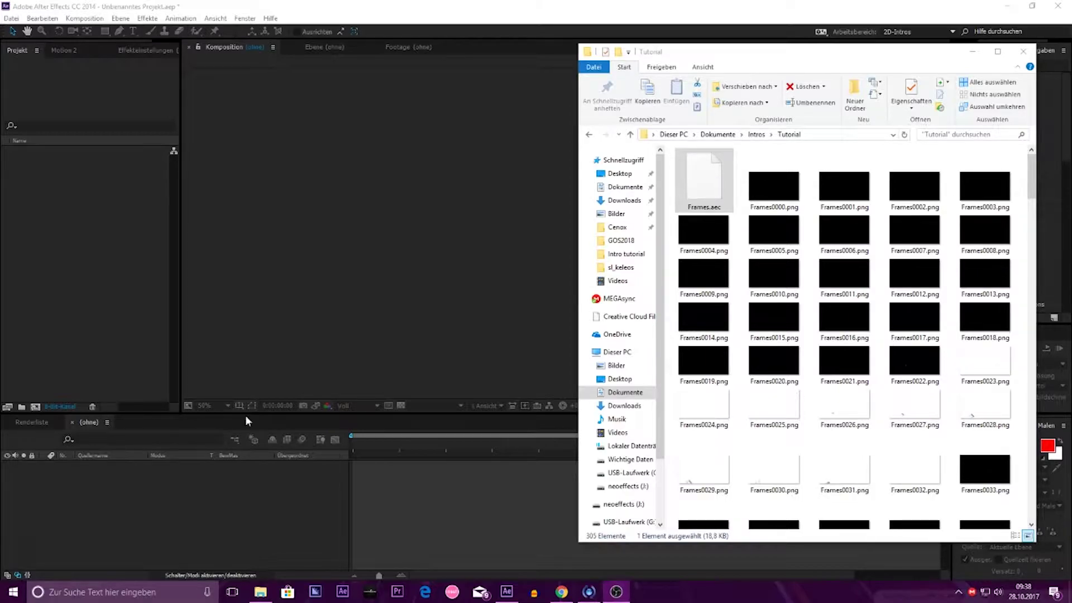
Step: Search Chrome in a new tab for 'maxon cinema 4d importer'
{"action": "left_click", "coordinate": [561, 592]}
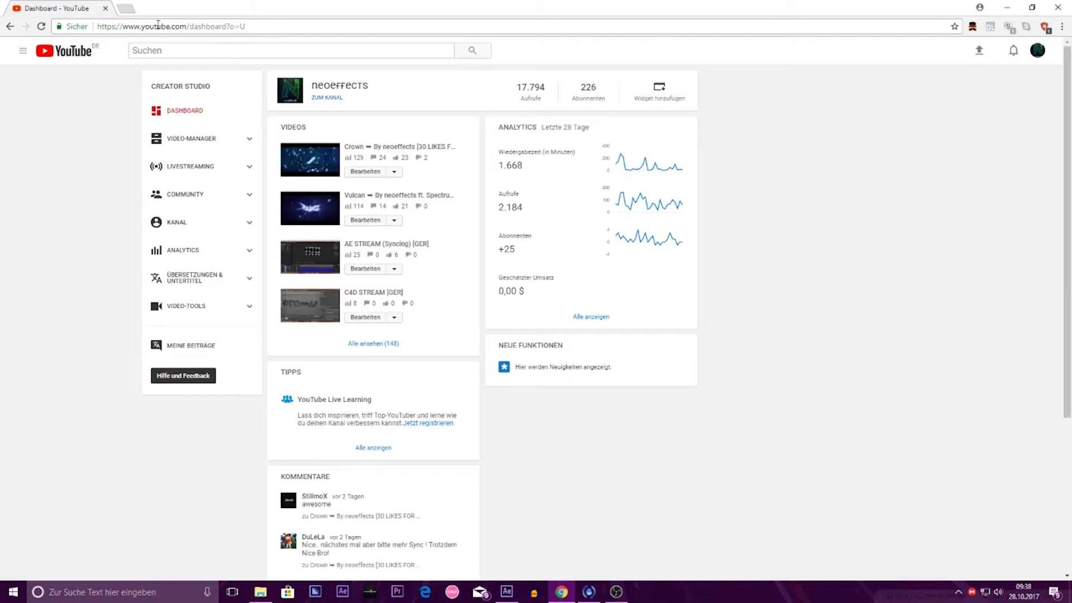
{"action": "left_click", "coordinate": [138, 11]}
{"action": "type", "text": "max"}
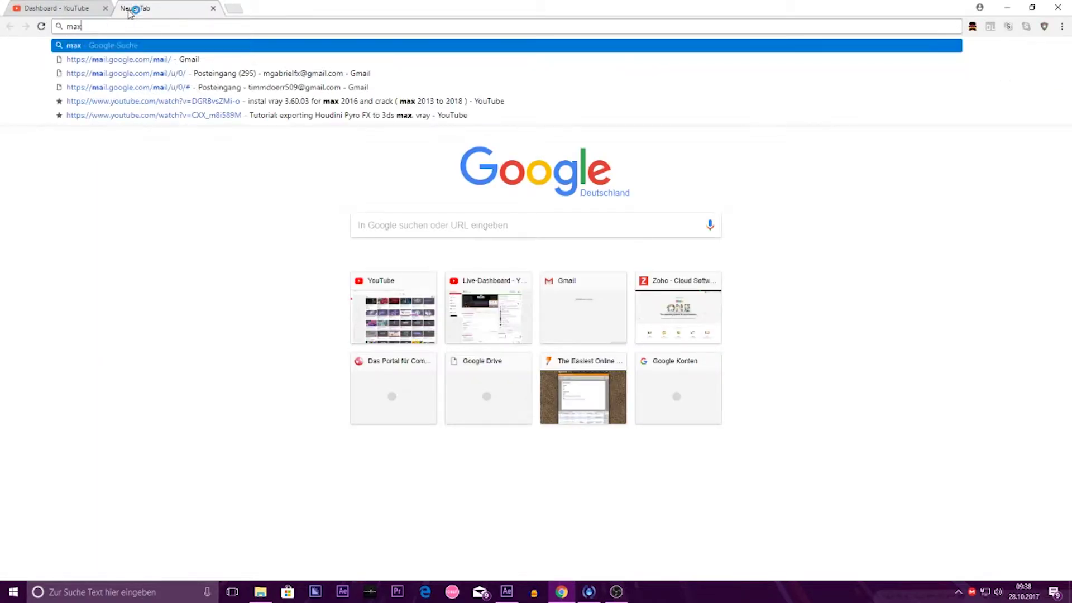
{"action": "type", "text": "on"}
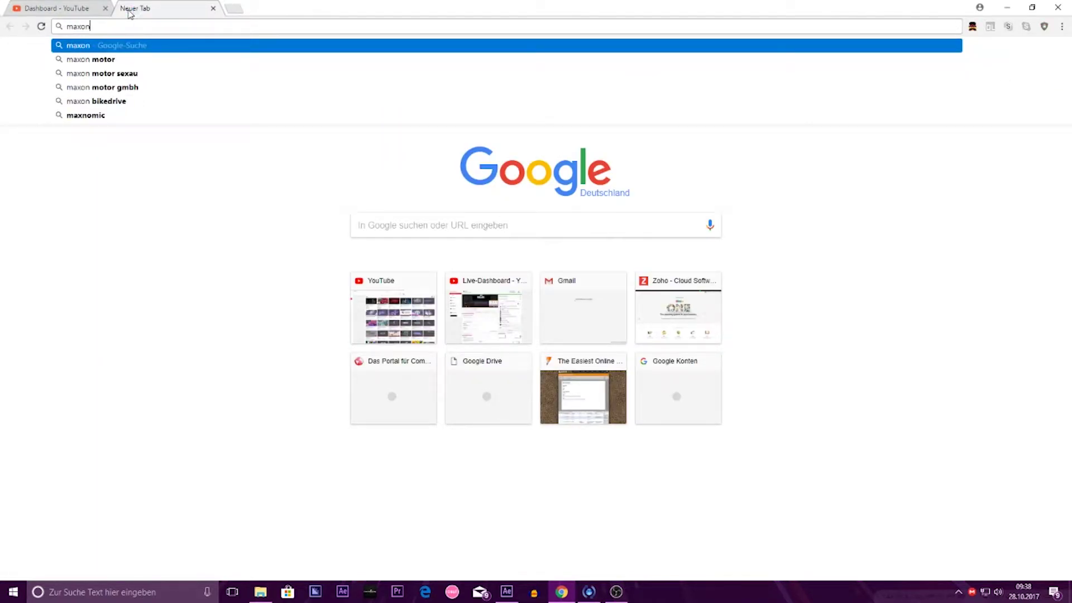
{"action": "type", "text": " cin"}
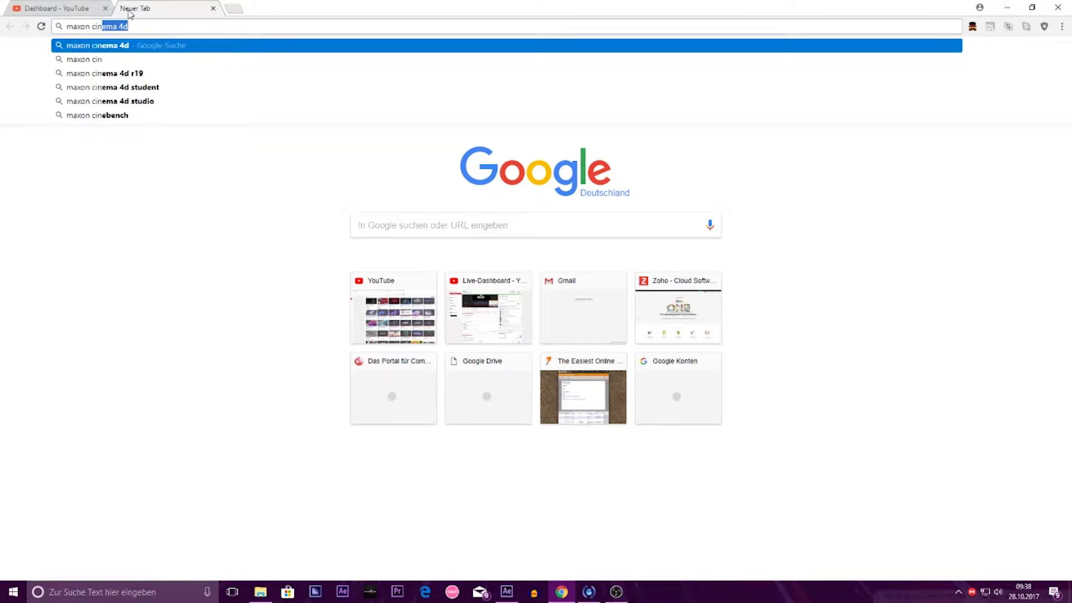
{"action": "type", "text": "ema 4d imp"}
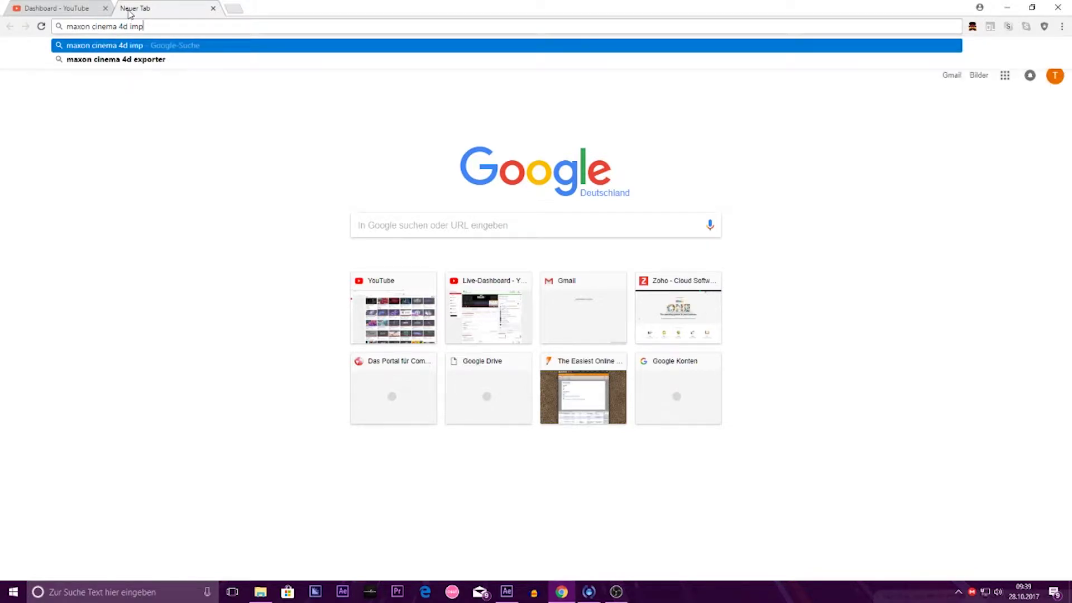
{"action": "type", "text": "orter"}
{"action": "key", "text": "Return"}
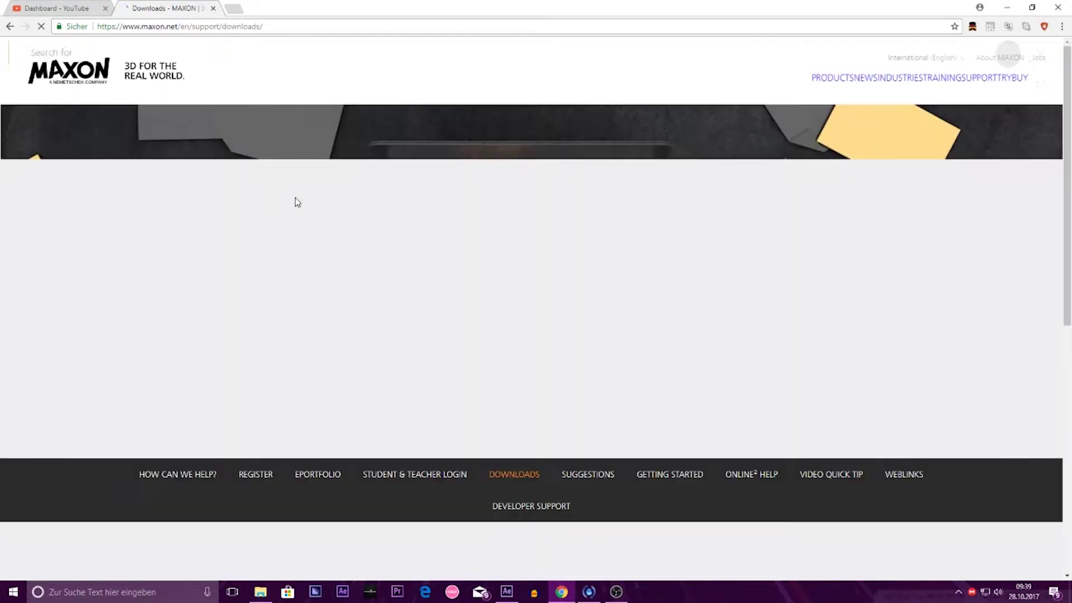
Step: On the Maxon Downloads page, expand 'Plugins for After Effects', check the R14/R15 plugin, then close the page
{"action": "scroll", "coordinate": [434, 316], "scroll_direction": "down", "scroll_amount": 7}
{"action": "scroll", "coordinate": [445, 344], "scroll_direction": "down", "scroll_amount": 6}
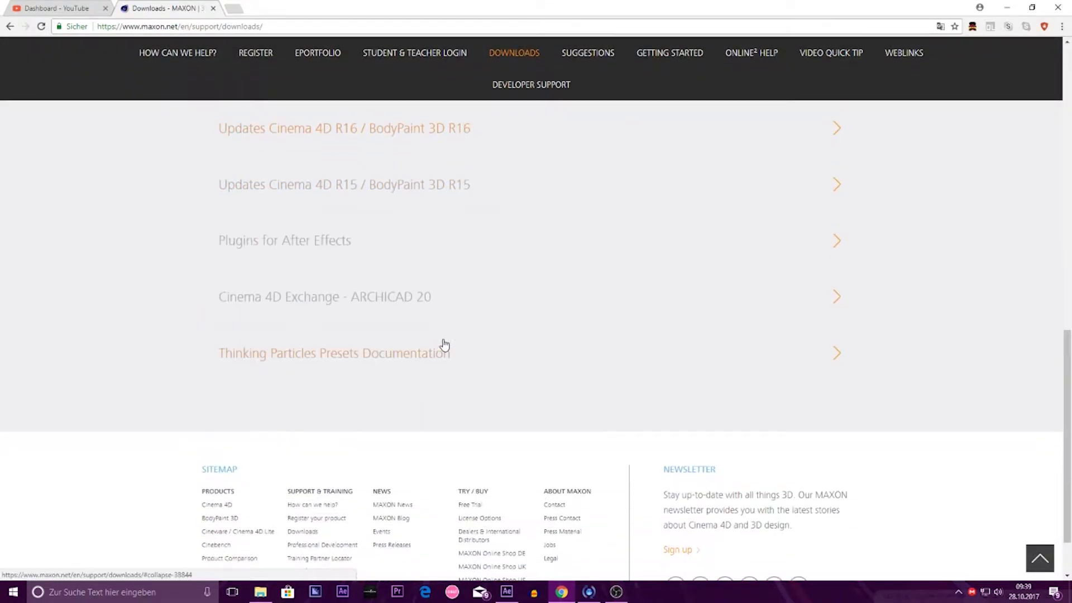
{"action": "left_click", "coordinate": [304, 245]}
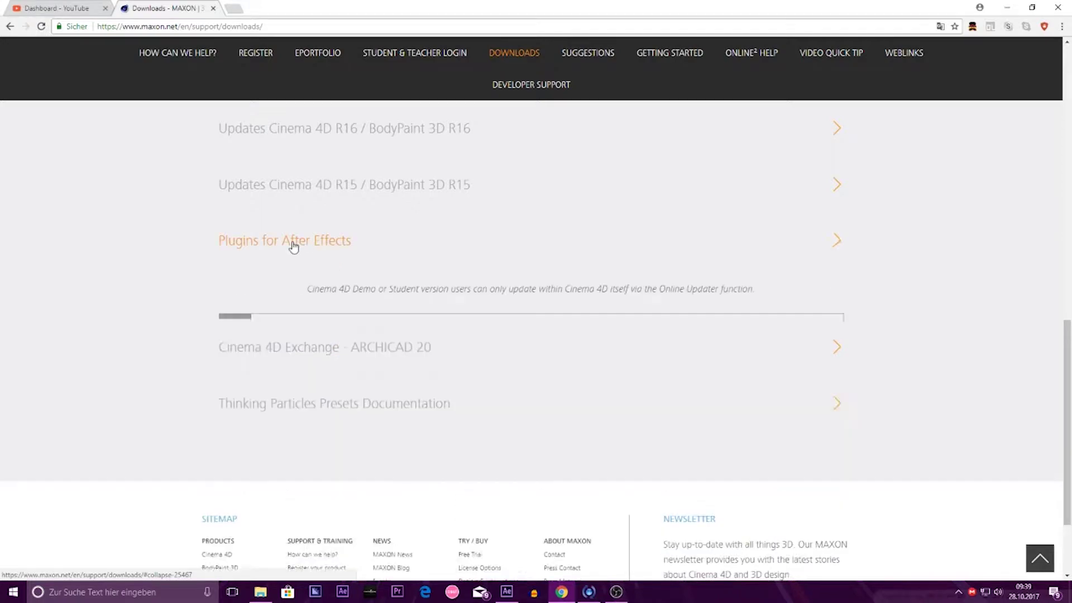
{"action": "scroll", "coordinate": [182, 266], "scroll_direction": "down", "scroll_amount": 1}
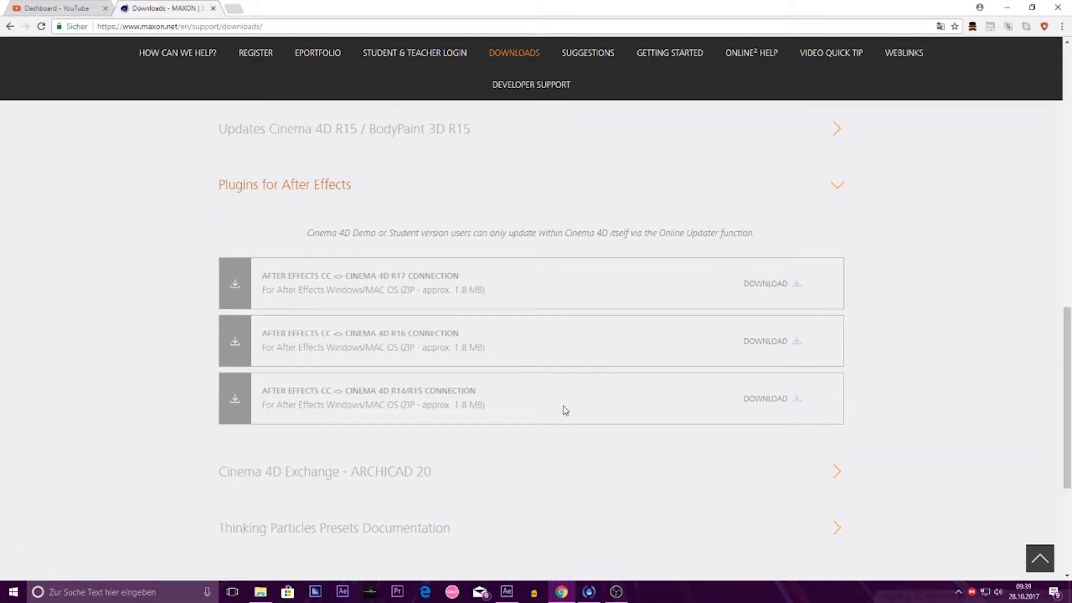
{"action": "left_click_drag", "start_coordinate": [335, 391], "coordinate": [486, 394]}
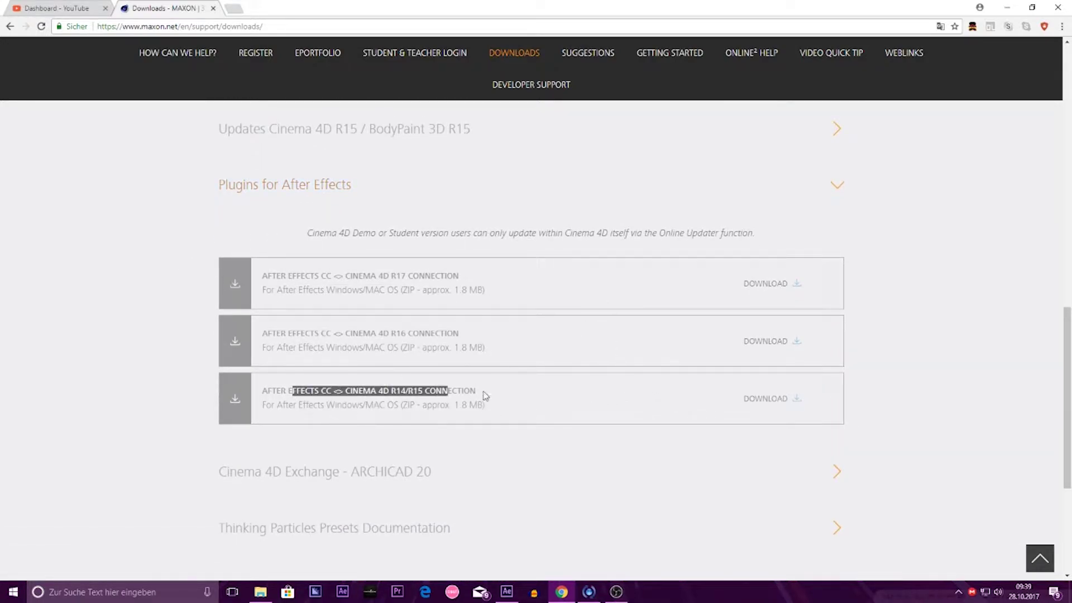
{"action": "left_click", "coordinate": [526, 412]}
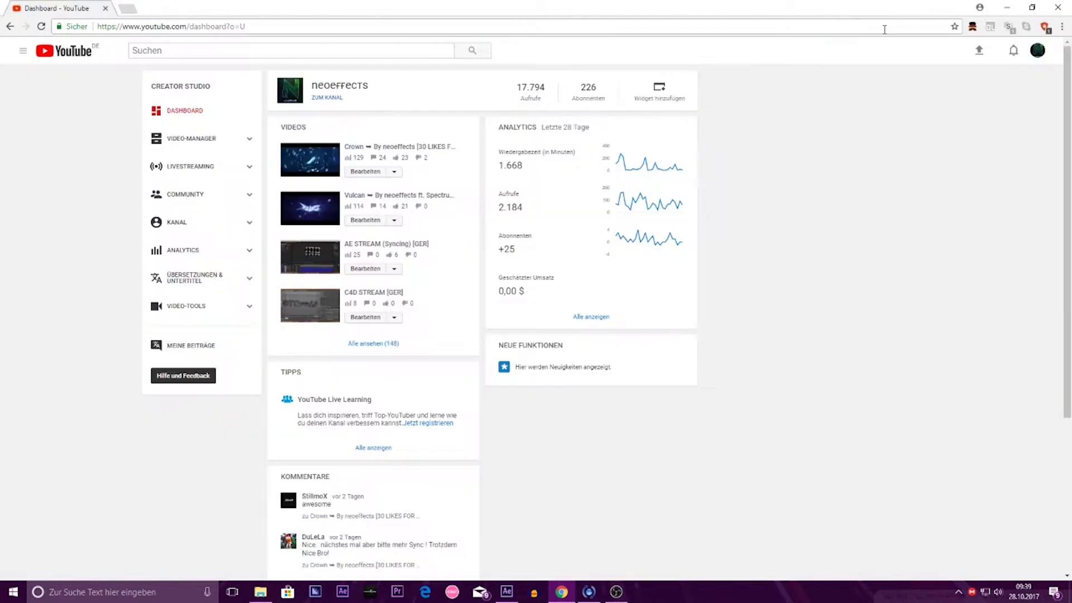
{"action": "left_click", "coordinate": [213, 8]}
Step: Minimize Chrome and drag Frames.aec from the Tutorial folder into the After Effects Project panel
{"action": "left_click", "coordinate": [1007, 9]}
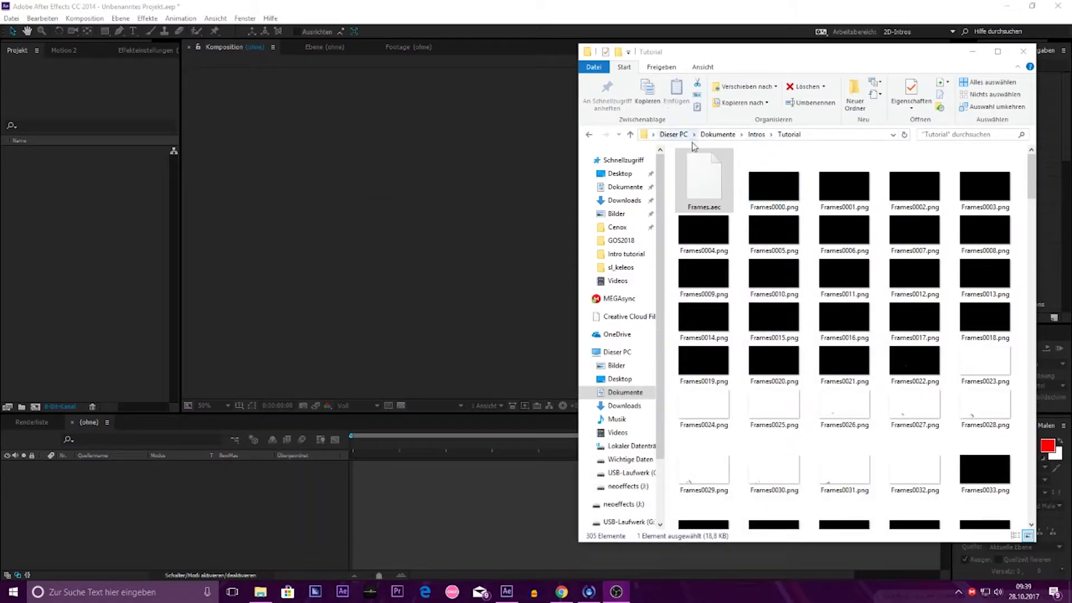
{"action": "scroll", "coordinate": [832, 235], "scroll_direction": "down", "scroll_amount": 5}
{"action": "scroll", "coordinate": [832, 235], "scroll_direction": "up", "scroll_amount": 10}
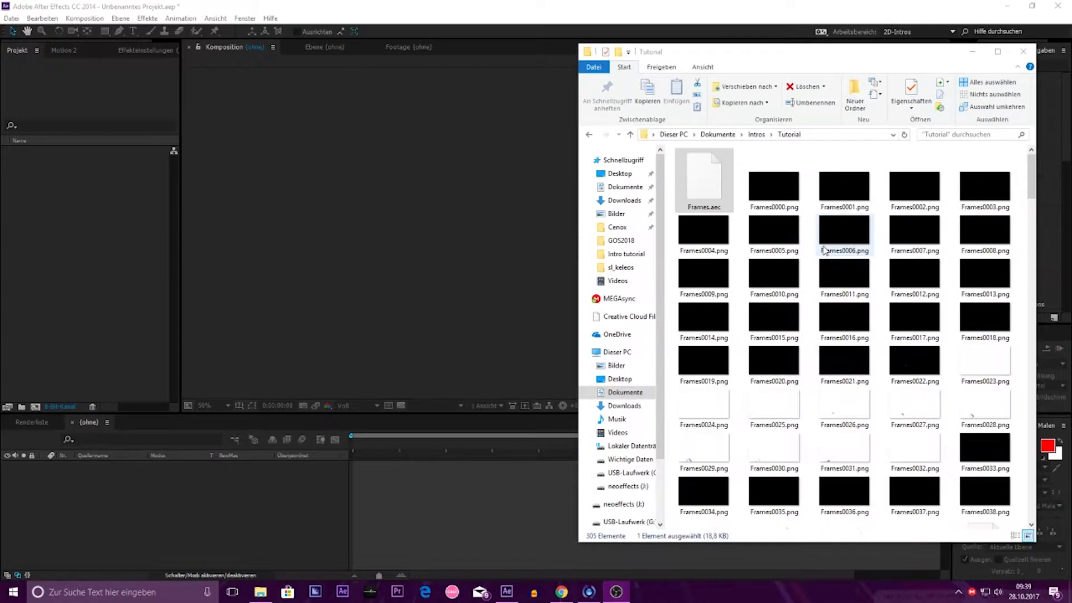
{"action": "mouse_move", "coordinate": [718, 207]}
{"action": "left_mouse_down"}
{"action": "mouse_move", "coordinate": [723, 219]}
{"action": "mouse_move", "coordinate": [706, 204]}
{"action": "left_mouse_up"}
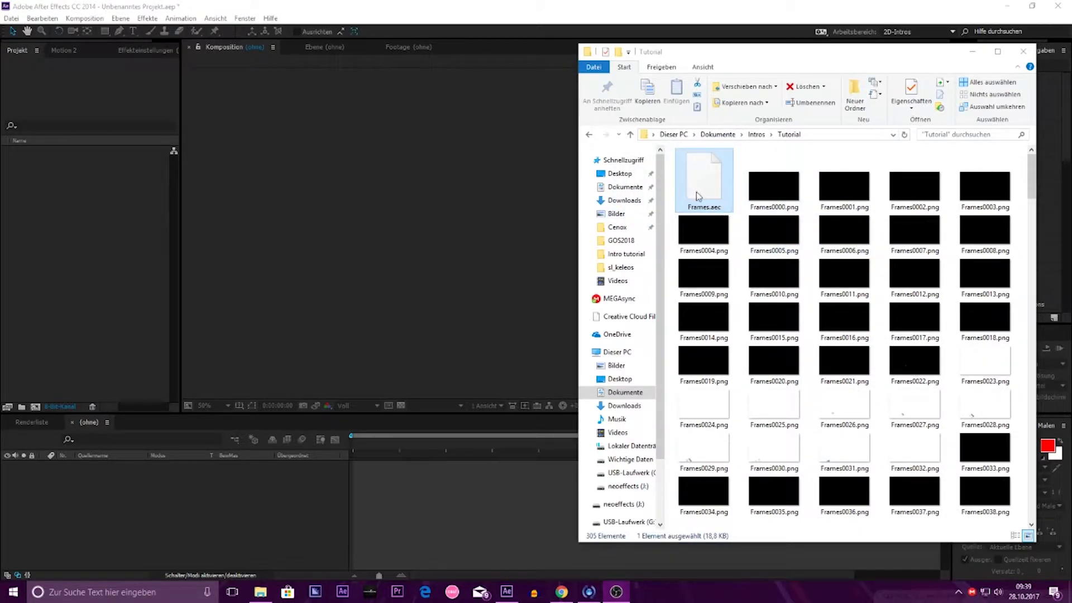
{"action": "mouse_move", "coordinate": [704, 202]}
{"action": "left_mouse_down"}
{"action": "mouse_move", "coordinate": [715, 222]}
{"action": "mouse_move", "coordinate": [85, 256]}
{"action": "left_mouse_up"}
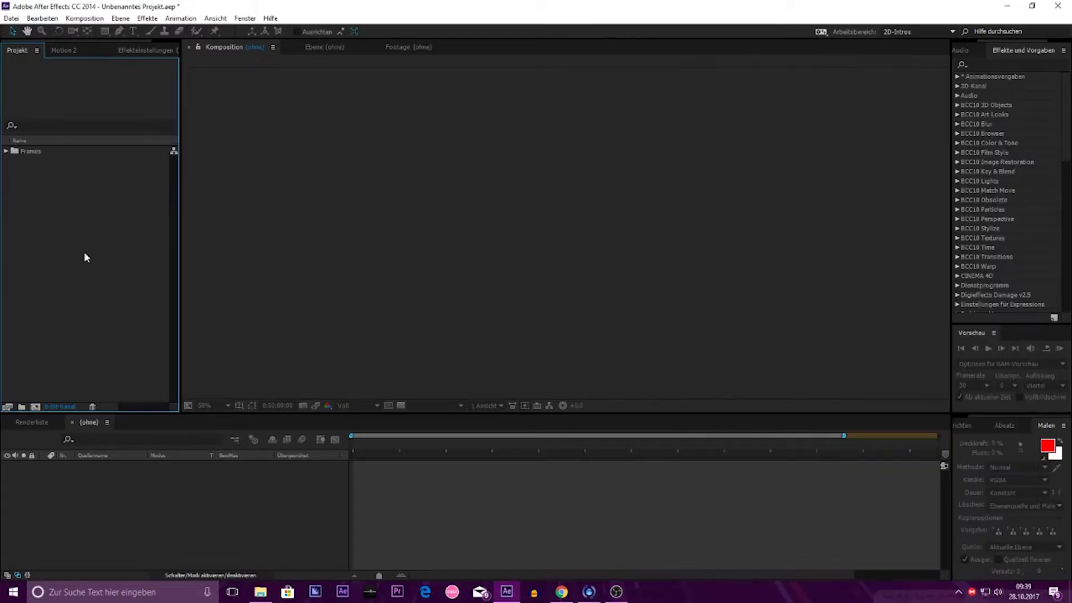
Step: Open the Frames comp from its folder, select the PNG and Kamera layers, and preview it once
{"action": "left_click", "coordinate": [5, 151]}
{"action": "double_click", "coordinate": [45, 161]}
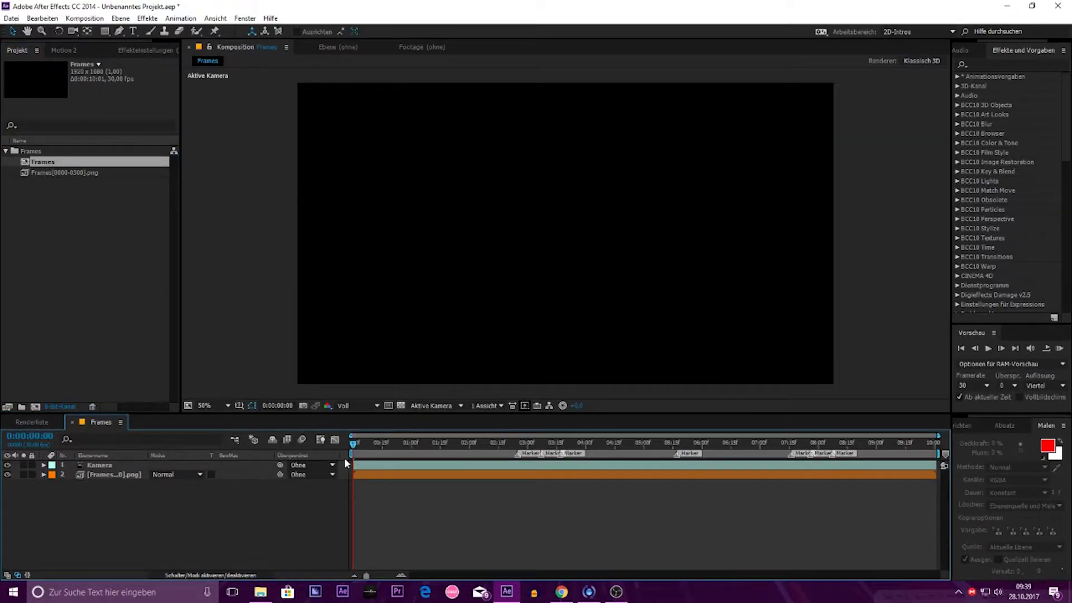
{"action": "left_click", "coordinate": [112, 473]}
{"action": "left_click", "coordinate": [100, 465]}
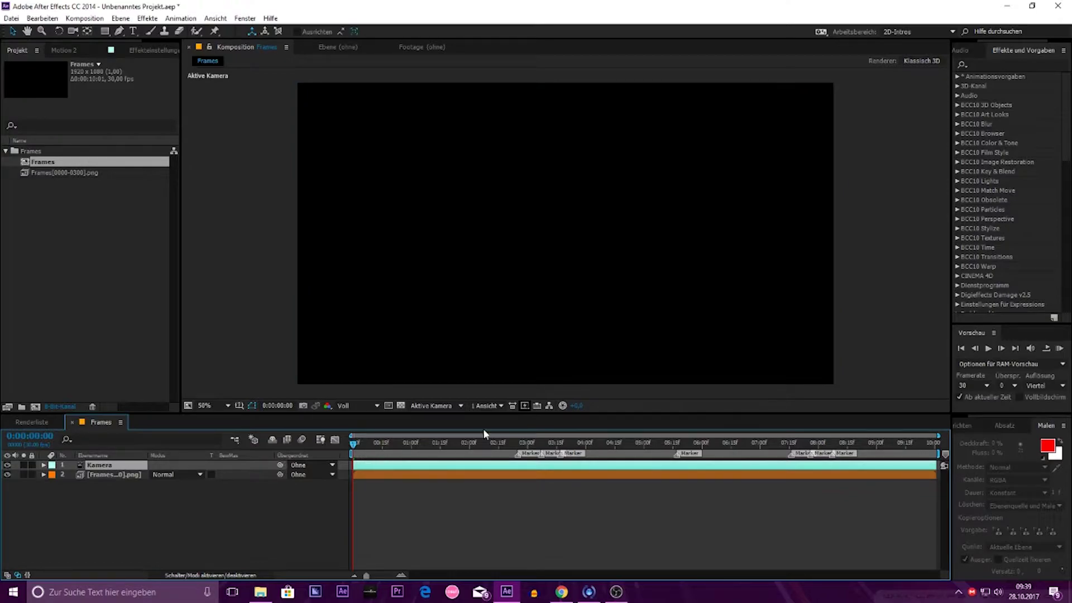
{"action": "left_click", "coordinate": [1060, 349]}
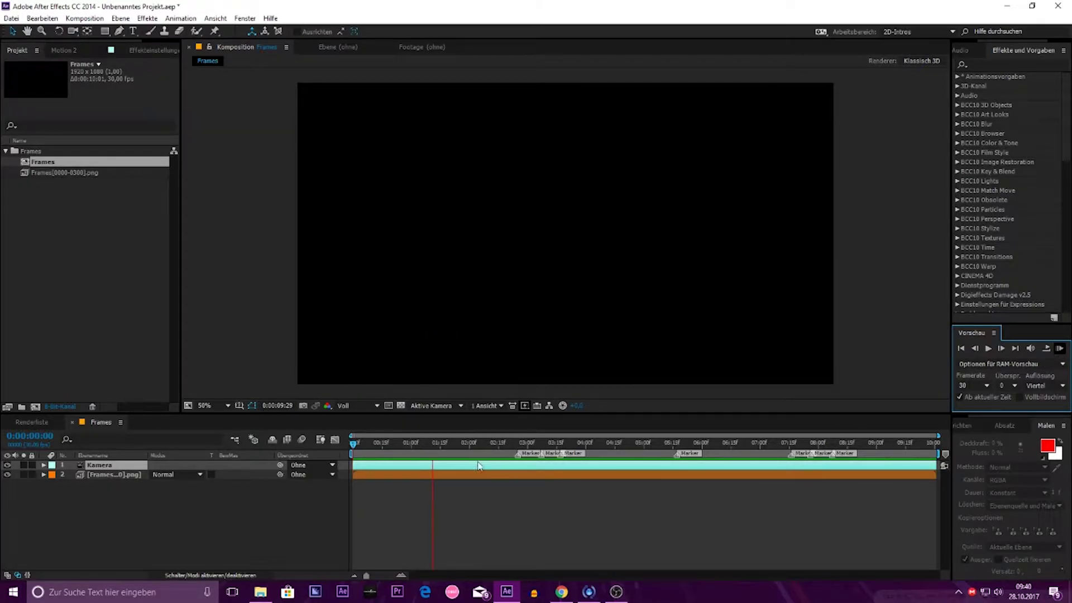
{"action": "key", "text": "space"}
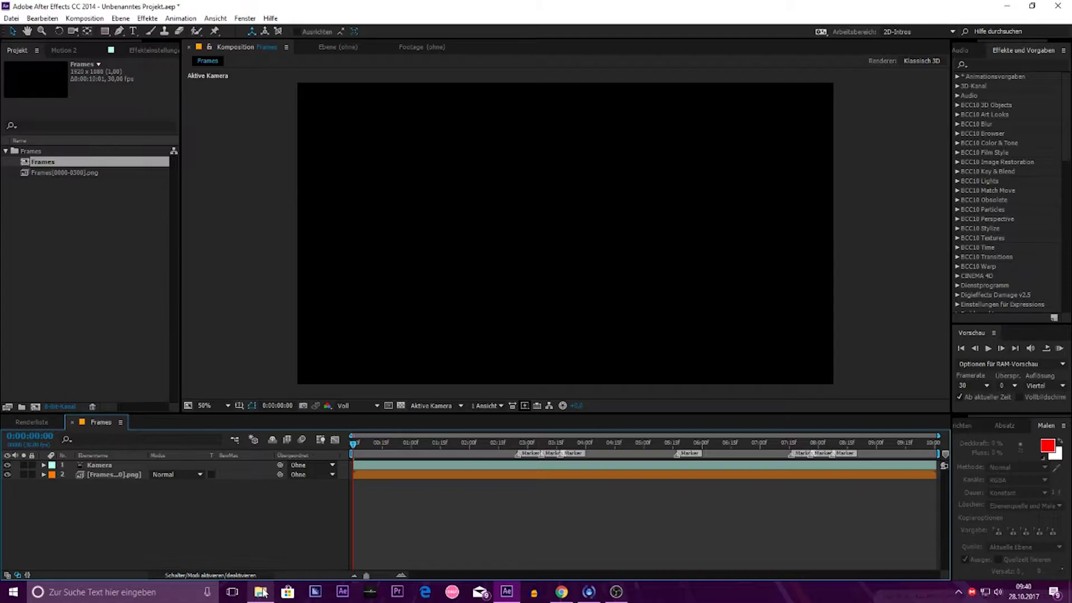
Step: Import song.wav from the Tutorial folder and drop it into the Frames timeline as an audio layer
{"action": "left_click", "coordinate": [260, 591]}
{"action": "left_click_drag", "start_coordinate": [825, 52], "coordinate": [766, 47]}
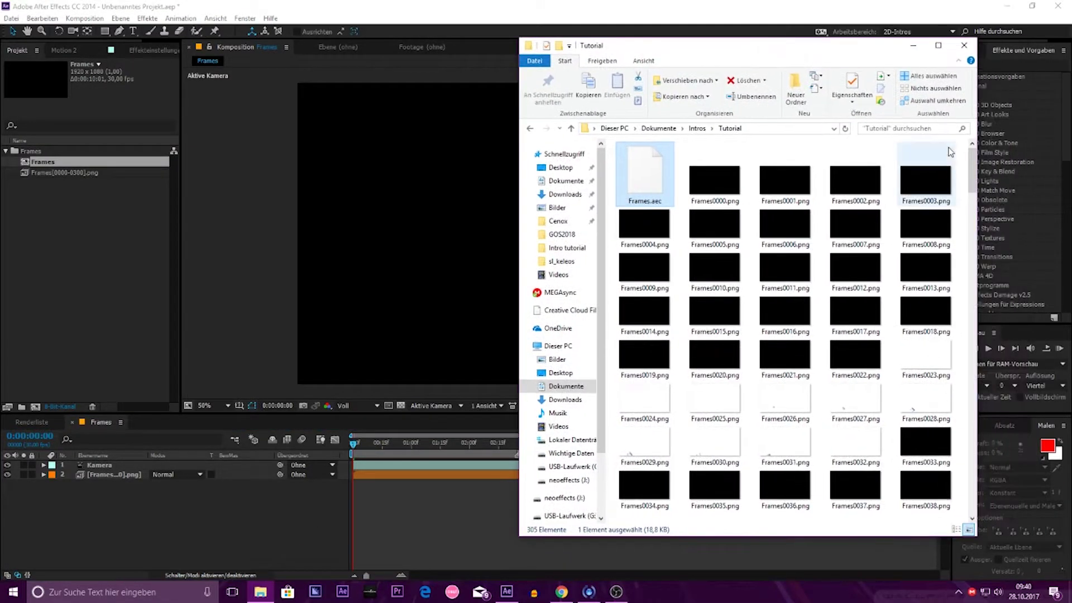
{"action": "left_click_drag", "start_coordinate": [969, 162], "coordinate": [987, 494]}
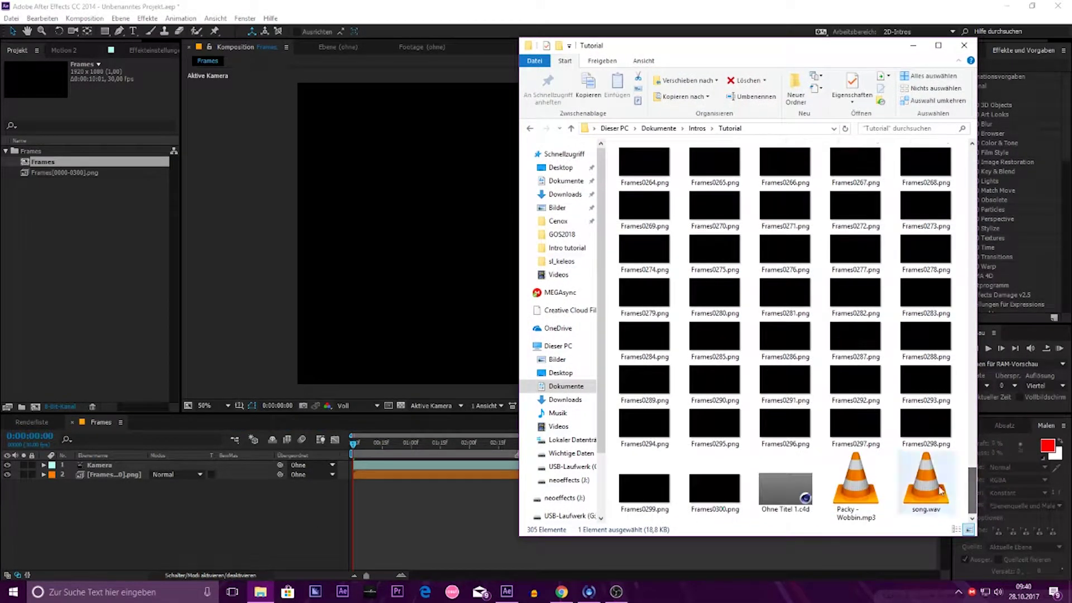
{"action": "left_click_drag", "start_coordinate": [925, 481], "coordinate": [121, 309]}
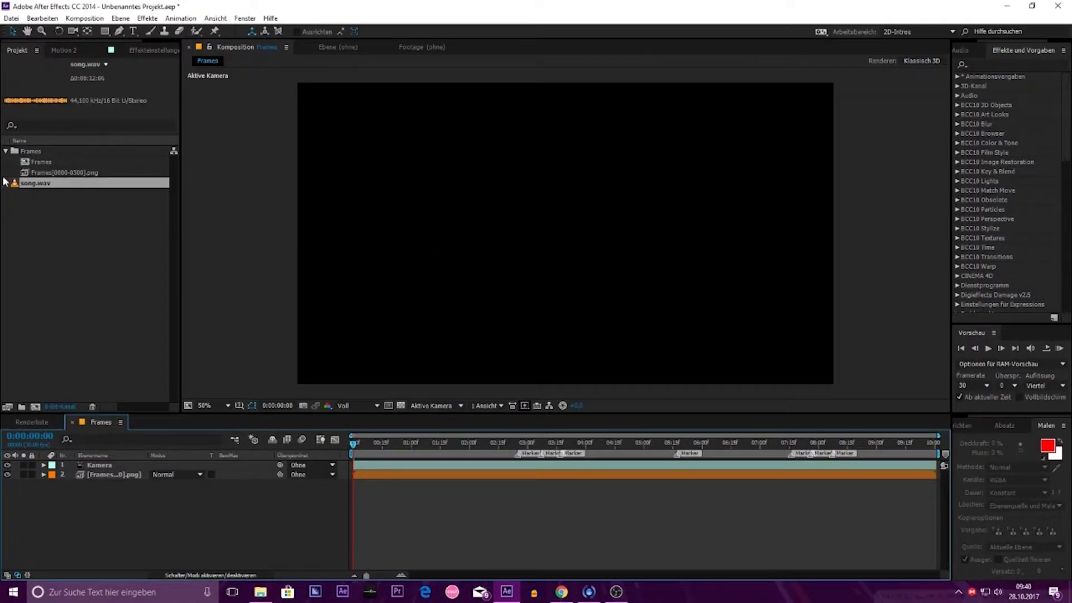
{"action": "left_click_drag", "start_coordinate": [32, 183], "coordinate": [163, 508]}
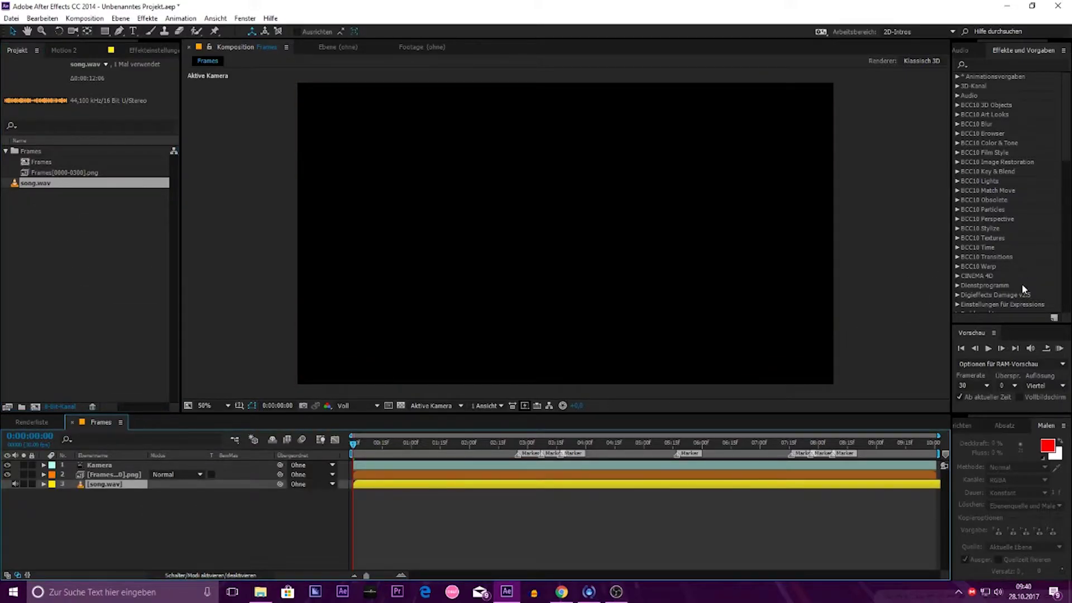
{"action": "left_click", "coordinate": [1060, 349]}
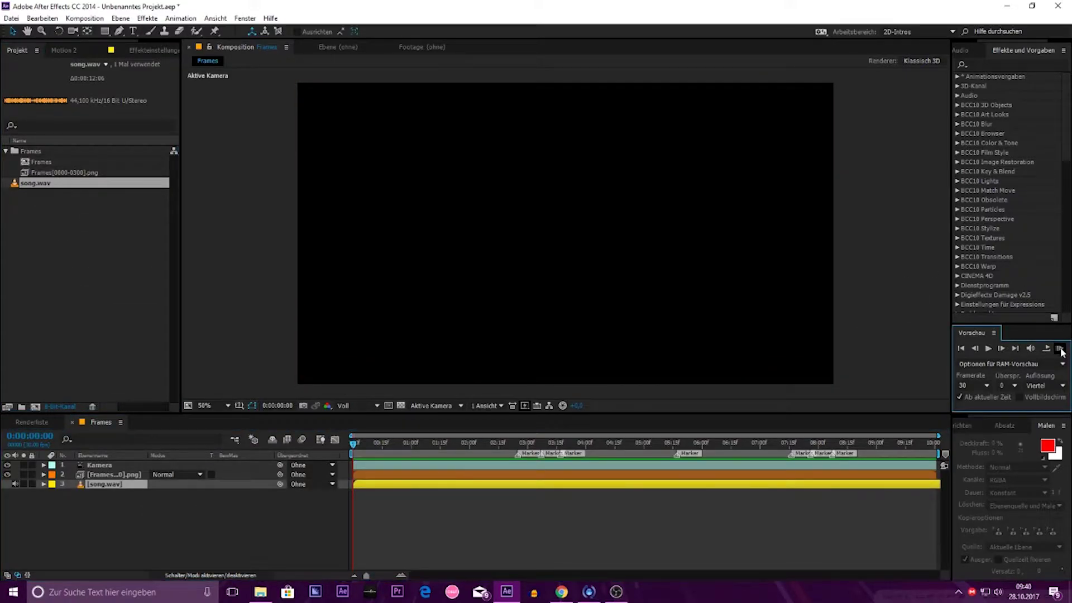
{"action": "left_click", "coordinate": [1060, 348]}
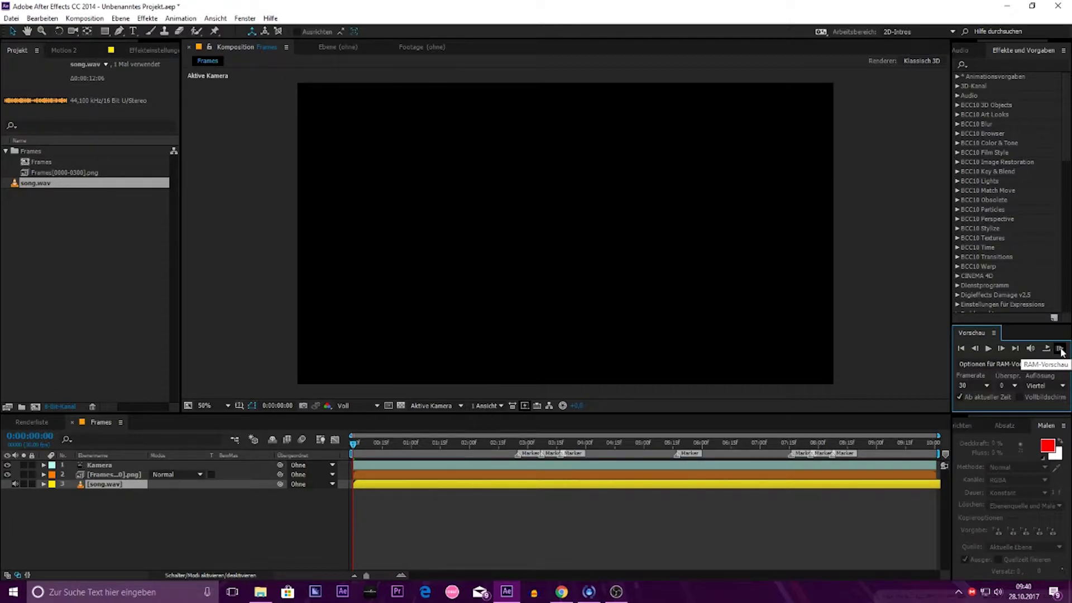
{"action": "left_click", "coordinate": [1060, 348]}
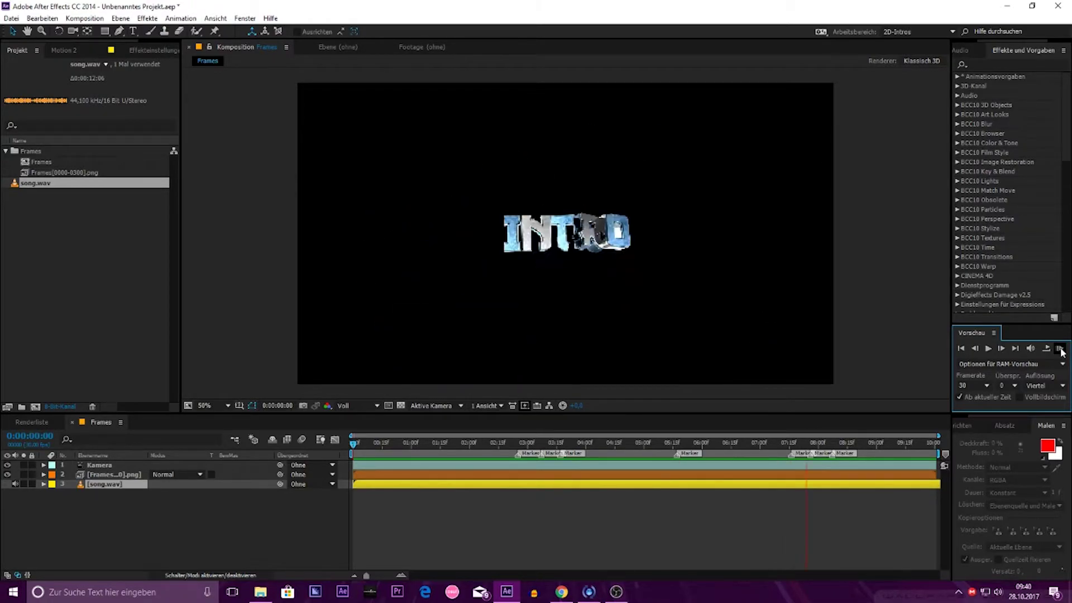
{"action": "left_click", "coordinate": [1060, 349]}
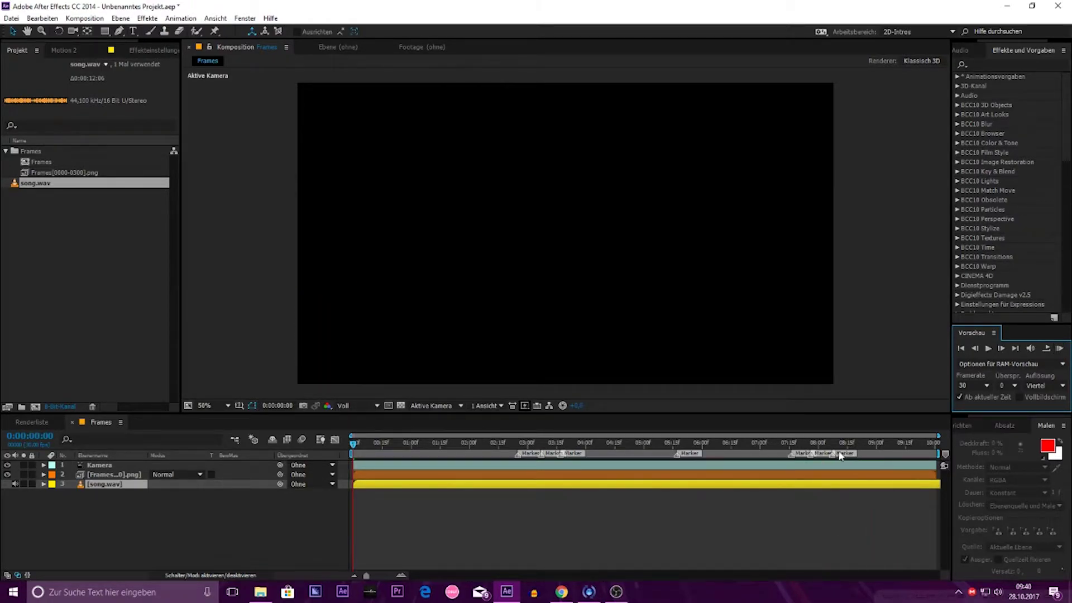
{"action": "mouse_move", "coordinate": [412, 441]}
{"action": "left_mouse_down"}
{"action": "mouse_move", "coordinate": [542, 406]}
{"action": "mouse_move", "coordinate": [353, 434]}
{"action": "left_mouse_up"}
Step: Add an adjustment layer with Ctrl+Alt+Y, deleting the accidental extra one
{"action": "left_click", "coordinate": [159, 474]}
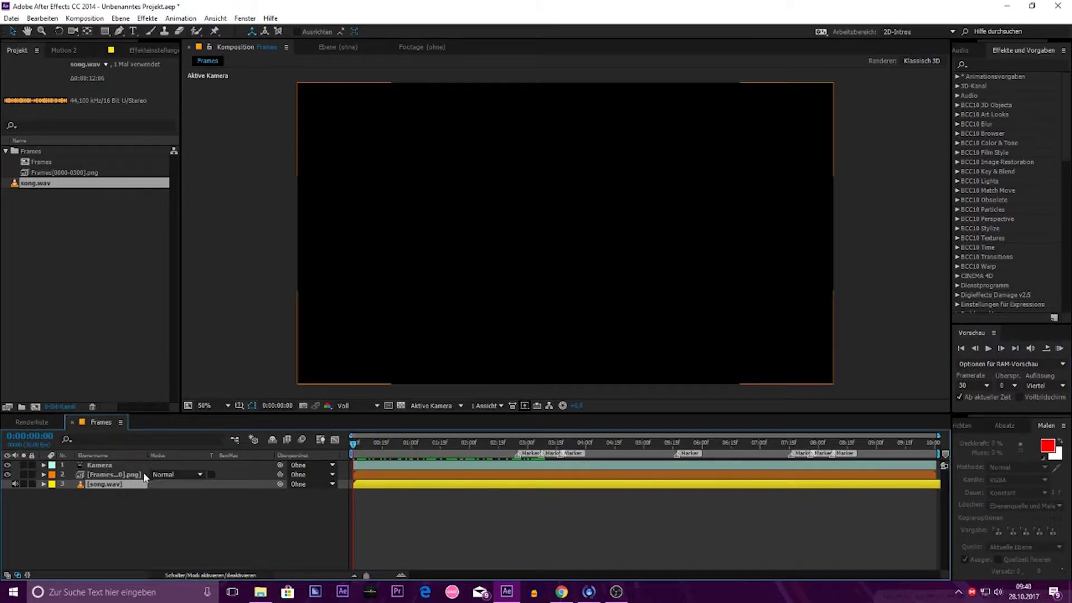
{"action": "key", "text": "ctrl+alt+y"}
{"action": "key", "text": "Return"}
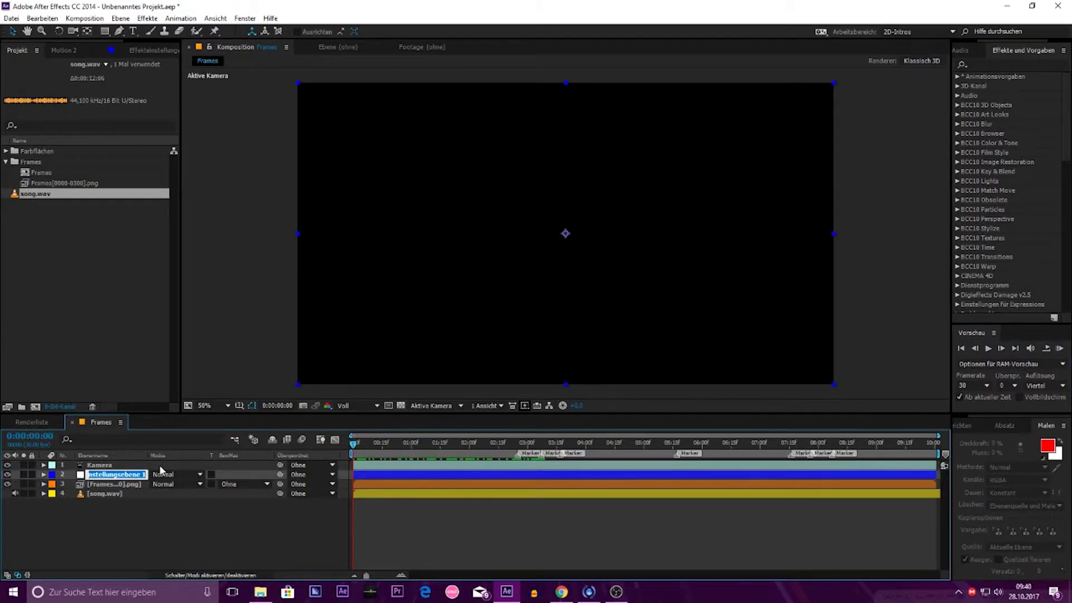
{"action": "left_click", "coordinate": [164, 511]}
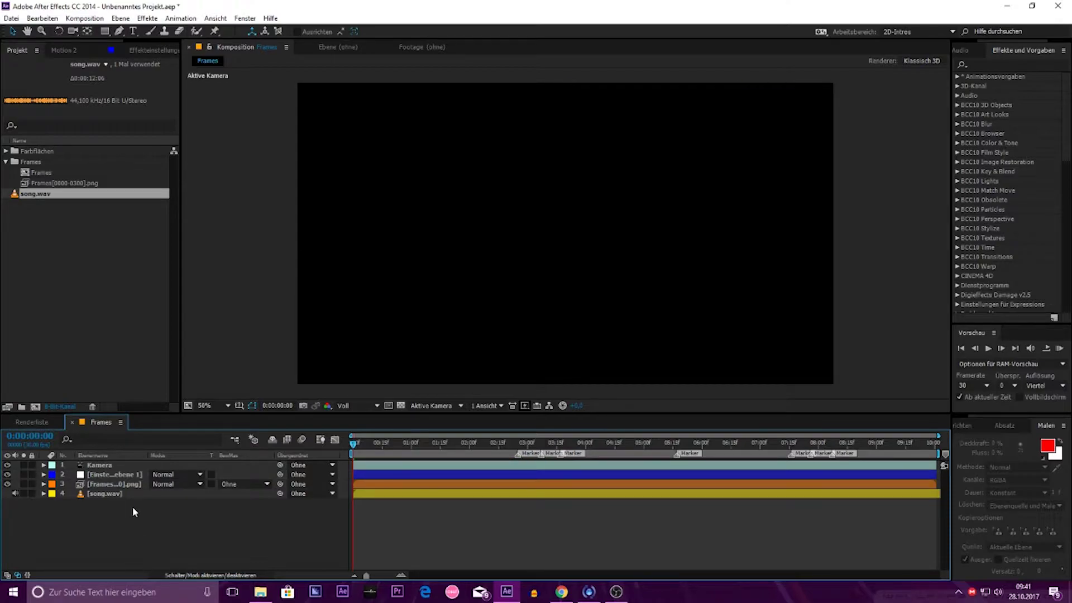
{"action": "key", "text": "ctrl+alt+y"}
{"action": "key", "text": "Delete"}
Step: Rename the adjustment layer to 'transform'
{"action": "left_click", "coordinate": [105, 473]}
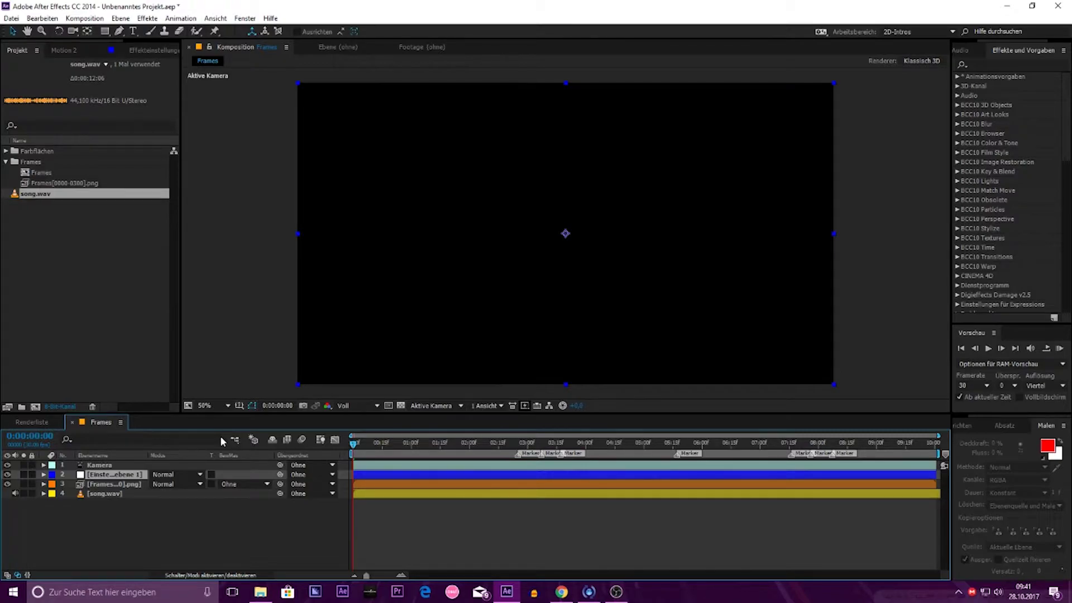
{"action": "key", "text": "Return"}
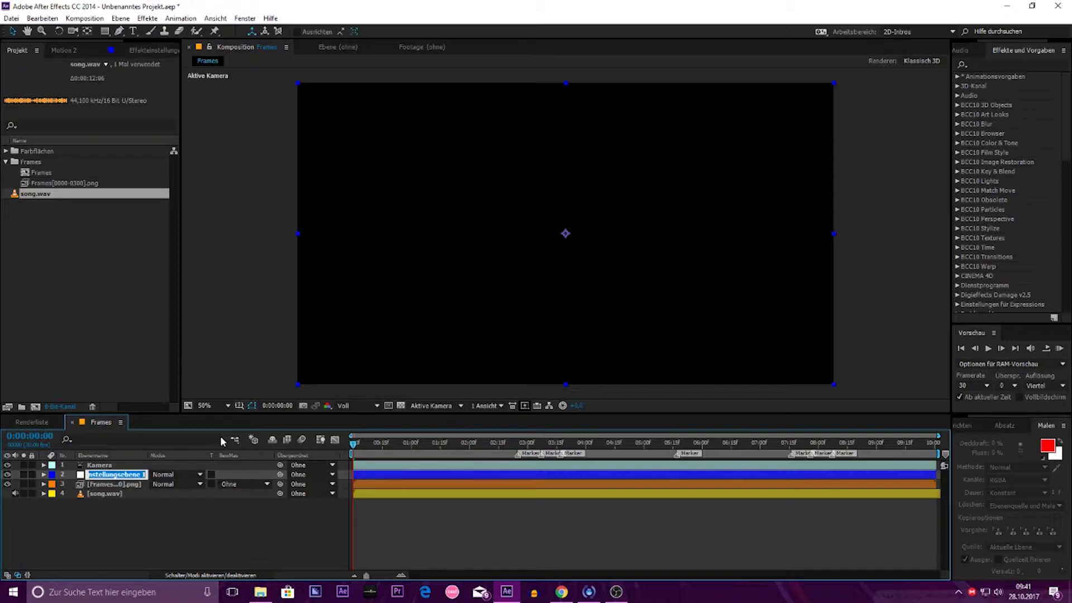
{"action": "type", "text": "transform"}
{"action": "key", "text": "Return"}
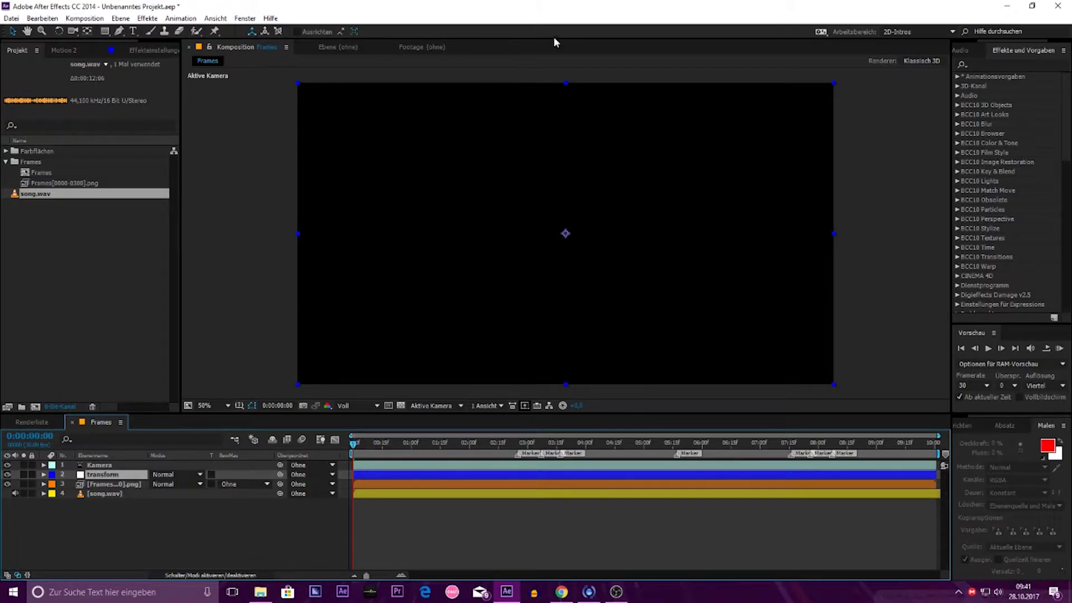
Step: Find the Transformieren effect in Effects & Presets and apply it to the transform layer
{"action": "left_click", "coordinate": [983, 65]}
{"action": "type", "text": "tre"}
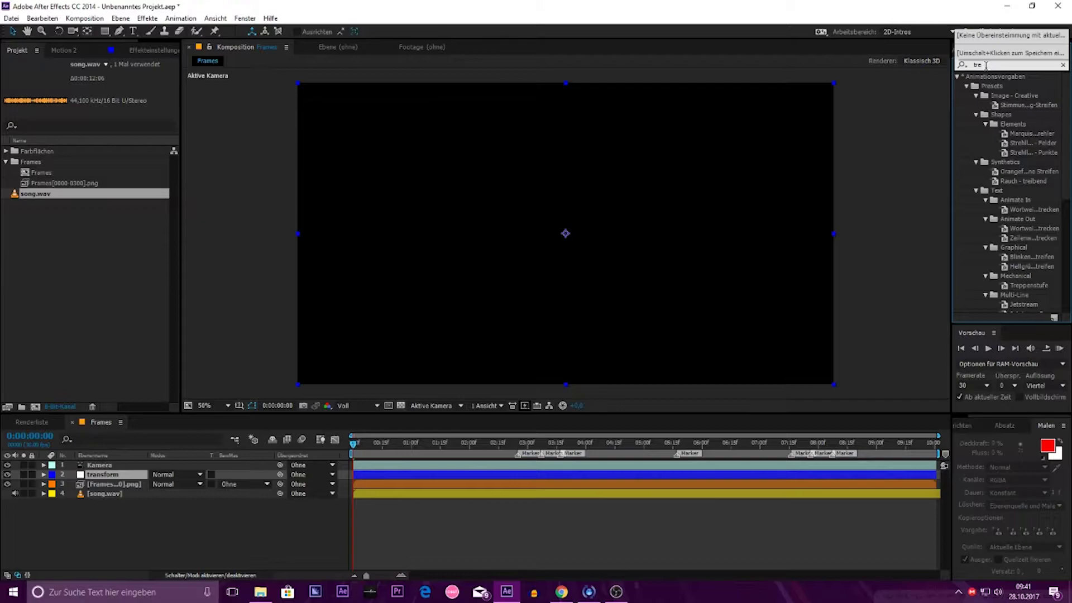
{"action": "key", "text": "BackSpace"}
{"action": "key", "text": "BackSpace"}
{"action": "type", "text": "ransf"}
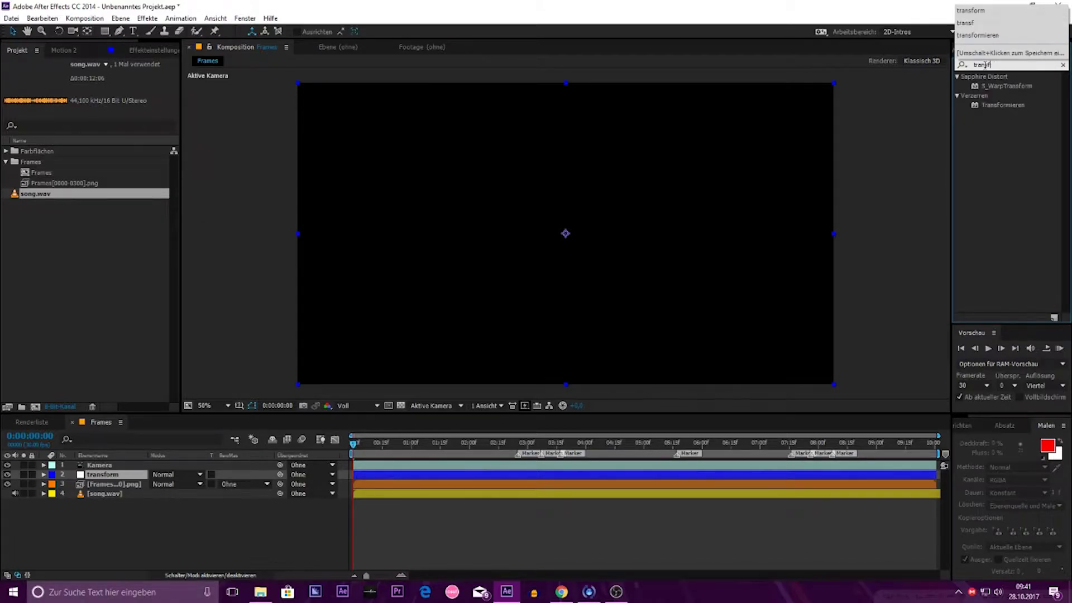
{"action": "type", "text": "ormieren"}
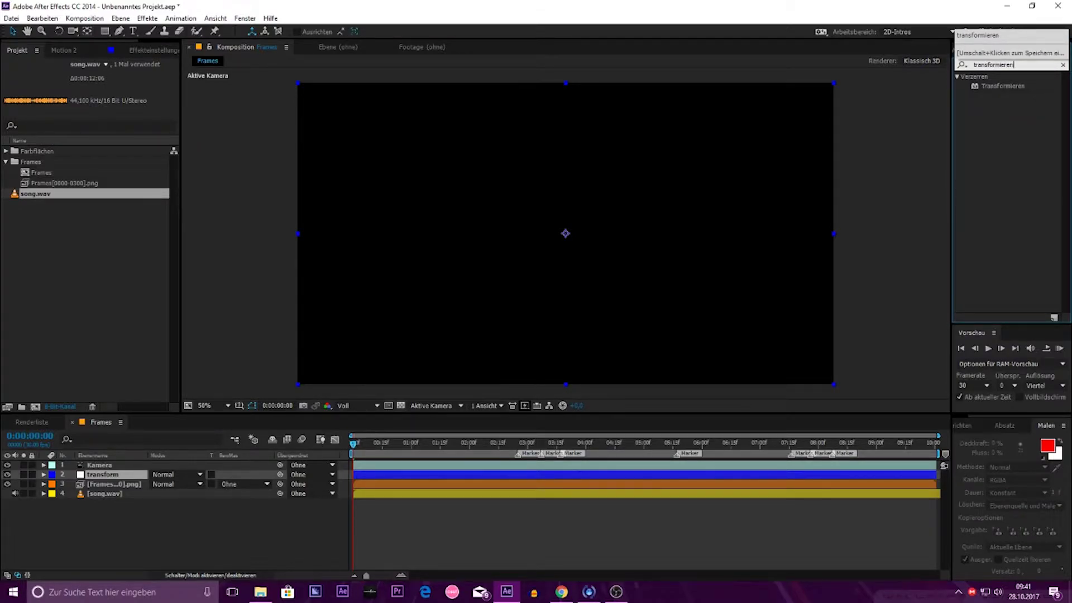
{"action": "left_click_drag", "start_coordinate": [1016, 88], "coordinate": [129, 477]}
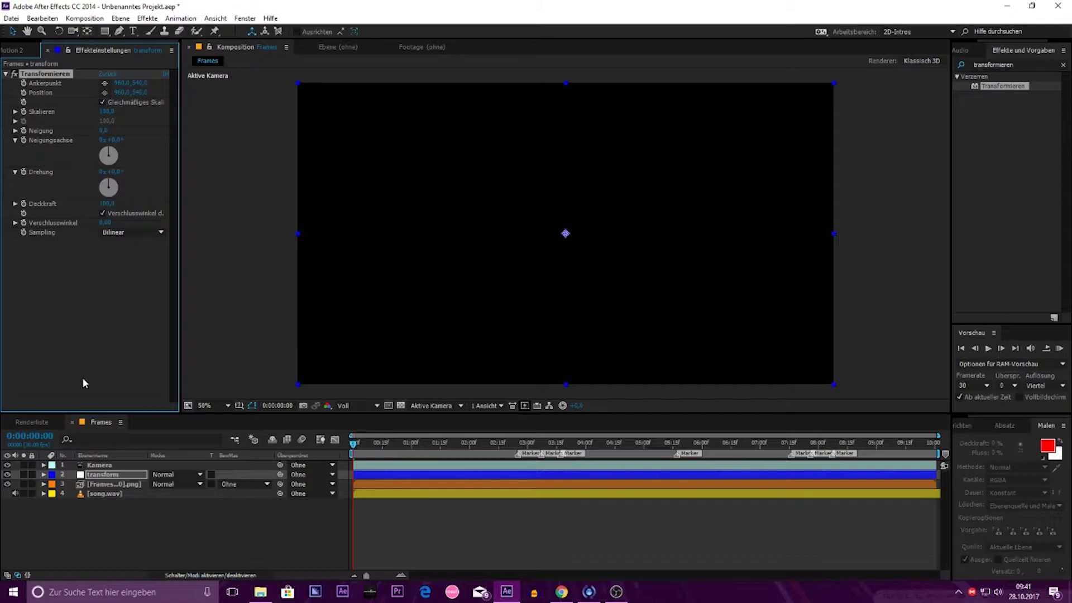
Step: Keyframe Skalieren at 100 one frame before the 2:25 beat and 150 on the beat
{"action": "left_click", "coordinate": [519, 443]}
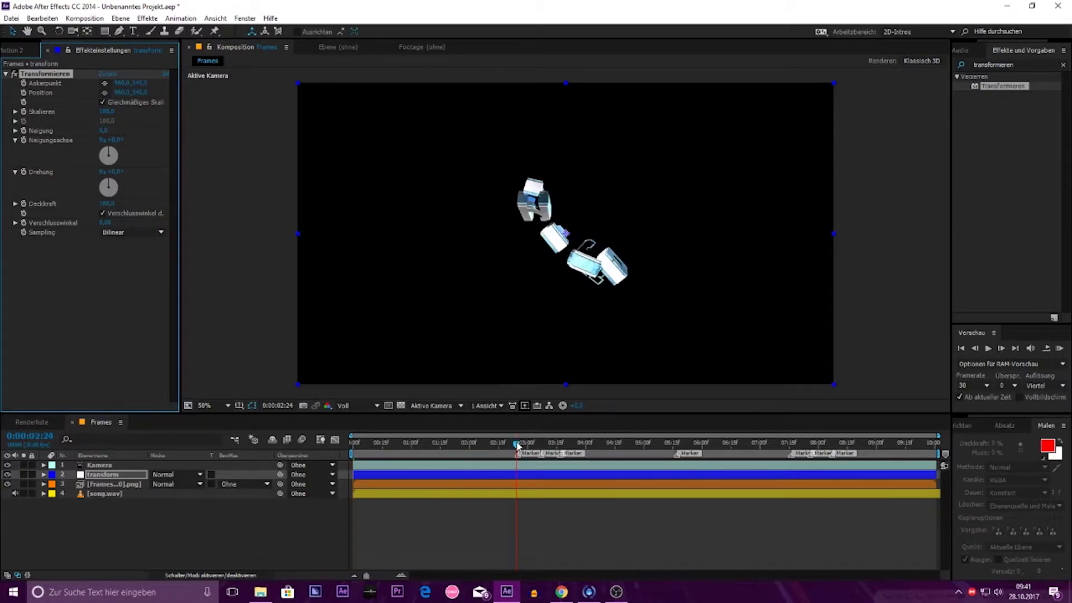
{"action": "left_click", "coordinate": [517, 444]}
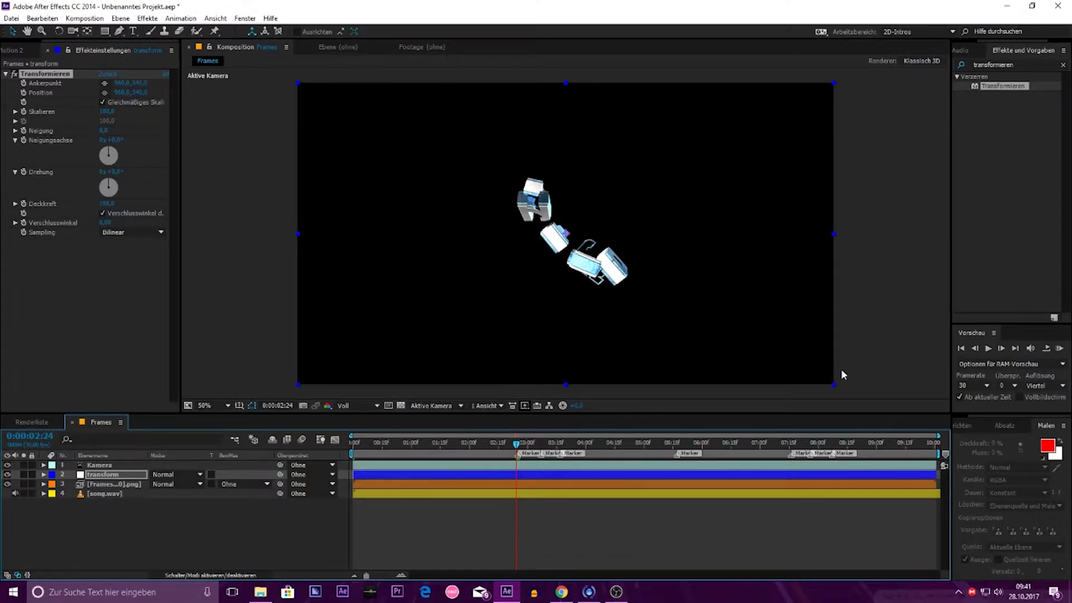
{"action": "left_click", "coordinate": [24, 112]}
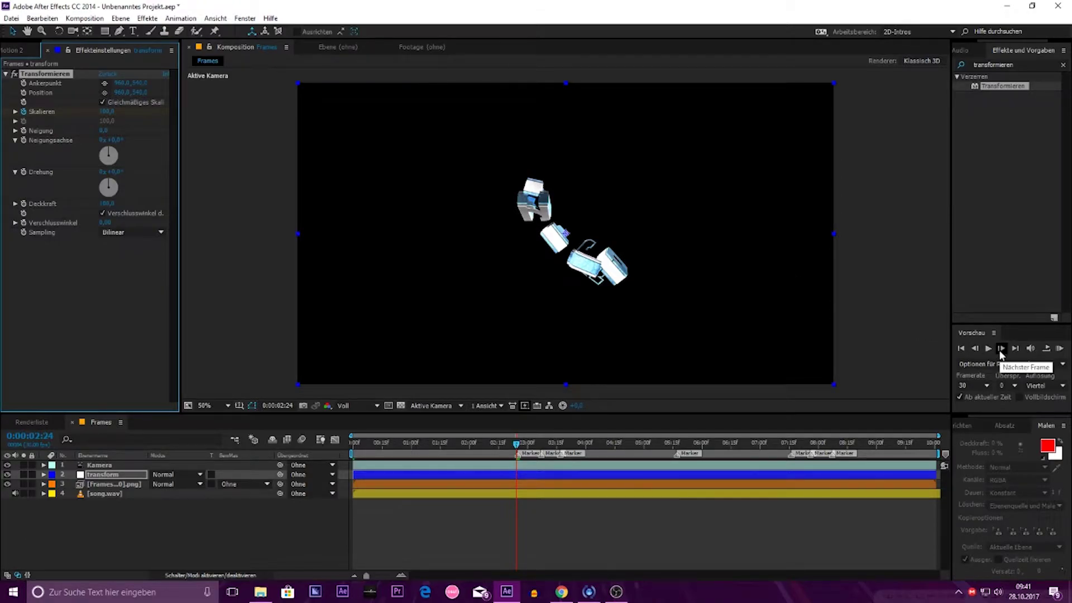
{"action": "left_click", "coordinate": [1001, 351]}
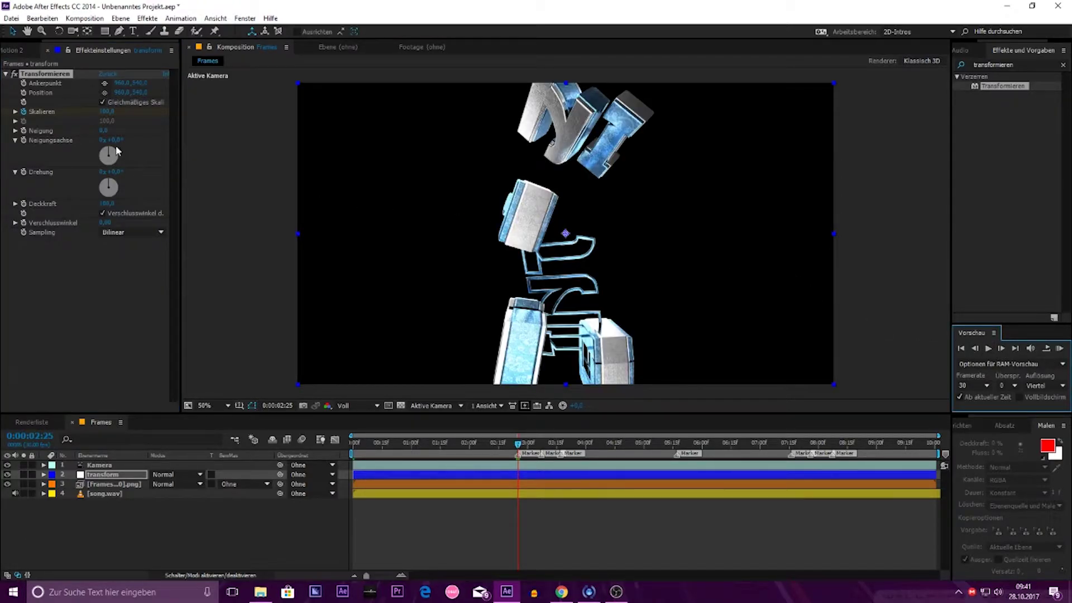
{"action": "left_click", "coordinate": [107, 112]}
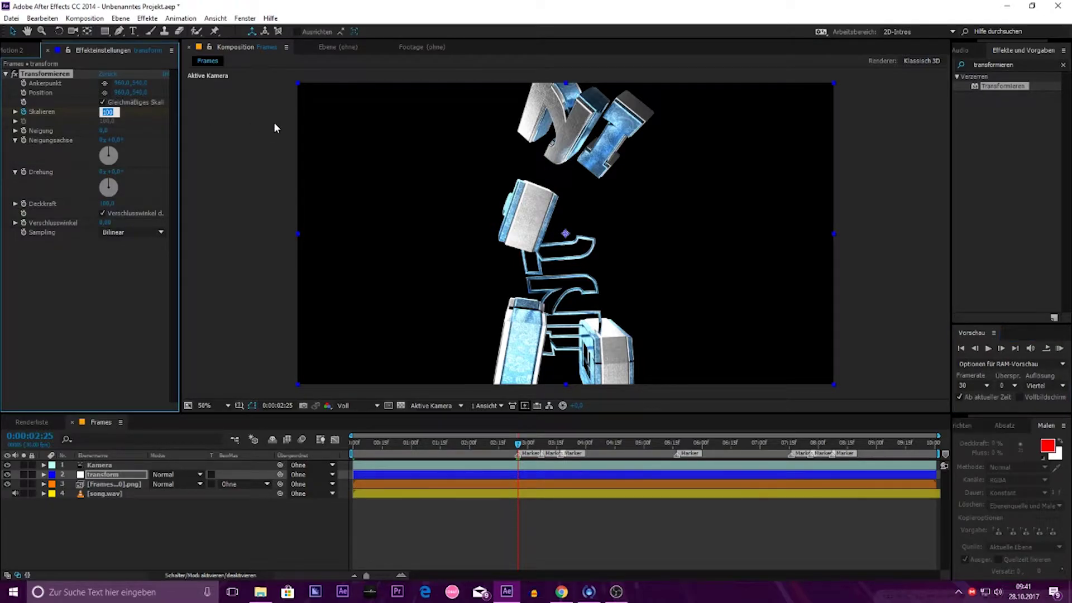
{"action": "type", "text": "150"}
{"action": "key", "text": "Return"}
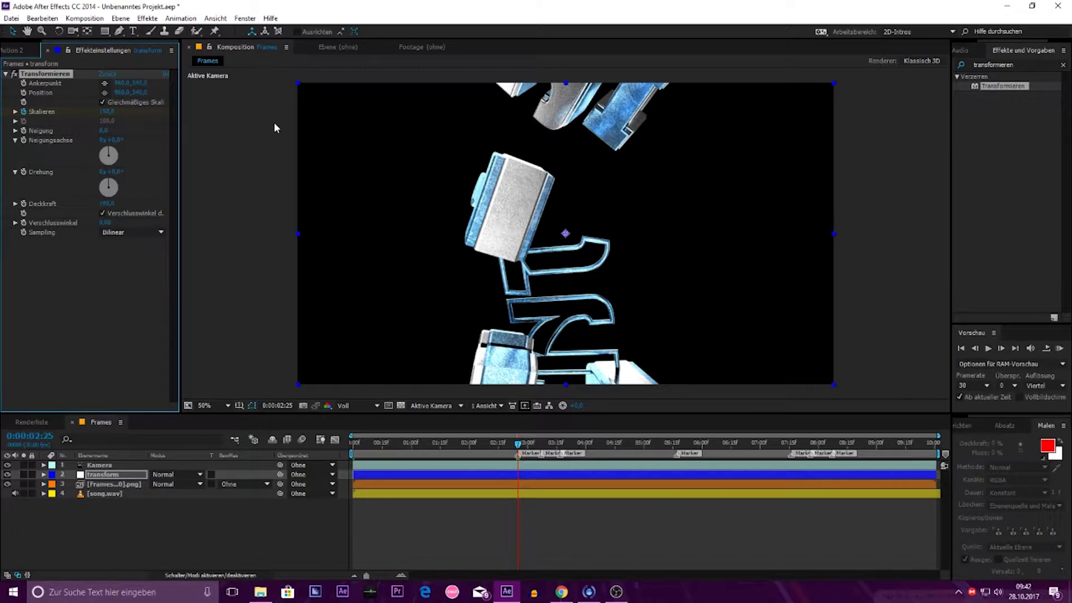
{"action": "left_click", "coordinate": [128, 474]}
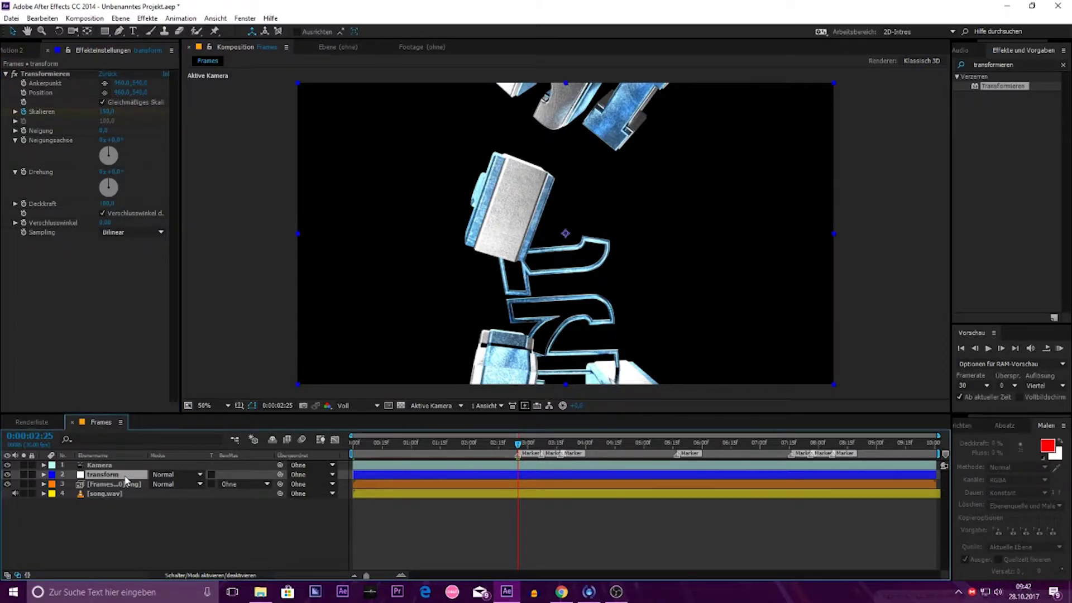
Step: Reveal the transform layer's keyframes with U, select both Skalieren keyframes, and move to the second beat marker
{"action": "key", "text": "u"}
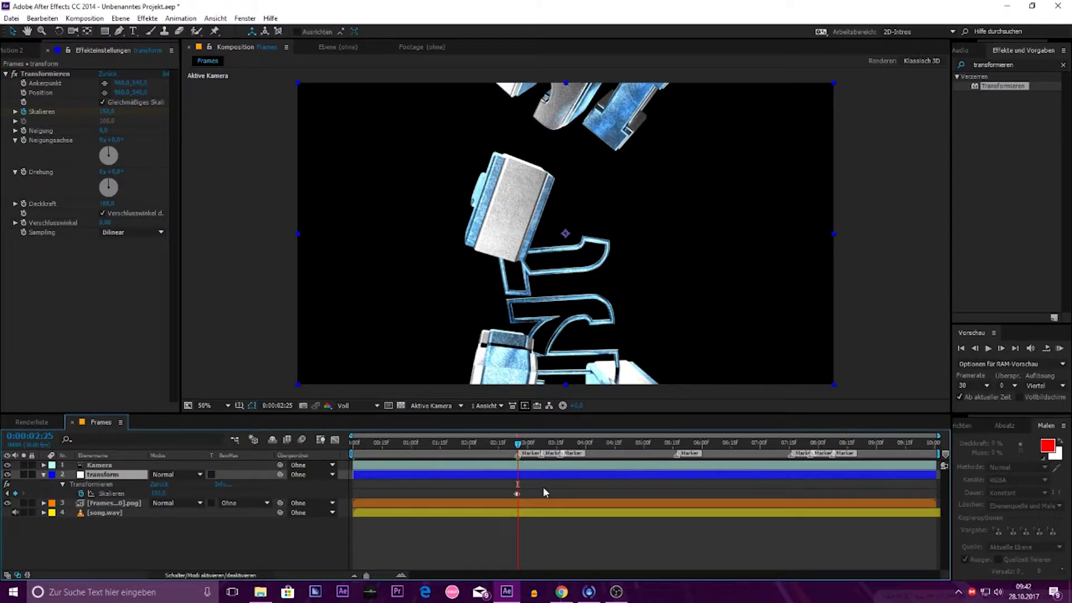
{"action": "scroll", "coordinate": [543, 487], "scroll_direction": "up", "scroll_amount": 5}
{"action": "left_click_drag", "start_coordinate": [452, 490], "coordinate": [420, 505]}
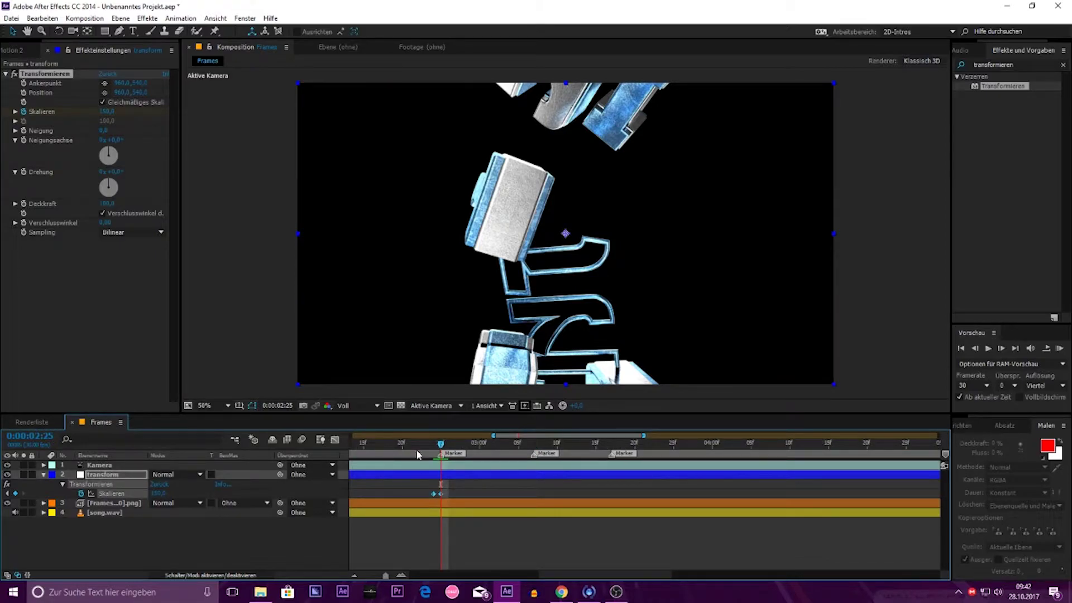
{"action": "left_click", "coordinate": [454, 483]}
{"action": "left_click", "coordinate": [94, 477]}
{"action": "key", "text": "u"}
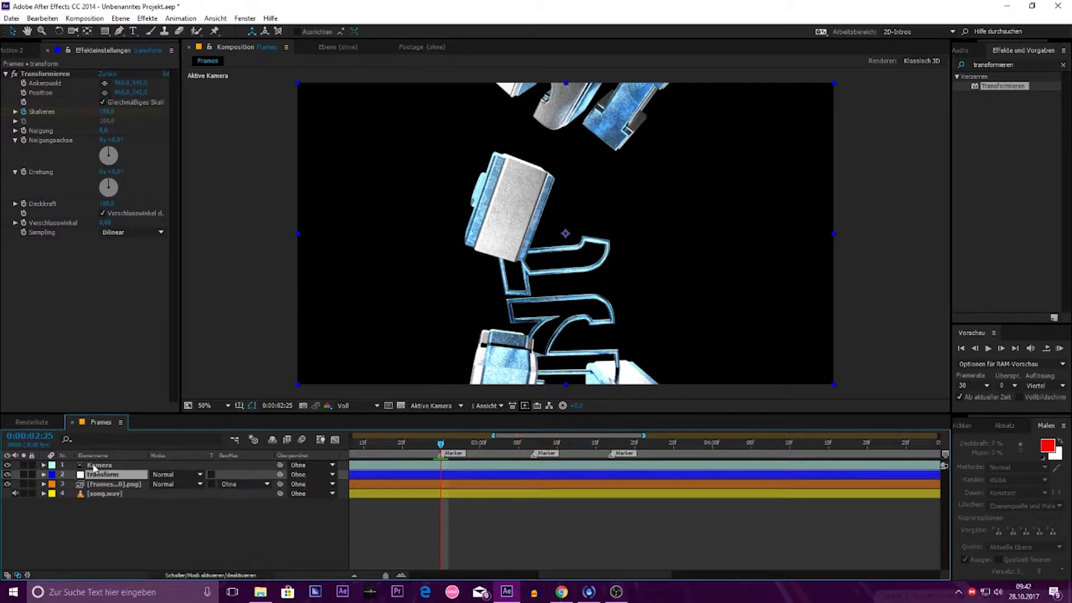
{"action": "key", "text": "u"}
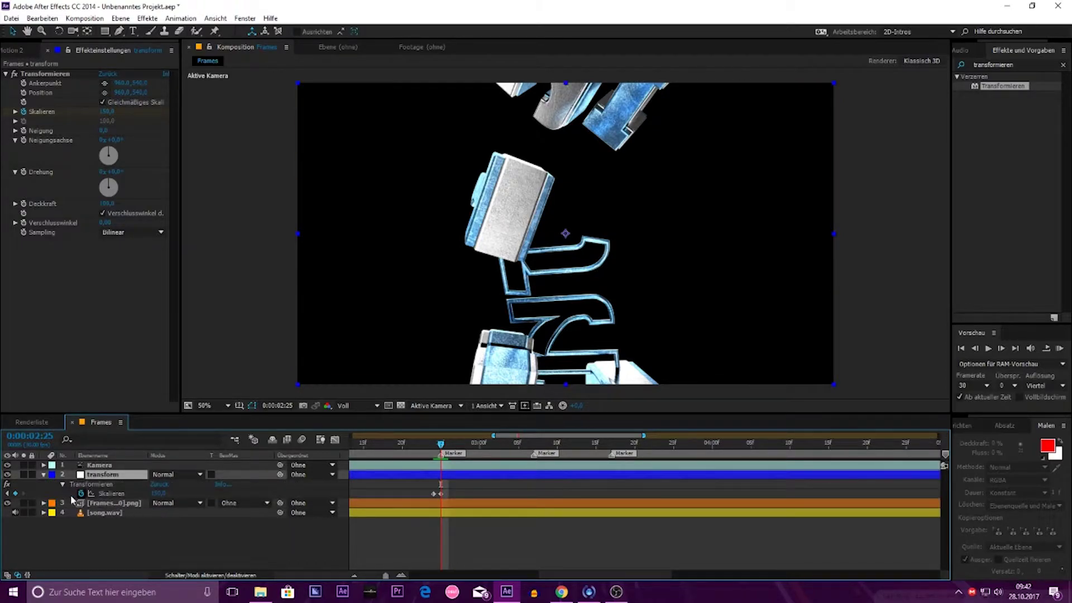
{"action": "left_click_drag", "start_coordinate": [449, 488], "coordinate": [411, 514]}
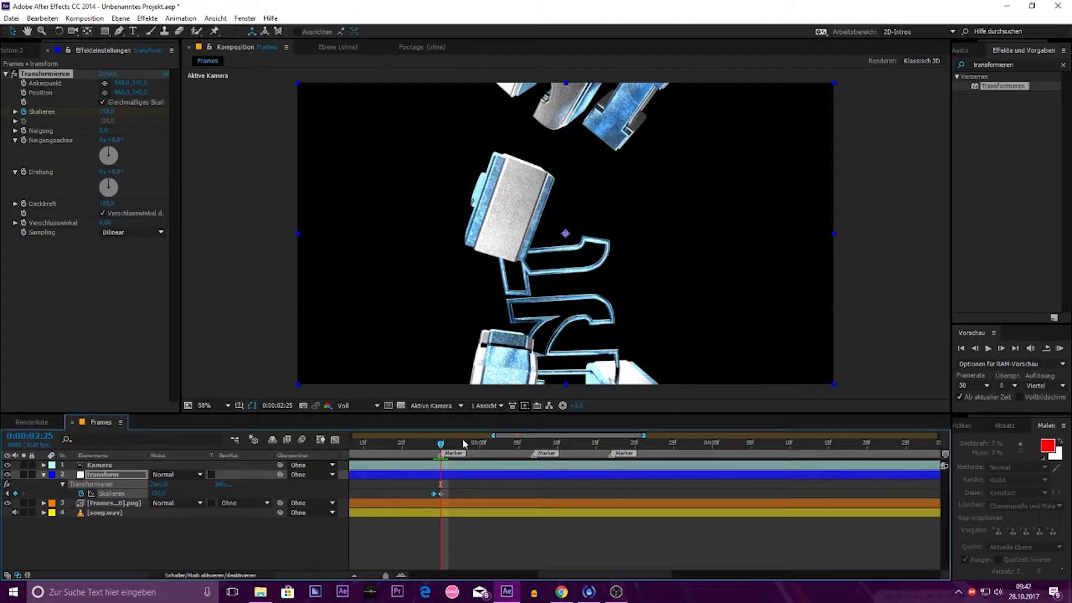
{"action": "left_click", "coordinate": [465, 485]}
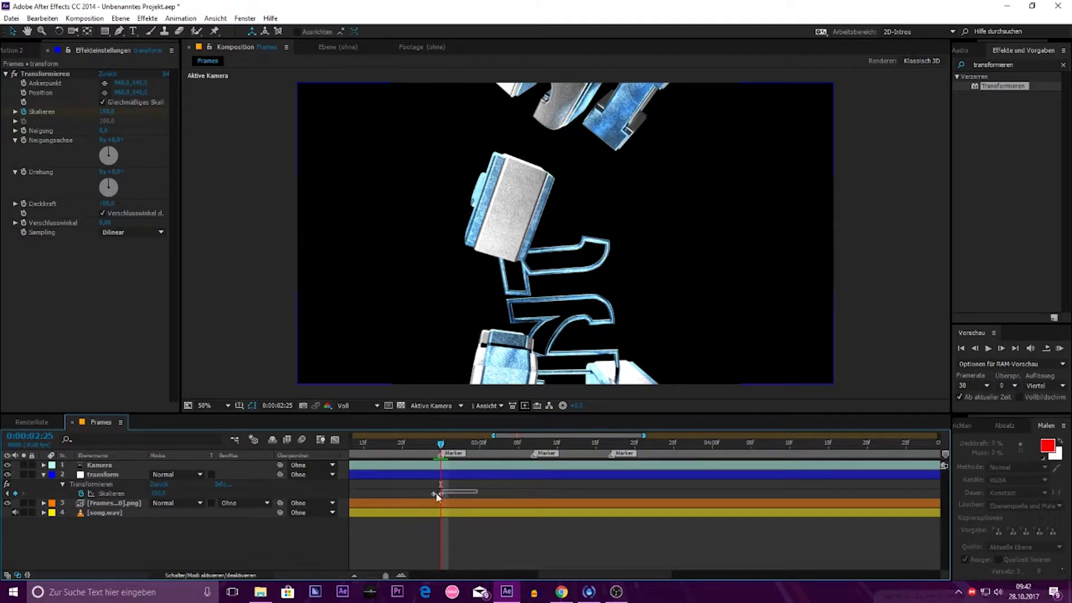
{"action": "left_click_drag", "start_coordinate": [438, 496], "coordinate": [415, 496]}
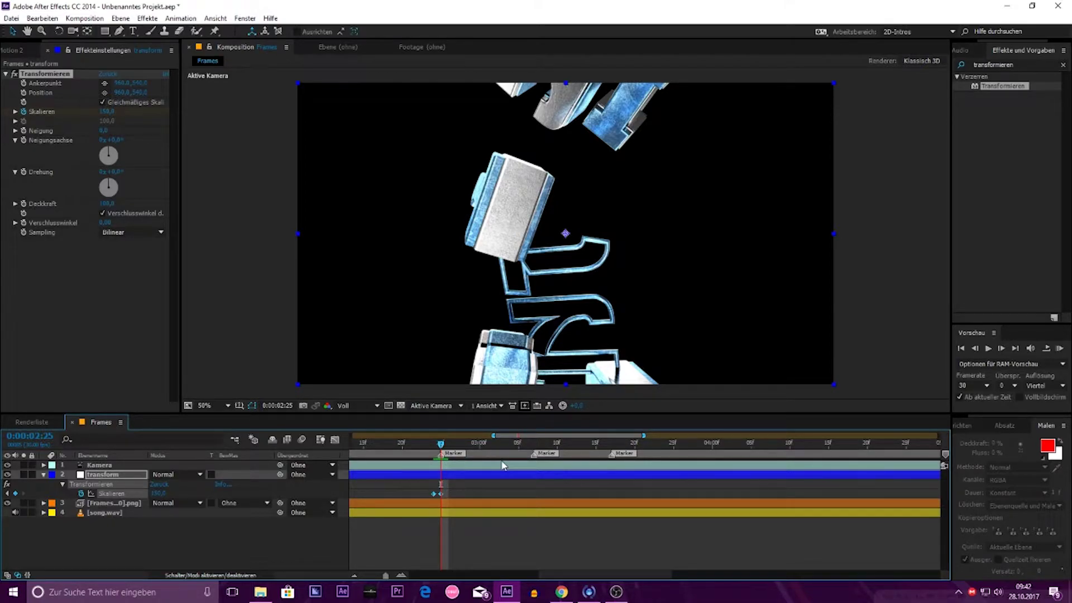
{"action": "left_click", "coordinate": [534, 445]}
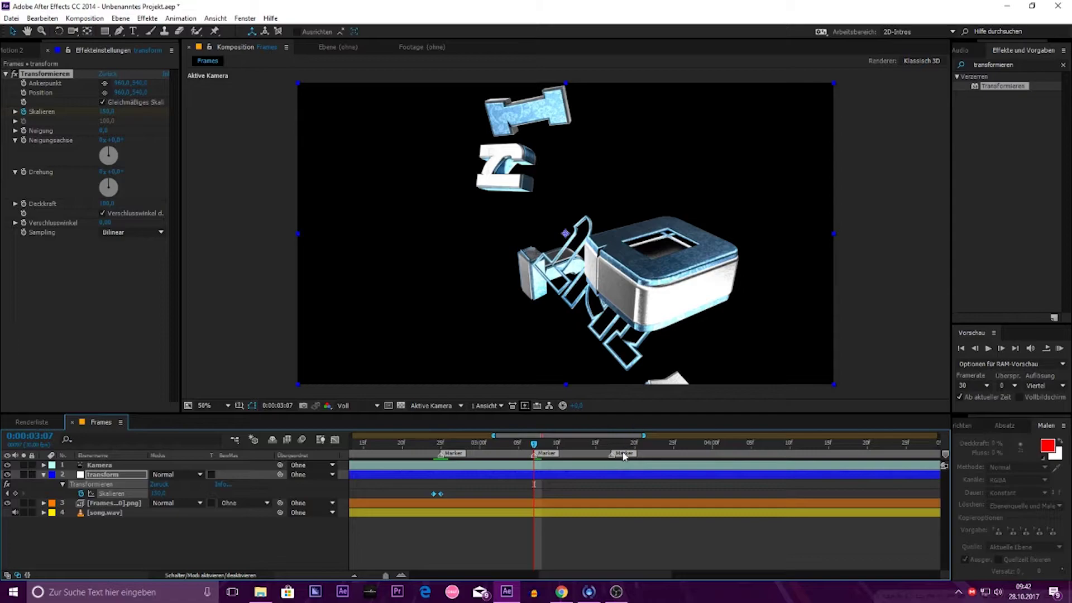
Step: Paste the scale keyframe pair just before the beats at 3:06 and 3:16
{"action": "left_click", "coordinate": [975, 349]}
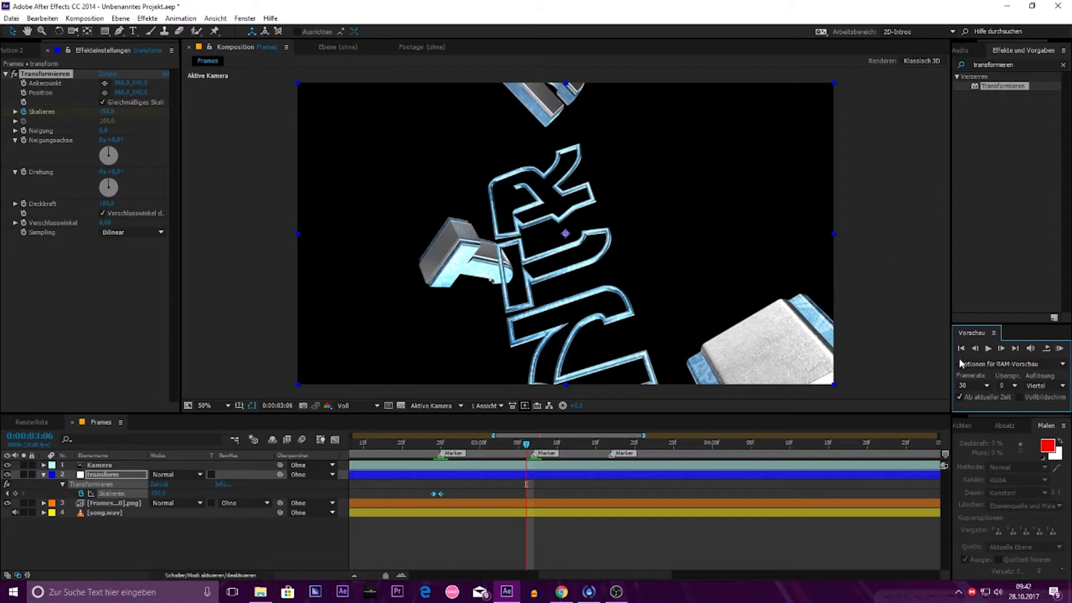
{"action": "left_click", "coordinate": [884, 426]}
{"action": "key", "text": "ctrl+v"}
{"action": "left_click", "coordinate": [619, 444]}
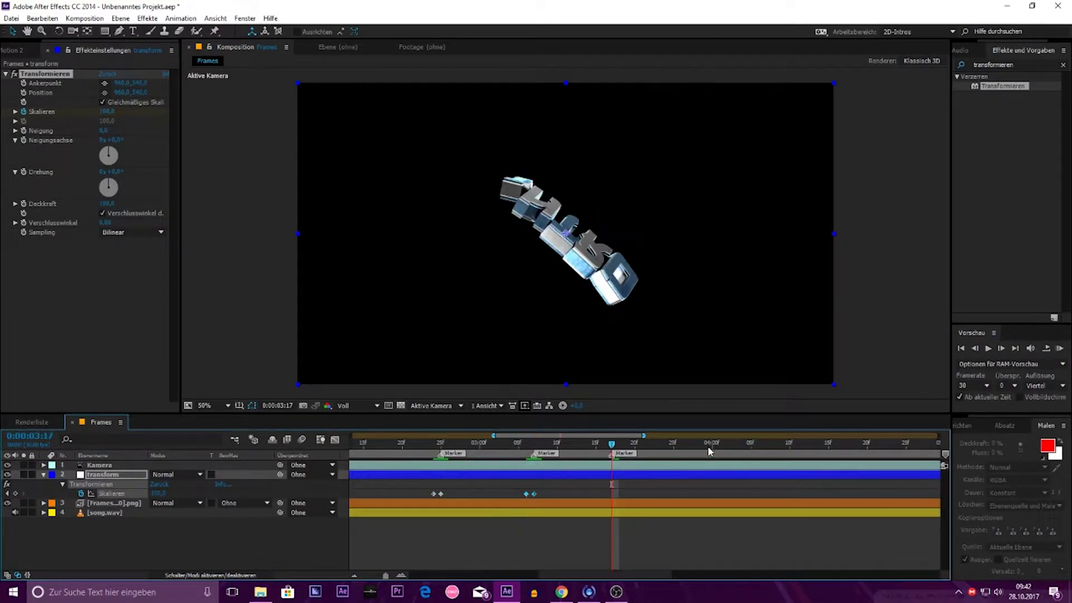
{"action": "left_click", "coordinate": [974, 348]}
{"action": "left_click", "coordinate": [974, 349]}
{"action": "left_click", "coordinate": [724, 499]}
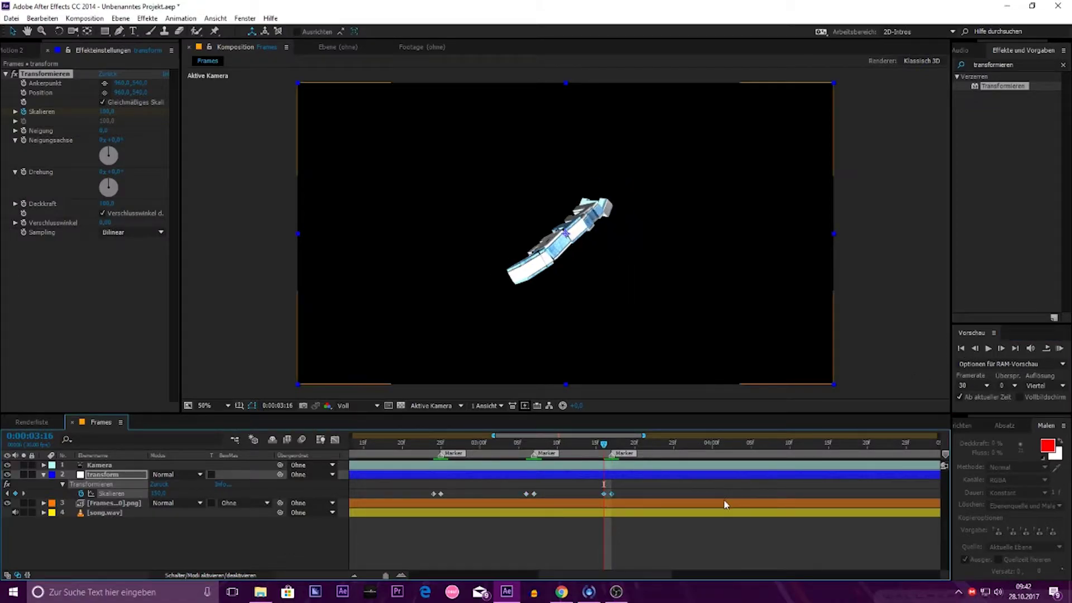
{"action": "key", "text": "backslash"}
Step: Add and paste Skalieren keyframes near the 7:16 beat, moving the last onto 7:26
{"action": "left_click", "coordinate": [682, 447]}
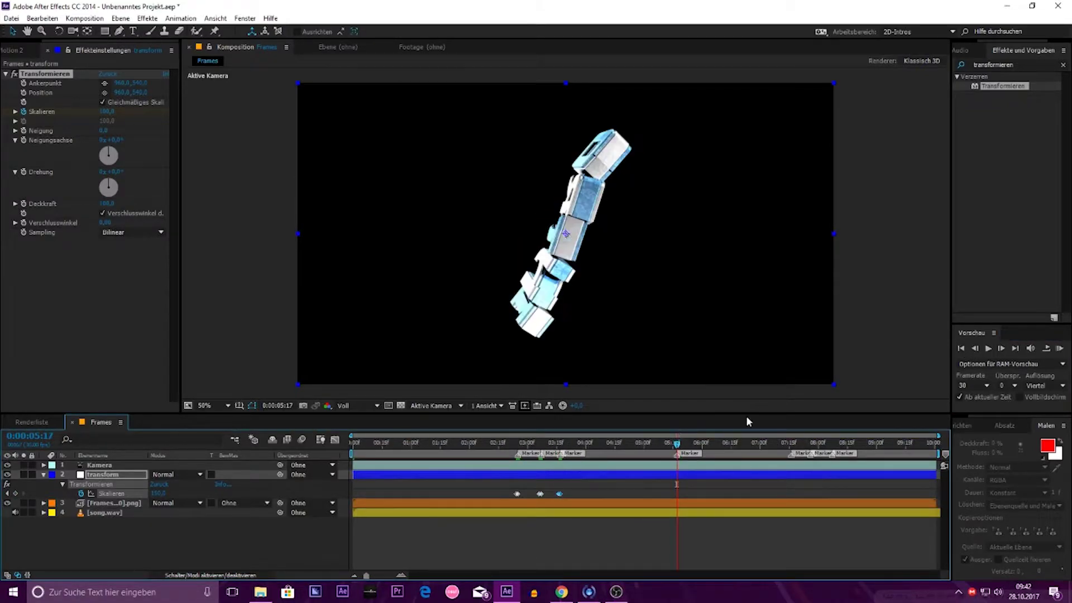
{"action": "left_click", "coordinate": [974, 348]}
{"action": "left_click", "coordinate": [791, 444]}
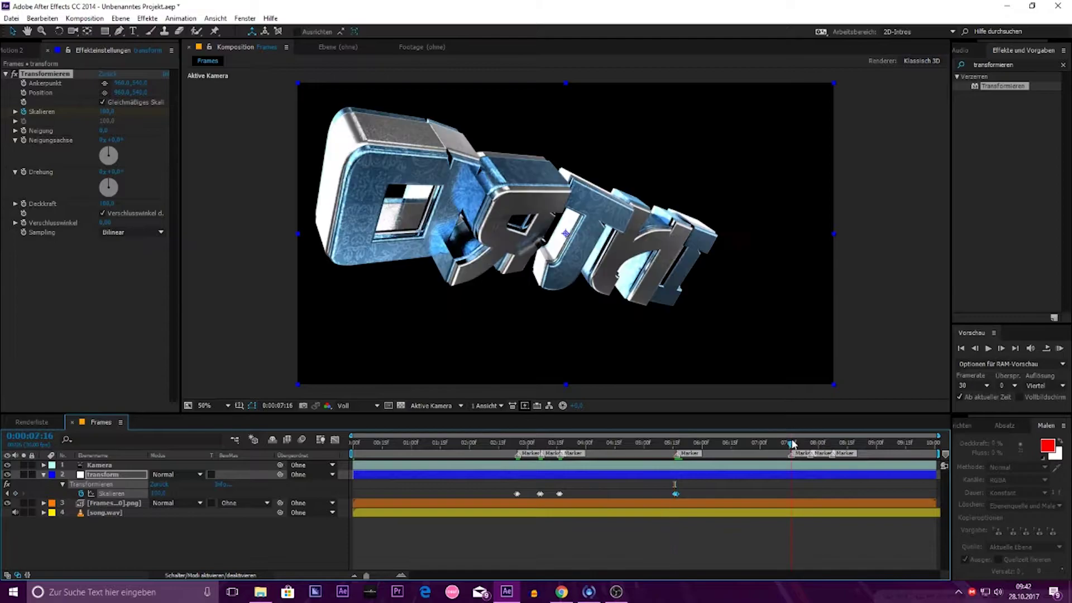
{"action": "key", "text": "ctrl+v"}
{"action": "left_click", "coordinate": [811, 444]}
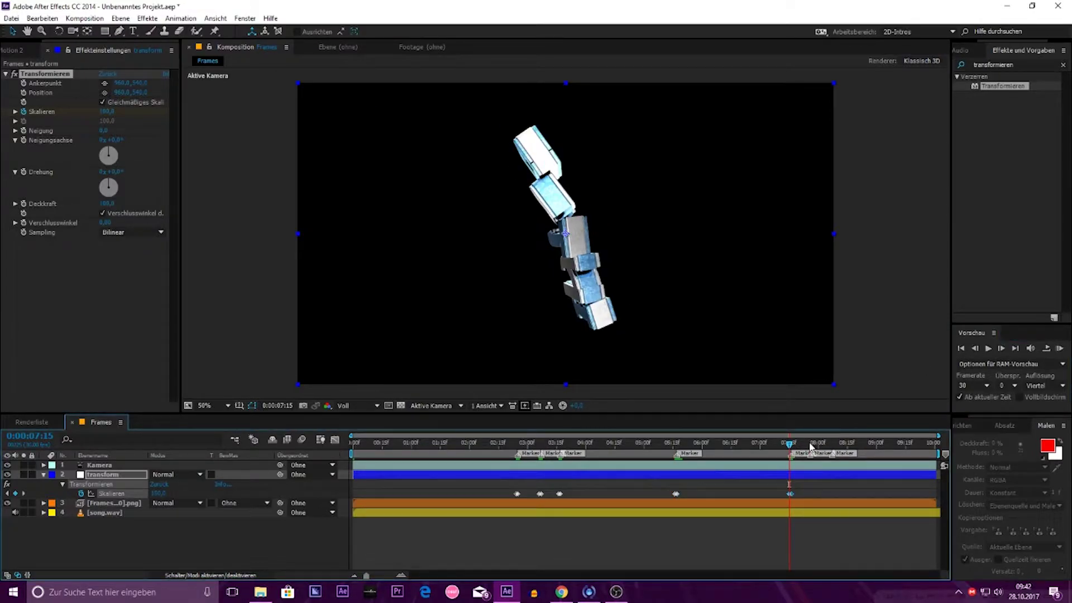
{"action": "key", "text": "ctrl+v"}
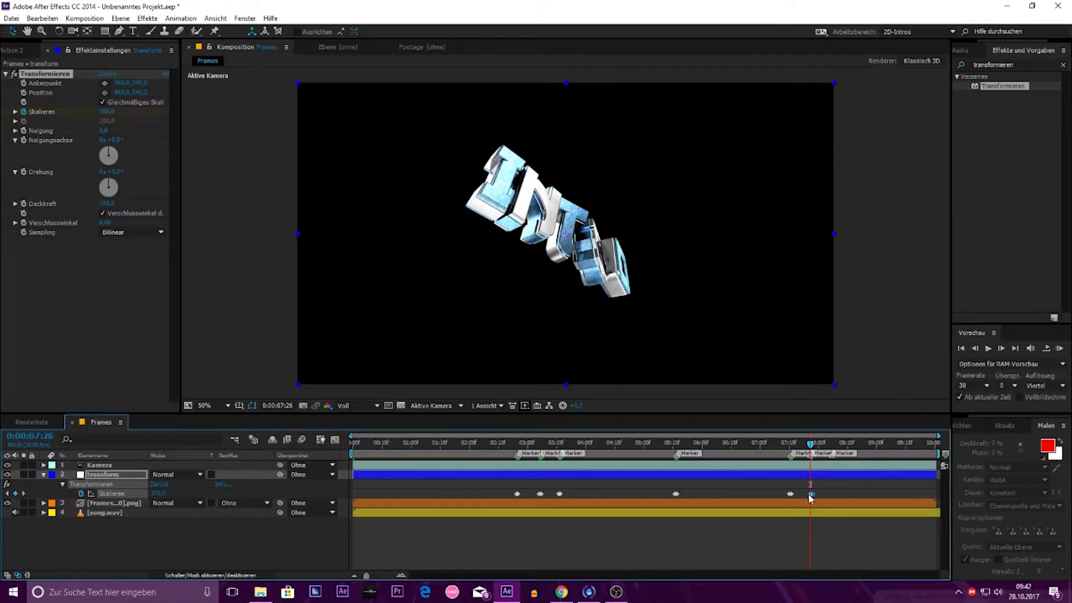
{"action": "left_click_drag", "start_coordinate": [812, 494], "coordinate": [810, 494]}
Step: Paste a Skalieren keyframe at 8:06 and set scale back to 100 at 9:06
{"action": "scroll", "coordinate": [828, 489], "scroll_direction": "up", "scroll_amount": 2}
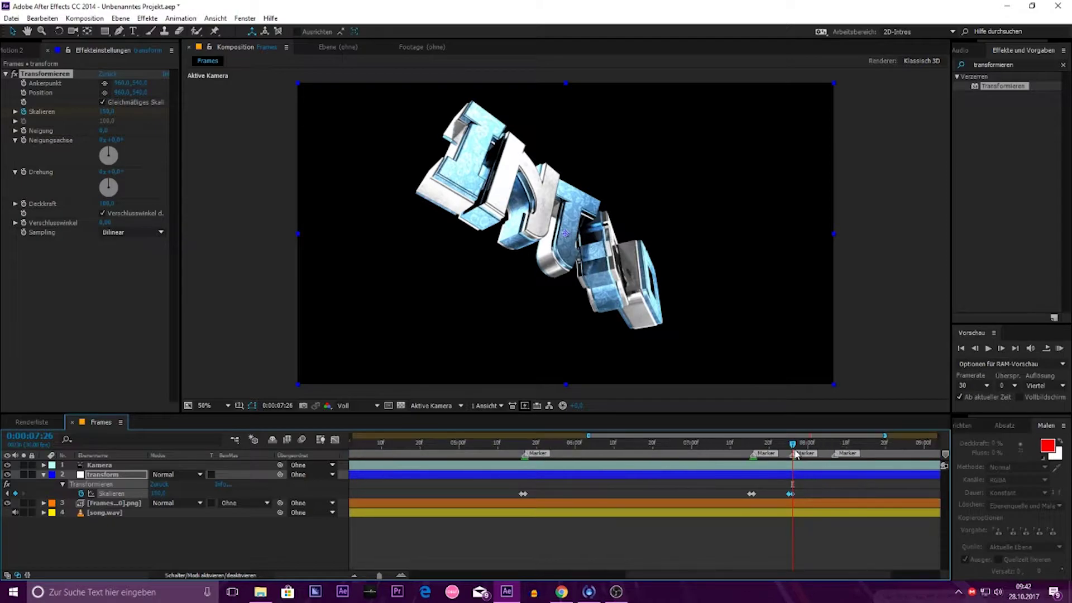
{"action": "left_click", "coordinate": [832, 441]}
{"action": "key", "text": "ctrl+v"}
{"action": "scroll", "coordinate": [833, 447], "scroll_direction": "down", "scroll_amount": 3}
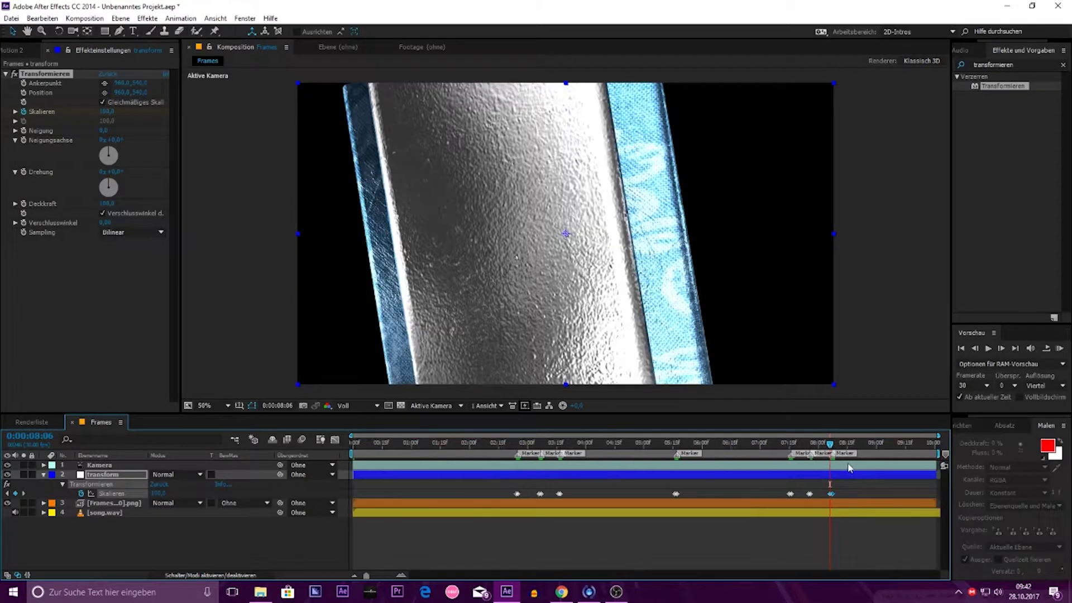
{"action": "left_click", "coordinate": [847, 442]}
{"action": "left_click", "coordinate": [888, 442]}
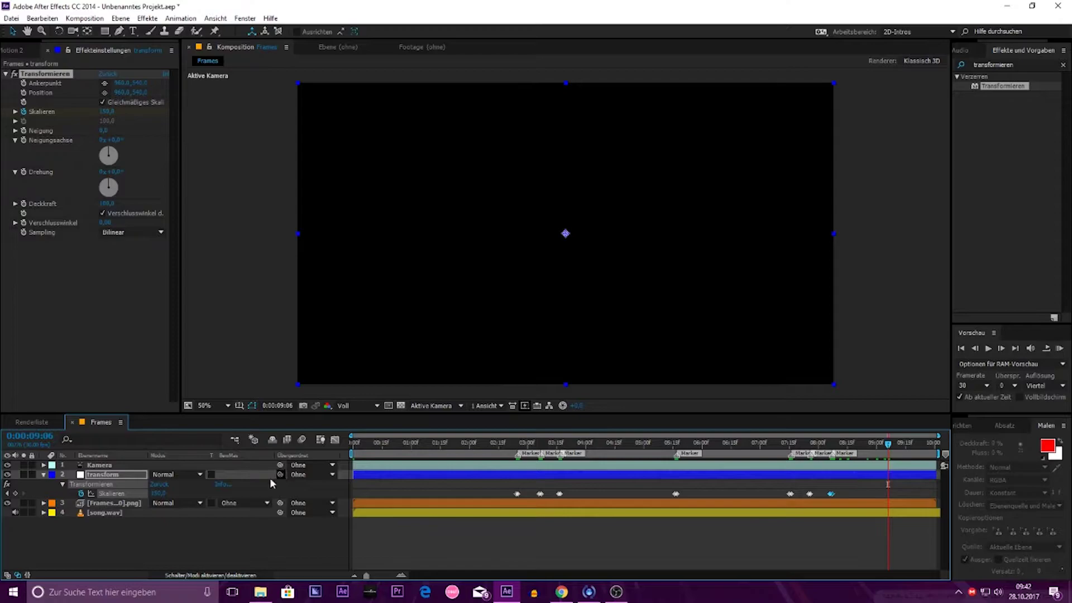
{"action": "left_click", "coordinate": [160, 493]}
{"action": "type", "text": "100"}
{"action": "key", "text": "Return"}
{"action": "left_click", "coordinate": [496, 443]}
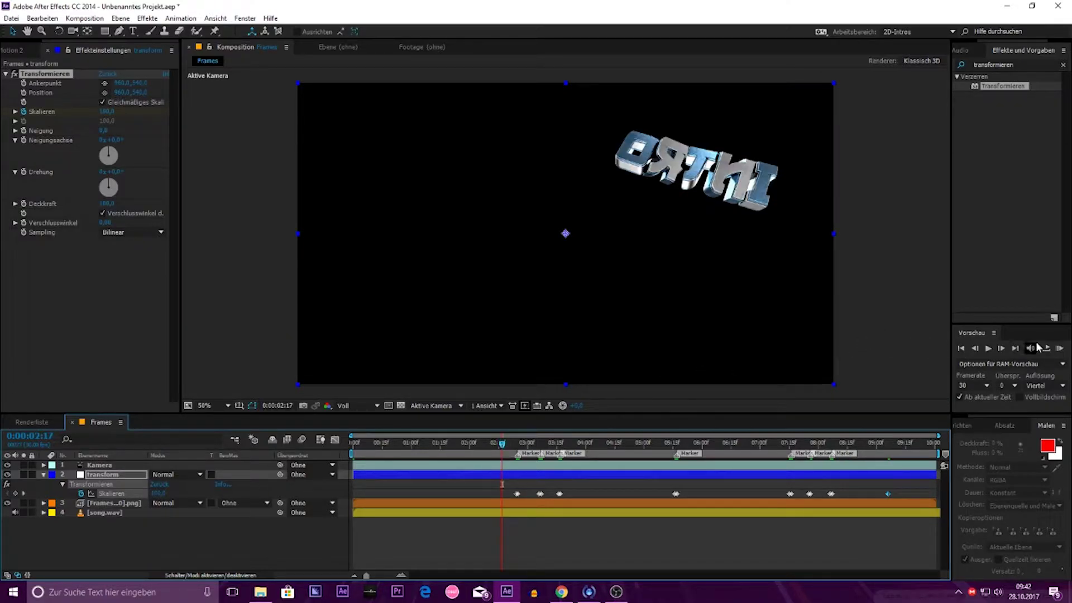
Step: Preview the pulses, then apply Easy Ease (F9) to all Skalieren keyframes
{"action": "left_click", "coordinate": [1059, 348]}
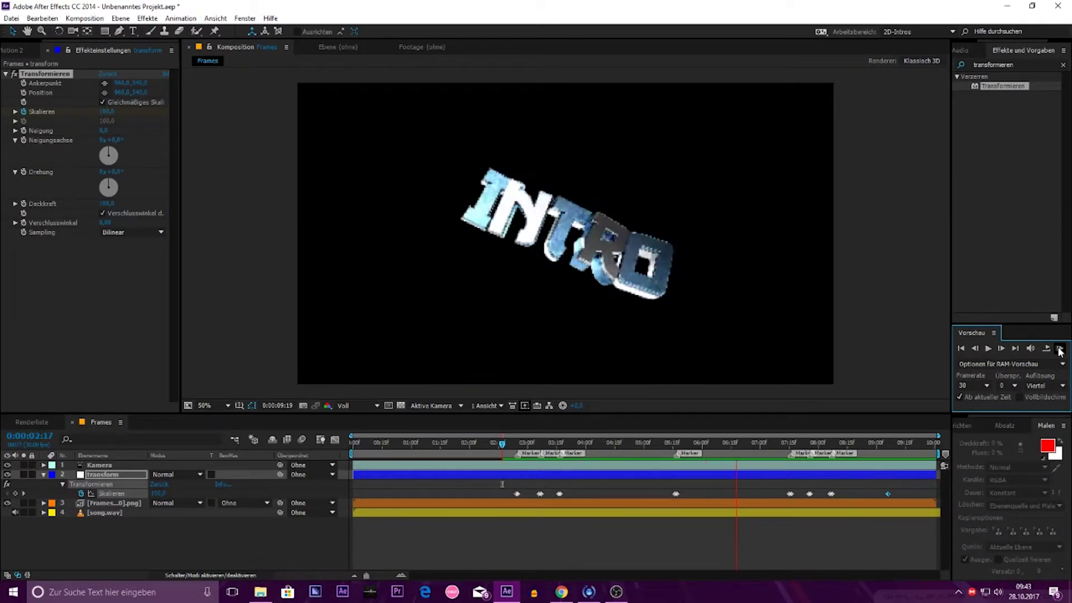
{"action": "left_click", "coordinate": [1060, 350]}
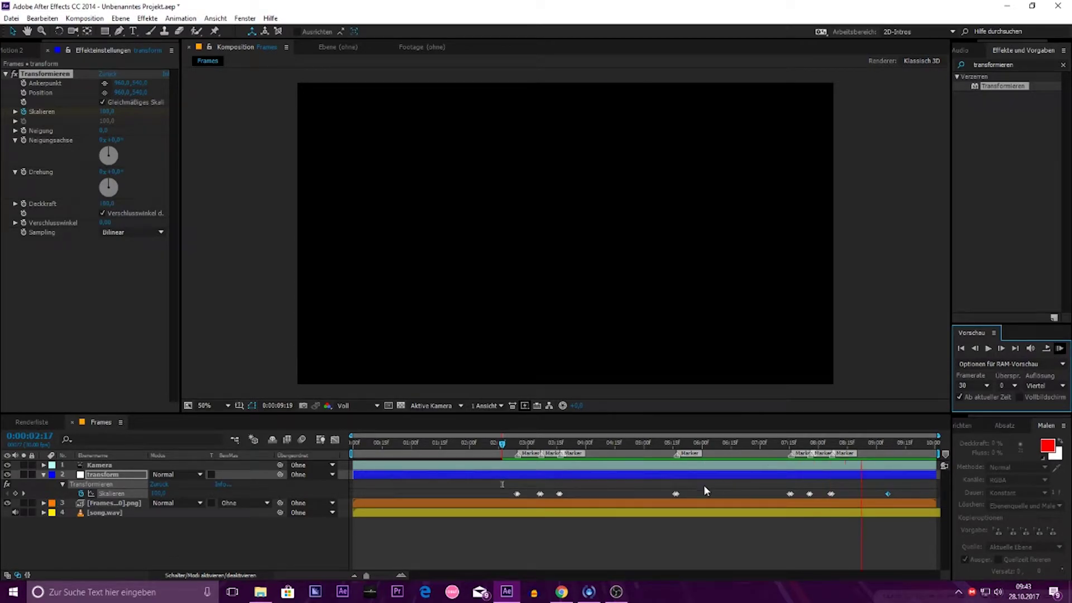
{"action": "left_click", "coordinate": [632, 444]}
{"action": "left_click_drag", "start_coordinate": [648, 447], "coordinate": [693, 444]}
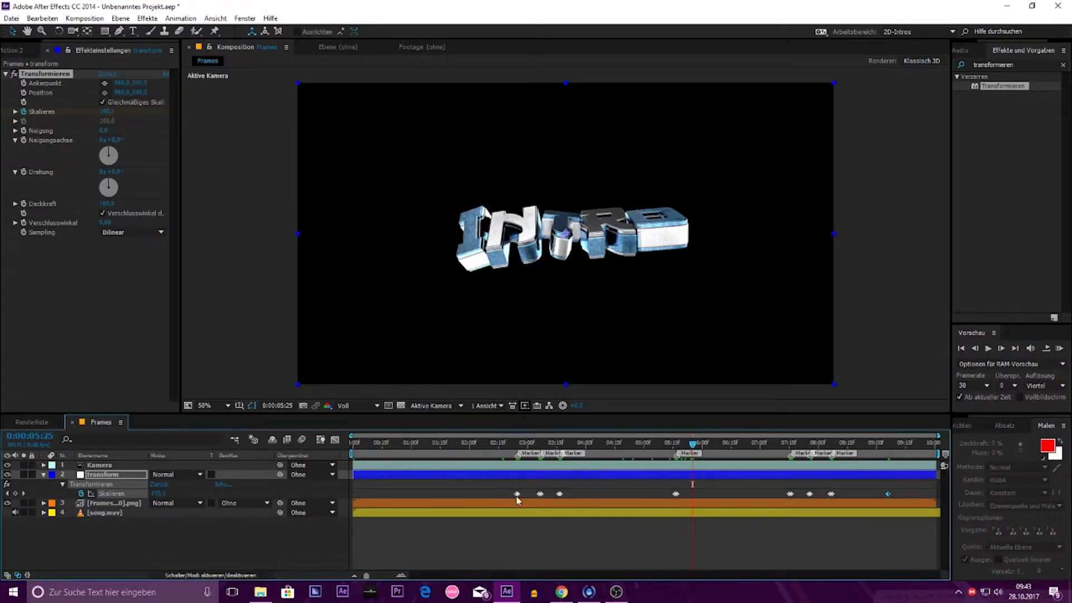
{"action": "left_click", "coordinate": [115, 494]}
{"action": "key", "text": "F9"}
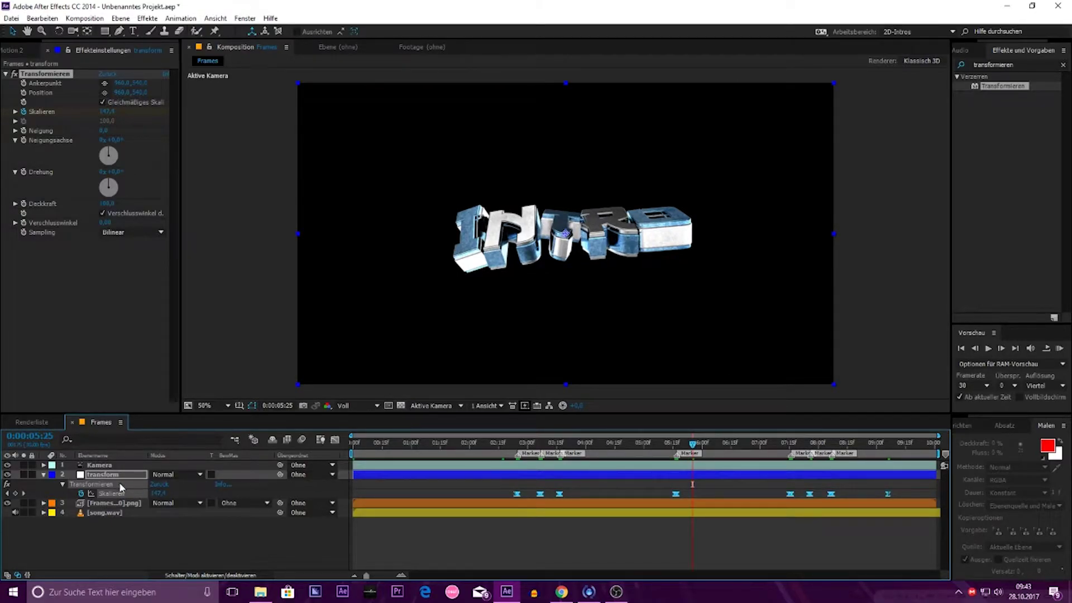
Step: In the Graph Editor, drag the peak keyframes' Bezier handles down for a sharp fall-off from 150
{"action": "left_click", "coordinate": [335, 441]}
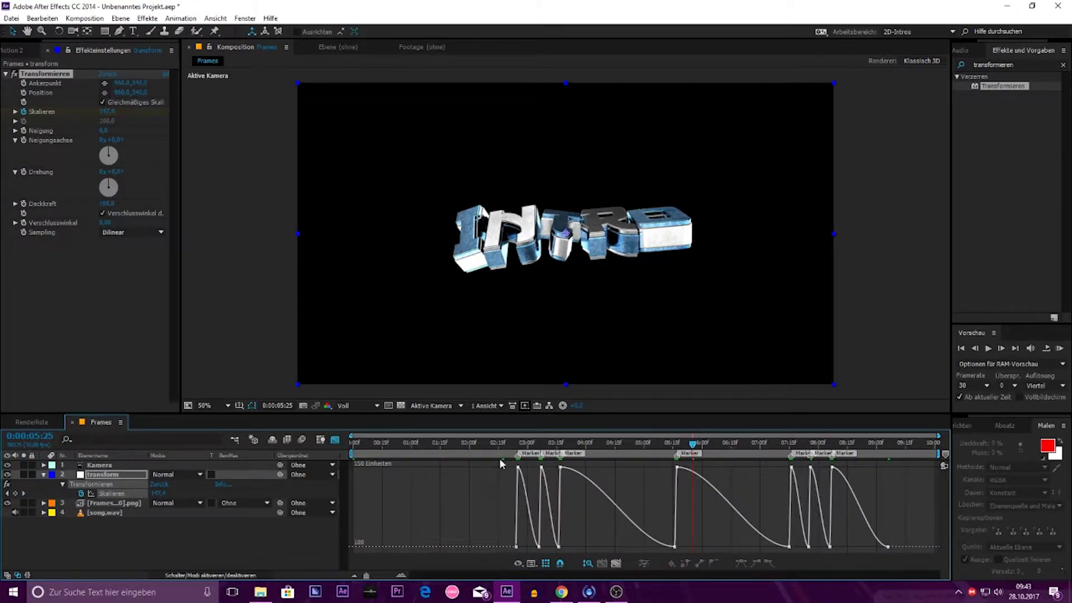
{"action": "mouse_move", "coordinate": [492, 461]}
{"action": "left_mouse_down"}
{"action": "mouse_move", "coordinate": [542, 472]}
{"action": "mouse_move", "coordinate": [899, 478]}
{"action": "mouse_move", "coordinate": [802, 528]}
{"action": "left_mouse_up"}
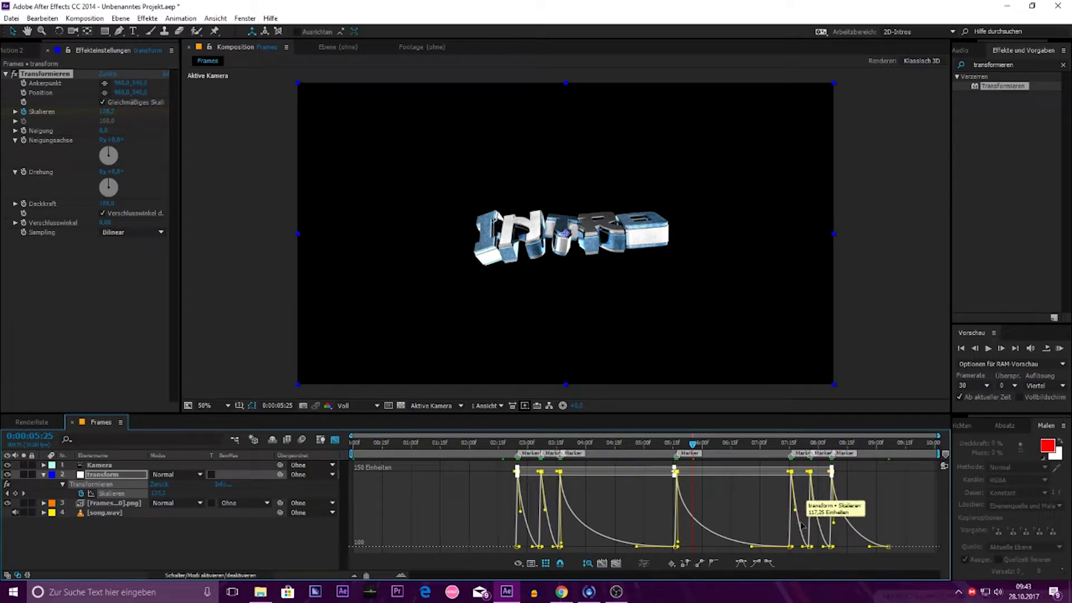
{"action": "left_click_drag", "start_coordinate": [565, 545], "coordinate": [559, 471]}
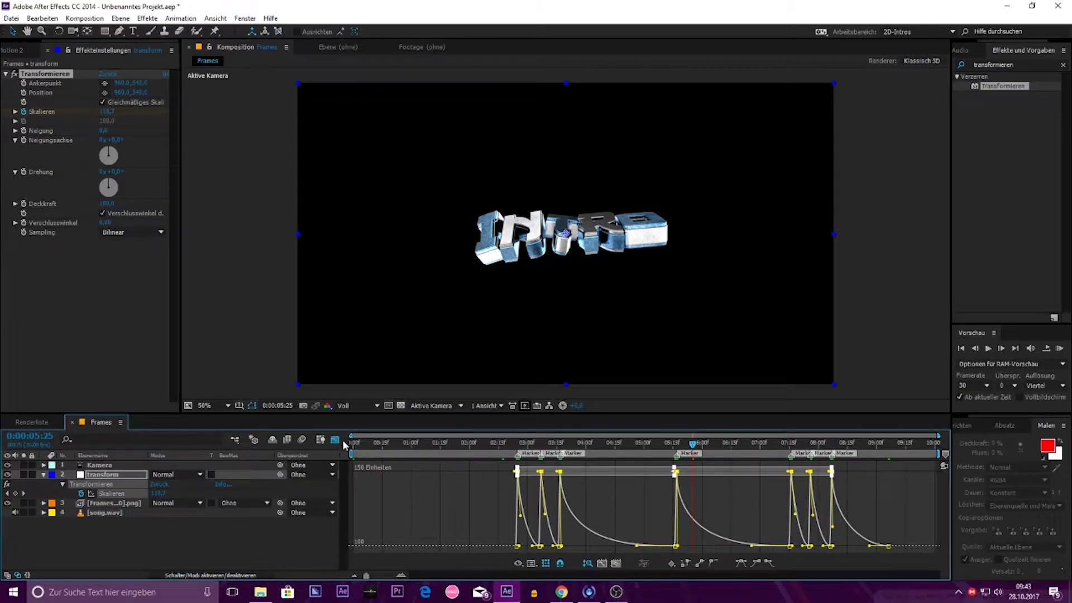
{"action": "key", "text": "shift+F3"}
{"action": "left_click", "coordinate": [501, 526]}
Step: At 2:10, insert an adjustment layer above the Frames layer and name it 'shake'
{"action": "left_click", "coordinate": [490, 444]}
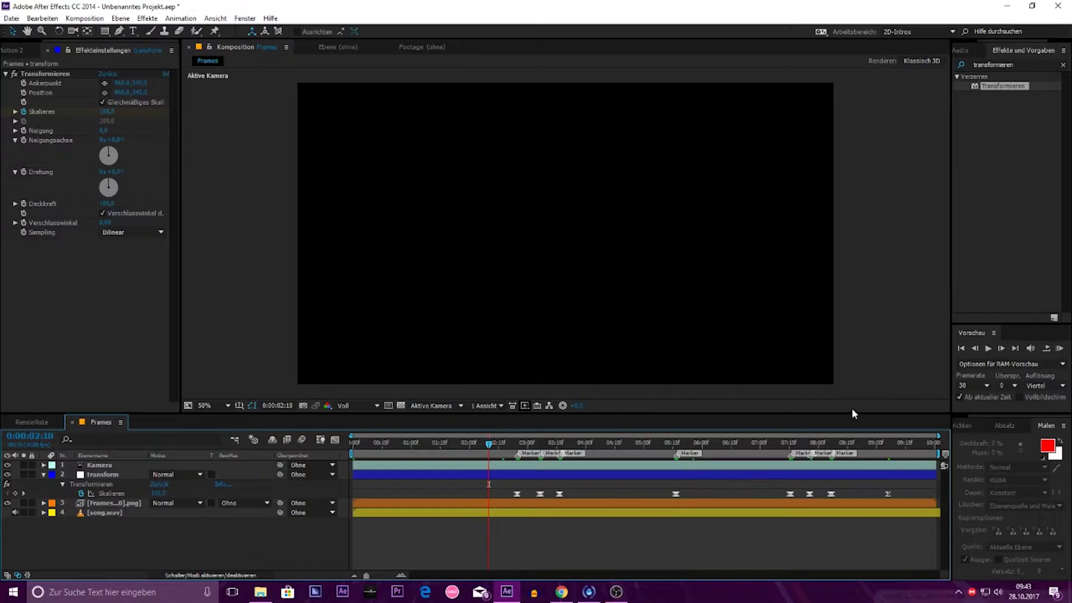
{"action": "left_click", "coordinate": [43, 476]}
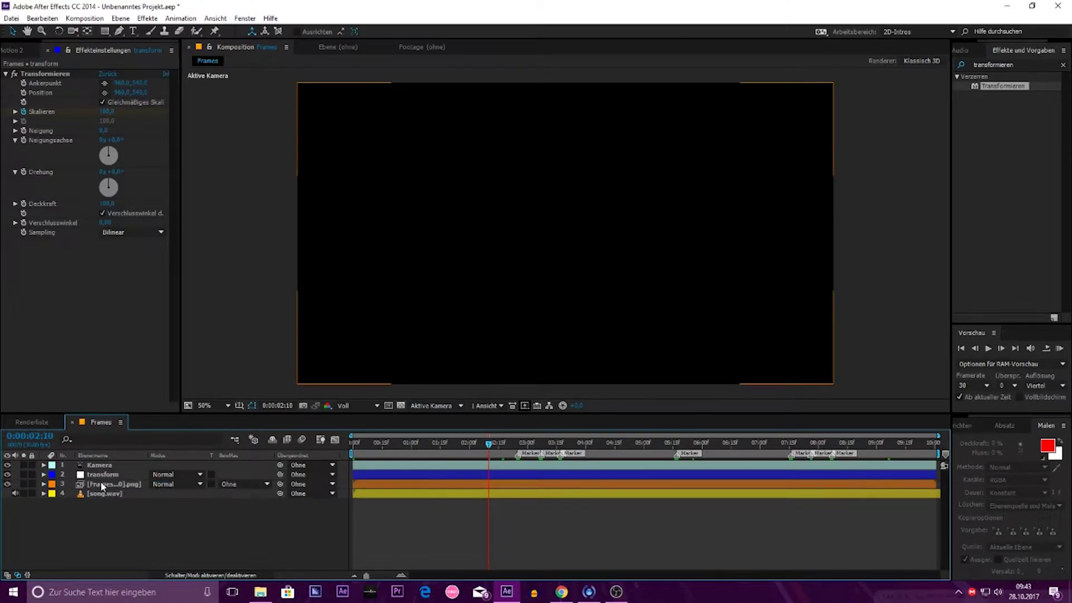
{"action": "left_click", "coordinate": [103, 485]}
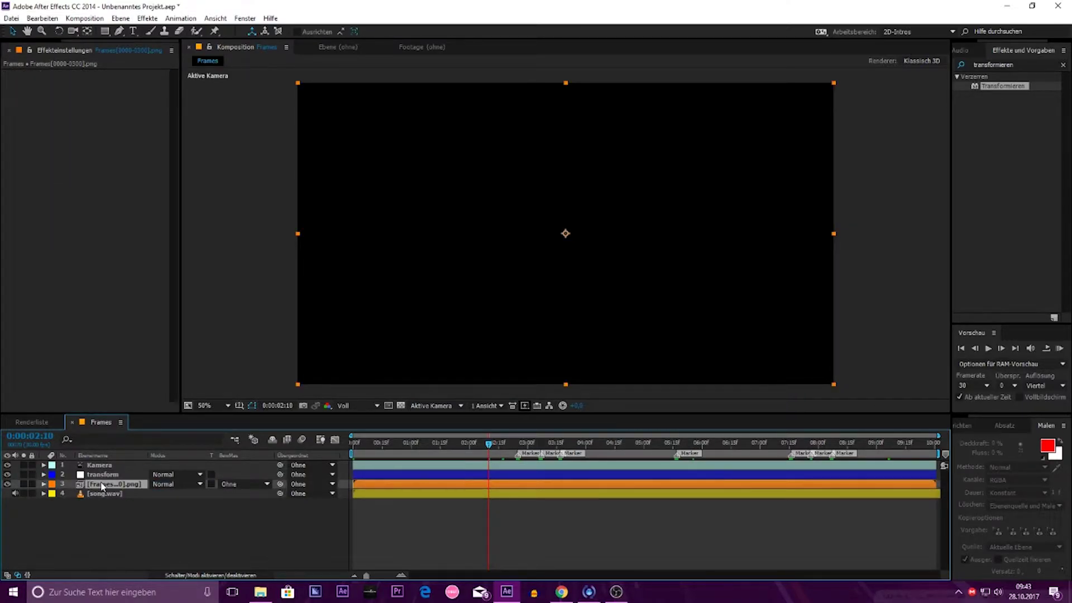
{"action": "key", "text": "ctrl+alt+y"}
{"action": "key", "text": "Return"}
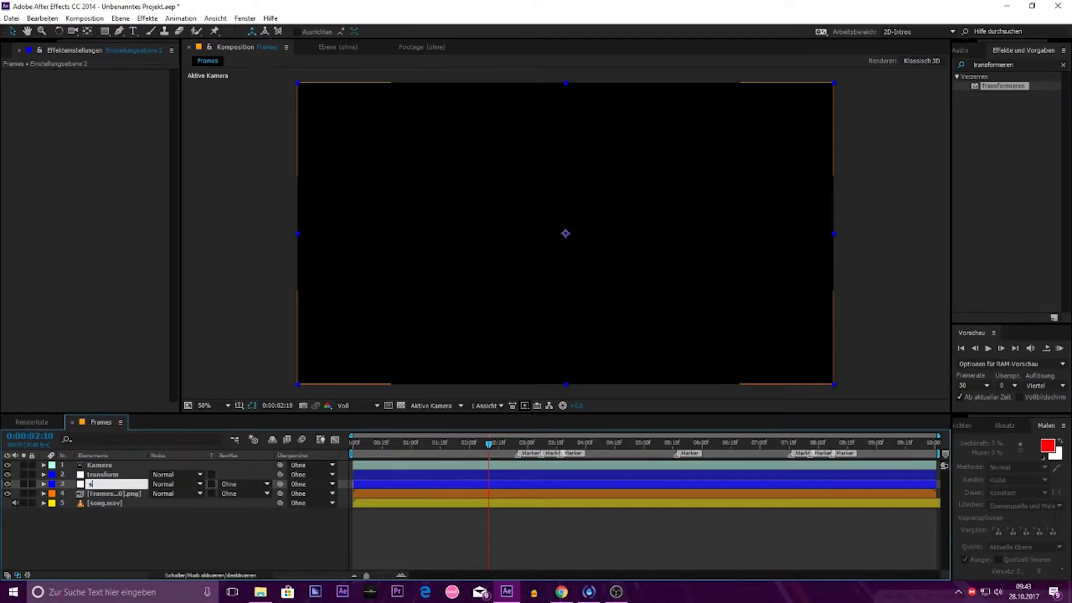
{"action": "type", "text": "shake"}
{"action": "key", "text": "Return"}
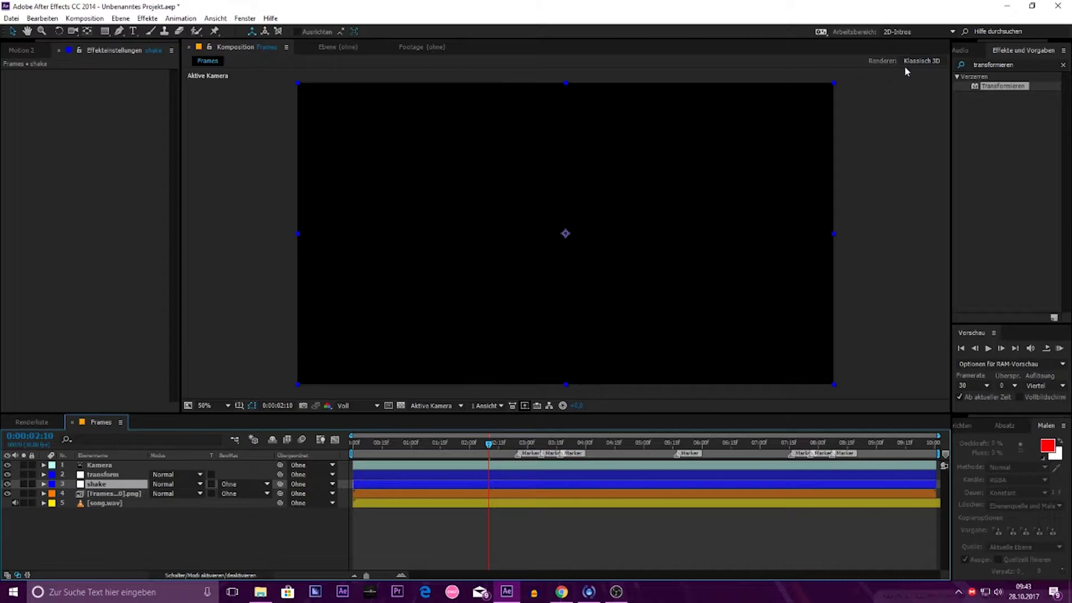
{"action": "left_click", "coordinate": [994, 64]}
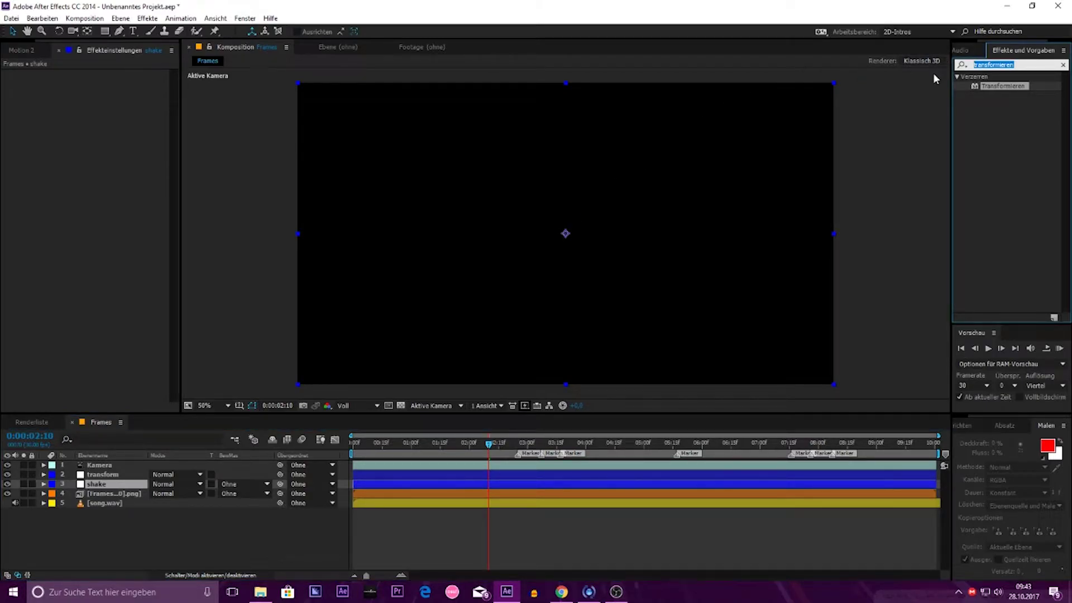
Step: Search for 's_shake' and drag the Sapphire S_Shake effect onto the shake layer
{"action": "type", "text": "s_"}
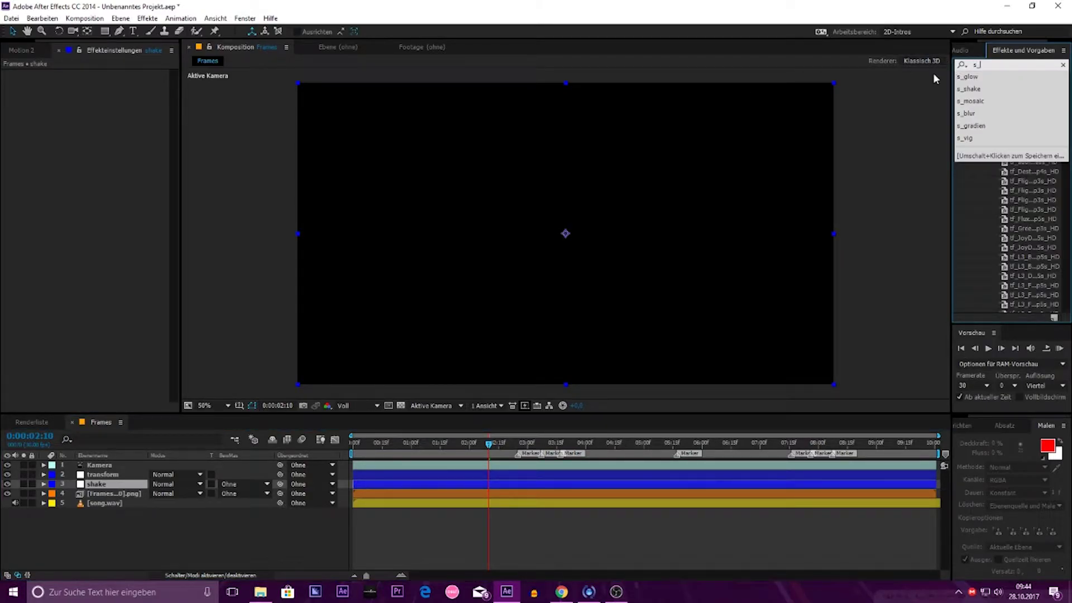
{"action": "type", "text": "shake"}
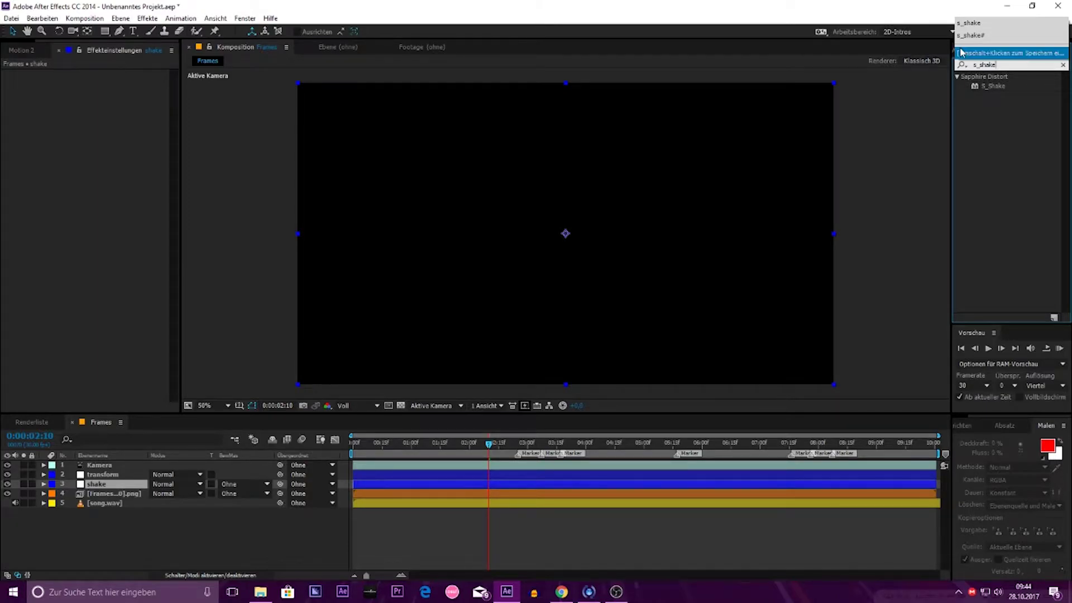
{"action": "left_click", "coordinate": [995, 87]}
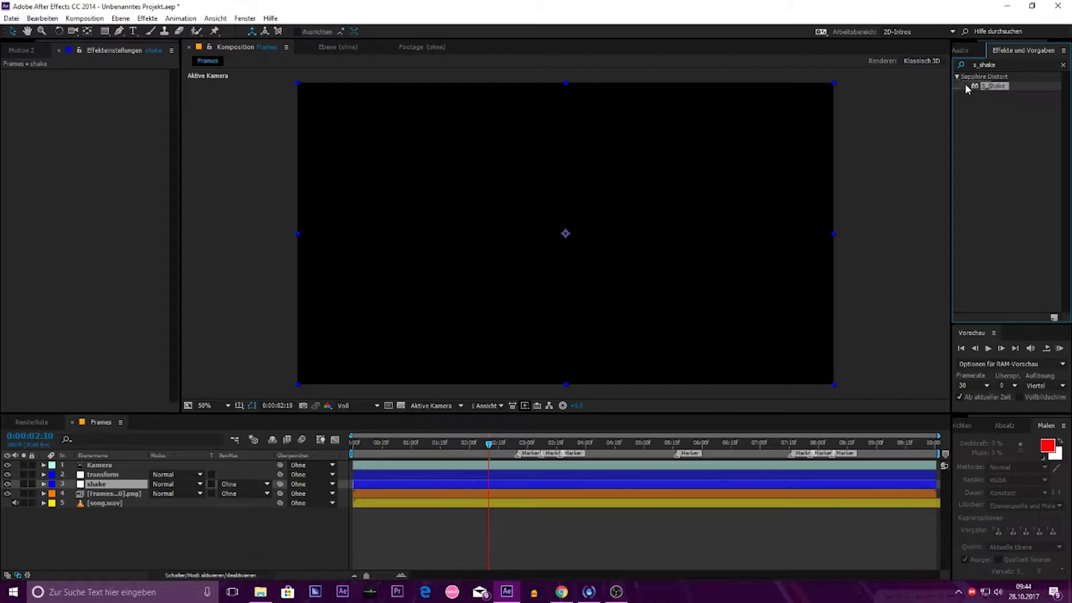
{"action": "left_click_drag", "start_coordinate": [967, 86], "coordinate": [97, 484]}
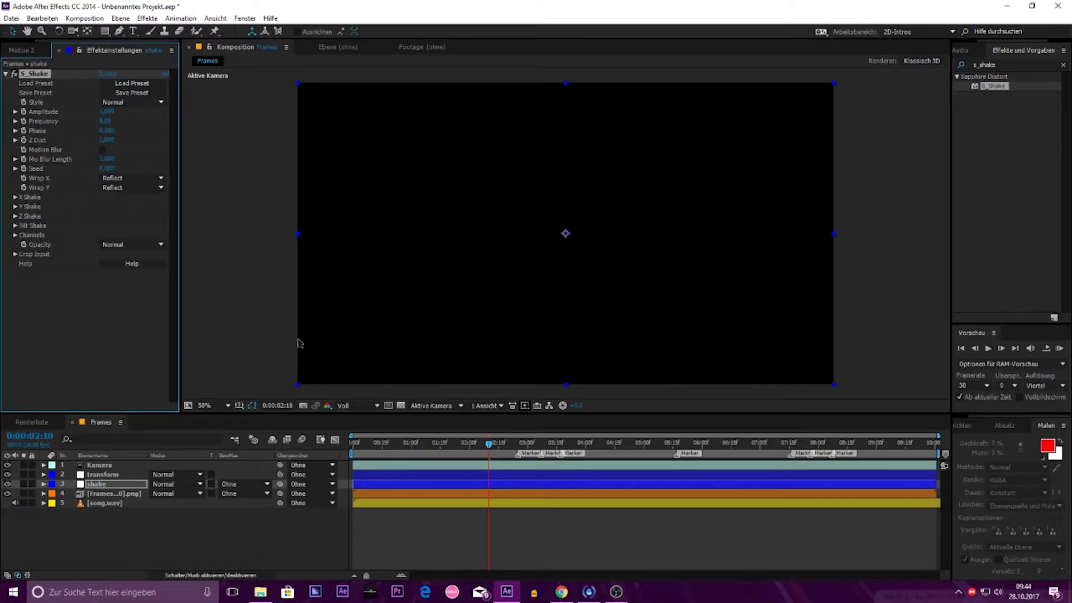
Step: At 2:26, enable S_Shake's Motion Blur and set its Frequency to 6
{"action": "left_click_drag", "start_coordinate": [489, 443], "coordinate": [519, 445]}
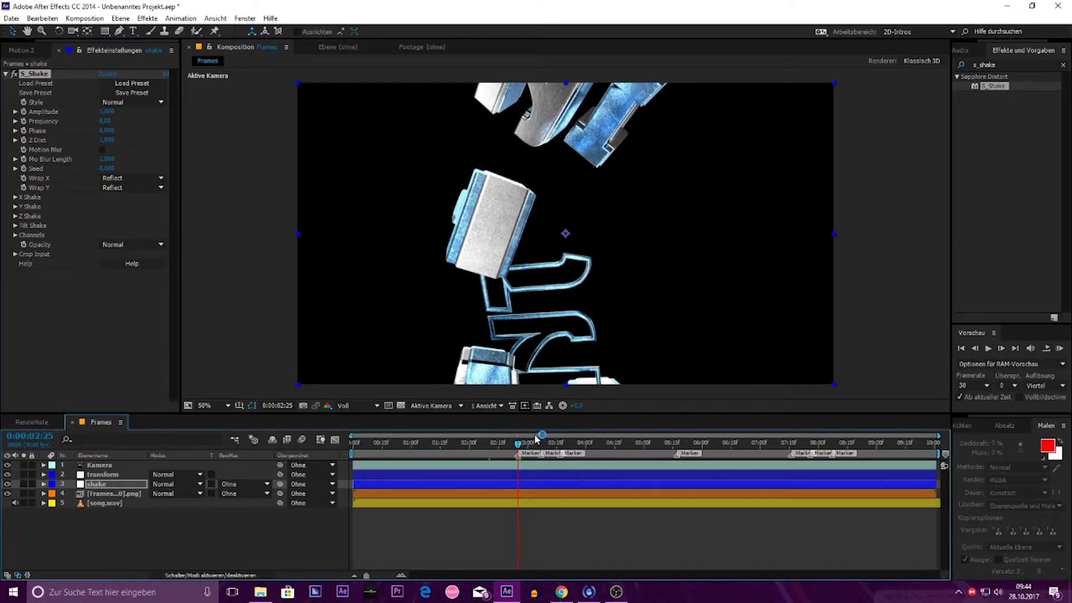
{"action": "left_click", "coordinate": [103, 149]}
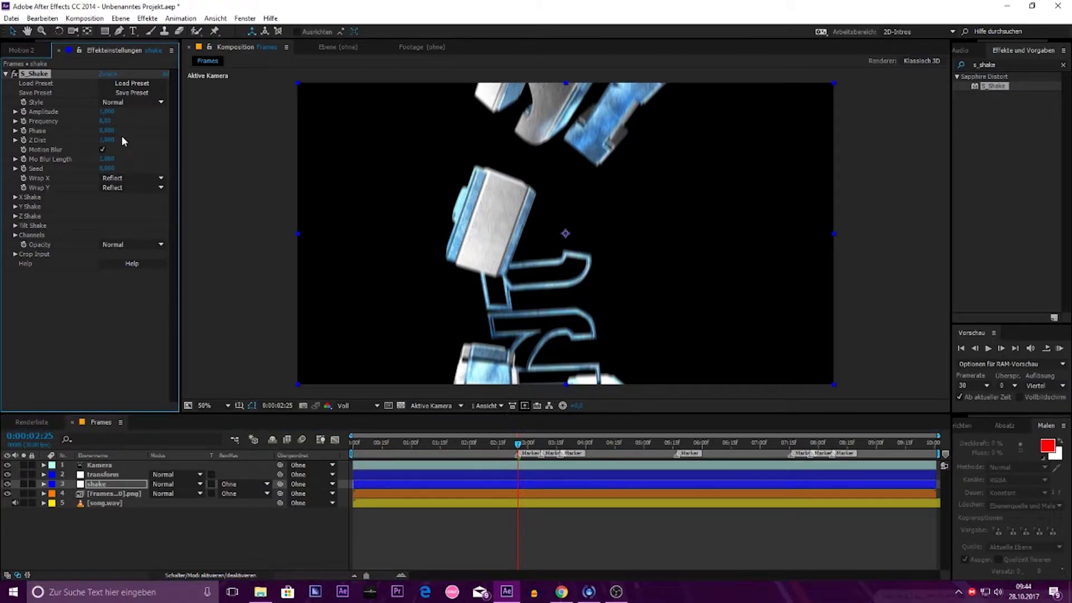
{"action": "left_click", "coordinate": [106, 121]}
{"action": "type", "text": "6"}
{"action": "key", "text": "Return"}
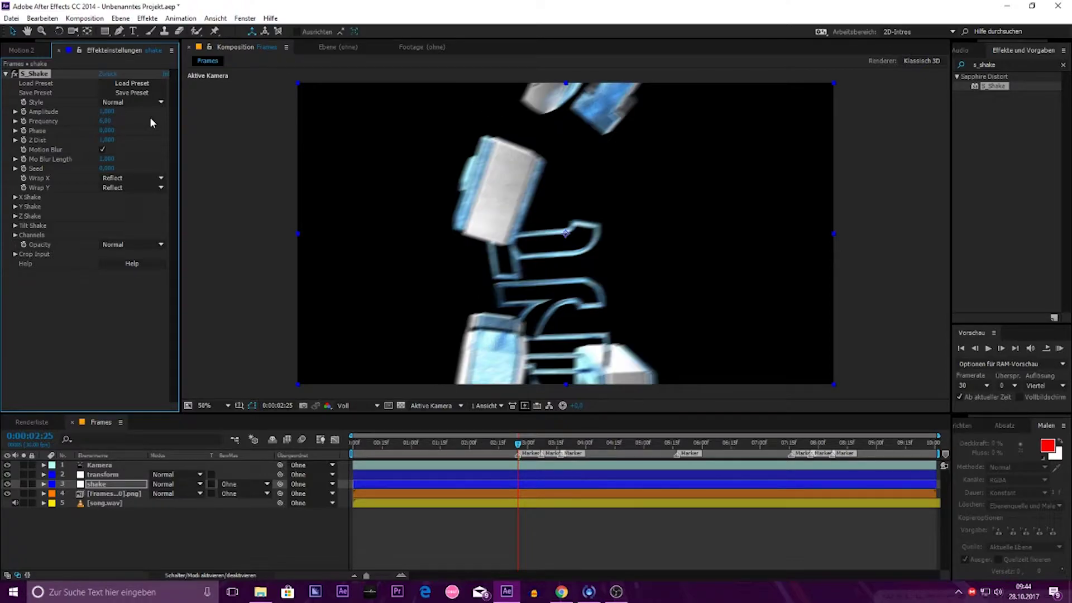
Step: Set S_Shake's X Shake Rand Amp to 110 and Wave Amp to 1
{"action": "left_click", "coordinate": [15, 197]}
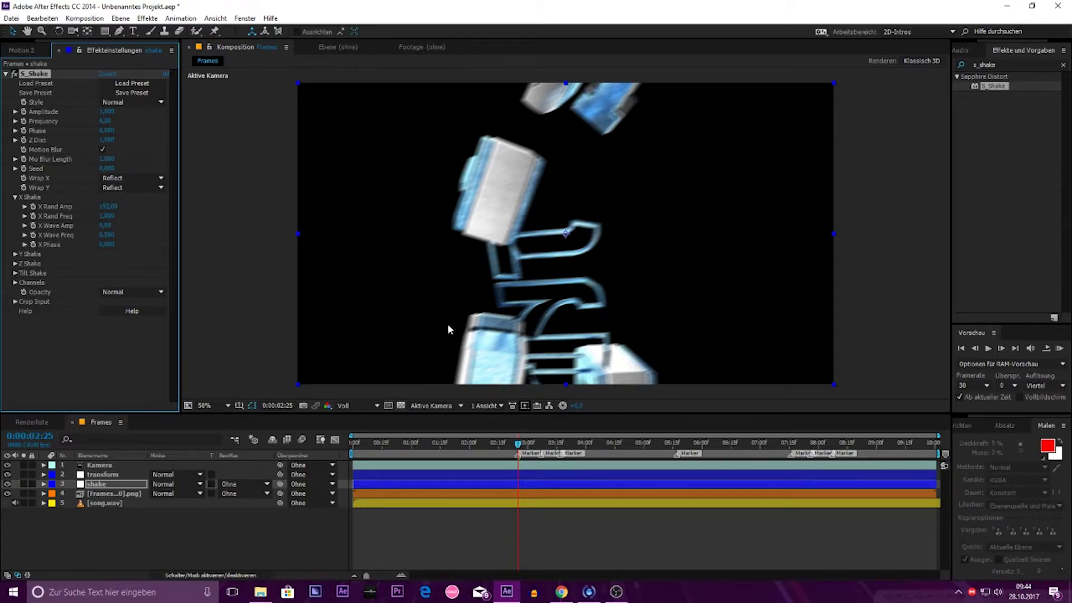
{"action": "left_click", "coordinate": [108, 207]}
{"action": "type", "text": "110"}
{"action": "key", "text": "Return"}
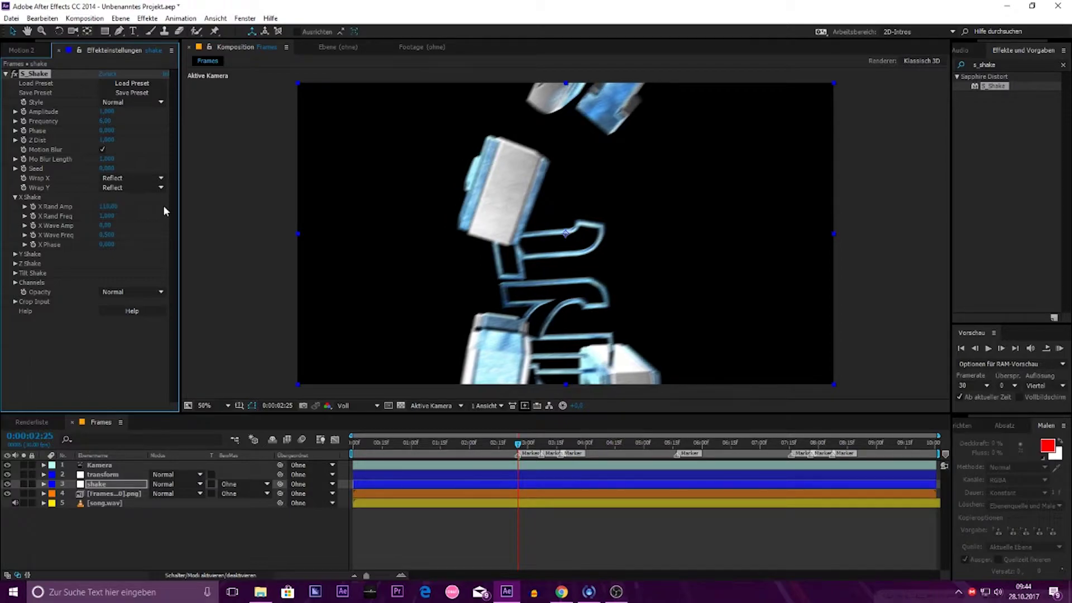
{"action": "left_click", "coordinate": [105, 226]}
{"action": "type", "text": "1"}
{"action": "key", "text": "Return"}
{"action": "left_click", "coordinate": [124, 226]}
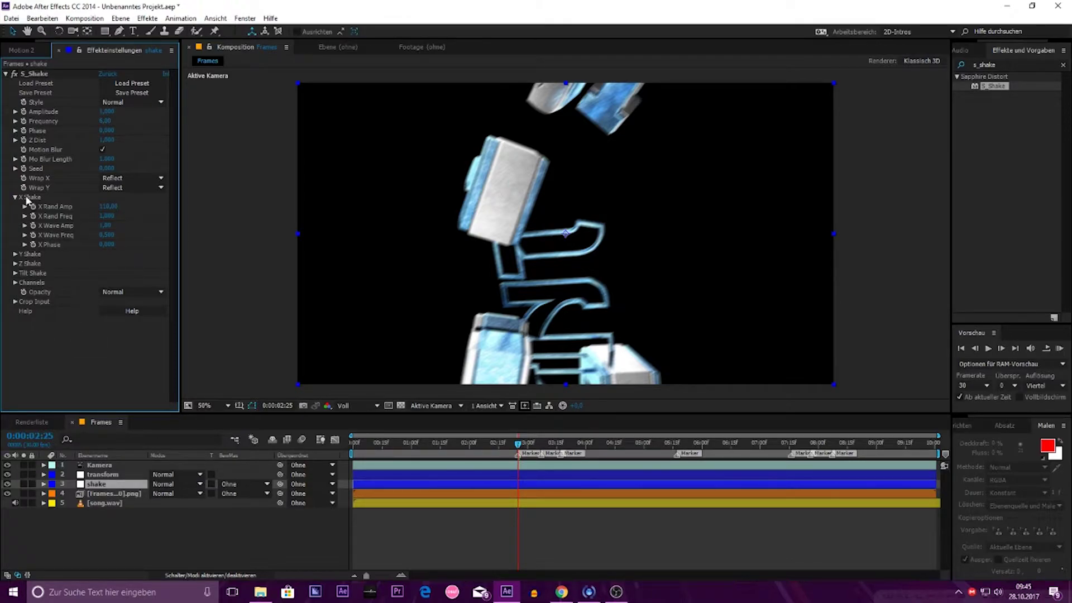
{"action": "left_click", "coordinate": [15, 197]}
Step: Set Y Rand Amp 110, Y Wave Amp 1 and Z Rand Amp 110
{"action": "left_click", "coordinate": [15, 206]}
{"action": "left_click", "coordinate": [112, 216]}
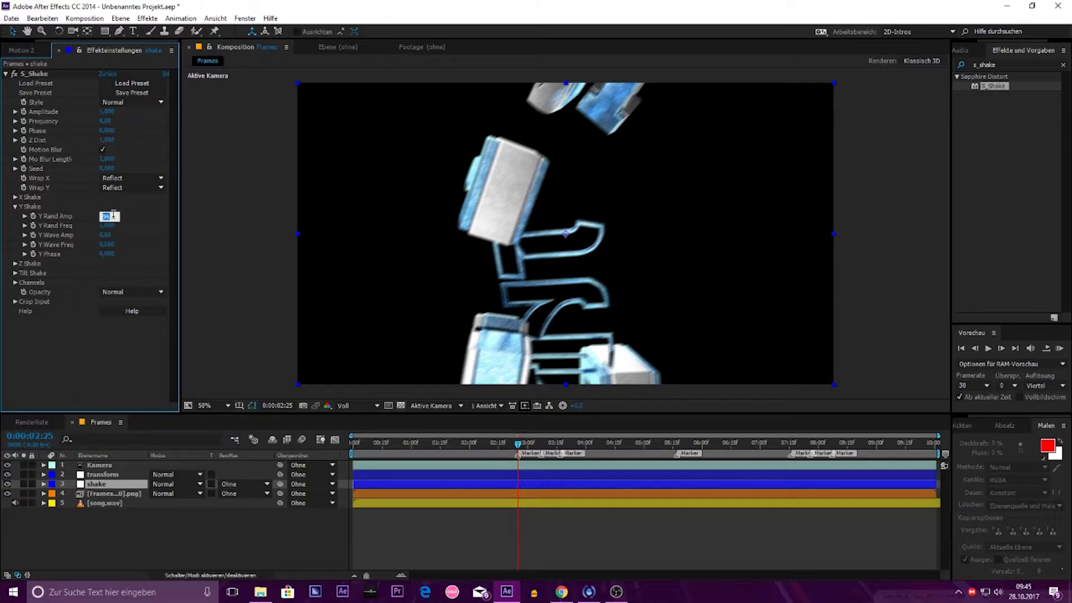
{"action": "type", "text": "110"}
{"action": "key", "text": "Return"}
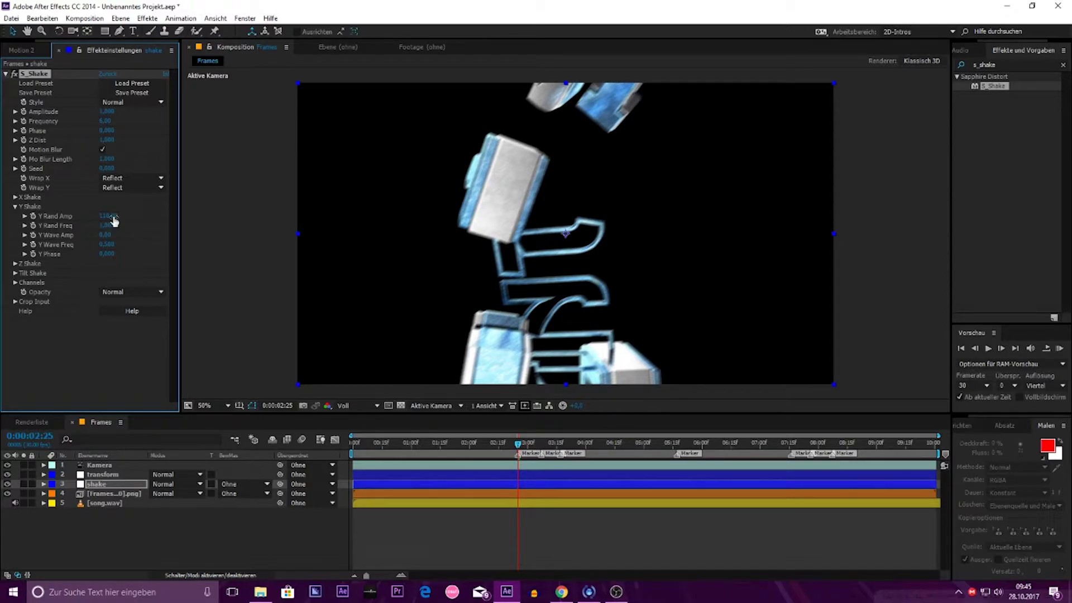
{"action": "left_click", "coordinate": [115, 235]}
{"action": "key", "text": "Return"}
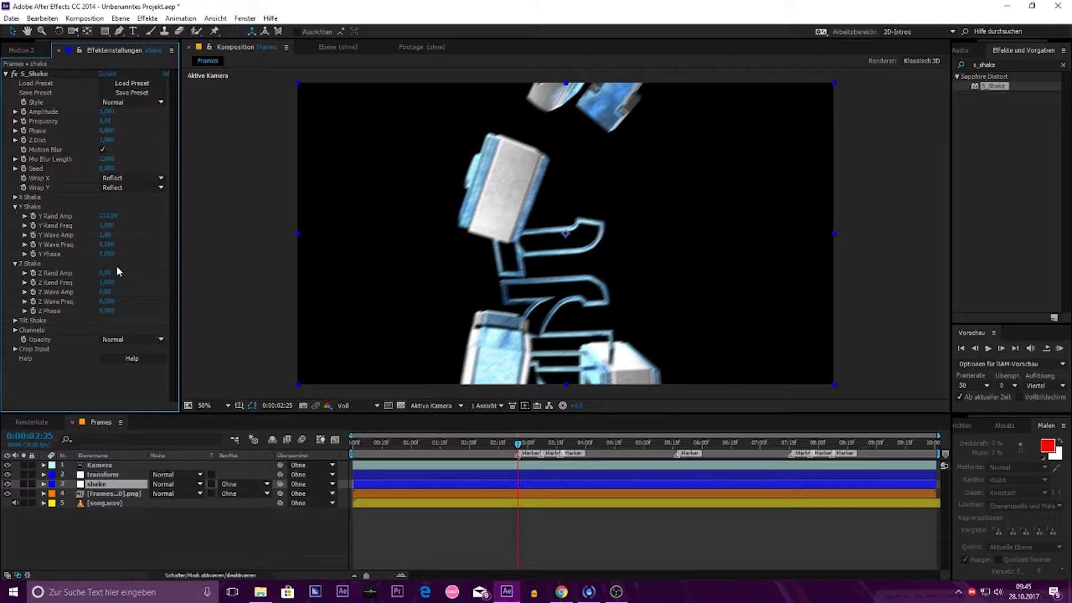
{"action": "left_click", "coordinate": [105, 272]}
{"action": "type", "text": "110"}
{"action": "key", "text": "Return"}
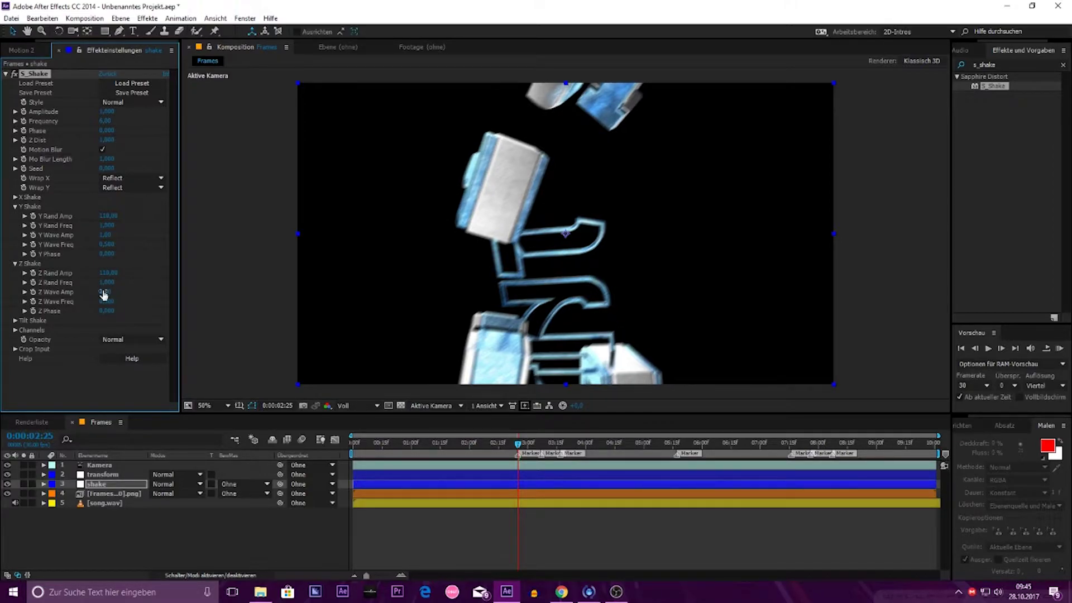
{"action": "left_click", "coordinate": [139, 283]}
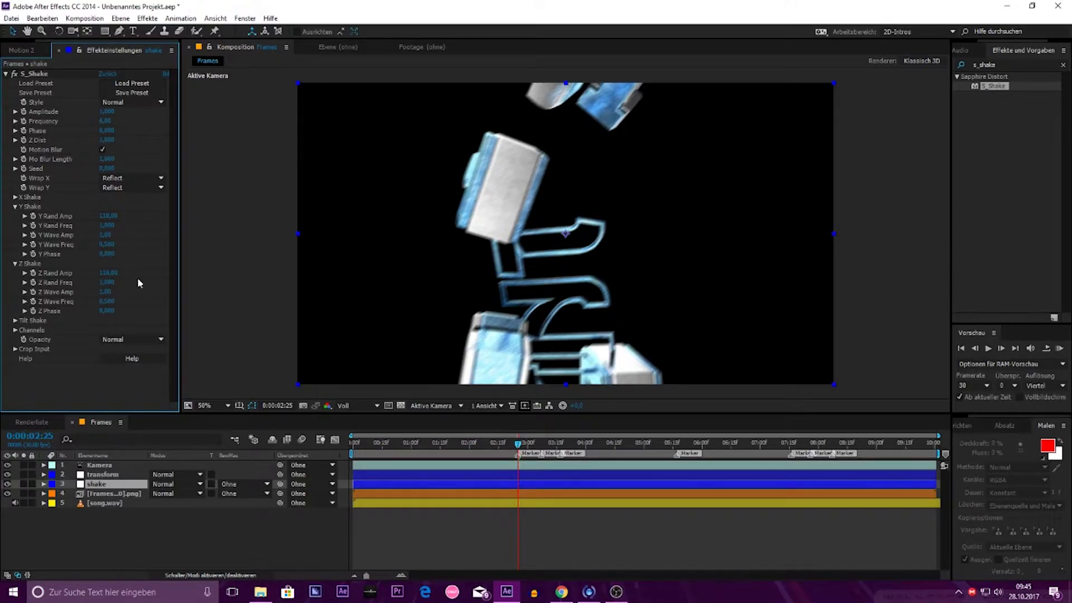
Step: Set Tilt Shake random amplitude to 5 and wave amplitude to 0,5
{"action": "left_click", "coordinate": [15, 319]}
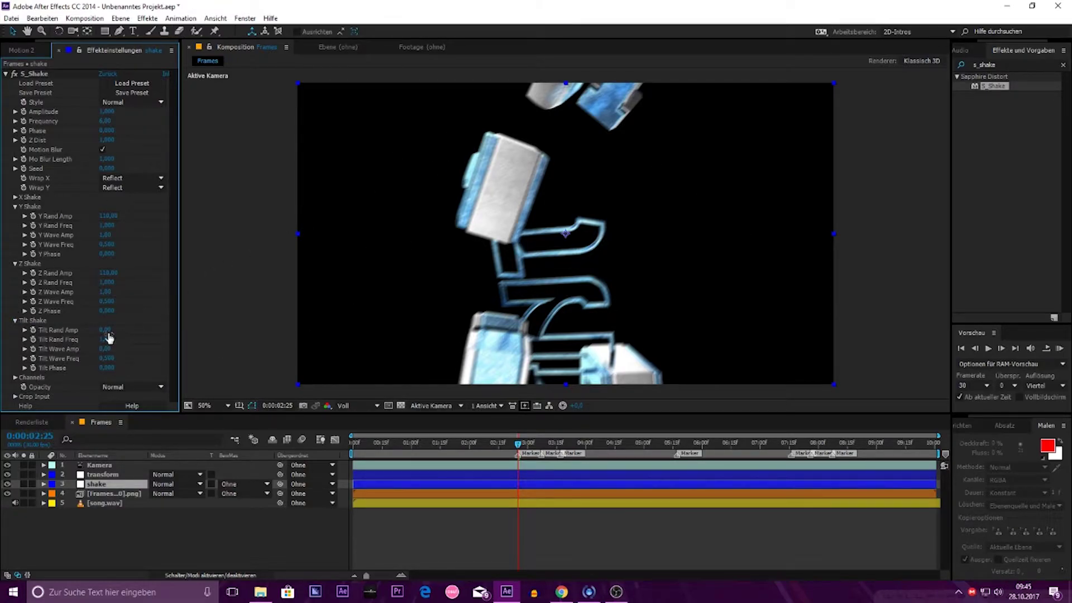
{"action": "type", "text": "5"}
{"action": "key", "text": "Return"}
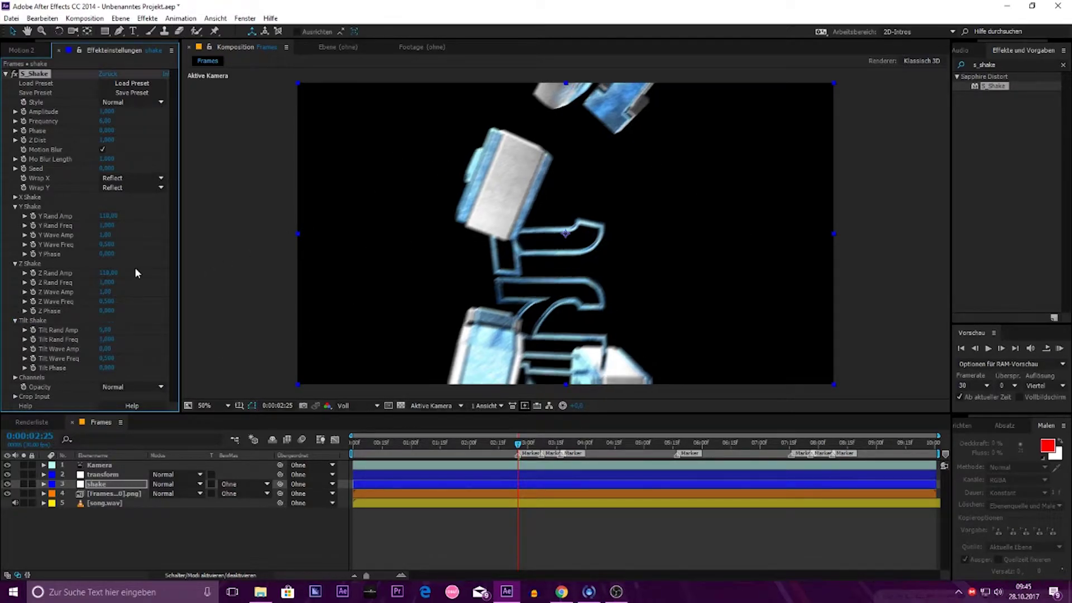
{"action": "left_click", "coordinate": [105, 349]}
{"action": "type", "text": "0,5"}
{"action": "key", "text": "Return"}
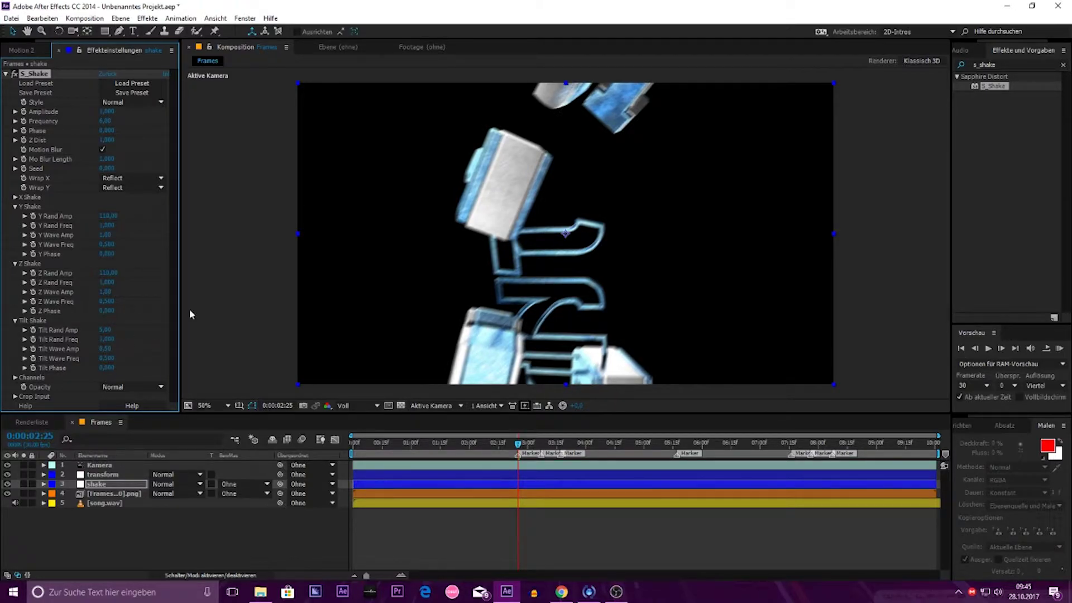
Step: Start an Amplitude keyframe one frame back, then key Amplitude 2 on the next frame
{"action": "left_click", "coordinate": [975, 348]}
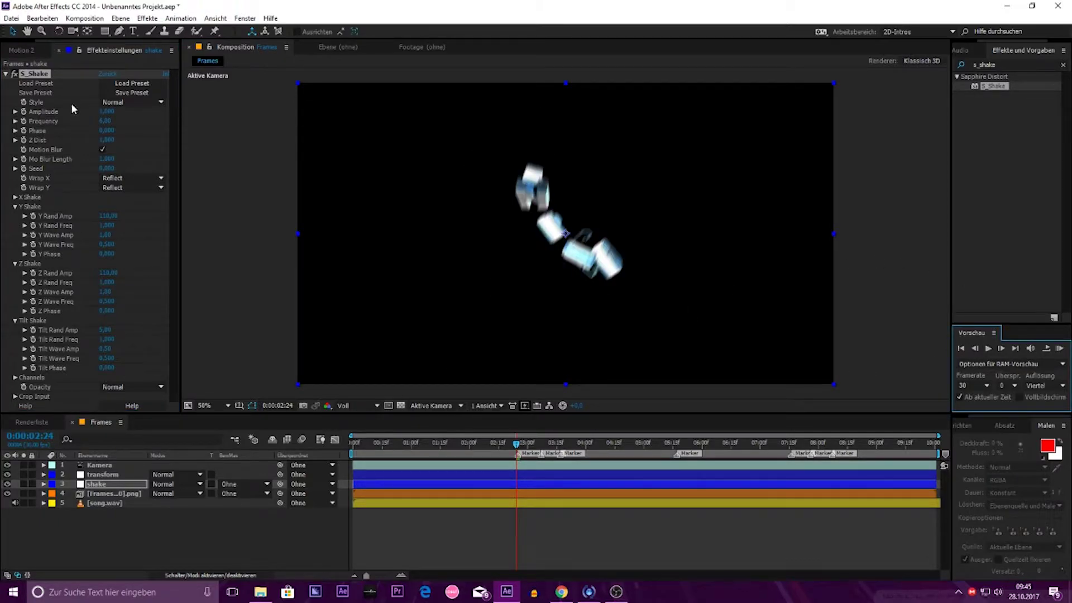
{"action": "left_click", "coordinate": [8, 164]}
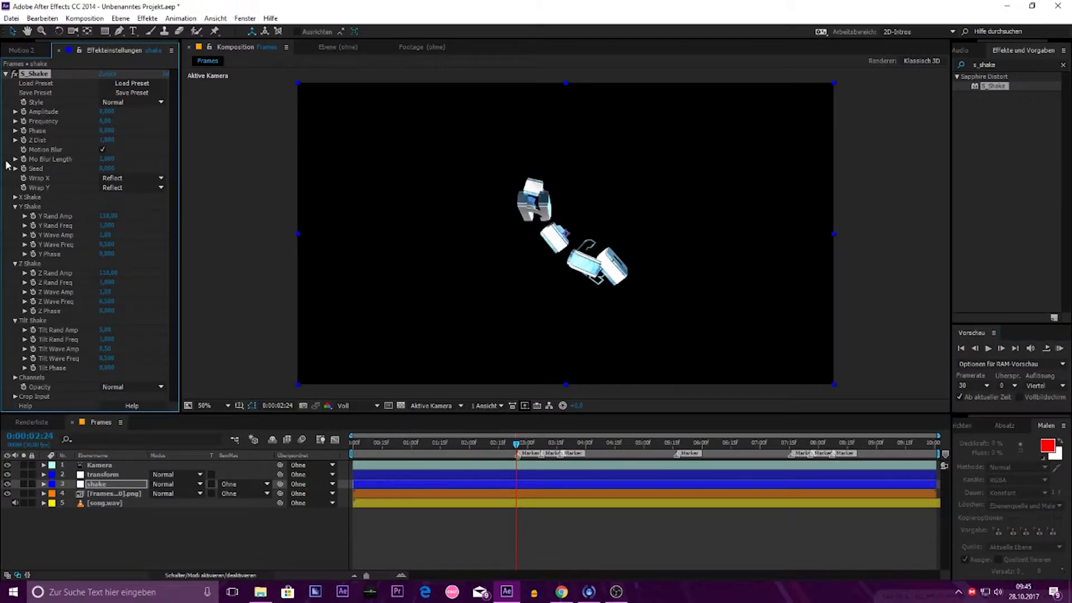
{"action": "left_click", "coordinate": [24, 112]}
{"action": "left_click", "coordinate": [1004, 347]}
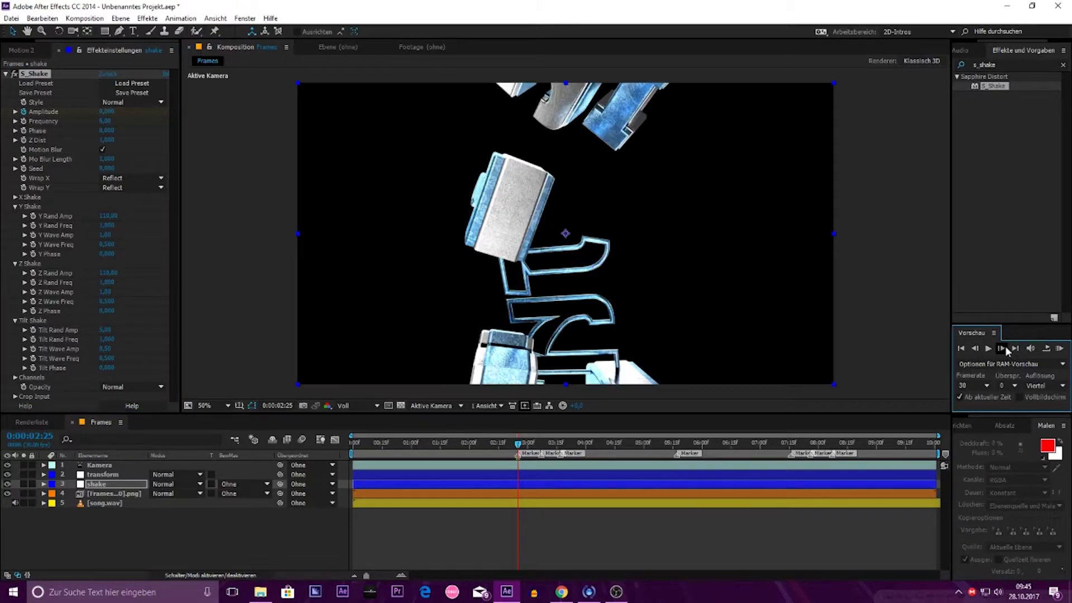
{"action": "left_click", "coordinate": [105, 113]}
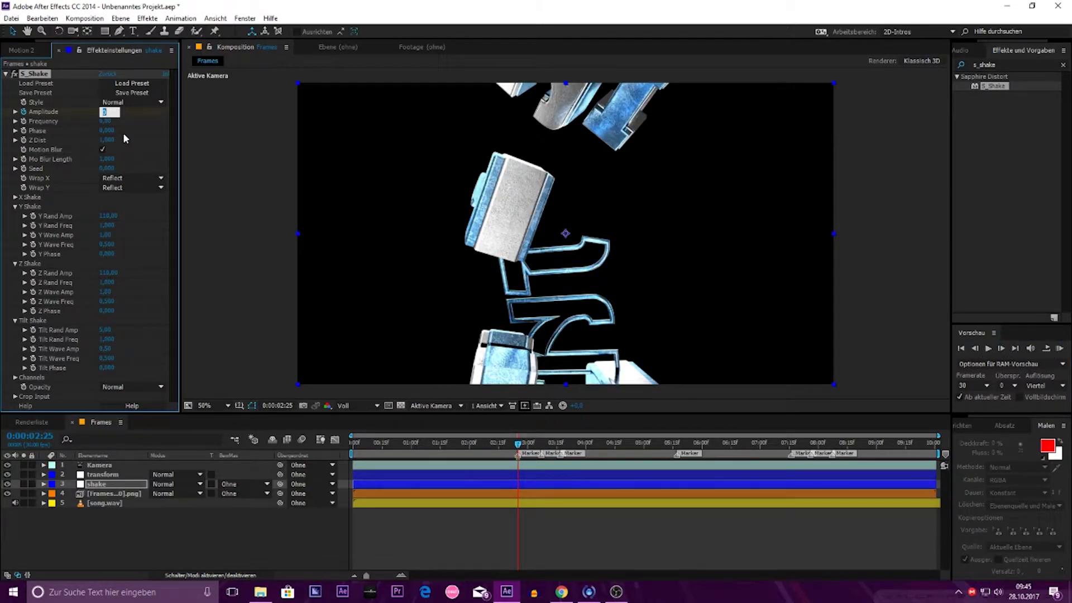
{"action": "type", "text": "1,5"}
{"action": "key", "text": "Return"}
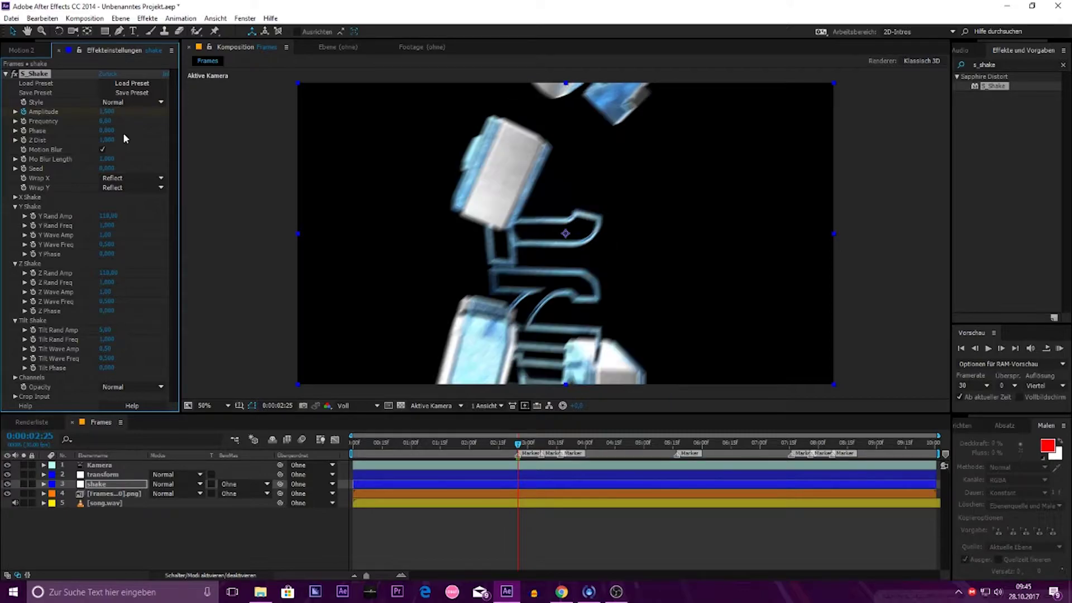
{"action": "type", "text": "2"}
{"action": "key", "text": "Return"}
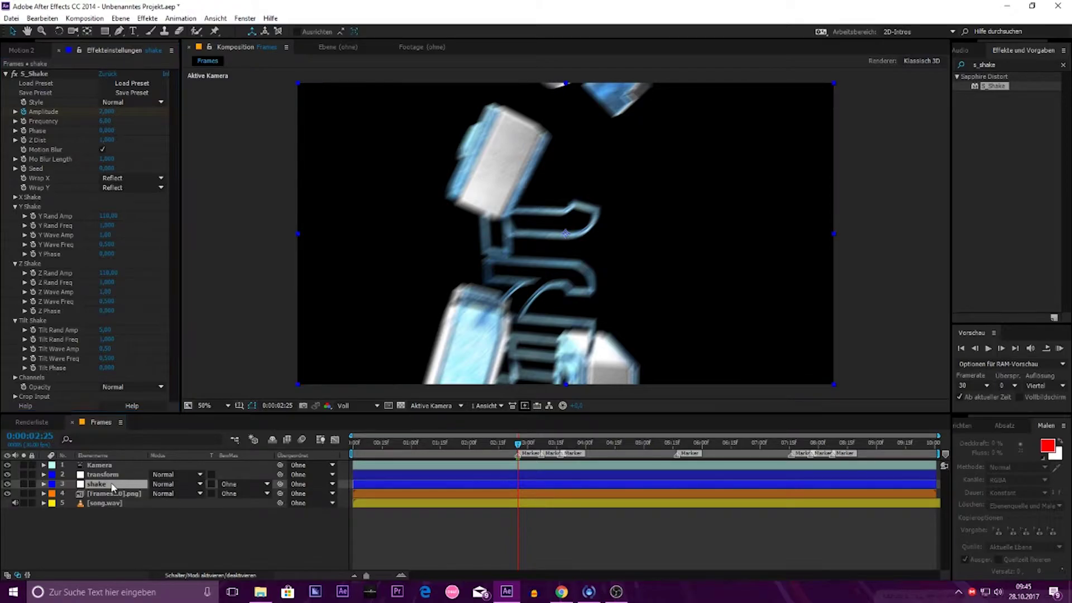
Step: Reveal the shake layer's Amplitude keyframes, zoom the timeline, and key Amplitude 0 at 0:00:04:04
{"action": "left_click", "coordinate": [525, 484]}
{"action": "key", "text": "u"}
{"action": "left_click_drag", "start_coordinate": [526, 499], "coordinate": [510, 515]}
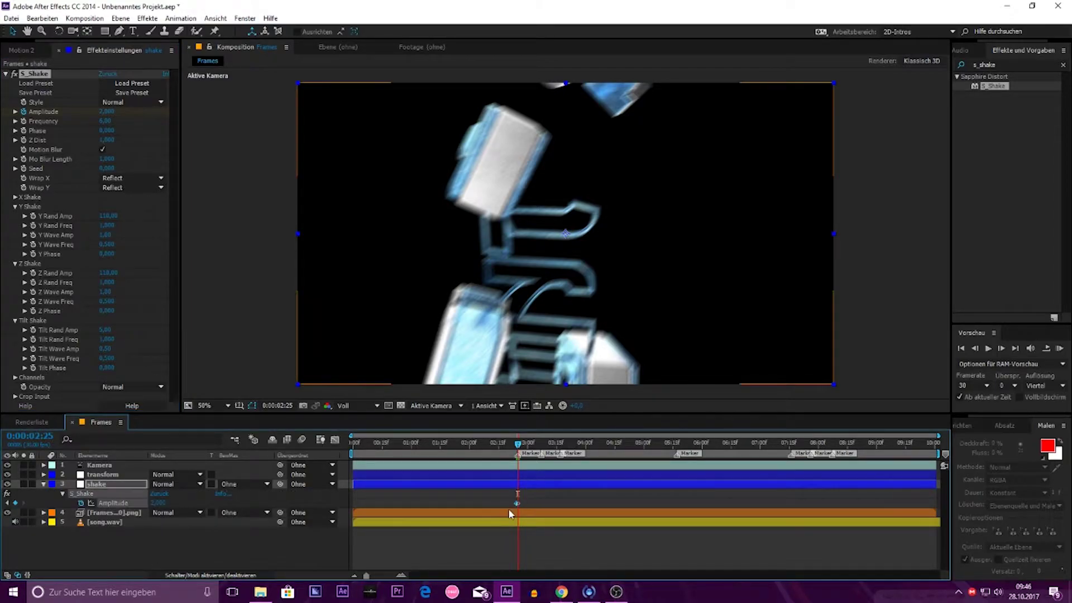
{"action": "key", "text": "equal"}
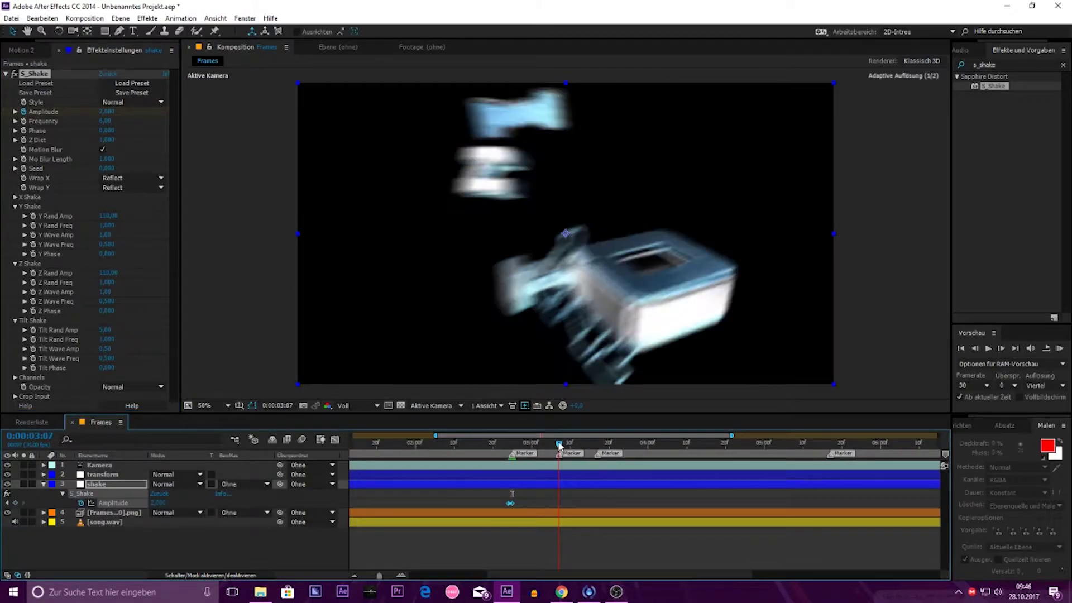
{"action": "left_click_drag", "start_coordinate": [557, 442], "coordinate": [703, 443]}
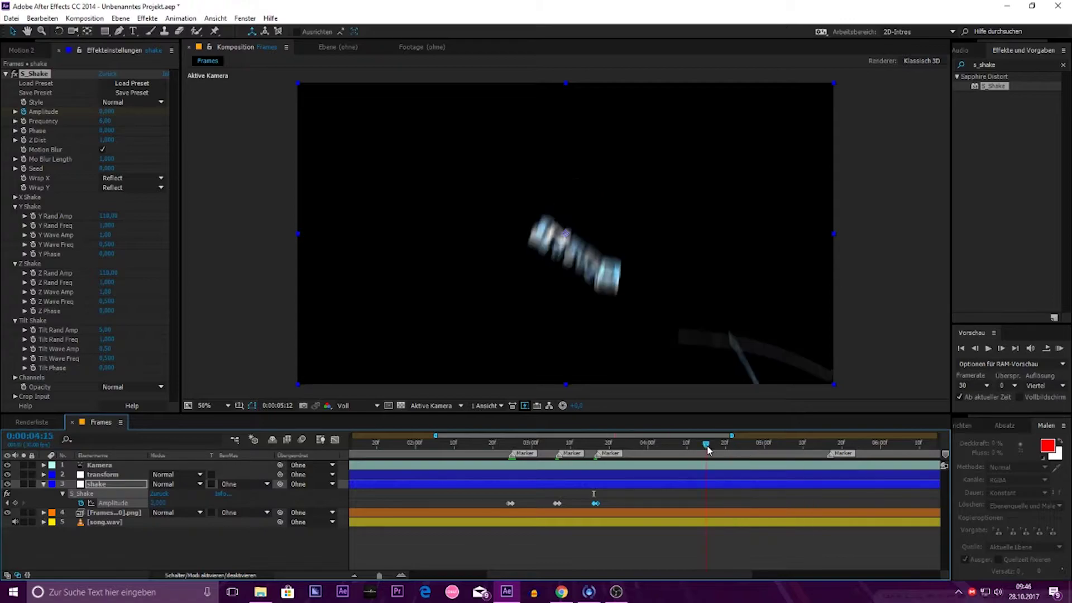
{"action": "left_click", "coordinate": [664, 444]}
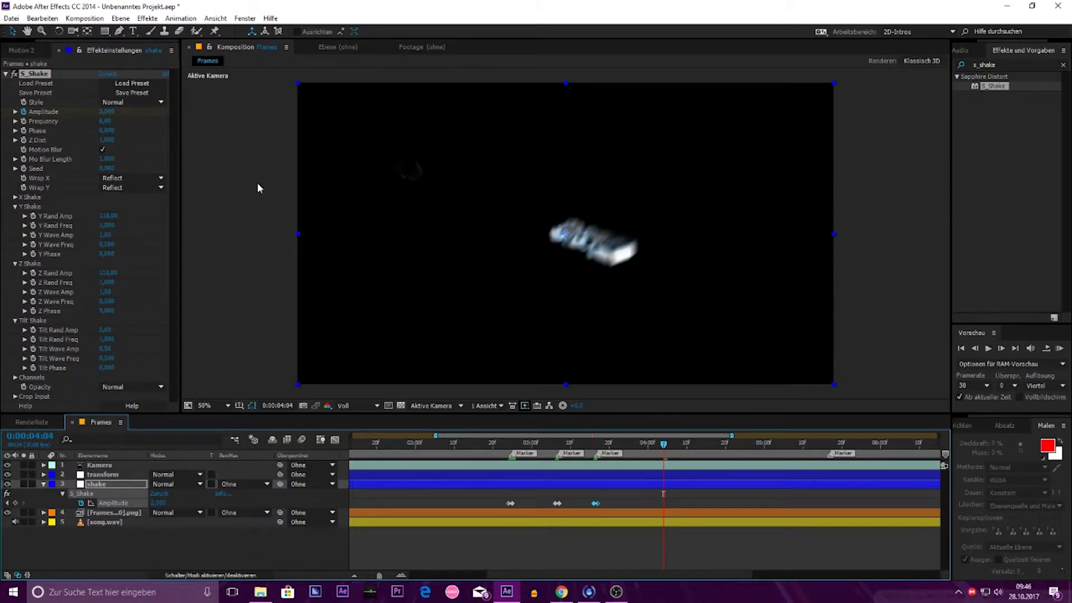
{"action": "left_click_drag", "start_coordinate": [106, 112], "coordinate": [78, 111]}
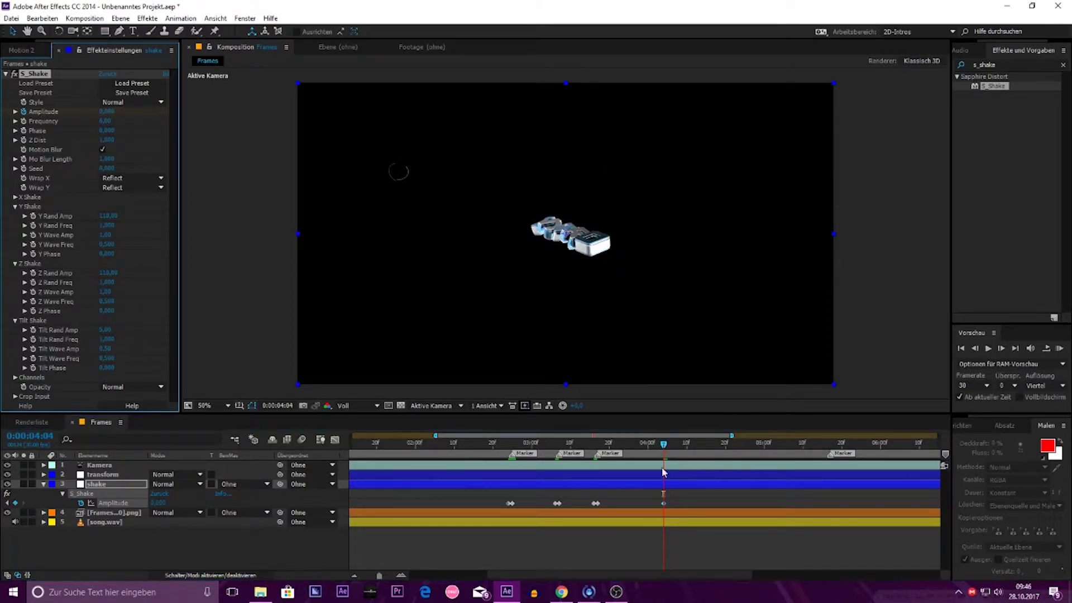
Step: Key Amplitude back to 0 around 0:00:06:08
{"action": "left_click_drag", "start_coordinate": [576, 508], "coordinate": [578, 508]}
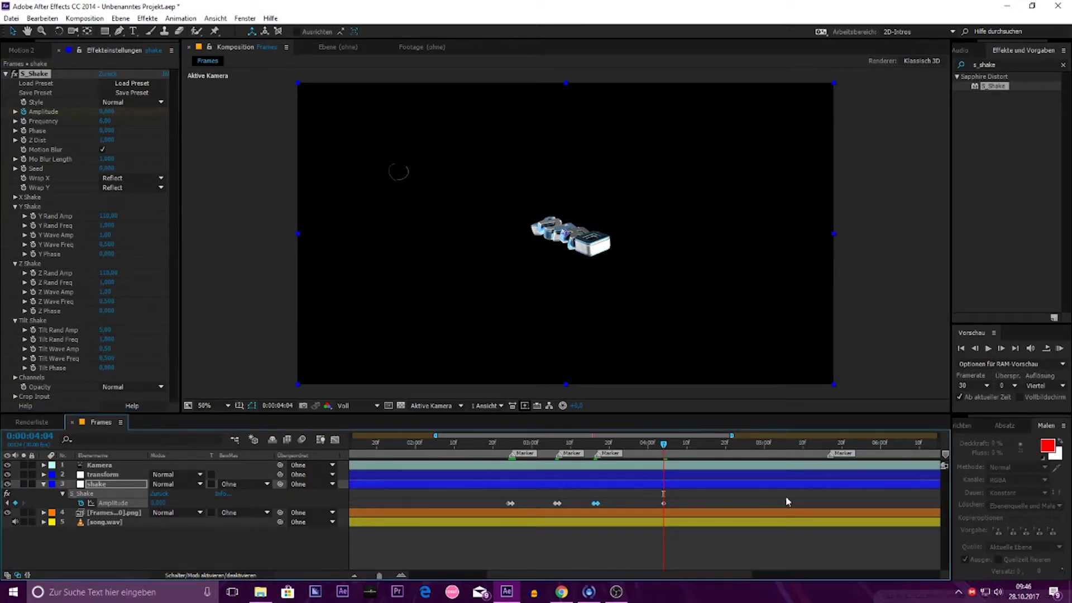
{"action": "left_click", "coordinate": [826, 445]}
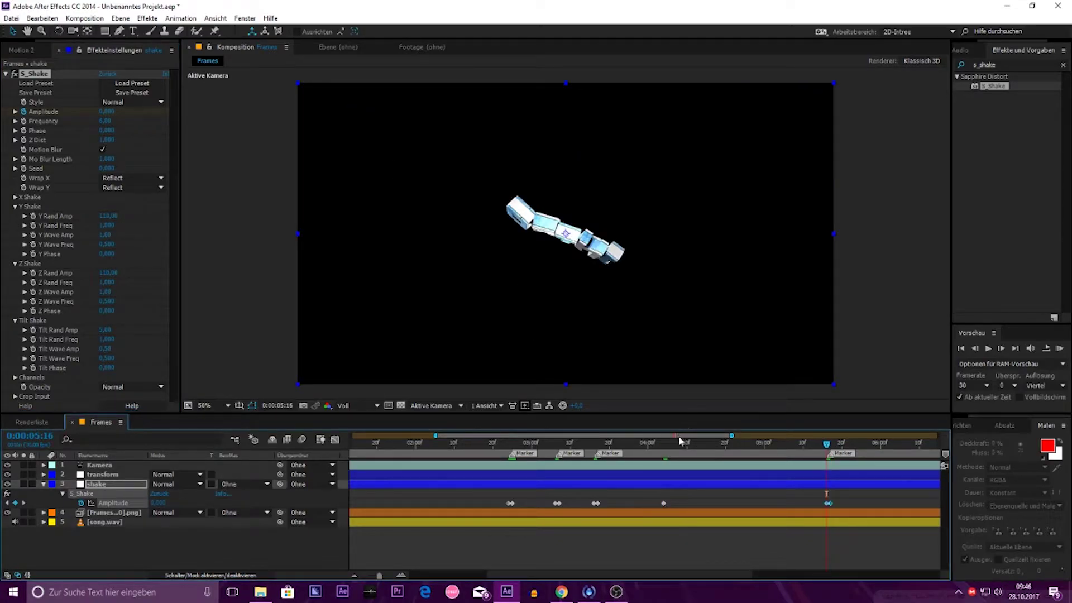
{"action": "left_click_drag", "start_coordinate": [680, 438], "coordinate": [778, 440]}
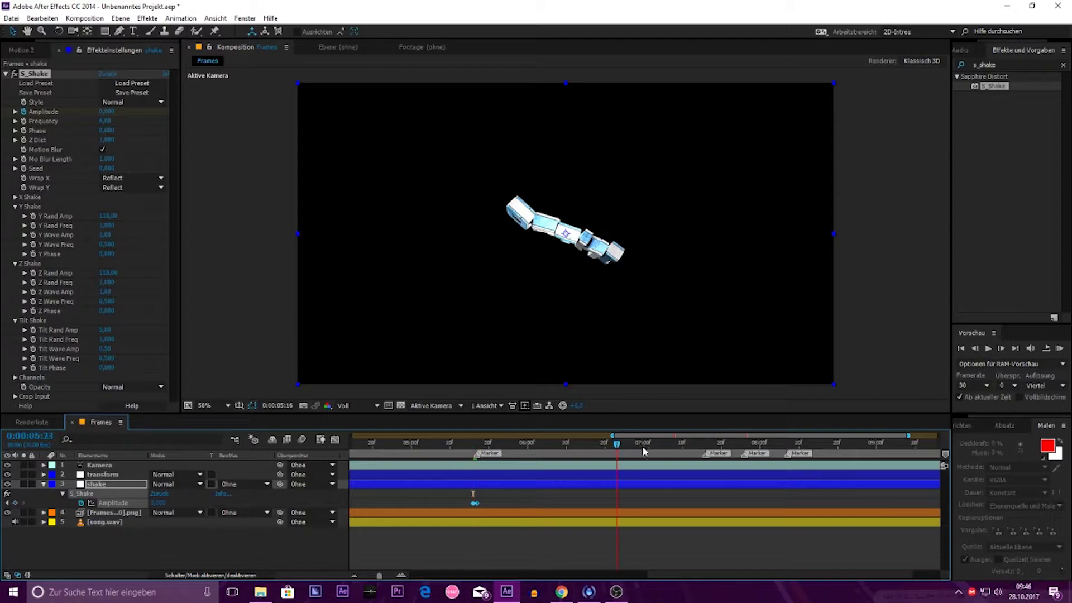
{"action": "left_click_drag", "start_coordinate": [644, 448], "coordinate": [558, 447]}
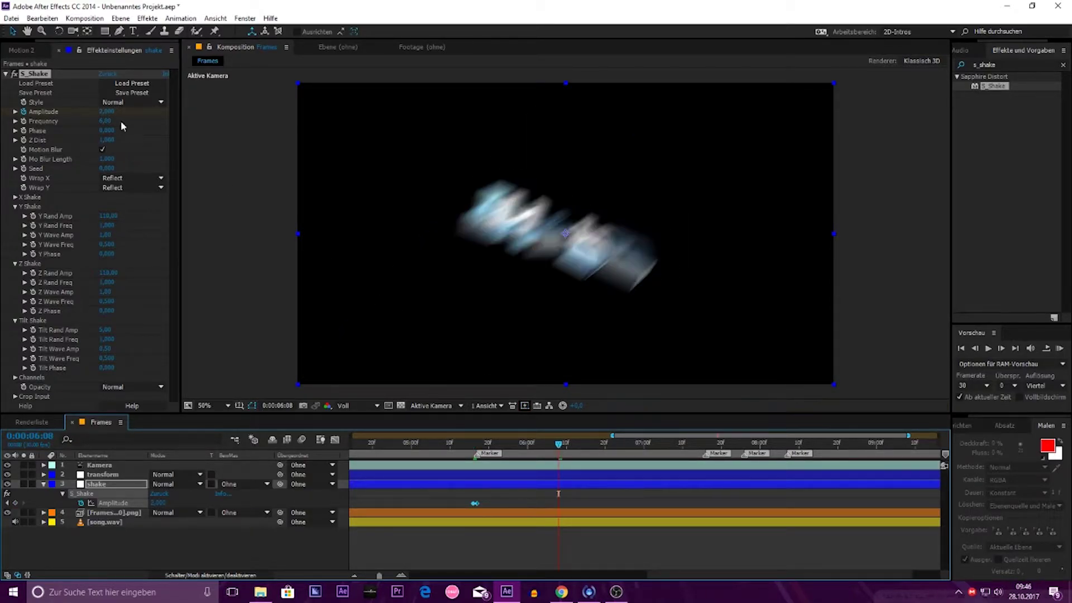
{"action": "type", "text": "0"}
{"action": "key", "text": "Return"}
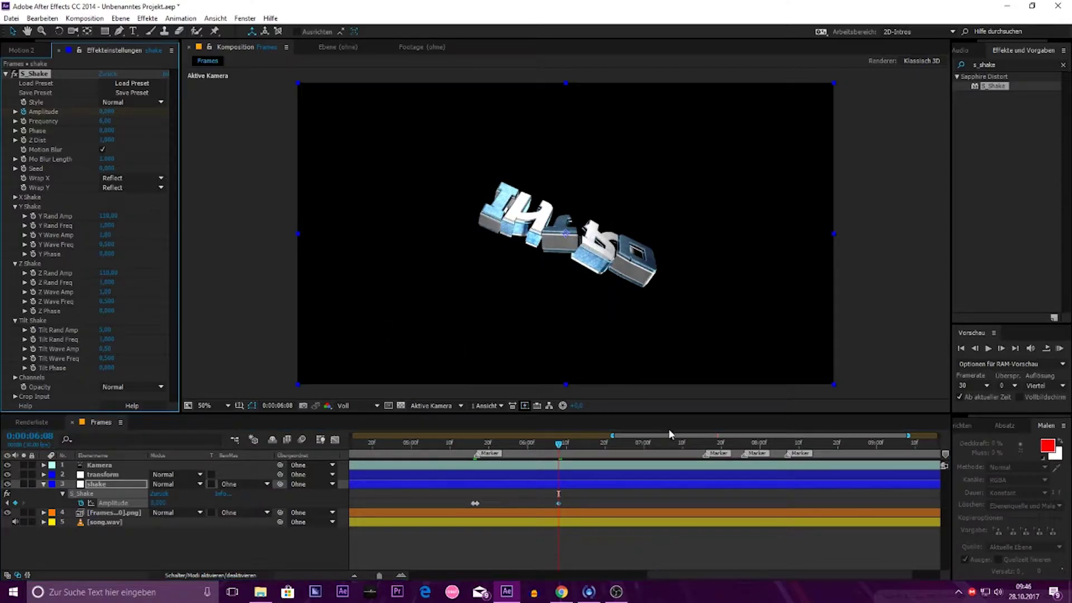
Step: Paste Amplitude keyframes on the next beat markers, then raise Amplitude to 3,78 at 08:25
{"action": "left_click", "coordinate": [705, 442]}
{"action": "key", "text": "ctrl+v"}
{"action": "left_click", "coordinate": [743, 441]}
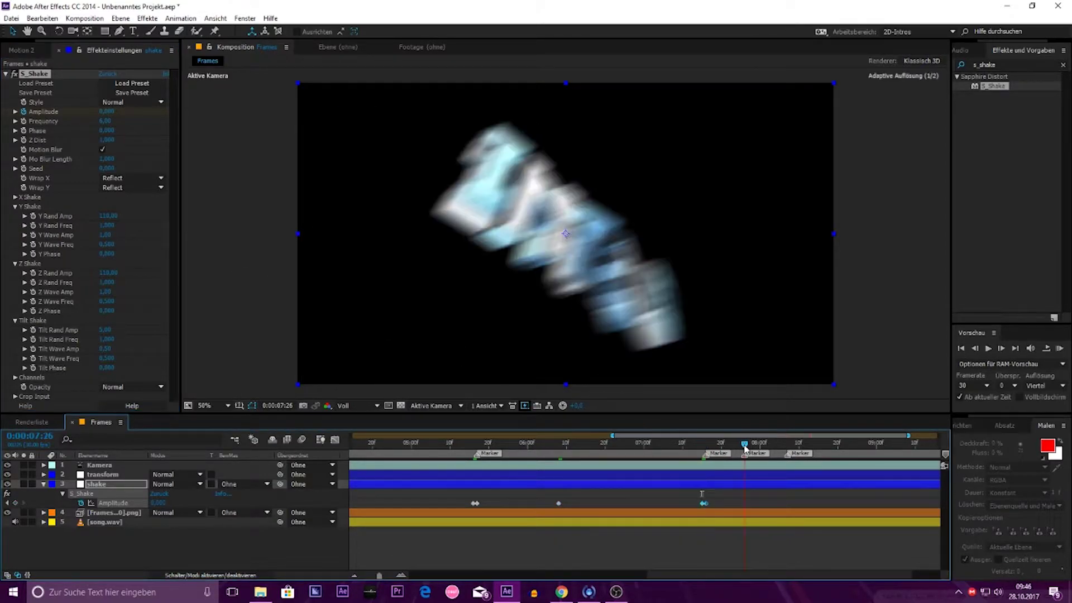
{"action": "key", "text": "ctrl+v"}
{"action": "left_click", "coordinate": [784, 442]}
{"action": "key", "text": "ctrl+v"}
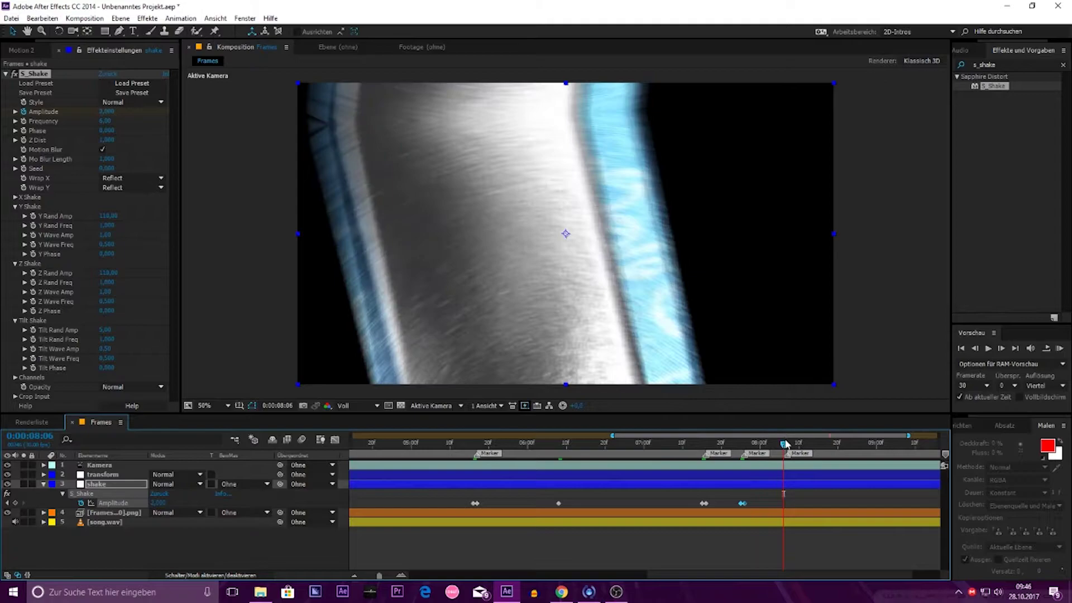
{"action": "left_click", "coordinate": [824, 445]}
{"action": "left_click", "coordinate": [851, 445]}
{"action": "left_click_drag", "start_coordinate": [158, 503], "coordinate": [168, 502]}
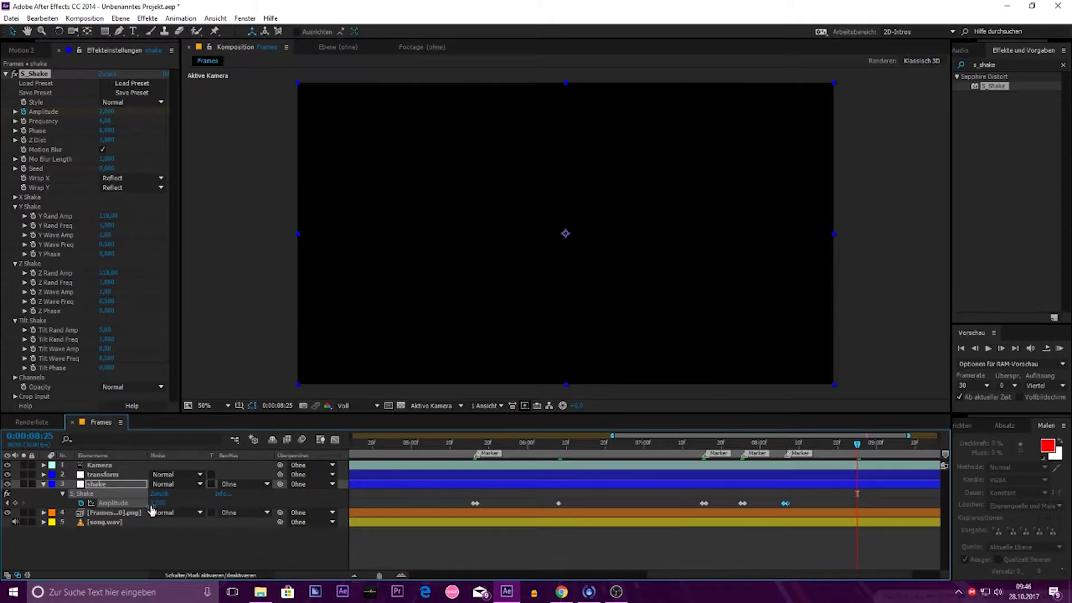
{"action": "scroll", "coordinate": [541, 541], "scroll_direction": "down", "scroll_amount": 5}
{"action": "left_click", "coordinate": [496, 442]}
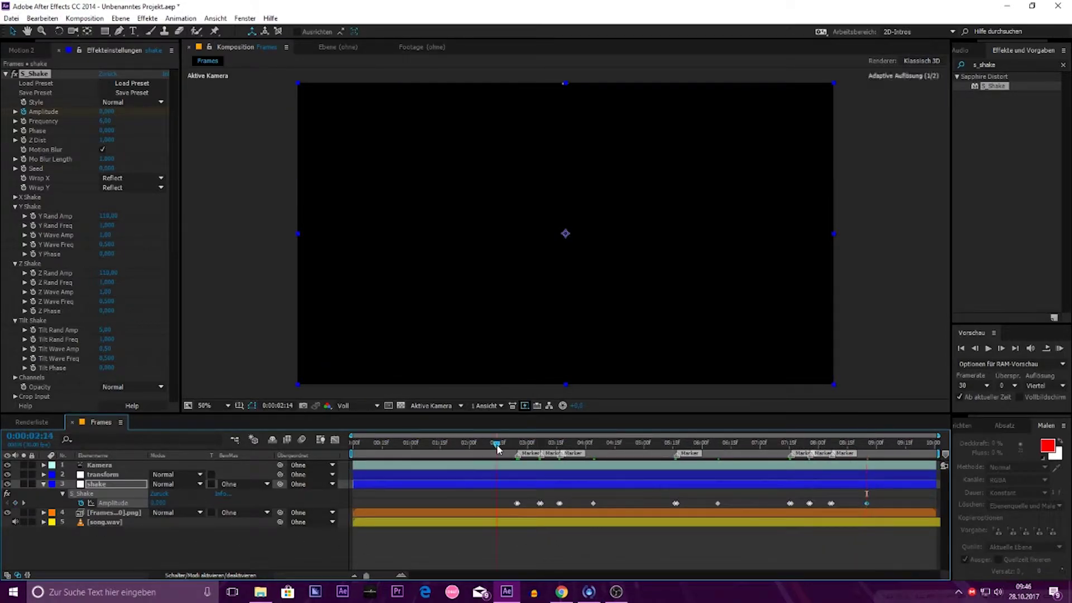
{"action": "left_click", "coordinate": [1059, 348]}
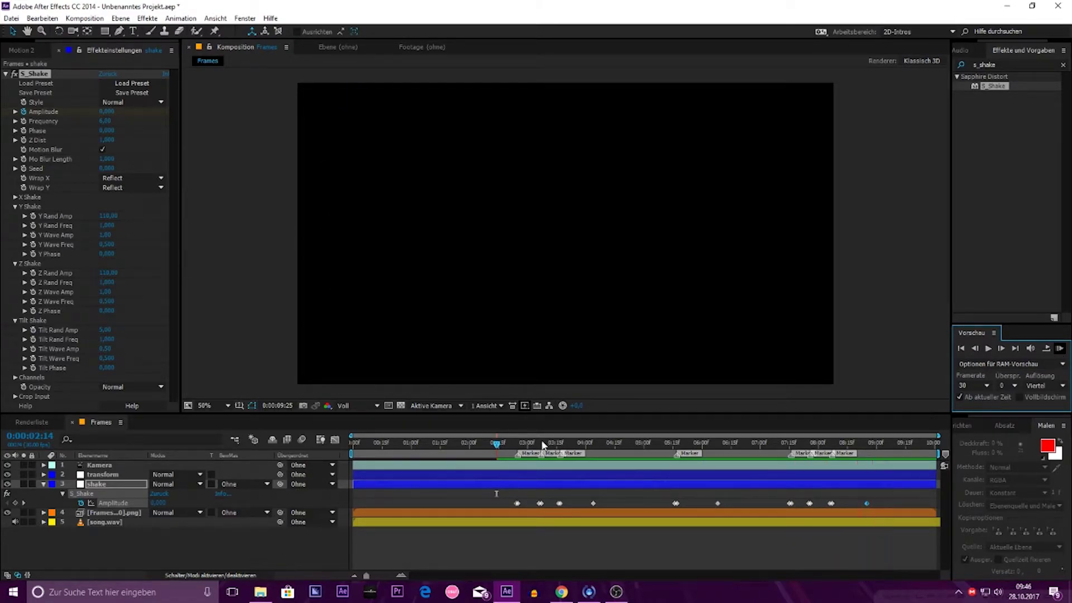
{"action": "left_click", "coordinate": [718, 443]}
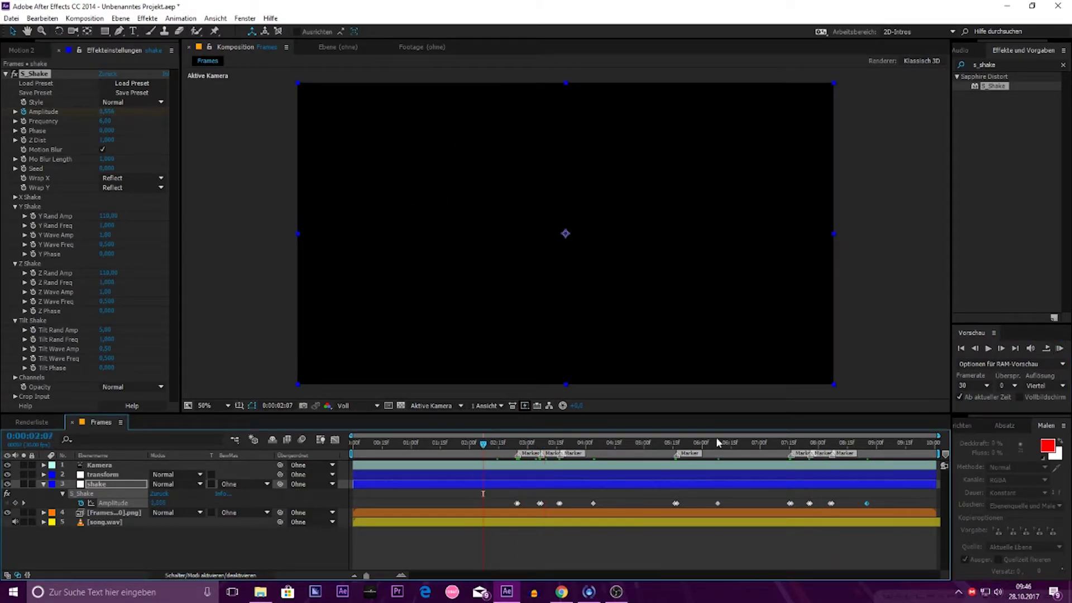
{"action": "left_click", "coordinate": [1059, 348]}
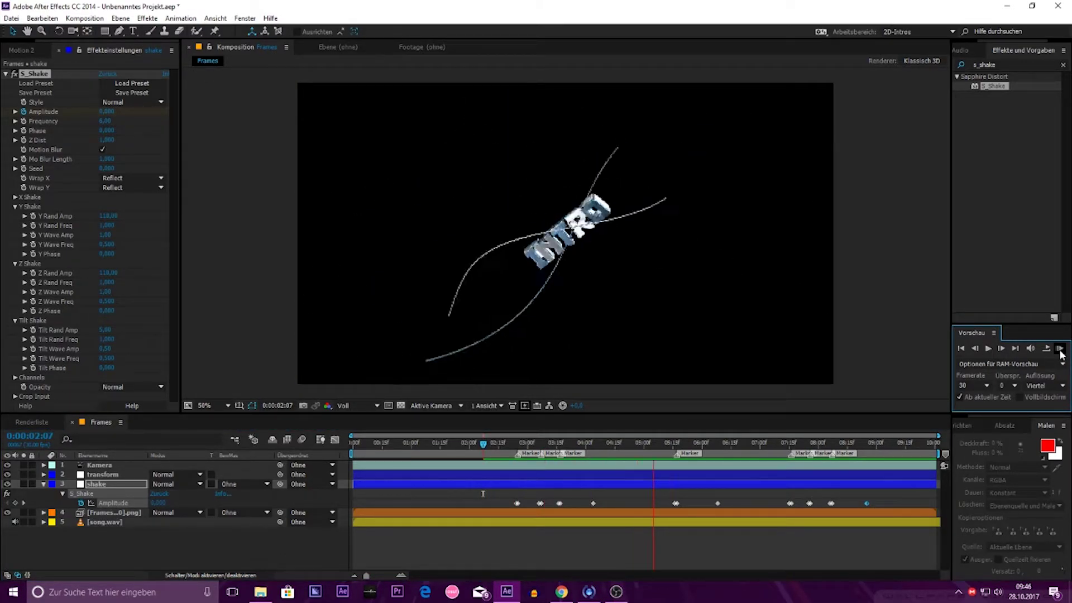
{"action": "left_click", "coordinate": [1059, 348]}
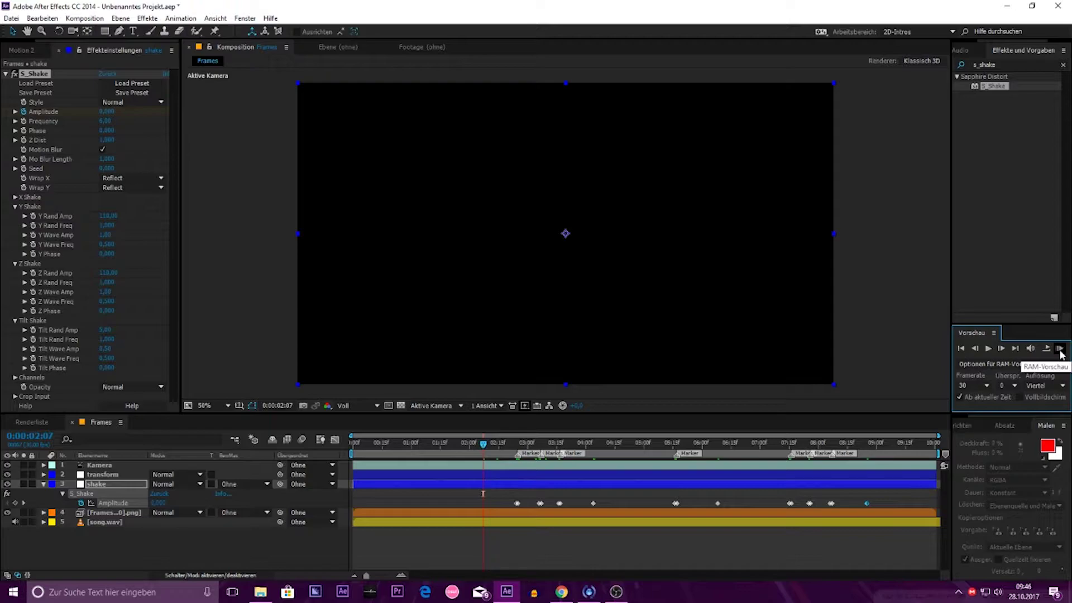
{"action": "left_click", "coordinate": [1060, 348]}
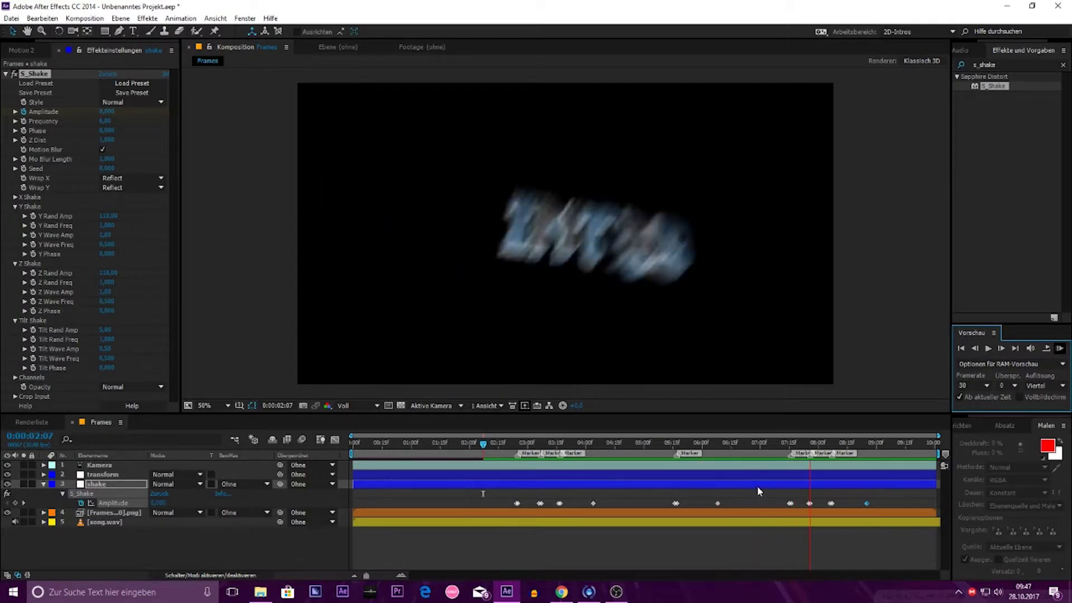
{"action": "left_click", "coordinate": [605, 442]}
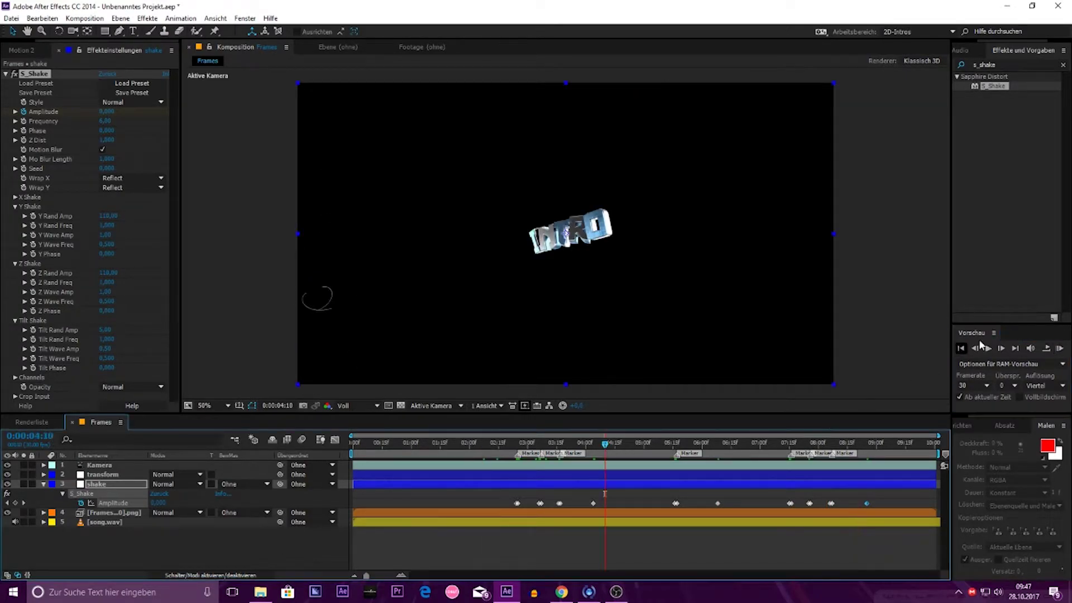
{"action": "left_click", "coordinate": [1059, 349]}
{"action": "key", "text": "space"}
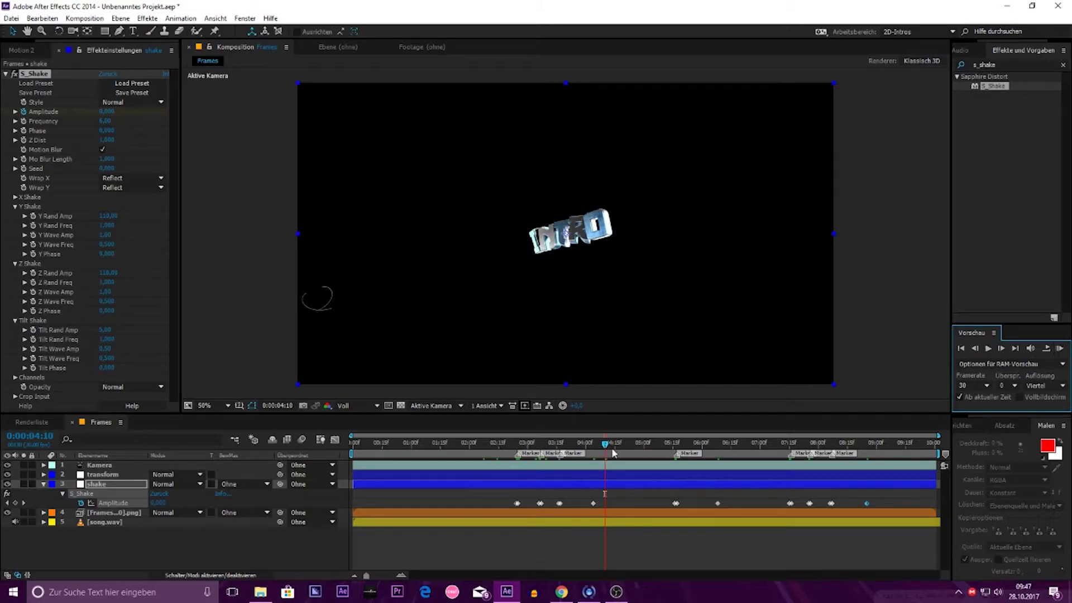
{"action": "left_click", "coordinate": [613, 451]}
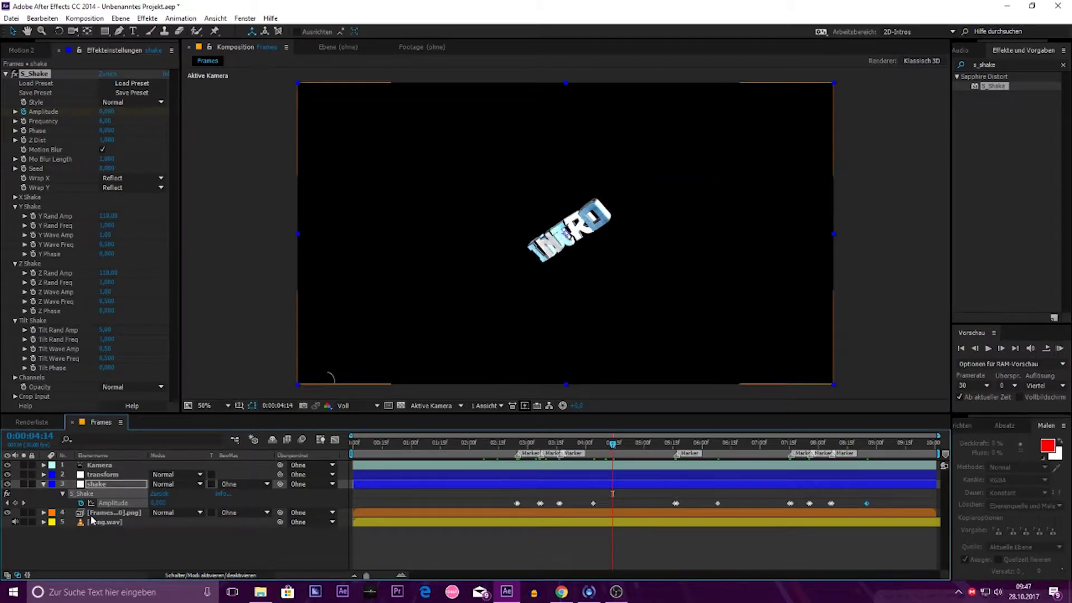
{"action": "left_click", "coordinate": [95, 523]}
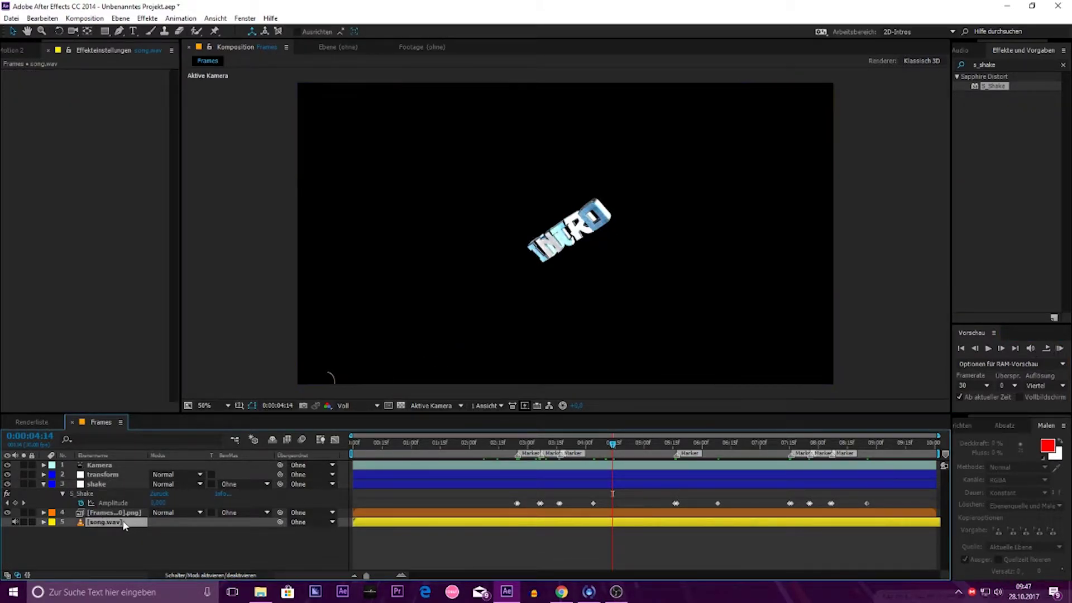
Step: Convert song.wav audio to keyframes and delete the Linker and Rechter Kanal effects
{"action": "right_click", "coordinate": [123, 522]}
{"action": "mouse_move", "coordinate": [226, 252]}
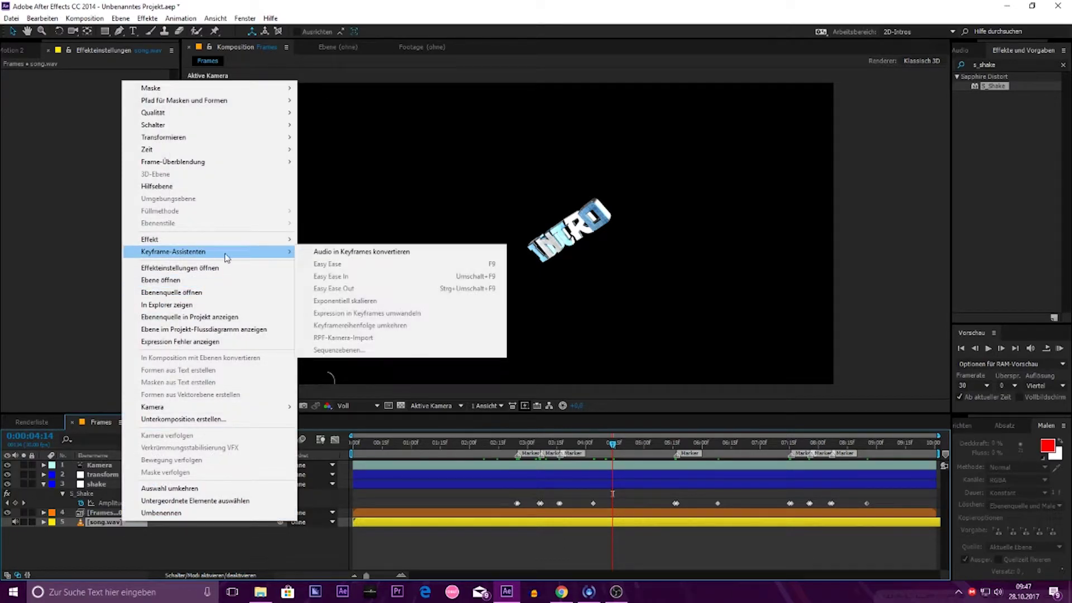
{"action": "left_click", "coordinate": [338, 252]}
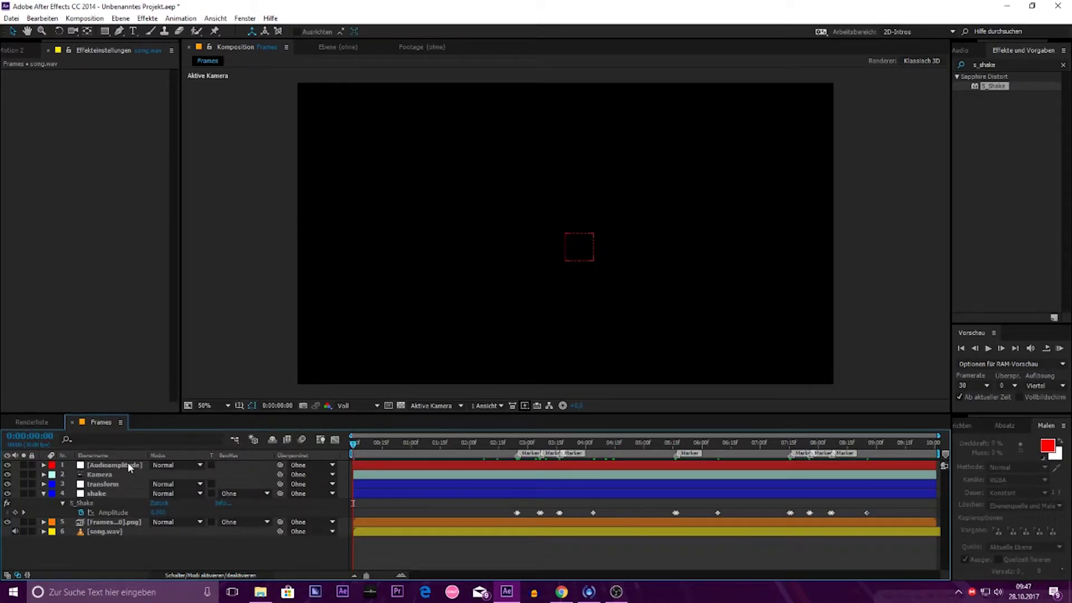
{"action": "left_click", "coordinate": [128, 463]}
{"action": "key", "text": "u"}
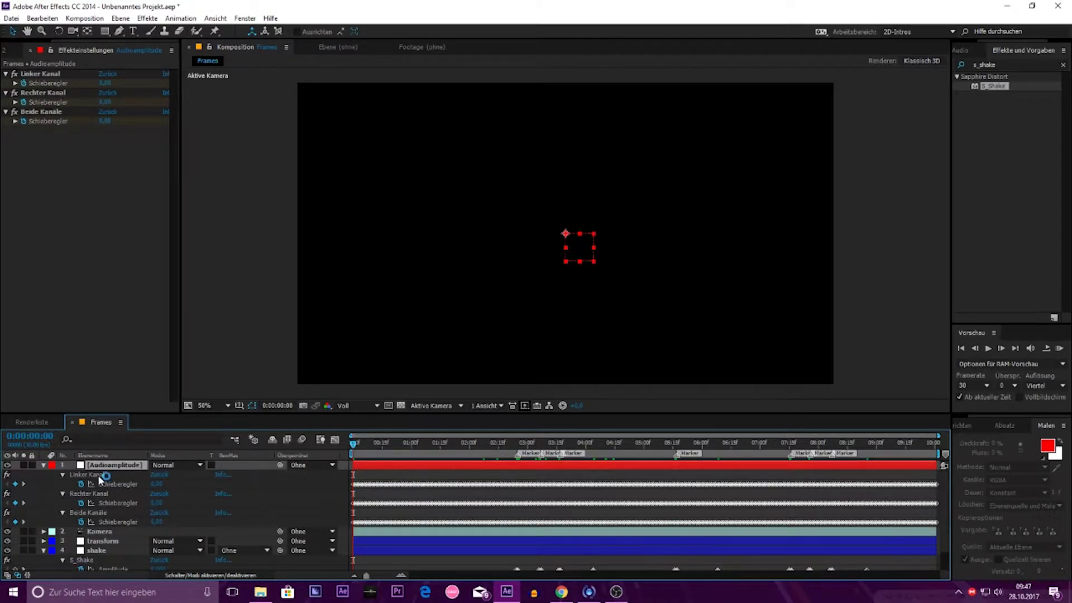
{"action": "left_click", "coordinate": [100, 476]}
{"action": "key", "text": "Delete"}
{"action": "left_click", "coordinate": [101, 475]}
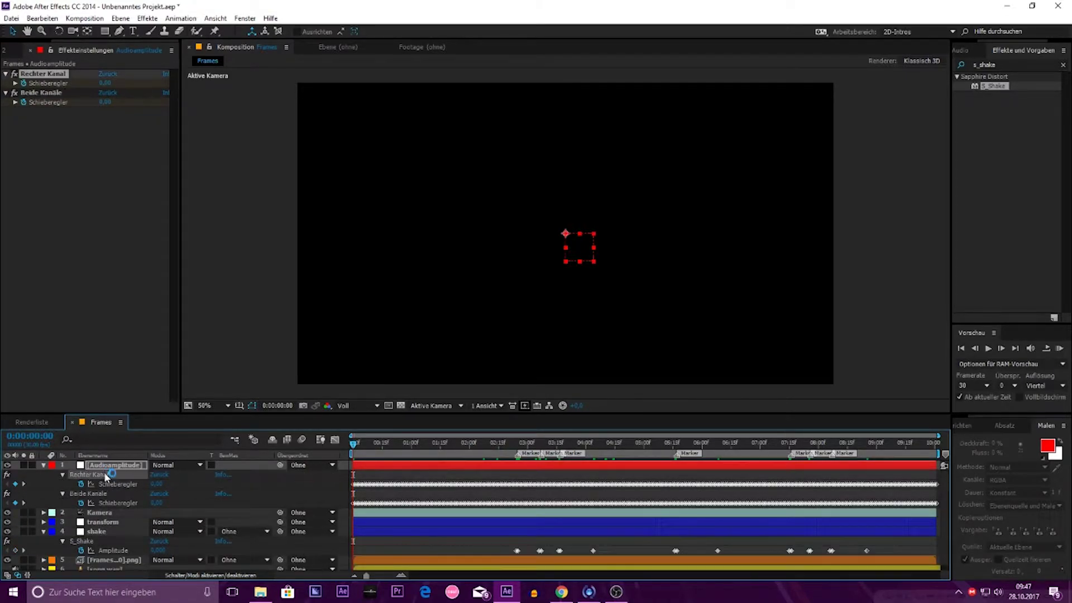
{"action": "key", "text": "Delete"}
{"action": "left_click", "coordinate": [127, 485]}
{"action": "mouse_move", "coordinate": [128, 487]}
{"action": "left_mouse_down"}
{"action": "mouse_move", "coordinate": [111, 488]}
{"action": "mouse_move", "coordinate": [124, 488]}
{"action": "left_mouse_up"}
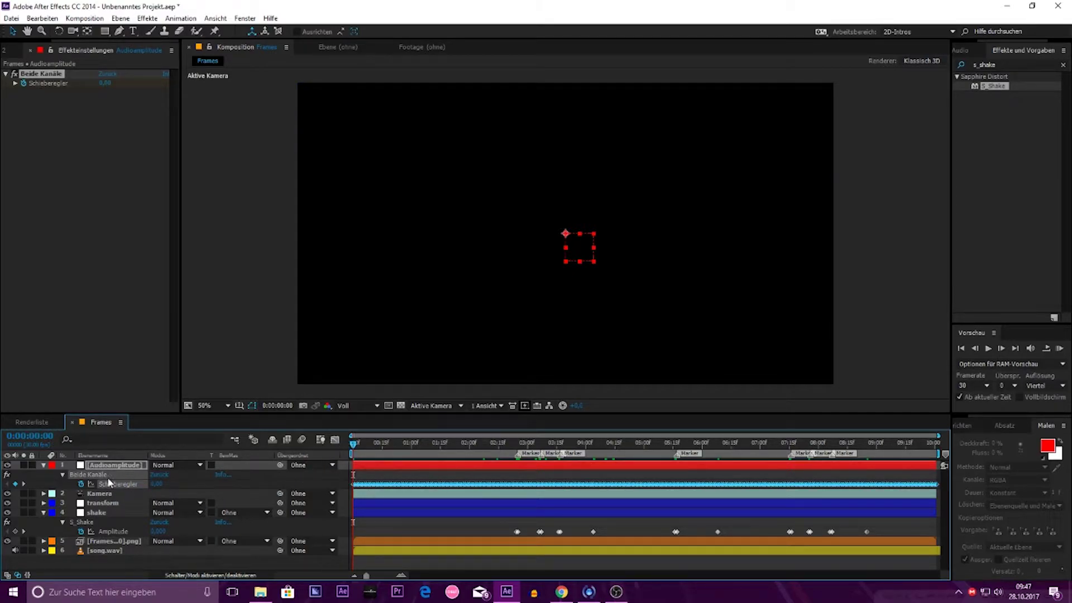
Step: View the Beide Kanäle curve in the Graph Editor and preview around 0:00:04:00–0:00:04:18
{"action": "left_click", "coordinate": [335, 441]}
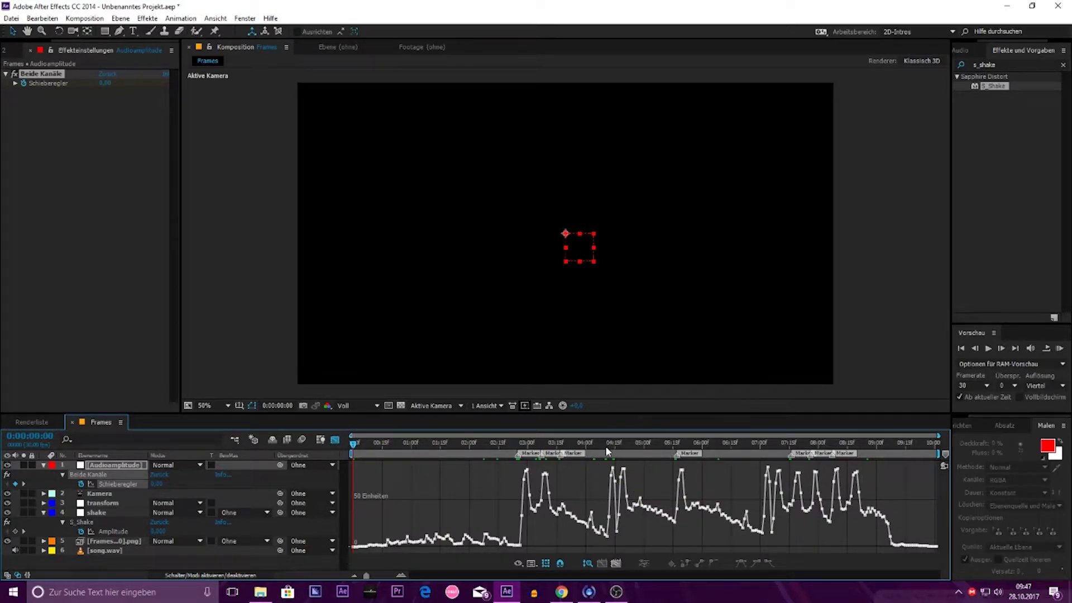
{"action": "left_click_drag", "start_coordinate": [607, 446], "coordinate": [585, 447]}
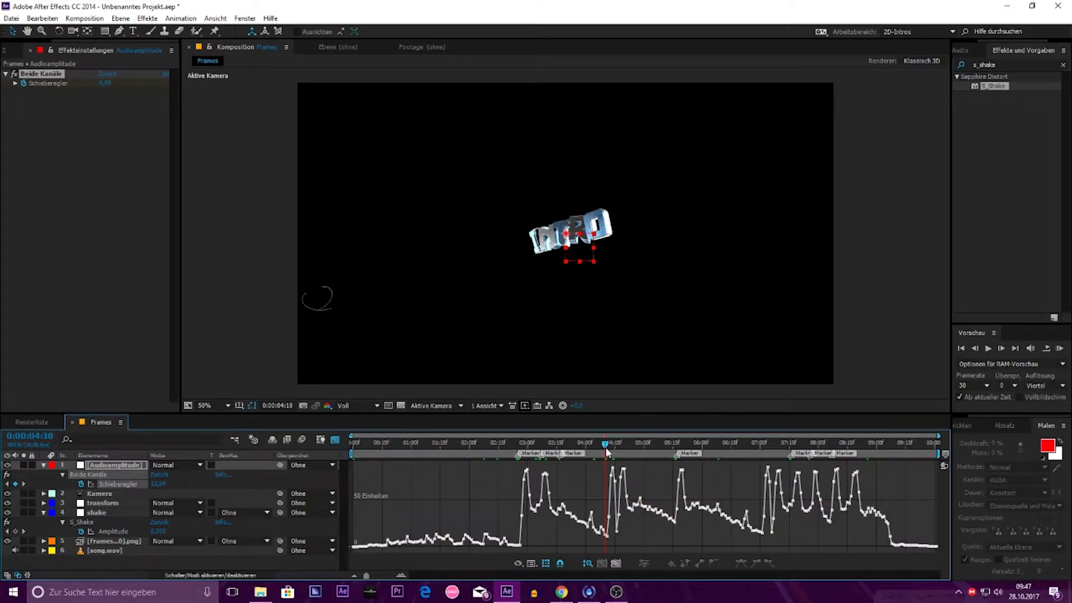
{"action": "left_click", "coordinate": [1062, 349]}
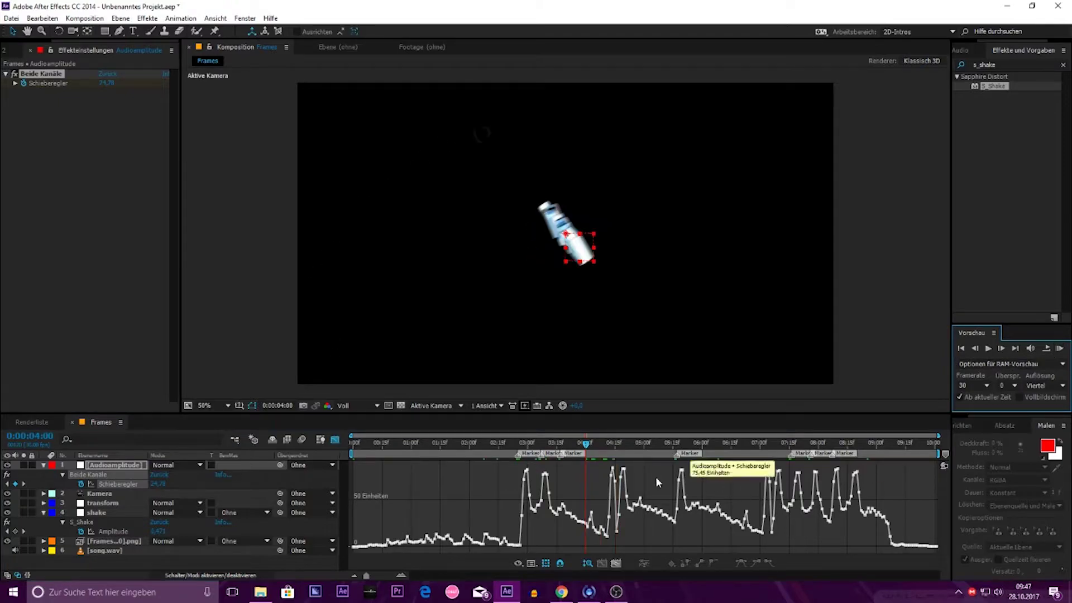
{"action": "left_click", "coordinate": [612, 454]}
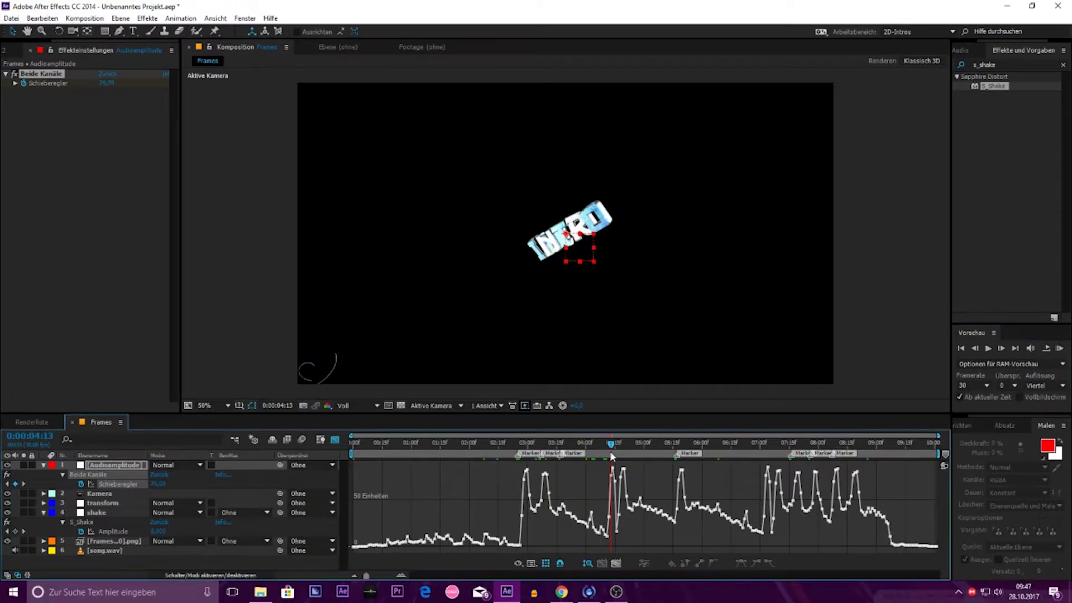
{"action": "left_click", "coordinate": [1060, 349]}
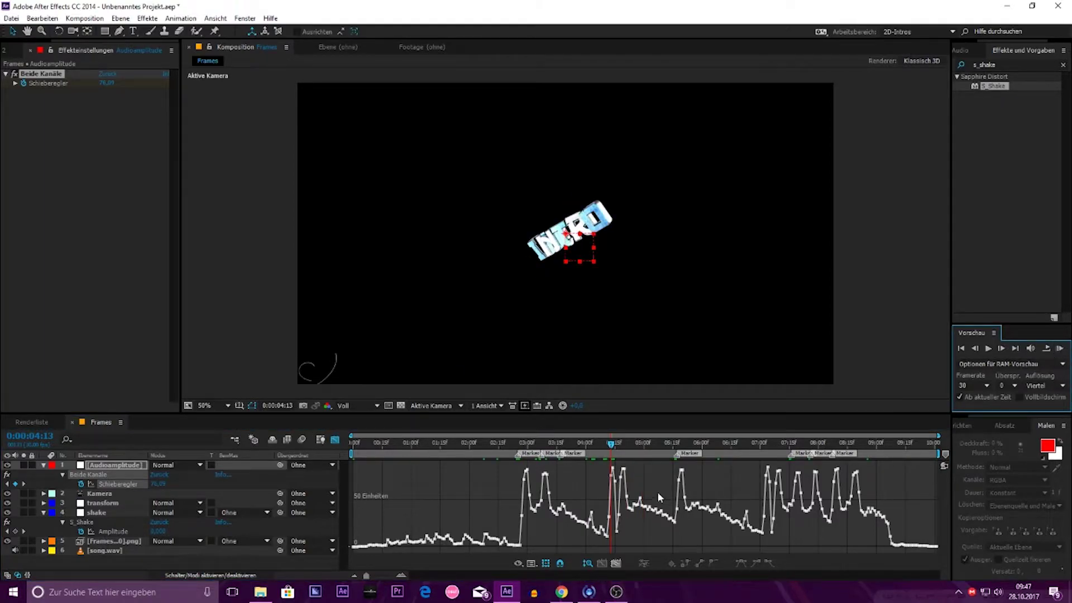
{"action": "left_click_drag", "start_coordinate": [617, 453], "coordinate": [622, 464]}
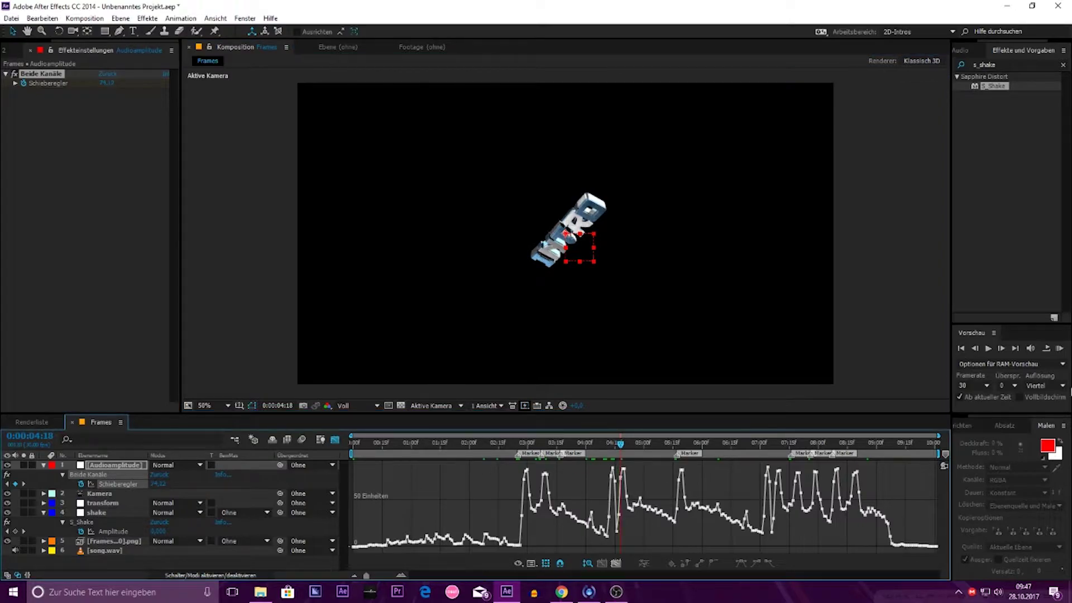
{"action": "left_click", "coordinate": [1060, 348]}
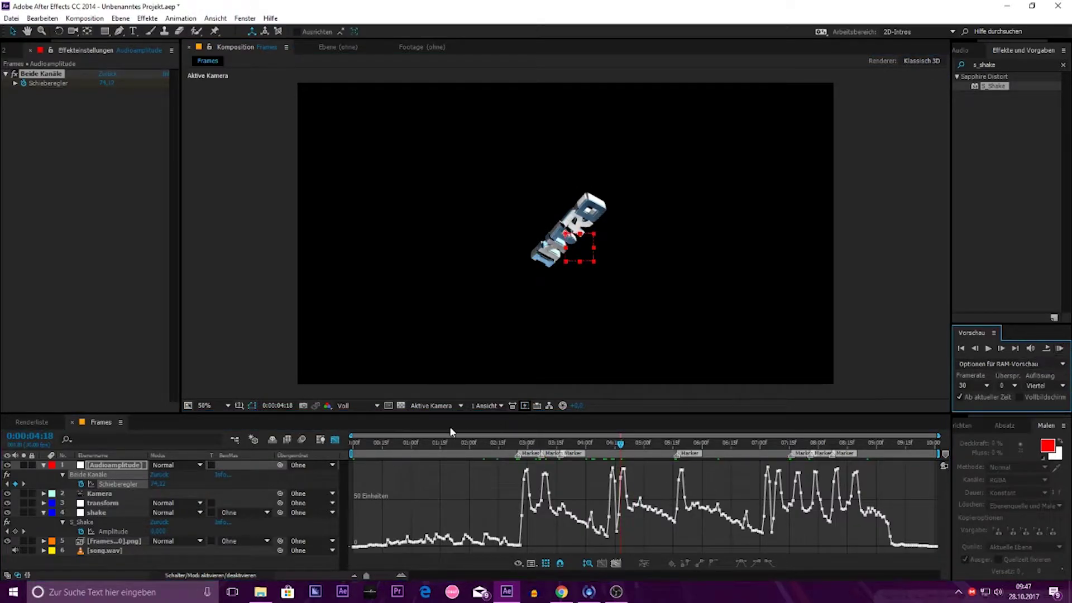
{"action": "left_click", "coordinate": [335, 439]}
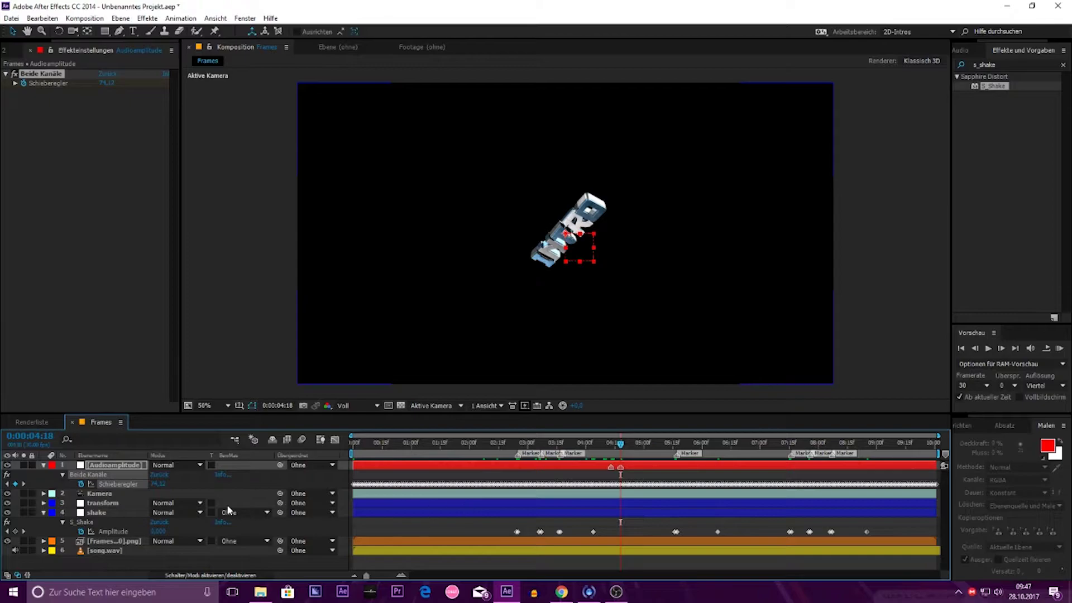
Step: Paste transform scale keyframes at 0:00:04:12 and 0:00:04:17, then preview from 0:00:04:02
{"action": "left_click", "coordinate": [103, 504]}
{"action": "key", "text": "u"}
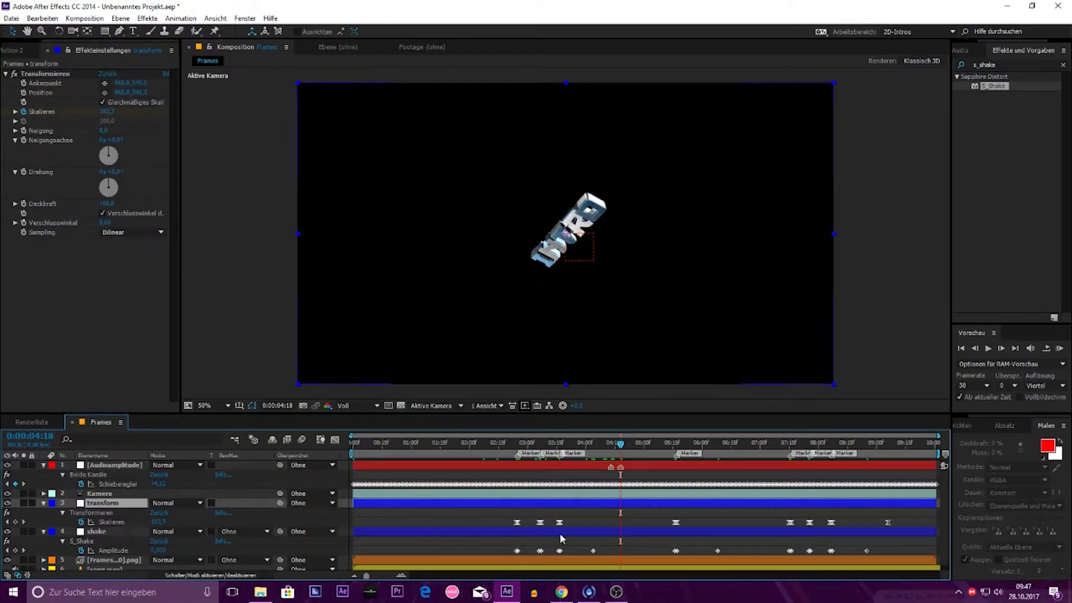
{"action": "left_click", "coordinate": [559, 523]}
{"action": "key", "text": "equal"}
{"action": "left_click", "coordinate": [608, 450]}
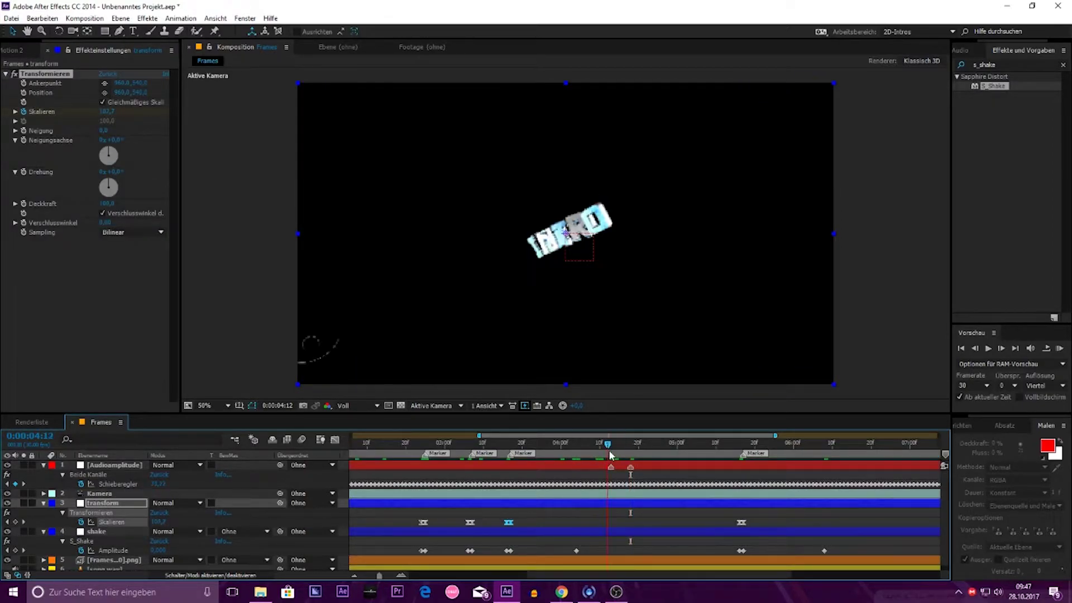
{"action": "key", "text": "ctrl+v"}
{"action": "left_click", "coordinate": [629, 450]}
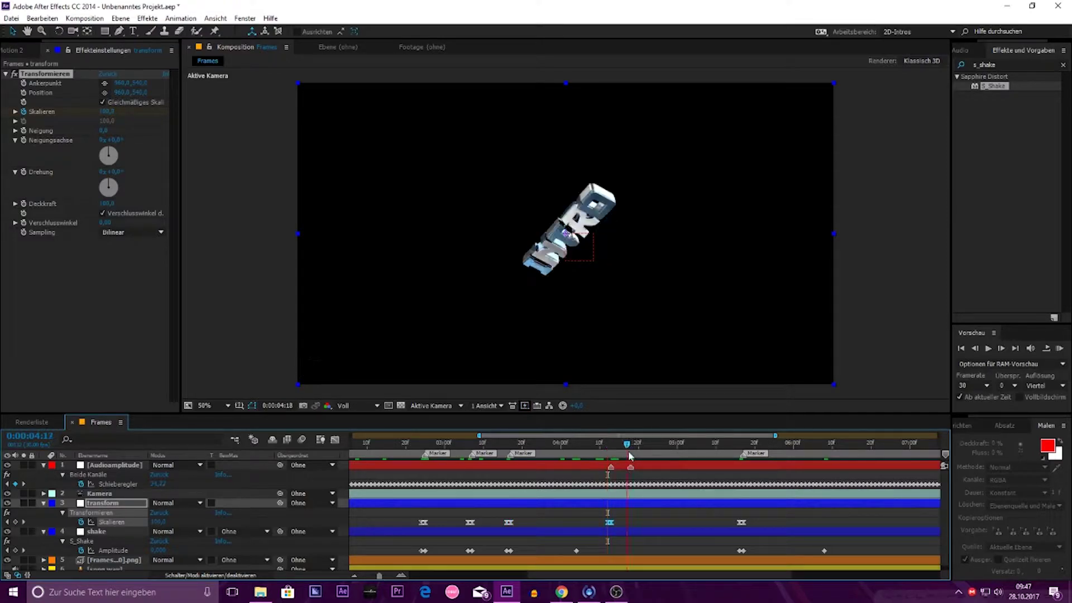
{"action": "key", "text": "ctrl+v"}
{"action": "left_click", "coordinate": [570, 452]}
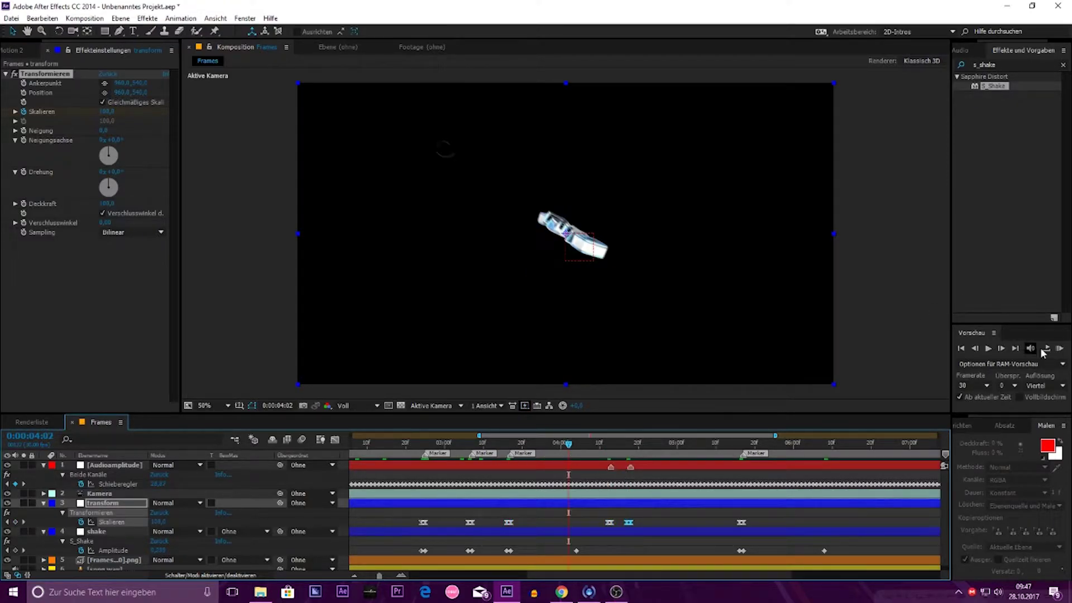
{"action": "left_click", "coordinate": [1060, 349]}
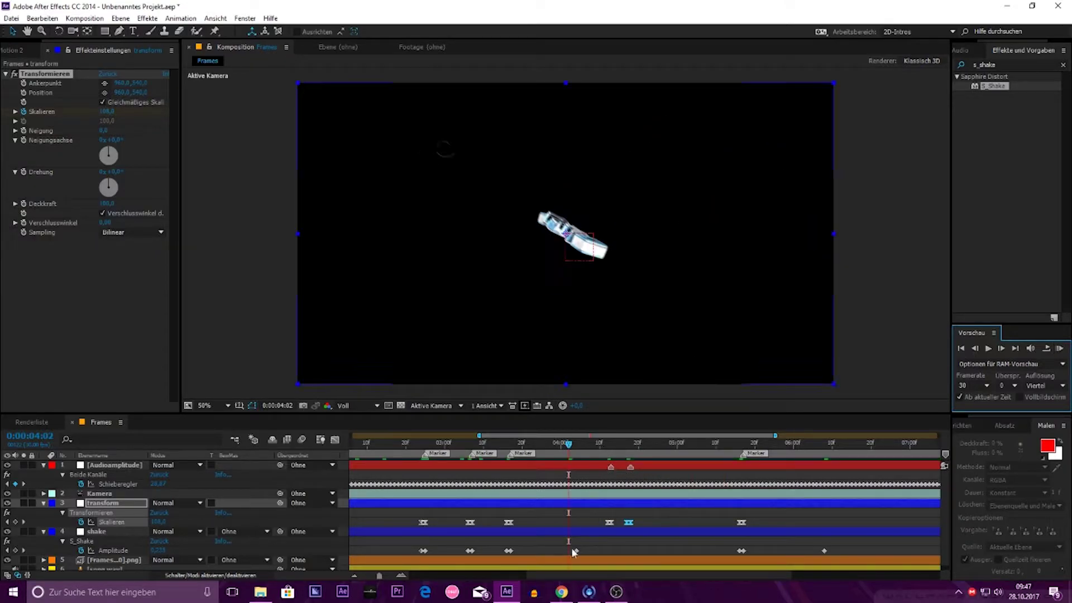
Step: Key the shake Amplitude to 0.320 at 0:00:05:02 and preview the result
{"action": "left_click", "coordinate": [508, 550]}
{"action": "left_click", "coordinate": [608, 445]}
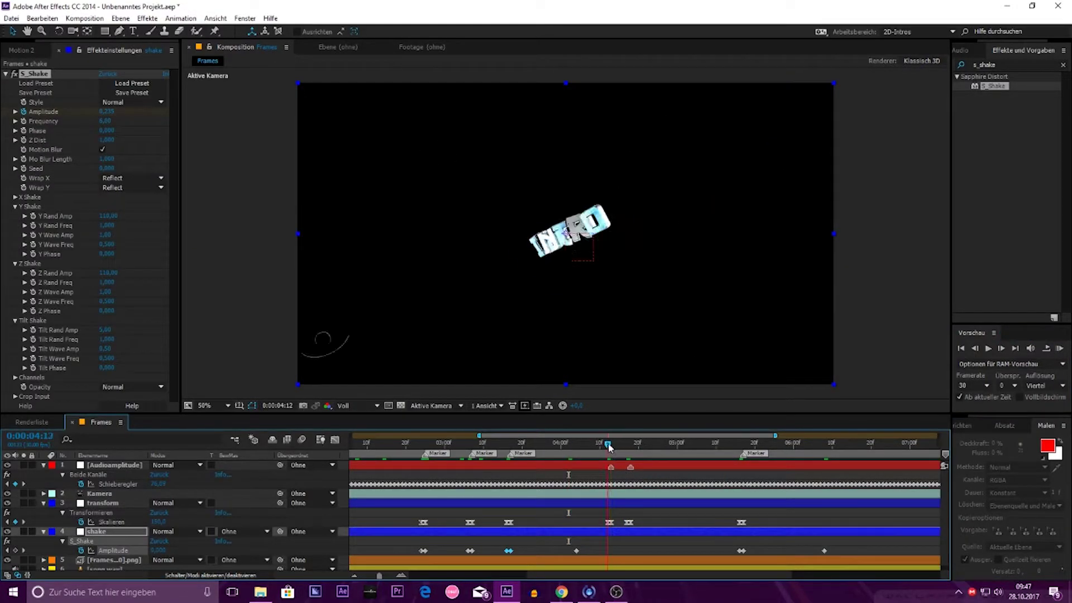
{"action": "left_click_drag", "start_coordinate": [629, 452], "coordinate": [682, 464]}
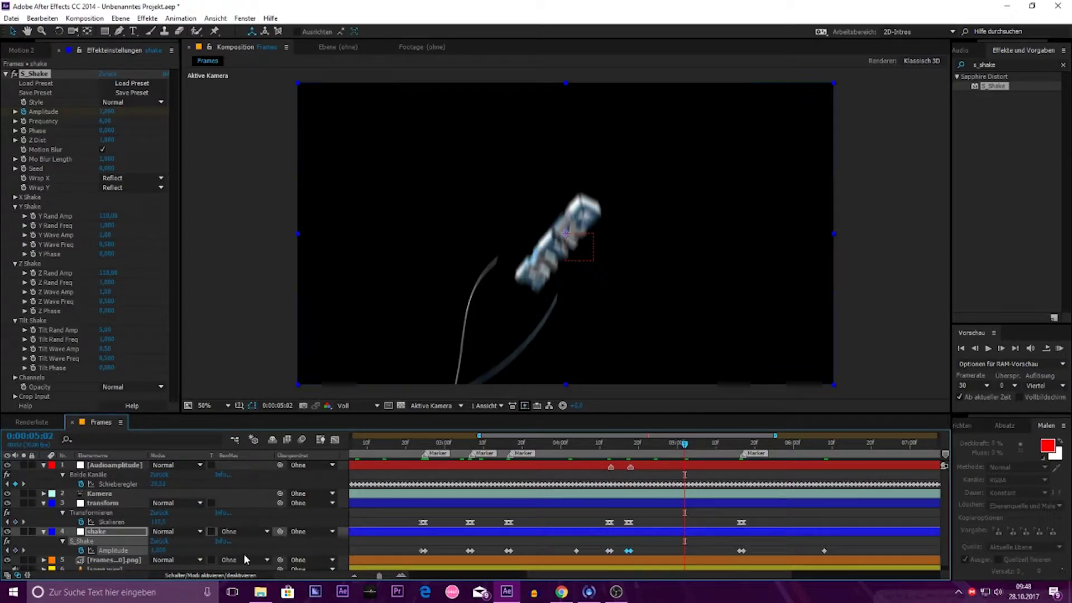
{"action": "left_click_drag", "start_coordinate": [158, 551], "coordinate": [57, 558]}
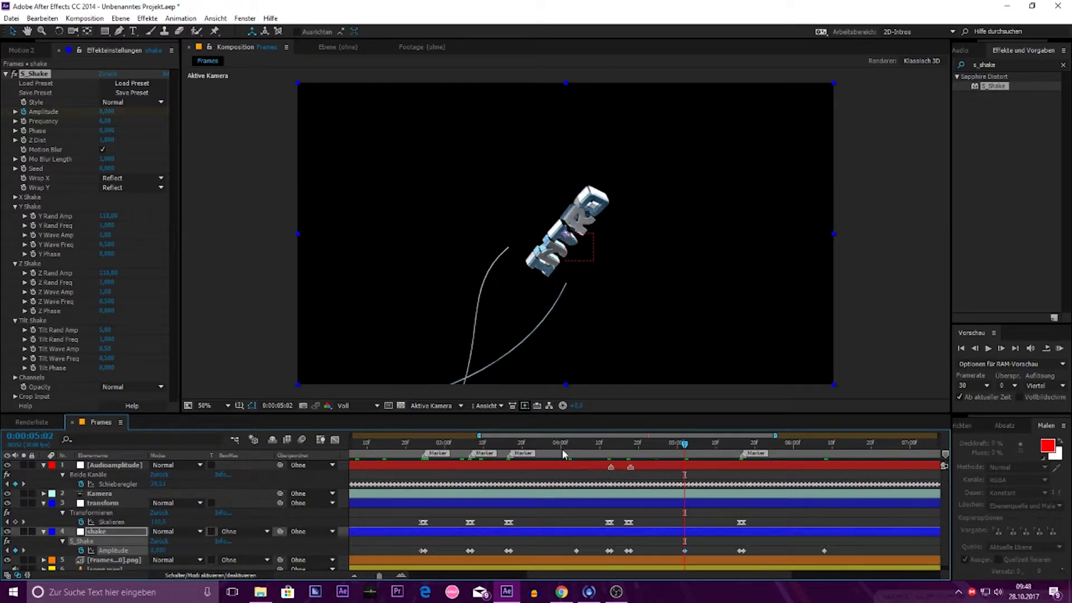
{"action": "left_click", "coordinate": [1060, 348]}
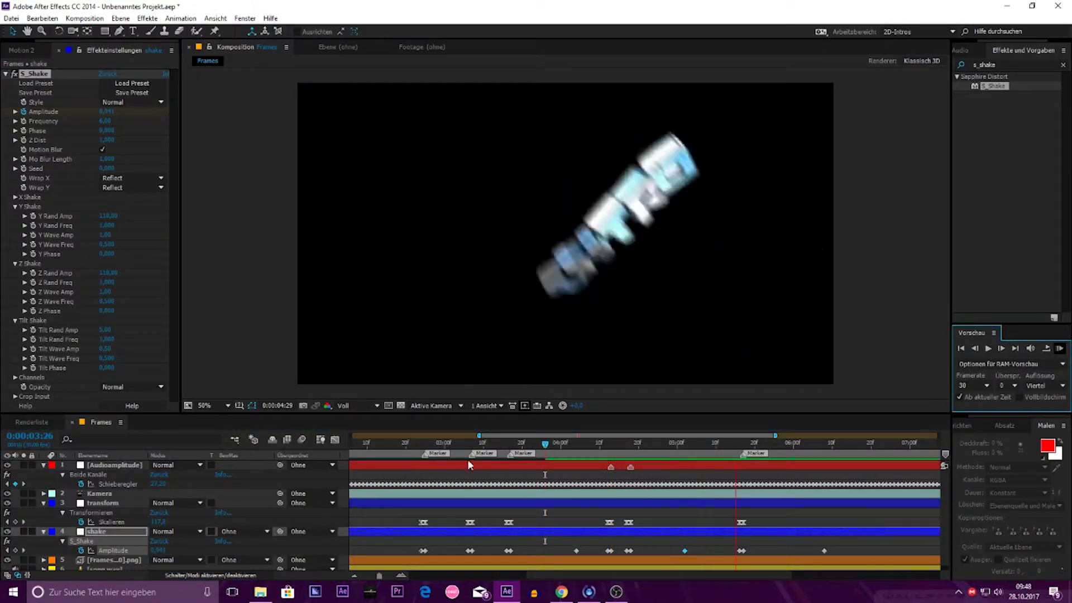
{"action": "left_click", "coordinate": [413, 443]}
{"action": "left_click", "coordinate": [1059, 348]}
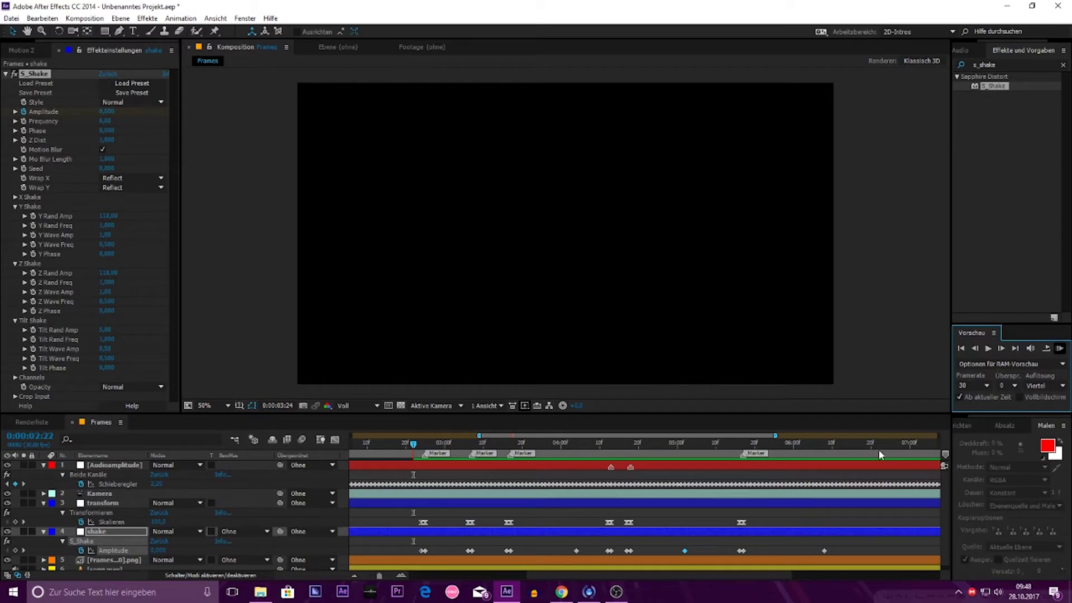
{"action": "key", "text": "space"}
{"action": "scroll", "coordinate": [812, 495], "scroll_direction": "down", "scroll_amount": 3}
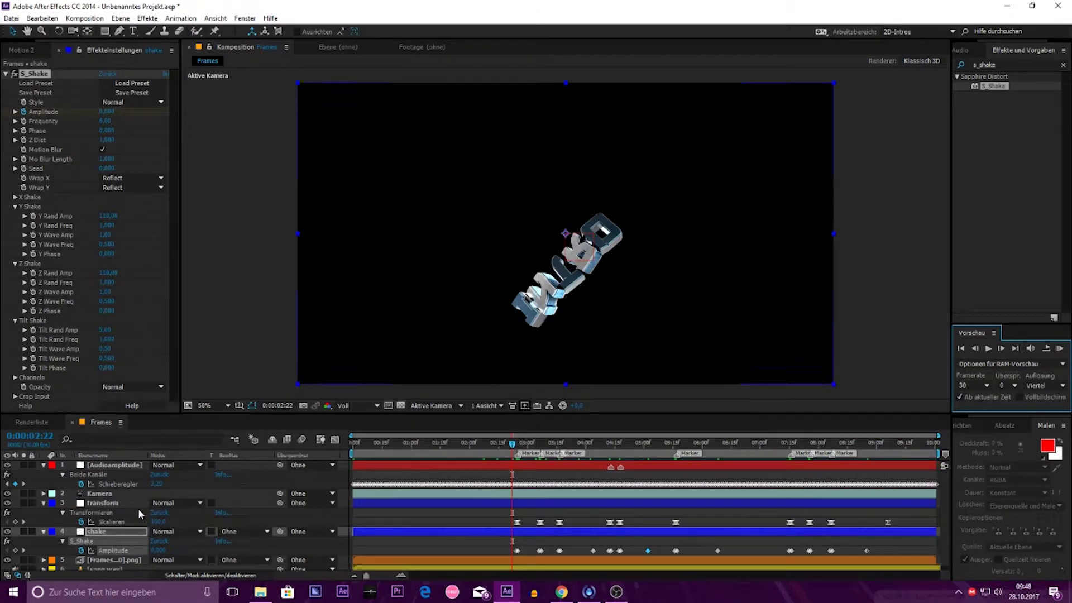
Step: Collapse the layers, add an adjustment layer named 'twitch', and search effects for 'twitch'
{"action": "left_click", "coordinate": [44, 504]}
{"action": "left_click", "coordinate": [44, 513]}
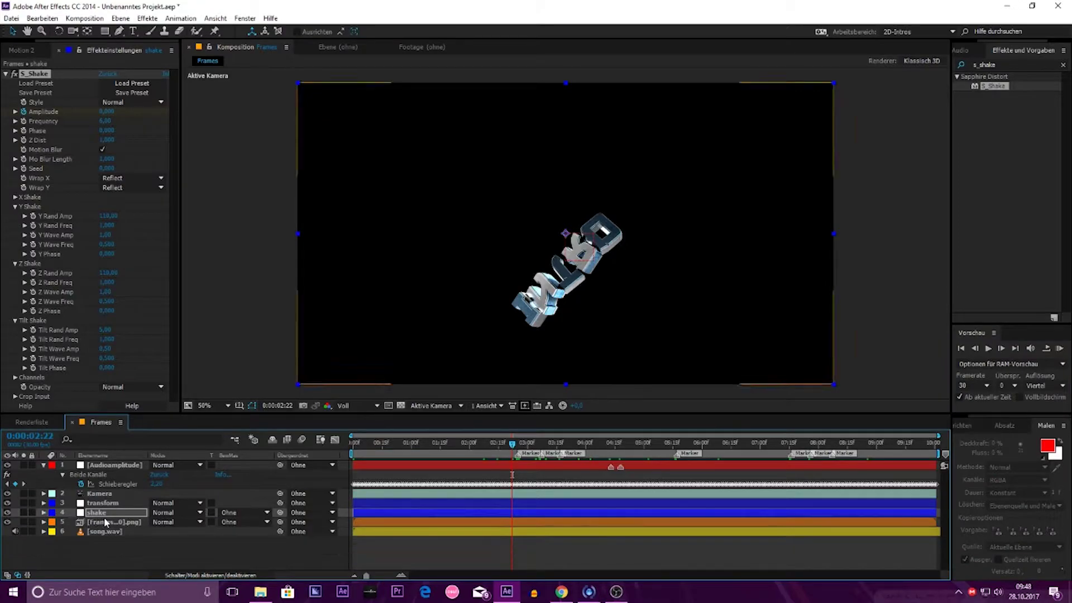
{"action": "key", "text": "ctrl+alt+y"}
{"action": "key", "text": "Return"}
{"action": "type", "text": "twitch"}
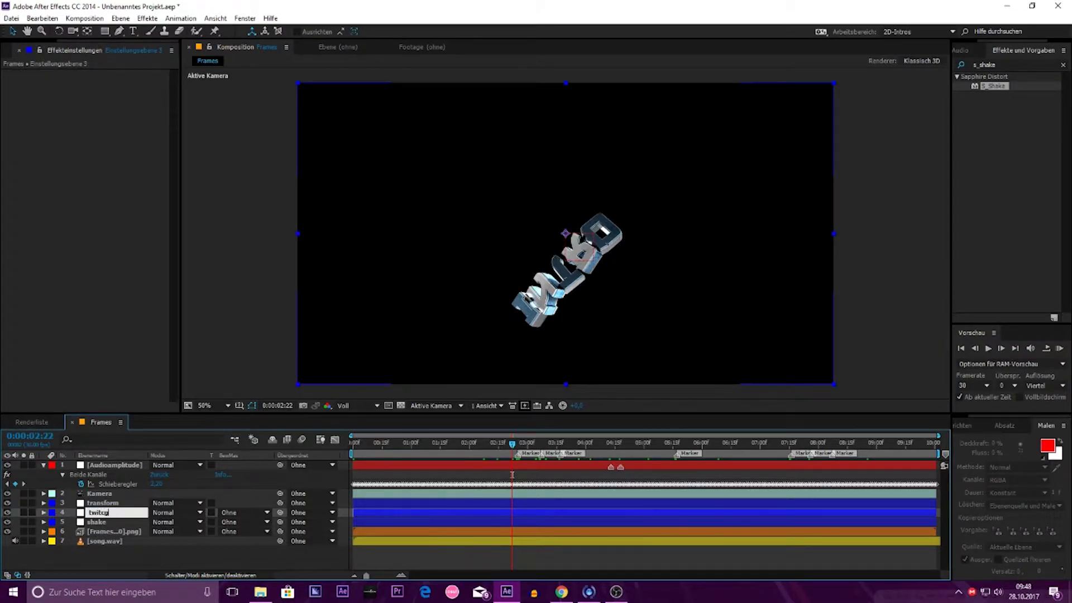
{"action": "key", "text": "Escape"}
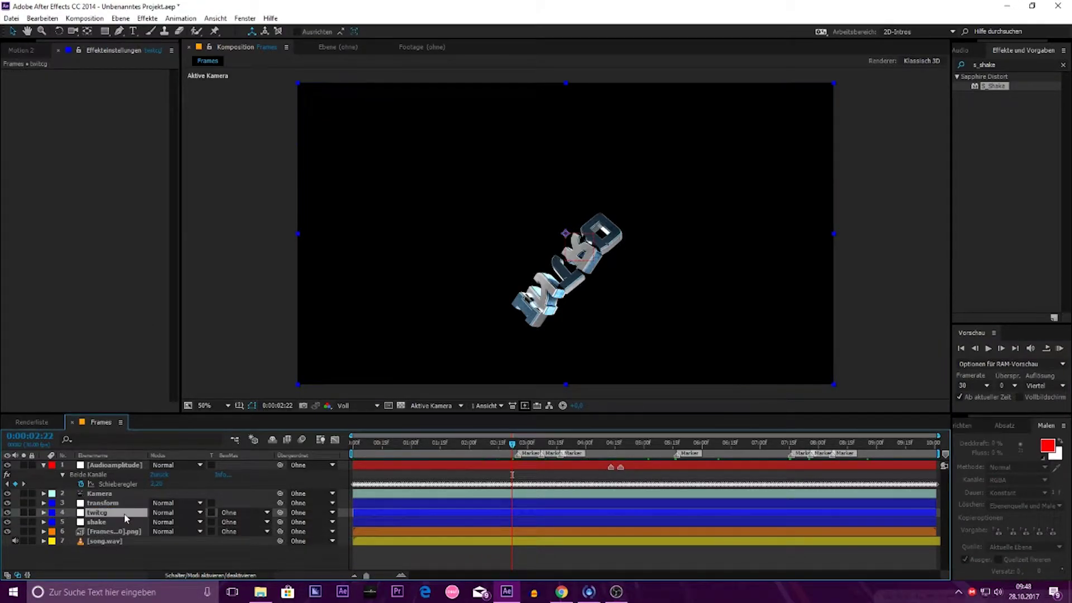
{"action": "key", "text": "ctrl+z"}
{"action": "key", "text": "ctrl+shift+z"}
{"action": "key", "text": "Return"}
{"action": "type", "text": "h"}
{"action": "key", "text": "Return"}
{"action": "double_click", "coordinate": [1004, 64]}
{"action": "type", "text": "twitch"}
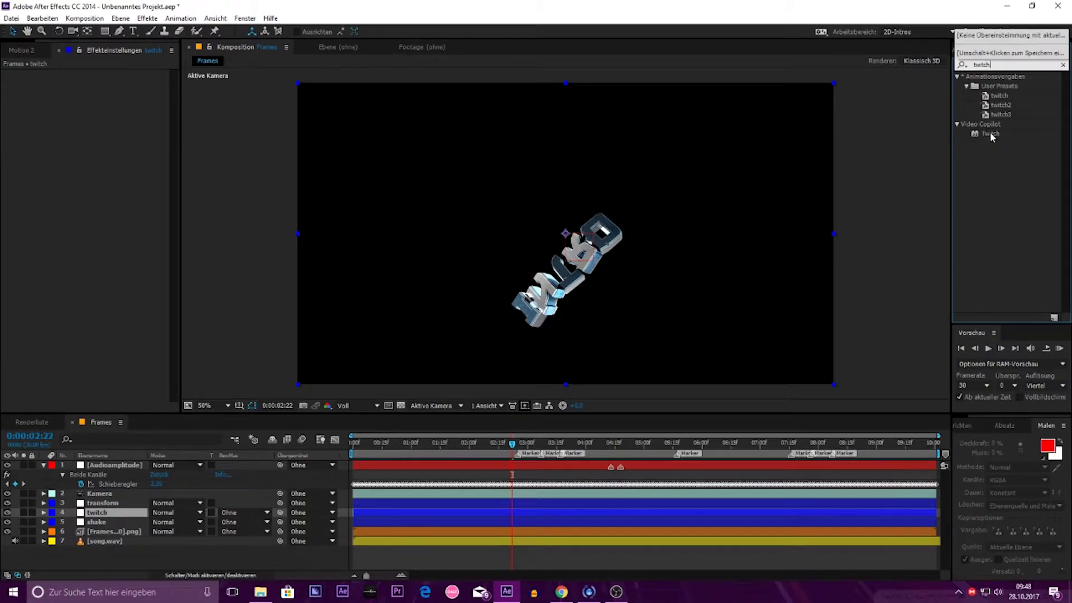
Step: Apply Video Copilot Twitch to the twitch layer with speed 300 and Amount 12
{"action": "left_click_drag", "start_coordinate": [990, 134], "coordinate": [121, 514]}
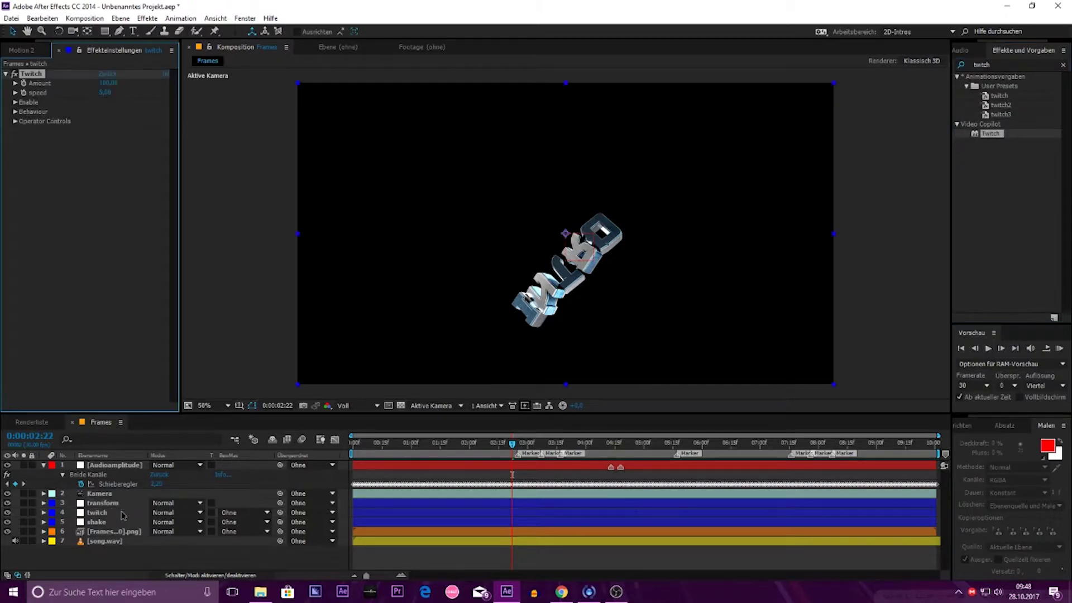
{"action": "right_click", "coordinate": [108, 98]}
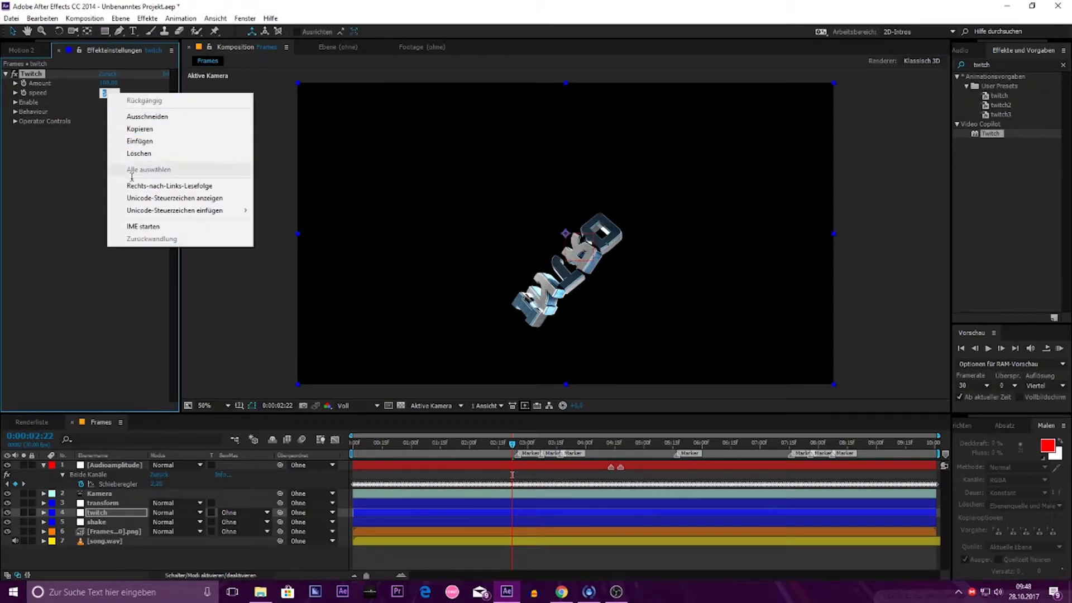
{"action": "left_click", "coordinate": [101, 143]}
{"action": "left_click", "coordinate": [105, 96]}
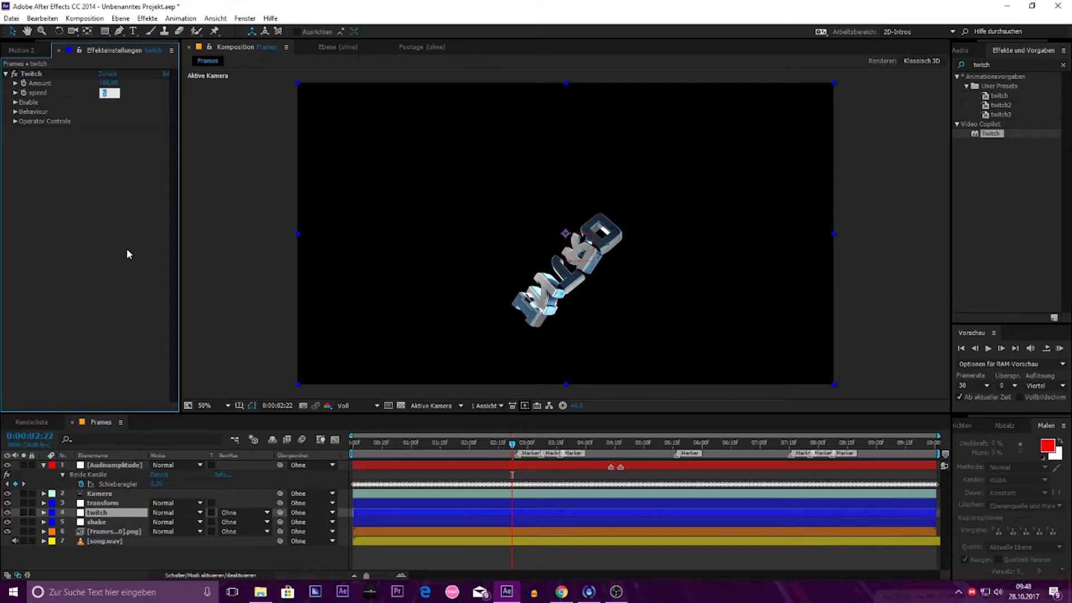
{"action": "type", "text": "4"}
{"action": "key", "text": "Return"}
{"action": "left_click", "coordinate": [108, 83]}
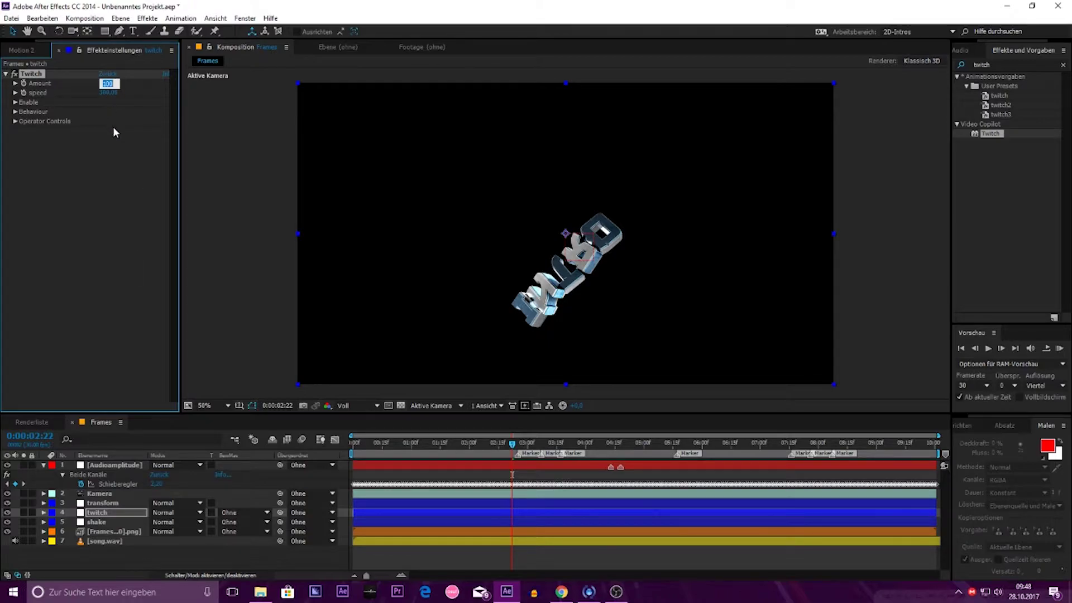
{"action": "type", "text": "2"}
{"action": "key", "text": "Return"}
Step: Enable Twitch's Blur, Scale and Slide glitches, then go to 0:00:01:13
{"action": "left_click", "coordinate": [15, 103]}
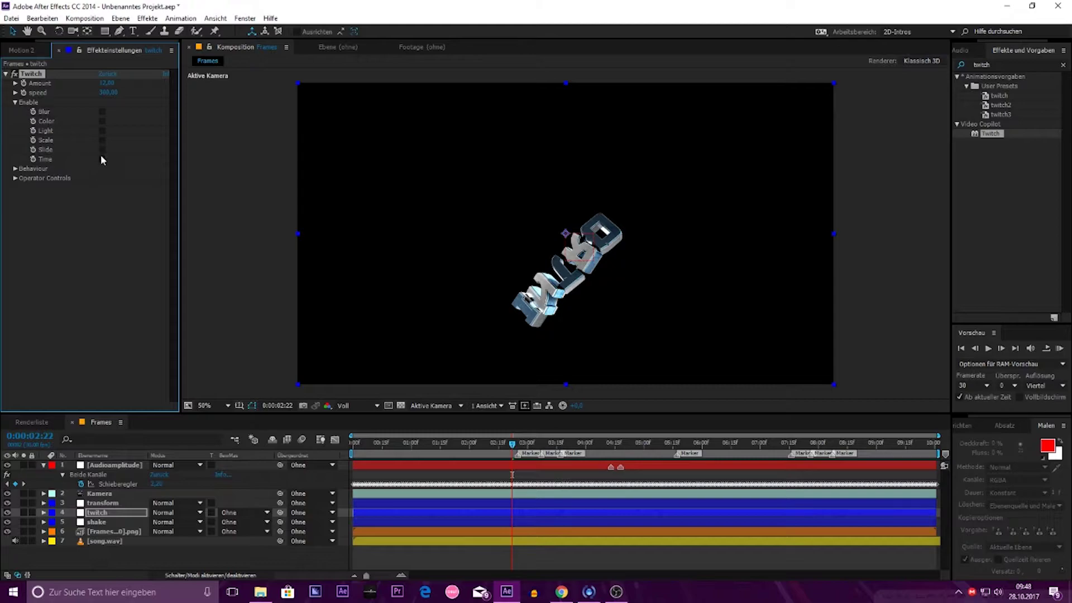
{"action": "left_click", "coordinate": [102, 150]}
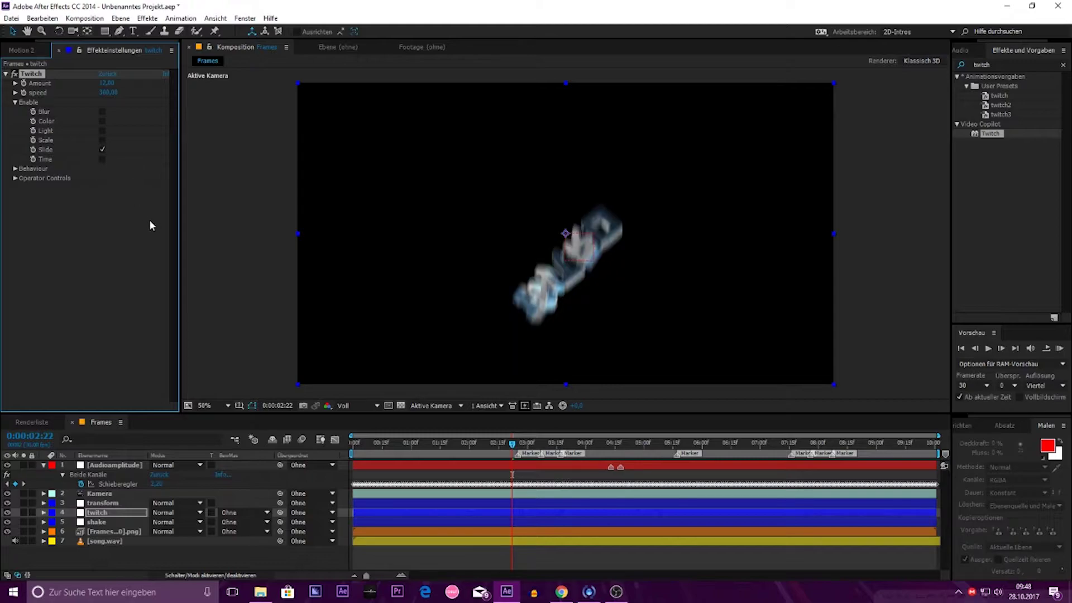
{"action": "left_click", "coordinate": [102, 111]}
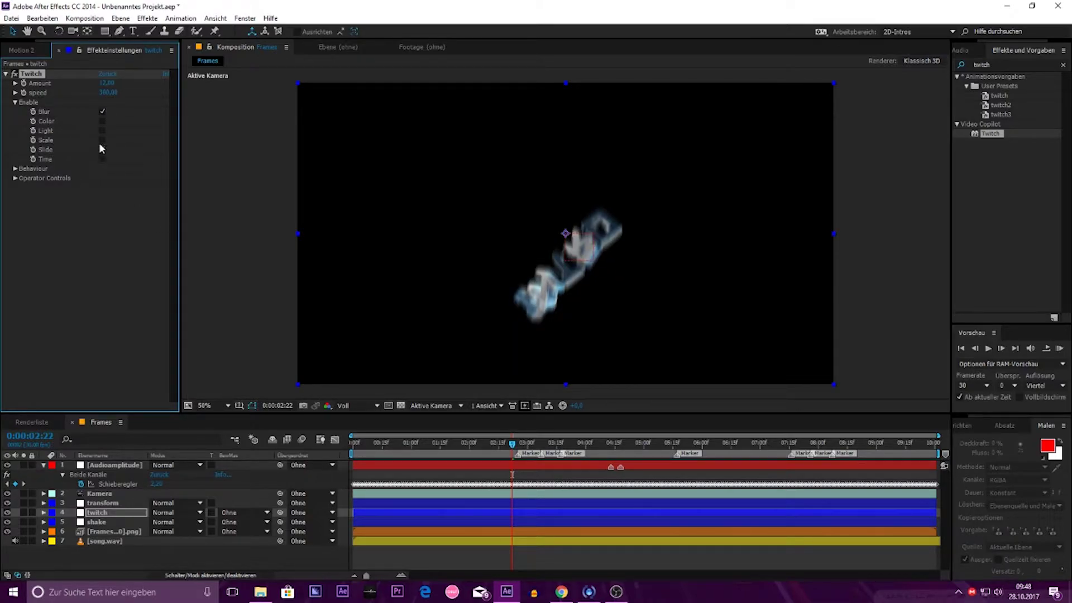
{"action": "left_click", "coordinate": [102, 140]}
{"action": "left_click", "coordinate": [102, 150]}
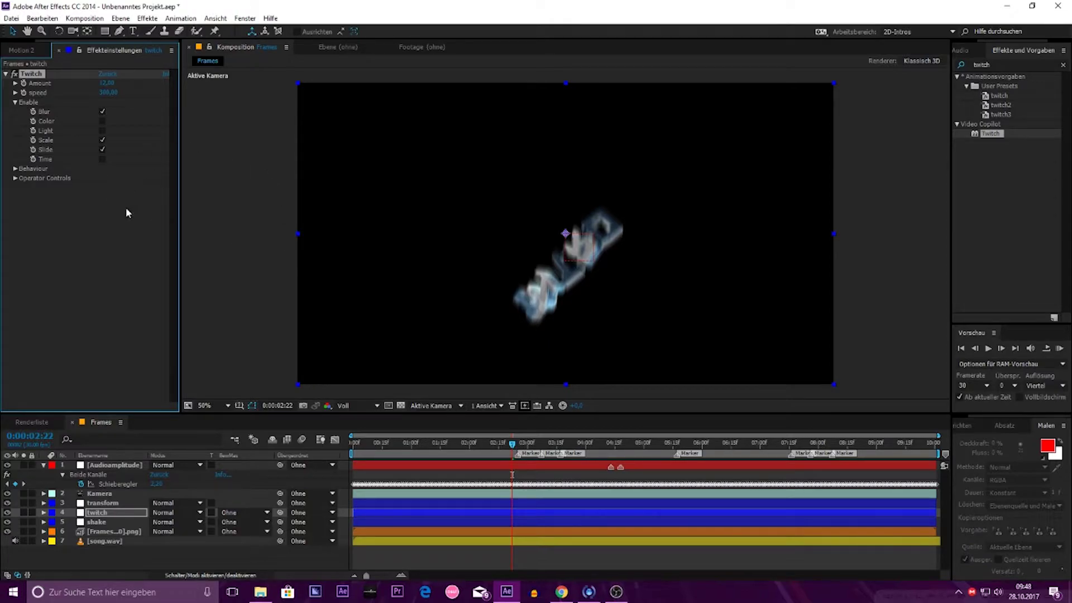
{"action": "left_click", "coordinate": [436, 444]}
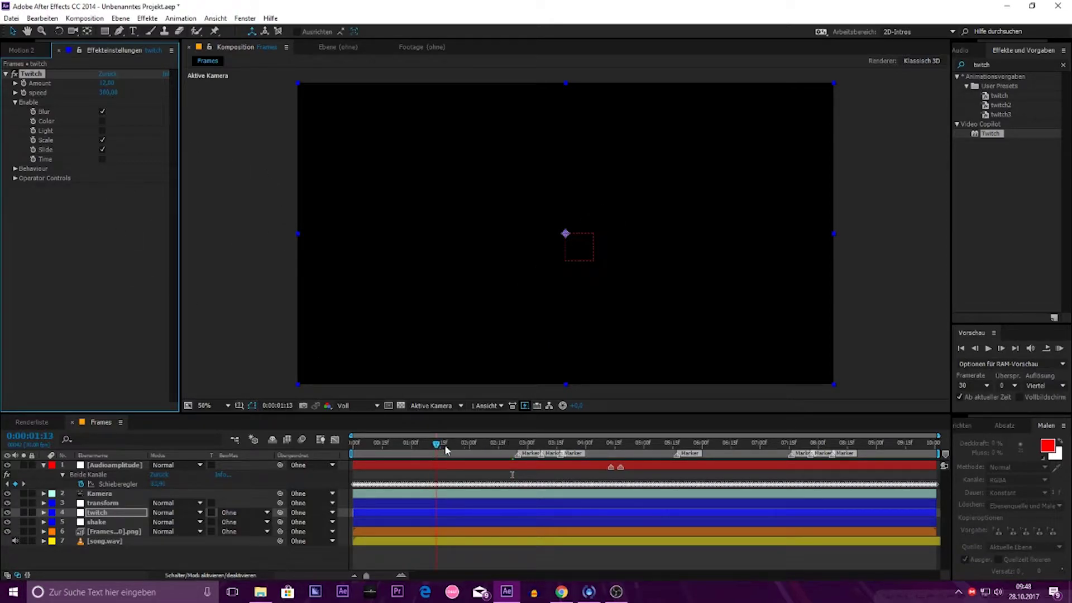
Step: At about 0:00:06:05, set the Twitch Slide RGB Split to 4
{"action": "left_click_drag", "start_coordinate": [446, 450], "coordinate": [716, 450]}
{"action": "left_click", "coordinate": [16, 178]}
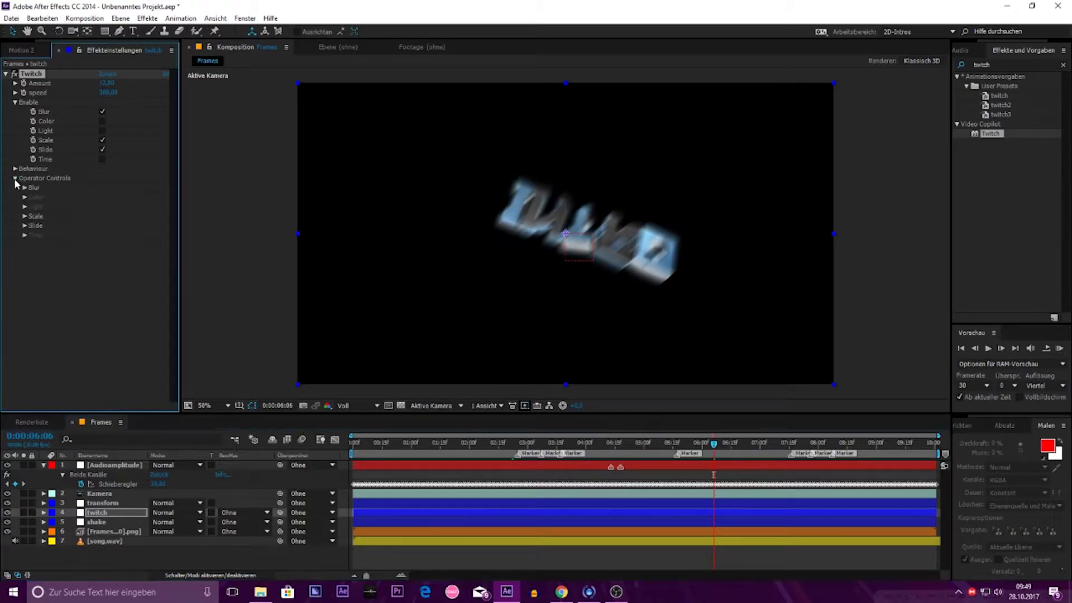
{"action": "left_click", "coordinate": [24, 226]}
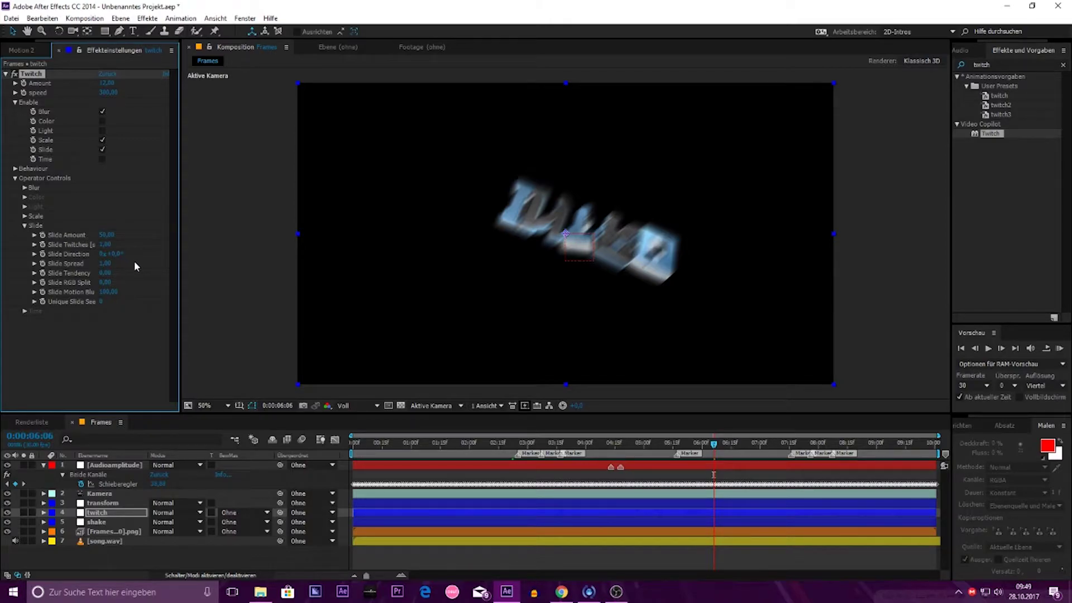
{"action": "left_click", "coordinate": [105, 283]}
{"action": "type", "text": "4"}
{"action": "key", "text": "Return"}
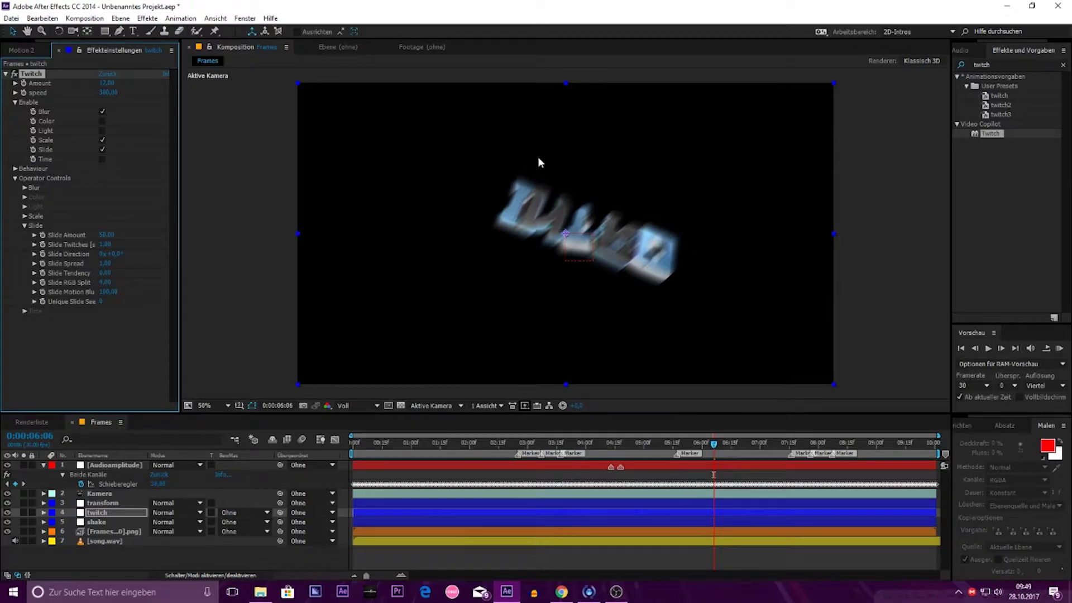
Step: Keyframe Twitch Amount at 0 on 0:00:02:24, jumping to 12 at 0:00:02:25
{"action": "scroll", "coordinate": [561, 229], "scroll_direction": "up", "scroll_amount": 4}
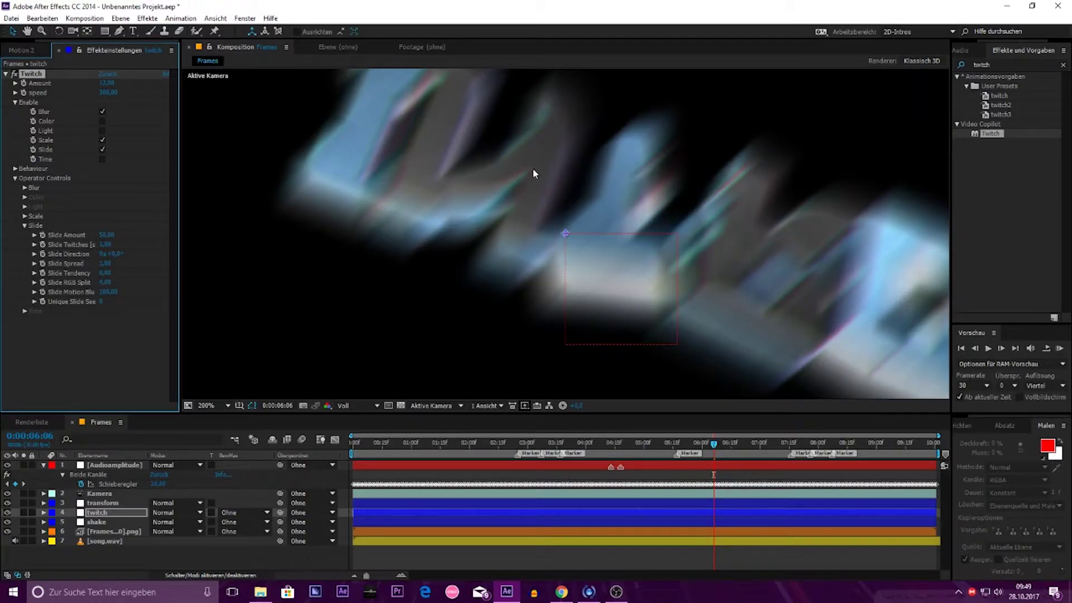
{"action": "scroll", "coordinate": [534, 174], "scroll_direction": "down", "scroll_amount": 4}
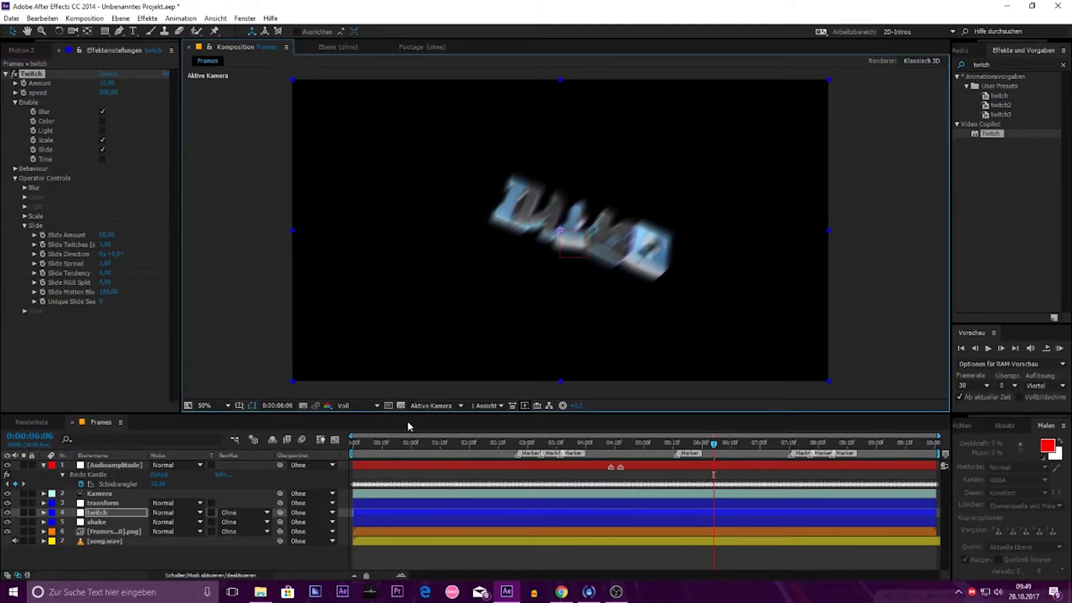
{"action": "left_click", "coordinate": [516, 445]}
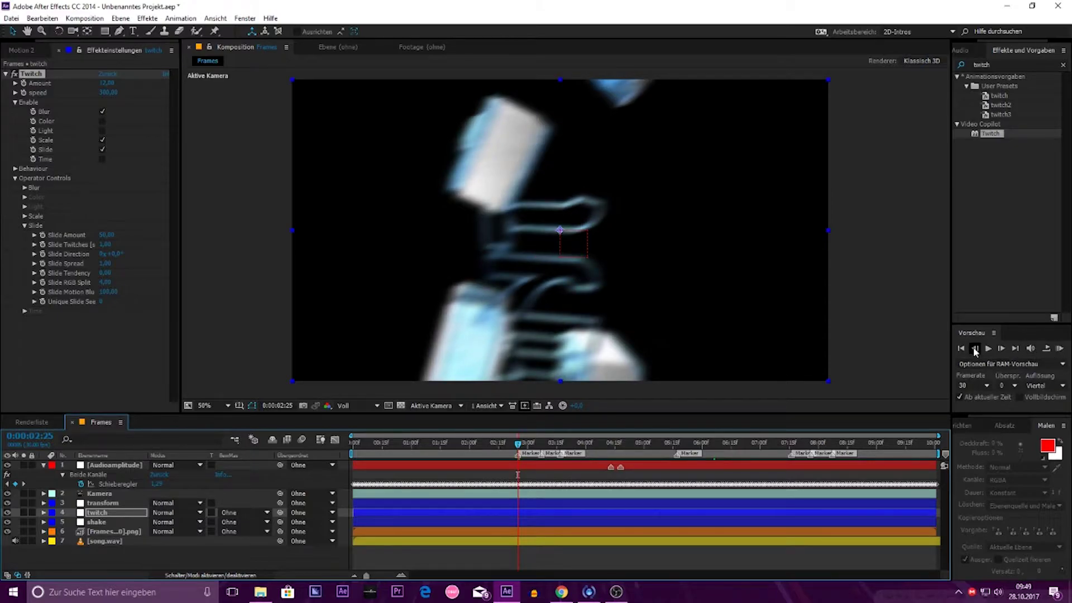
{"action": "left_click", "coordinate": [975, 349]}
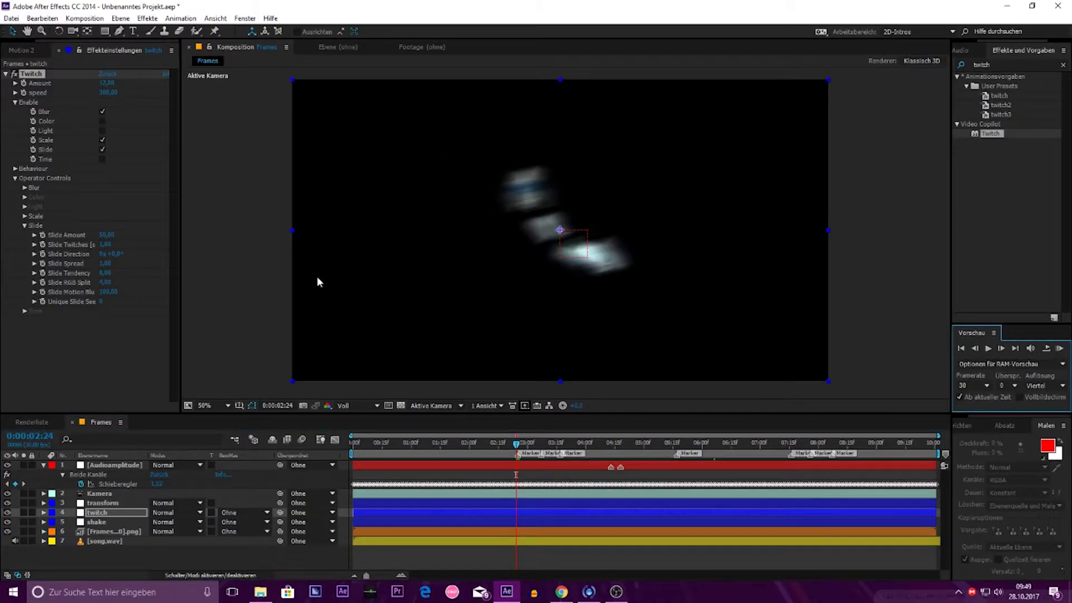
{"action": "left_click_drag", "start_coordinate": [106, 83], "coordinate": [23, 88]}
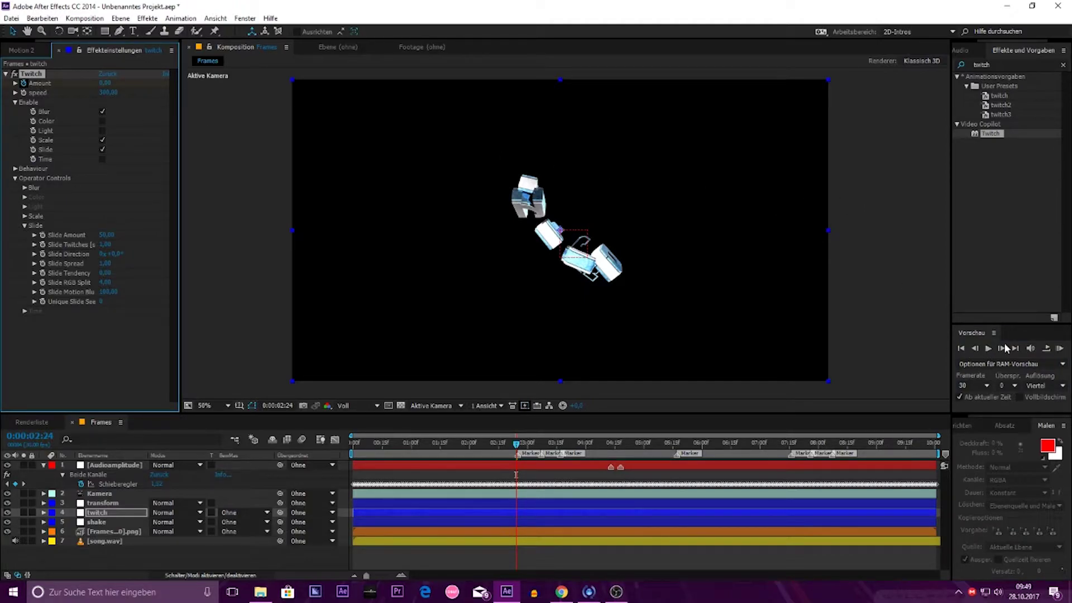
{"action": "left_click", "coordinate": [103, 83]}
{"action": "type", "text": "5"}
{"action": "double_click", "coordinate": [96, 83]}
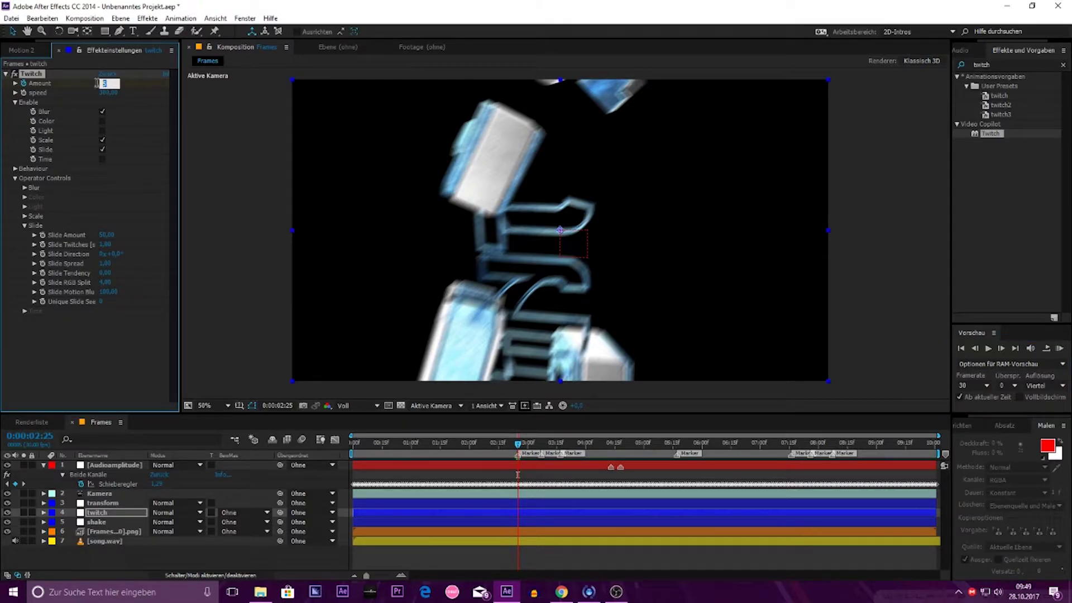
{"action": "key", "text": "Return"}
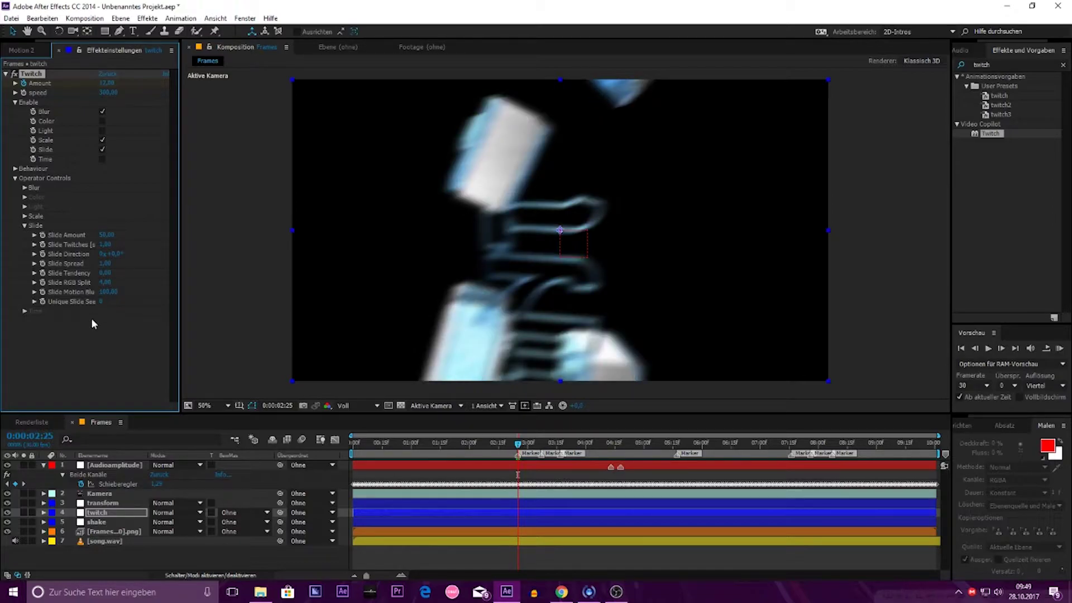
Step: Bring up Save As with Ctrl+Shift+S and browse to the Intros folder showing Tutorial
{"action": "key", "text": "ctrl+shift+s"}
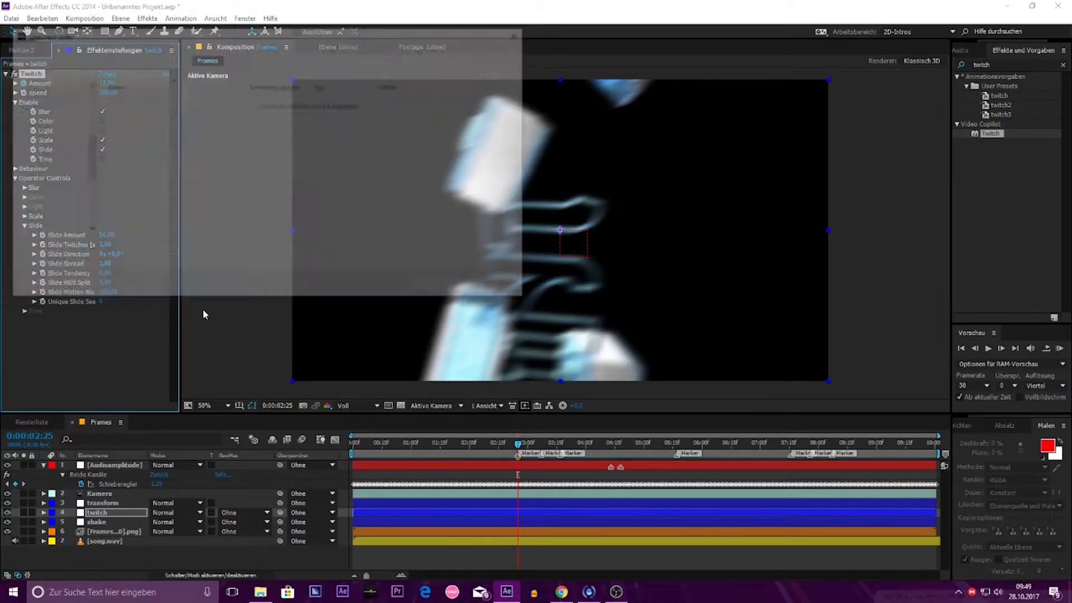
{"action": "left_click", "coordinate": [299, 50]}
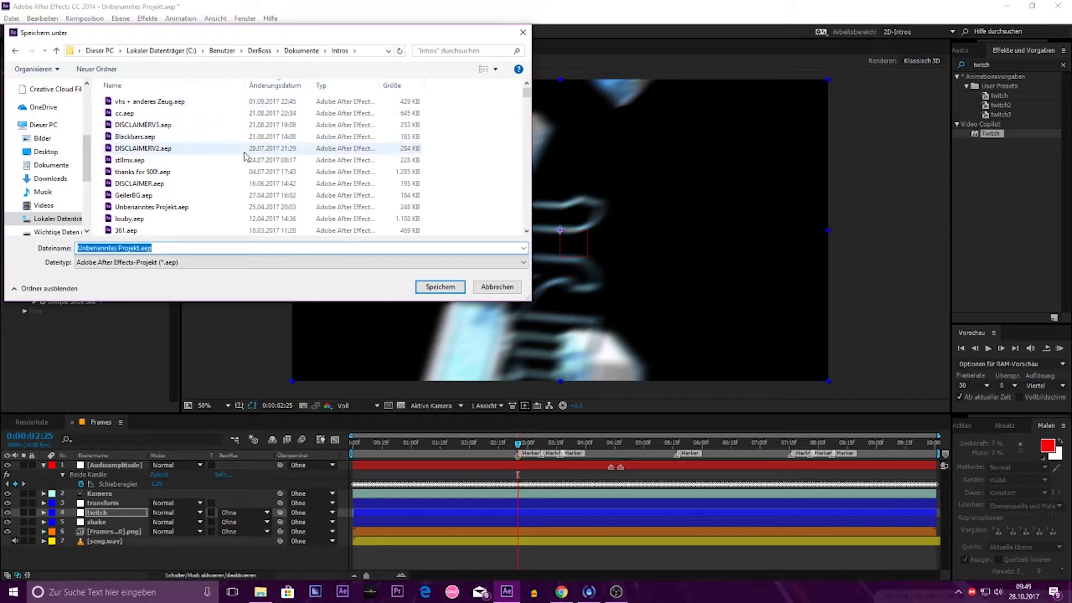
{"action": "scroll", "coordinate": [234, 167], "scroll_direction": "up", "scroll_amount": 1}
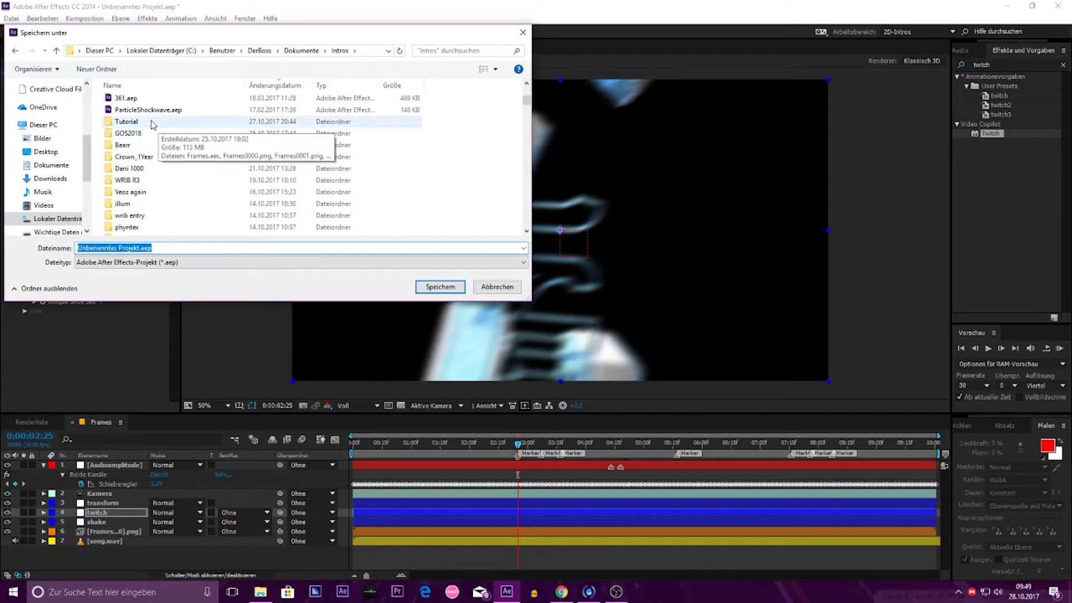
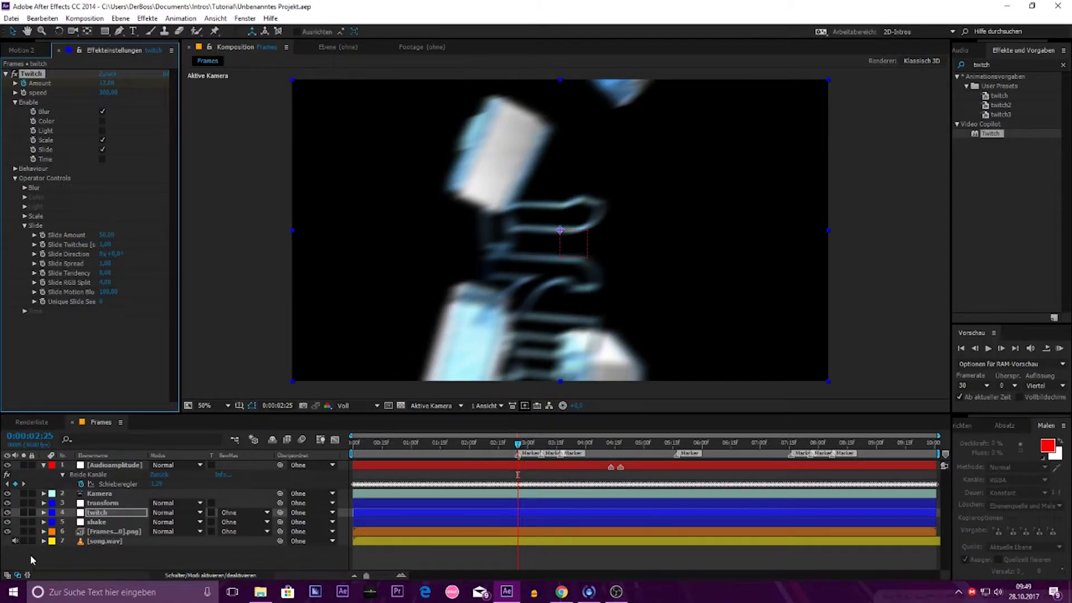
Step: At 3:00, set the twitch layer's Twitch Amount to 0 and select its Amount keyframes
{"action": "scroll", "coordinate": [519, 465], "scroll_direction": "up", "scroll_amount": 2}
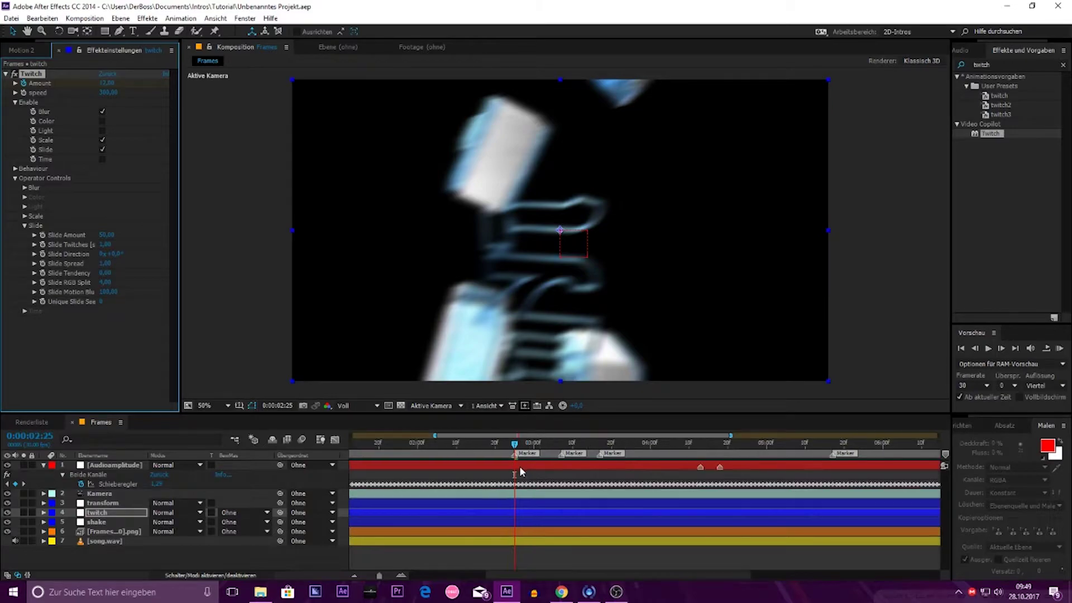
{"action": "scroll", "coordinate": [519, 469], "scroll_direction": "up", "scroll_amount": 2}
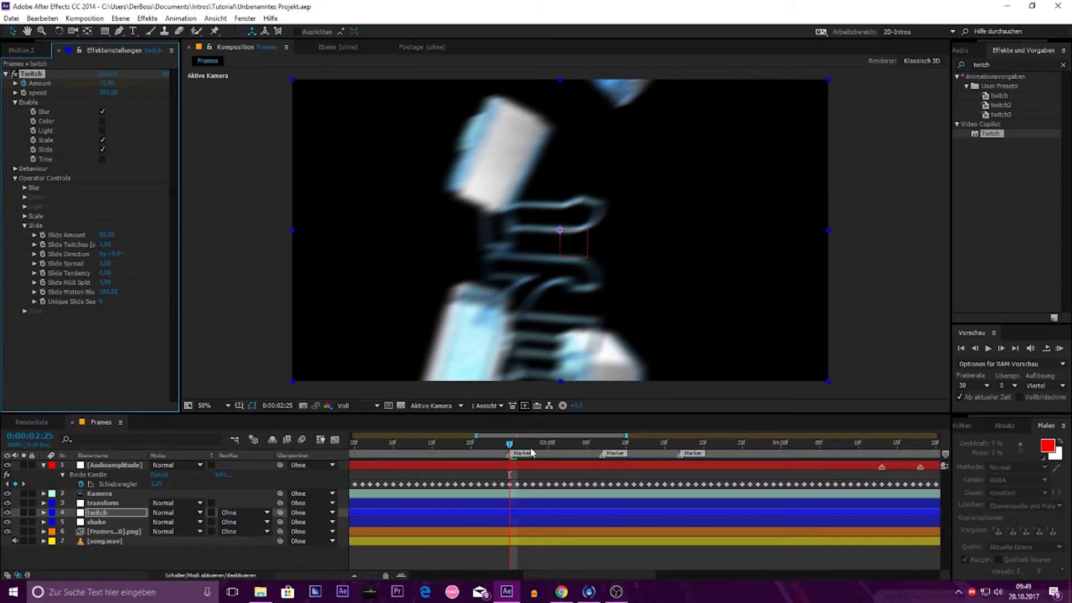
{"action": "left_click_drag", "start_coordinate": [532, 452], "coordinate": [546, 451]}
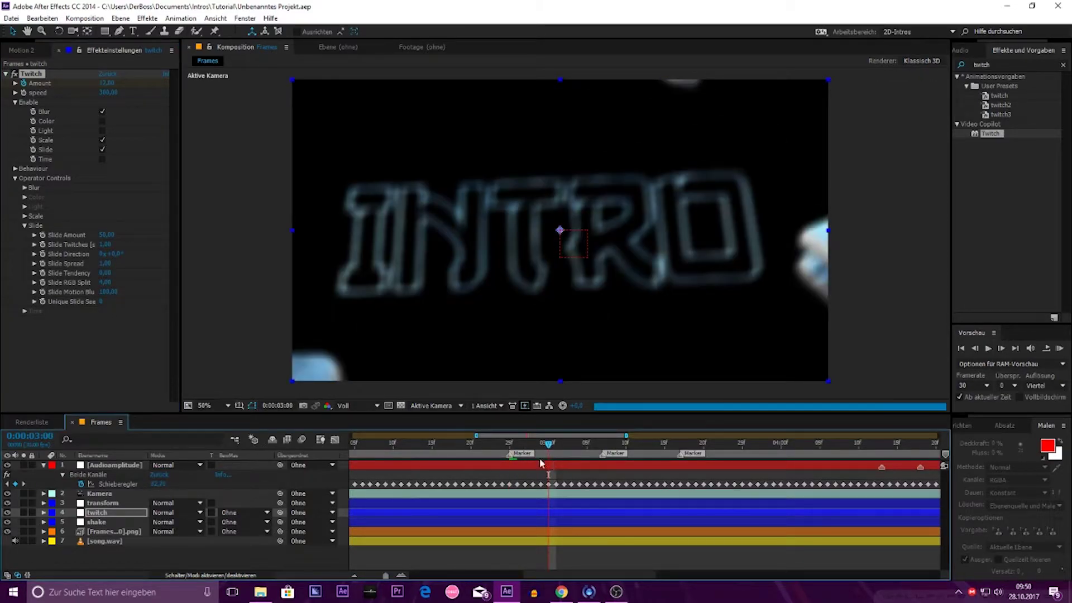
{"action": "left_click_drag", "start_coordinate": [112, 83], "coordinate": [84, 83]}
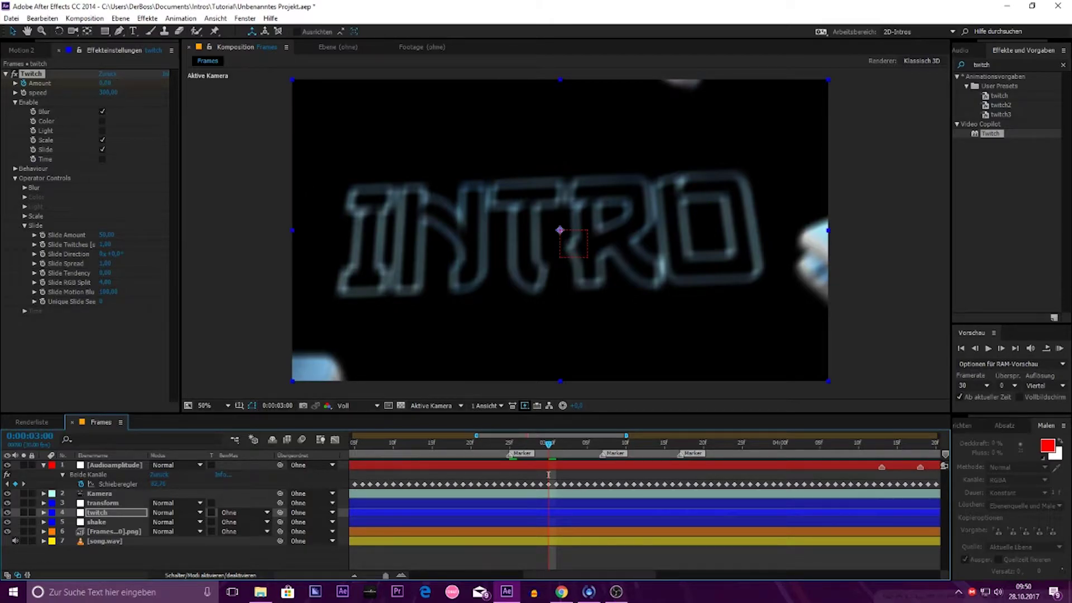
{"action": "left_click", "coordinate": [121, 513]}
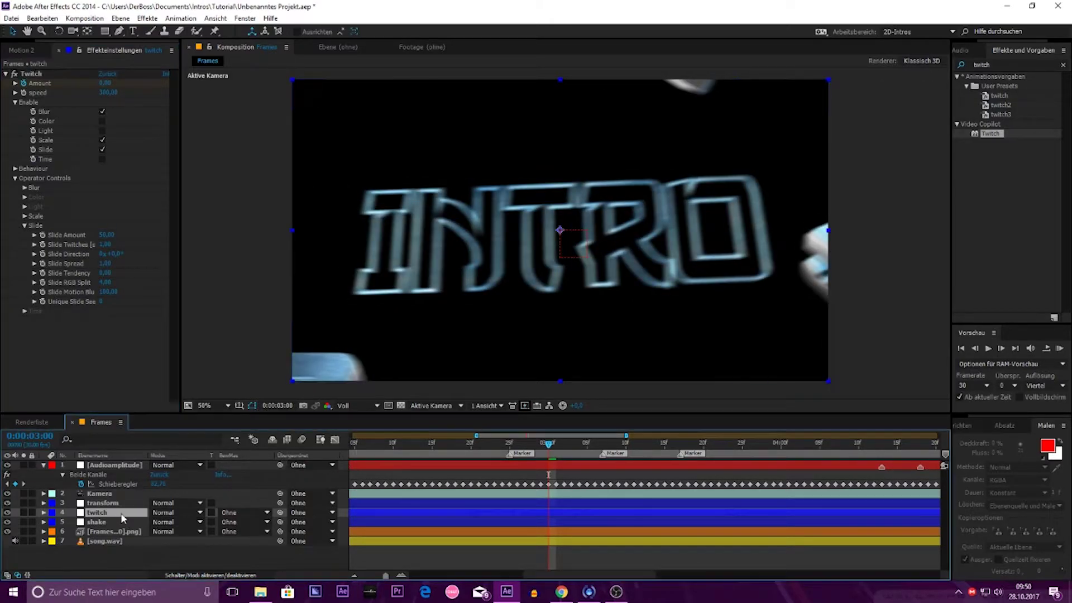
{"action": "key", "text": "u"}
{"action": "left_click_drag", "start_coordinate": [556, 527], "coordinate": [493, 536]}
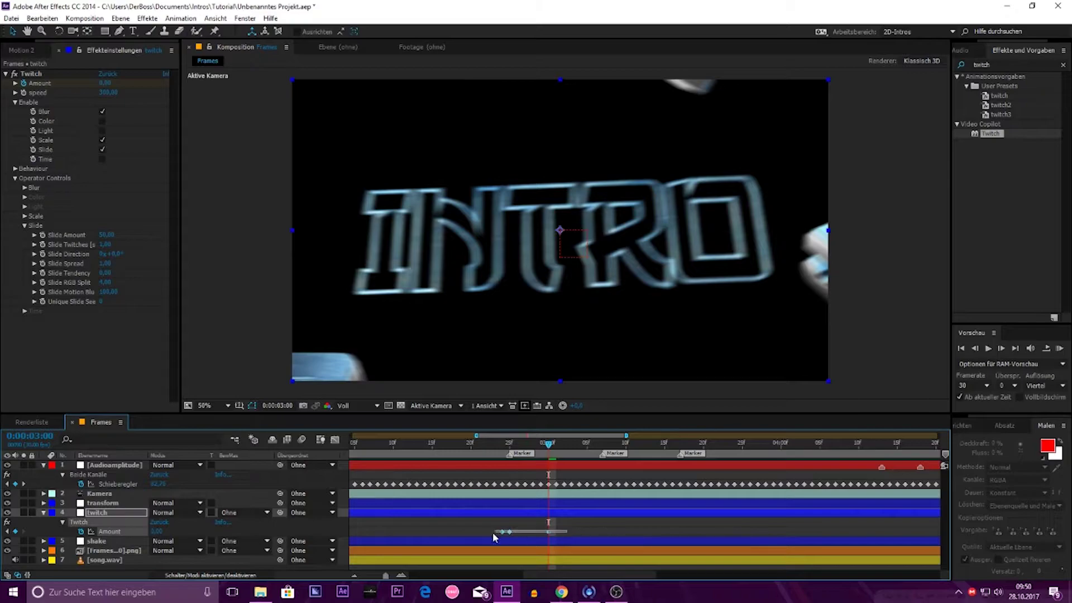
Step: Paste the Amount keyframes at the 3:06, 4:13 and 4:17 beats
{"action": "left_click", "coordinate": [596, 442]}
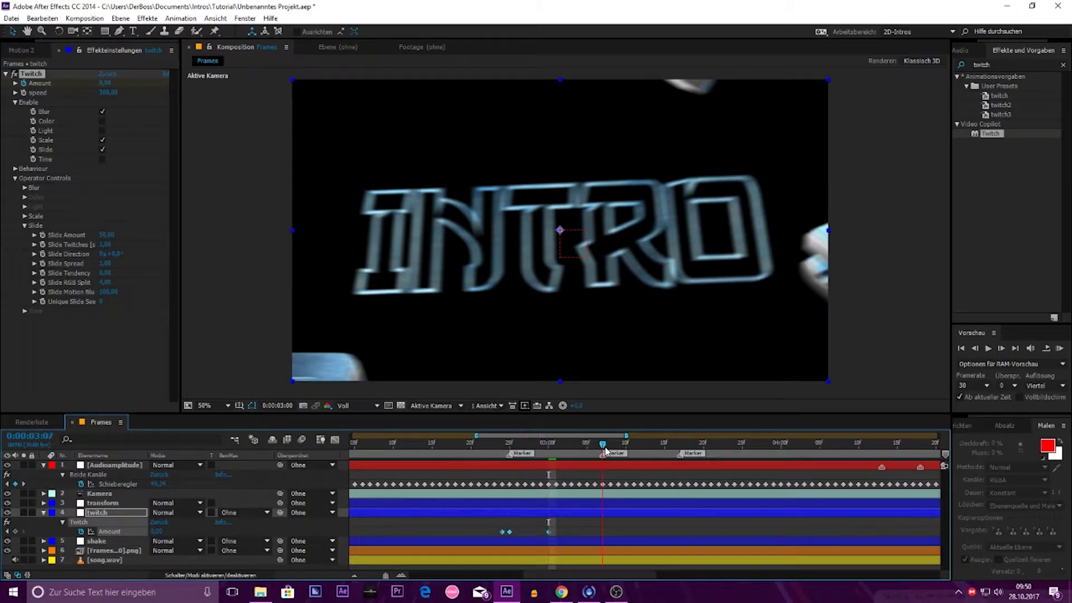
{"action": "key", "text": "ctrl+v"}
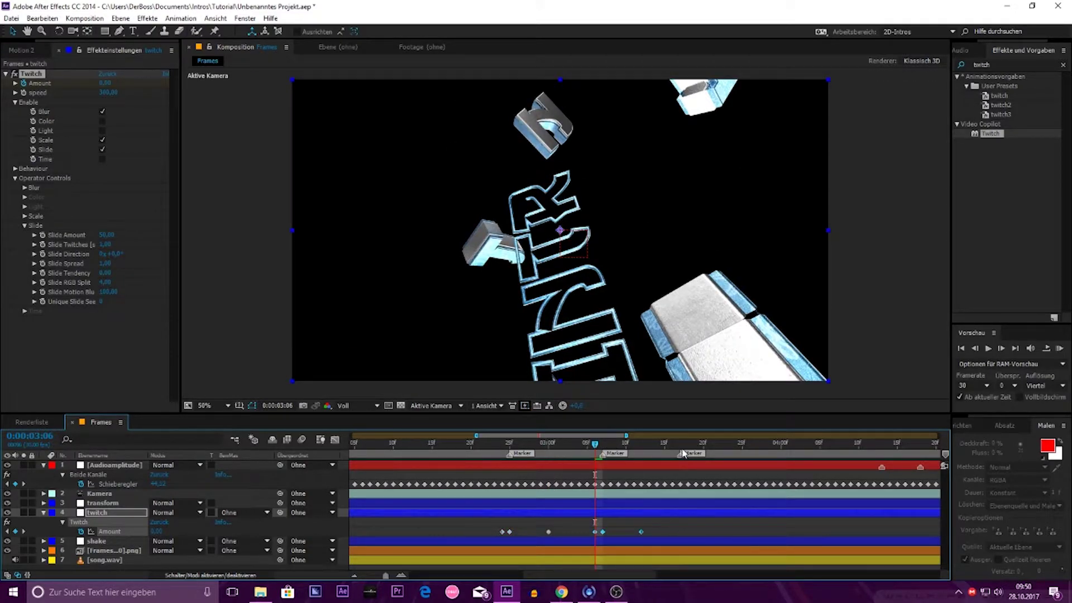
{"action": "left_click", "coordinate": [673, 443]}
{"action": "key", "text": "ctrl+v"}
{"action": "left_click", "coordinate": [881, 442]}
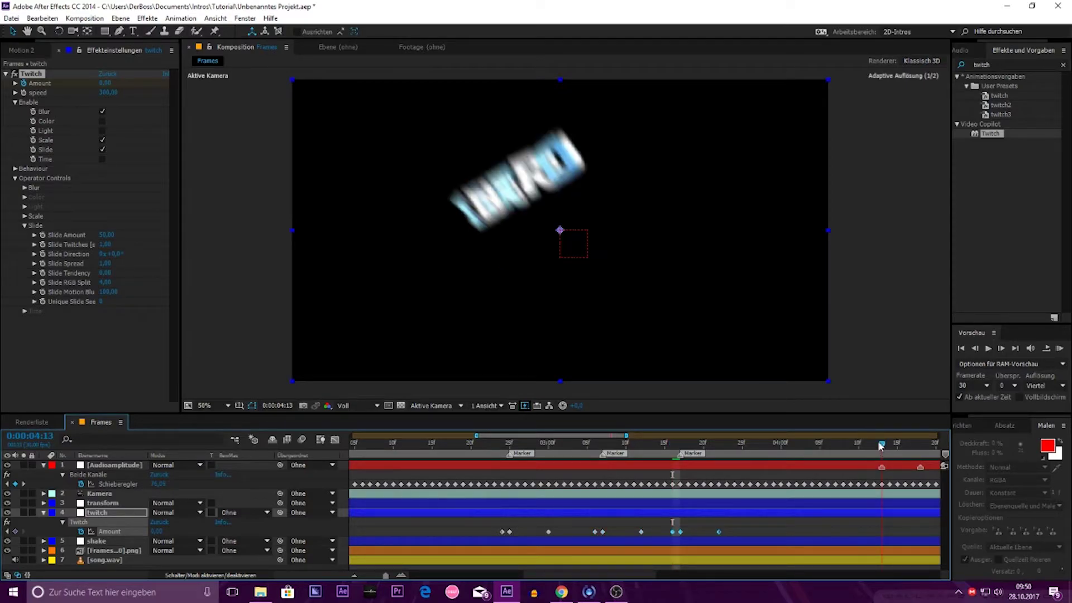
{"action": "key", "text": "ctrl+v"}
{"action": "left_click", "coordinate": [921, 445]}
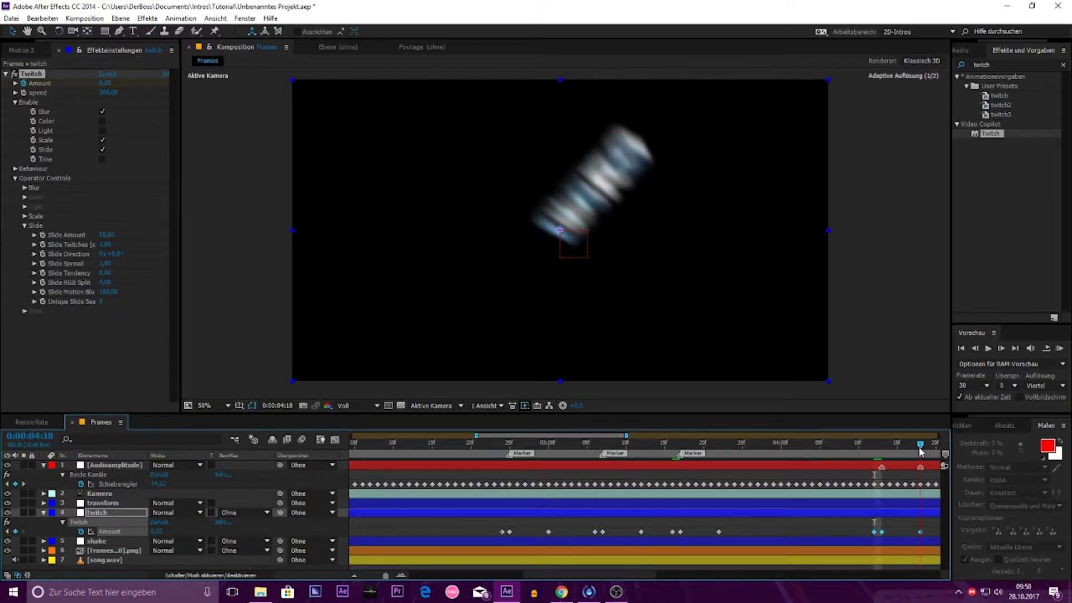
{"action": "key", "text": "Page_Up"}
{"action": "key", "text": "ctrl+v"}
Step: Paste the Amount keyframes again at the 7:25 beat, then view the whole 10-second timeline
{"action": "left_click_drag", "start_coordinate": [543, 433], "coordinate": [754, 442]}
{"action": "left_click", "coordinate": [602, 446]}
{"action": "left_click", "coordinate": [601, 442]}
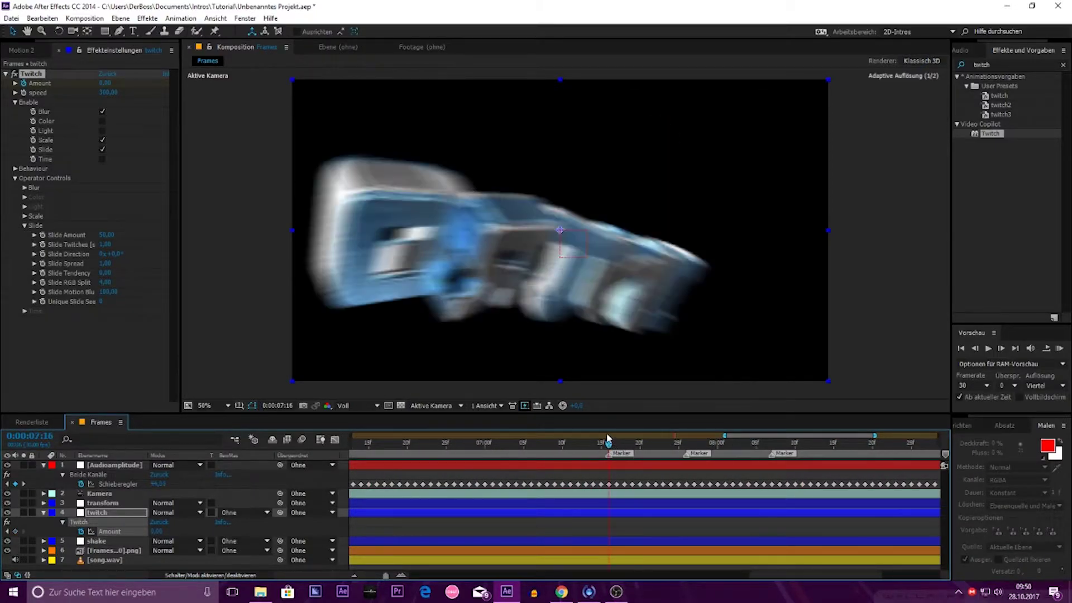
{"action": "left_click_drag", "start_coordinate": [687, 445], "coordinate": [681, 441]}
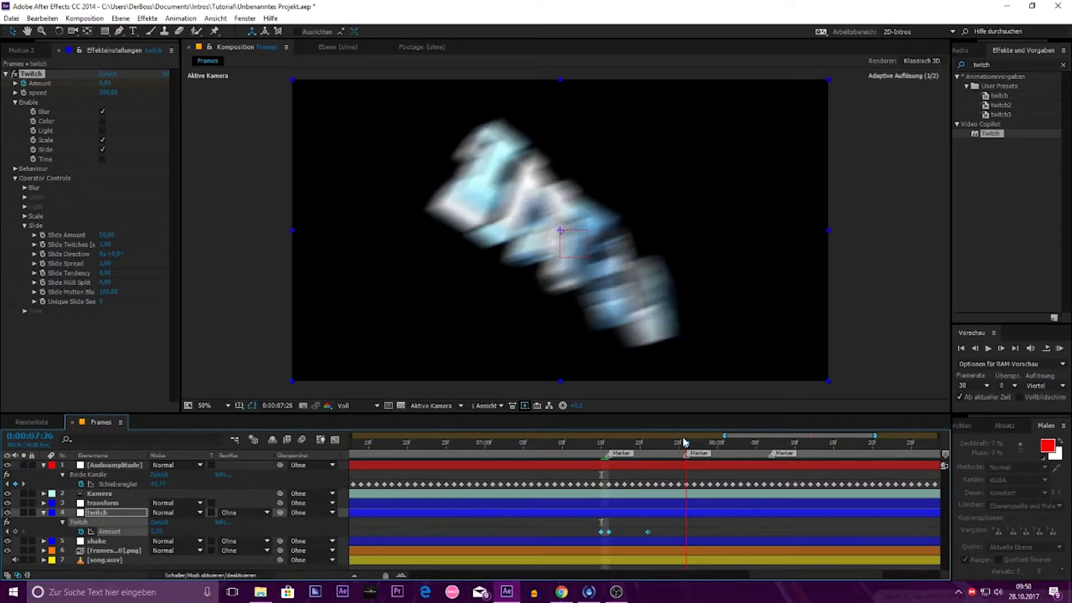
{"action": "key", "text": "ctrl+v"}
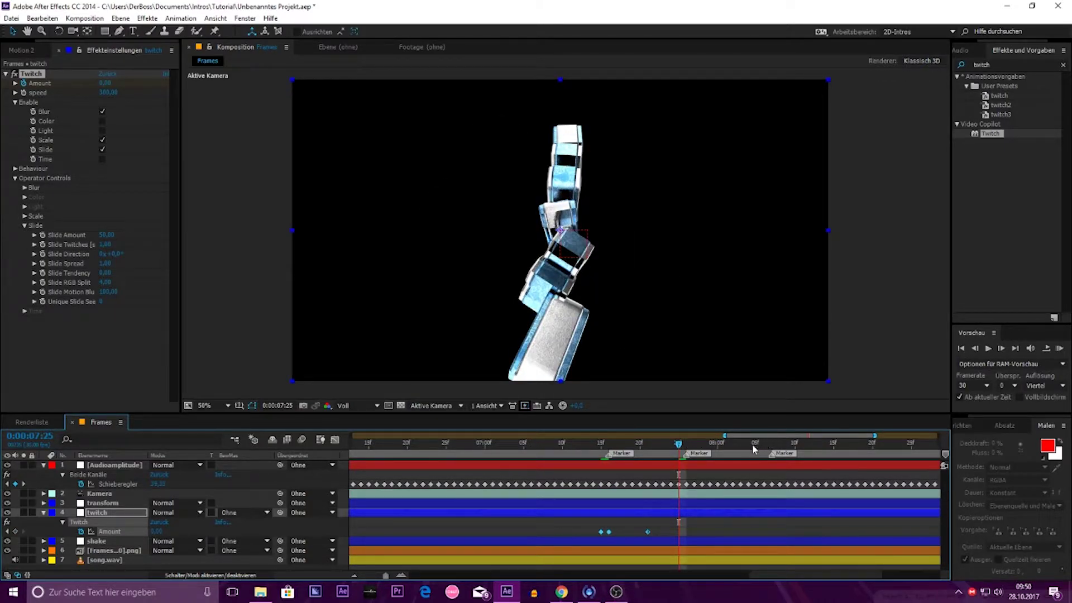
{"action": "left_click", "coordinate": [767, 443]}
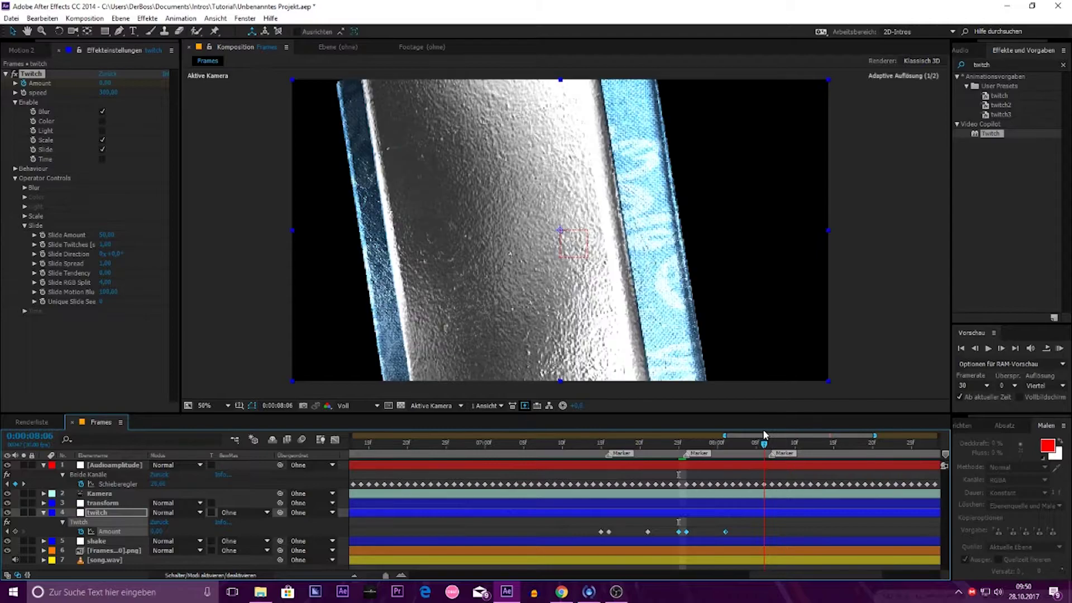
{"action": "key", "text": "semicolon"}
{"action": "left_click", "coordinate": [430, 444]}
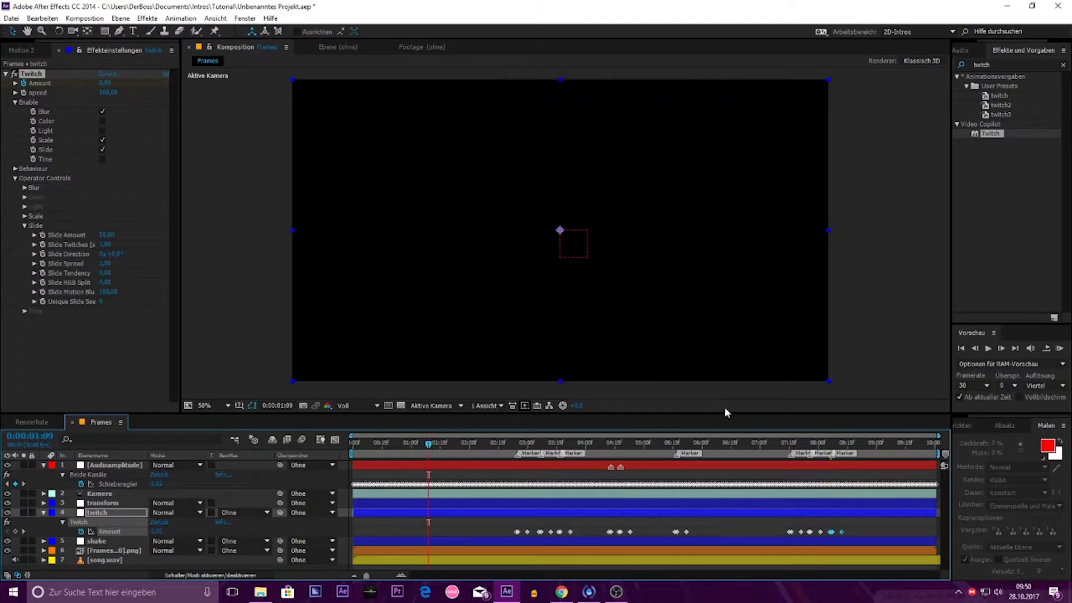
{"action": "left_click", "coordinate": [1059, 348]}
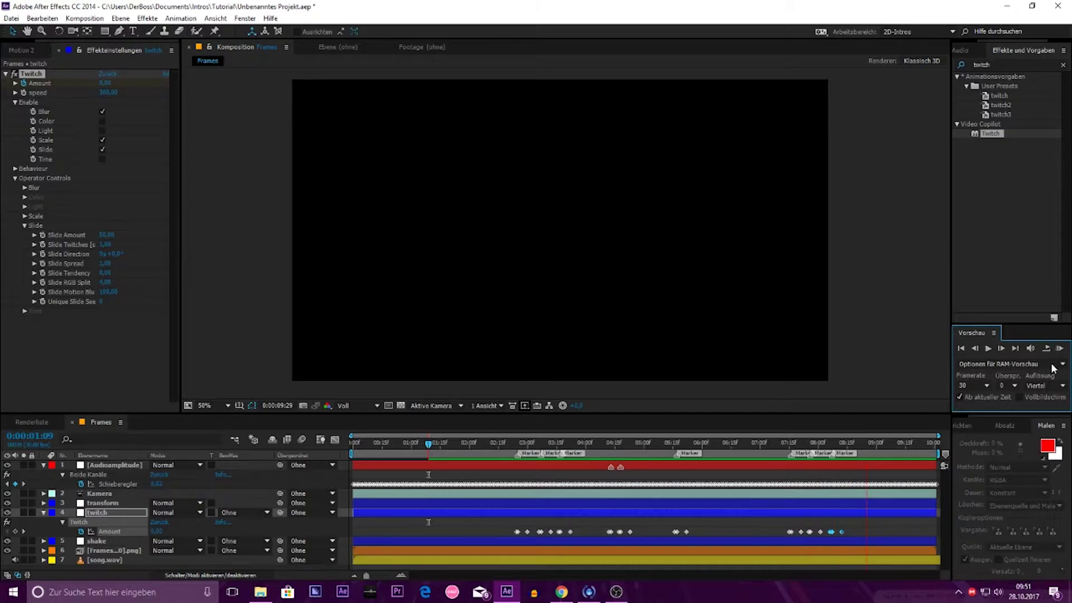
{"action": "left_click", "coordinate": [1061, 349]}
{"action": "left_click", "coordinate": [1060, 349]}
{"action": "left_click", "coordinate": [620, 448]}
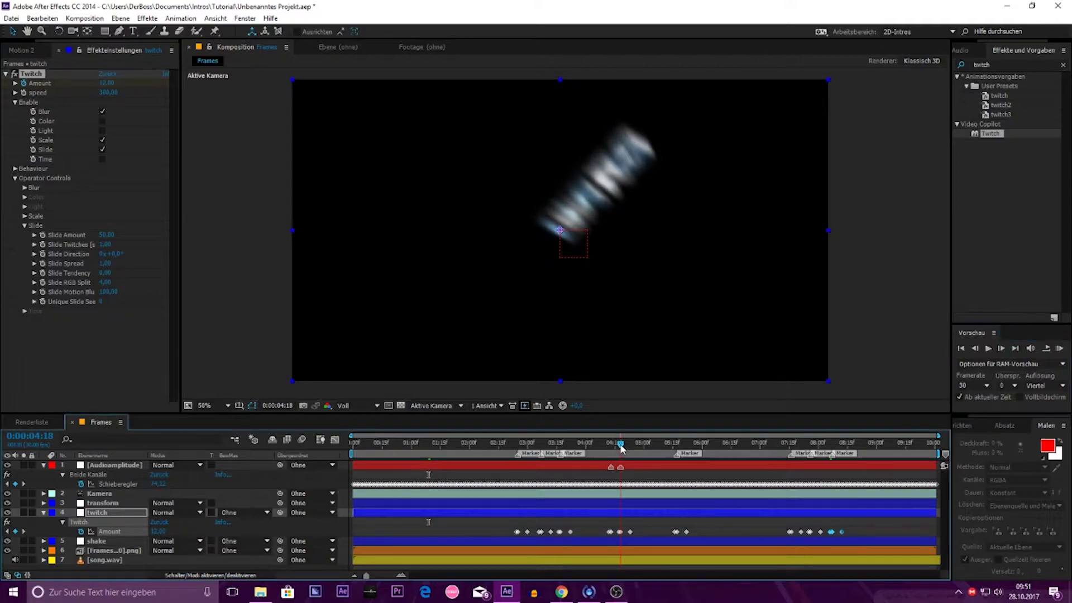
Step: Add a new adjustment layer above twitch and name it turbu
{"action": "left_click", "coordinate": [43, 513]}
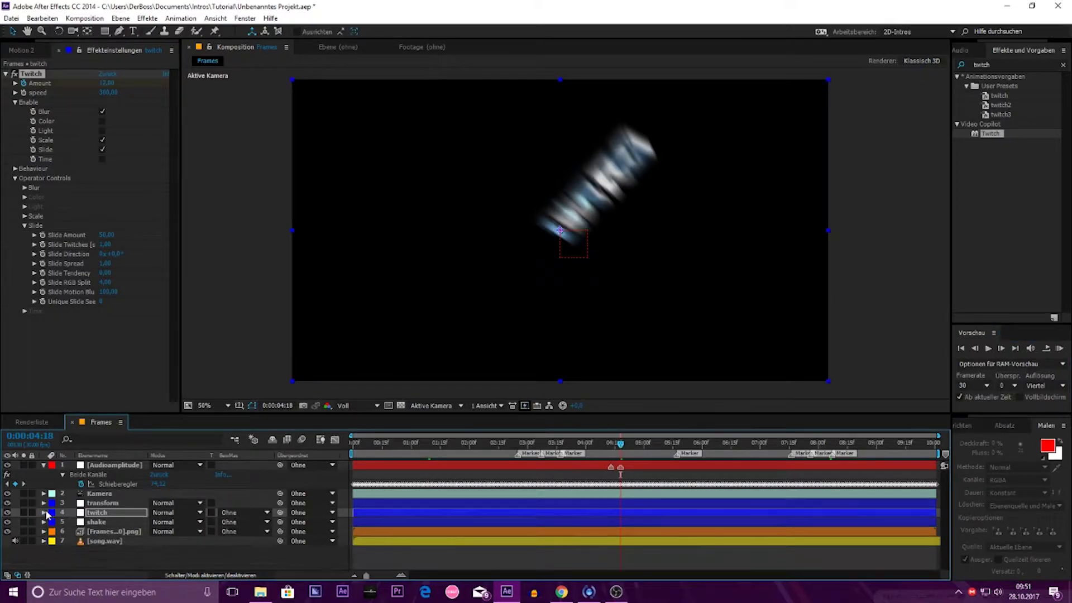
{"action": "left_click", "coordinate": [106, 522]}
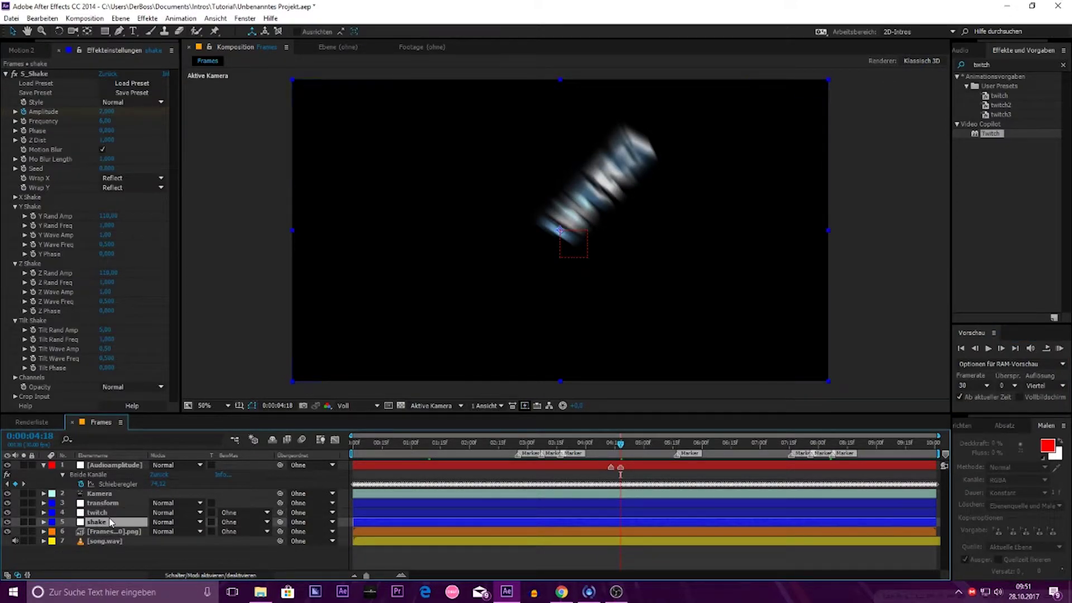
{"action": "left_click", "coordinate": [113, 514]}
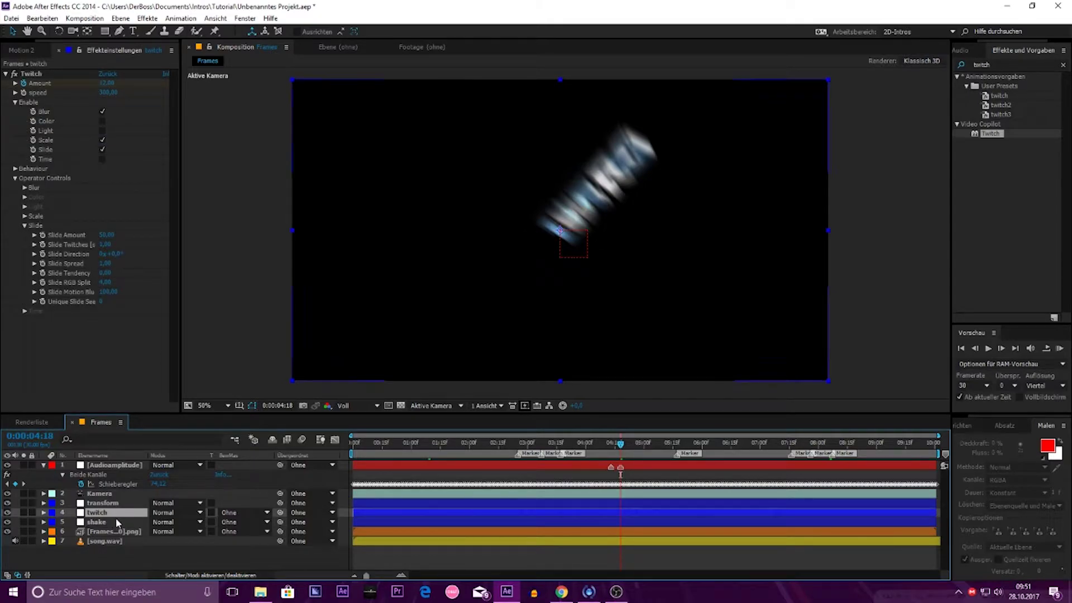
{"action": "left_click", "coordinate": [116, 522]}
{"action": "left_click", "coordinate": [111, 513]}
{"action": "key", "text": "ctrl+alt+y"}
{"action": "key", "text": "Return"}
{"action": "type", "text": "turbu"}
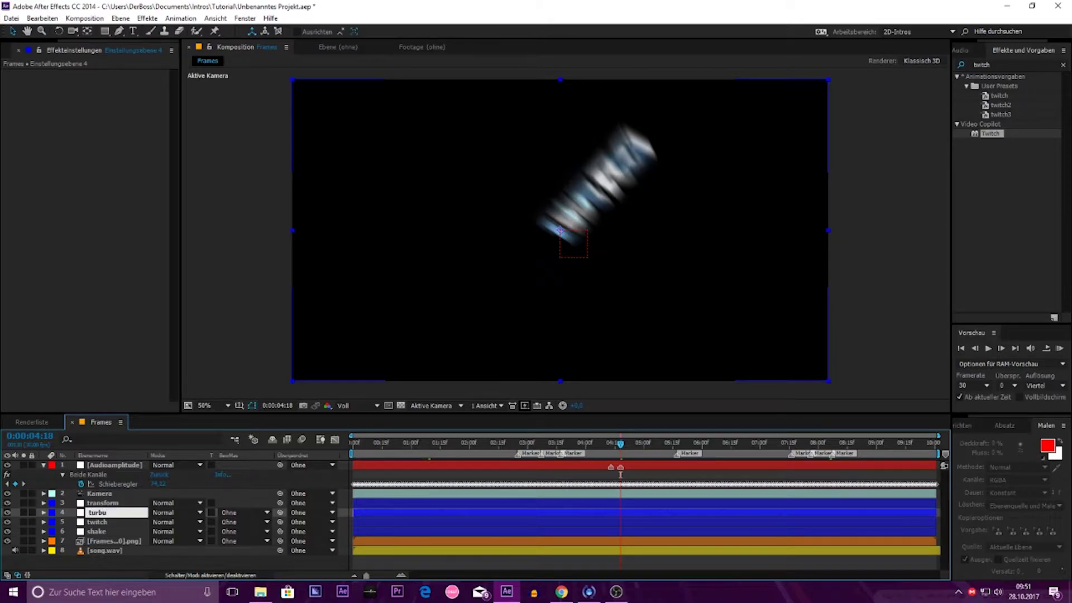
{"action": "key", "text": "Return"}
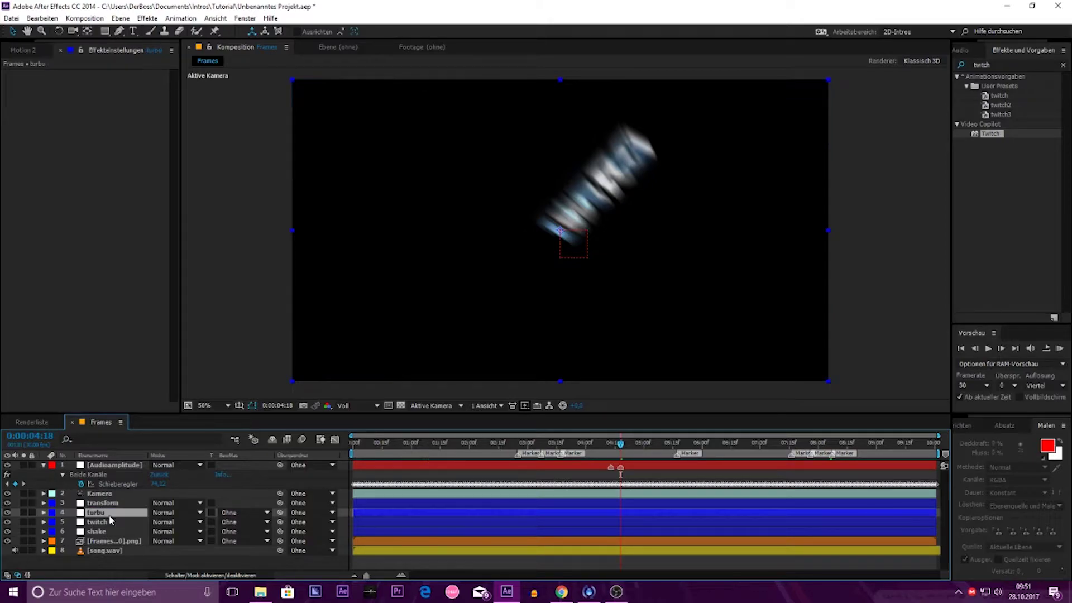
Step: Apply Turbulentes Versetzen to the turbu layer by searching the effects for 'turbu'
{"action": "left_click", "coordinate": [999, 64]}
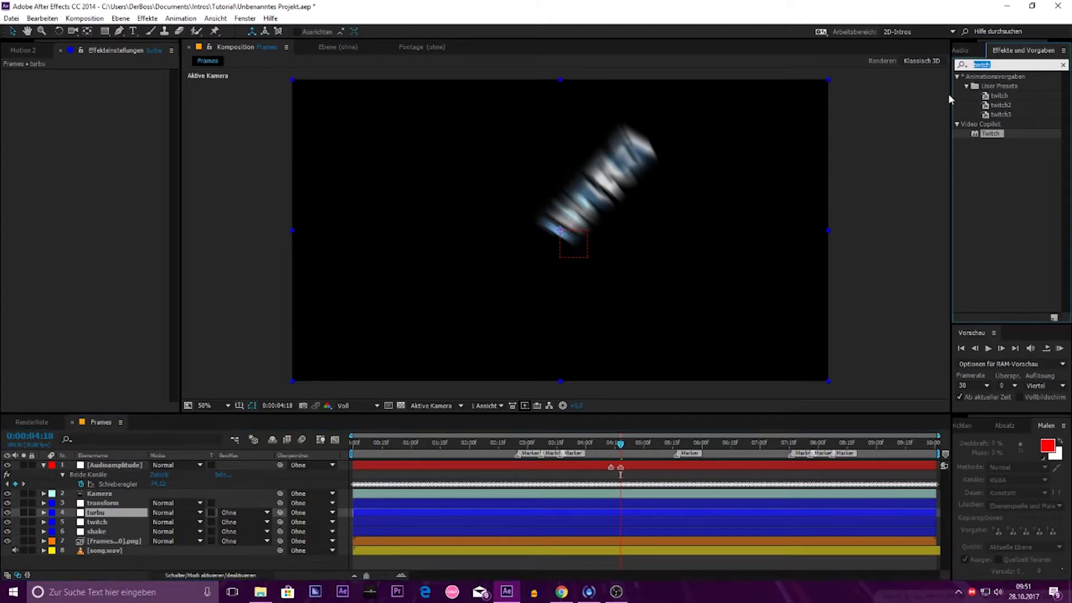
{"action": "type", "text": "tu"}
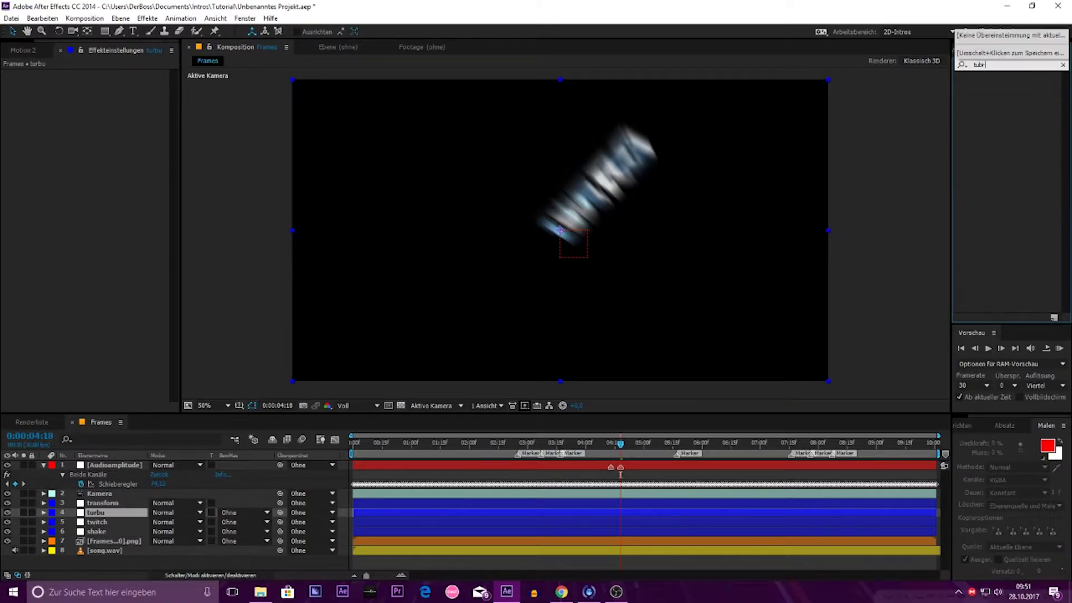
{"action": "type", "text": "rbu"}
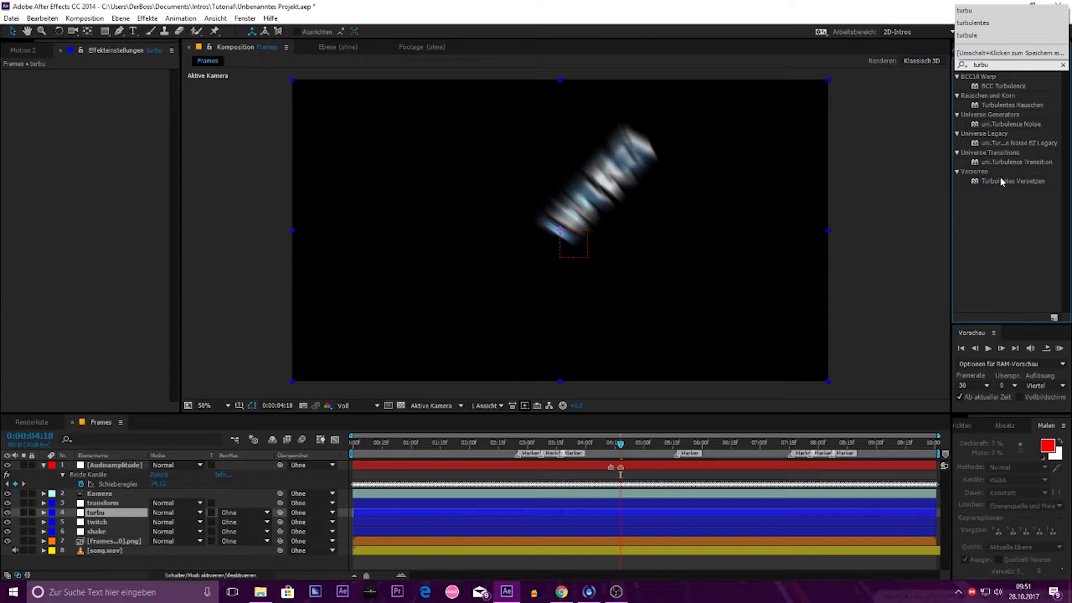
{"action": "mouse_move", "coordinate": [1002, 181]}
{"action": "left_mouse_down"}
{"action": "mouse_move", "coordinate": [261, 427]}
{"action": "mouse_move", "coordinate": [112, 513]}
{"action": "left_mouse_up"}
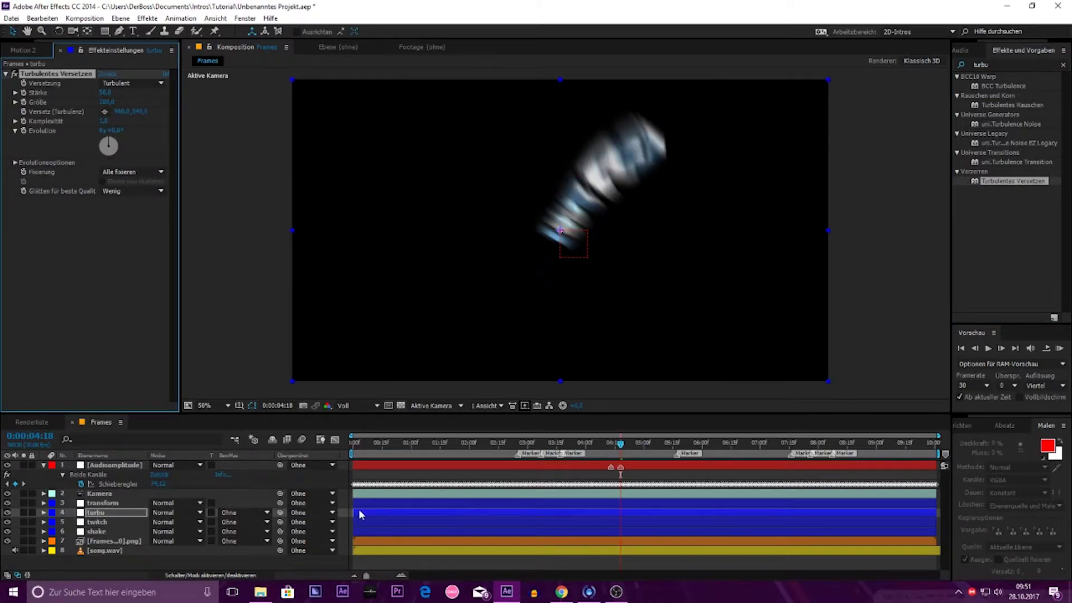
Step: Trim the turbu layer to a short span starting at 4:18
{"action": "left_click", "coordinate": [353, 512]}
{"action": "left_click_drag", "start_coordinate": [359, 516], "coordinate": [622, 523]}
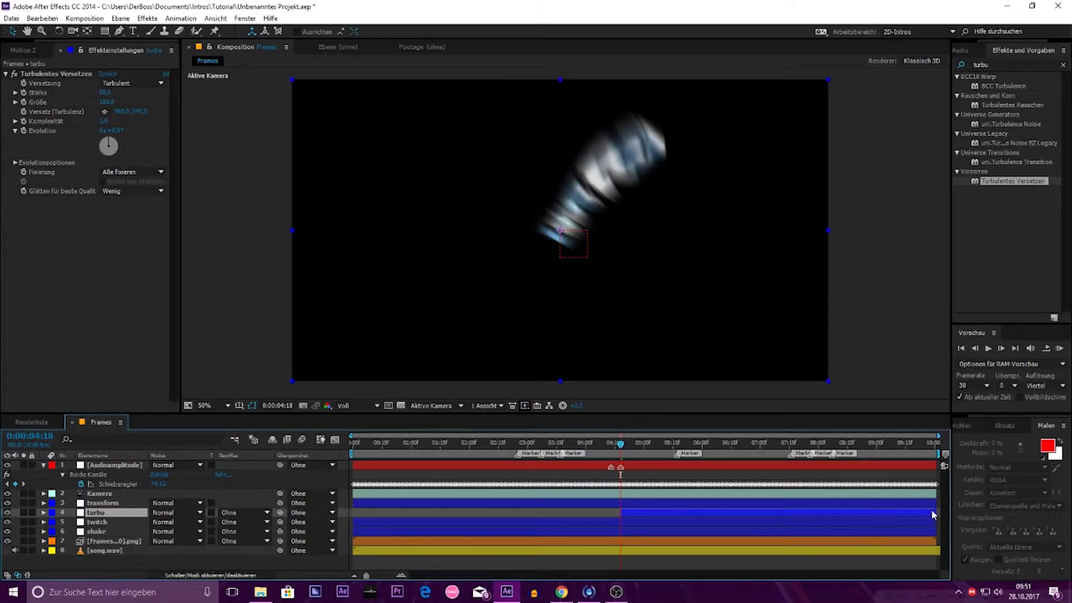
{"action": "left_click_drag", "start_coordinate": [934, 512], "coordinate": [662, 513]}
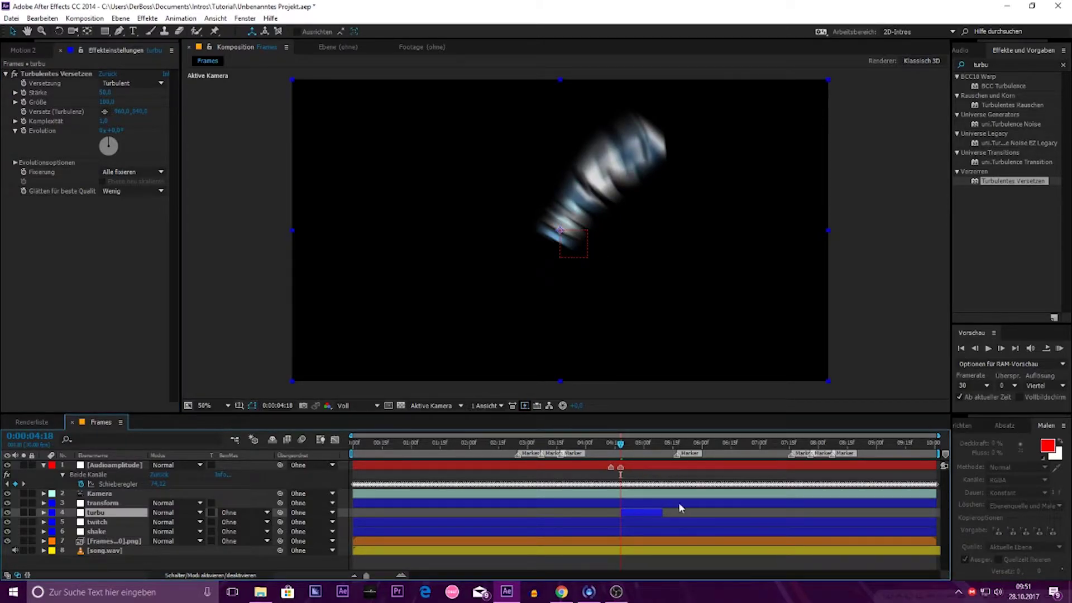
Step: Set Turbulentes Versetzen Stärke to 100 and Größe to 50
{"action": "left_click", "coordinate": [105, 93]}
{"action": "type", "text": "0"}
{"action": "key", "text": "Return"}
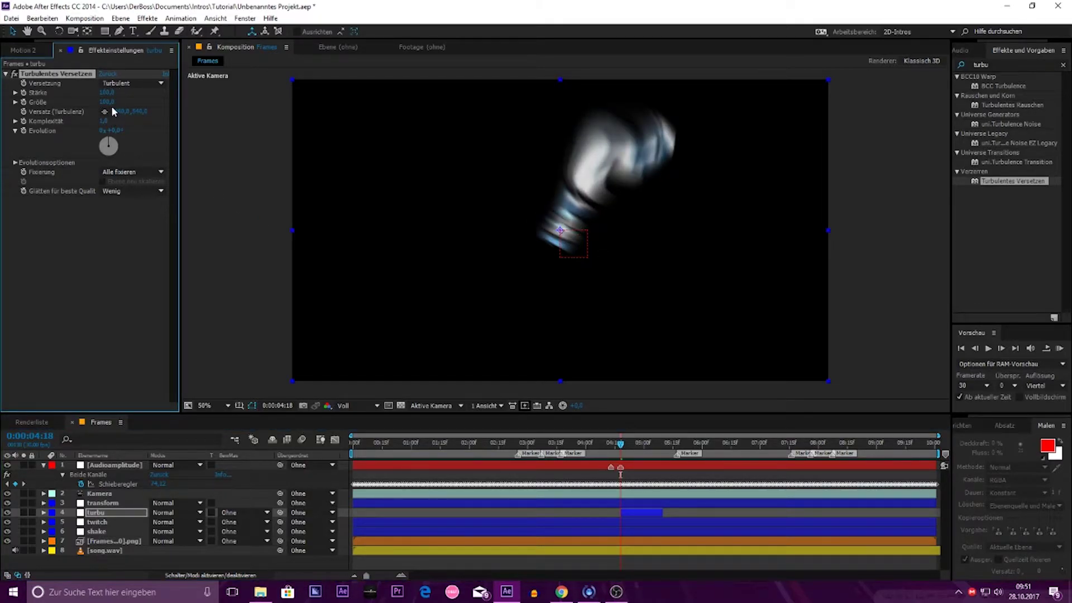
{"action": "left_click", "coordinate": [109, 103]}
{"action": "type", "text": "50"}
{"action": "key", "text": "Return"}
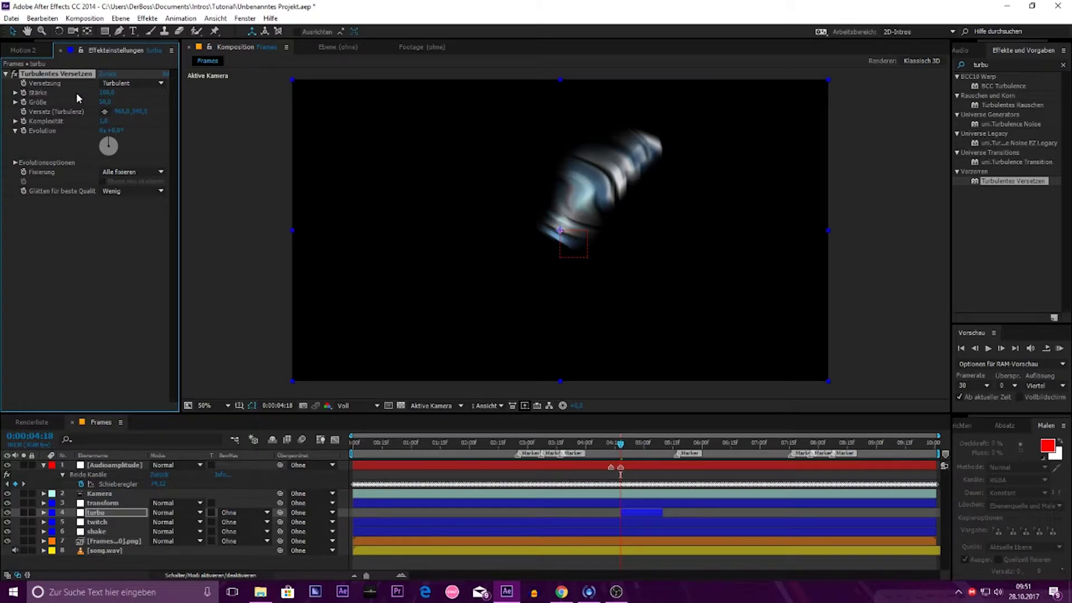
Step: Switch the displacement type to Drehen and enable keyframes for Größe and Evolution
{"action": "left_click", "coordinate": [145, 83]}
{"action": "left_click", "coordinate": [144, 120]}
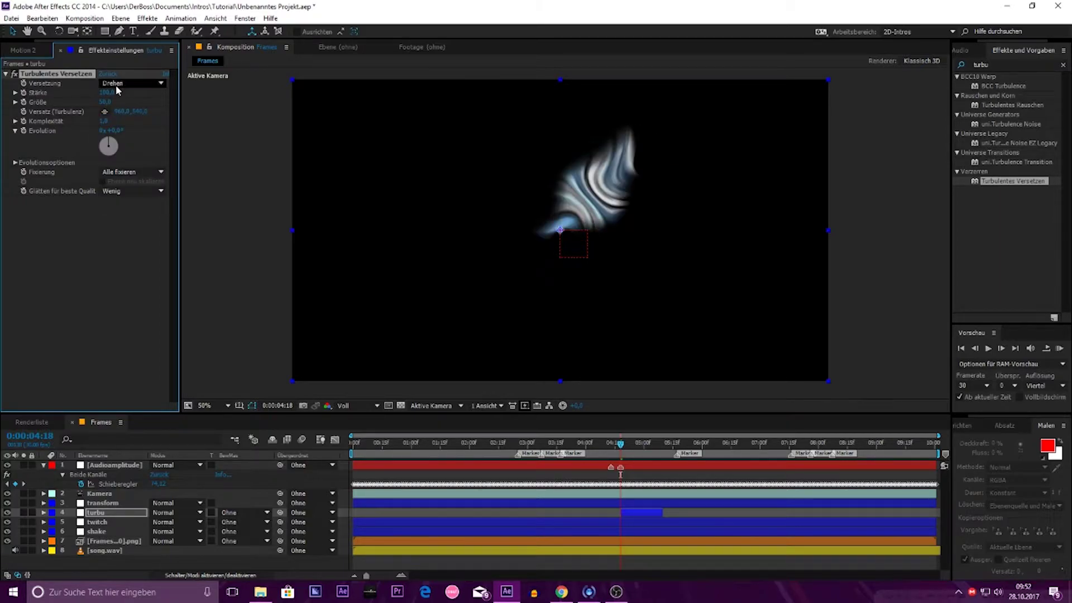
{"action": "left_click", "coordinate": [23, 102]}
{"action": "left_click", "coordinate": [24, 131]}
Step: Around 5:10, change Größe, move the Versatz point above the composition, and set Evolution to 1x
{"action": "left_click_drag", "start_coordinate": [660, 457], "coordinate": [661, 461]}
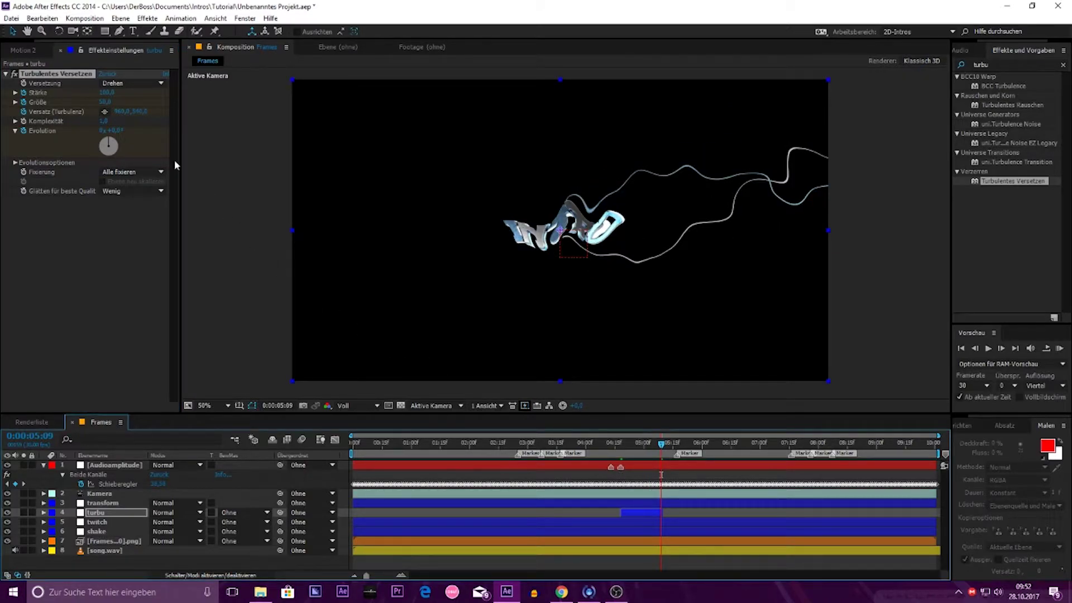
{"action": "mouse_move", "coordinate": [109, 102]}
{"action": "left_mouse_down"}
{"action": "mouse_move", "coordinate": [360, 131]}
{"action": "mouse_move", "coordinate": [270, 132]}
{"action": "left_mouse_up"}
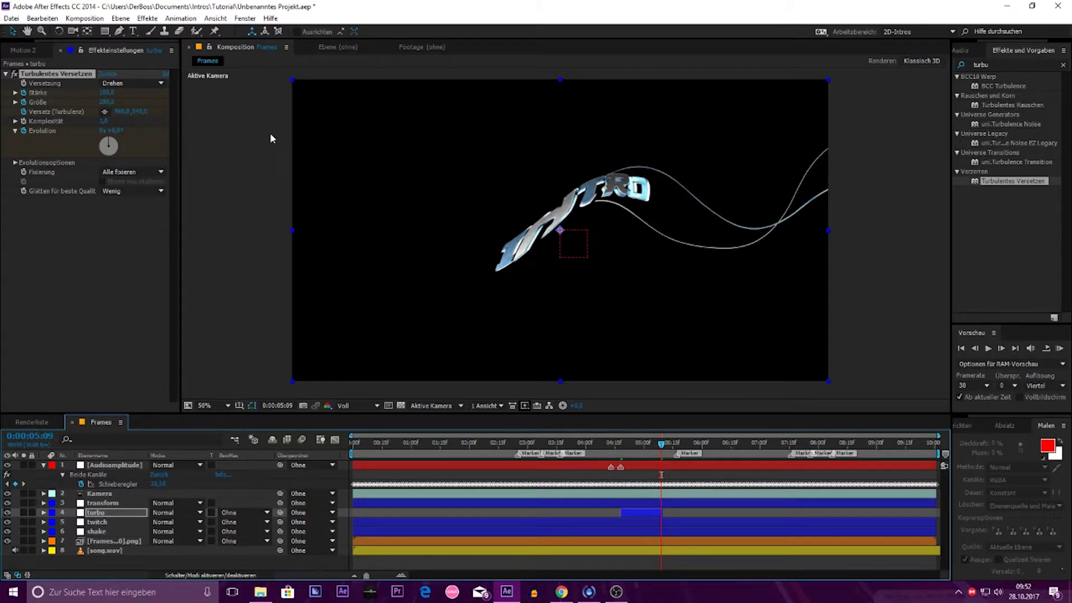
{"action": "left_click_drag", "start_coordinate": [118, 111], "coordinate": [519, 199]}
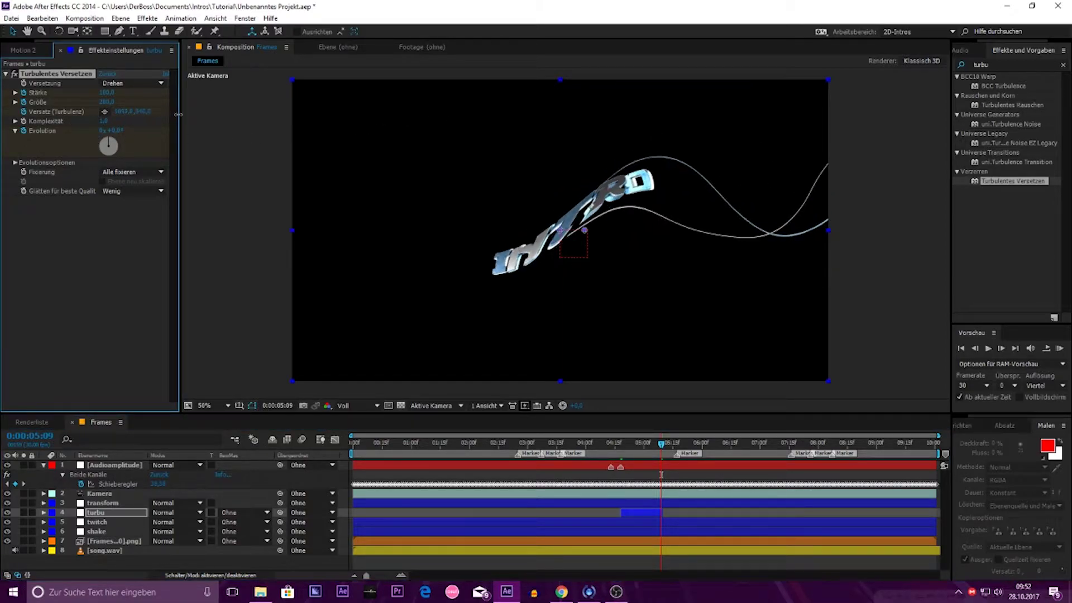
{"action": "key", "text": "comma"}
{"action": "key", "text": "comma"}
{"action": "key", "text": "comma"}
{"action": "key", "text": "period"}
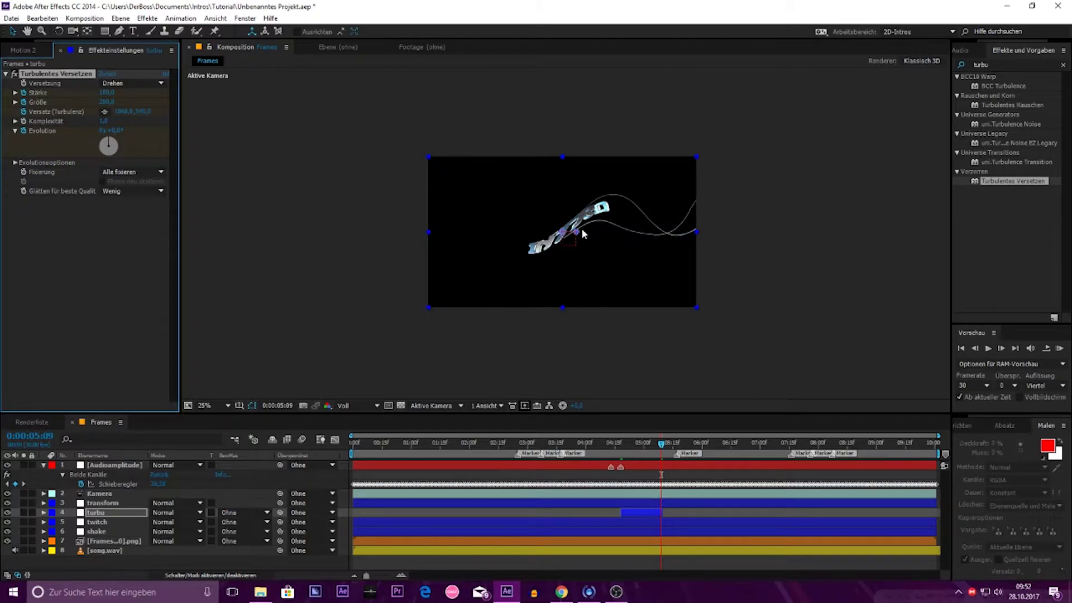
{"action": "left_click_drag", "start_coordinate": [124, 116], "coordinate": [128, 113]}
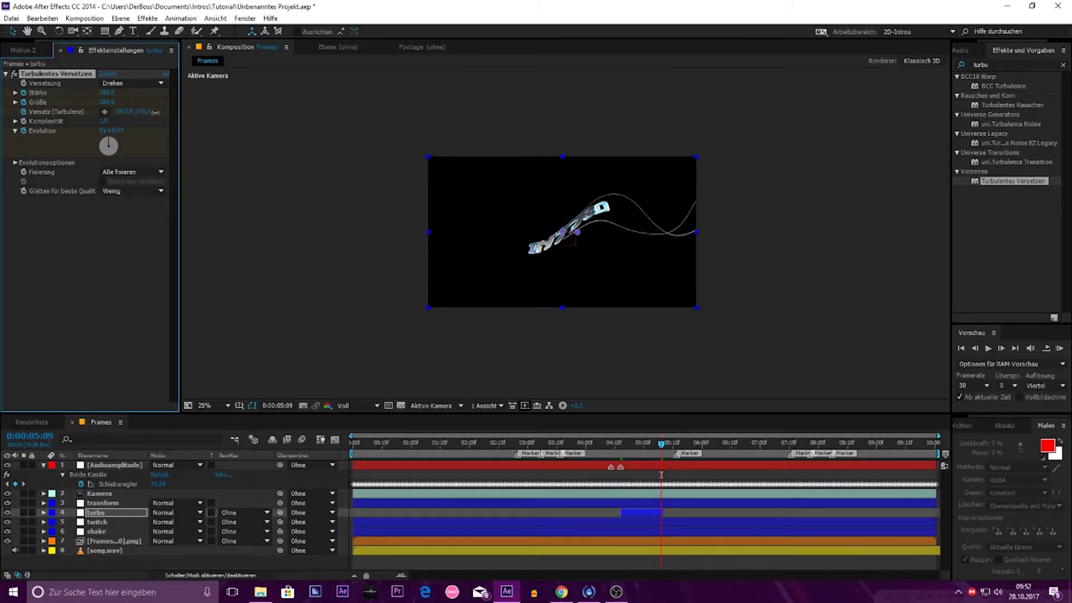
{"action": "left_click_drag", "start_coordinate": [580, 239], "coordinate": [706, 324]}
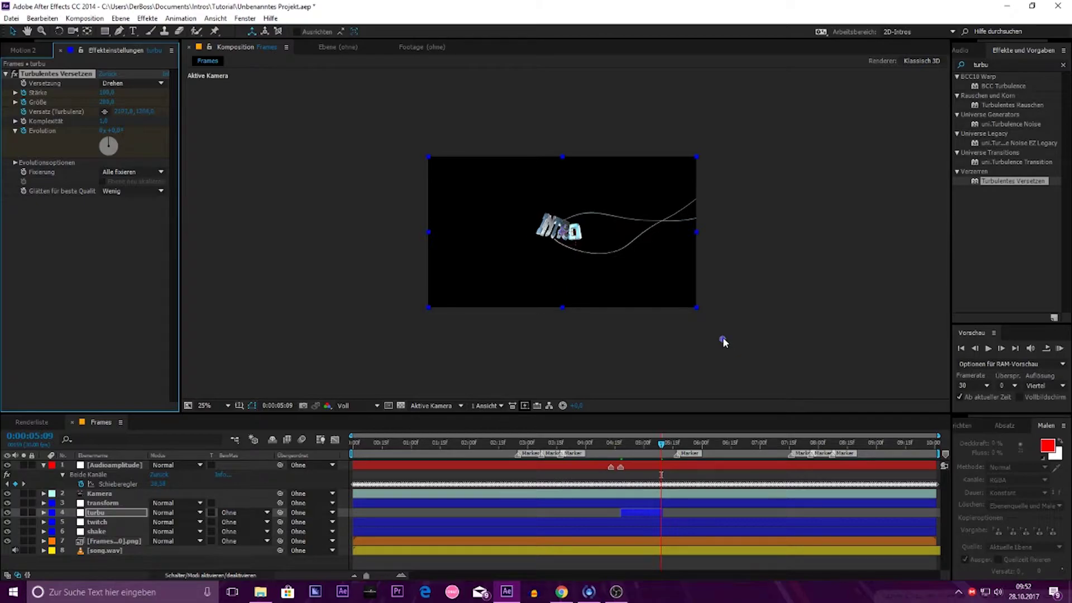
{"action": "left_click_drag", "start_coordinate": [706, 320], "coordinate": [662, 312]}
{"action": "left_click_drag", "start_coordinate": [445, 171], "coordinate": [382, 137]}
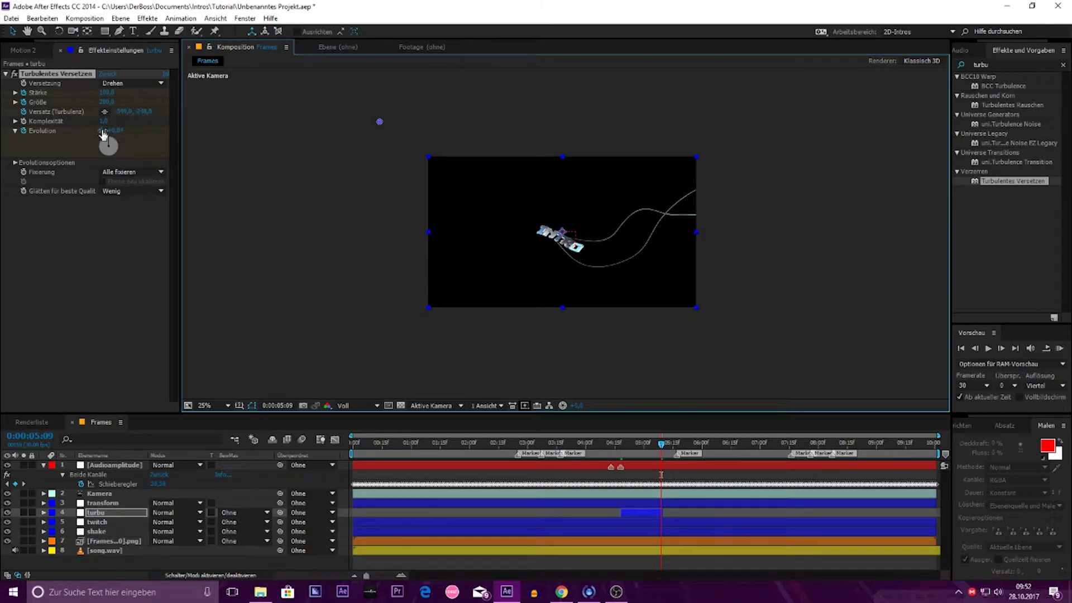
{"action": "left_click_drag", "start_coordinate": [109, 142], "coordinate": [106, 140]}
{"action": "left_click", "coordinate": [85, 241]}
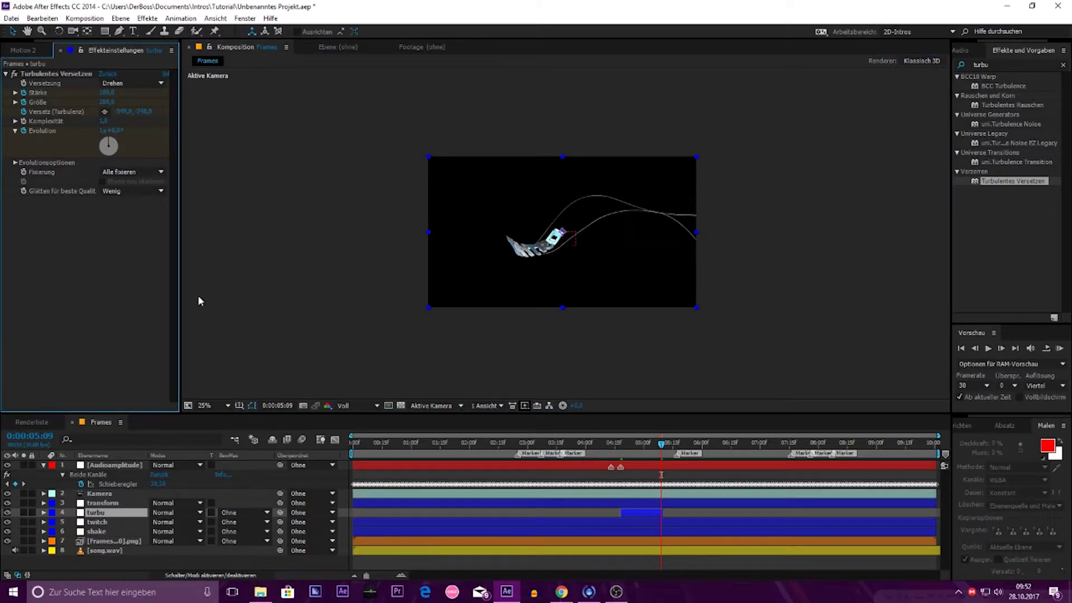
Step: Preview from 4:16, then keyframe Stärke to 0 at 5:09 and preview again
{"action": "left_click", "coordinate": [617, 452]}
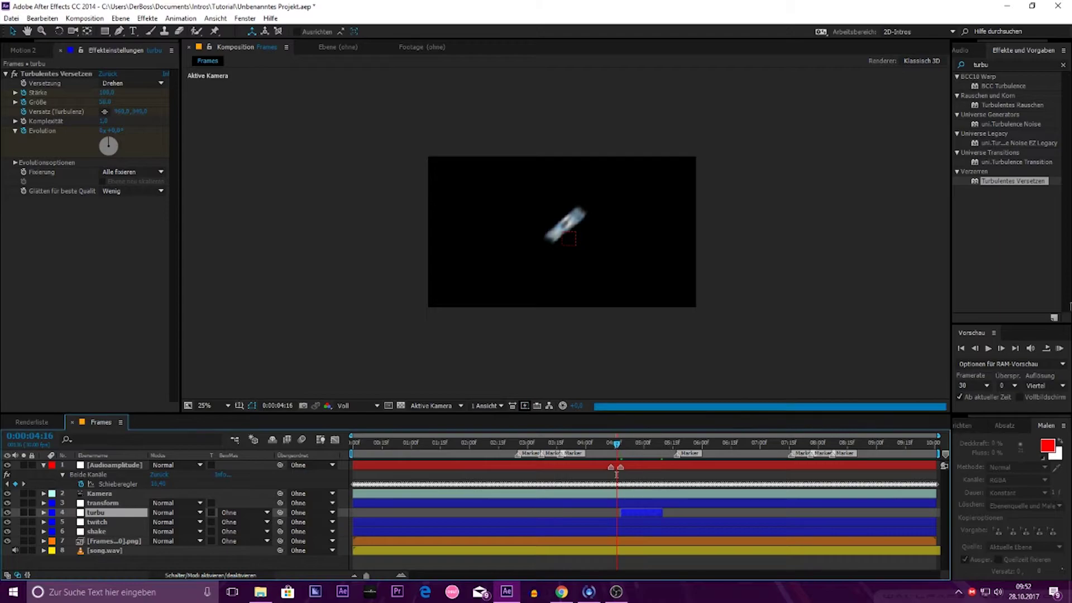
{"action": "left_click", "coordinate": [1059, 349]}
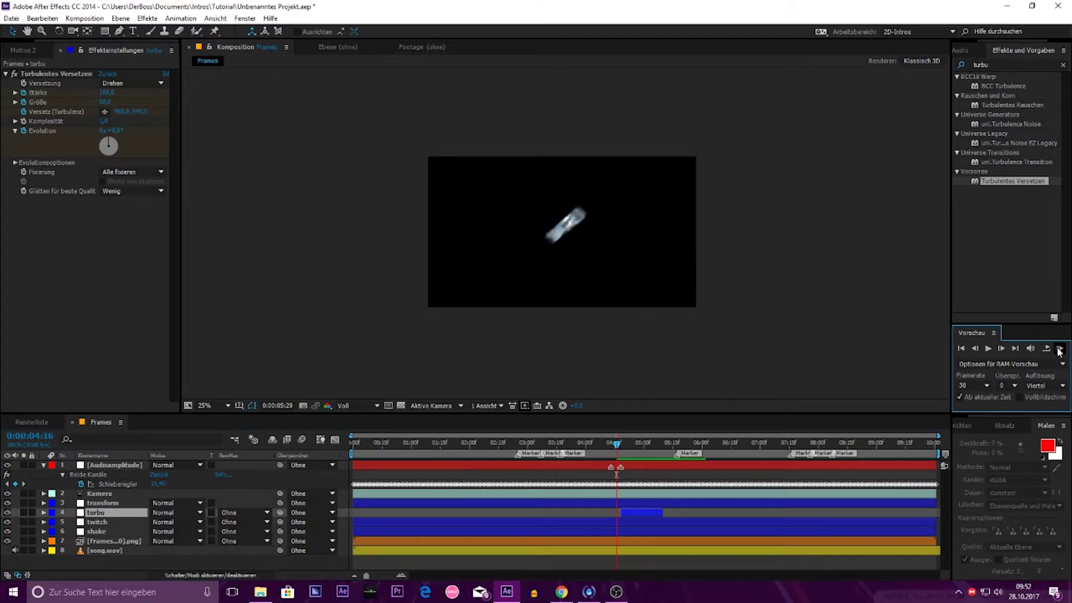
{"action": "left_click", "coordinate": [652, 447]}
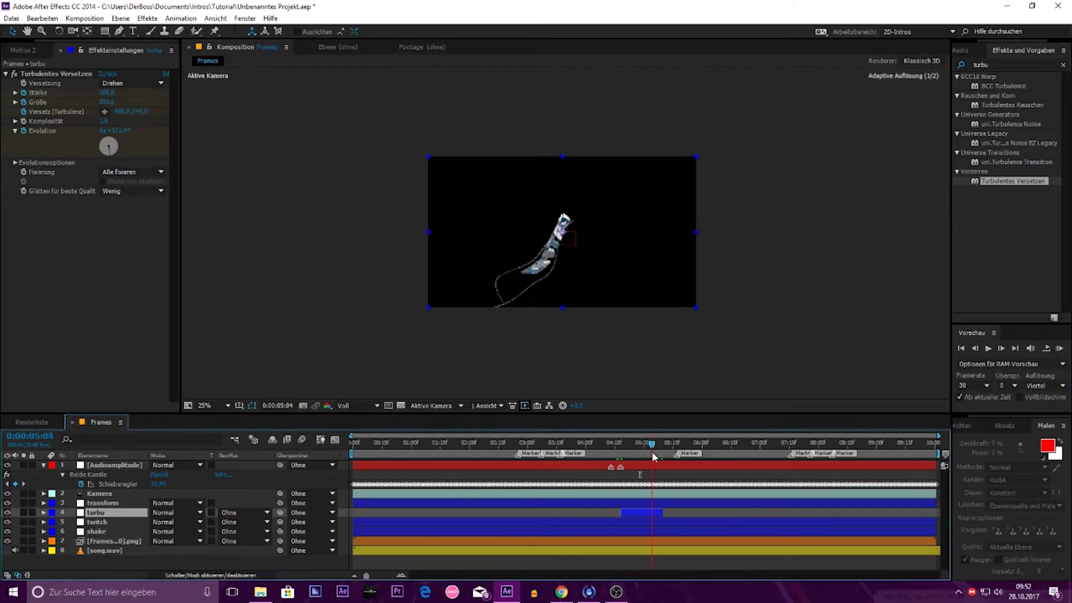
{"action": "key", "text": "u"}
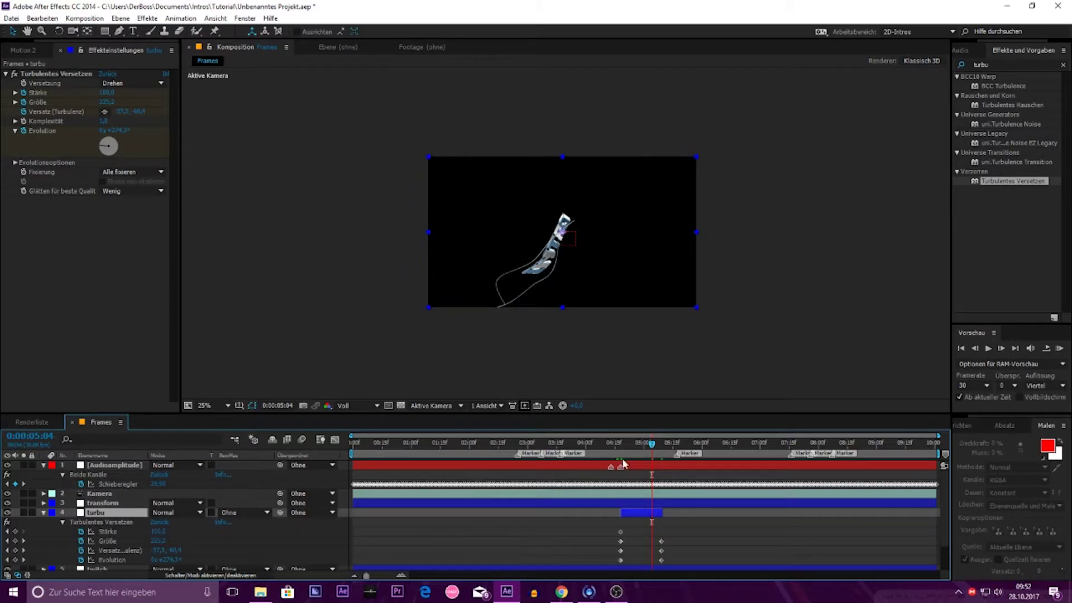
{"action": "left_click_drag", "start_coordinate": [655, 451], "coordinate": [661, 467]}
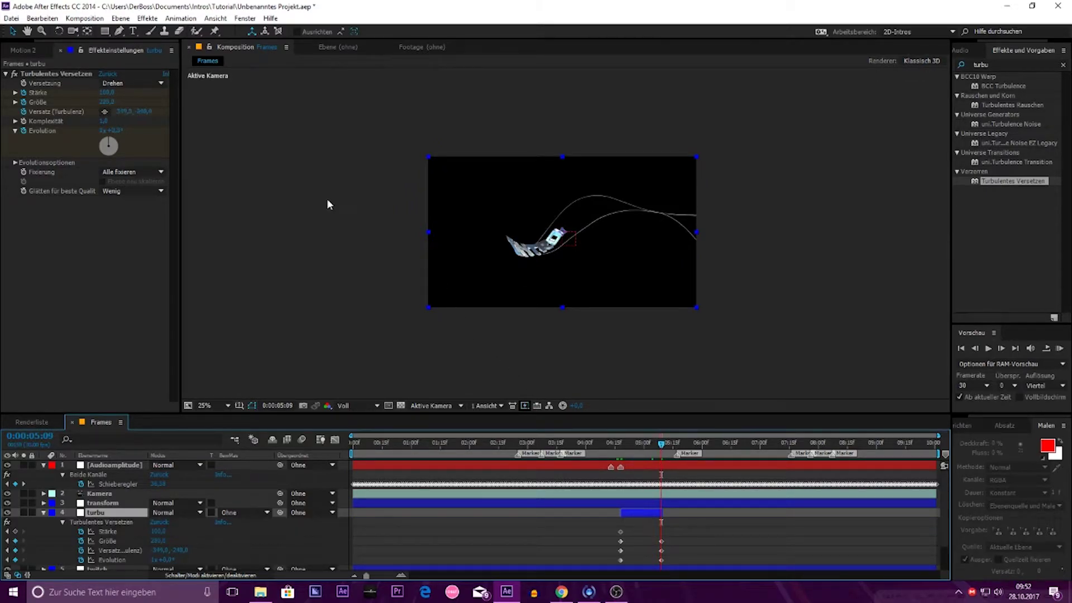
{"action": "left_click", "coordinate": [107, 93]}
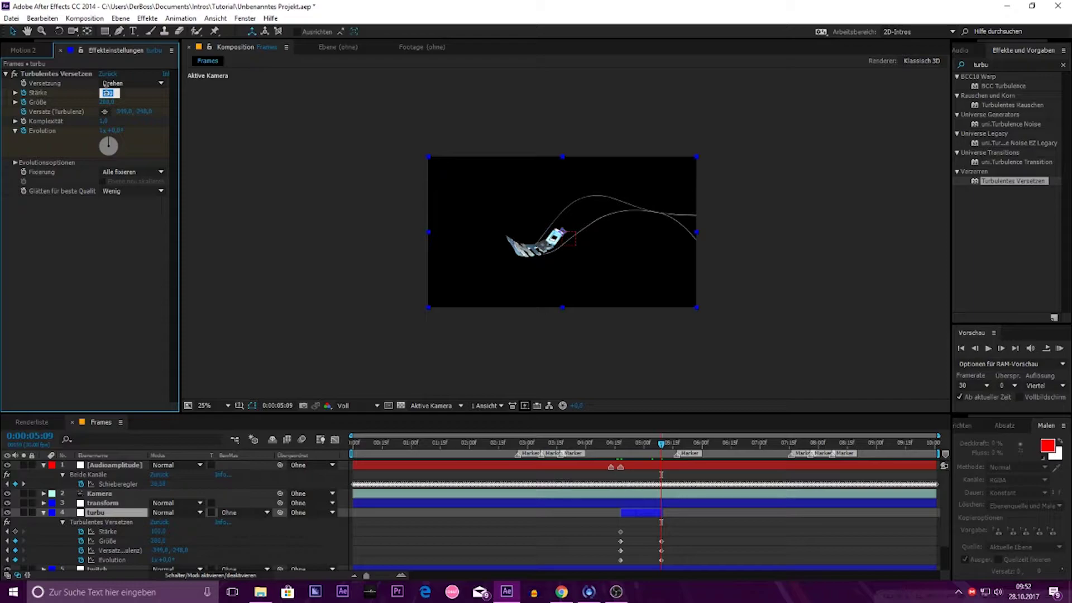
{"action": "type", "text": "0"}
{"action": "key", "text": "Return"}
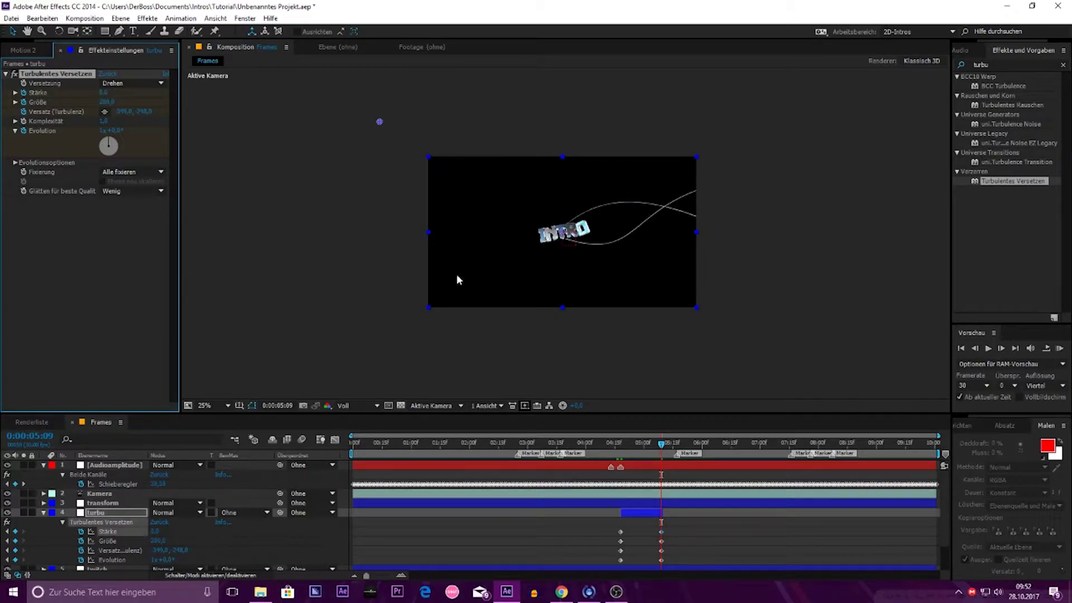
{"action": "left_click", "coordinate": [613, 446]}
{"action": "left_click", "coordinate": [1059, 348]}
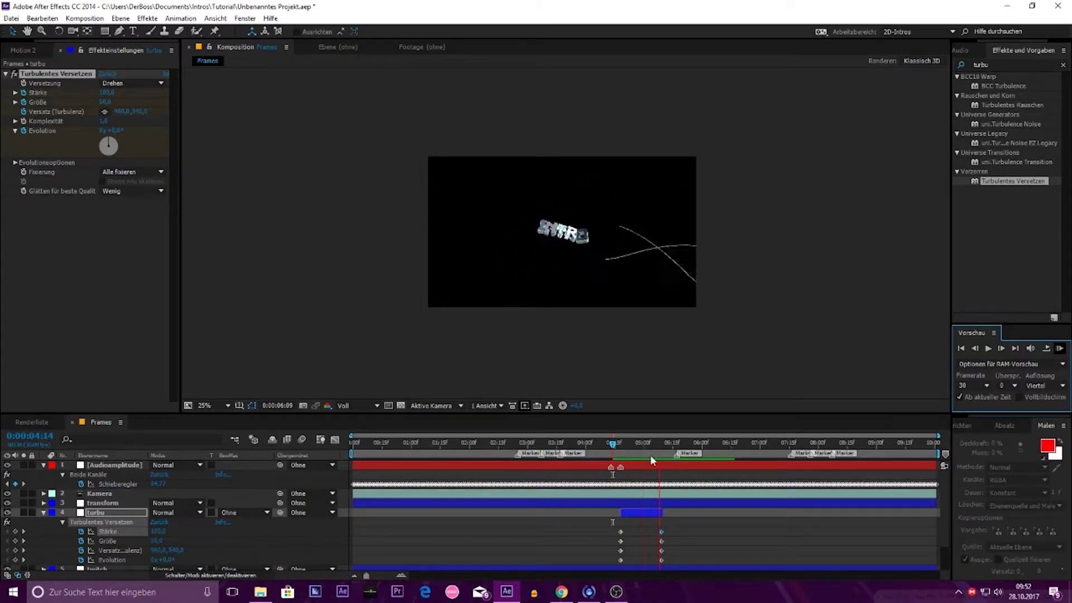
{"action": "left_click_drag", "start_coordinate": [650, 454], "coordinate": [623, 461]}
{"action": "left_click", "coordinate": [621, 457]}
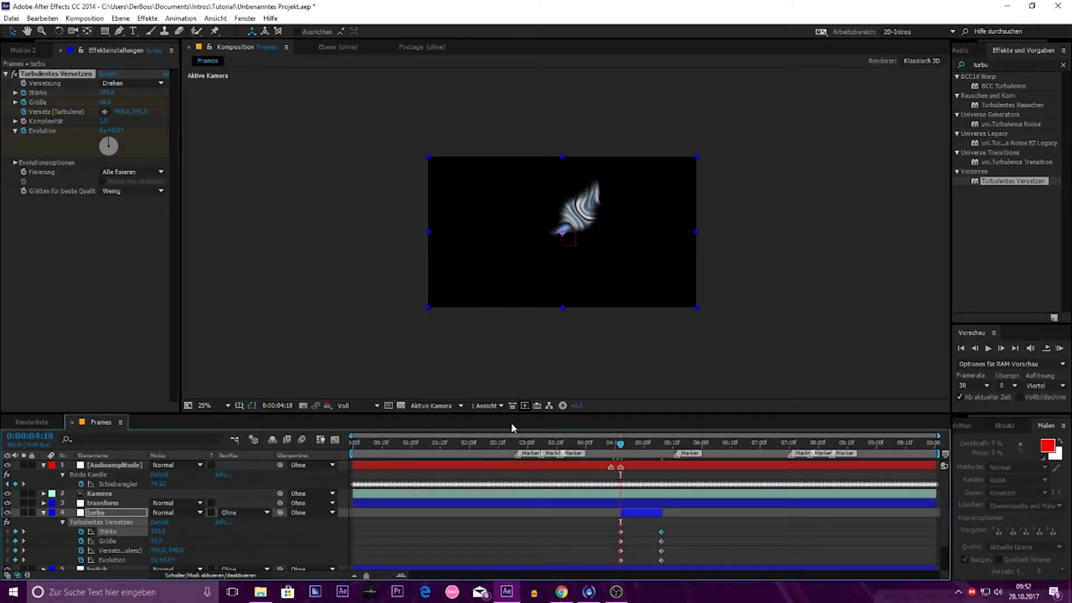
Step: Switch the displacement type back to Turbulent and preview the burst
{"action": "left_click", "coordinate": [132, 82]}
{"action": "left_click", "coordinate": [120, 94]}
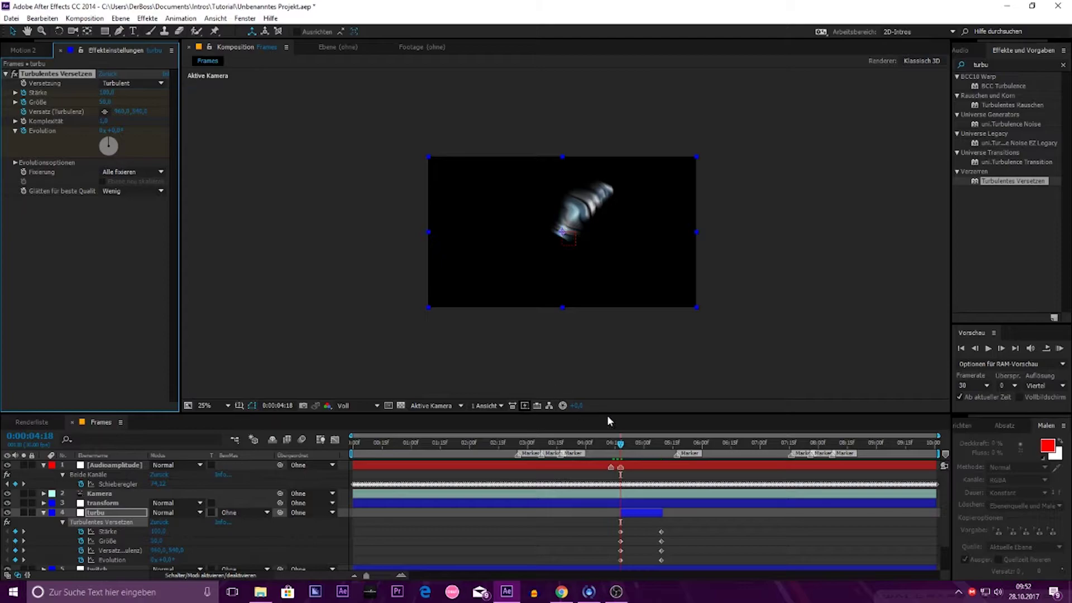
{"action": "left_click", "coordinate": [1059, 349]}
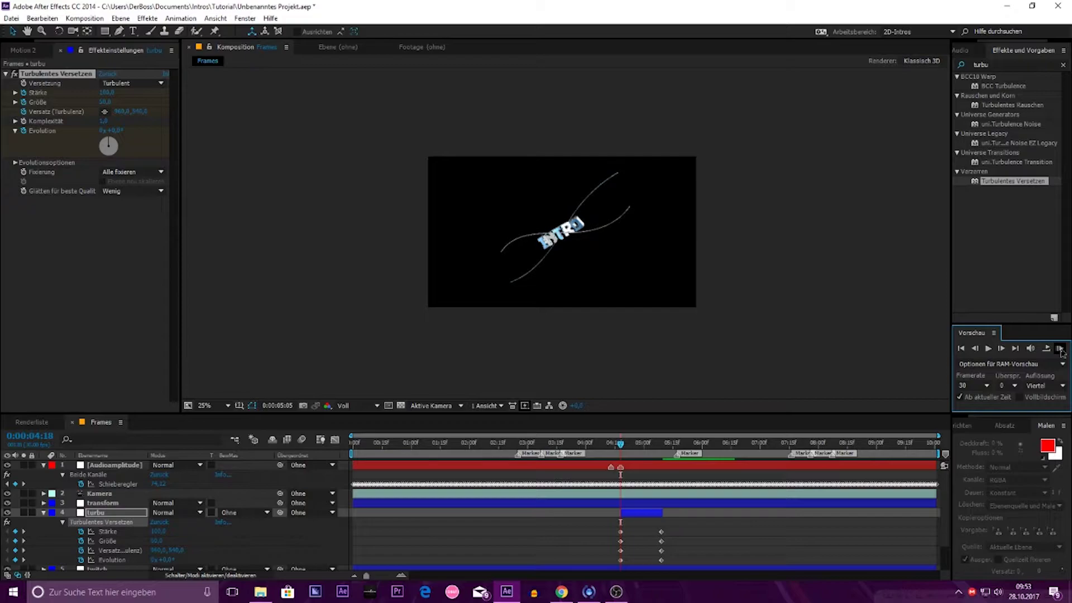
{"action": "left_click", "coordinate": [664, 450]}
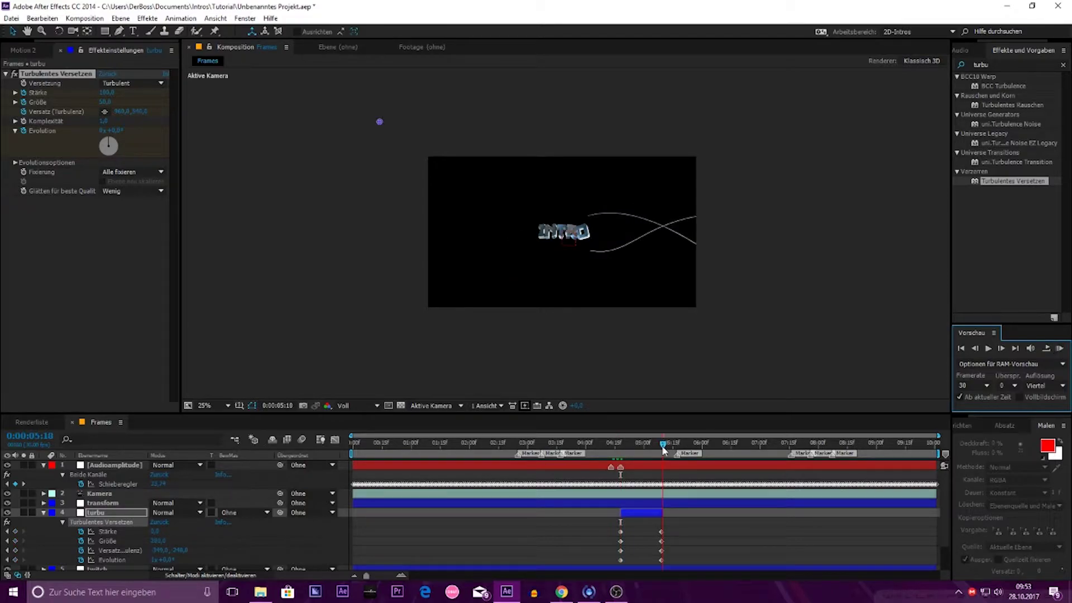
{"action": "left_click_drag", "start_coordinate": [664, 450], "coordinate": [661, 445]}
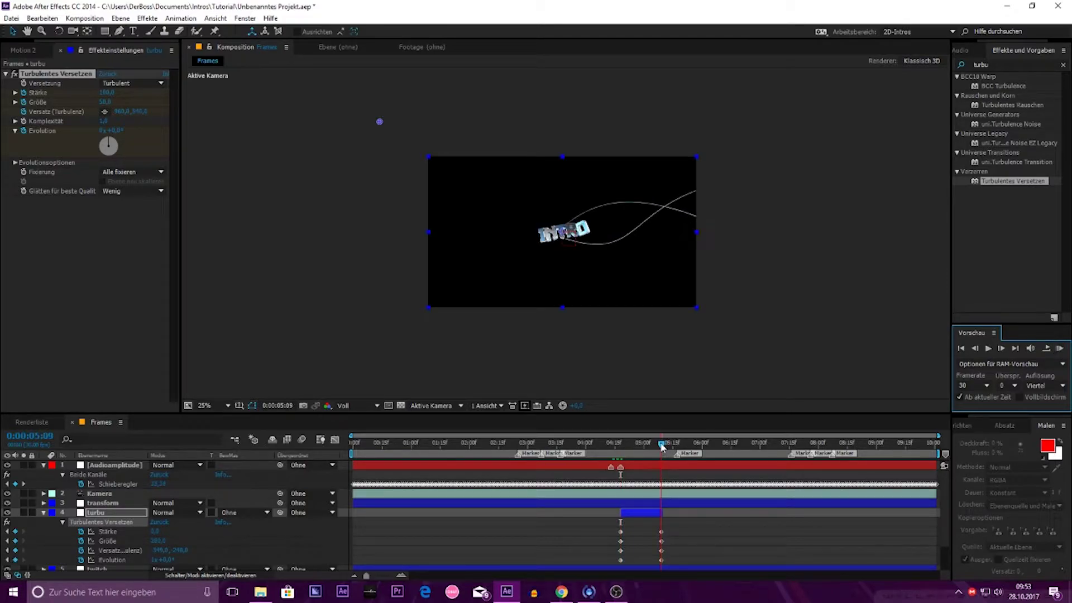
{"action": "left_click", "coordinate": [621, 445]}
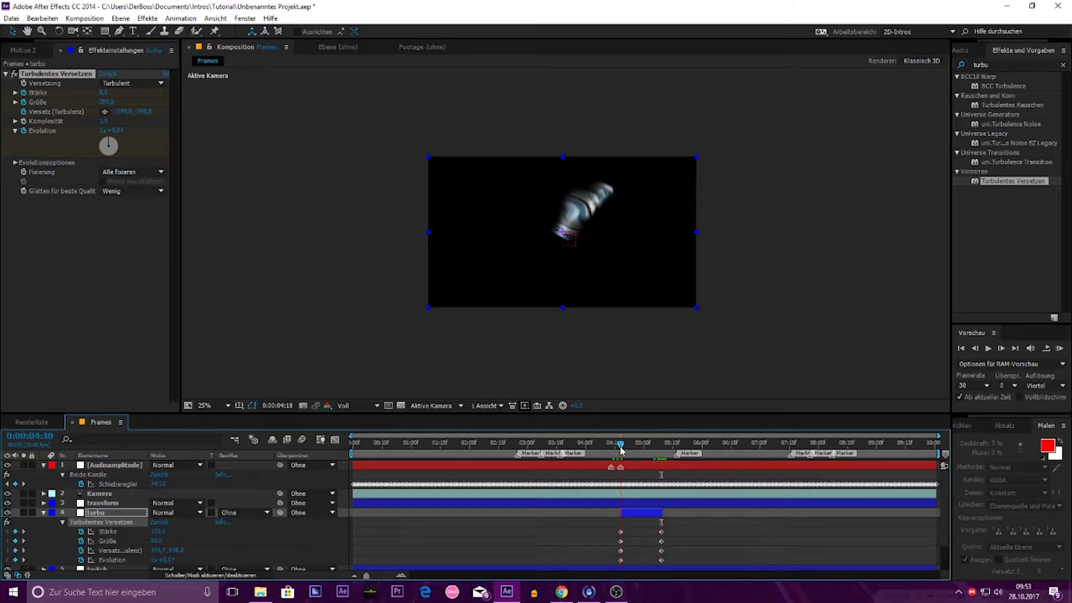
Step: At 4:18 set Größe to 30 and Stärke to 120, then give Evolution 2 revolutions at 5:05
{"action": "left_click", "coordinate": [112, 101]}
{"action": "type", "text": "4"}
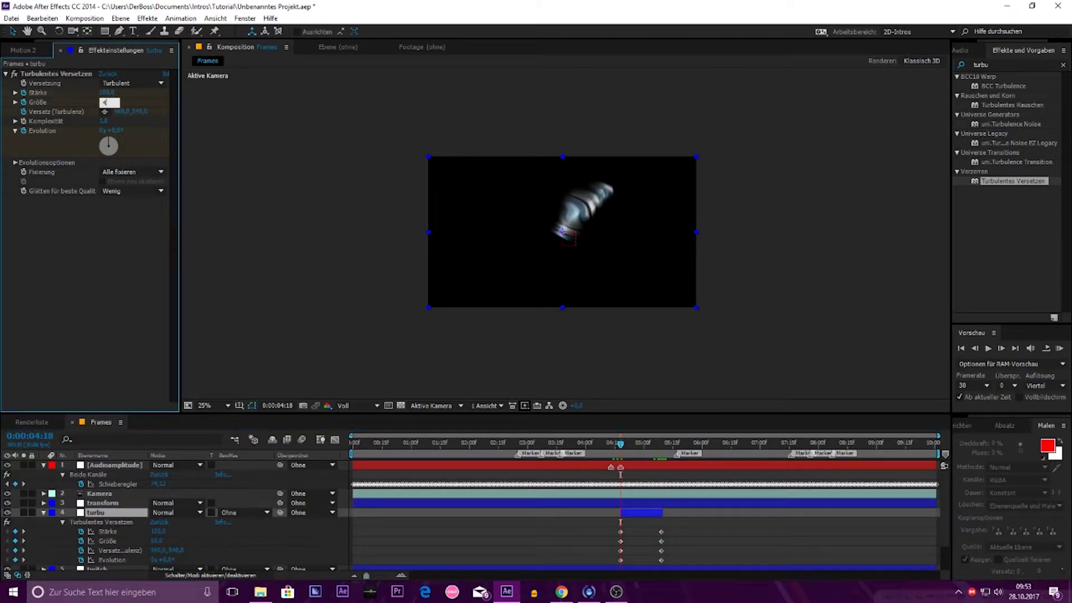
{"action": "key", "text": "Return"}
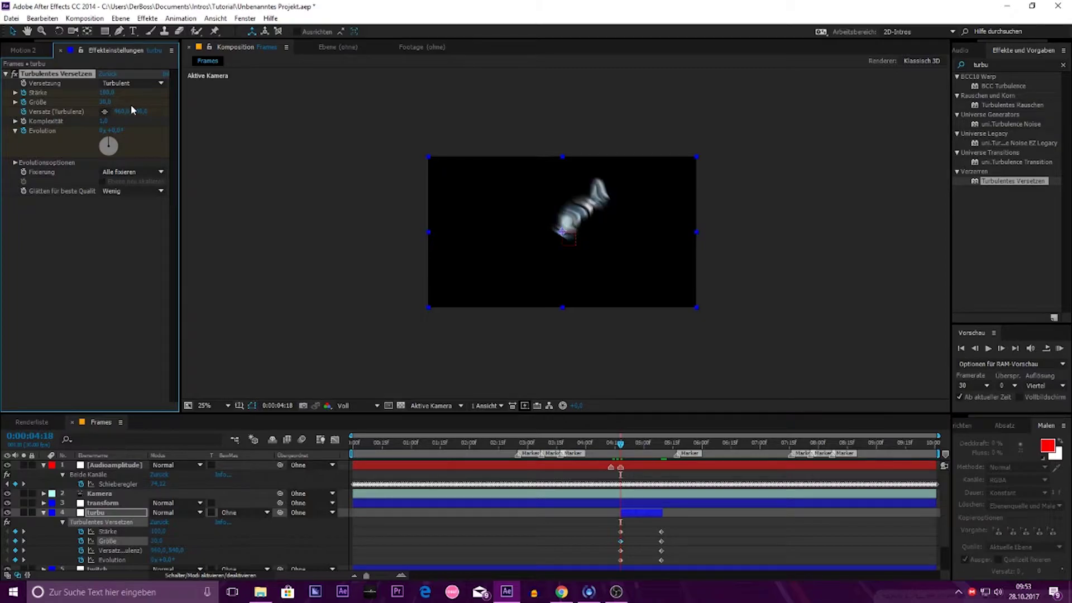
{"action": "left_click", "coordinate": [106, 93]}
{"action": "type", "text": "120"}
{"action": "key", "text": "Return"}
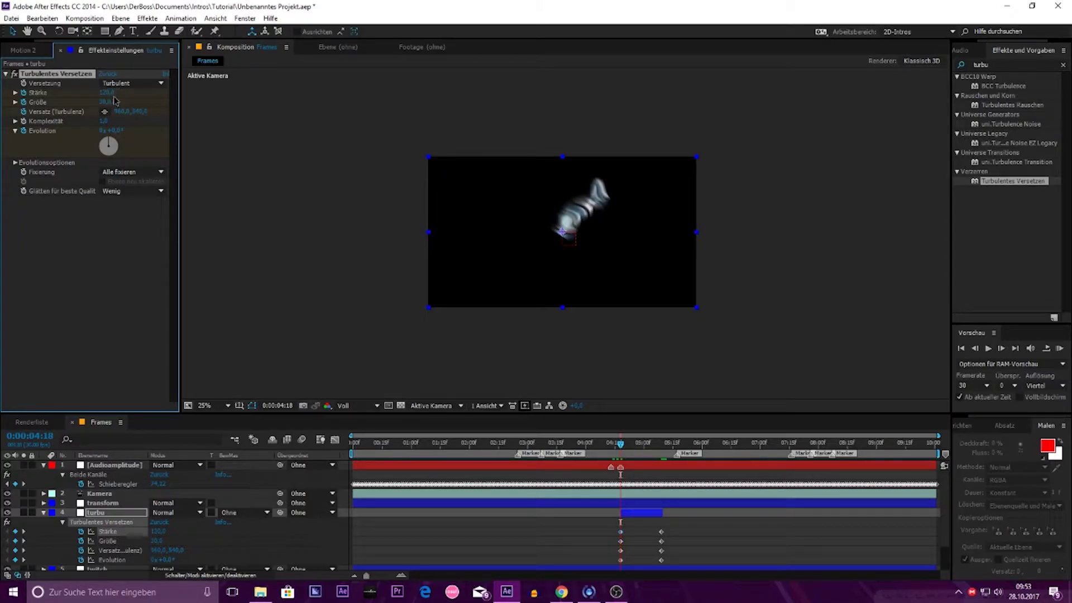
{"action": "left_click_drag", "start_coordinate": [620, 444], "coordinate": [663, 450]}
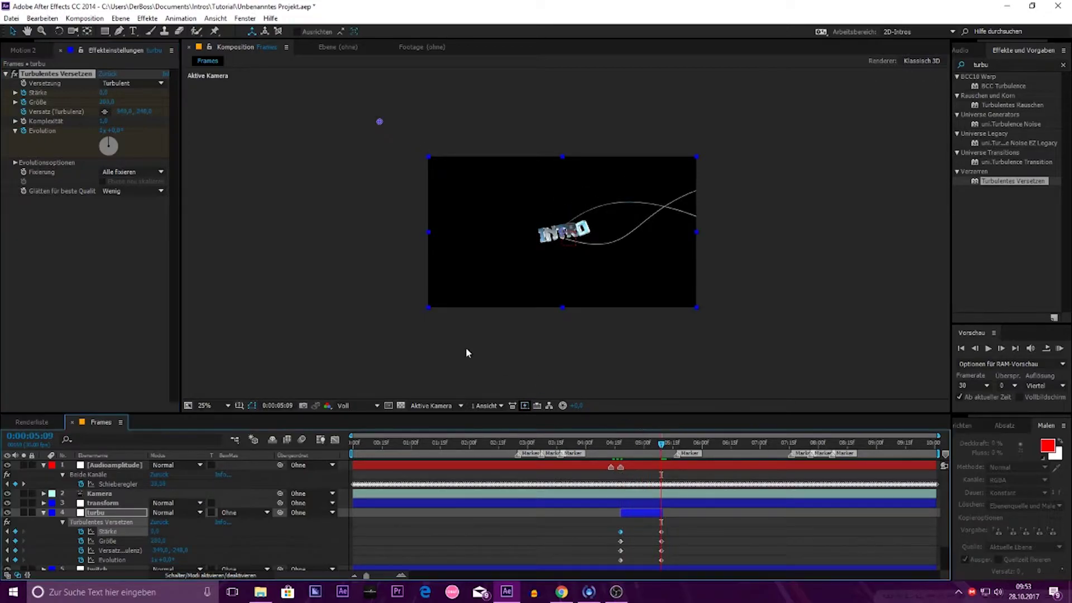
{"action": "left_click", "coordinate": [101, 129]}
{"action": "type", "text": "2"}
{"action": "key", "text": "Return"}
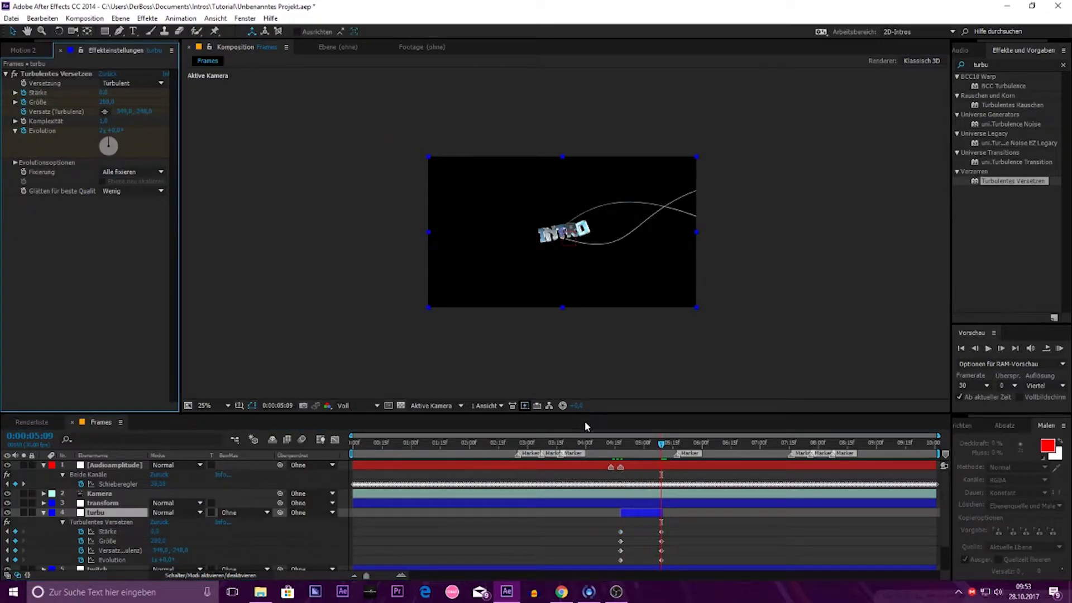
Step: RAM-preview the turbulence burst from 4:14 and collapse the turbu layer's properties
{"action": "left_click", "coordinate": [612, 447]}
{"action": "left_click", "coordinate": [1059, 349]}
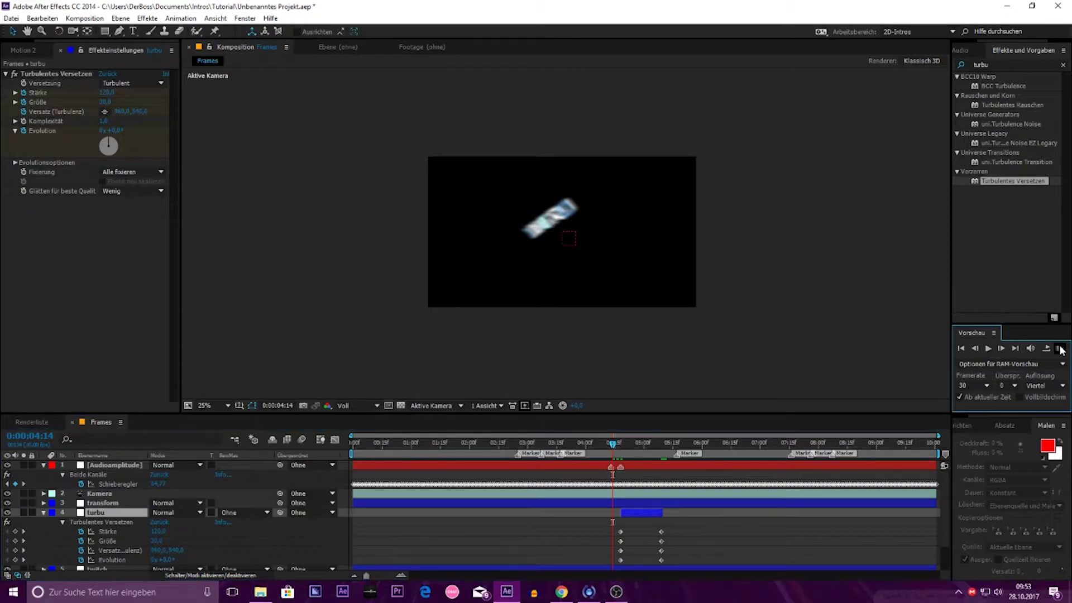
{"action": "left_click", "coordinate": [622, 458]}
{"action": "mouse_move", "coordinate": [625, 444]}
{"action": "left_mouse_down"}
{"action": "mouse_move", "coordinate": [665, 445]}
{"action": "mouse_move", "coordinate": [602, 450]}
{"action": "left_mouse_up"}
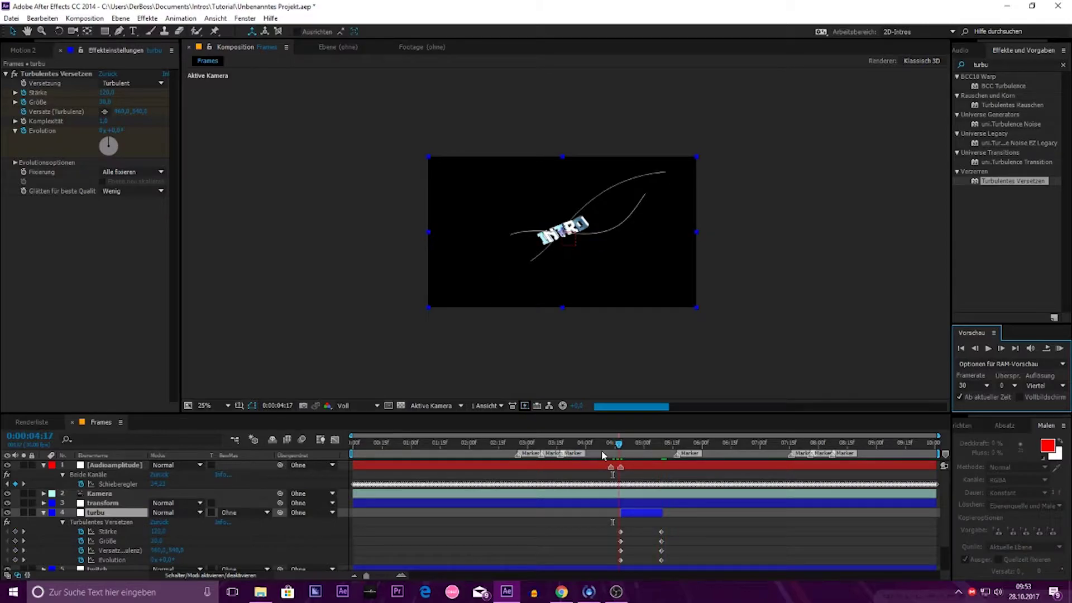
{"action": "left_click", "coordinate": [1060, 349]}
{"action": "left_click", "coordinate": [1060, 349]}
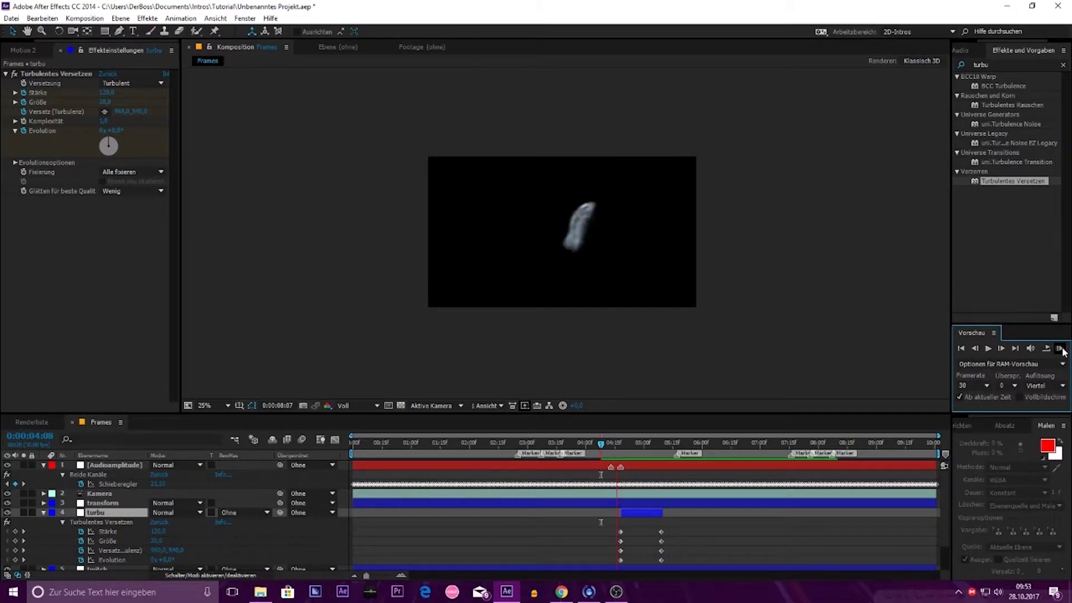
{"action": "left_click", "coordinate": [682, 452]}
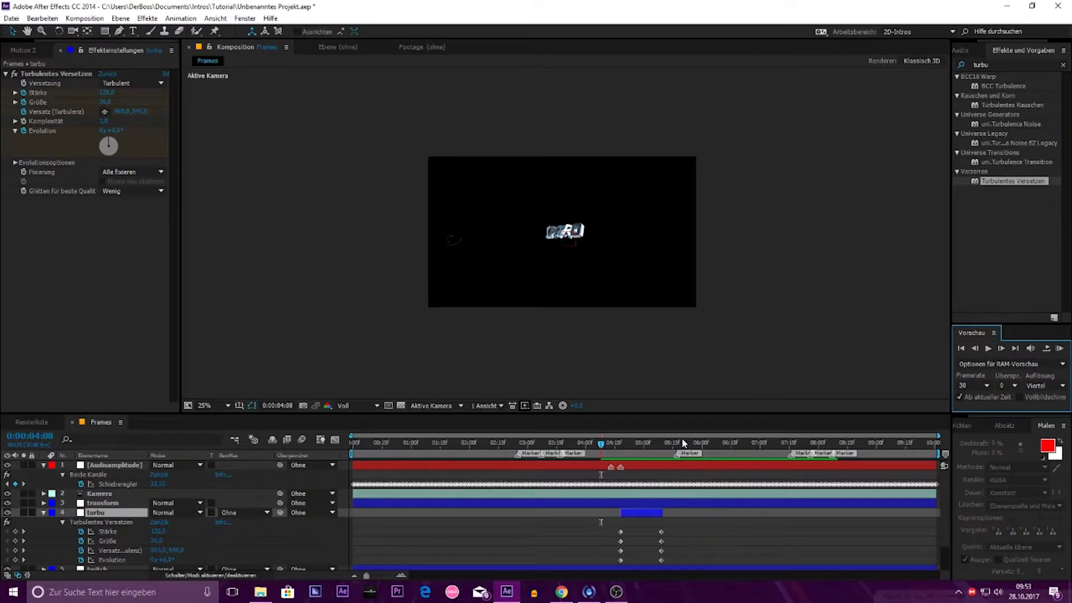
{"action": "left_click", "coordinate": [676, 445]}
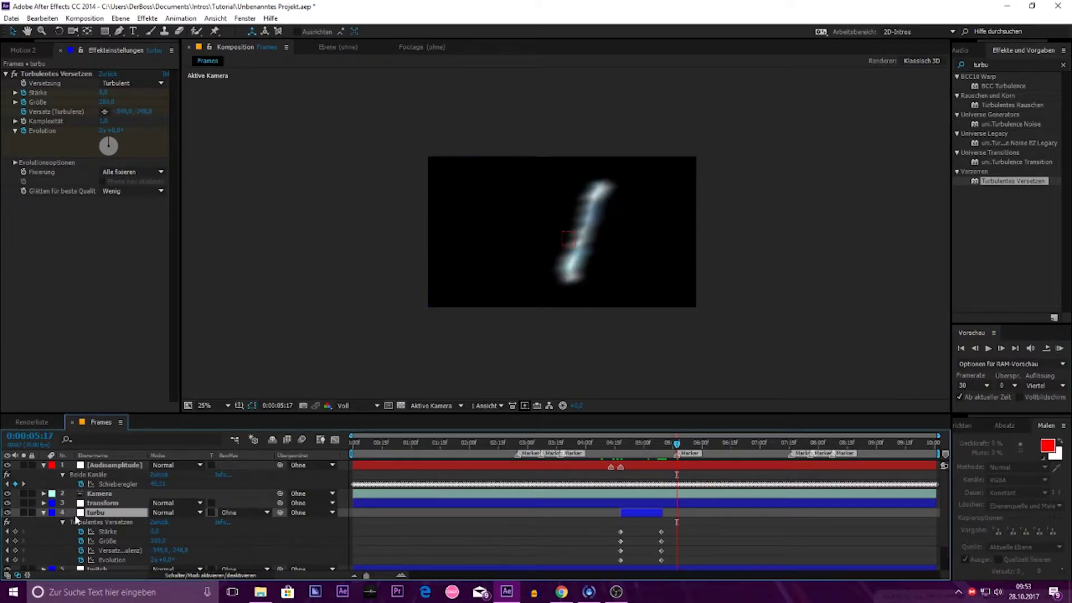
{"action": "key", "text": "u"}
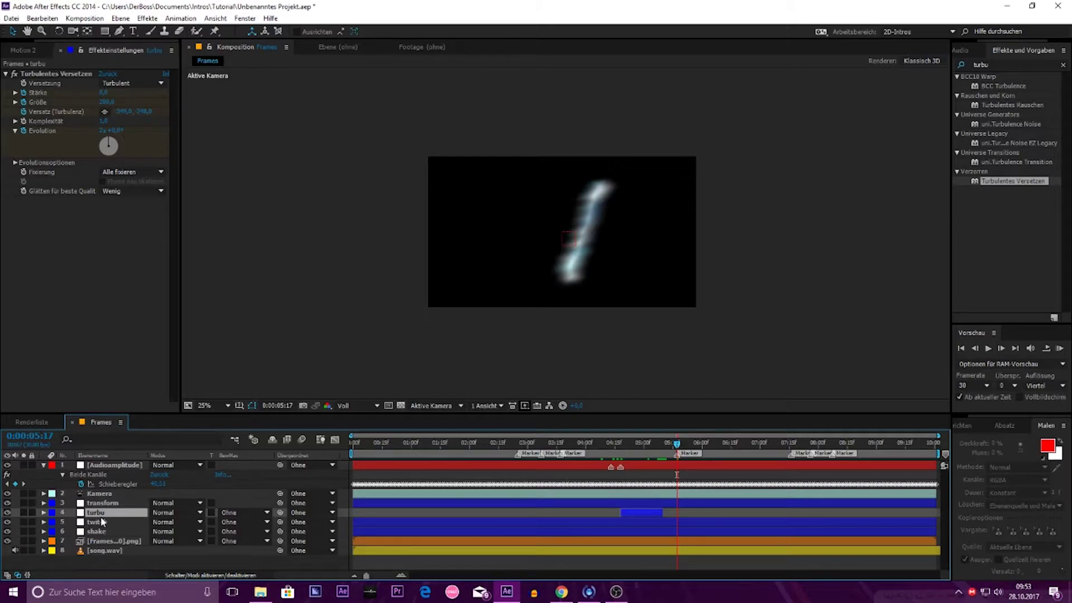
Step: Add a new adjustment layer named hls
{"action": "key", "text": "ctrl+alt+y"}
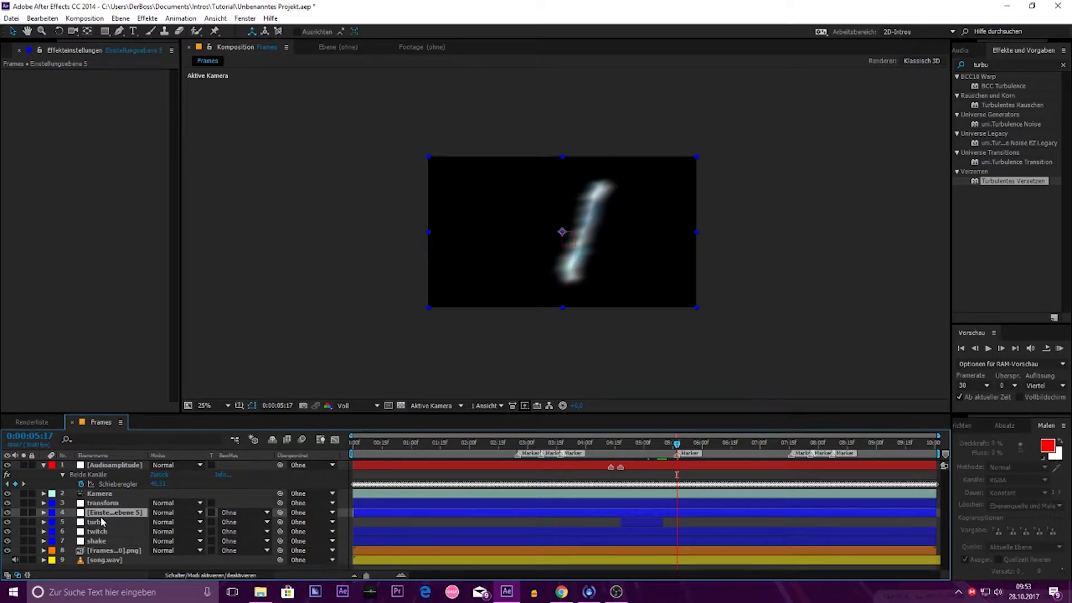
{"action": "key", "text": "Return"}
{"action": "type", "text": "hls"}
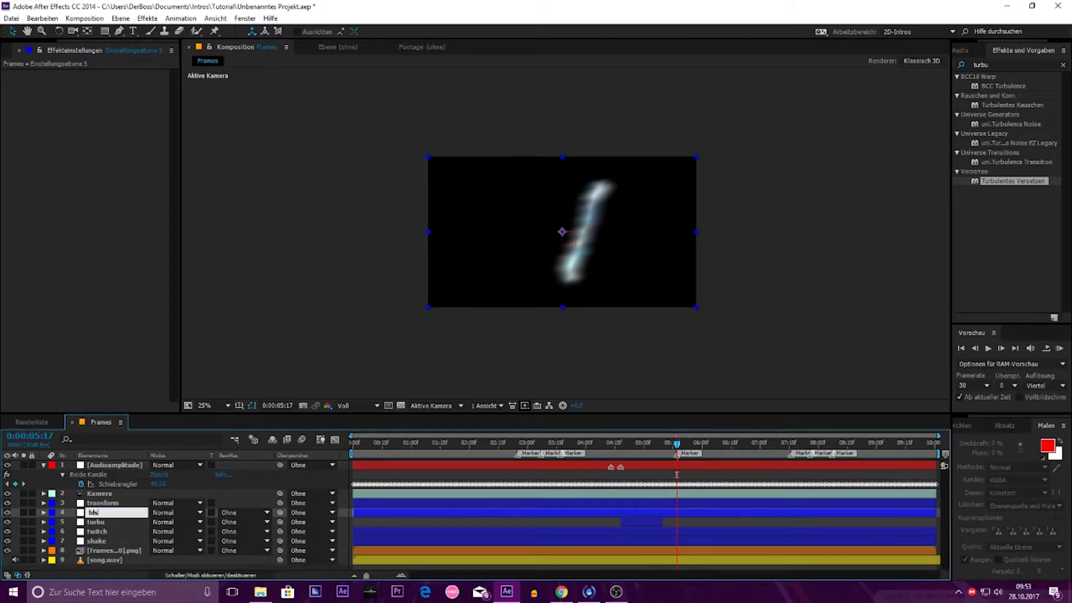
{"action": "key", "text": "Return"}
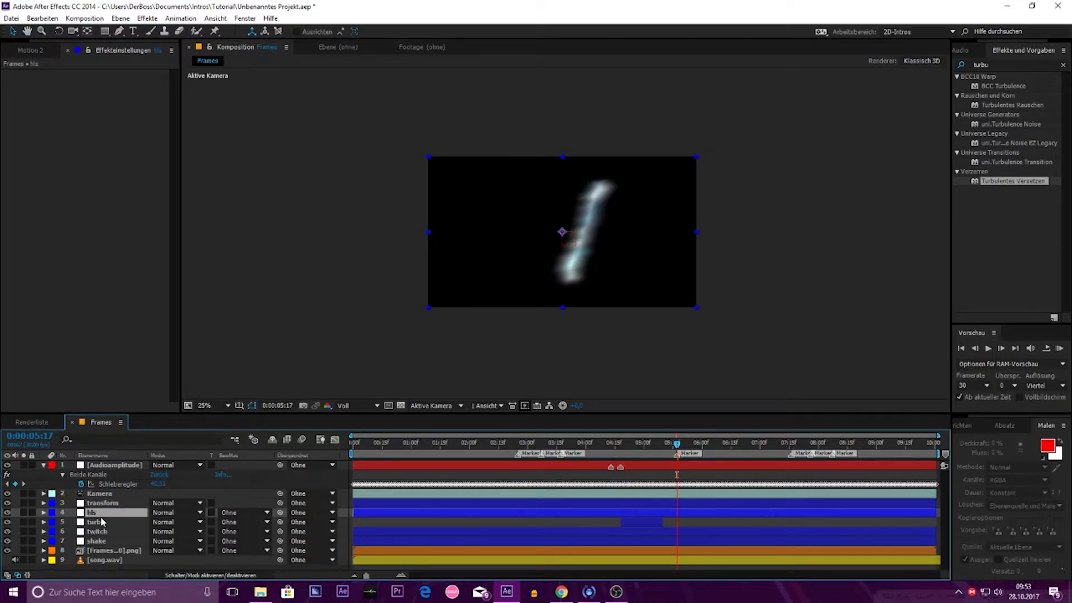
Step: Apply Farbbalance (HLS) to the hls layer by searching the effects for 'hls'
{"action": "left_click", "coordinate": [1001, 64]}
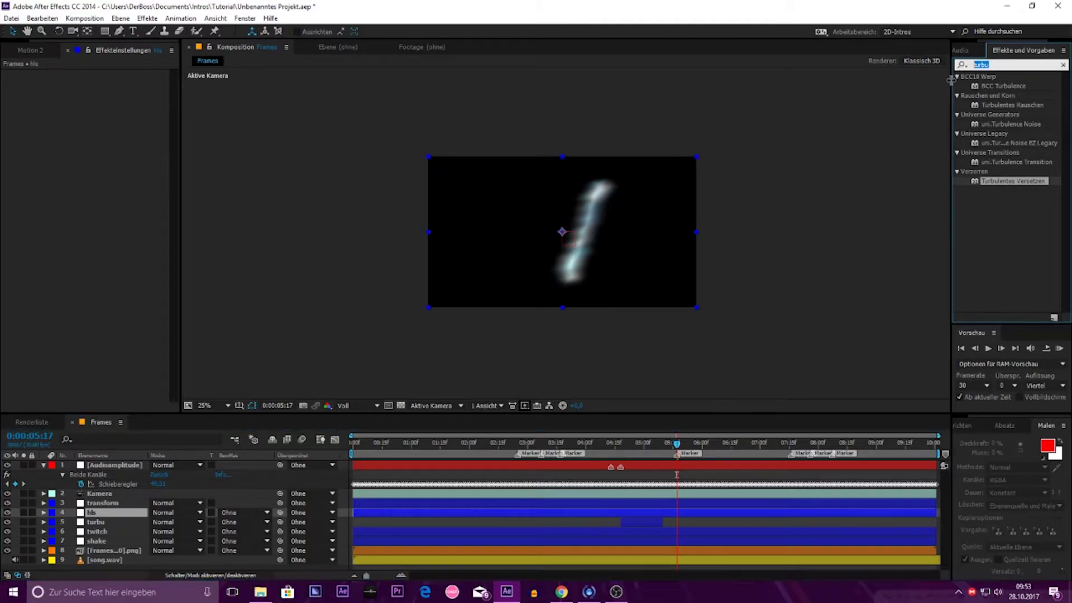
{"action": "type", "text": "hls"}
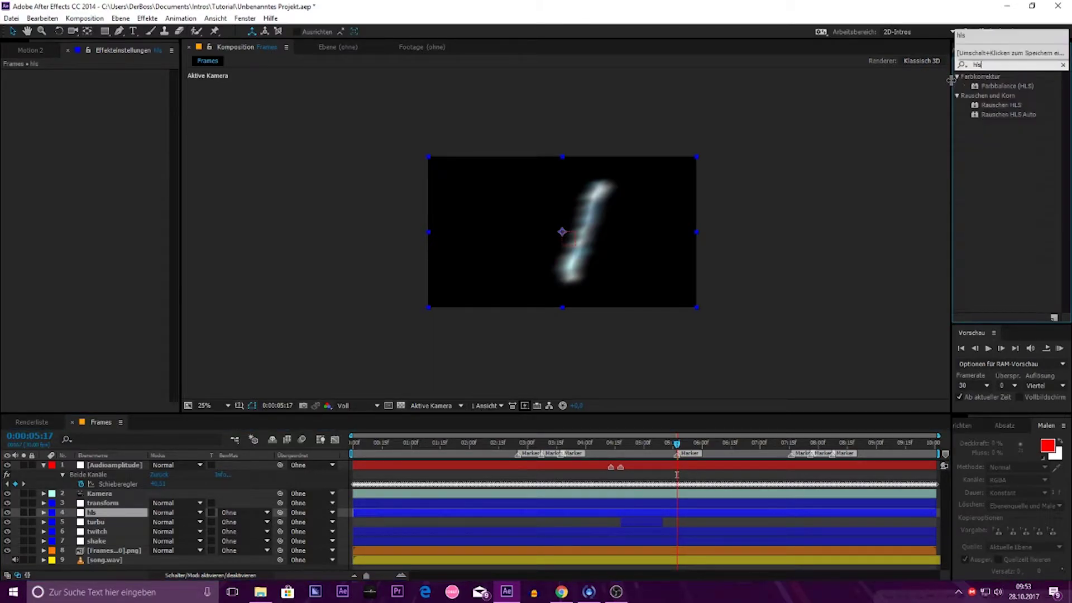
{"action": "mouse_move", "coordinate": [1003, 86]}
{"action": "left_mouse_down"}
{"action": "mouse_move", "coordinate": [176, 498]}
{"action": "mouse_move", "coordinate": [112, 513]}
{"action": "left_mouse_up"}
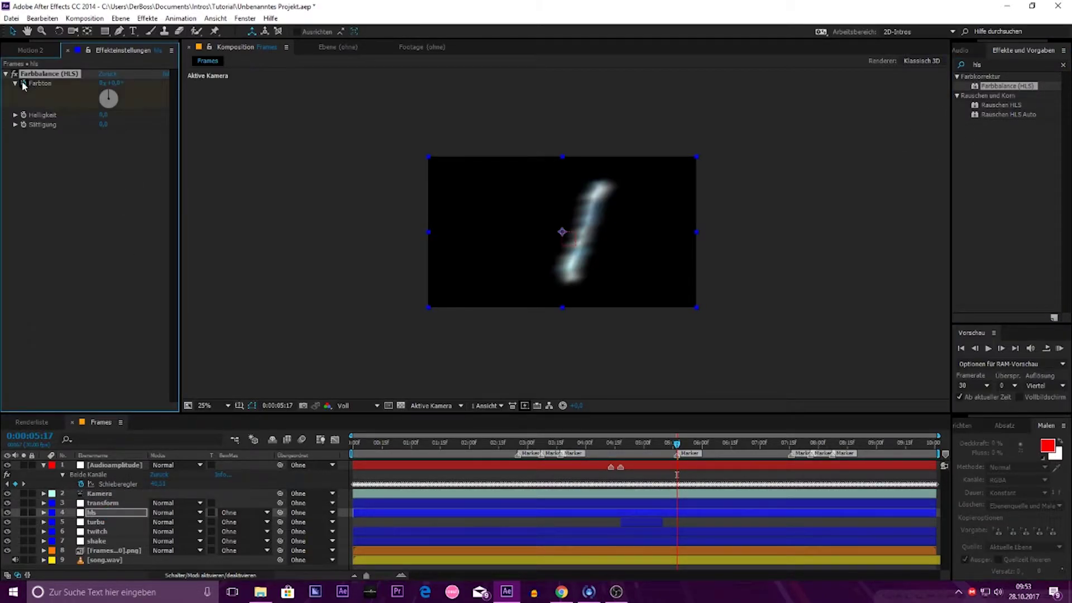
Step: At 5:25 turn the hue one full revolution to 1x, then preview from 5:14
{"action": "left_click", "coordinate": [692, 444]}
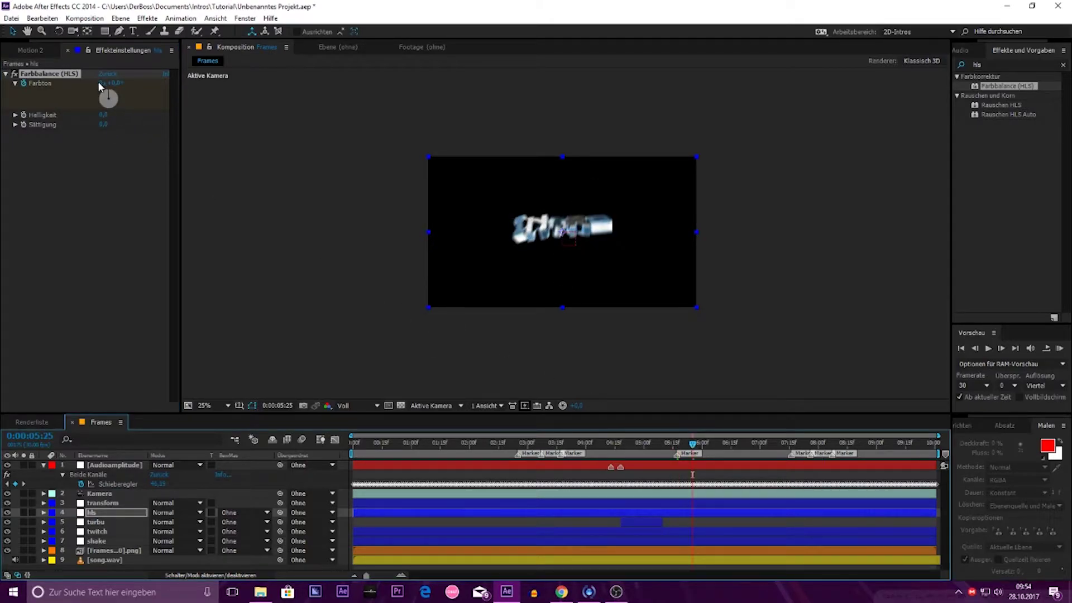
{"action": "left_click_drag", "start_coordinate": [103, 92], "coordinate": [103, 167]}
{"action": "left_click", "coordinate": [671, 444]}
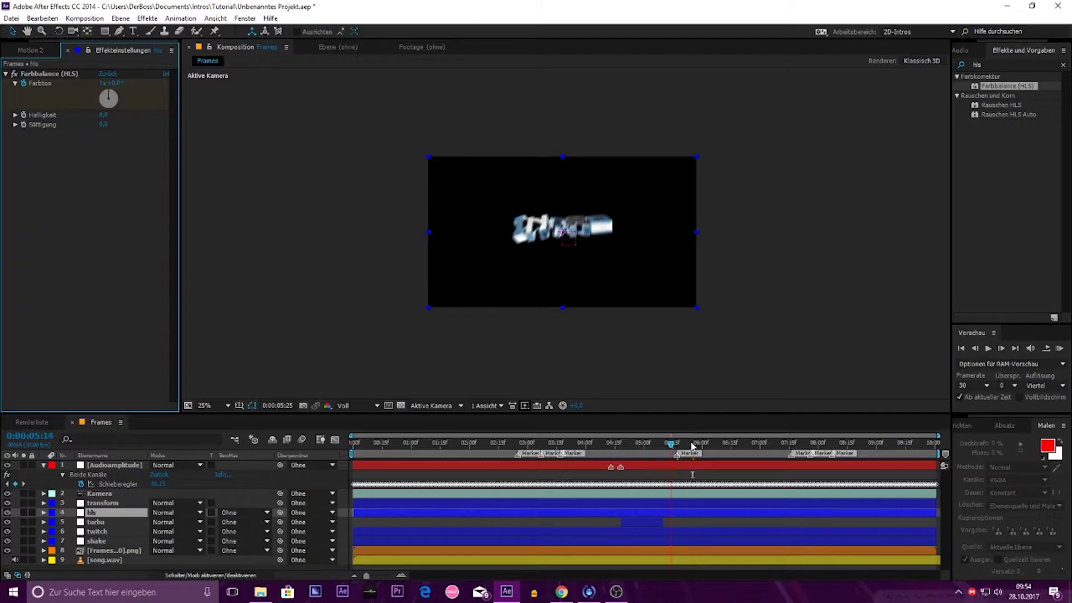
{"action": "left_click", "coordinate": [1057, 349]}
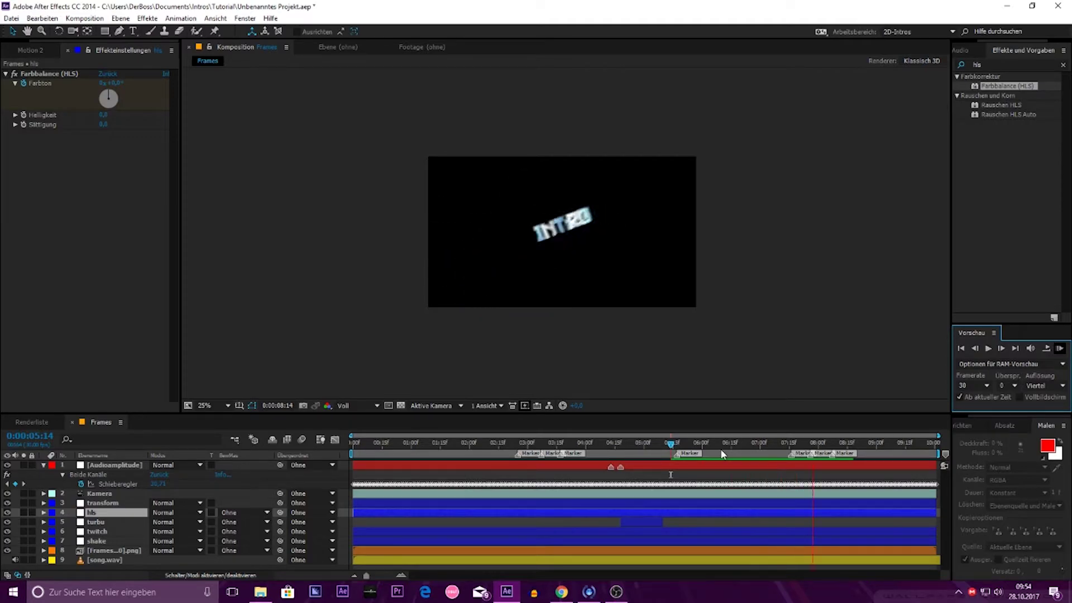
{"action": "left_click", "coordinate": [698, 444]}
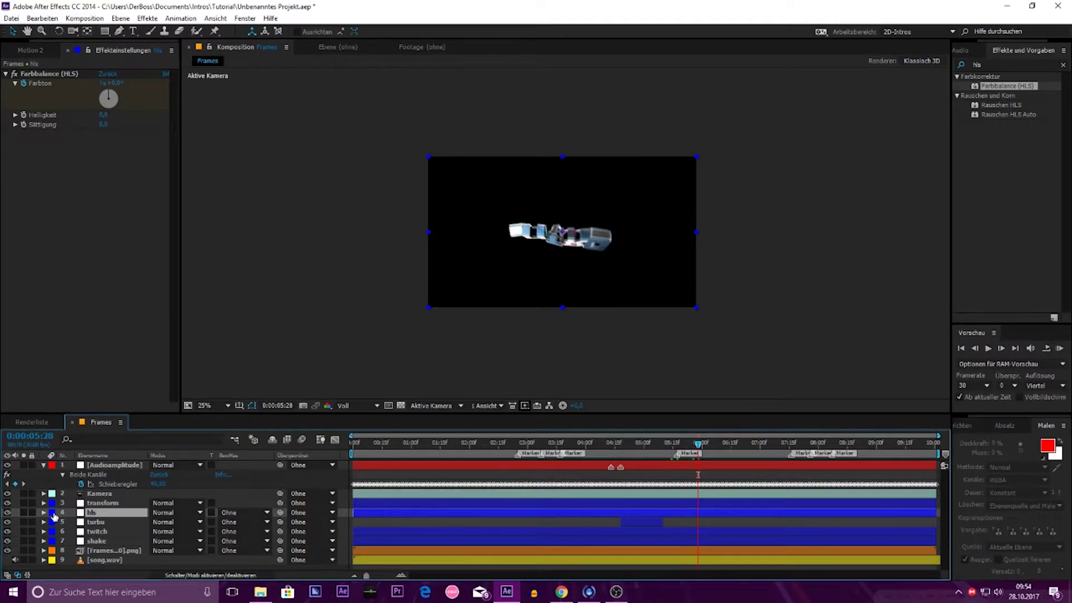
{"action": "left_click", "coordinate": [114, 522]}
{"action": "left_click", "coordinate": [103, 531]}
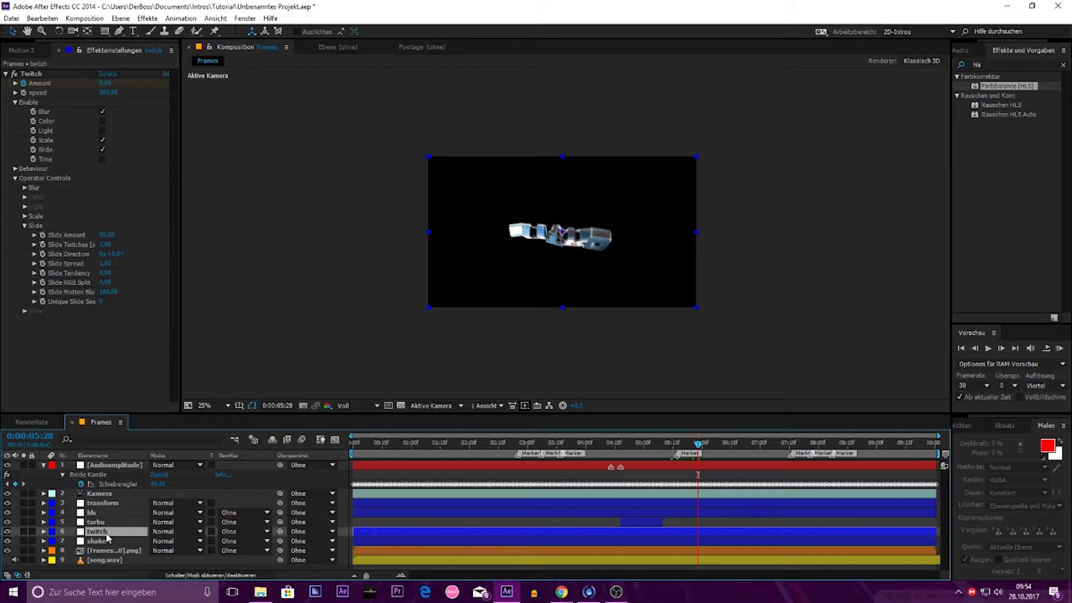
Step: Insert an adjustment layer named glow above hls and apply Sapphire S_Glow to it via an 's_glow' search
{"action": "left_click", "coordinate": [95, 515]}
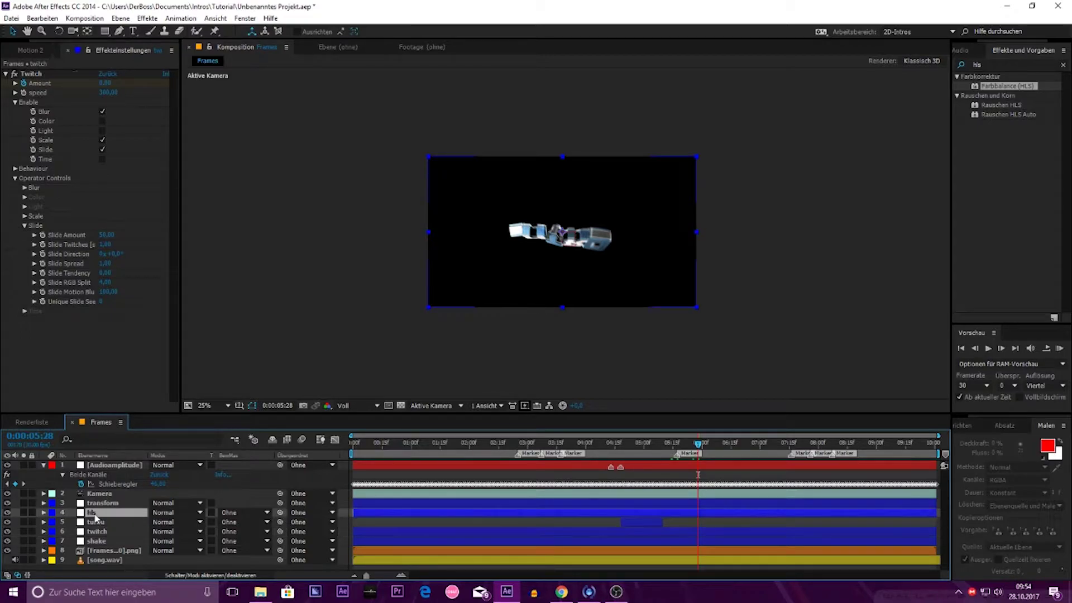
{"action": "key", "text": "ctrl+alt+y"}
{"action": "key", "text": "Return"}
{"action": "type", "text": "glow"}
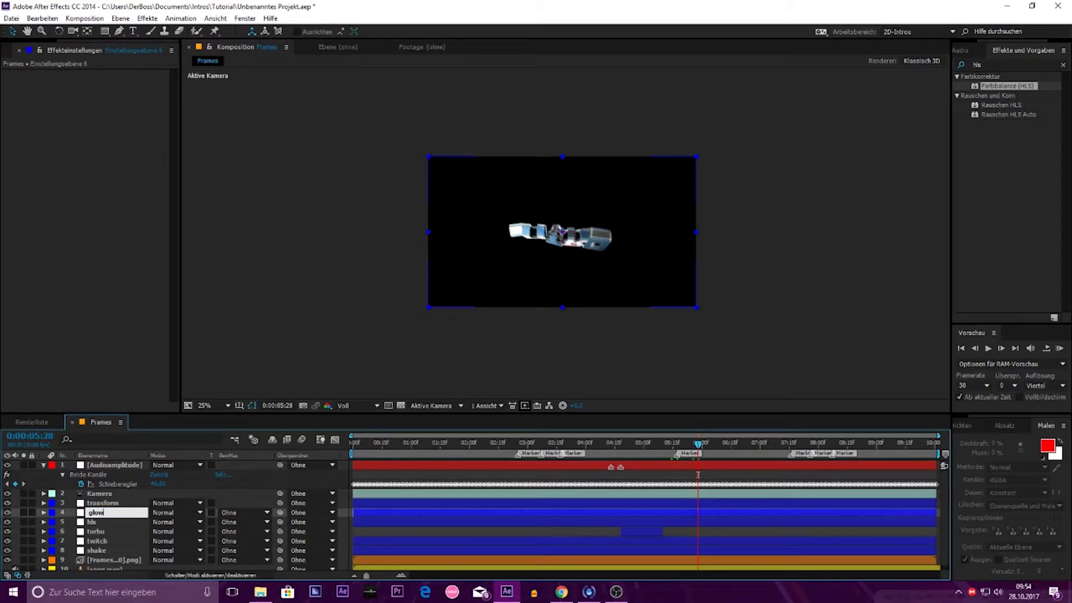
{"action": "key", "text": "Return"}
{"action": "left_click", "coordinate": [1008, 64]}
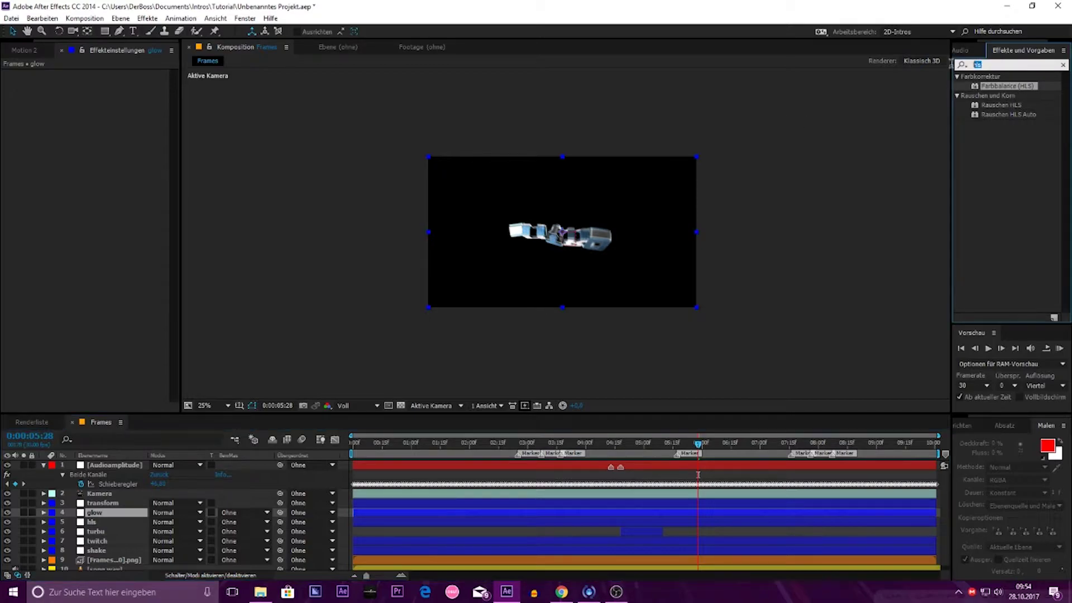
{"action": "type", "text": "s_glow"}
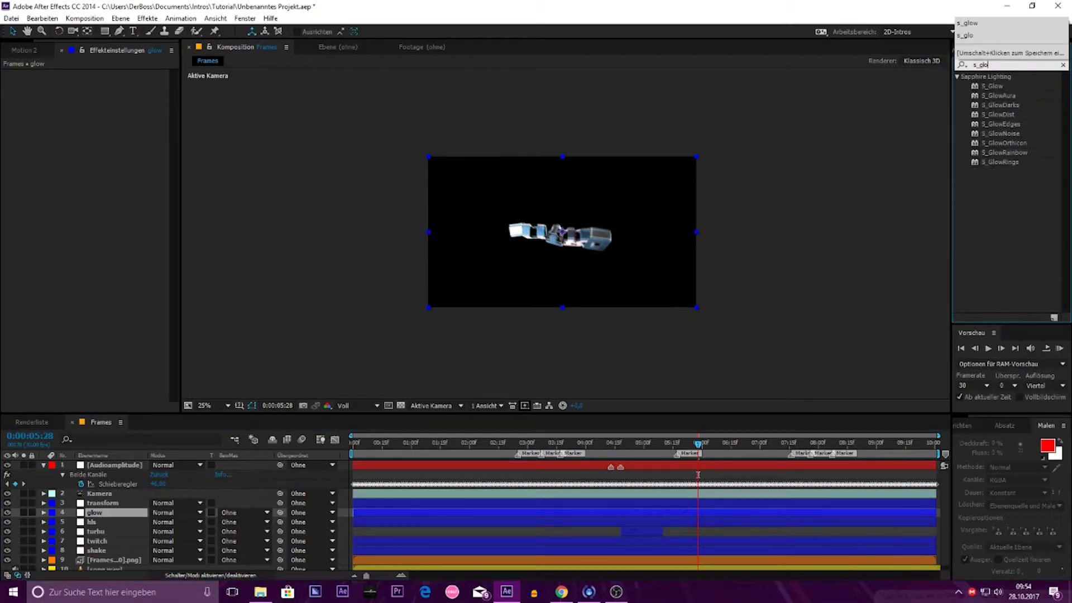
{"action": "left_click_drag", "start_coordinate": [988, 89], "coordinate": [93, 513]}
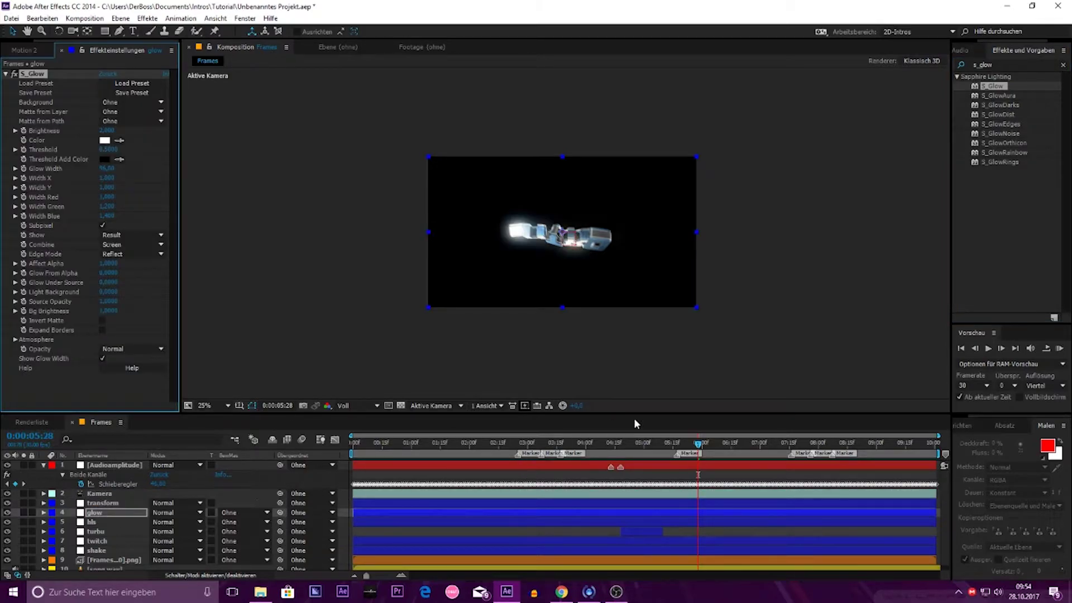
Step: At 2:24, set the S_Glow Glow Width to 40
{"action": "left_click", "coordinate": [518, 447]}
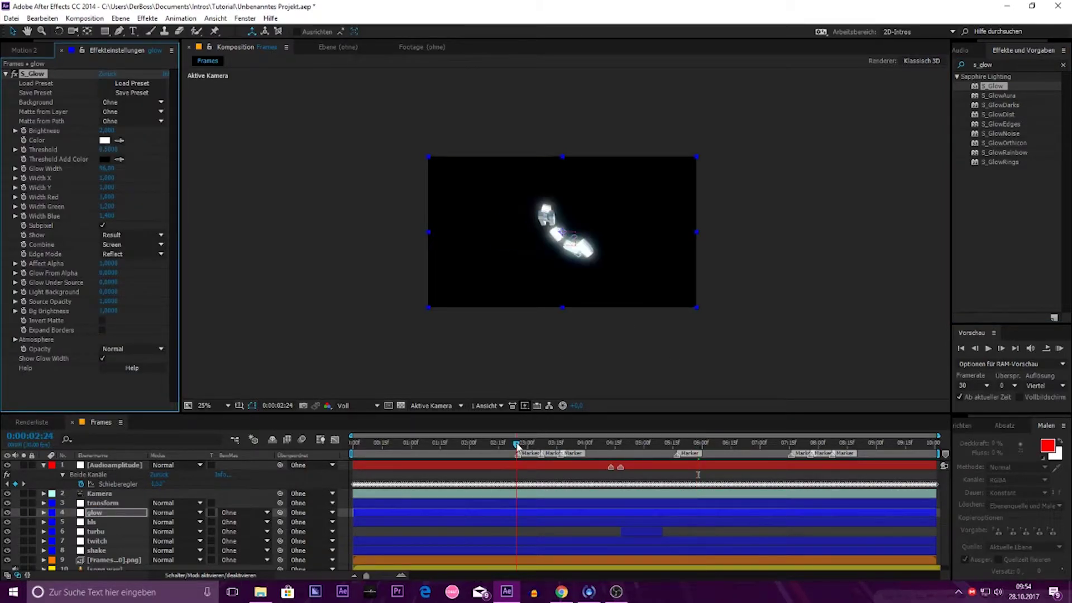
{"action": "left_click", "coordinate": [975, 348]}
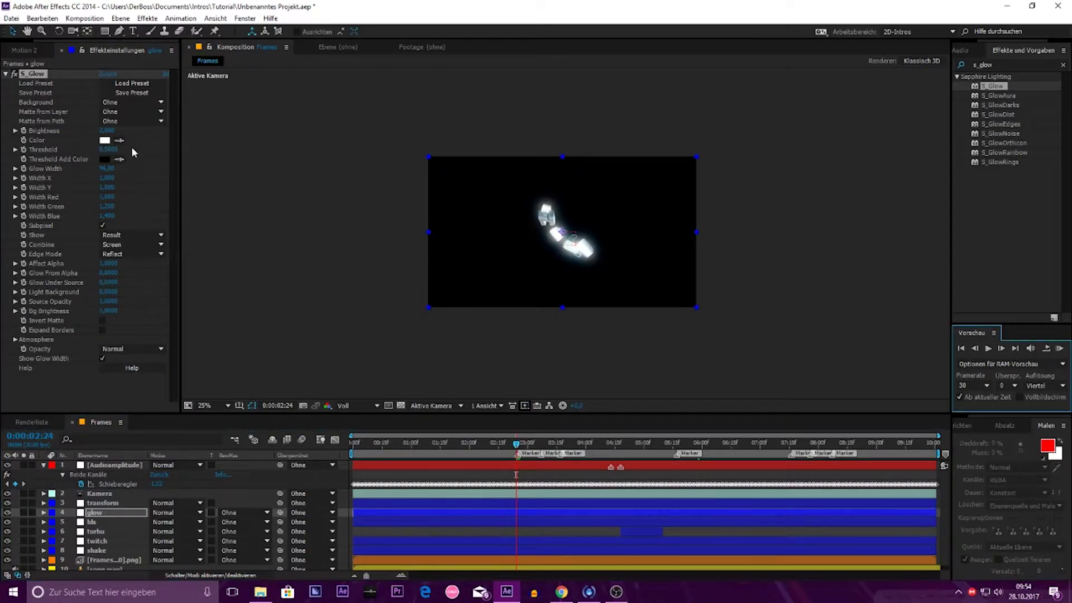
{"action": "left_click", "coordinate": [100, 155]}
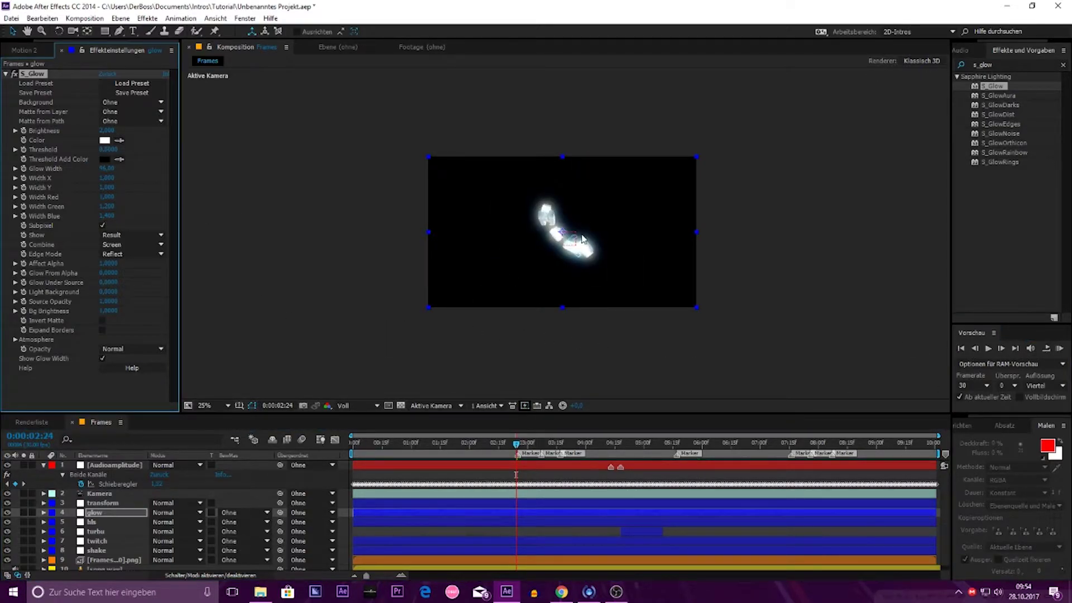
{"action": "key", "text": "period"}
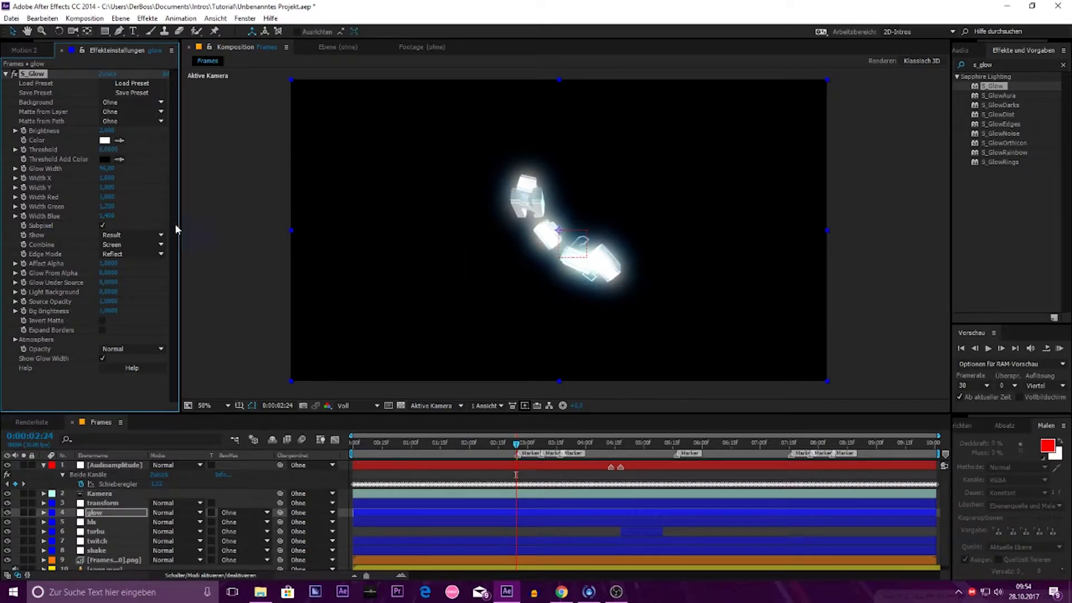
{"action": "left_click", "coordinate": [106, 168]}
{"action": "key", "text": "Return"}
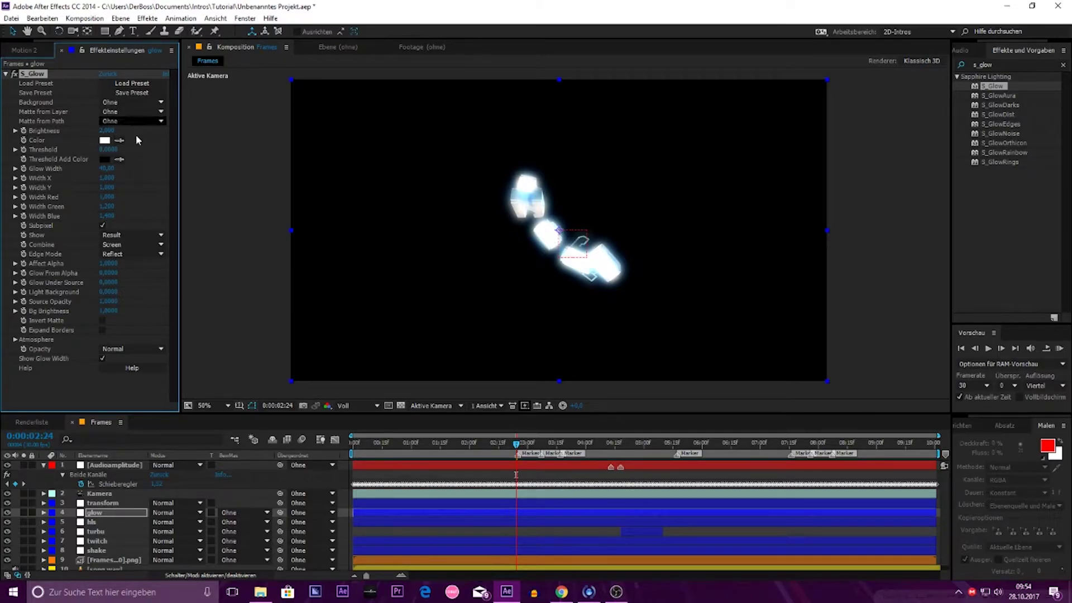
Step: Keyframe S_Glow Brightness at 0, then set it to 3 one frame later
{"action": "left_click_drag", "start_coordinate": [107, 130], "coordinate": [99, 133]}
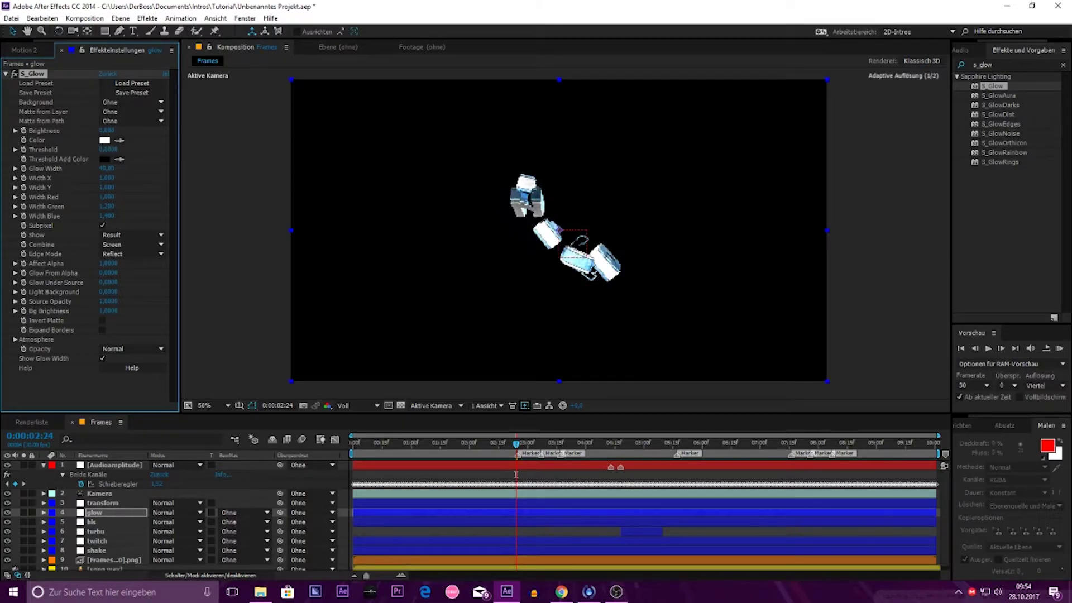
{"action": "left_click", "coordinate": [24, 131]}
{"action": "left_click", "coordinate": [1001, 349]}
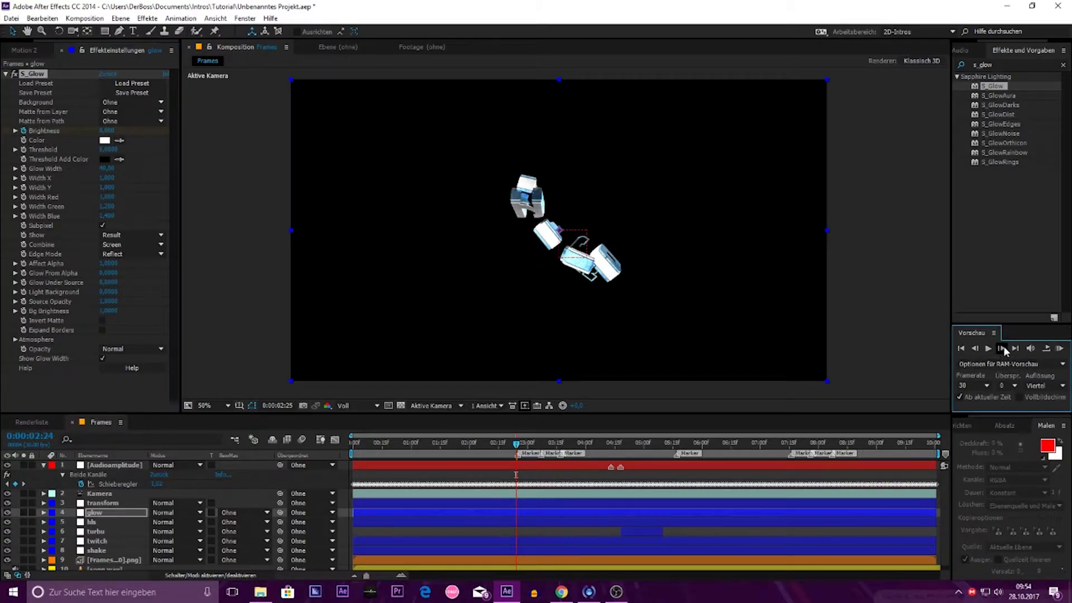
{"action": "left_click", "coordinate": [126, 166]}
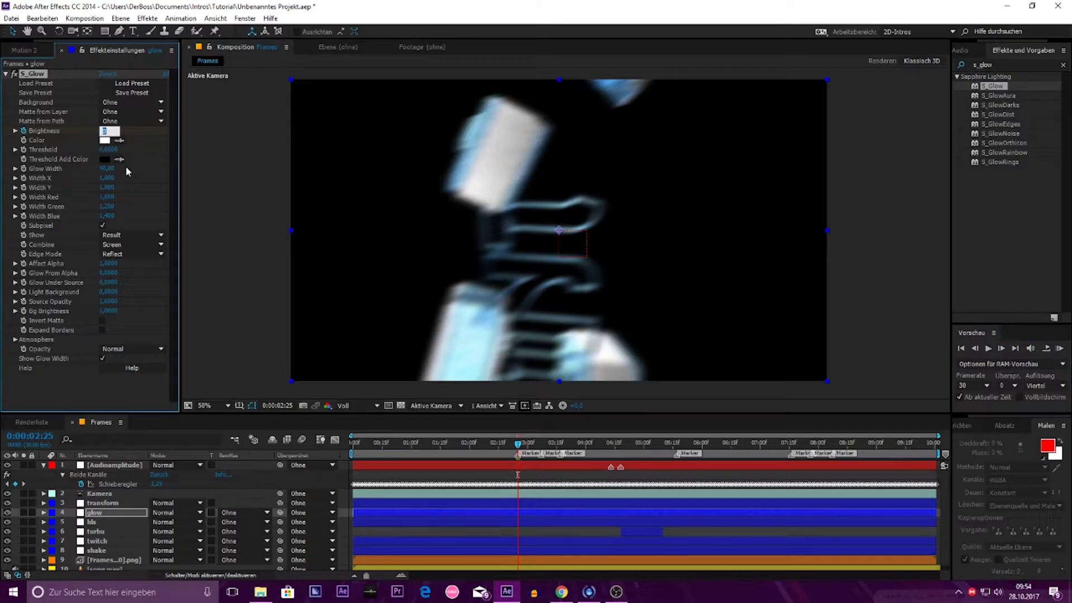
{"action": "type", "text": "3"}
{"action": "key", "text": "Return"}
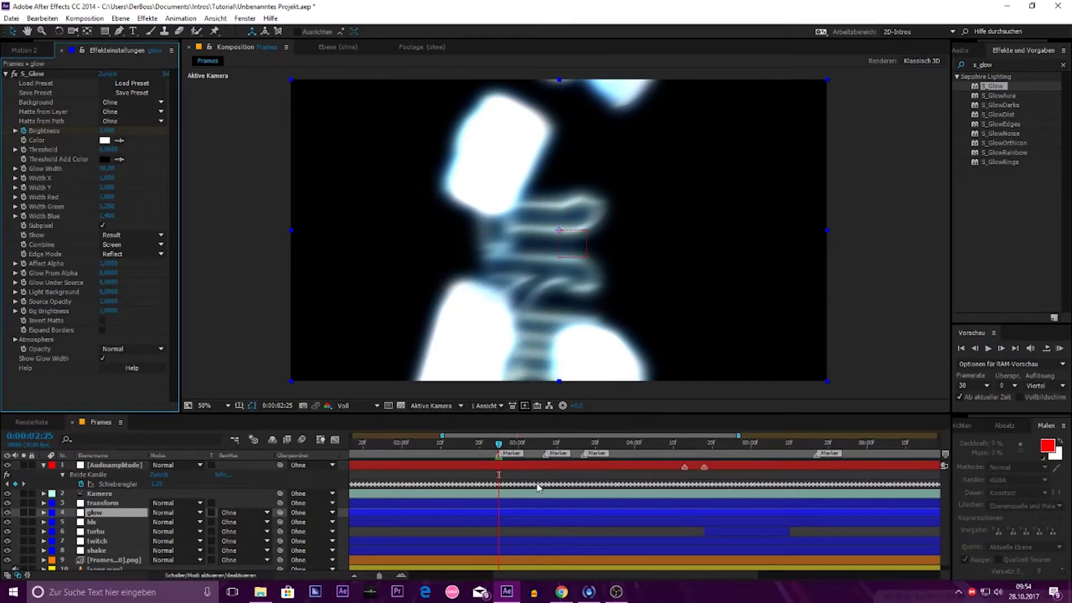
Step: Undo the last change and preview the glow flash from a few frames before 3:03
{"action": "scroll", "coordinate": [540, 489], "scroll_direction": "up", "scroll_amount": 3}
{"action": "left_click", "coordinate": [518, 450]}
{"action": "left_click", "coordinate": [516, 450]}
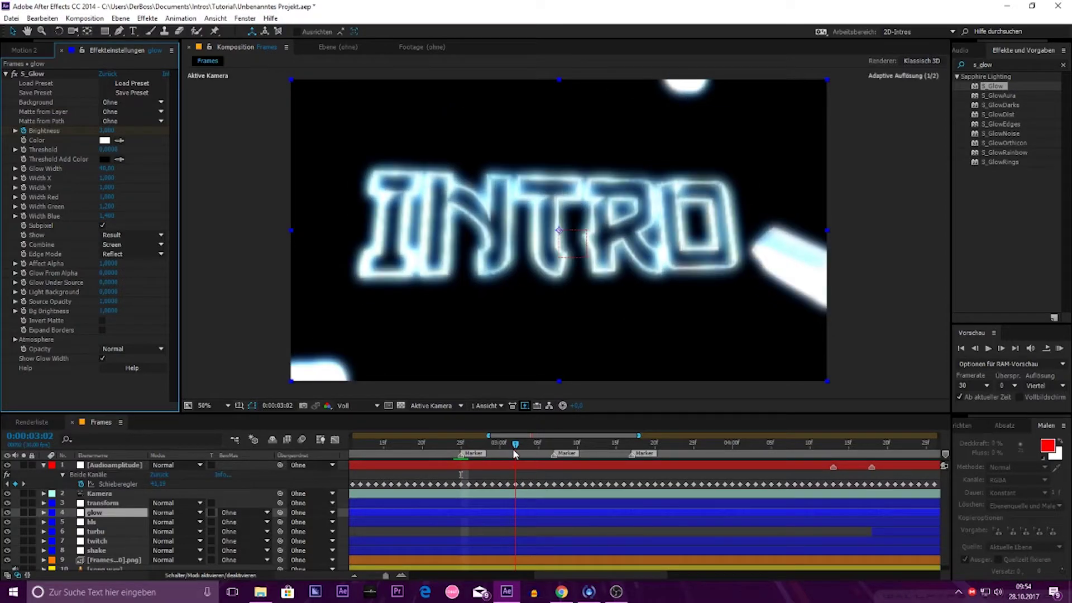
{"action": "key", "text": "ctrl+z"}
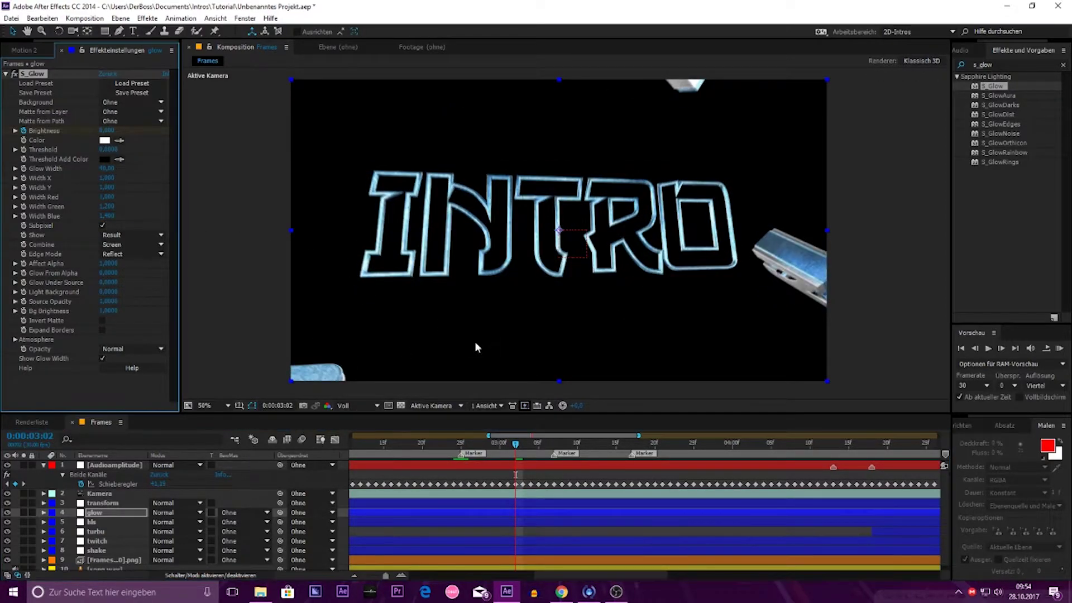
{"action": "left_click", "coordinate": [446, 443]}
{"action": "left_click", "coordinate": [1059, 348]}
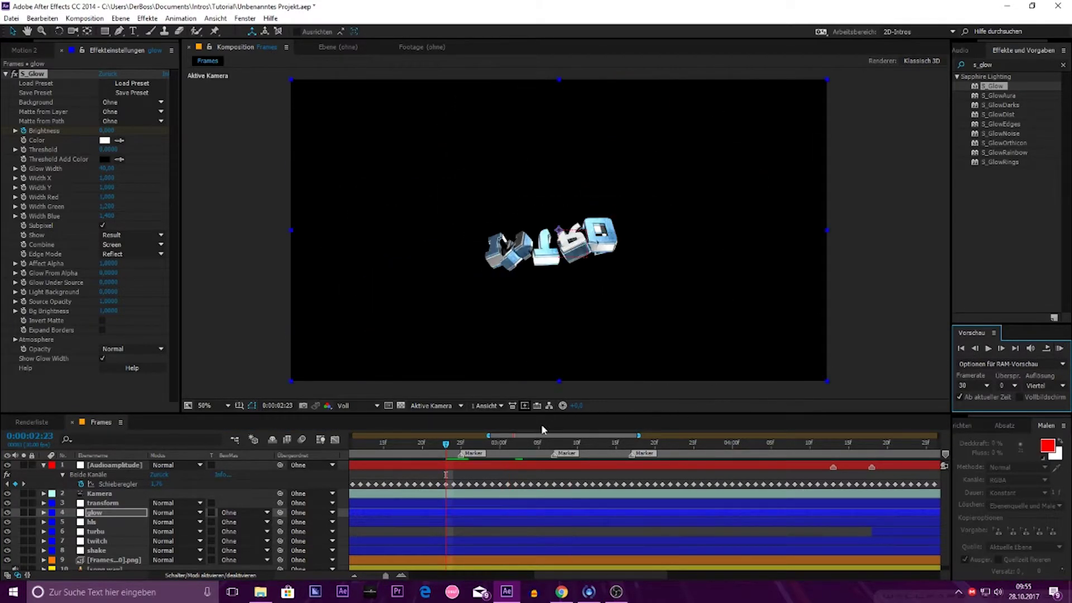
{"action": "left_click", "coordinate": [483, 453]}
Step: Select the glow layer's Brightness flash keyframes and paste them at the next beat and at 0:00:03:16
{"action": "left_click", "coordinate": [123, 516]}
{"action": "key", "text": "u"}
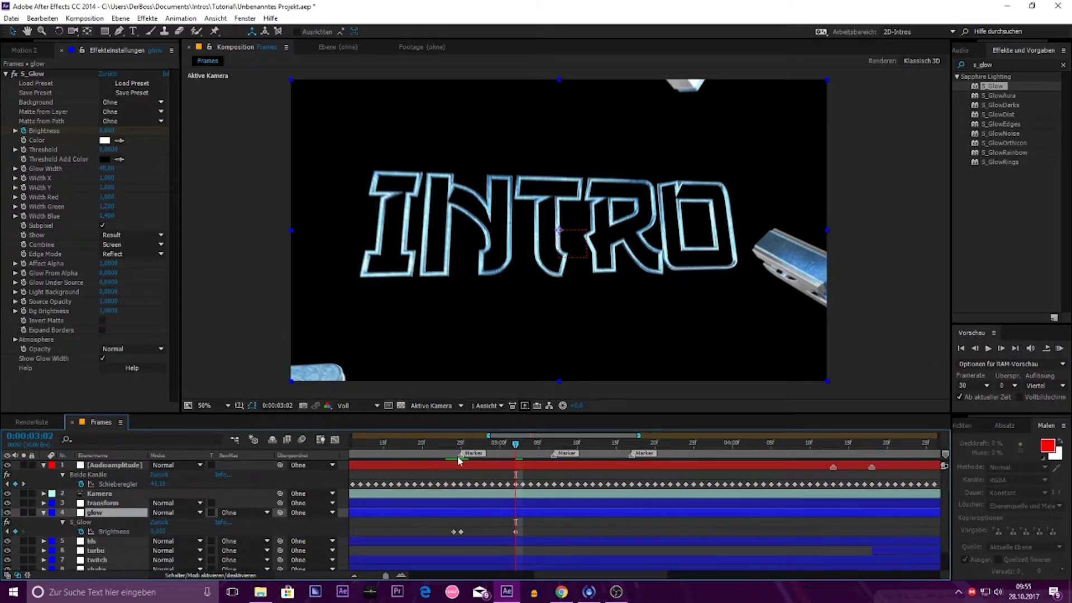
{"action": "left_click_drag", "start_coordinate": [534, 533], "coordinate": [410, 545]}
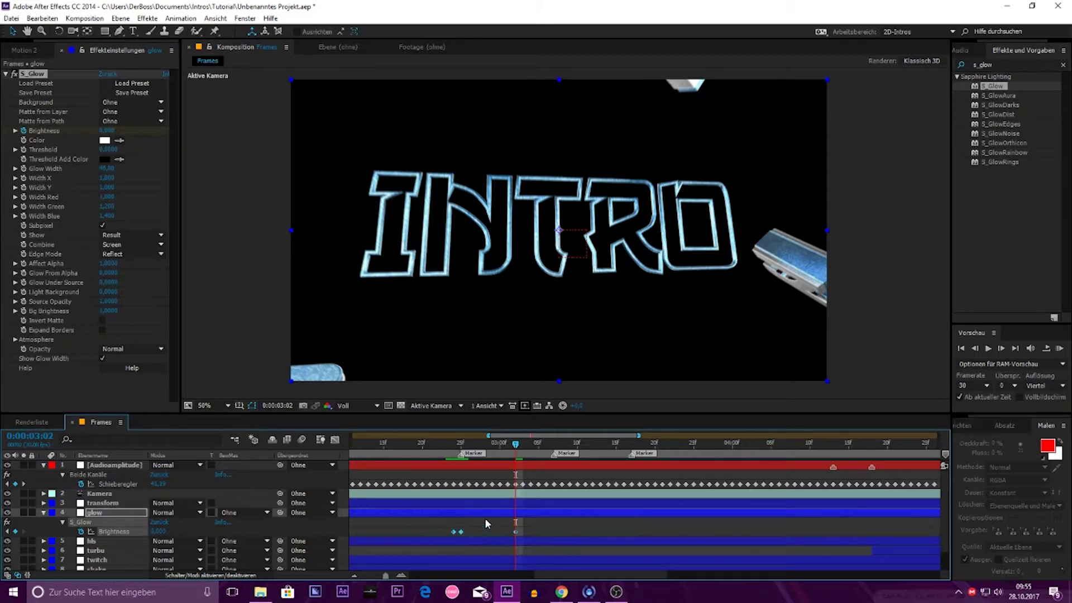
{"action": "left_click", "coordinate": [546, 444]}
{"action": "key", "text": "ctrl+v"}
{"action": "left_click", "coordinate": [624, 443]}
{"action": "key", "text": "ctrl+v"}
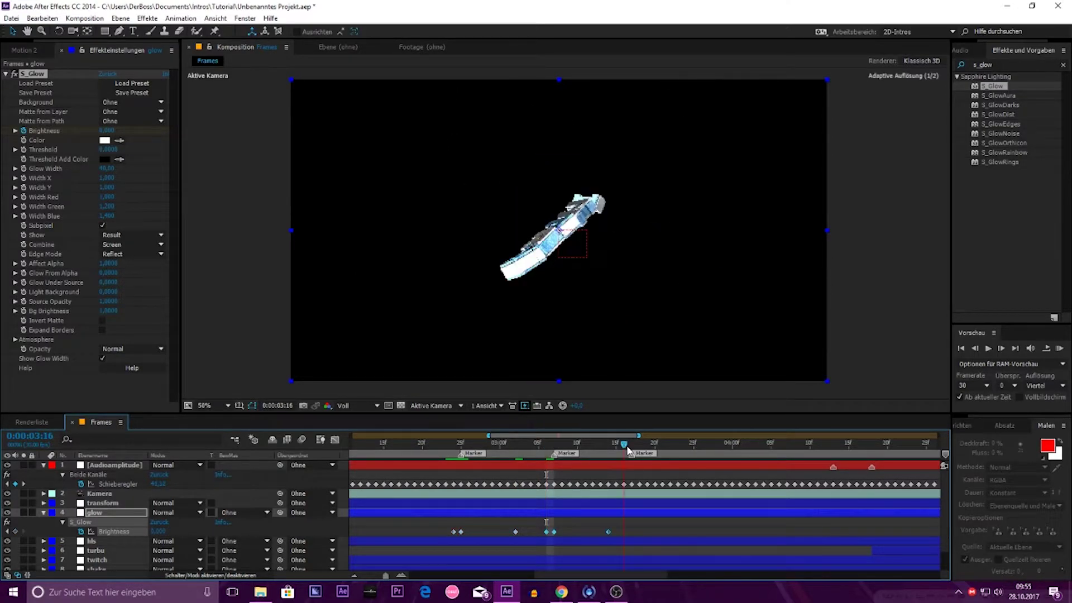
Step: Paste the Brightness flash keyframes again at a later beat and at 0:00:04:17
{"action": "left_click", "coordinate": [827, 447]}
{"action": "key", "text": "ctrl+v"}
{"action": "left_click", "coordinate": [865, 445]}
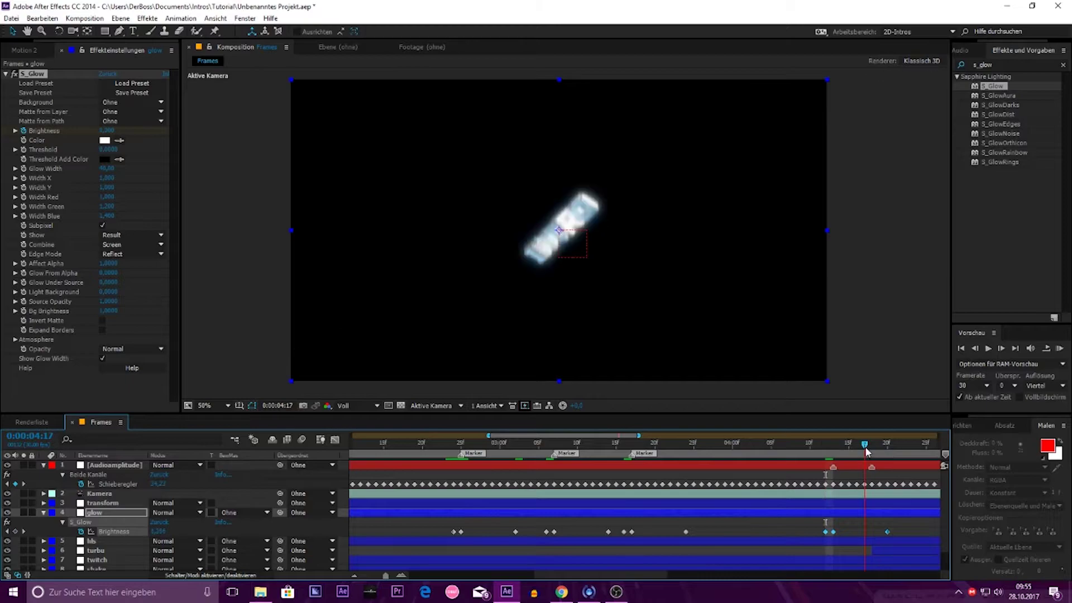
{"action": "key", "text": "ctrl+v"}
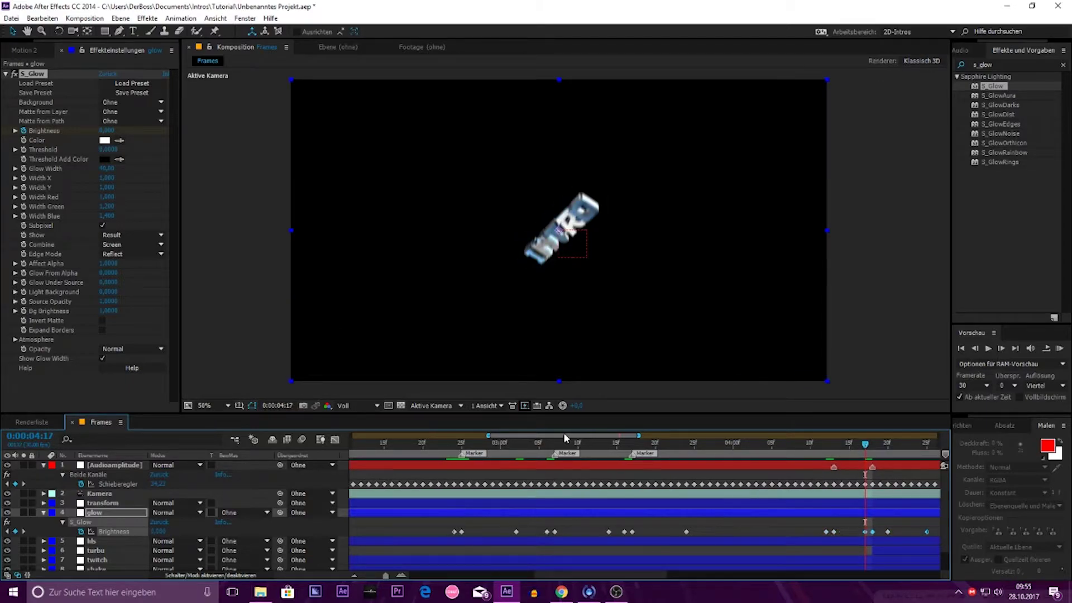
{"action": "left_click_drag", "start_coordinate": [564, 435], "coordinate": [620, 435]}
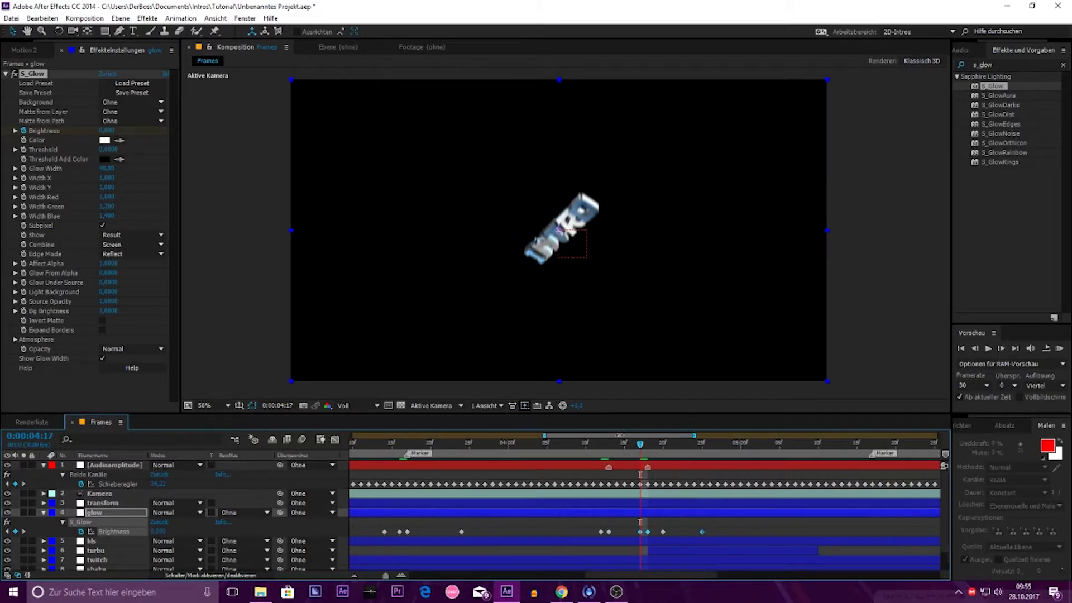
Step: Reposition a single Brightness keyframe of the glow flash on the timeline
{"action": "left_click", "coordinate": [719, 532]}
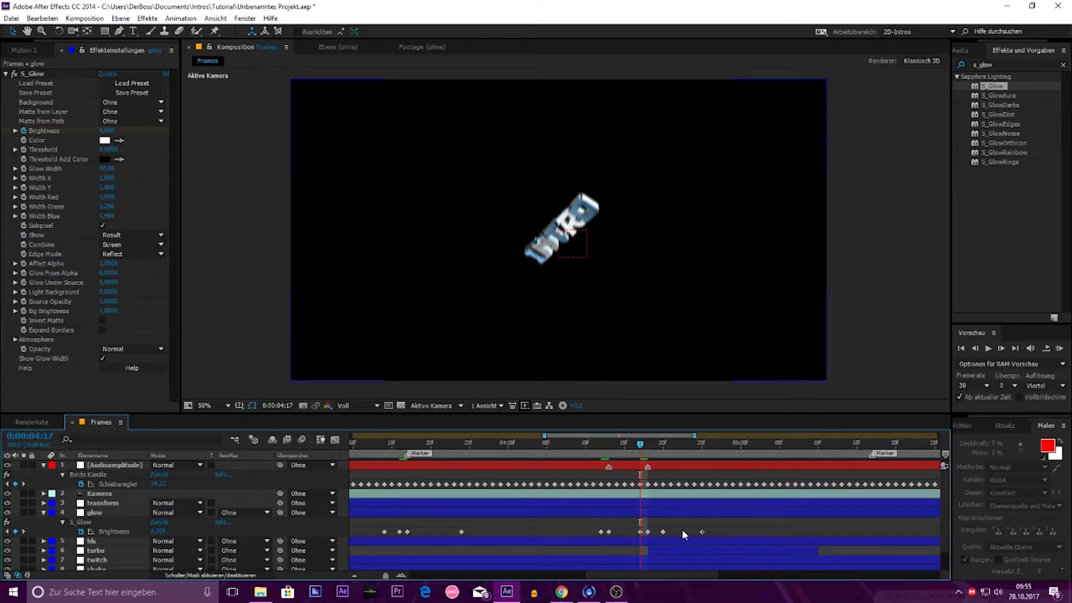
{"action": "left_click", "coordinate": [664, 532]}
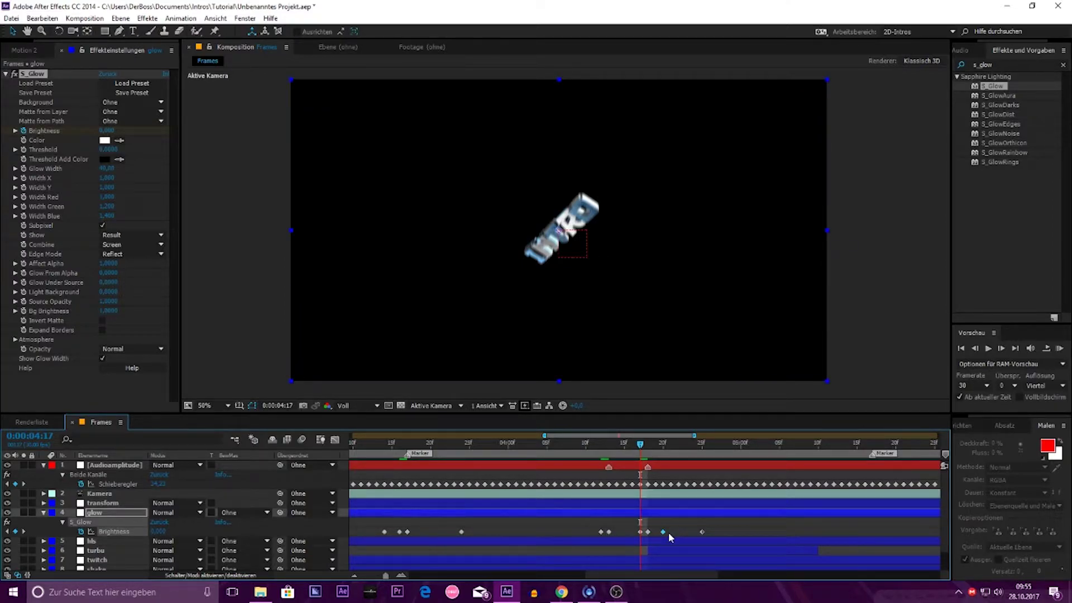
{"action": "left_click_drag", "start_coordinate": [720, 525], "coordinate": [634, 541]}
{"action": "mouse_move", "coordinate": [674, 437]}
{"action": "left_mouse_down"}
{"action": "mouse_move", "coordinate": [793, 436]}
{"action": "mouse_move", "coordinate": [811, 447]}
{"action": "mouse_move", "coordinate": [848, 435]}
{"action": "left_mouse_up"}
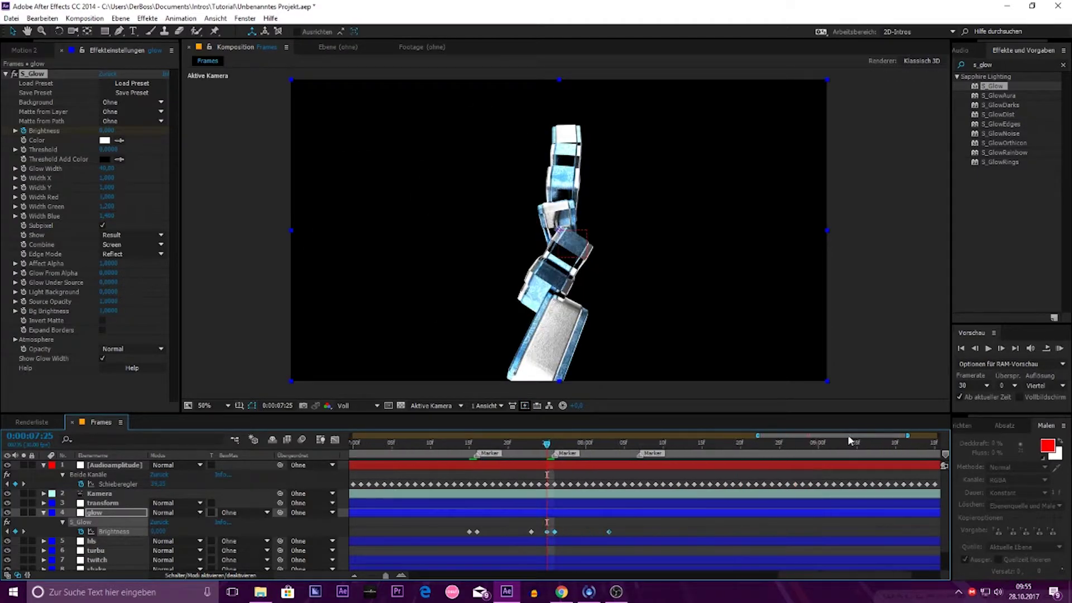
Step: Shift the Brightness flash keyframes near 8 seconds one frame earlier
{"action": "left_click", "coordinate": [644, 444]}
{"action": "key", "text": "semicolon"}
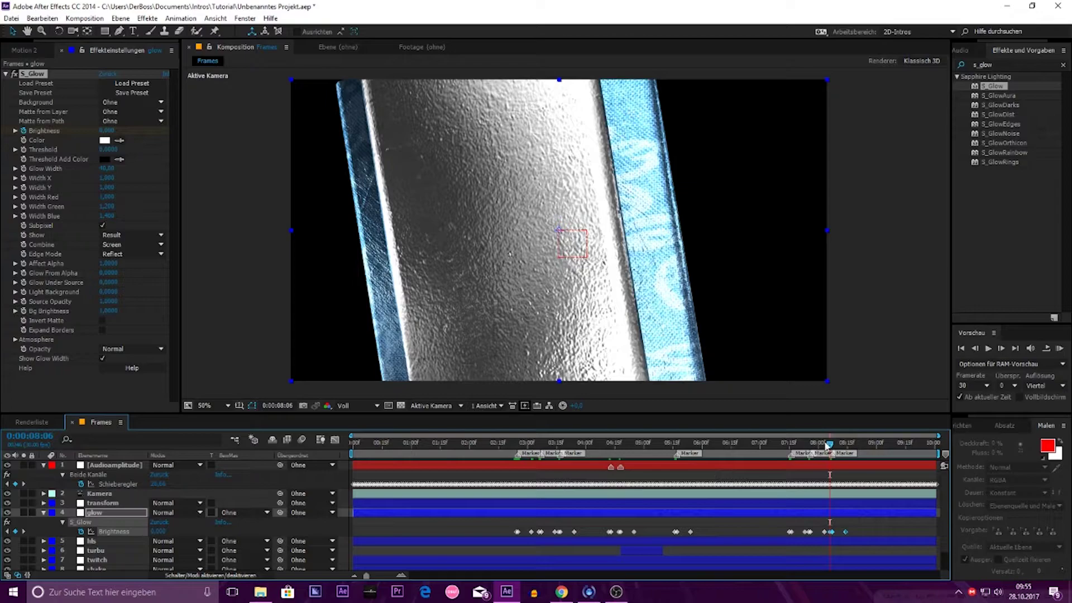
{"action": "left_click_drag", "start_coordinate": [827, 445], "coordinate": [832, 445]}
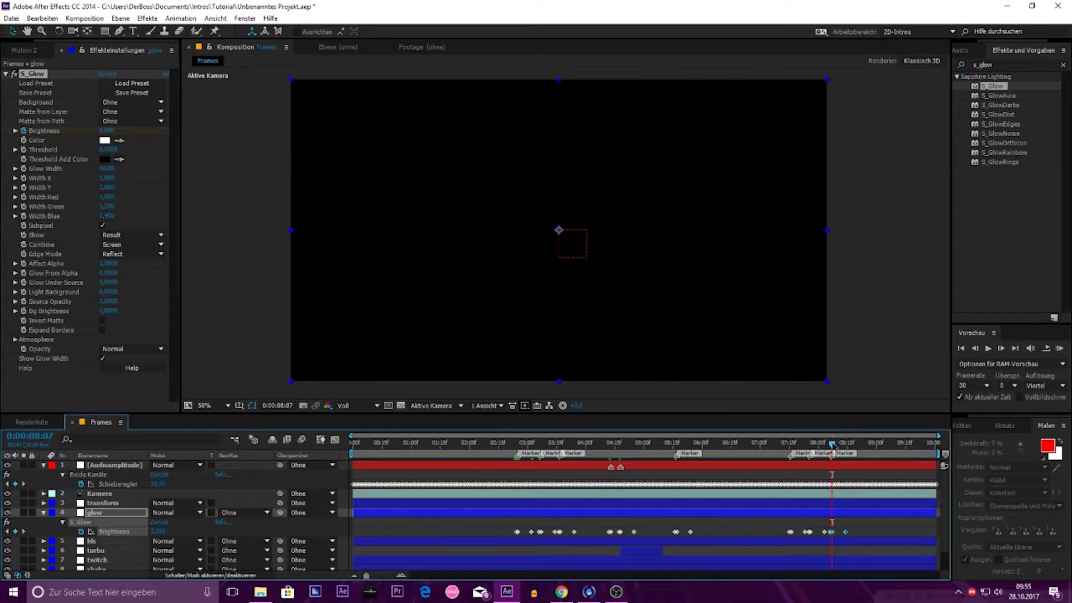
{"action": "key", "text": "semicolon"}
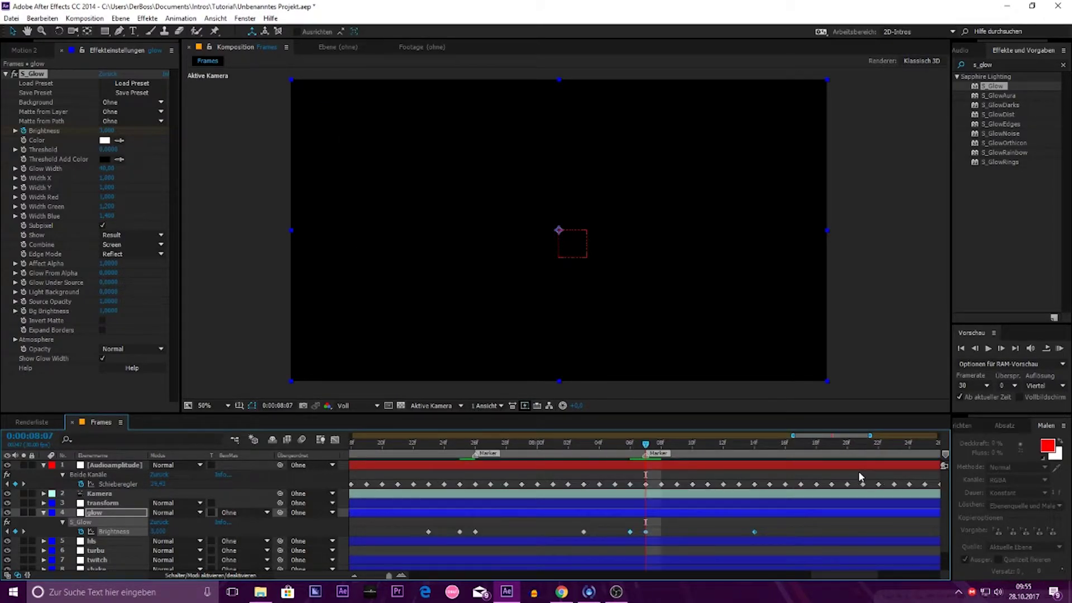
{"action": "left_click_drag", "start_coordinate": [645, 445], "coordinate": [630, 447]}
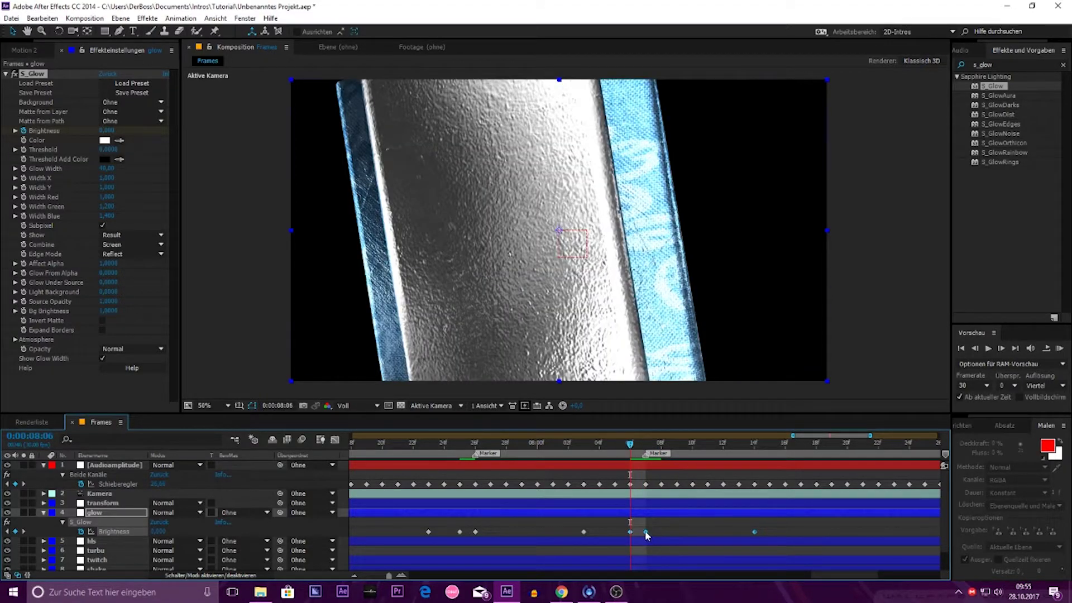
{"action": "left_click_drag", "start_coordinate": [646, 533], "coordinate": [630, 532]}
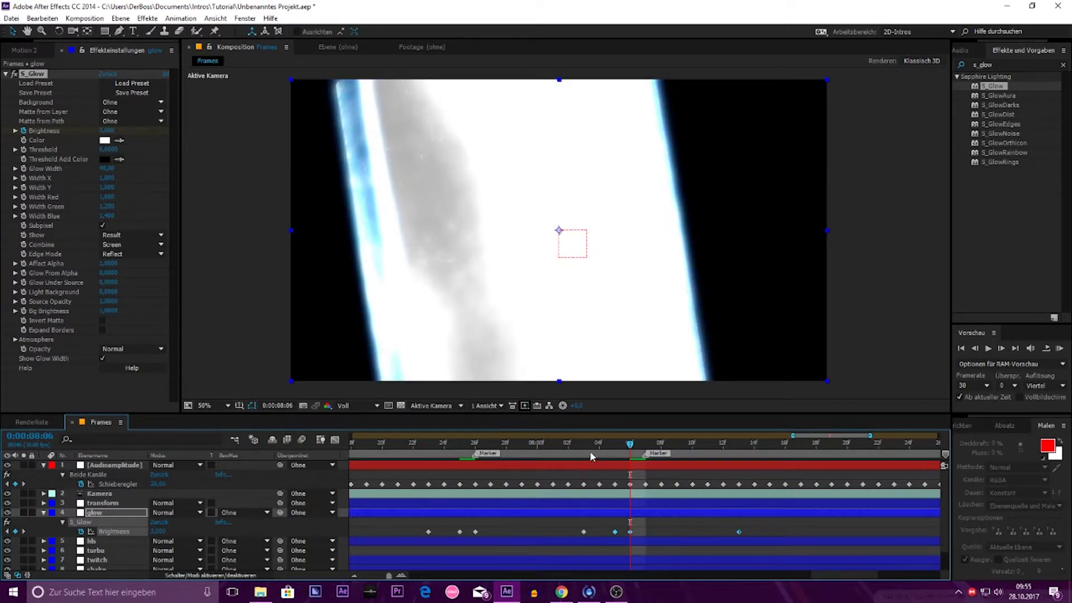
{"action": "left_click_drag", "start_coordinate": [592, 445], "coordinate": [612, 448]}
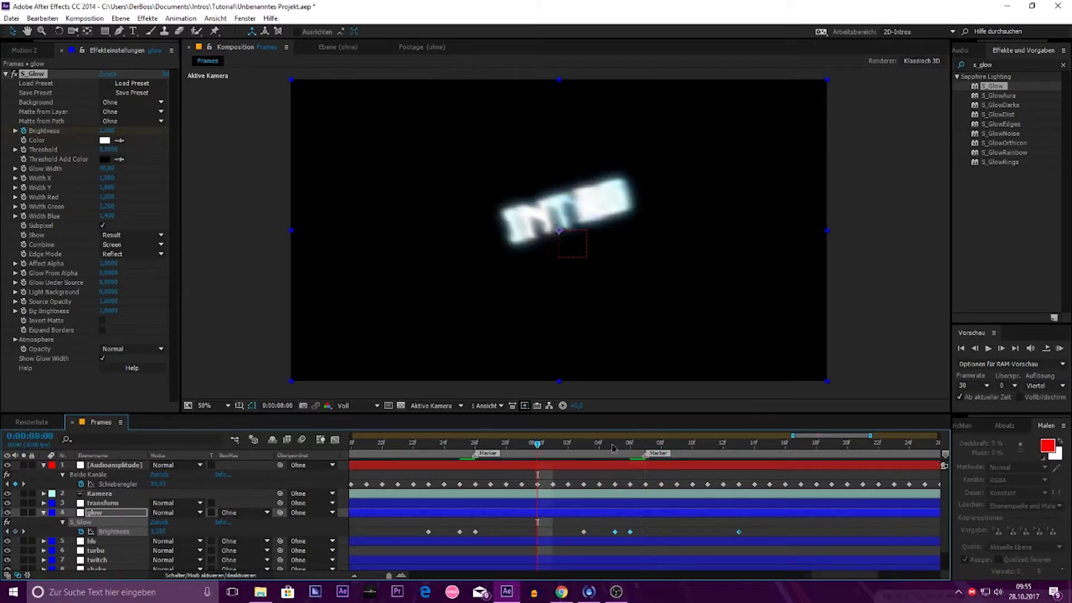
{"action": "left_click", "coordinate": [1060, 349]}
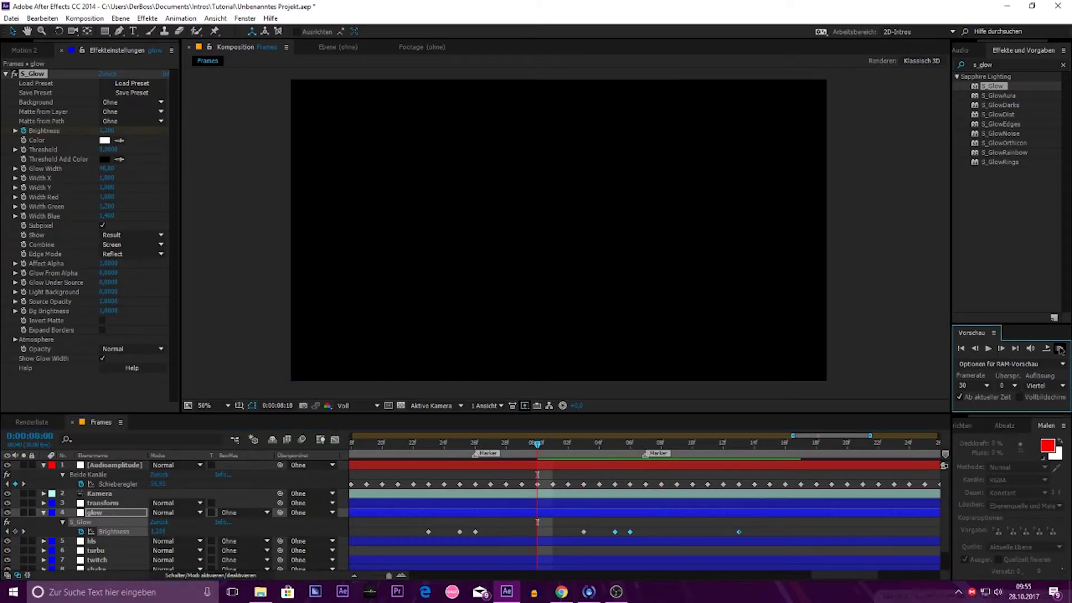
{"action": "left_click_drag", "start_coordinate": [446, 447], "coordinate": [419, 450]}
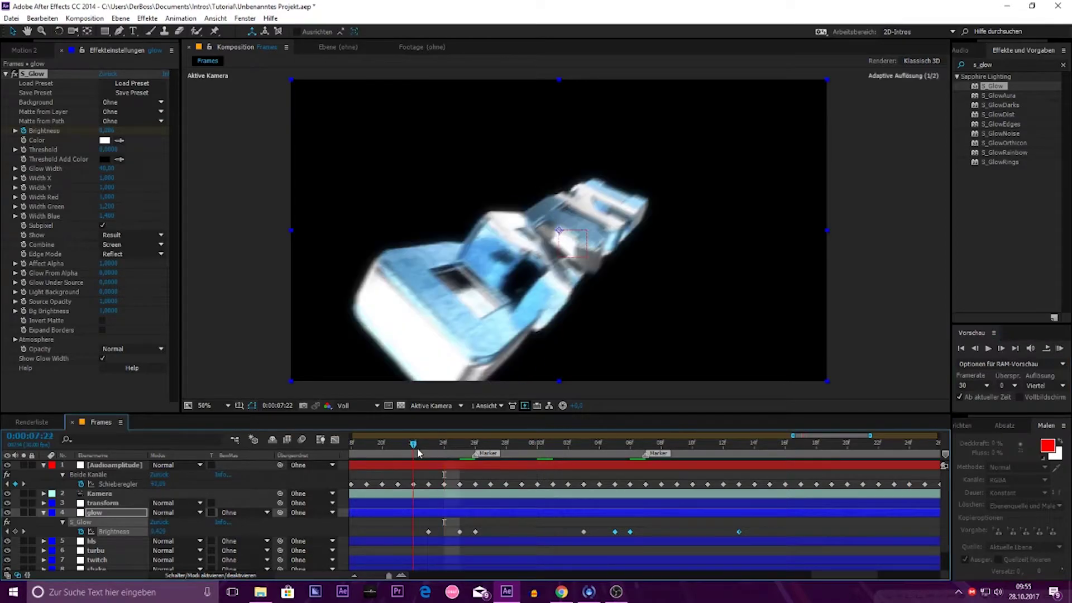
{"action": "scroll", "coordinate": [474, 455], "scroll_direction": "down", "scroll_amount": 5}
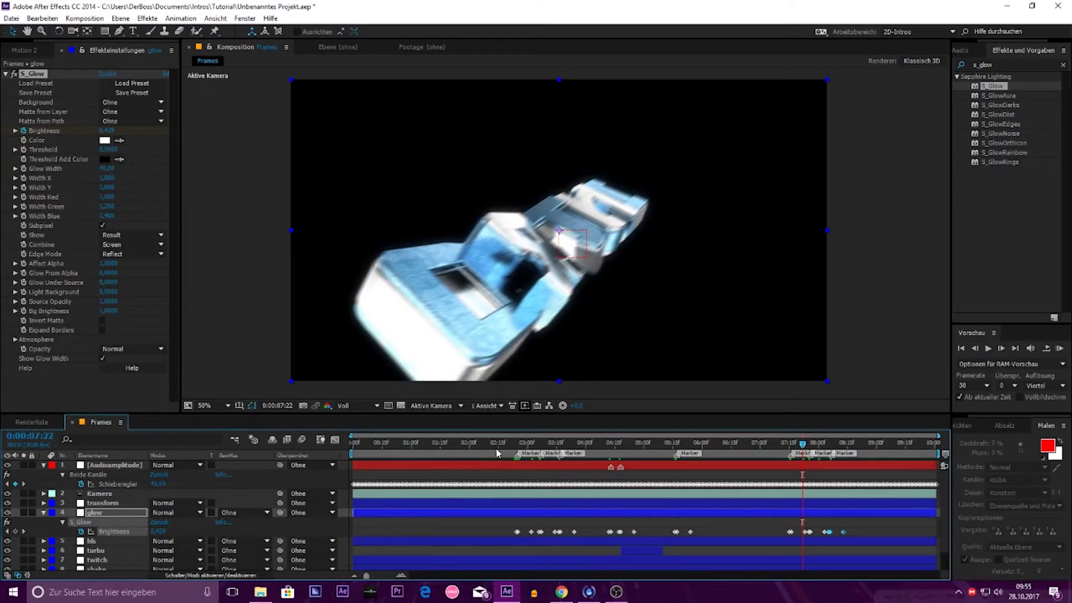
{"action": "left_click", "coordinate": [494, 448]}
{"action": "left_click", "coordinate": [1060, 349]}
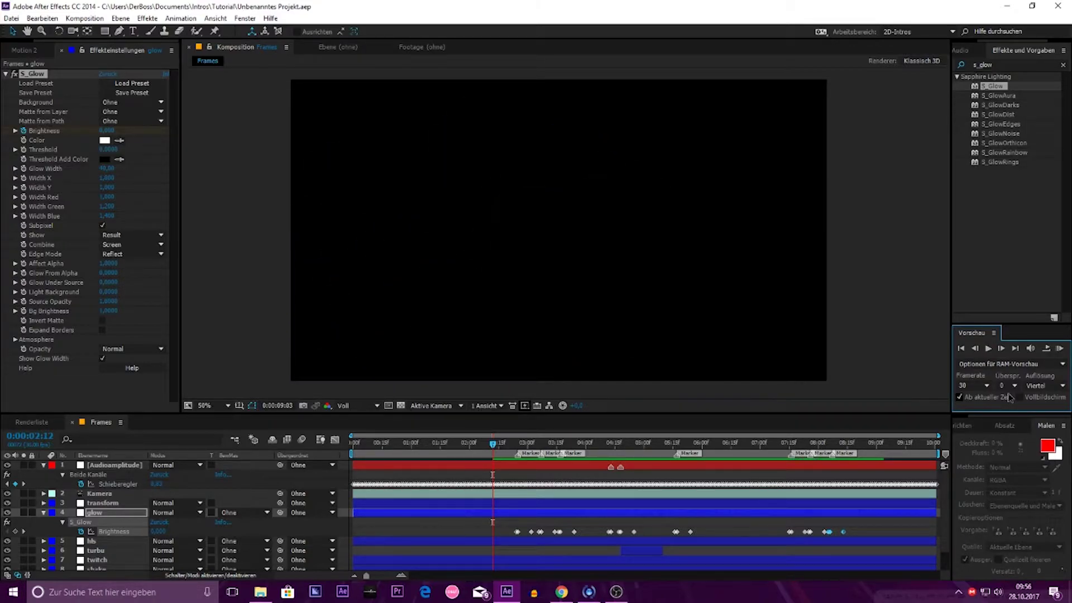
{"action": "left_click", "coordinate": [1060, 349]}
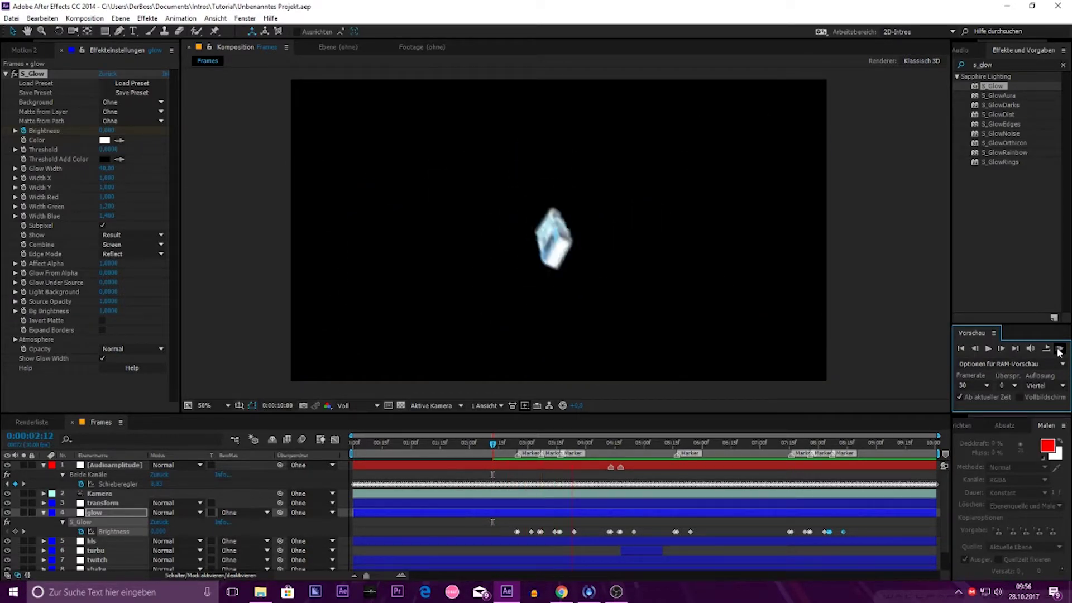
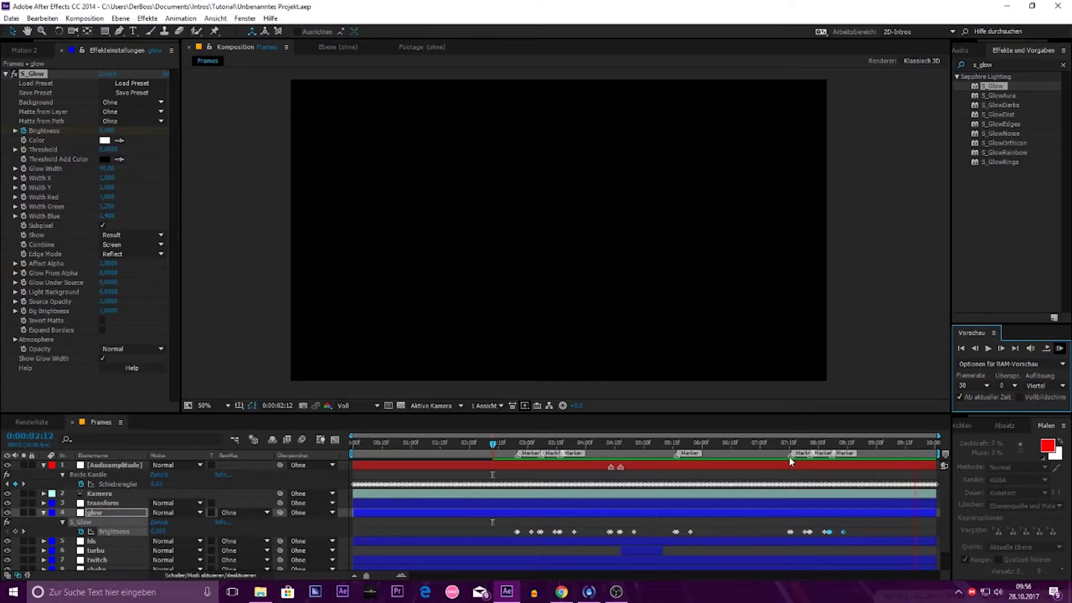
Step: Set the Composition viewer resolution to a quarter (Viertel)
{"action": "left_click", "coordinate": [357, 405]}
{"action": "left_click", "coordinate": [238, 375]}
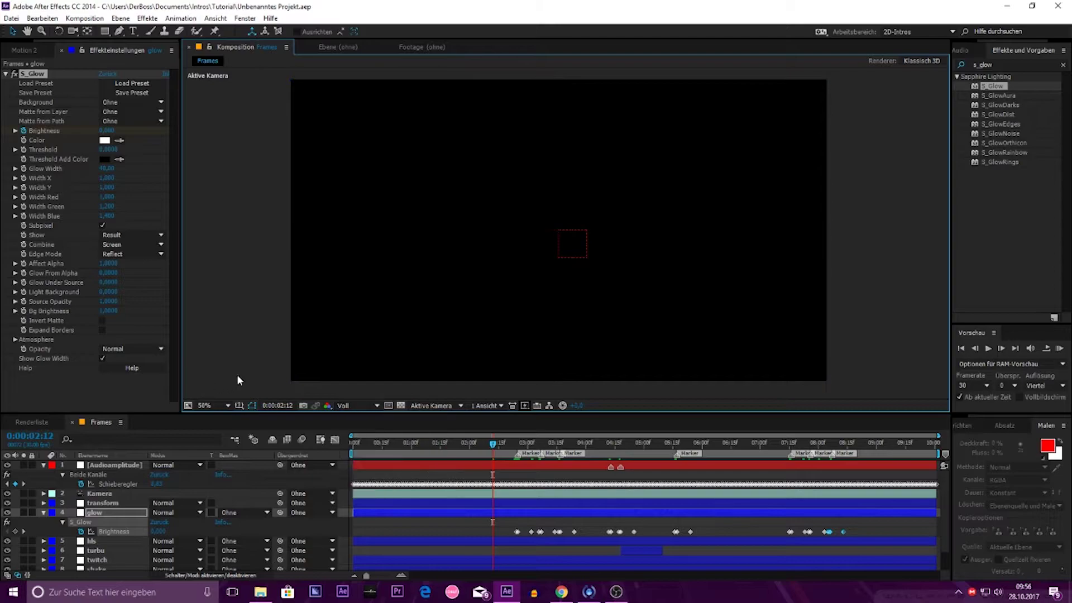
{"action": "left_click", "coordinate": [370, 407]}
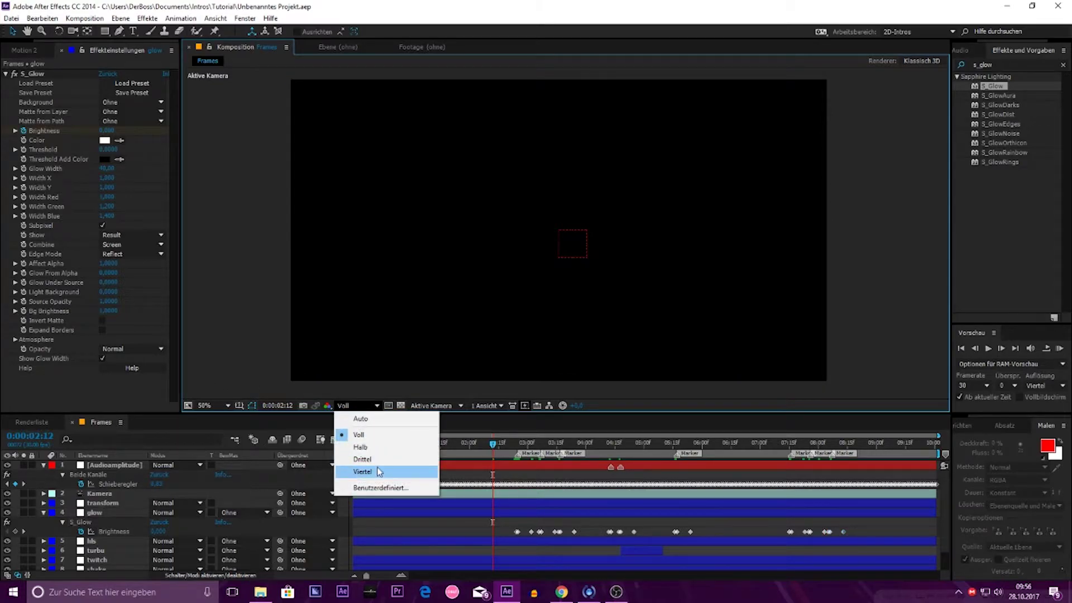
{"action": "left_click", "coordinate": [379, 472]}
Step: Keep RAM preview at quarter resolution, scrub to 0:00:05:08, and collapse the glow layer
{"action": "left_click_drag", "start_coordinate": [492, 444], "coordinate": [614, 444]}
{"action": "left_click", "coordinate": [1048, 387]}
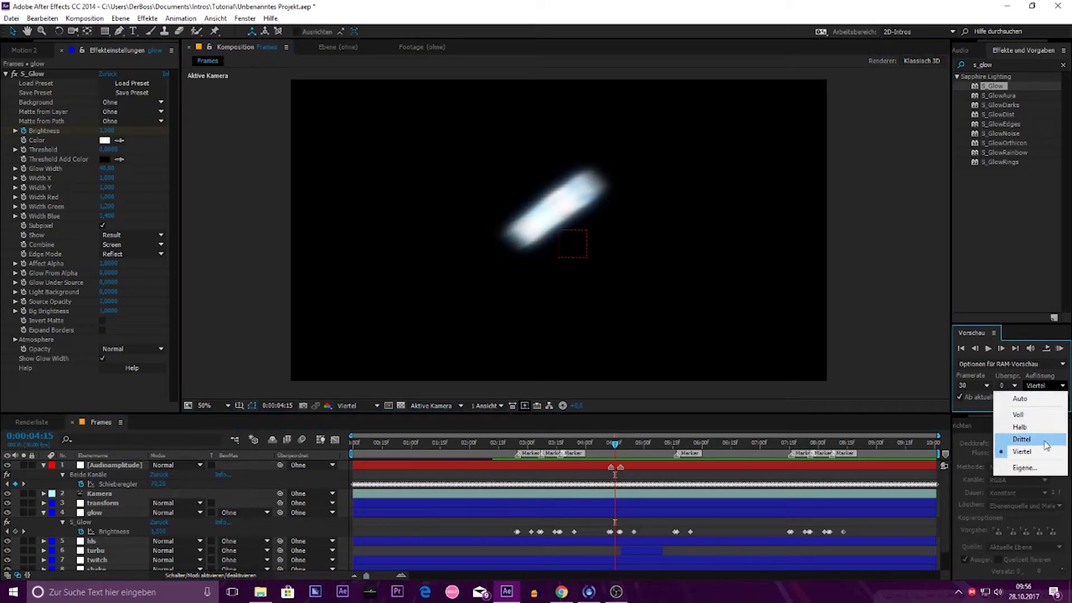
{"action": "left_click", "coordinate": [1034, 379]}
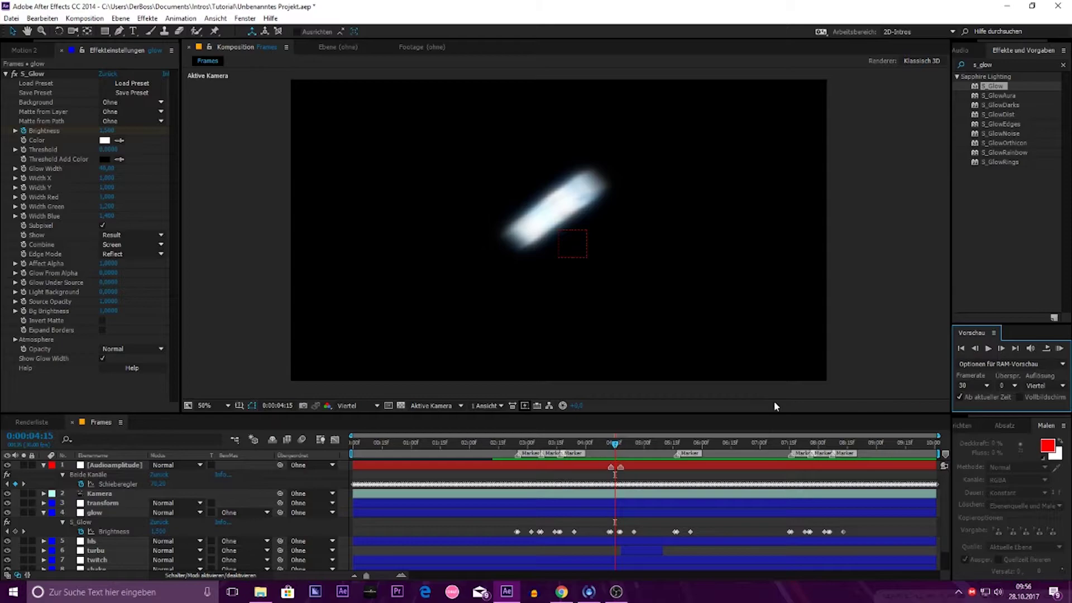
{"action": "left_click", "coordinate": [602, 454]}
{"action": "left_click_drag", "start_coordinate": [603, 455], "coordinate": [659, 453]}
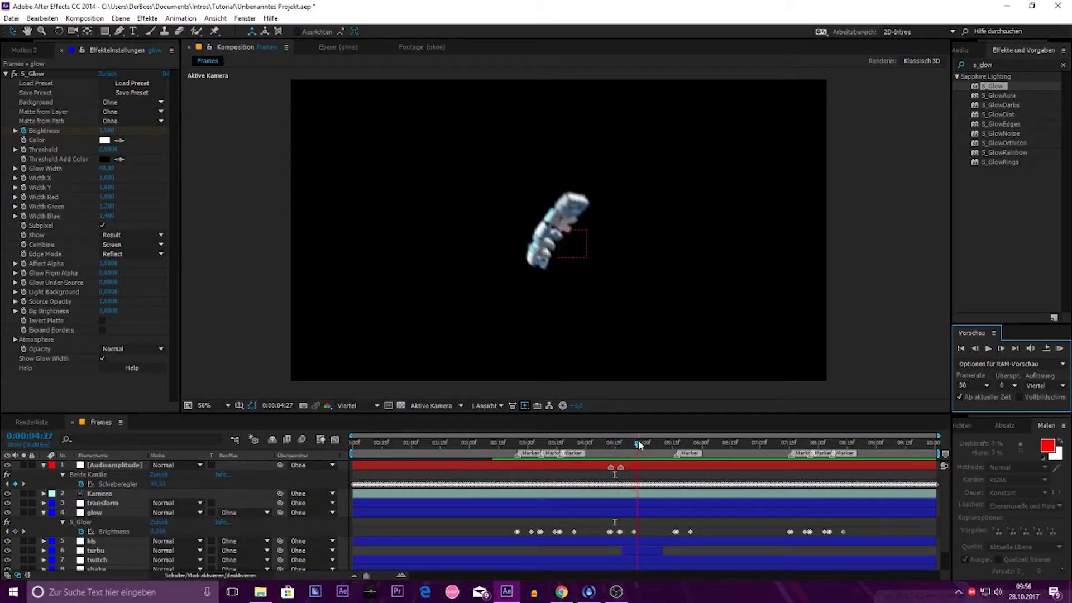
{"action": "left_click", "coordinate": [43, 513]}
{"action": "left_click", "coordinate": [128, 564]}
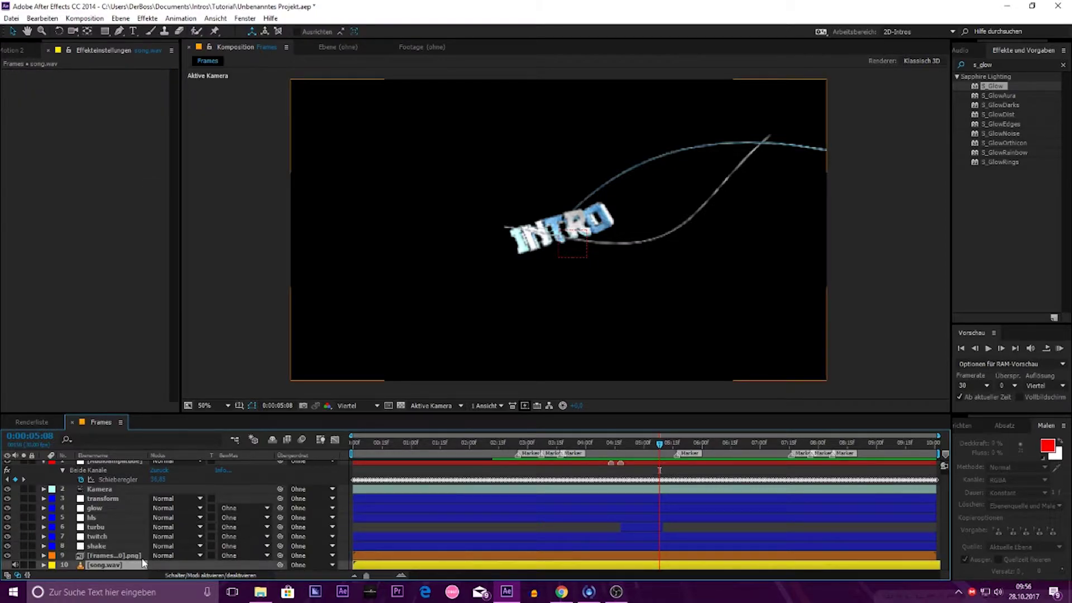
Step: Create a black solid named BG, 3200 px wide with the 16:9 aspect locked
{"action": "key", "text": "ctrl+y"}
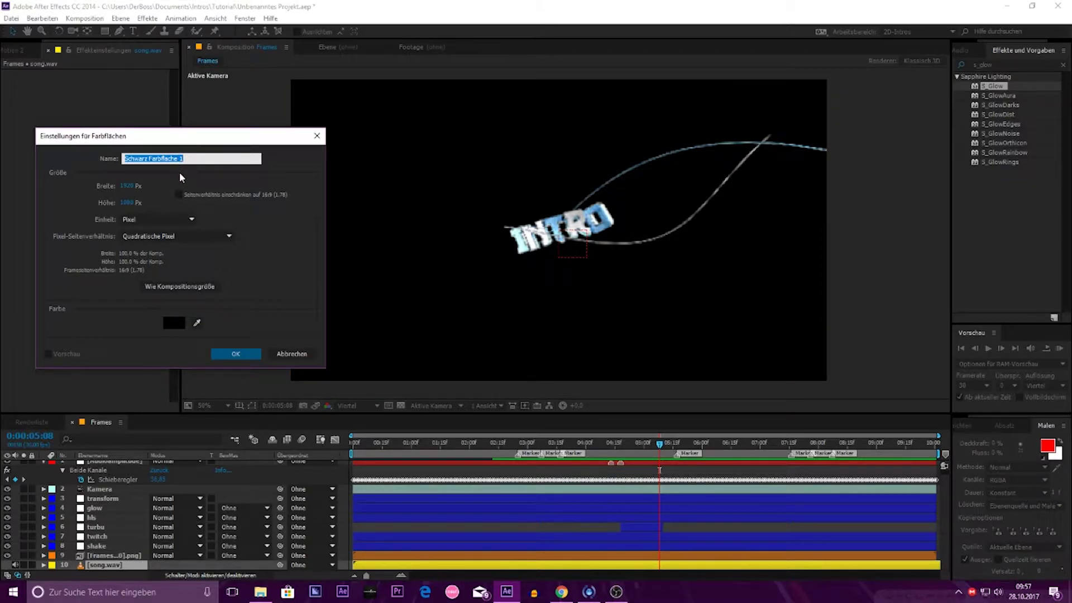
{"action": "left_click", "coordinate": [203, 159]}
{"action": "left_click_drag", "start_coordinate": [202, 159], "coordinate": [94, 162]}
{"action": "type", "text": "BG"}
{"action": "left_click", "coordinate": [178, 195]}
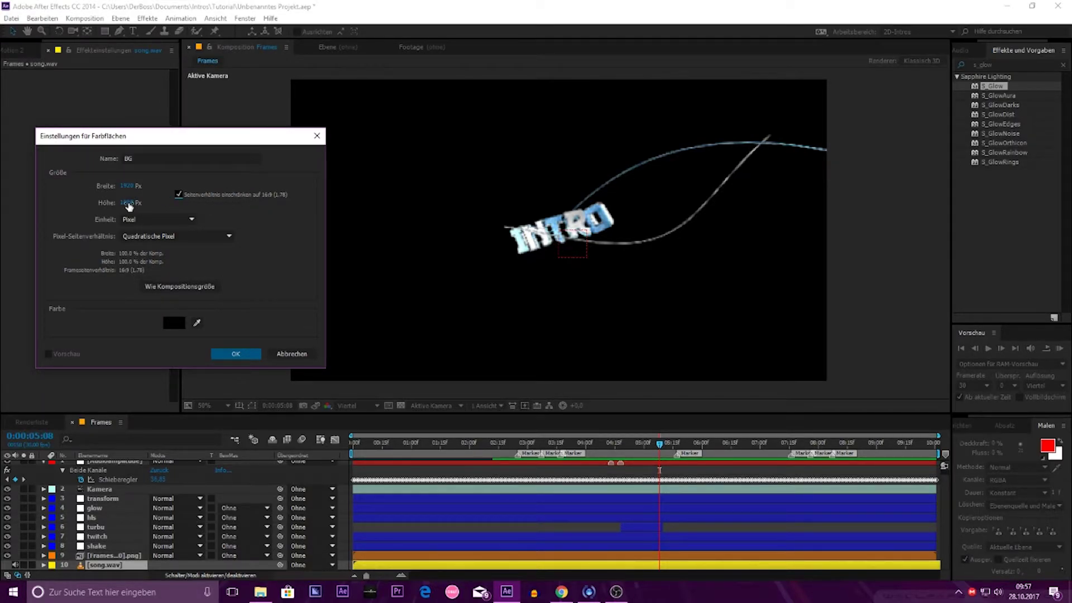
{"action": "left_click", "coordinate": [127, 185]}
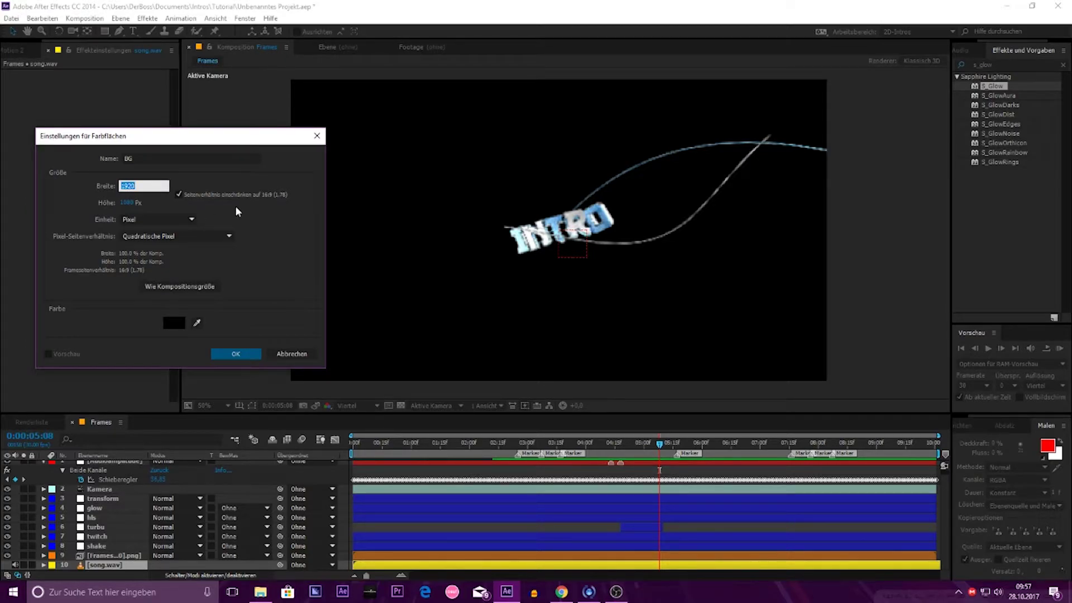
{"action": "type", "text": "3200"}
{"action": "key", "text": "Return"}
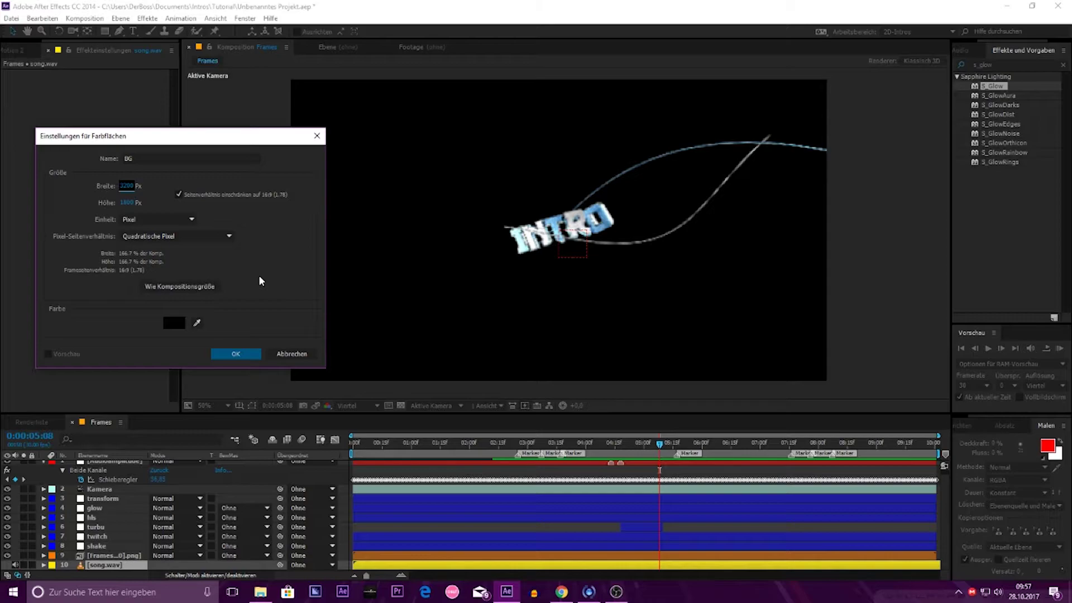
{"action": "left_click", "coordinate": [237, 354]}
{"action": "left_click", "coordinate": [179, 194]}
{"action": "left_click", "coordinate": [236, 353]}
Step: Duplicate the BG solid layer with Ctrl+D
{"action": "scroll", "coordinate": [114, 536], "scroll_direction": "down", "scroll_amount": 1}
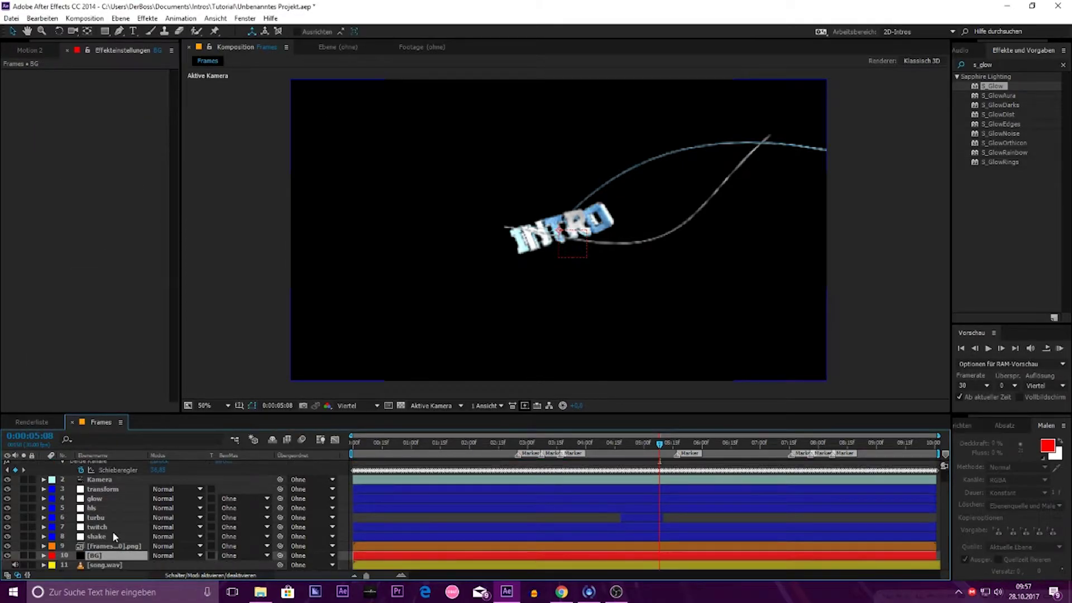
{"action": "key", "text": "ctrl+d"}
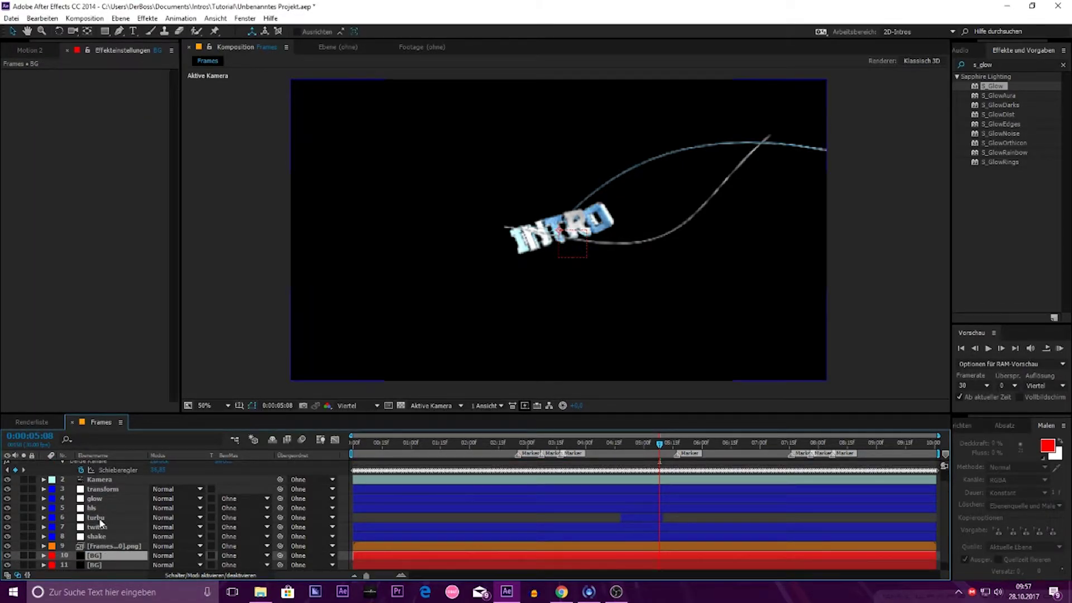
{"action": "scroll", "coordinate": [99, 528], "scroll_direction": "down", "scroll_amount": 1}
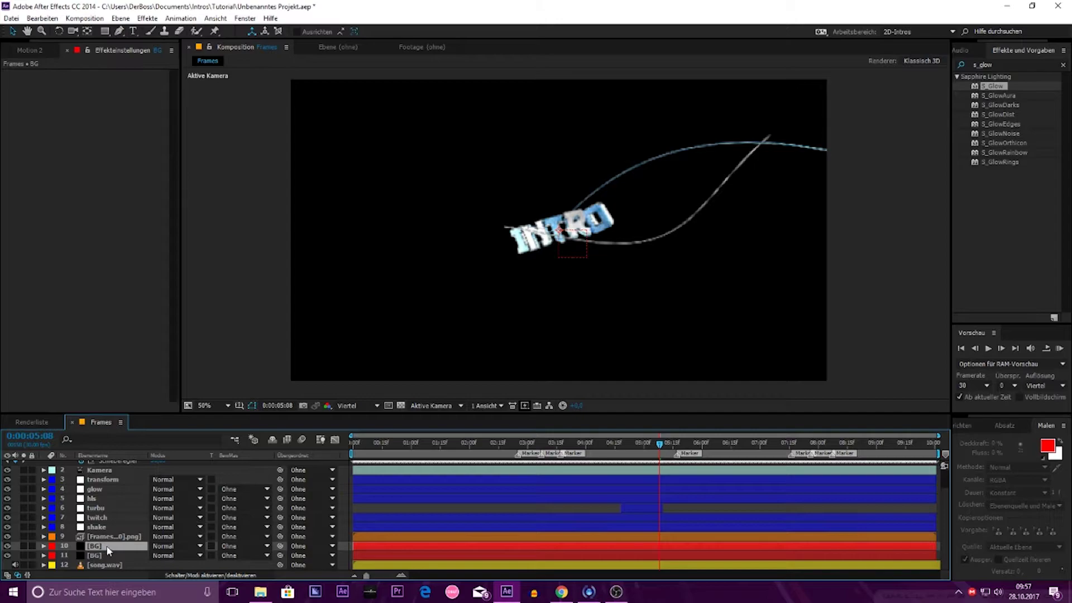
Step: Search Effects & Presets for 'Form' and apply Trapcode Form to the BG layer
{"action": "left_click", "coordinate": [1013, 65]}
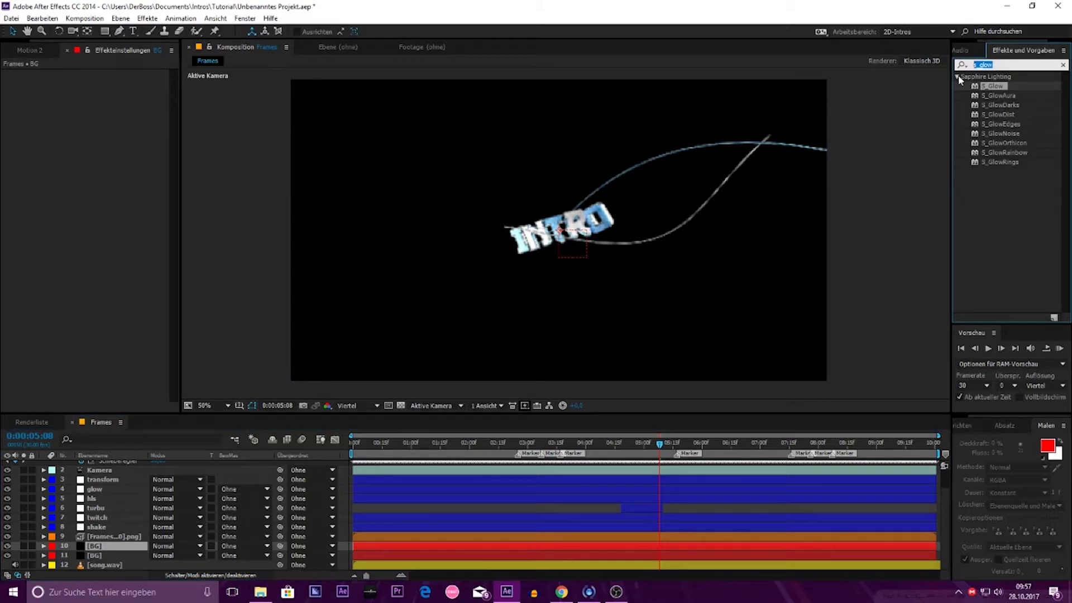
{"action": "type", "text": "Form"}
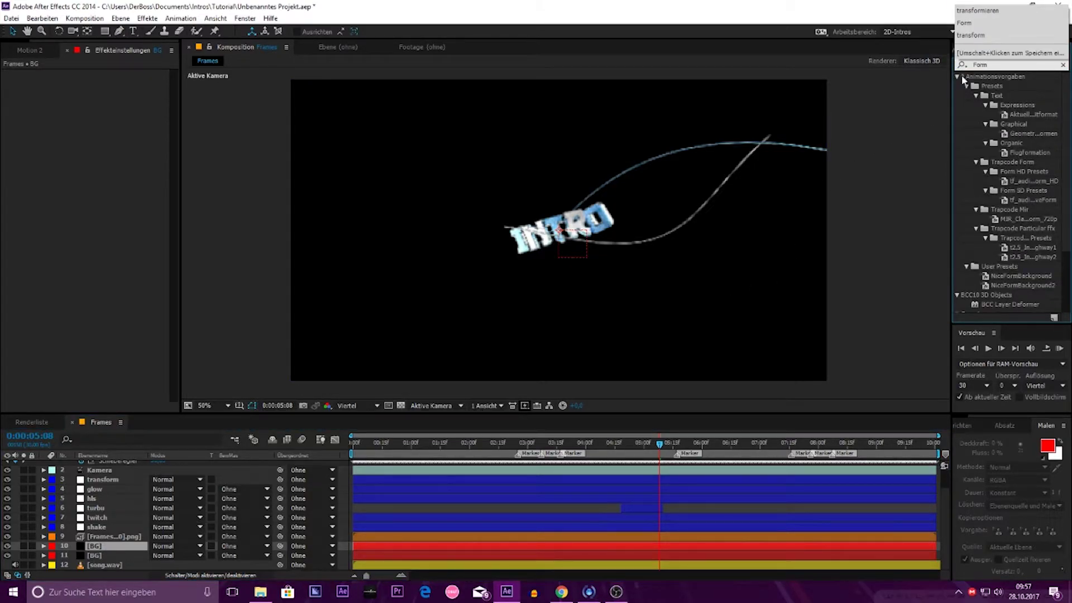
{"action": "scroll", "coordinate": [1047, 207], "scroll_direction": "down", "scroll_amount": 3}
{"action": "left_click_drag", "start_coordinate": [986, 262], "coordinate": [980, 265]}
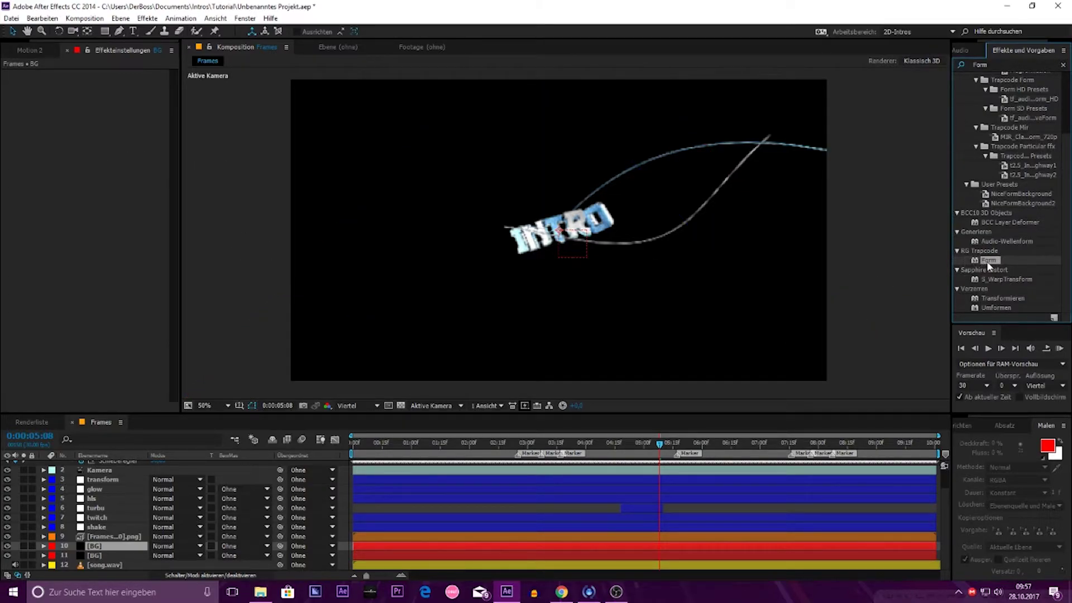
{"action": "left_click", "coordinate": [972, 257]}
{"action": "left_click_drag", "start_coordinate": [982, 263], "coordinate": [146, 210]}
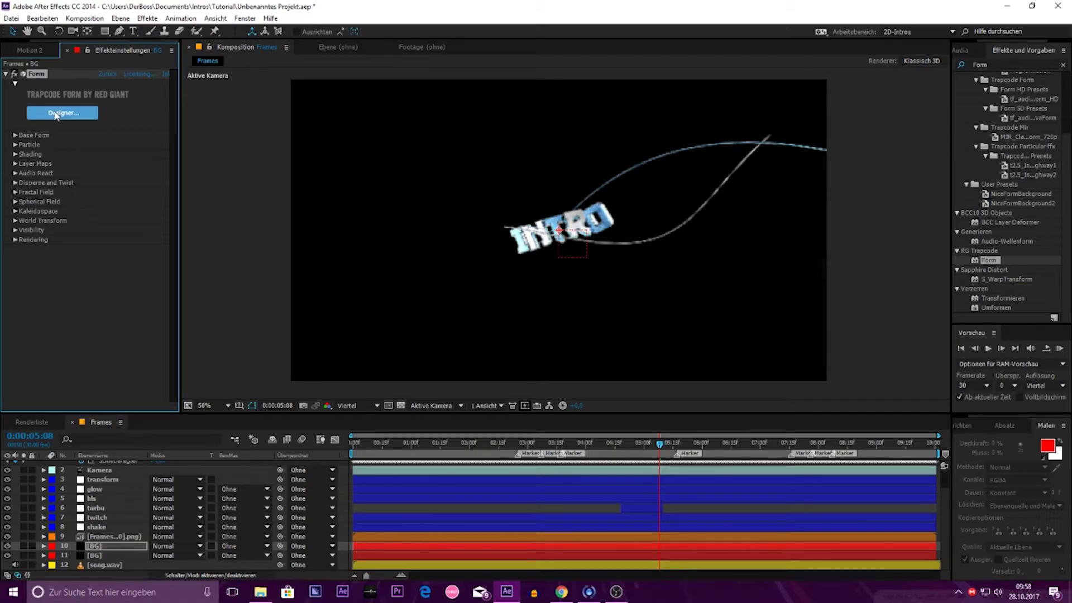
Step: Set the Form Base Form position to 0,0,0 and return the viewer to full resolution
{"action": "left_click", "coordinate": [15, 136]}
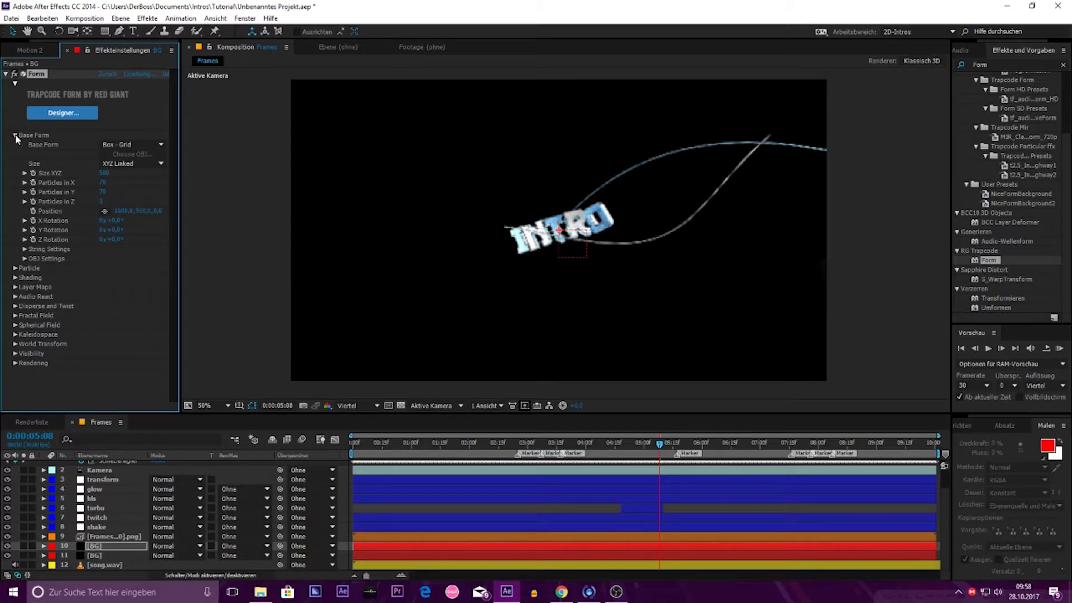
{"action": "left_click", "coordinate": [121, 212]}
{"action": "type", "text": "0"}
{"action": "key", "text": "Return"}
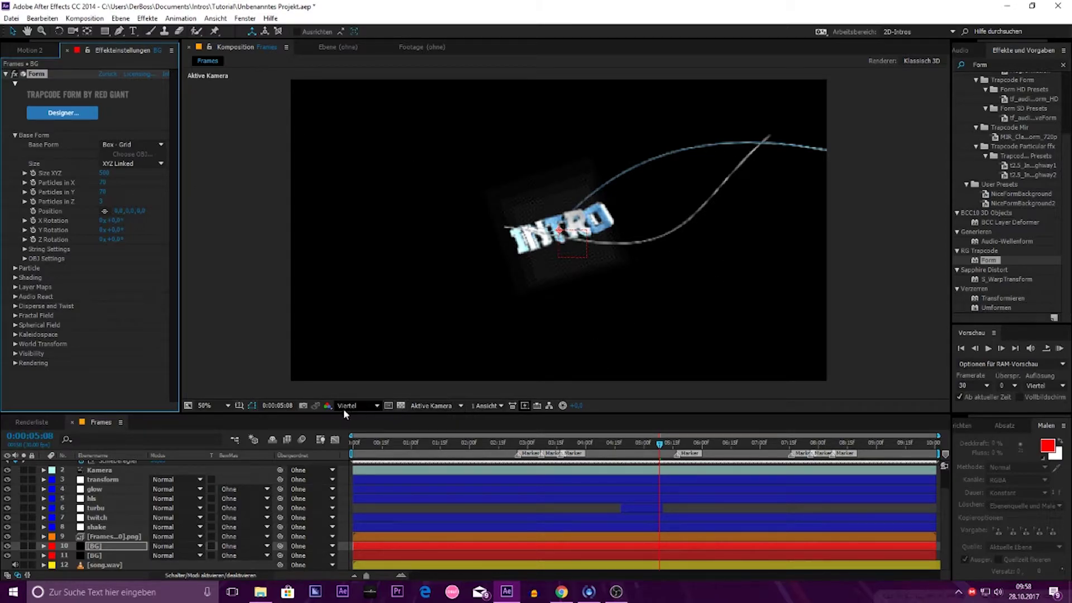
{"action": "left_click", "coordinate": [352, 406]}
{"action": "left_click", "coordinate": [357, 434]}
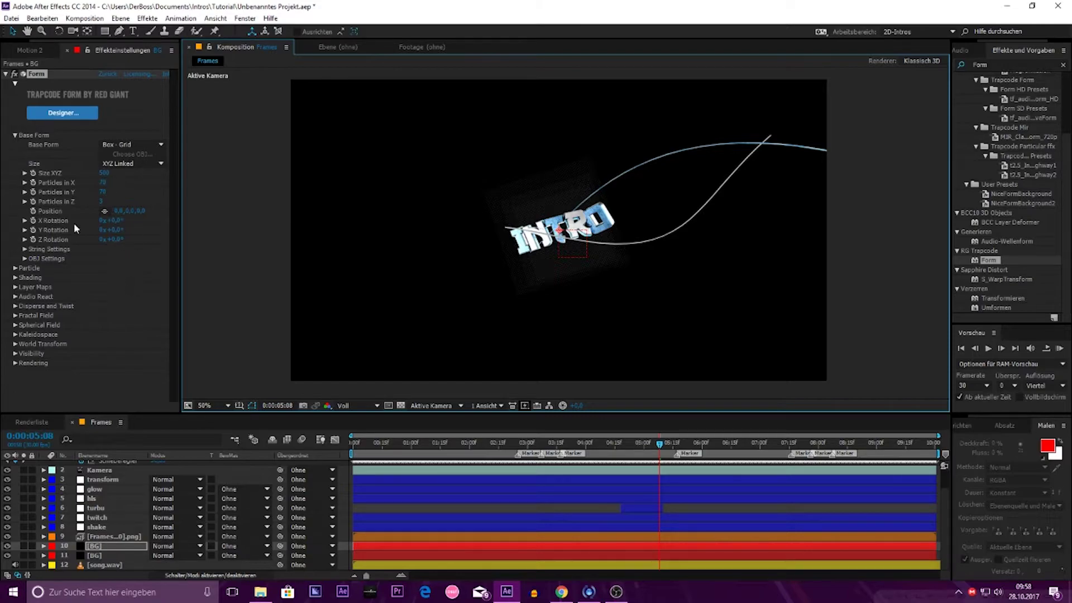
Step: Make the Form particles Cloudlet type with opacity 1 and size 200
{"action": "left_click", "coordinate": [16, 269]}
{"action": "scroll", "coordinate": [23, 268], "scroll_direction": "down", "scroll_amount": 2}
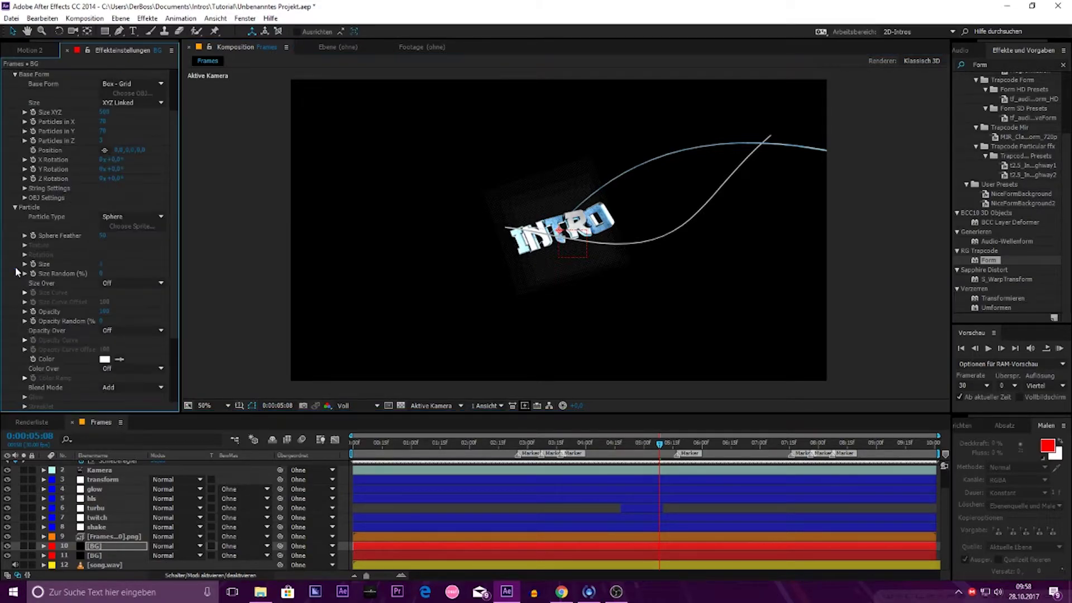
{"action": "left_click", "coordinate": [117, 217]}
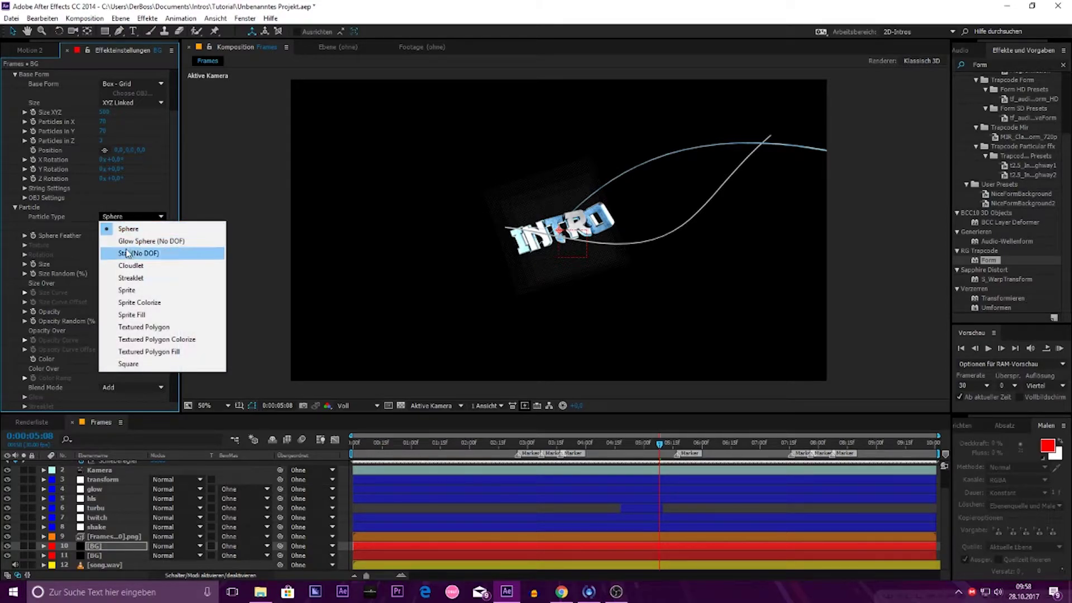
{"action": "left_click", "coordinate": [155, 269]}
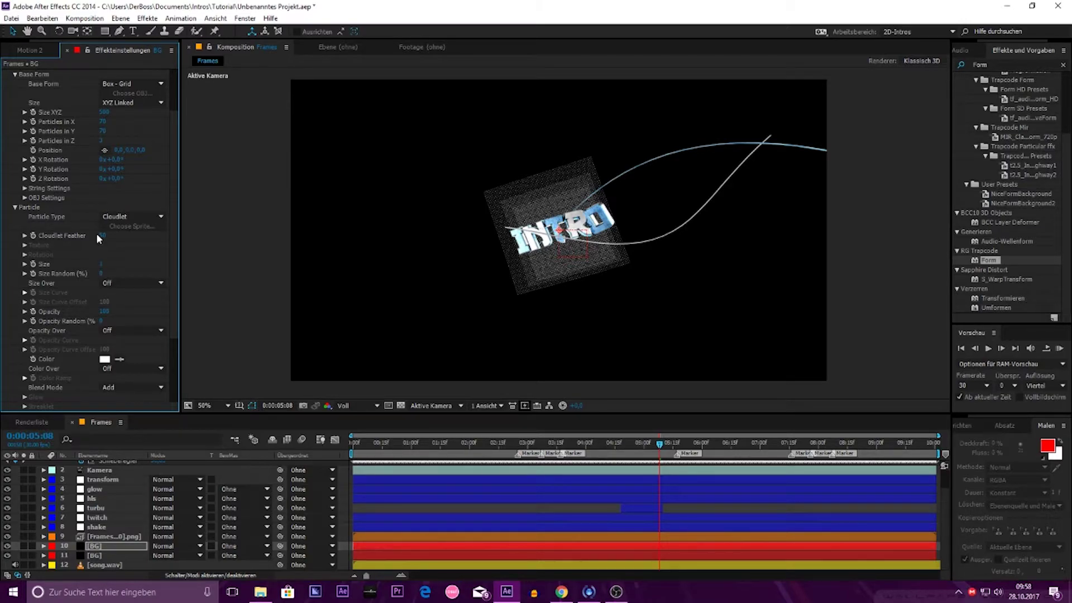
{"action": "left_click", "coordinate": [105, 311]}
{"action": "type", "text": "1"}
{"action": "key", "text": "Return"}
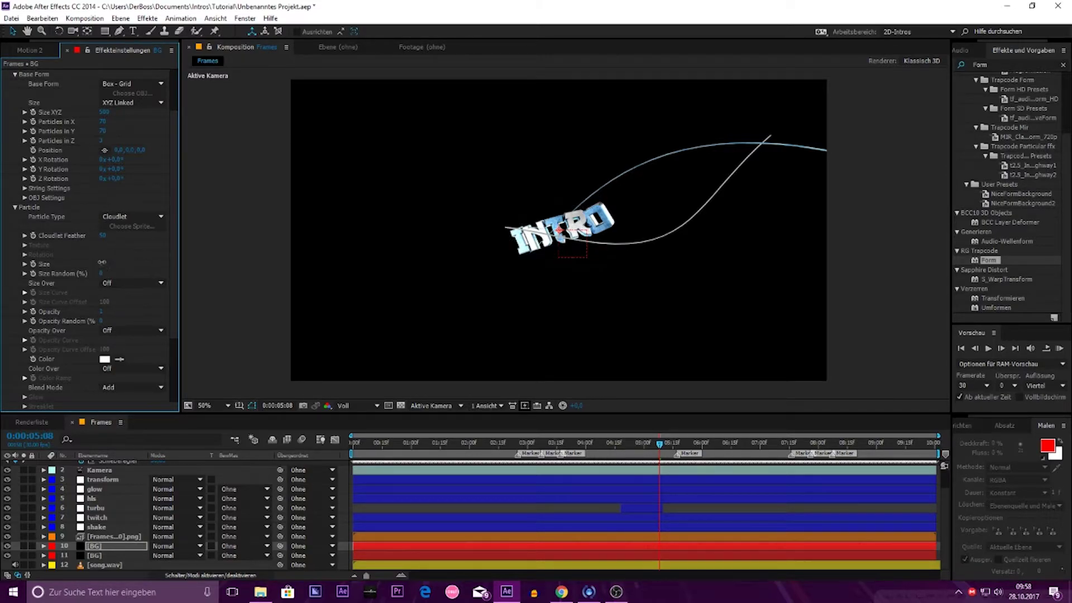
{"action": "left_click", "coordinate": [102, 263]}
{"action": "type", "text": "200"}
{"action": "key", "text": "Return"}
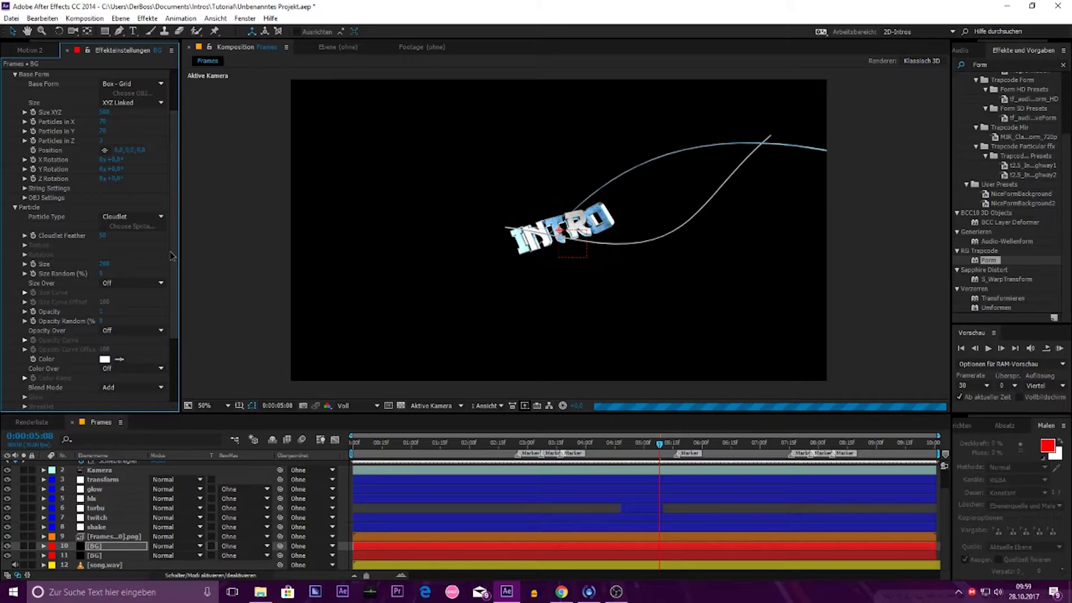
Step: Pause viewer updates and set Form's Disperse amount to 10000
{"action": "key", "text": "Caps_Lock"}
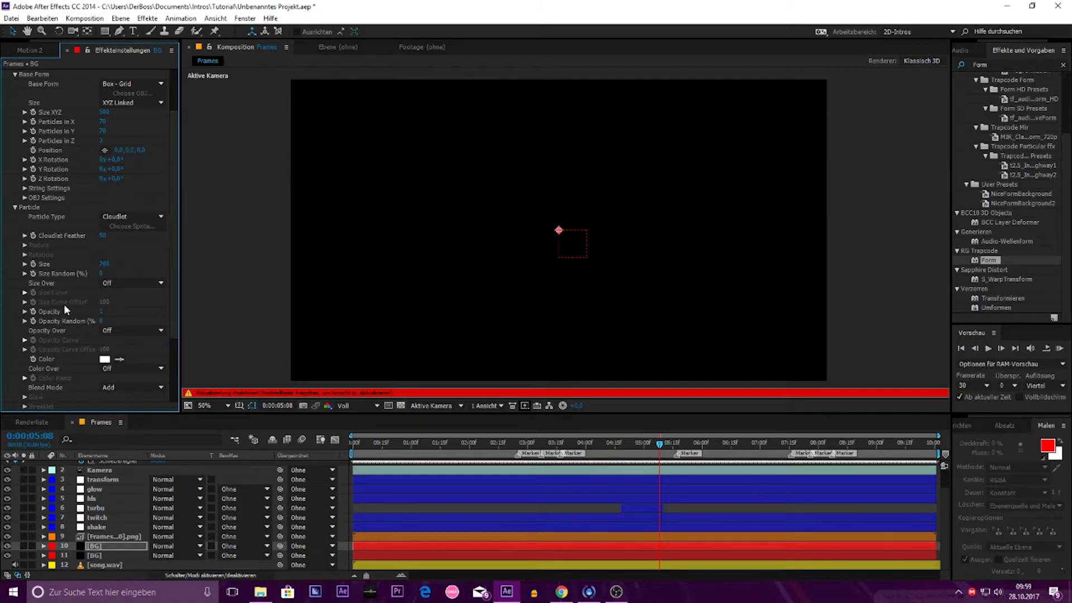
{"action": "scroll", "coordinate": [25, 333], "scroll_direction": "down", "scroll_amount": 3}
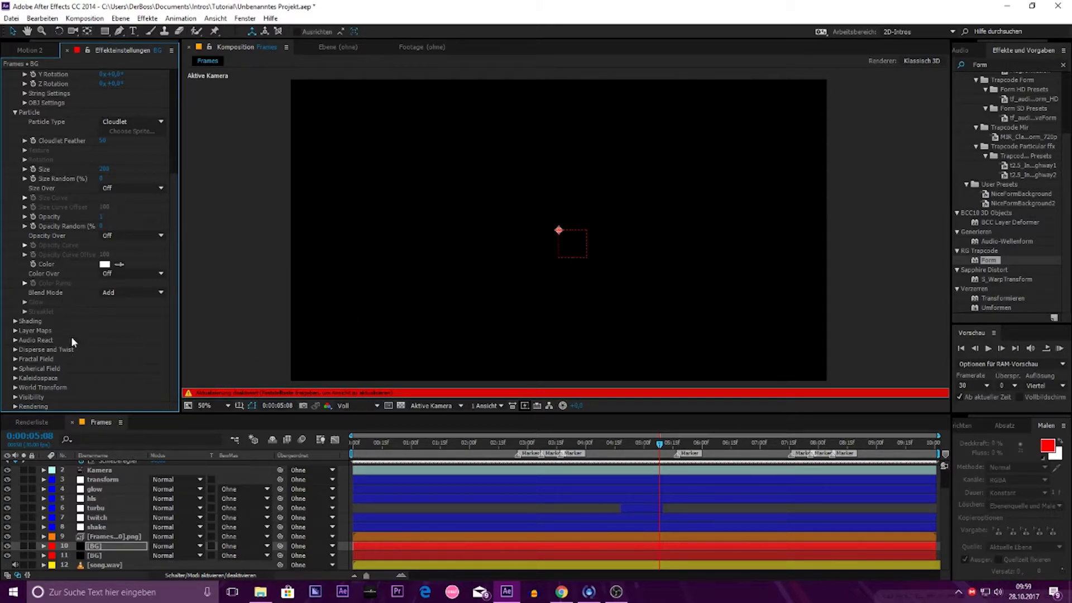
{"action": "left_click", "coordinate": [16, 349]}
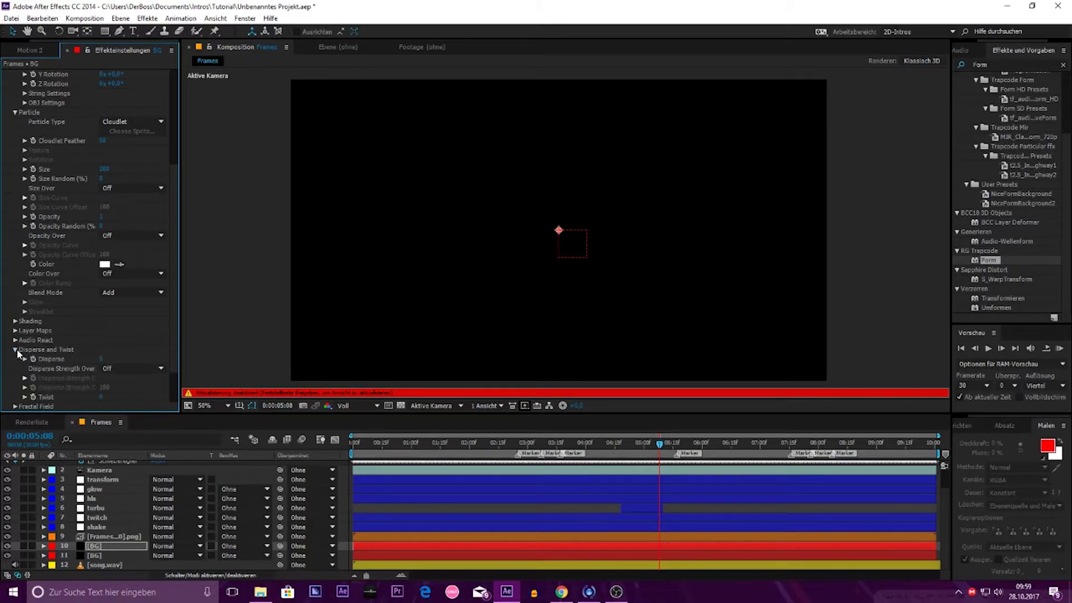
{"action": "scroll", "coordinate": [128, 388], "scroll_direction": "down", "scroll_amount": 2}
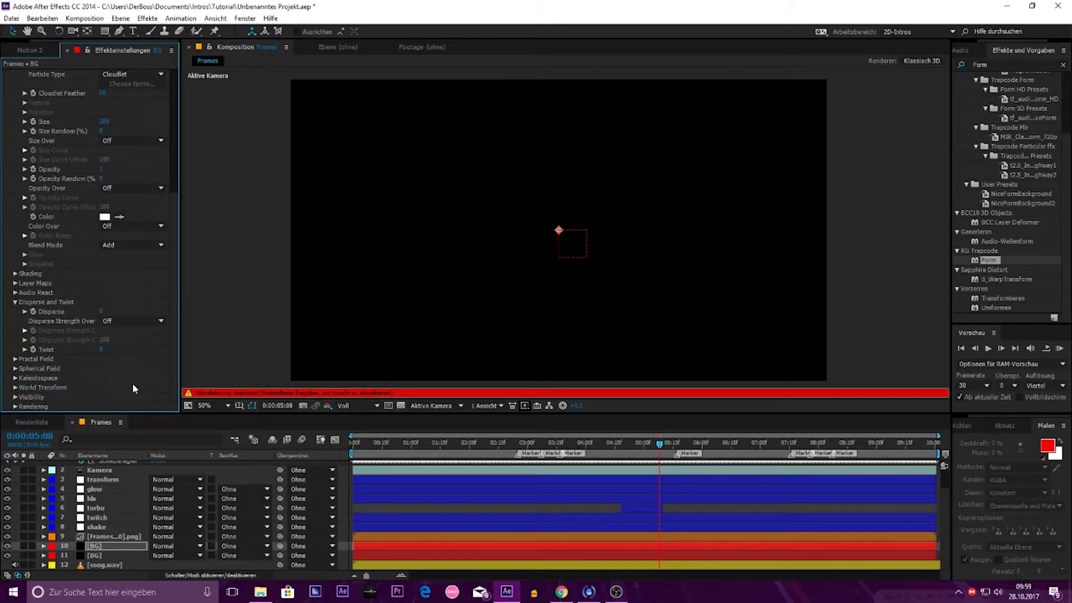
{"action": "left_click", "coordinate": [100, 311]}
{"action": "type", "text": "1"}
{"action": "type", "text": "00"}
{"action": "type", "text": "00"}
{"action": "key", "text": "Return"}
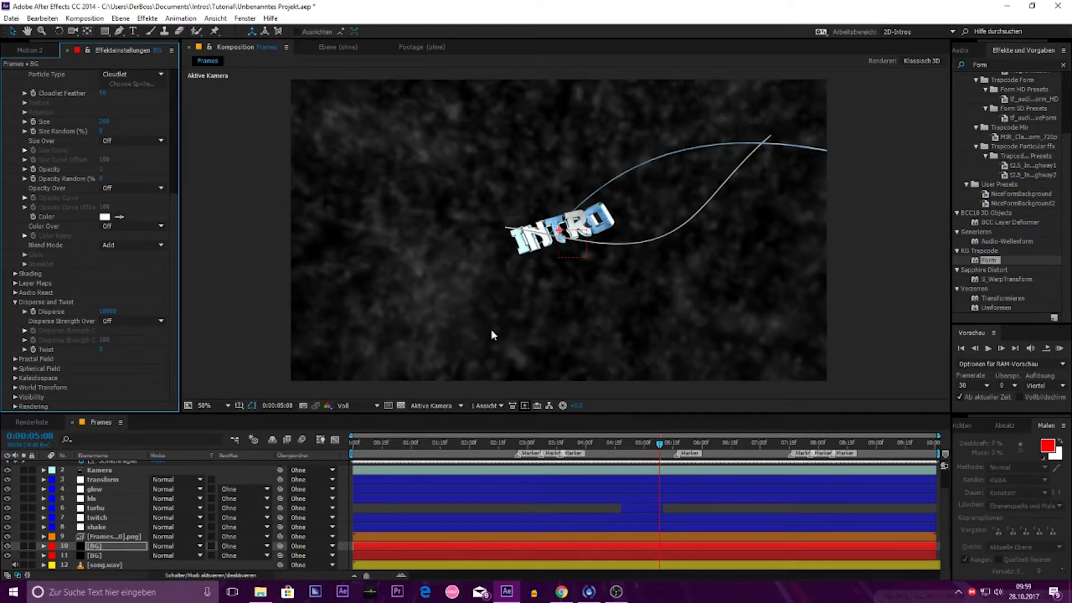
Step: Set the Form particle Size to 250 and collapse the Form effect
{"action": "scroll", "coordinate": [566, 299], "scroll_direction": "up", "scroll_amount": 1}
{"action": "scroll", "coordinate": [548, 289], "scroll_direction": "down", "scroll_amount": 1}
{"action": "scroll", "coordinate": [547, 288], "scroll_direction": "down", "scroll_amount": 2}
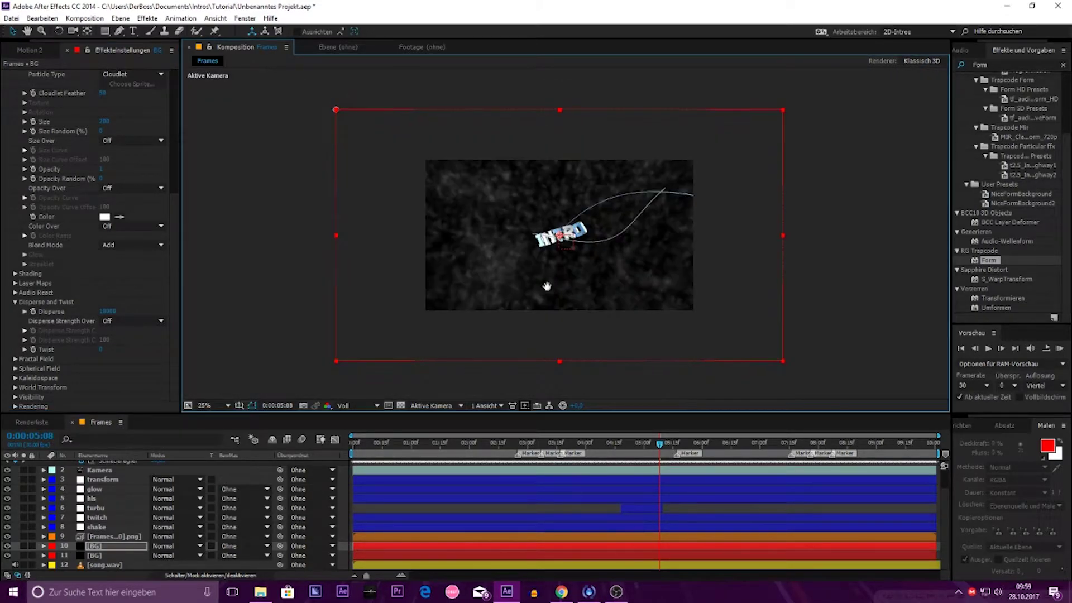
{"action": "scroll", "coordinate": [555, 303], "scroll_direction": "up", "scroll_amount": 2}
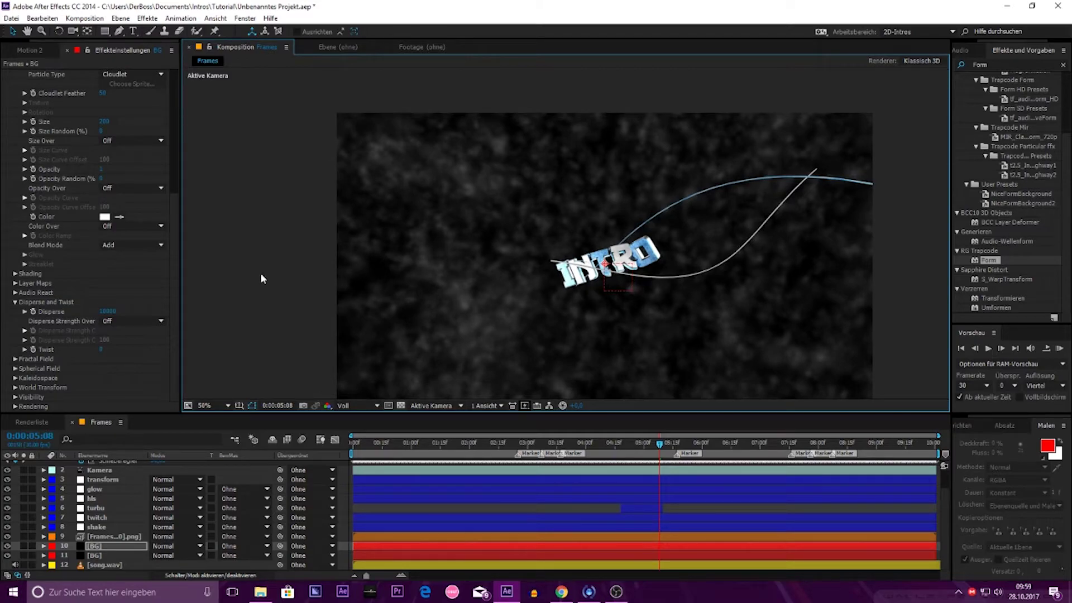
{"action": "left_click_drag", "start_coordinate": [173, 267], "coordinate": [177, 136]}
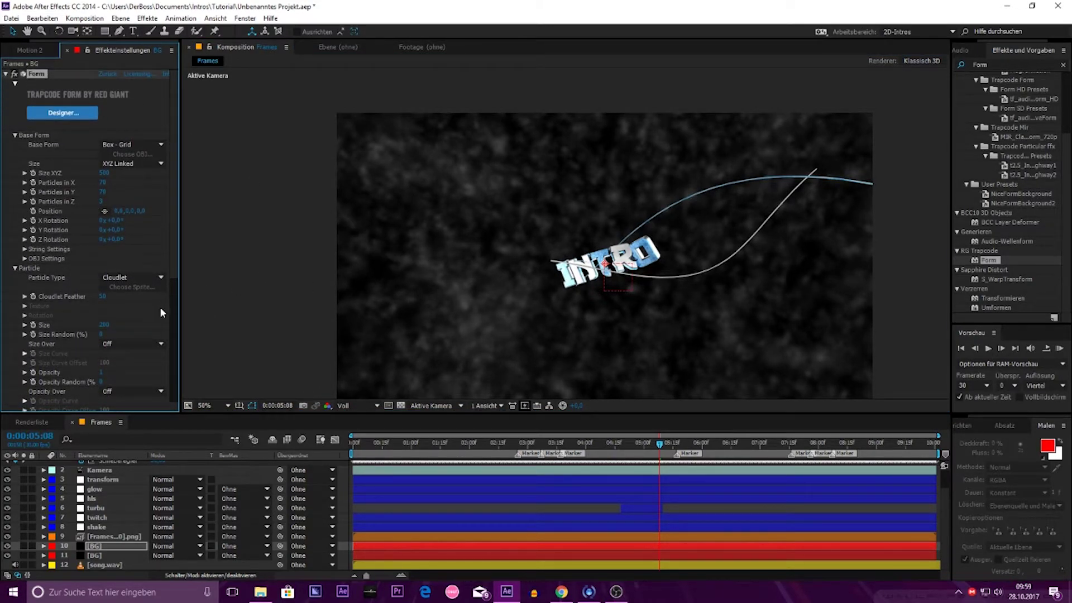
{"action": "left_click", "coordinate": [104, 325]}
{"action": "type", "text": "300"}
{"action": "key", "text": "BackSpace"}
{"action": "key", "text": "BackSpace"}
{"action": "type", "text": "2"}
{"action": "key", "text": "Return"}
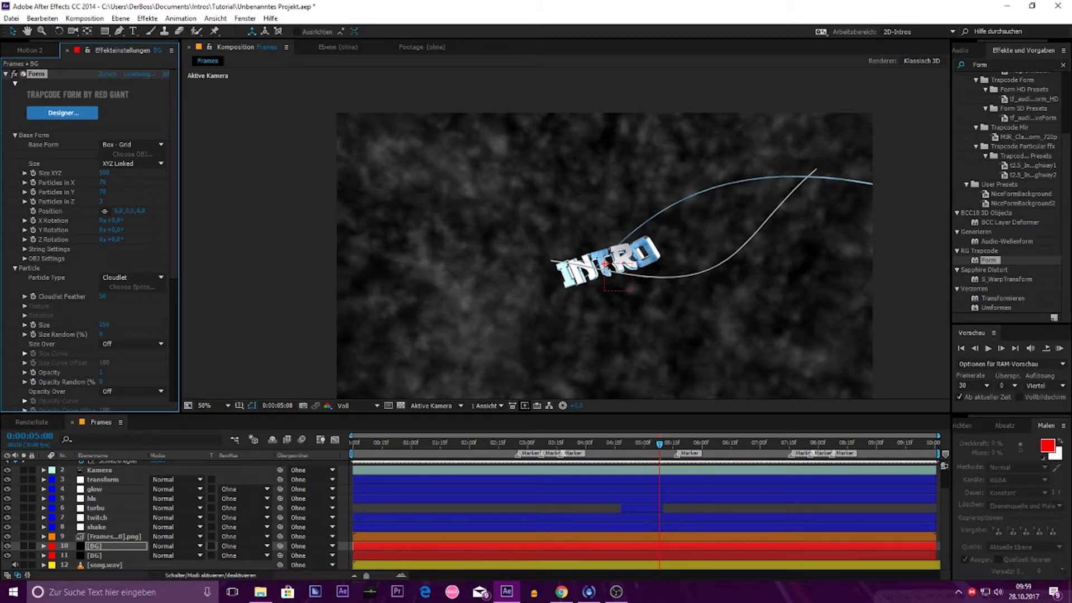
{"action": "left_click", "coordinate": [6, 73]}
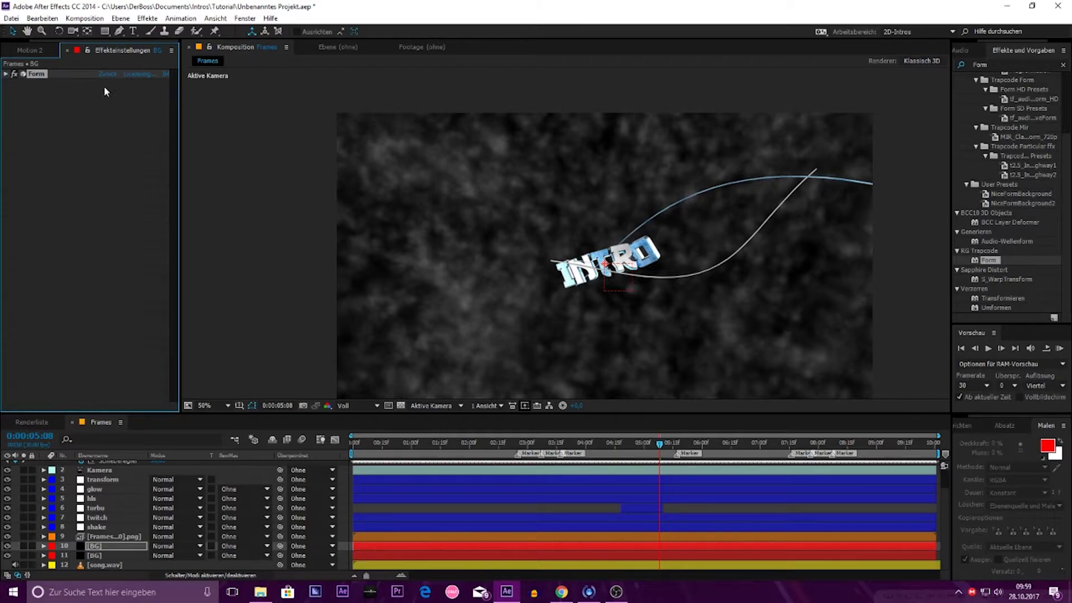
Step: Apply CC Vector Blur to the BG layer with Type set to Direction Fading
{"action": "left_click", "coordinate": [1001, 64]}
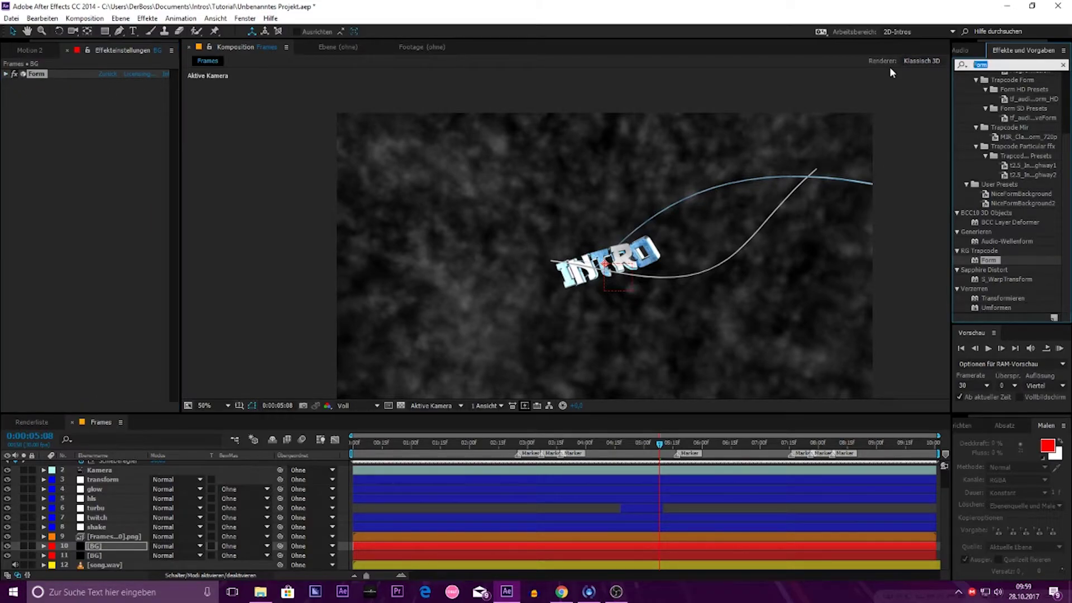
{"action": "type", "text": "cc ve"}
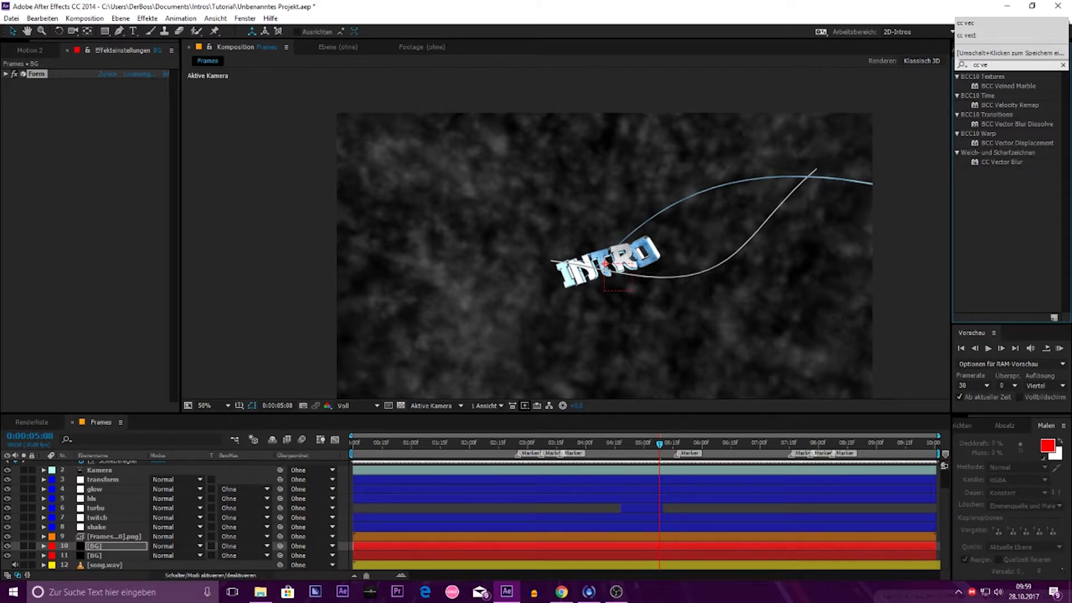
{"action": "left_click_drag", "start_coordinate": [984, 162], "coordinate": [1008, 166]}
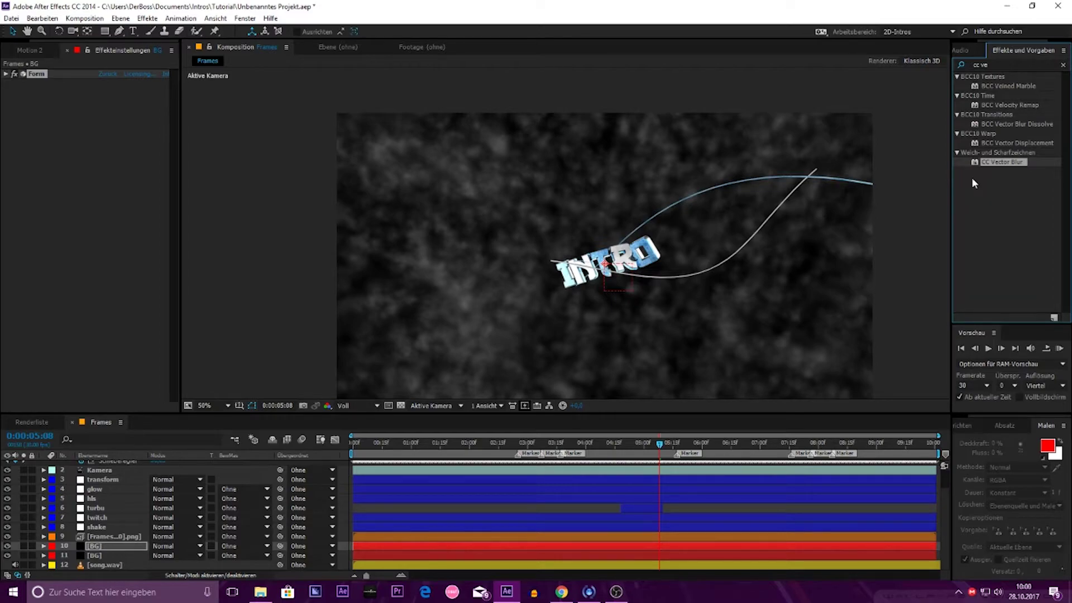
{"action": "mouse_move", "coordinate": [1000, 162]}
{"action": "left_mouse_down"}
{"action": "mouse_move", "coordinate": [212, 219]}
{"action": "mouse_move", "coordinate": [67, 194]}
{"action": "mouse_move", "coordinate": [103, 173]}
{"action": "left_mouse_up"}
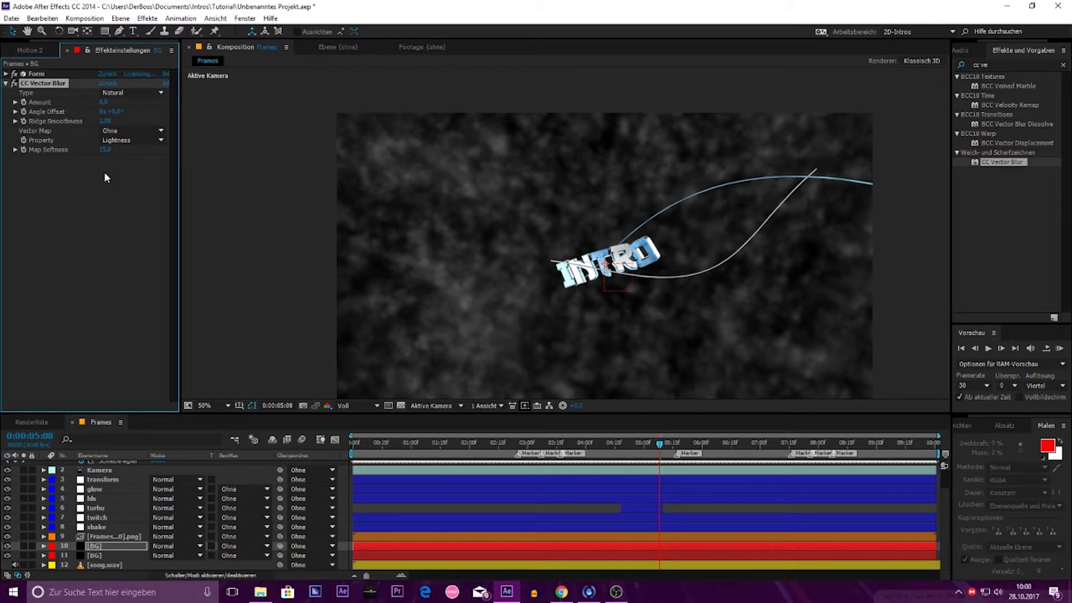
{"action": "left_click", "coordinate": [113, 94]}
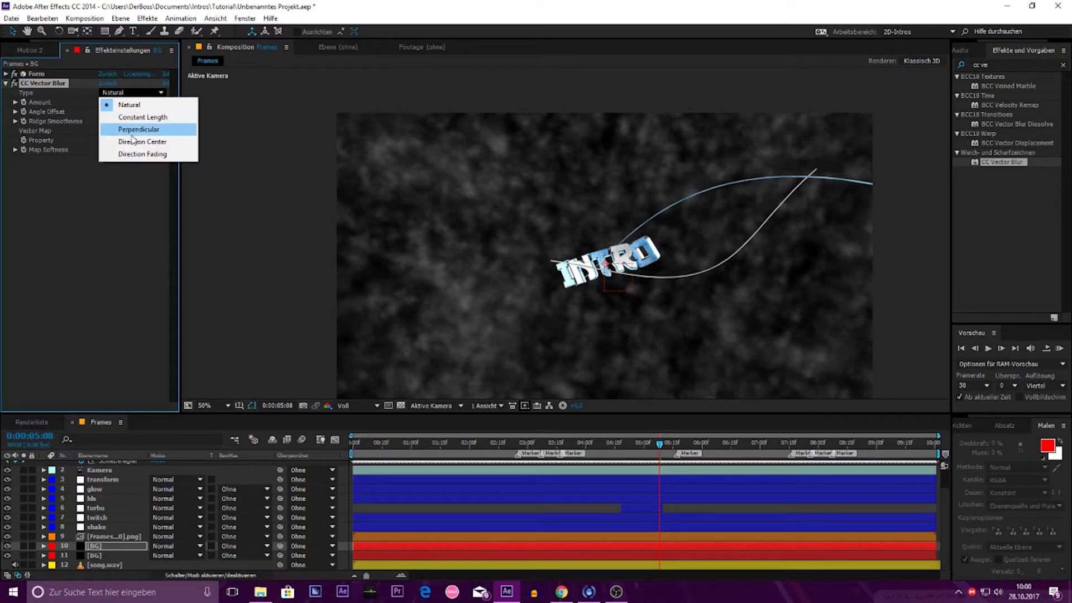
{"action": "left_click", "coordinate": [127, 155]}
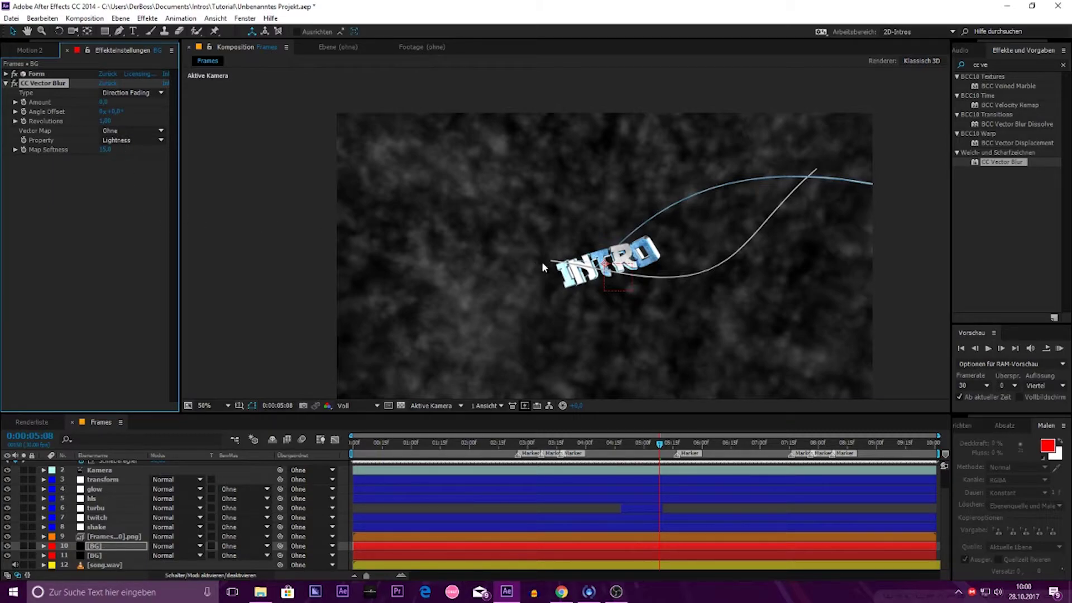
Step: Give the vector blur an Amount of 200 and 2.5 revolutions
{"action": "left_click_drag", "start_coordinate": [479, 320], "coordinate": [476, 294]}
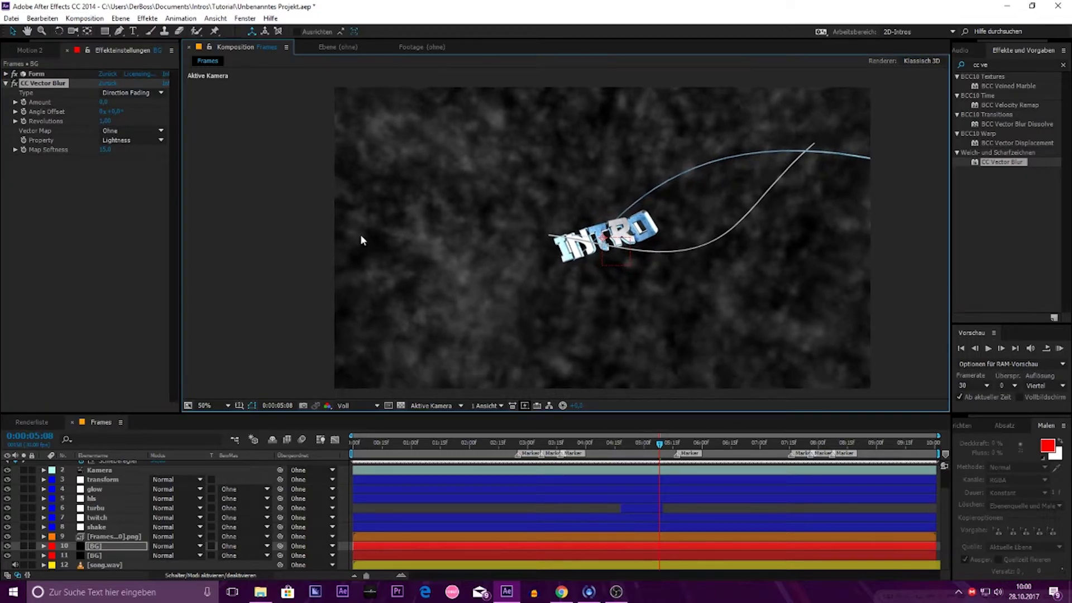
{"action": "left_click", "coordinate": [104, 103]}
{"action": "type", "text": "200"}
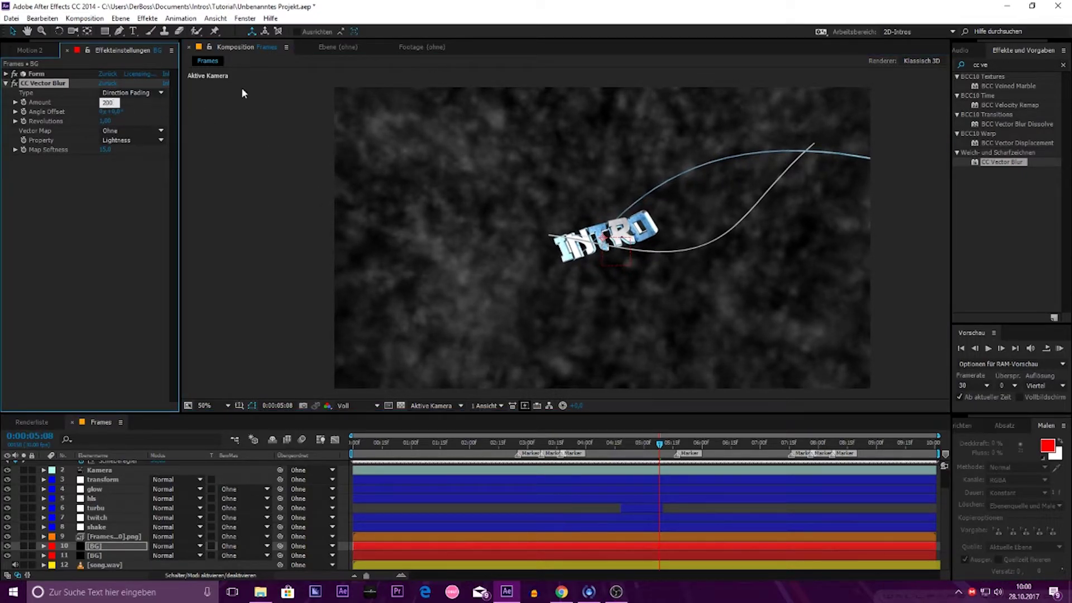
{"action": "key", "text": "Return"}
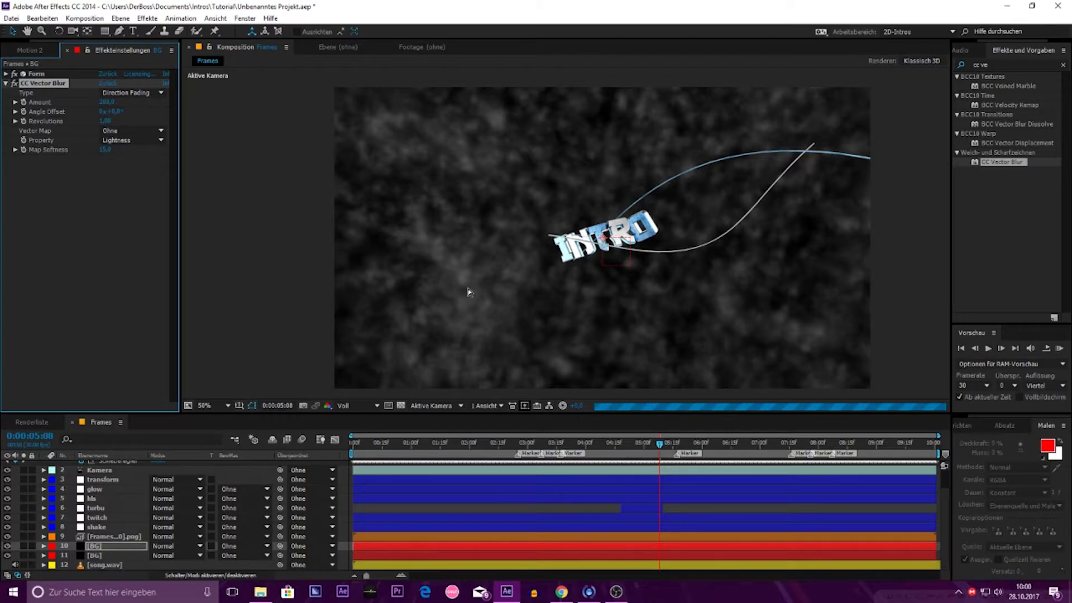
{"action": "left_click", "coordinate": [106, 123]}
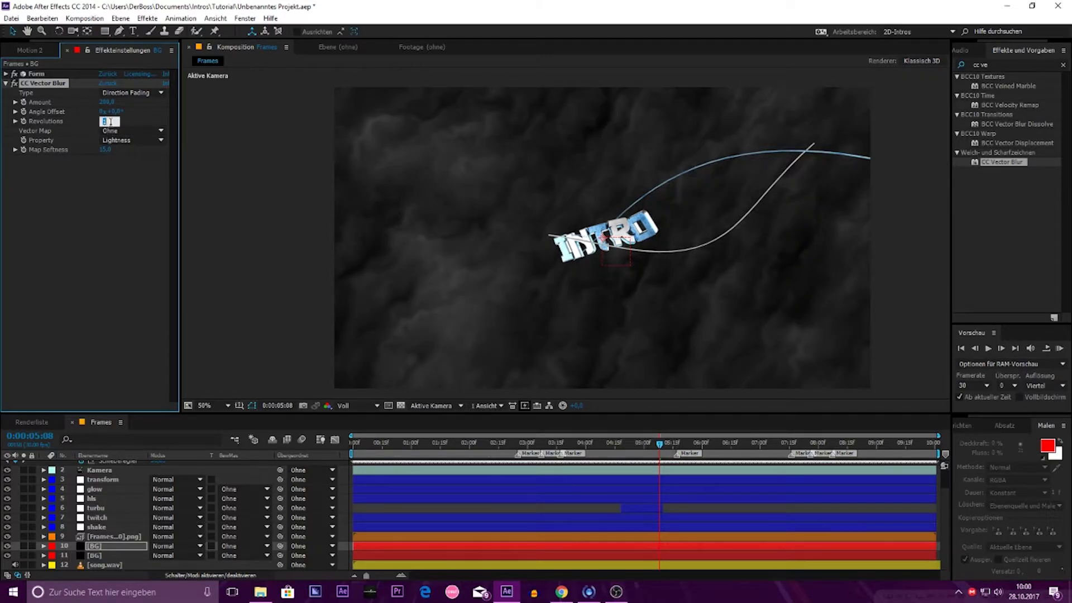
{"action": "type", "text": "2,5"}
{"action": "key", "text": "Return"}
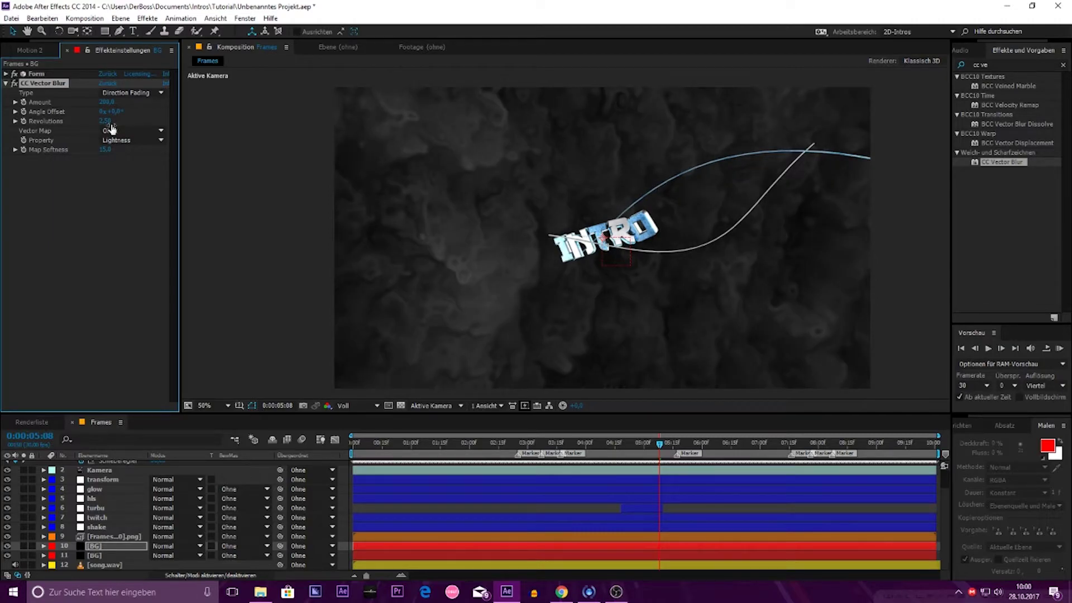
Step: Raise the blur Amount to 890 and fine-tune Revolutions to about 1.25
{"action": "left_click", "coordinate": [106, 102]}
{"action": "type", "text": "890"}
{"action": "key", "text": "Return"}
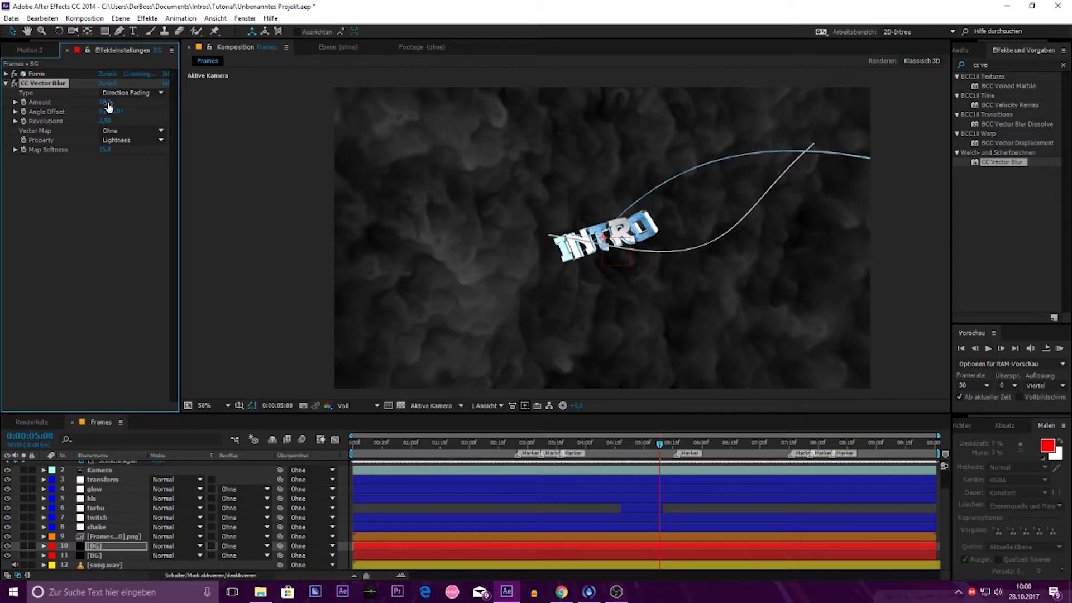
{"action": "type", "text": "1,"}
{"action": "key", "text": "Return"}
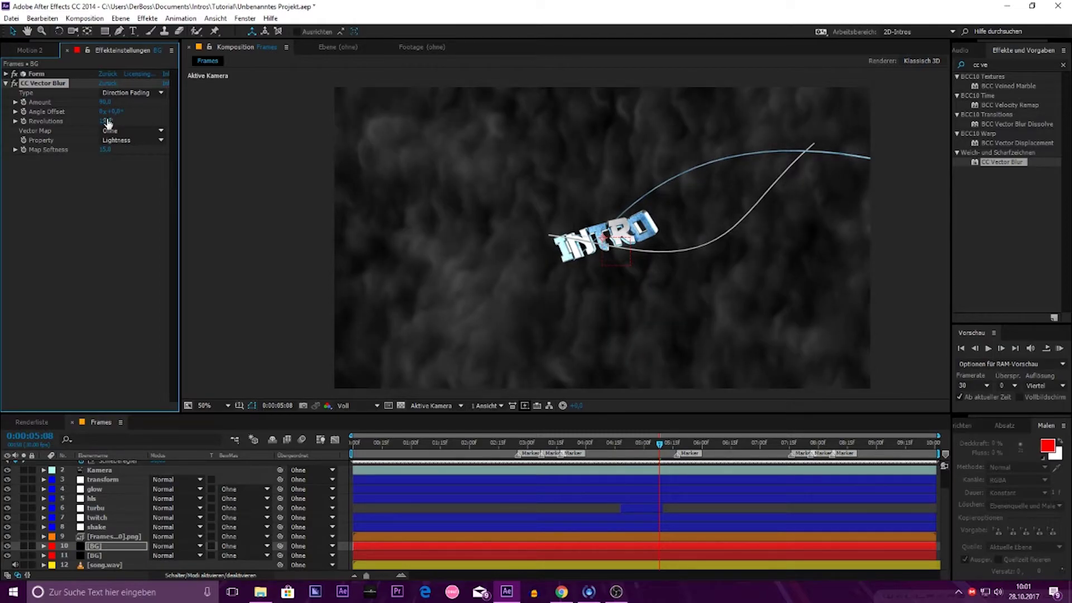
{"action": "left_click_drag", "start_coordinate": [108, 123], "coordinate": [250, 106]}
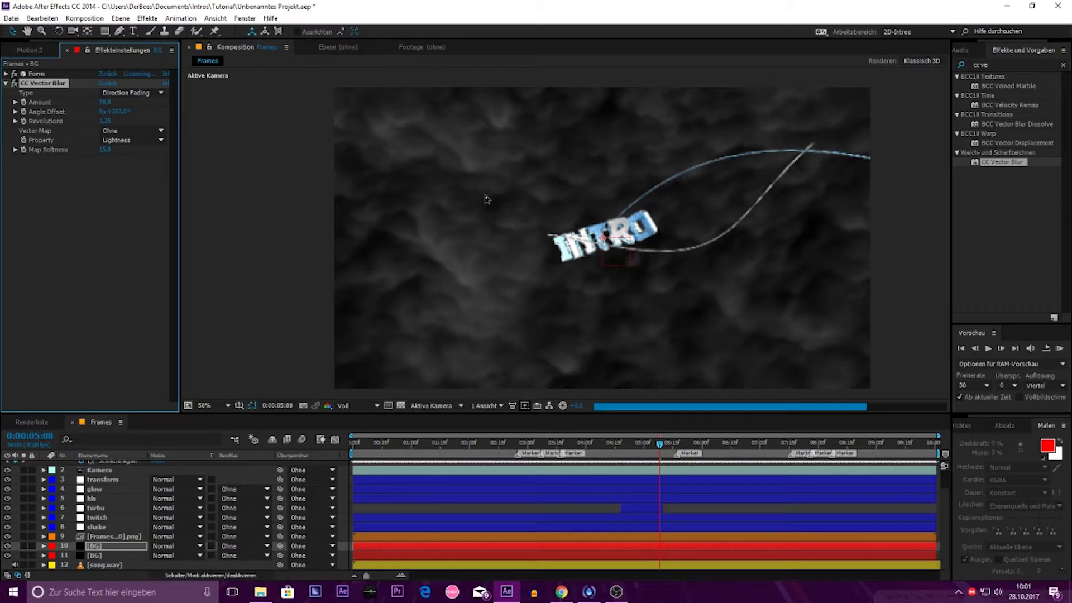
Step: Set Form's Particle Color to pale blue BEDAFF in the colour picker
{"action": "left_click", "coordinate": [6, 73]}
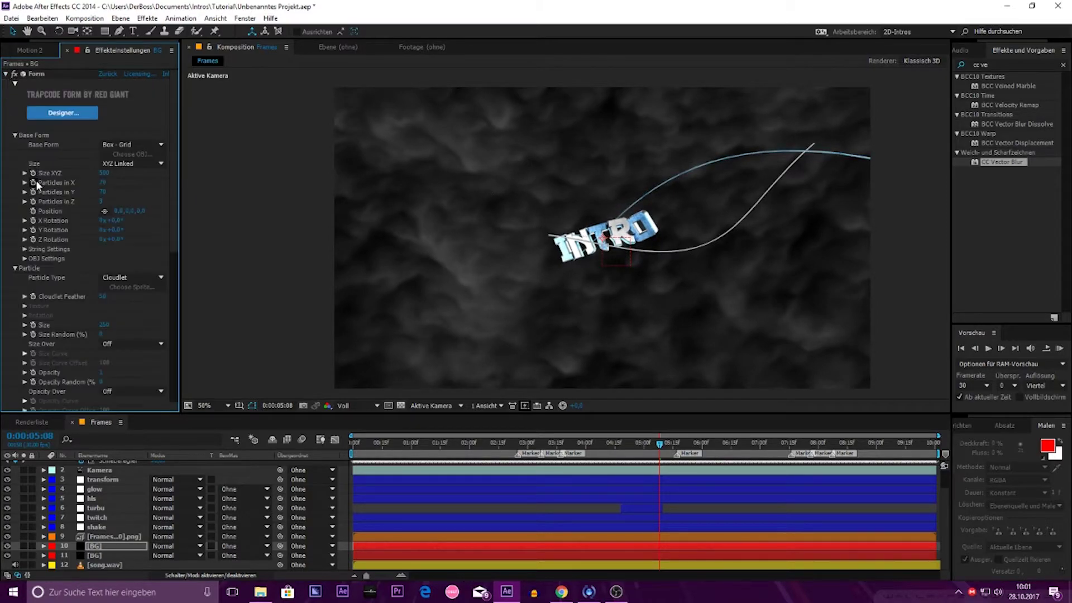
{"action": "left_click", "coordinate": [16, 136]}
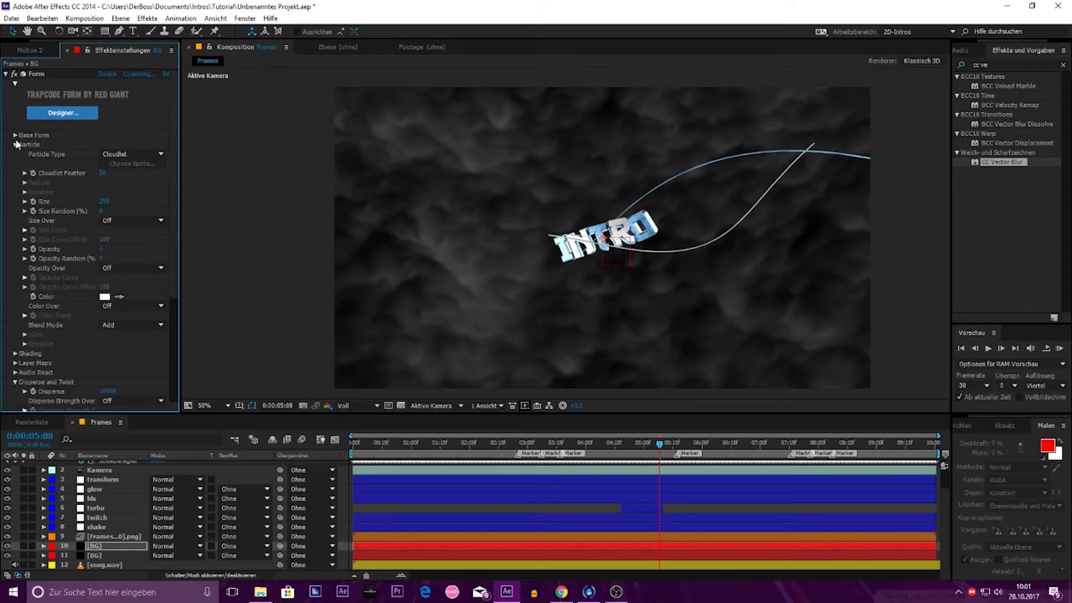
{"action": "left_click", "coordinate": [104, 297]}
{"action": "mouse_move", "coordinate": [527, 227]}
{"action": "left_mouse_down"}
{"action": "mouse_move", "coordinate": [841, 177]}
{"action": "mouse_move", "coordinate": [825, 171]}
{"action": "left_mouse_up"}
{"action": "left_click", "coordinate": [920, 241]}
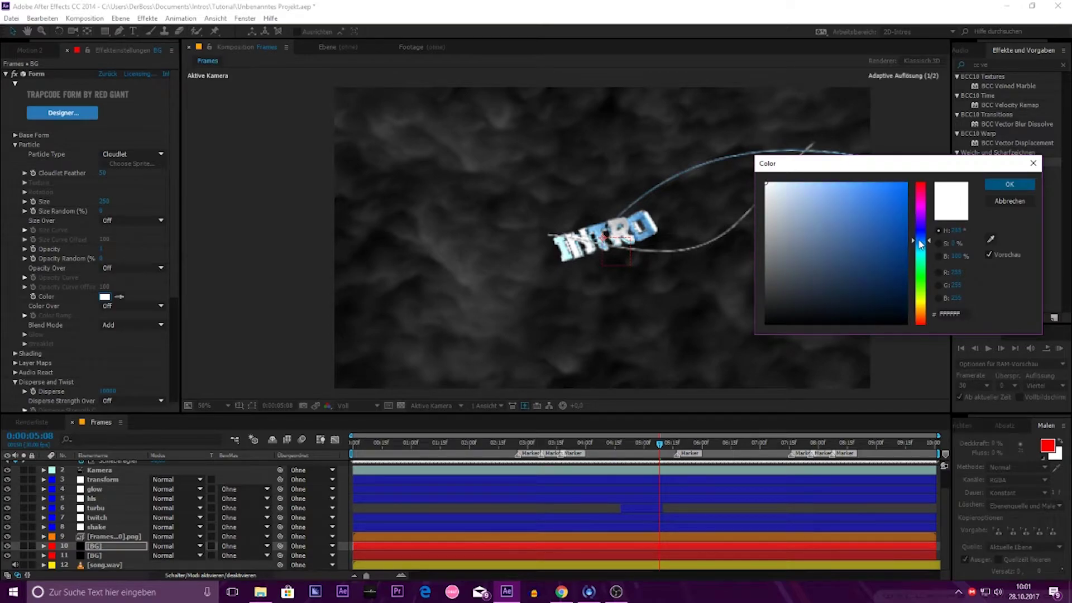
{"action": "left_click_drag", "start_coordinate": [800, 184], "coordinate": [807, 159]}
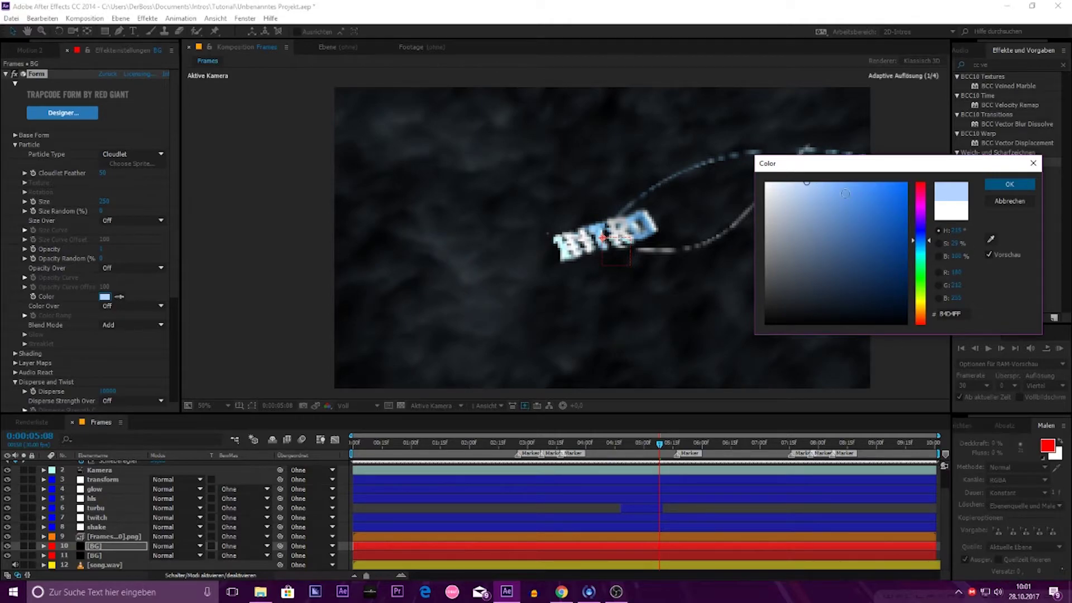
{"action": "left_click", "coordinate": [1009, 184]}
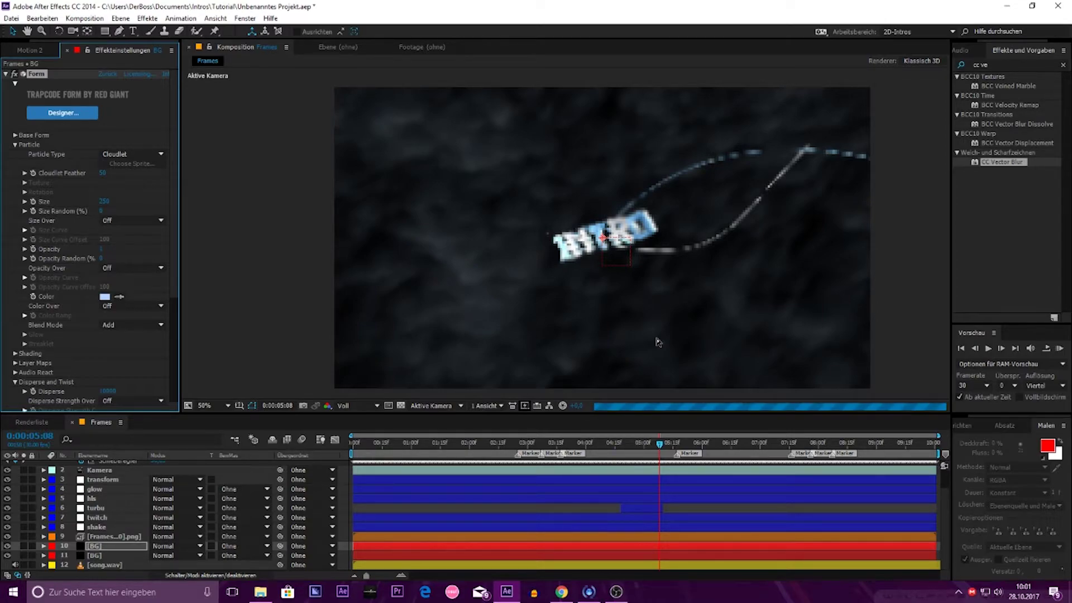
{"action": "scroll", "coordinate": [646, 318], "scroll_direction": "up", "scroll_amount": 2}
{"action": "scroll", "coordinate": [526, 263], "scroll_direction": "down", "scroll_amount": 3}
{"action": "scroll", "coordinate": [526, 260], "scroll_direction": "down", "scroll_amount": 1}
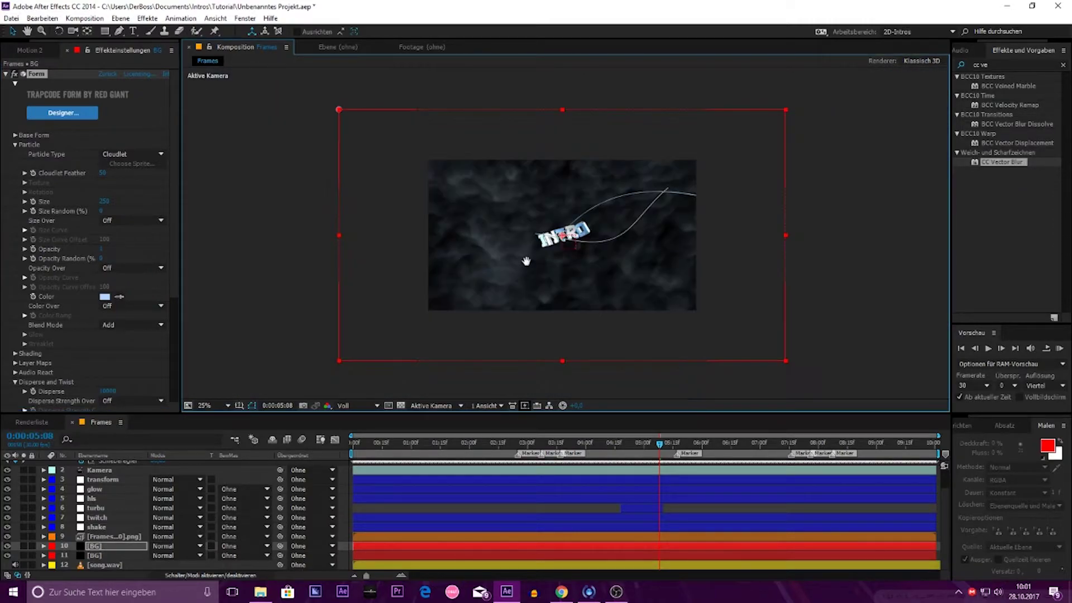
{"action": "scroll", "coordinate": [526, 261], "scroll_direction": "up", "scroll_amount": 2}
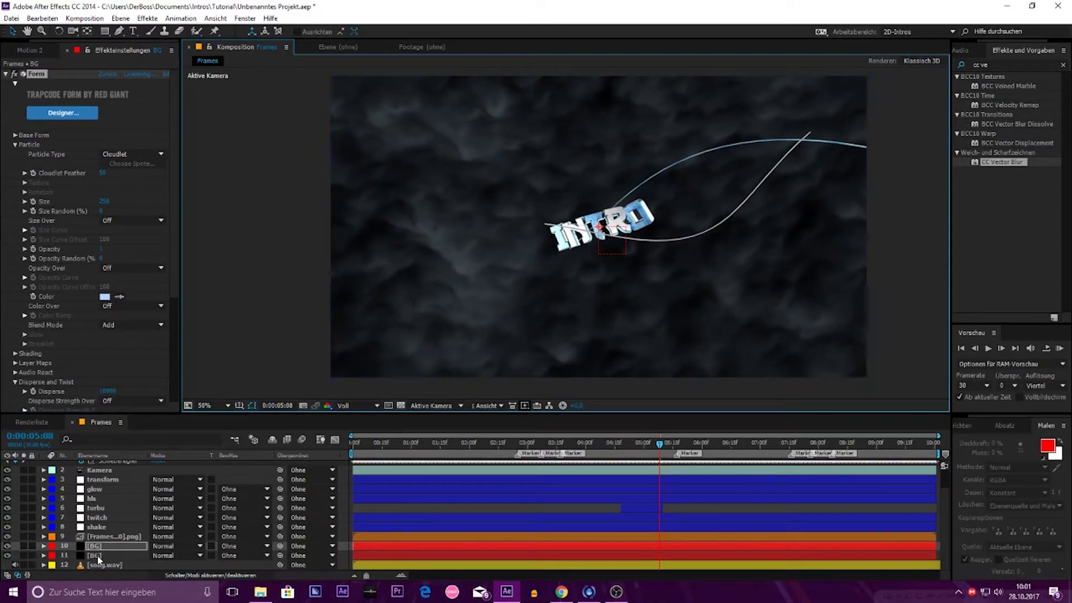
Step: Duplicate layer 11 [BG] and apply Trapcode Particular to layer 10 [BG]
{"action": "left_click", "coordinate": [96, 556]}
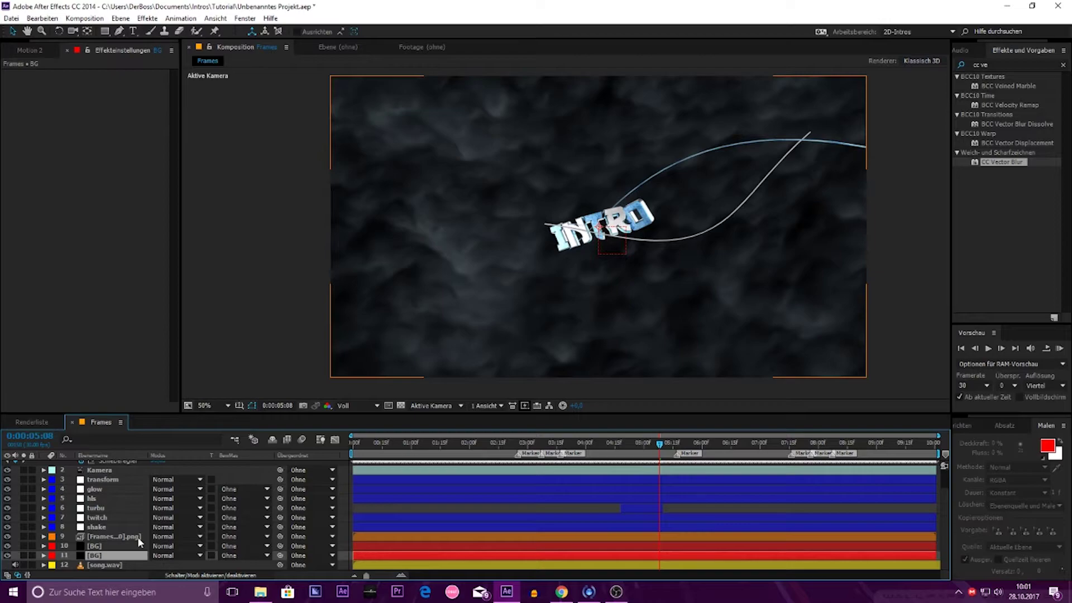
{"action": "key", "text": "ctrl+d"}
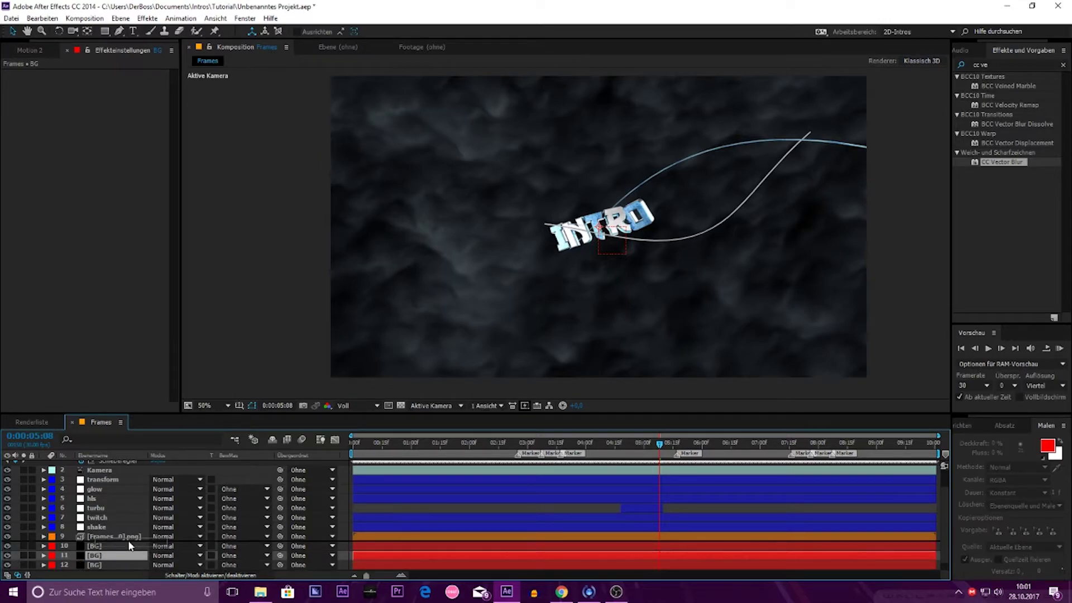
{"action": "left_click", "coordinate": [106, 547]}
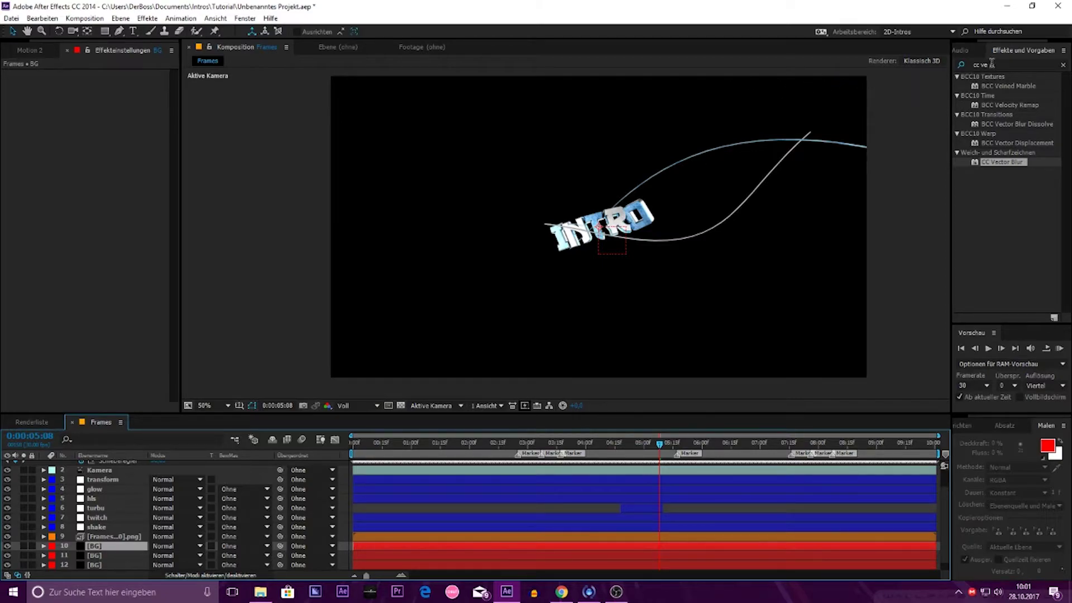
{"action": "key", "text": "ctrl+5"}
{"action": "type", "text": "Pa"}
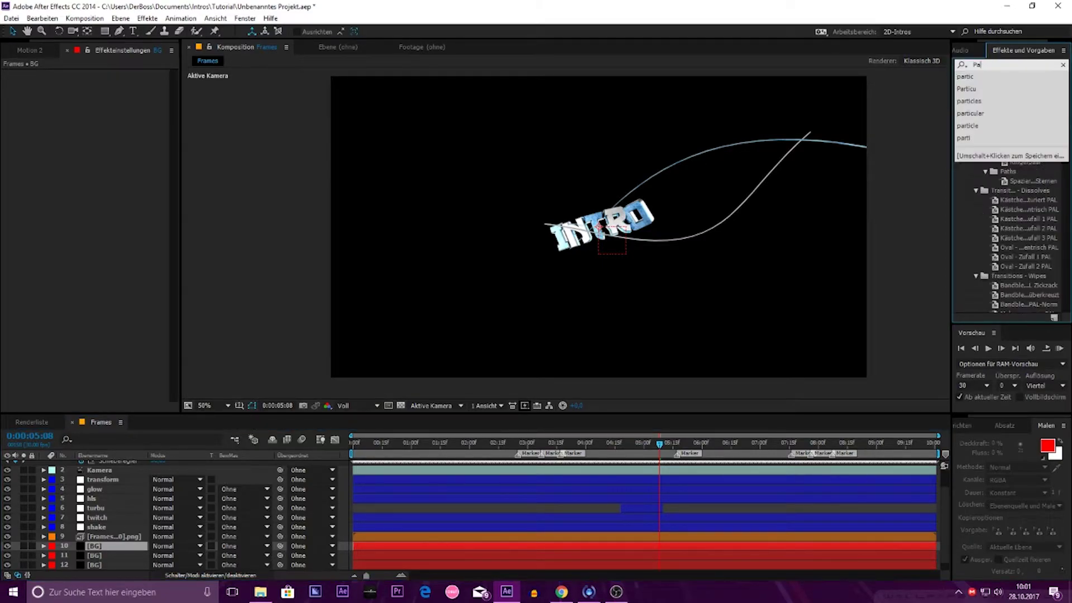
{"action": "type", "text": "rticular"}
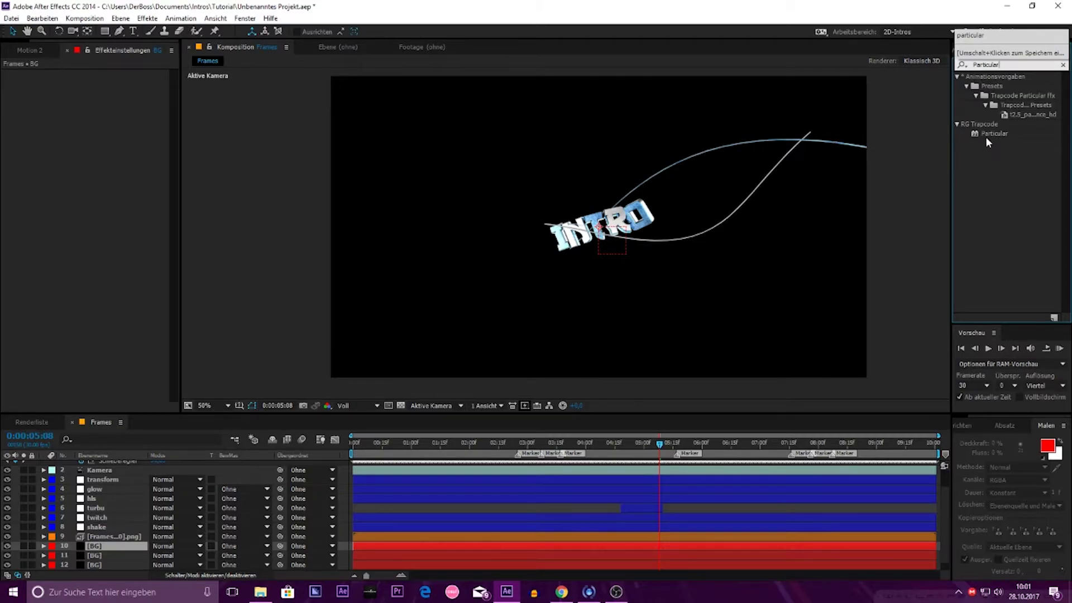
{"action": "left_click_drag", "start_coordinate": [986, 138], "coordinate": [105, 543]}
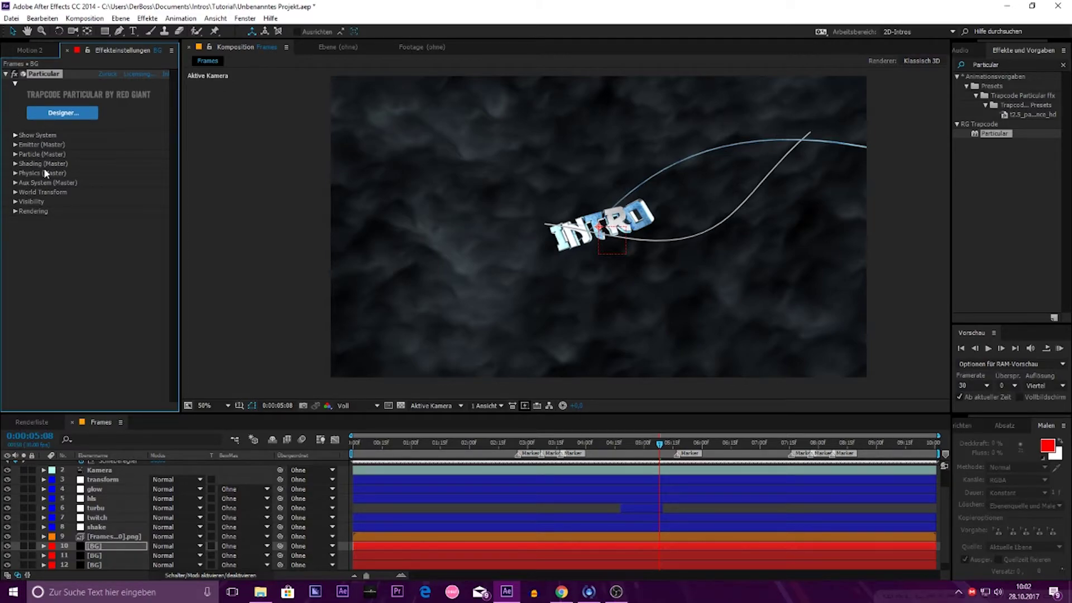
Step: Set the Particular emitter position X and Y to 0
{"action": "left_click", "coordinate": [15, 144]}
{"action": "left_click", "coordinate": [124, 202]}
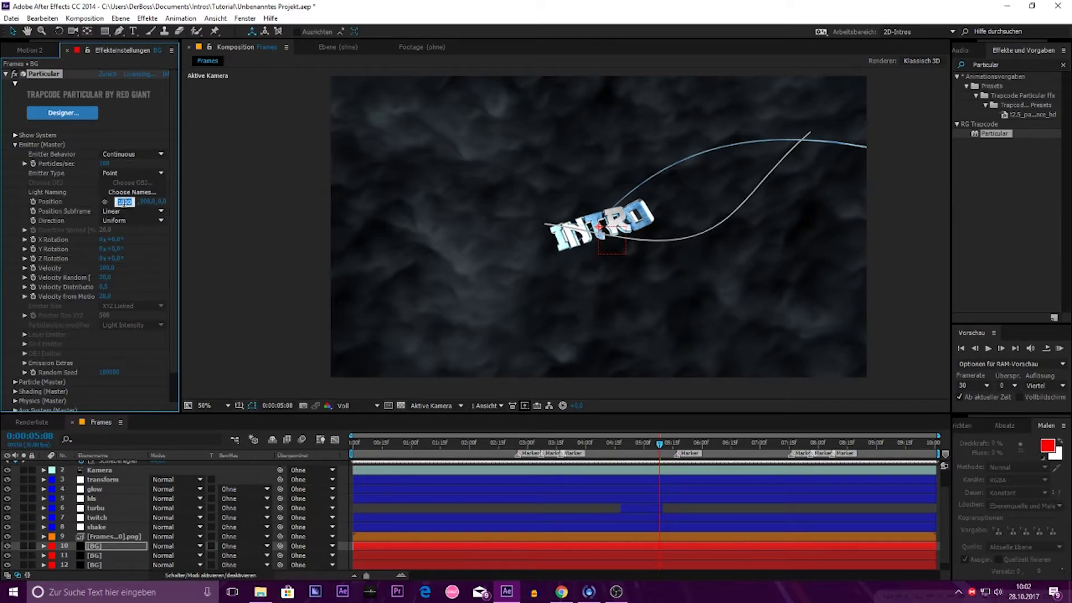
{"action": "type", "text": "0"}
{"action": "key", "text": "Tab"}
{"action": "type", "text": "0"}
{"action": "key", "text": "Return"}
Step: Change the Particular Emitter Type to Box
{"action": "scroll", "coordinate": [129, 385], "scroll_direction": "down", "scroll_amount": 1}
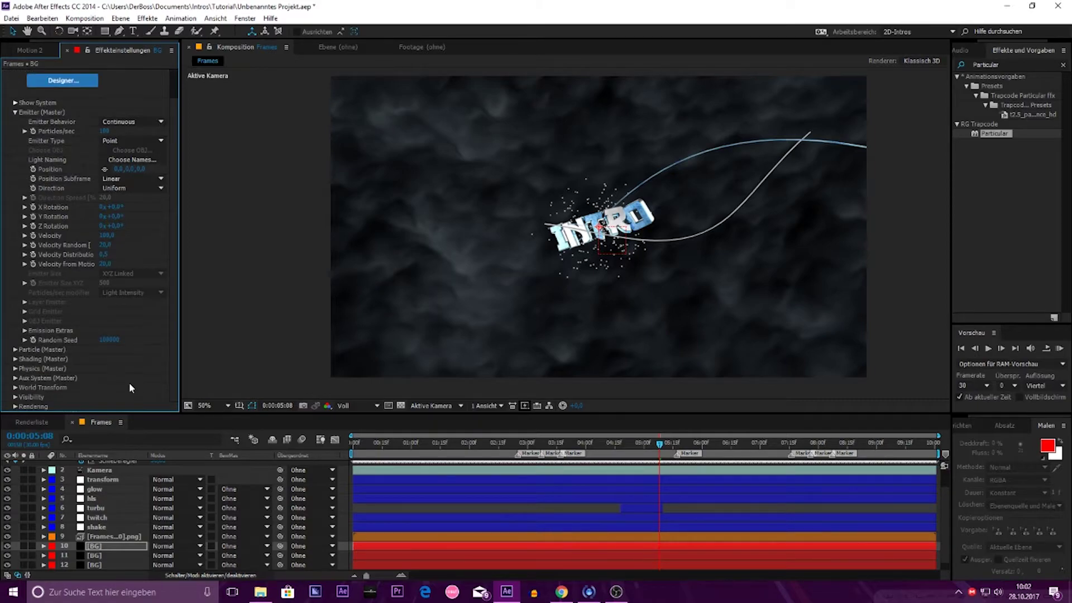
{"action": "left_click", "coordinate": [16, 350]}
{"action": "scroll", "coordinate": [12, 353], "scroll_direction": "down", "scroll_amount": 5}
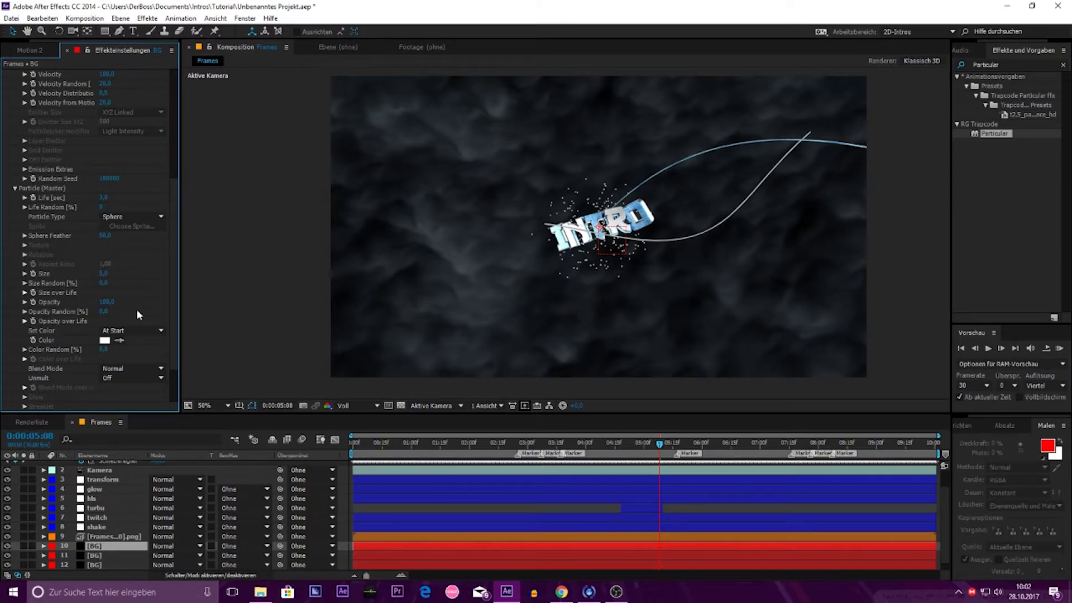
{"action": "scroll", "coordinate": [136, 310], "scroll_direction": "up", "scroll_amount": 2}
{"action": "scroll", "coordinate": [135, 328], "scroll_direction": "up", "scroll_amount": 3}
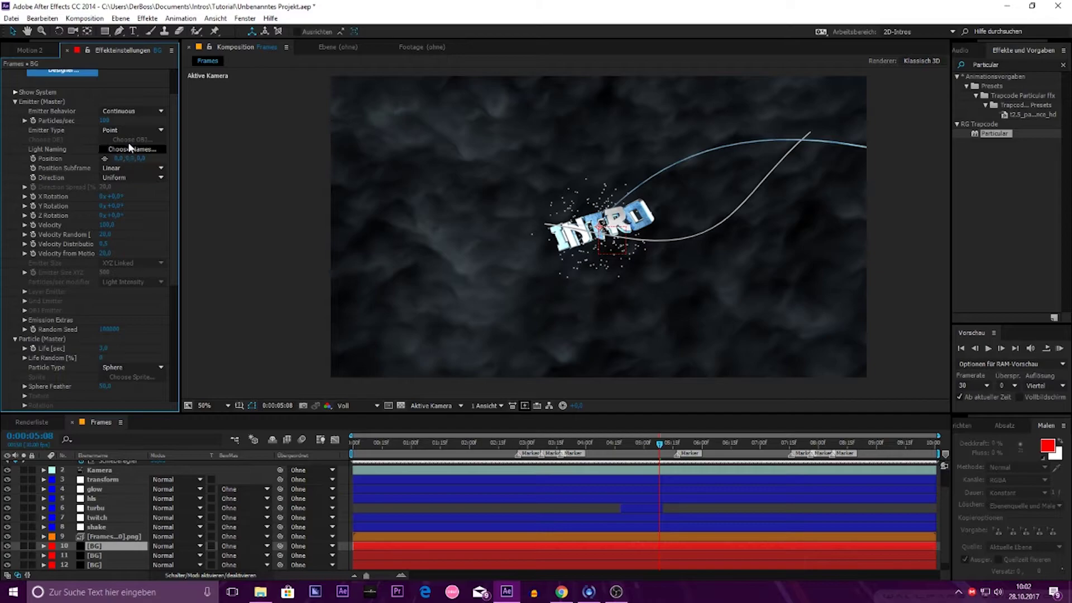
{"action": "left_click", "coordinate": [133, 128]}
{"action": "left_click", "coordinate": [149, 157]}
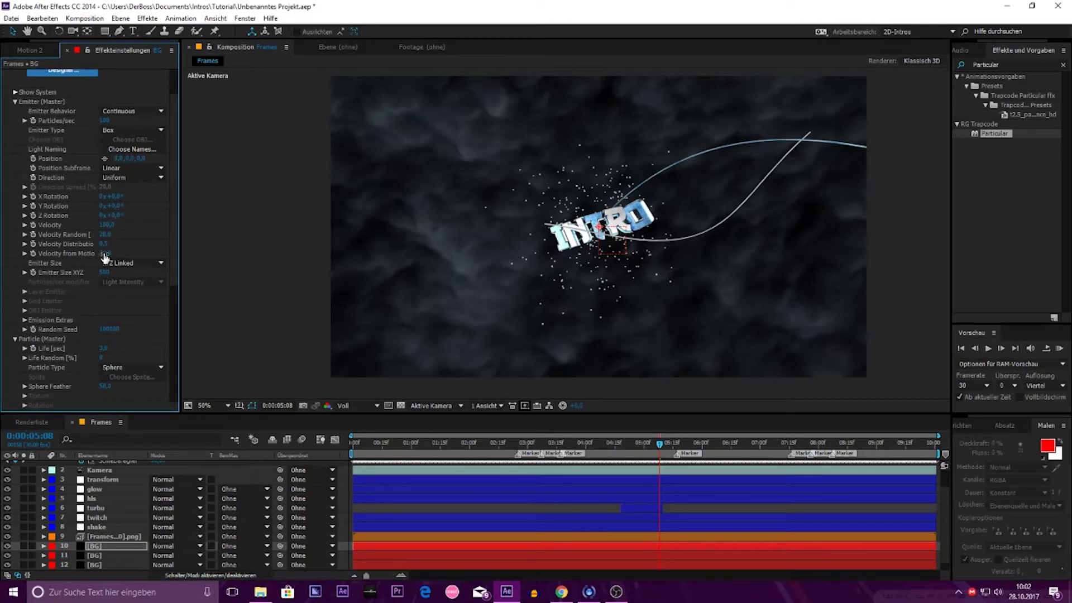
Step: Try XYZ Individual emitter sizing, then switch back to XYZ Linked
{"action": "left_click", "coordinate": [25, 272]}
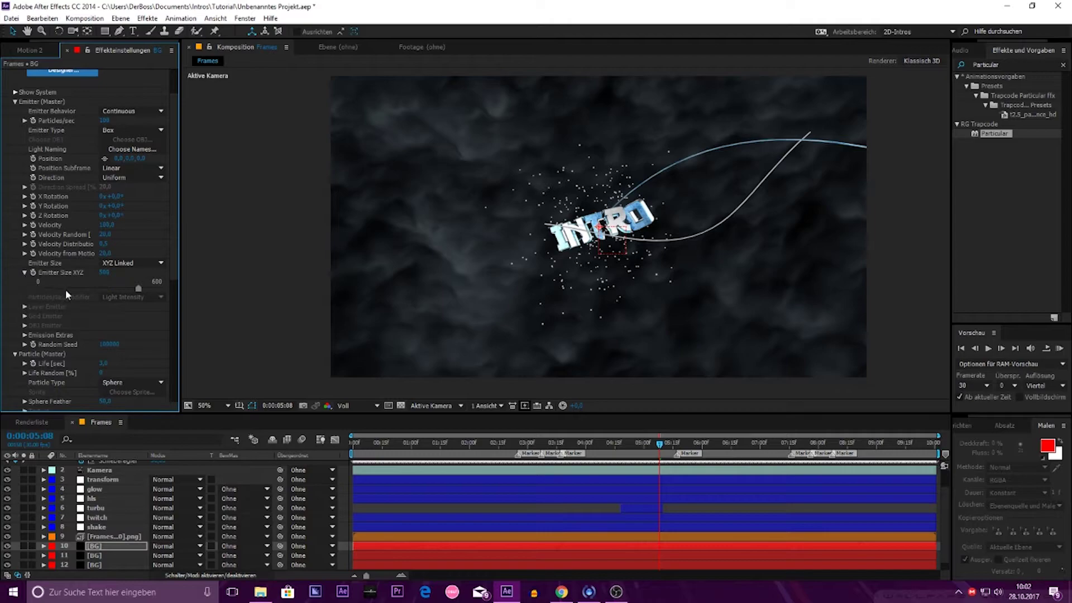
{"action": "left_click", "coordinate": [132, 262]}
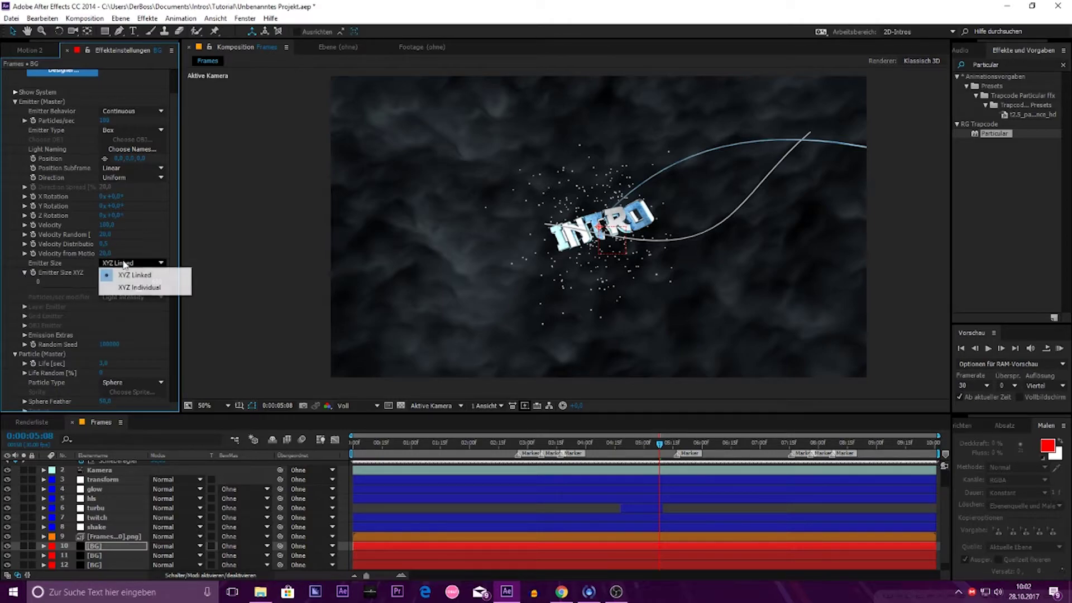
{"action": "left_click", "coordinate": [134, 286]}
{"action": "left_click", "coordinate": [129, 263]}
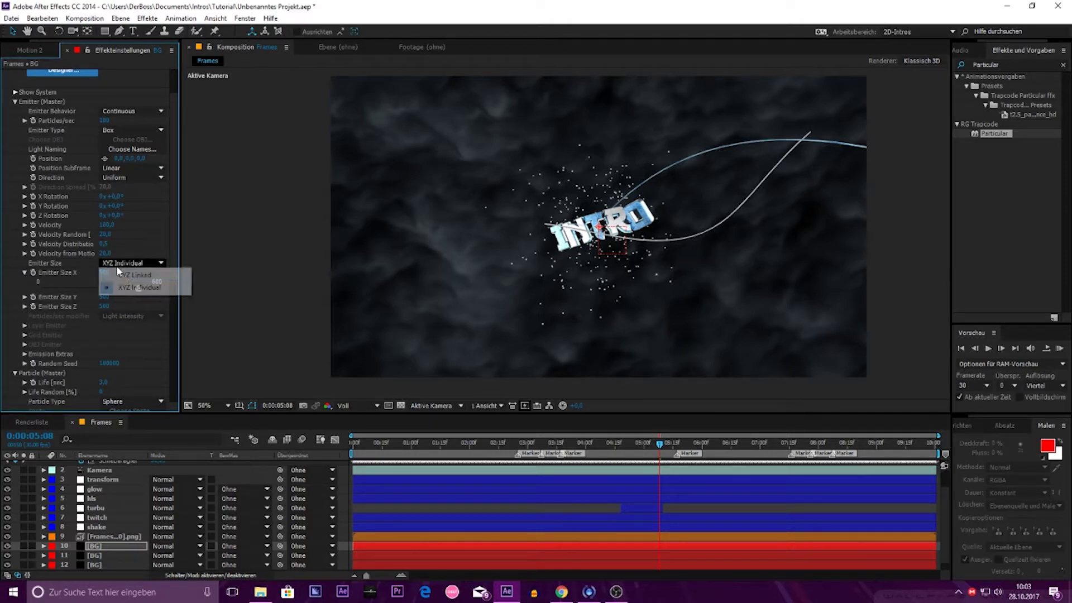
{"action": "left_click", "coordinate": [126, 277]}
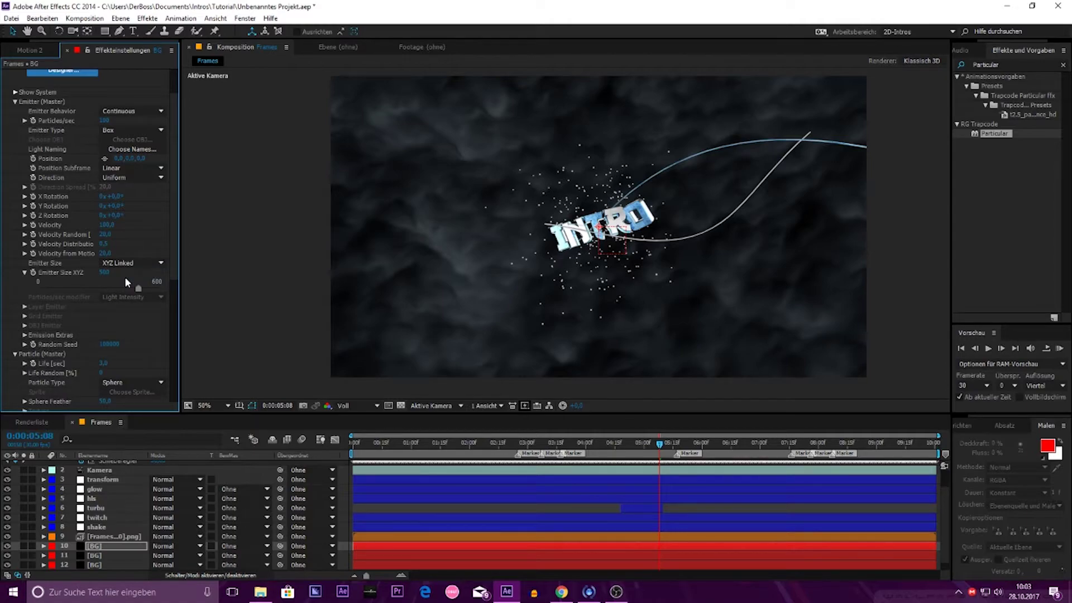
{"action": "left_click", "coordinate": [117, 263]}
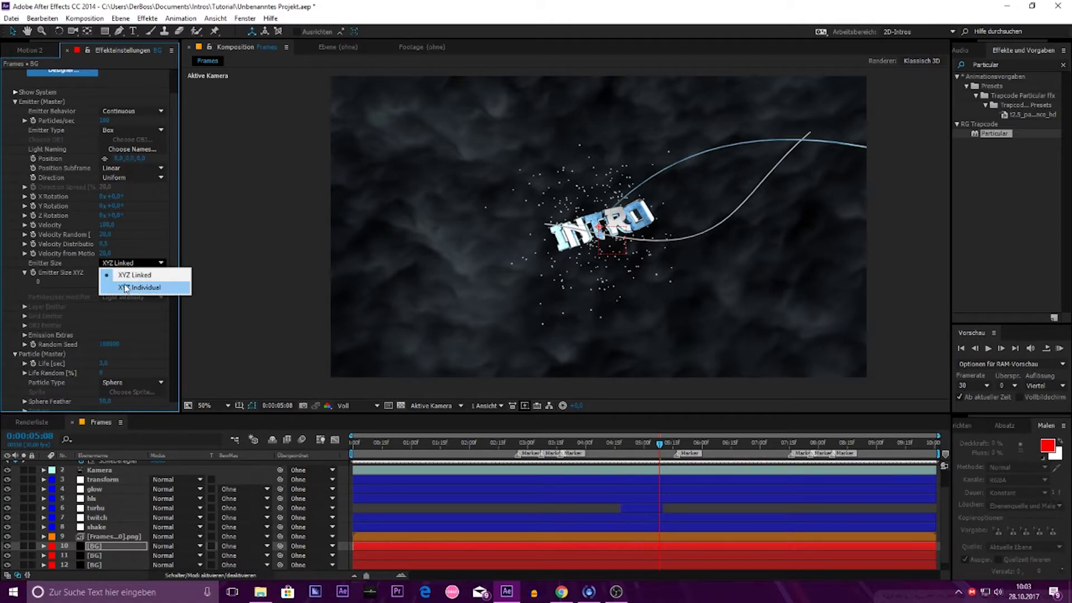
{"action": "left_click", "coordinate": [117, 287]}
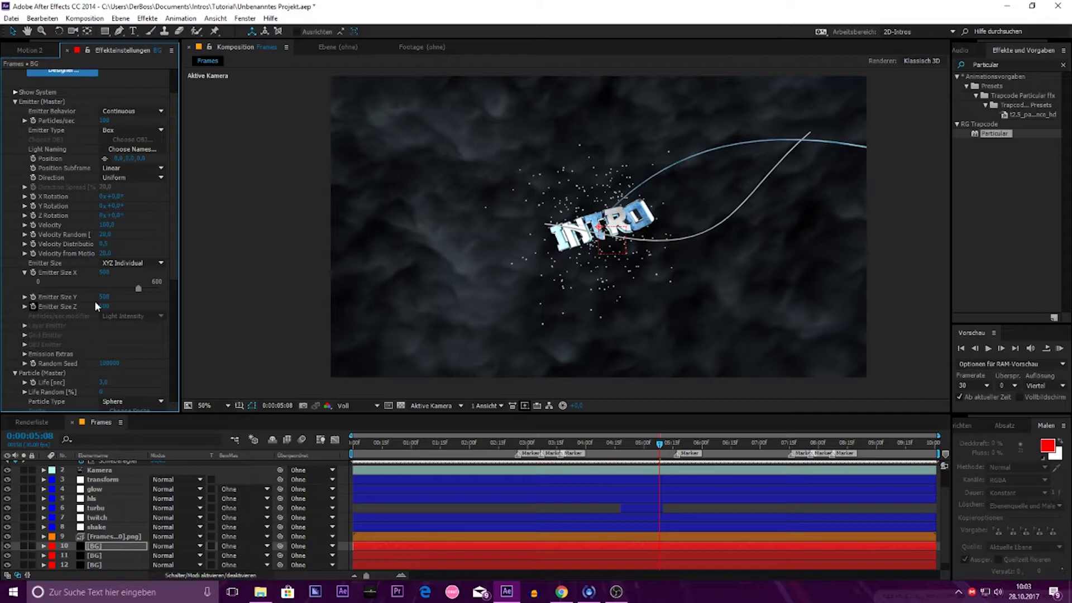
{"action": "left_click", "coordinate": [132, 260]}
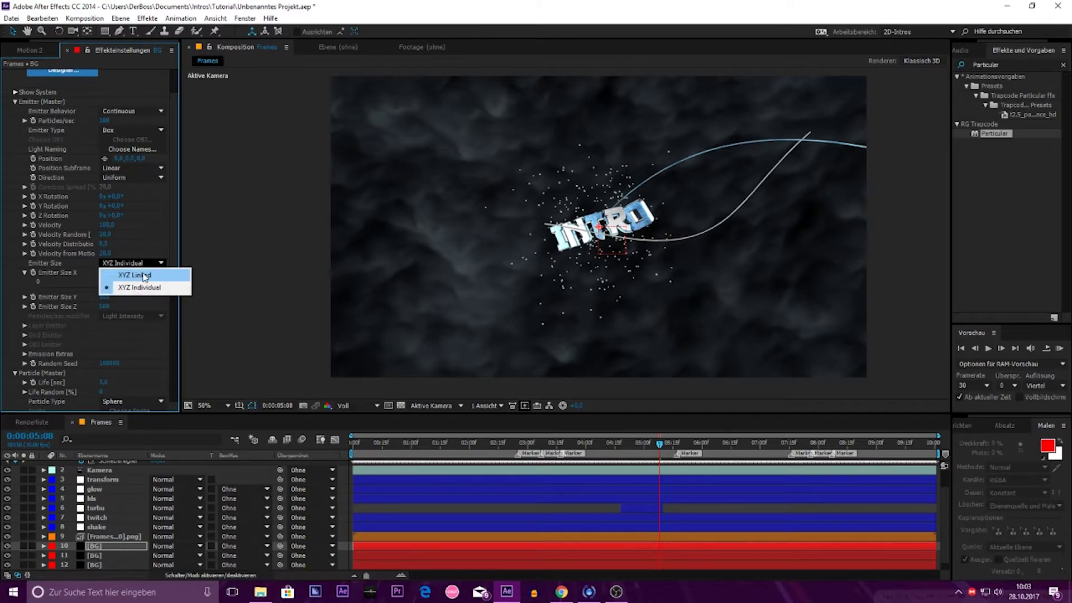
{"action": "left_click", "coordinate": [139, 277]}
Step: Enter a linked emitter size of 20000, keeping the XYZ axes linked
{"action": "left_click", "coordinate": [106, 273]}
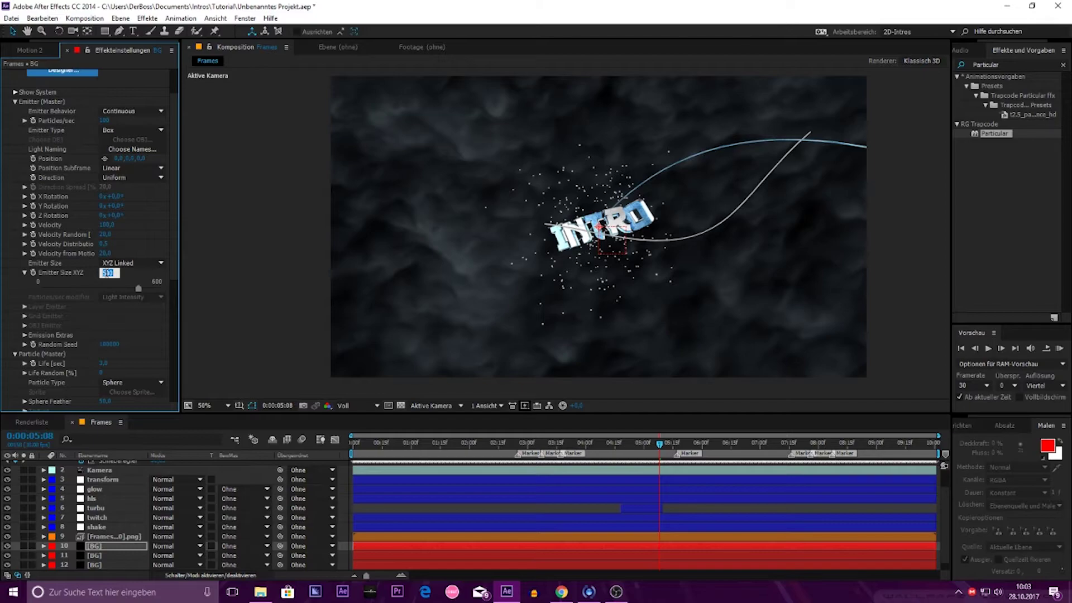
{"action": "type", "text": "20"}
{"action": "type", "text": "000"}
{"action": "key", "text": "Return"}
{"action": "left_click", "coordinate": [115, 263]}
{"action": "left_click", "coordinate": [117, 284]}
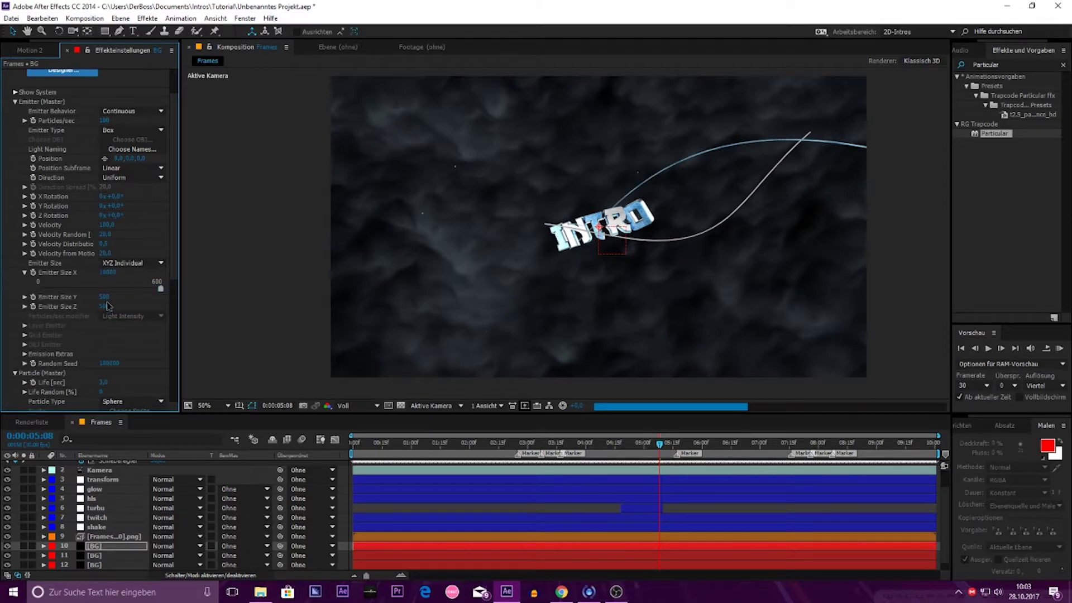
{"action": "left_click", "coordinate": [120, 263]}
{"action": "left_click", "coordinate": [115, 275]}
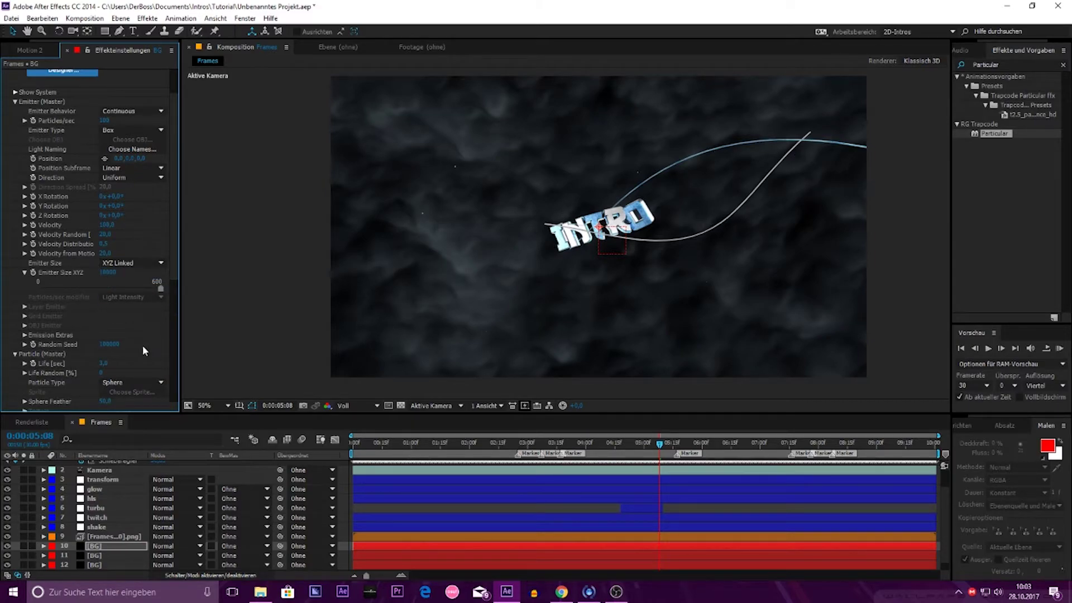
{"action": "scroll", "coordinate": [144, 345], "scroll_direction": "down", "scroll_amount": 4}
{"action": "scroll", "coordinate": [151, 352], "scroll_direction": "down", "scroll_amount": 4}
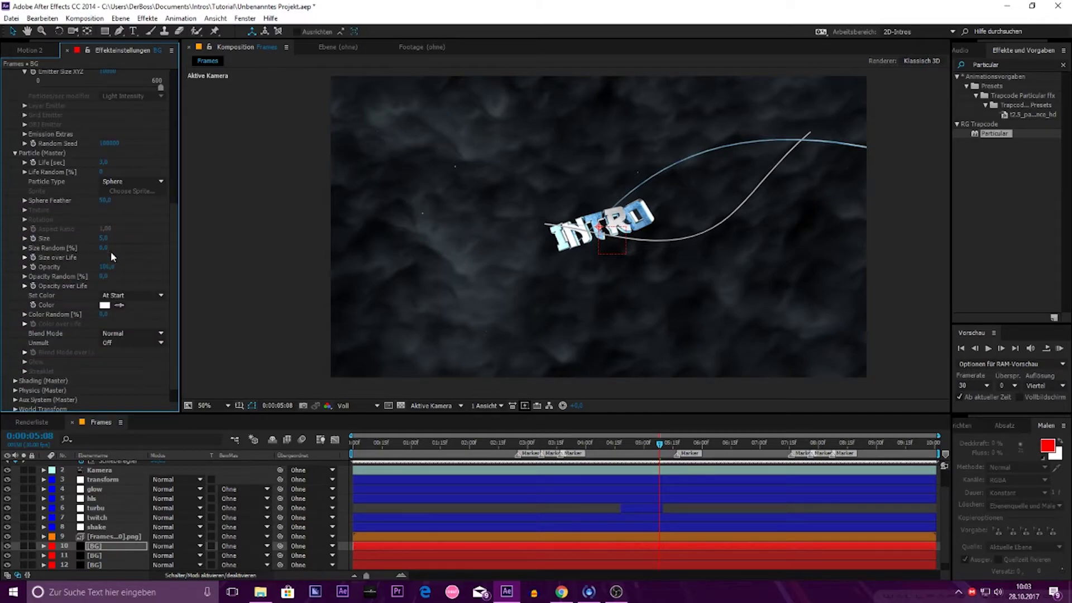
Step: Set Particle Size 300, Size Random 20, Sphere Feather 10 and Color Random 100
{"action": "type", "text": "300"}
{"action": "key", "text": "Return"}
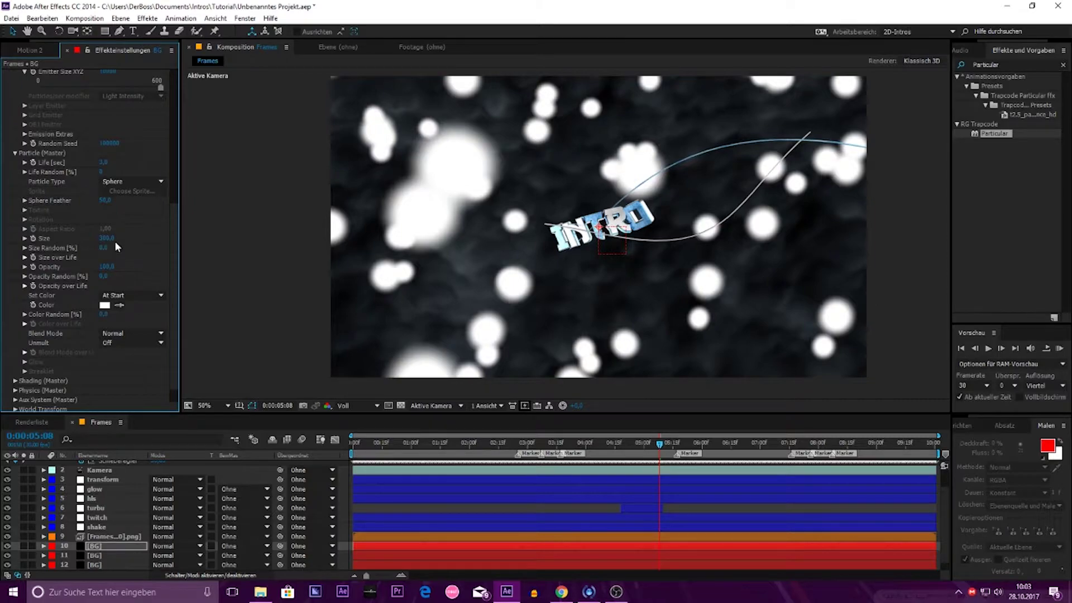
{"action": "left_click", "coordinate": [109, 238]}
{"action": "left_click", "coordinate": [103, 247]}
{"action": "type", "text": "20"}
{"action": "key", "text": "Return"}
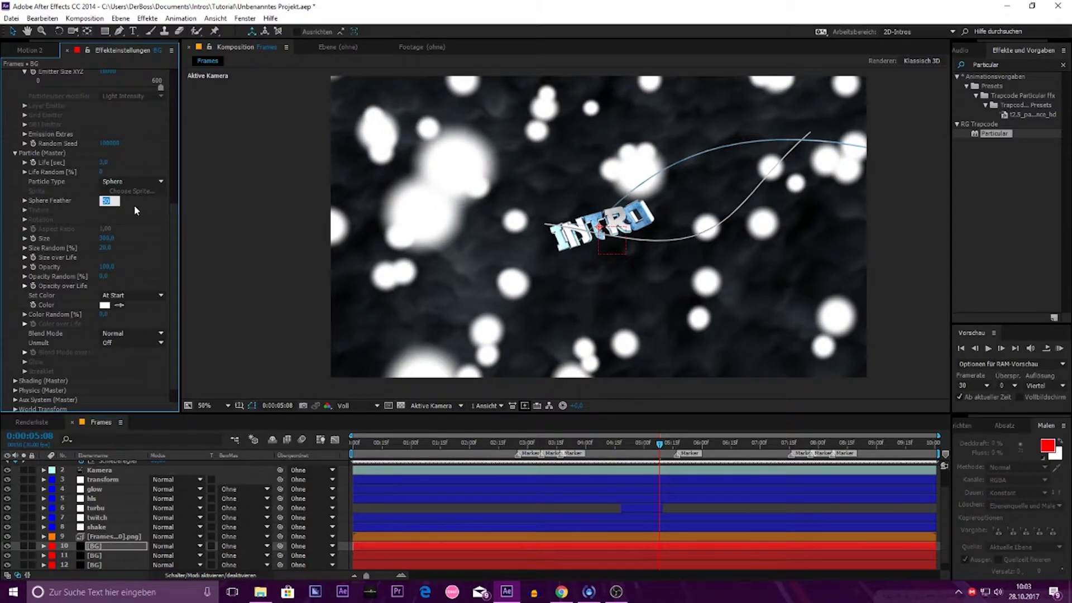
{"action": "type", "text": "10"}
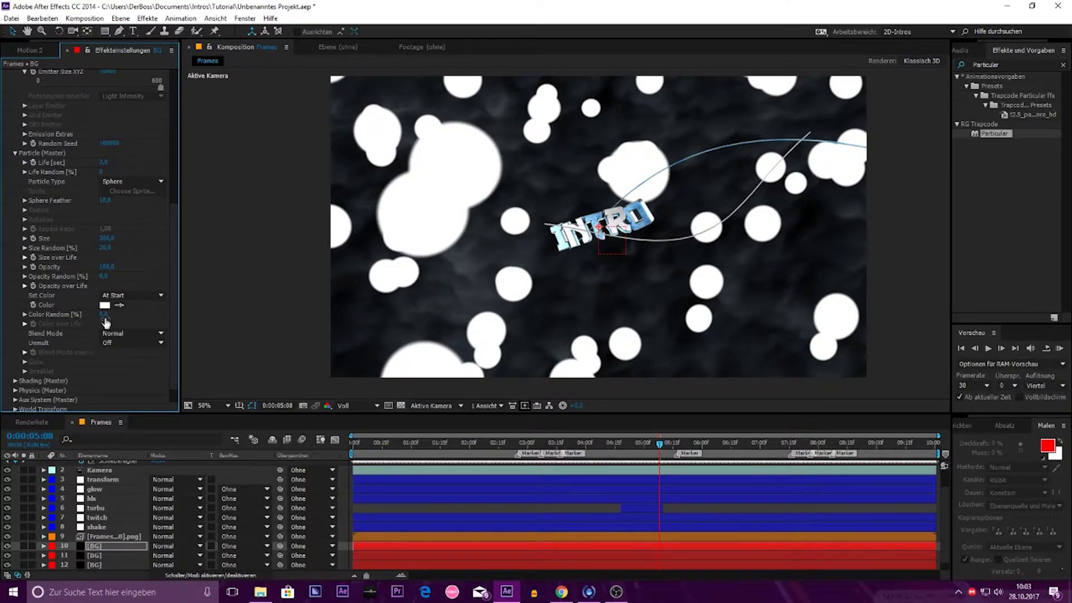
{"action": "left_click_drag", "start_coordinate": [105, 315], "coordinate": [503, 309]}
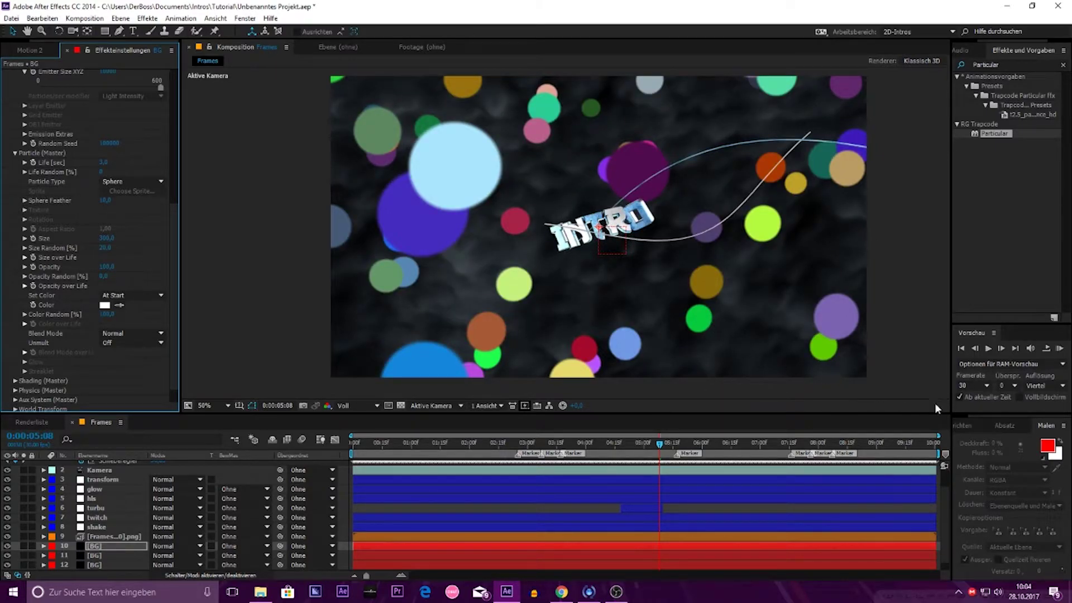
{"action": "left_click", "coordinate": [1005, 63]}
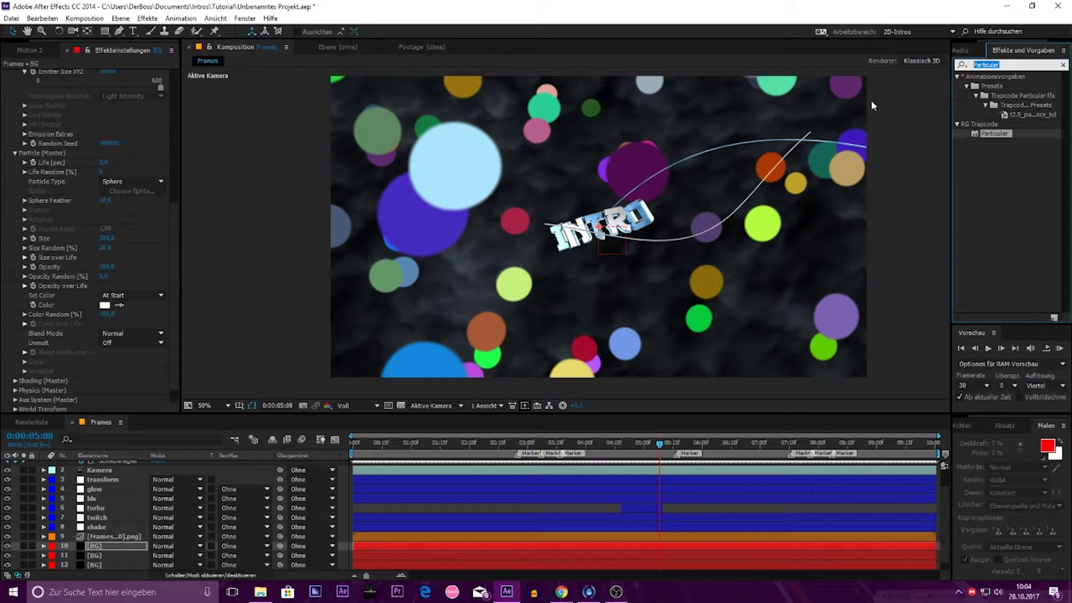
Step: Search 'edged', apply S_EdgeDetect to the BG layer, and inspect the resulting rings
{"action": "type", "text": "edgedf"}
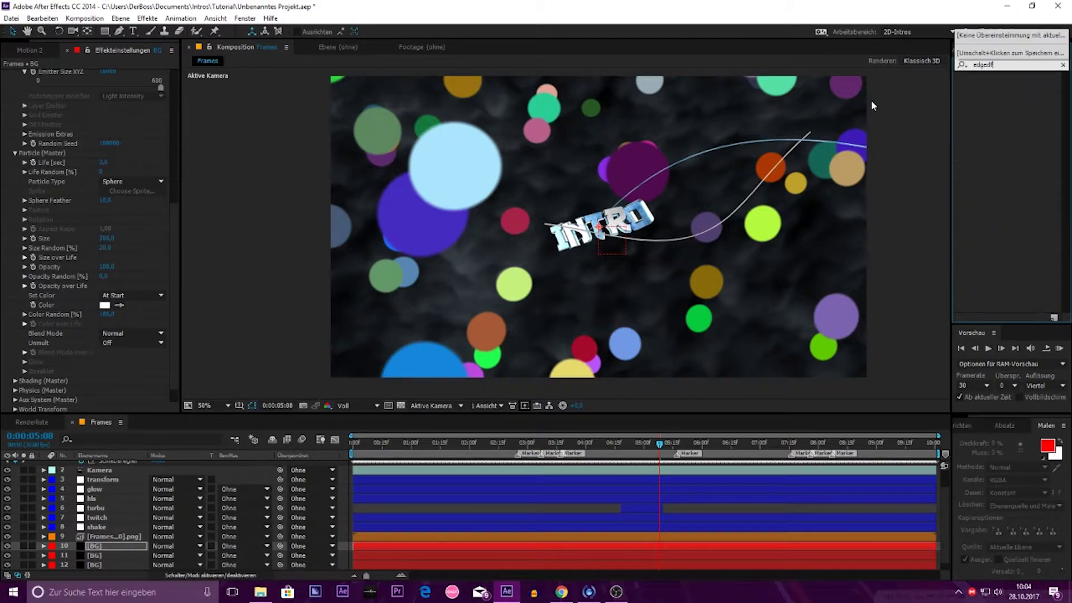
{"action": "key", "text": "BackSpace"}
{"action": "left_click_drag", "start_coordinate": [1005, 86], "coordinate": [109, 399]}
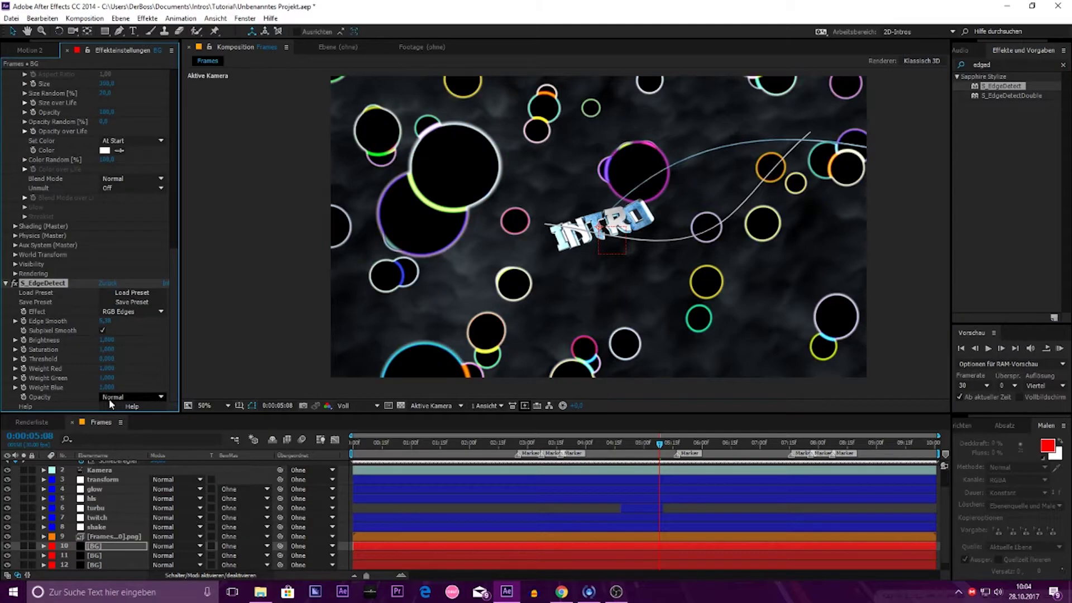
{"action": "left_click_drag", "start_coordinate": [548, 148], "coordinate": [593, 203]}
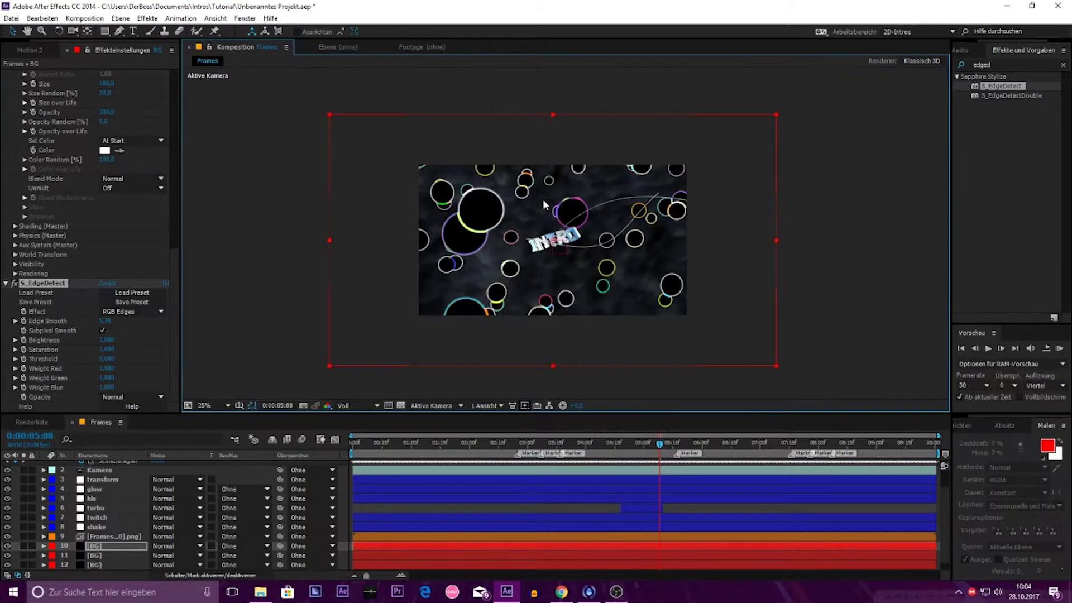
{"action": "scroll", "coordinate": [594, 203], "scroll_direction": "up", "scroll_amount": 2}
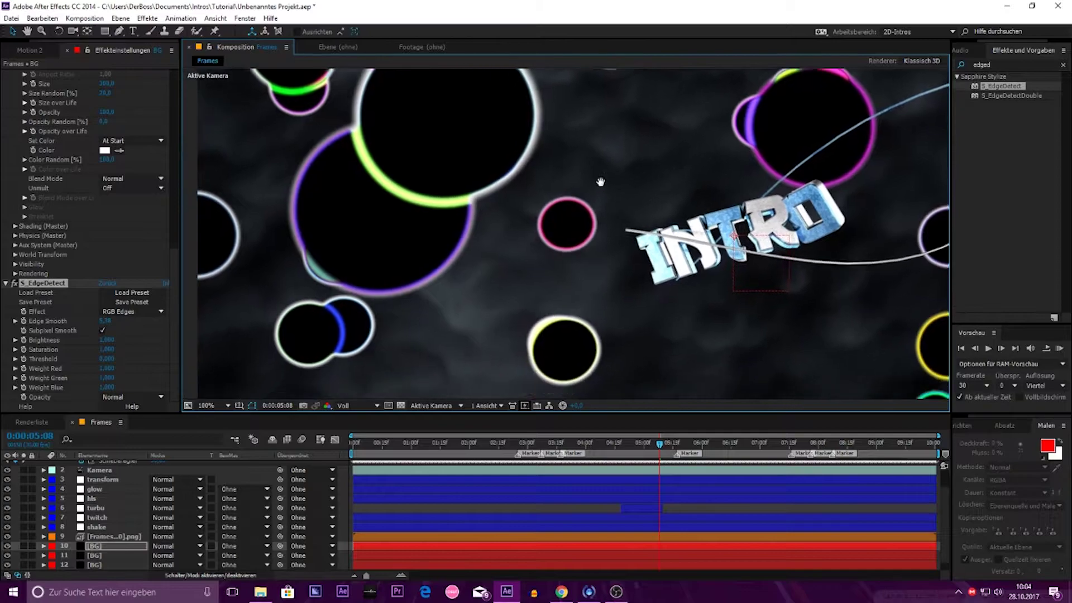
{"action": "scroll", "coordinate": [602, 182], "scroll_direction": "down", "scroll_amount": 2}
{"action": "left_click_drag", "start_coordinate": [601, 196], "coordinate": [598, 207]}
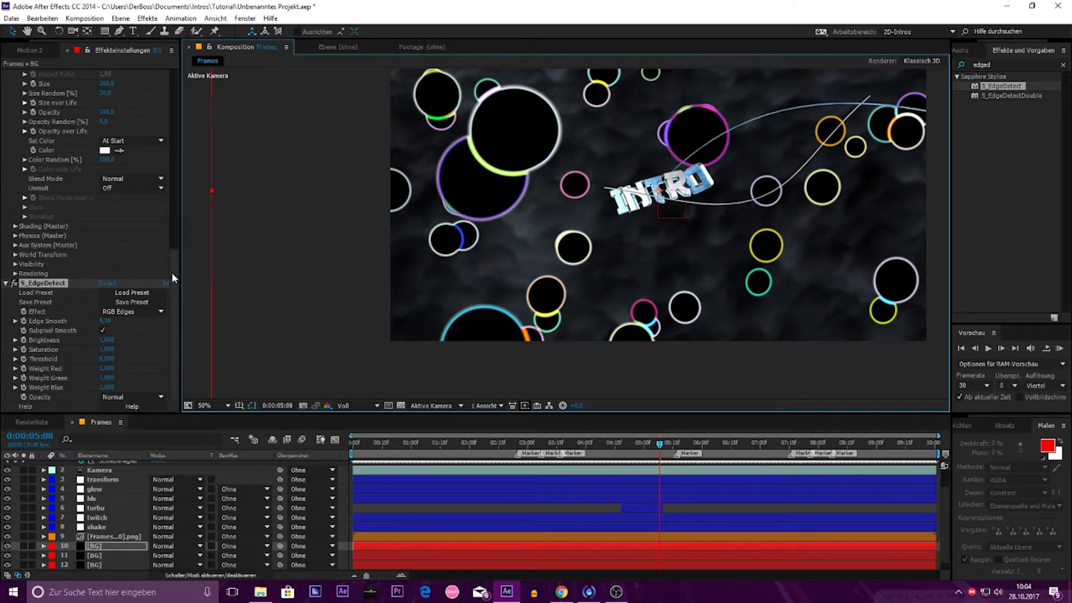
{"action": "left_click_drag", "start_coordinate": [172, 272], "coordinate": [191, 98]}
Step: Set Particles/sec to 30 and the Emission Extras Pre Run to 100
{"action": "left_click", "coordinate": [106, 164]}
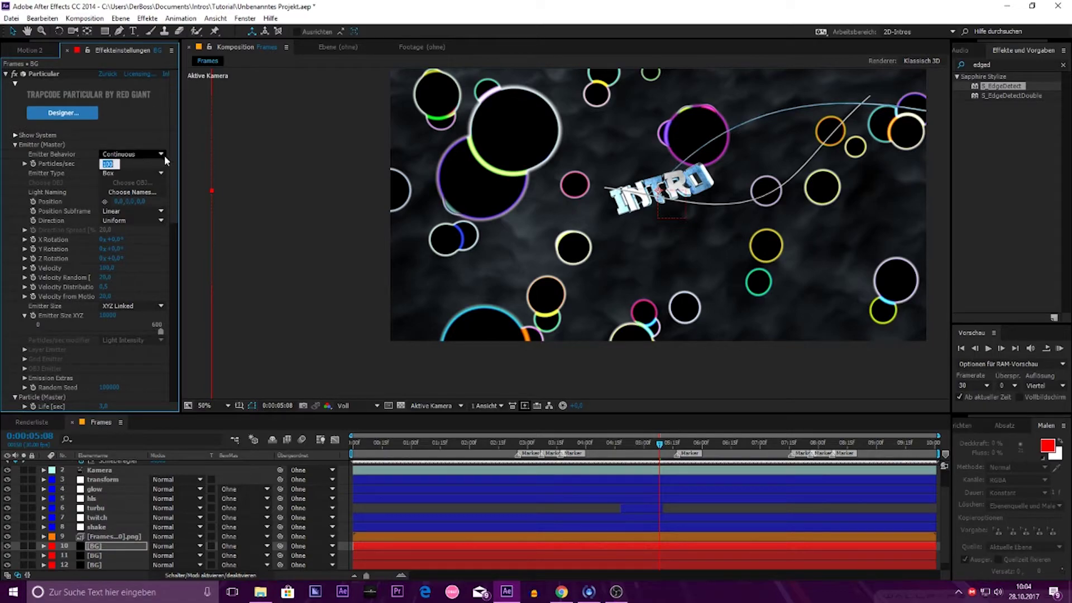
{"action": "type", "text": "30"}
{"action": "key", "text": "Return"}
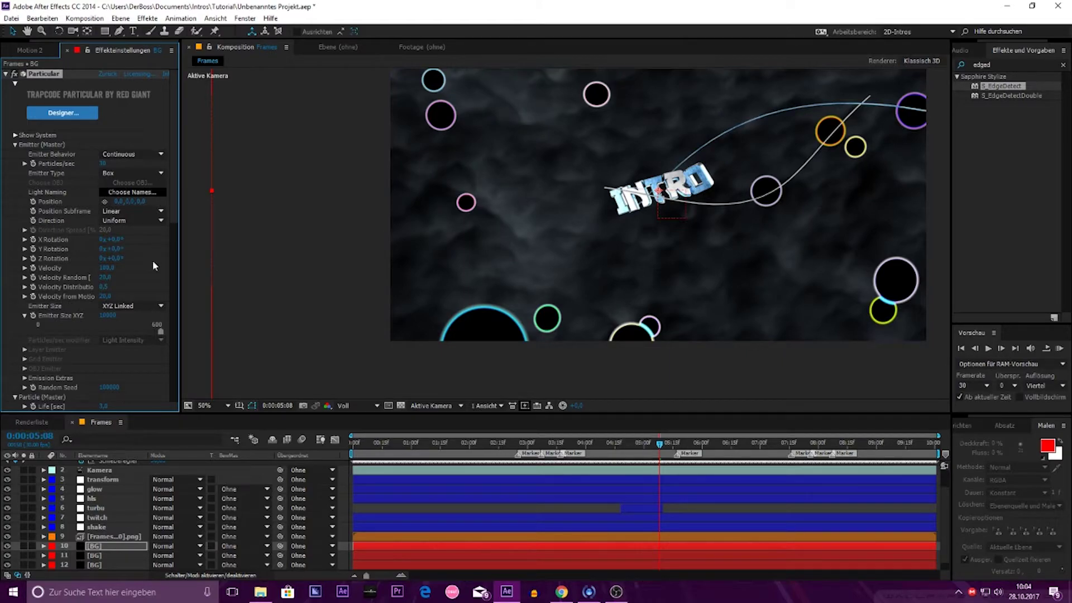
{"action": "scroll", "coordinate": [72, 290], "scroll_direction": "down", "scroll_amount": 5}
{"action": "left_click", "coordinate": [25, 227]}
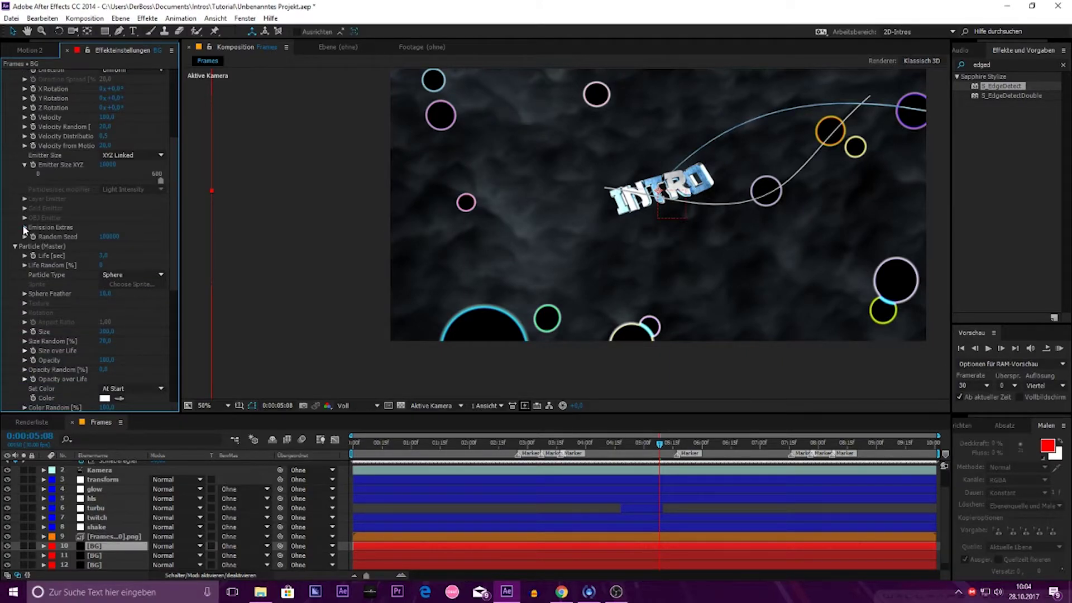
{"action": "left_click", "coordinate": [101, 236]}
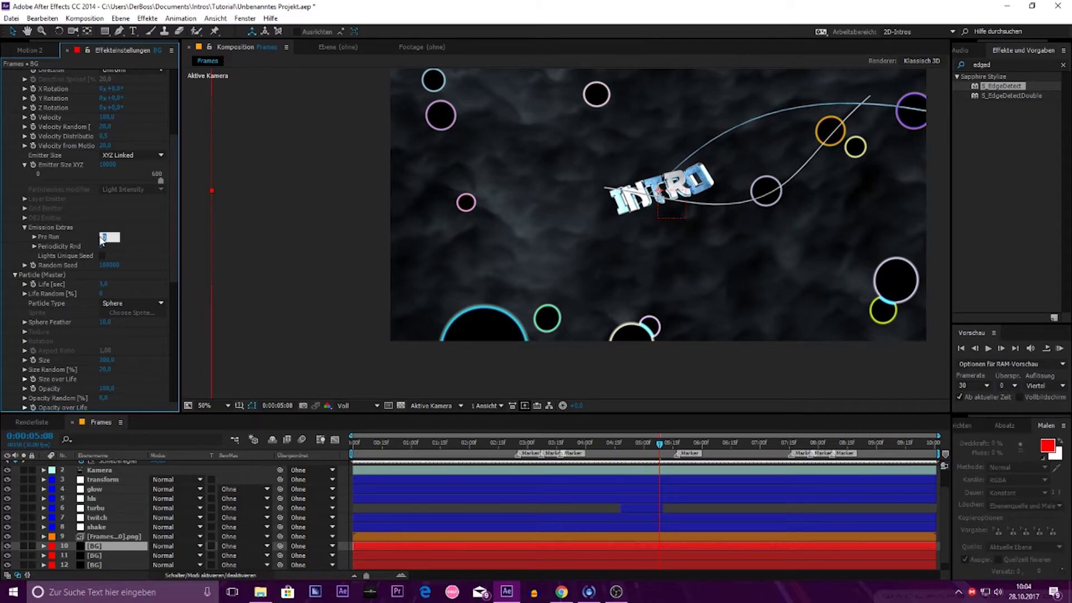
{"action": "type", "text": "100"}
{"action": "key", "text": "Return"}
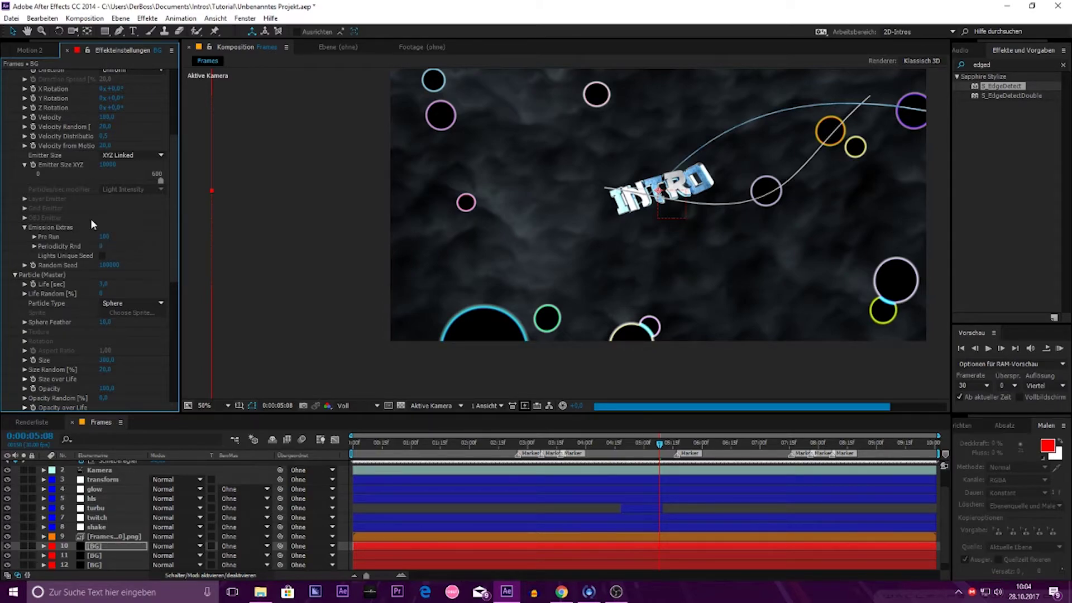
{"action": "left_click", "coordinate": [24, 226]}
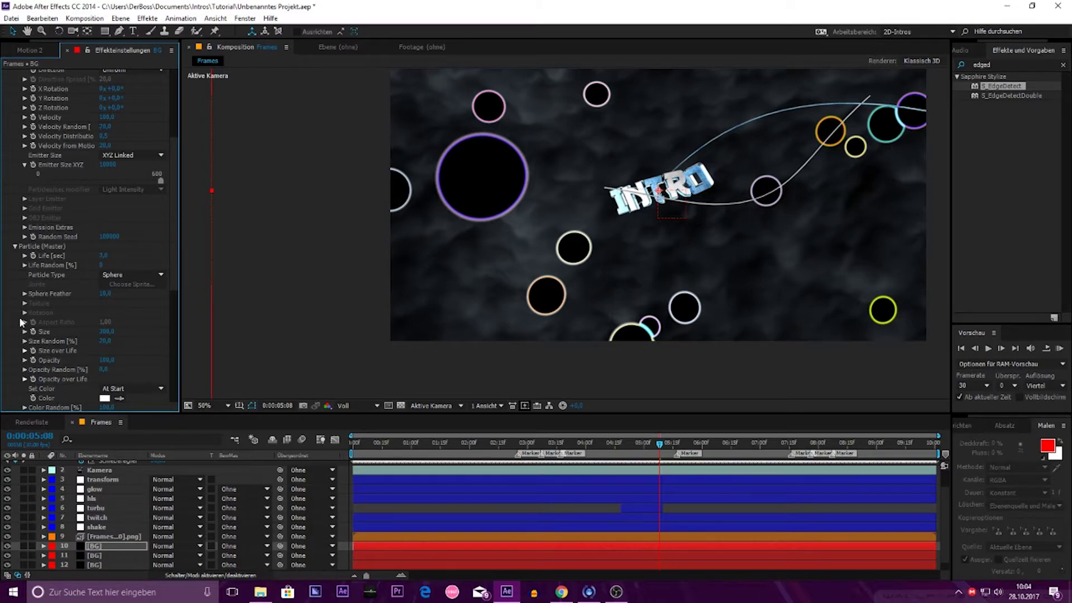
{"action": "left_click", "coordinate": [24, 379]}
Step: Apply the trapezoid fade-in/fade-out Opacity over Life preset and smooth the curve
{"action": "scroll", "coordinate": [8, 344], "scroll_direction": "down", "scroll_amount": 5}
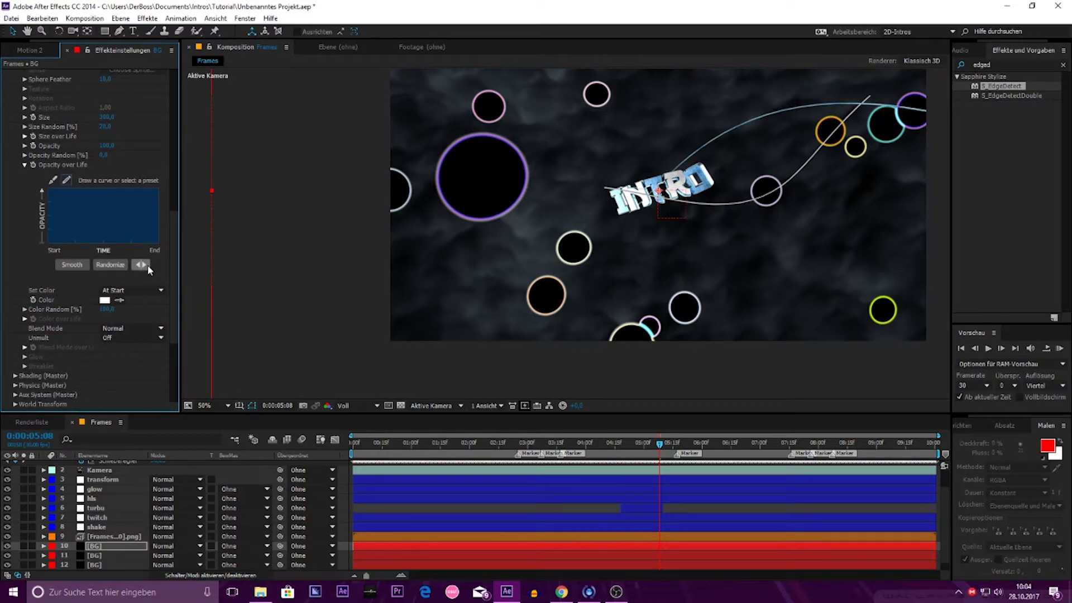
{"action": "left_click_drag", "start_coordinate": [179, 271], "coordinate": [302, 270]}
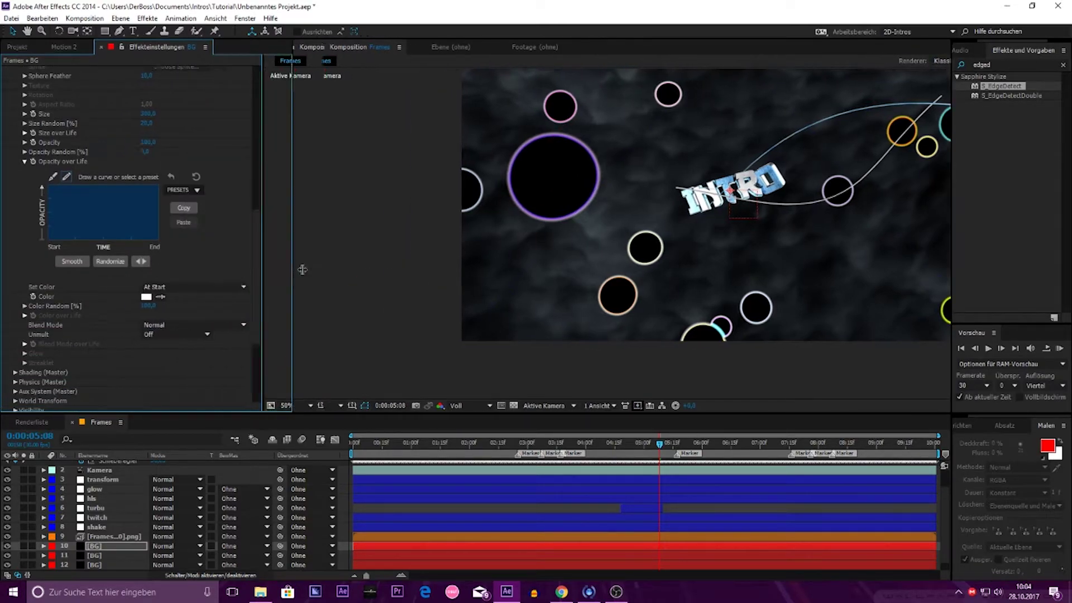
{"action": "left_click", "coordinate": [197, 190]}
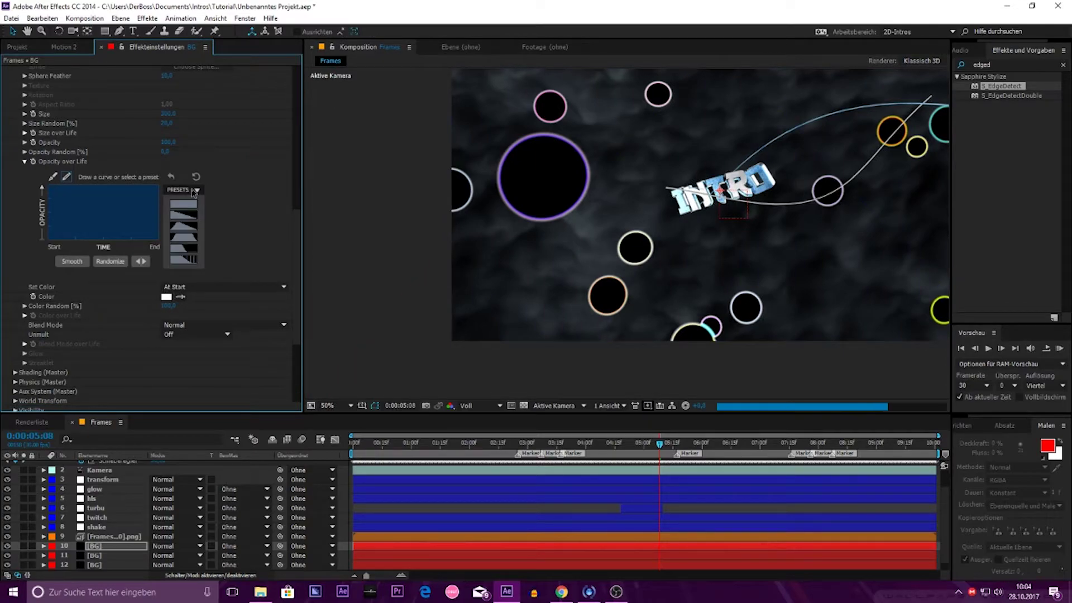
{"action": "left_click", "coordinate": [187, 239]}
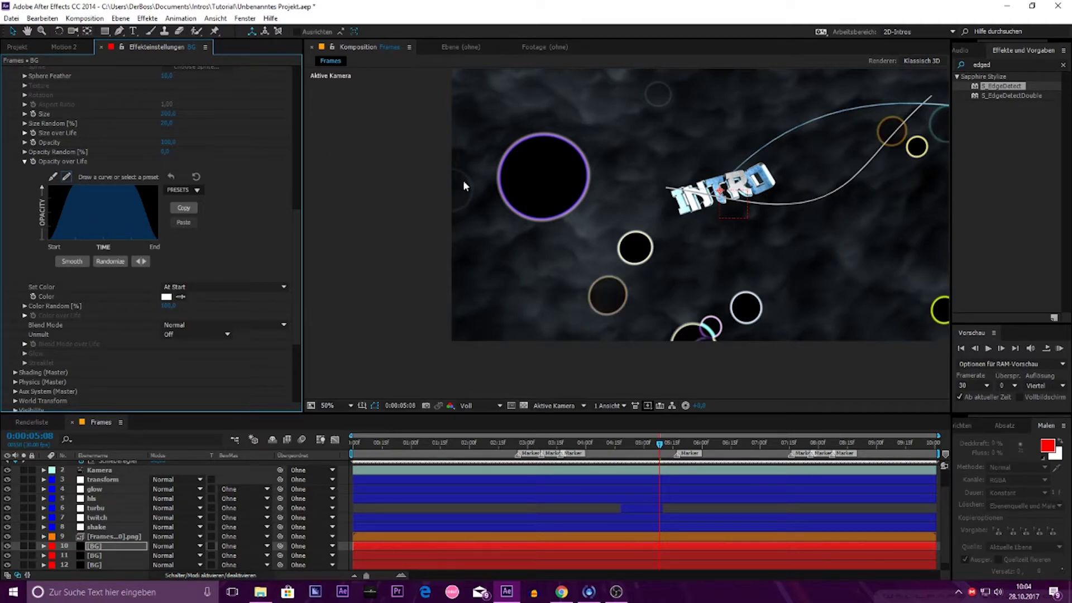
{"action": "left_click", "coordinate": [77, 263]}
{"action": "scroll", "coordinate": [6, 260], "scroll_direction": "down", "scroll_amount": 3}
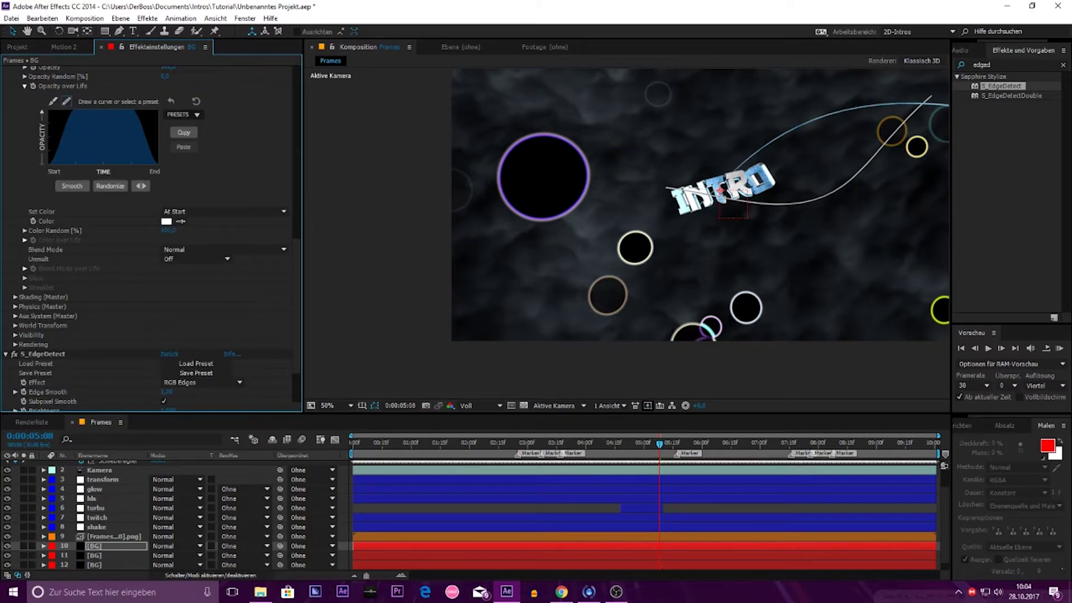
{"action": "scroll", "coordinate": [67, 282], "scroll_direction": "up", "scroll_amount": 1}
Step: Delete S_EdgeDetect from the BG layer so the bokeh discs render filled again
{"action": "left_click_drag", "start_coordinate": [301, 251], "coordinate": [302, 81]}
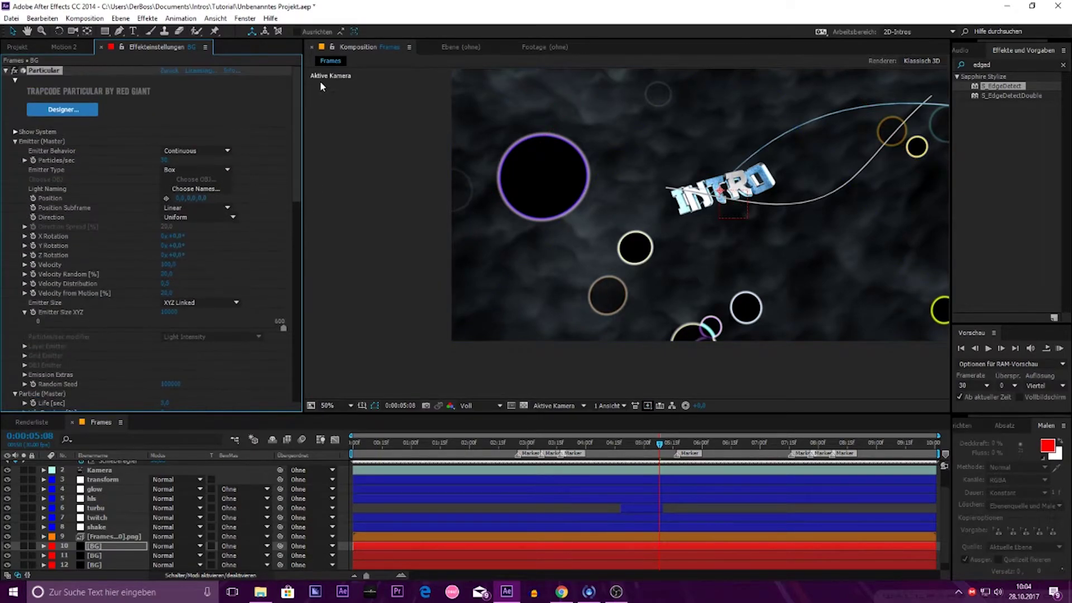
{"action": "left_click", "coordinate": [6, 71]}
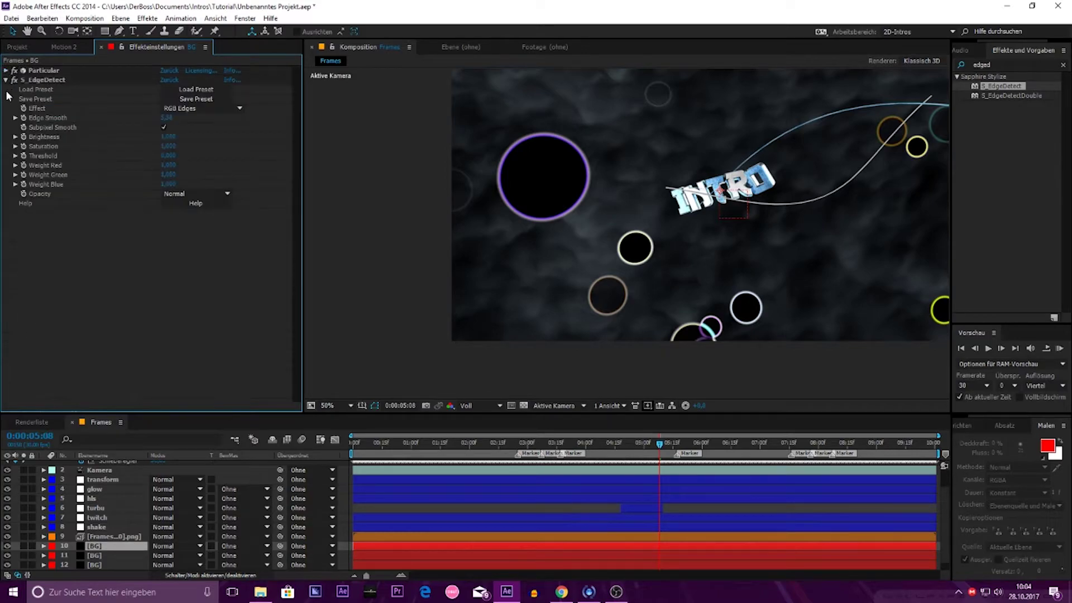
{"action": "left_click", "coordinate": [6, 80]}
{"action": "left_click", "coordinate": [99, 549]}
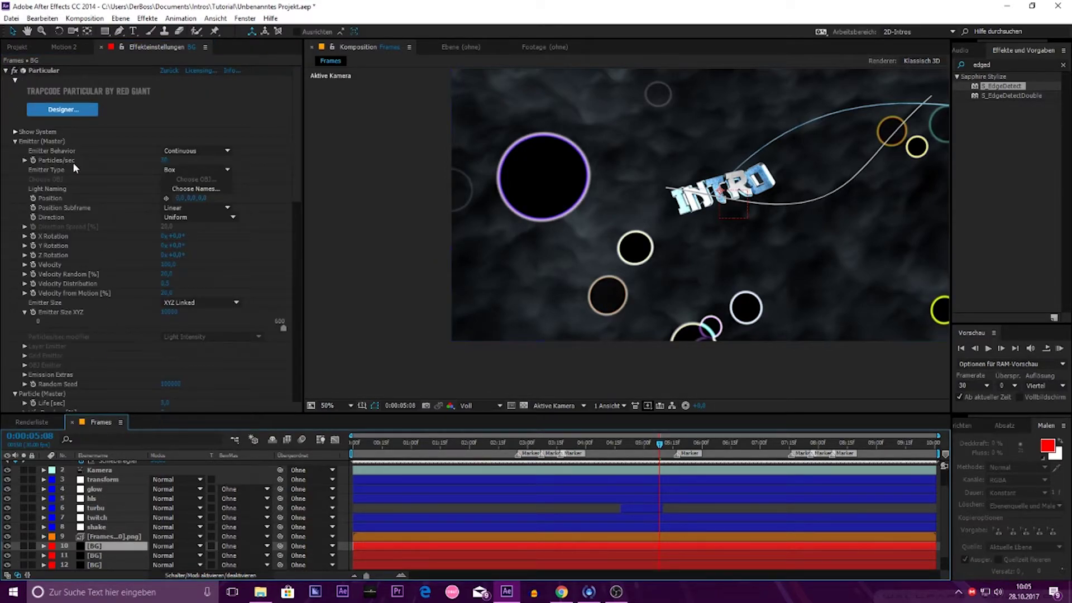
{"action": "scroll", "coordinate": [292, 326], "scroll_direction": "down", "scroll_amount": 15}
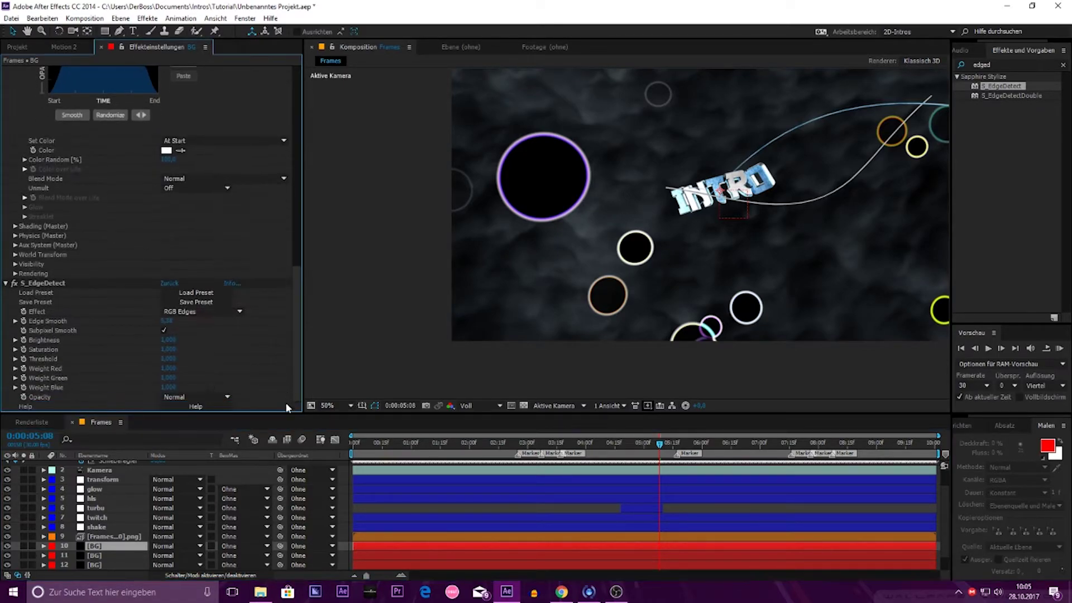
{"action": "left_click", "coordinate": [49, 285]}
{"action": "key", "text": "Delete"}
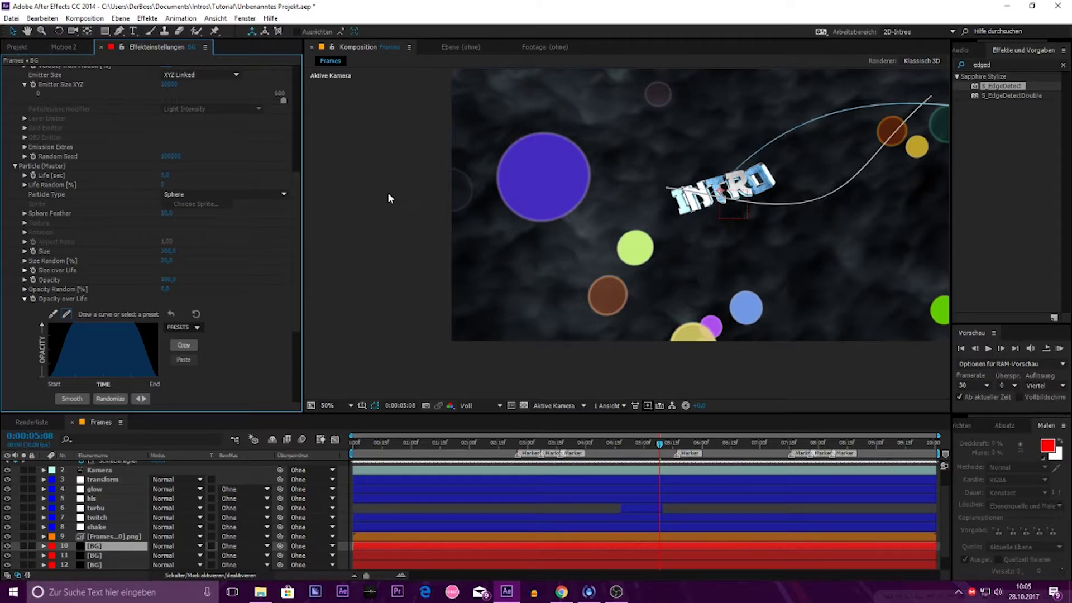
{"action": "scroll", "coordinate": [300, 190], "scroll_direction": "up", "scroll_amount": 5}
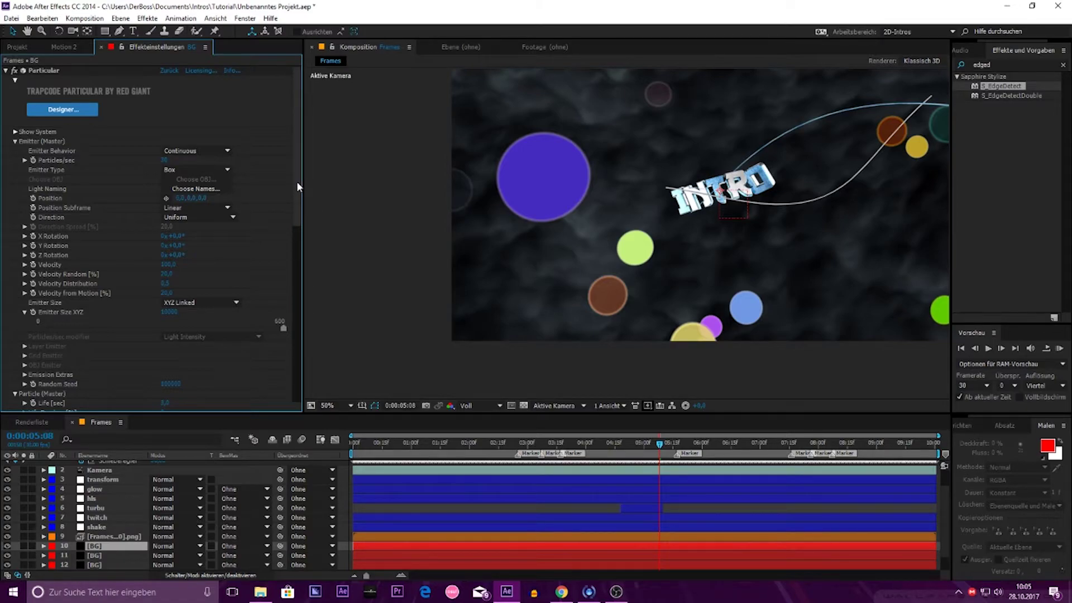
{"action": "mouse_move", "coordinate": [296, 181]}
{"action": "left_mouse_down"}
{"action": "mouse_move", "coordinate": [294, 252]}
{"action": "mouse_move", "coordinate": [262, 286]}
{"action": "left_mouse_up"}
Step: Set Particle Size to 10, Size Random to 20 and Random Seed to 10
{"action": "left_click", "coordinate": [171, 314]}
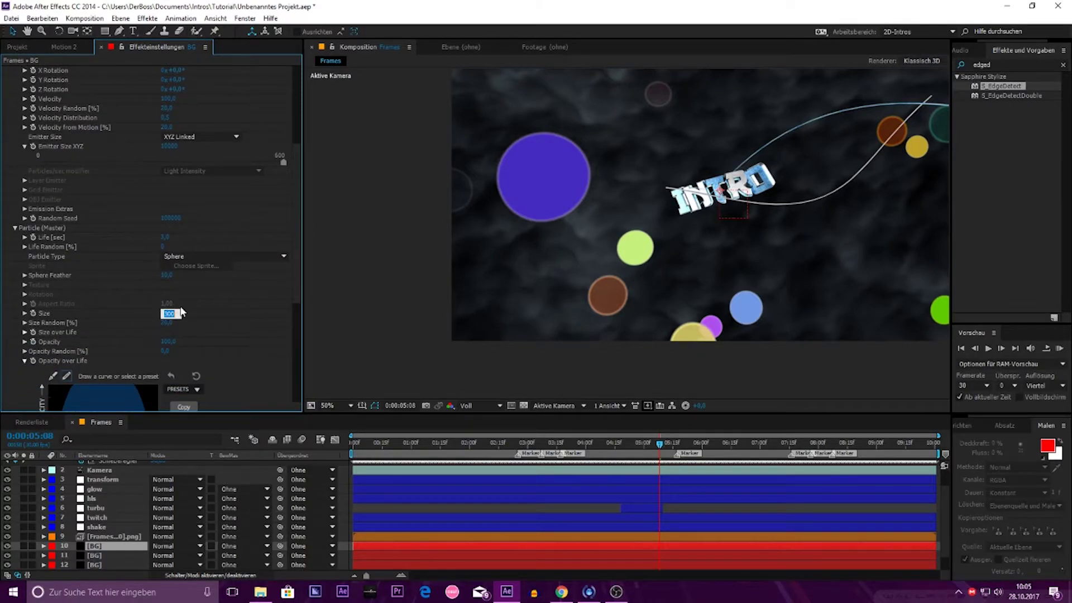
{"action": "type", "text": "7"}
{"action": "key", "text": "Return"}
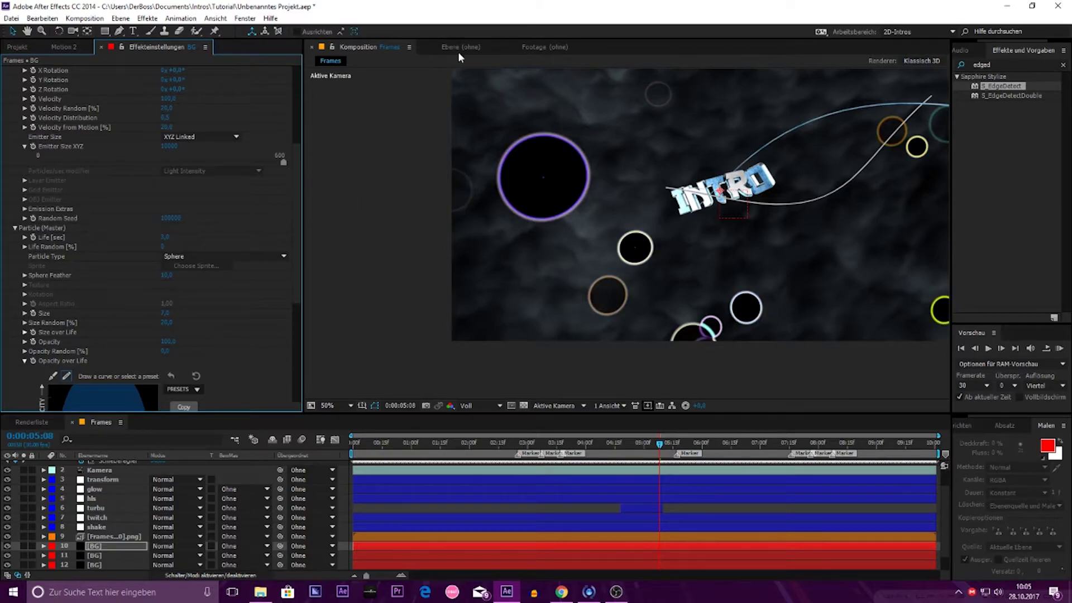
{"action": "scroll", "coordinate": [584, 206], "scroll_direction": "up", "scroll_amount": 1}
{"action": "scroll", "coordinate": [642, 259], "scroll_direction": "up", "scroll_amount": 1}
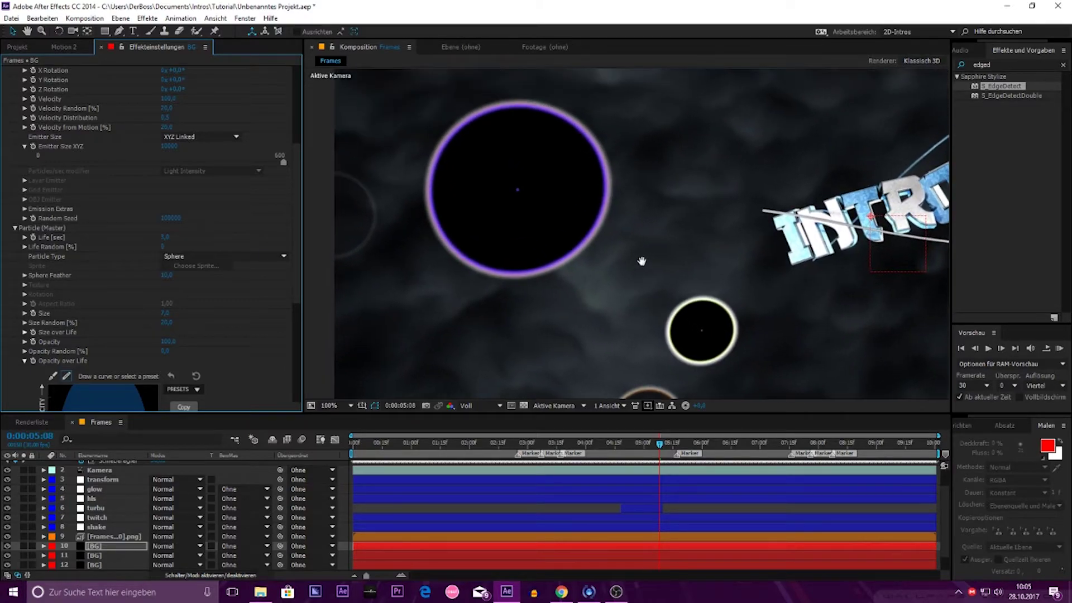
{"action": "left_click", "coordinate": [165, 313]}
{"action": "type", "text": "10"}
{"action": "key", "text": "Tab"}
{"action": "type", "text": "20"}
{"action": "key", "text": "Return"}
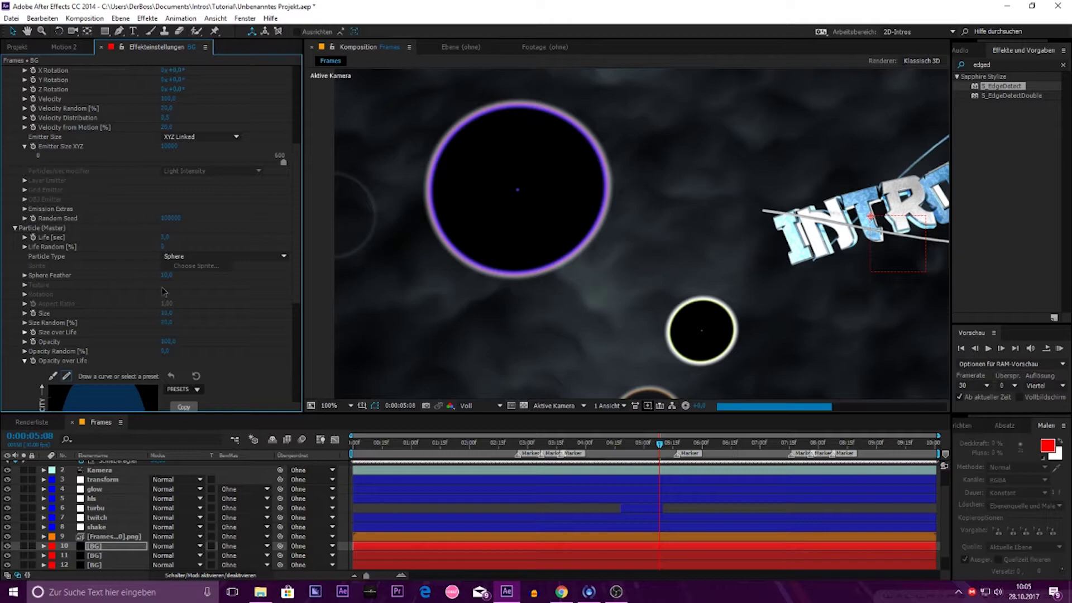
{"action": "left_click", "coordinate": [173, 218]}
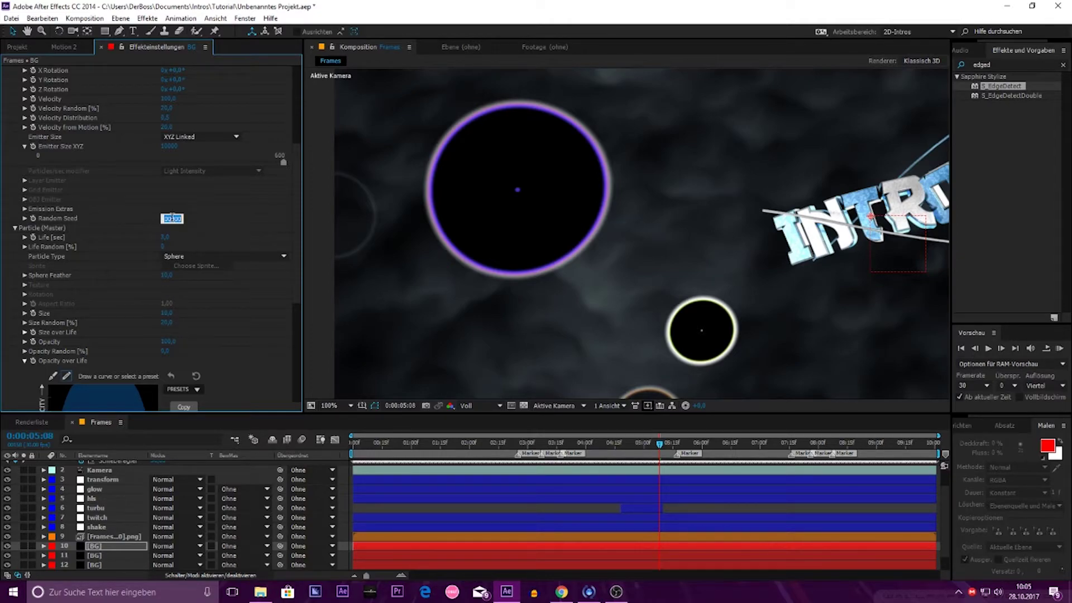
{"action": "type", "text": "10"}
{"action": "key", "text": "Return"}
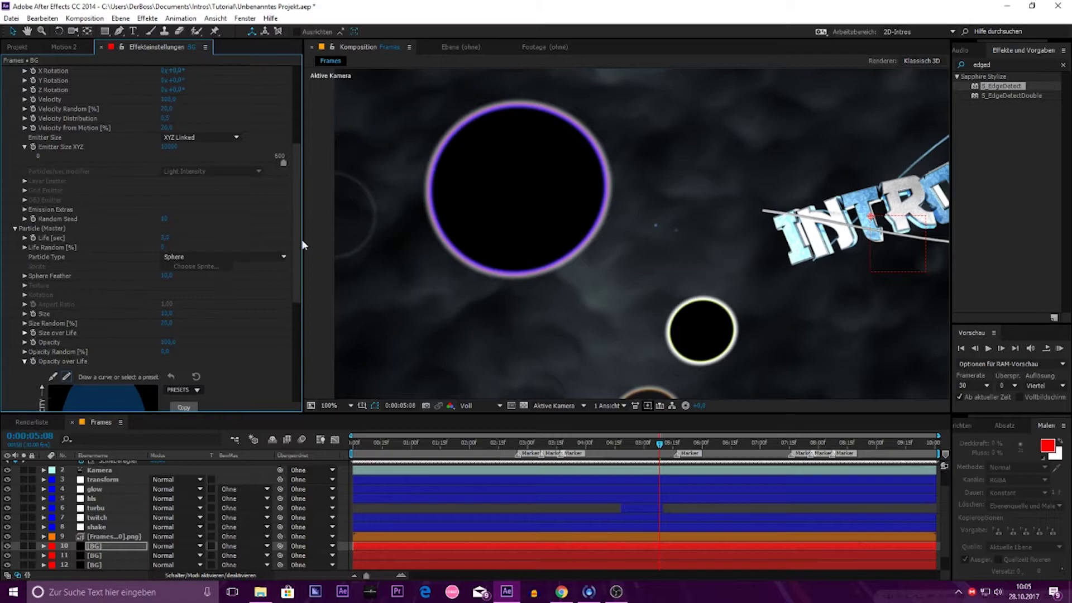
Step: Change the Emitter Type to Point so specks burst around the INTRO text
{"action": "scroll", "coordinate": [289, 238], "scroll_direction": "up", "scroll_amount": 3}
{"action": "scroll", "coordinate": [297, 175], "scroll_direction": "up", "scroll_amount": 3}
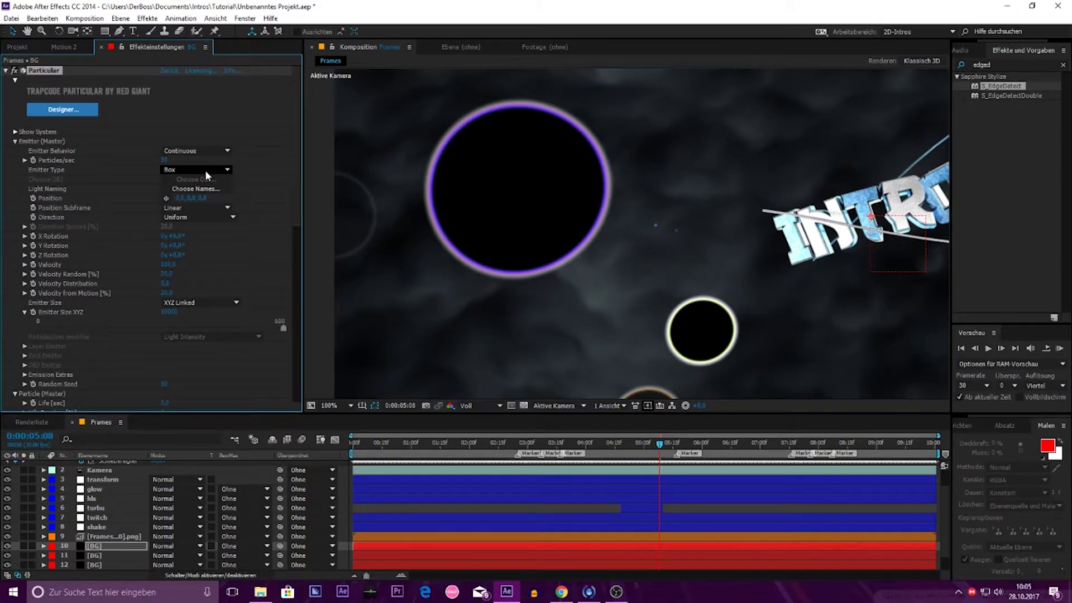
{"action": "left_click", "coordinate": [205, 170]}
{"action": "left_click", "coordinate": [201, 182]}
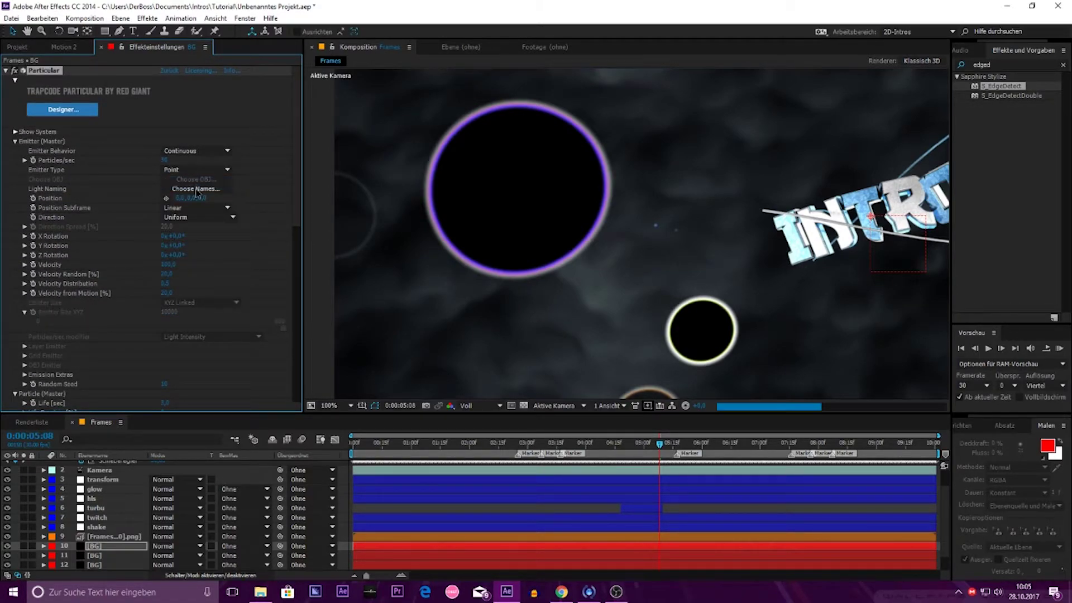
{"action": "left_click_drag", "start_coordinate": [876, 263], "coordinate": [586, 298]}
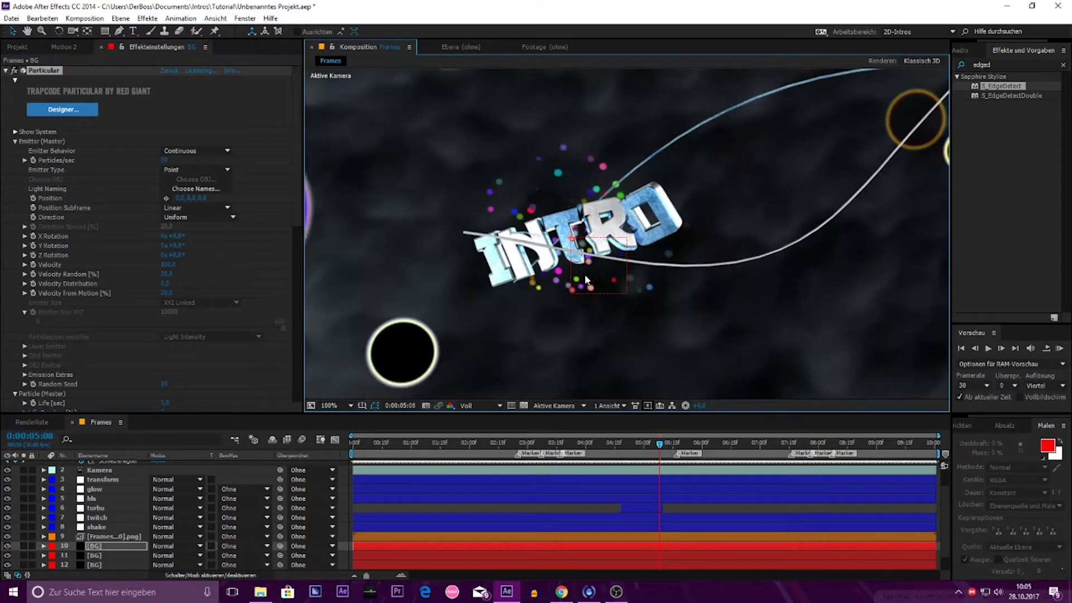
{"action": "scroll", "coordinate": [586, 290], "scroll_direction": "down", "scroll_amount": 1}
{"action": "scroll", "coordinate": [585, 288], "scroll_direction": "down", "scroll_amount": 1}
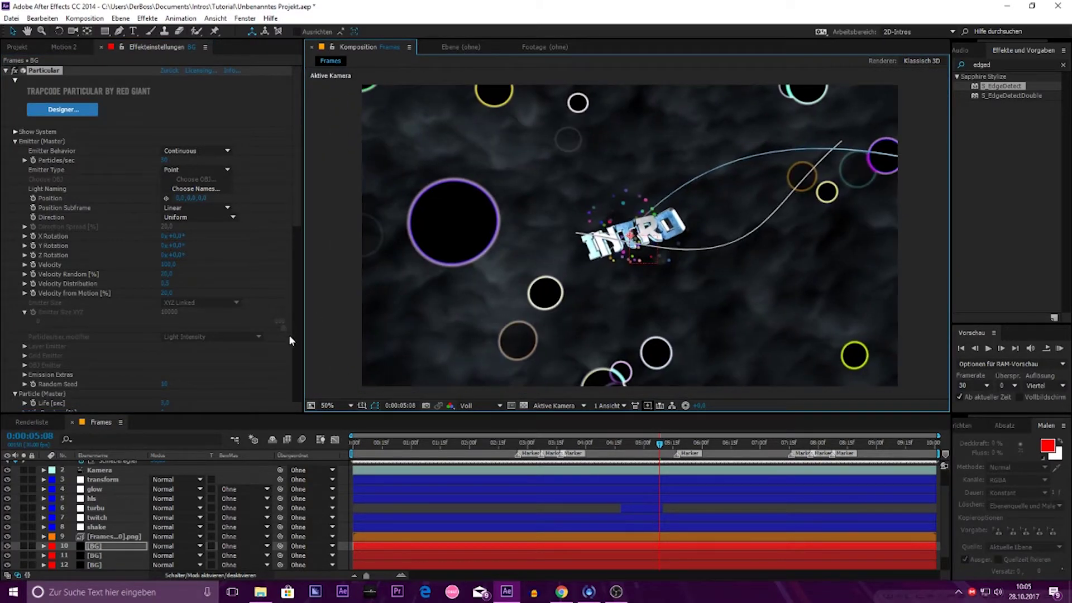
{"action": "left_click_drag", "start_coordinate": [297, 218], "coordinate": [303, 321]}
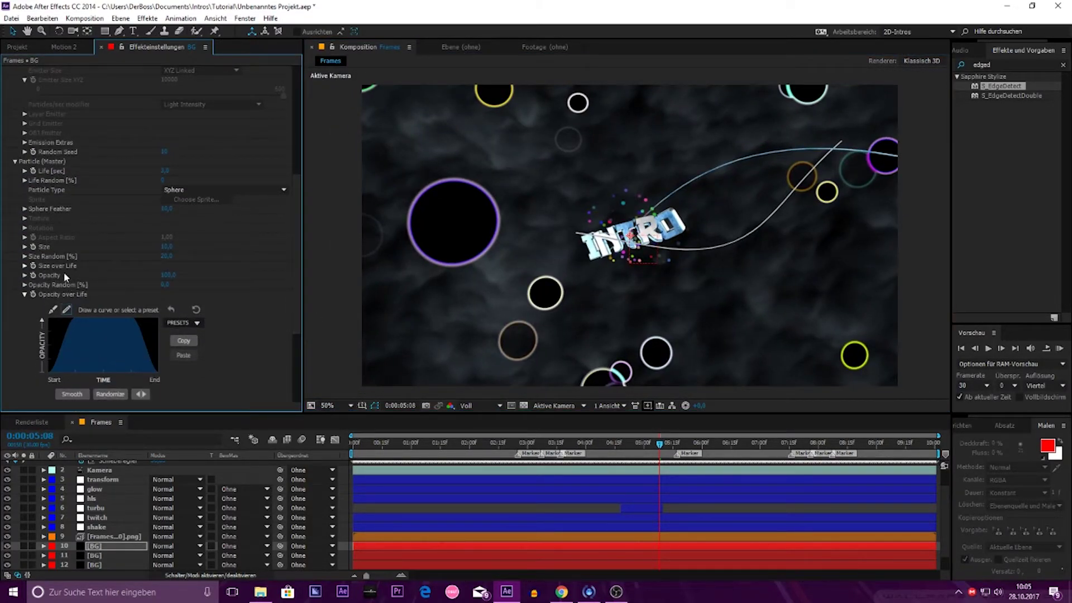
{"action": "left_click", "coordinate": [15, 161]}
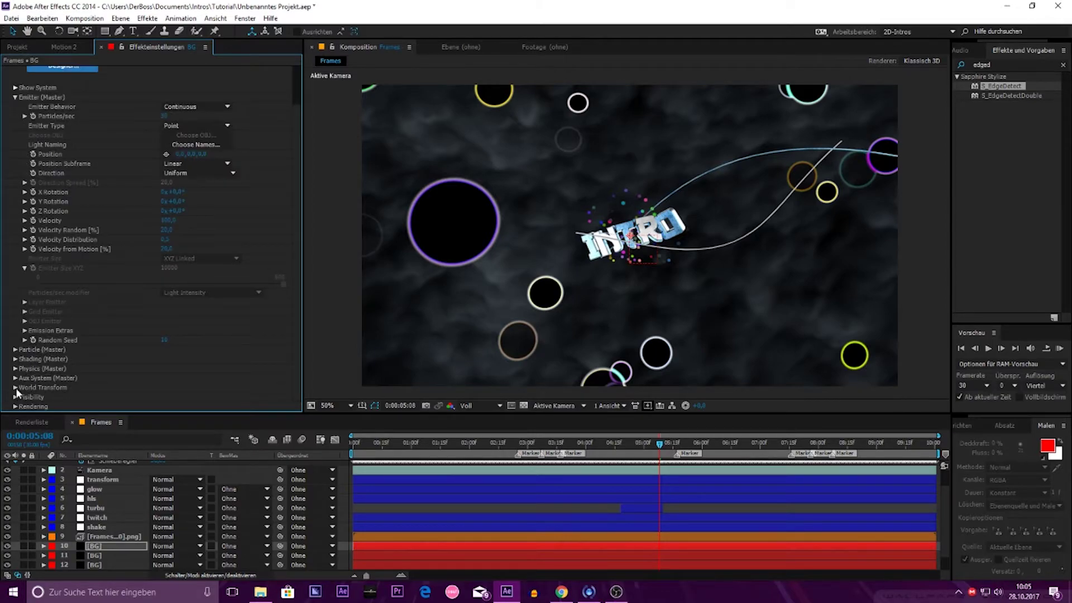
Step: Set the Aux System's Emit option to Continuously
{"action": "left_click", "coordinate": [15, 378]}
{"action": "scroll", "coordinate": [186, 356], "scroll_direction": "down", "scroll_amount": 5}
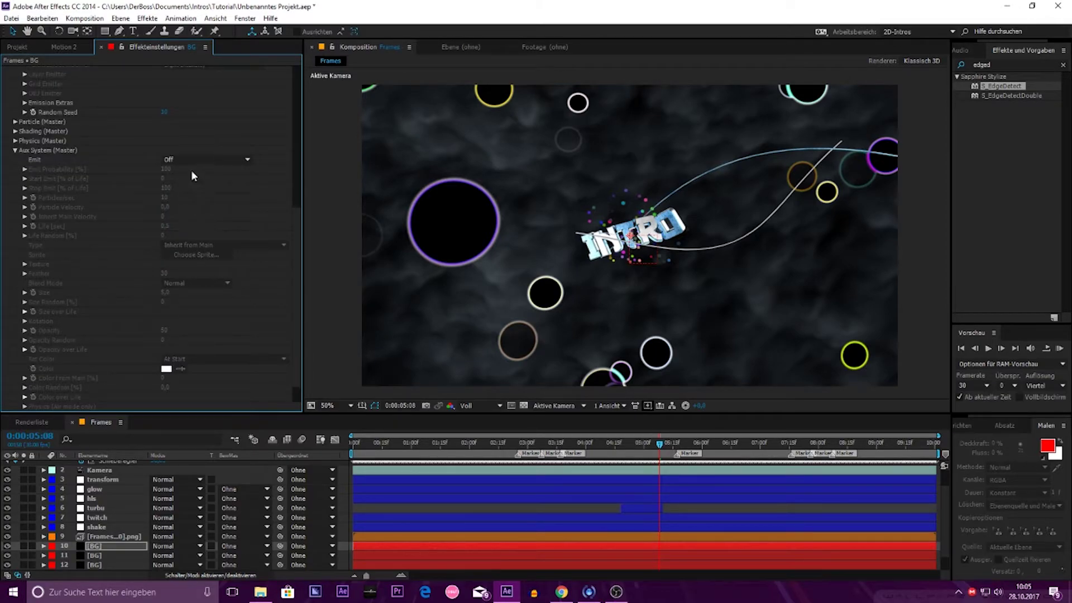
{"action": "left_click", "coordinate": [190, 160]}
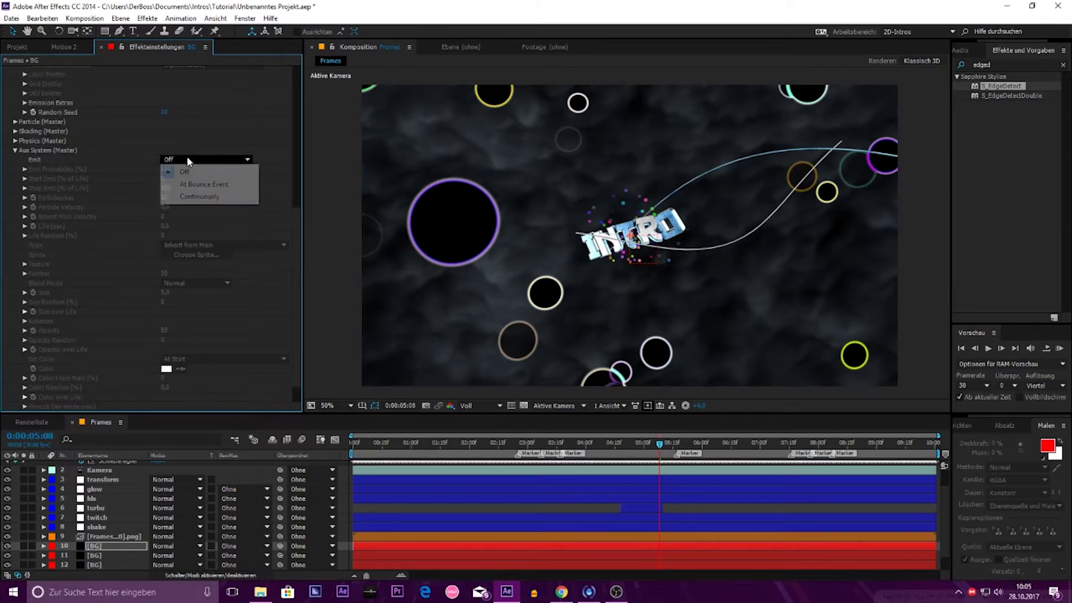
{"action": "left_click", "coordinate": [203, 197]}
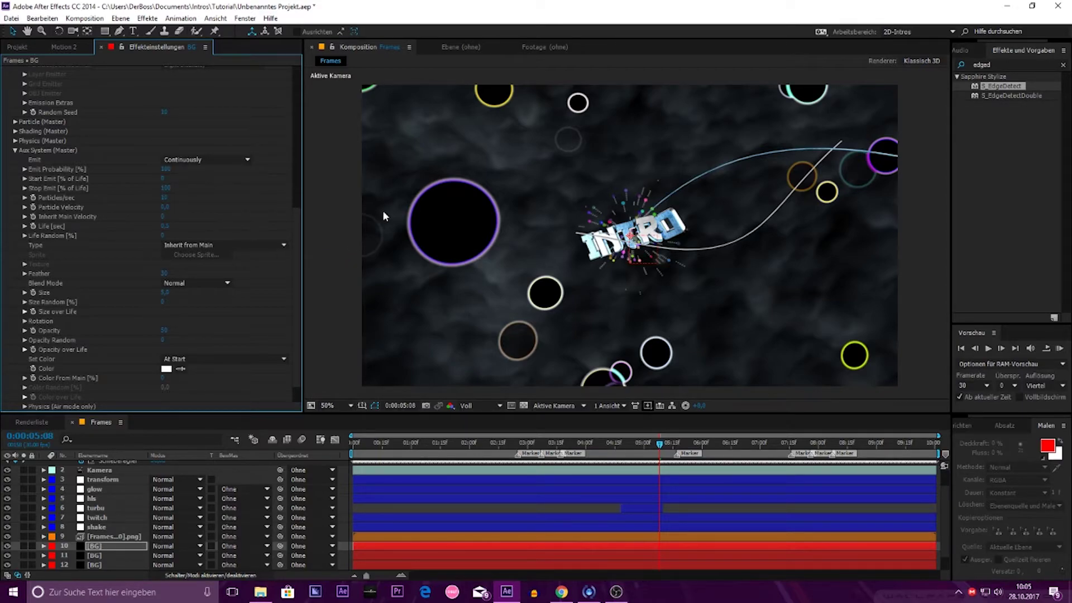
Step: Make the aux particles Square and set Color From Main to 100
{"action": "scroll", "coordinate": [734, 275], "scroll_direction": "up", "scroll_amount": 2}
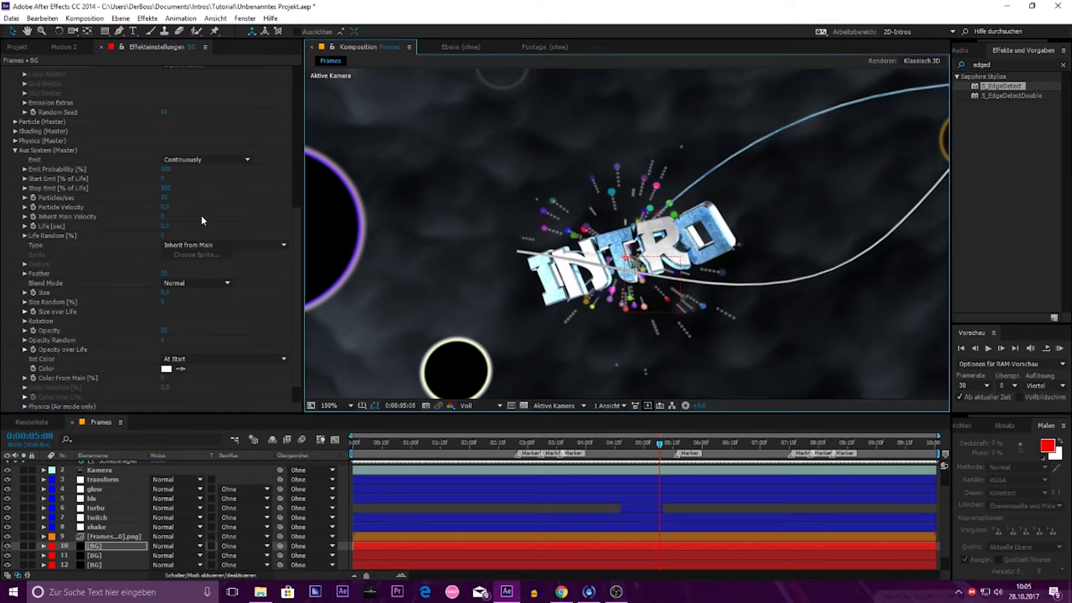
{"action": "left_click", "coordinate": [184, 244]}
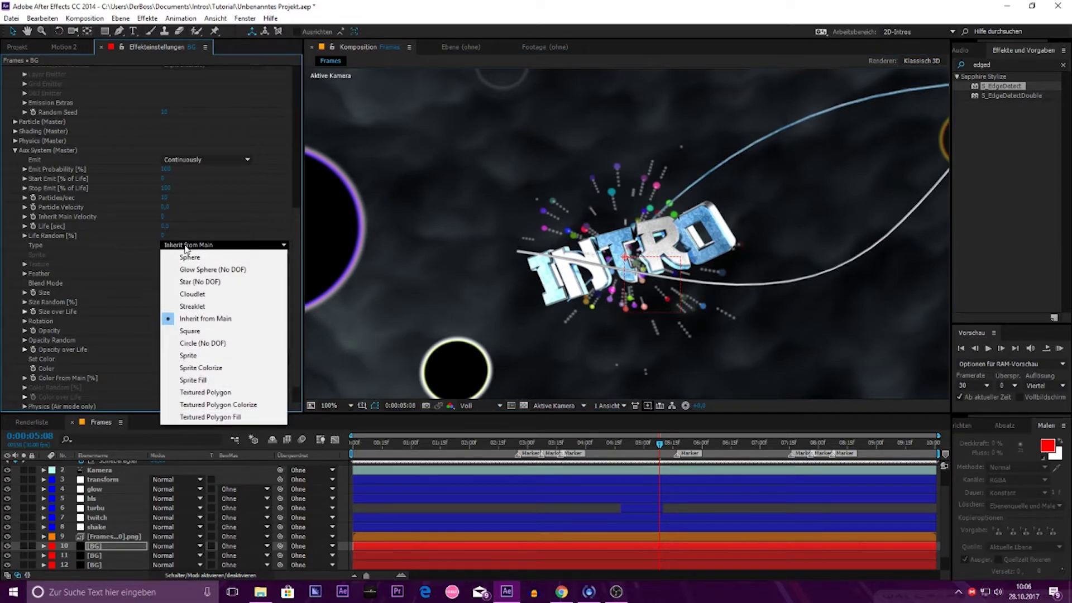
{"action": "left_click", "coordinate": [205, 333]}
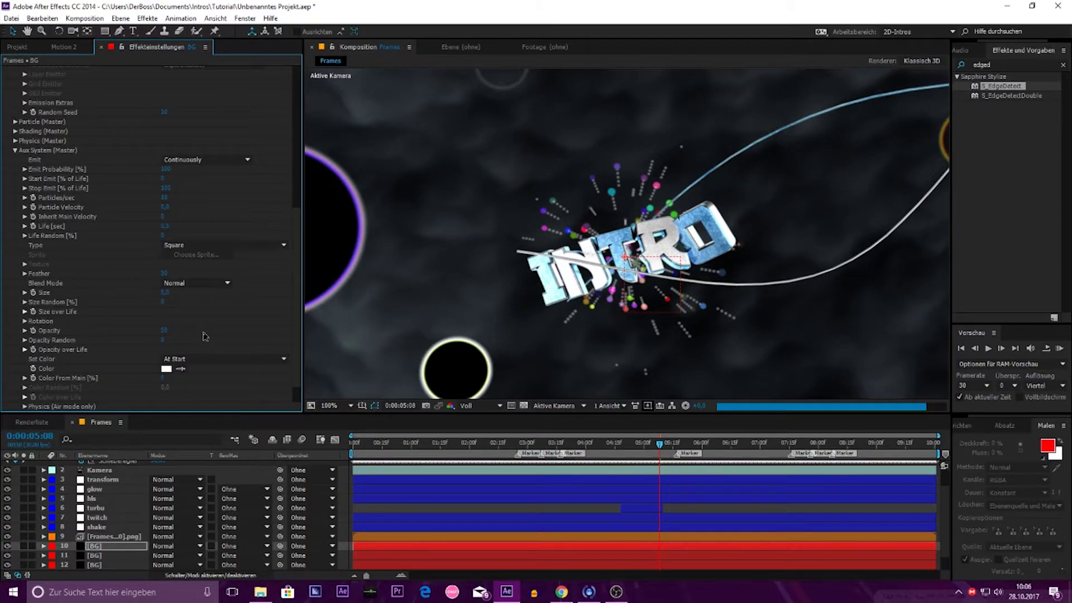
{"action": "scroll", "coordinate": [512, 294], "scroll_direction": "up", "scroll_amount": 2}
{"action": "left_click", "coordinate": [512, 293]}
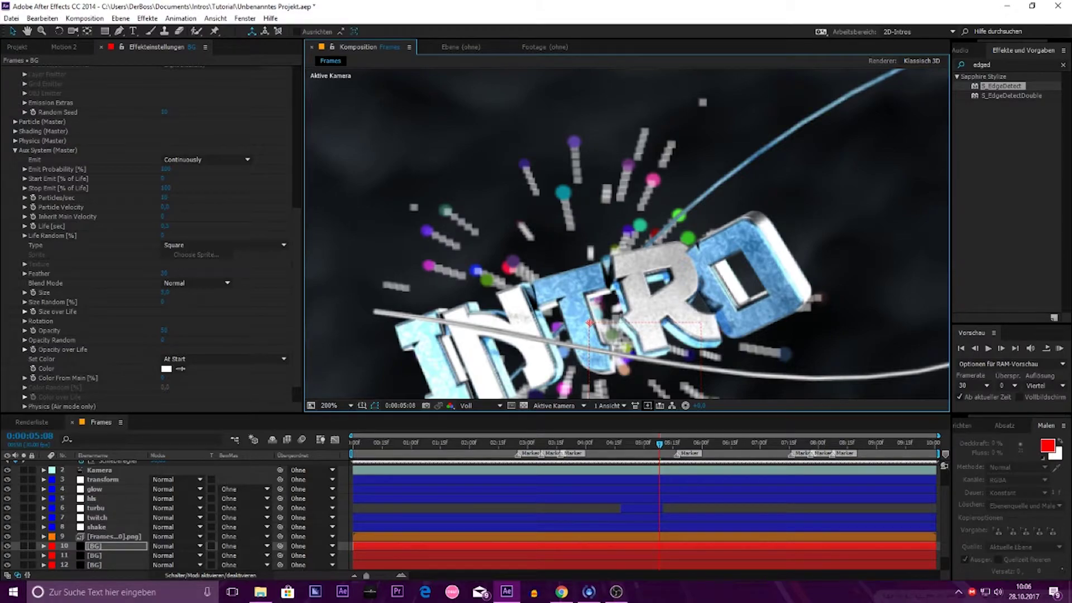
{"action": "scroll", "coordinate": [25, 360], "scroll_direction": "down", "scroll_amount": 1}
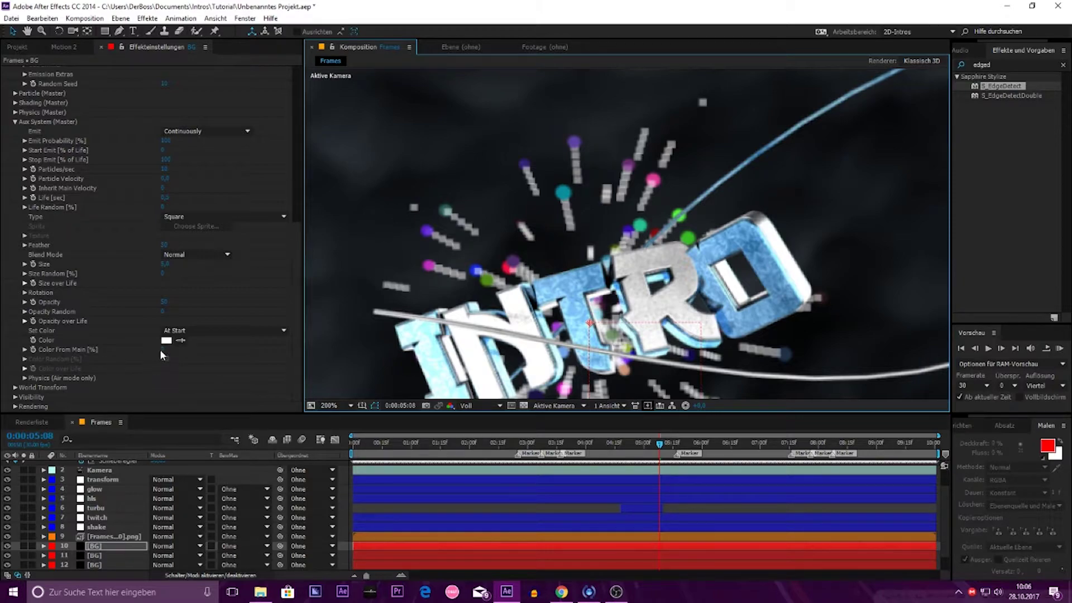
{"action": "left_click_drag", "start_coordinate": [162, 350], "coordinate": [509, 332]}
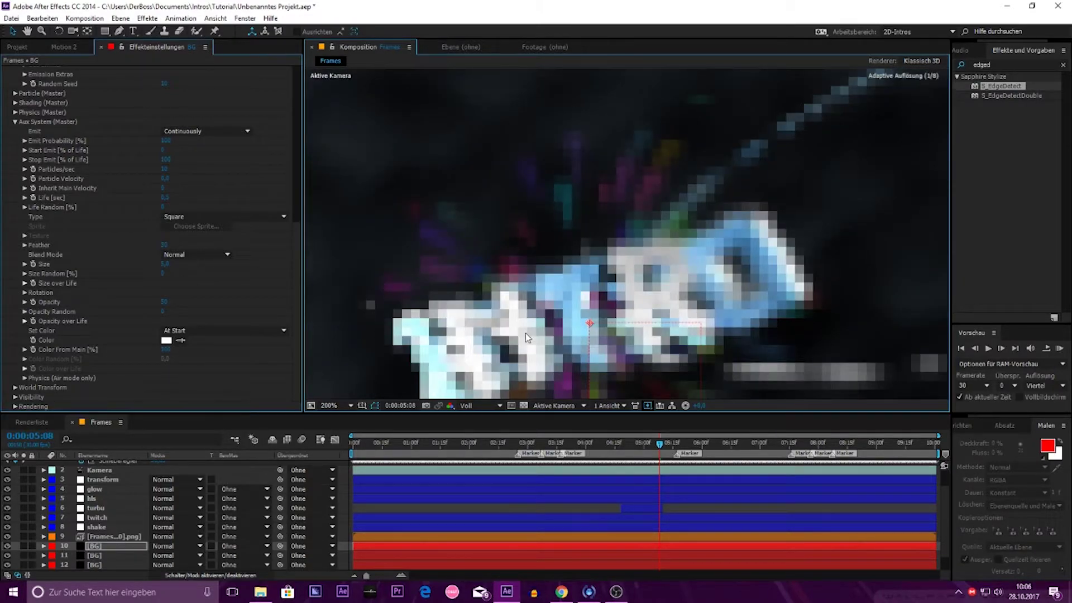
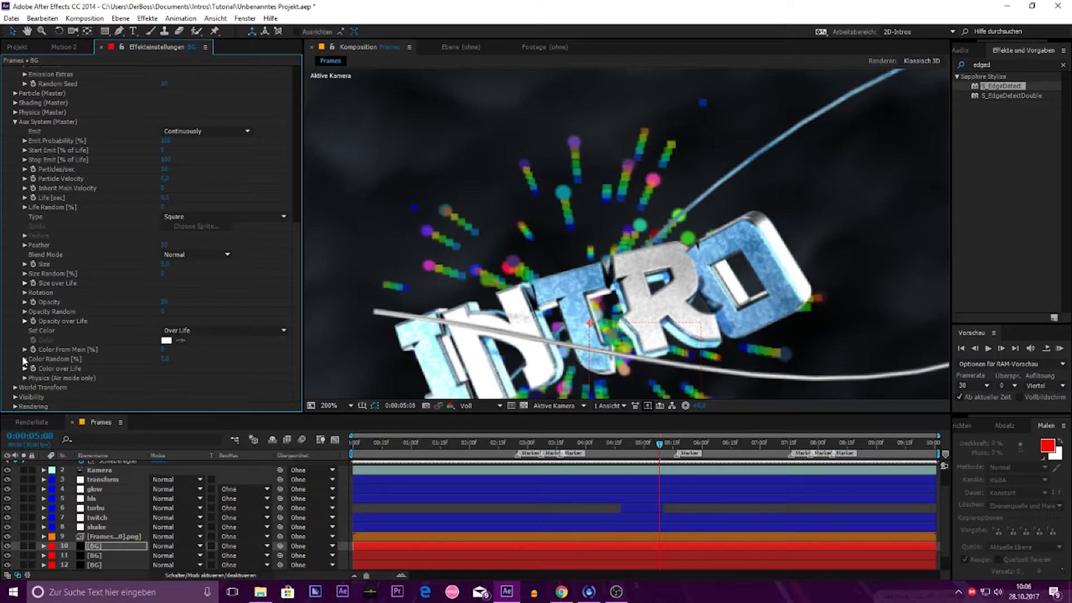
Step: Raise the aux system's Color Random to 90,7%
{"action": "left_click", "coordinate": [25, 359]}
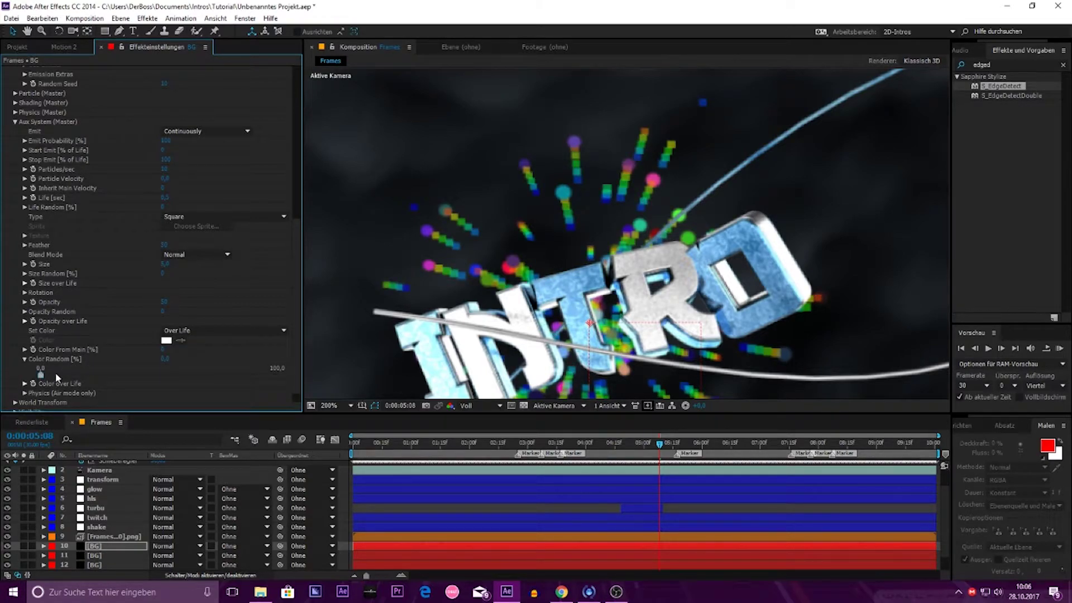
{"action": "left_click", "coordinate": [258, 372]}
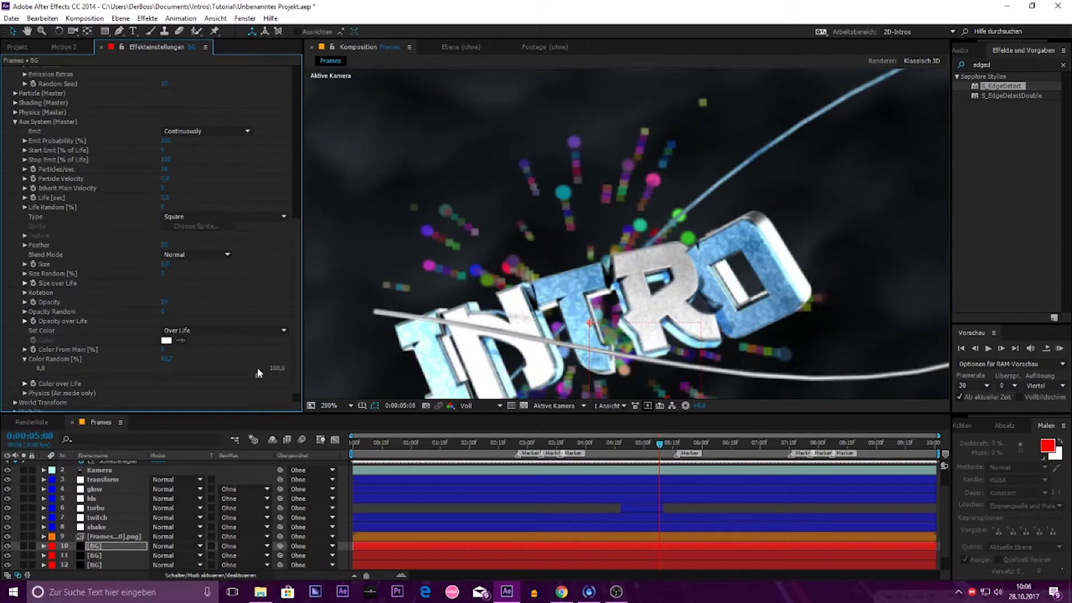
{"action": "scroll", "coordinate": [429, 292], "scroll_direction": "down", "scroll_amount": 1}
{"action": "scroll", "coordinate": [548, 250], "scroll_direction": "down", "scroll_amount": 1}
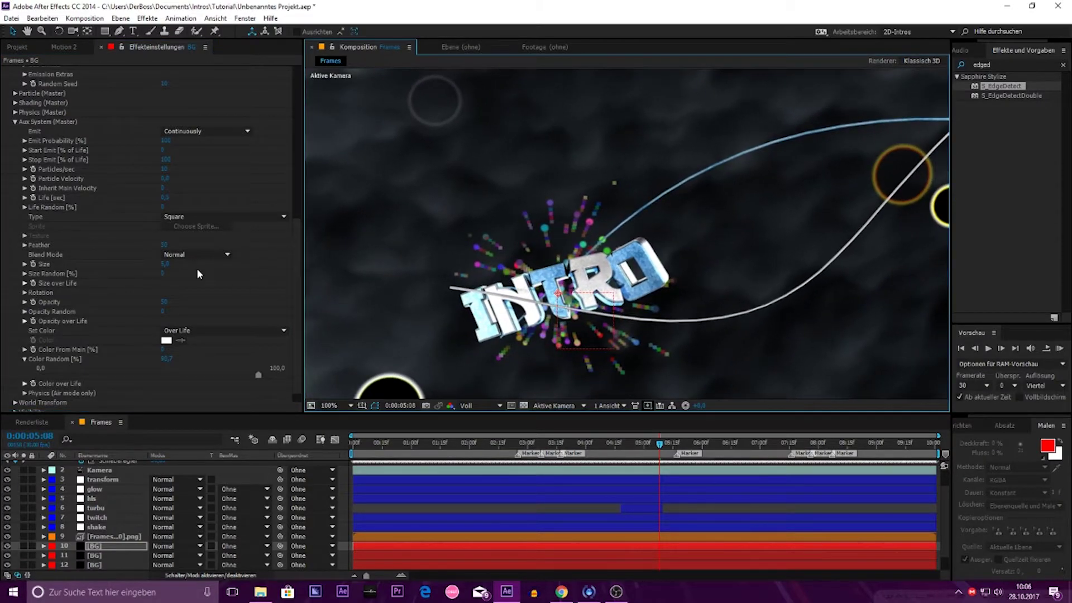
Step: Set the aux Particles/sec to 100
{"action": "left_click", "coordinate": [166, 141]}
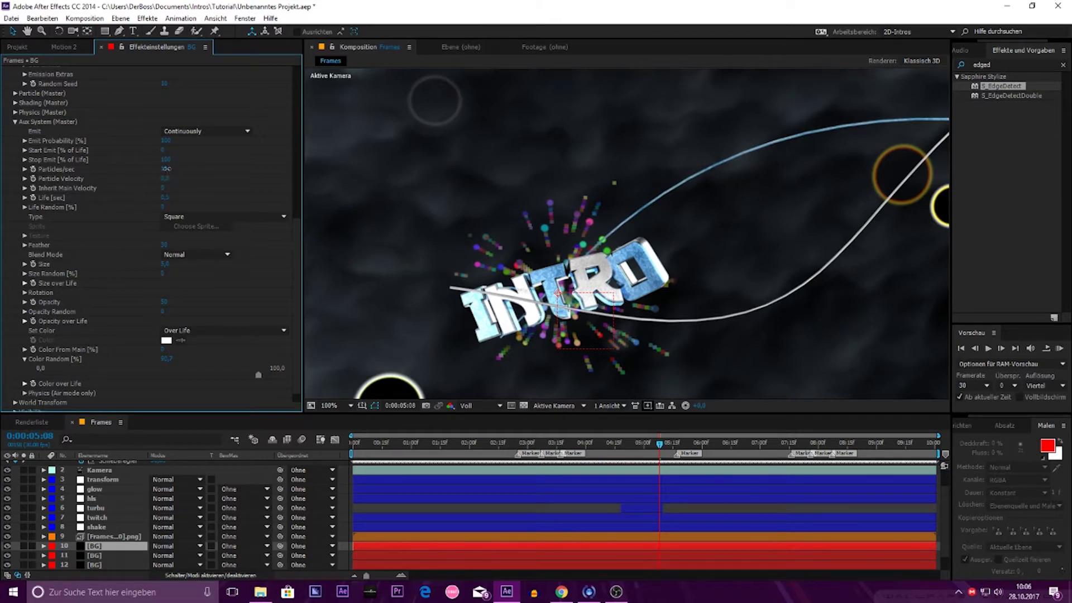
{"action": "type", "text": "200"}
{"action": "key", "text": "Return"}
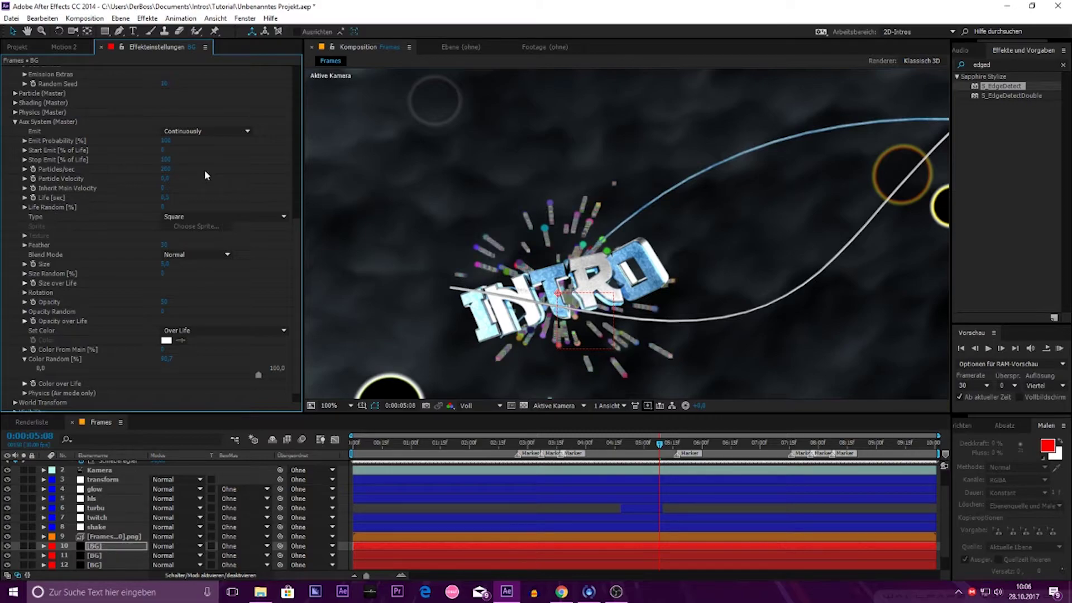
{"action": "left_click", "coordinate": [167, 169]}
{"action": "type", "text": "10"}
{"action": "key", "text": "Return"}
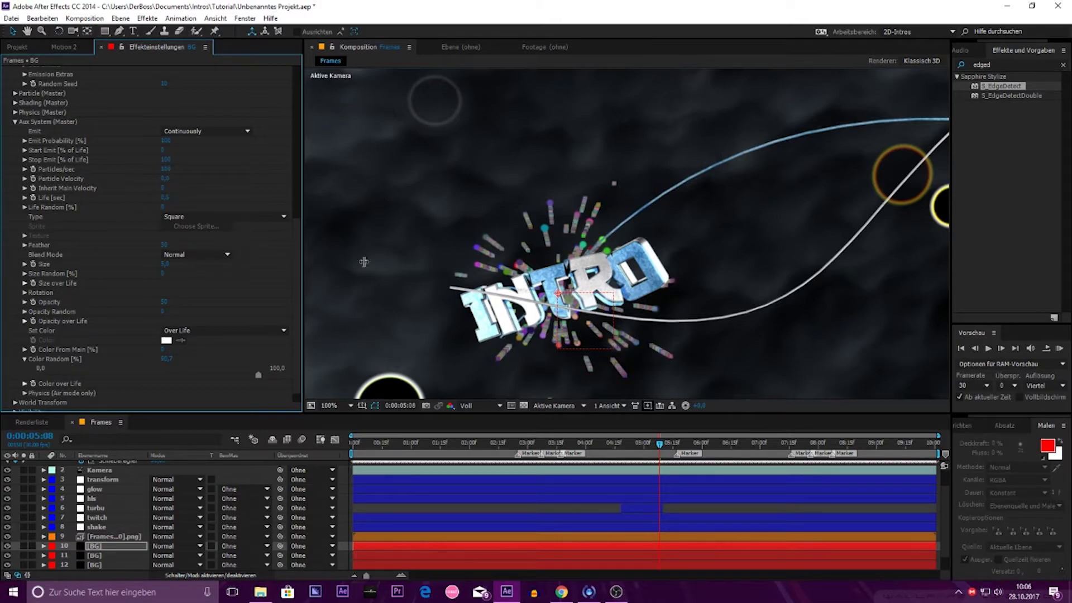
Step: Make the aux particles Streaklet type at size 10
{"action": "left_click", "coordinate": [193, 216]}
{"action": "left_click", "coordinate": [221, 278]}
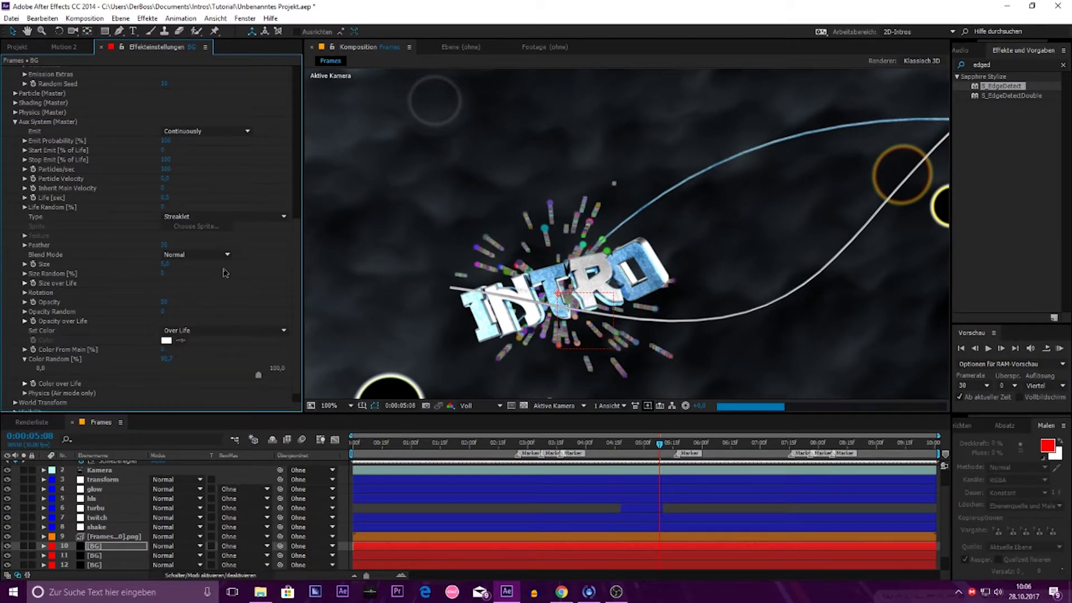
{"action": "key", "text": "period"}
{"action": "left_click_drag", "start_coordinate": [455, 281], "coordinate": [659, 261]}
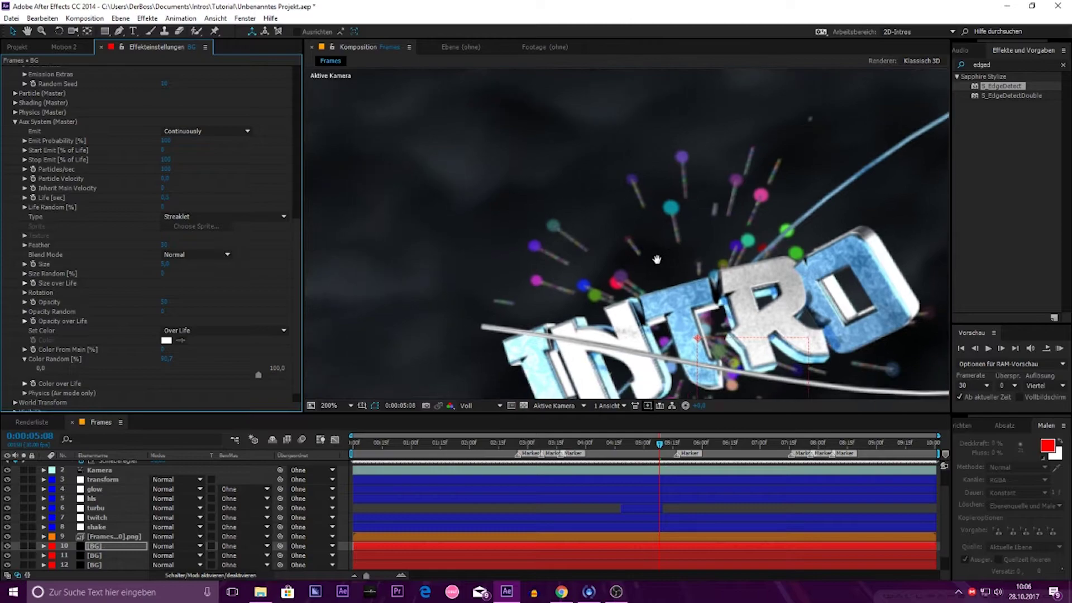
{"action": "left_click_drag", "start_coordinate": [169, 270], "coordinate": [168, 270]}
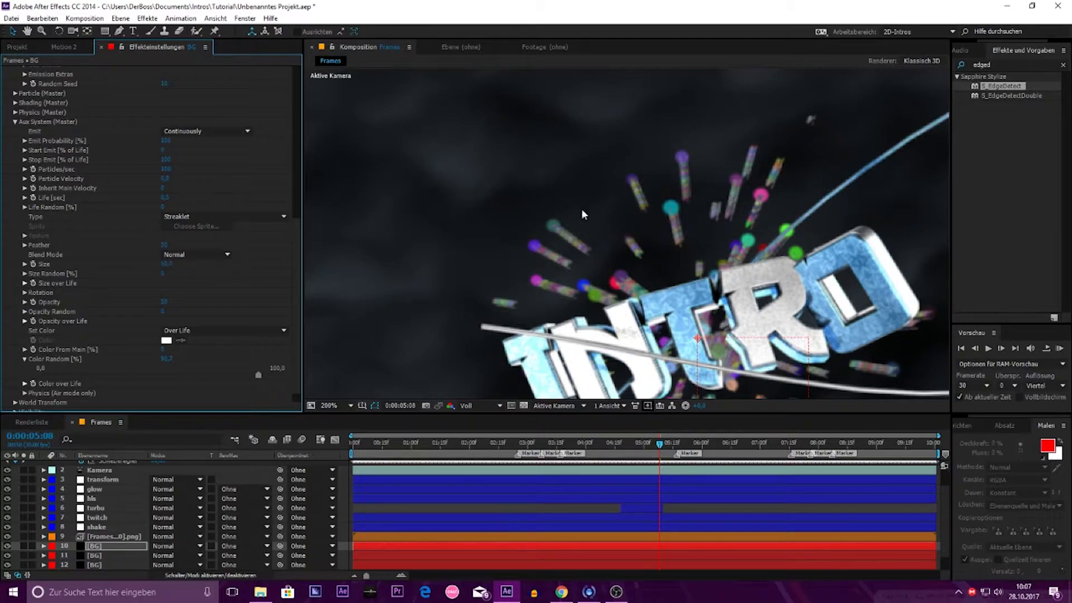
Step: Lower the aux Color Random to 52,3%
{"action": "scroll", "coordinate": [622, 195], "scroll_direction": "down", "scroll_amount": 2}
{"action": "scroll", "coordinate": [622, 196], "scroll_direction": "down", "scroll_amount": 2}
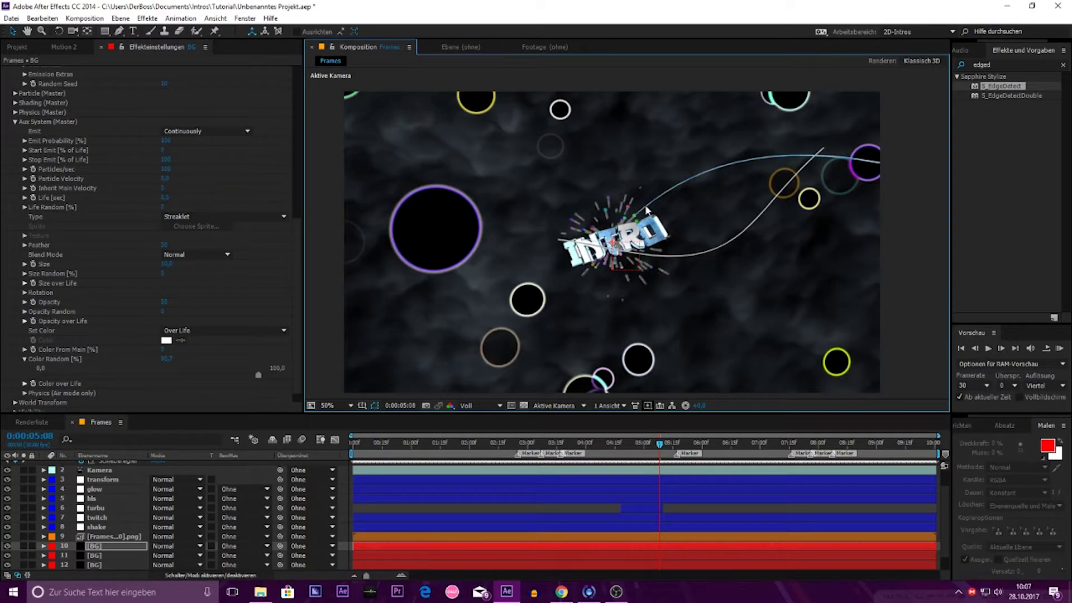
{"action": "scroll", "coordinate": [623, 195], "scroll_direction": "up", "scroll_amount": 2}
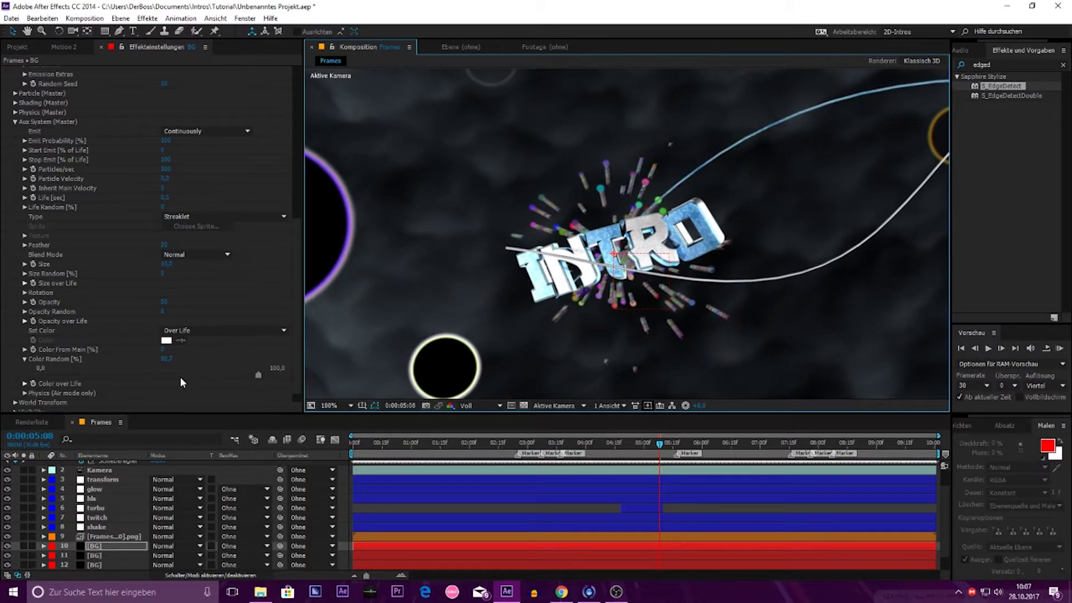
{"action": "left_click", "coordinate": [166, 375]}
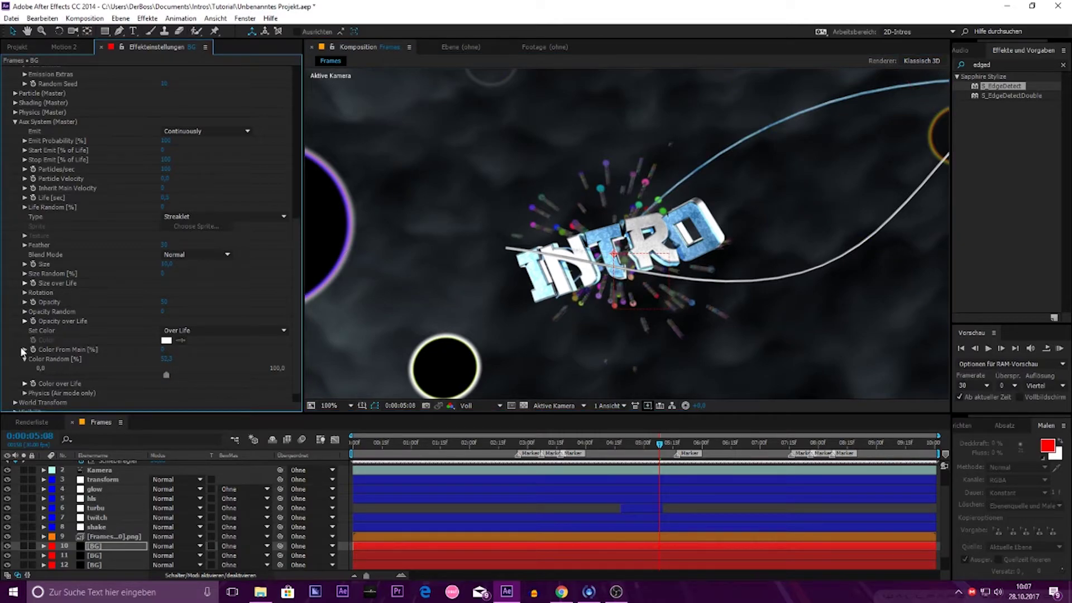
Step: Expand Color over Life to check the rainbow ramp and drag aux Color Random to 0,0
{"action": "left_click", "coordinate": [25, 383]}
{"action": "scroll", "coordinate": [12, 362], "scroll_direction": "down", "scroll_amount": 2}
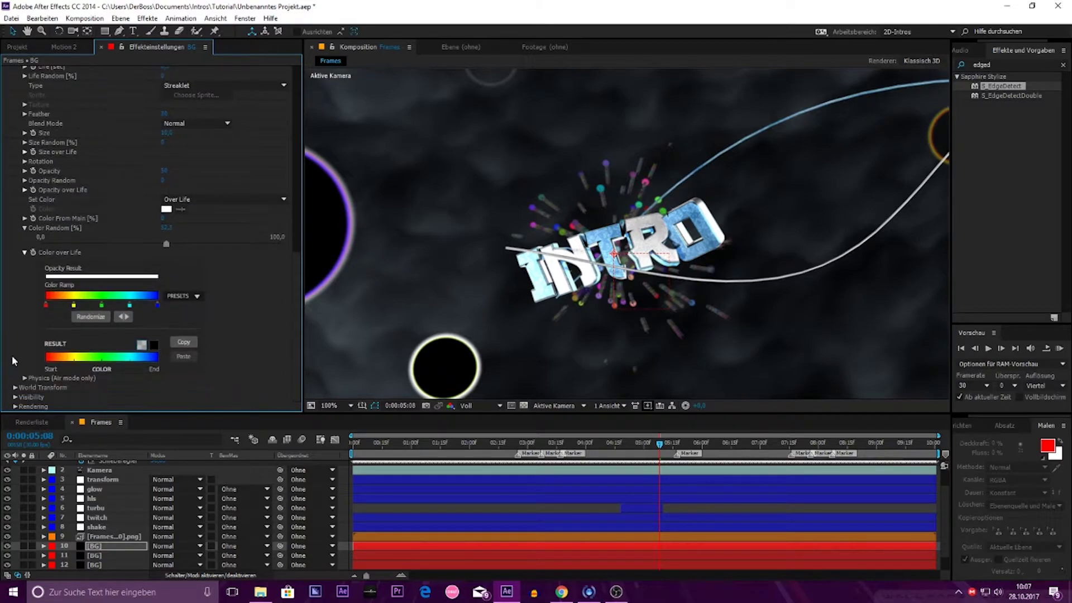
{"action": "scroll", "coordinate": [8, 357], "scroll_direction": "up", "scroll_amount": 1}
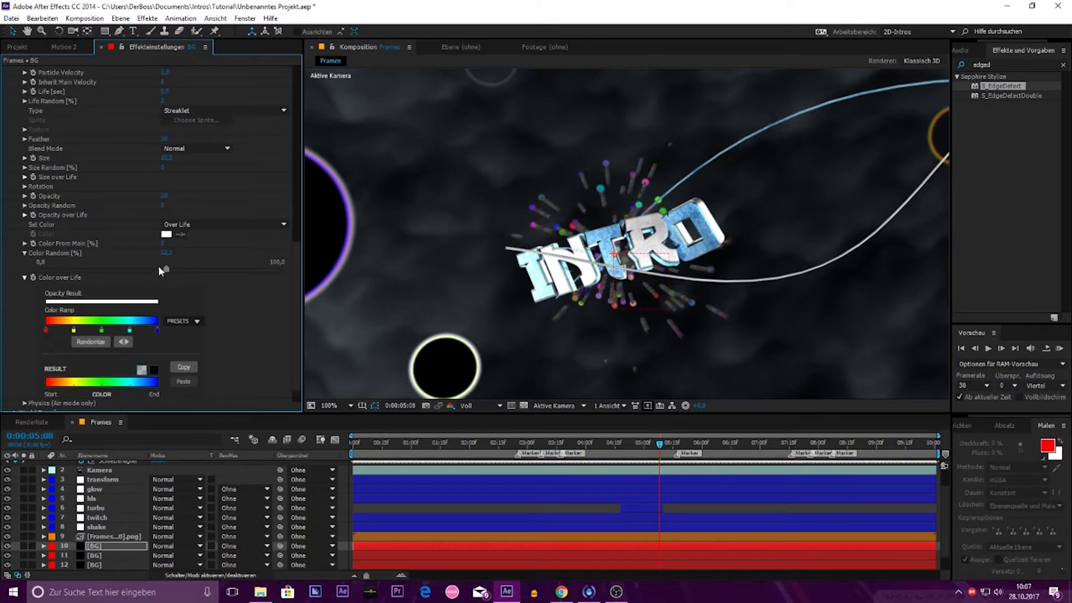
{"action": "left_click_drag", "start_coordinate": [166, 270], "coordinate": [50, 270]}
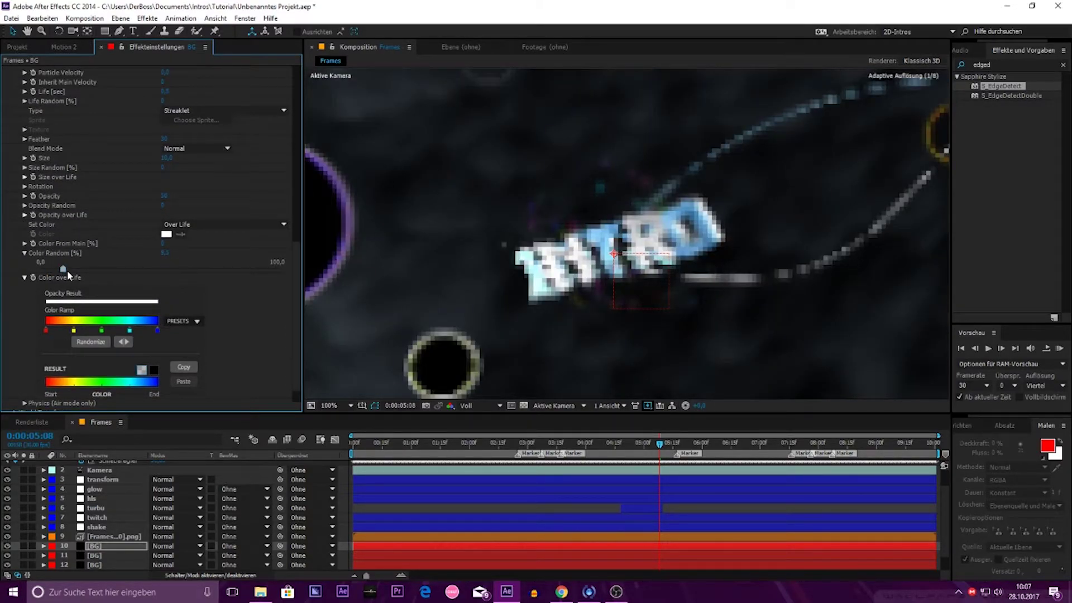
{"action": "left_click", "coordinate": [67, 271]}
{"action": "left_click", "coordinate": [40, 270]}
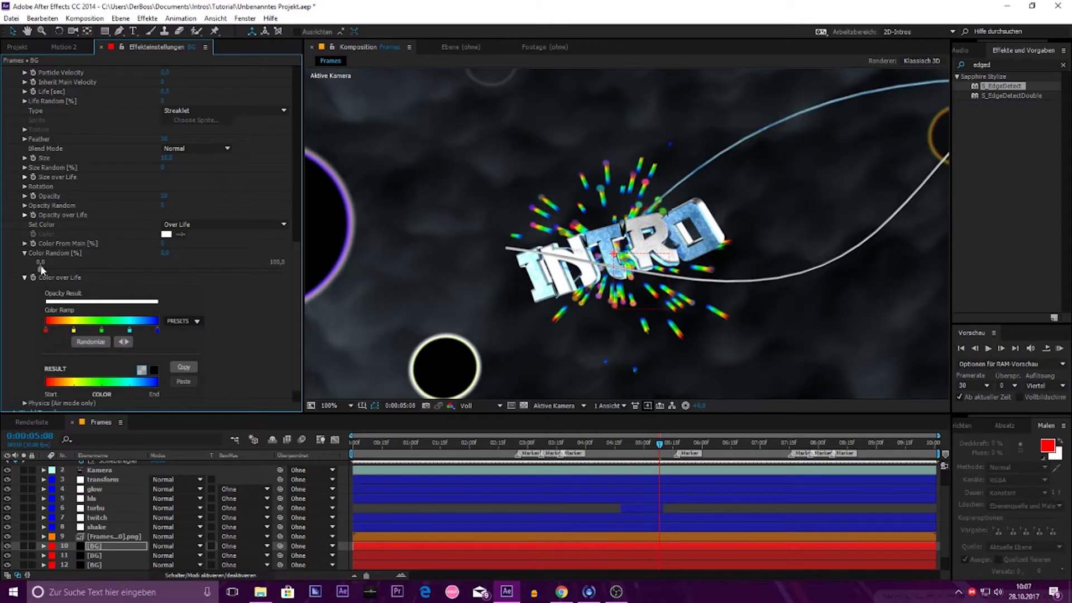
{"action": "scroll", "coordinate": [737, 302], "scroll_direction": "up", "scroll_amount": 2}
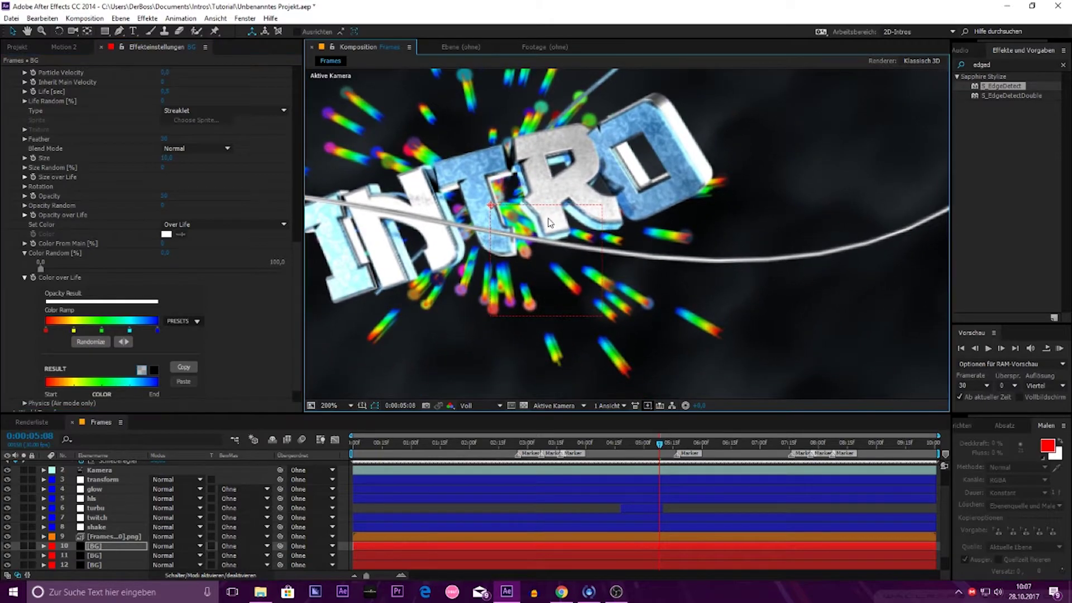
{"action": "scroll", "coordinate": [550, 223], "scroll_direction": "down", "scroll_amount": 4}
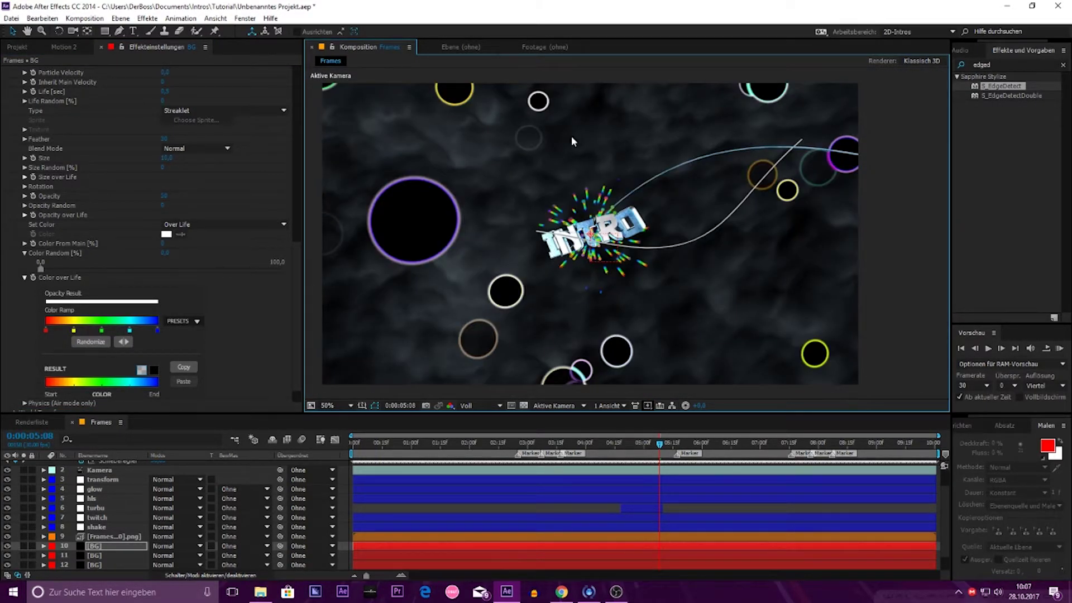
Step: Collapse Color over Life and add a wiggle(2,3000) expression to Emitter Position
{"action": "left_click", "coordinate": [25, 279]}
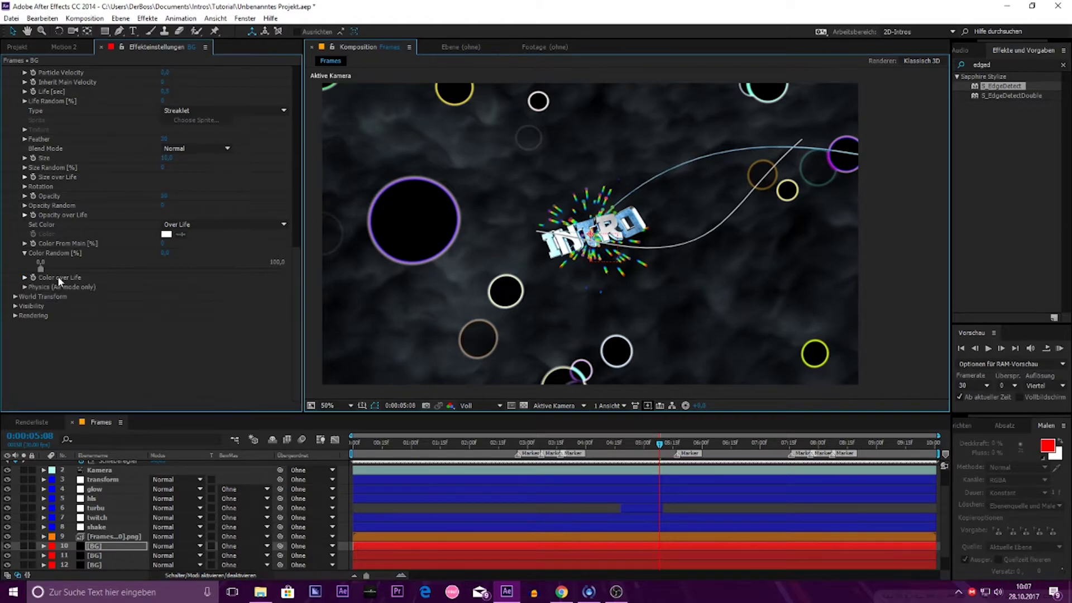
{"action": "left_click_drag", "start_coordinate": [294, 335], "coordinate": [285, 102]}
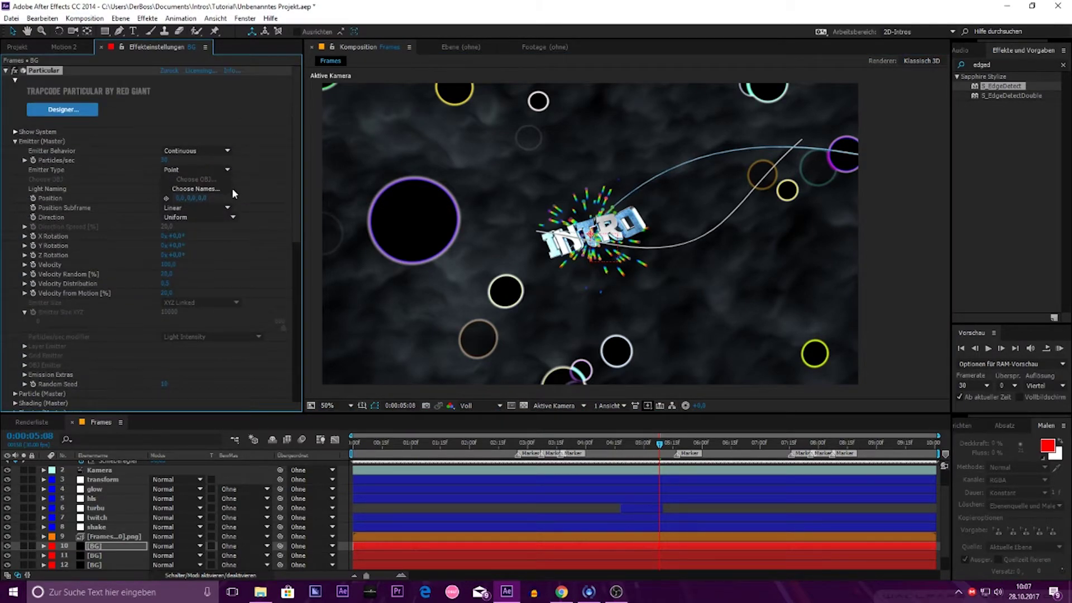
{"action": "left_click", "coordinate": [33, 198], "text": "alt"}
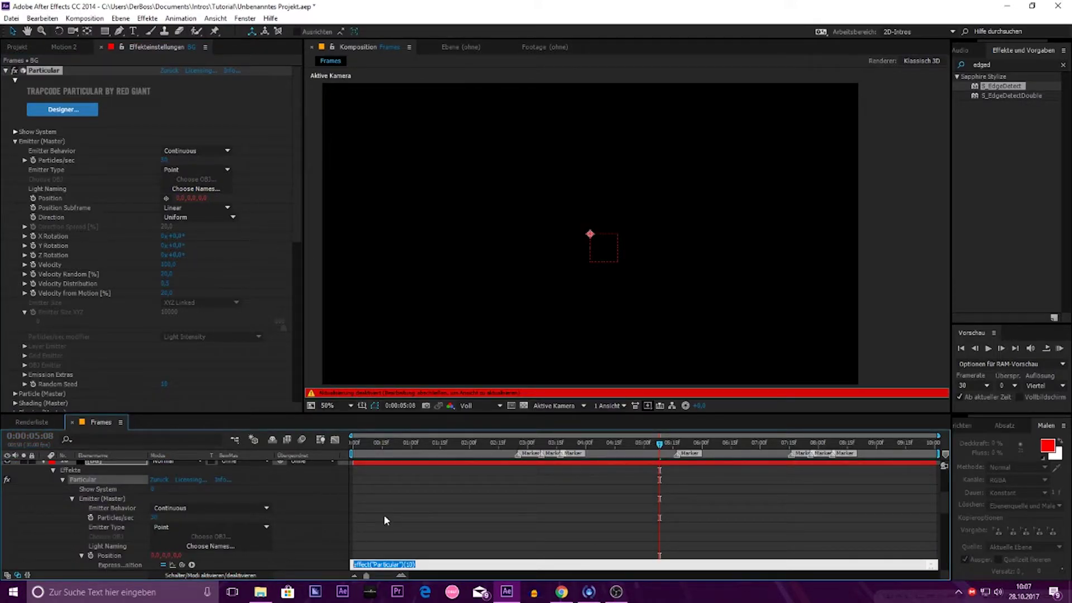
{"action": "type", "text": "wiggl"}
{"action": "type", "text": "e("}
{"action": "type", "text": "2,300"}
Step: Commit the wiggle expression and move the time indicator to 0:00:01:19
{"action": "left_click", "coordinate": [396, 510]}
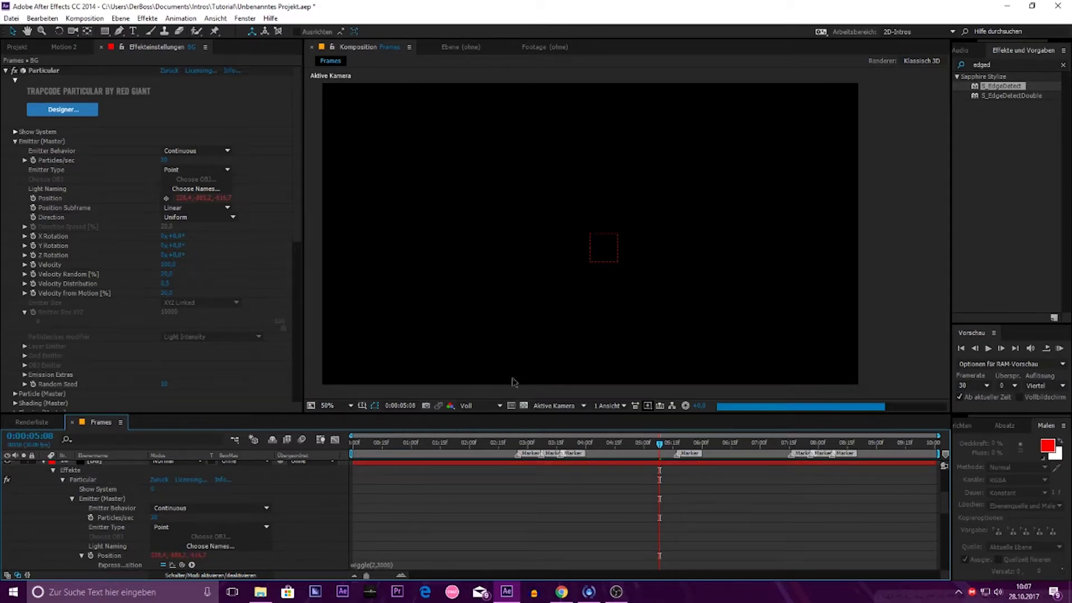
{"action": "scroll", "coordinate": [581, 203], "scroll_direction": "up", "scroll_amount": 2}
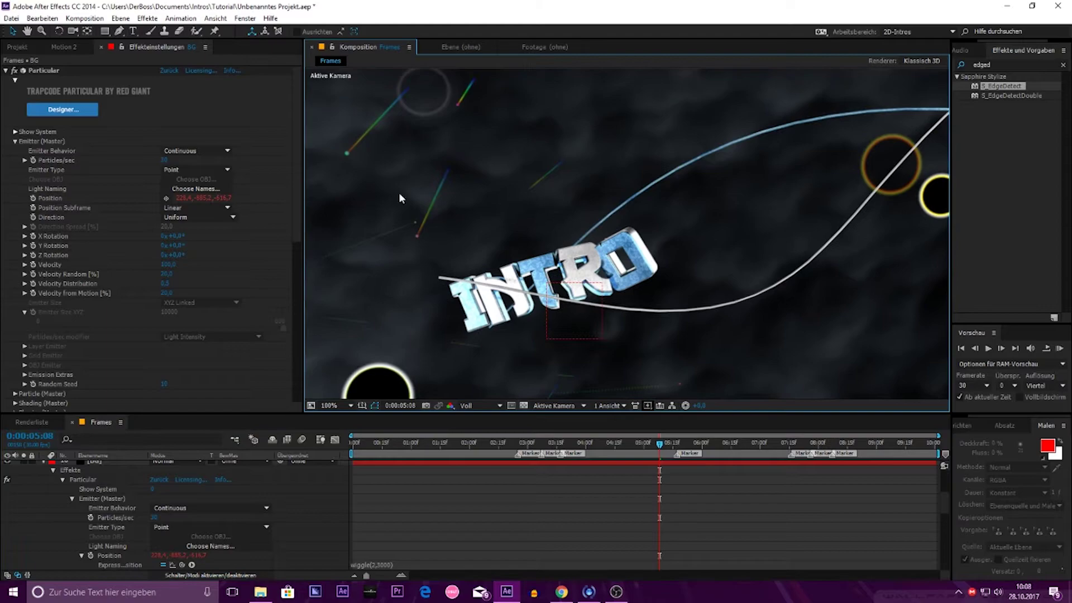
{"action": "scroll", "coordinate": [542, 252], "scroll_direction": "down", "scroll_amount": 2}
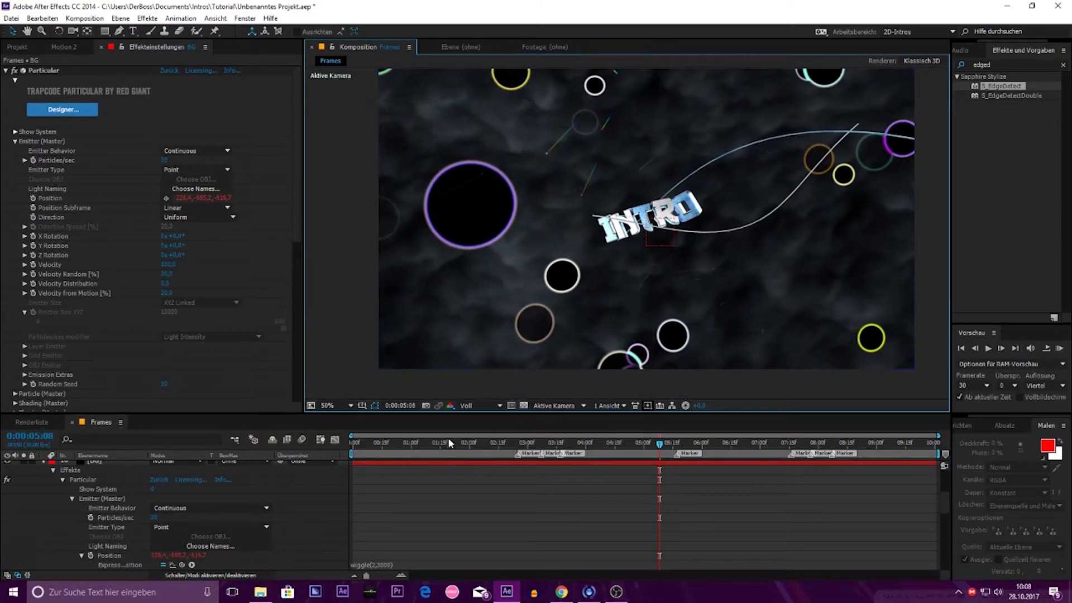
{"action": "left_click", "coordinate": [449, 444]}
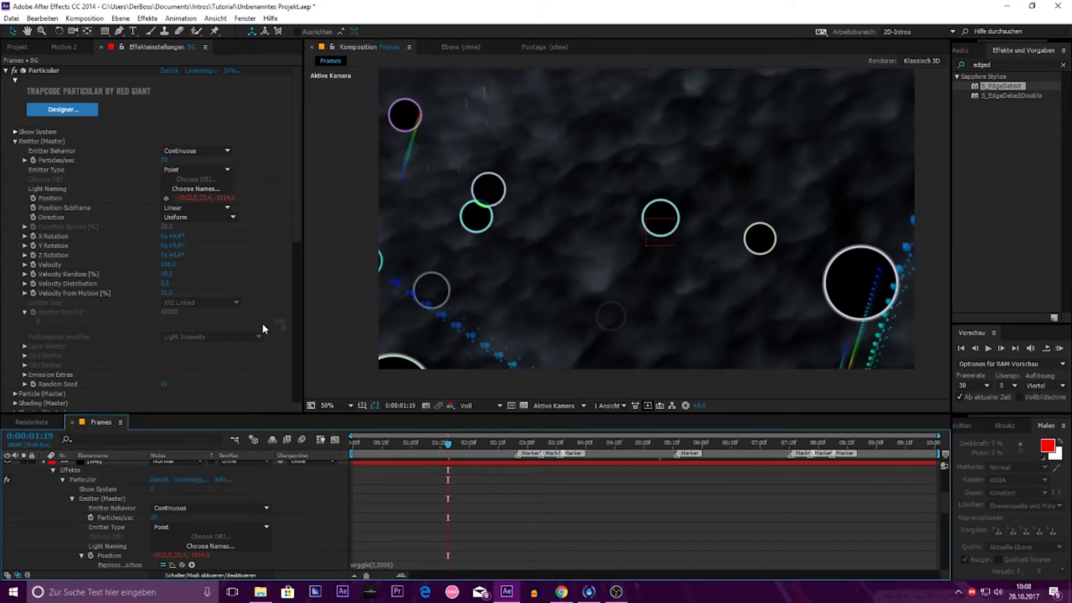
Step: Set the emitter's Particles/sec to 100 and collapse the layer's properties
{"action": "left_click", "coordinate": [164, 160]}
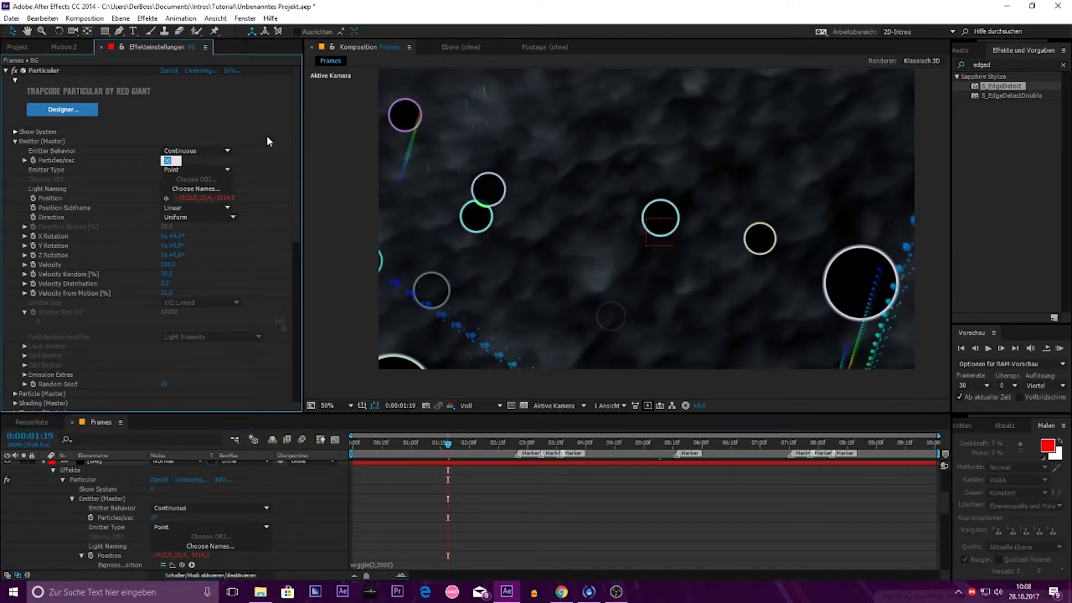
{"action": "type", "text": "100"}
{"action": "key", "text": "Return"}
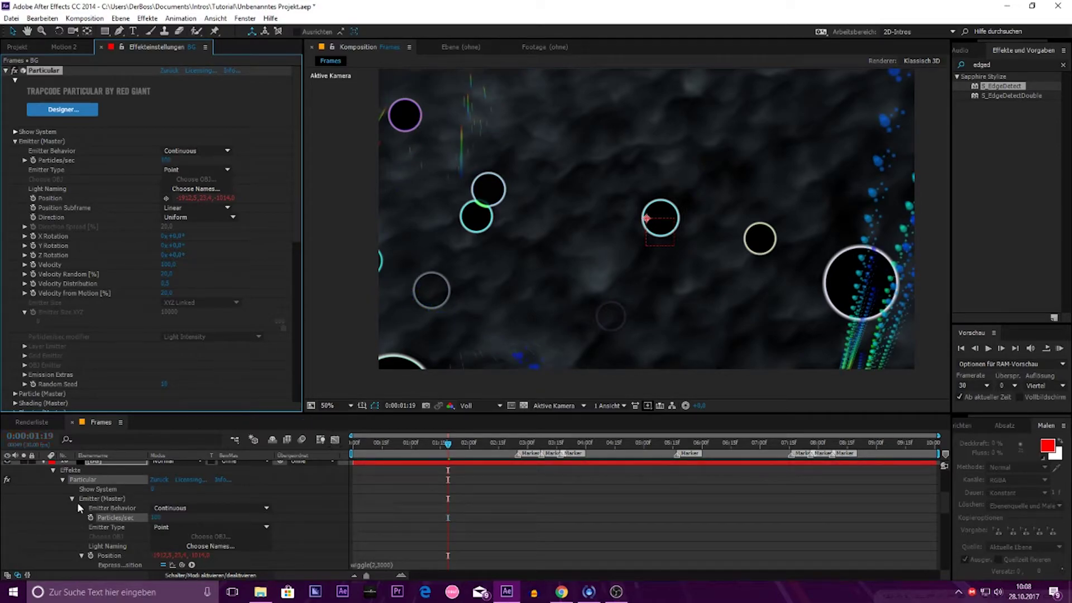
{"action": "key", "text": "ctrl+grave"}
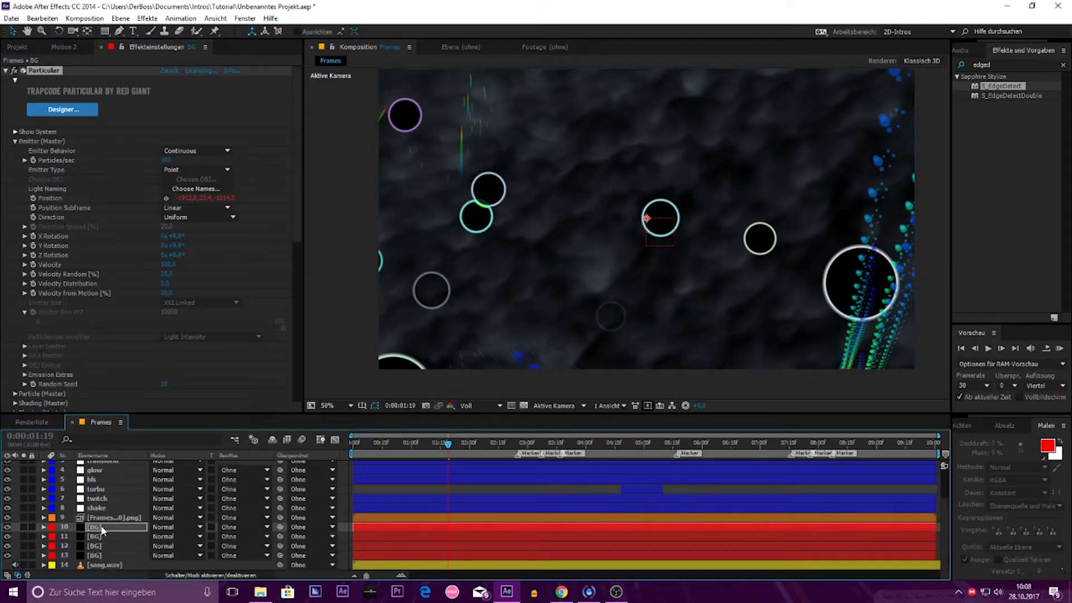
Step: Hide layer 12 [BG] and play a preview of the animation
{"action": "left_click", "coordinate": [110, 537]}
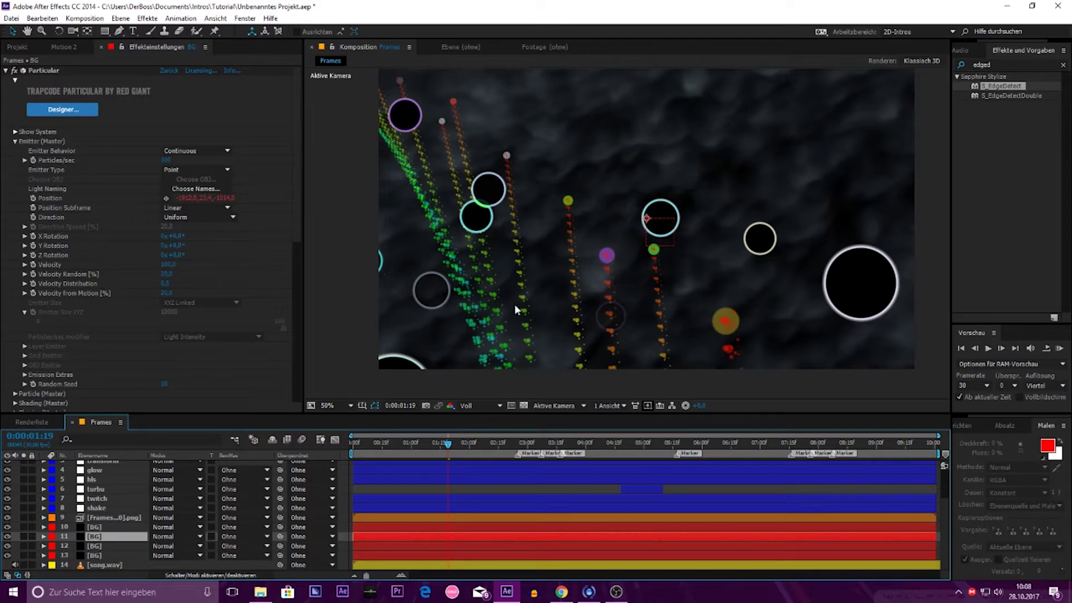
{"action": "left_click", "coordinate": [7, 546]}
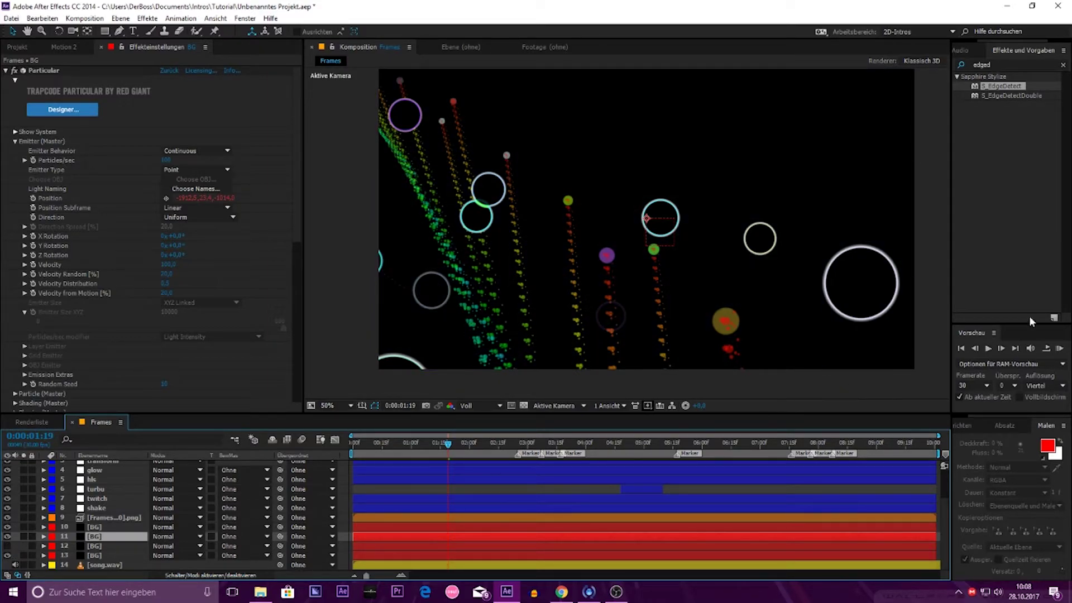
{"action": "left_click", "coordinate": [1060, 350]}
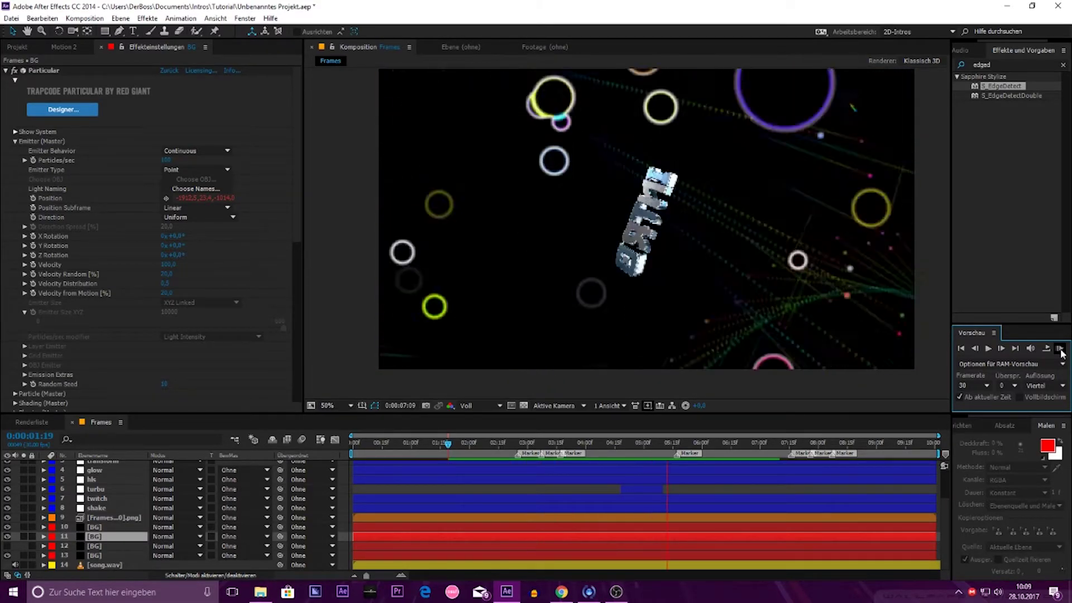
{"action": "key", "text": "space"}
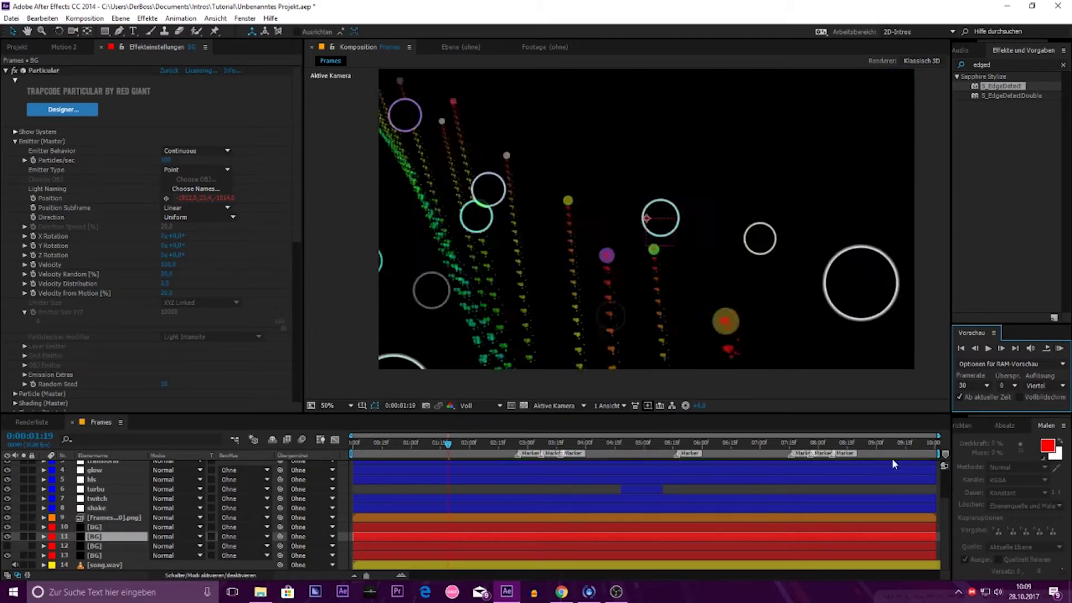
{"action": "key", "text": "space"}
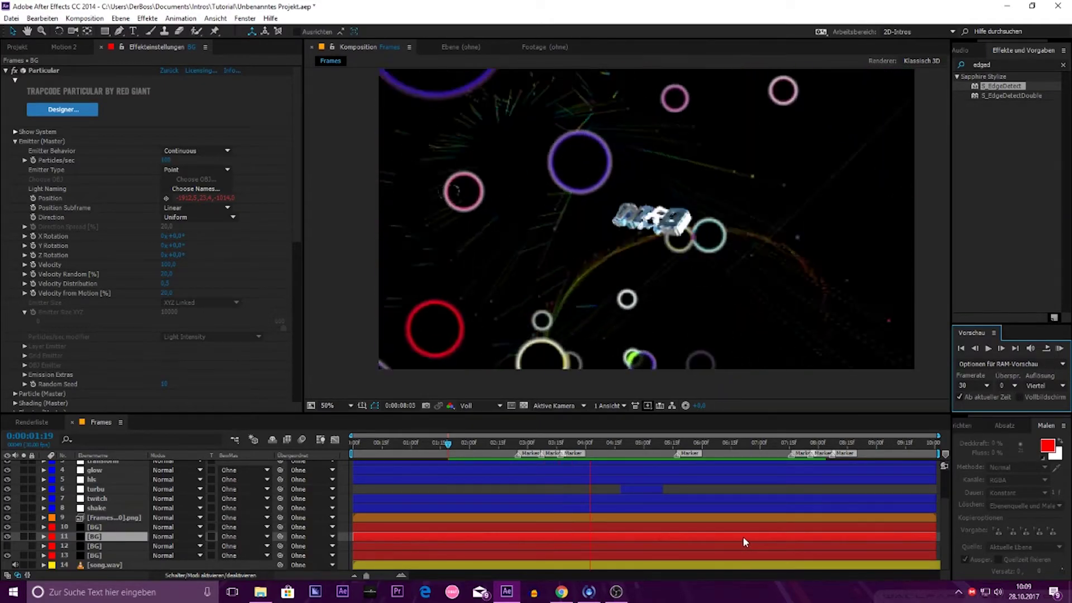
{"action": "key", "text": "space"}
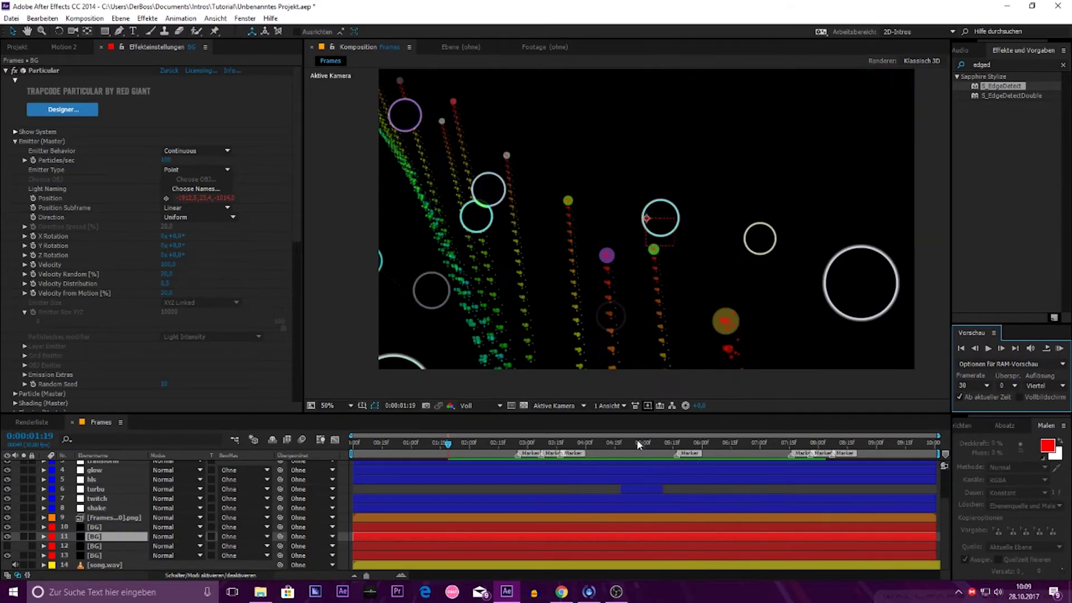
Step: Move the time indicator back to 0:00:02:15
{"action": "left_click", "coordinate": [633, 444]}
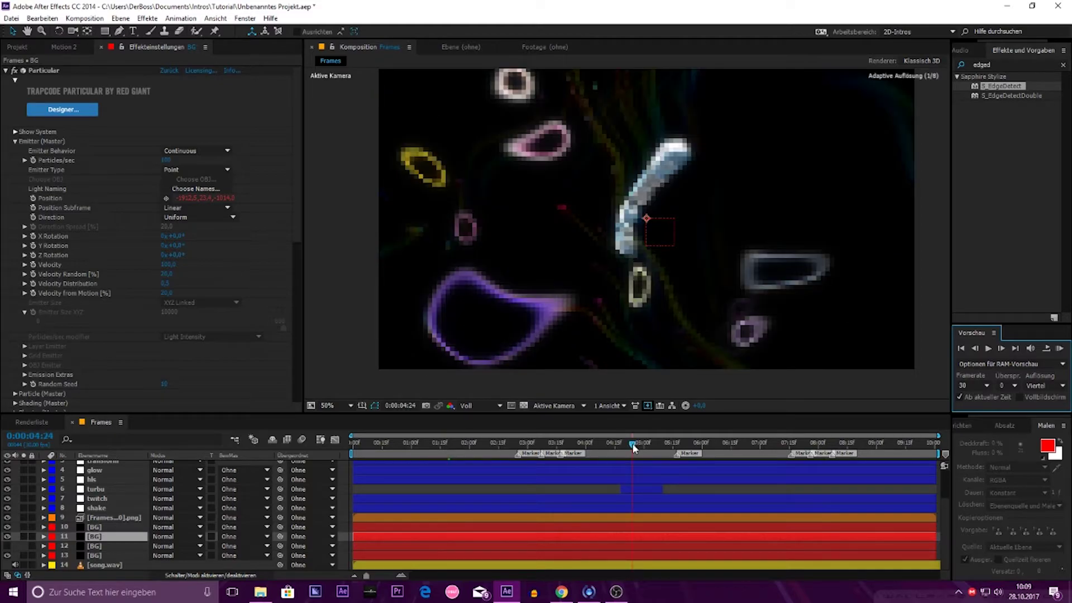
{"action": "left_click", "coordinate": [498, 447]}
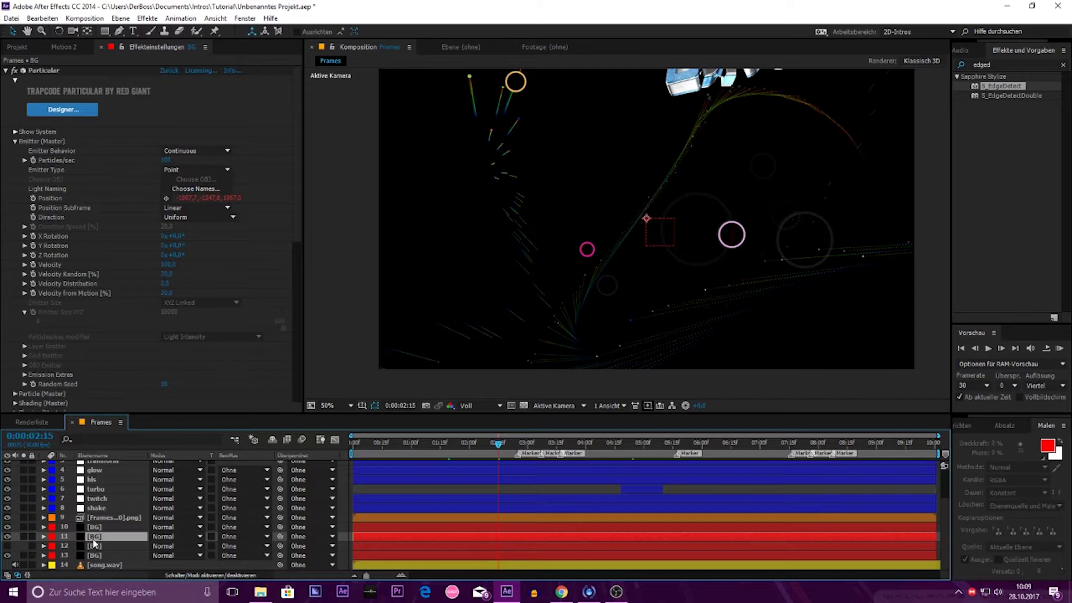
{"action": "scroll", "coordinate": [238, 382], "scroll_direction": "down", "scroll_amount": 1}
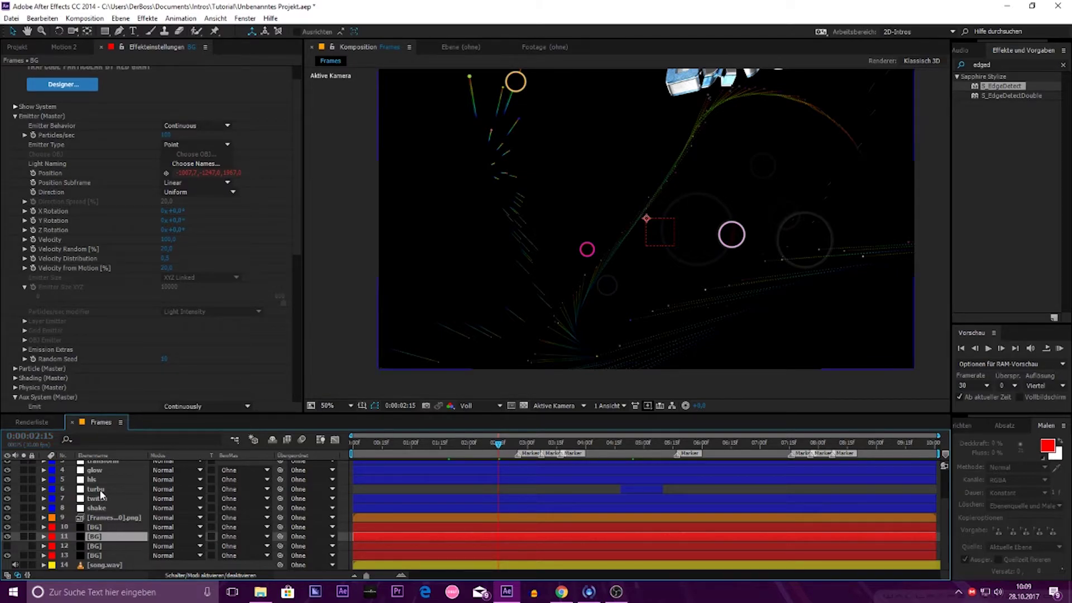
Step: On layer 11, apply the descending Opacity over Life preset to the aux particles
{"action": "left_click", "coordinate": [108, 528]}
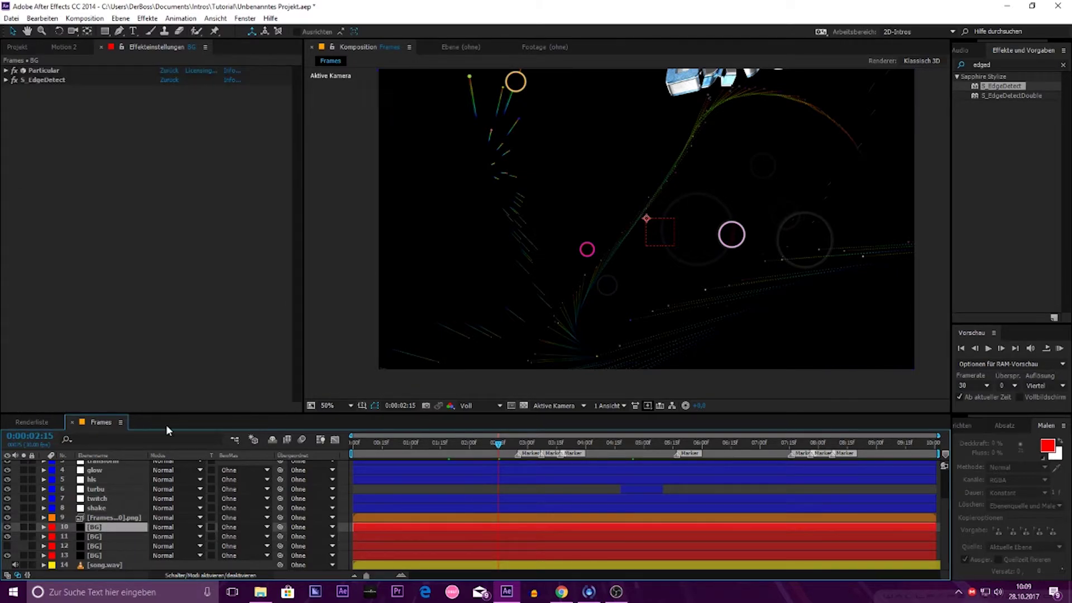
{"action": "left_click", "coordinate": [6, 70]}
{"action": "left_click", "coordinate": [6, 71]}
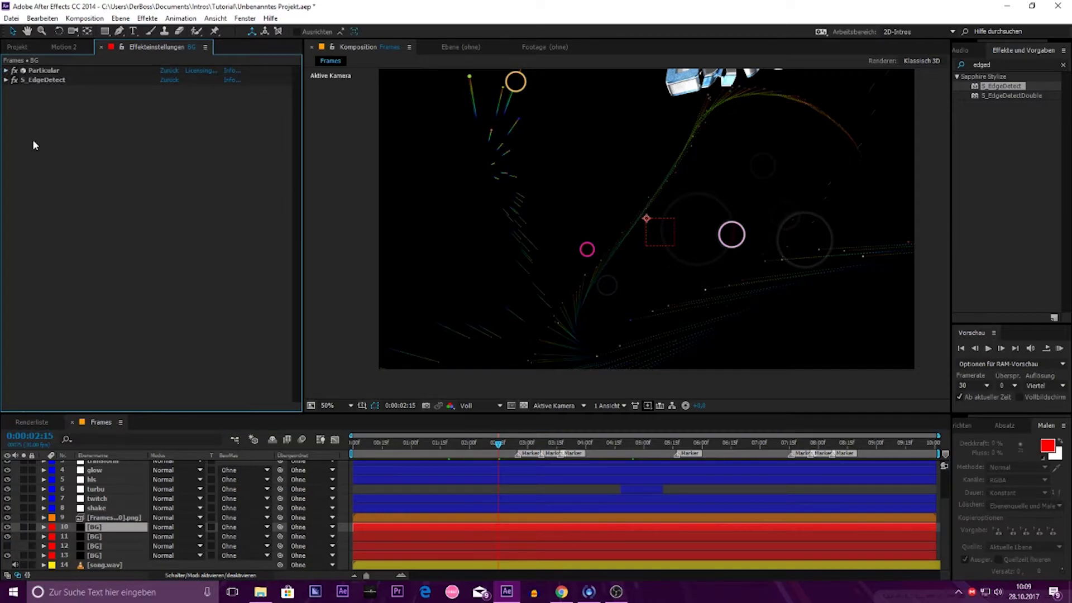
{"action": "left_click", "coordinate": [92, 537]}
{"action": "scroll", "coordinate": [88, 386], "scroll_direction": "down", "scroll_amount": 5}
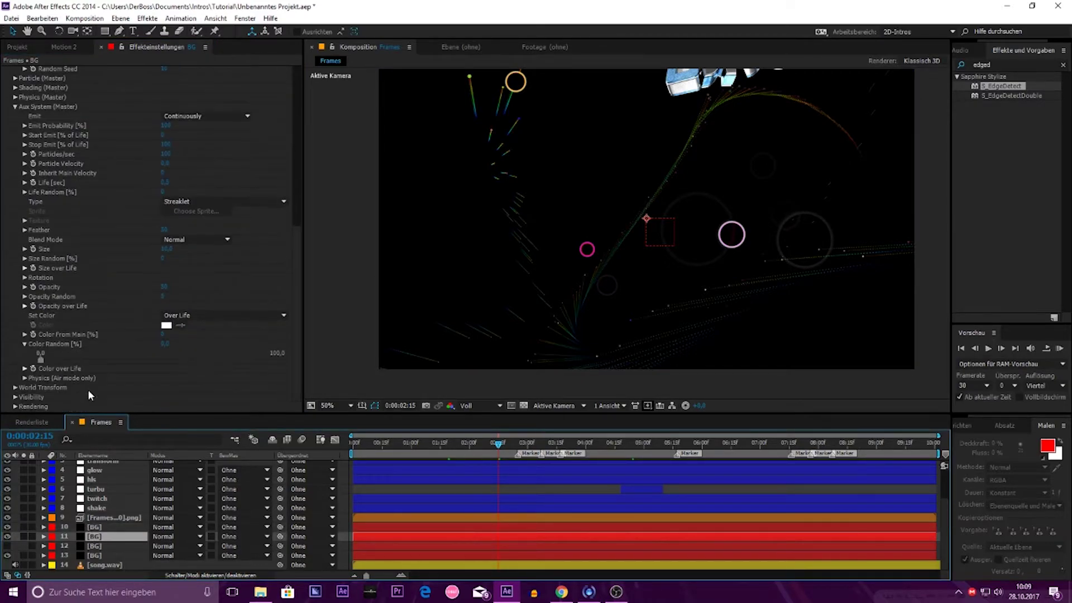
{"action": "left_click", "coordinate": [25, 306]}
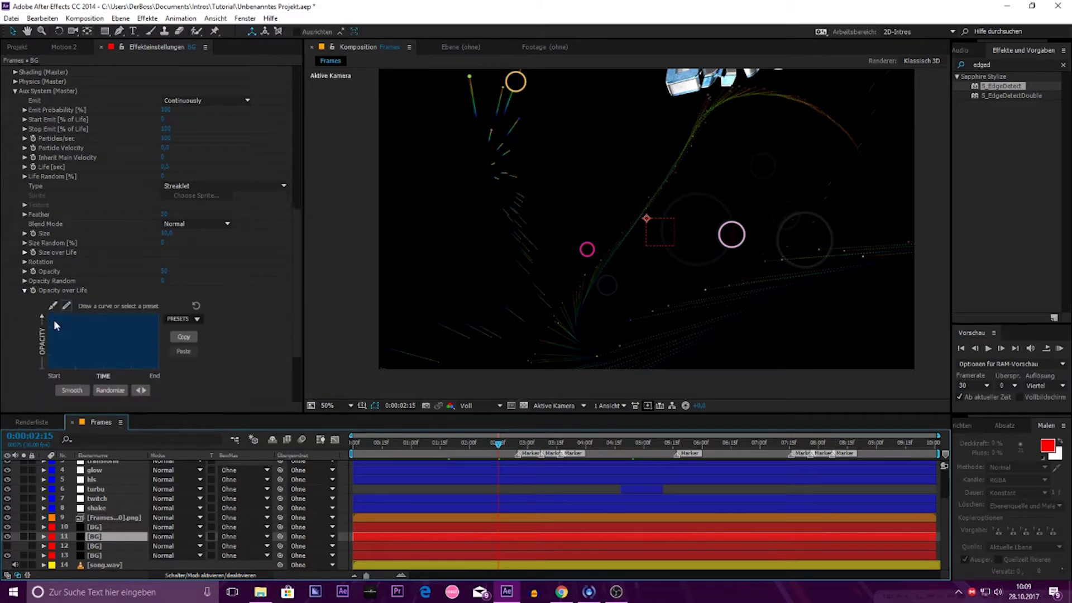
{"action": "left_click", "coordinate": [186, 320]}
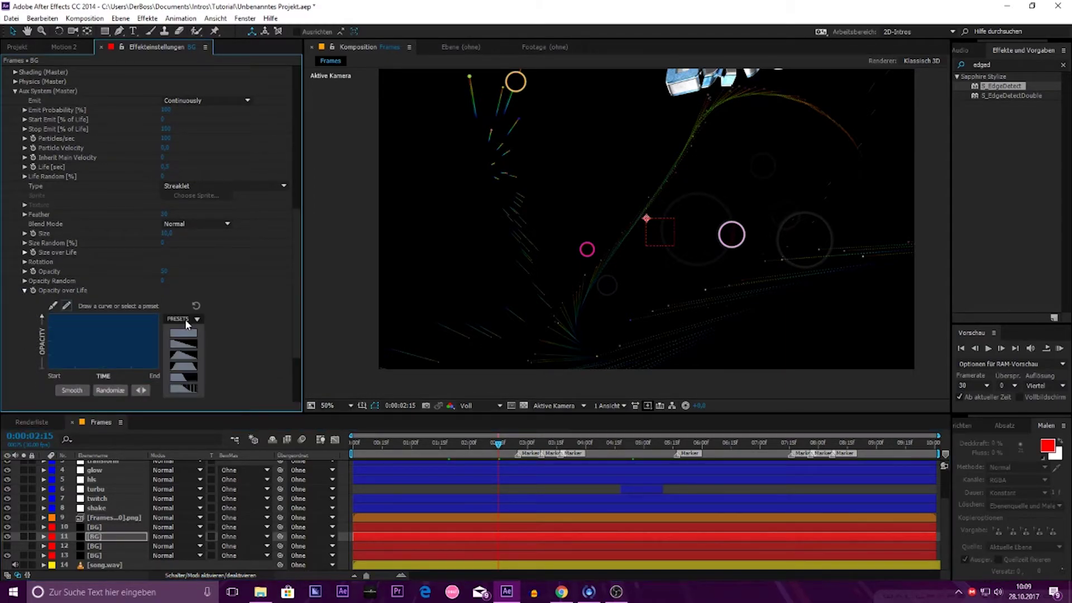
{"action": "left_click", "coordinate": [190, 362]}
{"action": "left_click", "coordinate": [190, 362]}
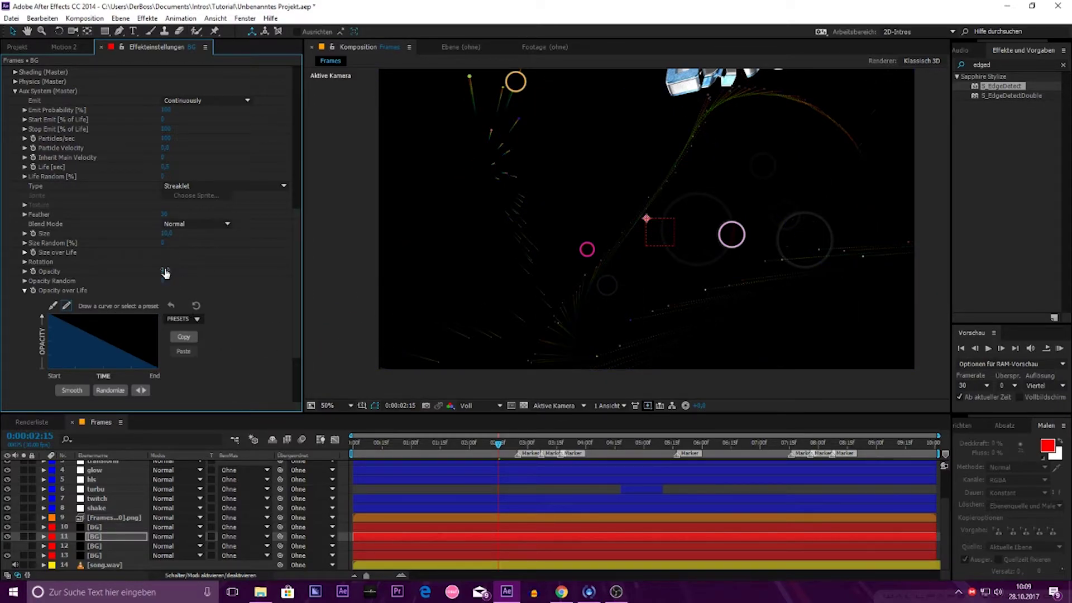
Step: Set the aux Particles/sec to 200
{"action": "left_click", "coordinate": [168, 132]}
{"action": "type", "text": "100"}
{"action": "key", "text": "Tab"}
{"action": "type", "text": "200"}
{"action": "key", "text": "Return"}
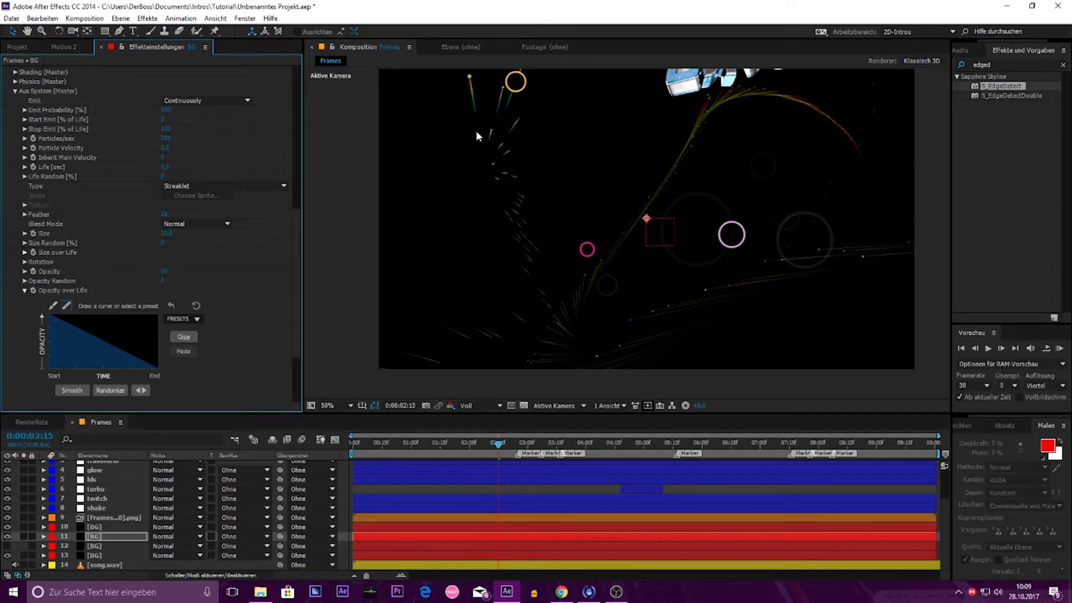
Step: Jump to 0:00:04:07 to check the streaks
{"action": "scroll", "coordinate": [491, 141], "scroll_direction": "up", "scroll_amount": 2}
{"action": "scroll", "coordinate": [627, 232], "scroll_direction": "down", "scroll_amount": 2}
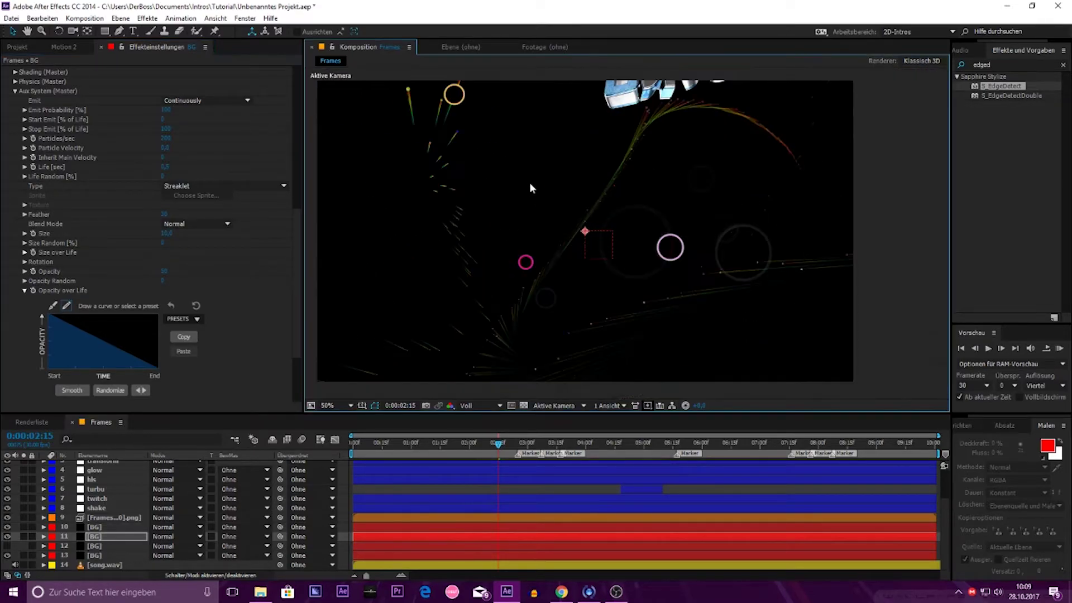
{"action": "left_click", "coordinate": [599, 443]}
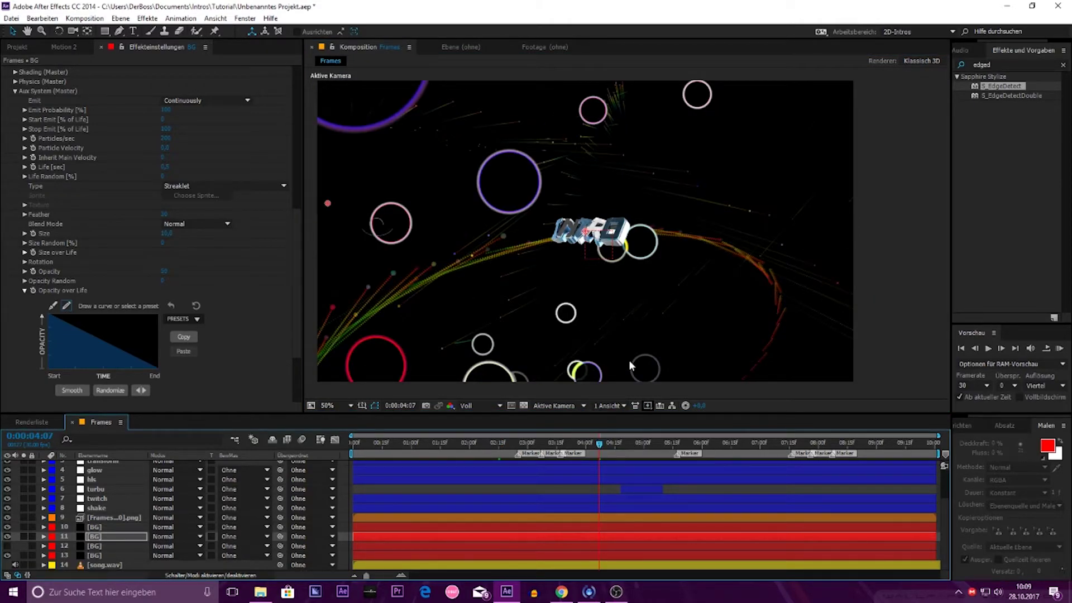
{"action": "scroll", "coordinate": [608, 209], "scroll_direction": "up", "scroll_amount": 2}
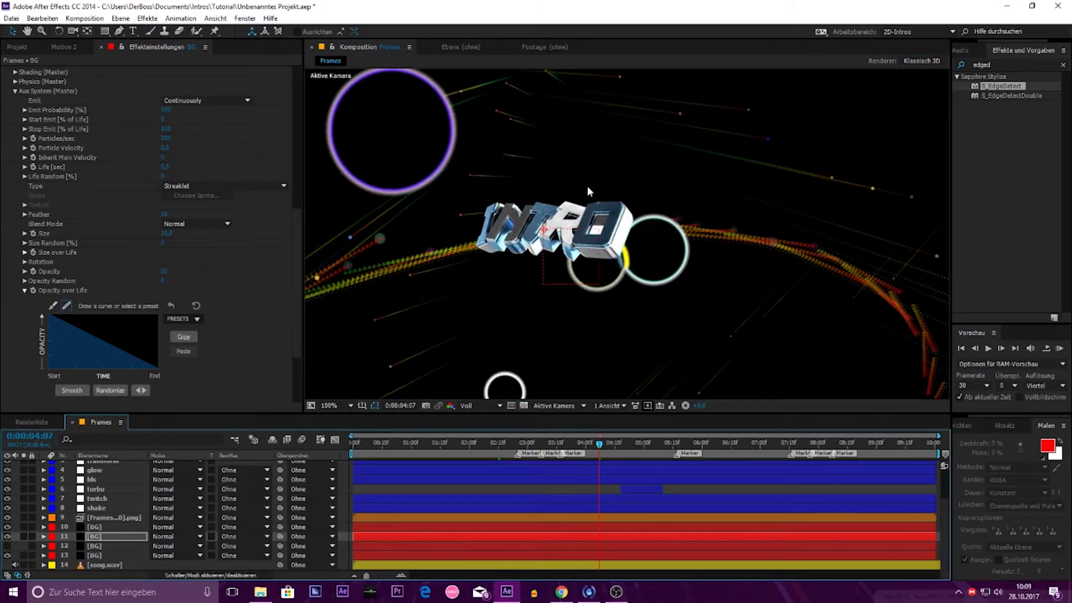
{"action": "scroll", "coordinate": [678, 244], "scroll_direction": "down", "scroll_amount": 2}
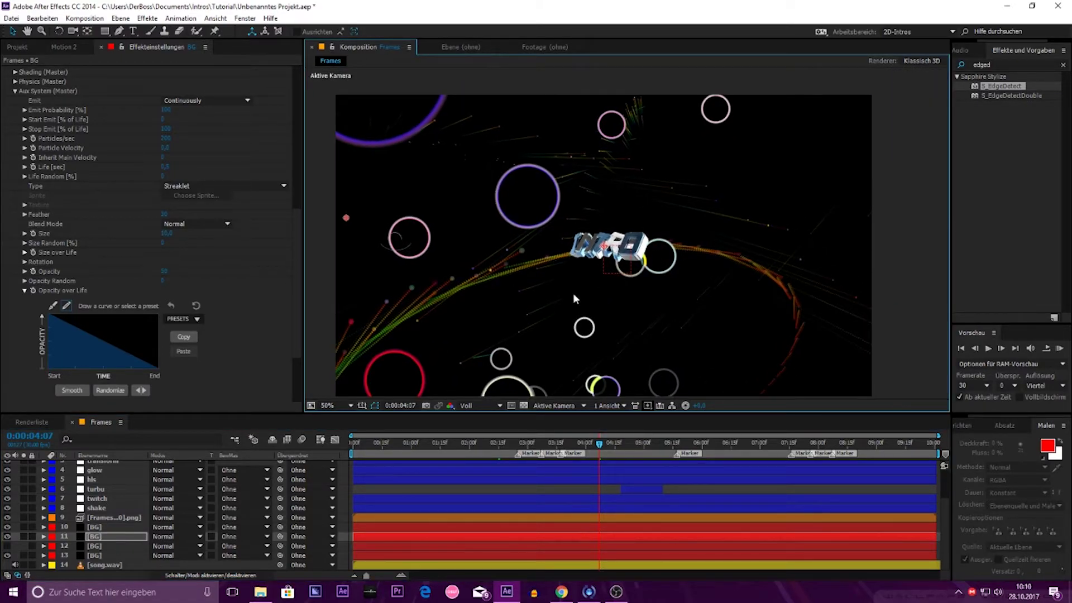
{"action": "scroll", "coordinate": [574, 296], "scroll_direction": "up", "scroll_amount": 2}
Step: Fit the whole composition in the viewer and turn the cloudy BG layer 12 back on
{"action": "left_click_drag", "start_coordinate": [574, 296], "coordinate": [811, 262]}
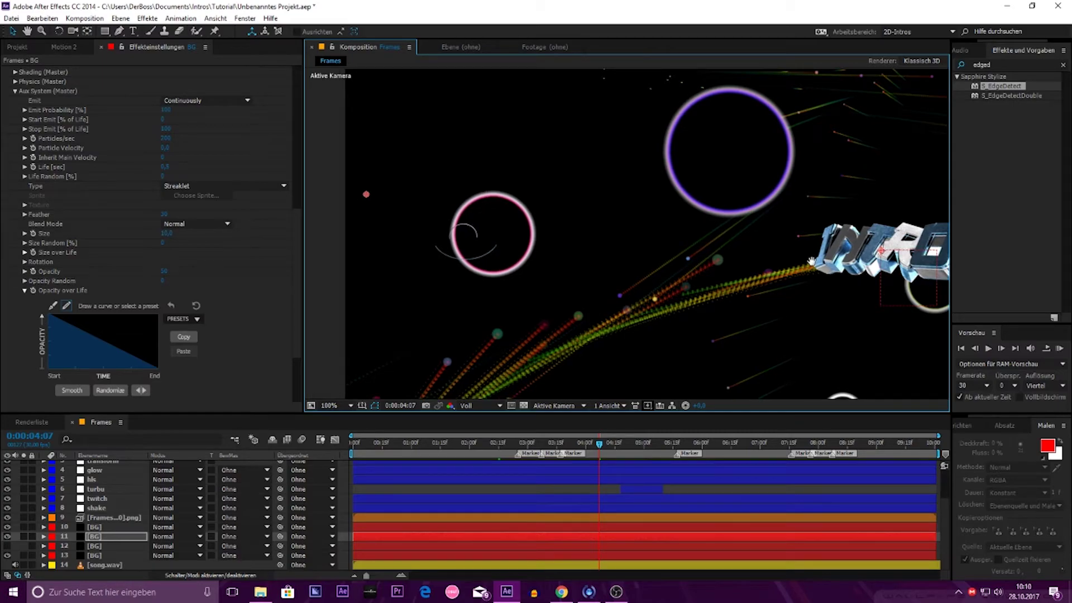
{"action": "scroll", "coordinate": [437, 260], "scroll_direction": "up", "scroll_amount": 1}
{"action": "mouse_move", "coordinate": [437, 259]}
{"action": "left_mouse_down"}
{"action": "mouse_move", "coordinate": [761, 256]}
{"action": "mouse_move", "coordinate": [338, 246]}
{"action": "left_mouse_up"}
{"action": "mouse_move", "coordinate": [665, 275]}
{"action": "left_mouse_down"}
{"action": "mouse_move", "coordinate": [364, 288]}
{"action": "mouse_move", "coordinate": [668, 289]}
{"action": "mouse_move", "coordinate": [729, 267]}
{"action": "left_mouse_up"}
{"action": "scroll", "coordinate": [667, 290], "scroll_direction": "down", "scroll_amount": 3}
{"action": "scroll", "coordinate": [648, 282], "scroll_direction": "down", "scroll_amount": 1}
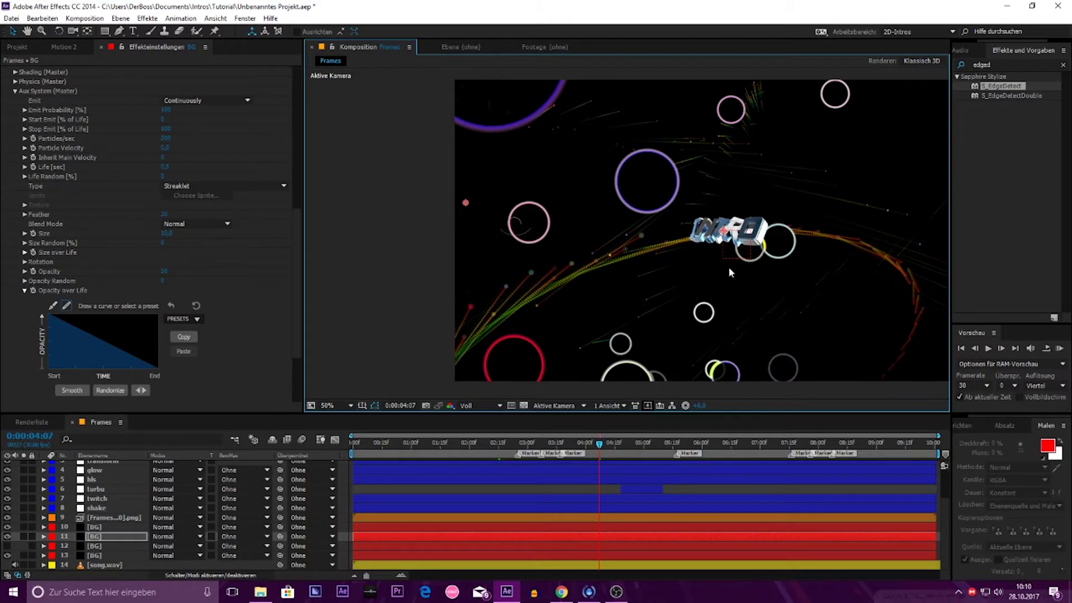
{"action": "scroll", "coordinate": [642, 241], "scroll_direction": "up", "scroll_amount": 2}
{"action": "left_click_drag", "start_coordinate": [480, 246], "coordinate": [553, 242]}
{"action": "left_click_drag", "start_coordinate": [685, 244], "coordinate": [501, 240]}
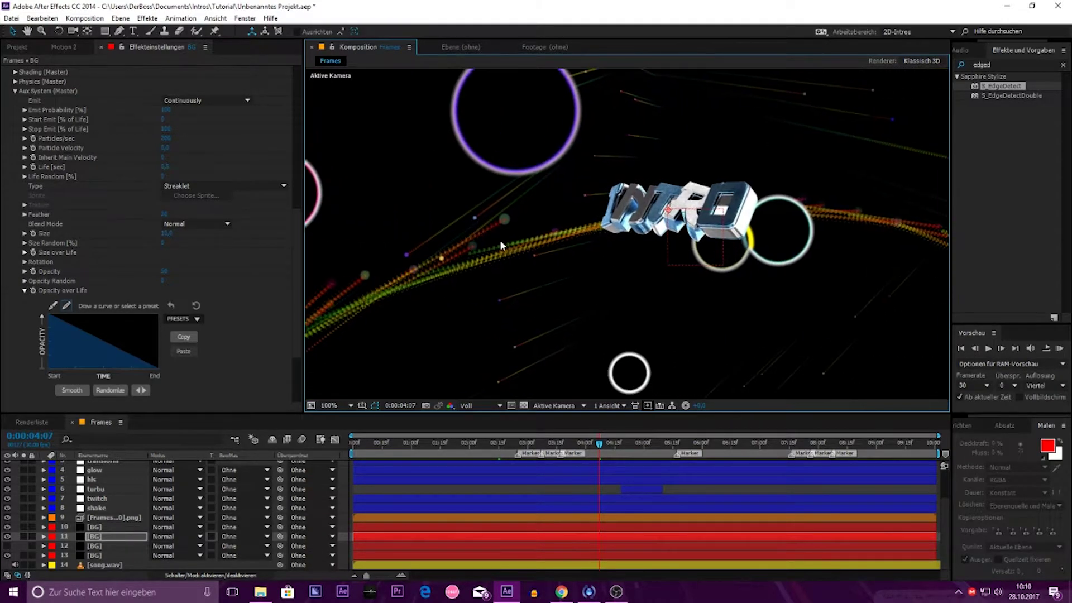
{"action": "scroll", "coordinate": [501, 245], "scroll_direction": "down", "scroll_amount": 2}
{"action": "left_click_drag", "start_coordinate": [612, 272], "coordinate": [585, 299]}
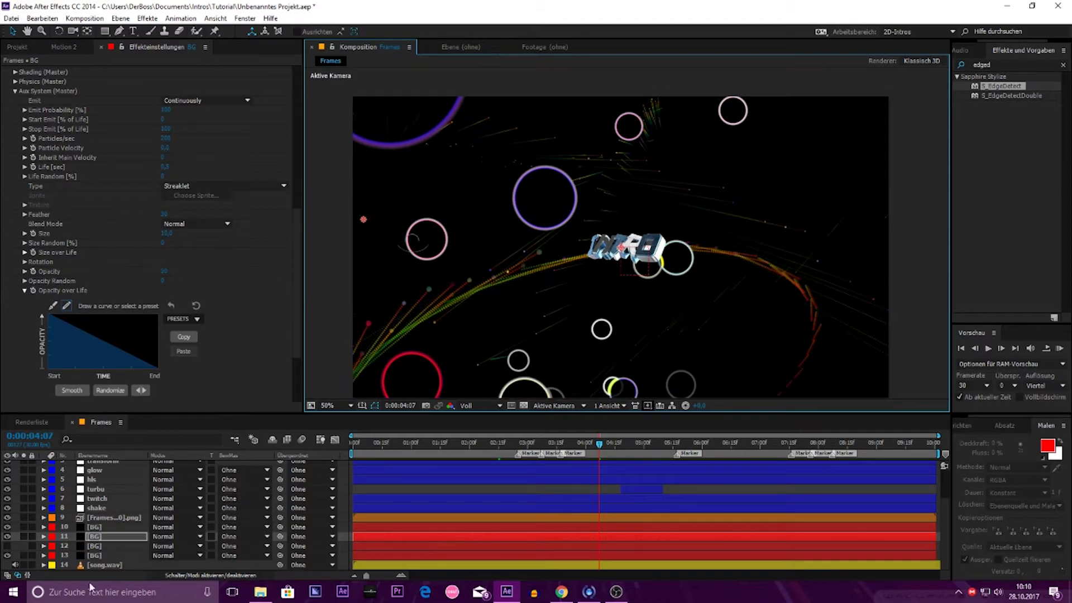
{"action": "left_click", "coordinate": [6, 547]}
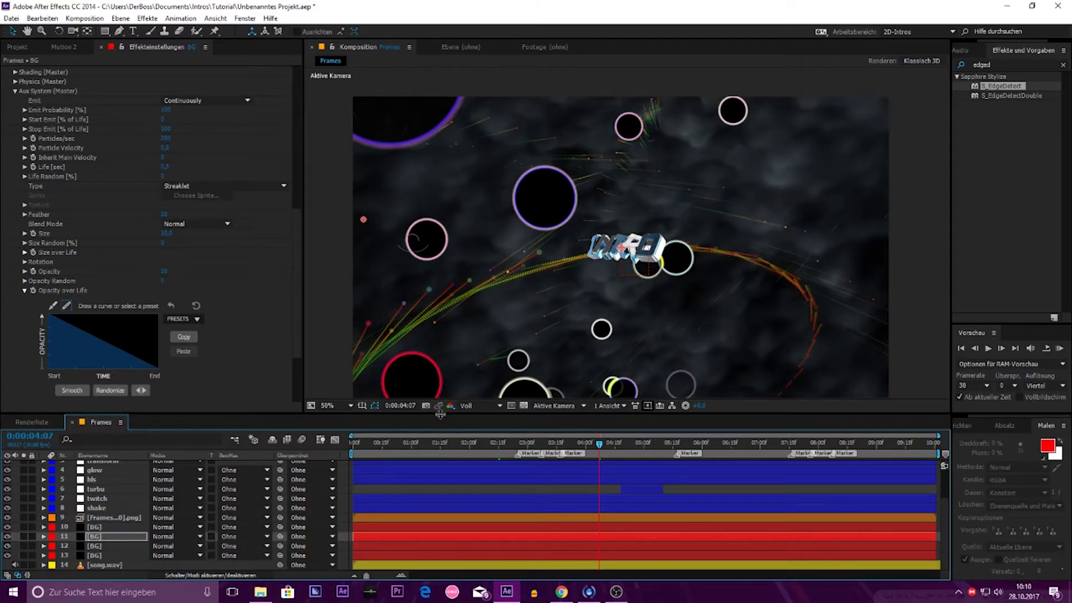
Step: Create a new adjustment layer named cc and move it above transform
{"action": "scroll", "coordinate": [92, 513], "scroll_direction": "up", "scroll_amount": 3}
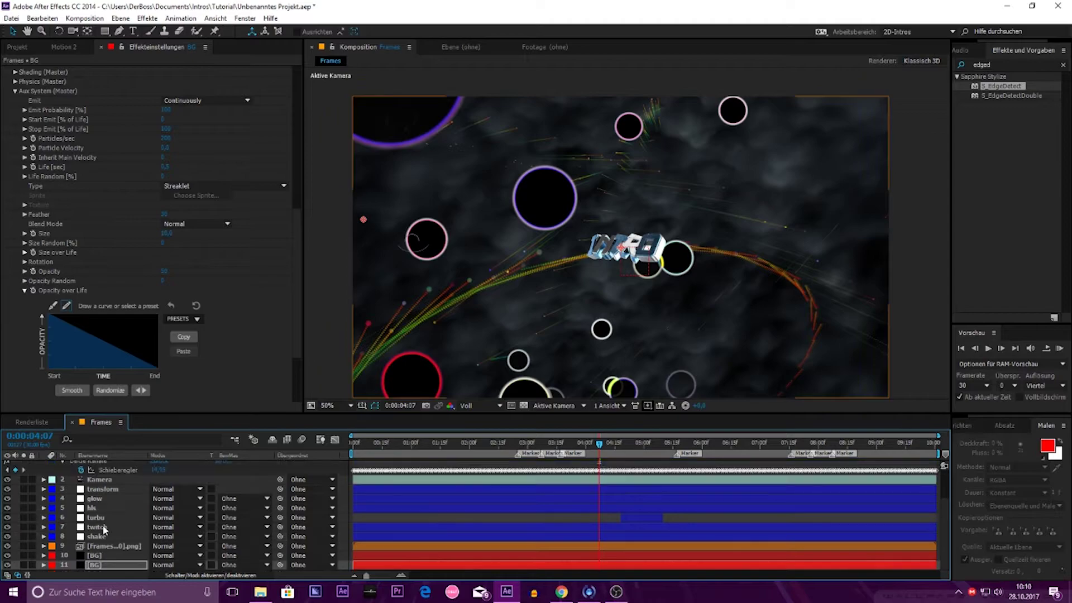
{"action": "left_click", "coordinate": [44, 466]}
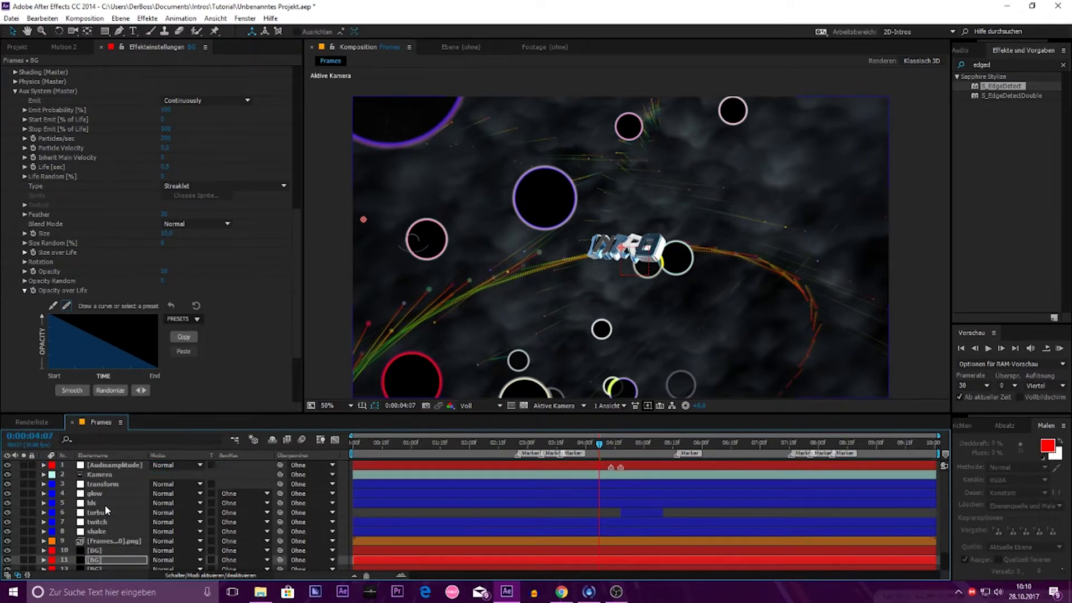
{"action": "left_click", "coordinate": [105, 504]}
{"action": "left_click", "coordinate": [134, 495]}
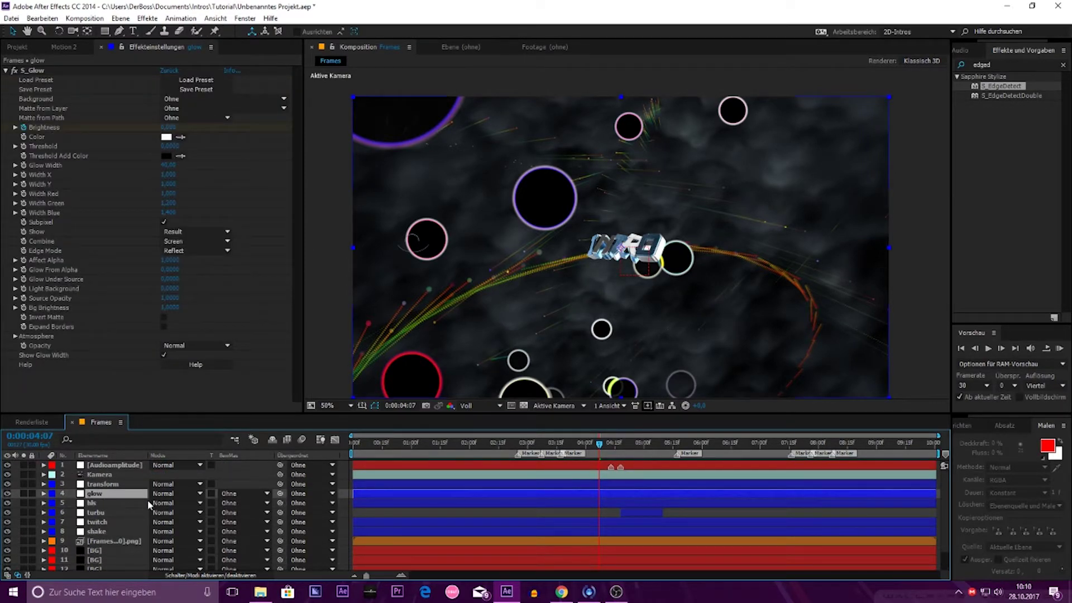
{"action": "key", "text": "ctrl+alt+y"}
{"action": "key", "text": "Return"}
{"action": "type", "text": "cc"}
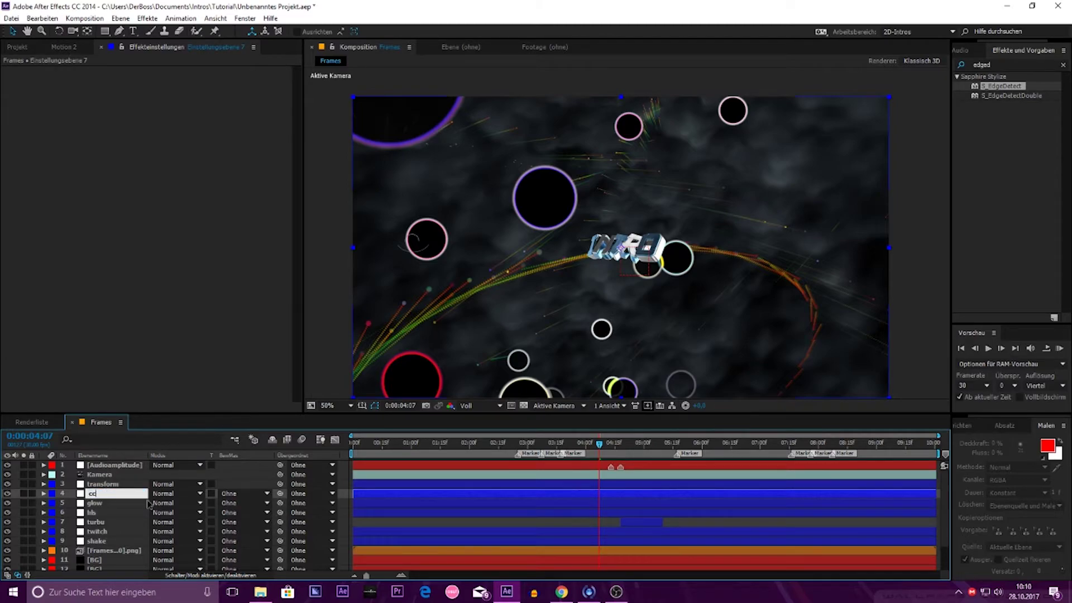
{"action": "key", "text": "Return"}
{"action": "left_click_drag", "start_coordinate": [118, 493], "coordinate": [119, 485]}
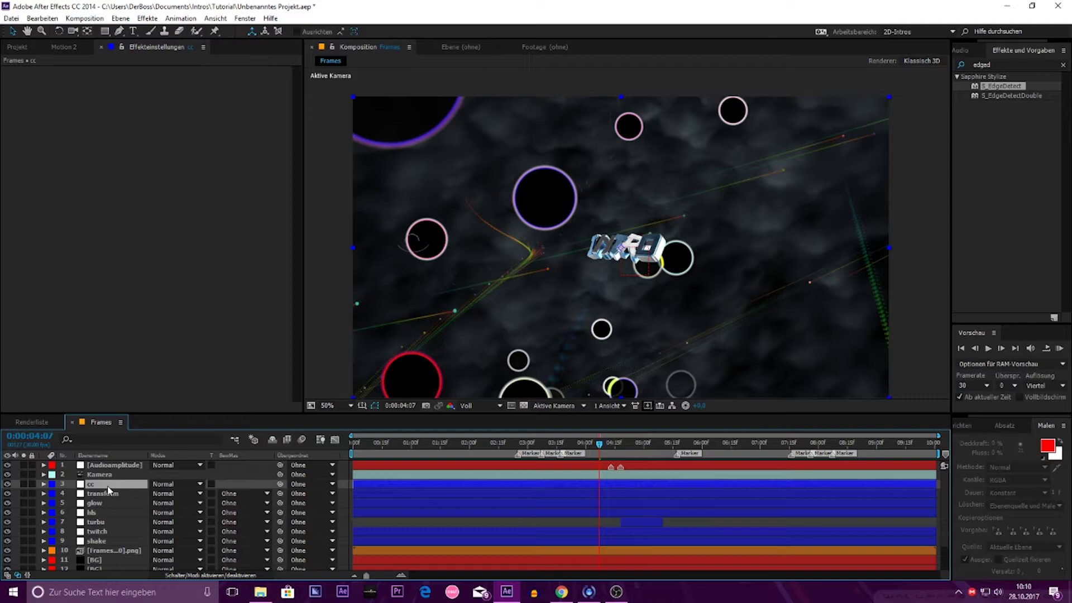
Step: Apply the Magic Bullet Looks effect to the cc layer
{"action": "left_click", "coordinate": [1003, 65]}
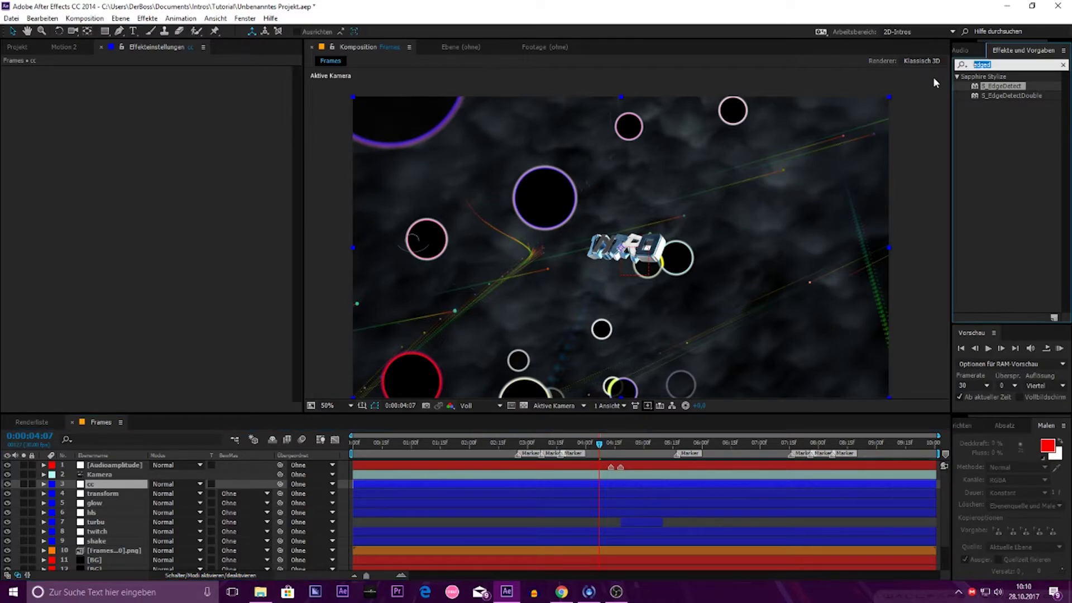
{"action": "type", "text": "Looks"}
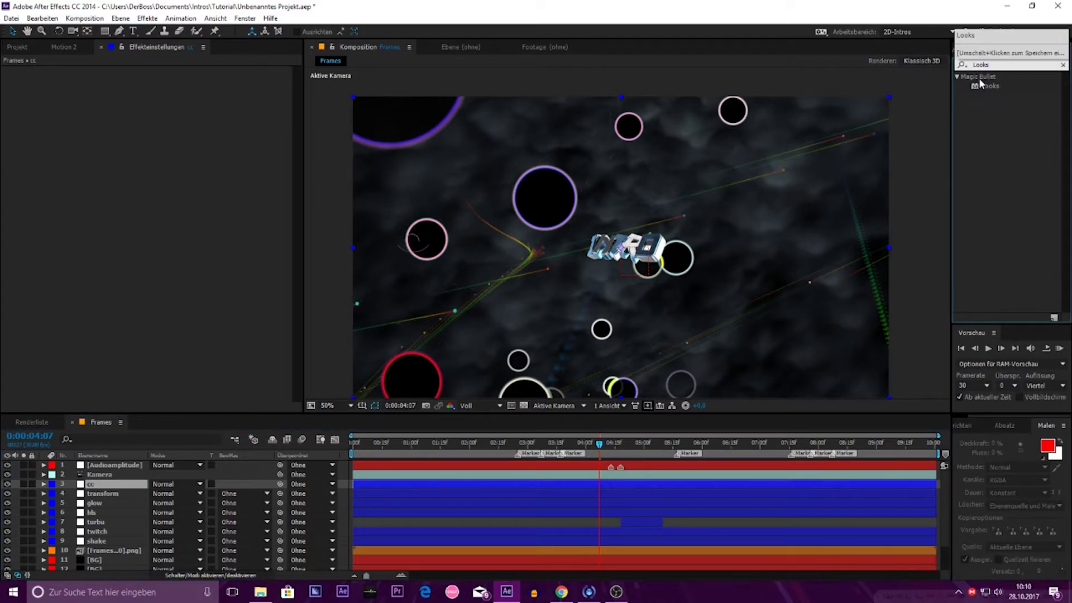
{"action": "left_click_drag", "start_coordinate": [827, 112], "coordinate": [105, 484]}
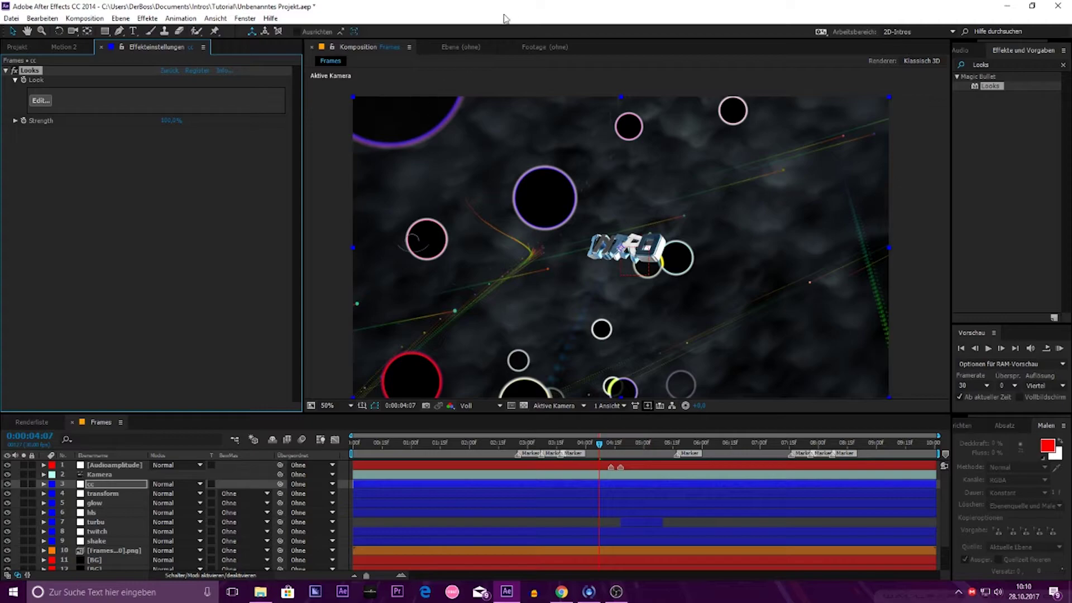
{"action": "scroll", "coordinate": [438, 234], "scroll_direction": "up", "scroll_amount": 2}
{"action": "left_click_drag", "start_coordinate": [724, 235], "coordinate": [558, 175]}
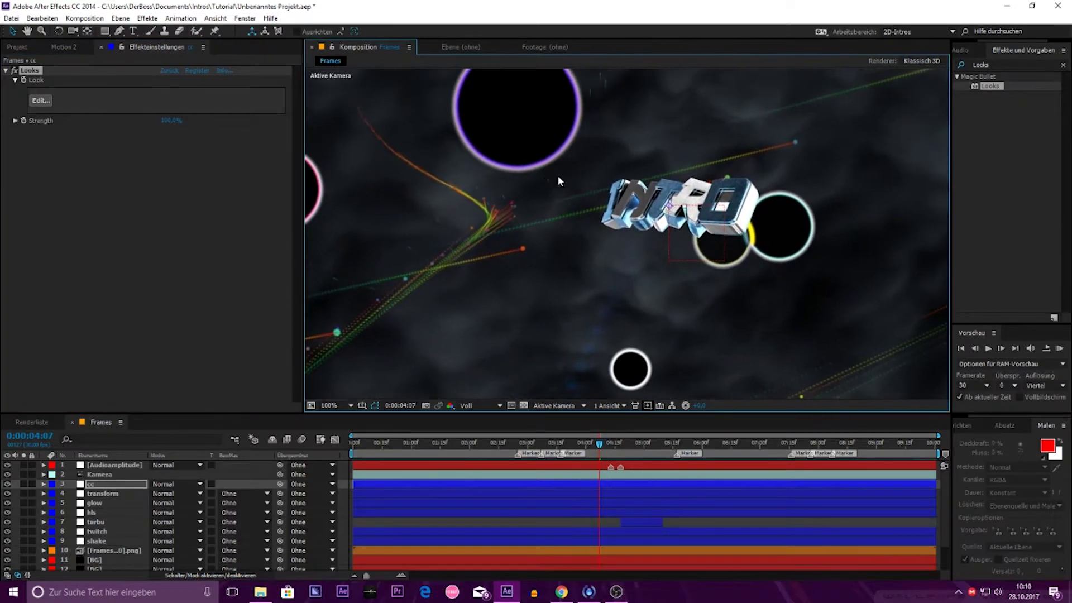
{"action": "scroll", "coordinate": [586, 190], "scroll_direction": "down", "scroll_amount": 2}
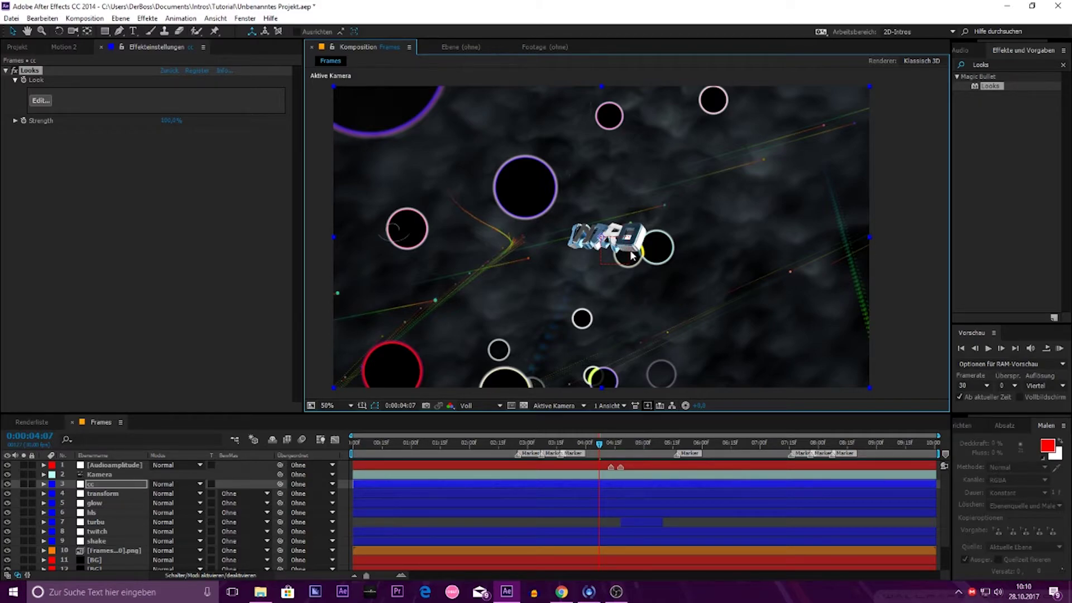
{"action": "left_click", "coordinate": [106, 485]}
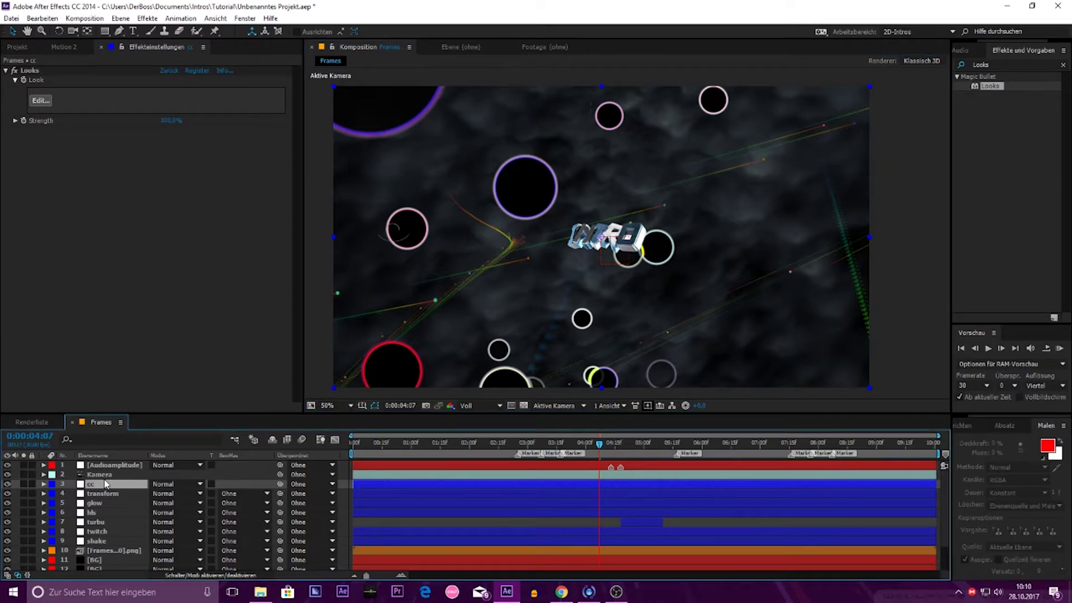
Step: Open the Looks editor and add a Pop tool to the Subject stage
{"action": "left_click", "coordinate": [48, 104]}
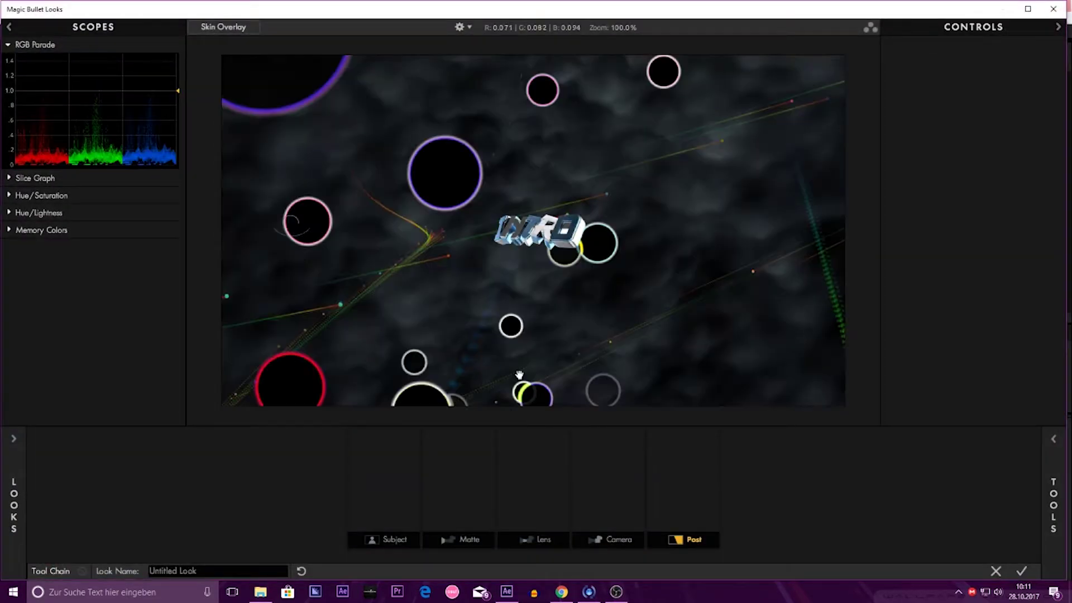
{"action": "mouse_move", "coordinate": [1053, 494]}
{"action": "left_click", "coordinate": [773, 419]}
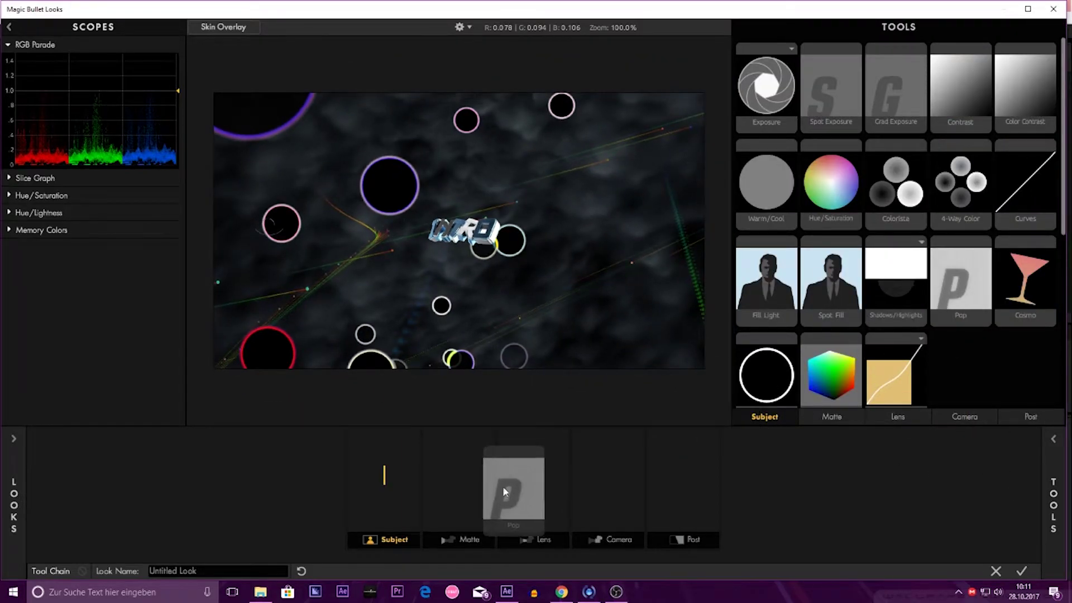
{"action": "left_click_drag", "start_coordinate": [943, 291], "coordinate": [402, 484]}
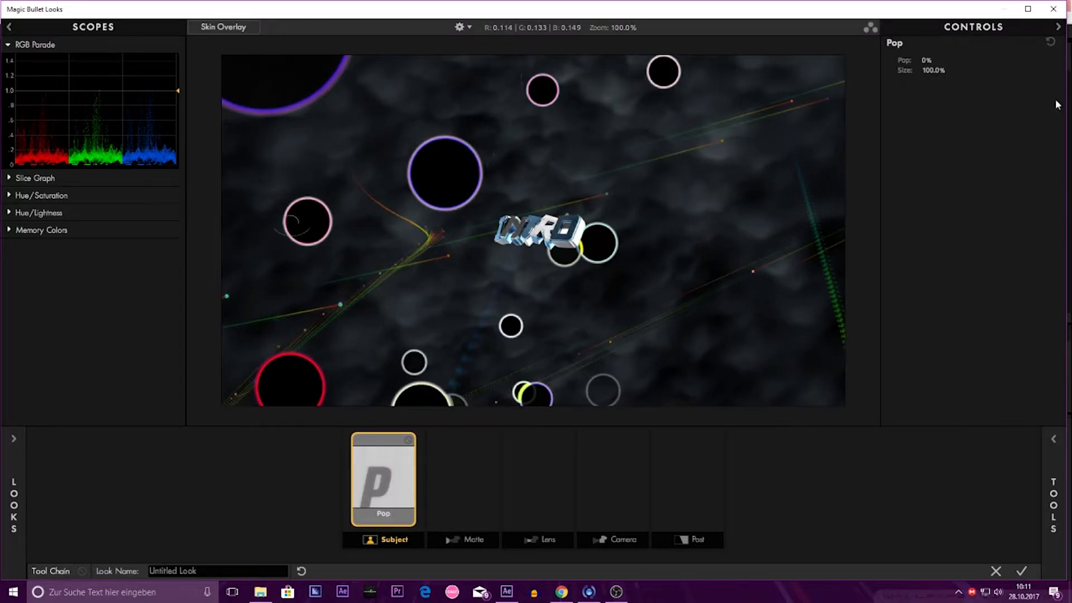
Step: Set Pop to +56.6% and Size to 43.0%
{"action": "left_click_drag", "start_coordinate": [932, 60], "coordinate": [952, 60]}
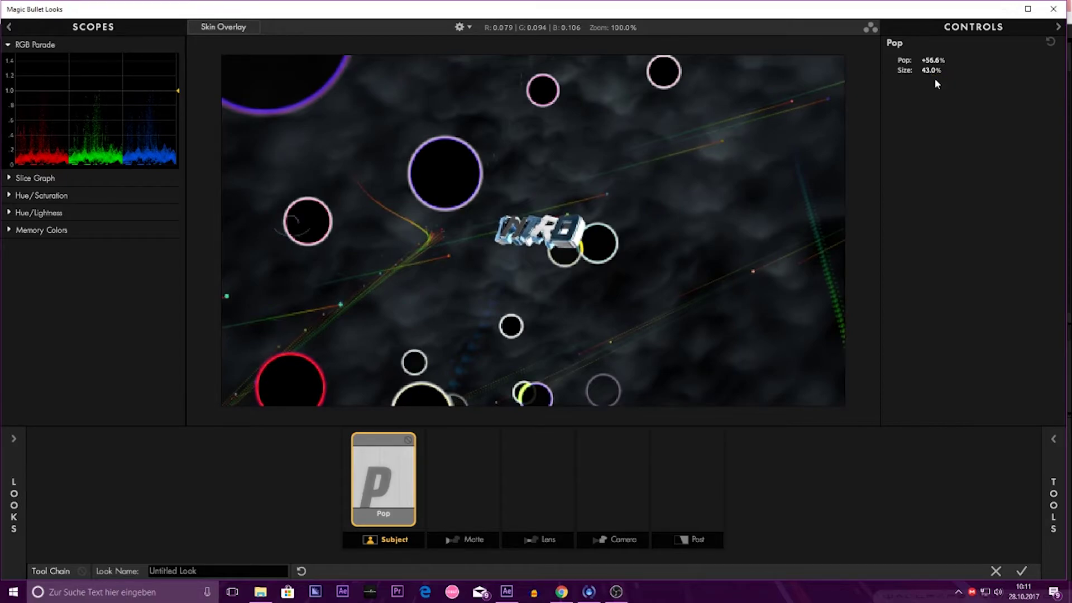
{"action": "left_click_drag", "start_coordinate": [933, 71], "coordinate": [445, 402]}
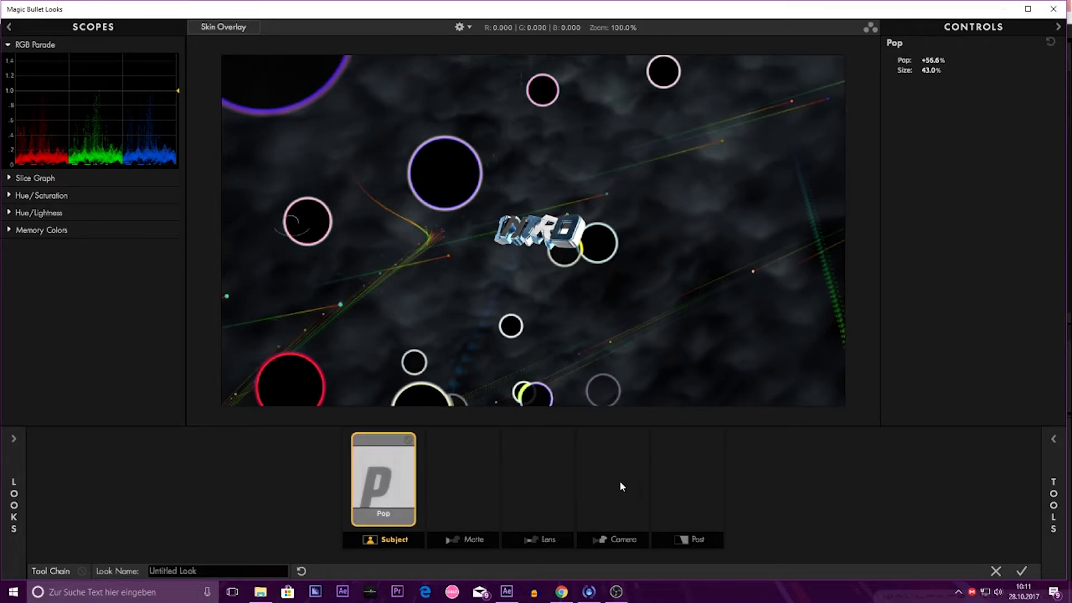
{"action": "mouse_move", "coordinate": [1054, 474]}
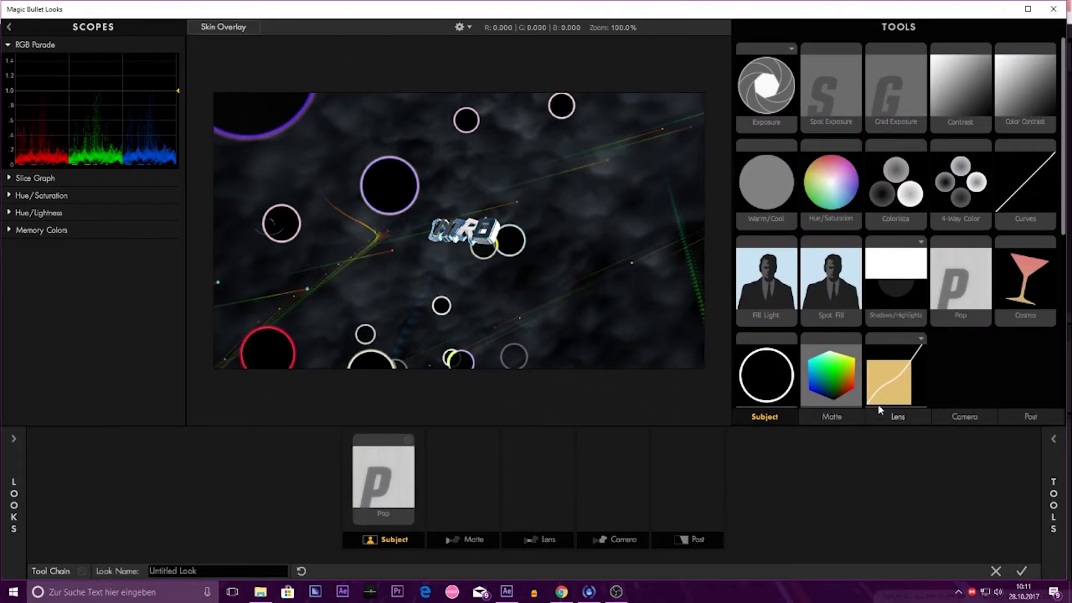
Step: Add a 4-Way Color tool after Pop on the Subject chain
{"action": "left_click_drag", "start_coordinate": [957, 201], "coordinate": [430, 480]}
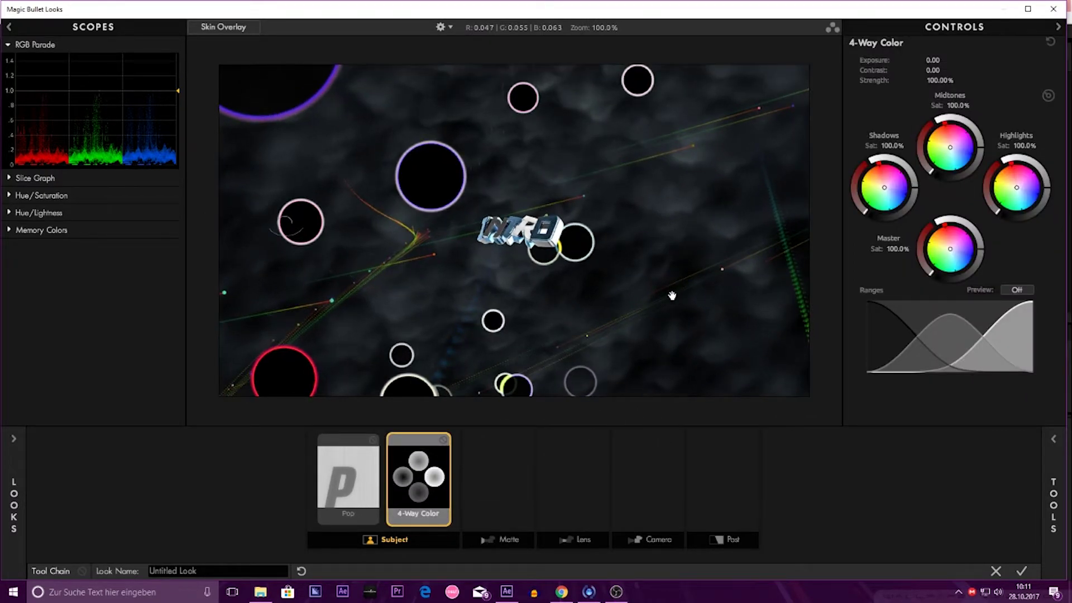
{"action": "scroll", "coordinate": [618, 267], "scroll_direction": "up", "scroll_amount": 2}
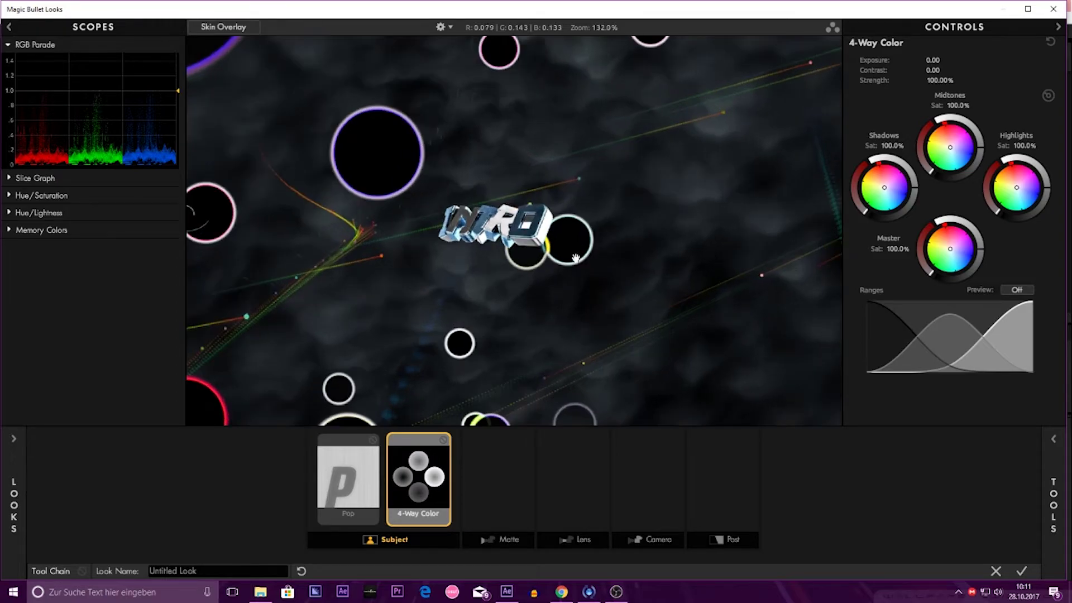
{"action": "mouse_move", "coordinate": [1059, 477]}
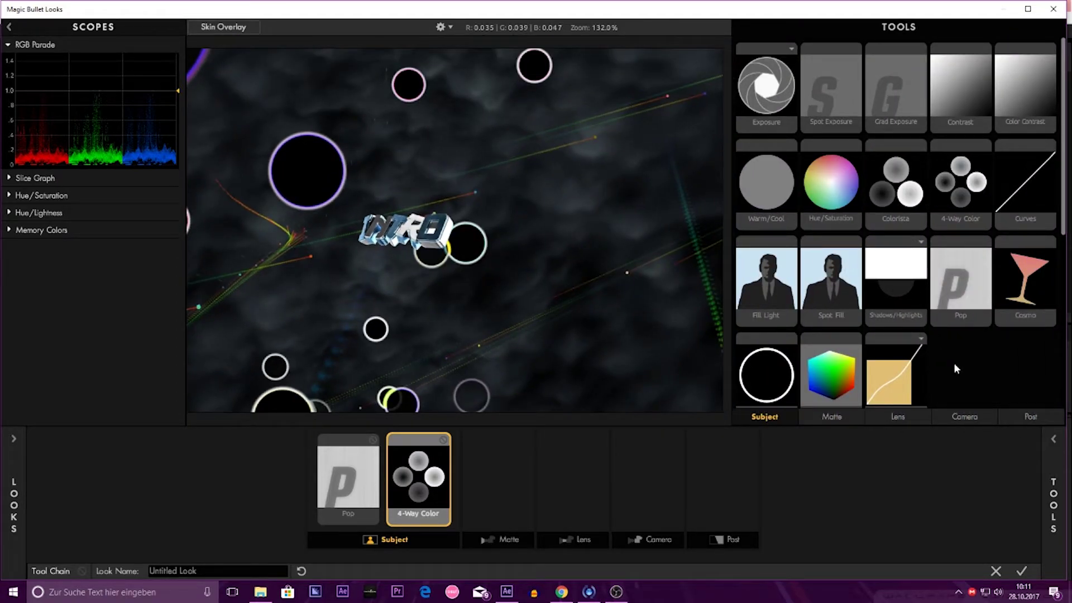
{"action": "left_click", "coordinate": [1052, 488]}
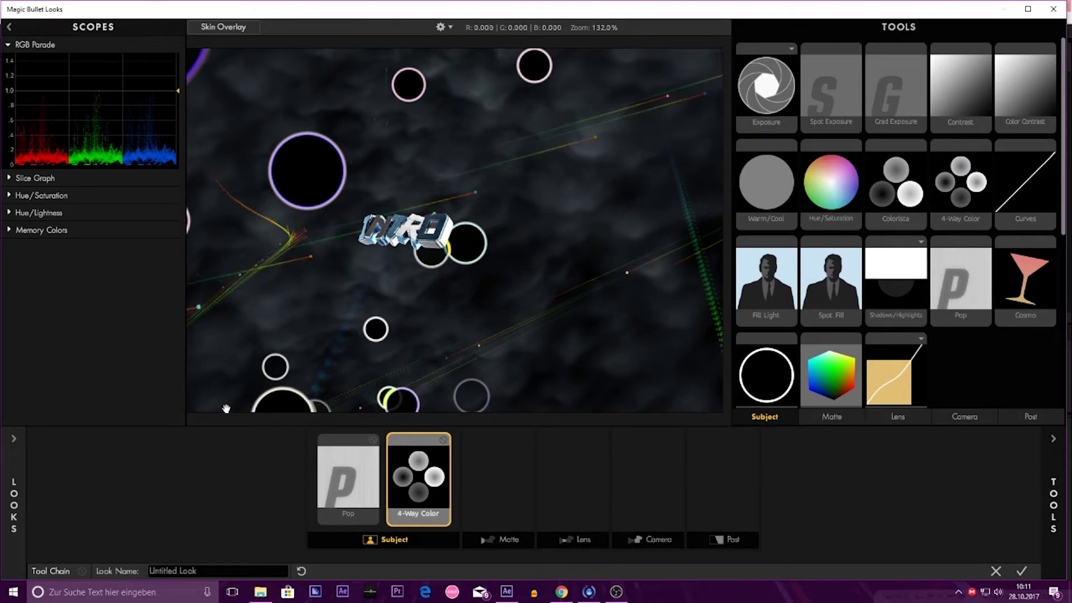
{"action": "left_click", "coordinate": [1053, 456]}
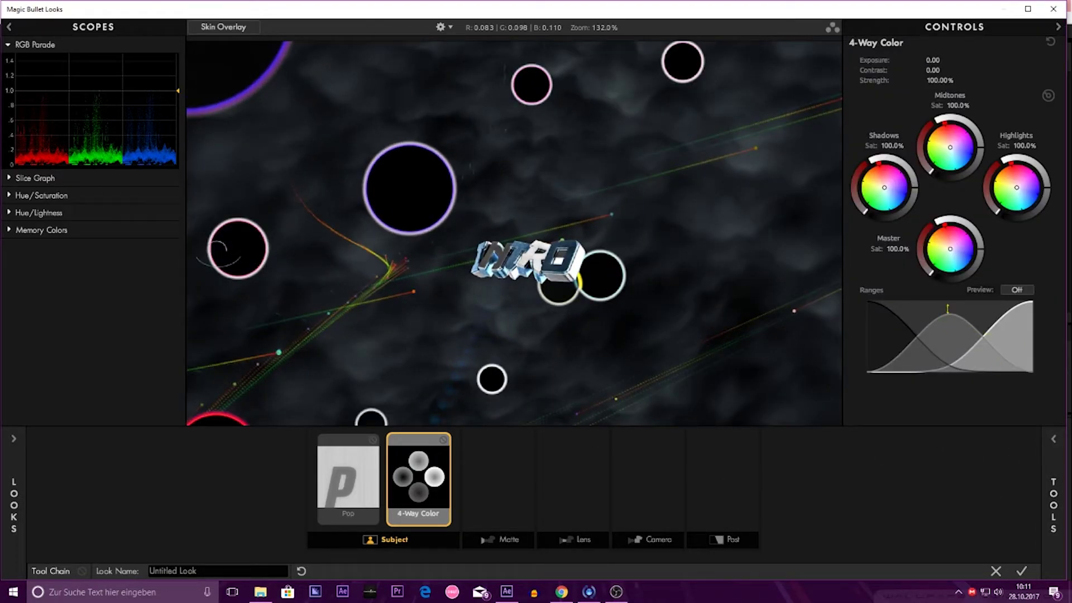
Step: Tint the shadows, midtones and highlights color wheels toward blue
{"action": "left_click_drag", "start_coordinate": [950, 314], "coordinate": [956, 302]}
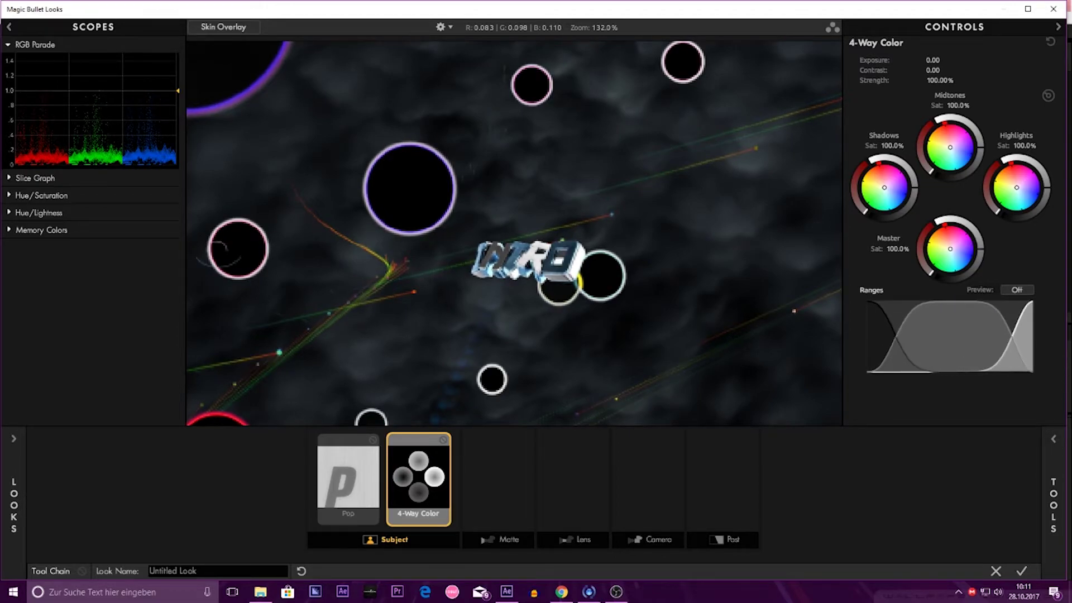
{"action": "left_click_drag", "start_coordinate": [937, 277], "coordinate": [961, 260]}
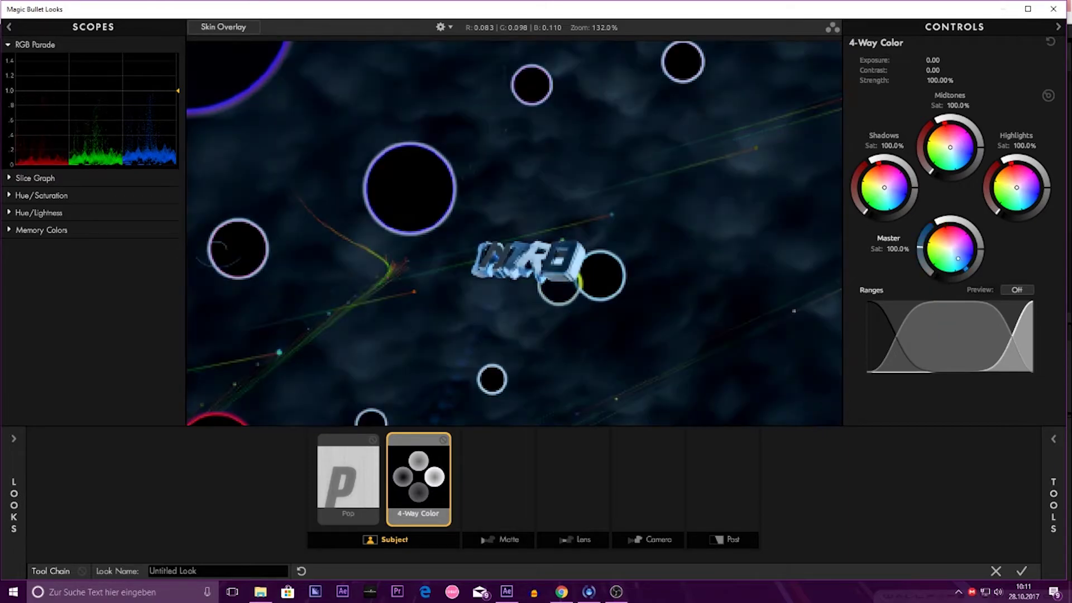
{"action": "left_click_drag", "start_coordinate": [950, 148], "coordinate": [962, 161]}
{"action": "left_click_drag", "start_coordinate": [884, 187], "coordinate": [896, 202]}
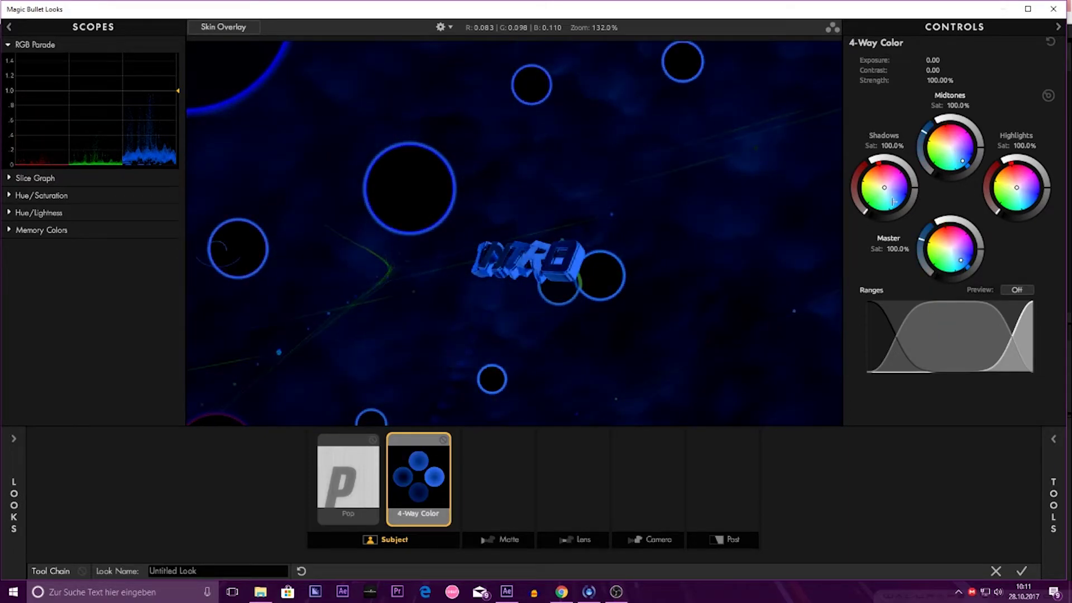
{"action": "left_click_drag", "start_coordinate": [1027, 207], "coordinate": [1030, 206]}
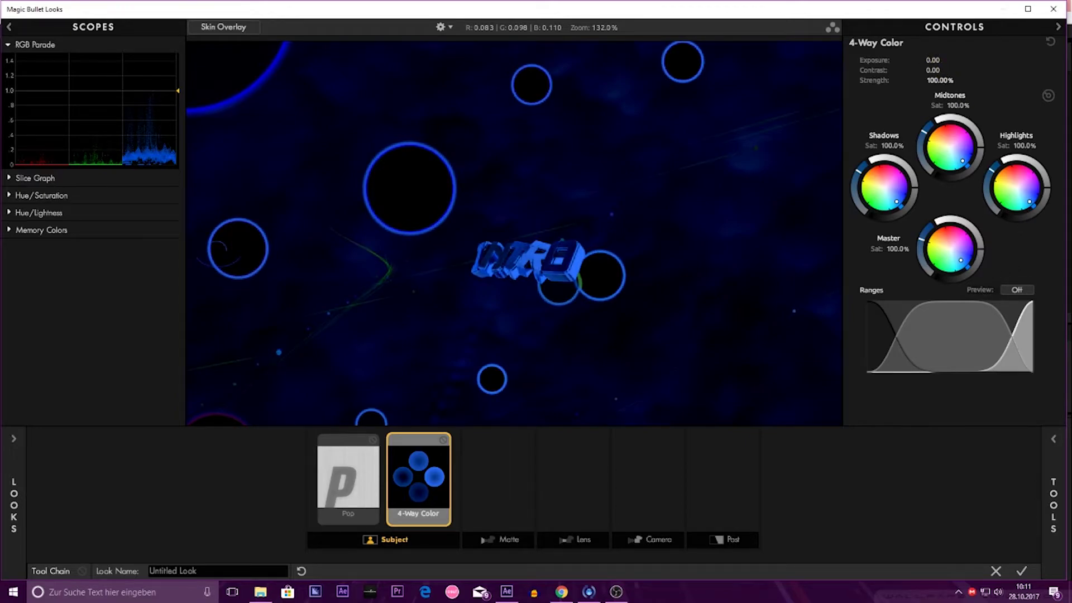
Step: Set the 4-Way Color Strength to 10%
{"action": "left_click", "coordinate": [944, 80]}
{"action": "type", "text": "20"}
{"action": "key", "text": "Return"}
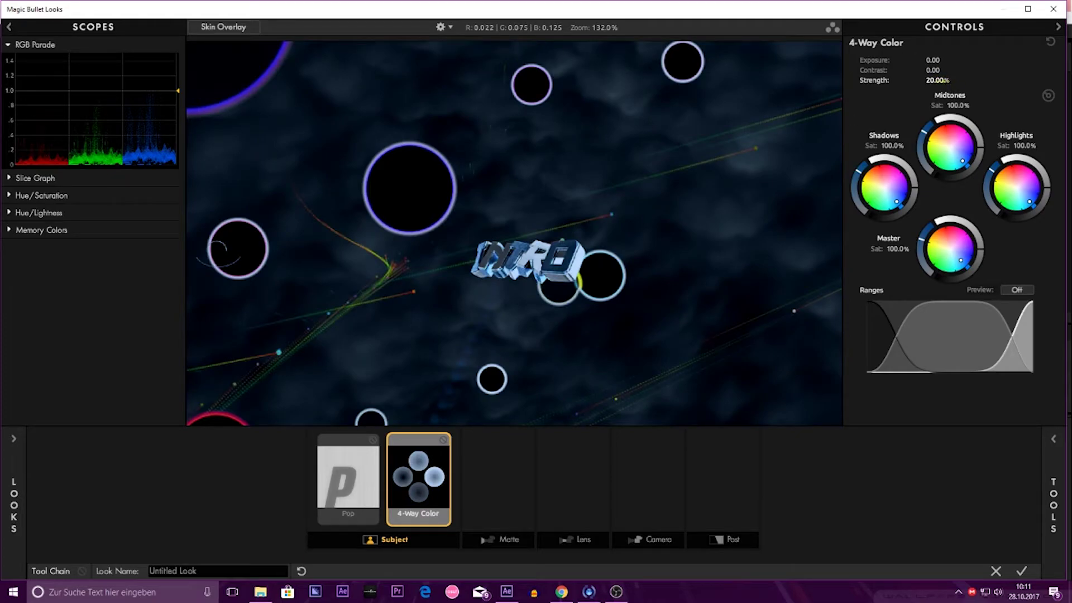
{"action": "left_click", "coordinate": [945, 81]}
{"action": "type", "text": "10"}
{"action": "key", "text": "Return"}
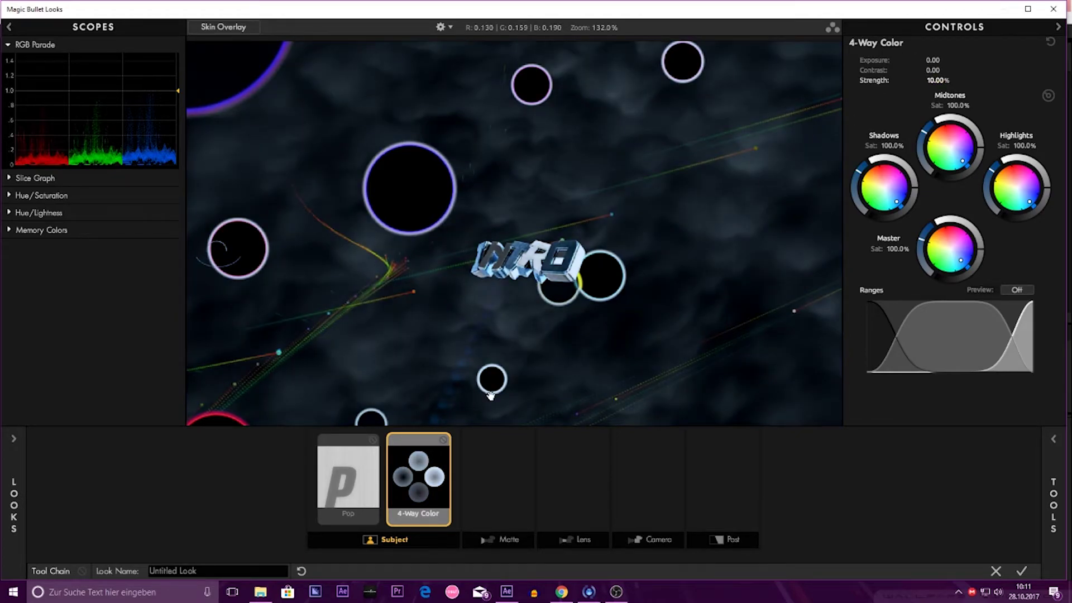
{"action": "scroll", "coordinate": [503, 271], "scroll_direction": "down", "scroll_amount": 3}
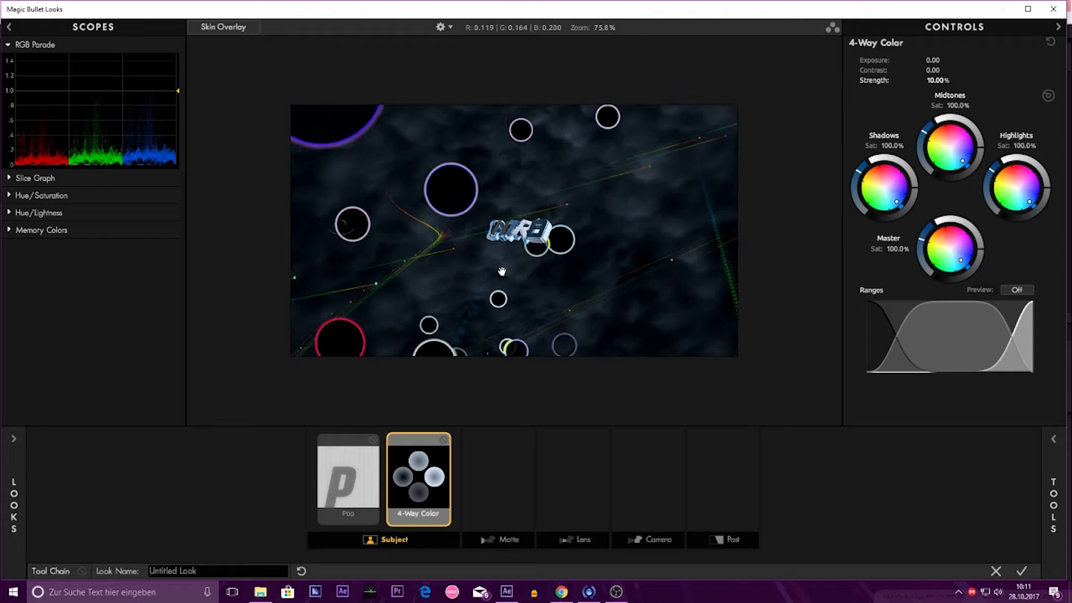
{"action": "scroll", "coordinate": [503, 271], "scroll_direction": "up", "scroll_amount": 3}
{"action": "scroll", "coordinate": [503, 271], "scroll_direction": "down", "scroll_amount": 1}
{"action": "mouse_move", "coordinate": [1056, 492]}
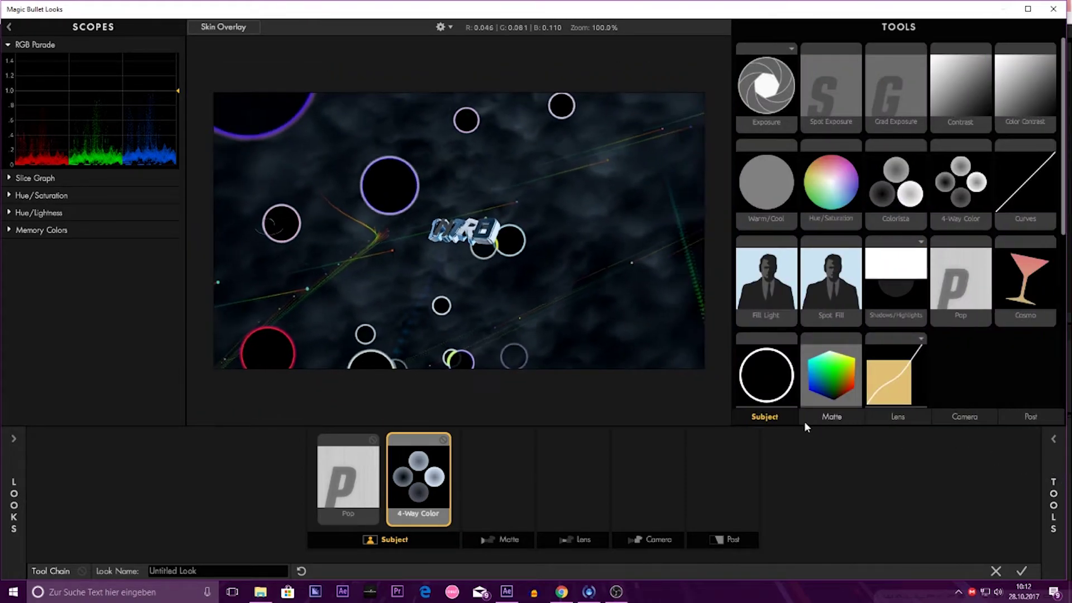
Step: Insert a Contrast tool at +0.300 between Pop and 4-Way Color and apply the look
{"action": "left_click_drag", "start_coordinate": [967, 96], "coordinate": [397, 484]}
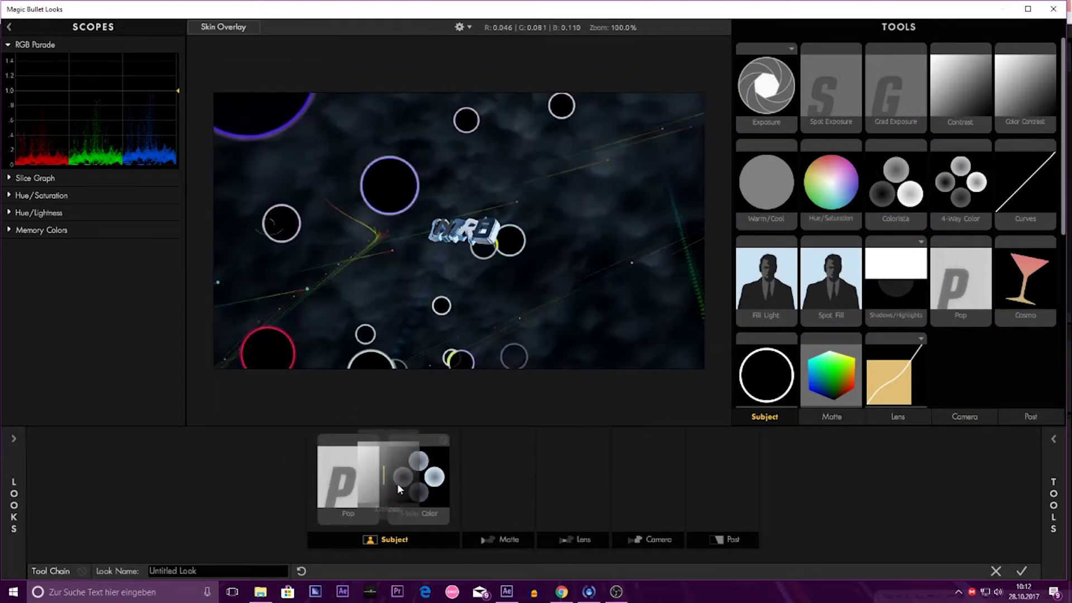
{"action": "left_click_drag", "start_coordinate": [991, 59], "coordinate": [1005, 59]}
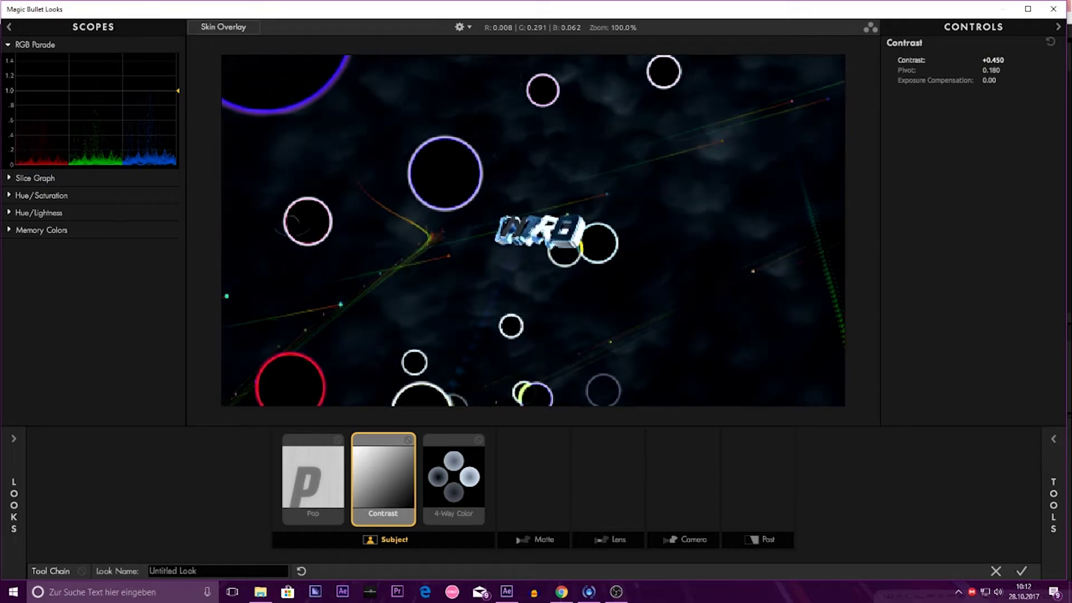
{"action": "scroll", "coordinate": [575, 237], "scroll_direction": "up", "scroll_amount": 2}
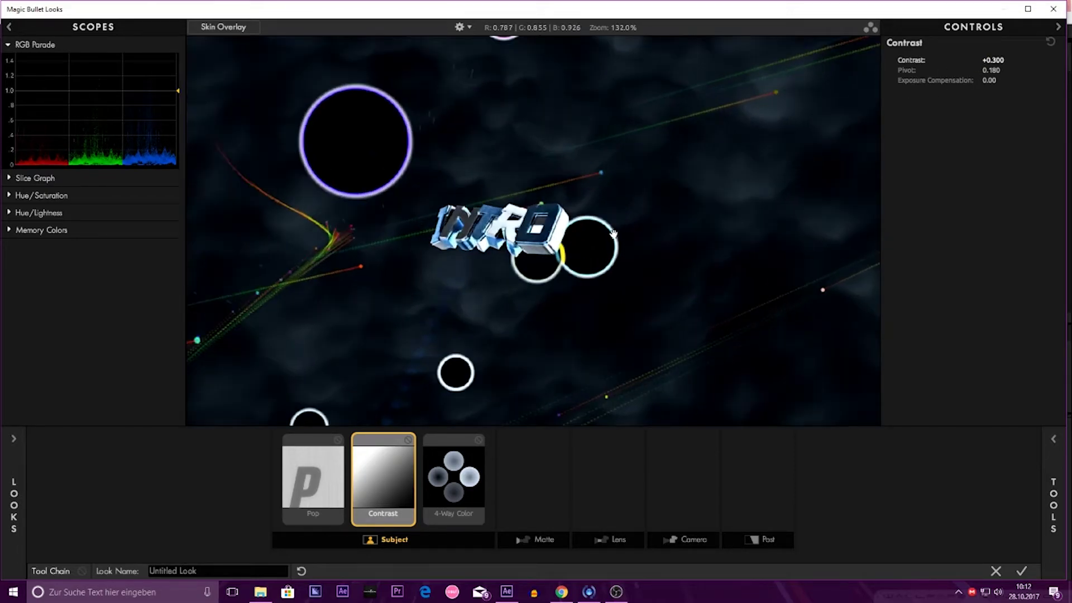
{"action": "scroll", "coordinate": [567, 239], "scroll_direction": "down", "scroll_amount": 3}
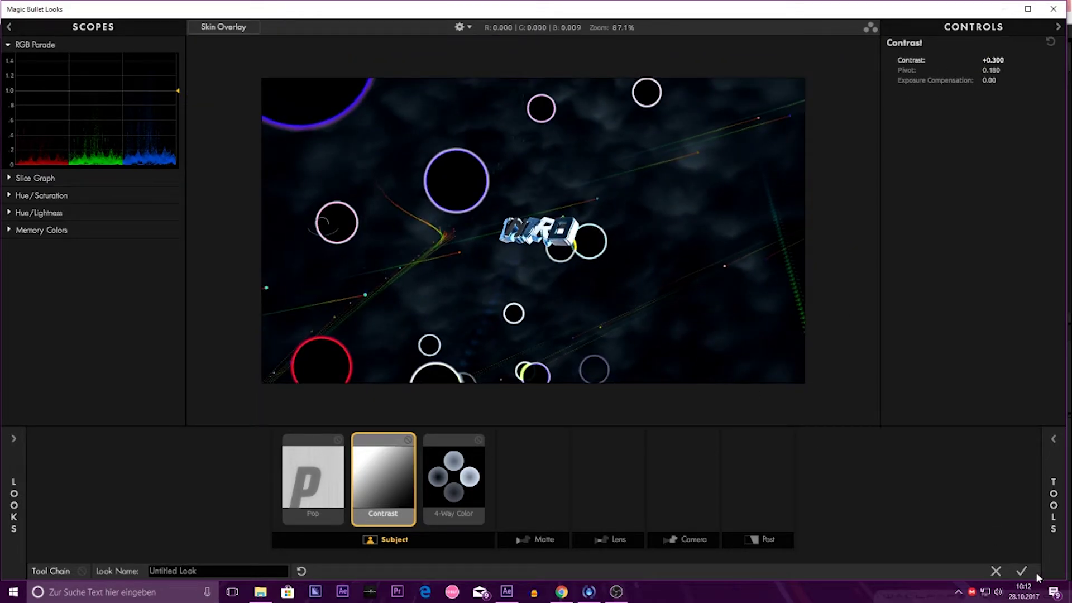
{"action": "left_click", "coordinate": [1021, 571]}
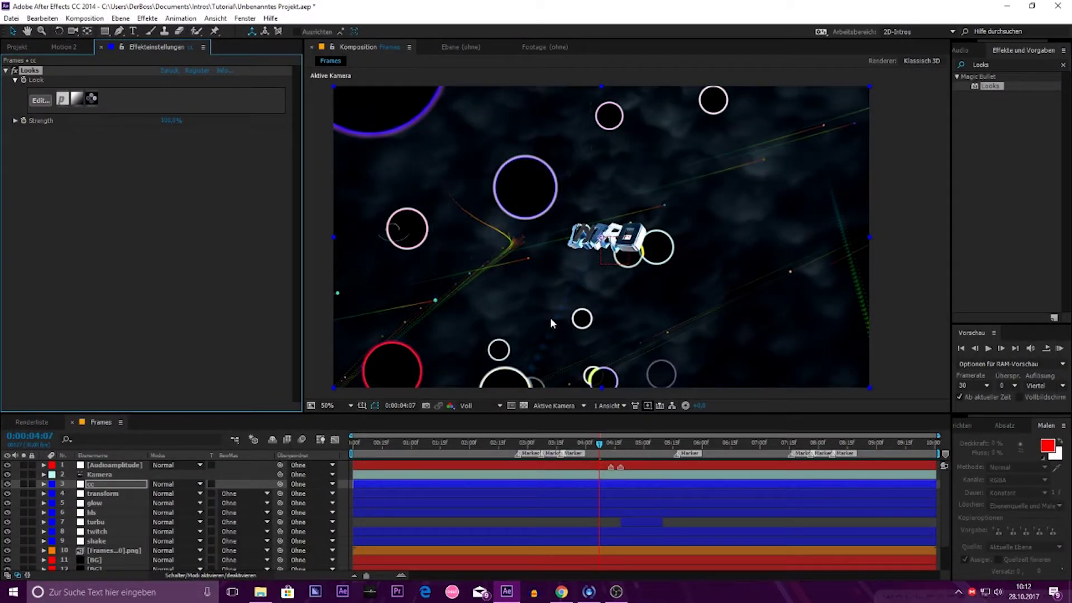
Step: Switch the project to 16-bit colour, duplicate layer cc as cc 2, and edit its Looks effect
{"action": "left_click", "coordinate": [19, 46]}
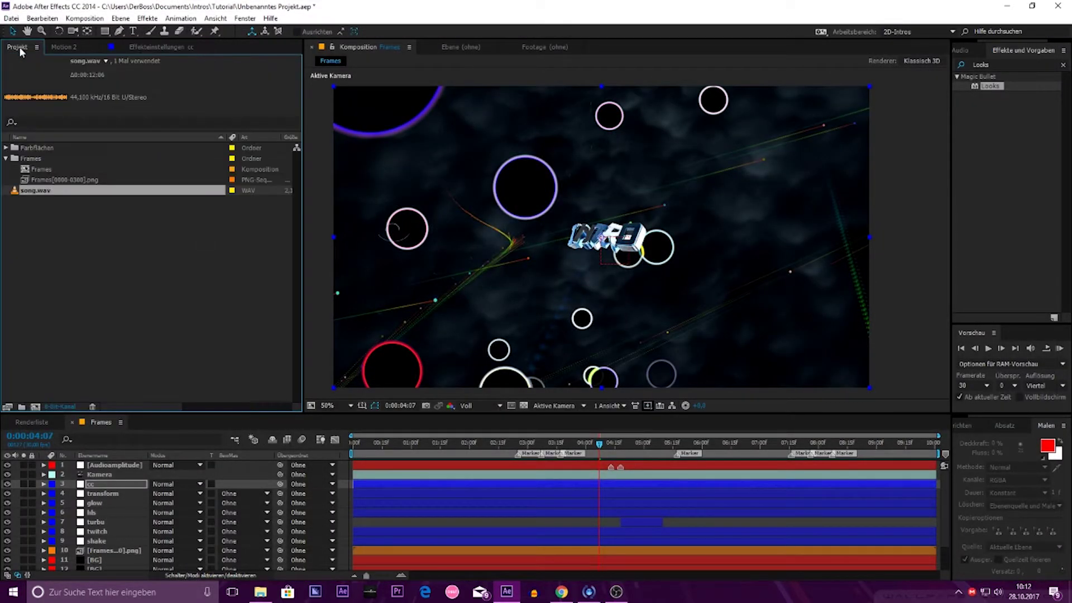
{"action": "left_click", "coordinate": [55, 408], "text": "alt"}
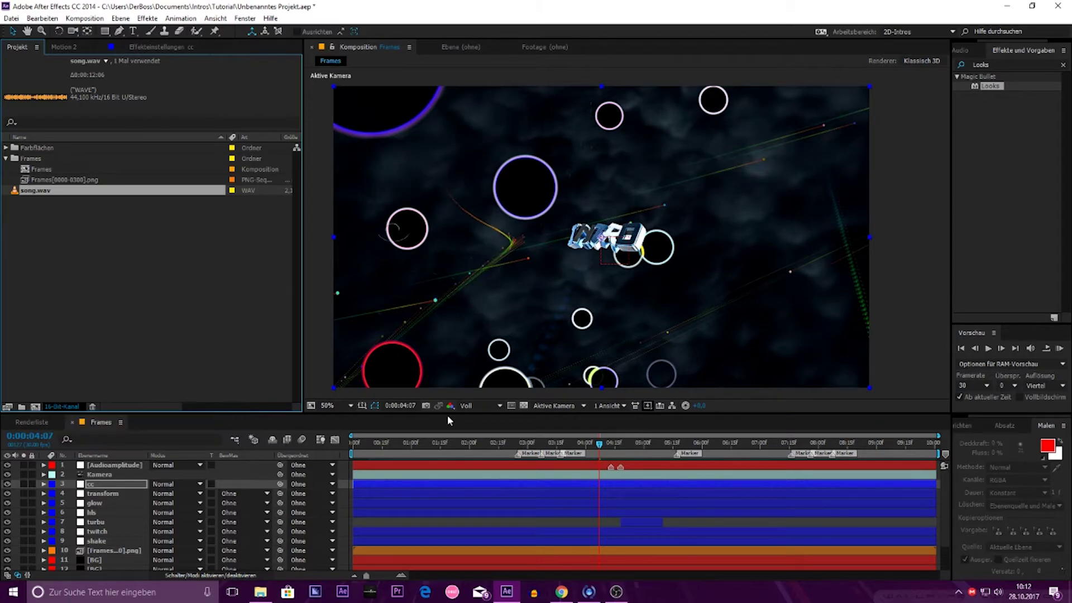
{"action": "left_click", "coordinate": [110, 485]}
{"action": "key", "text": "ctrl+d"}
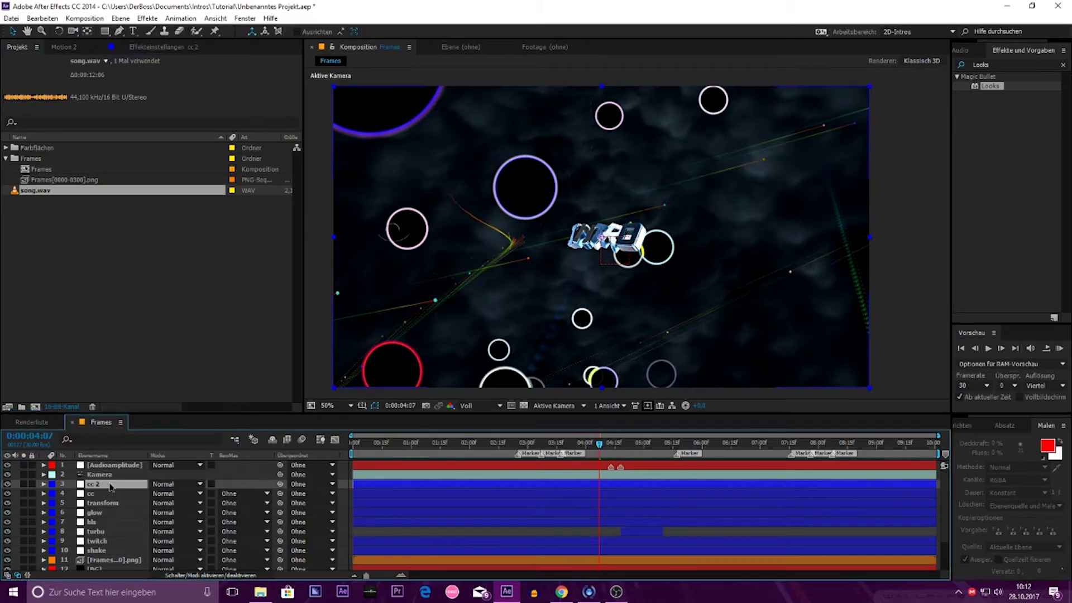
{"action": "left_click", "coordinate": [156, 48]}
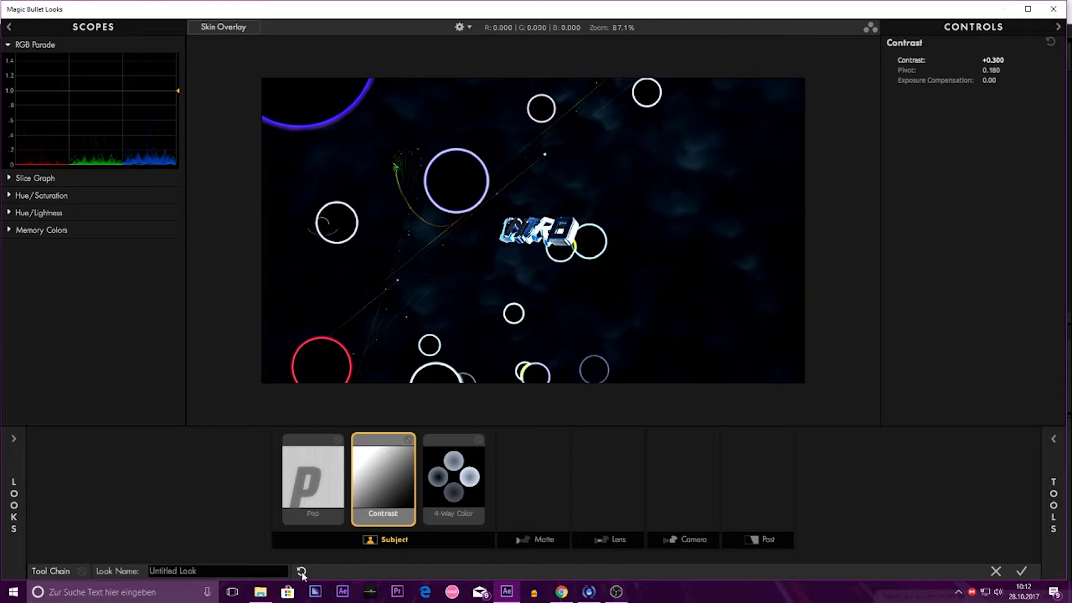
Step: Clear the copied look's tool chain, briefly adding a Curves tool to Subject and deleting it
{"action": "left_click", "coordinate": [302, 571]}
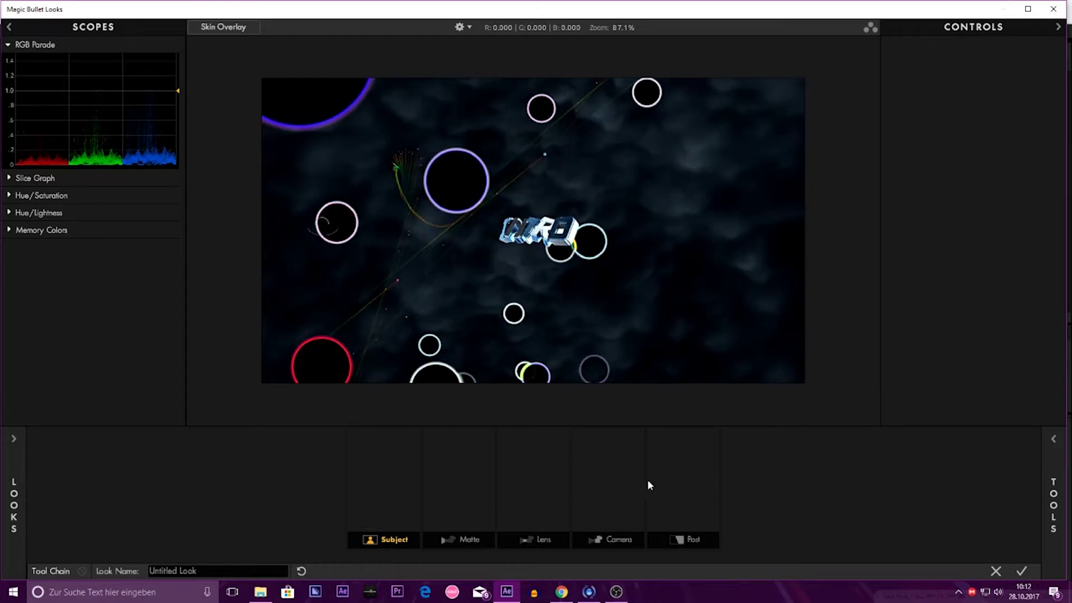
{"action": "left_click", "coordinate": [1063, 475]}
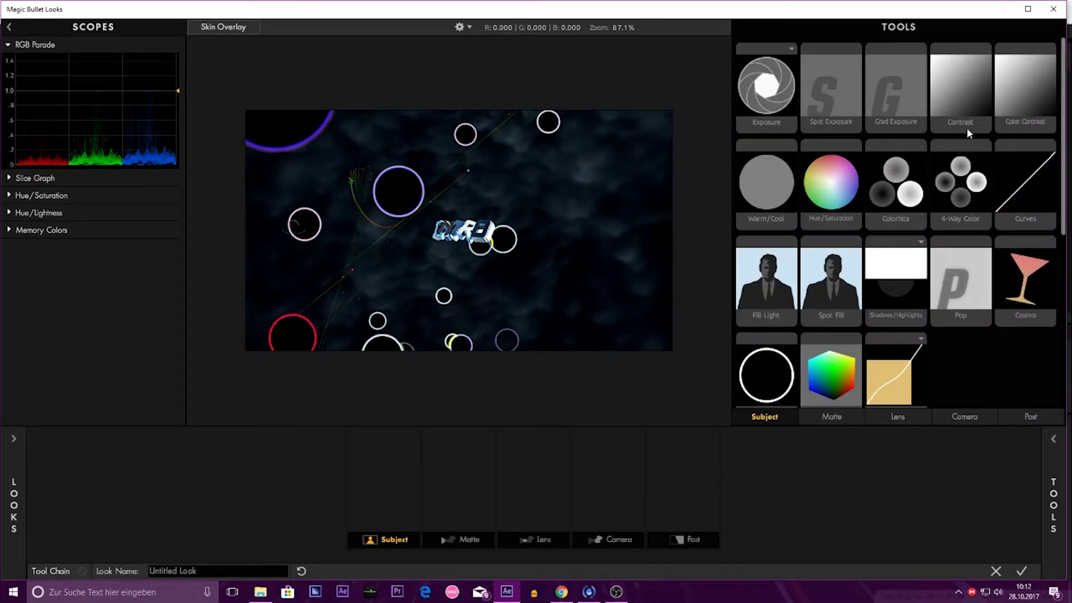
{"action": "left_click_drag", "start_coordinate": [1010, 171], "coordinate": [363, 464]}
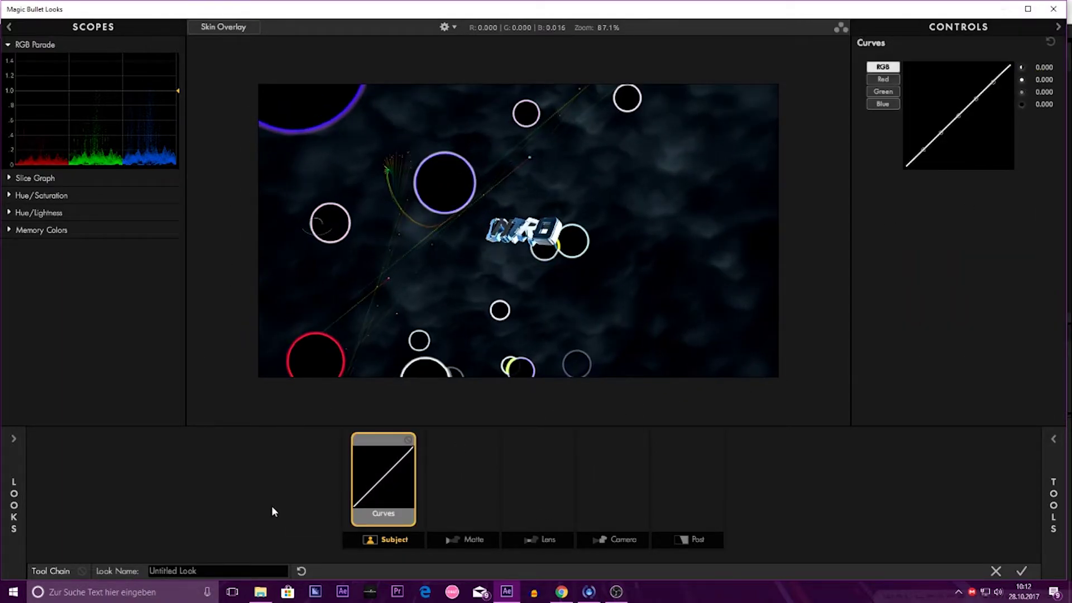
{"action": "key", "text": "Delete"}
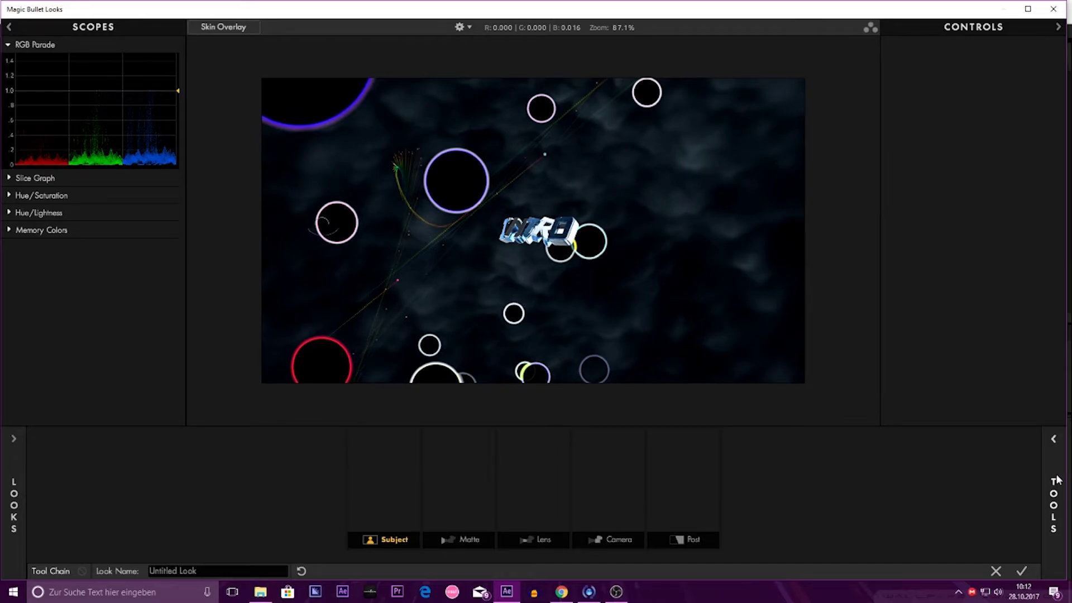
Step: Add a Diffusion tool to the Matte stage with its Size lowered to 9.43%
{"action": "left_click", "coordinate": [1054, 502]}
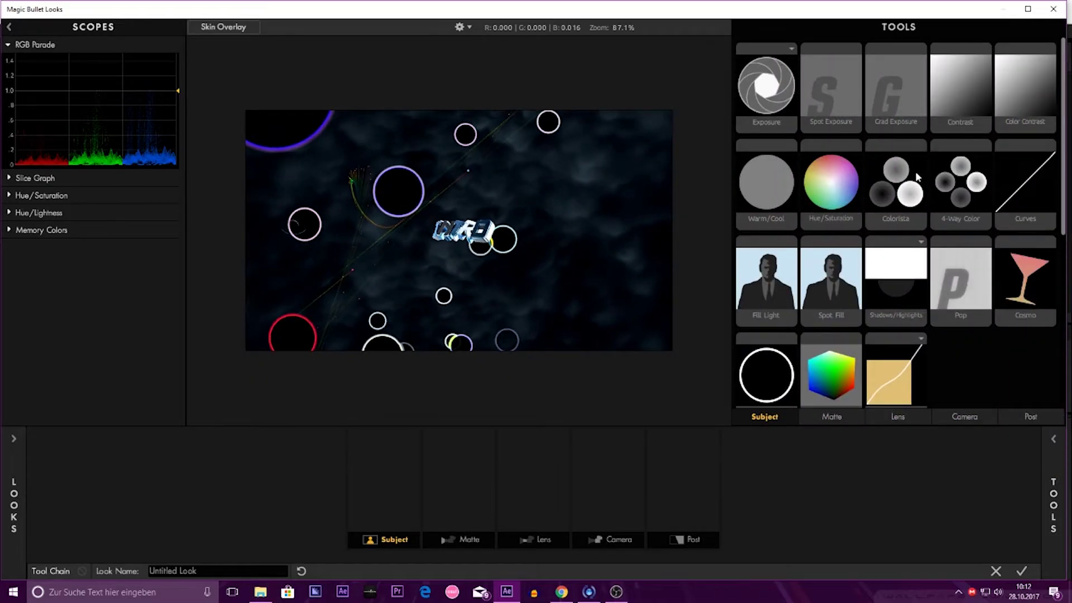
{"action": "left_click", "coordinate": [832, 416]}
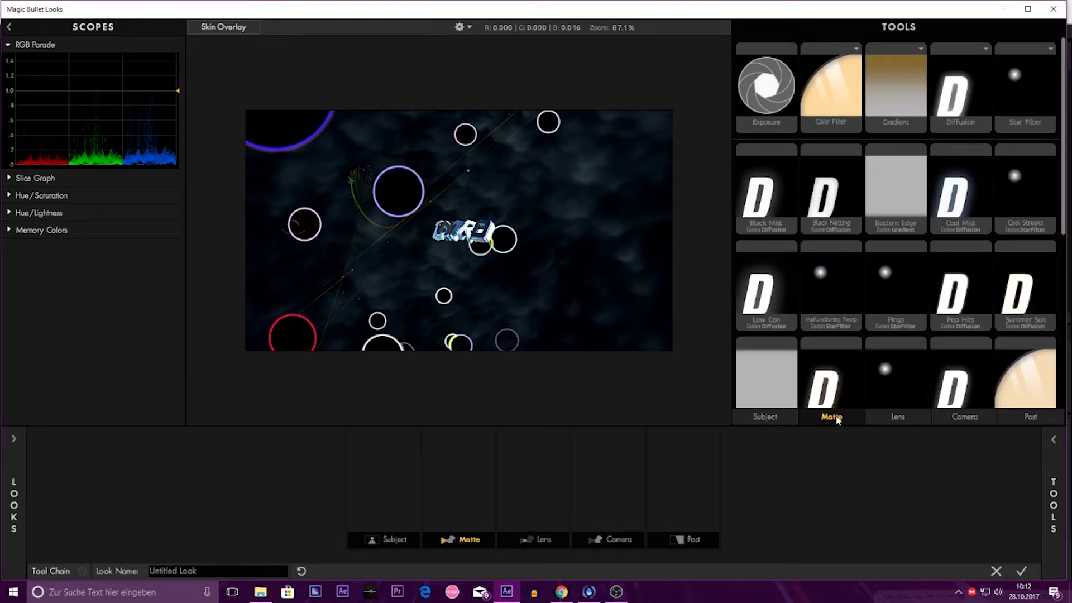
{"action": "left_click_drag", "start_coordinate": [954, 115], "coordinate": [464, 480]}
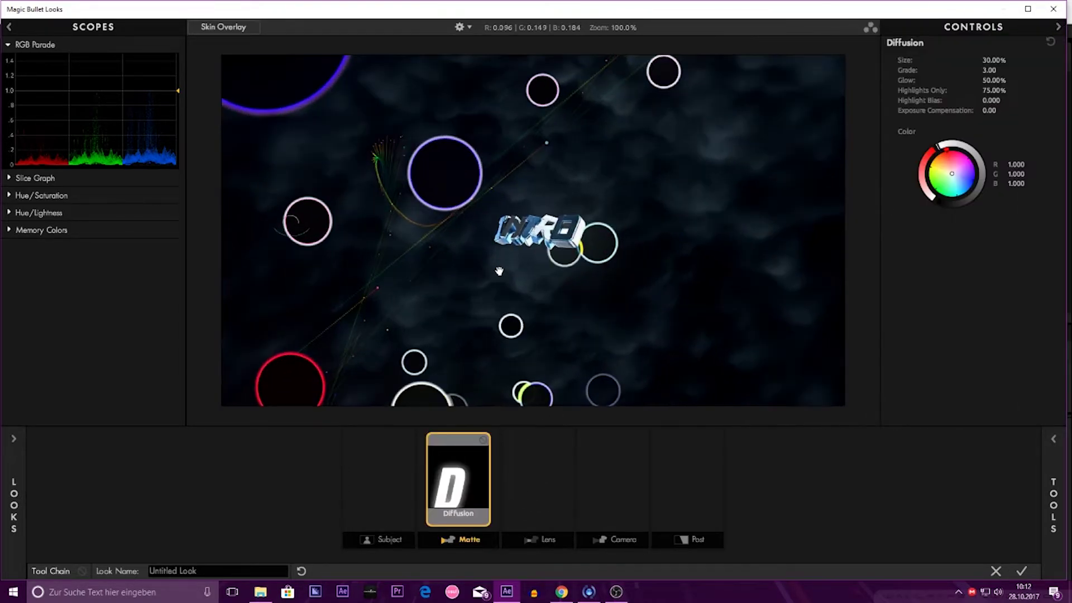
{"action": "scroll", "coordinate": [501, 275], "scroll_direction": "up", "scroll_amount": 1}
{"action": "left_click_drag", "start_coordinate": [980, 62], "coordinate": [1007, 100]}
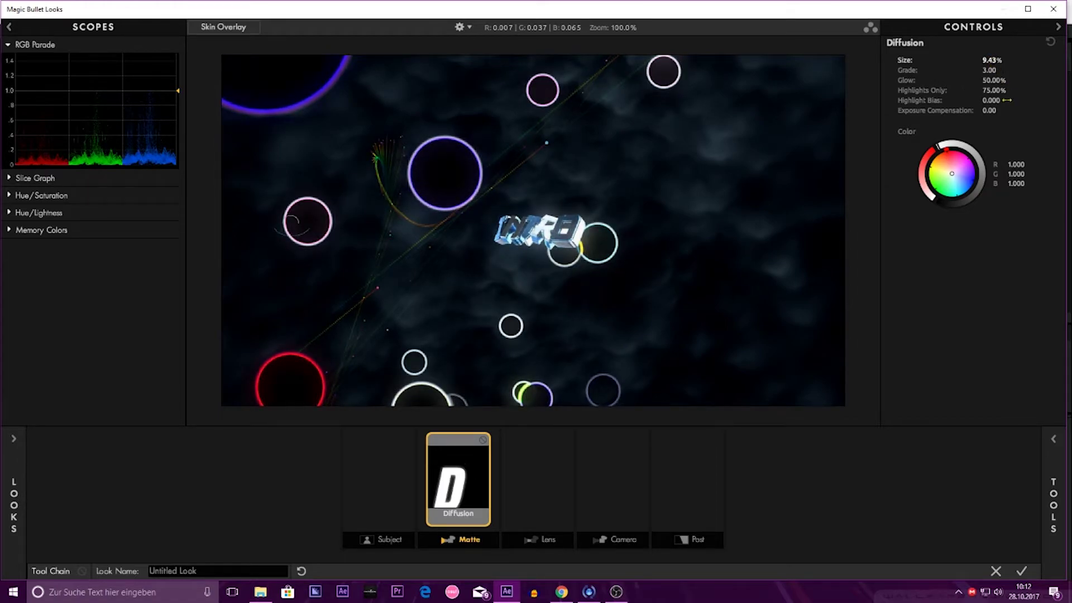
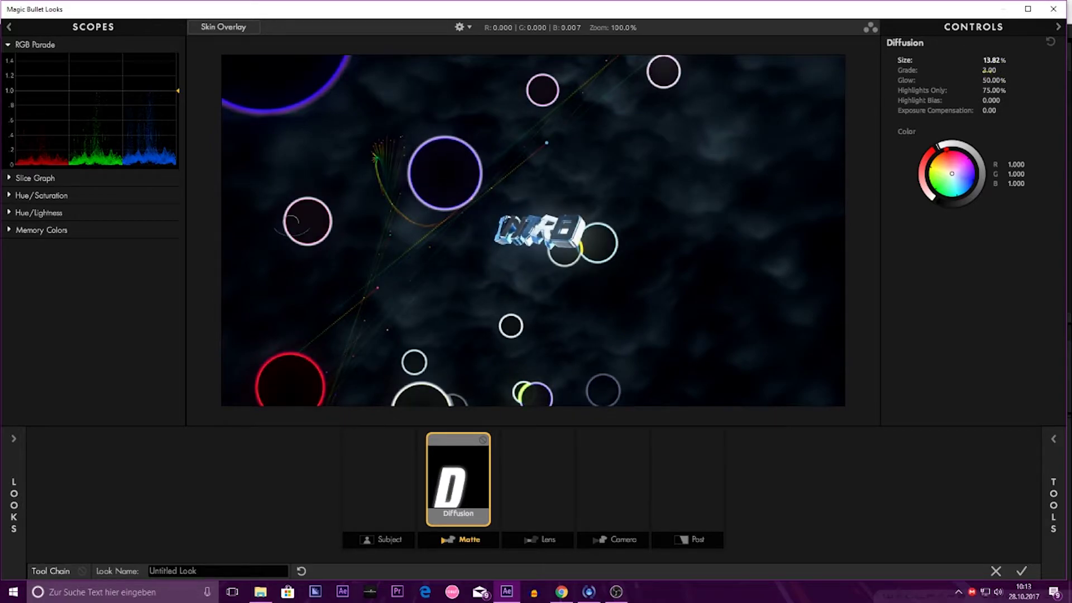
Step: Confirm the first Diffusion's Grade and drag a second Diffusion into the Matte stage
{"action": "left_click", "coordinate": [987, 70]}
{"action": "key", "text": "Return"}
{"action": "left_click", "coordinate": [1053, 480]}
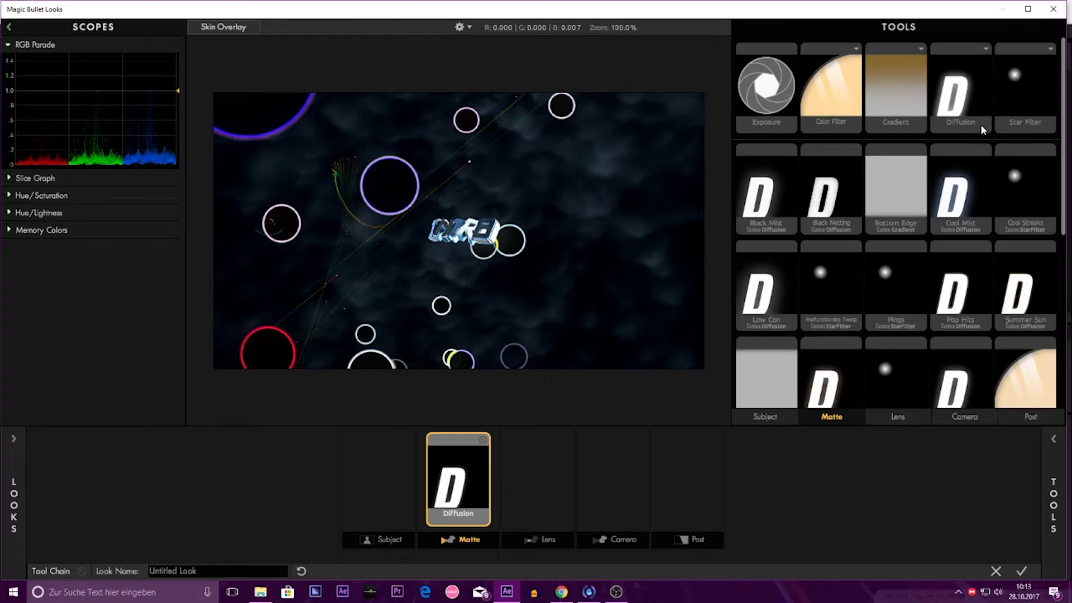
{"action": "left_click_drag", "start_coordinate": [956, 92], "coordinate": [406, 508]}
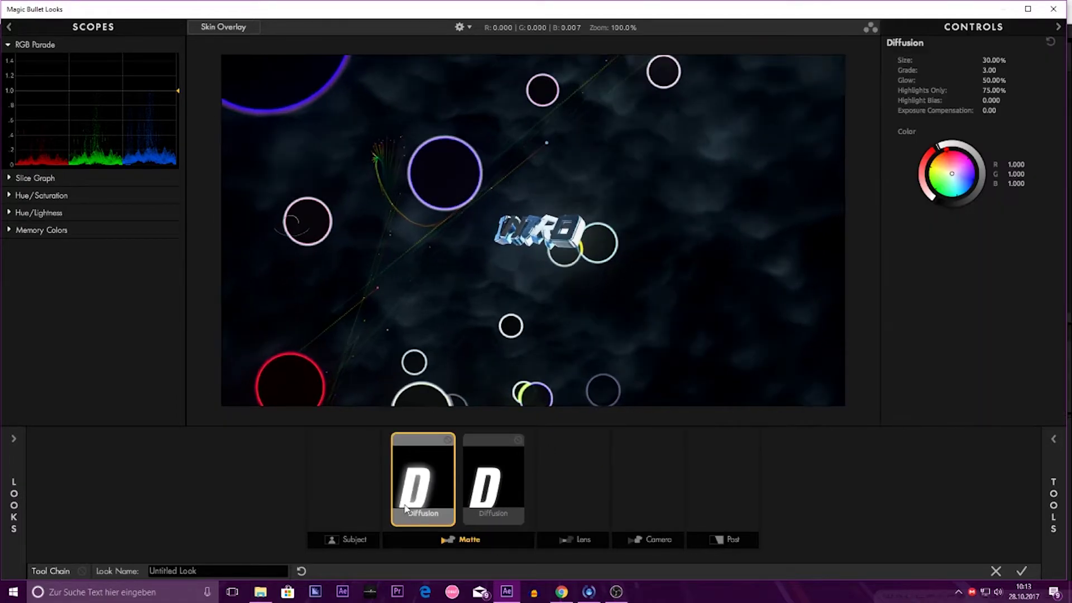
Step: Set the new Diffusion to Size 1% and Grade 2.00
{"action": "left_click", "coordinate": [995, 60]}
{"action": "type", "text": "1"}
{"action": "key", "text": "Return"}
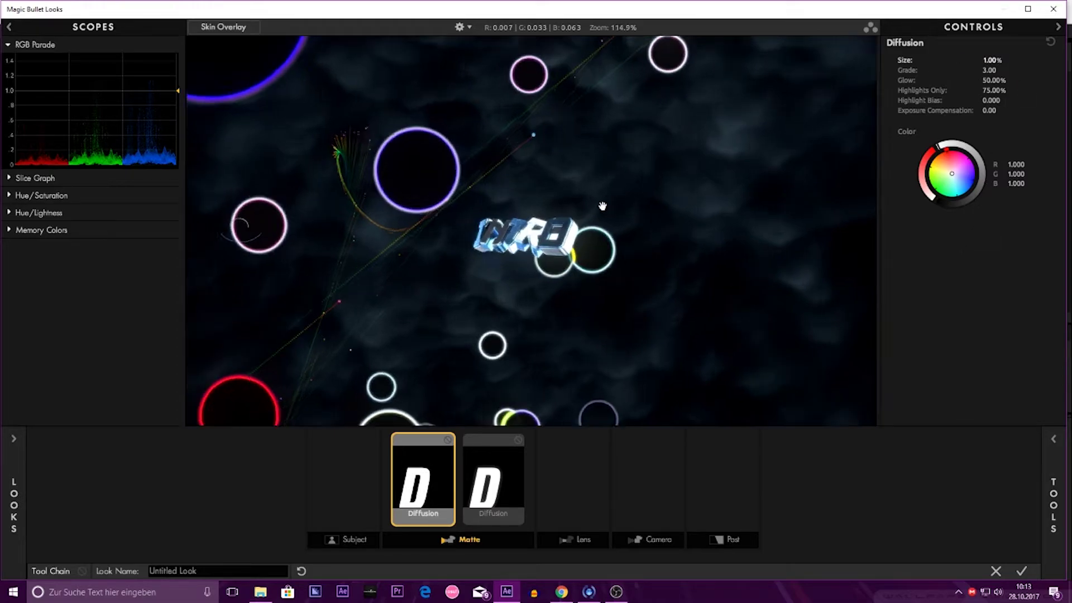
{"action": "scroll", "coordinate": [581, 215], "scroll_direction": "up", "scroll_amount": 5}
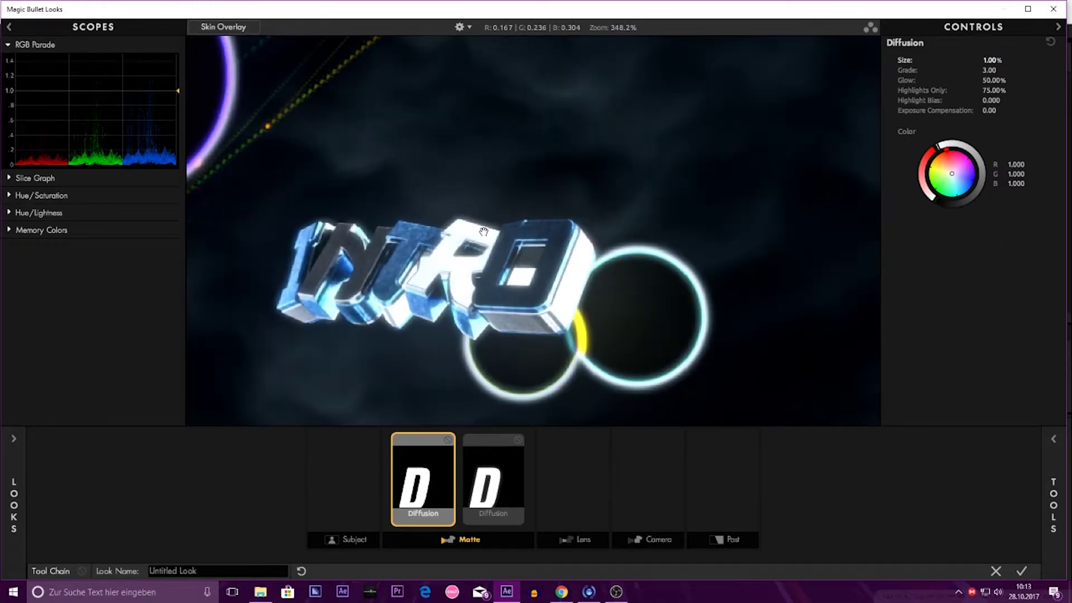
{"action": "left_click", "coordinate": [1005, 71]}
{"action": "key", "text": "Return"}
{"action": "scroll", "coordinate": [474, 251], "scroll_direction": "down", "scroll_amount": 5}
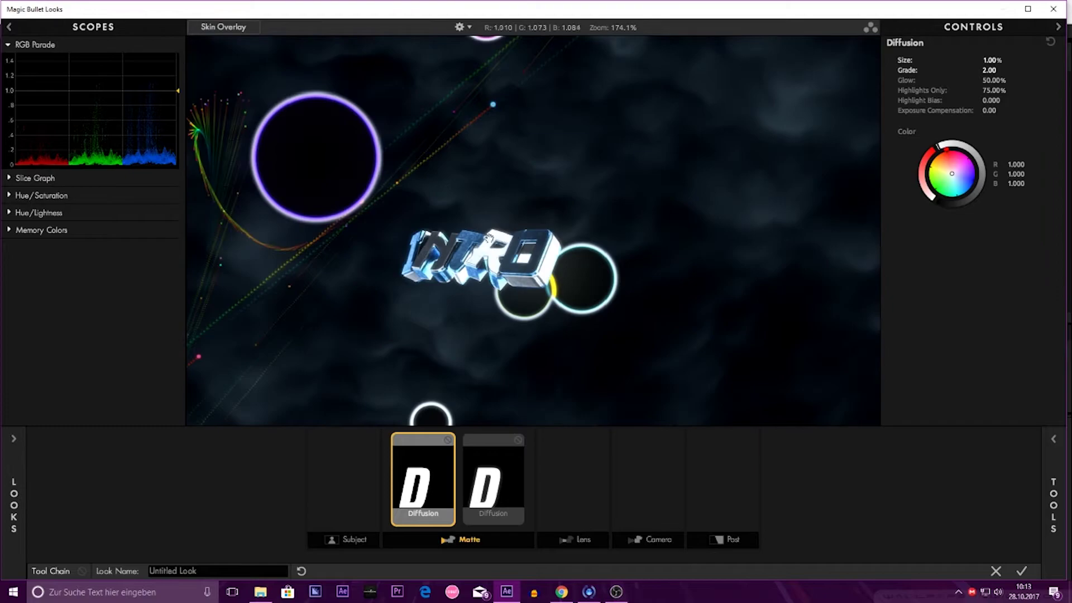
{"action": "mouse_move", "coordinate": [1054, 503]}
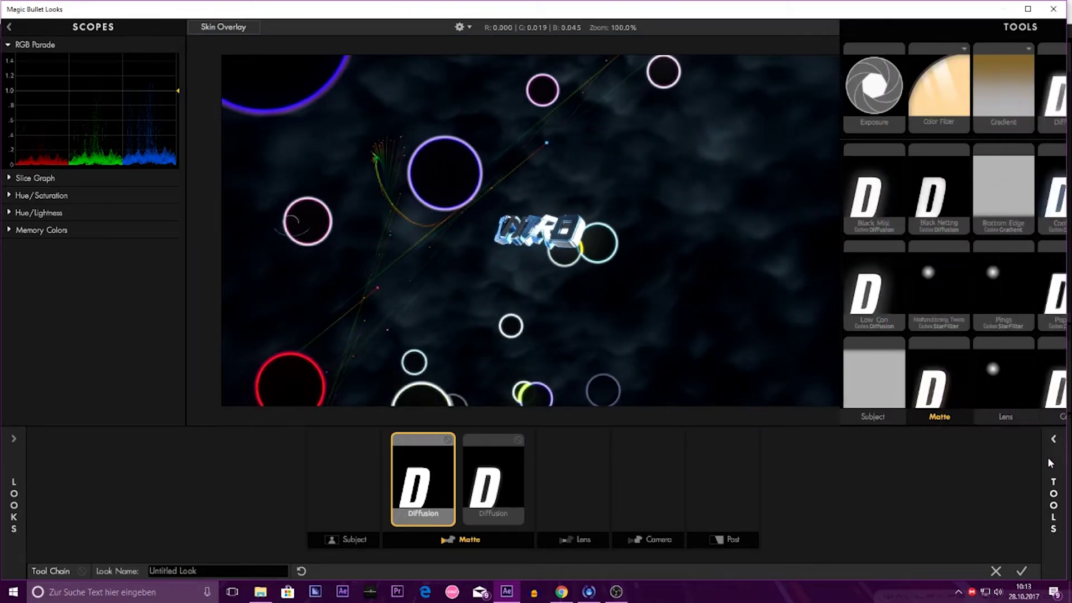
{"action": "scroll", "coordinate": [910, 218], "scroll_direction": "down", "scroll_amount": 3}
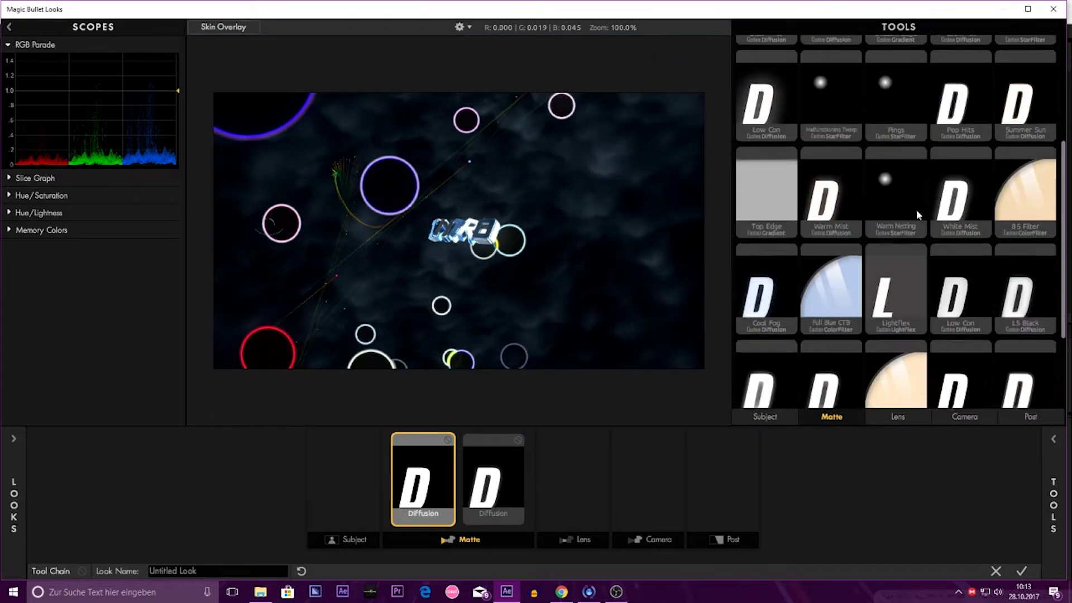
Step: Add a Lightflex after the two Diffusions, tinted deep blue with Boost -7.00
{"action": "left_click_drag", "start_coordinate": [905, 287], "coordinate": [558, 480]}
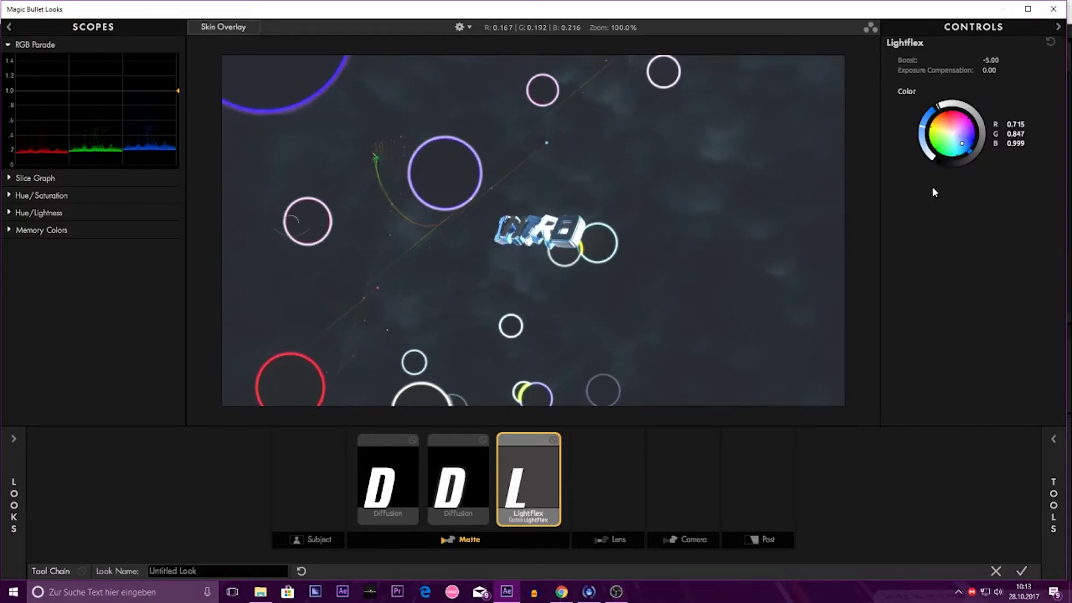
{"action": "left_click_drag", "start_coordinate": [959, 145], "coordinate": [974, 143]}
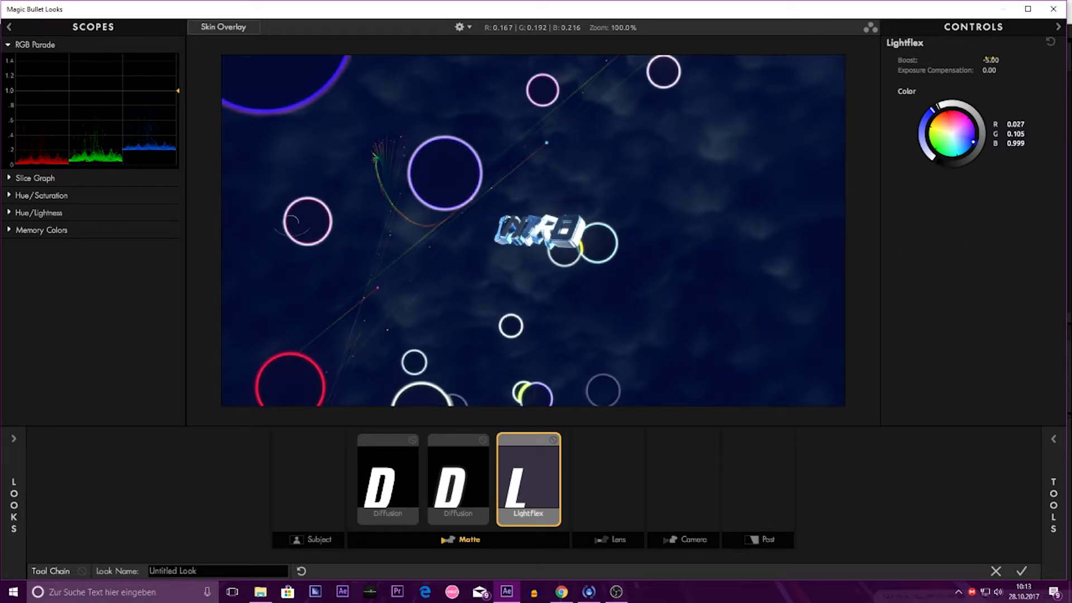
{"action": "left_click", "coordinate": [990, 60]}
{"action": "key", "text": "BackSpace"}
{"action": "type", "text": "7"}
{"action": "key", "text": "Return"}
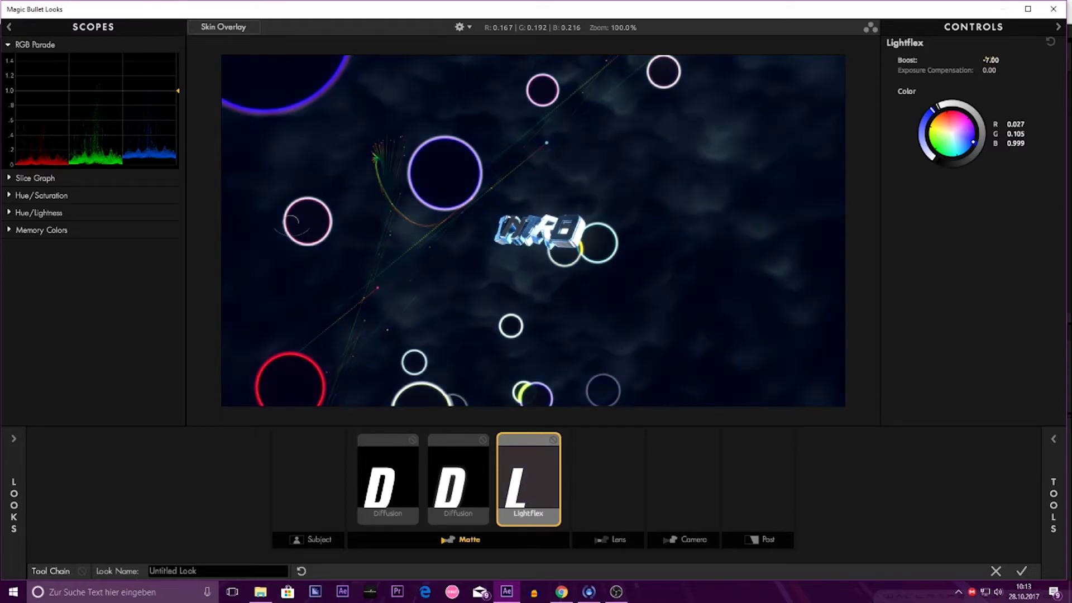
Step: Add a Haze/Flare to the Lens stage, tint it violet and set Matte Box Size to 0%
{"action": "left_click", "coordinate": [1053, 503]}
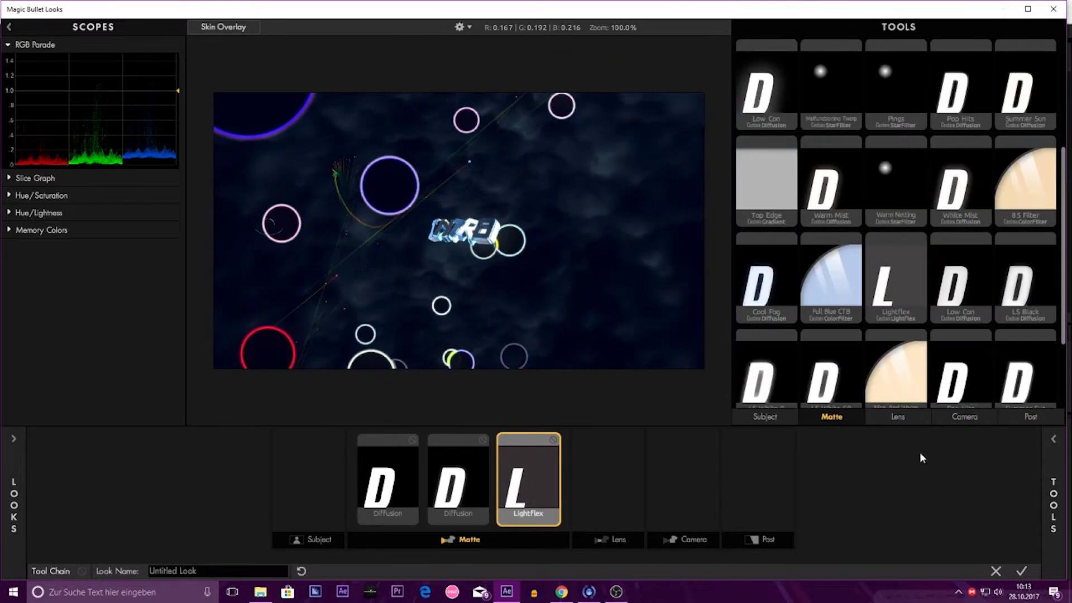
{"action": "left_click", "coordinate": [898, 417]}
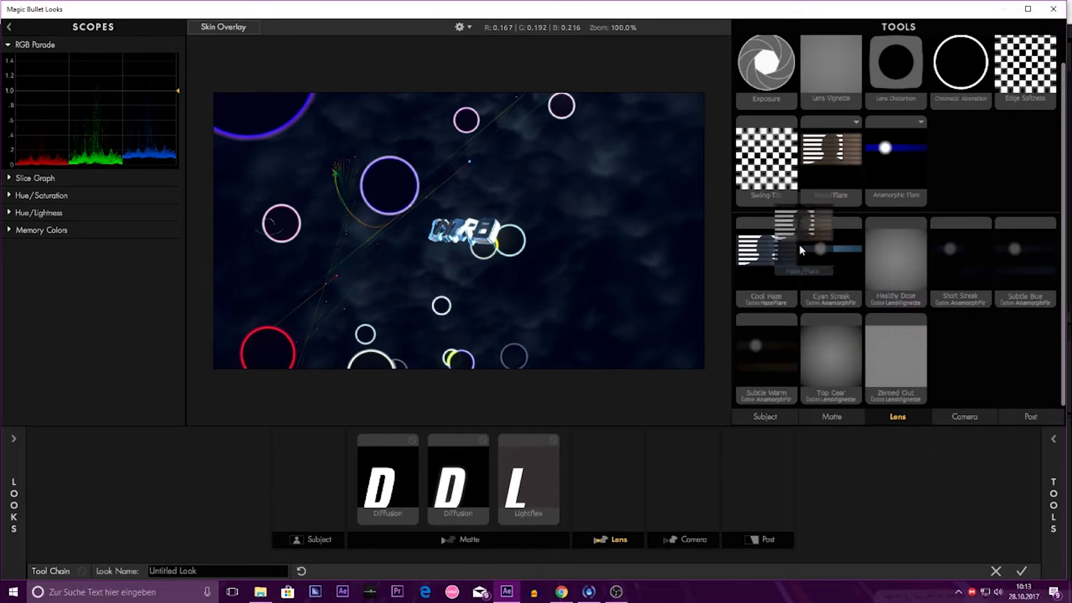
{"action": "left_click_drag", "start_coordinate": [831, 151], "coordinate": [615, 472]}
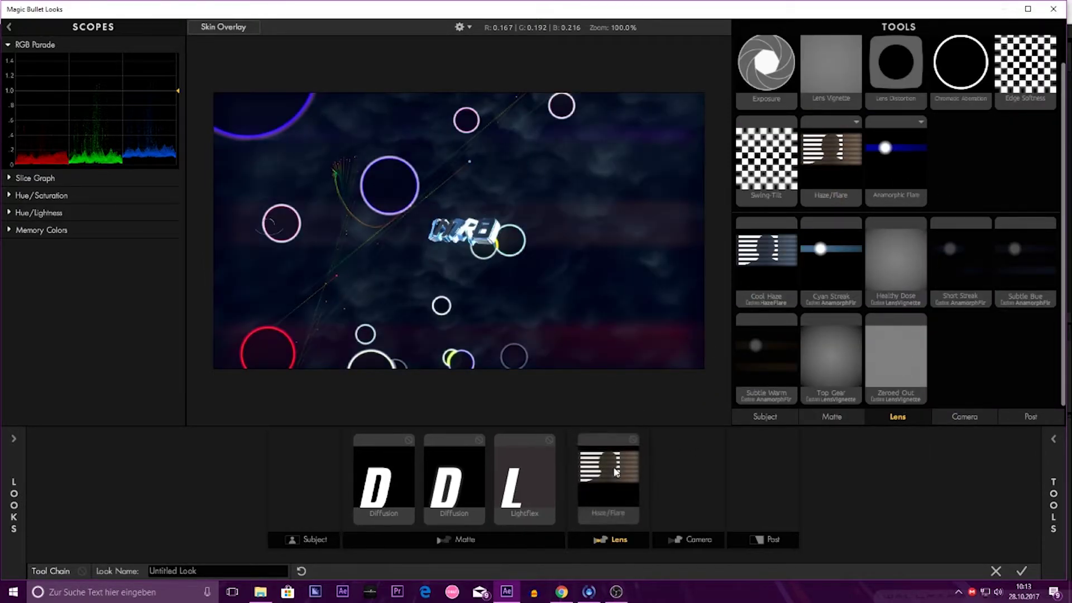
{"action": "scroll", "coordinate": [551, 269], "scroll_direction": "down", "scroll_amount": 2}
{"action": "scroll", "coordinate": [551, 269], "scroll_direction": "up", "scroll_amount": 4}
{"action": "scroll", "coordinate": [551, 269], "scroll_direction": "down", "scroll_amount": 2}
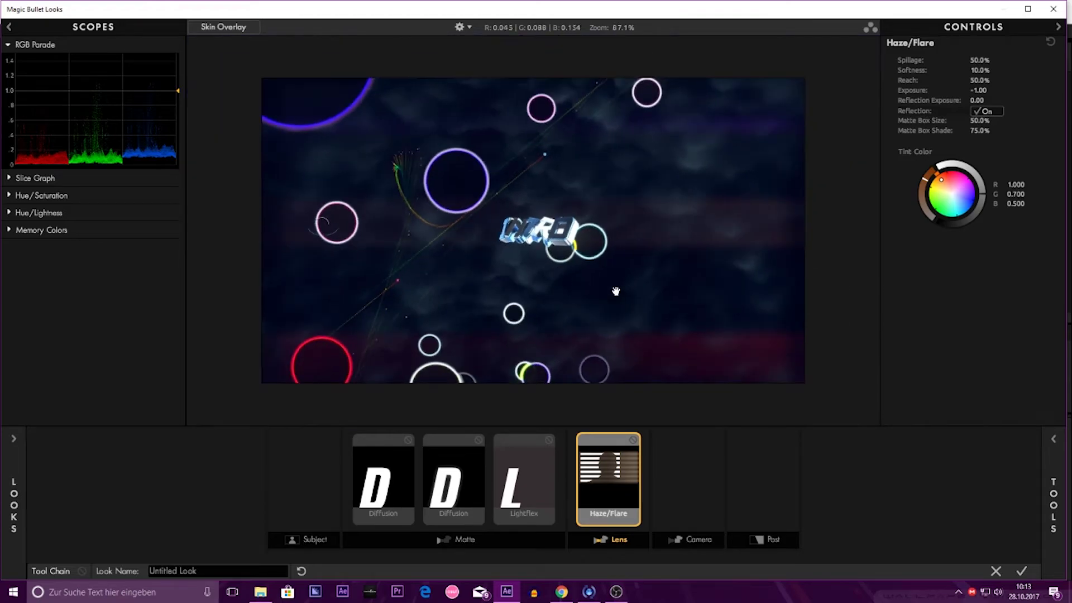
{"action": "left_click", "coordinate": [973, 203]}
{"action": "left_click_drag", "start_coordinate": [973, 203], "coordinate": [975, 197]}
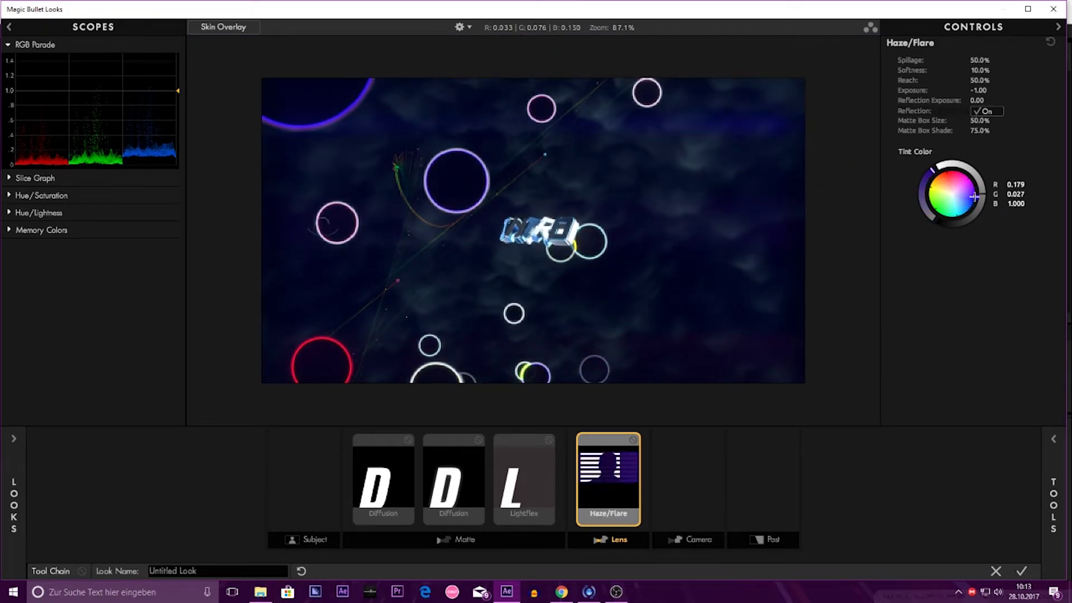
{"action": "left_click_drag", "start_coordinate": [981, 120], "coordinate": [961, 132]}
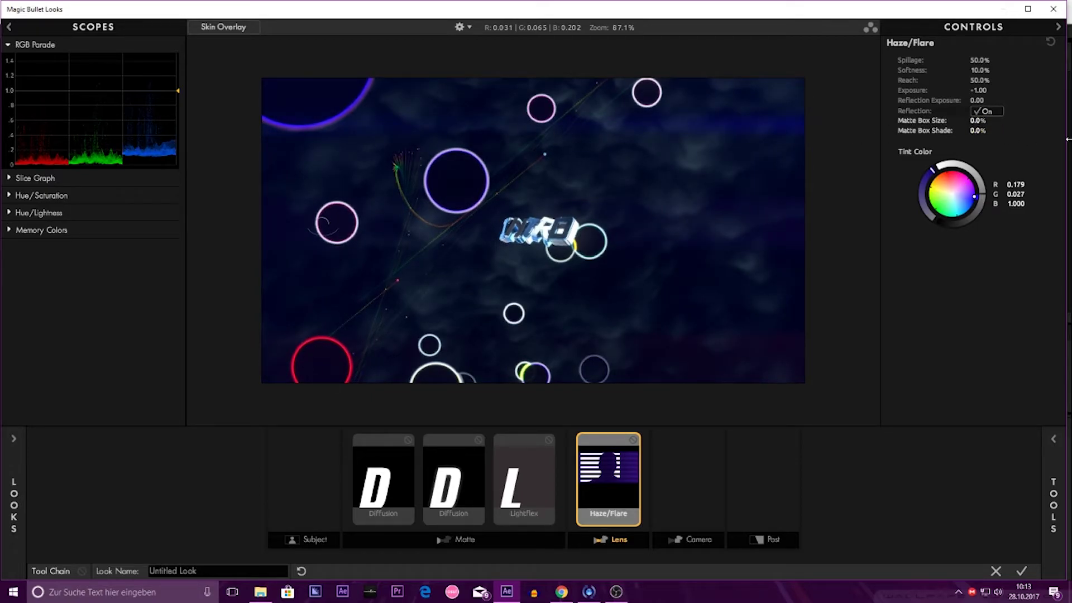
{"action": "scroll", "coordinate": [576, 202], "scroll_direction": "up", "scroll_amount": 1}
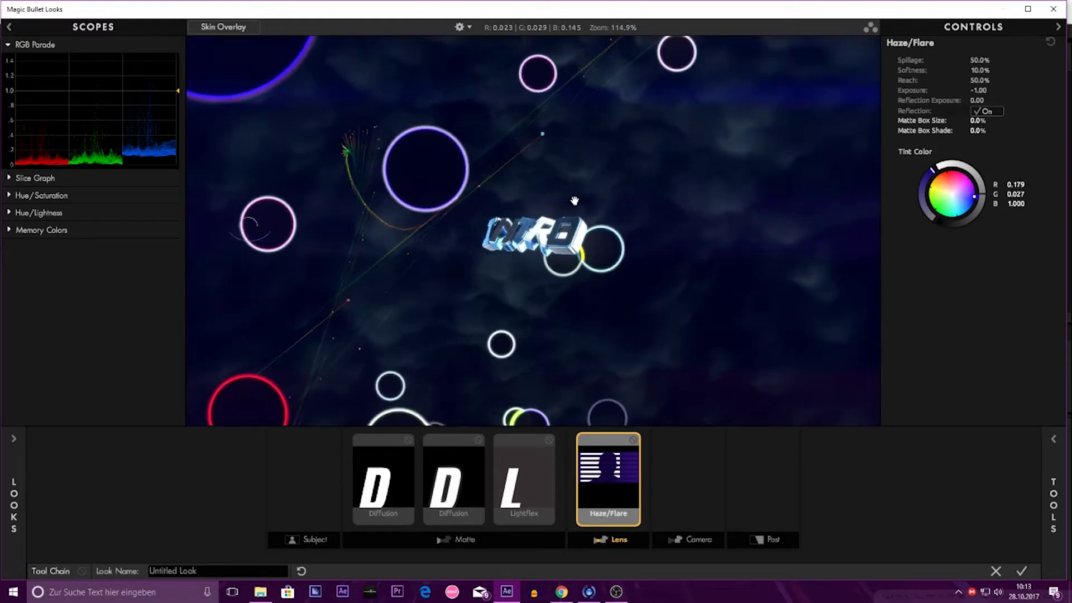
{"action": "scroll", "coordinate": [576, 202], "scroll_direction": "down", "scroll_amount": 3}
Step: Add an Anamorphic Flare to the Lens stage with a nearly white colour
{"action": "mouse_move", "coordinate": [1056, 453]}
{"action": "left_click_drag", "start_coordinate": [862, 249], "coordinate": [643, 480]}
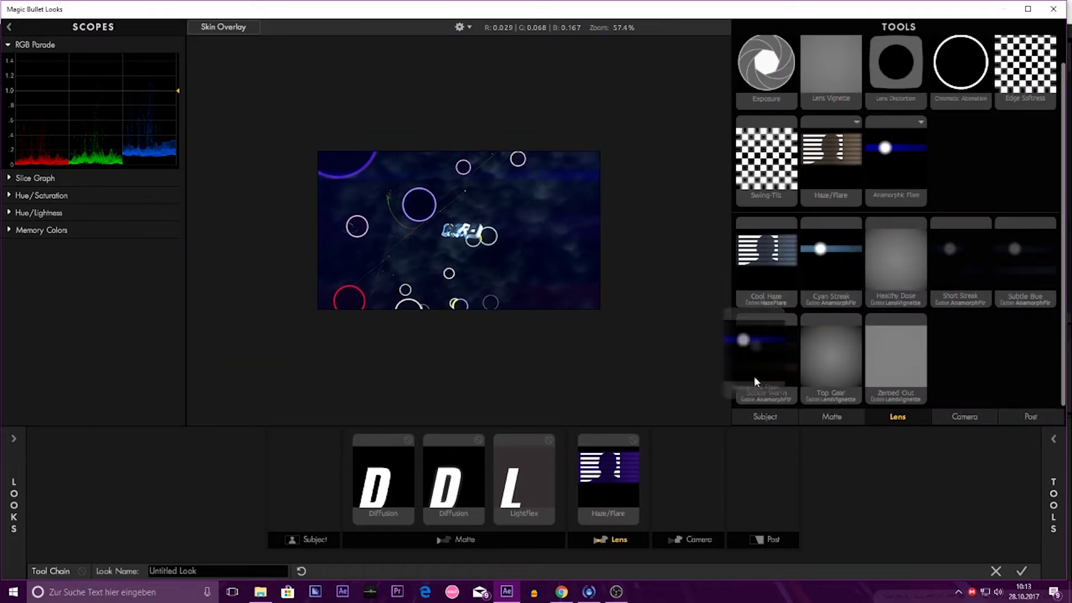
{"action": "scroll", "coordinate": [536, 223], "scroll_direction": "up", "scroll_amount": 4}
{"action": "scroll", "coordinate": [536, 223], "scroll_direction": "down", "scroll_amount": 3}
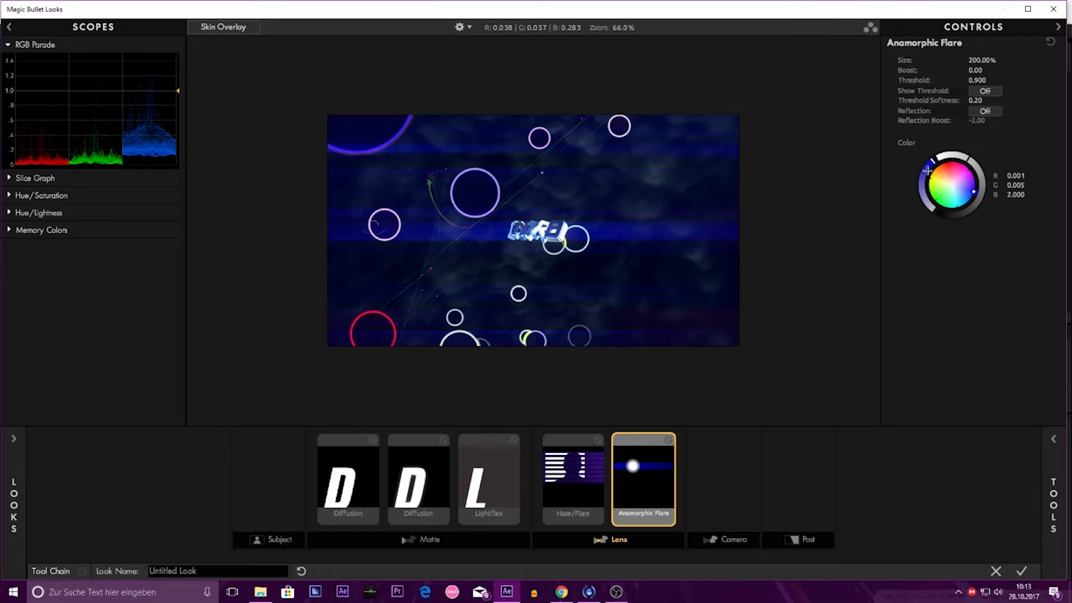
{"action": "left_click_drag", "start_coordinate": [927, 170], "coordinate": [962, 189]}
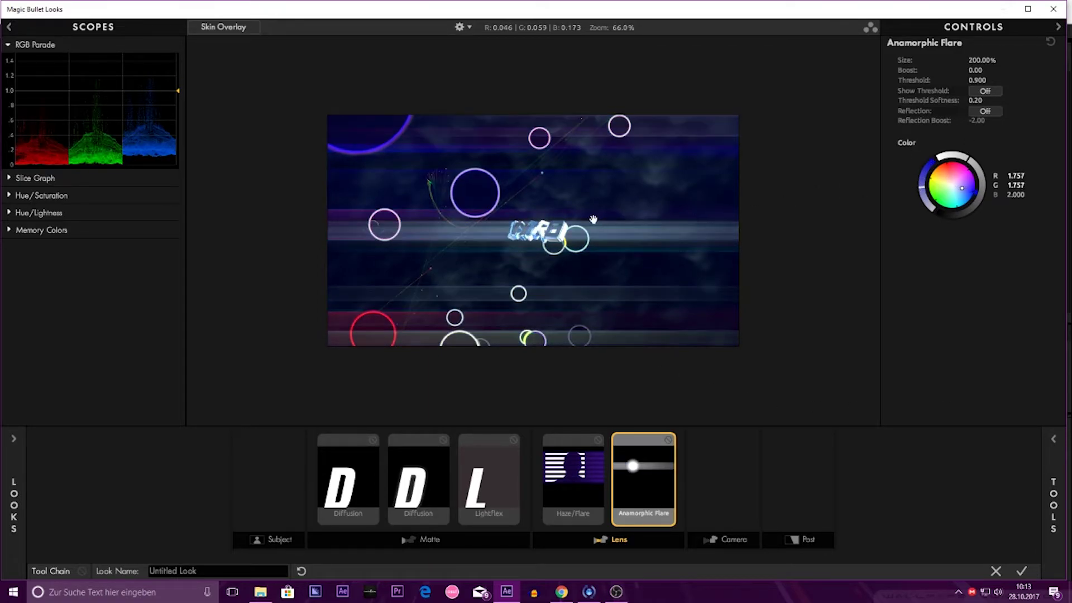
{"action": "scroll", "coordinate": [593, 220], "scroll_direction": "up", "scroll_amount": 2}
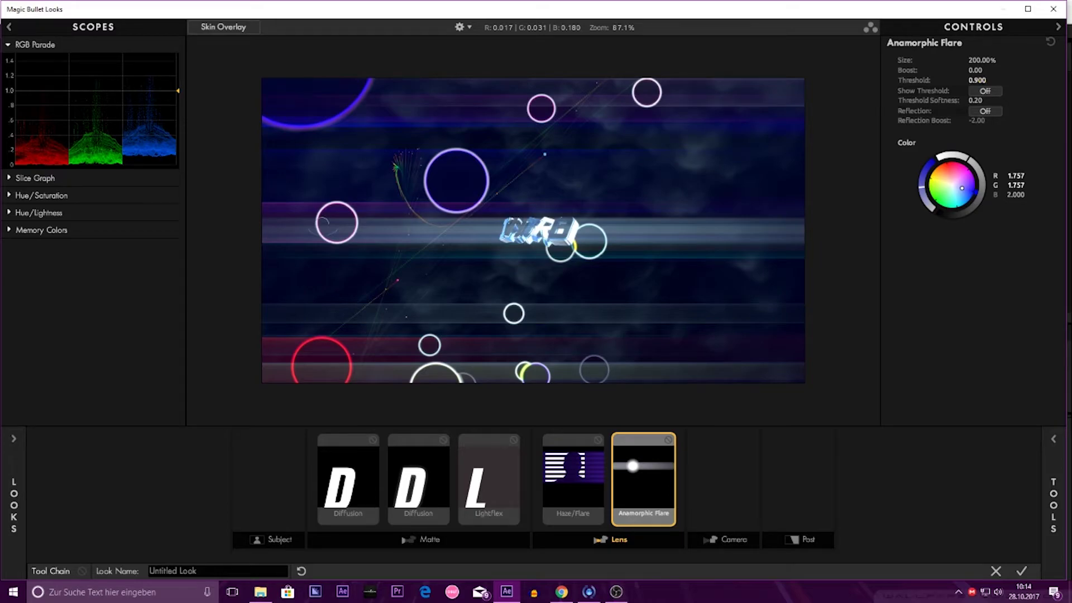
Step: Set the Anamorphic Flare Threshold to 0.300 and Boost to -7.00
{"action": "left_click", "coordinate": [986, 79]}
{"action": "key", "text": "BackSpace"}
{"action": "type", "text": "3"}
{"action": "key", "text": "Return"}
{"action": "left_click", "coordinate": [970, 70]}
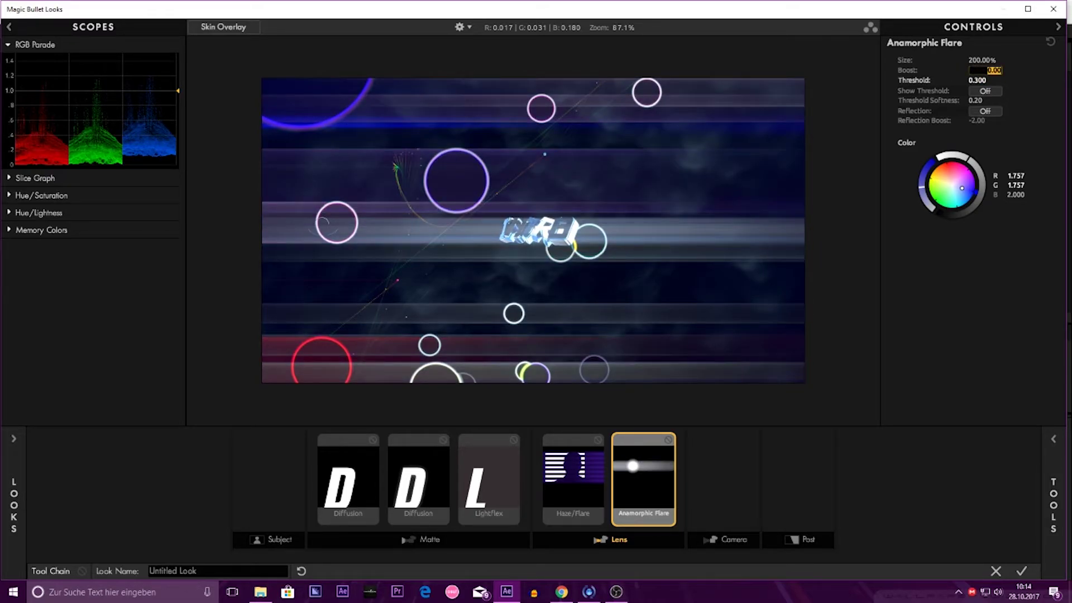
{"action": "key", "text": "BackSpace"}
{"action": "type", "text": "-5"}
{"action": "key", "text": "Return"}
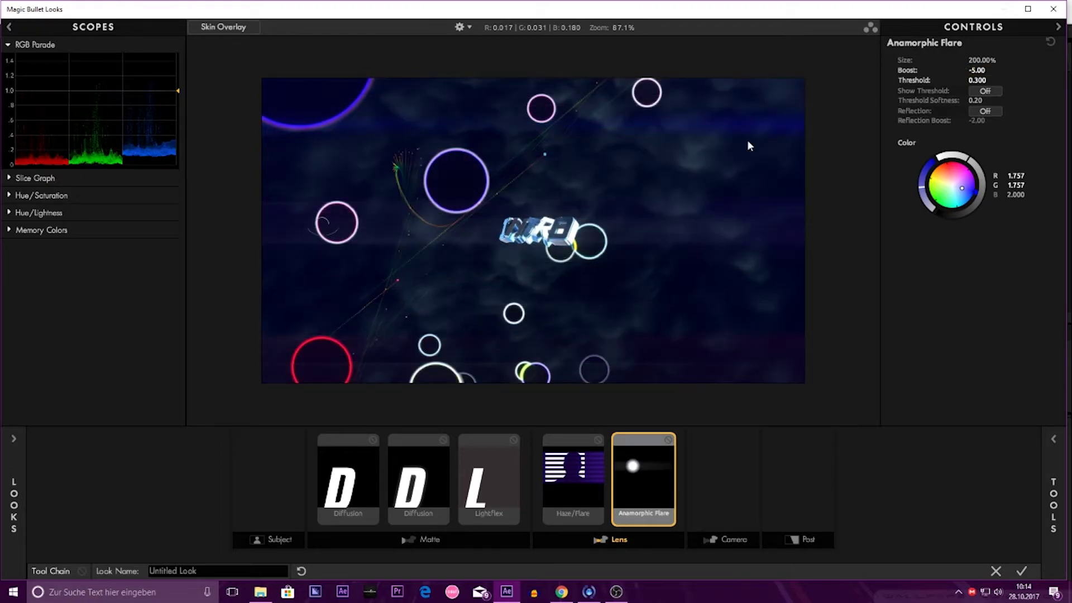
{"action": "scroll", "coordinate": [750, 146], "scroll_direction": "down", "scroll_amount": 1}
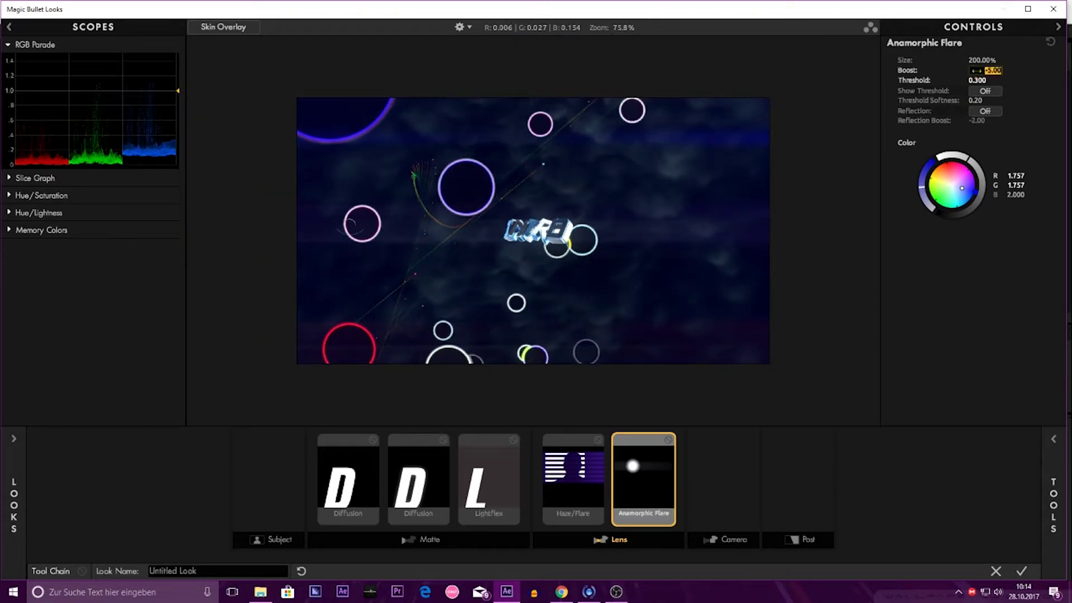
{"action": "key", "text": "BackSpace"}
{"action": "key", "text": "Return"}
Step: Add 3Strip to the Camera stage and Curves to the Post stage
{"action": "mouse_move", "coordinate": [1054, 480]}
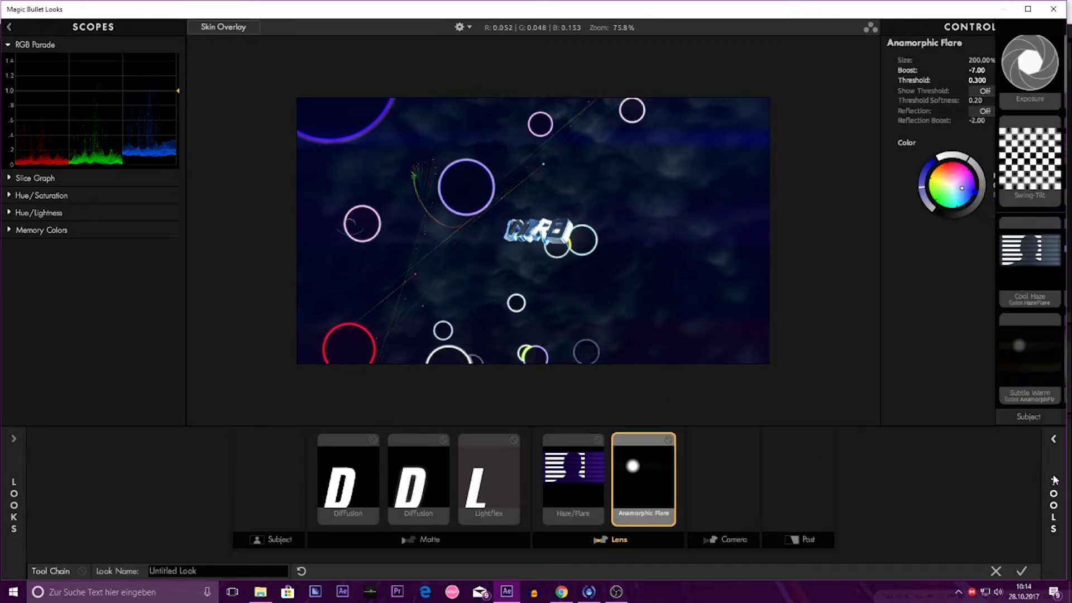
{"action": "left_click", "coordinate": [964, 418]}
{"action": "mouse_move", "coordinate": [766, 360]}
{"action": "left_mouse_down"}
{"action": "mouse_move", "coordinate": [727, 505]}
{"action": "mouse_move", "coordinate": [725, 497]}
{"action": "left_mouse_up"}
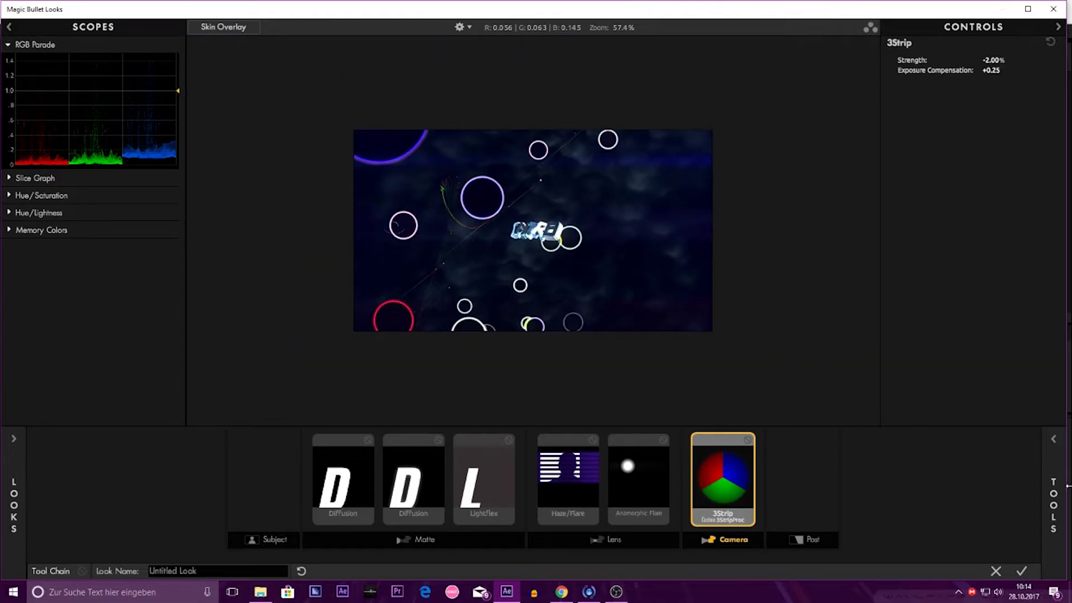
{"action": "mouse_move", "coordinate": [1059, 484]}
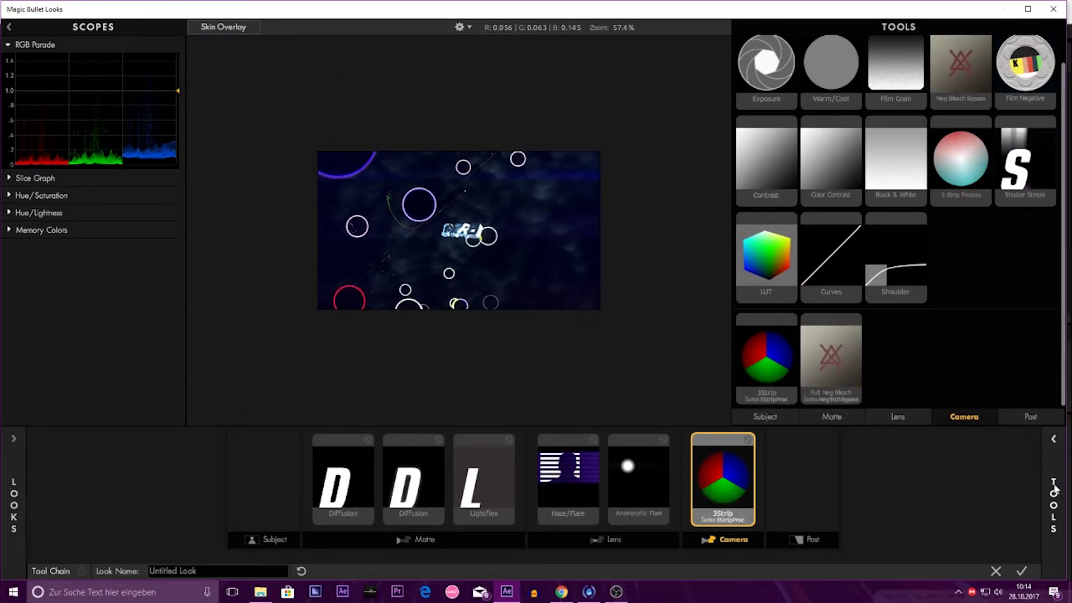
{"action": "left_click", "coordinate": [1027, 418]}
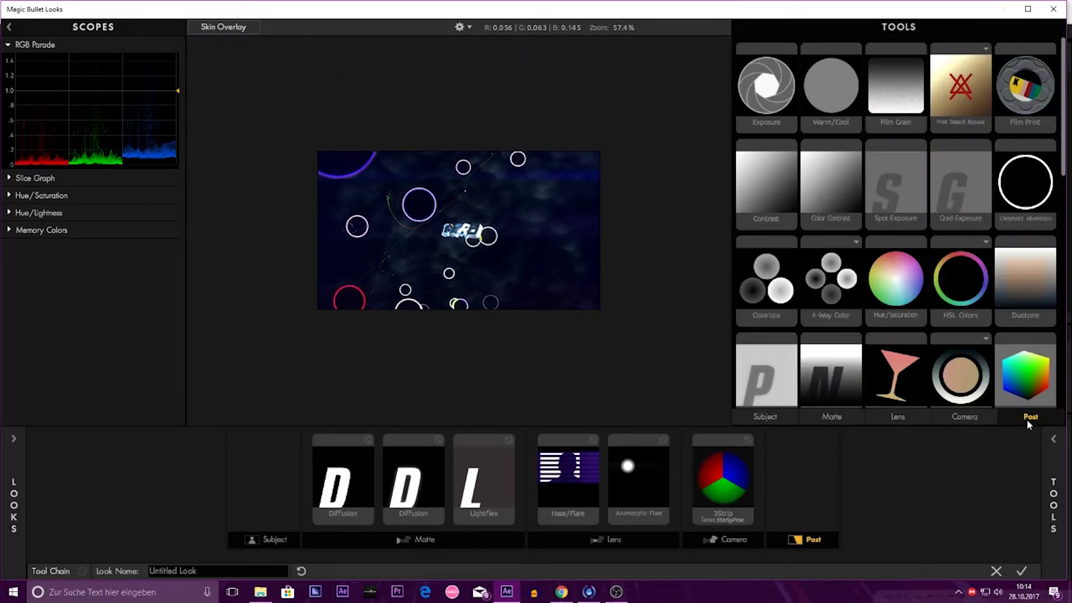
{"action": "scroll", "coordinate": [929, 360], "scroll_direction": "down", "scroll_amount": 1}
{"action": "scroll", "coordinate": [927, 354], "scroll_direction": "down", "scroll_amount": 2}
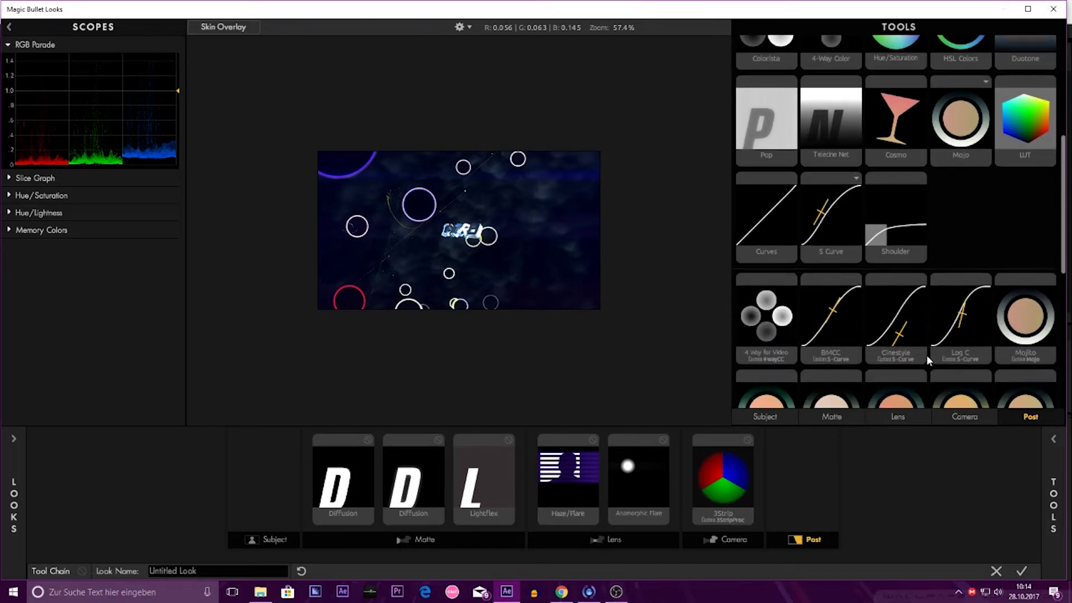
{"action": "left_click_drag", "start_coordinate": [782, 330], "coordinate": [806, 479]}
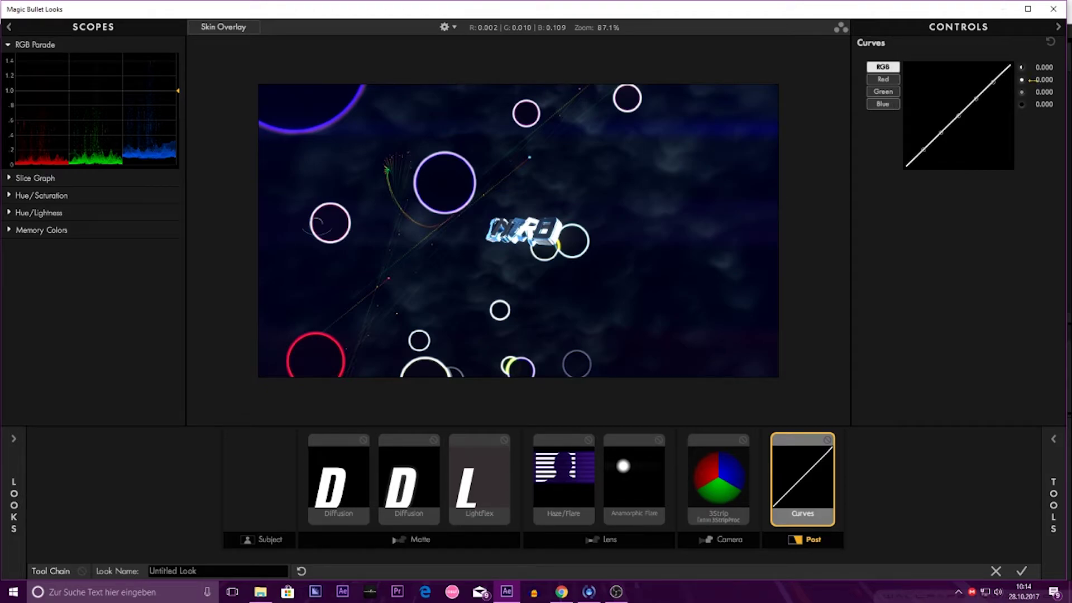
Step: Brighten the RGB curve, lower its top, and reshape the red channel's shadow and upper-middle points
{"action": "mouse_move", "coordinate": [940, 130]}
{"action": "left_mouse_down"}
{"action": "mouse_move", "coordinate": [923, 144]}
{"action": "mouse_move", "coordinate": [941, 123]}
{"action": "left_mouse_up"}
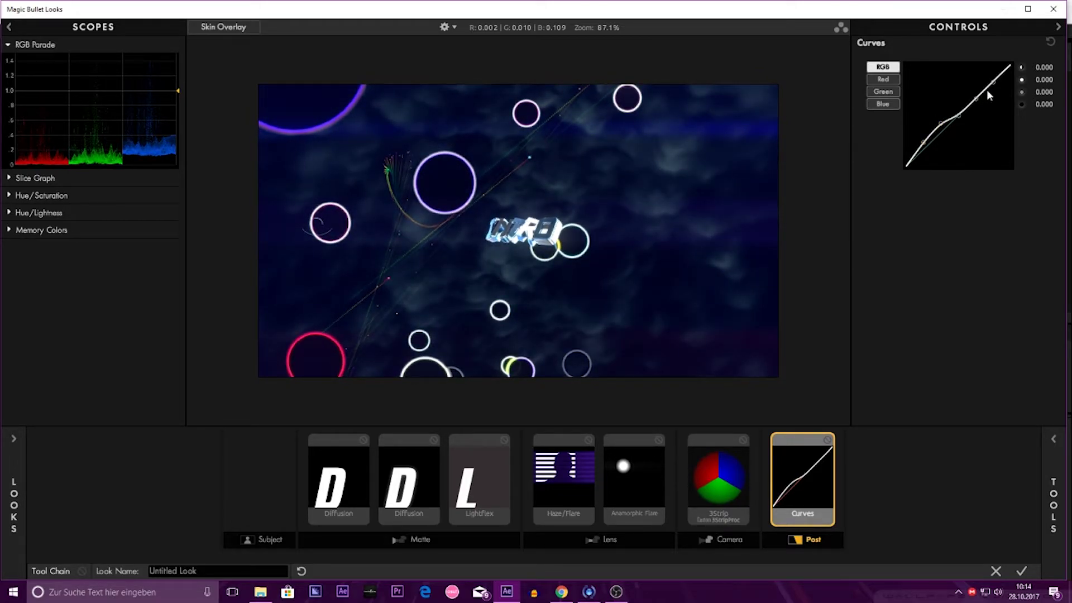
{"action": "mouse_move", "coordinate": [993, 83]}
{"action": "left_mouse_down"}
{"action": "mouse_move", "coordinate": [994, 98]}
{"action": "mouse_move", "coordinate": [993, 88]}
{"action": "left_mouse_up"}
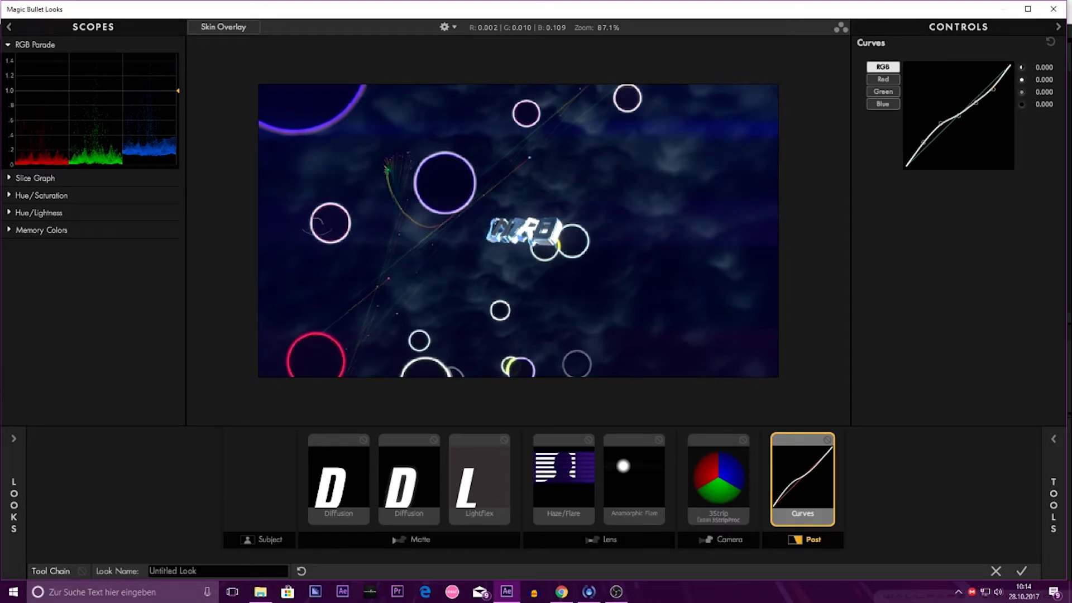
{"action": "left_click", "coordinate": [886, 80]}
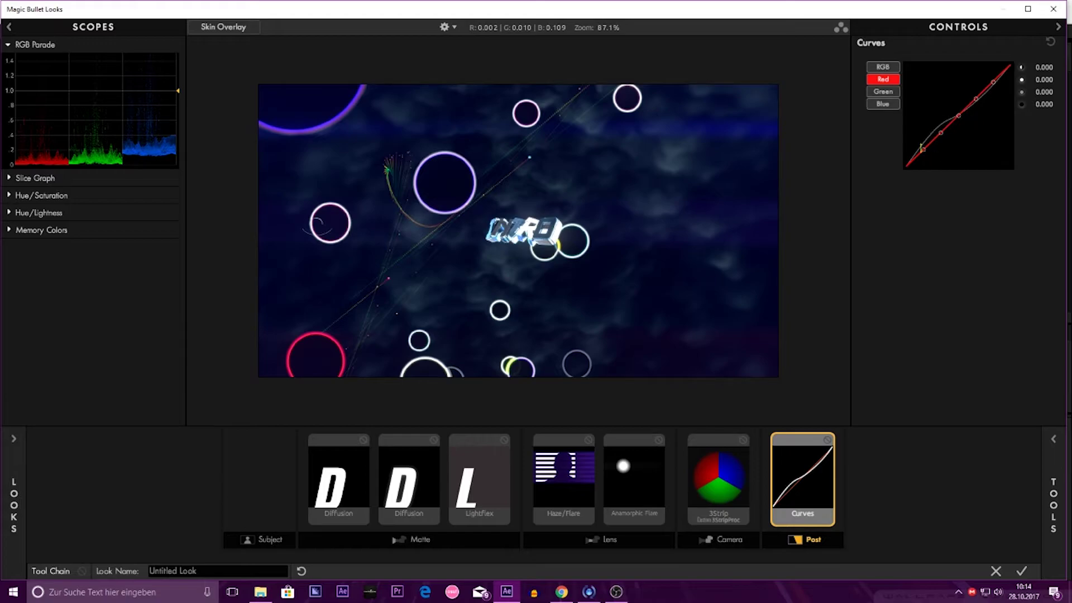
{"action": "left_click_drag", "start_coordinate": [922, 149], "coordinate": [924, 126]}
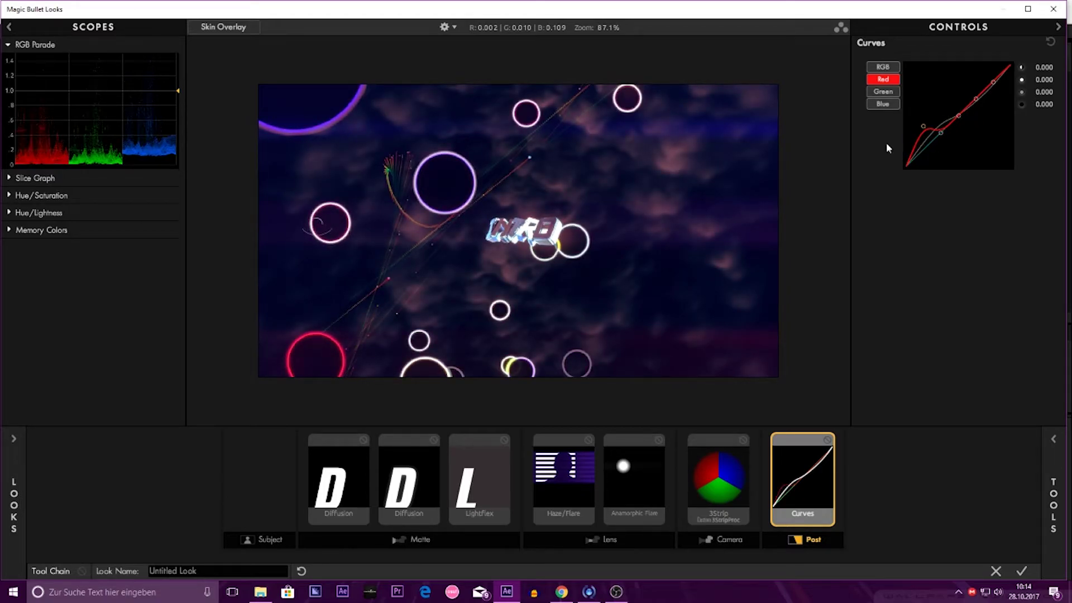
{"action": "scroll", "coordinate": [583, 263], "scroll_direction": "up", "scroll_amount": 1}
{"action": "scroll", "coordinate": [584, 262], "scroll_direction": "up", "scroll_amount": 1}
{"action": "scroll", "coordinate": [583, 262], "scroll_direction": "down", "scroll_amount": 1}
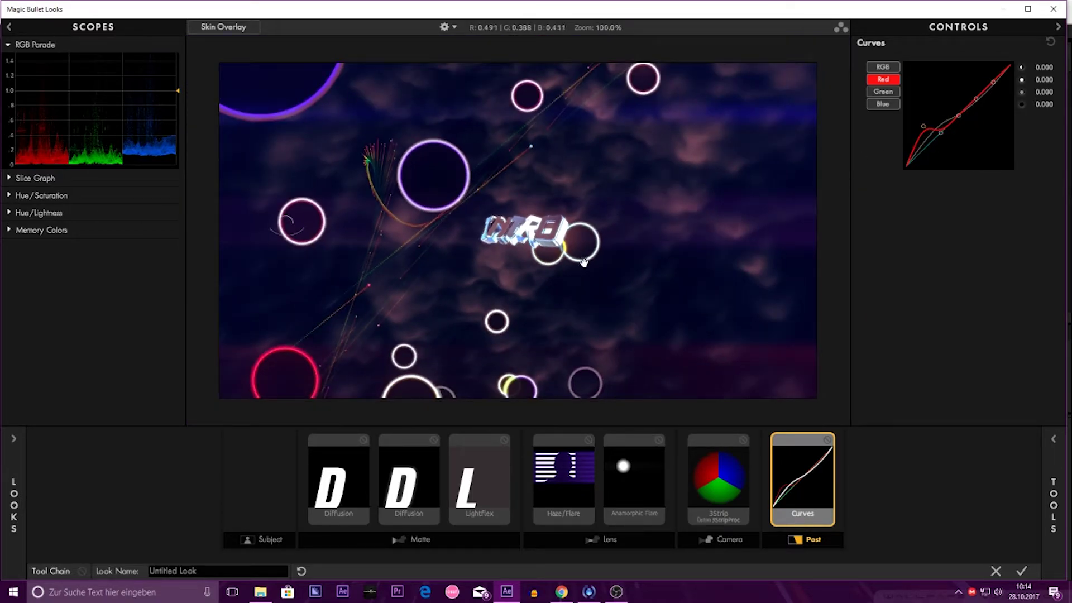
{"action": "mouse_move", "coordinate": [924, 126]}
{"action": "left_mouse_down"}
{"action": "mouse_move", "coordinate": [923, 162]}
{"action": "mouse_move", "coordinate": [941, 135]}
{"action": "left_mouse_up"}
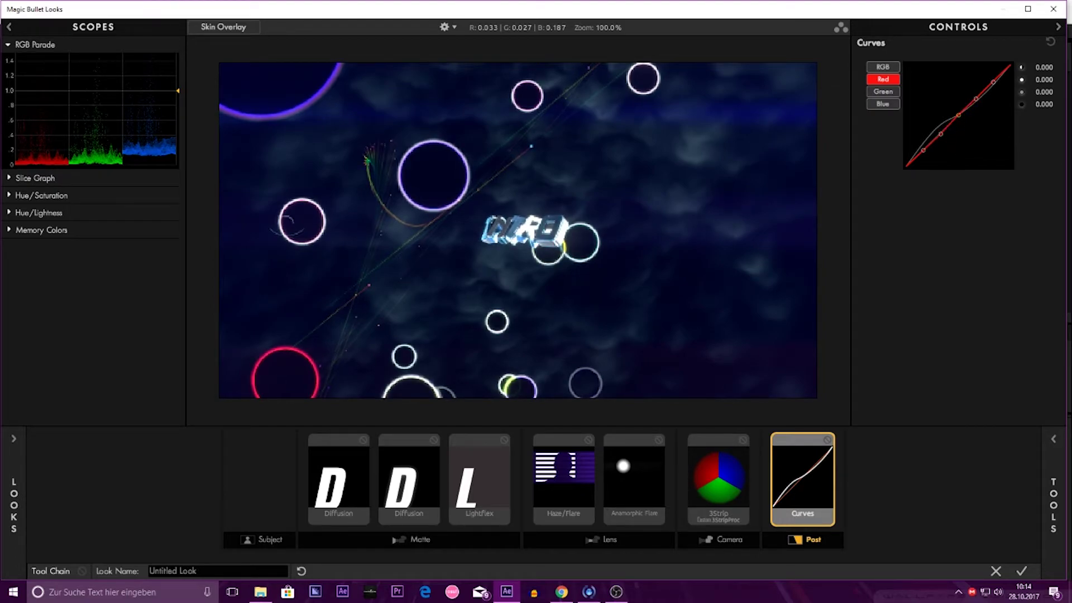
{"action": "left_click_drag", "start_coordinate": [959, 115], "coordinate": [959, 124]}
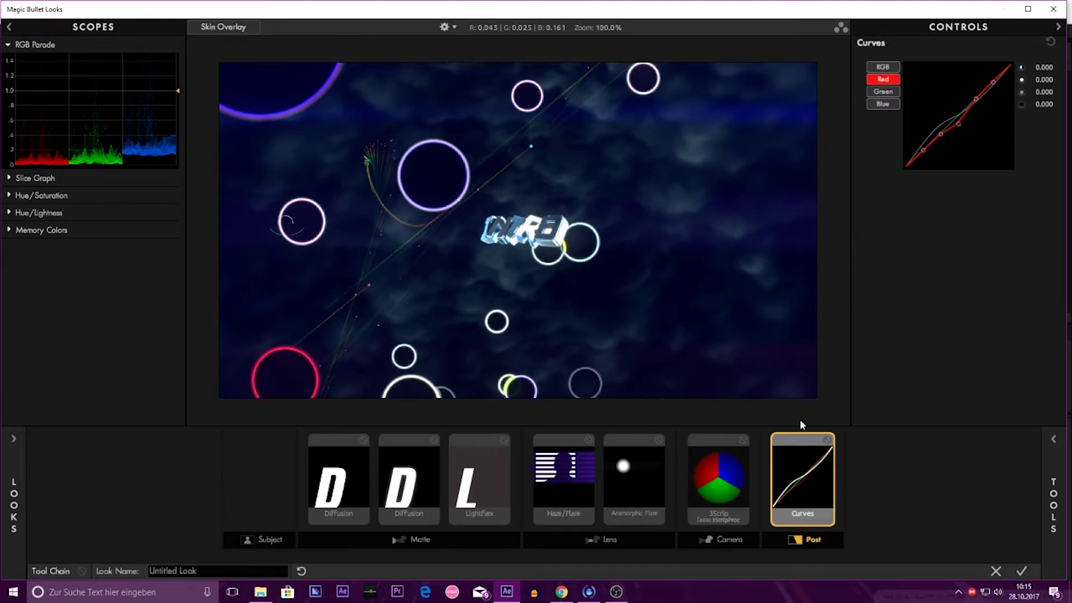
{"action": "left_click", "coordinate": [828, 441]}
{"action": "left_click", "coordinate": [828, 441]}
Step: Pull down the top of the blue curve and fine-tune the top of the RGB curve
{"action": "left_click", "coordinate": [883, 104]}
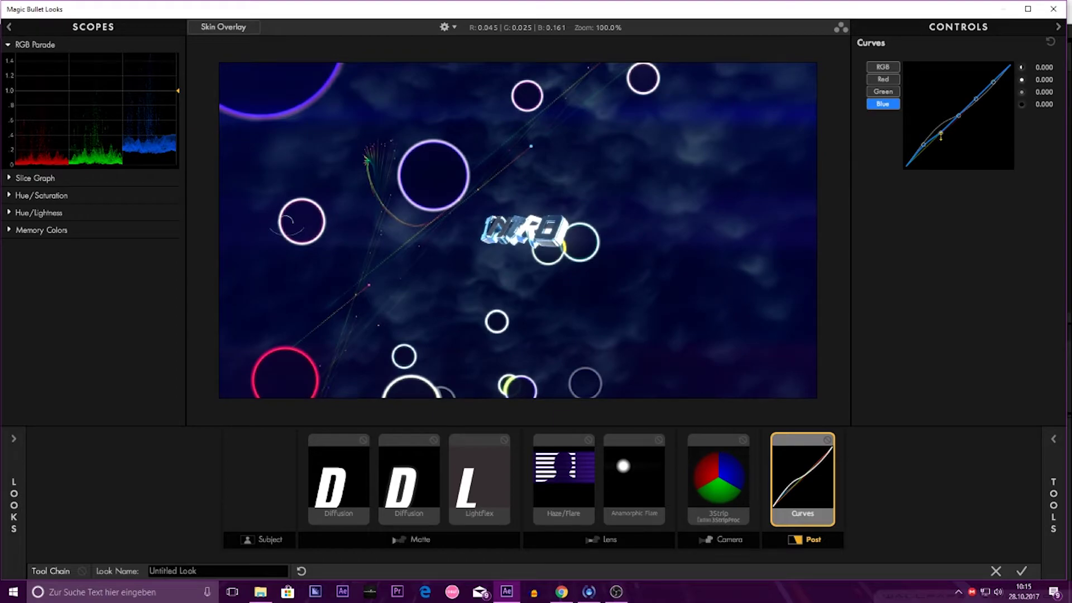
{"action": "left_click_drag", "start_coordinate": [996, 83], "coordinate": [993, 88]}
{"action": "left_click", "coordinate": [885, 68]}
{"action": "mouse_move", "coordinate": [1038, 69]}
{"action": "left_mouse_down"}
{"action": "mouse_move", "coordinate": [1061, 67]}
{"action": "mouse_move", "coordinate": [1033, 67]}
{"action": "left_mouse_up"}
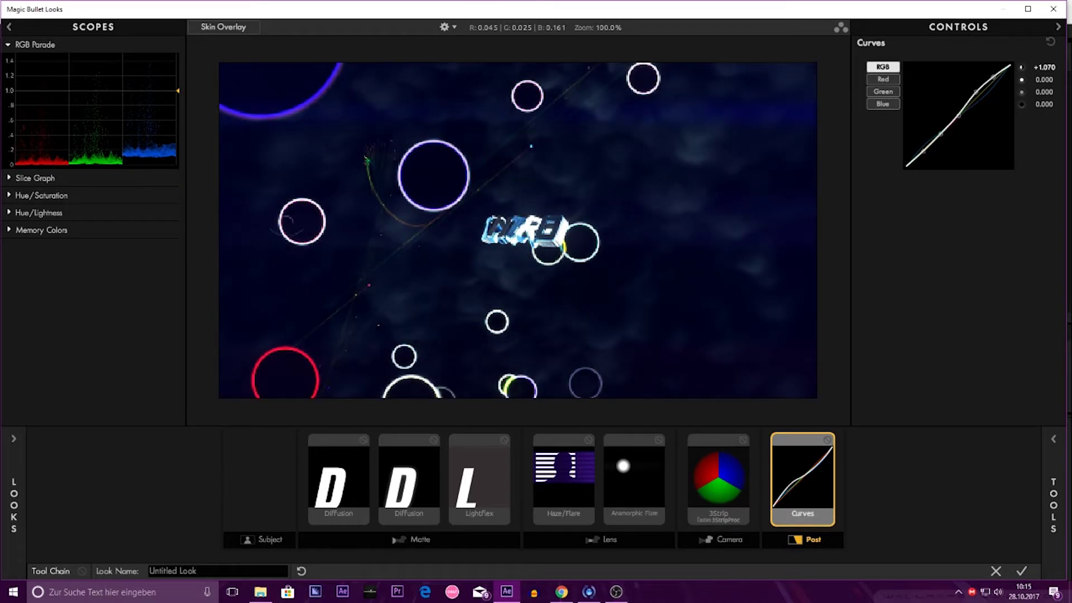
{"action": "scroll", "coordinate": [590, 270], "scroll_direction": "up", "scroll_amount": 2}
{"action": "scroll", "coordinate": [590, 269], "scroll_direction": "down", "scroll_amount": 1}
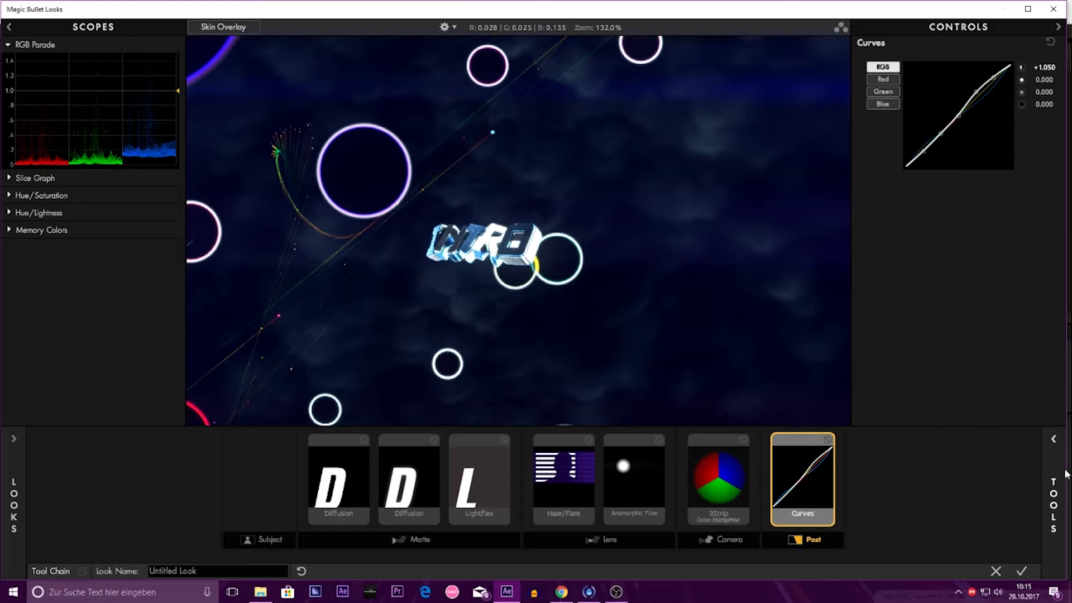
Step: Apply the look, duplicate layer cc 2 as cc 3, and open cc 3's look for editing
{"action": "mouse_move", "coordinate": [1066, 474]}
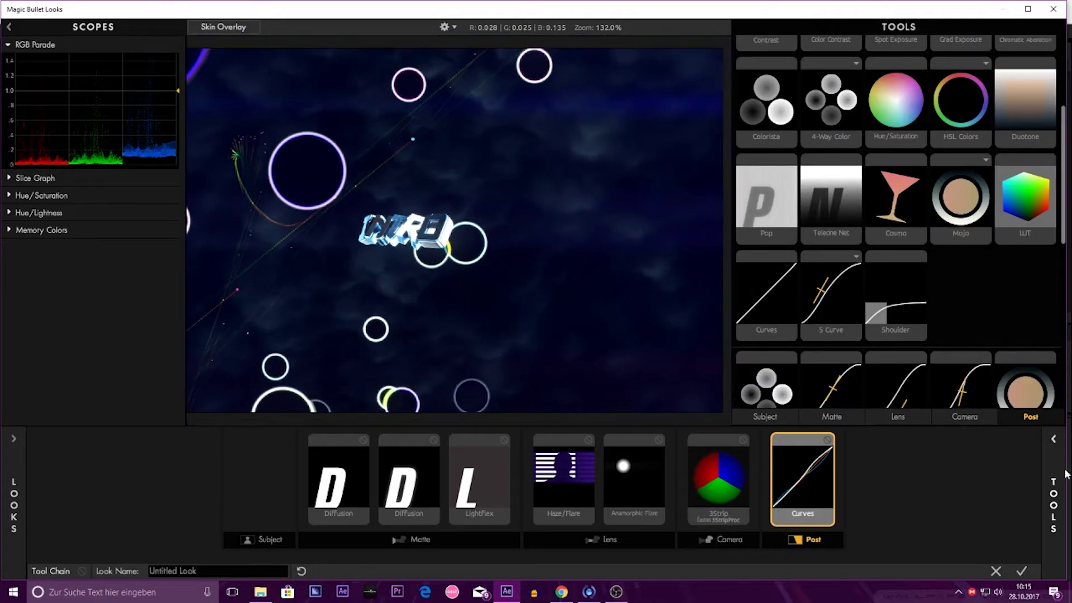
{"action": "left_click", "coordinate": [1022, 571]}
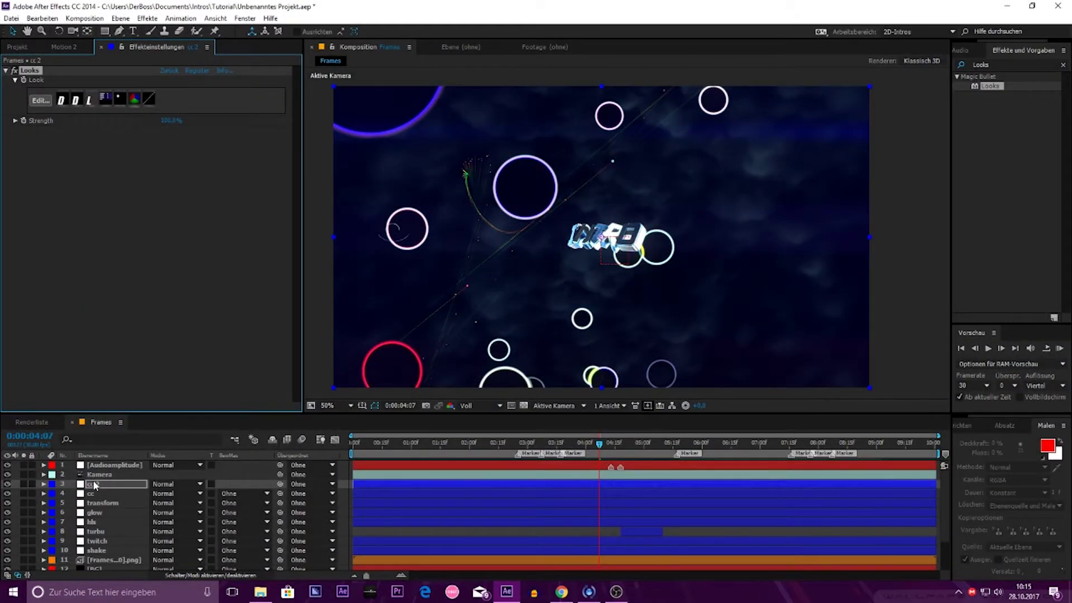
{"action": "key", "text": "Return"}
{"action": "key", "text": "ctrl+d"}
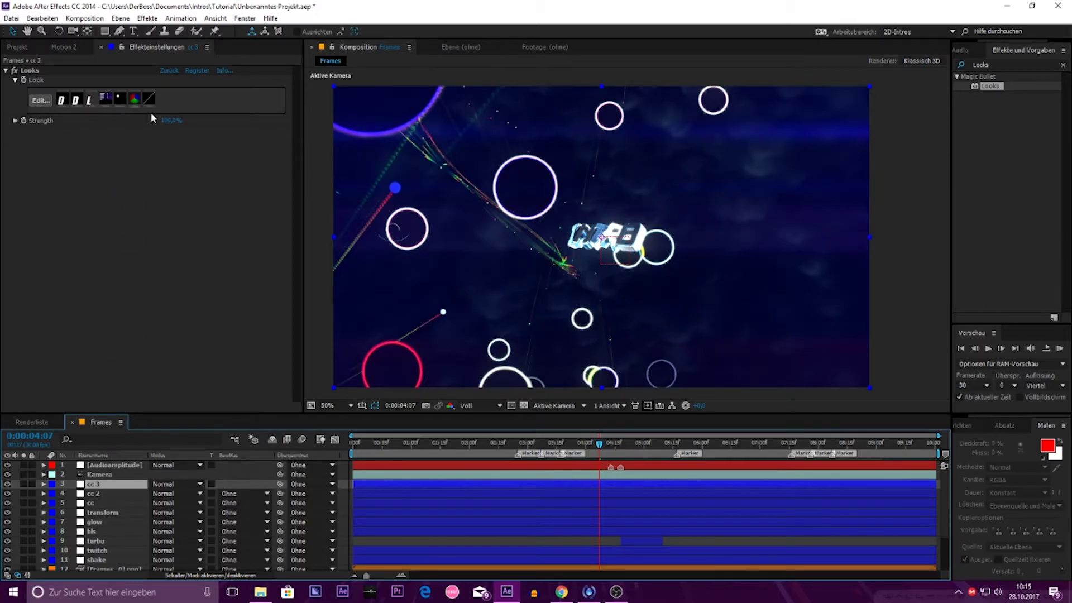
{"action": "left_click", "coordinate": [49, 101]}
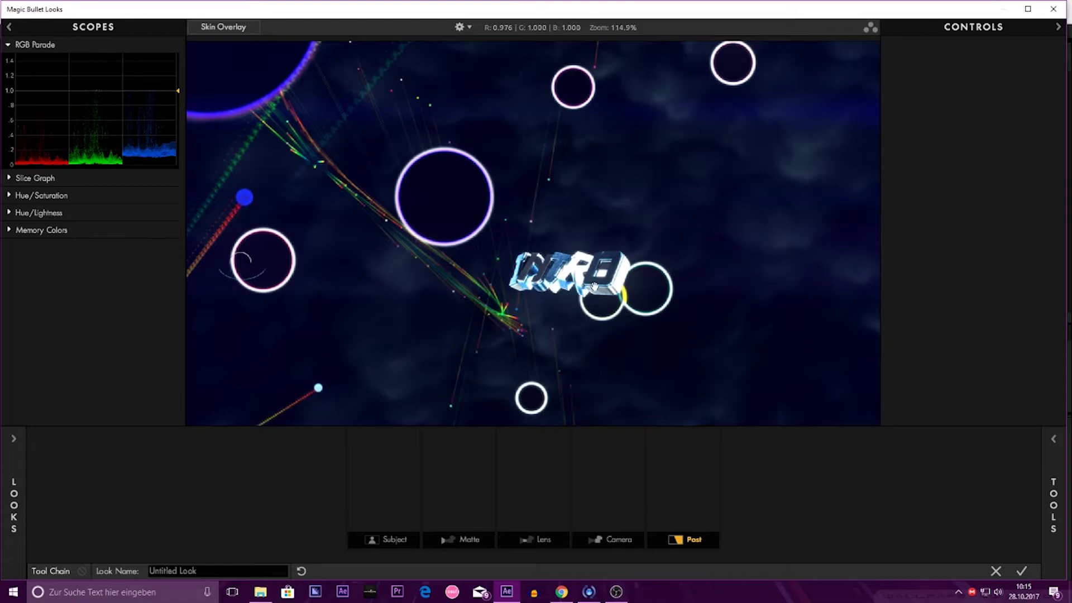
Step: Add a Warm/Cool to cc 3's Subject stage, entering 0.2 then scrubbing to +0.250
{"action": "mouse_move", "coordinate": [1055, 487]}
{"action": "left_click", "coordinate": [819, 419]}
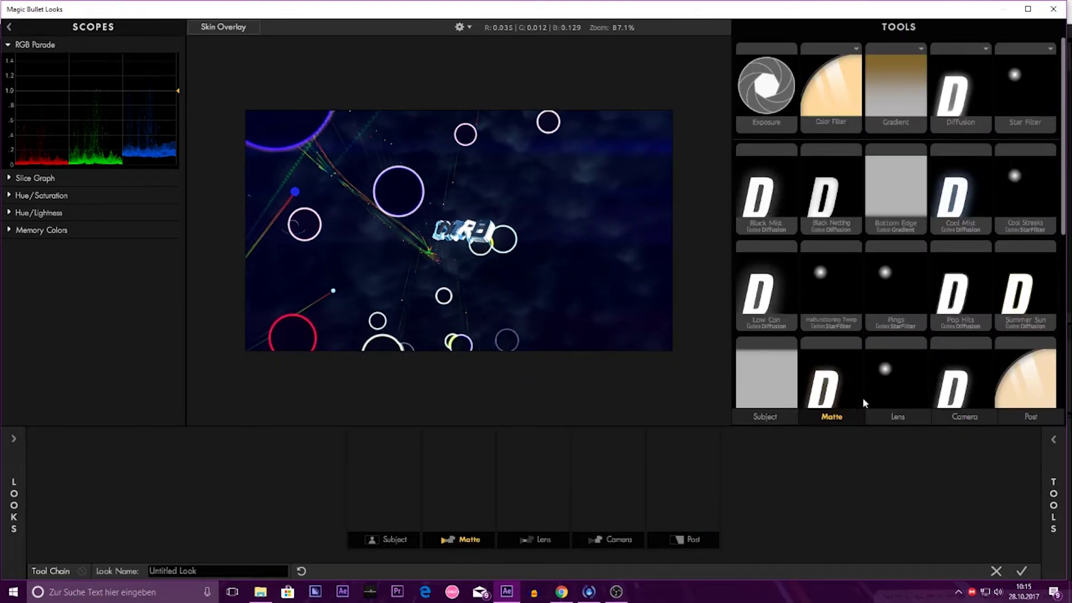
{"action": "left_click", "coordinate": [760, 417]}
{"action": "left_click_drag", "start_coordinate": [766, 184], "coordinate": [395, 479]}
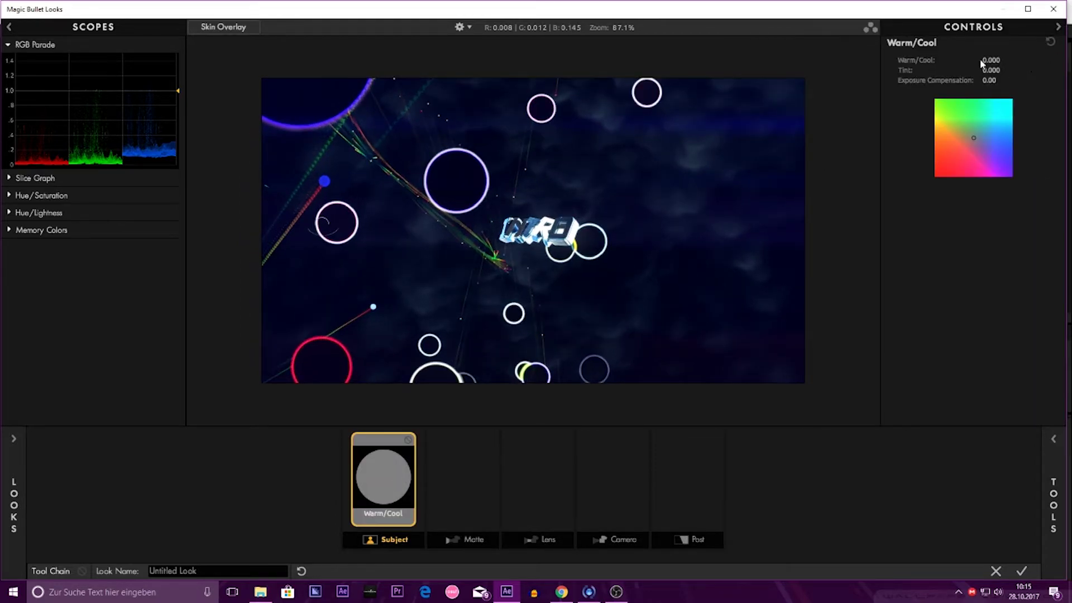
{"action": "left_click", "coordinate": [984, 60]}
{"action": "type", "text": "0.2"}
{"action": "key", "text": "Return"}
{"action": "mouse_move", "coordinate": [984, 67]}
{"action": "left_mouse_down"}
{"action": "mouse_move", "coordinate": [1006, 67]}
{"action": "mouse_move", "coordinate": [982, 60]}
{"action": "left_mouse_up"}
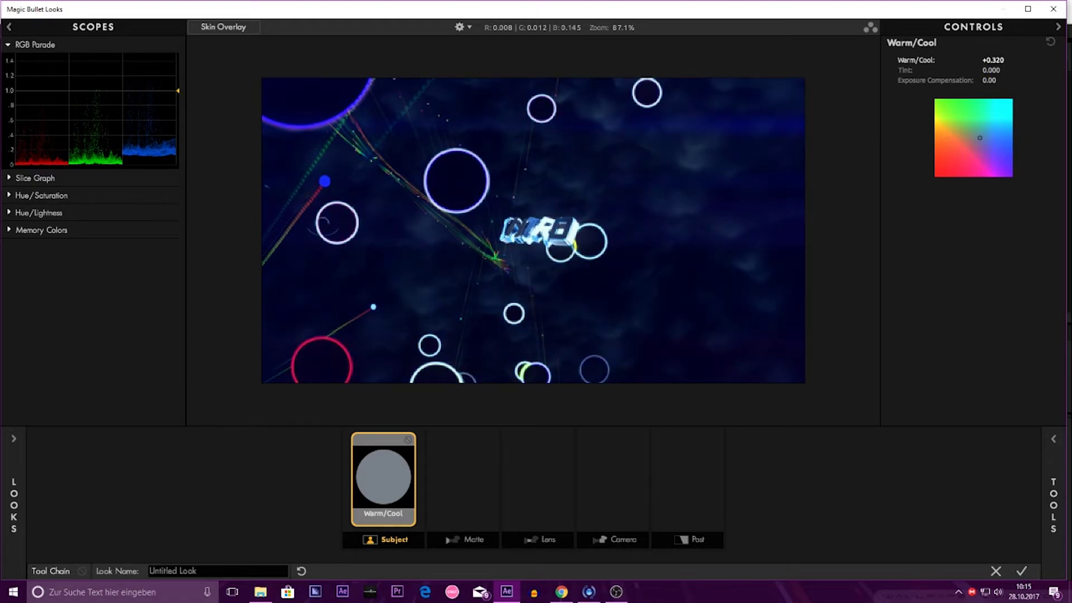
{"action": "scroll", "coordinate": [495, 262], "scroll_direction": "up", "scroll_amount": 4}
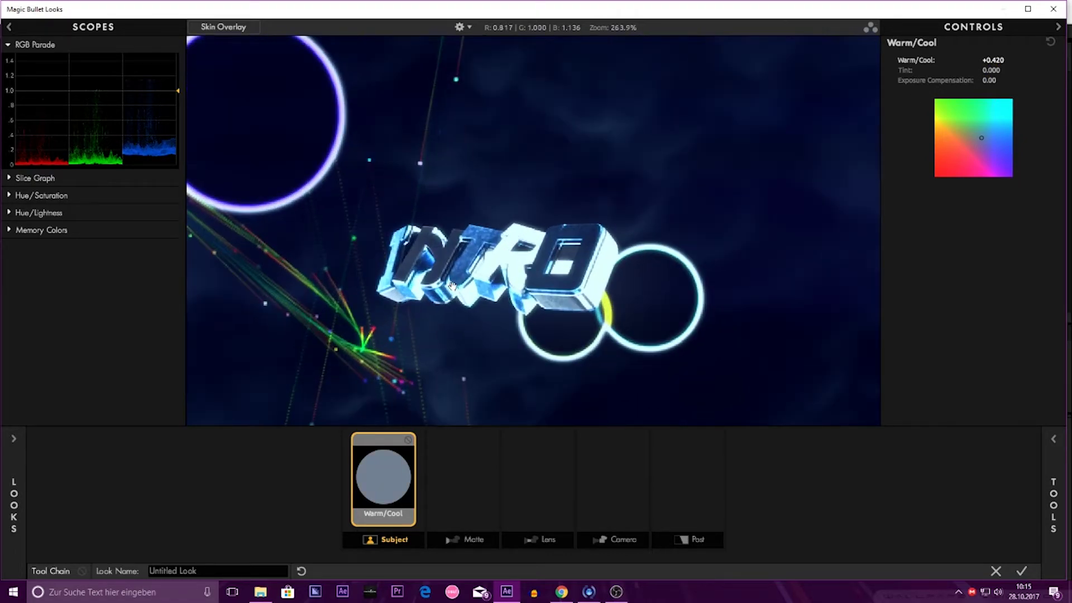
{"action": "left_click_drag", "start_coordinate": [993, 59], "coordinate": [982, 59]}
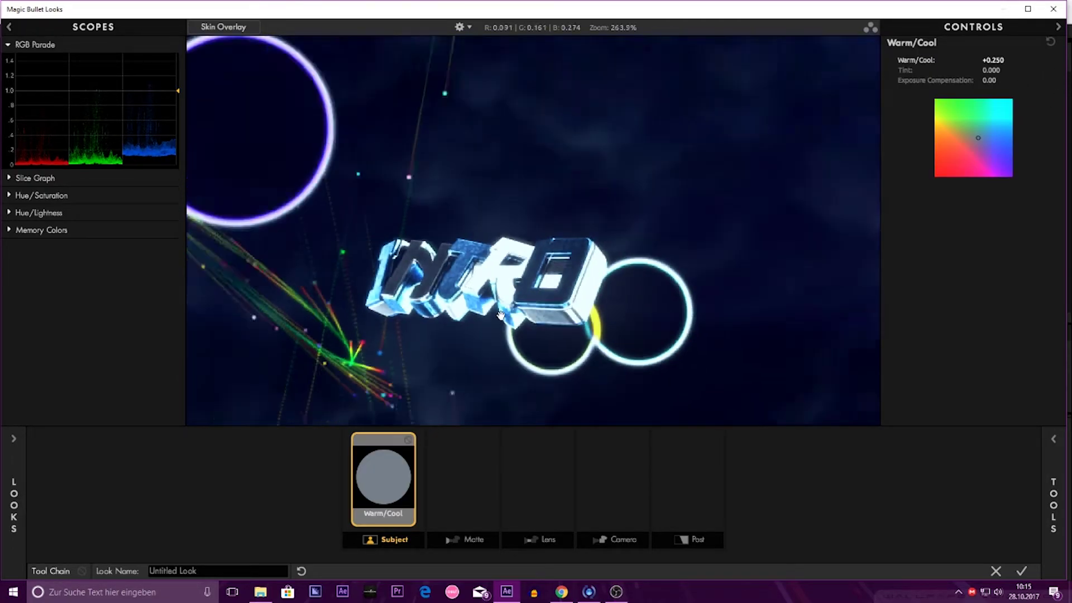
{"action": "scroll", "coordinate": [534, 230], "scroll_direction": "down", "scroll_amount": 5}
Step: Add a Matte-stage Color Filter tinted near-white blue (R 0.968, G 0.942, B 0.999)
{"action": "mouse_move", "coordinate": [1066, 461]}
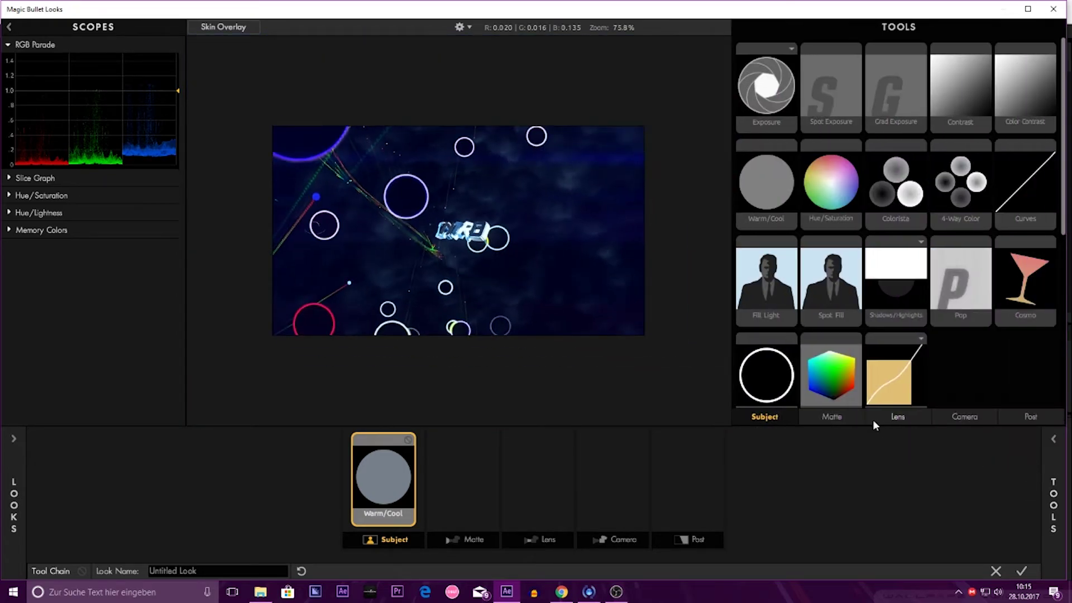
{"action": "left_click", "coordinate": [852, 420]}
{"action": "left_click_drag", "start_coordinate": [831, 90], "coordinate": [511, 459]}
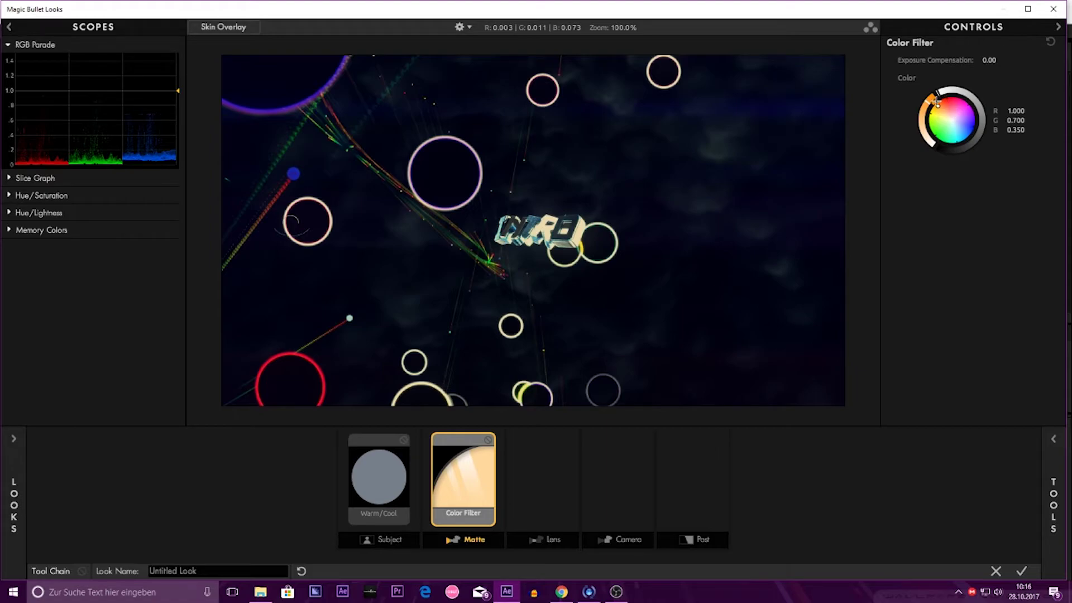
{"action": "mouse_move", "coordinate": [937, 102]}
{"action": "left_mouse_down"}
{"action": "mouse_move", "coordinate": [969, 130]}
{"action": "mouse_move", "coordinate": [969, 107]}
{"action": "mouse_move", "coordinate": [960, 119]}
{"action": "left_mouse_up"}
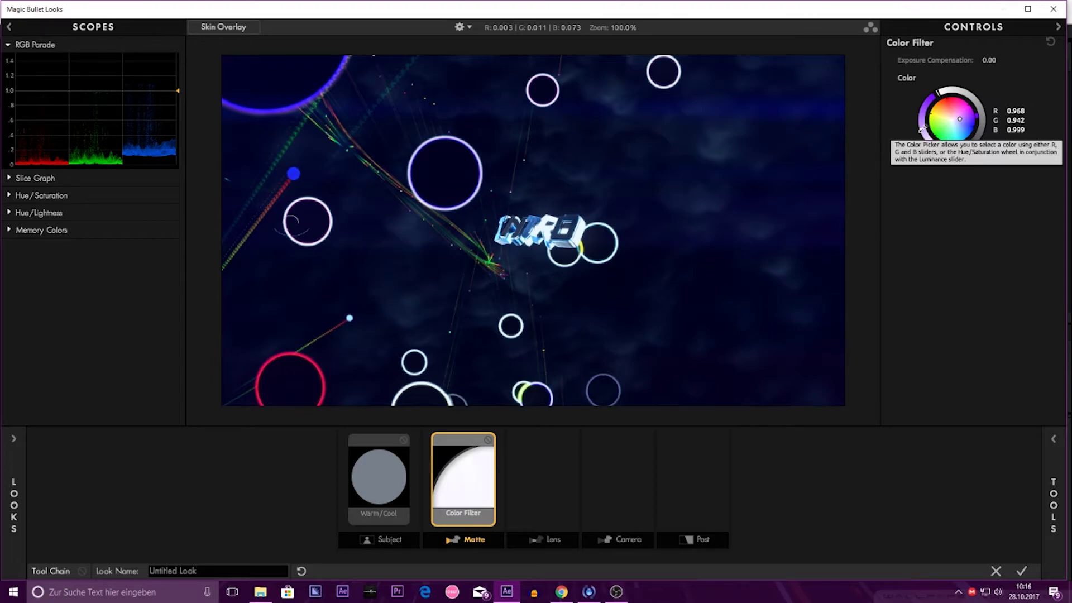
{"action": "left_click", "coordinate": [1054, 494]}
{"action": "left_click", "coordinate": [893, 423]}
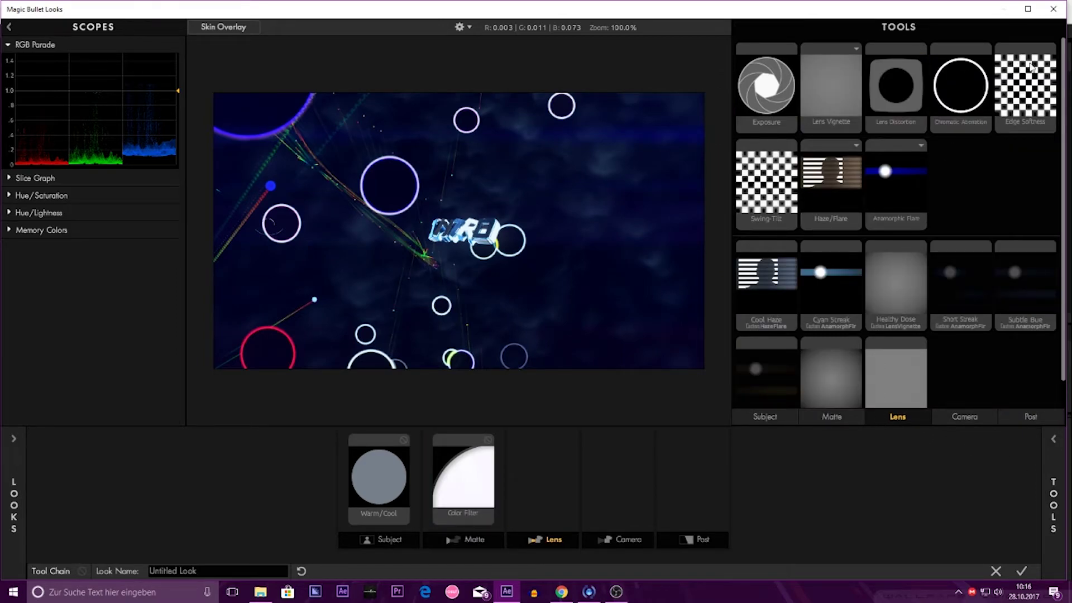
Step: Add Edge Softness to the Lens stage with Spread 1.000, Blur Size 1.00% and Quality 10
{"action": "left_click_drag", "start_coordinate": [1032, 67], "coordinate": [550, 474]}
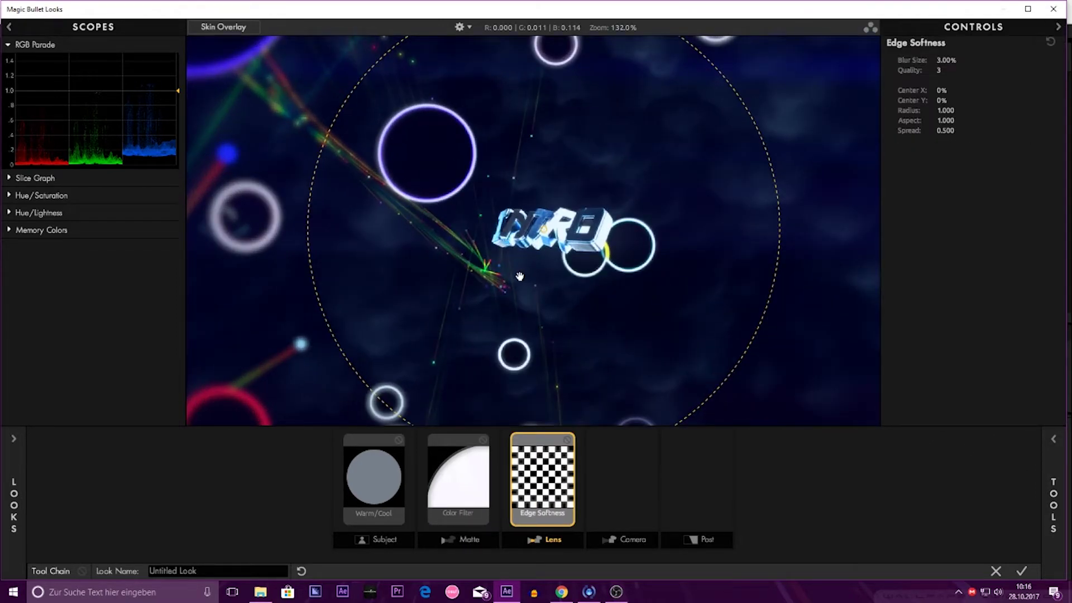
{"action": "left_click_drag", "start_coordinate": [946, 131], "coordinate": [951, 173]}
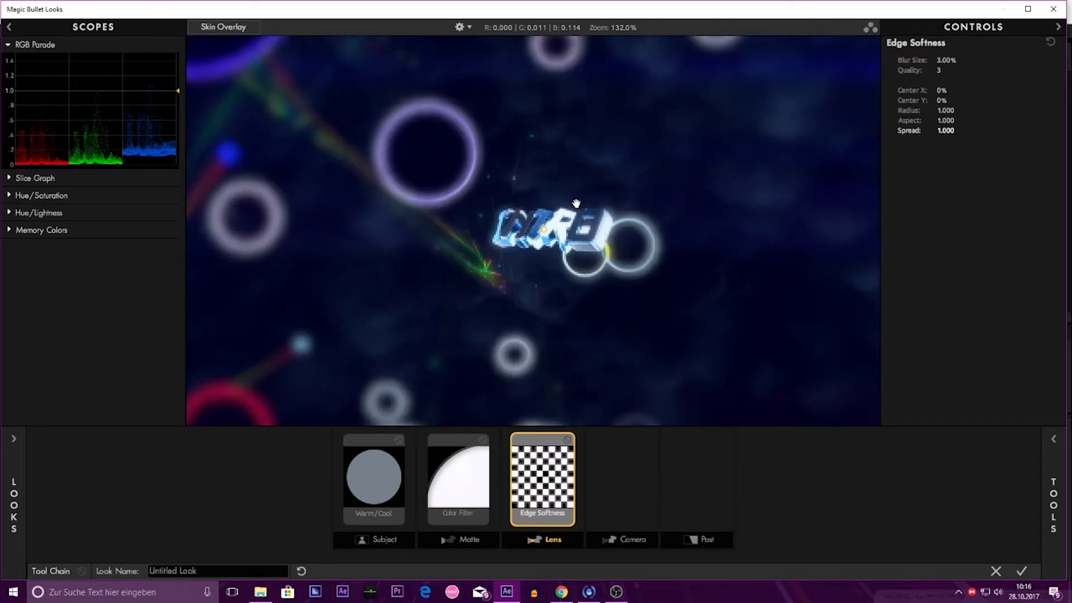
{"action": "scroll", "coordinate": [679, 213], "scroll_direction": "down", "scroll_amount": 3}
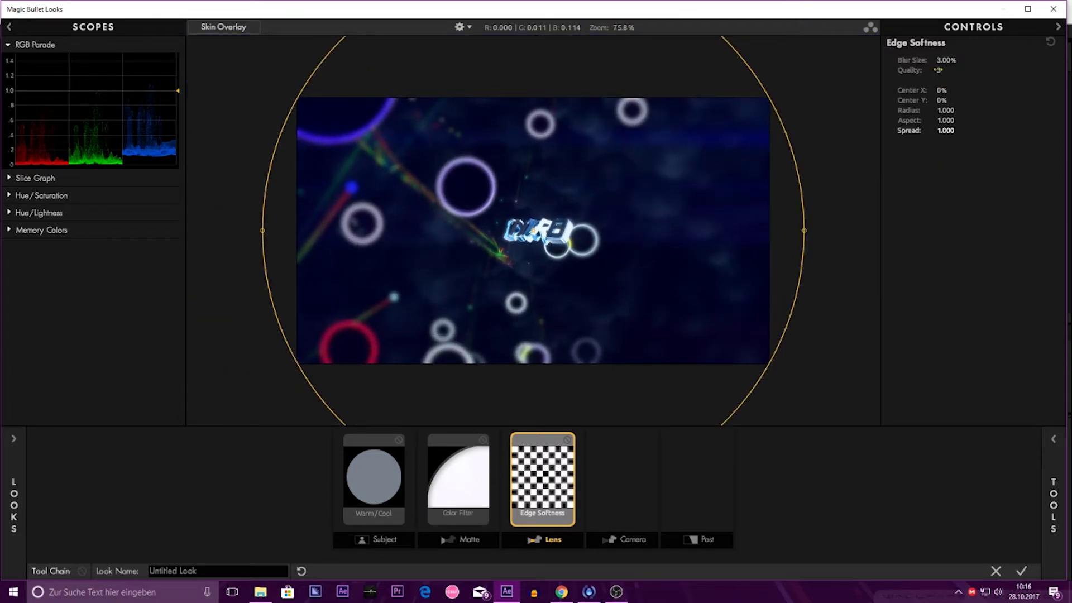
{"action": "left_click_drag", "start_coordinate": [946, 59], "coordinate": [927, 59]}
{"action": "scroll", "coordinate": [656, 247], "scroll_direction": "up", "scroll_amount": 3}
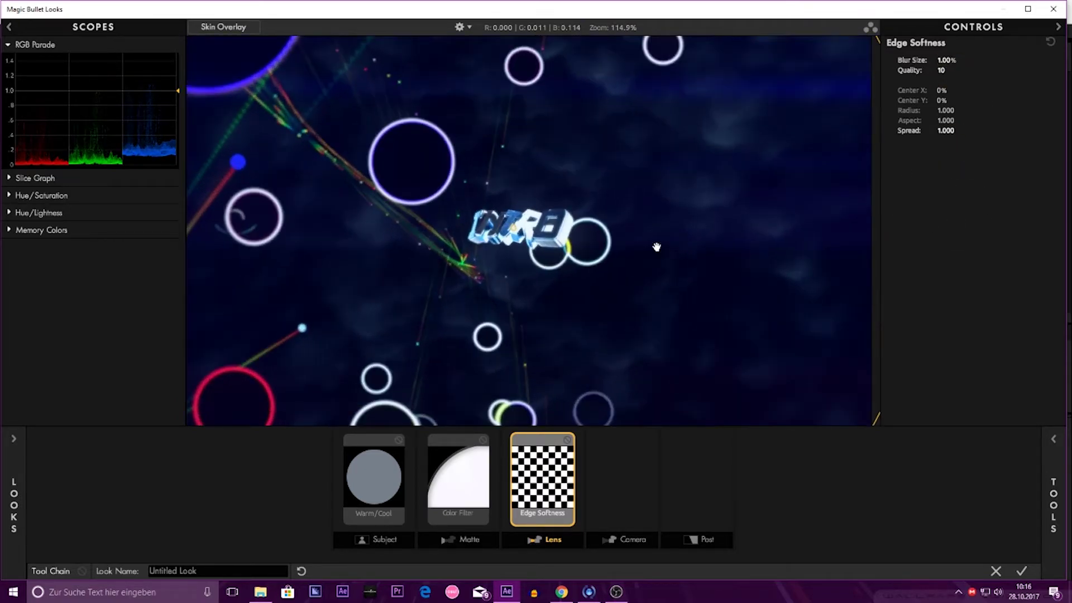
{"action": "scroll", "coordinate": [546, 209], "scroll_direction": "up", "scroll_amount": 3}
{"action": "scroll", "coordinate": [536, 186], "scroll_direction": "down", "scroll_amount": 5}
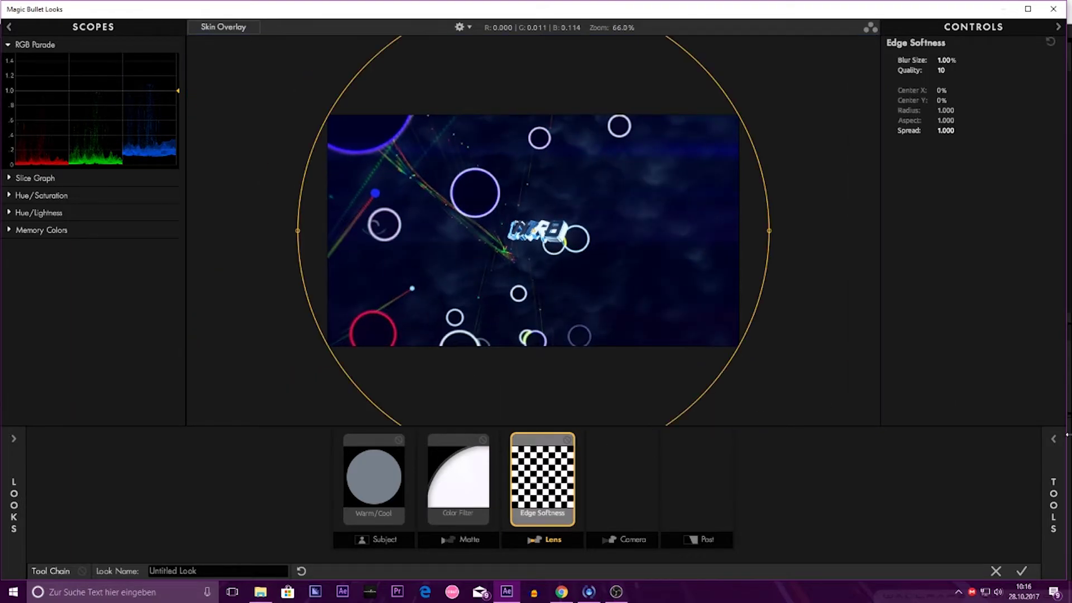
{"action": "mouse_move", "coordinate": [1052, 459]}
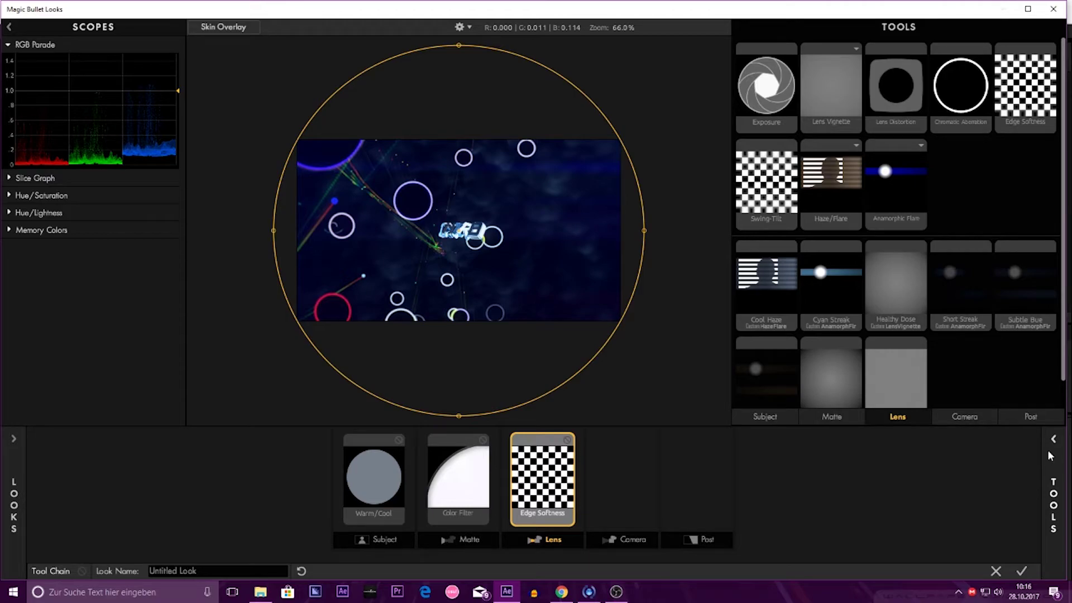
Step: Add a Lens Vignette after Edge Softness and widen and strengthen it
{"action": "left_click_drag", "start_coordinate": [831, 90], "coordinate": [670, 467]}
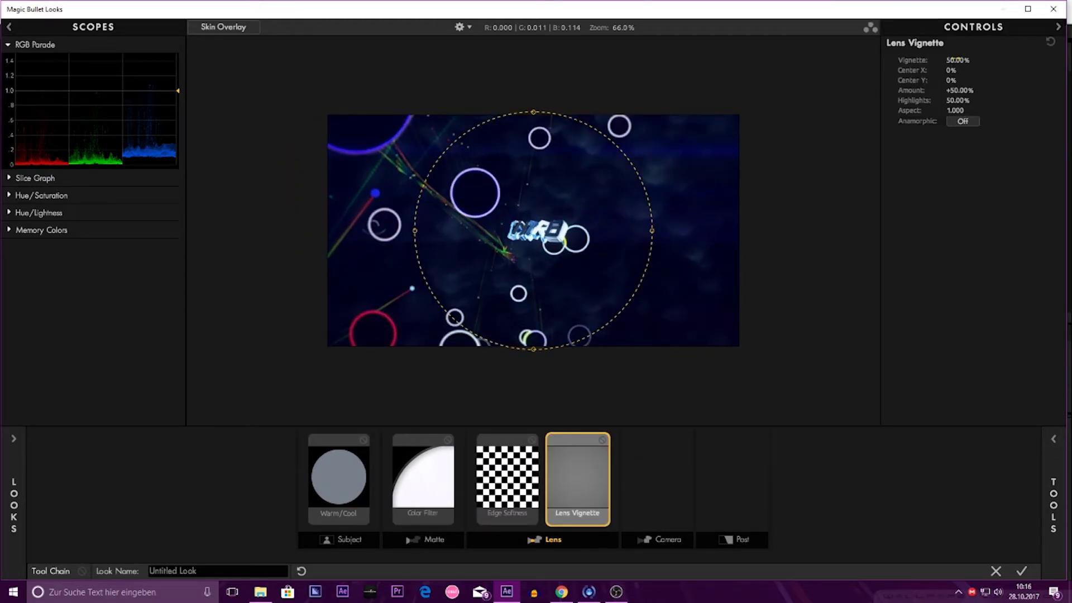
{"action": "mouse_move", "coordinate": [956, 60]}
{"action": "left_mouse_down"}
{"action": "mouse_move", "coordinate": [966, 60]}
{"action": "mouse_move", "coordinate": [944, 90]}
{"action": "mouse_move", "coordinate": [983, 90]}
{"action": "left_mouse_up"}
{"action": "left_click_drag", "start_coordinate": [639, 230], "coordinate": [751, 235]}
{"action": "left_click", "coordinate": [603, 440]}
{"action": "left_click", "coordinate": [603, 440]}
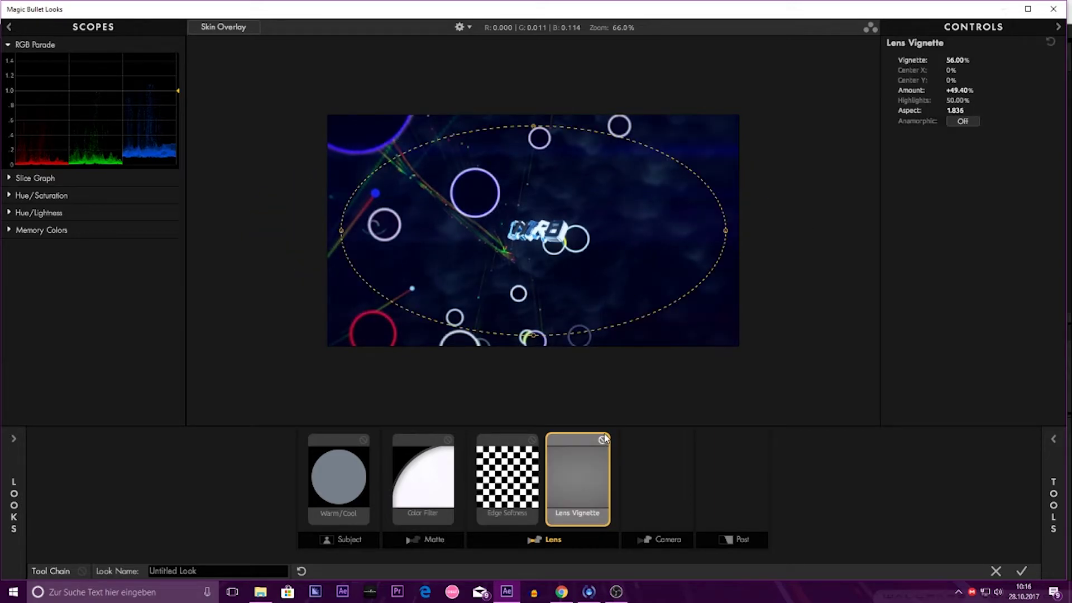
{"action": "scroll", "coordinate": [670, 140], "scroll_direction": "up", "scroll_amount": 2}
Step: Set the vignette to Amount +53.80%, Vignette 47.32% and Highlights 79%
{"action": "mouse_move", "coordinate": [687, 126]}
{"action": "left_mouse_down"}
{"action": "mouse_move", "coordinate": [721, 116]}
{"action": "mouse_move", "coordinate": [799, 135]}
{"action": "left_mouse_up"}
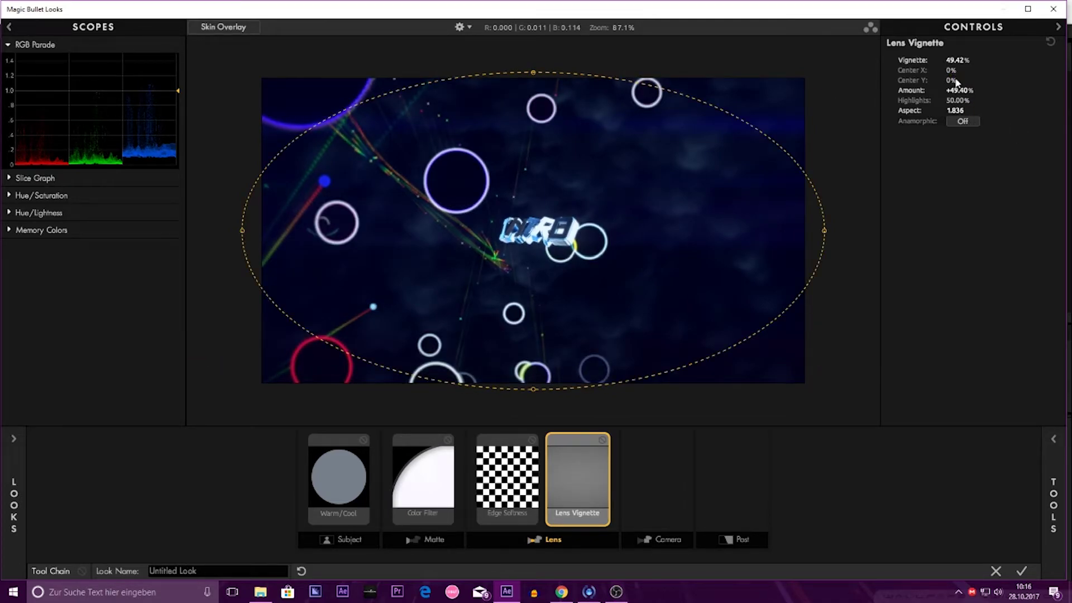
{"action": "left_click_drag", "start_coordinate": [959, 91], "coordinate": [925, 162]}
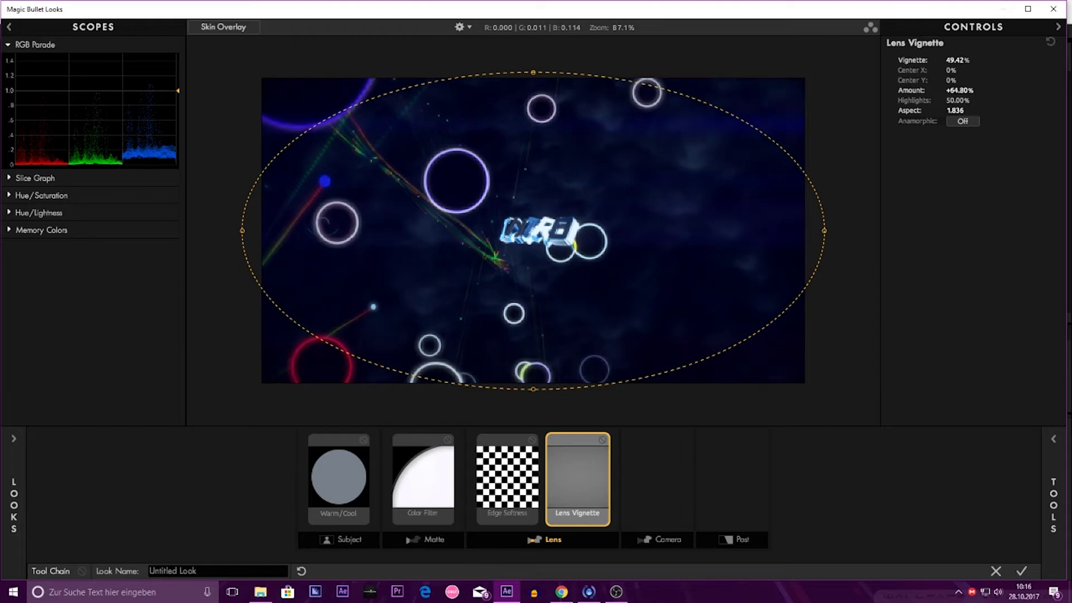
{"action": "scroll", "coordinate": [586, 309], "scroll_direction": "down", "scroll_amount": 2}
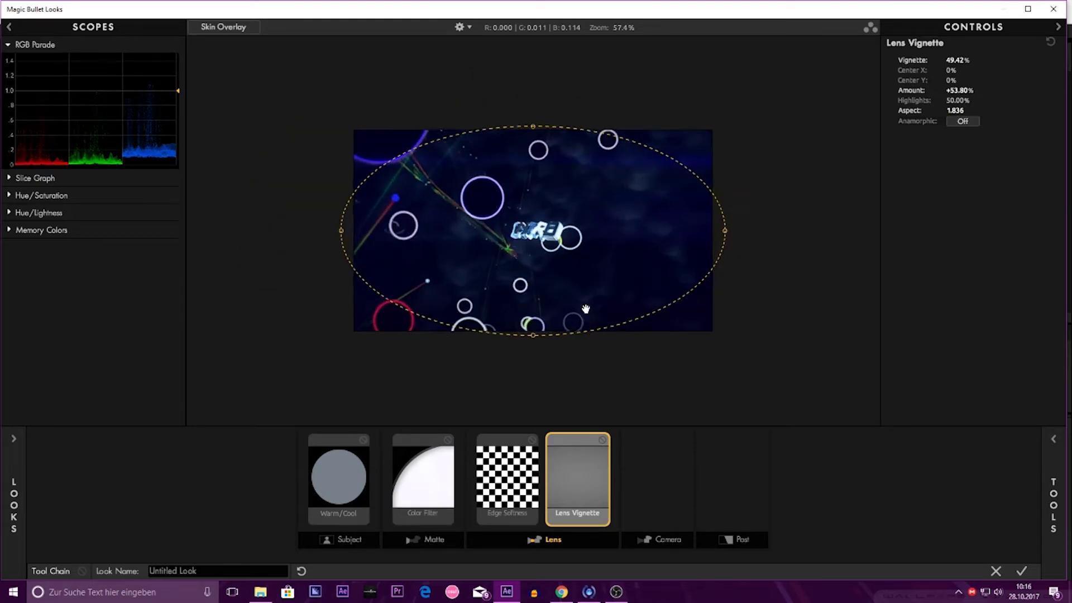
{"action": "scroll", "coordinate": [585, 308], "scroll_direction": "up", "scroll_amount": 2}
{"action": "left_click_drag", "start_coordinate": [746, 128], "coordinate": [762, 120]}
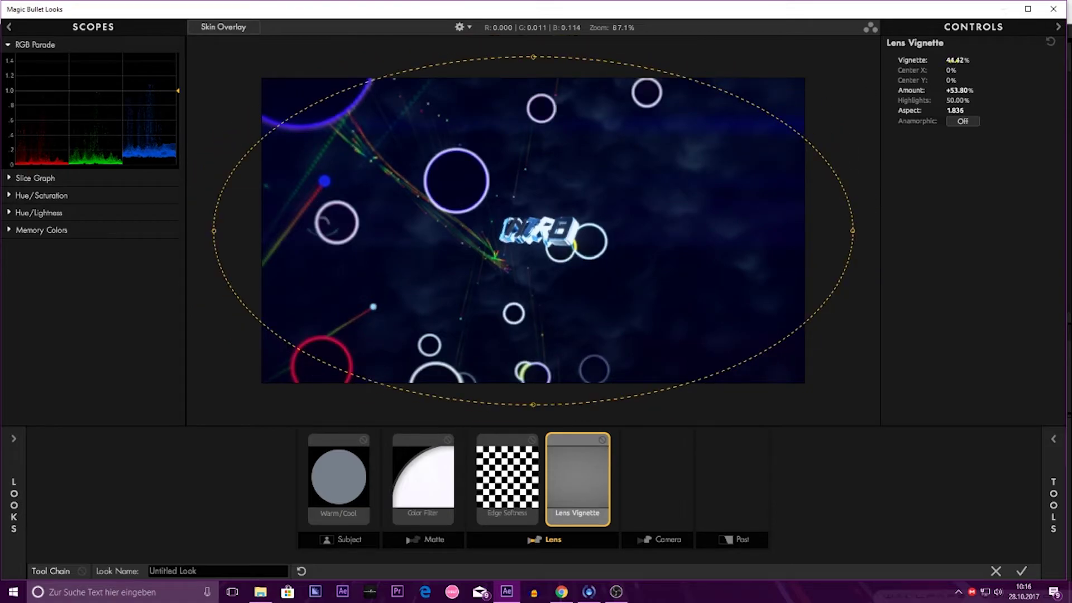
{"action": "mouse_move", "coordinate": [958, 60]}
{"action": "left_mouse_down"}
{"action": "mouse_move", "coordinate": [980, 84]}
{"action": "mouse_move", "coordinate": [970, 120]}
{"action": "left_mouse_up"}
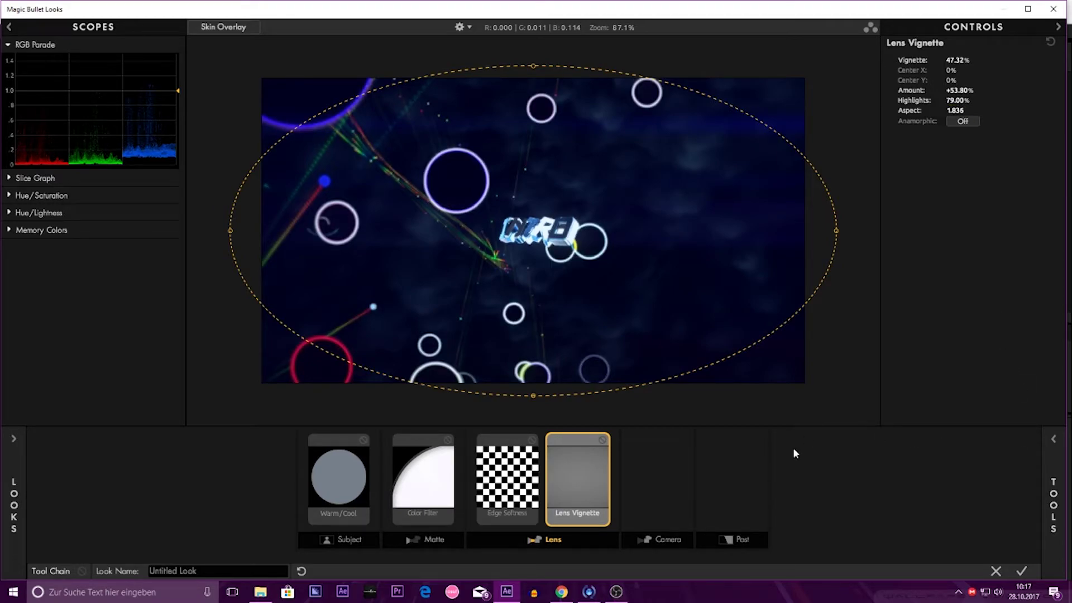
Step: Add a Lens Distortion to the end of the Lens stage
{"action": "mouse_move", "coordinate": [1054, 467]}
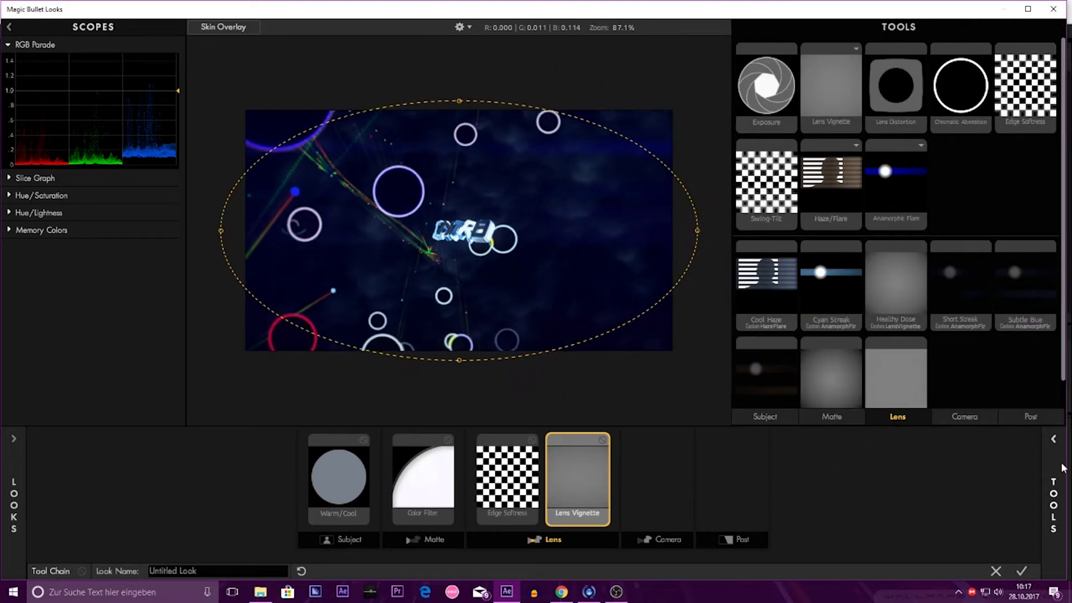
{"action": "mouse_move", "coordinate": [896, 90]}
{"action": "left_mouse_down"}
{"action": "mouse_move", "coordinate": [613, 478]}
{"action": "mouse_move", "coordinate": [530, 480]}
{"action": "left_mouse_up"}
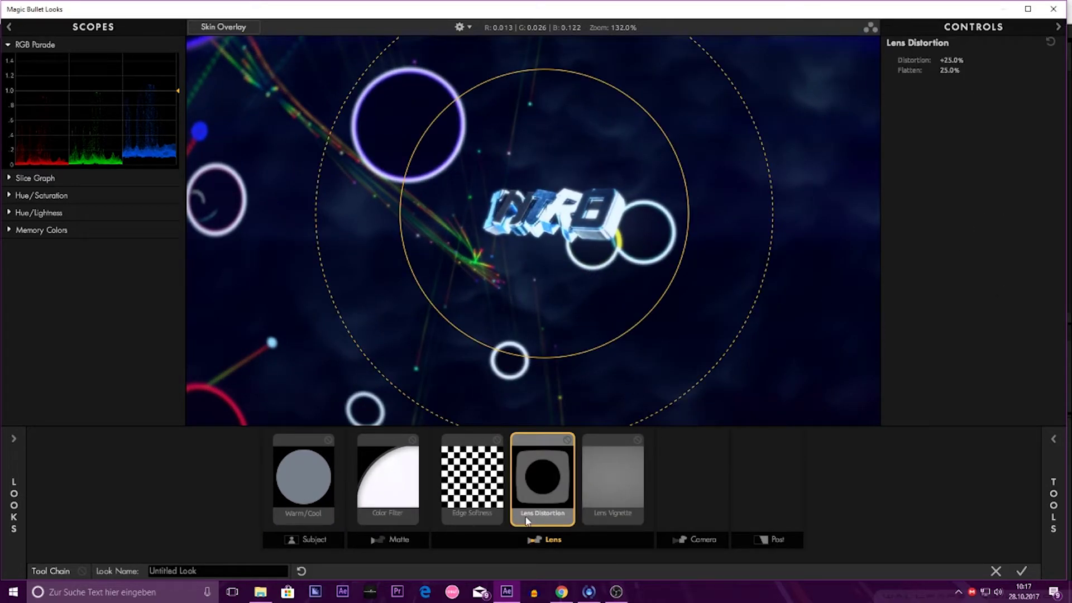
{"action": "left_click", "coordinate": [610, 497]}
{"action": "left_click", "coordinate": [531, 485]}
{"action": "scroll", "coordinate": [515, 284], "scroll_direction": "down", "scroll_amount": 4}
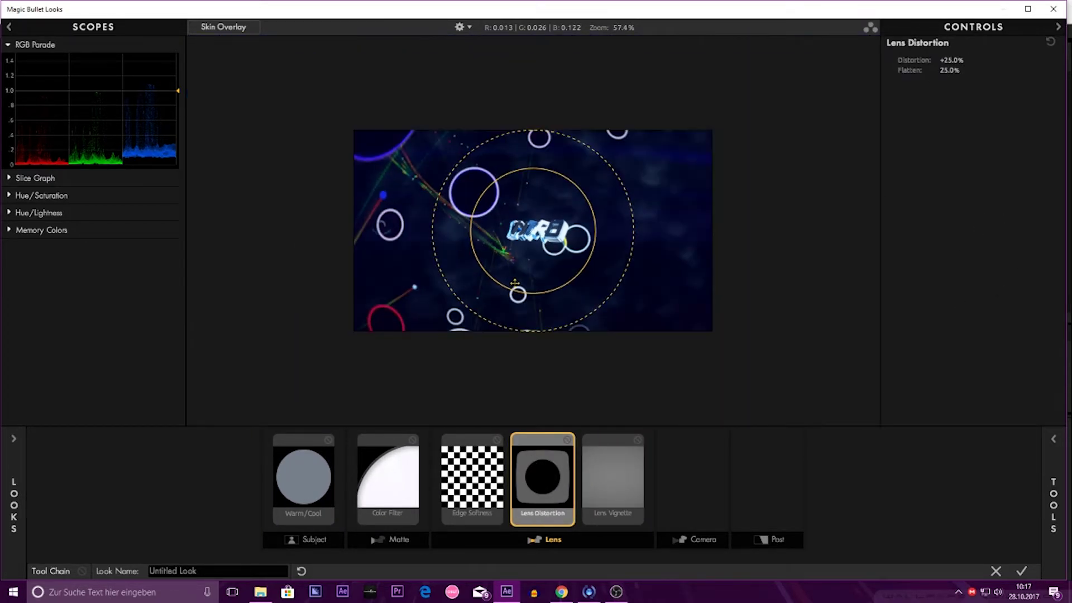
Step: Set the Lens Distortion Flatten to 0% and Distortion to -20%
{"action": "left_click", "coordinate": [949, 70]}
{"action": "type", "text": "0"}
{"action": "key", "text": "Return"}
{"action": "left_click", "coordinate": [956, 60]}
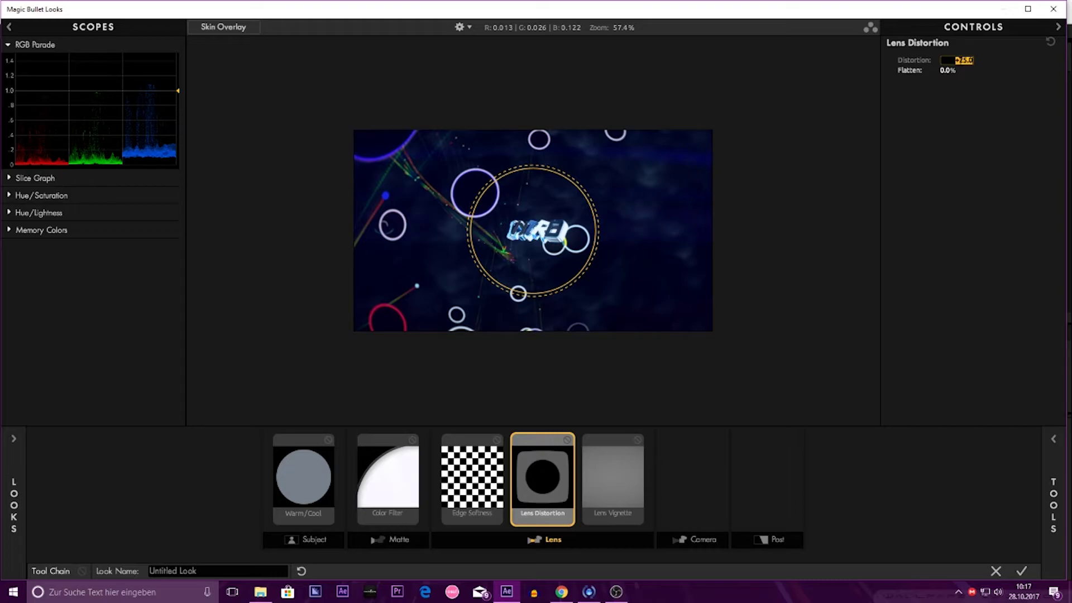
{"action": "type", "text": "-2"}
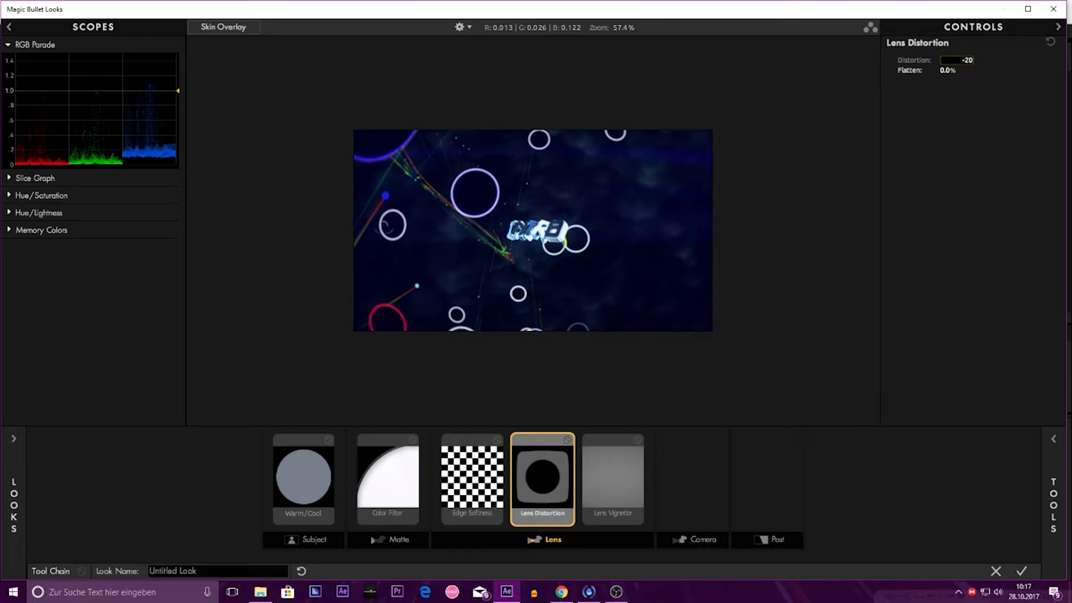
{"action": "key", "text": "Return"}
{"action": "scroll", "coordinate": [488, 174], "scroll_direction": "up", "scroll_amount": 1}
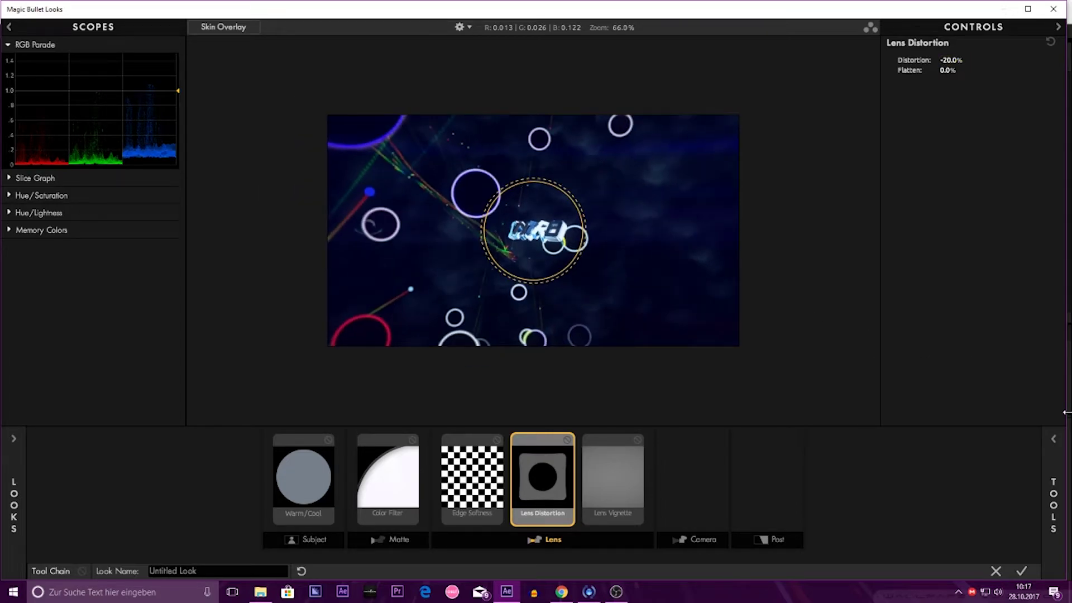
{"action": "left_click", "coordinate": [1055, 464]}
{"action": "left_click", "coordinate": [965, 417]}
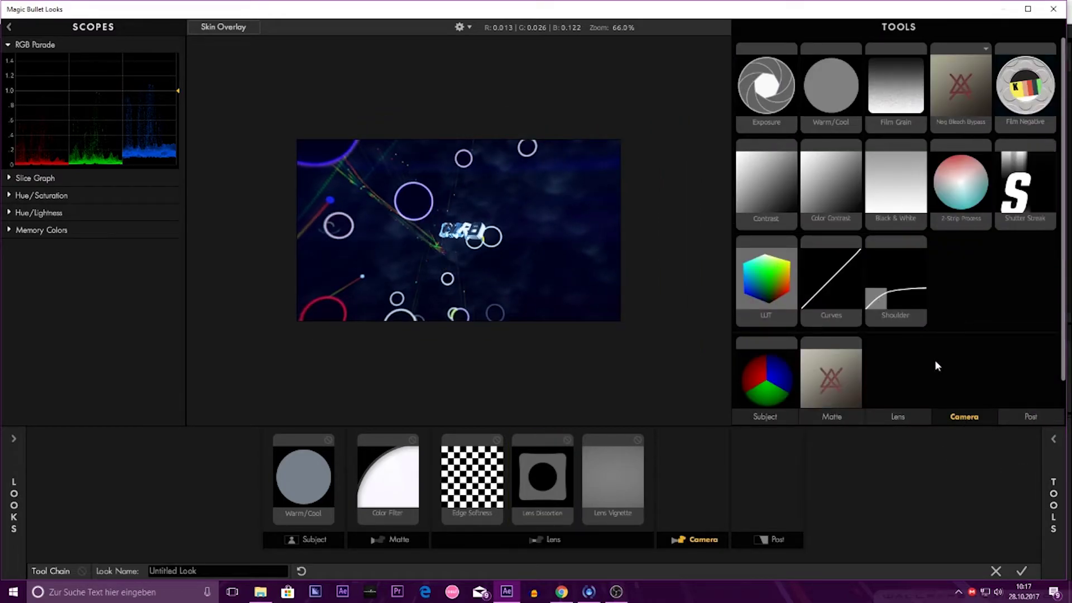
Step: Add a Lightflex from the Matte tools and tint it blue
{"action": "left_click", "coordinate": [762, 420]}
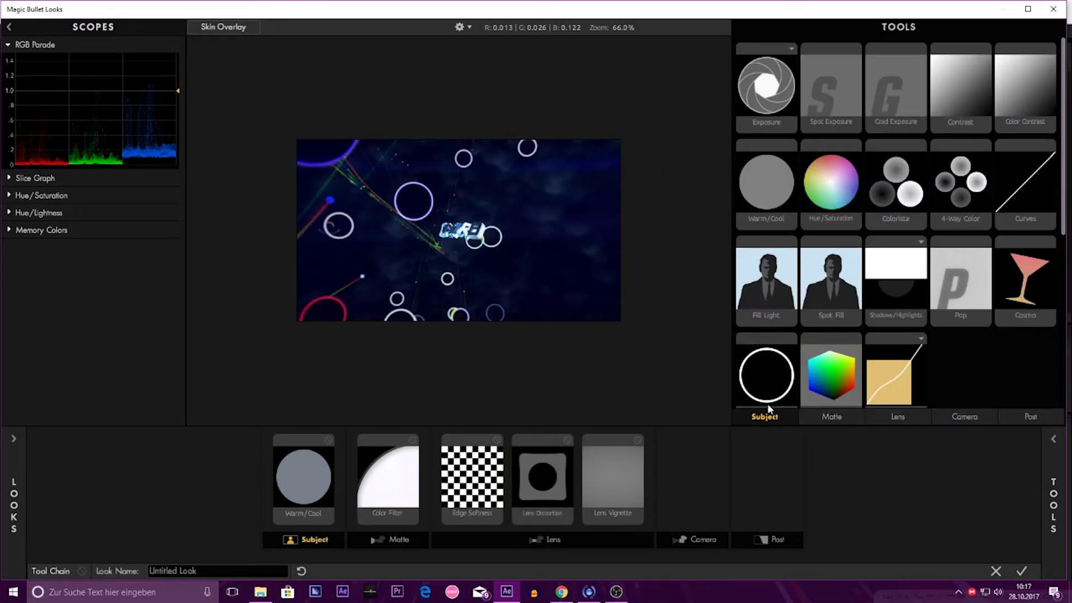
{"action": "left_click", "coordinate": [831, 415]}
{"action": "scroll", "coordinate": [872, 100], "scroll_direction": "down", "scroll_amount": 3}
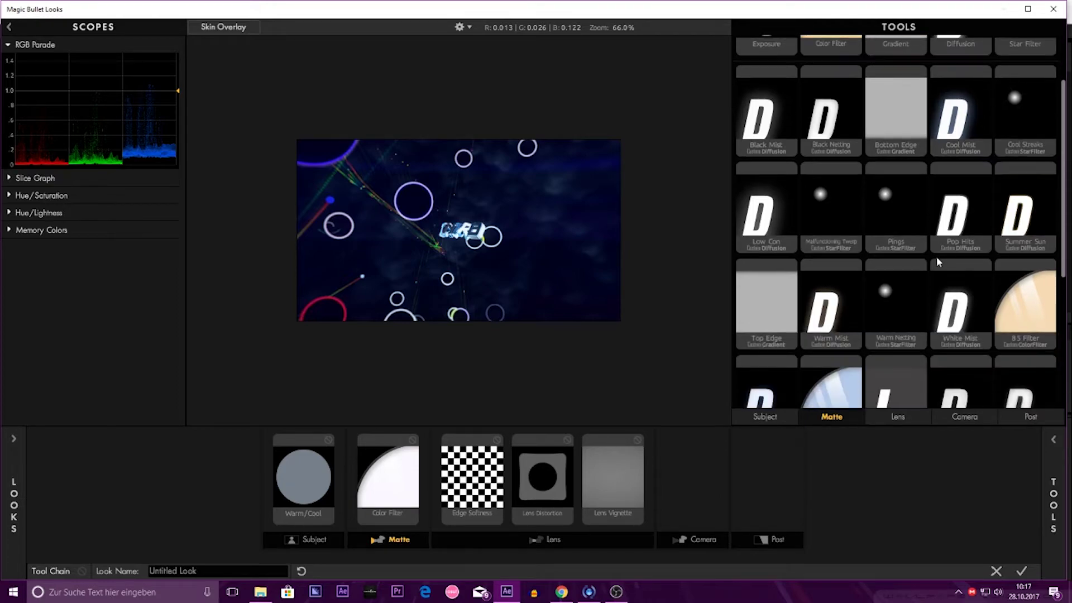
{"action": "left_click_drag", "start_coordinate": [894, 335], "coordinate": [455, 474]}
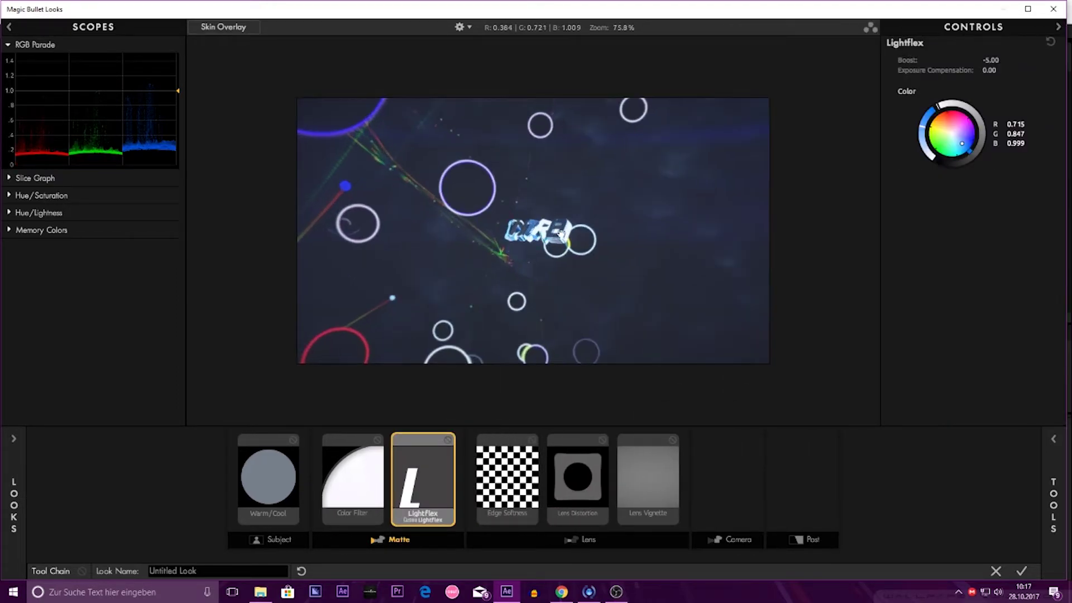
{"action": "left_click_drag", "start_coordinate": [961, 143], "coordinate": [974, 139]}
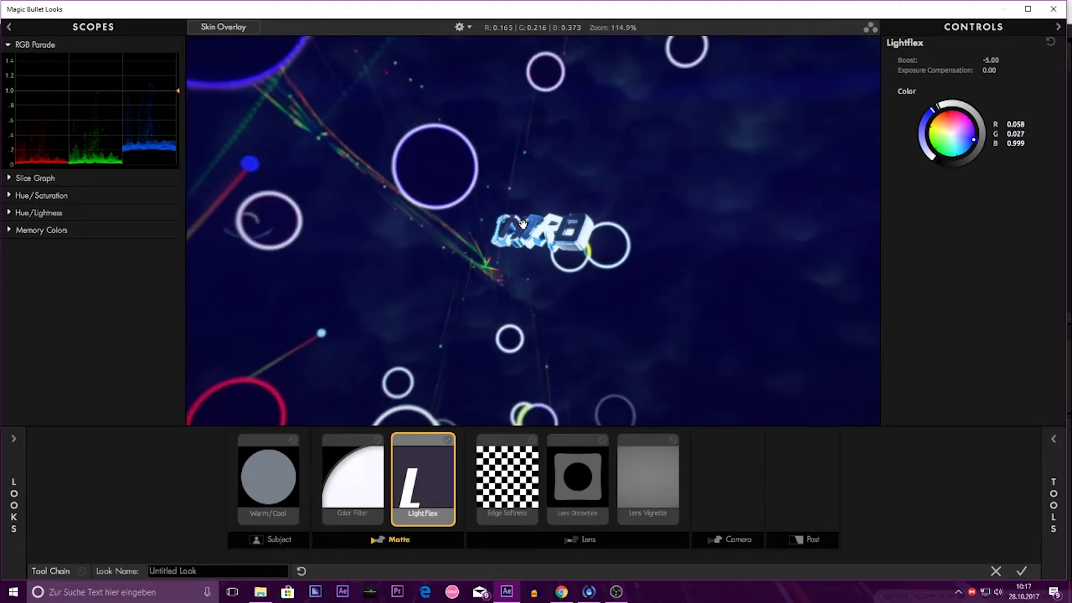
Step: Add a Diffusion with Size 6.22% and Grade 0.88
{"action": "left_click", "coordinate": [1054, 439]}
{"action": "scroll", "coordinate": [863, 202], "scroll_direction": "up", "scroll_amount": 3}
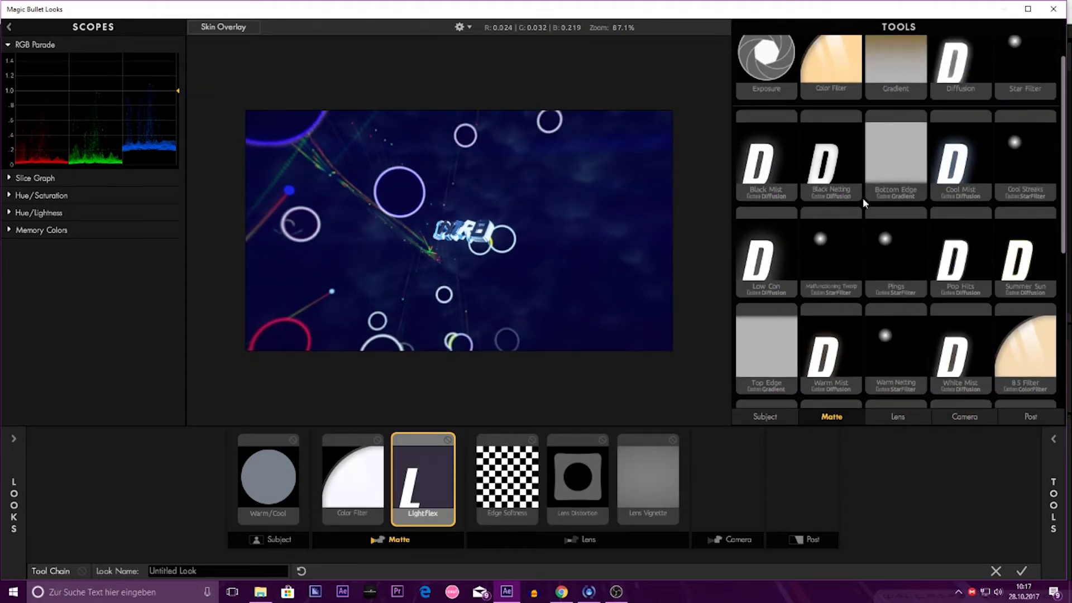
{"action": "left_click_drag", "start_coordinate": [958, 89], "coordinate": [447, 506]}
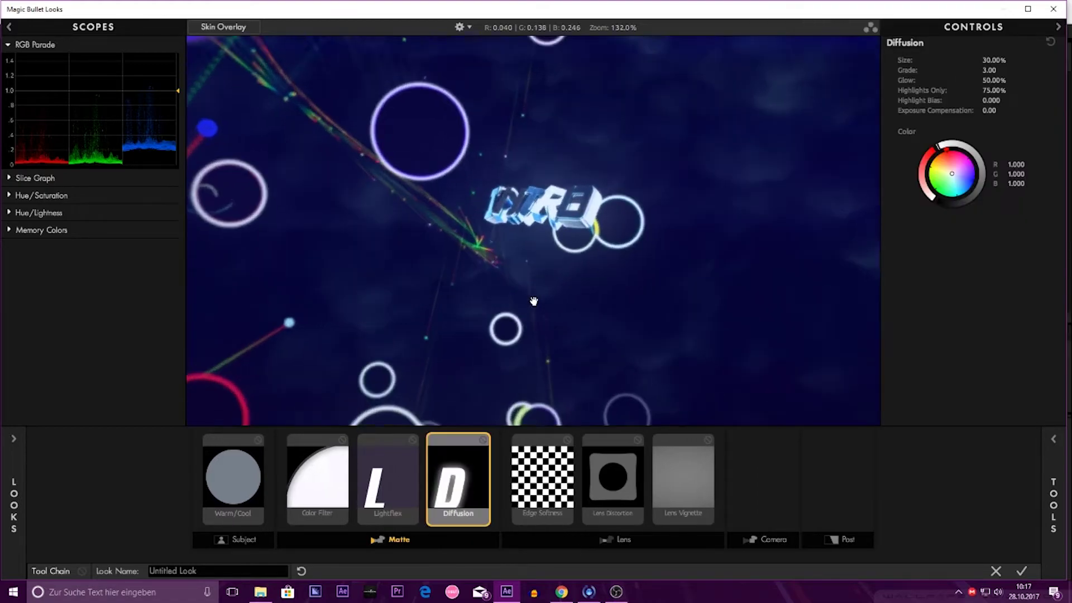
{"action": "left_click_drag", "start_coordinate": [994, 60], "coordinate": [991, 71]}
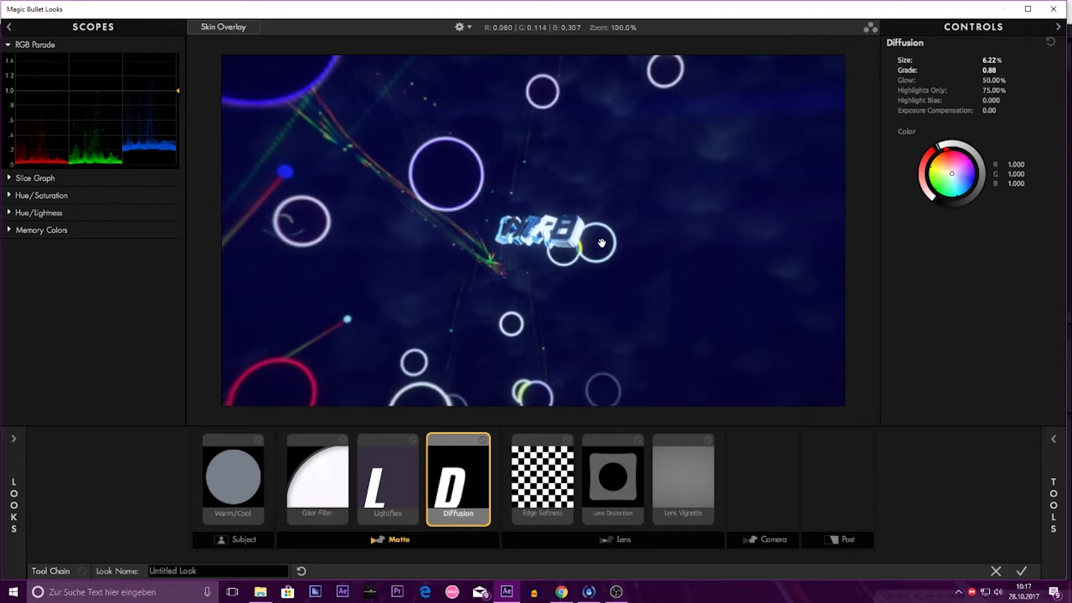
{"action": "scroll", "coordinate": [593, 241], "scroll_direction": "up", "scroll_amount": 3}
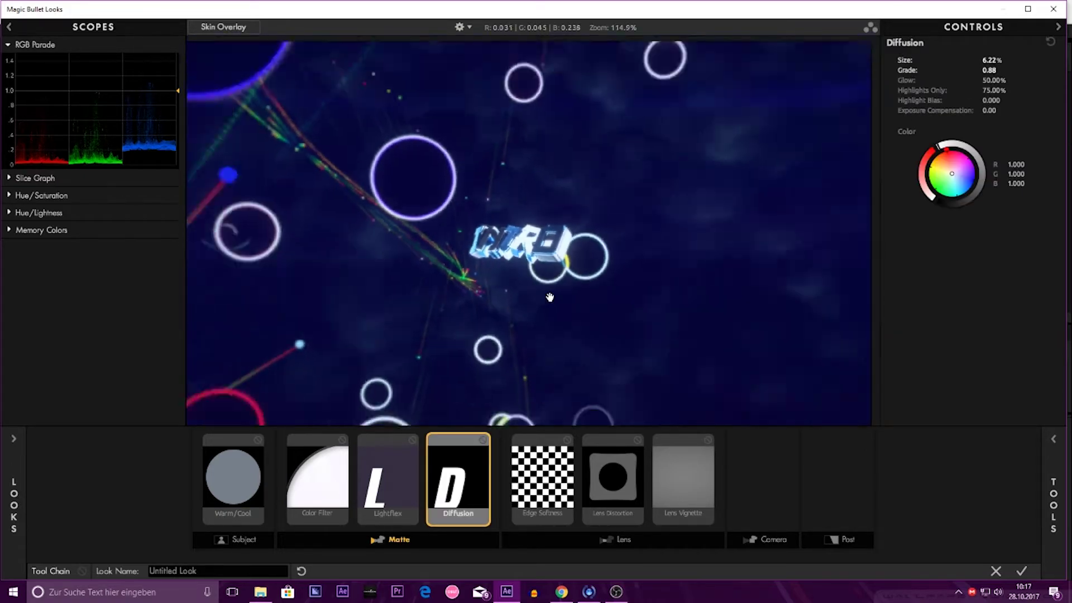
{"action": "scroll", "coordinate": [694, 314], "scroll_direction": "down", "scroll_amount": 3}
{"action": "left_click", "coordinate": [1054, 457]}
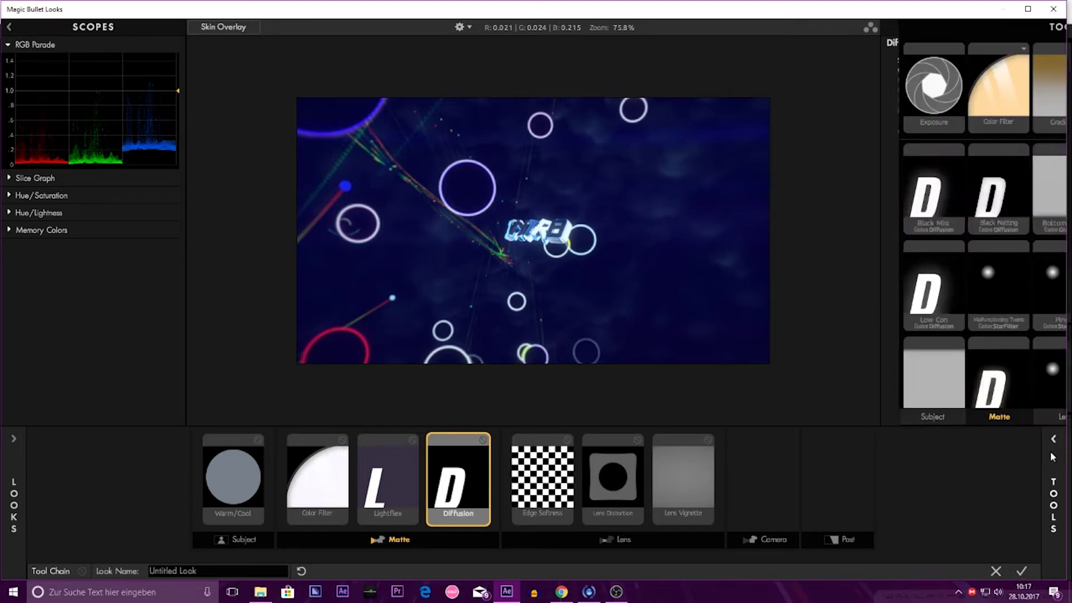
{"action": "scroll", "coordinate": [977, 202], "scroll_direction": "down", "scroll_amount": 3}
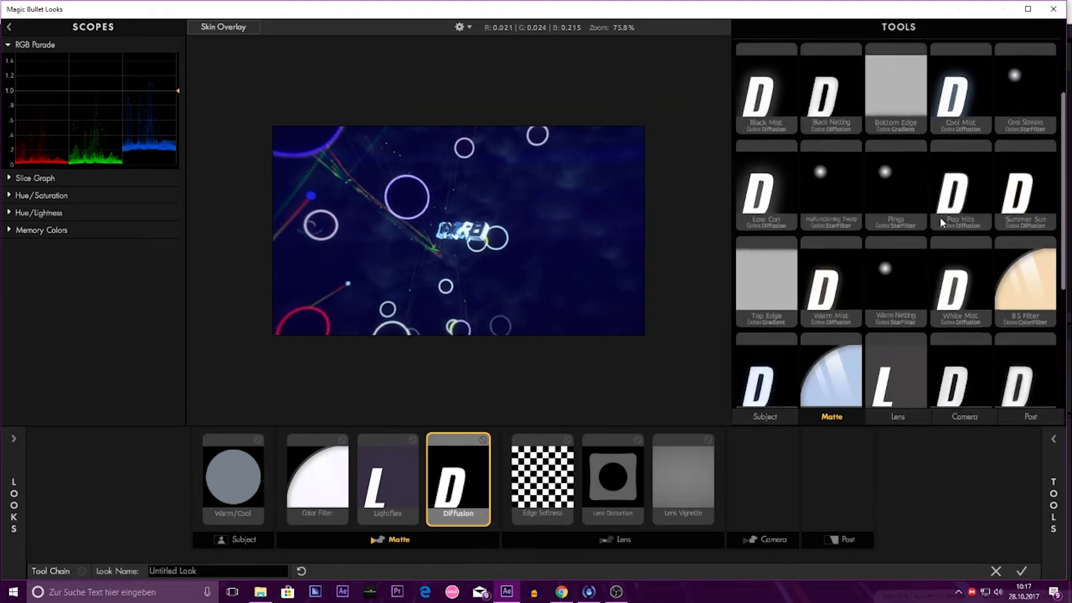
Step: Add another Diffusion to the Matte stage, enlarge its size to about 96%, and compare it on and off
{"action": "scroll", "coordinate": [977, 202], "scroll_direction": "up", "scroll_amount": 2}
{"action": "left_click_drag", "start_coordinate": [955, 106], "coordinate": [482, 464]}
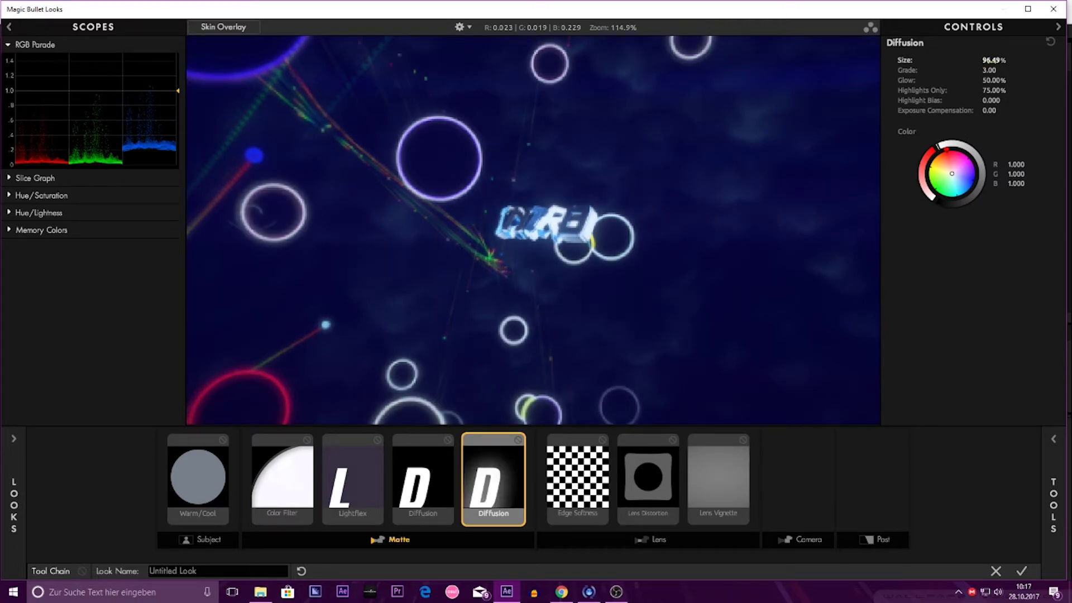
{"action": "mouse_move", "coordinate": [994, 59]}
{"action": "left_mouse_down"}
{"action": "mouse_move", "coordinate": [996, 98]}
{"action": "mouse_move", "coordinate": [949, 100]}
{"action": "mouse_move", "coordinate": [971, 100]}
{"action": "left_mouse_up"}
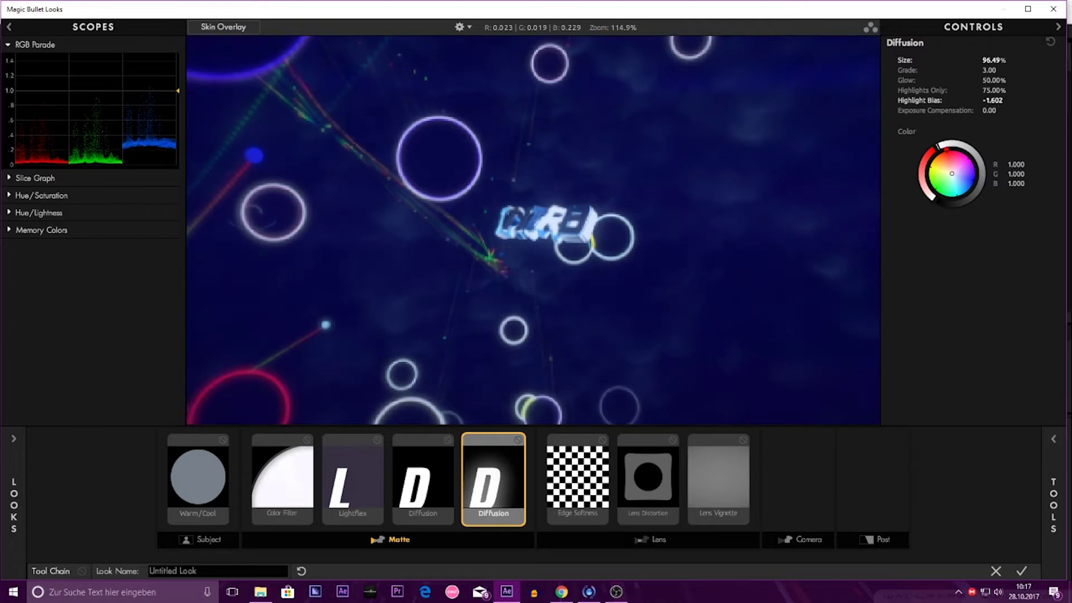
{"action": "scroll", "coordinate": [559, 279], "scroll_direction": "down", "scroll_amount": 1}
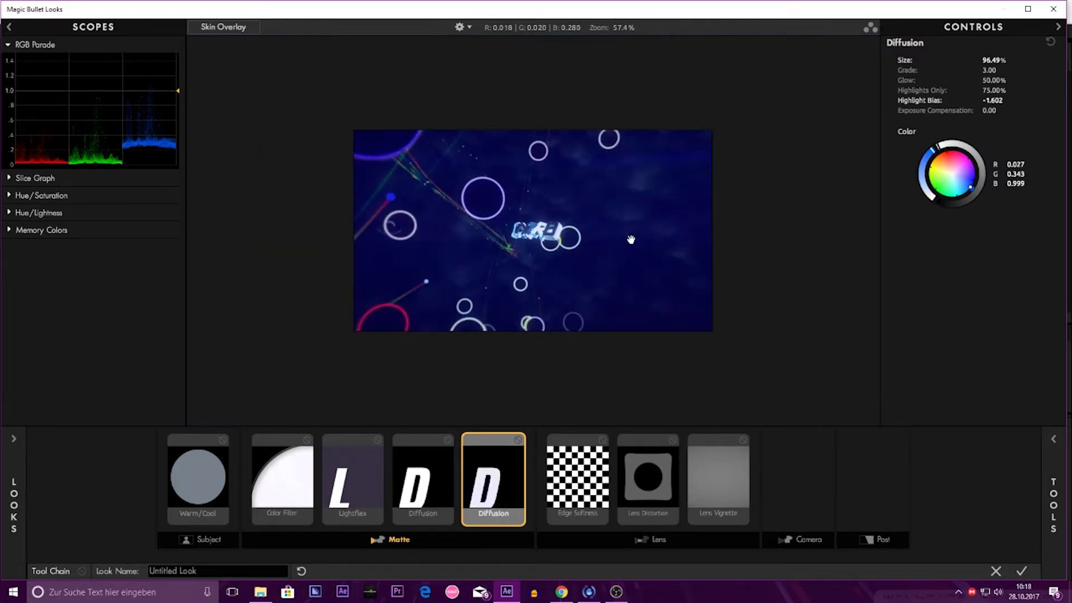
{"action": "left_click", "coordinate": [519, 440]}
{"action": "left_click", "coordinate": [518, 441]}
Step: Tune the new Diffusion's glow colour and glow to 100%, ending at Size 34.06% and Grade 0.20
{"action": "mouse_move", "coordinate": [944, 168]}
{"action": "left_mouse_down"}
{"action": "mouse_move", "coordinate": [919, 179]}
{"action": "mouse_move", "coordinate": [961, 170]}
{"action": "left_mouse_up"}
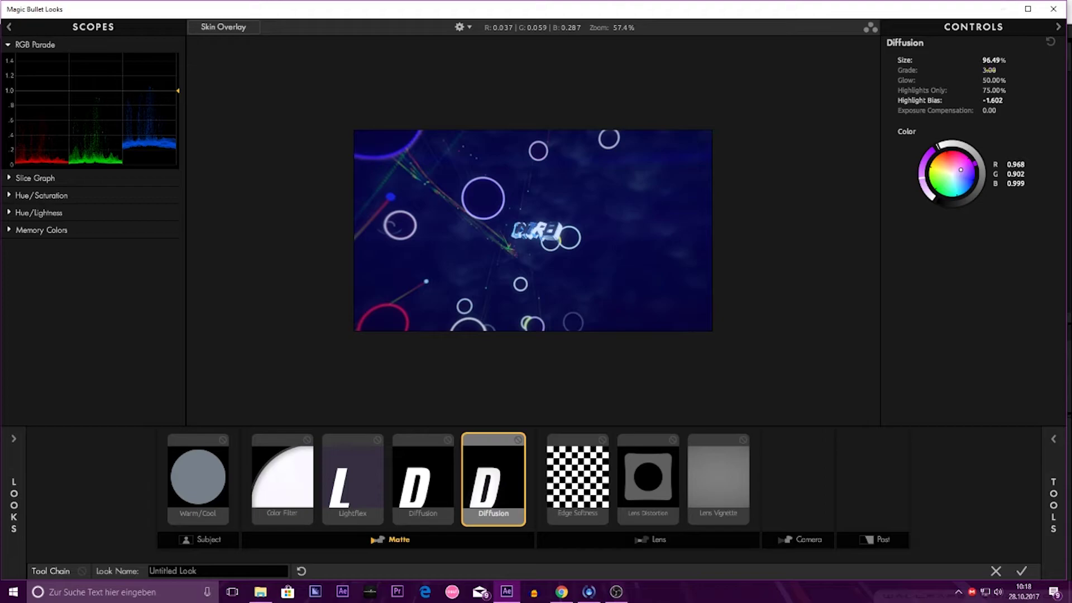
{"action": "type", "text": "2.651.58"}
{"action": "key", "text": "Return"}
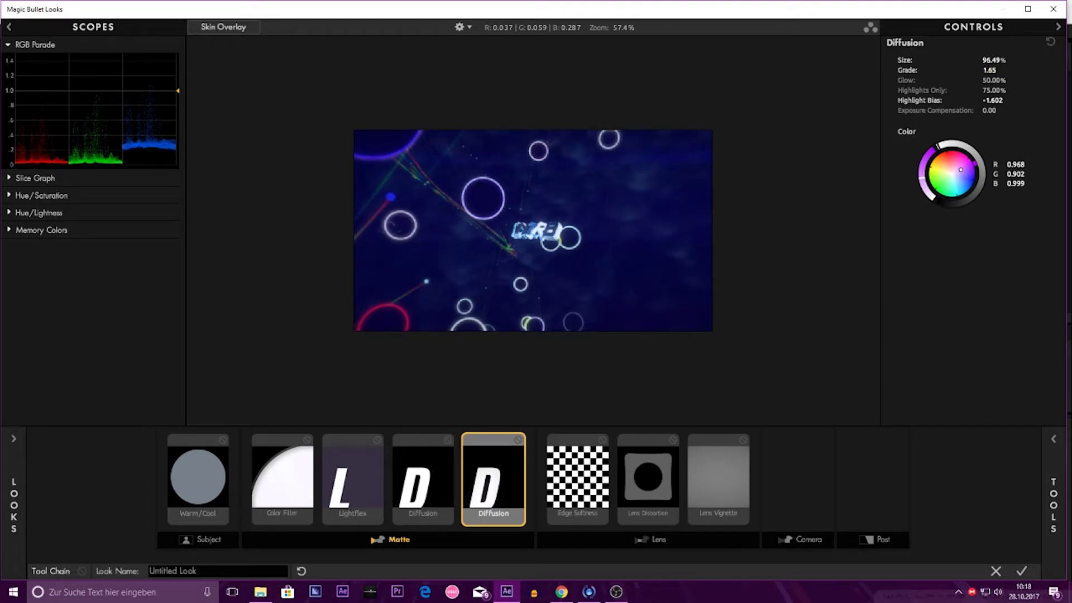
{"action": "mouse_move", "coordinate": [990, 71]}
{"action": "left_mouse_down"}
{"action": "mouse_move", "coordinate": [972, 60]}
{"action": "mouse_move", "coordinate": [1011, 60]}
{"action": "left_mouse_up"}
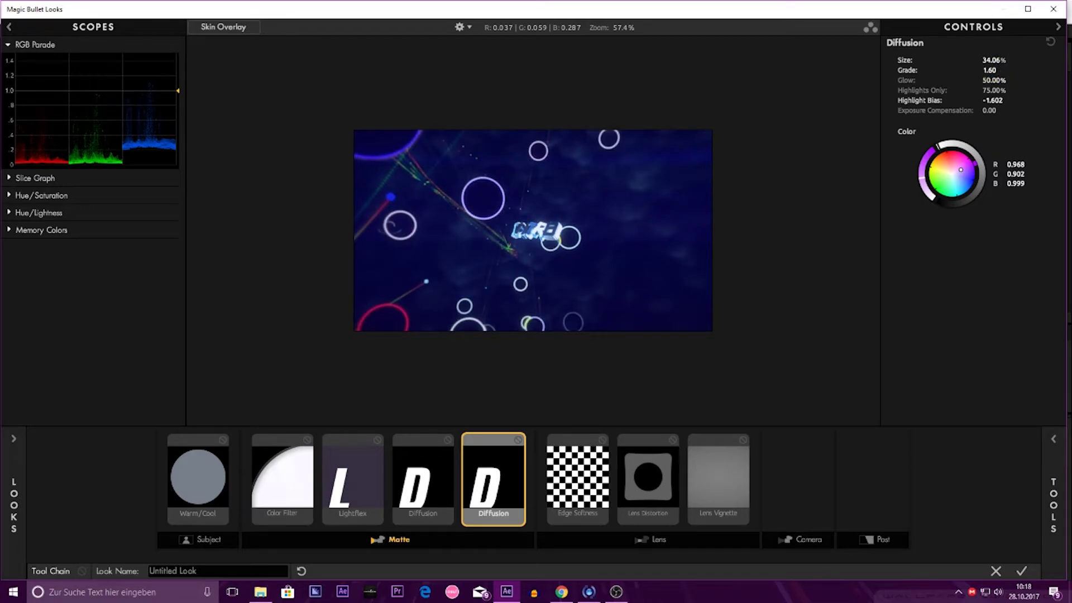
{"action": "mouse_move", "coordinate": [991, 80]}
{"action": "left_mouse_down"}
{"action": "mouse_move", "coordinate": [1022, 81]}
{"action": "mouse_move", "coordinate": [972, 100]}
{"action": "mouse_move", "coordinate": [1003, 100]}
{"action": "left_mouse_up"}
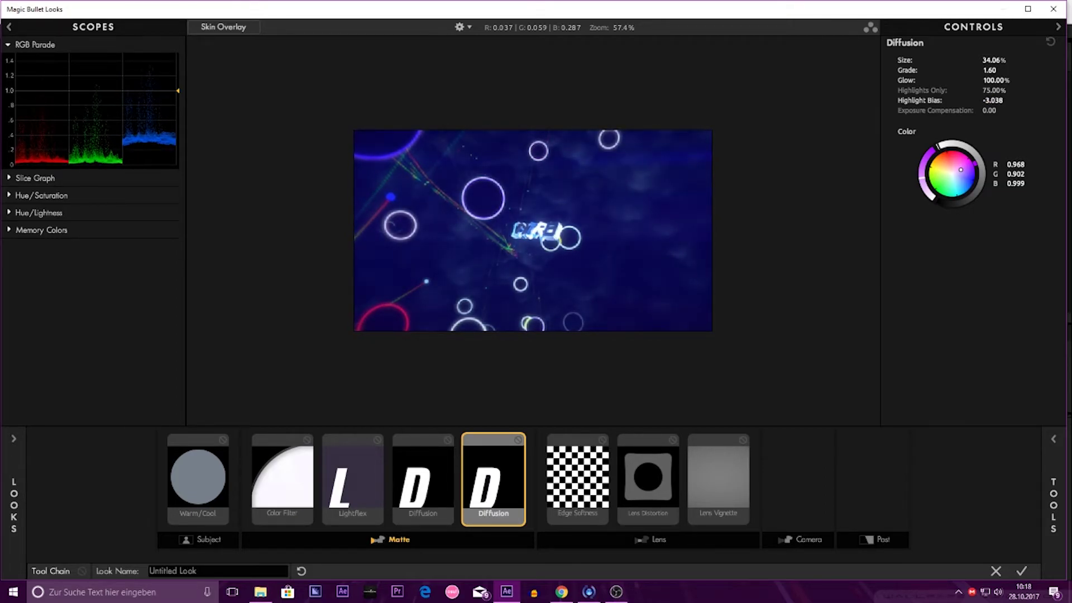
{"action": "left_click", "coordinate": [997, 70]}
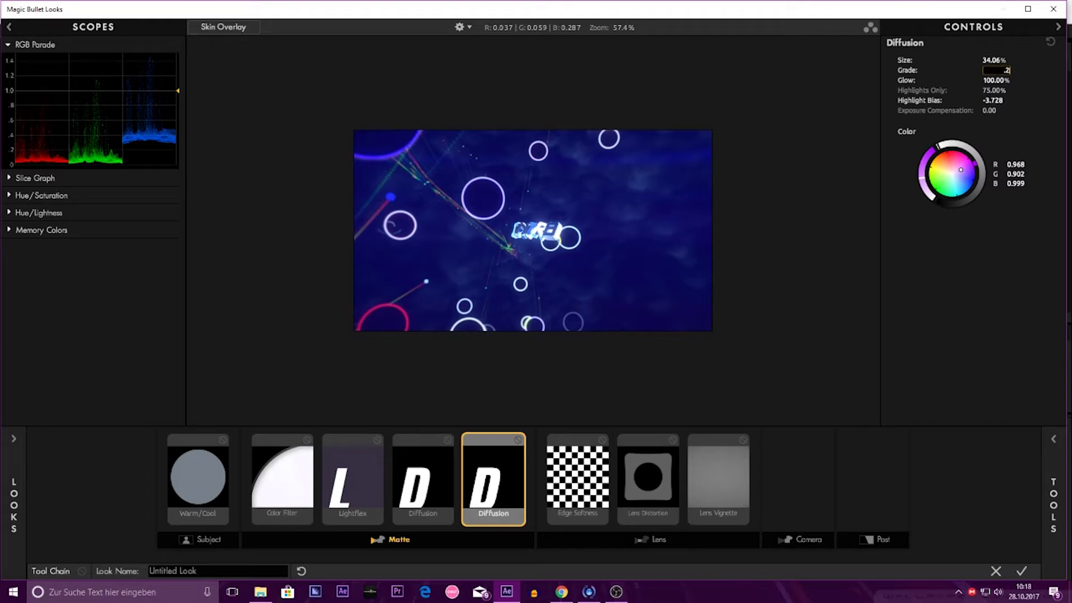
{"action": "type", "text": "0.2"}
{"action": "key", "text": "Return"}
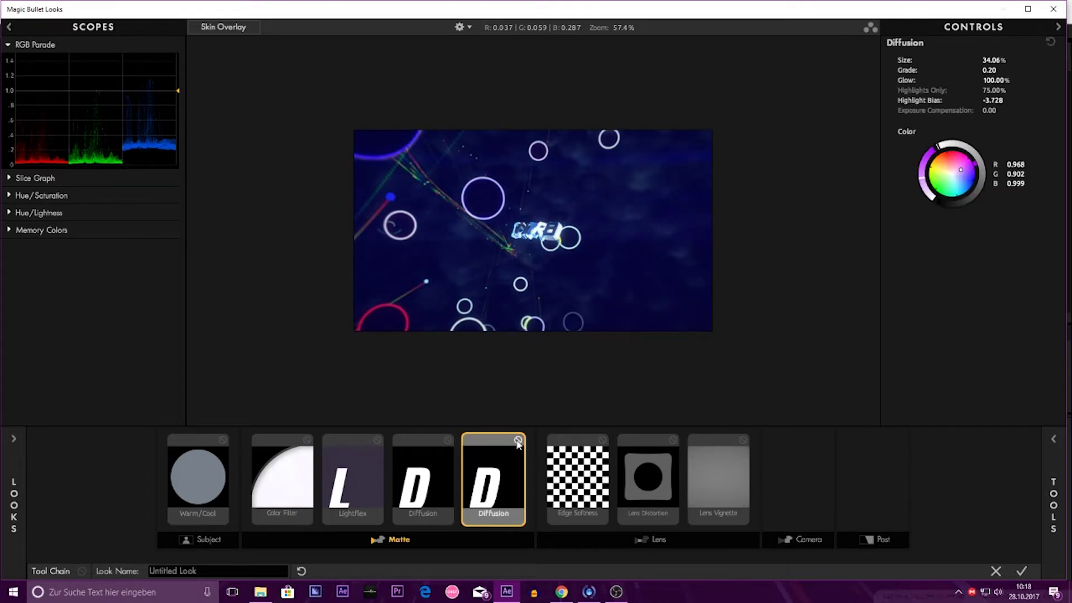
Step: Add a Star Filter to the look's Matte stage
{"action": "scroll", "coordinate": [551, 301], "scroll_direction": "up", "scroll_amount": 1}
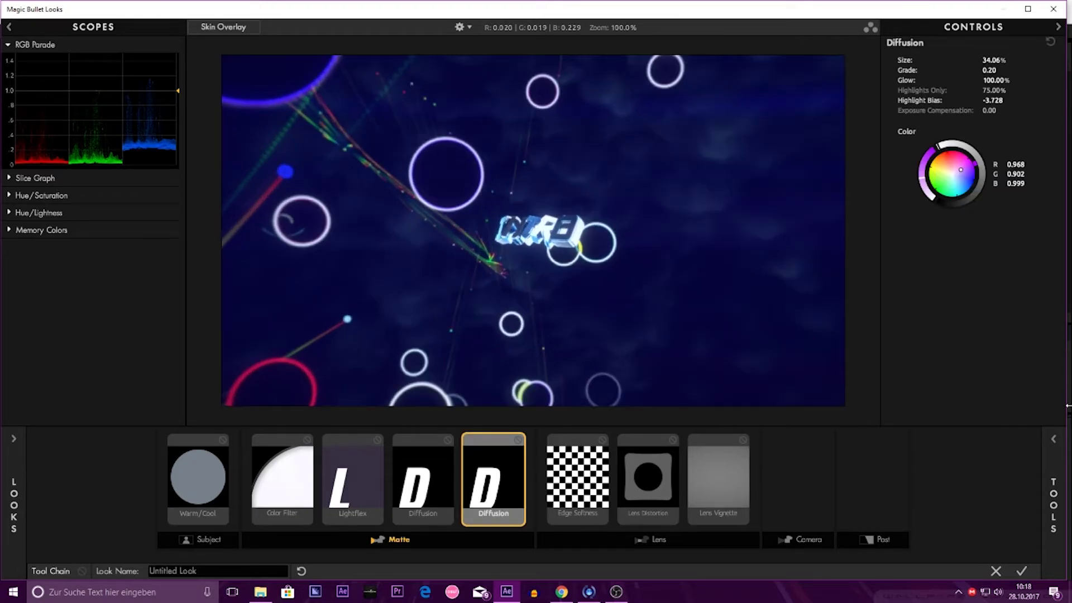
{"action": "mouse_move", "coordinate": [1055, 494]}
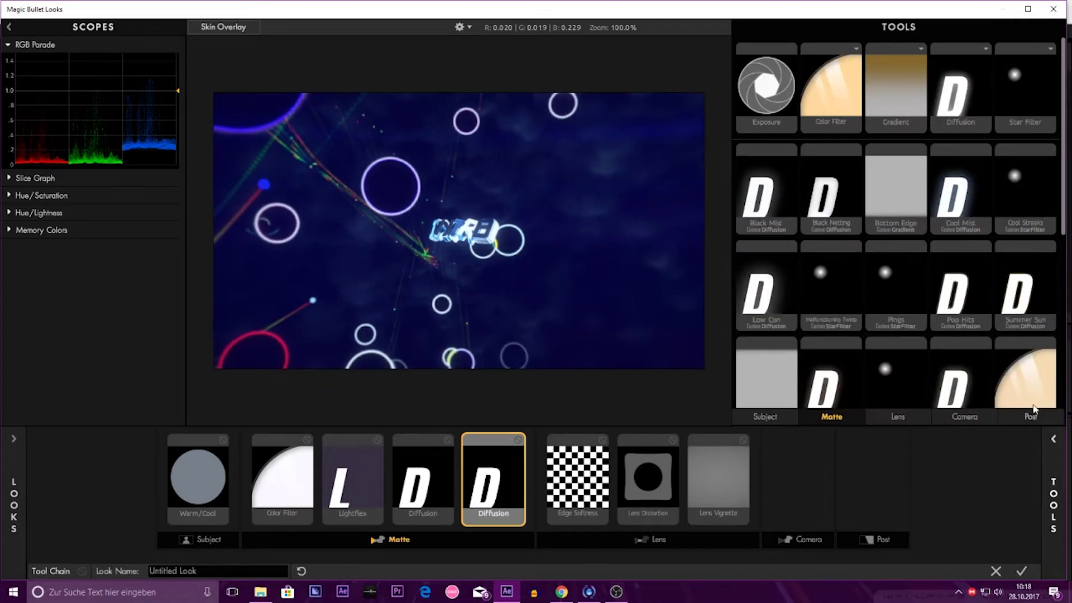
{"action": "left_click_drag", "start_coordinate": [1025, 89], "coordinate": [544, 485]}
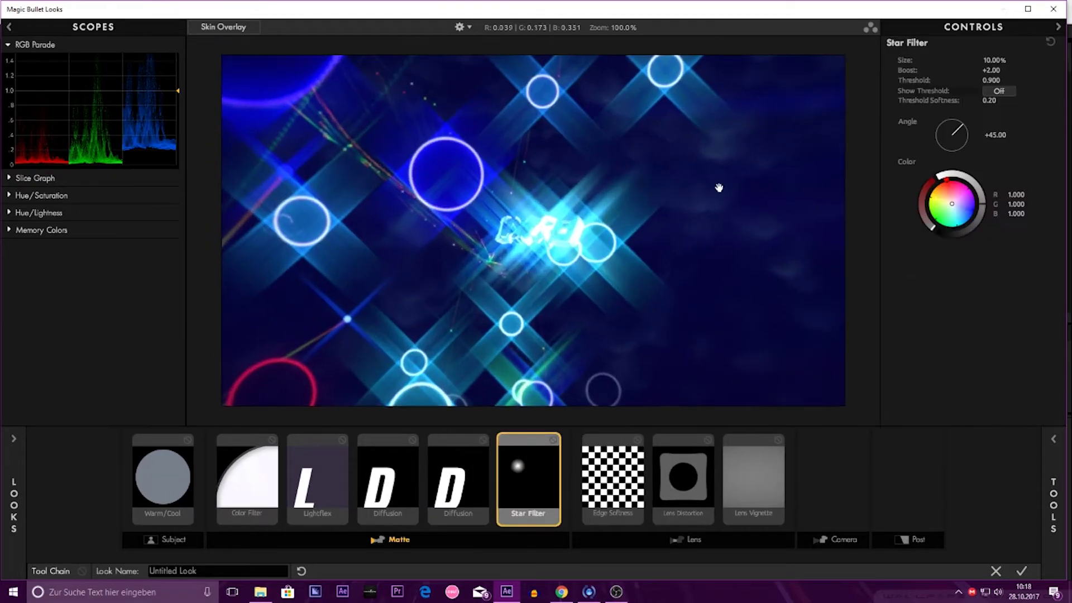
Step: Set the Star Filter to Threshold 1.000, Boost -4.00 and Size 4.00%
{"action": "left_click", "coordinate": [989, 79]}
{"action": "type", "text": "1"}
{"action": "key", "text": "Return"}
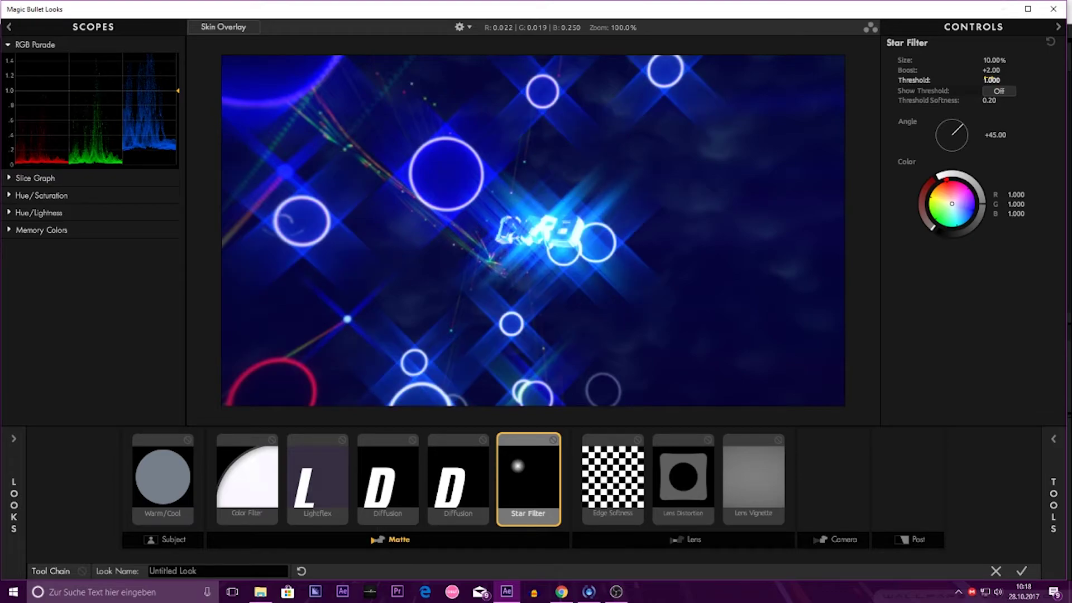
{"action": "left_click", "coordinate": [990, 70]}
{"action": "type", "text": "-3"}
{"action": "key", "text": "Return"}
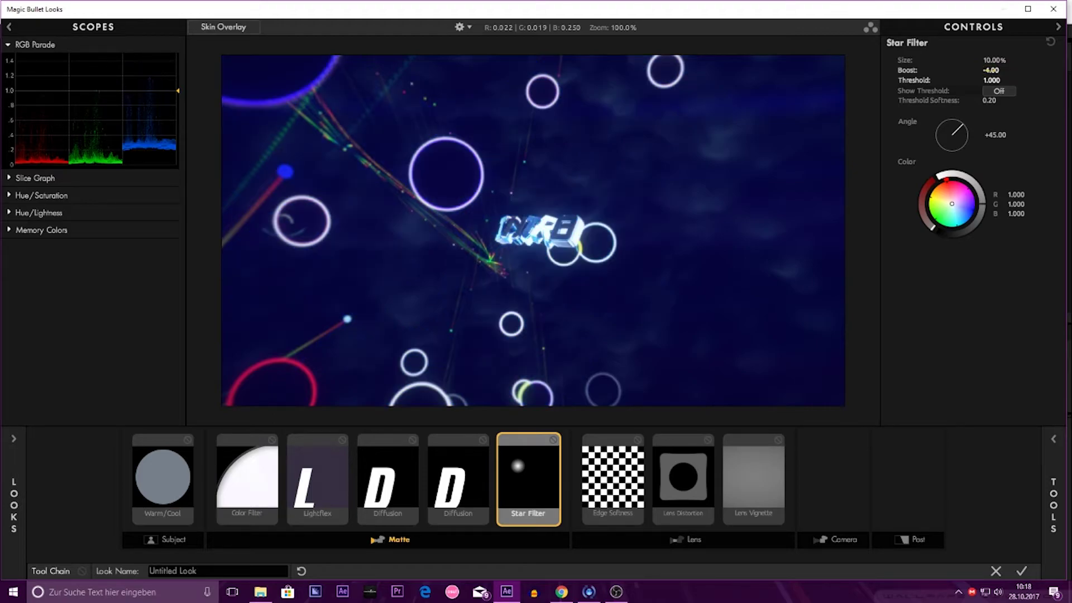
{"action": "left_click", "coordinate": [994, 60]}
{"action": "type", "text": "4"}
{"action": "key", "text": "Return"}
Step: Bring the tools library back into view
{"action": "scroll", "coordinate": [677, 211], "scroll_direction": "up", "scroll_amount": 3}
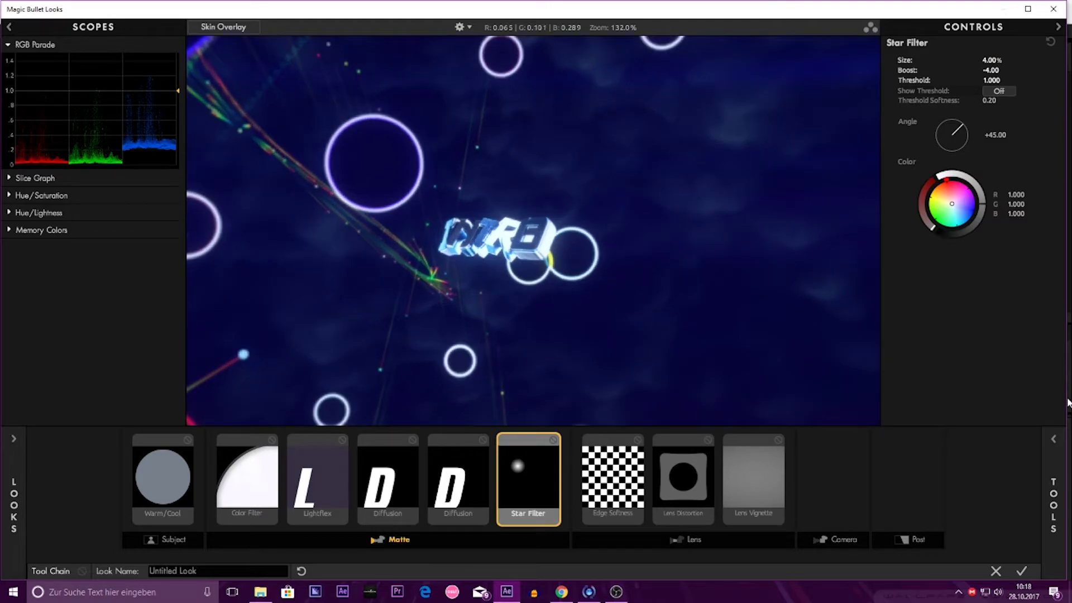
{"action": "scroll", "coordinate": [544, 283], "scroll_direction": "down", "scroll_amount": 2}
{"action": "scroll", "coordinate": [544, 283], "scroll_direction": "down", "scroll_amount": 2}
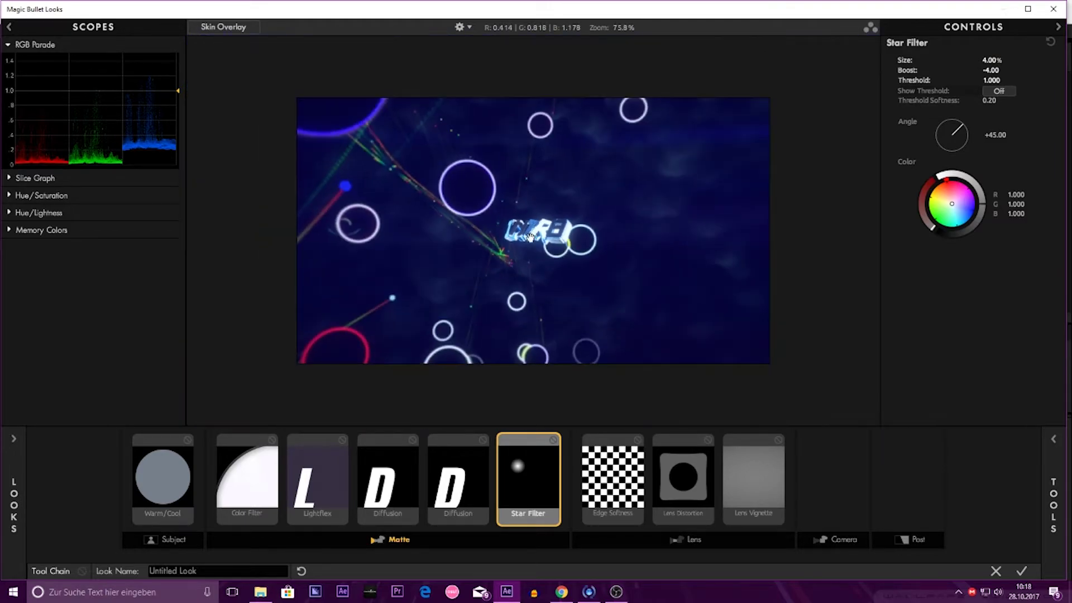
{"action": "left_click", "coordinate": [1060, 439]}
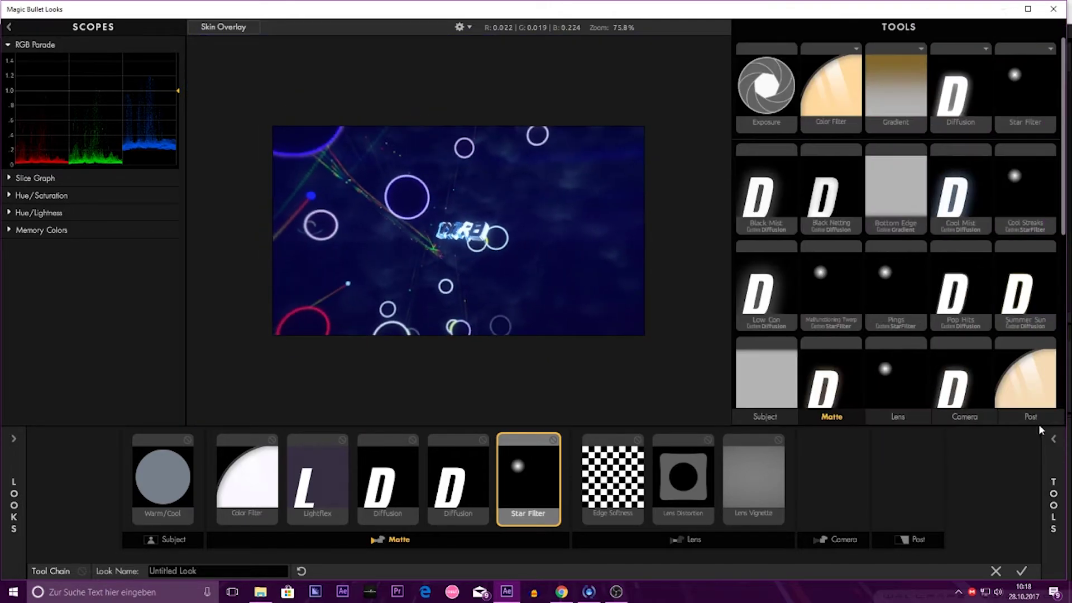
Step: Add a Duotone to the Post stage with a magenta highlight and deep blue shadow, comparing it on and off
{"action": "left_click_drag", "start_coordinate": [996, 300], "coordinate": [925, 480]}
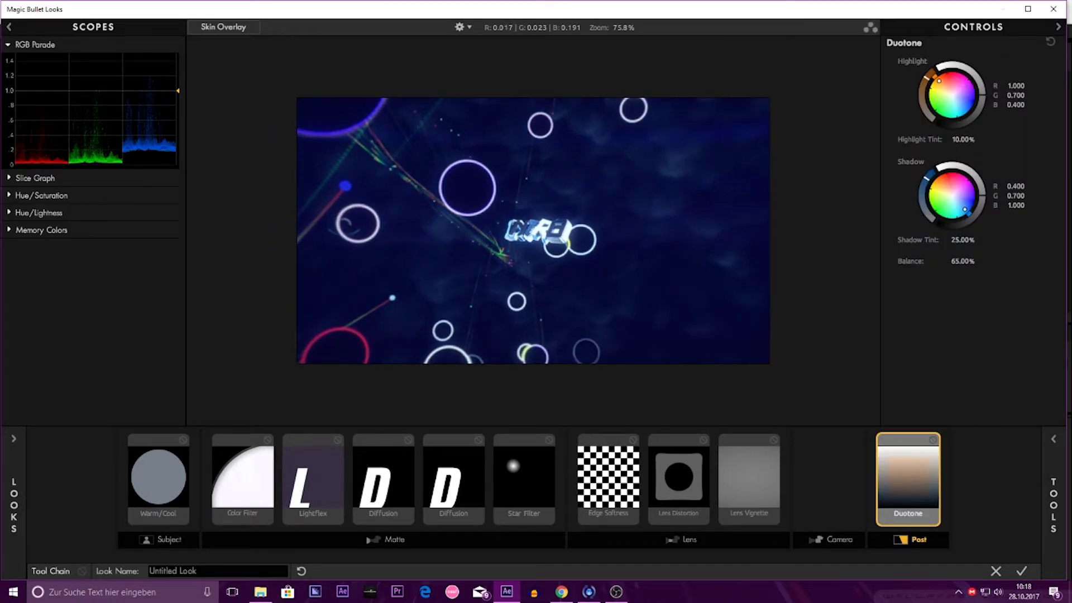
{"action": "mouse_move", "coordinate": [939, 80]}
{"action": "left_mouse_down"}
{"action": "mouse_move", "coordinate": [973, 85]}
{"action": "mouse_move", "coordinate": [972, 96]}
{"action": "left_mouse_up"}
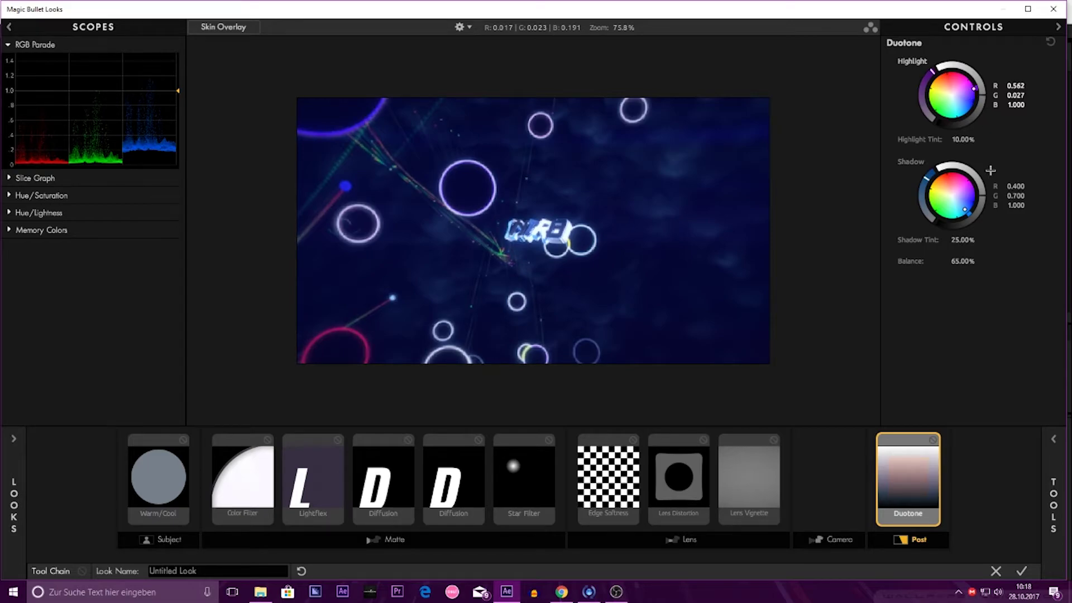
{"action": "left_click_drag", "start_coordinate": [927, 184], "coordinate": [971, 208]}
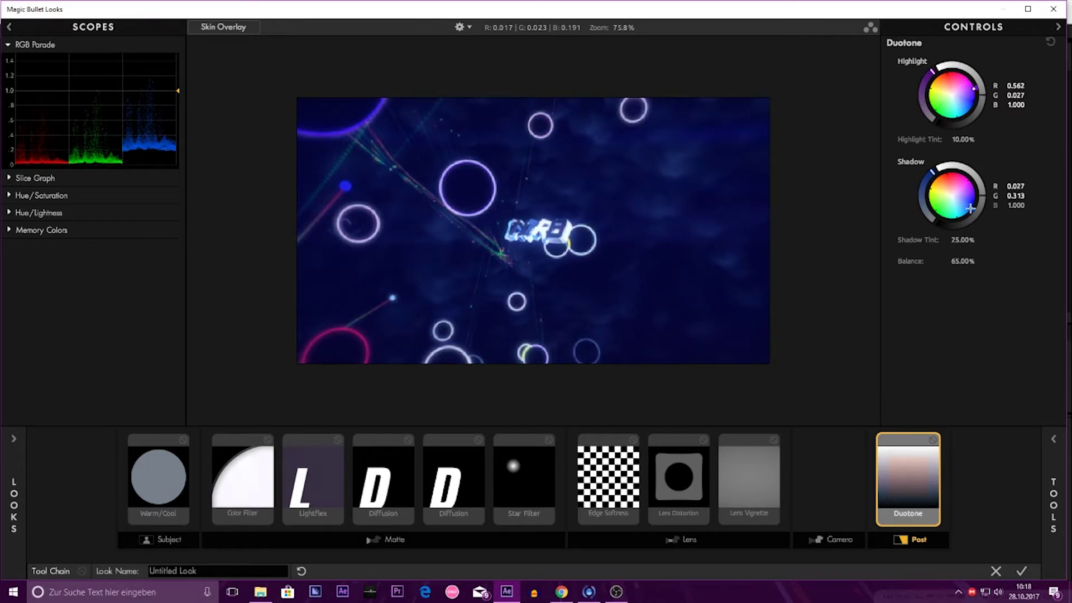
{"action": "left_click", "coordinate": [933, 441]}
{"action": "left_click", "coordinate": [933, 441]}
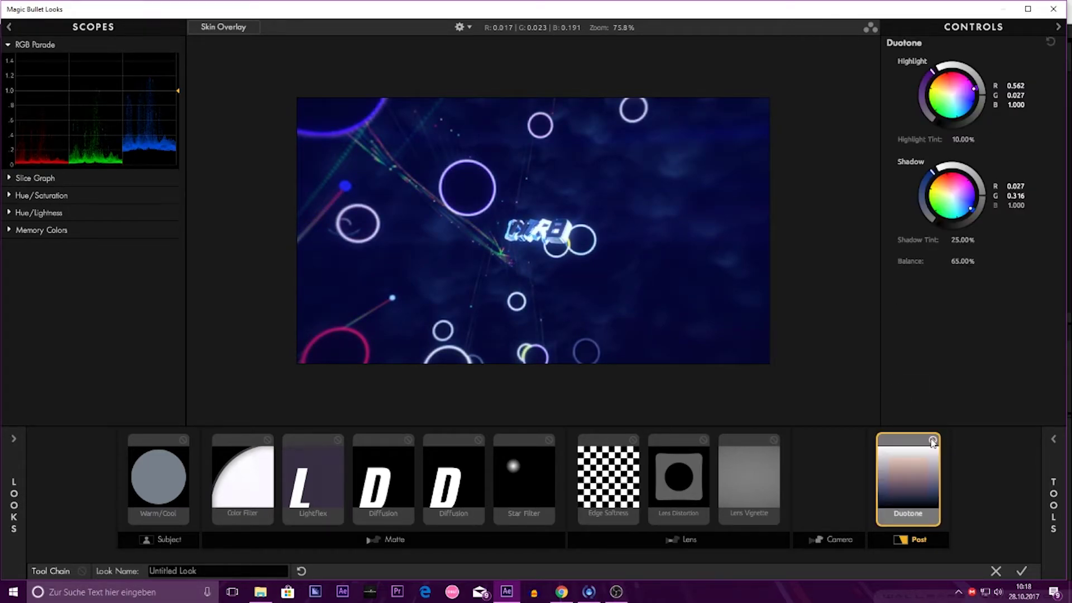
{"action": "left_click", "coordinate": [933, 441]}
{"action": "left_click", "coordinate": [933, 441]}
{"action": "left_click", "coordinate": [933, 441]}
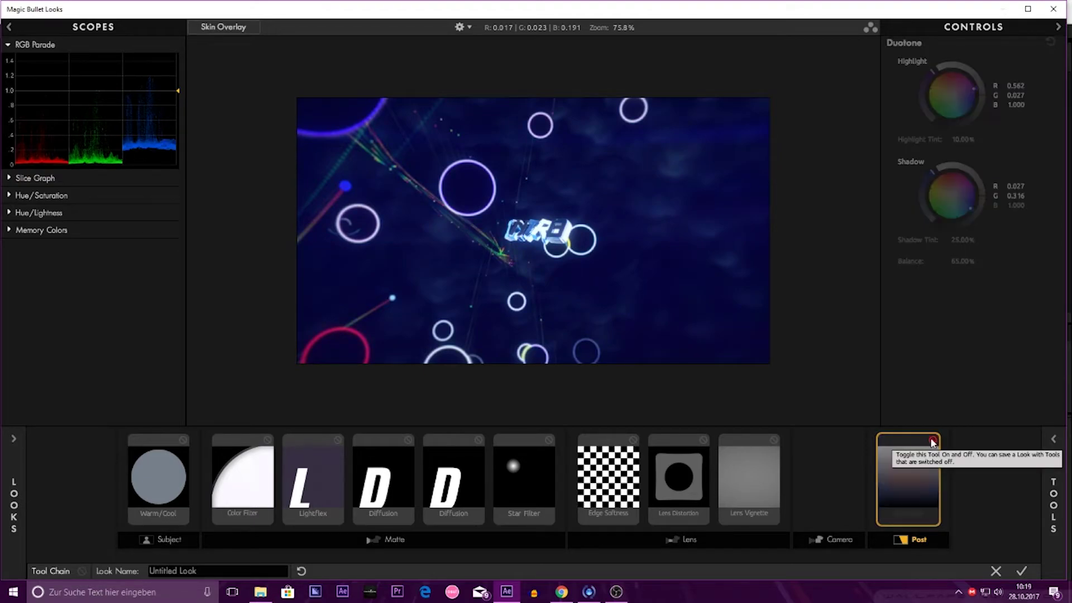
{"action": "left_click", "coordinate": [934, 441]}
{"action": "left_click", "coordinate": [933, 441]}
{"action": "left_click", "coordinate": [933, 441]}
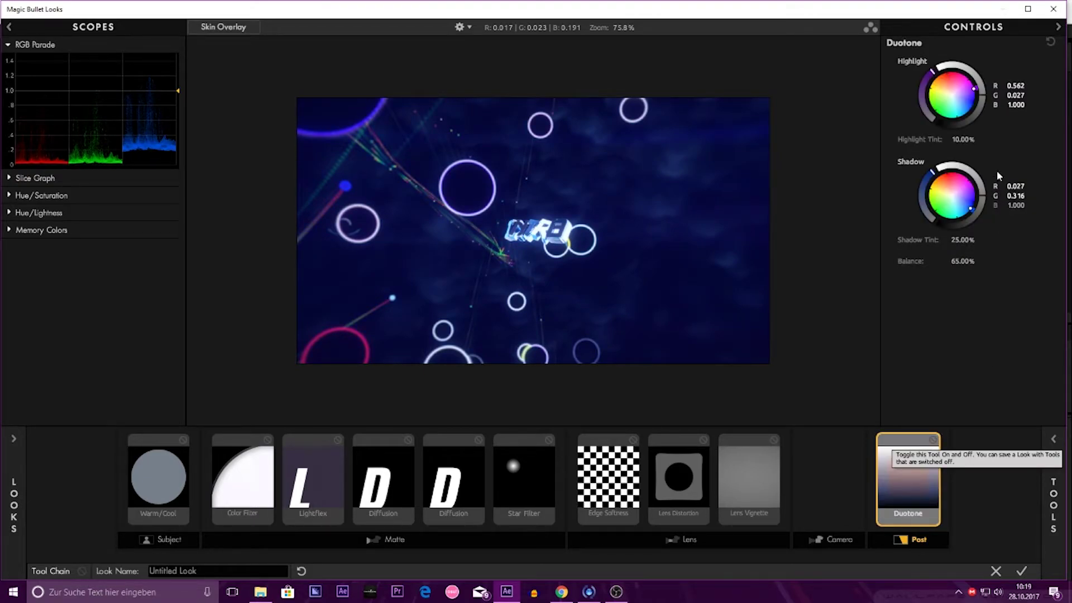
Step: Raise the Duotone Balance and Shadow Tint both to 100%
{"action": "left_click_drag", "start_coordinate": [964, 261], "coordinate": [1005, 261]}
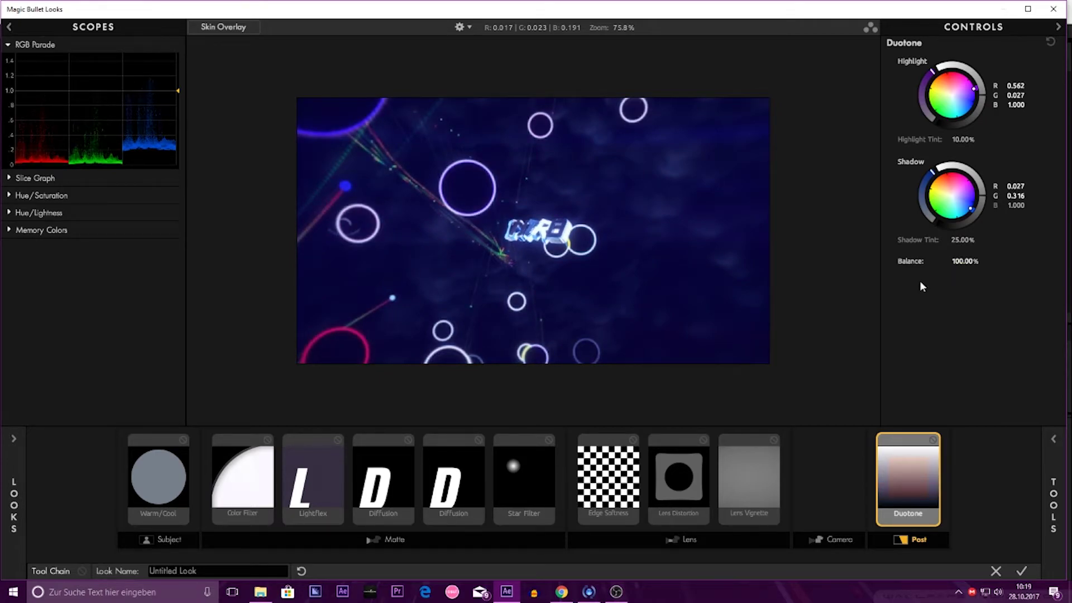
{"action": "left_click", "coordinate": [933, 440]}
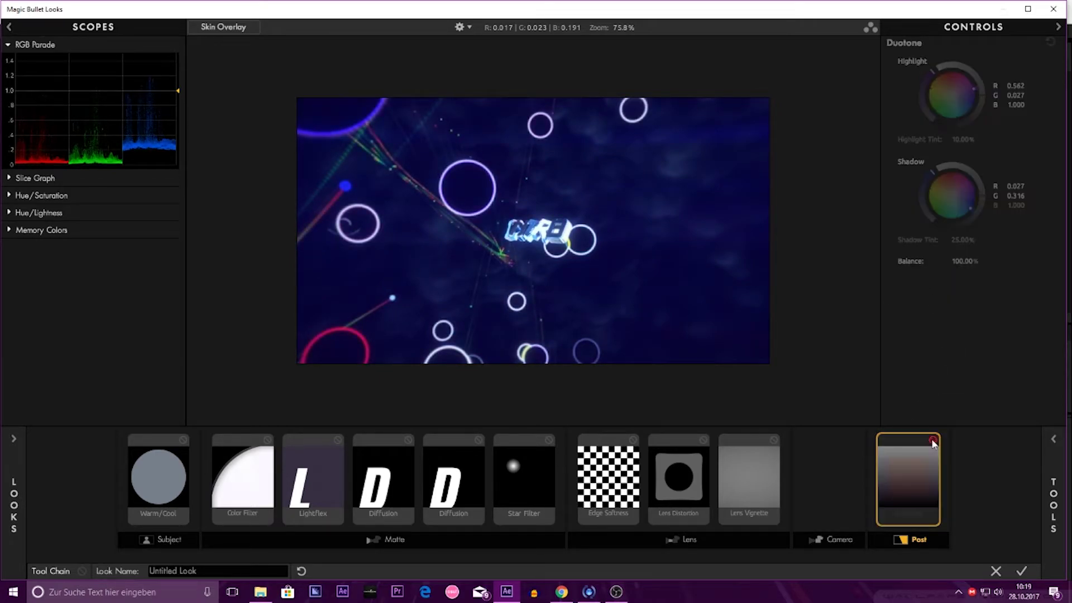
{"action": "left_click", "coordinate": [933, 440]}
{"action": "double_click", "coordinate": [933, 440]}
{"action": "left_click", "coordinate": [934, 440]}
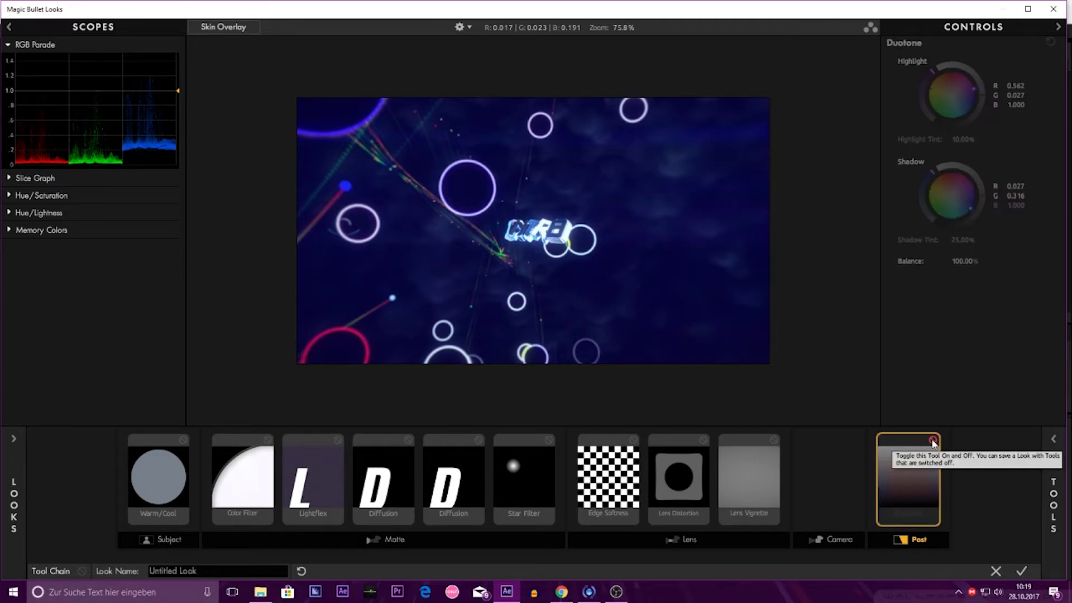
{"action": "left_click", "coordinate": [933, 440]}
{"action": "mouse_move", "coordinate": [964, 241]}
{"action": "left_mouse_down"}
{"action": "mouse_move", "coordinate": [938, 242]}
{"action": "mouse_move", "coordinate": [969, 249]}
{"action": "left_mouse_up"}
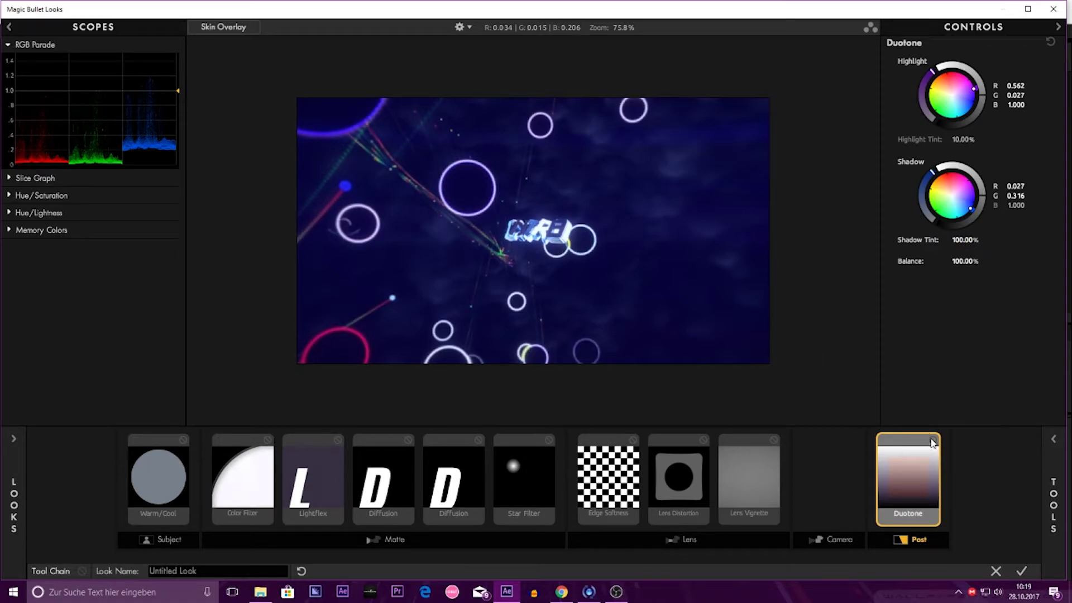
Step: Add a Curves tool to the Post stage with a slightly darker toe, comparing it on and off
{"action": "left_click", "coordinate": [1062, 479]}
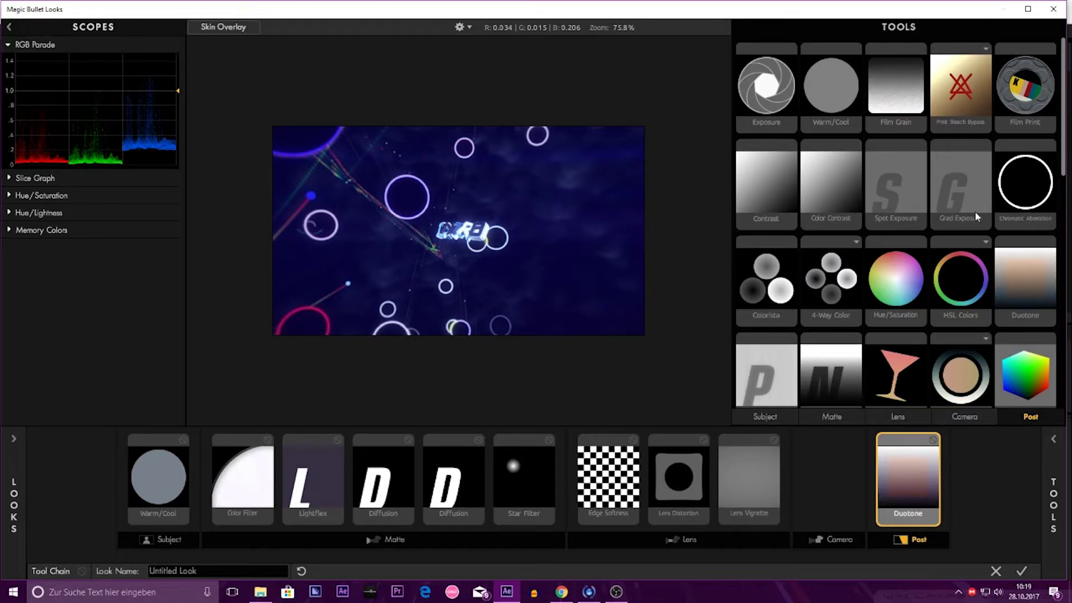
{"action": "scroll", "coordinate": [836, 360], "scroll_direction": "down", "scroll_amount": 3}
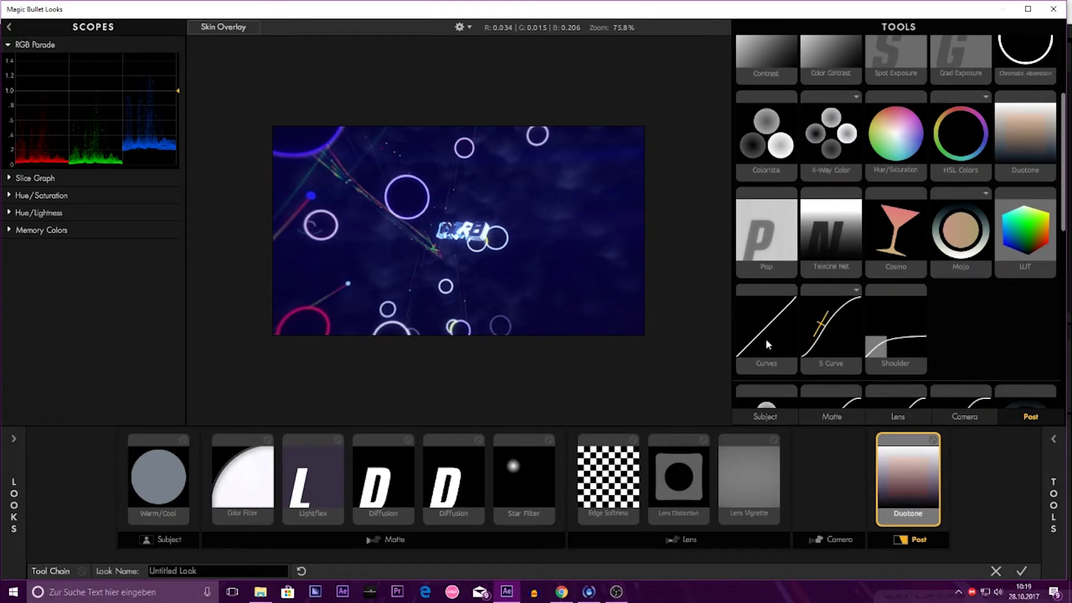
{"action": "left_click_drag", "start_coordinate": [765, 339], "coordinate": [865, 476]}
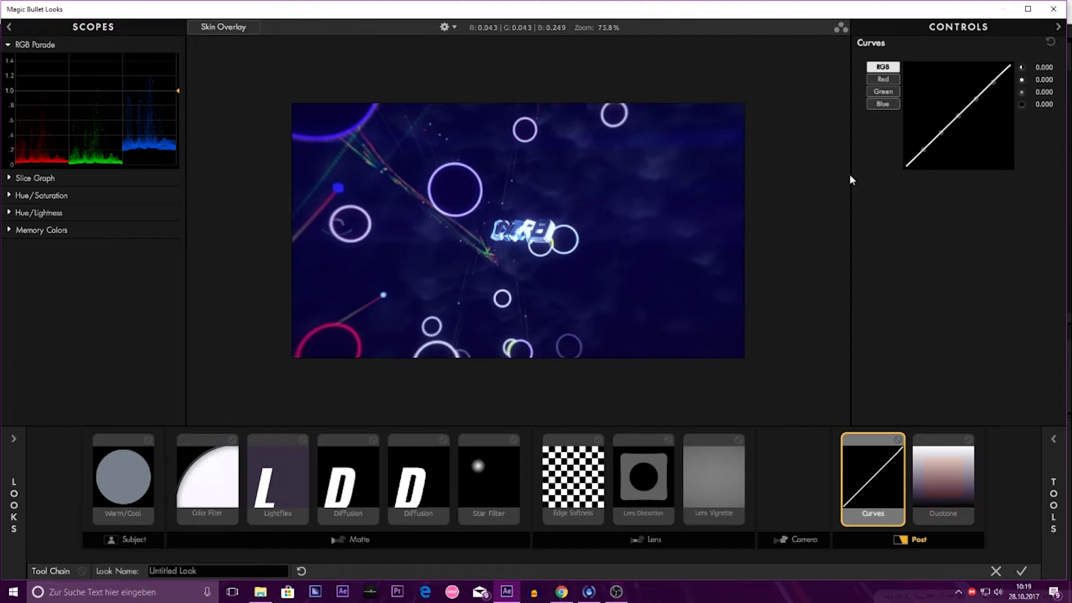
{"action": "mouse_move", "coordinate": [923, 149]}
{"action": "left_mouse_down"}
{"action": "mouse_move", "coordinate": [924, 158]}
{"action": "mouse_move", "coordinate": [931, 146]}
{"action": "left_mouse_up"}
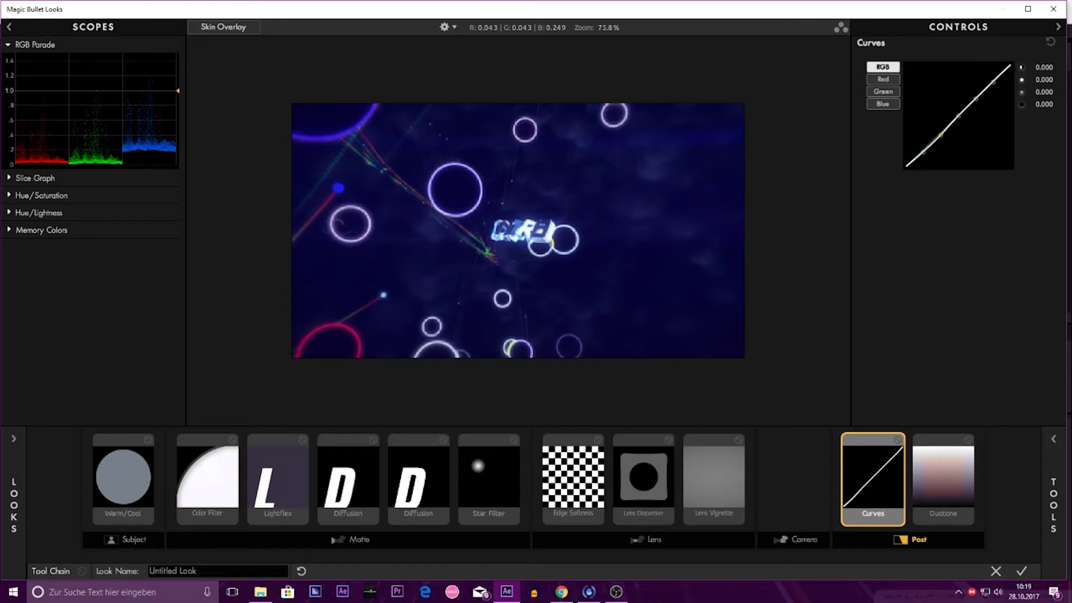
{"action": "left_click", "coordinate": [898, 440]}
{"action": "left_click", "coordinate": [898, 440]}
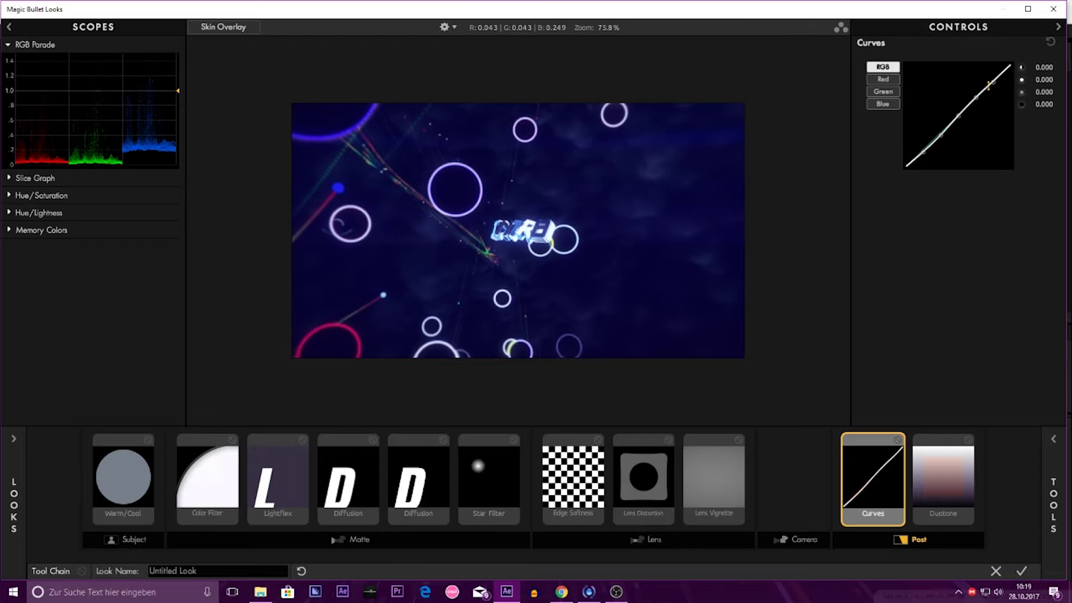
{"action": "left_click", "coordinate": [898, 440]}
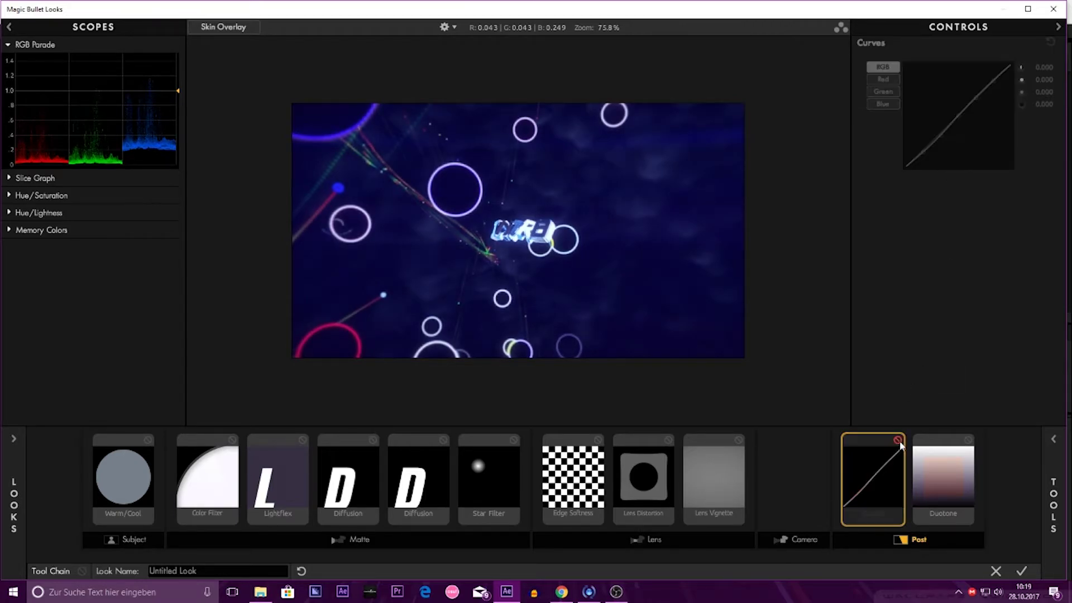
{"action": "left_click", "coordinate": [898, 441]}
{"action": "left_click", "coordinate": [898, 441]}
{"action": "left_click", "coordinate": [898, 440]}
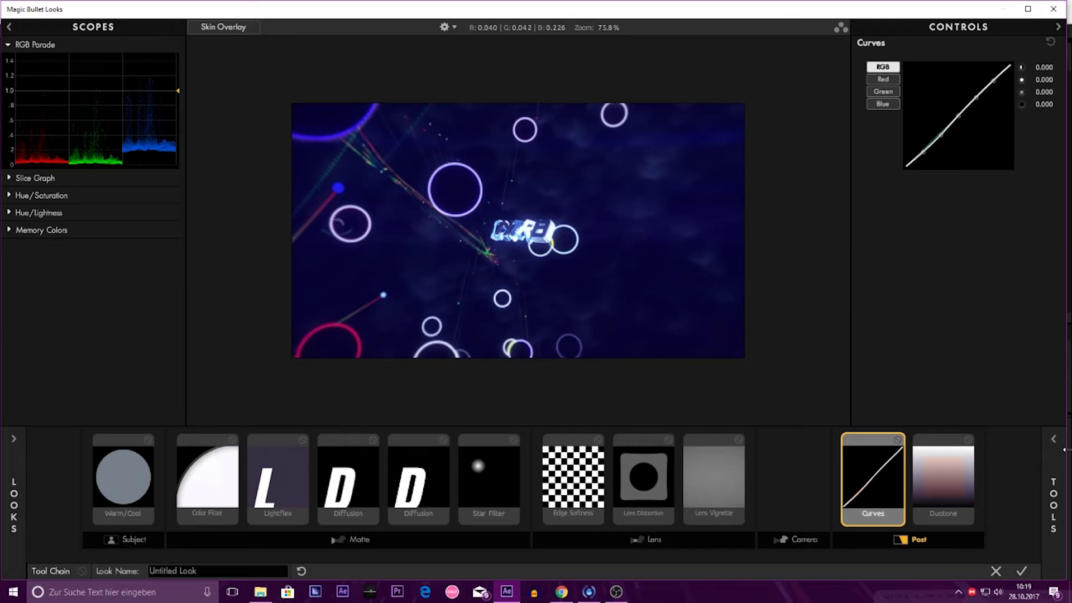
Step: Try a Shoulder tool in the Post stage and compare it on and off
{"action": "left_click", "coordinate": [1054, 439]}
{"action": "scroll", "coordinate": [1005, 370], "scroll_direction": "up", "scroll_amount": 1}
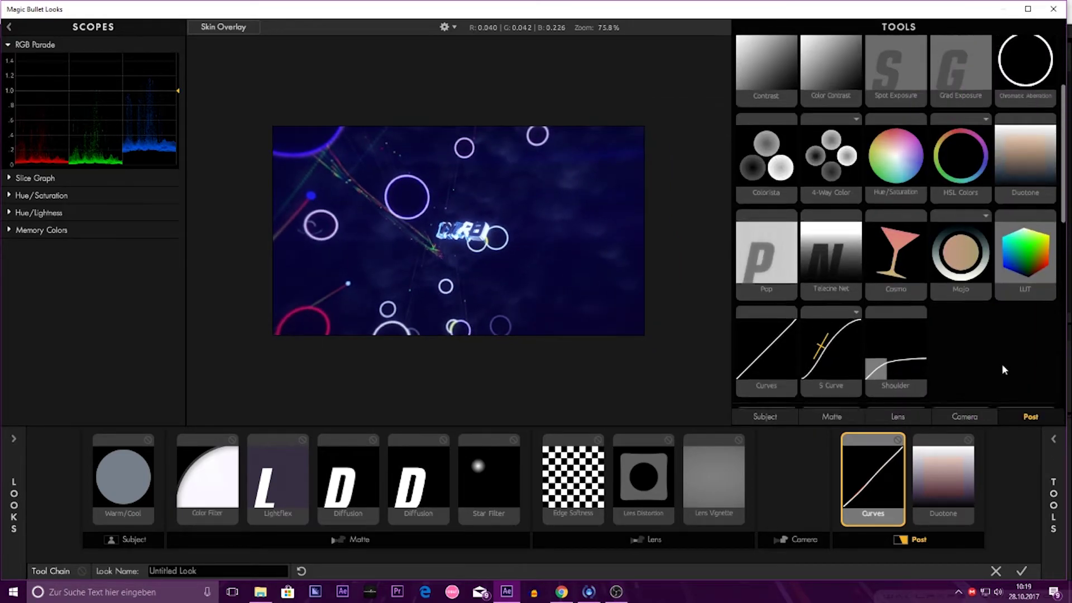
{"action": "left_click_drag", "start_coordinate": [905, 373], "coordinate": [838, 480]}
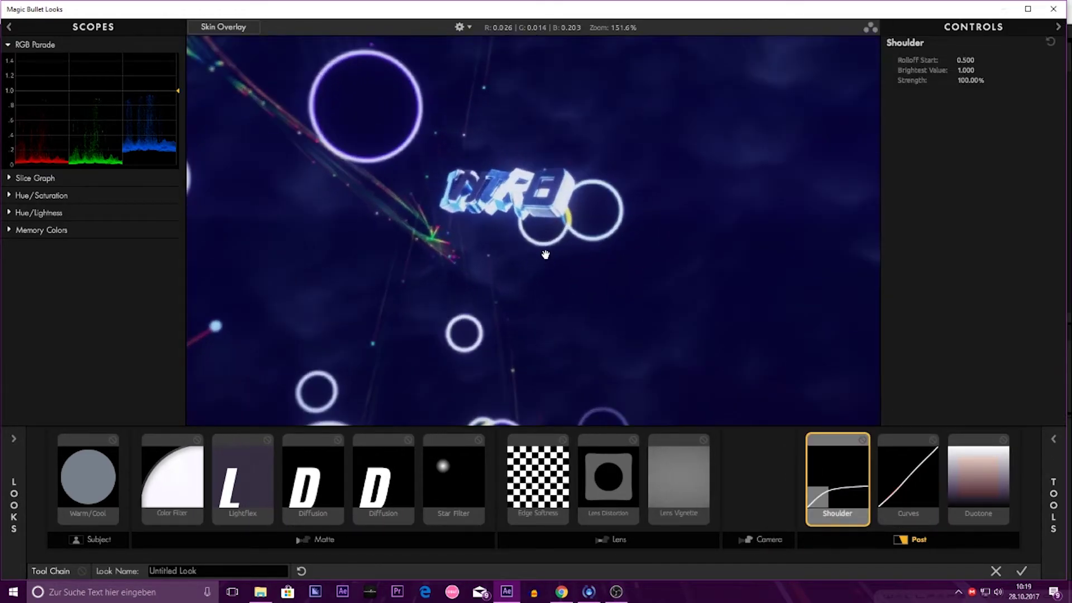
{"action": "scroll", "coordinate": [546, 254], "scroll_direction": "up", "scroll_amount": 1}
{"action": "left_click", "coordinate": [863, 441]}
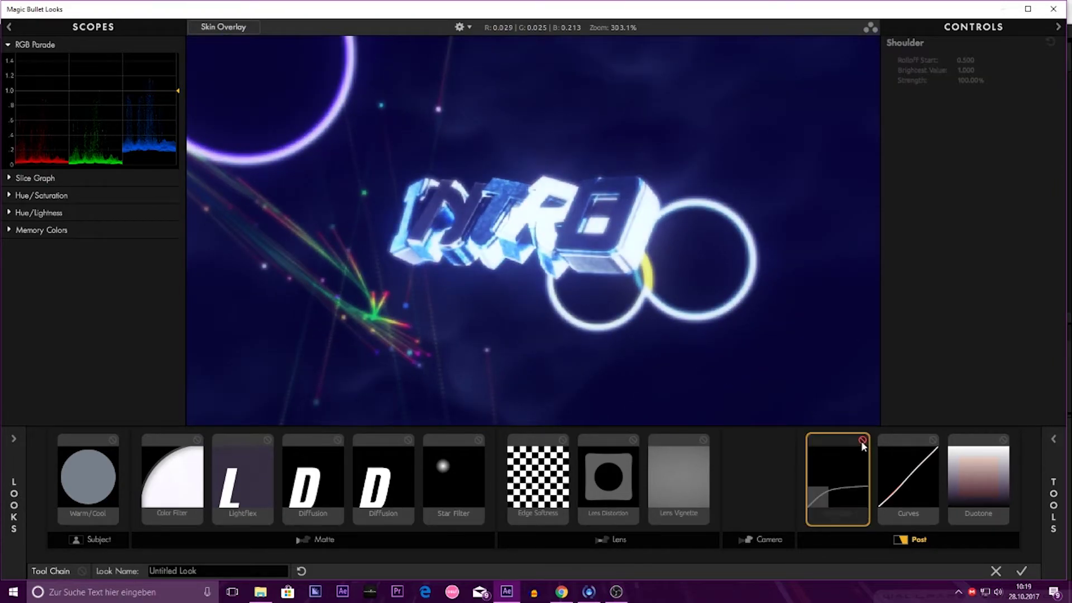
{"action": "left_click", "coordinate": [863, 441]}
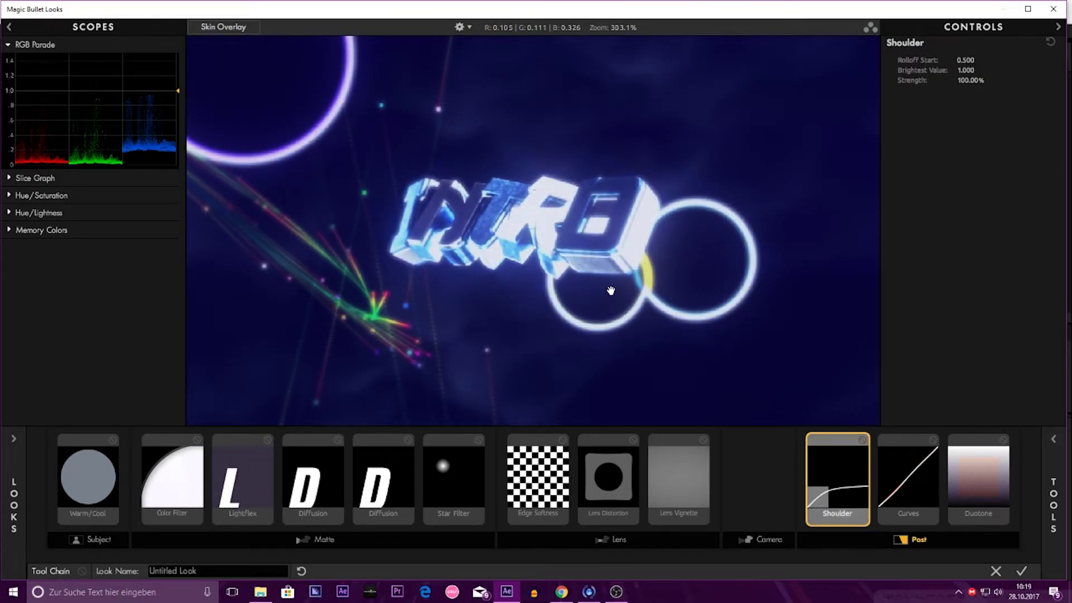
{"action": "scroll", "coordinate": [611, 291], "scroll_direction": "down", "scroll_amount": 2}
{"action": "scroll", "coordinate": [620, 318], "scroll_direction": "down", "scroll_amount": 1}
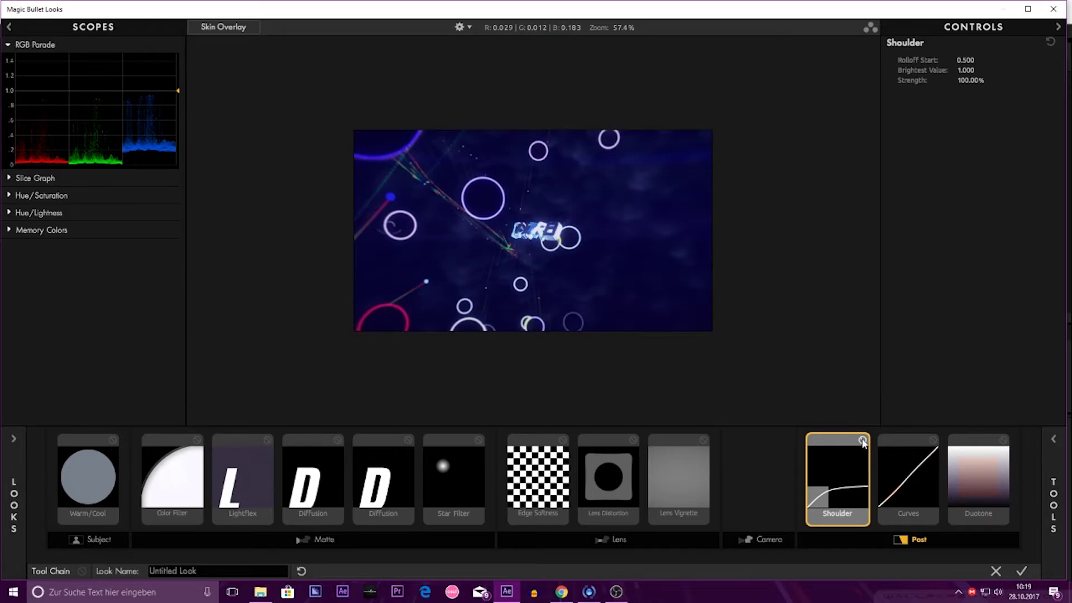
Step: Compare the Shoulder once more, then delete it from the look
{"action": "left_click", "coordinate": [862, 441]}
{"action": "left_click", "coordinate": [863, 441]}
{"action": "left_click", "coordinate": [863, 441]}
{"action": "left_click", "coordinate": [862, 441]}
{"action": "left_click", "coordinate": [863, 441]}
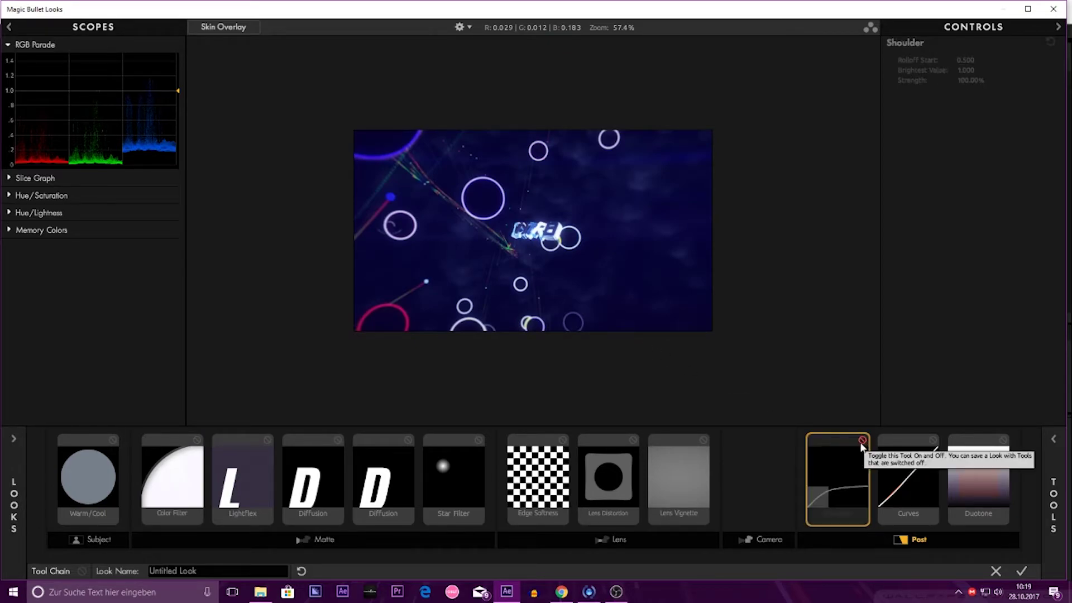
{"action": "key", "text": "Delete"}
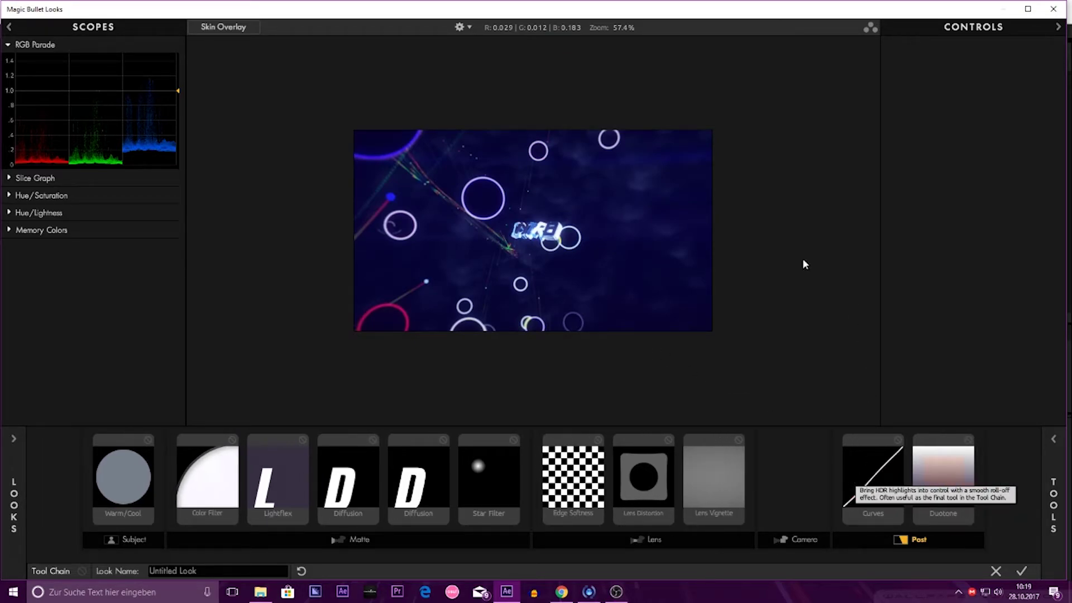
{"action": "scroll", "coordinate": [726, 257], "scroll_direction": "up", "scroll_amount": 2}
{"action": "scroll", "coordinate": [614, 249], "scroll_direction": "down", "scroll_amount": 1}
{"action": "scroll", "coordinate": [558, 242], "scroll_direction": "down", "scroll_amount": 1}
{"action": "scroll", "coordinate": [472, 235], "scroll_direction": "up", "scroll_amount": 1}
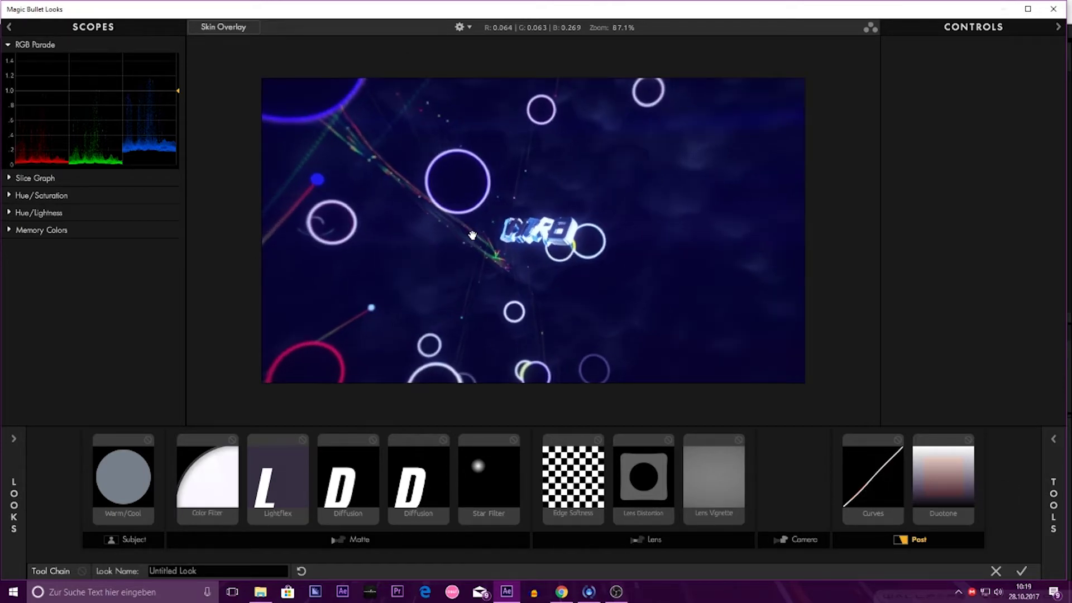
Step: Add a Hue/Saturation tool to the end of the Post stage
{"action": "left_click", "coordinate": [1063, 475]}
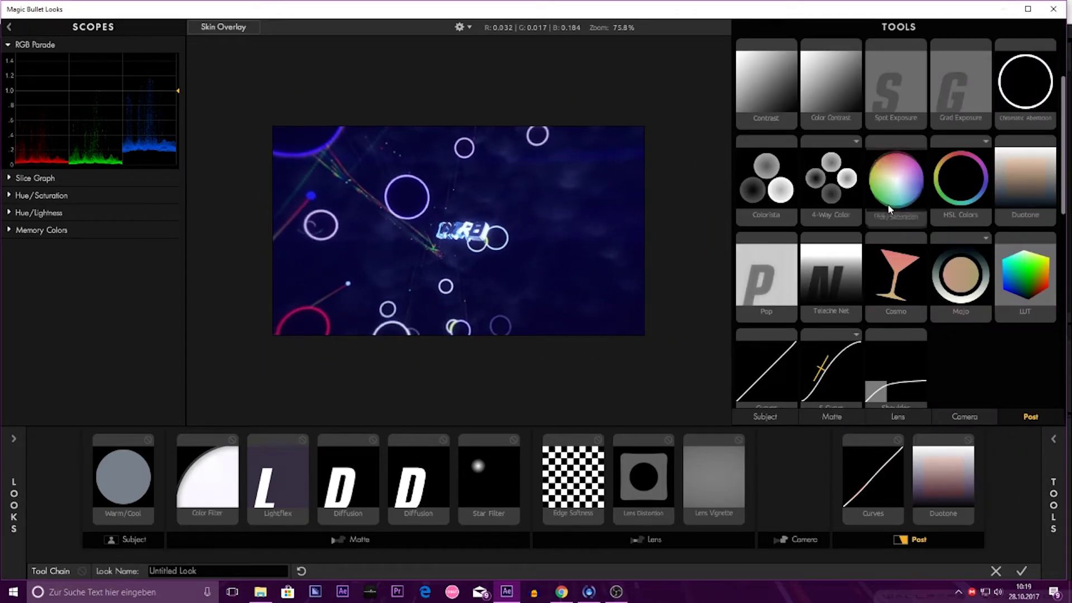
{"action": "left_click_drag", "start_coordinate": [890, 209], "coordinate": [982, 472]}
{"action": "scroll", "coordinate": [555, 215], "scroll_direction": "up", "scroll_amount": 2}
{"action": "scroll", "coordinate": [555, 215], "scroll_direction": "up", "scroll_amount": 2}
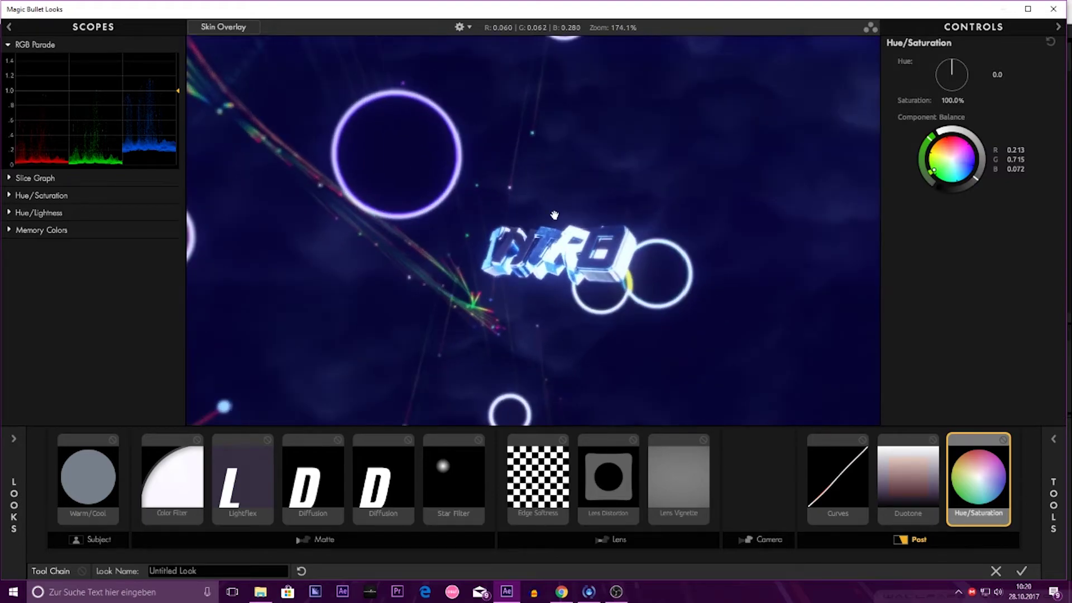
{"action": "scroll", "coordinate": [554, 215], "scroll_direction": "down", "scroll_amount": 4}
Step: Set the Hue/Saturation Saturation to 110%, after trying 130% and 60%
{"action": "left_click", "coordinate": [953, 100]}
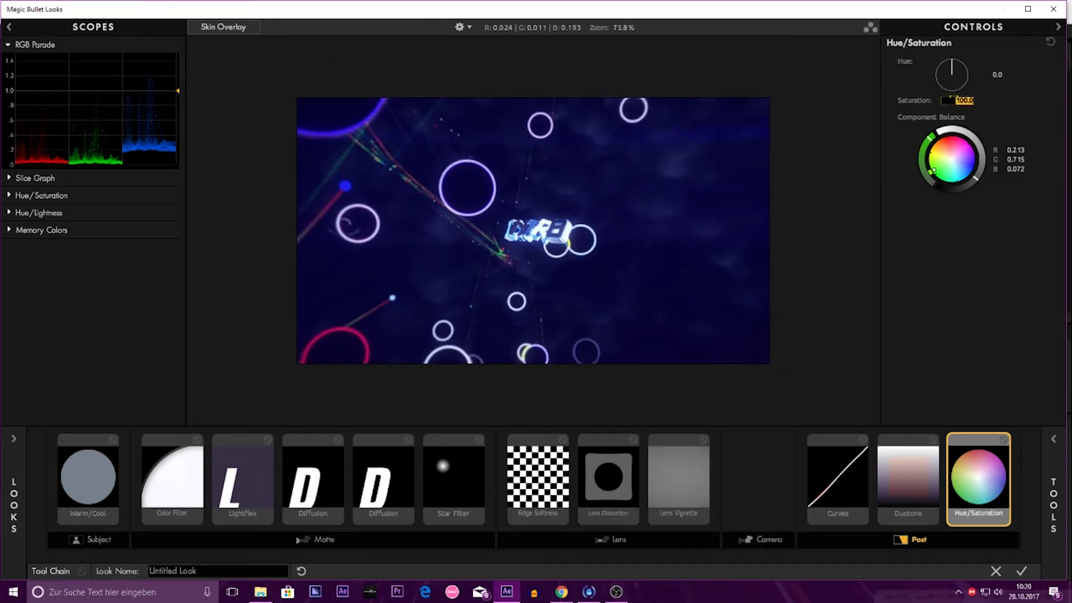
{"action": "type", "text": "130"}
{"action": "key", "text": "Return"}
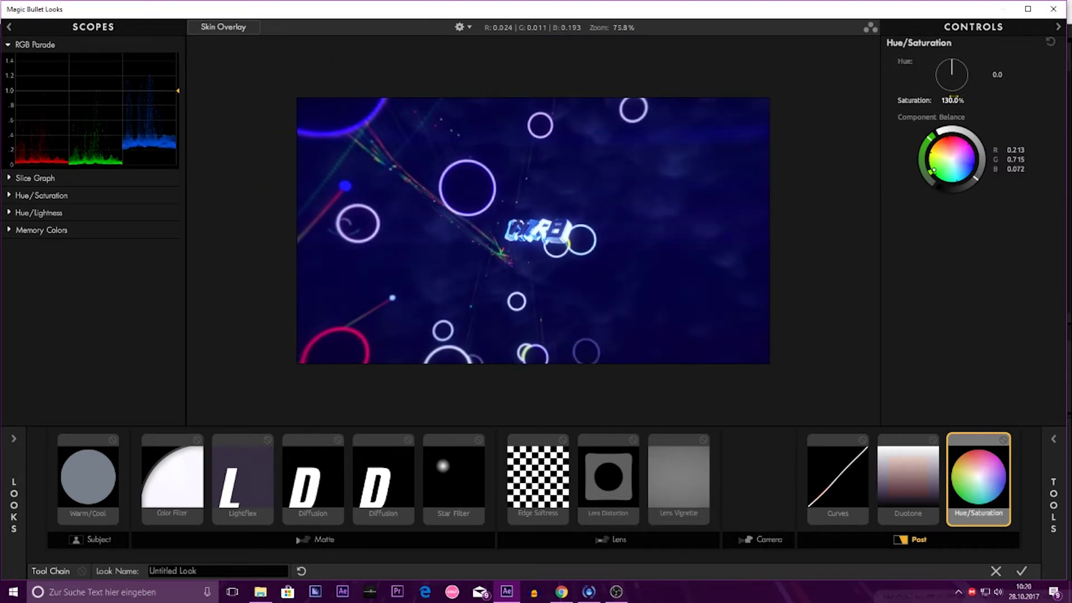
{"action": "scroll", "coordinate": [567, 216], "scroll_direction": "up", "scroll_amount": 3}
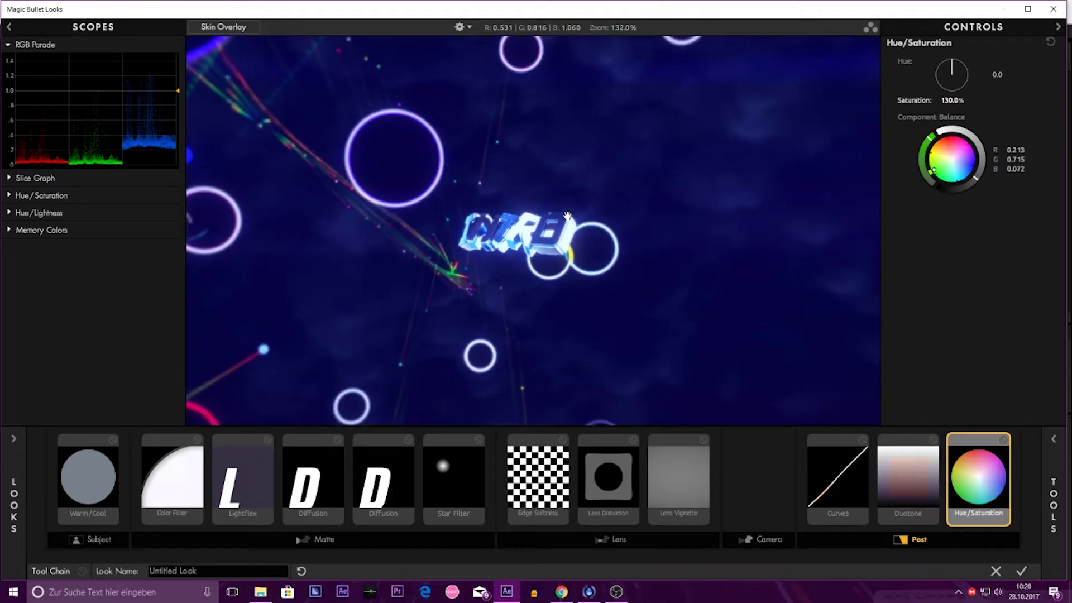
{"action": "left_click", "coordinate": [948, 101]}
{"action": "type", "text": "60"}
{"action": "key", "text": "Return"}
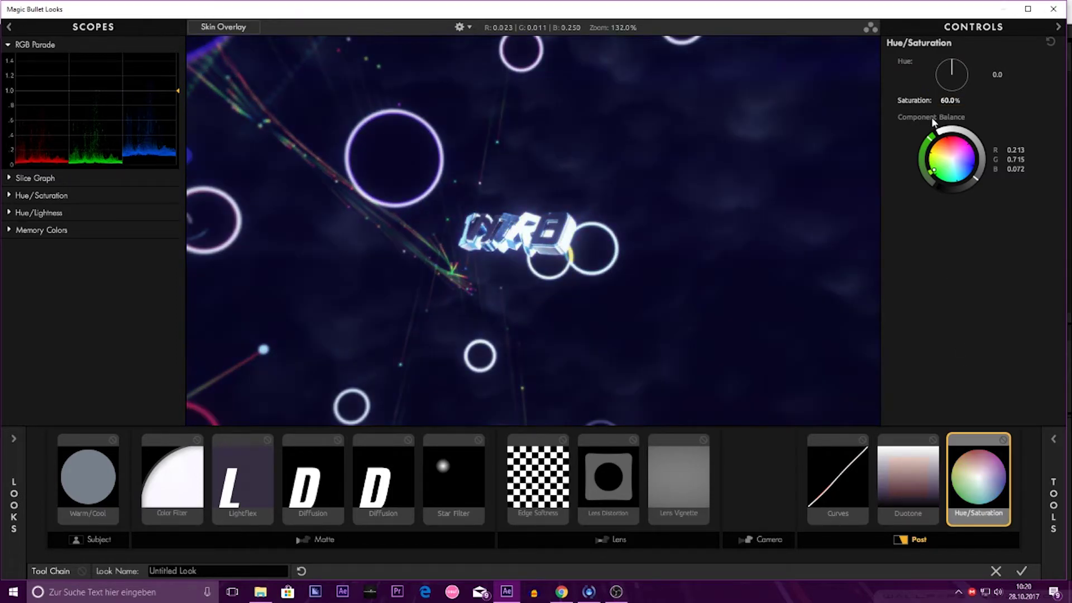
{"action": "scroll", "coordinate": [535, 234], "scroll_direction": "down", "scroll_amount": 4}
{"action": "scroll", "coordinate": [535, 235], "scroll_direction": "up", "scroll_amount": 1}
{"action": "scroll", "coordinate": [535, 234], "scroll_direction": "down", "scroll_amount": 1}
{"action": "scroll", "coordinate": [535, 235], "scroll_direction": "up", "scroll_amount": 3}
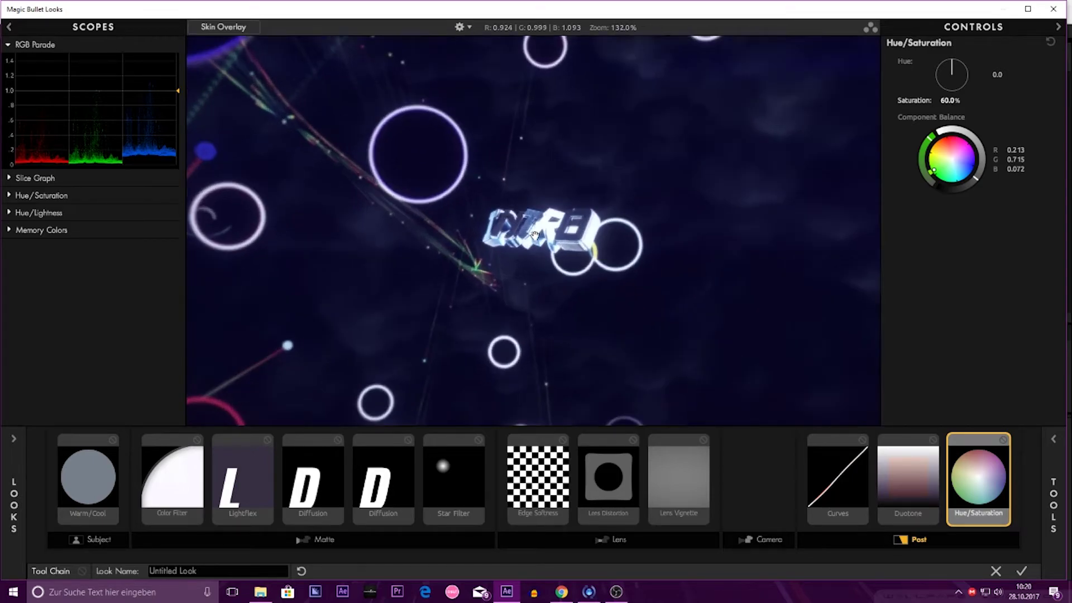
{"action": "left_click", "coordinate": [950, 101]}
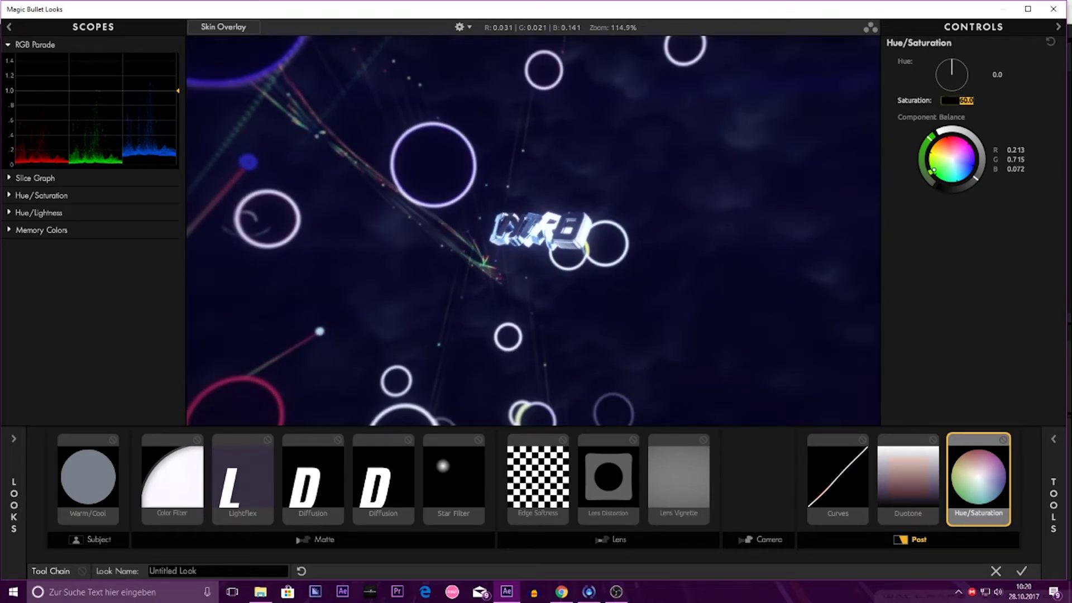
{"action": "type", "text": "110"}
{"action": "key", "text": "Return"}
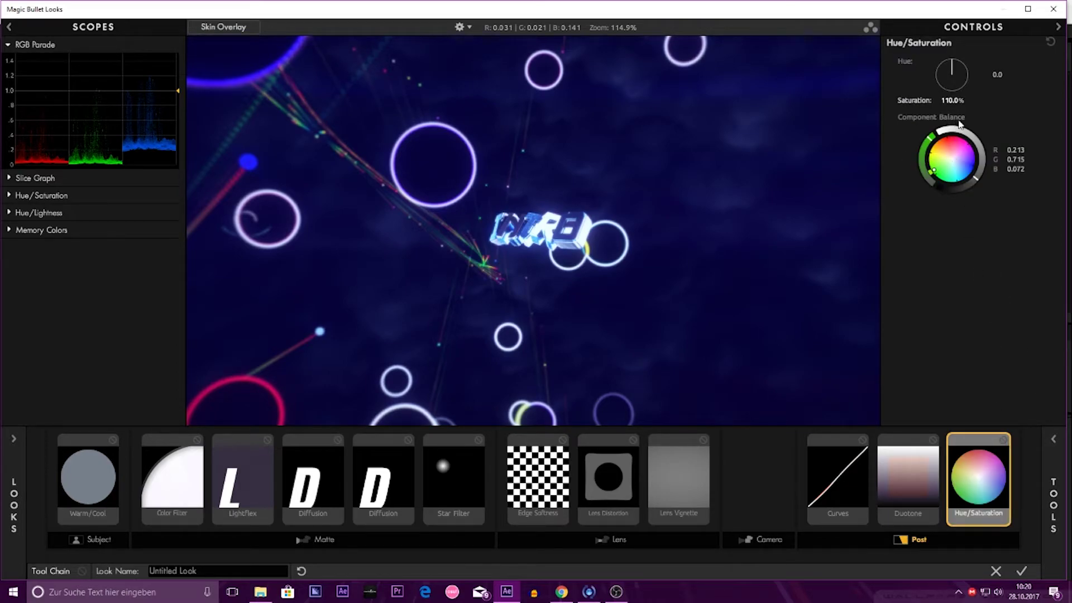
Step: Push the Component Balance toward blue and compare Hue/Saturation on and off
{"action": "left_click_drag", "start_coordinate": [966, 163], "coordinate": [969, 175]}
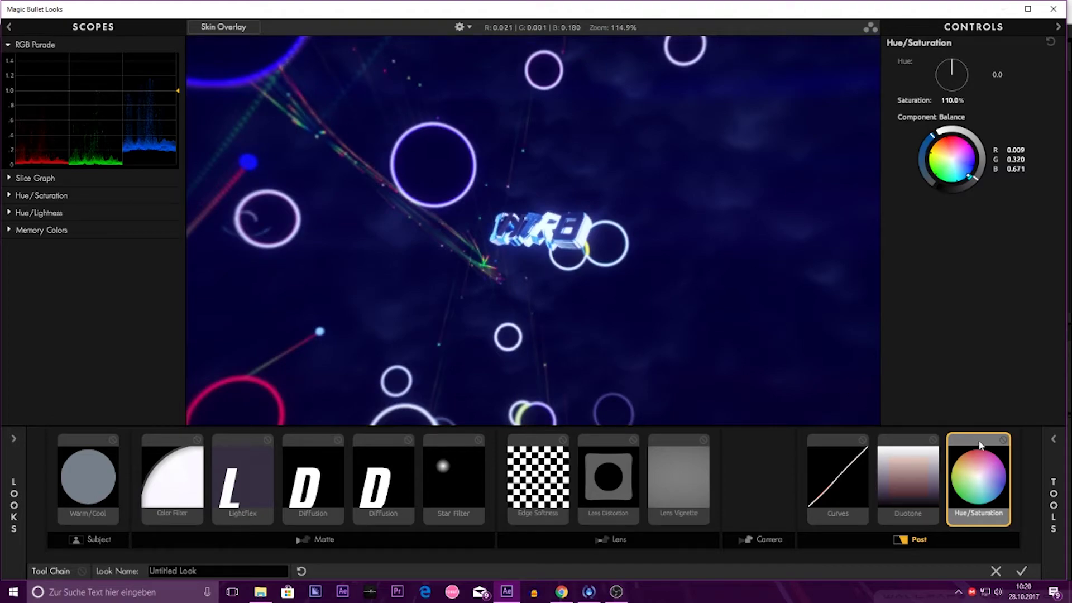
{"action": "left_click", "coordinate": [1004, 441]}
{"action": "left_click", "coordinate": [1005, 440]}
{"action": "left_click", "coordinate": [1005, 440]}
{"action": "left_click", "coordinate": [1005, 440]}
{"action": "scroll", "coordinate": [440, 232], "scroll_direction": "down", "scroll_amount": 3}
{"action": "scroll", "coordinate": [440, 231], "scroll_direction": "up", "scroll_amount": 3}
{"action": "scroll", "coordinate": [440, 232], "scroll_direction": "down", "scroll_amount": 5}
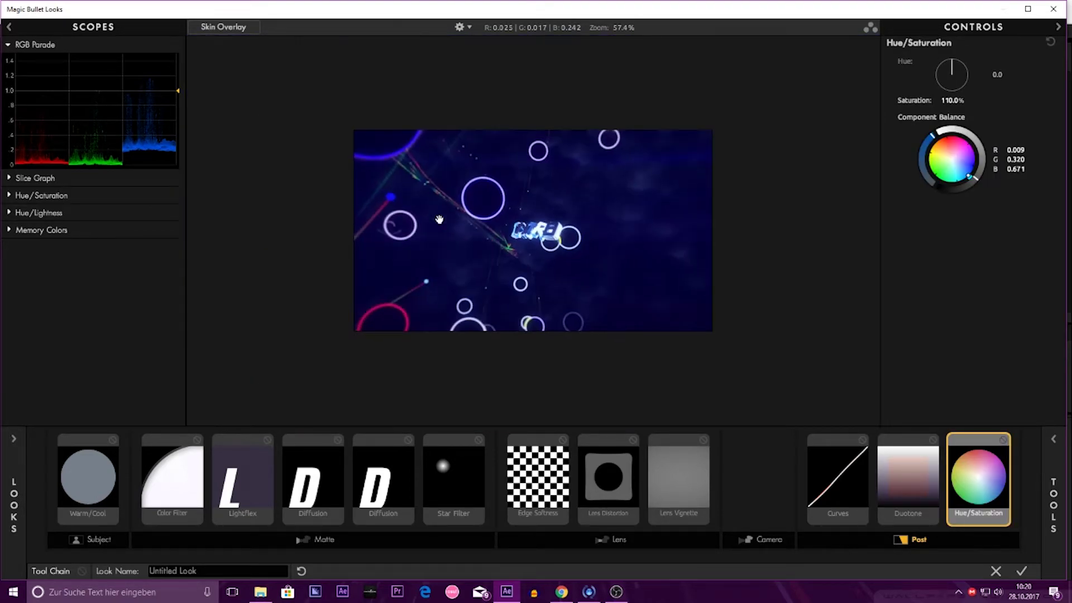
Step: Compare the look with the Duotone bypassed and re-enabled
{"action": "left_click", "coordinate": [933, 442]}
{"action": "left_click", "coordinate": [933, 441]}
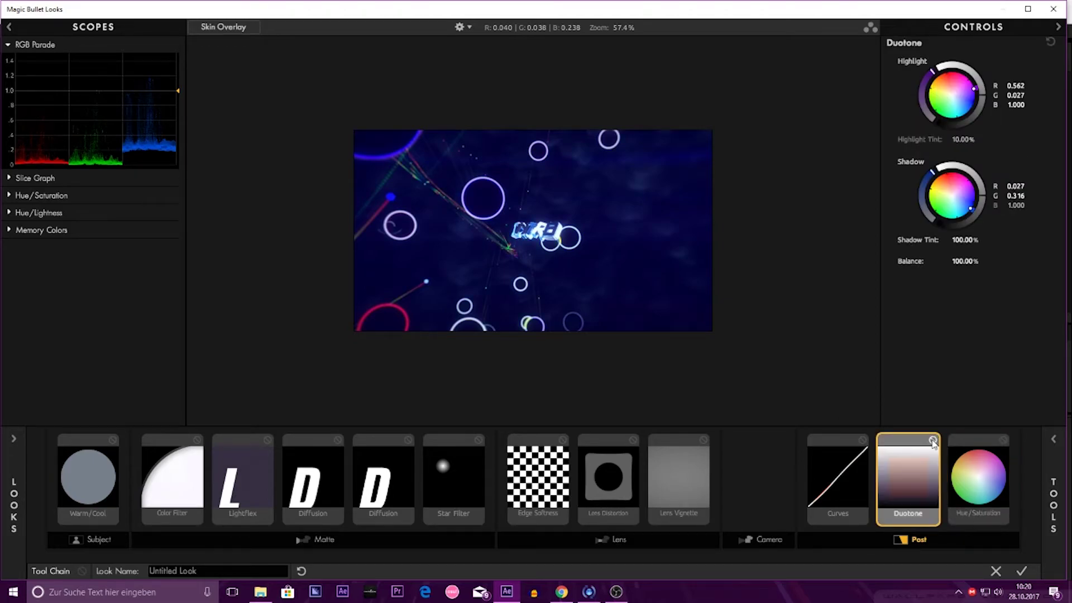
{"action": "left_click", "coordinate": [933, 441]}
{"action": "left_click", "coordinate": [933, 441]}
{"action": "scroll", "coordinate": [603, 310], "scroll_direction": "up", "scroll_amount": 3}
{"action": "scroll", "coordinate": [603, 310], "scroll_direction": "down", "scroll_amount": 2}
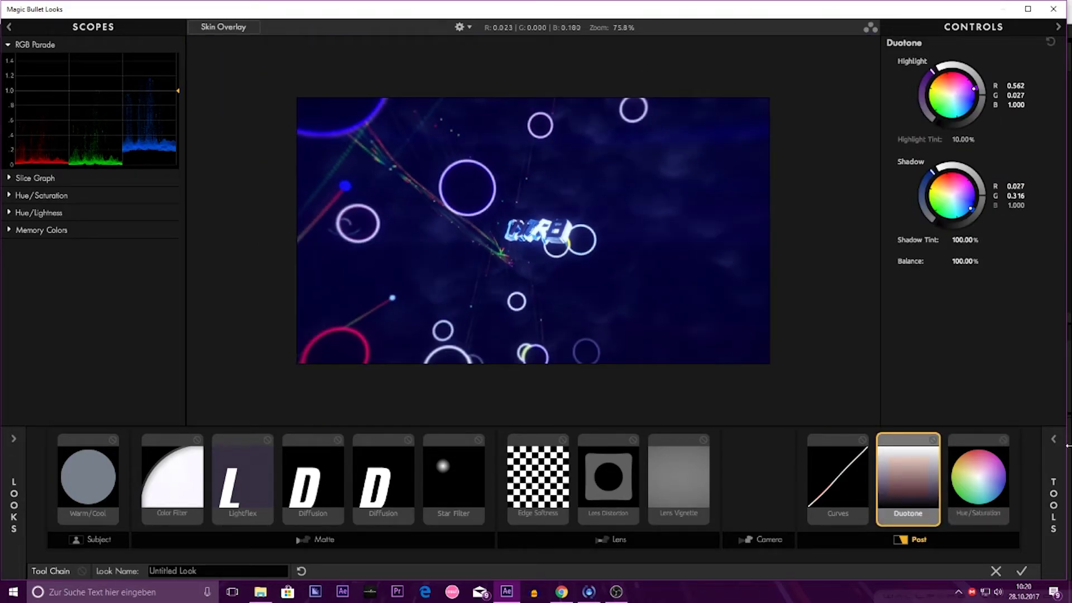
Step: Add a Pop tool at +100% and move it to the start of the Subject stage
{"action": "mouse_move", "coordinate": [1054, 492]}
{"action": "left_click", "coordinate": [764, 417]}
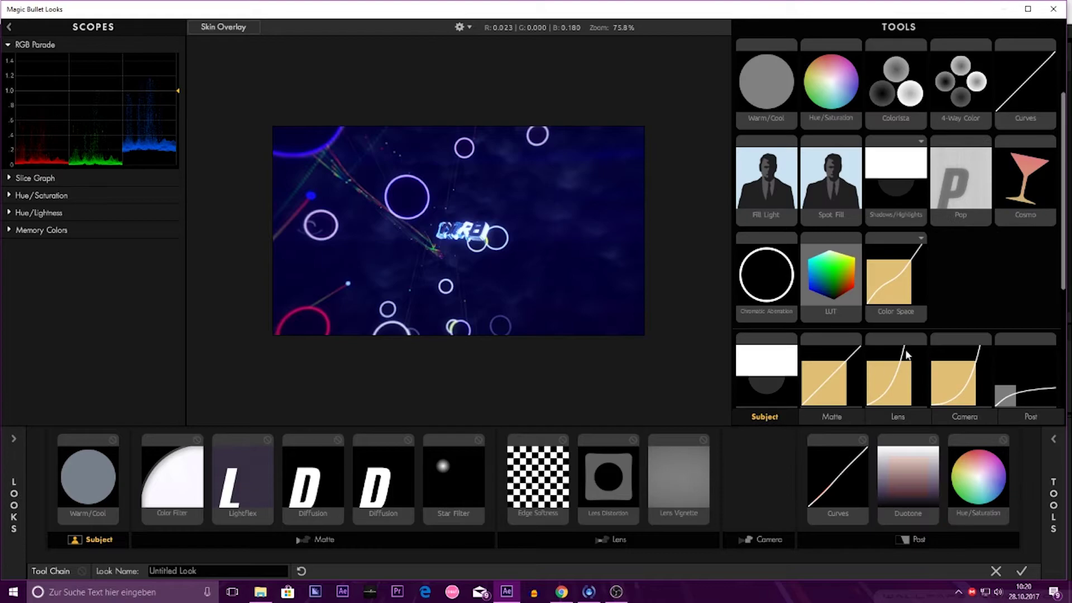
{"action": "mouse_move", "coordinate": [967, 219]}
{"action": "left_mouse_down"}
{"action": "mouse_move", "coordinate": [946, 236]}
{"action": "mouse_move", "coordinate": [983, 474]}
{"action": "left_mouse_up"}
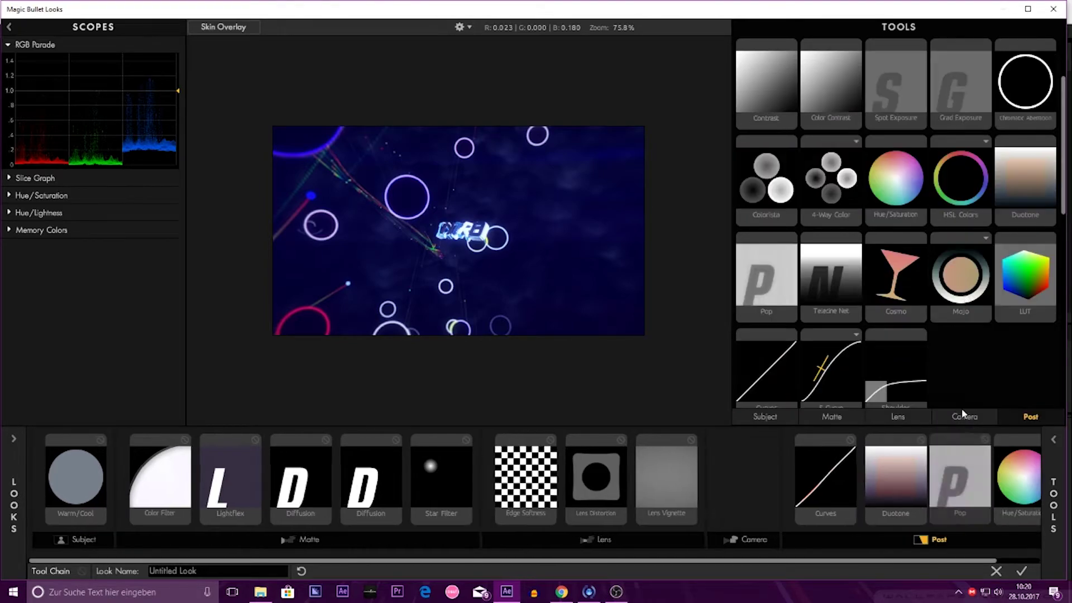
{"action": "scroll", "coordinate": [575, 215], "scroll_direction": "up", "scroll_amount": 7}
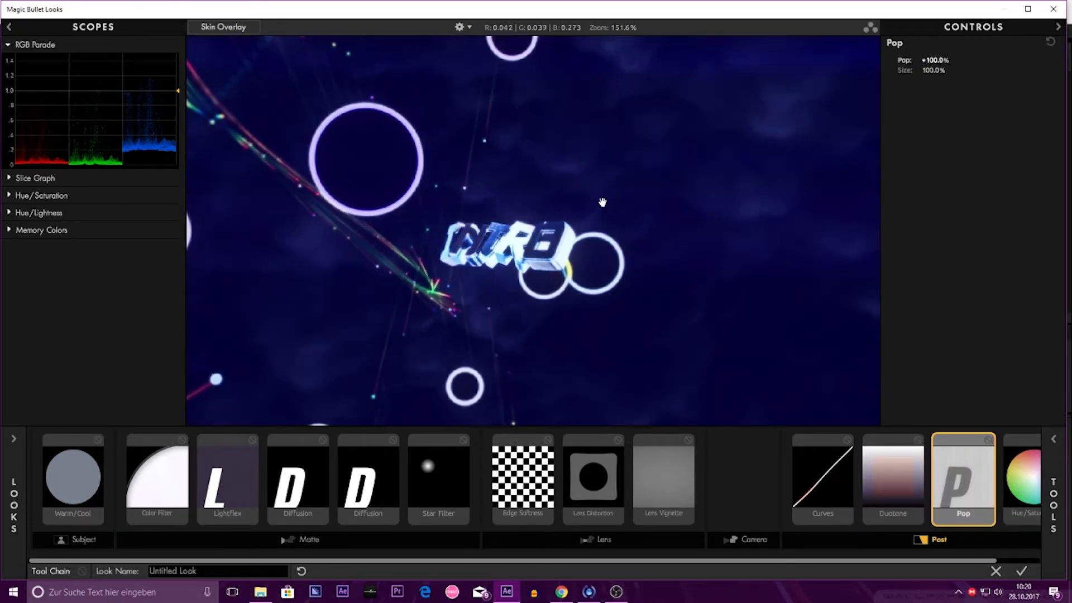
{"action": "left_click_drag", "start_coordinate": [983, 451], "coordinate": [70, 486]}
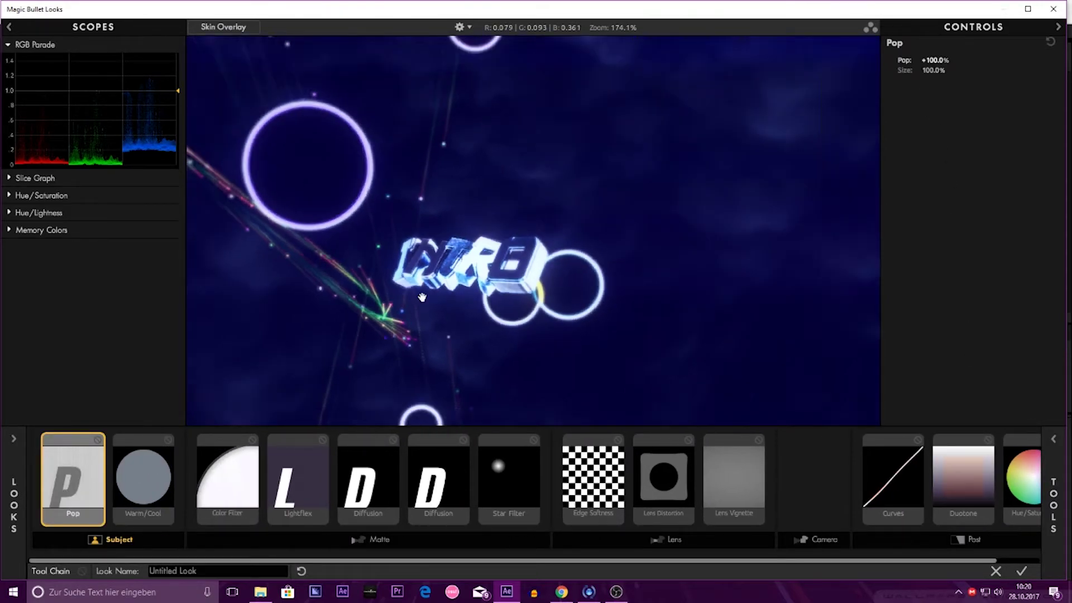
{"action": "key", "text": "ctrl+0"}
{"action": "left_click", "coordinate": [98, 441]}
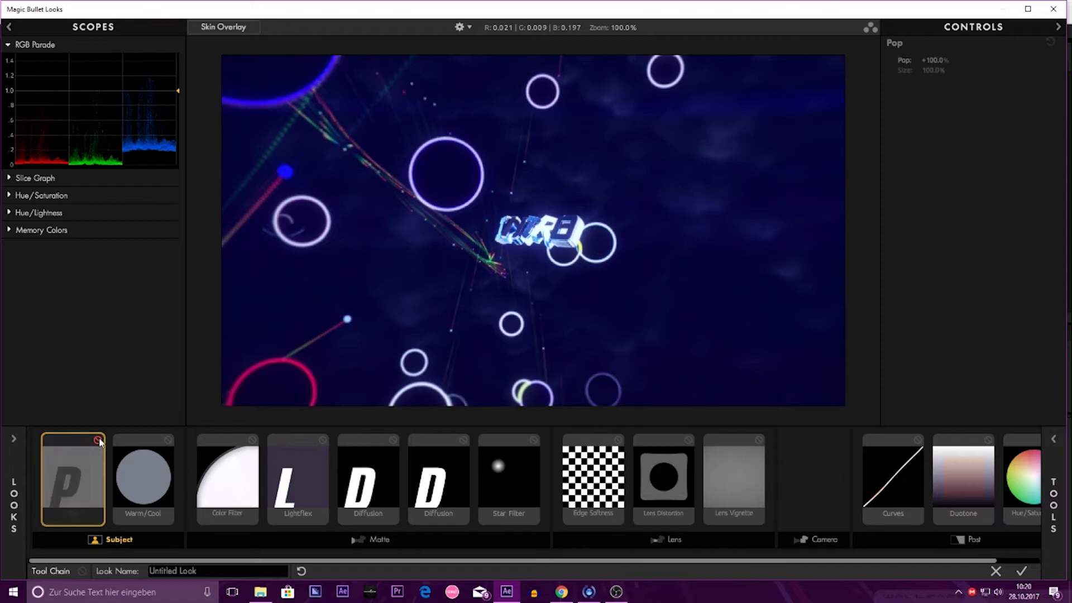
{"action": "left_click", "coordinate": [98, 440]}
Step: Apply the finished look to cc 3 and return to After Effects
{"action": "scroll", "coordinate": [516, 263], "scroll_direction": "up", "scroll_amount": 3}
{"action": "scroll", "coordinate": [516, 262], "scroll_direction": "down", "scroll_amount": 2}
{"action": "scroll", "coordinate": [548, 205], "scroll_direction": "down", "scroll_amount": 2}
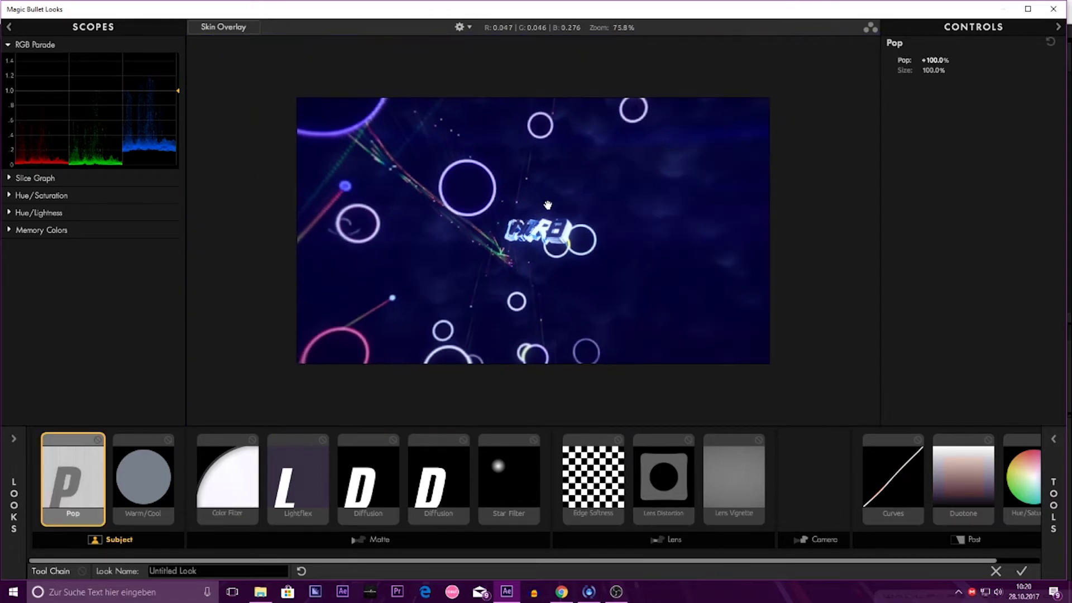
{"action": "scroll", "coordinate": [540, 224], "scroll_direction": "up", "scroll_amount": 2}
{"action": "scroll", "coordinate": [501, 270], "scroll_direction": "up", "scroll_amount": 3}
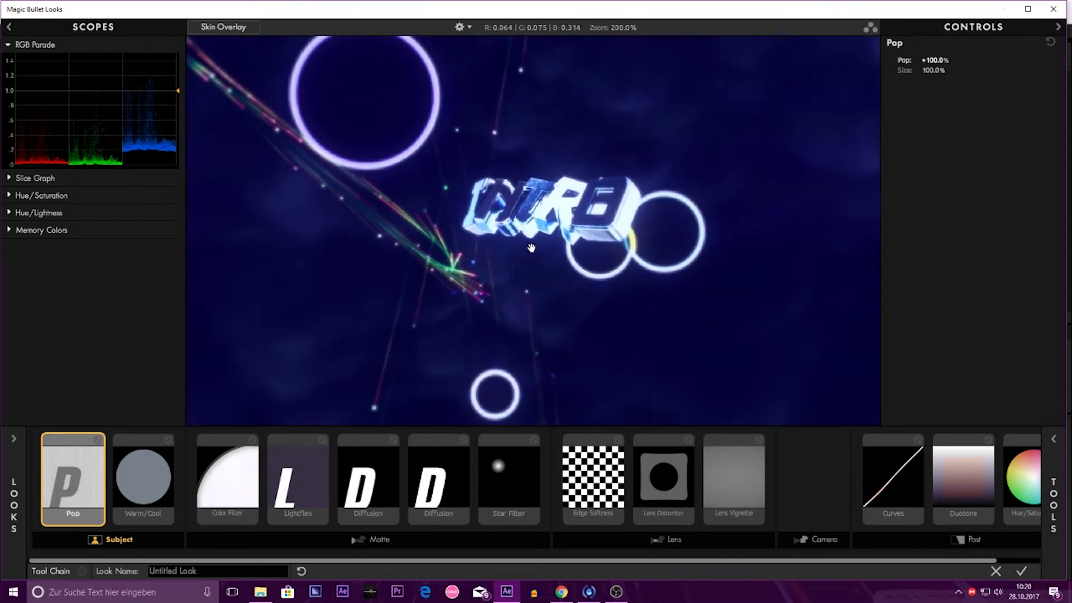
{"action": "scroll", "coordinate": [535, 271], "scroll_direction": "down", "scroll_amount": 3}
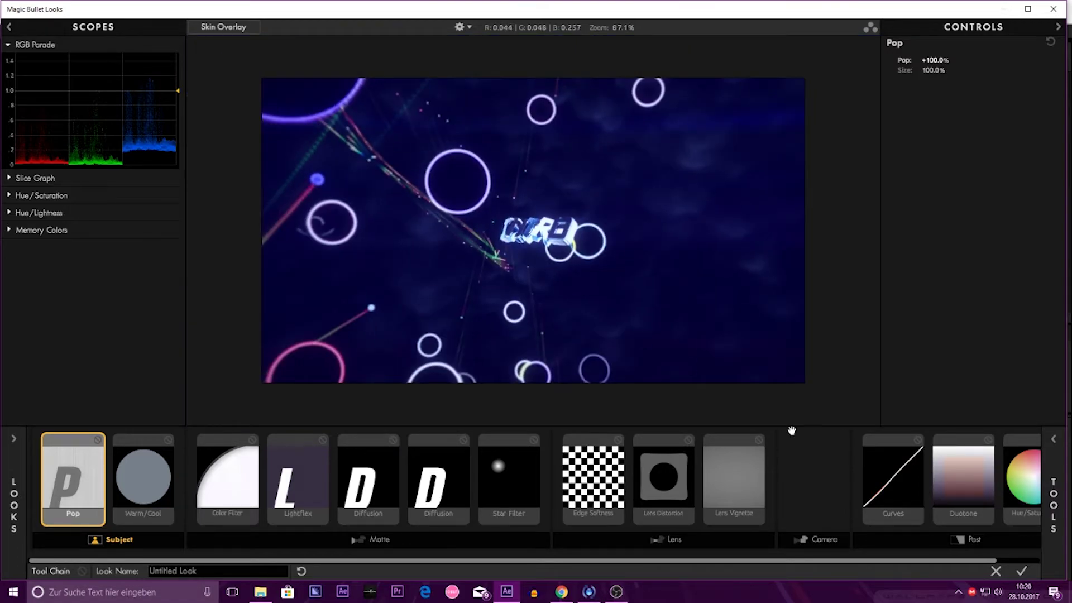
{"action": "left_click", "coordinate": [1018, 574]}
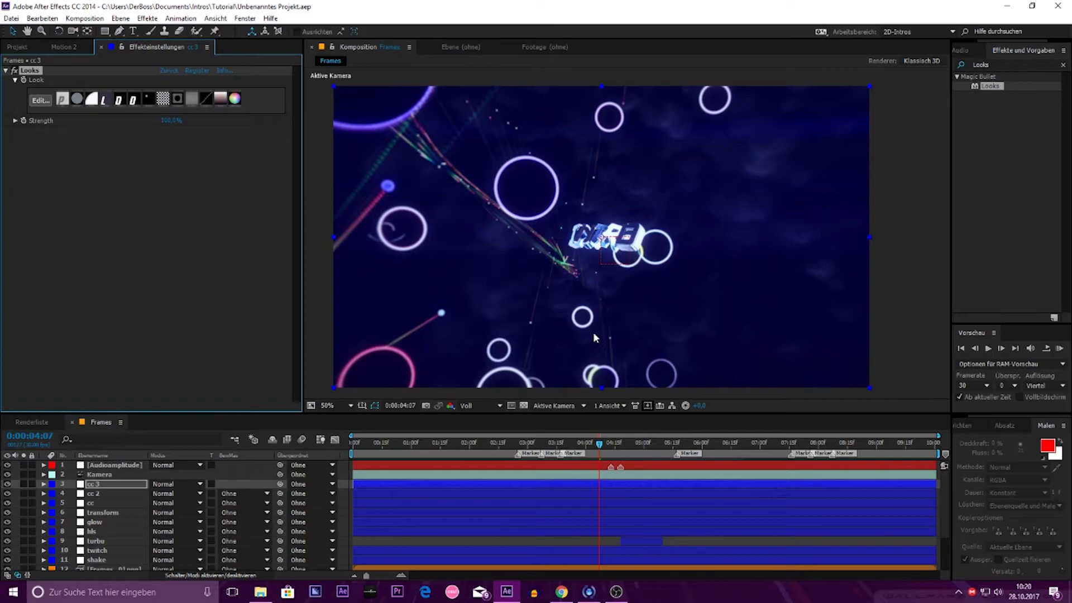
Step: Recentre the composition, check the grade at 0:00:02:25, then return to 0:00:00:00
{"action": "scroll", "coordinate": [559, 271], "scroll_direction": "down", "scroll_amount": 1}
{"action": "scroll", "coordinate": [569, 232], "scroll_direction": "up", "scroll_amount": 1}
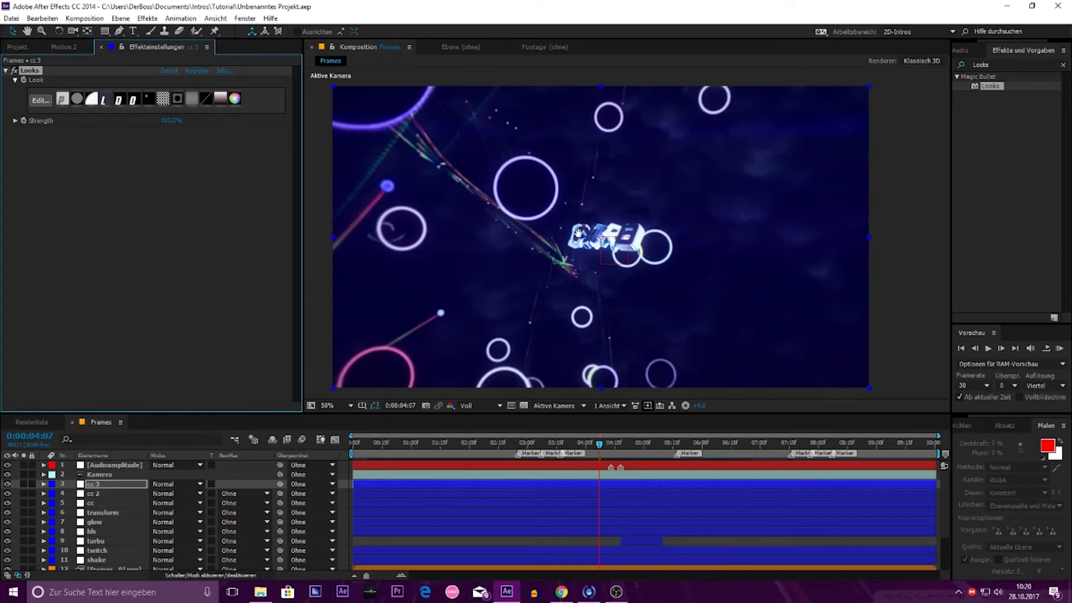
{"action": "left_click_drag", "start_coordinate": [568, 238], "coordinate": [609, 218]}
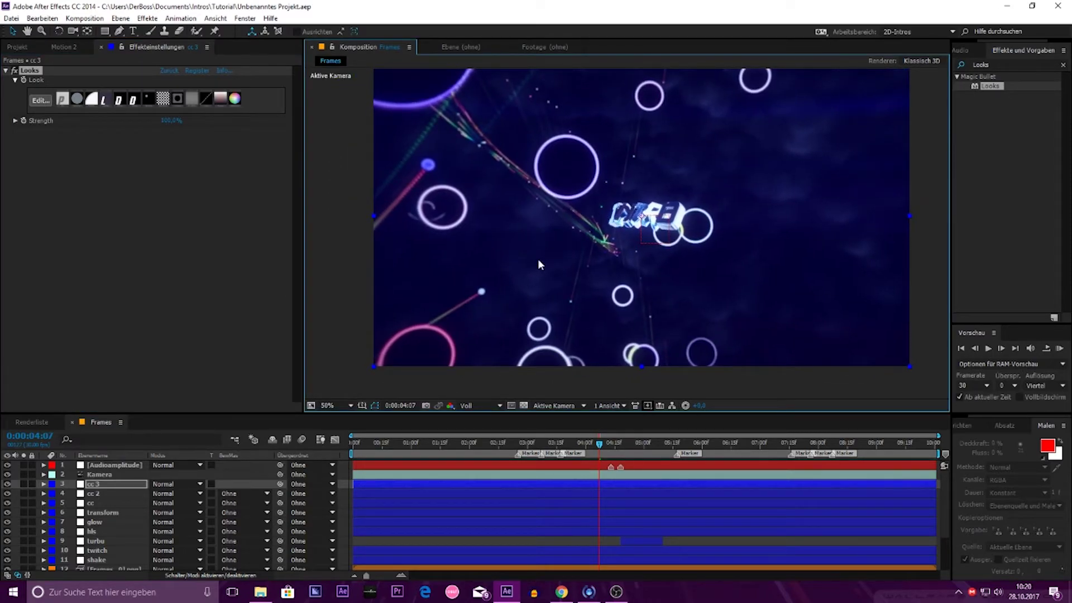
{"action": "left_click", "coordinate": [518, 444]}
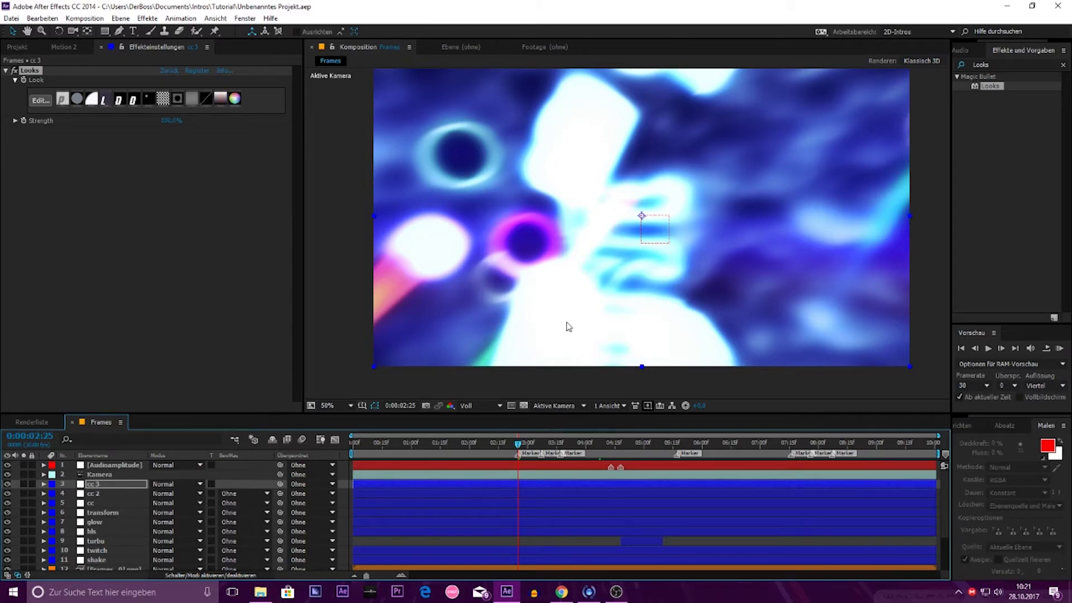
{"action": "left_click_drag", "start_coordinate": [377, 441], "coordinate": [349, 456]}
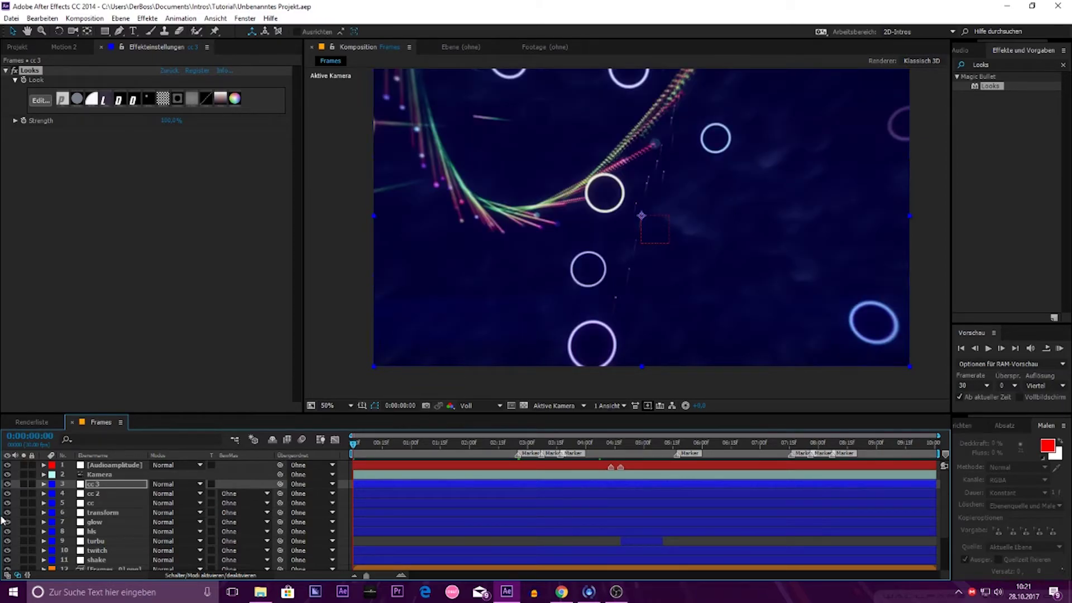
Step: Hide the cc 3, cc 2, cc and BG layers and scrub the animation to 0:00:05:29
{"action": "left_click_drag", "start_coordinate": [8, 502], "coordinate": [7, 483]}
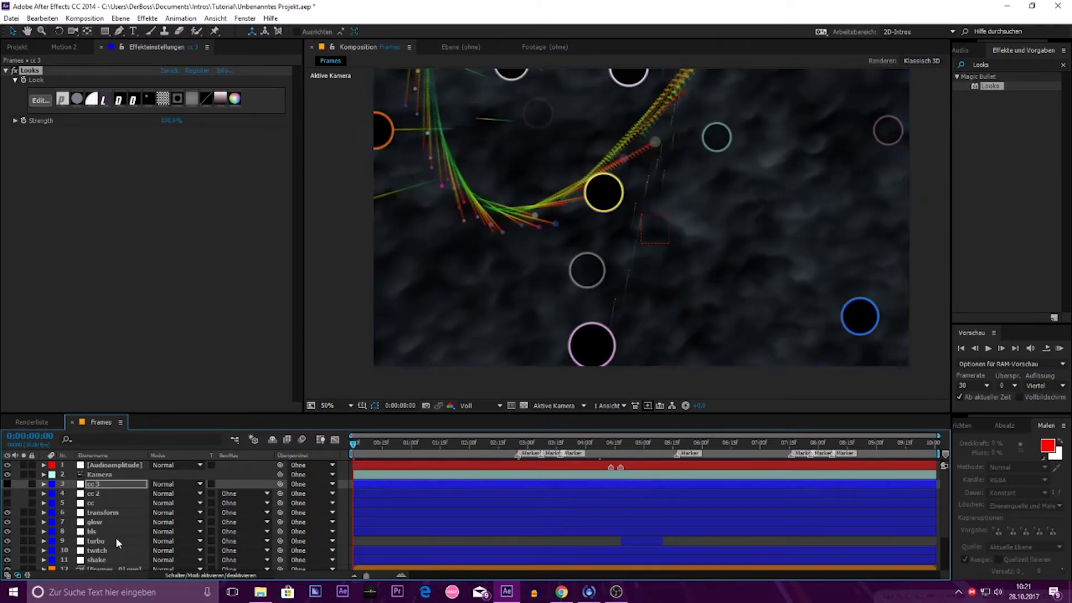
{"action": "scroll", "coordinate": [83, 539], "scroll_direction": "down", "scroll_amount": 3}
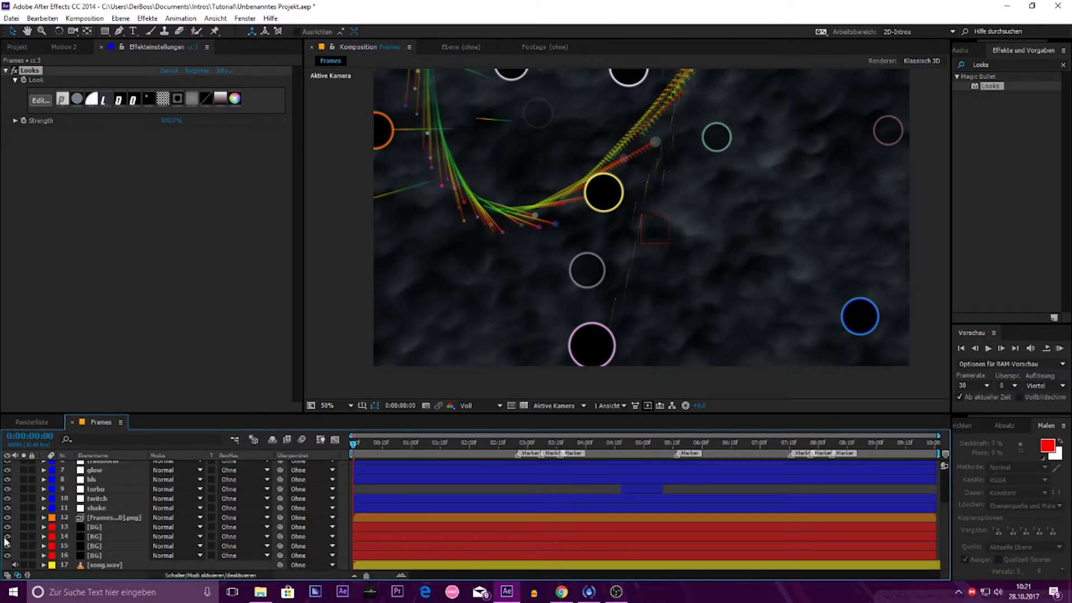
{"action": "left_click_drag", "start_coordinate": [7, 536], "coordinate": [7, 545]}
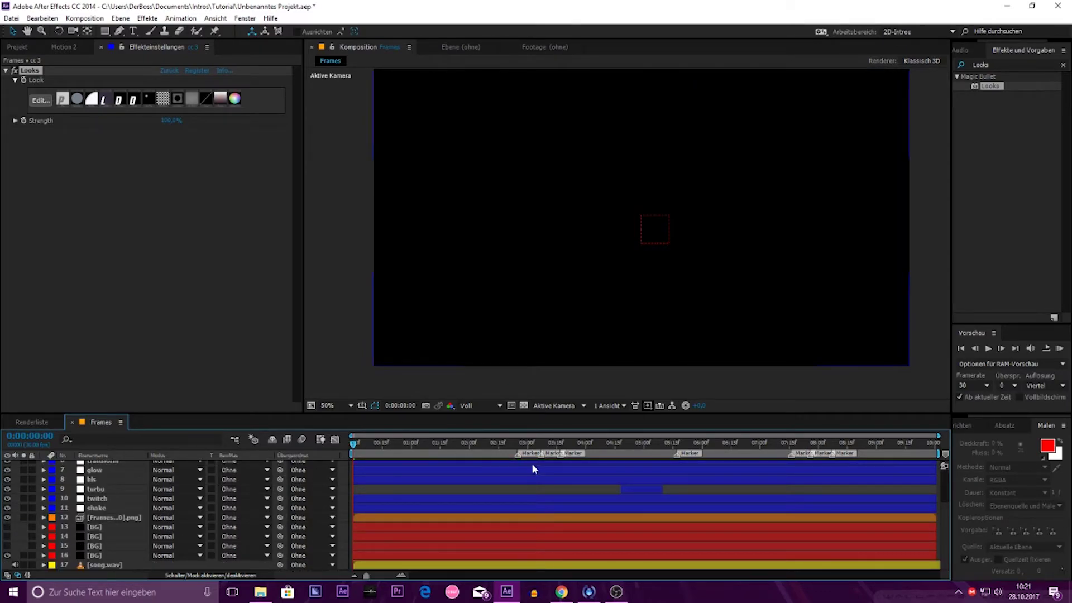
{"action": "left_click", "coordinate": [608, 444]}
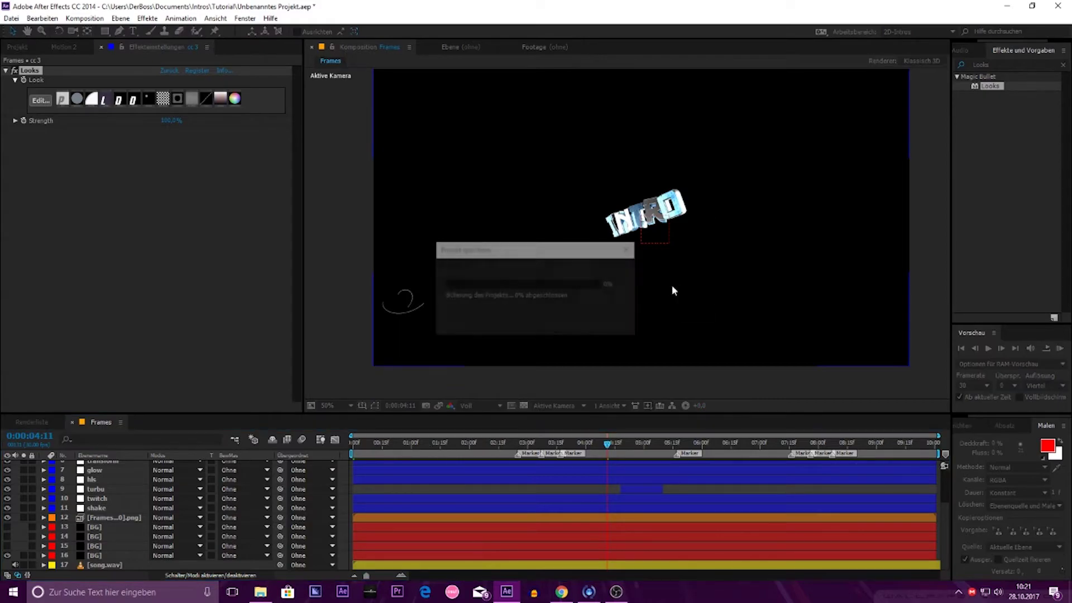
{"action": "left_click", "coordinate": [500, 445]}
{"action": "left_click_drag", "start_coordinate": [619, 444], "coordinate": [703, 444]}
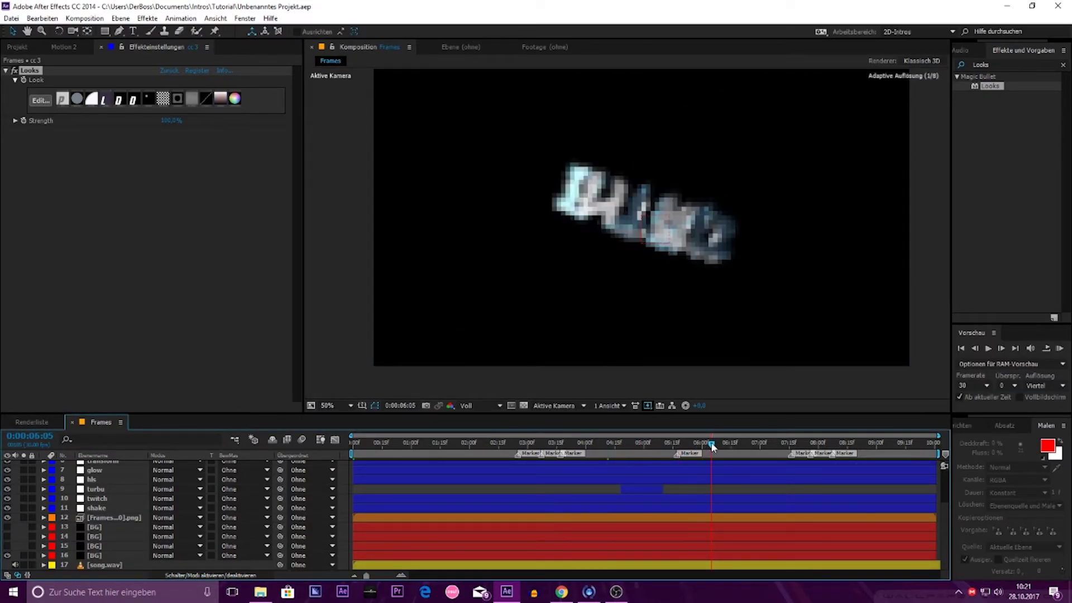
Step: Hide the shake, twitch, turbu, hls and glow layers, go to 0:00:04:11, and save
{"action": "scroll", "coordinate": [668, 287], "scroll_direction": "up", "scroll_amount": 1}
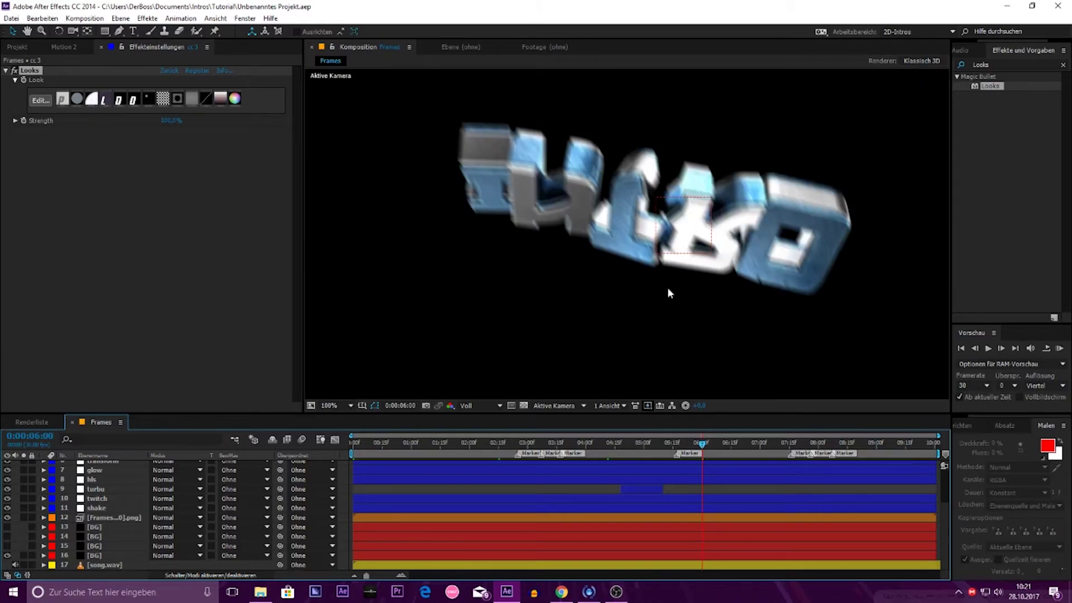
{"action": "left_click_drag", "start_coordinate": [8, 509], "coordinate": [7, 464]}
{"action": "left_click", "coordinate": [606, 443]}
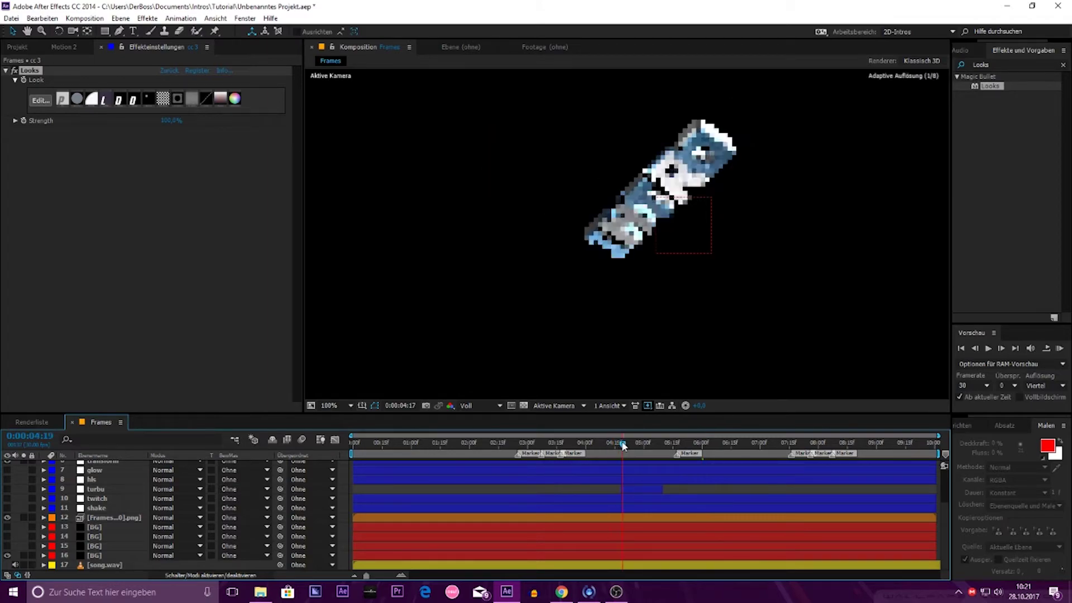
{"action": "left_click_drag", "start_coordinate": [605, 441], "coordinate": [606, 440]}
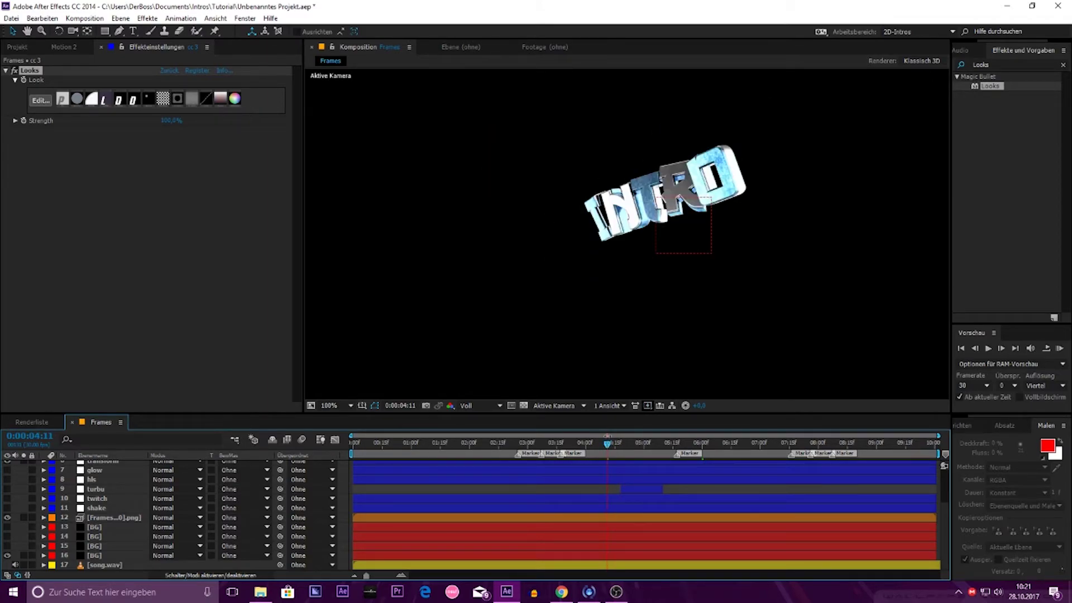
{"action": "key", "text": "ctrl+s"}
{"action": "left_click", "coordinate": [107, 521]}
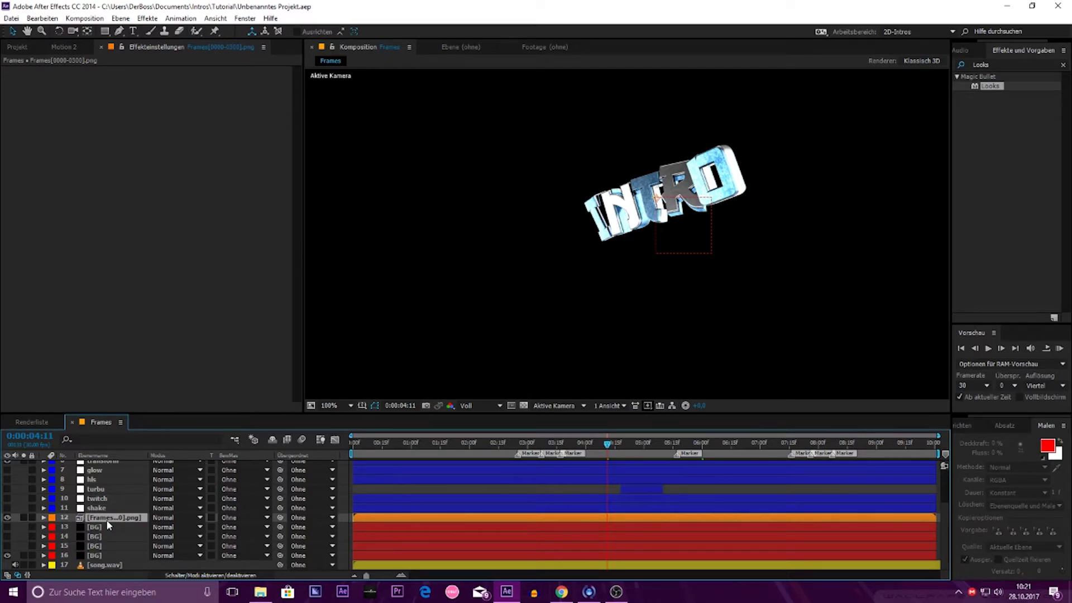
Step: Duplicate the Frames image-sequence layer and apply Trapcode Shine to the copy
{"action": "key", "text": "ctrl+d"}
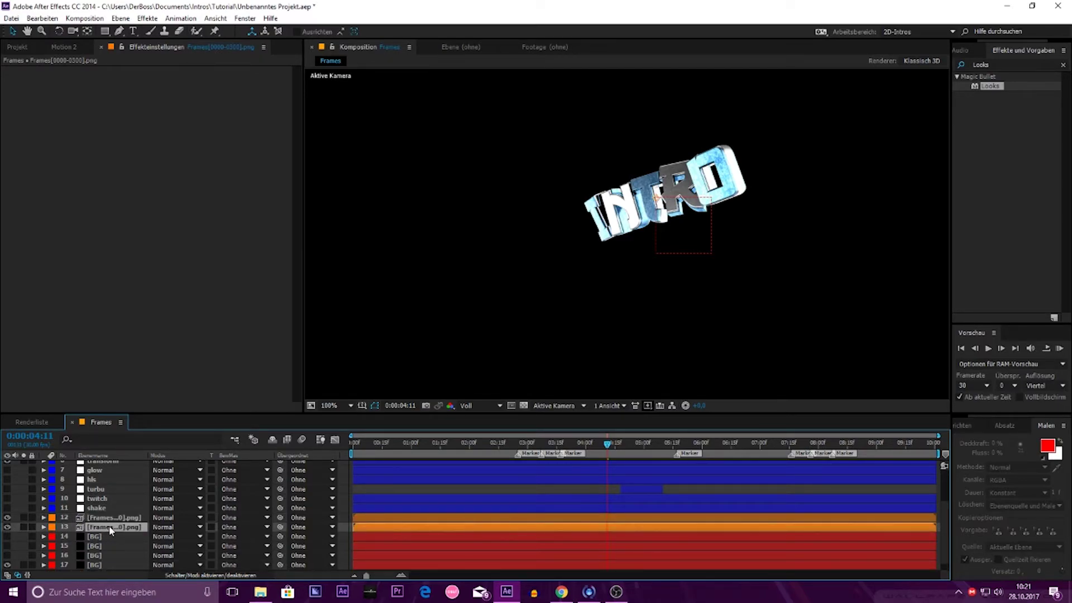
{"action": "left_click", "coordinate": [995, 63]}
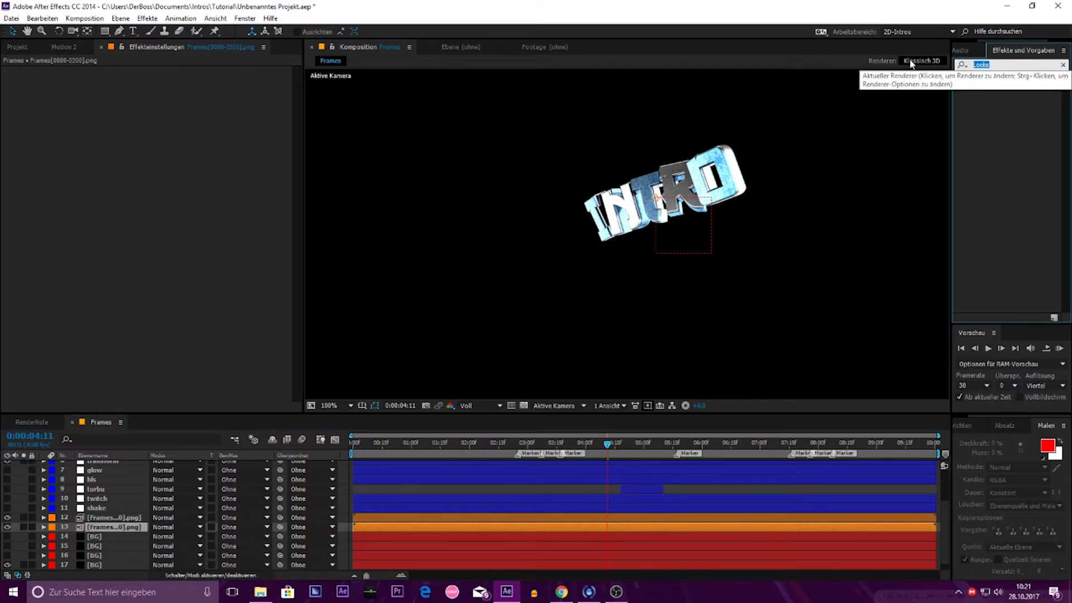
{"action": "type", "text": "Shine"}
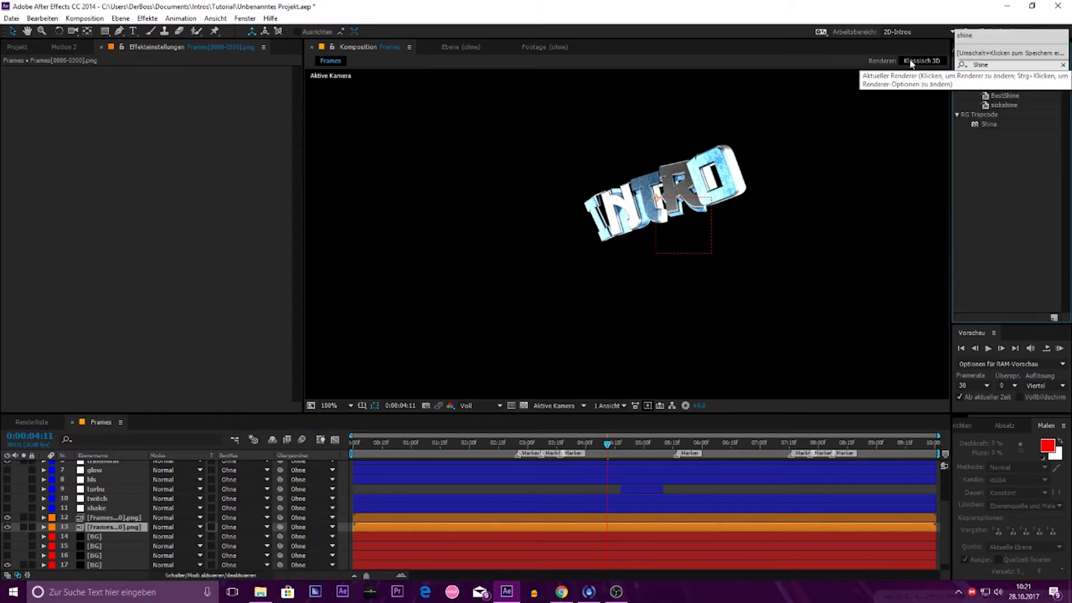
{"action": "left_click_drag", "start_coordinate": [988, 124], "coordinate": [911, 146]}
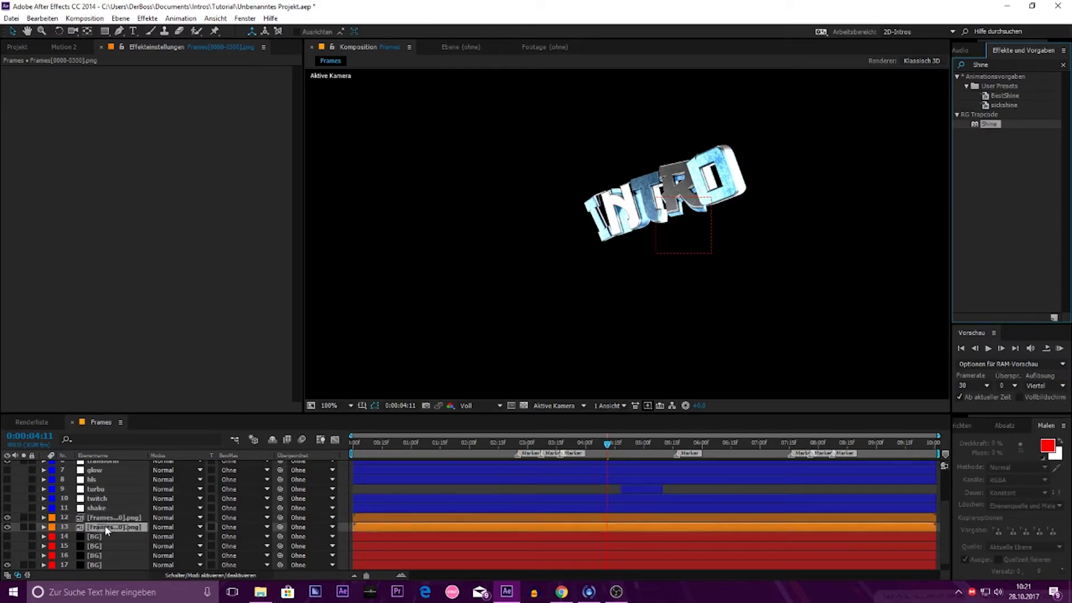
{"action": "double_click", "coordinate": [990, 124]}
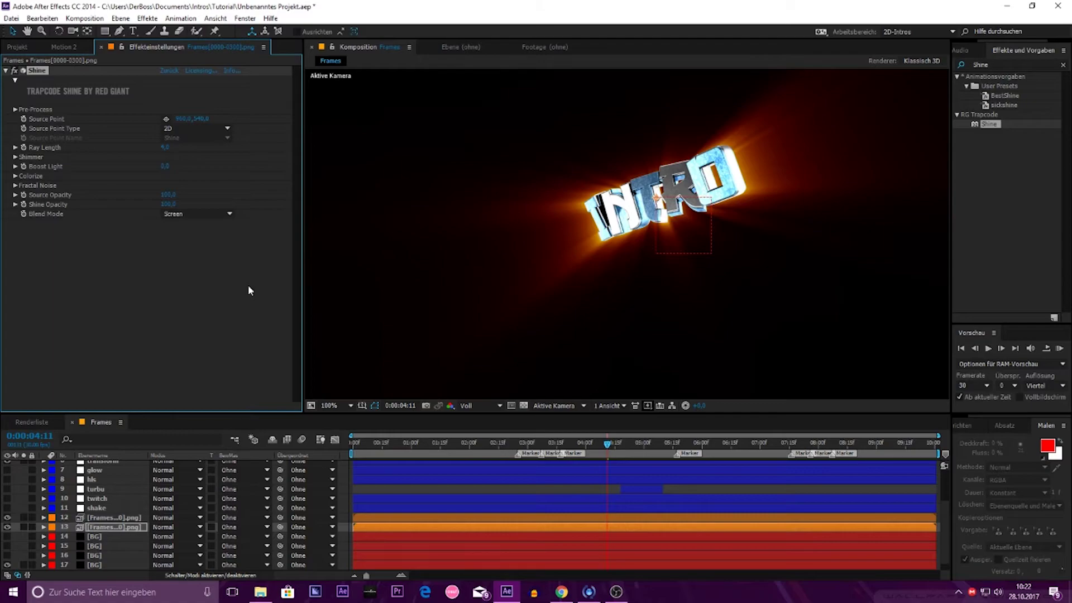
Step: Set Shine's Colorize to One Color with a light blue ray colour
{"action": "left_click", "coordinate": [15, 176]}
{"action": "left_click", "coordinate": [173, 186]}
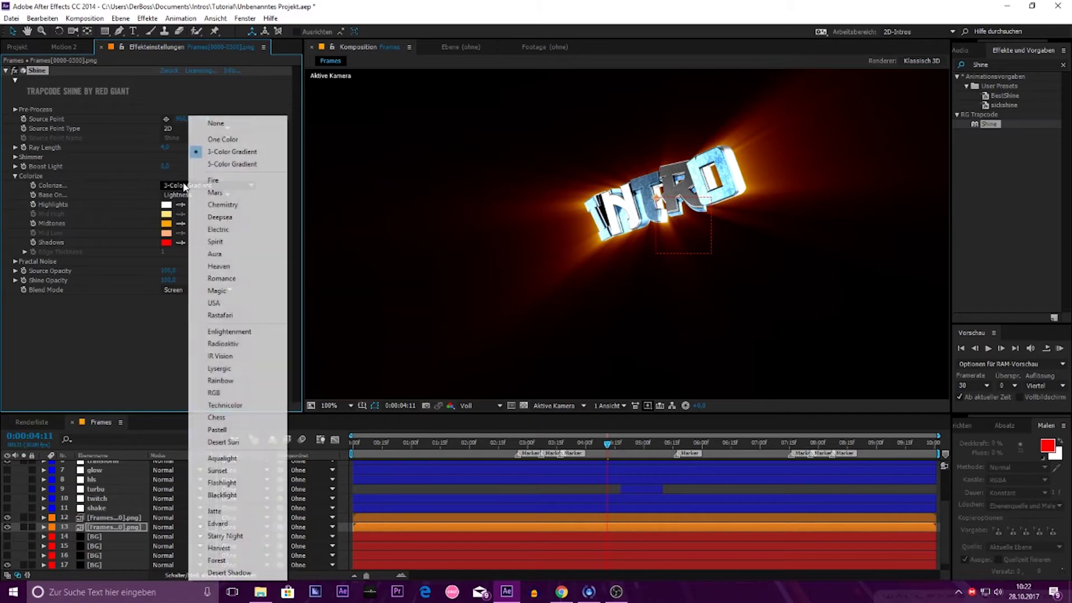
{"action": "left_click", "coordinate": [223, 140]}
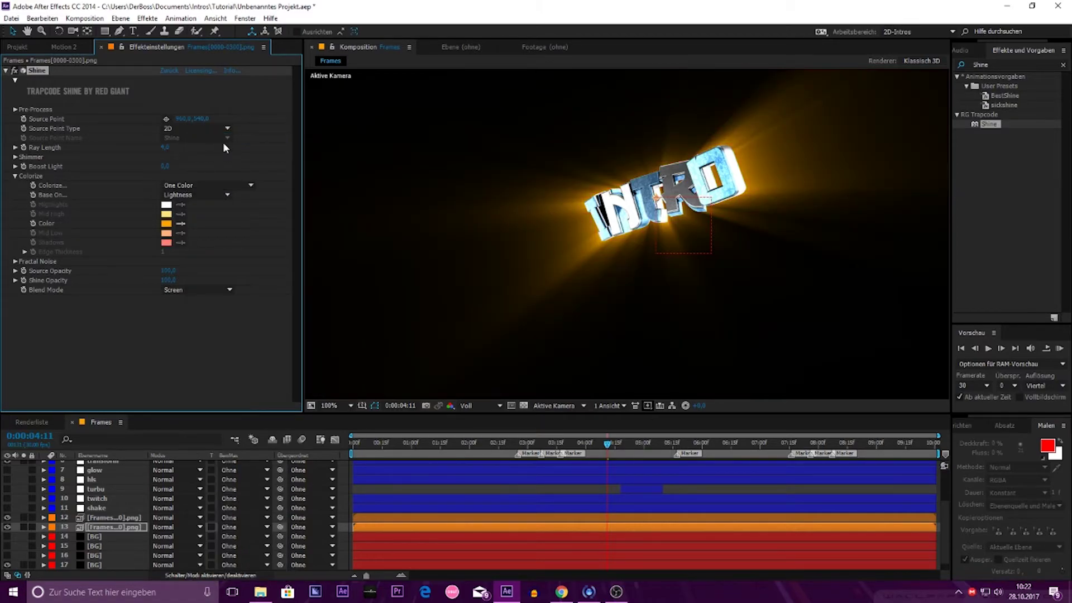
{"action": "left_click", "coordinate": [167, 224]}
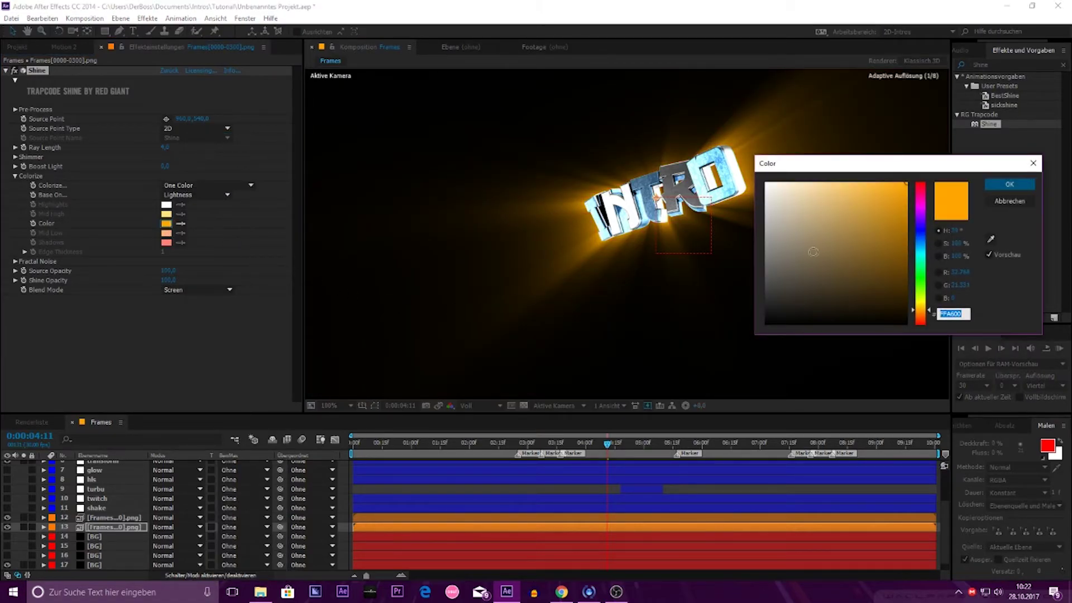
{"action": "left_click", "coordinate": [925, 246]}
{"action": "left_click_drag", "start_coordinate": [836, 214], "coordinate": [832, 159]}
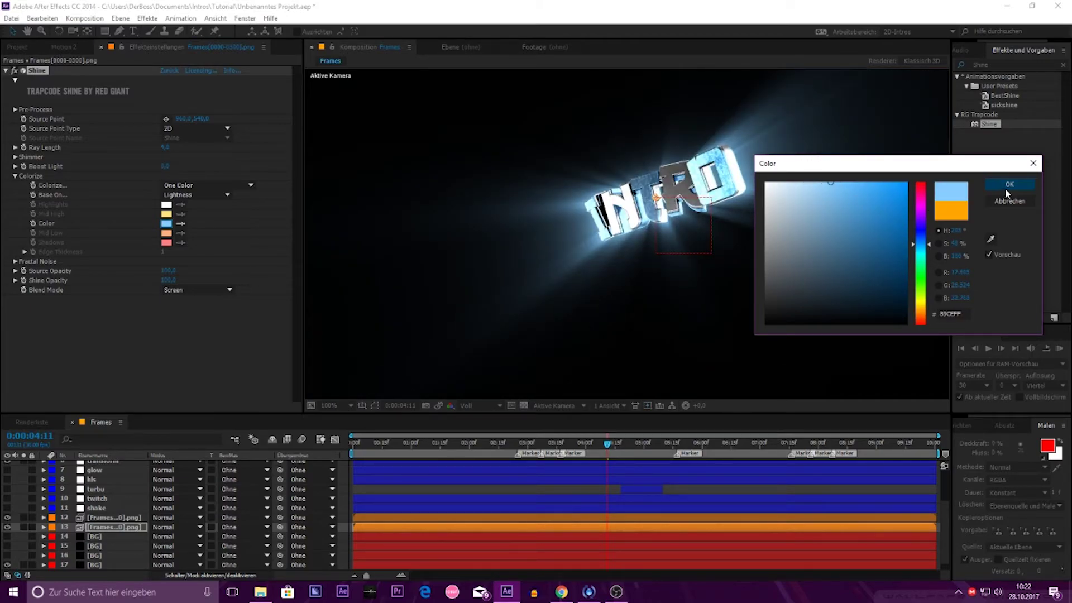
{"action": "left_click", "coordinate": [923, 239]}
{"action": "left_click", "coordinate": [1010, 184]}
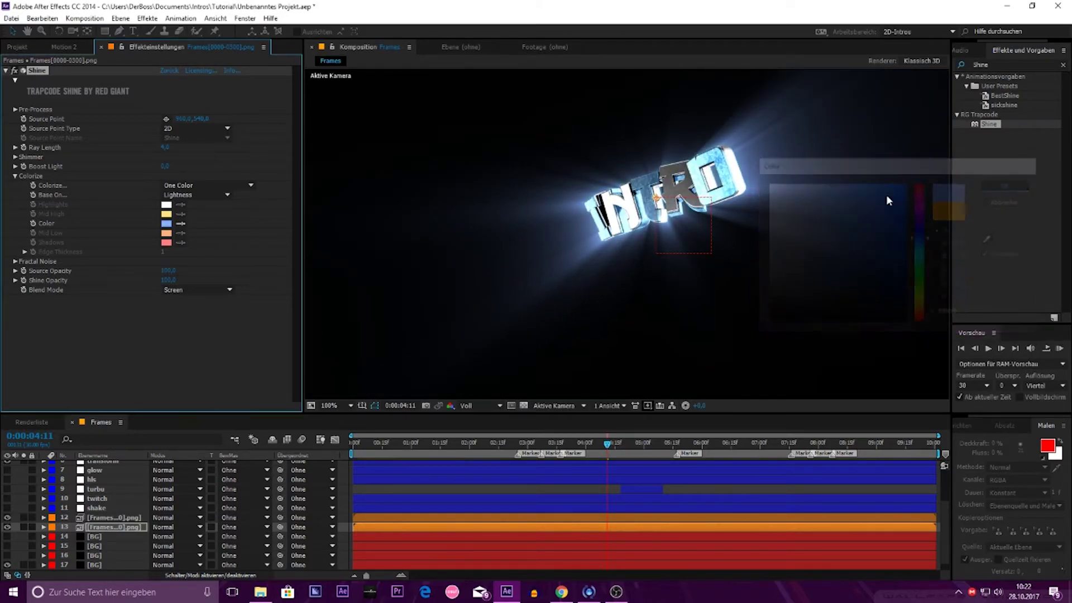
Step: Raise the Shimmer Amount and set Ray Length to 2
{"action": "left_click", "coordinate": [15, 157]}
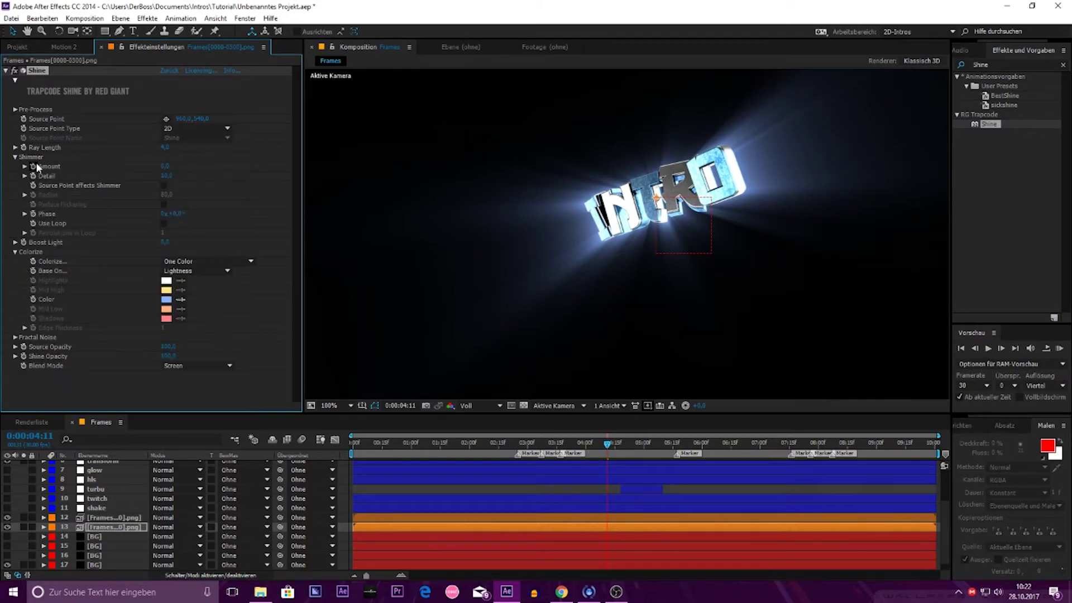
{"action": "mouse_move", "coordinate": [176, 166]}
{"action": "left_mouse_down"}
{"action": "mouse_move", "coordinate": [604, 165]}
{"action": "mouse_move", "coordinate": [351, 175]}
{"action": "left_mouse_up"}
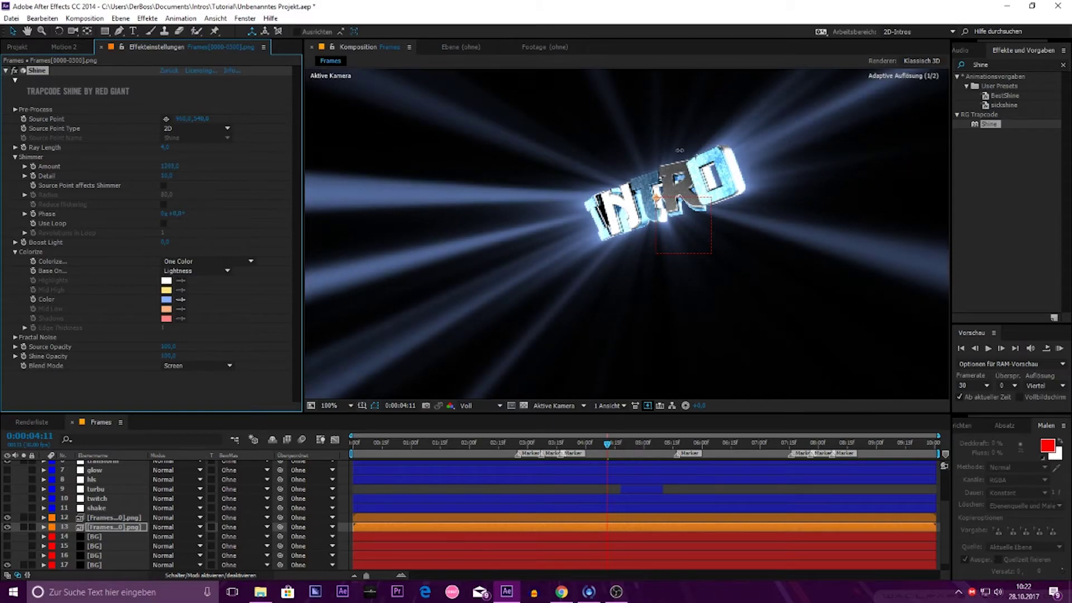
{"action": "left_click_drag", "start_coordinate": [517, 175], "coordinate": [414, 167]}
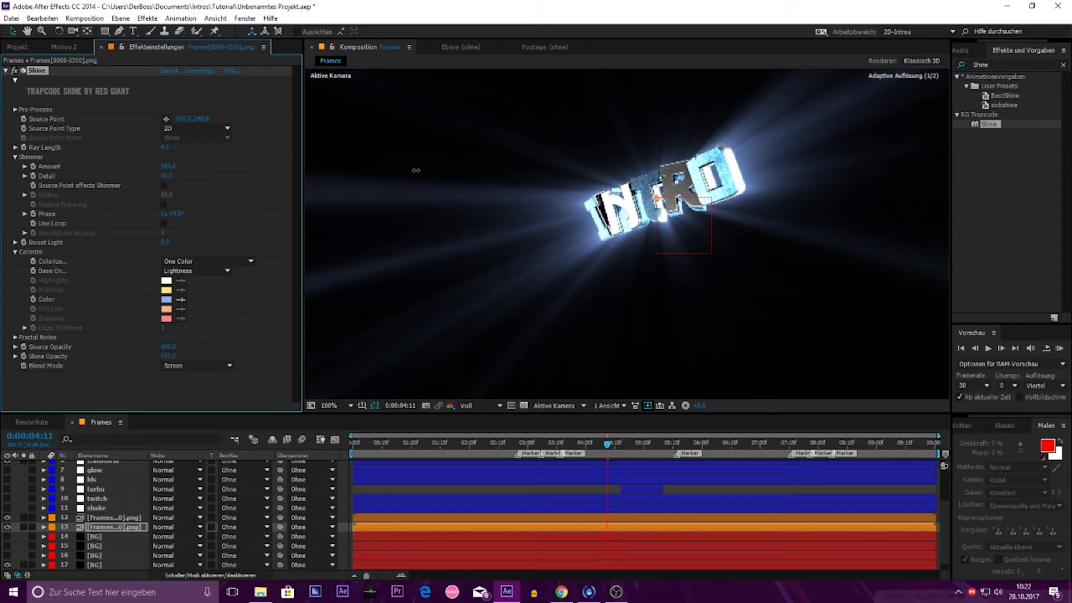
{"action": "left_click", "coordinate": [166, 148]}
{"action": "type", "text": "2"}
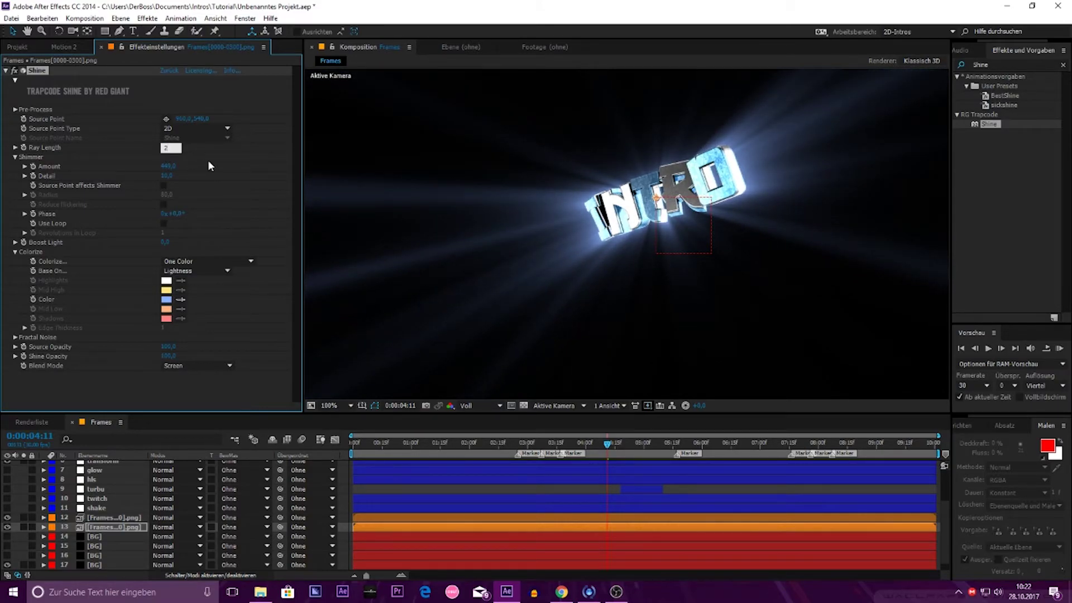
{"action": "key", "text": "Return"}
Step: Settle Shimmer Amount at 550 and shift the shimmer Phase to 153°
{"action": "scroll", "coordinate": [592, 247], "scroll_direction": "down", "scroll_amount": 1}
{"action": "scroll", "coordinate": [592, 247], "scroll_direction": "up", "scroll_amount": 1}
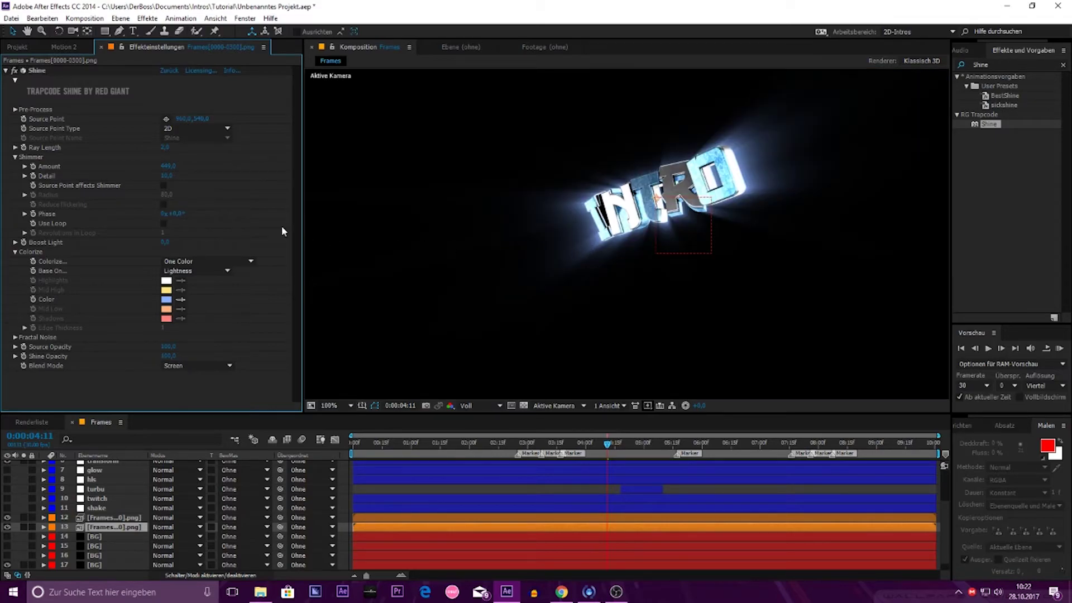
{"action": "left_click_drag", "start_coordinate": [181, 168], "coordinate": [438, 168]}
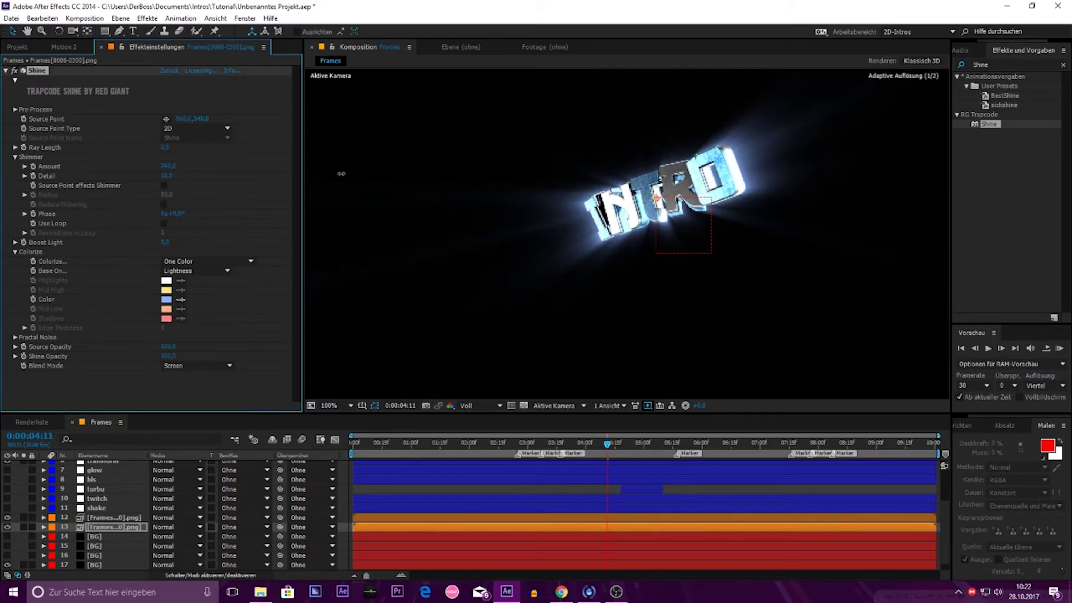
{"action": "left_click_drag", "start_coordinate": [239, 177], "coordinate": [237, 178]}
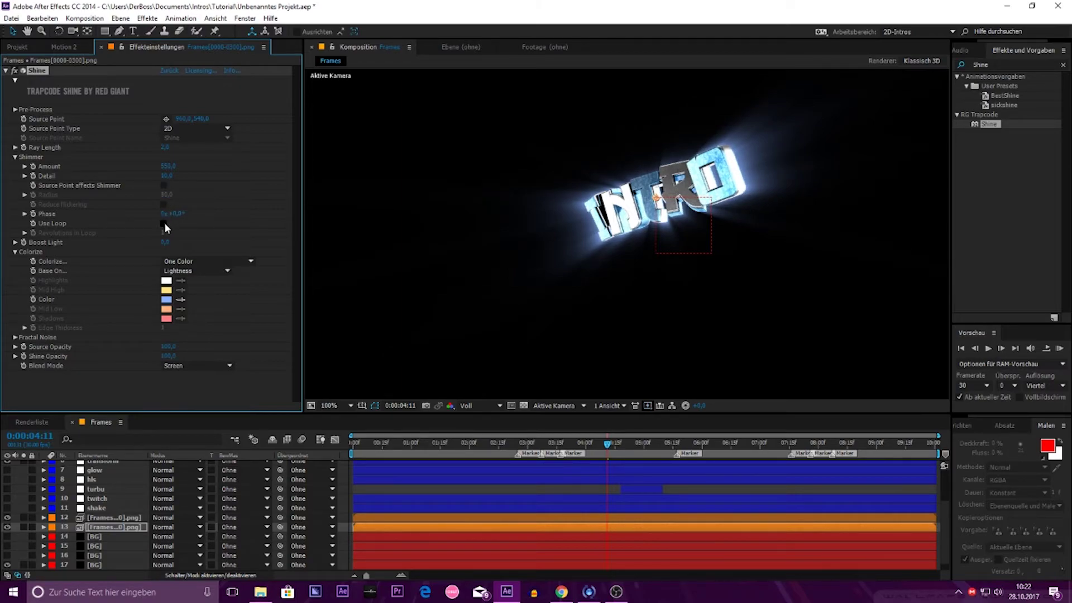
{"action": "left_click_drag", "start_coordinate": [180, 218], "coordinate": [265, 217]}
Step: Enable Shine's Fractal Noise and set Source Opacity to 0
{"action": "left_click", "coordinate": [15, 338]}
{"action": "scroll", "coordinate": [134, 346], "scroll_direction": "down", "scroll_amount": 5}
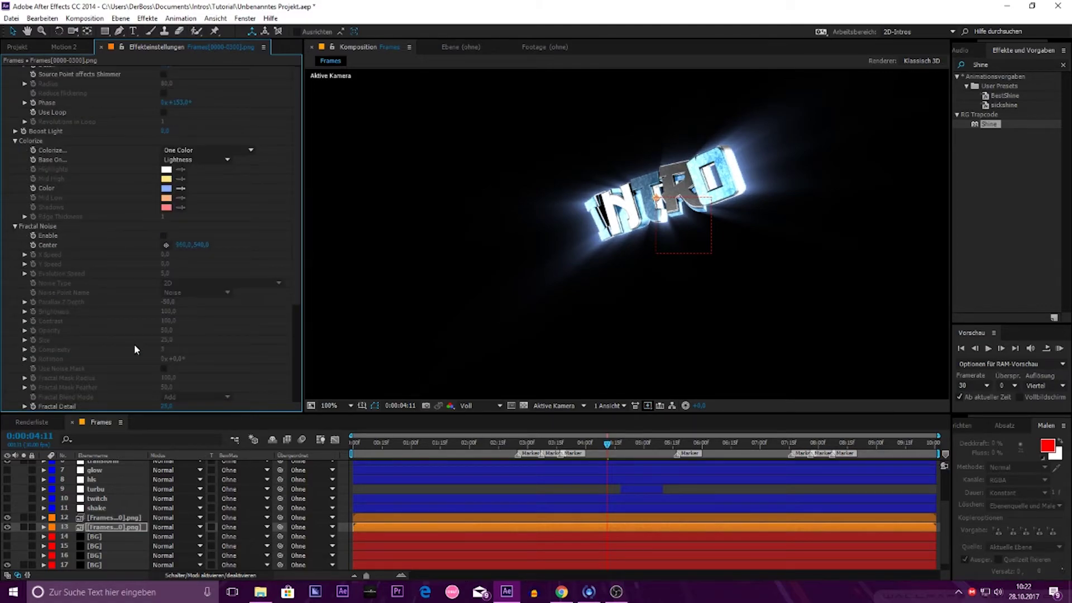
{"action": "left_click", "coordinate": [163, 236]}
{"action": "scroll", "coordinate": [487, 297], "scroll_direction": "up", "scroll_amount": 2}
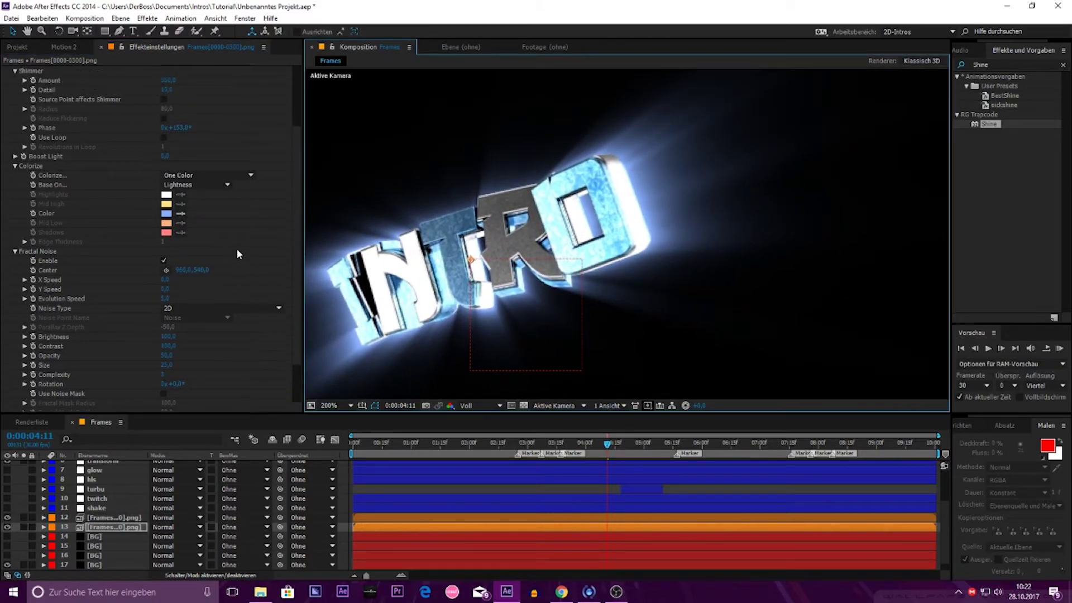
{"action": "scroll", "coordinate": [249, 268], "scroll_direction": "down", "scroll_amount": 1}
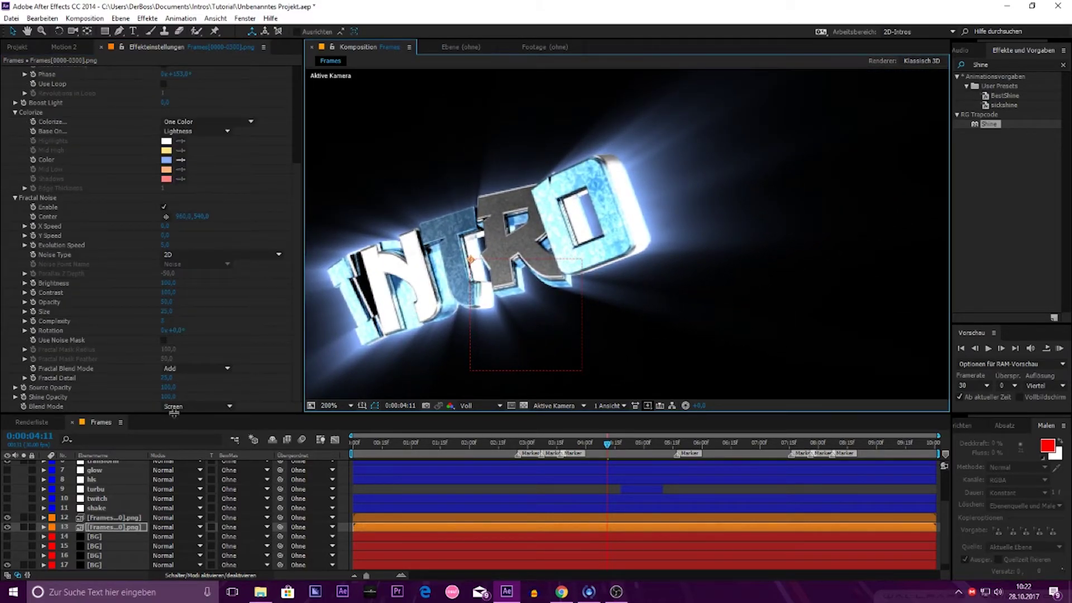
{"action": "left_click_drag", "start_coordinate": [167, 387], "coordinate": [134, 387]}
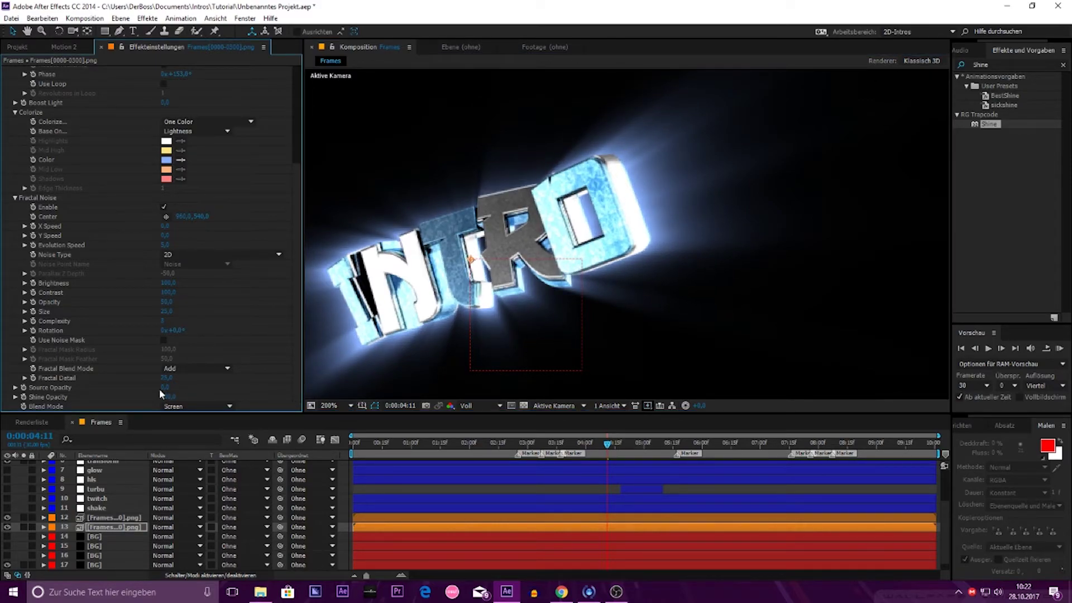
Step: Set Fractal Blend Mode to Cutout, Complexity to 4, and select the Evolution Speed value
{"action": "left_click", "coordinate": [179, 369]}
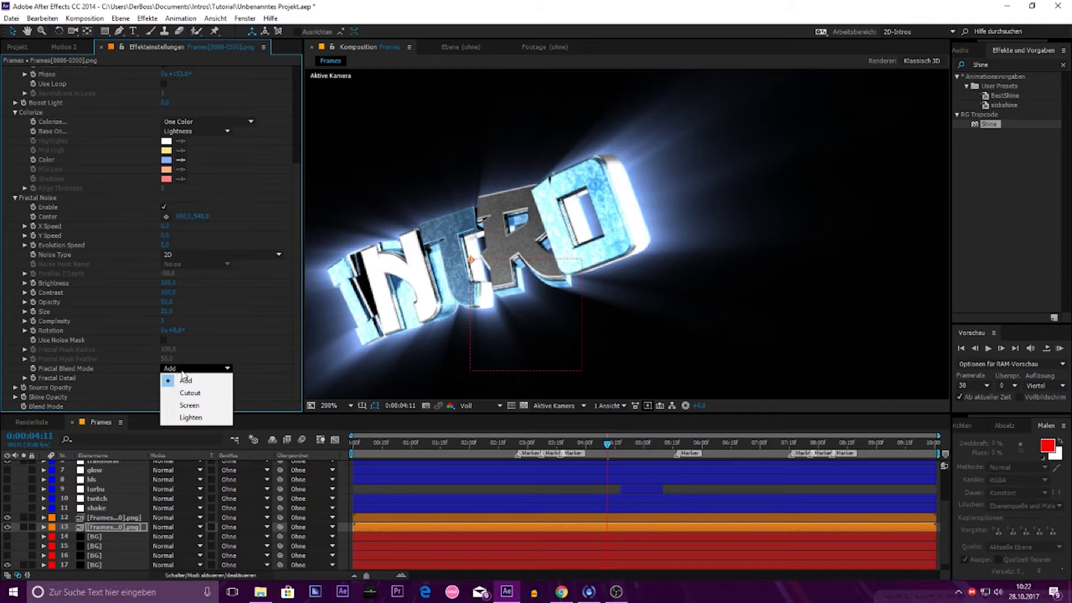
{"action": "left_click", "coordinate": [194, 395]}
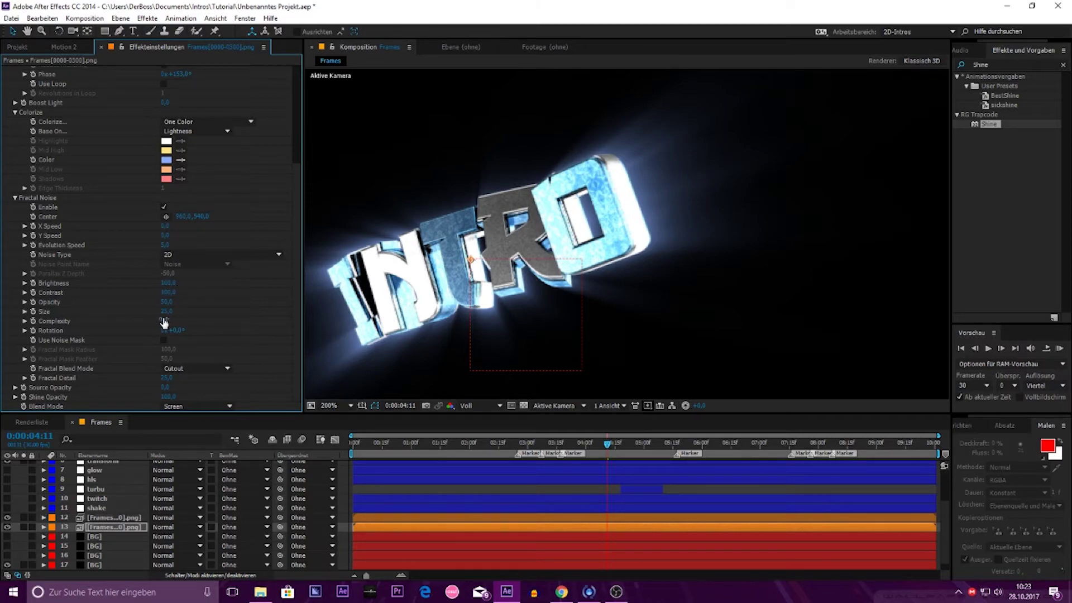
{"action": "left_click_drag", "start_coordinate": [162, 321], "coordinate": [171, 321]}
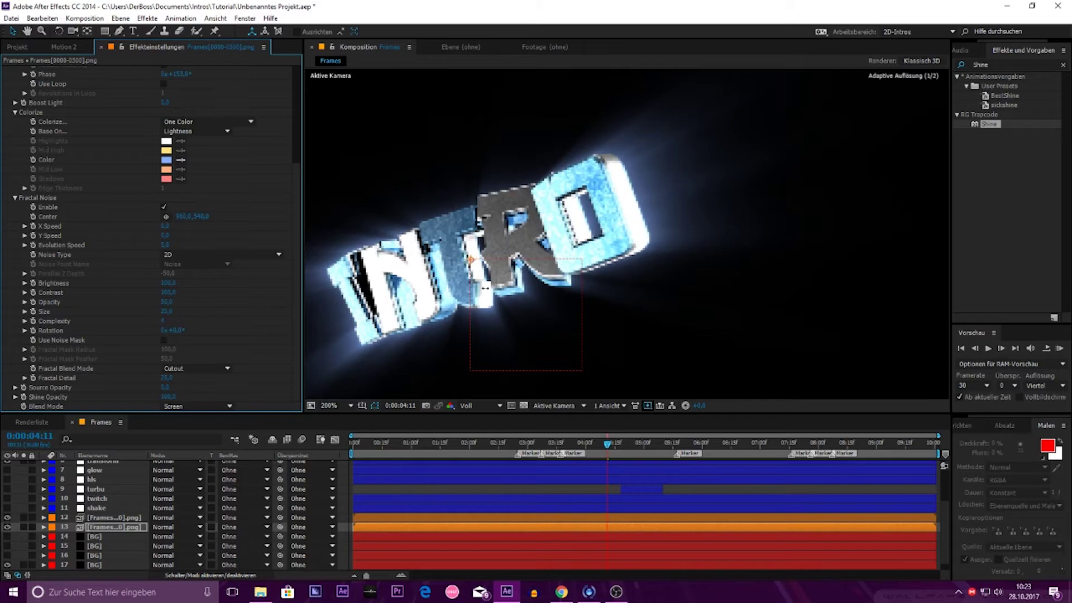
{"action": "scroll", "coordinate": [681, 225], "scroll_direction": "up", "scroll_amount": 1}
{"action": "scroll", "coordinate": [553, 274], "scroll_direction": "up", "scroll_amount": 1}
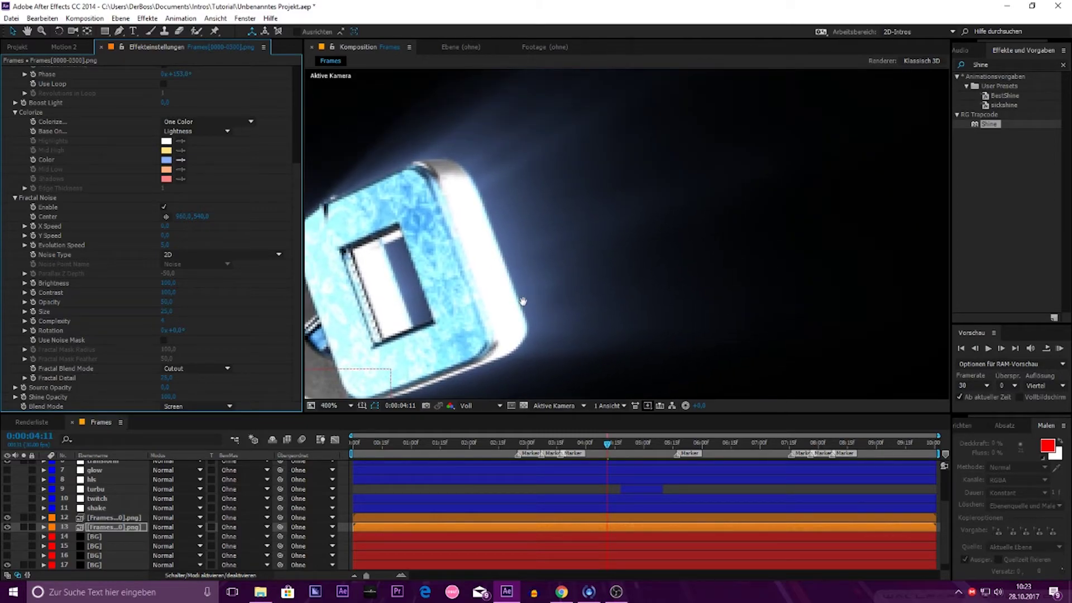
{"action": "left_click", "coordinate": [166, 246]}
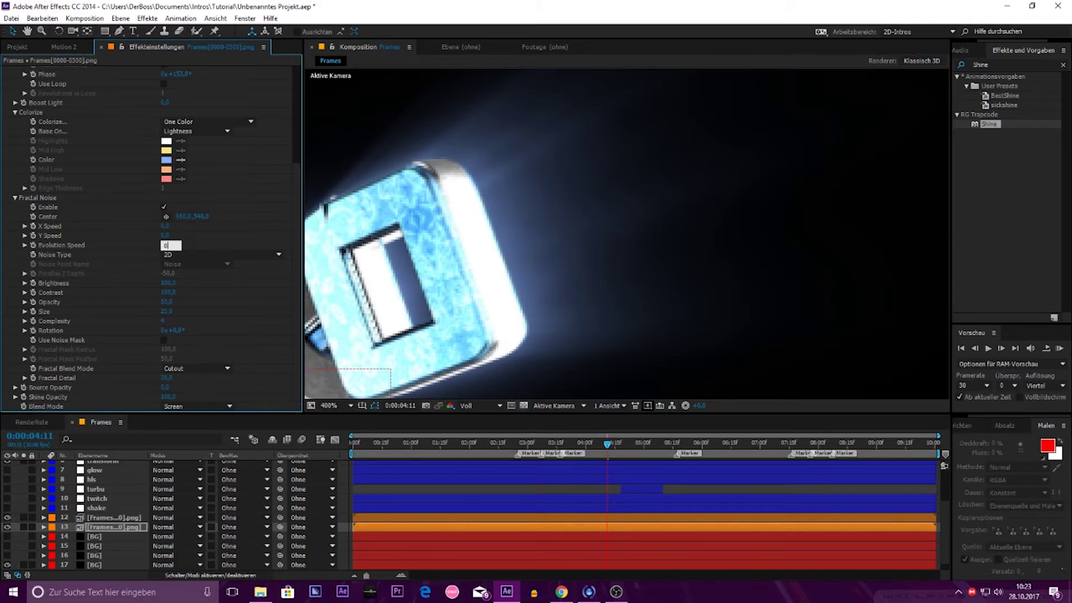
Step: Set Shine's fractal noise Evolution Speed to 7, Brightness above 100 and Contrast to about 190
{"action": "key", "text": "Return"}
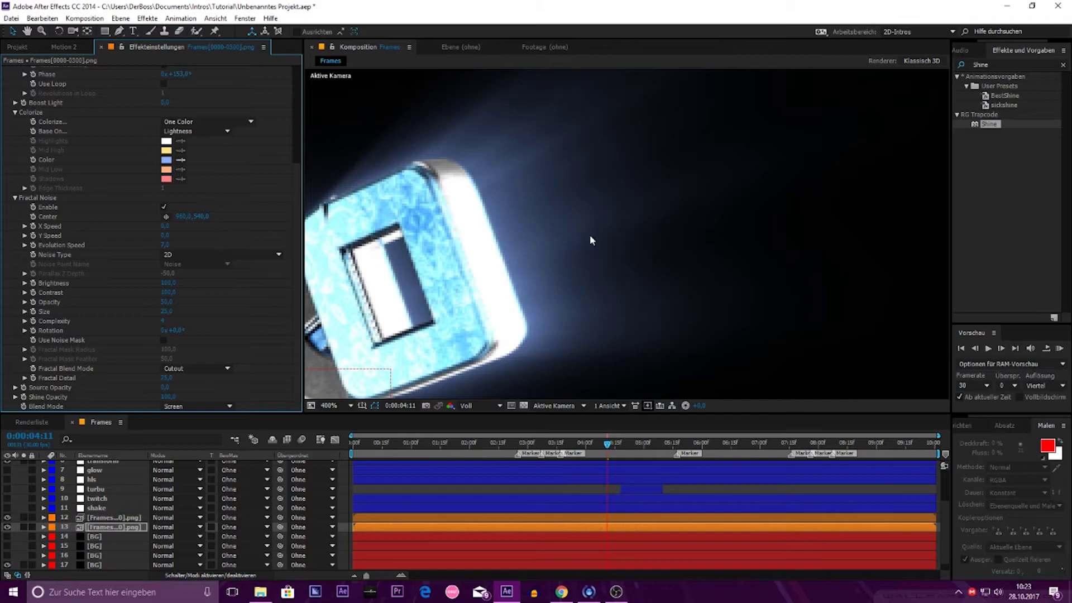
{"action": "left_click_drag", "start_coordinate": [168, 283], "coordinate": [246, 286]}
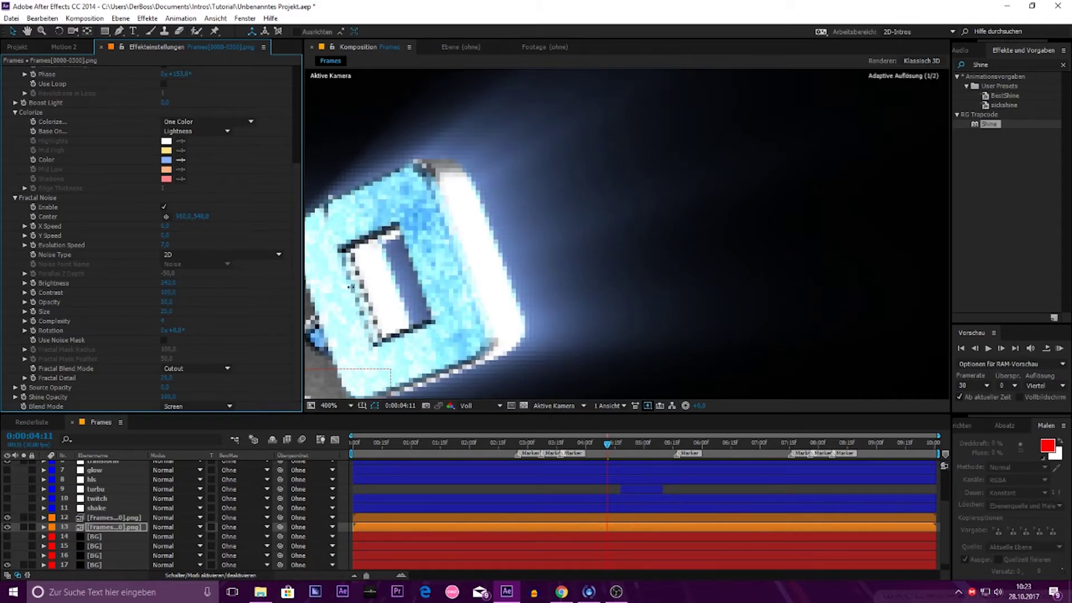
{"action": "left_click_drag", "start_coordinate": [385, 290], "coordinate": [289, 293]}
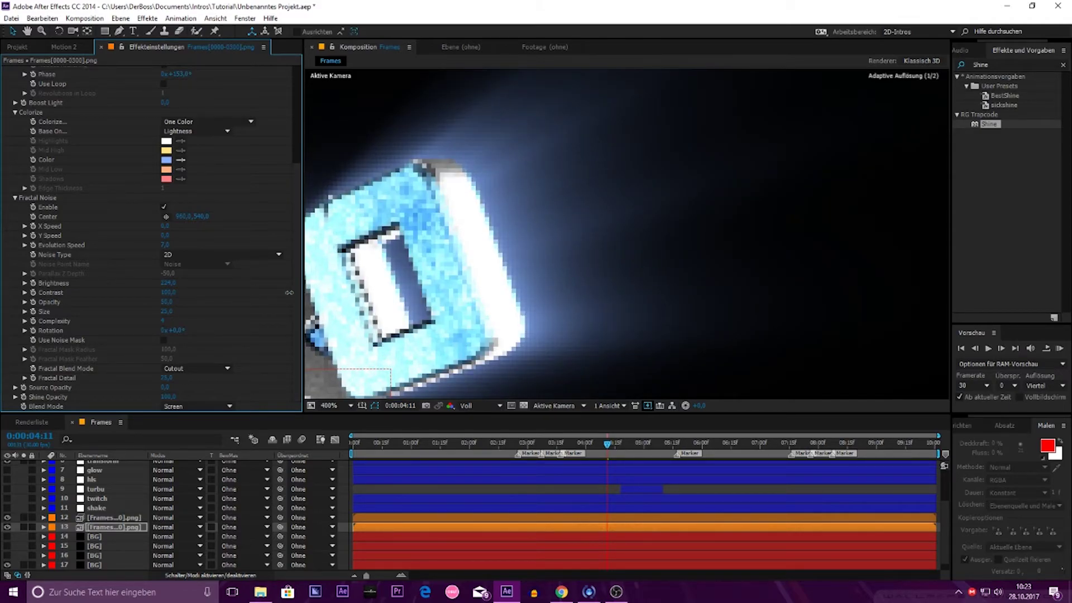
{"action": "left_click_drag", "start_coordinate": [168, 293], "coordinate": [302, 286]}
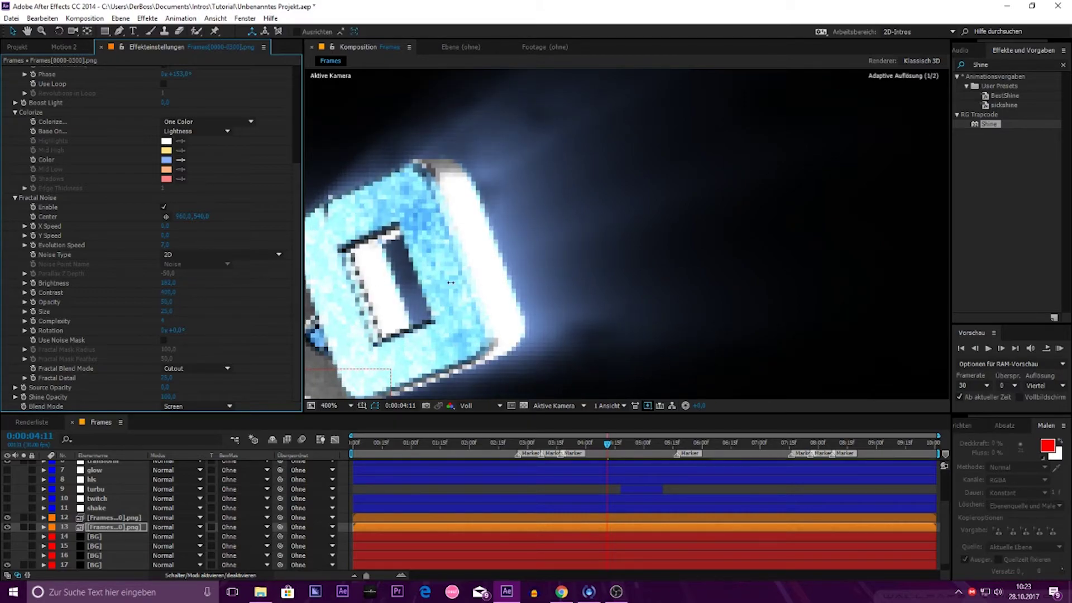
{"action": "scroll", "coordinate": [393, 280], "scroll_direction": "down", "scroll_amount": 2}
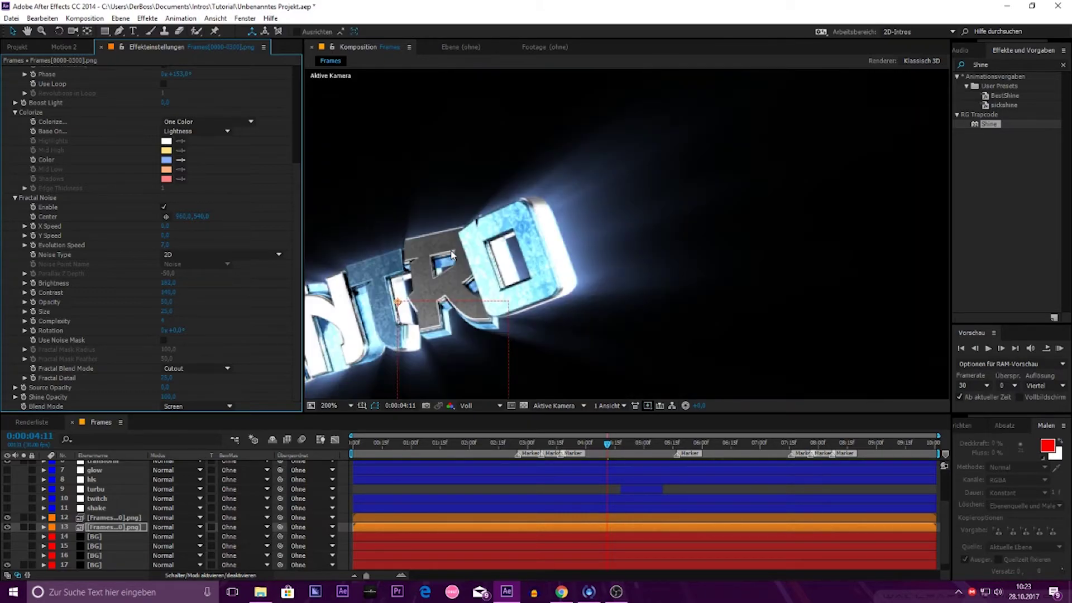
{"action": "scroll", "coordinate": [393, 280], "scroll_direction": "down", "scroll_amount": 2}
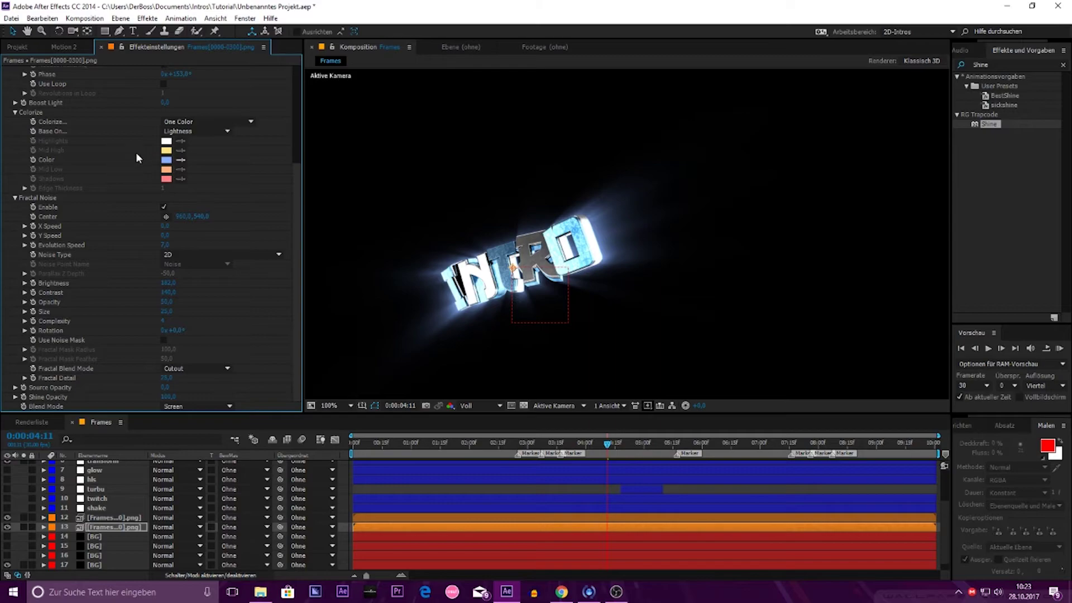
{"action": "scroll", "coordinate": [131, 150], "scroll_direction": "up", "scroll_amount": 5}
{"action": "left_click", "coordinate": [24, 88]}
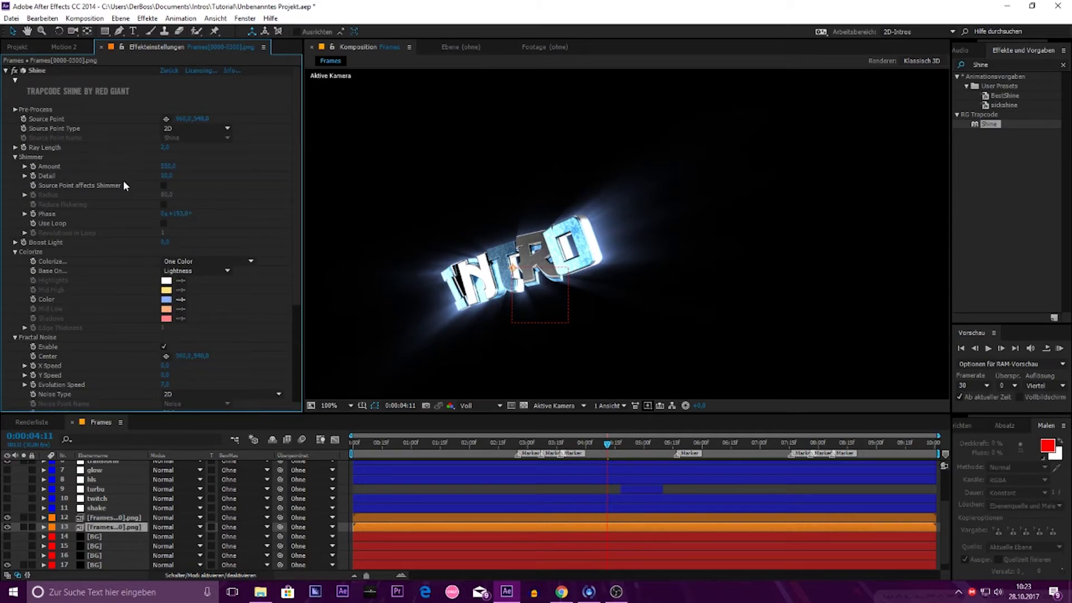
Step: Apply CC Vector Blur to the Frames layer from a 'cc ve' search
{"action": "left_click", "coordinate": [958, 66]}
{"action": "type", "text": "cc"}
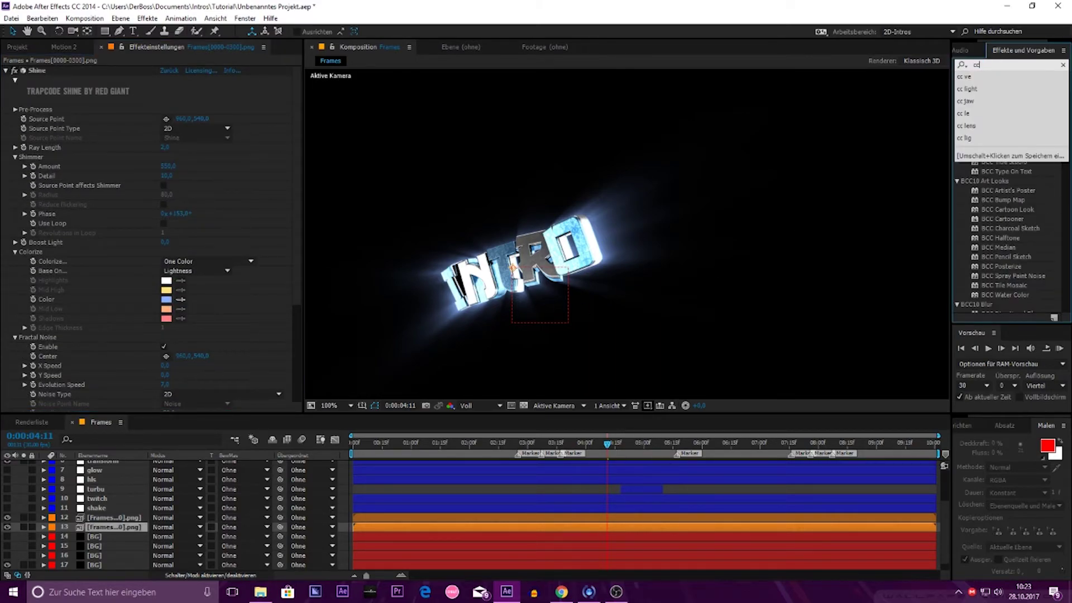
{"action": "type", "text": " ve"}
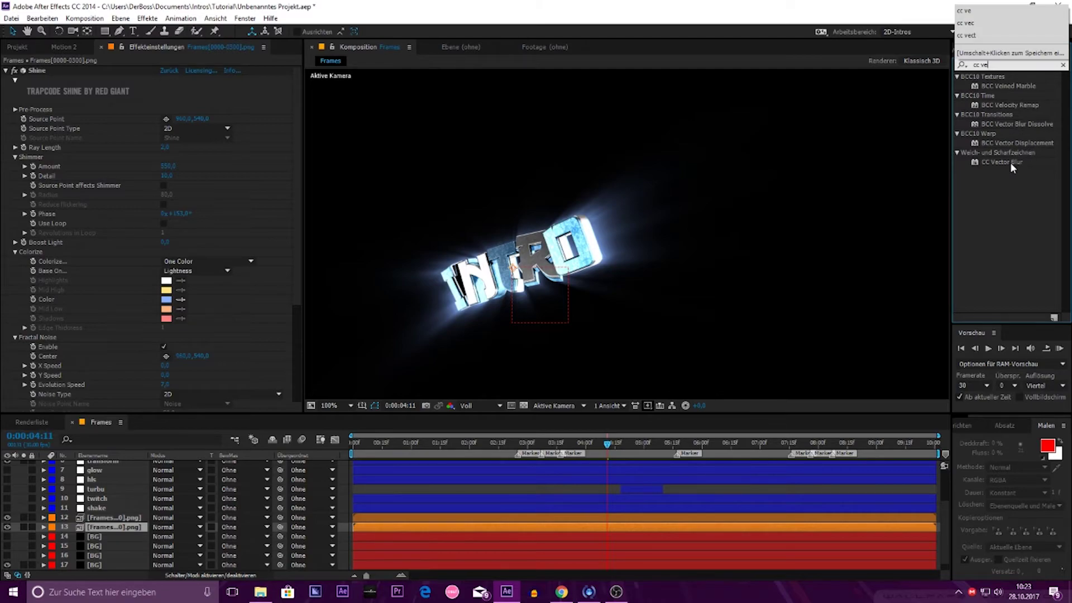
{"action": "left_click_drag", "start_coordinate": [1004, 162], "coordinate": [90, 408]}
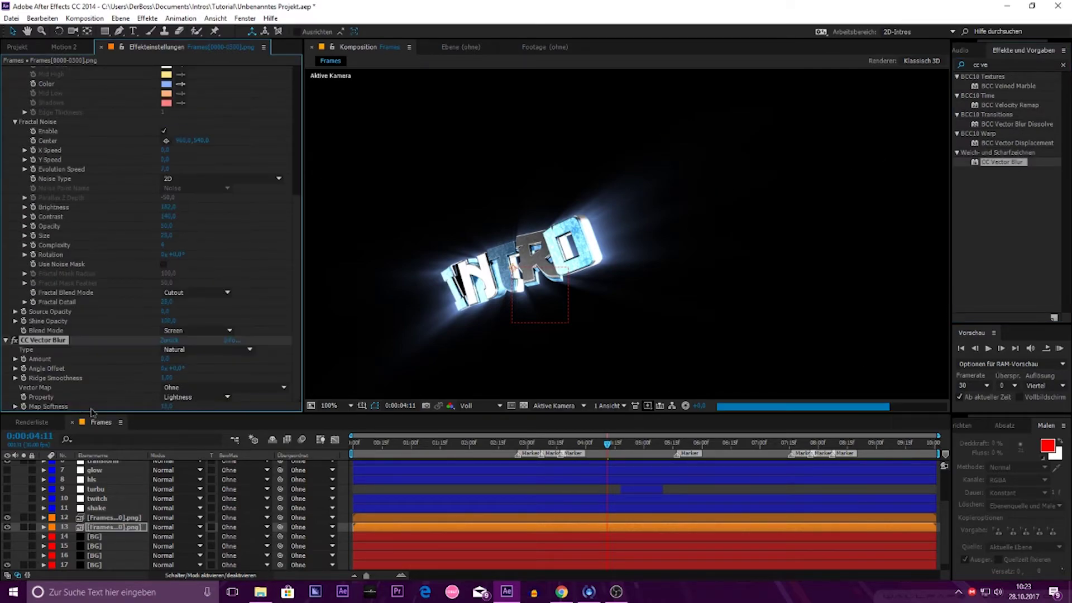
Step: Set CC Vector Blur to Constant Length, Amount 625 and Ridge Smoothness about 3
{"action": "left_click", "coordinate": [241, 349]}
{"action": "left_click", "coordinate": [236, 374]}
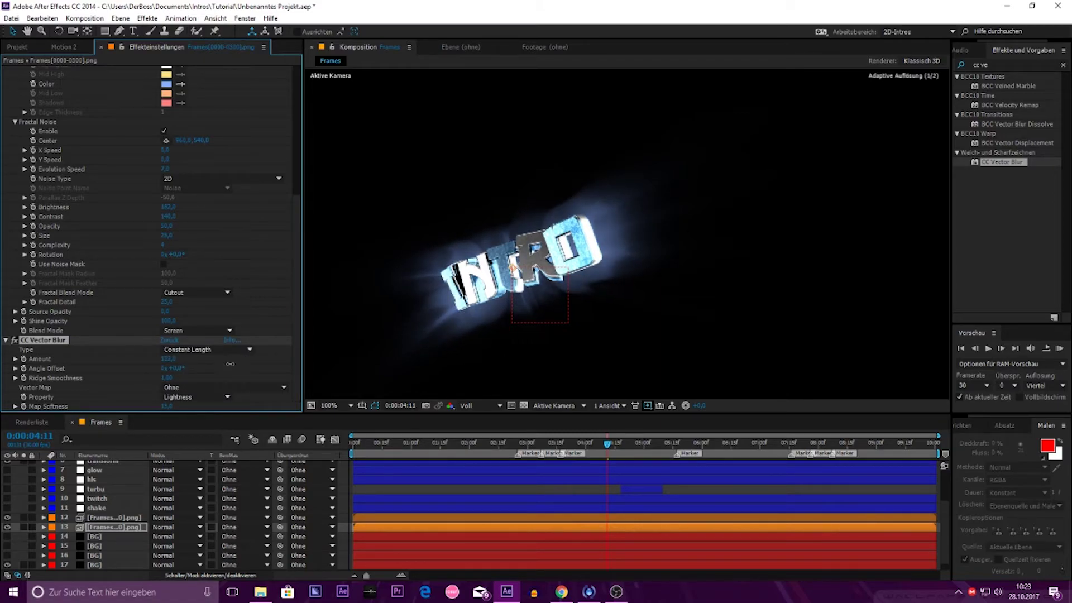
{"action": "left_click_drag", "start_coordinate": [221, 359], "coordinate": [290, 369]}
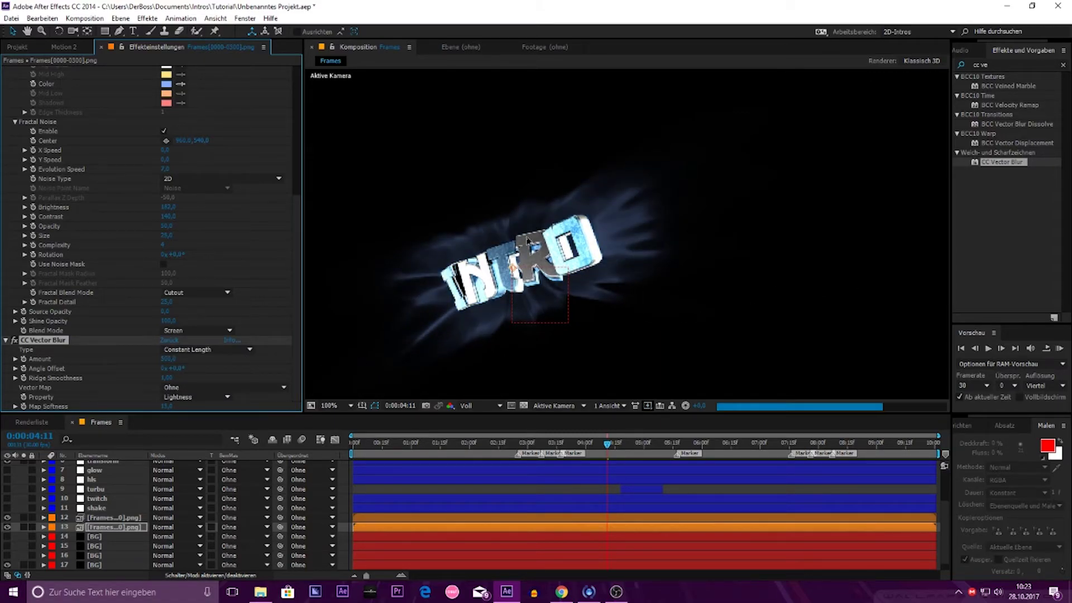
{"action": "scroll", "coordinate": [765, 270], "scroll_direction": "up", "scroll_amount": 2}
{"action": "scroll", "coordinate": [797, 176], "scroll_direction": "down", "scroll_amount": 2}
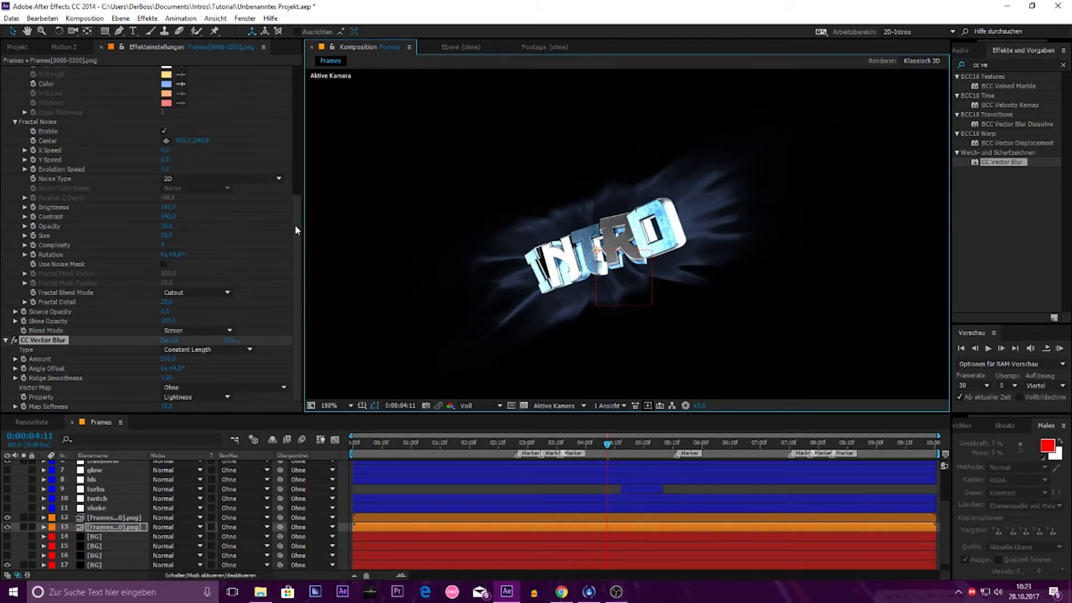
{"action": "left_click_drag", "start_coordinate": [168, 359], "coordinate": [246, 366]}
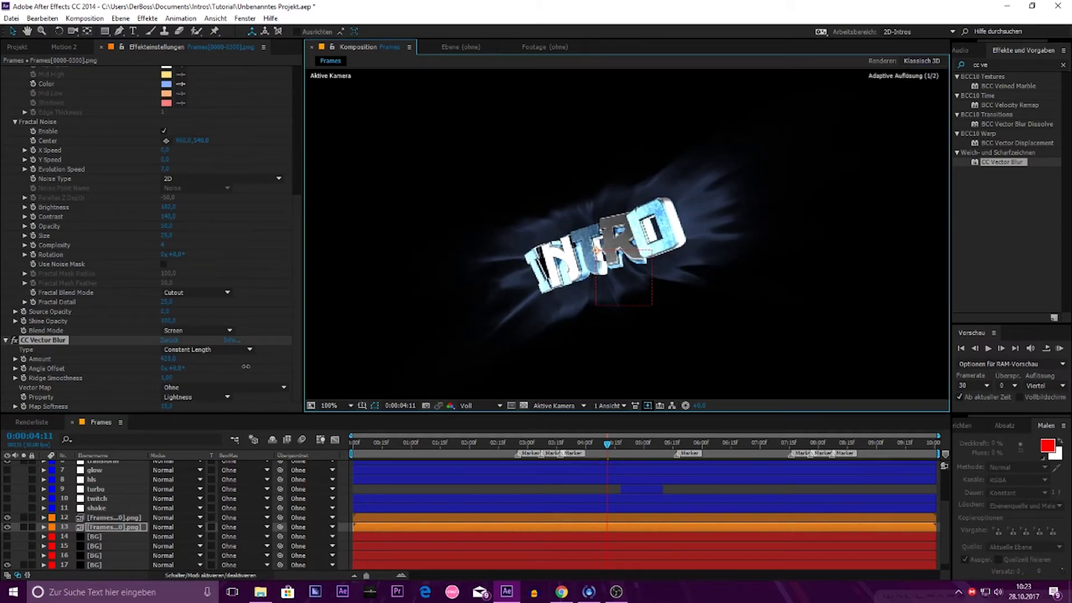
{"action": "mouse_move", "coordinate": [167, 378]}
{"action": "left_mouse_down"}
{"action": "mouse_move", "coordinate": [210, 377]}
{"action": "mouse_move", "coordinate": [155, 359]}
{"action": "left_mouse_up"}
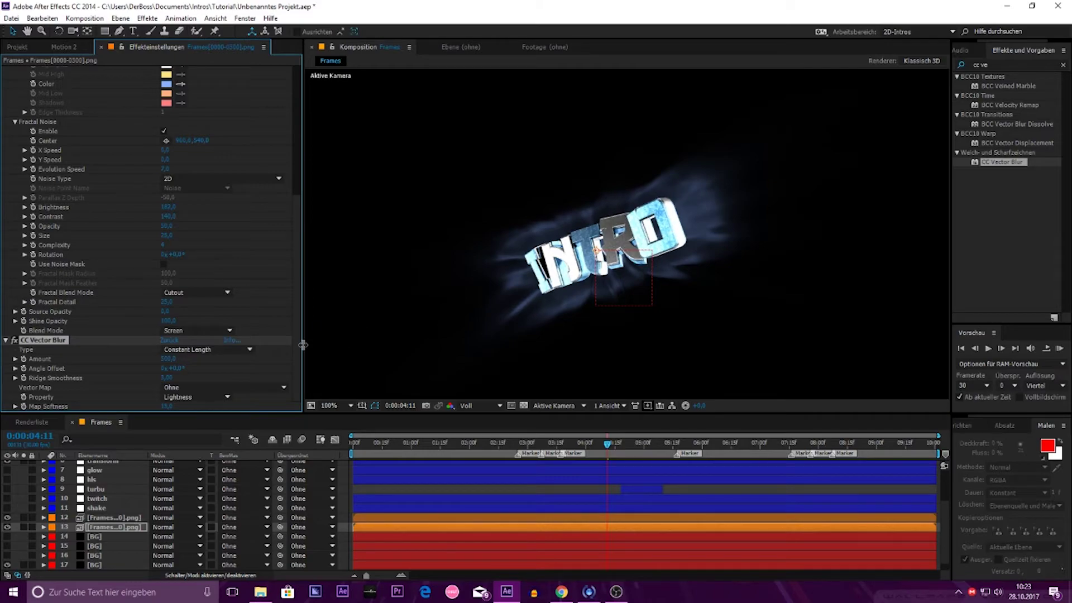
{"action": "scroll", "coordinate": [298, 313], "scroll_direction": "up", "scroll_amount": 5}
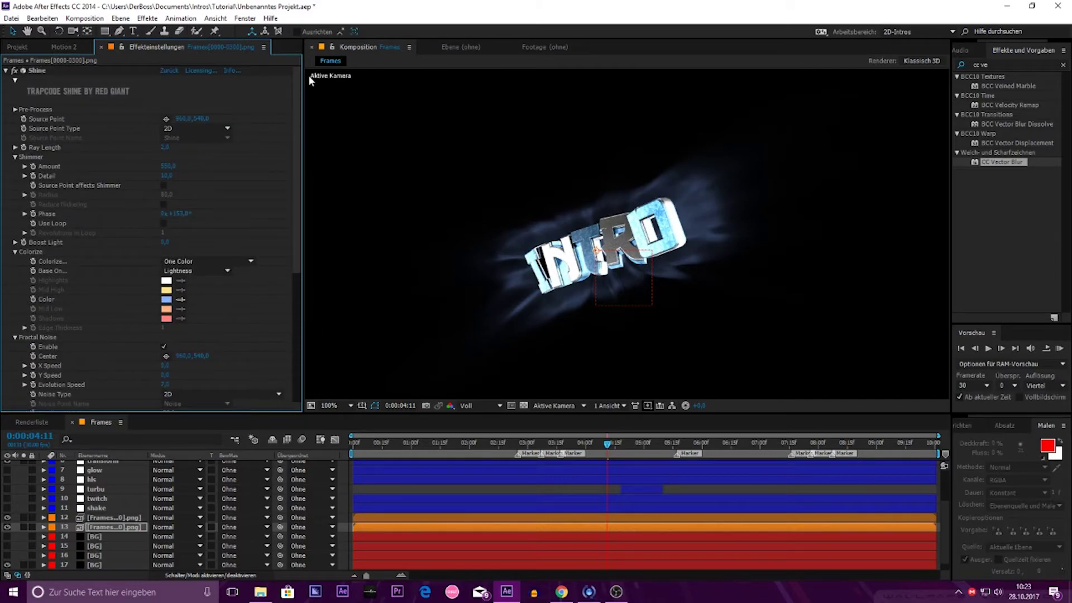
Step: Collapse the Shine and CC Vector Blur settings and clear the effect selection
{"action": "left_click", "coordinate": [6, 71]}
{"action": "left_click", "coordinate": [5, 79]}
{"action": "left_click", "coordinate": [77, 131]}
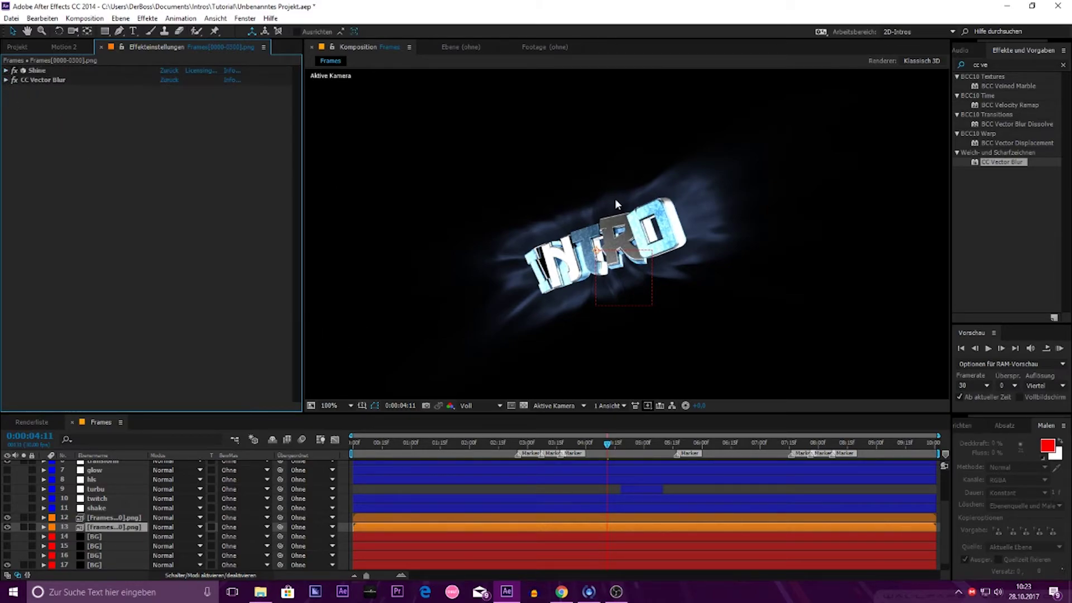
Step: Apply S_EdgeDetect, test Edge Smooth 100, undo it, then delete the effect
{"action": "left_click", "coordinate": [1006, 64]}
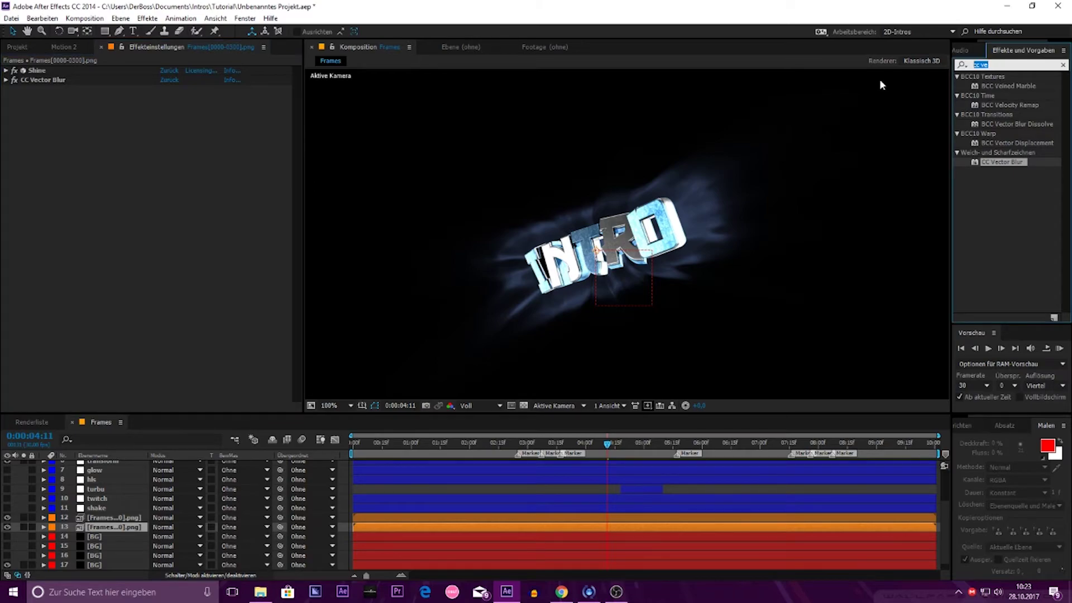
{"action": "type", "text": "ed"}
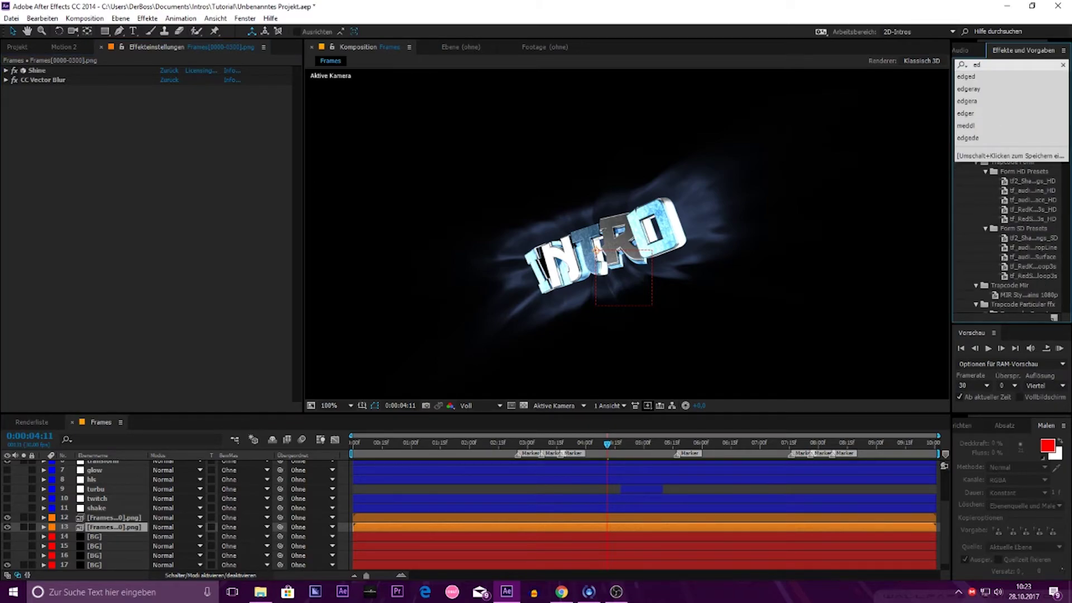
{"action": "type", "text": "ged"}
{"action": "left_click_drag", "start_coordinate": [1003, 85], "coordinate": [240, 166]}
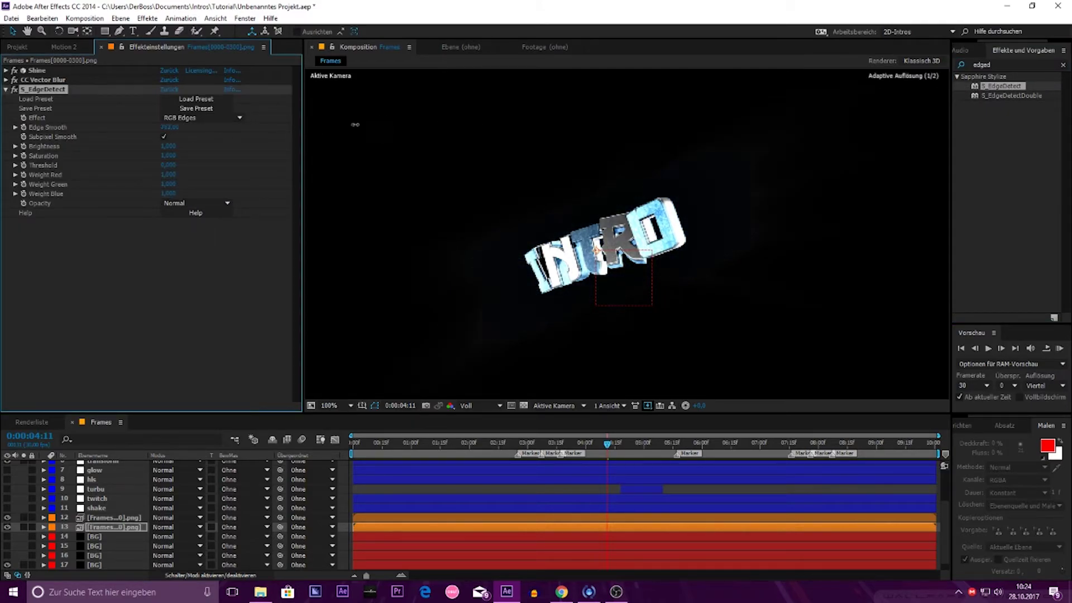
{"action": "left_click_drag", "start_coordinate": [168, 127], "coordinate": [355, 124]}
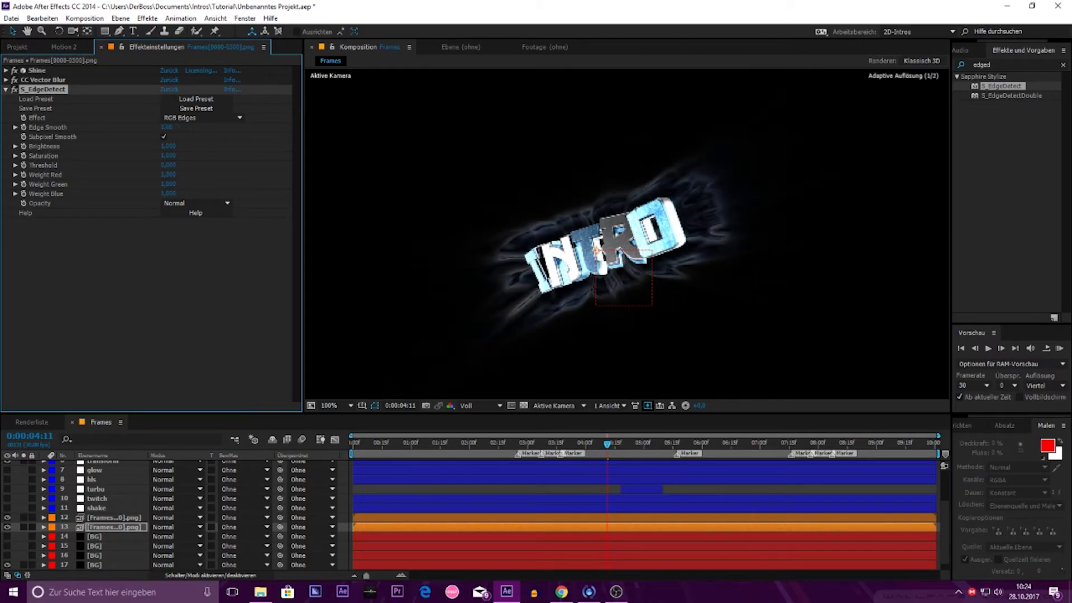
{"action": "key", "text": "ctrl+z"}
{"action": "key", "text": "period"}
{"action": "key", "text": "comma"}
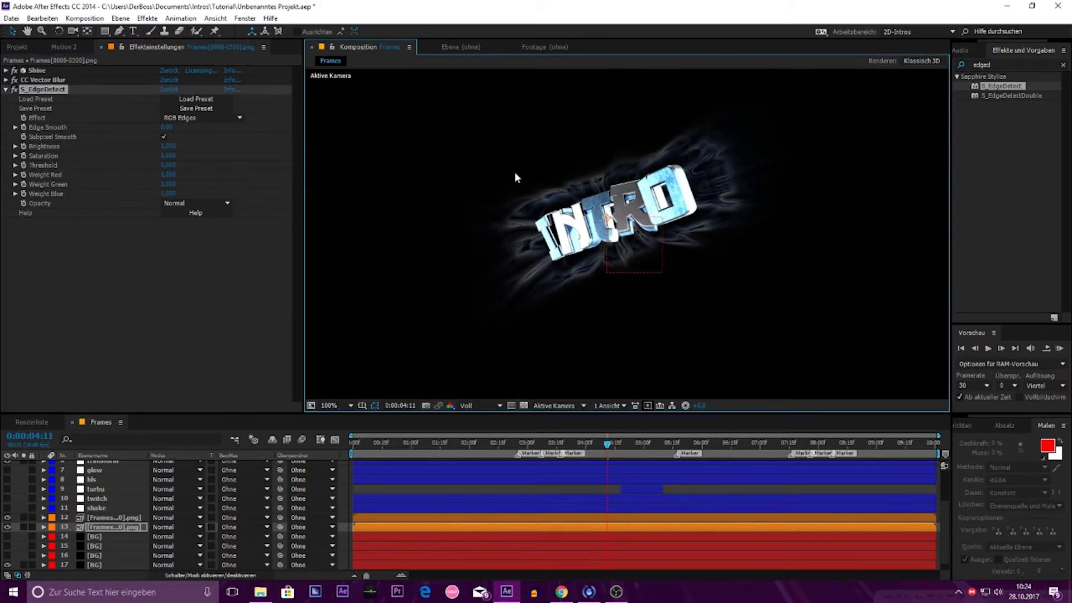
{"action": "key", "text": "Delete"}
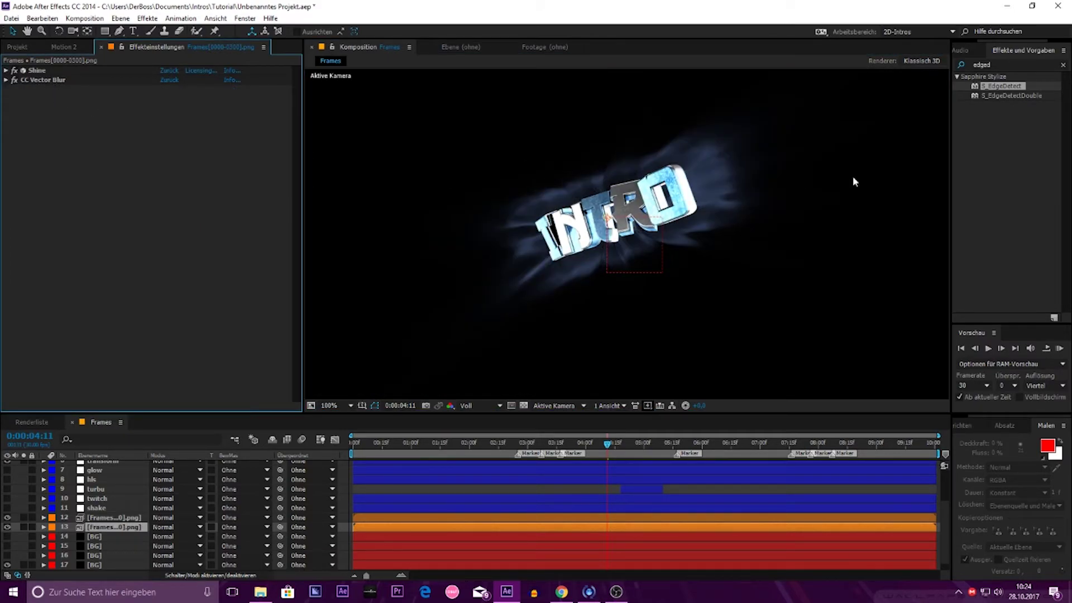
Step: Apply Sapphire S_Glow to the Frames layer from an 's_glow' search
{"action": "left_click", "coordinate": [1013, 62]}
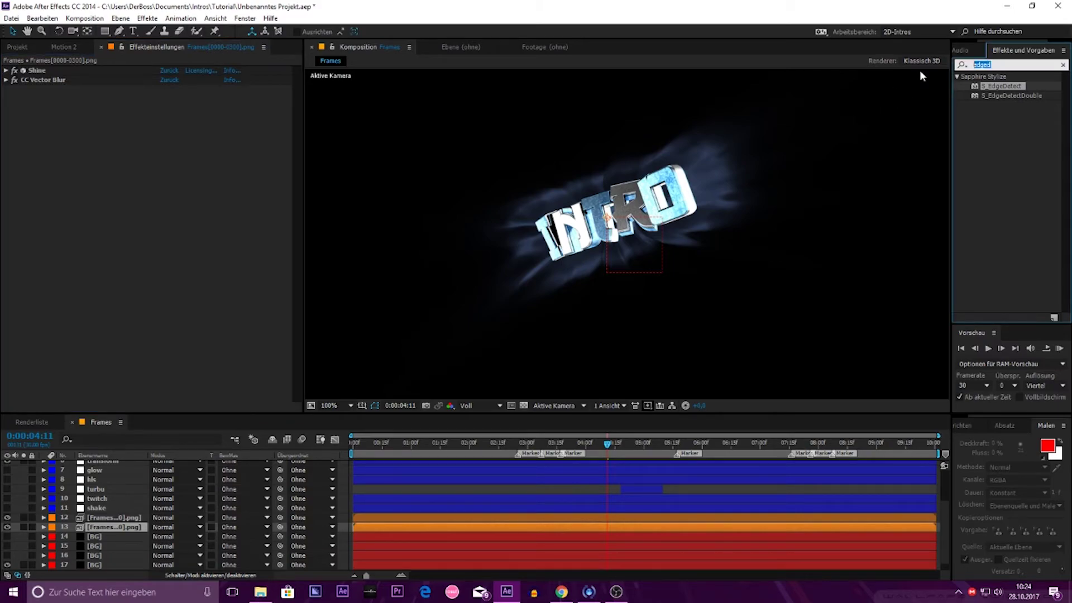
{"action": "type", "text": "glow"}
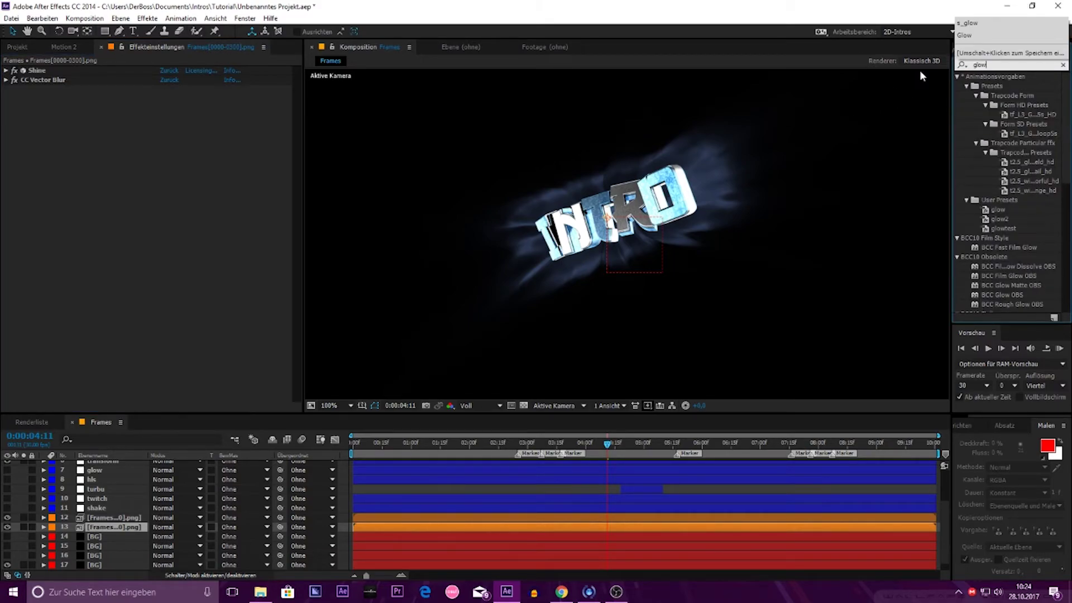
{"action": "key", "text": "BackSpace"}
{"action": "key", "text": "BackSpace"}
{"action": "type", "text": "s_glow"}
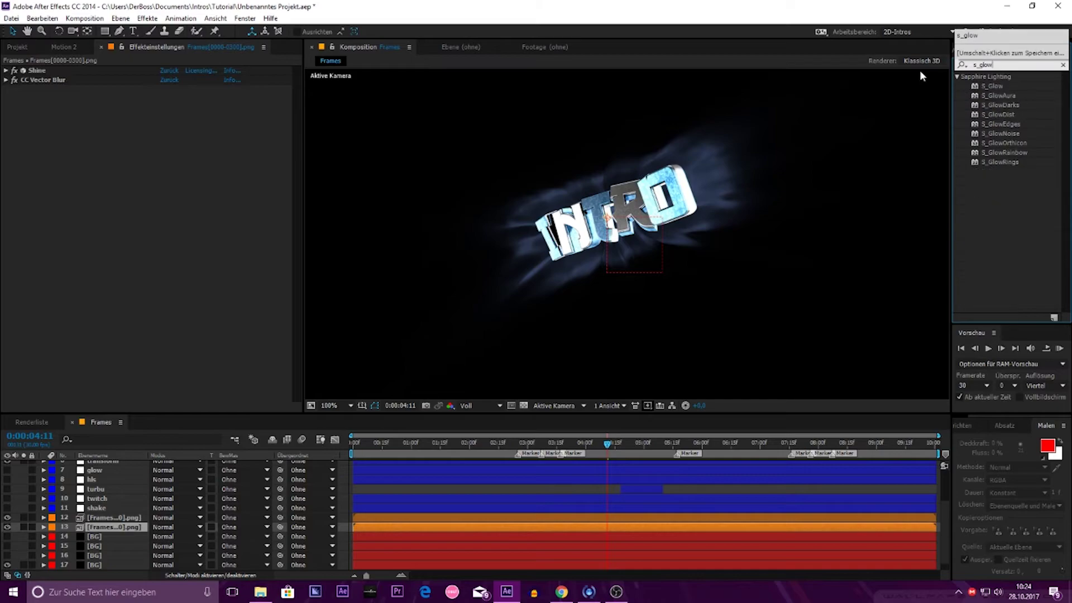
{"action": "left_click_drag", "start_coordinate": [993, 86], "coordinate": [175, 284]}
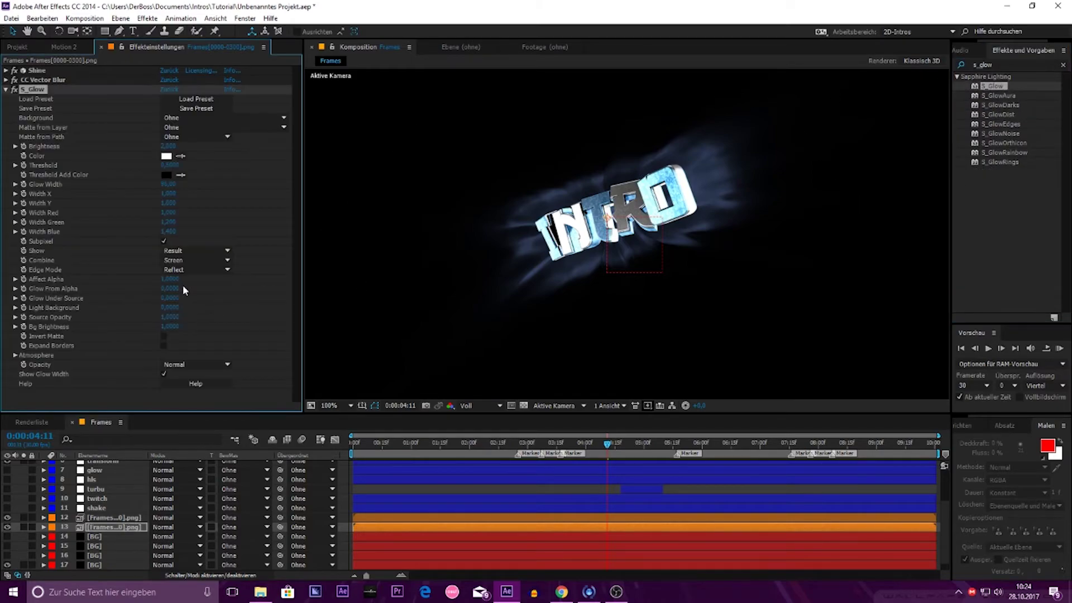
Step: Set S_Glow Threshold to 0 and Brightness to 2
{"action": "left_click_drag", "start_coordinate": [170, 165], "coordinate": [148, 188]}
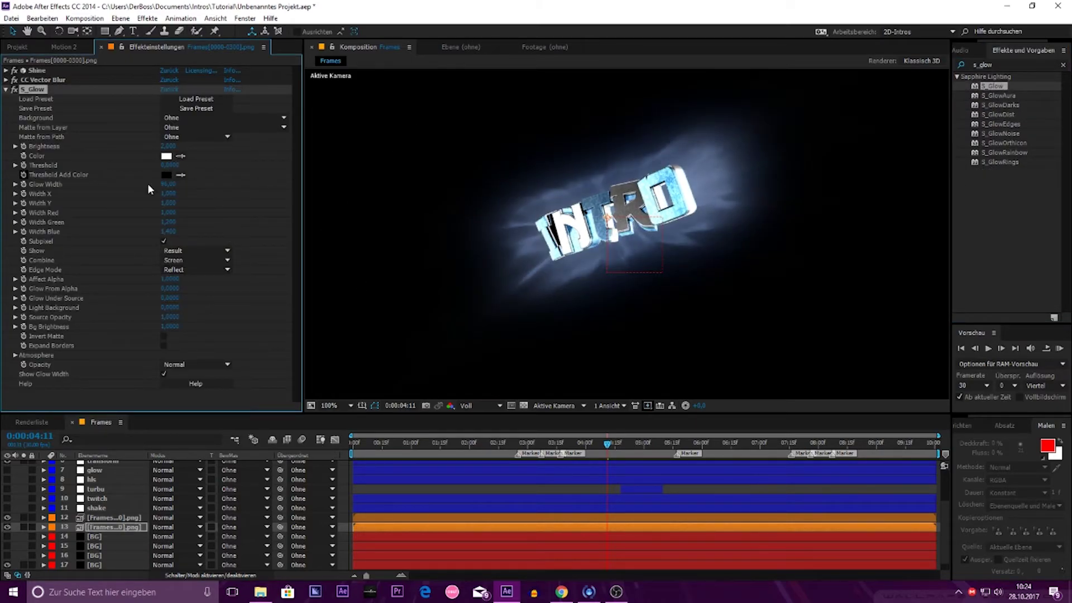
{"action": "left_click", "coordinate": [169, 146]}
{"action": "type", "text": "2"}
{"action": "key", "text": "Return"}
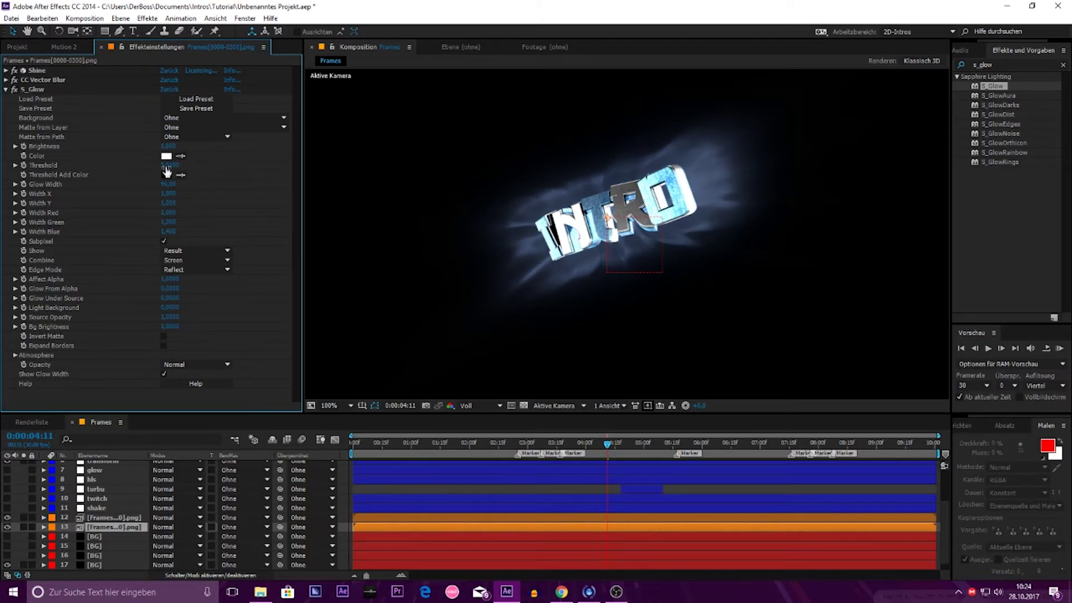
Step: Set the S_Glow colour to a saturated blue and collapse the effect
{"action": "left_click", "coordinate": [167, 156]}
{"action": "left_click", "coordinate": [920, 236]}
{"action": "left_click", "coordinate": [905, 184]}
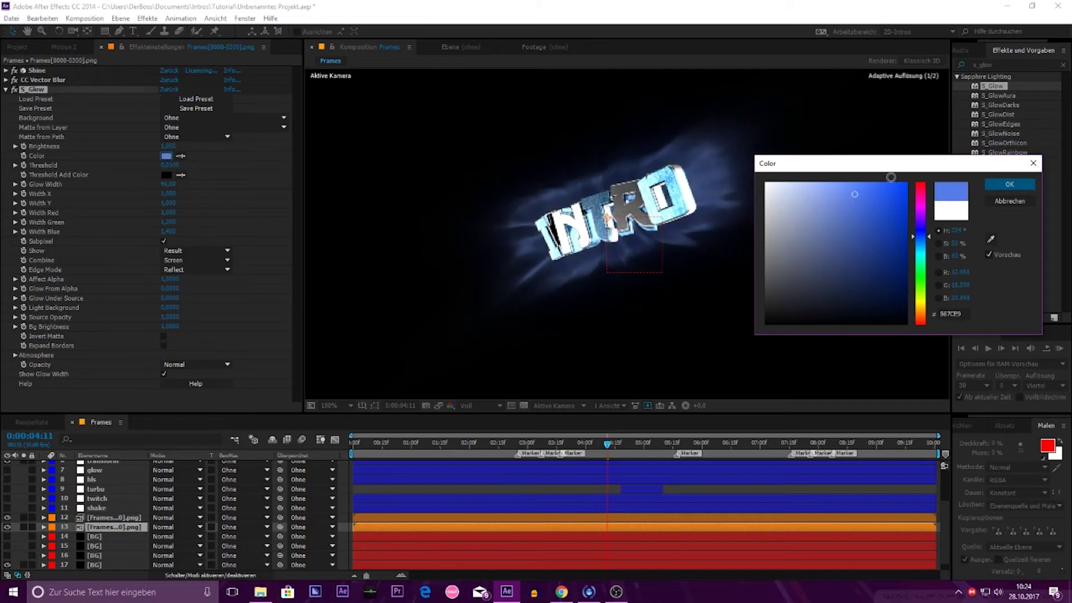
{"action": "left_click", "coordinate": [997, 185]}
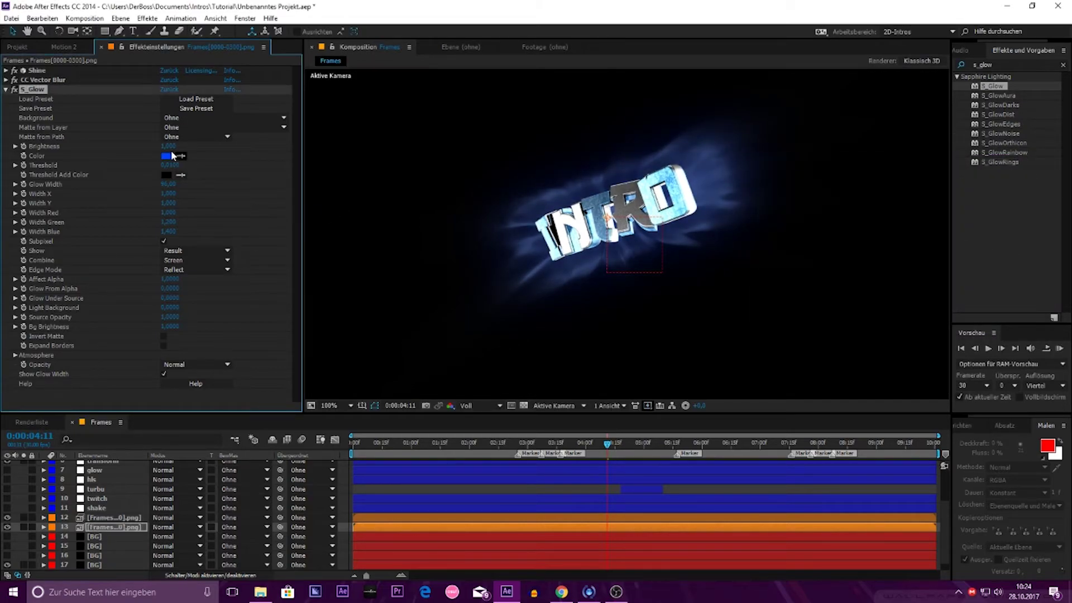
{"action": "left_click", "coordinate": [7, 89]}
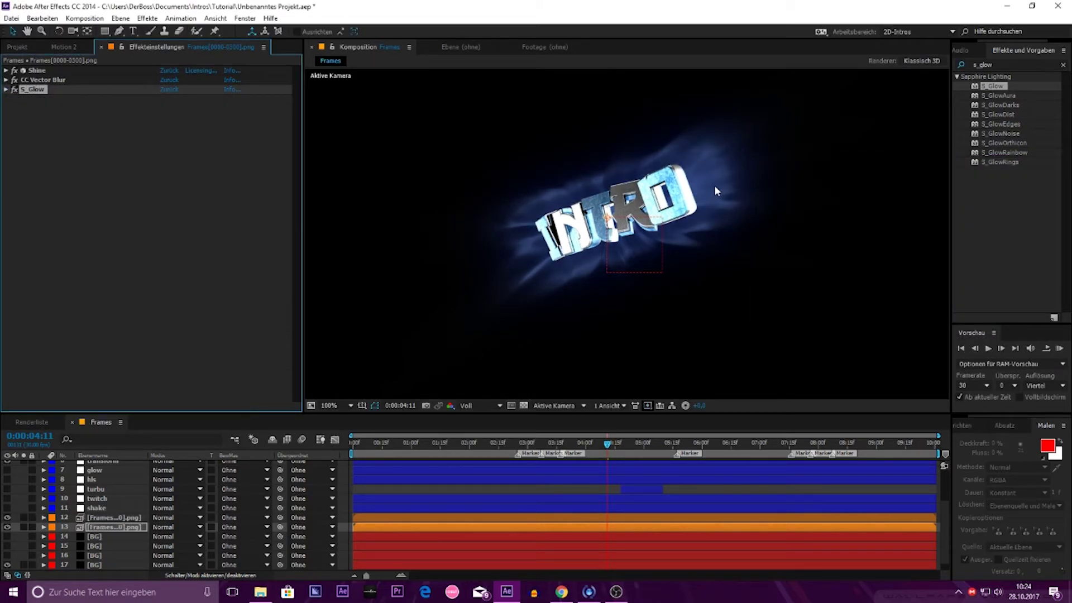
{"action": "scroll", "coordinate": [702, 188], "scroll_direction": "down", "scroll_amount": 1}
{"action": "scroll", "coordinate": [679, 188], "scroll_direction": "down", "scroll_amount": 3}
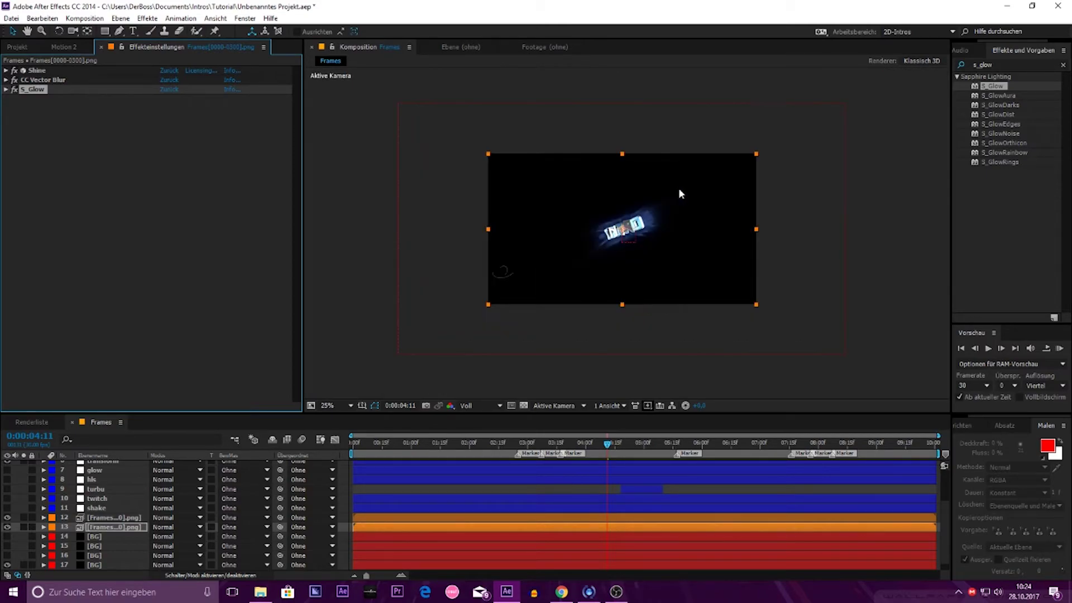
{"action": "scroll", "coordinate": [630, 190], "scroll_direction": "up", "scroll_amount": 2}
Step: Change the first CC Vector Blur's type to Direction Fading and inspect the text at 200%
{"action": "left_click", "coordinate": [31, 81]}
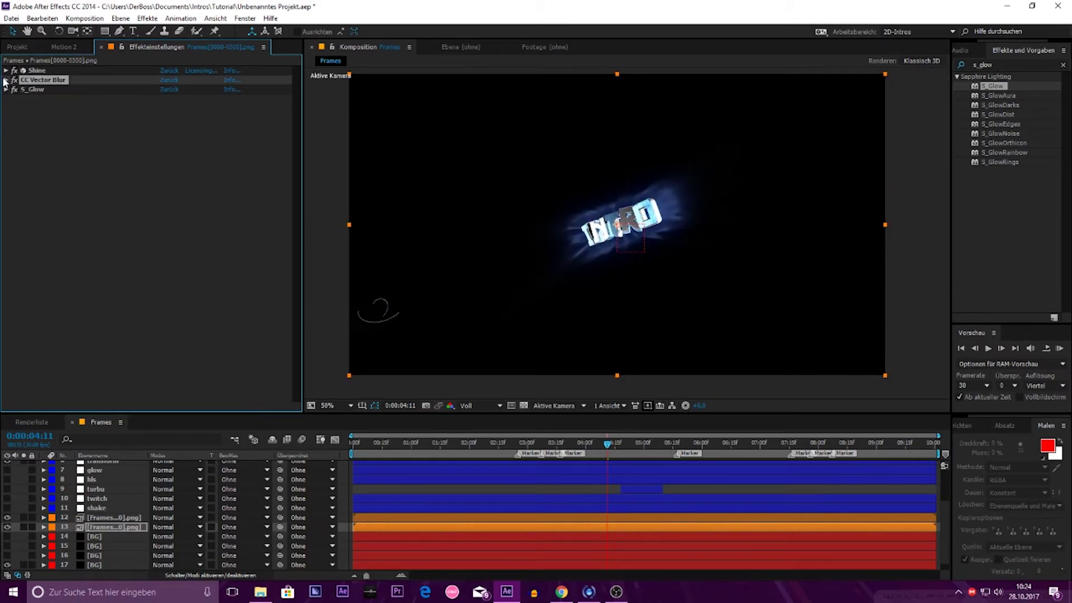
{"action": "left_click", "coordinate": [6, 80]}
{"action": "left_click", "coordinate": [185, 89]}
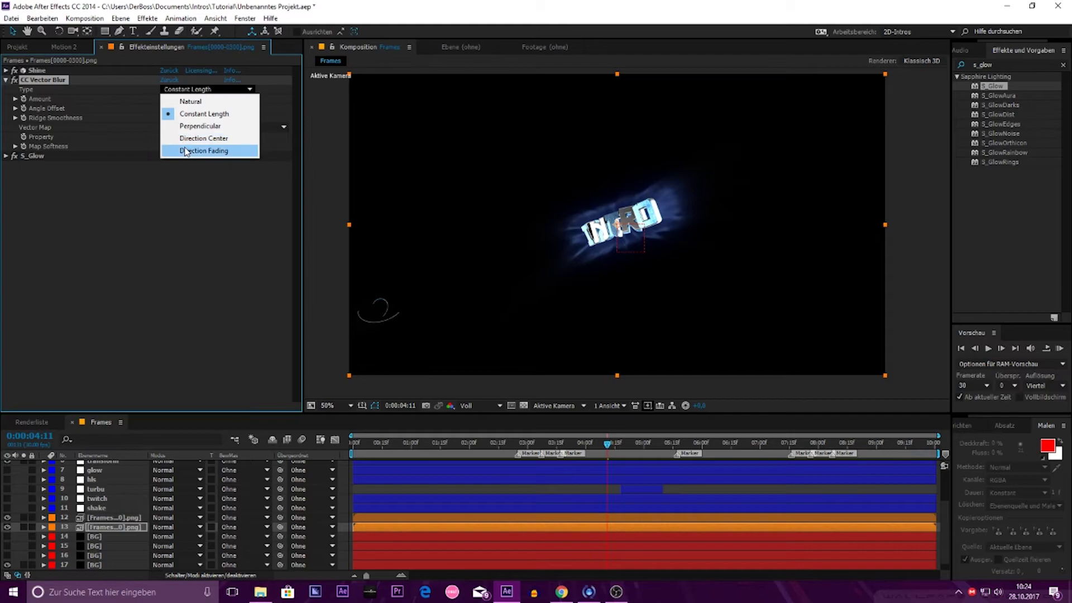
{"action": "left_click", "coordinate": [186, 151]}
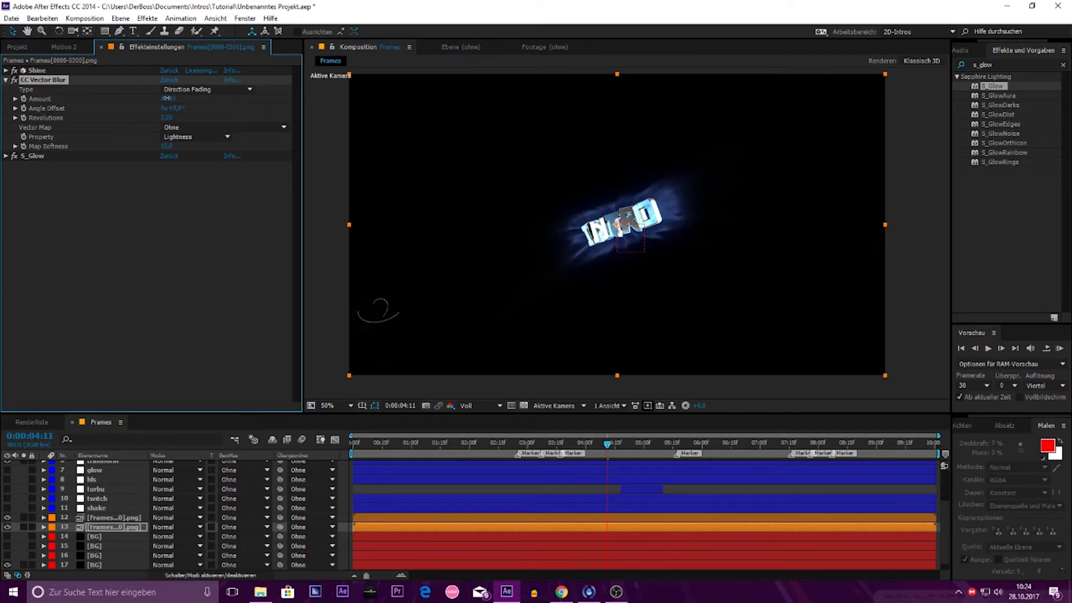
{"action": "key", "text": "period"}
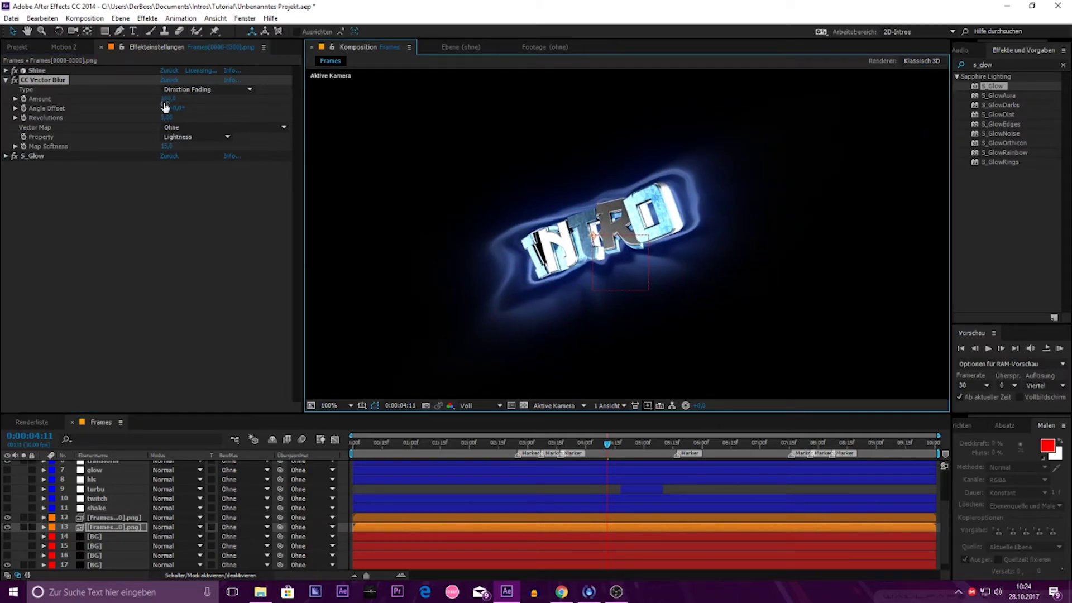
{"action": "left_click", "coordinate": [181, 115]}
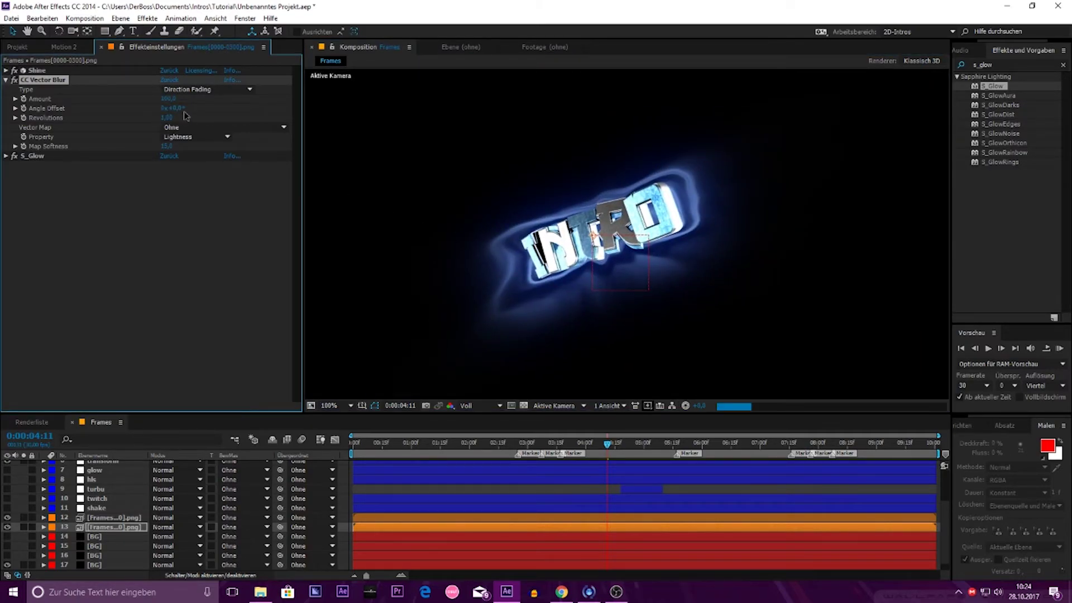
{"action": "key", "text": "period"}
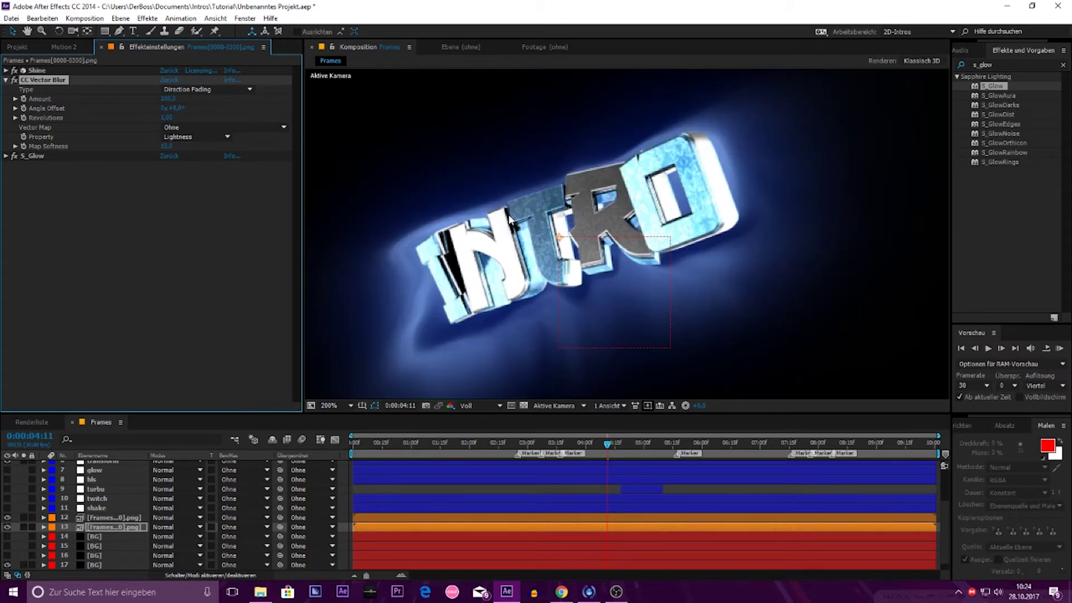
{"action": "scroll", "coordinate": [567, 168], "scroll_direction": "down", "scroll_amount": 4}
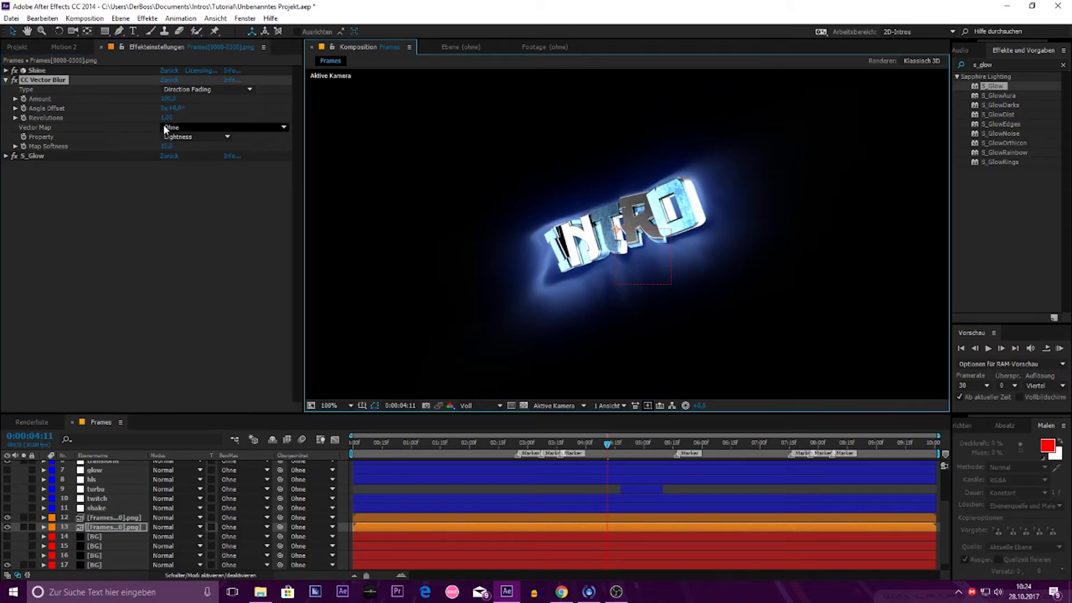
Step: Add a second CC Vector Blur to the Frames layer from the 'cc ve' search
{"action": "left_click", "coordinate": [1009, 65]}
{"action": "type", "text": "c"}
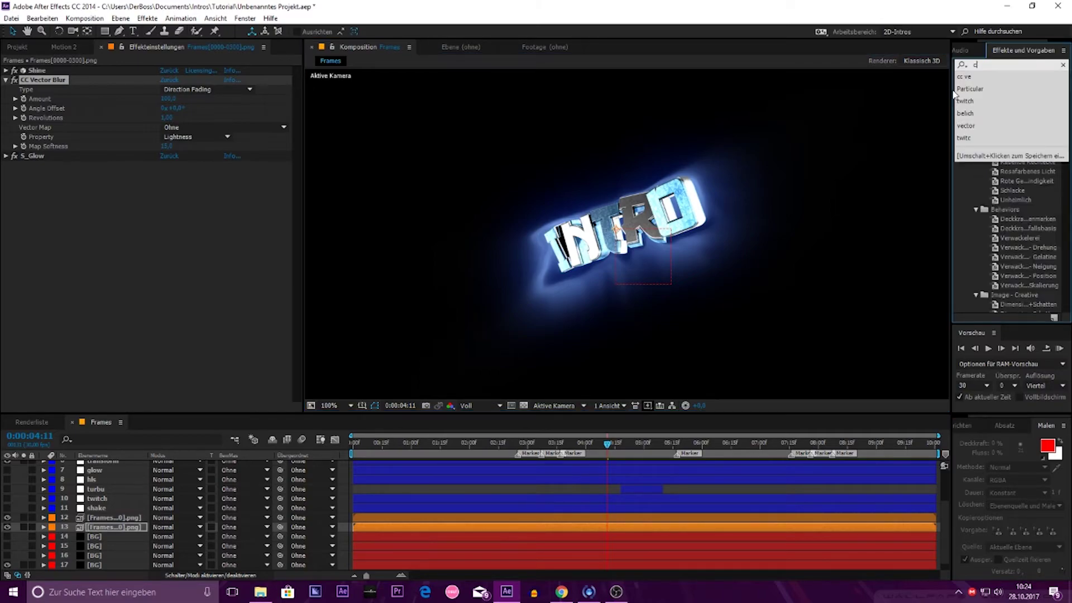
{"action": "left_click", "coordinate": [964, 77]}
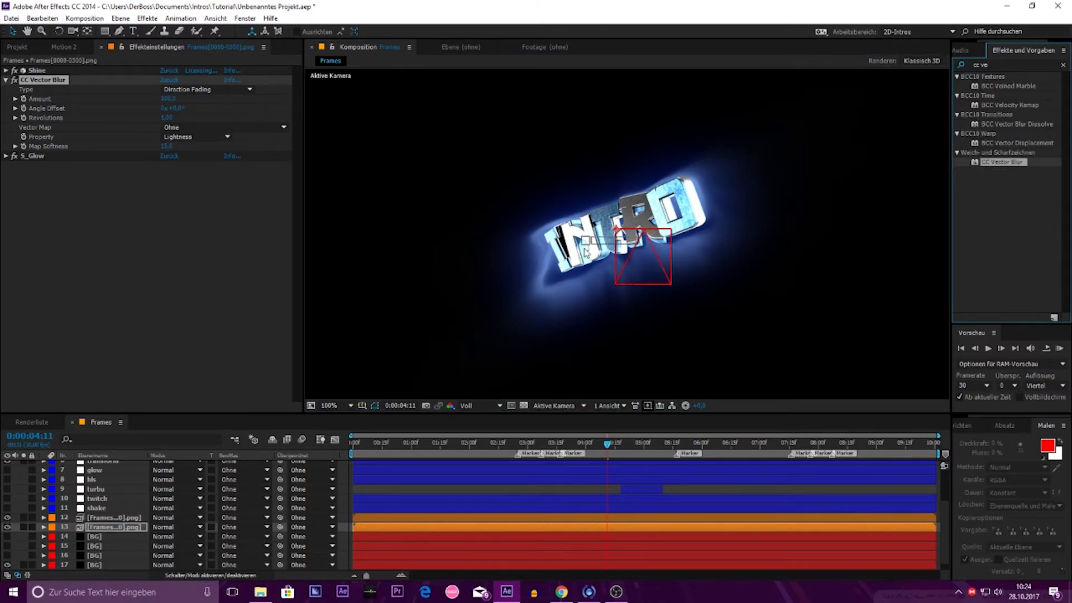
{"action": "left_click_drag", "start_coordinate": [585, 252], "coordinate": [78, 151]}
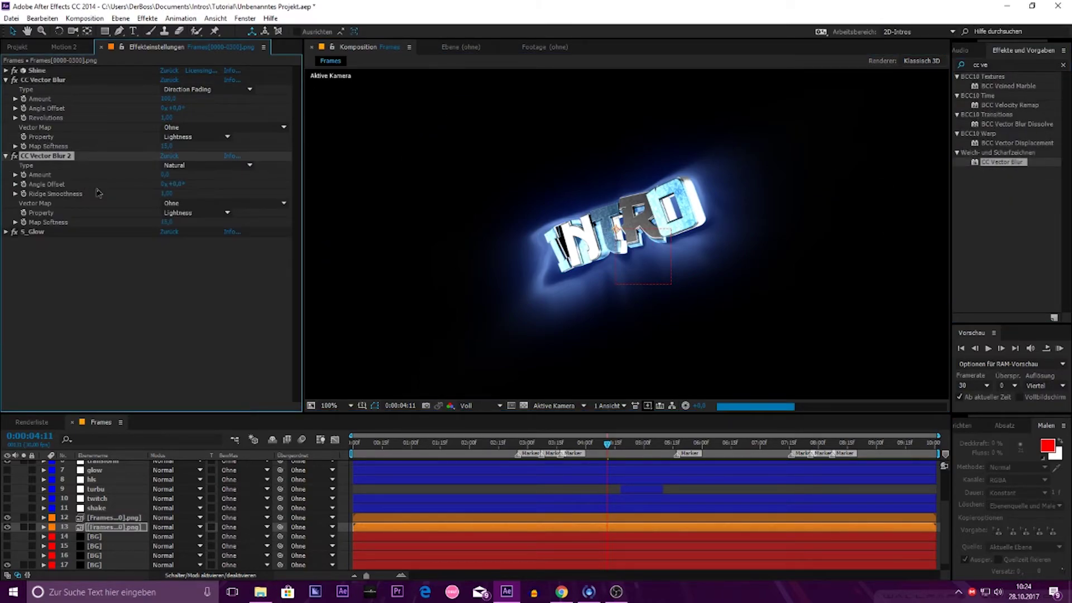
Step: Try Perpendicular and Constant Length types on CC Vector Blur 2 with Amount 66
{"action": "left_click", "coordinate": [181, 165]}
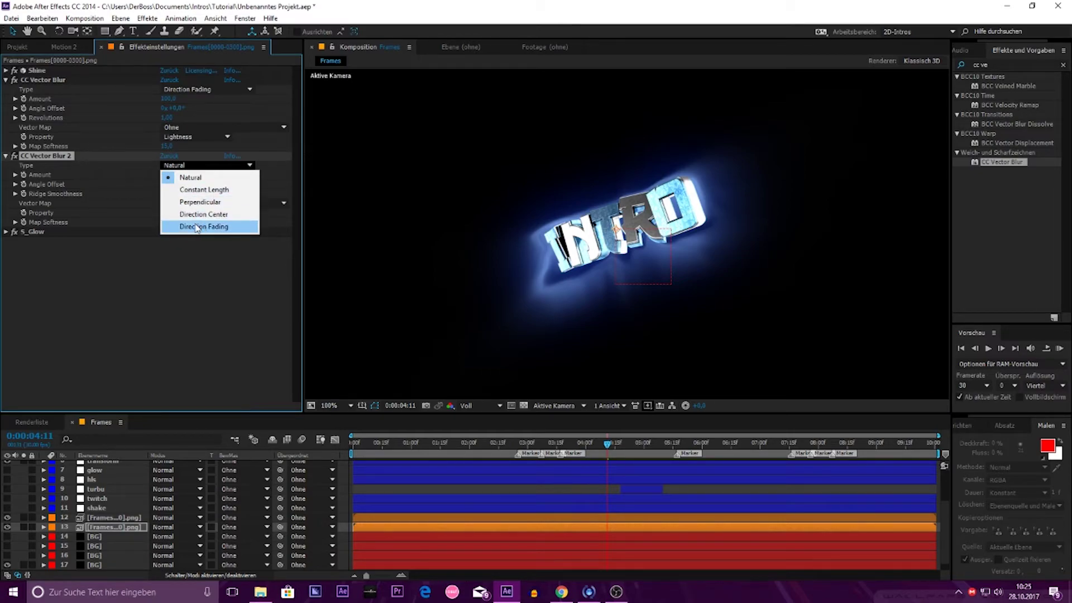
{"action": "left_click", "coordinate": [199, 202]}
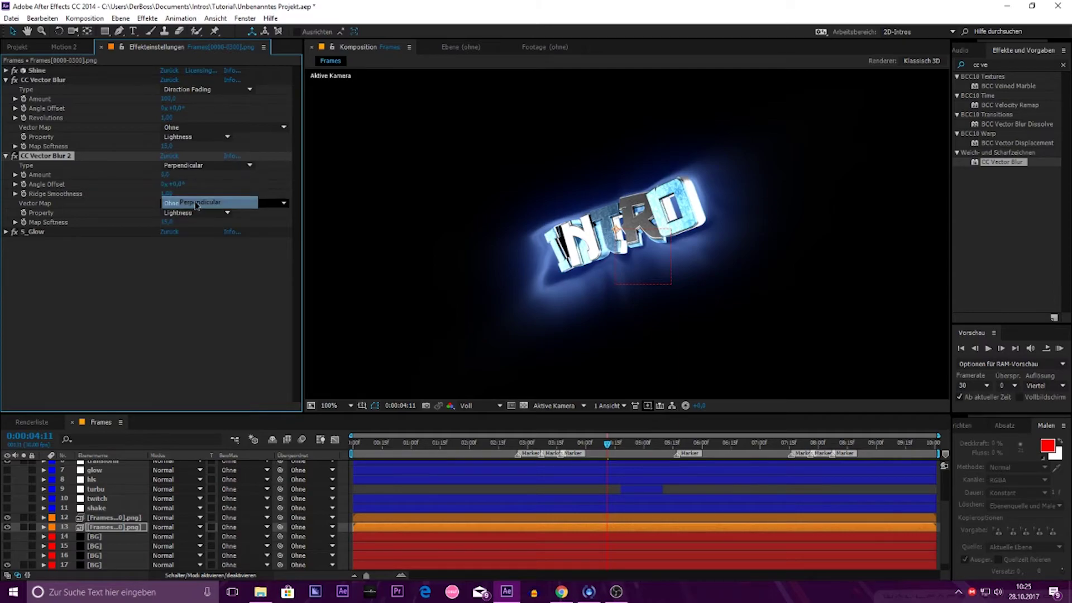
{"action": "left_click_drag", "start_coordinate": [167, 174], "coordinate": [515, 184]}
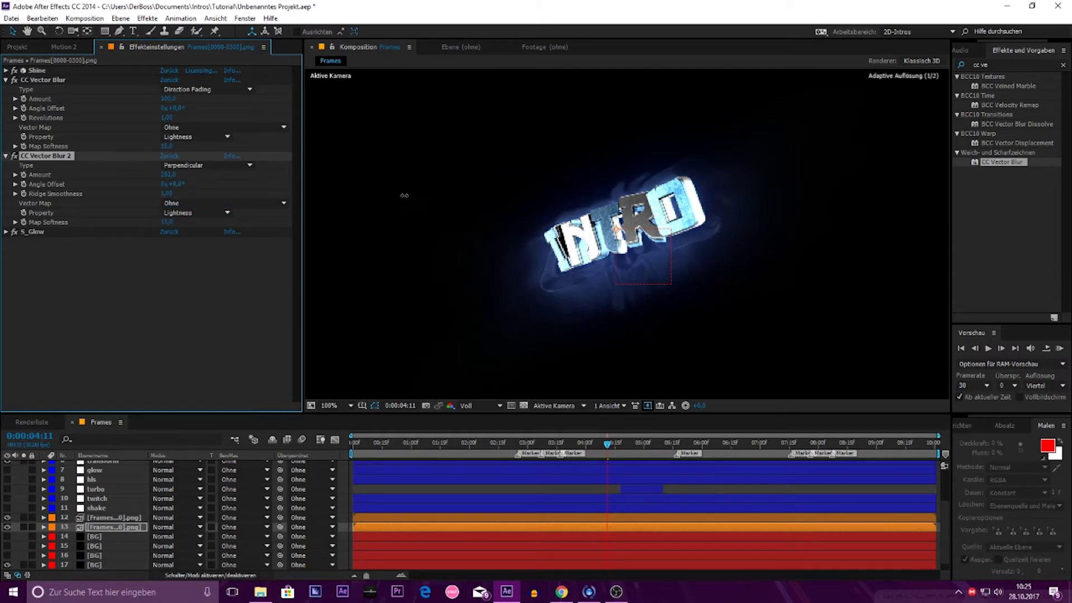
{"action": "left_click", "coordinate": [225, 165]}
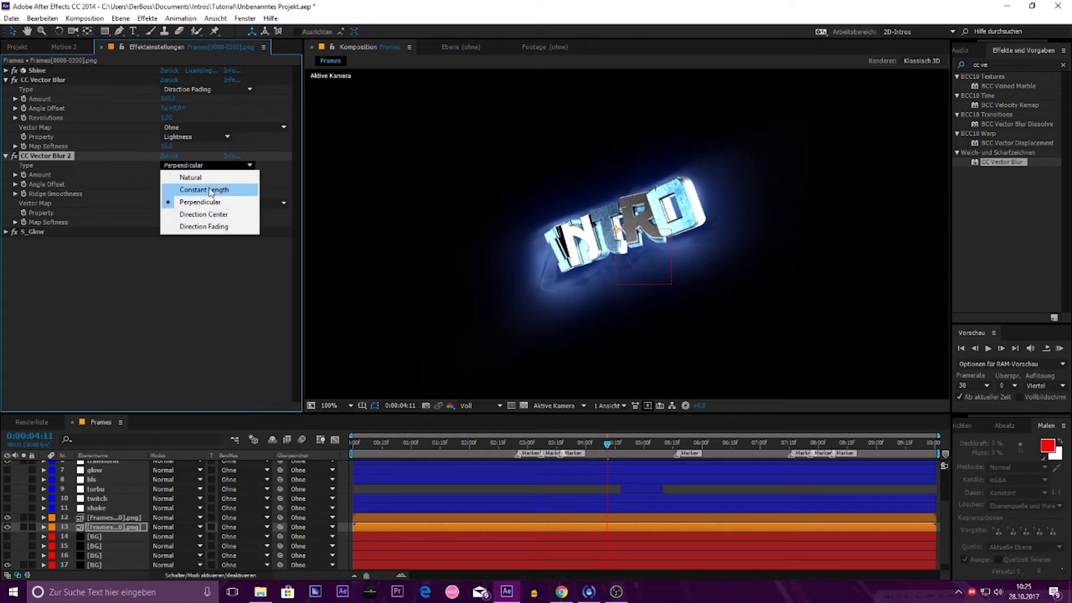
{"action": "left_click", "coordinate": [207, 189]}
{"action": "left_click", "coordinate": [189, 167]}
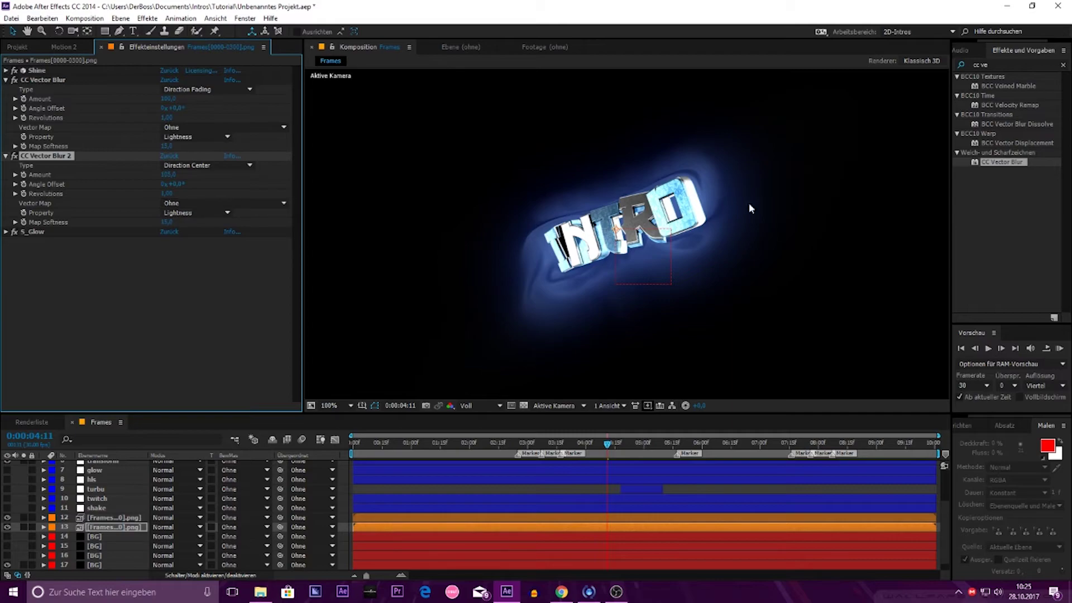
Step: Add a third CC Vector Blur above S_Glow with Amount about 20
{"action": "left_click_drag", "start_coordinate": [1000, 167], "coordinate": [84, 227]}
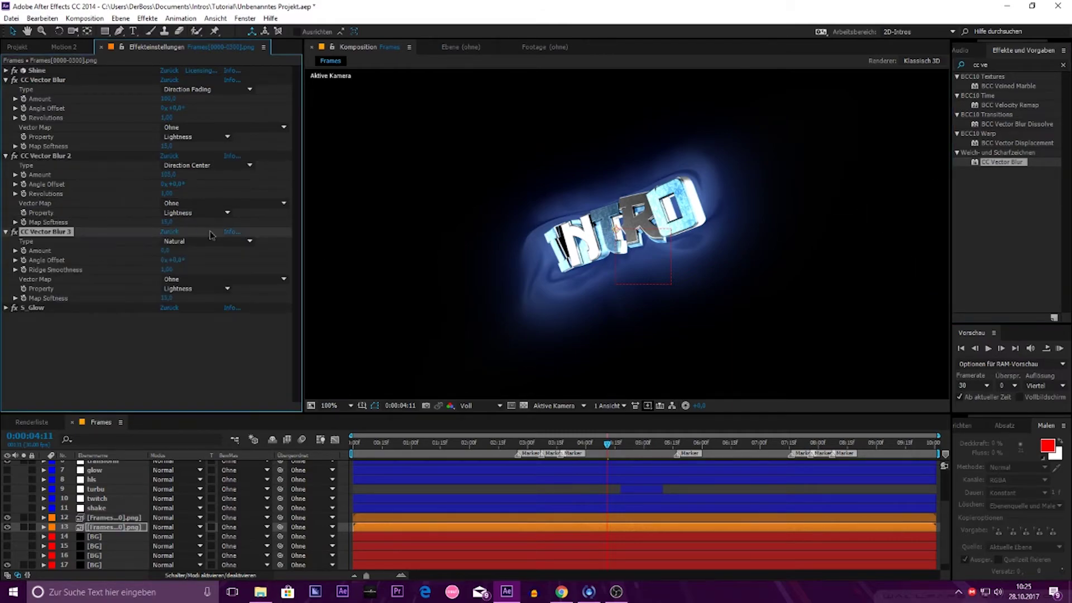
{"action": "left_click_drag", "start_coordinate": [166, 250], "coordinate": [185, 260]}
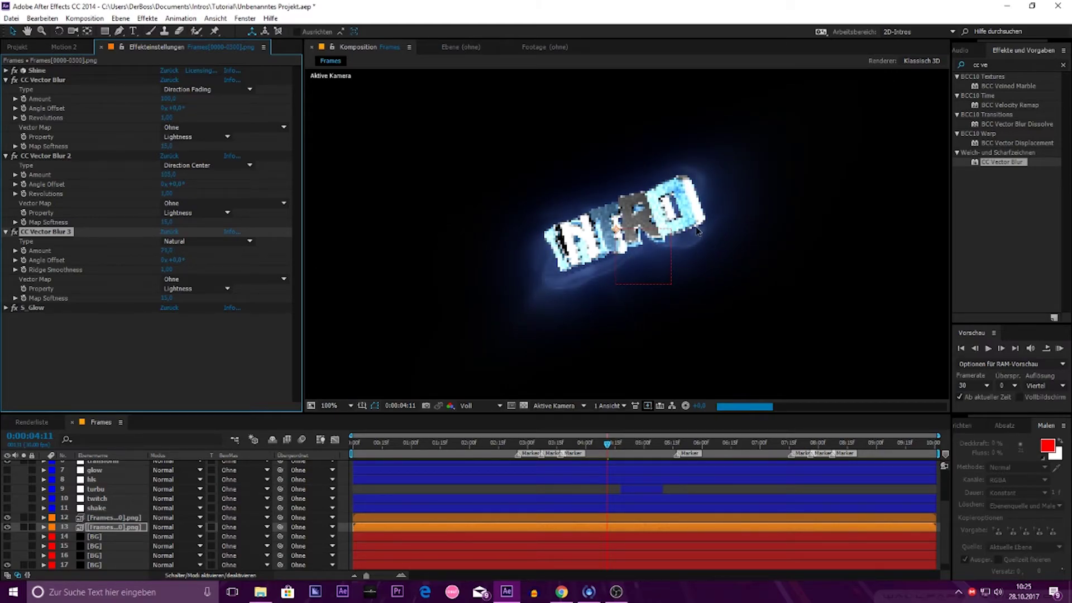
{"action": "mouse_move", "coordinate": [677, 229]}
{"action": "left_mouse_down"}
{"action": "mouse_move", "coordinate": [633, 191]}
{"action": "mouse_move", "coordinate": [655, 199]}
{"action": "left_mouse_up"}
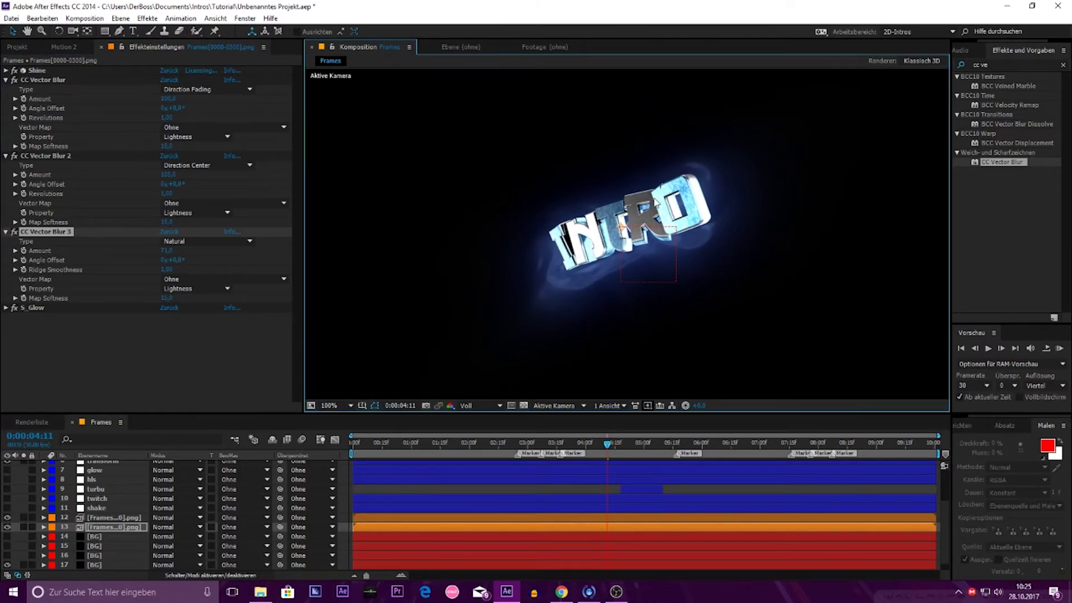
Step: Apply Turbulentes Versetzen to the Frames layer from a 'turbu' search
{"action": "left_click", "coordinate": [984, 65]}
{"action": "key", "text": "BackSpace"}
{"action": "key", "text": "BackSpace"}
{"action": "key", "text": "BackSpace"}
{"action": "type", "text": "t"}
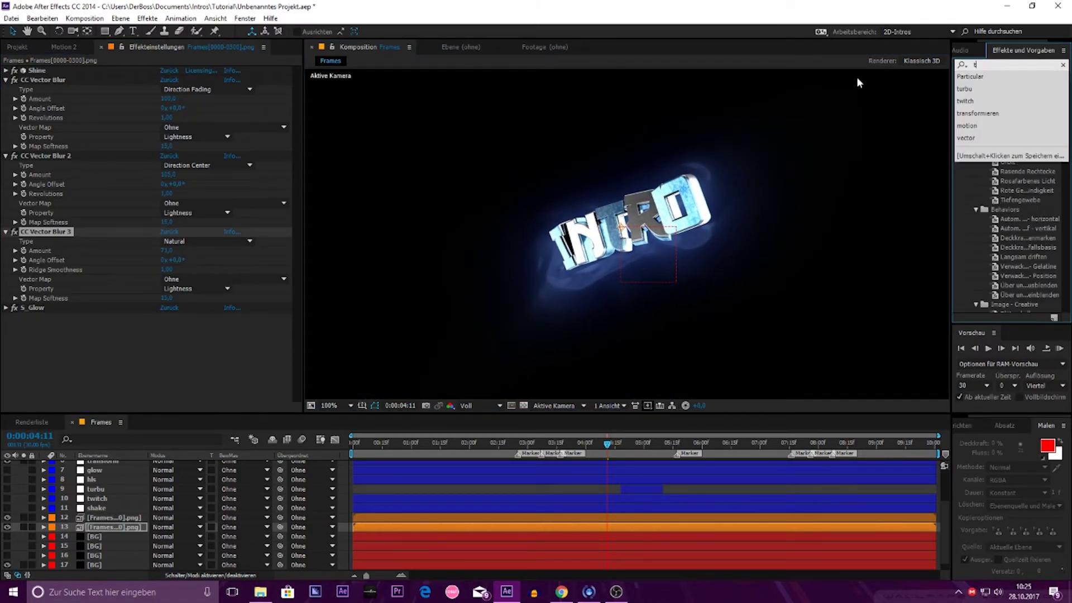
{"action": "type", "text": "urbu"}
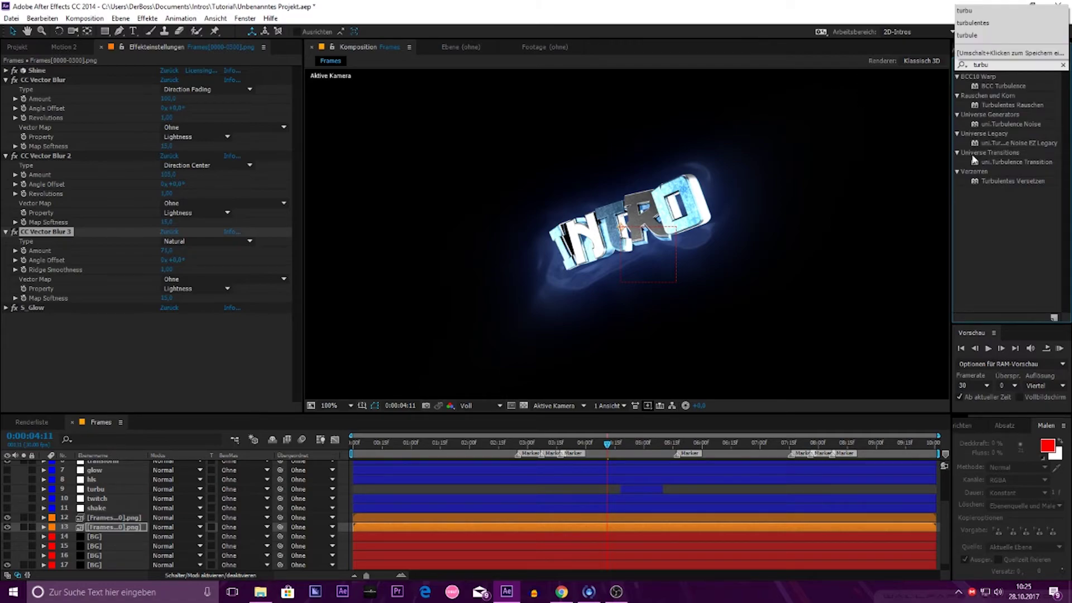
{"action": "left_click_drag", "start_coordinate": [1013, 180], "coordinate": [74, 301]}
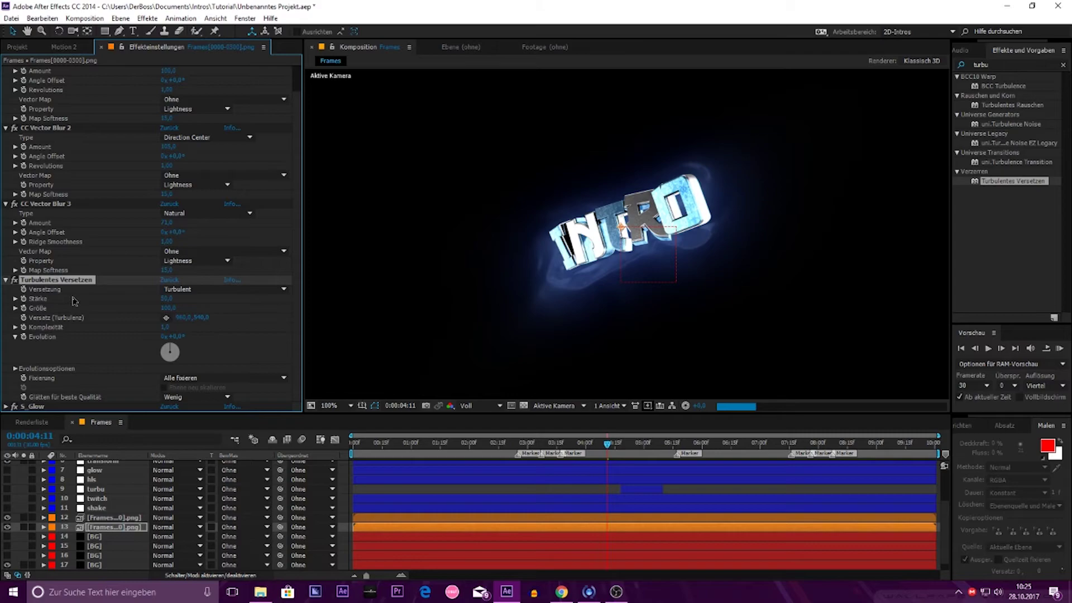
Step: Set Turbulentes Versetzen size 2, complexity 10 and push Stärke to about 409
{"action": "left_click", "coordinate": [181, 299]}
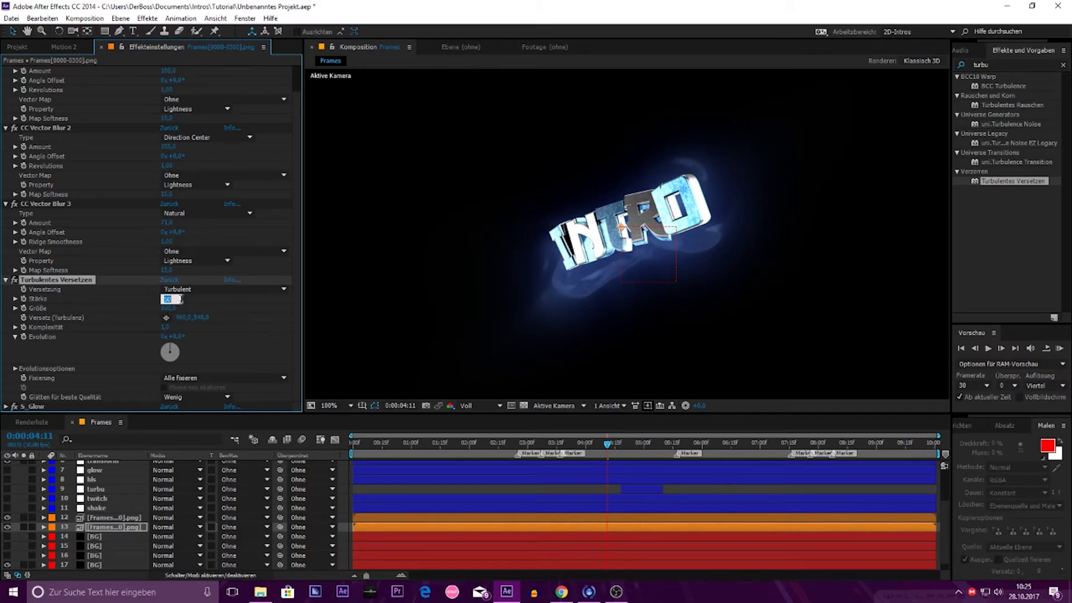
{"action": "type", "text": "10"}
{"action": "key", "text": "Tab"}
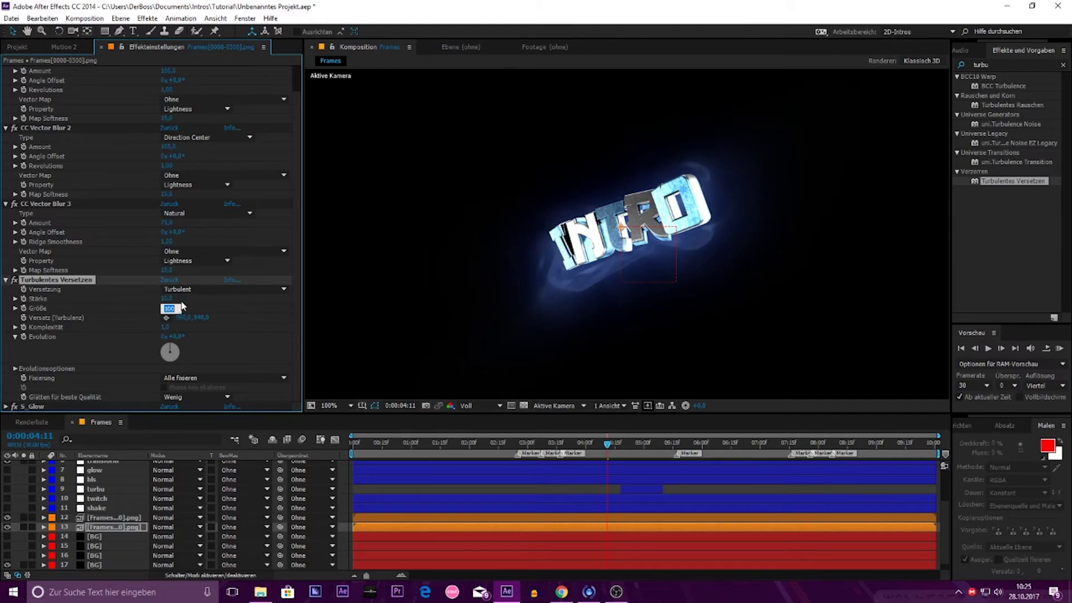
{"action": "key", "text": "Tab"}
{"action": "key", "text": "Tab"}
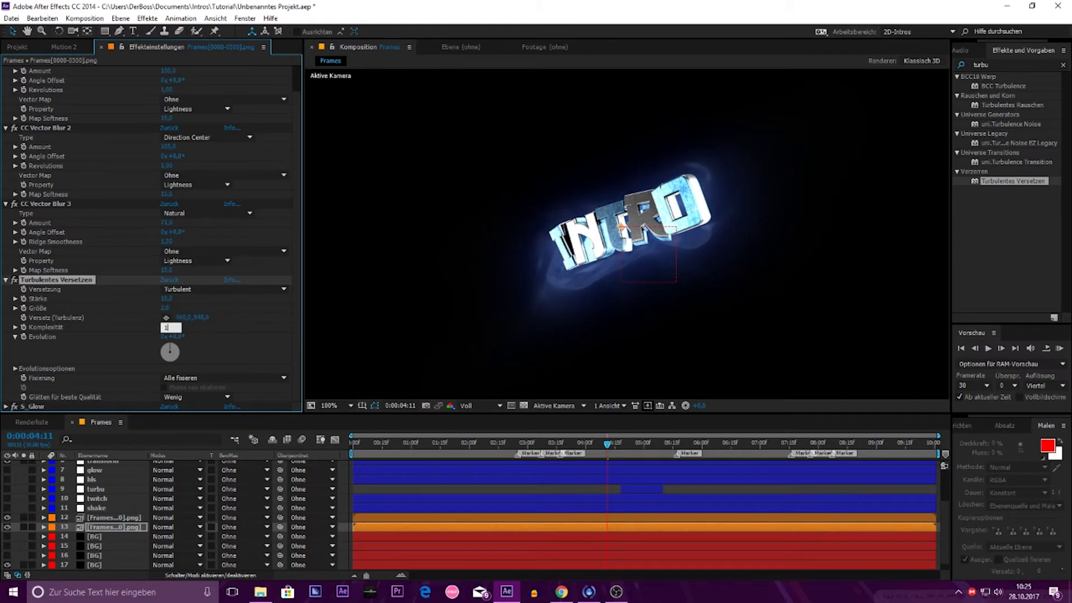
{"action": "key", "text": "Return"}
{"action": "mouse_move", "coordinate": [165, 299]}
{"action": "left_mouse_down"}
{"action": "mouse_move", "coordinate": [799, 278]}
{"action": "mouse_move", "coordinate": [773, 281]}
{"action": "left_mouse_up"}
{"action": "scroll", "coordinate": [614, 263], "scroll_direction": "up", "scroll_amount": 2}
{"action": "scroll", "coordinate": [619, 239], "scroll_direction": "down", "scroll_amount": 2}
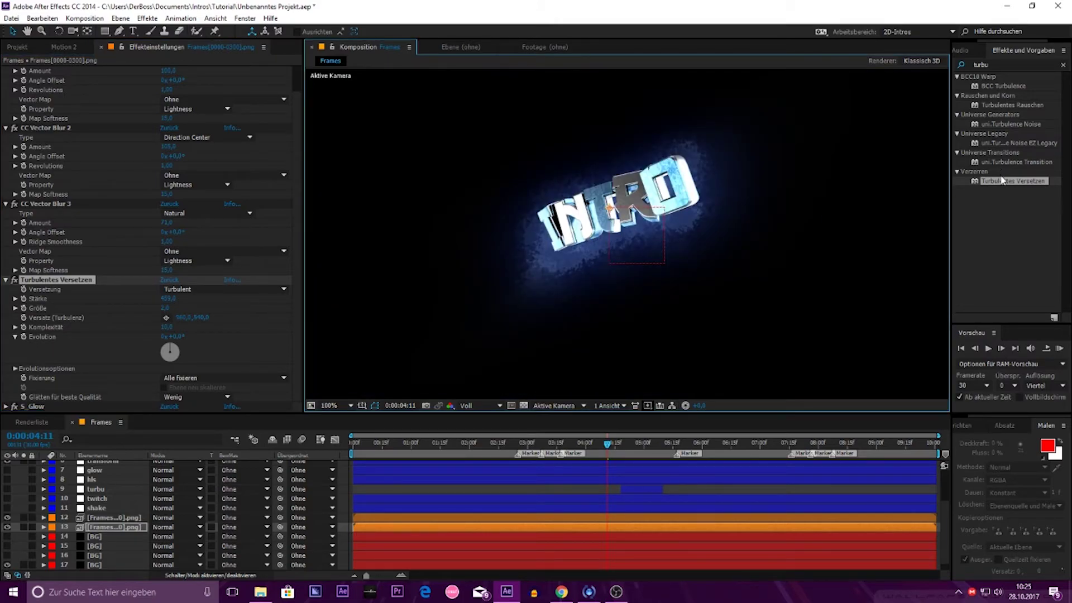
{"action": "left_click", "coordinate": [1001, 64]}
Step: Add a fourth CC Vector Blur with Amount 100 to the text layer
{"action": "type", "text": "cc ve"}
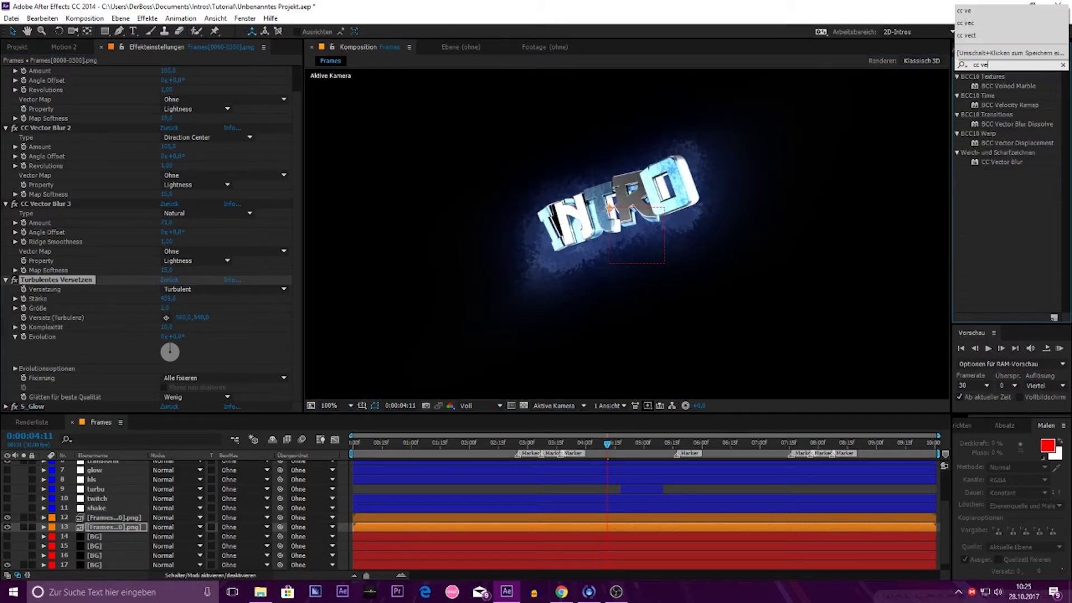
{"action": "left_click_drag", "start_coordinate": [999, 161], "coordinate": [84, 402]}
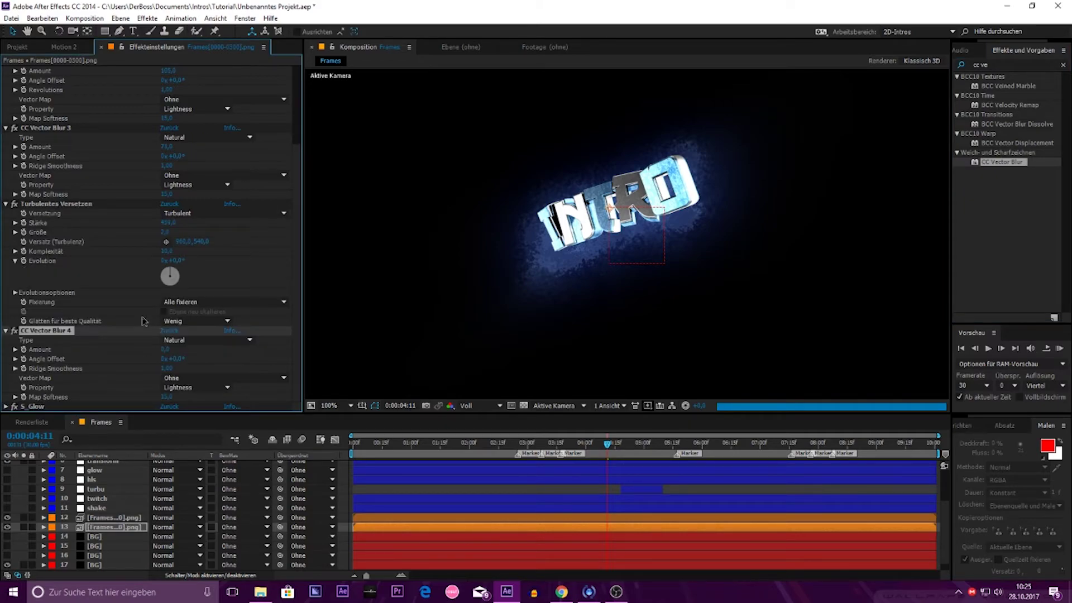
{"action": "left_click", "coordinate": [165, 350]}
{"action": "type", "text": "100"}
{"action": "key", "text": "Return"}
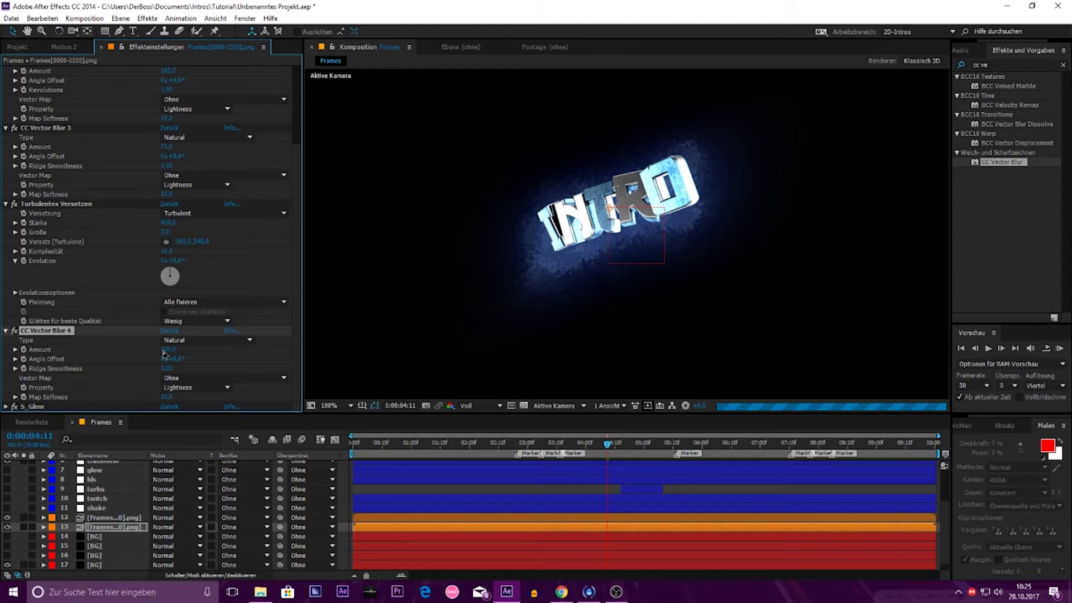
{"action": "left_click_drag", "start_coordinate": [165, 353], "coordinate": [165, 355]}
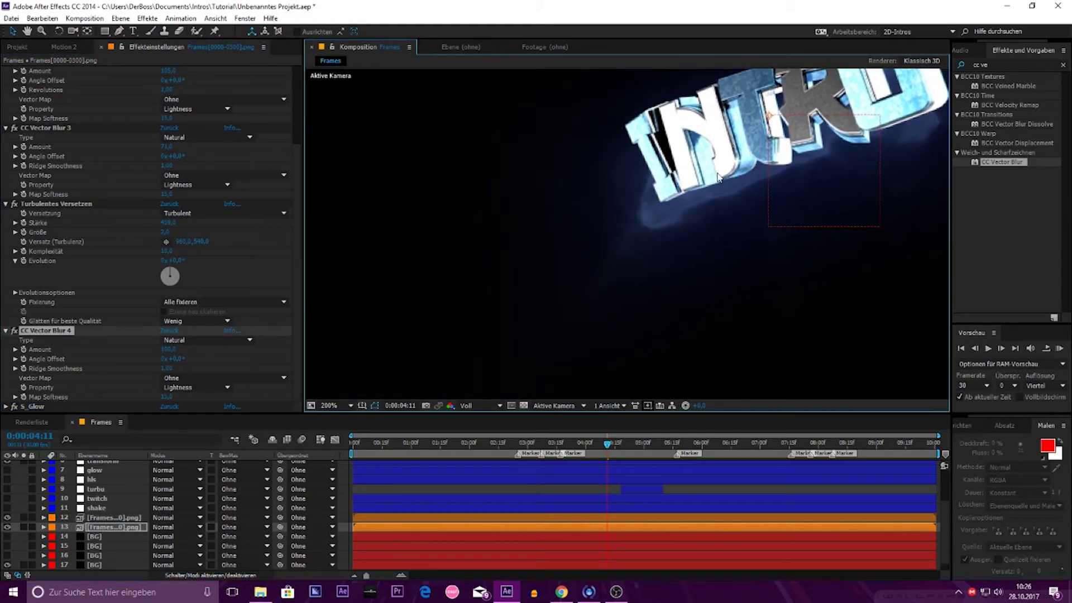
{"action": "mouse_move", "coordinate": [610, 313]}
{"action": "left_mouse_down"}
{"action": "mouse_move", "coordinate": [688, 291]}
{"action": "mouse_move", "coordinate": [597, 327]}
{"action": "left_mouse_up"}
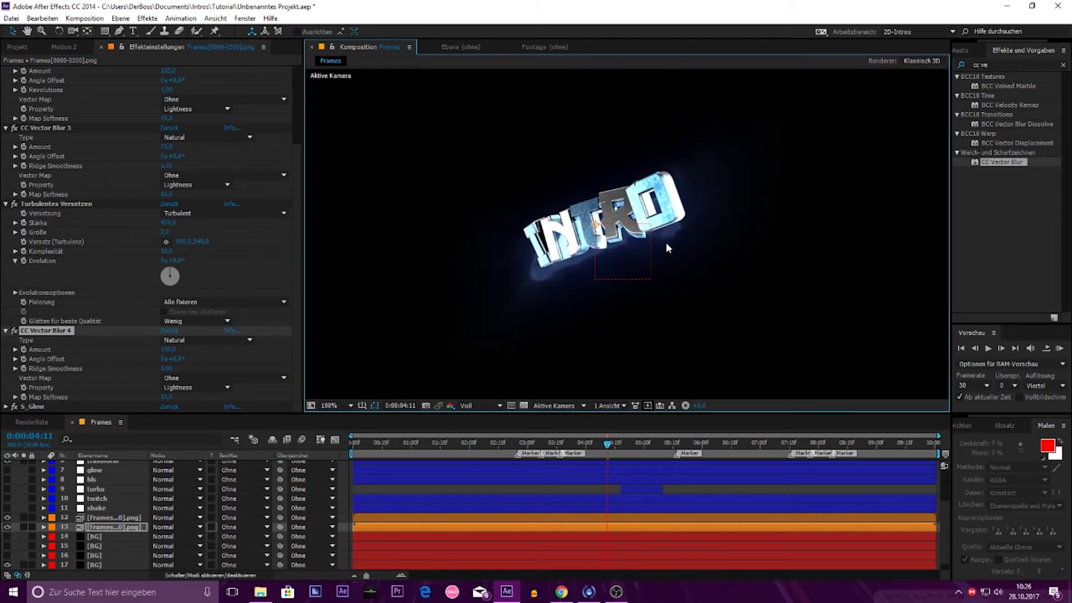
{"action": "mouse_move", "coordinate": [665, 242]}
{"action": "left_mouse_down"}
{"action": "mouse_move", "coordinate": [655, 280]}
{"action": "mouse_move", "coordinate": [655, 241]}
{"action": "left_mouse_up"}
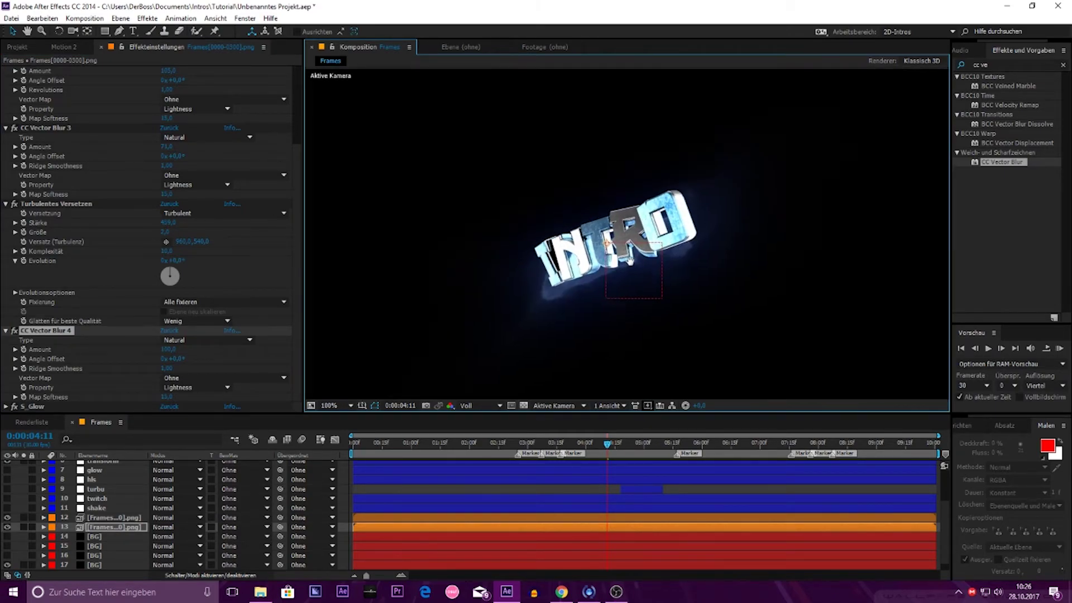
Step: Raise the S_Glow brightness to about 2
{"action": "left_click", "coordinate": [5, 406]}
{"action": "scroll", "coordinate": [41, 367], "scroll_direction": "down", "scroll_amount": 5}
{"action": "left_click_drag", "start_coordinate": [168, 169], "coordinate": [194, 186]}
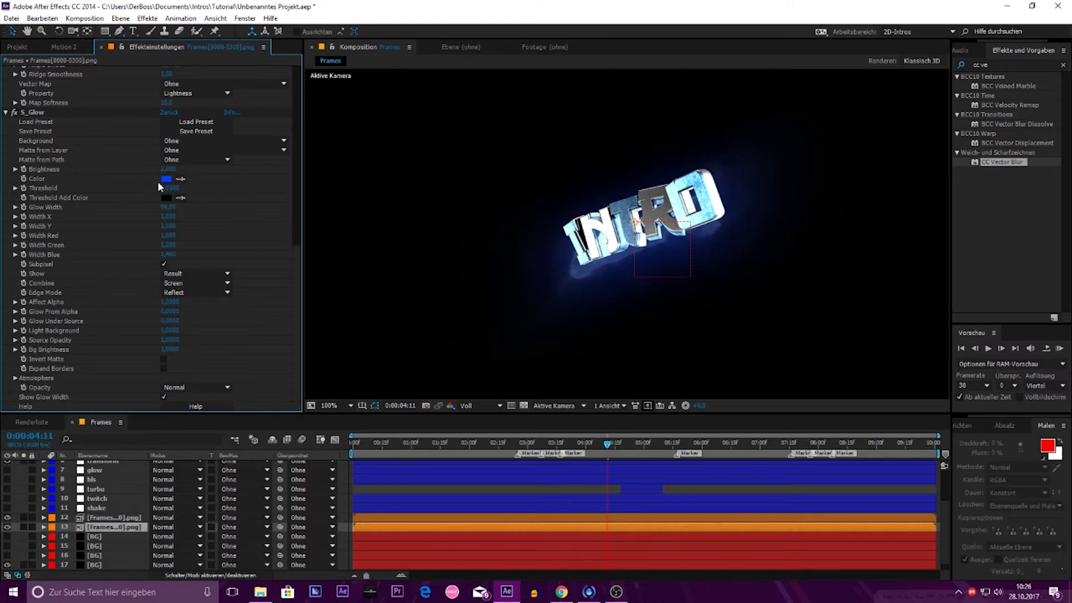
Step: Change the S_Glow colour to a lighter blue and collapse S_Glow
{"action": "left_click", "coordinate": [166, 179]}
{"action": "left_click_drag", "start_coordinate": [867, 204], "coordinate": [852, 156]}
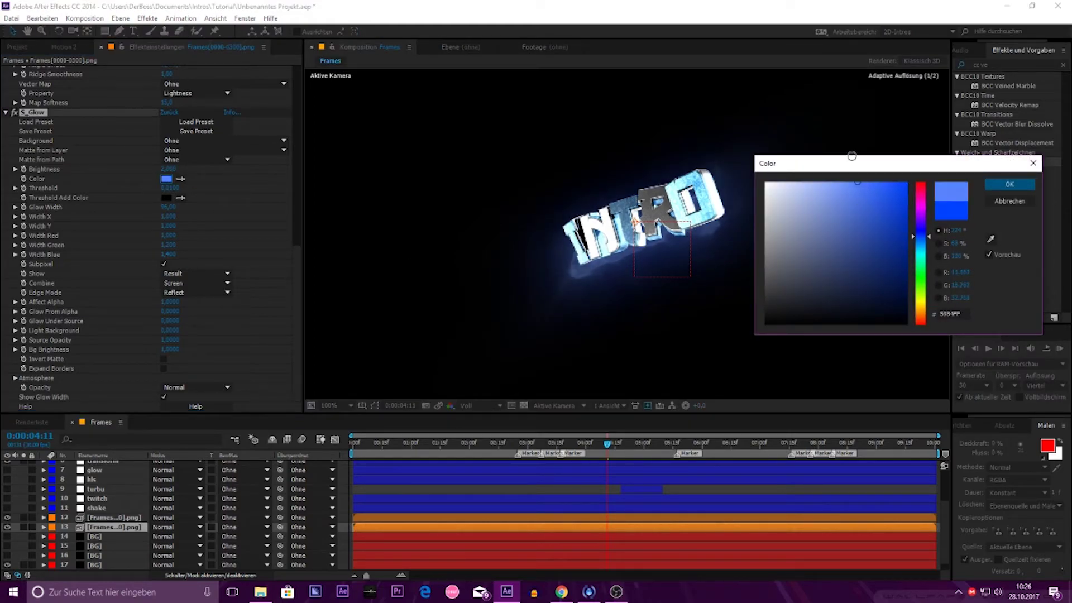
{"action": "left_click", "coordinate": [1010, 184]}
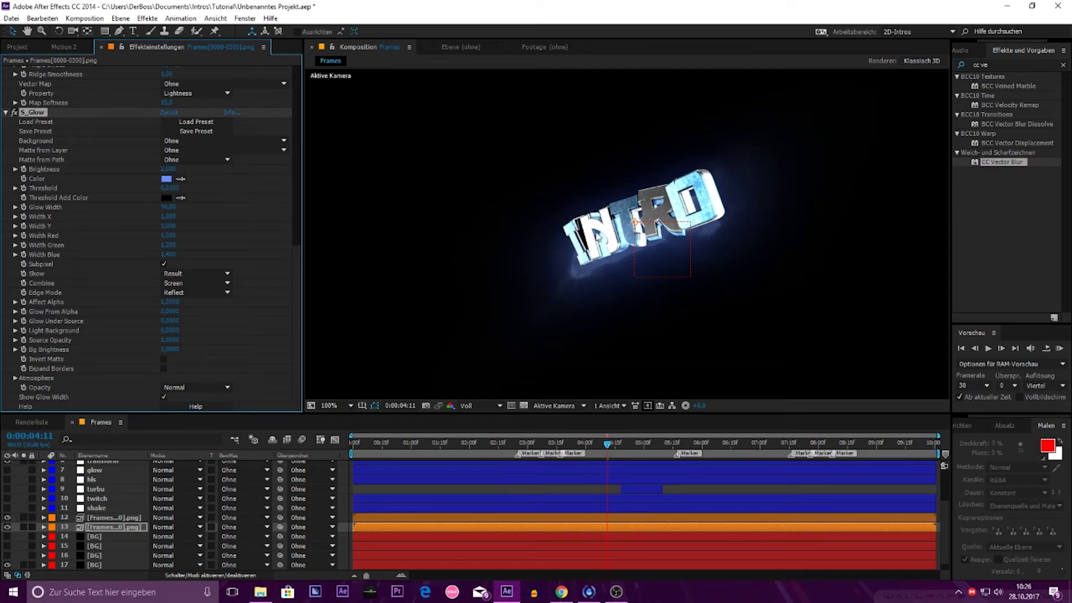
{"action": "left_click", "coordinate": [6, 113]}
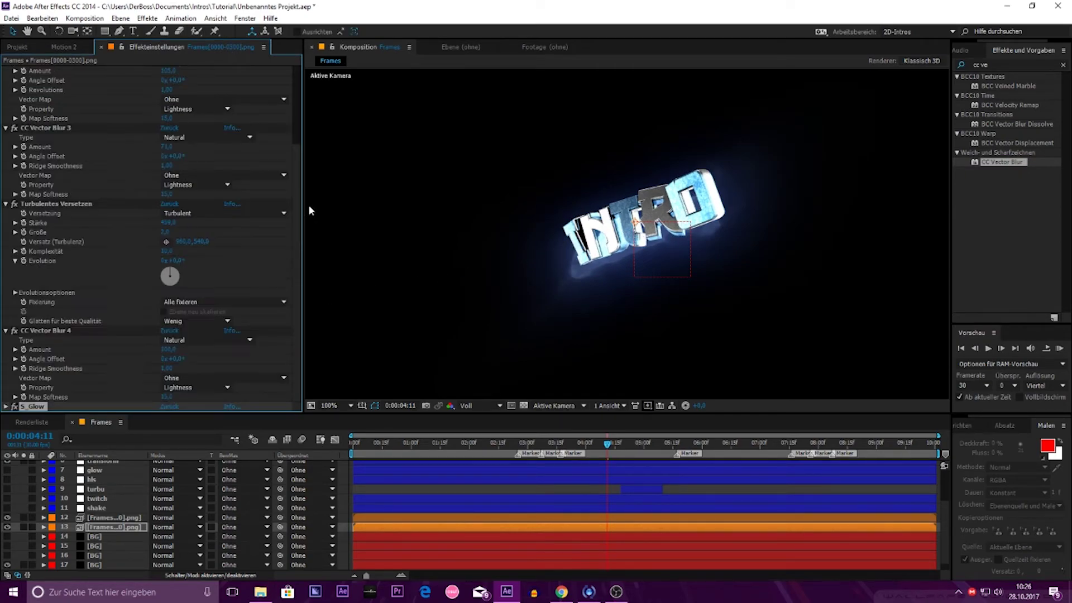
Step: Collapse CC Vector Blur 1–4 and Turbulentes Versetzen in Effect Controls
{"action": "scroll", "coordinate": [123, 140], "scroll_direction": "up", "scroll_amount": 1}
{"action": "scroll", "coordinate": [133, 135], "scroll_direction": "up", "scroll_amount": 3}
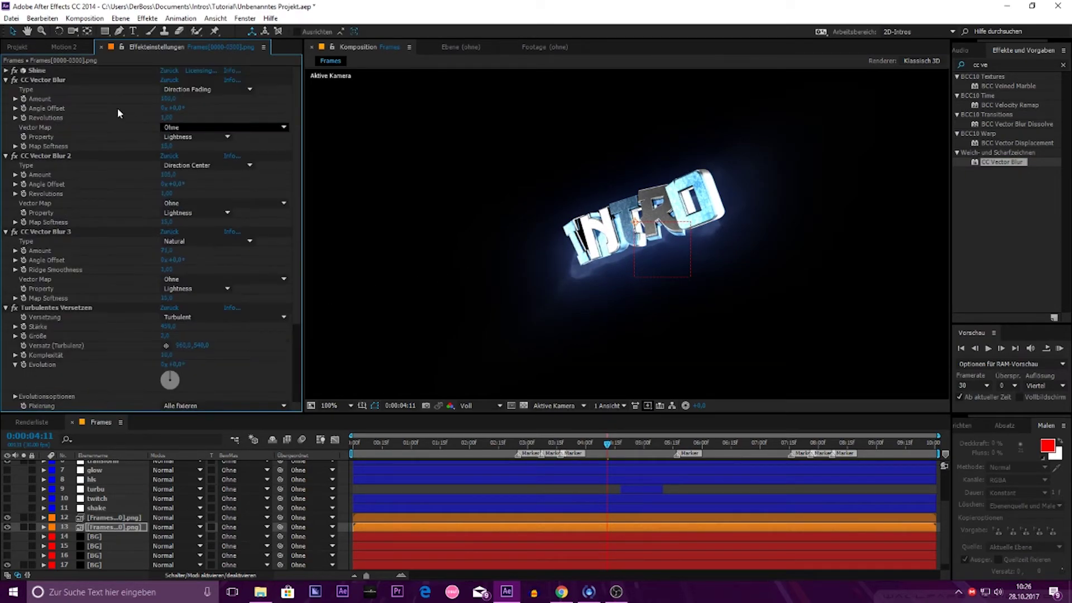
{"action": "left_click", "coordinate": [6, 79]}
{"action": "left_click", "coordinate": [7, 89]}
{"action": "left_click", "coordinate": [7, 99]}
{"action": "left_click", "coordinate": [7, 109]}
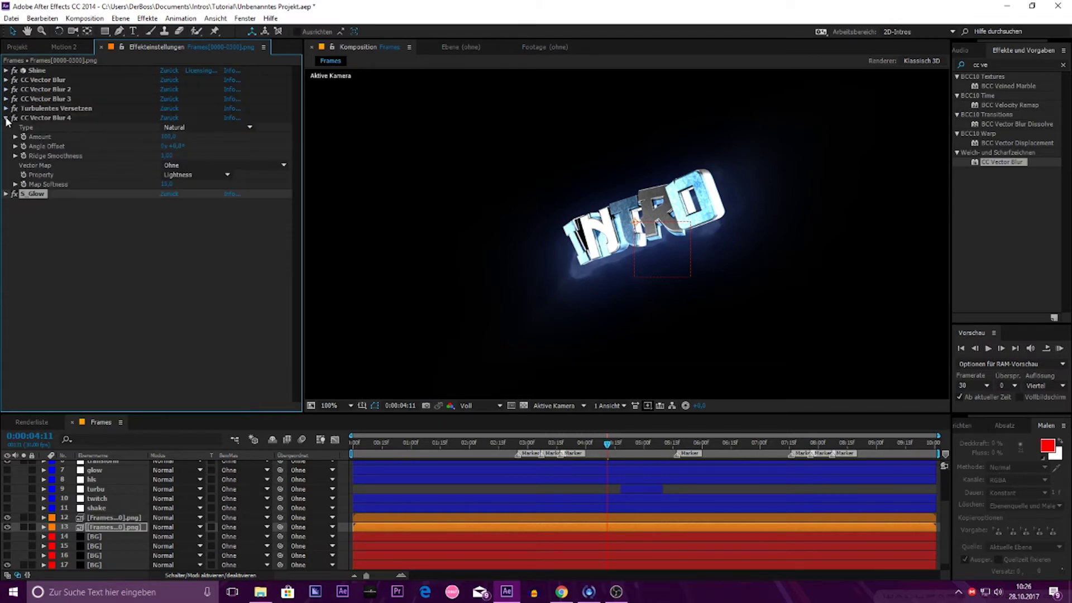
{"action": "left_click", "coordinate": [6, 118]}
{"action": "scroll", "coordinate": [64, 509], "scroll_direction": "up", "scroll_amount": 3}
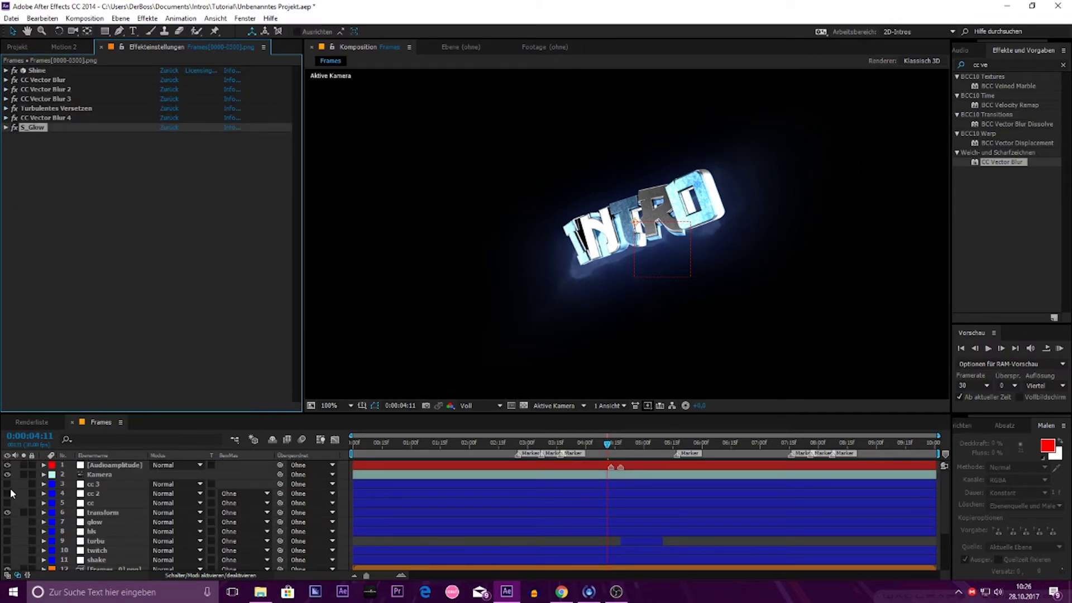
Step: Make layers 3, 4 and 5 visible and select layer 13
{"action": "left_click_drag", "start_coordinate": [10, 488], "coordinate": [7, 504]}
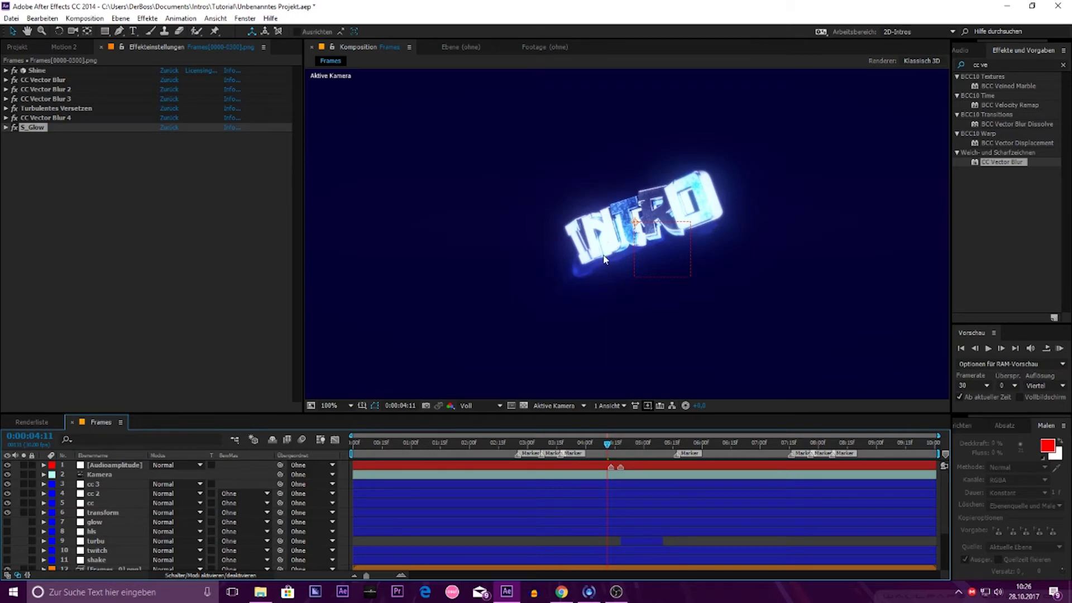
{"action": "scroll", "coordinate": [605, 258], "scroll_direction": "up", "scroll_amount": 2}
{"action": "scroll", "coordinate": [83, 533], "scroll_direction": "down", "scroll_amount": 2}
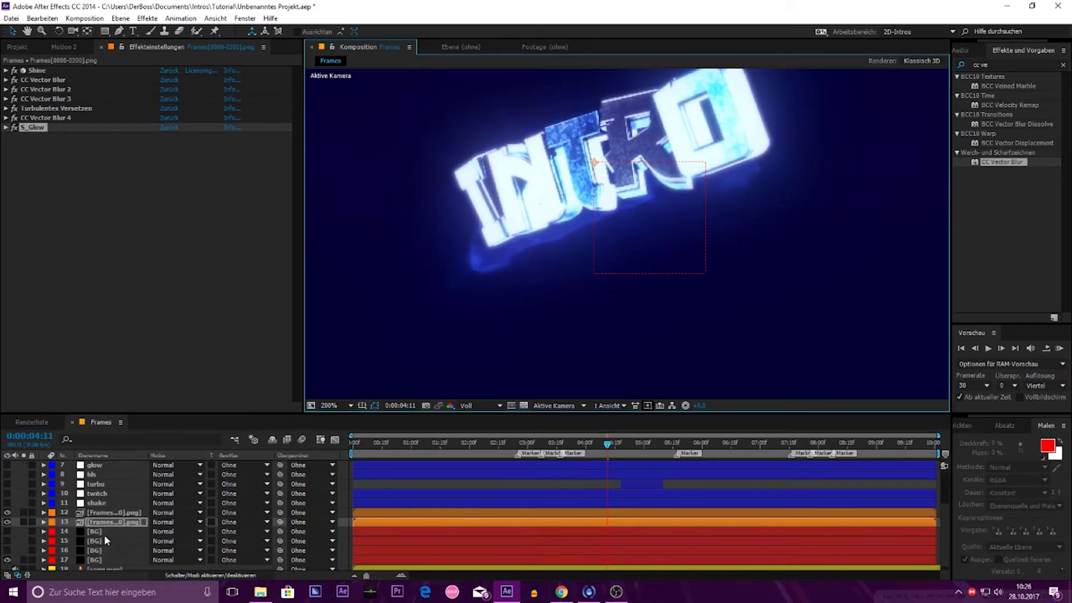
{"action": "left_click", "coordinate": [96, 523]}
{"action": "left_click", "coordinate": [79, 226]}
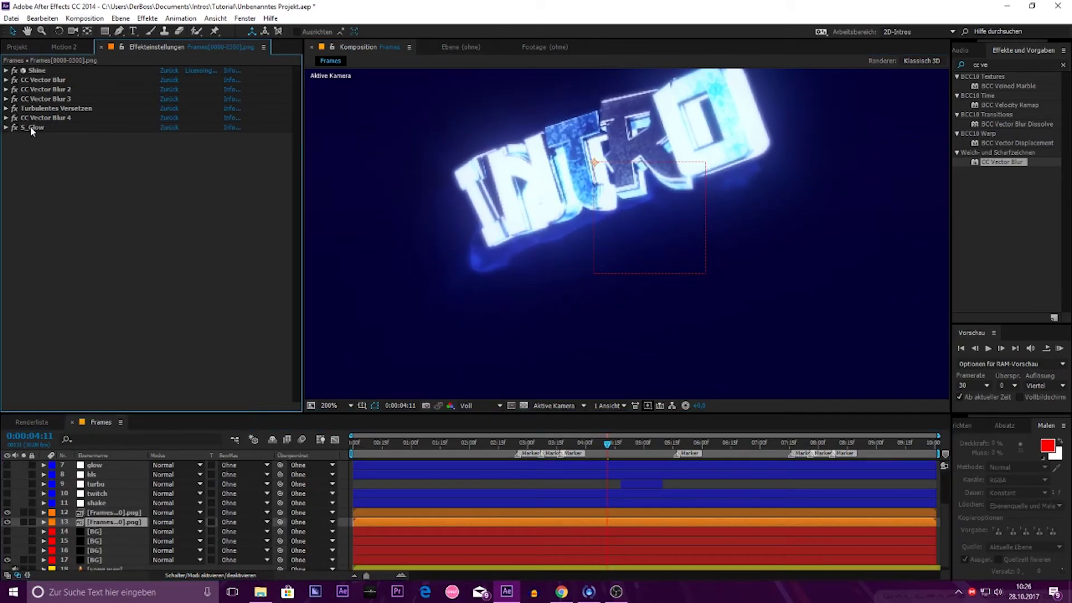
Step: Try S_Glow brightness values 10 and 5, settling on 3
{"action": "left_click", "coordinate": [10, 127]}
{"action": "left_click", "coordinate": [168, 169]}
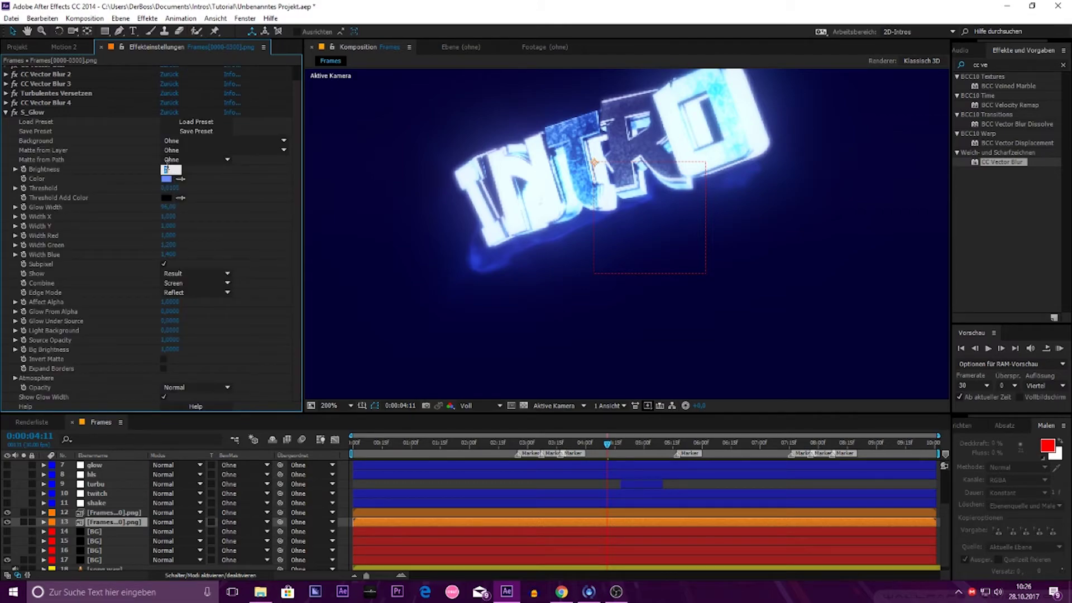
{"action": "key", "text": "Return"}
{"action": "scroll", "coordinate": [586, 162], "scroll_direction": "down", "scroll_amount": 2}
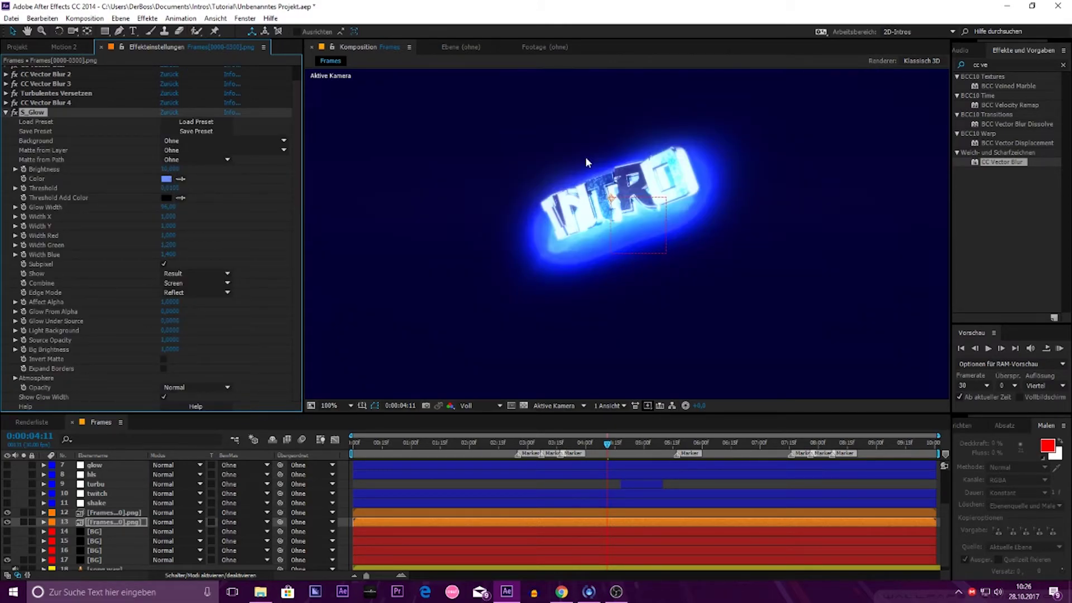
{"action": "left_click", "coordinate": [175, 168]}
{"action": "type", "text": "5"}
{"action": "key", "text": "Return"}
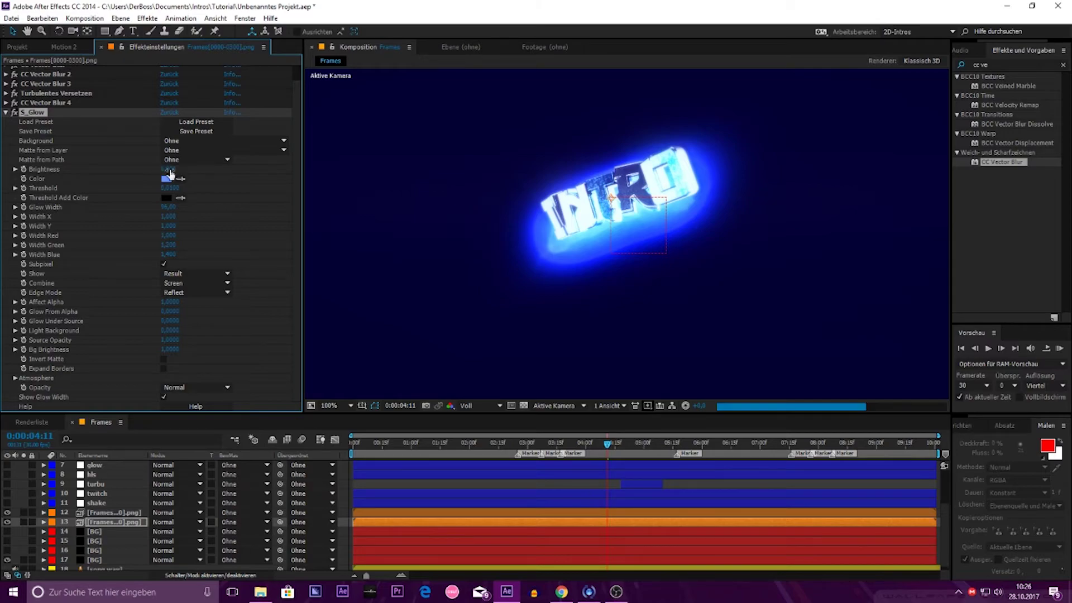
{"action": "left_click", "coordinate": [170, 168]}
{"action": "type", "text": "3"}
{"action": "key", "text": "Return"}
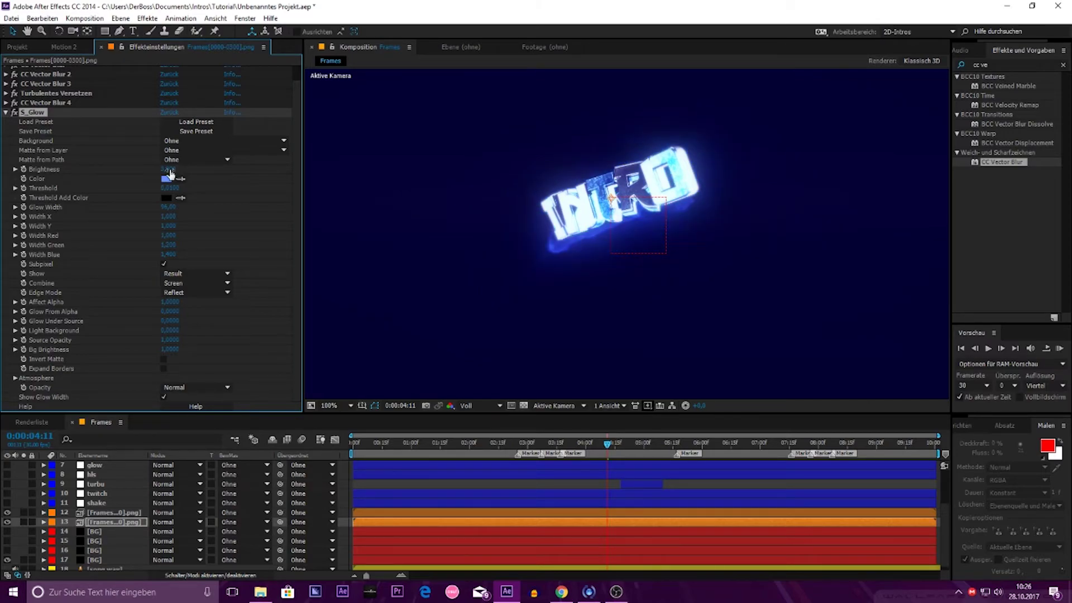
Step: Set the S_Glow colour to white
{"action": "left_click", "coordinate": [167, 179]}
{"action": "left_click", "coordinate": [766, 184]}
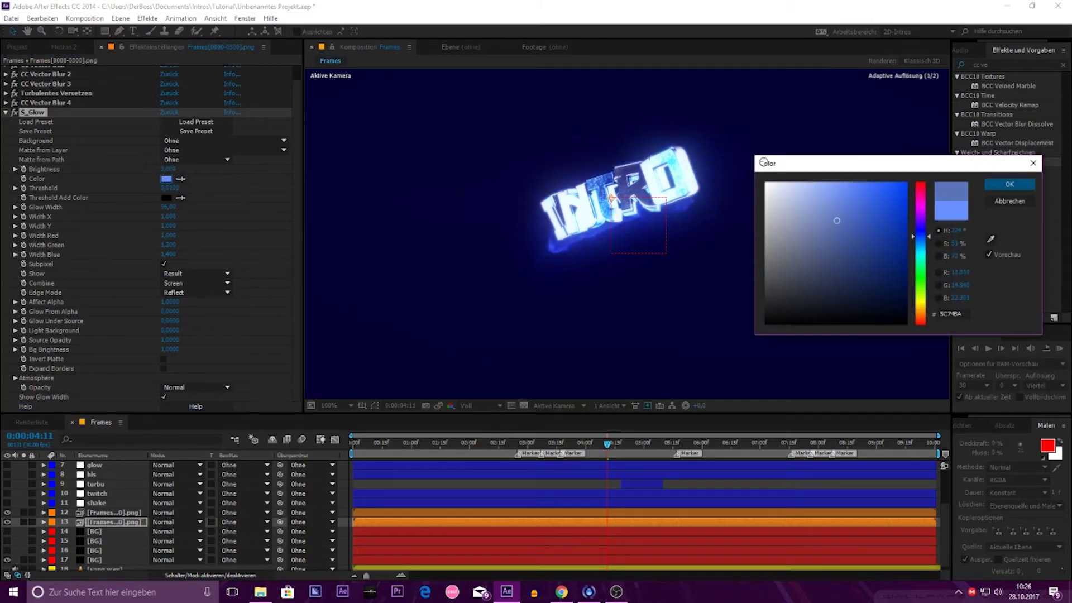
{"action": "left_click", "coordinate": [1009, 185]}
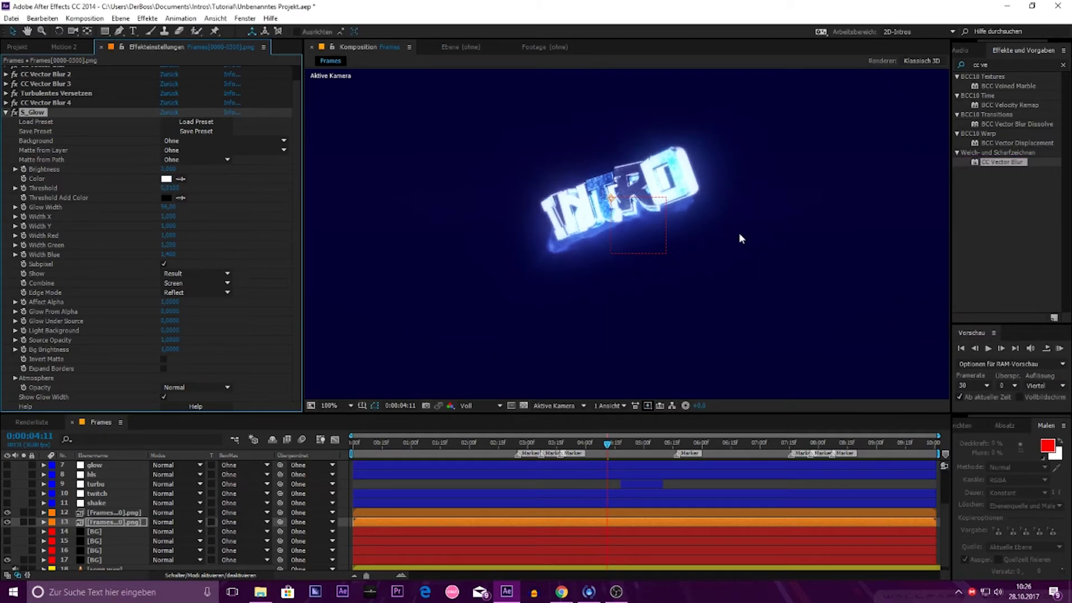
{"action": "key", "text": "comma"}
{"action": "key", "text": "period"}
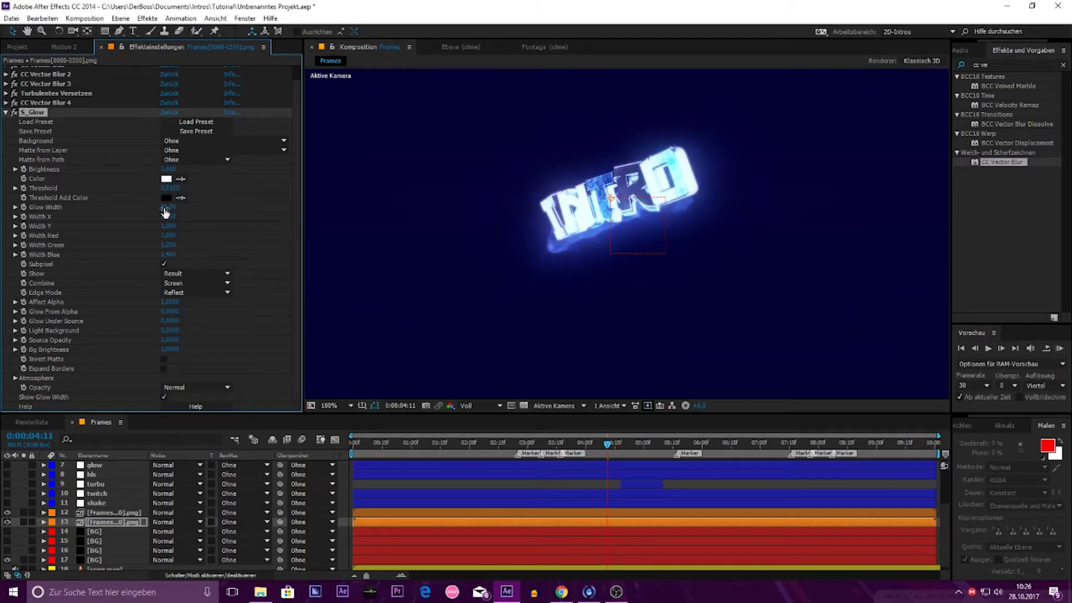
{"action": "left_click", "coordinate": [162, 210]}
{"action": "type", "text": "3"}
Step: Set S_Glow Glow Width to 12 and Brightness to 2, then collapse it
{"action": "key", "text": "Return"}
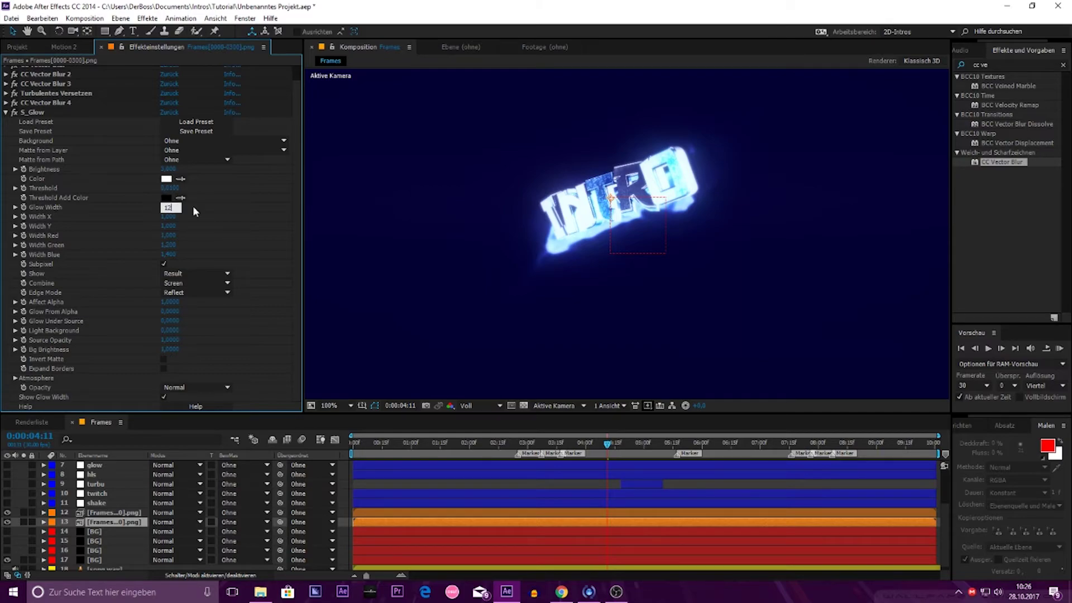
{"action": "key", "text": "Return"}
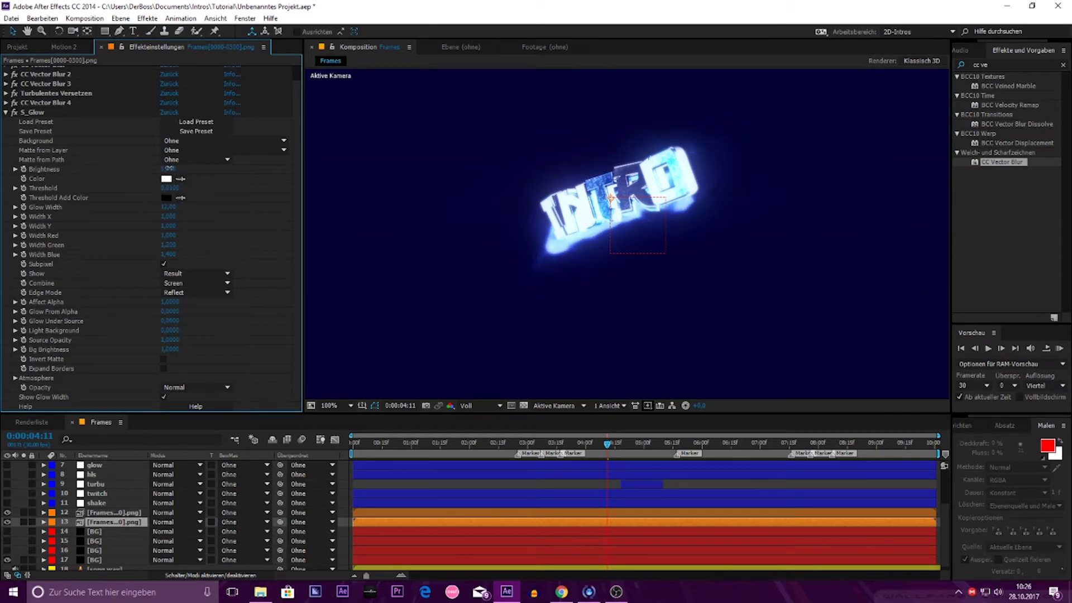
{"action": "left_click_drag", "start_coordinate": [169, 168], "coordinate": [213, 193]}
{"action": "left_click_drag", "start_coordinate": [439, 278], "coordinate": [546, 255]}
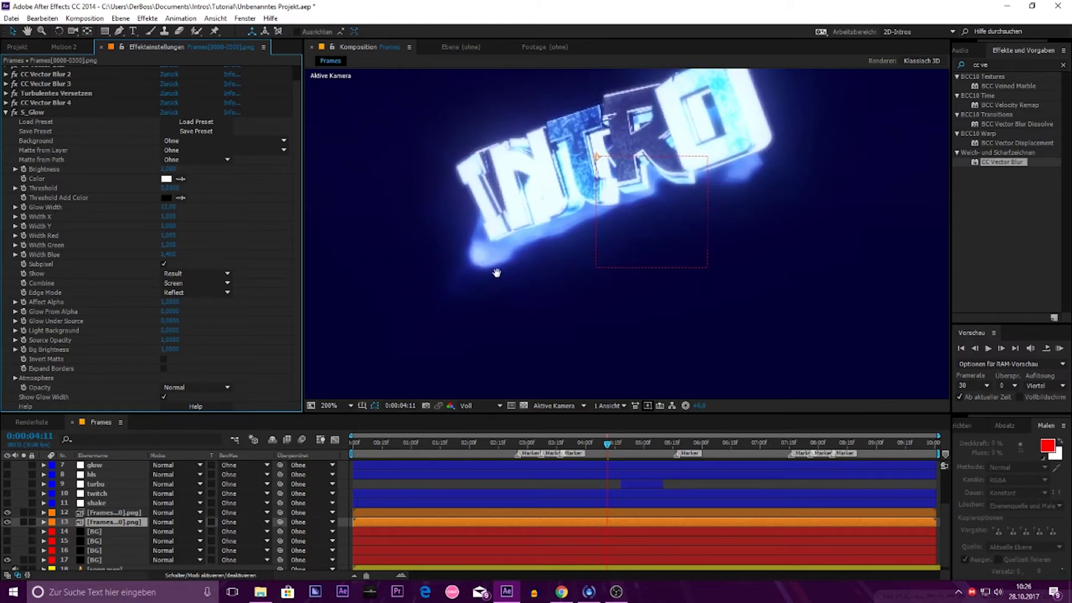
{"action": "left_click", "coordinate": [94, 523]}
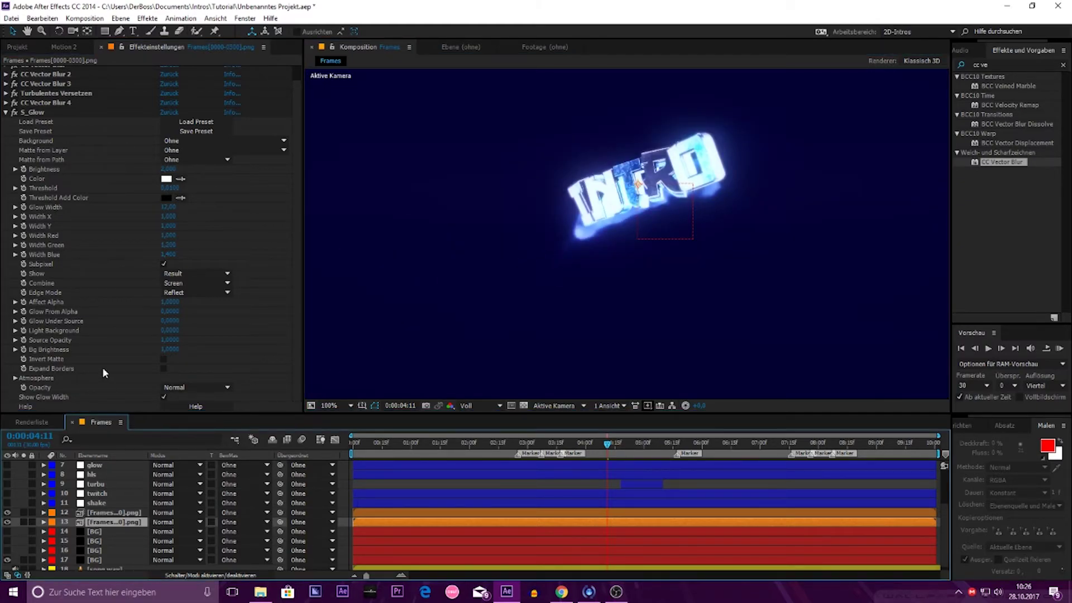
{"action": "left_click", "coordinate": [6, 113]}
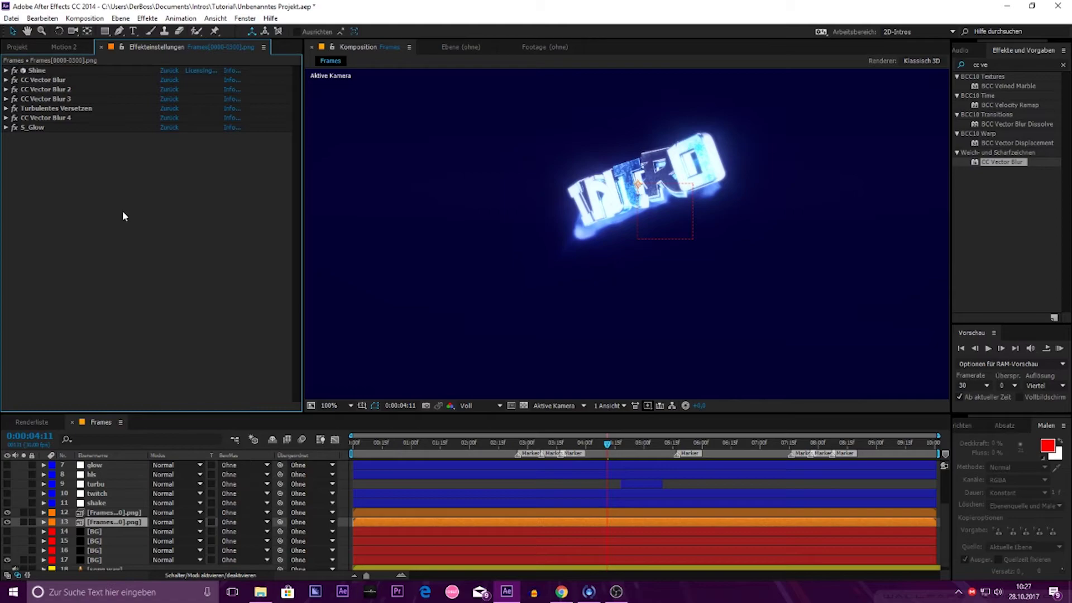
Step: Delete CC Vector Blur through CC Vector Blur 3 from the text layer
{"action": "left_click", "coordinate": [48, 83]}
{"action": "left_click", "coordinate": [68, 98], "text": "shift"}
{"action": "key", "text": "Delete"}
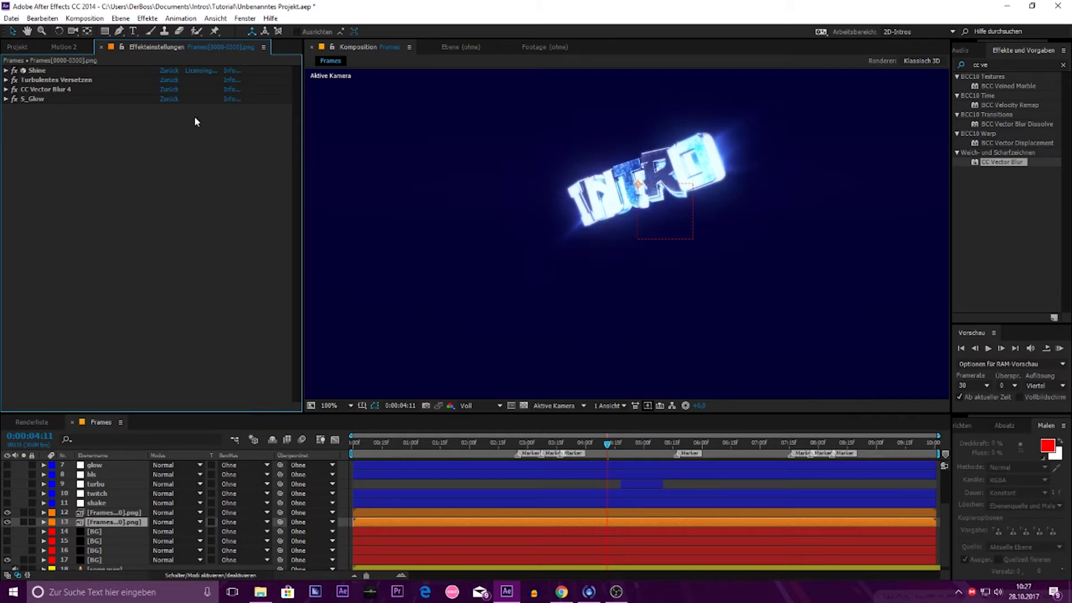
{"action": "scroll", "coordinate": [750, 115], "scroll_direction": "up", "scroll_amount": 1}
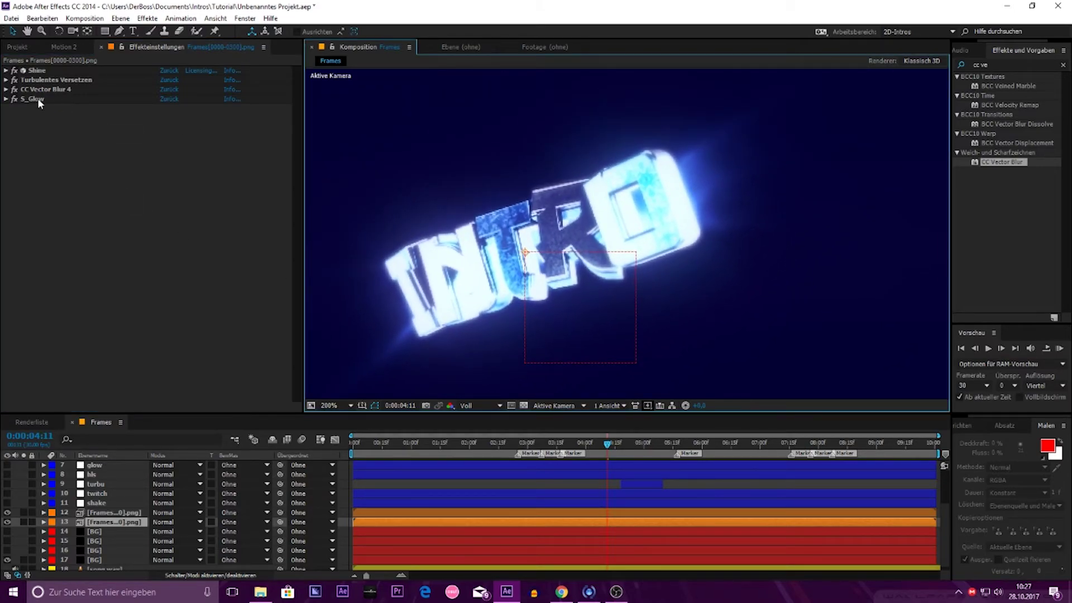
Step: Set the Turbulentes Versetzen Größe to 10
{"action": "left_click", "coordinate": [36, 99]}
{"action": "left_click", "coordinate": [5, 80]}
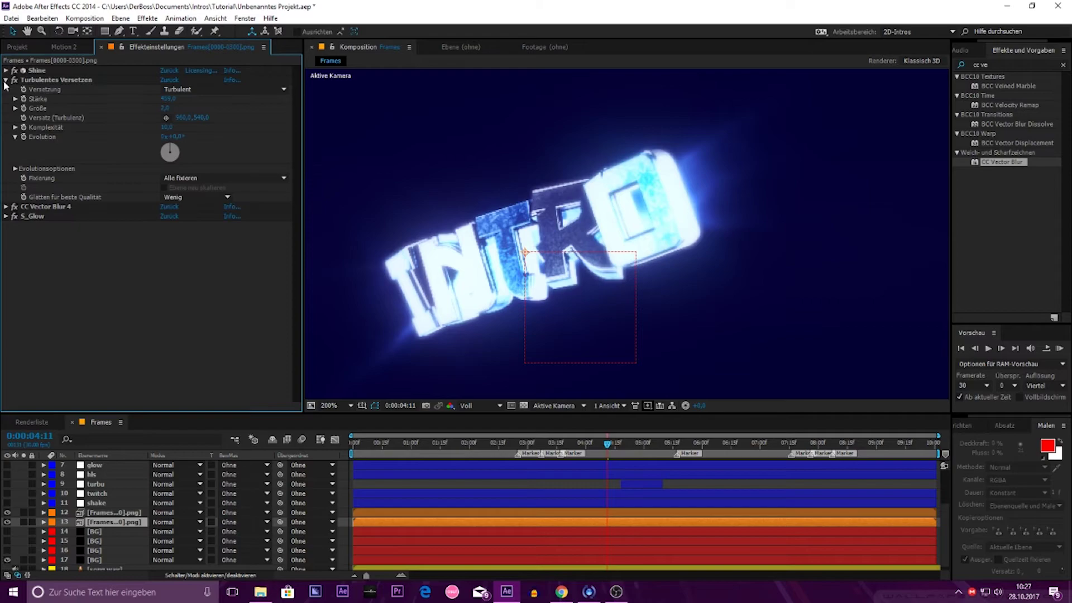
{"action": "left_click", "coordinate": [165, 109]}
{"action": "key", "text": "Return"}
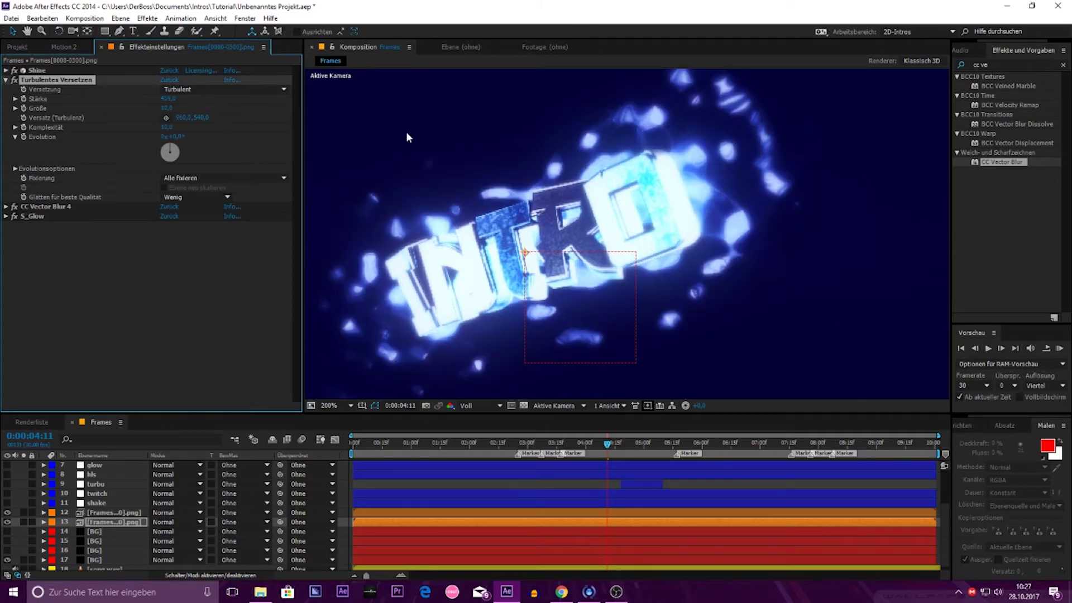
{"action": "scroll", "coordinate": [575, 155], "scroll_direction": "down", "scroll_amount": 1}
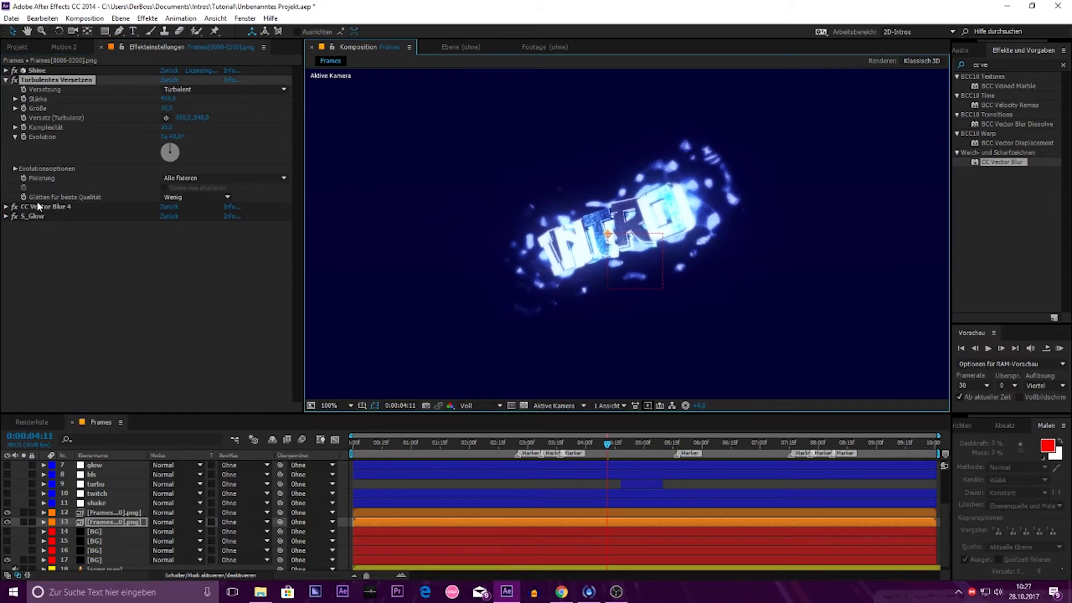
Step: Set CC Vector Blur 4's Amount to 10
{"action": "left_click", "coordinate": [6, 206]}
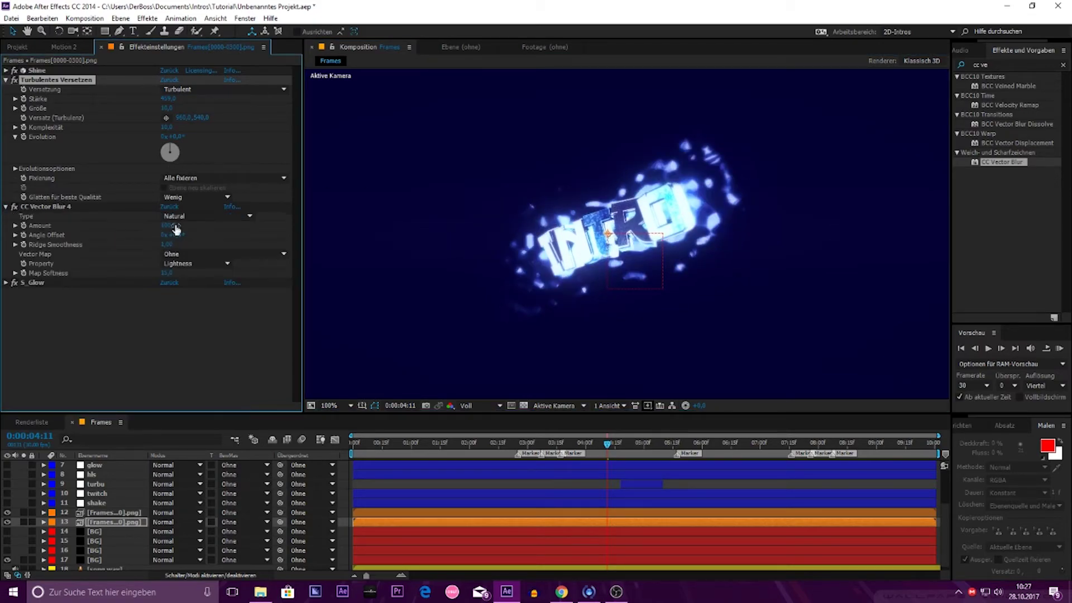
{"action": "left_click", "coordinate": [171, 226]}
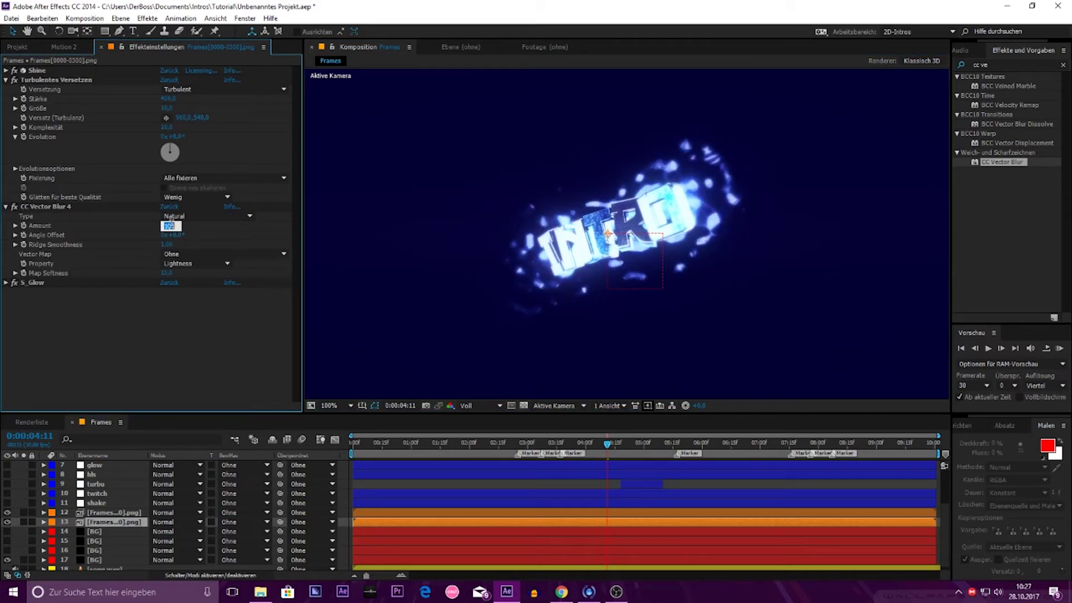
{"action": "type", "text": "10"}
{"action": "key", "text": "Return"}
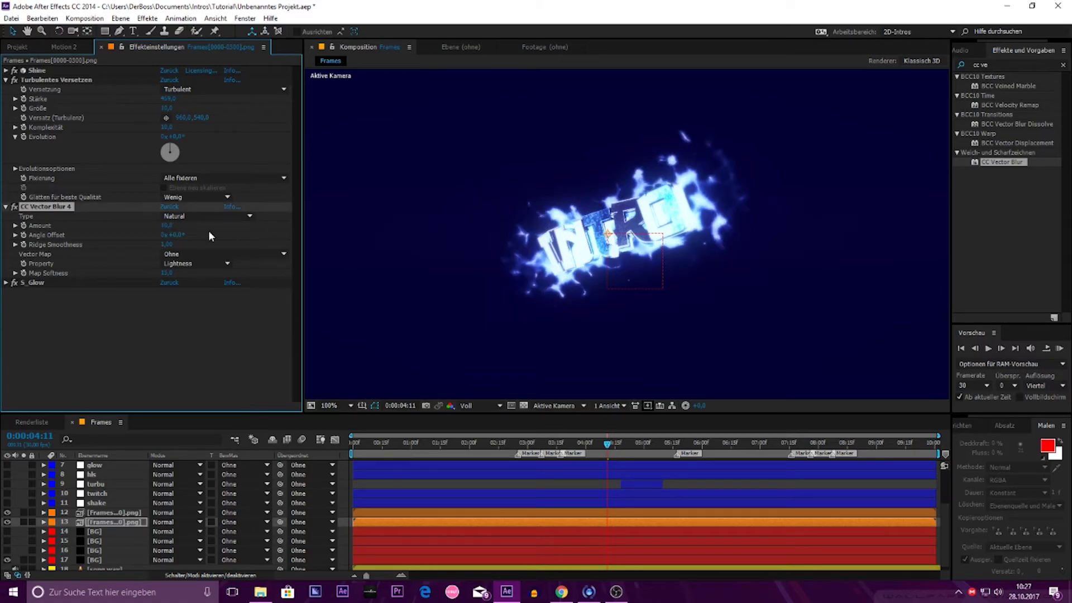
{"action": "scroll", "coordinate": [626, 263], "scroll_direction": "down", "scroll_amount": 2}
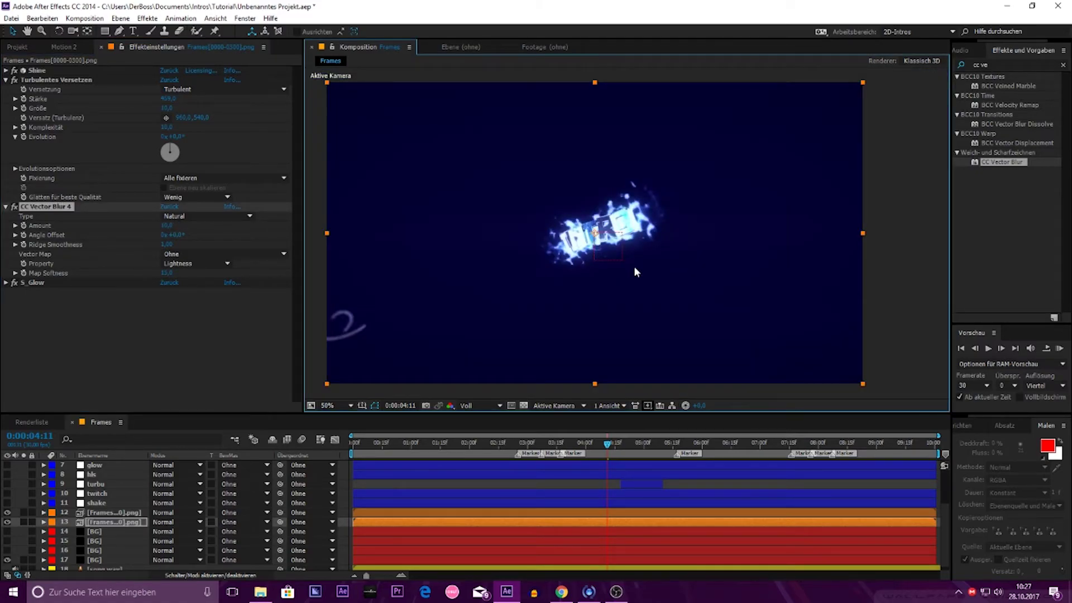
{"action": "scroll", "coordinate": [634, 268], "scroll_direction": "up", "scroll_amount": 2}
Step: Set S_Glow's Glow Width to 40 and zoom the comp viewer to 50%
{"action": "left_click", "coordinate": [6, 283]}
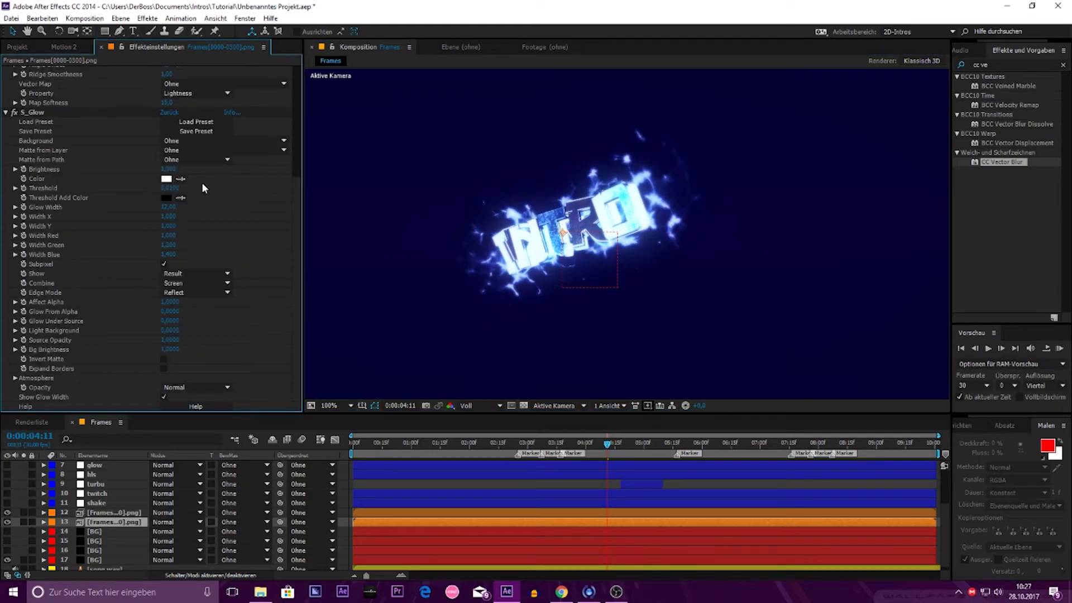
{"action": "left_click", "coordinate": [167, 207]}
{"action": "key", "text": "Return"}
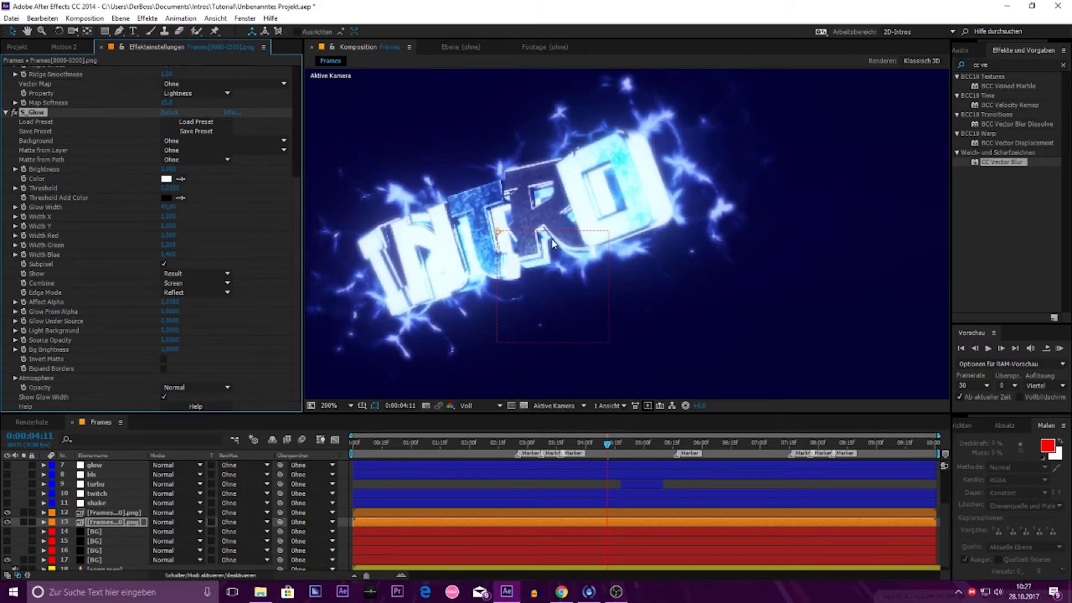
{"action": "key", "text": "comma"}
{"action": "key", "text": "comma"}
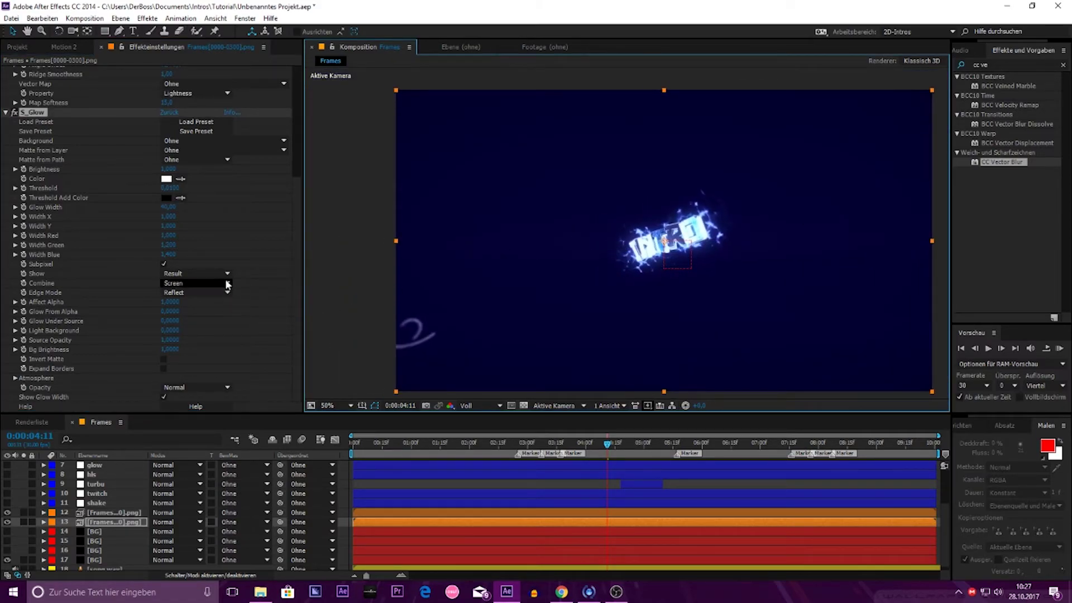
{"action": "left_click", "coordinate": [6, 113]}
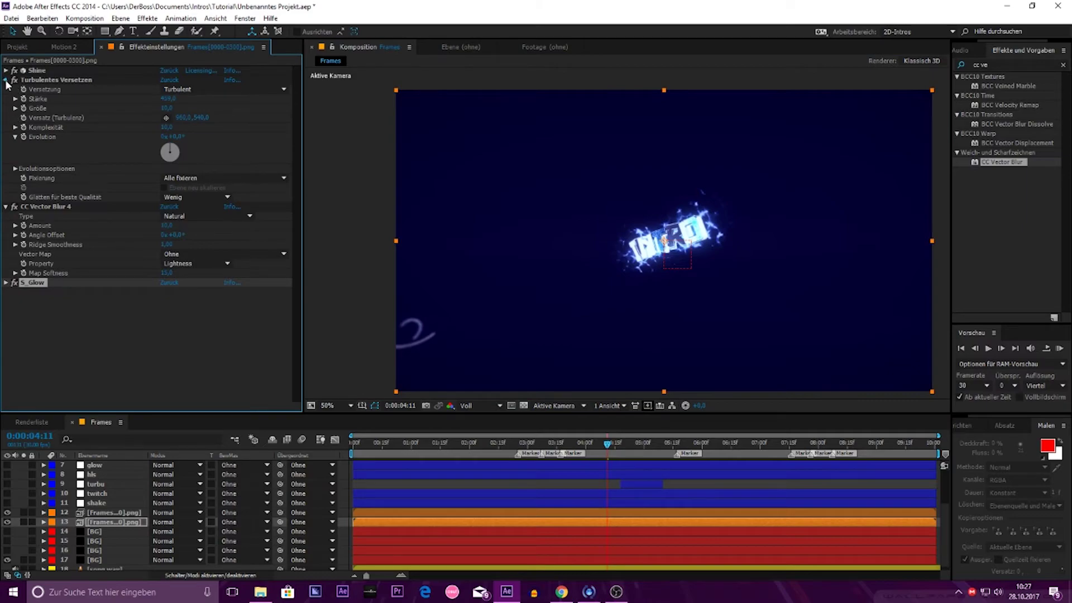
Step: Collapse the Turbulentes Versetzen and CC Vector Blur 4 properties and pan the comp view right
{"action": "left_click", "coordinate": [6, 80]}
{"action": "left_click", "coordinate": [6, 90]}
{"action": "scroll", "coordinate": [383, 201], "scroll_direction": "up", "scroll_amount": 2}
{"action": "scroll", "coordinate": [534, 242], "scroll_direction": "down", "scroll_amount": 2}
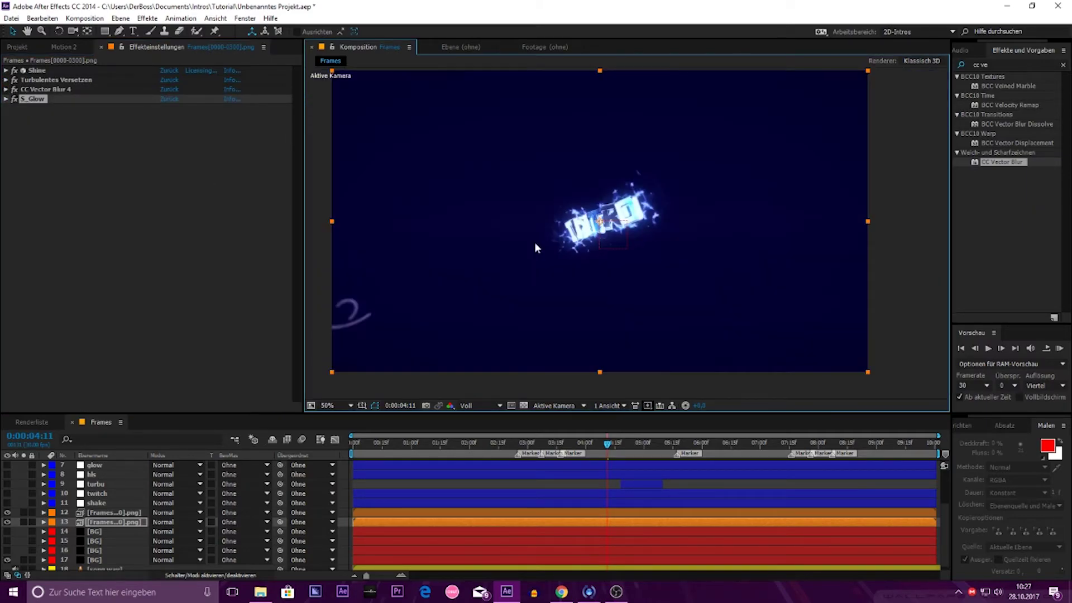
{"action": "scroll", "coordinate": [557, 252], "scroll_direction": "up", "scroll_amount": 2}
{"action": "scroll", "coordinate": [515, 306], "scroll_direction": "down", "scroll_amount": 2}
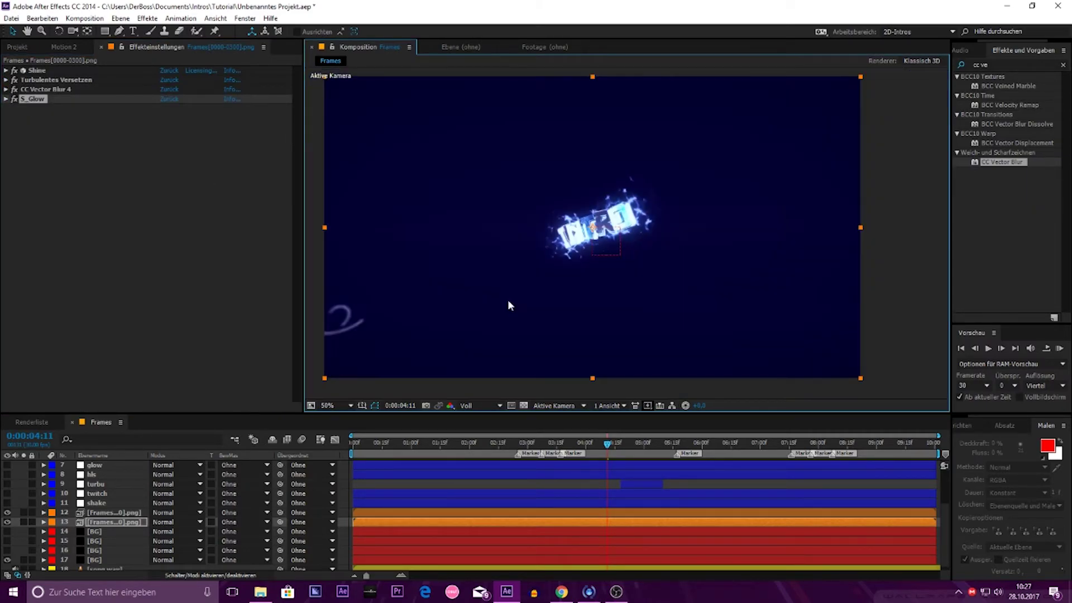
{"action": "left_click_drag", "start_coordinate": [404, 343], "coordinate": [449, 305]}
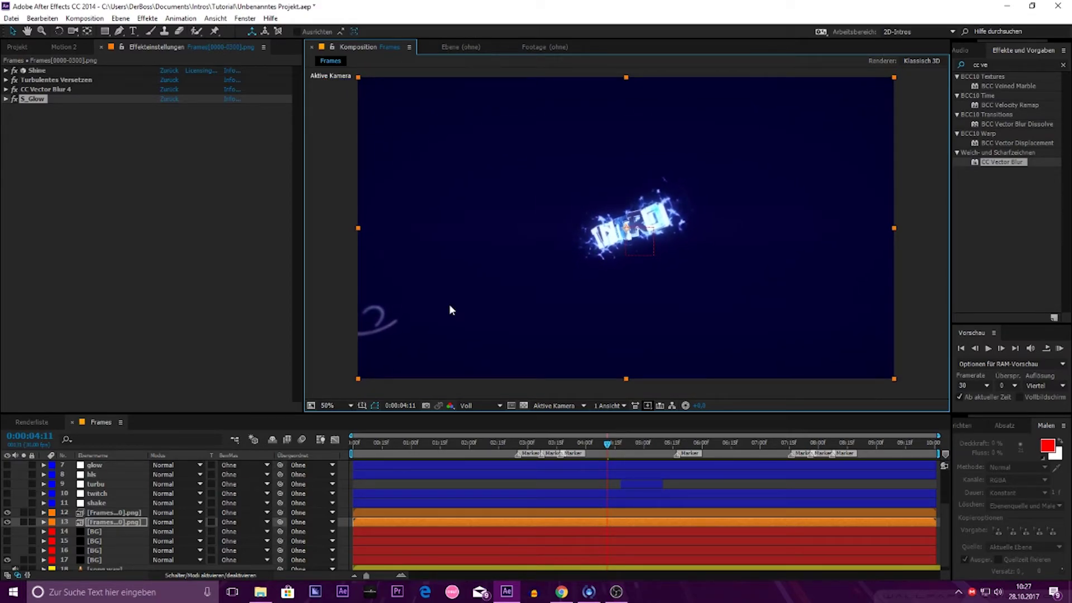
{"action": "scroll", "coordinate": [89, 529], "scroll_direction": "up", "scroll_amount": 3}
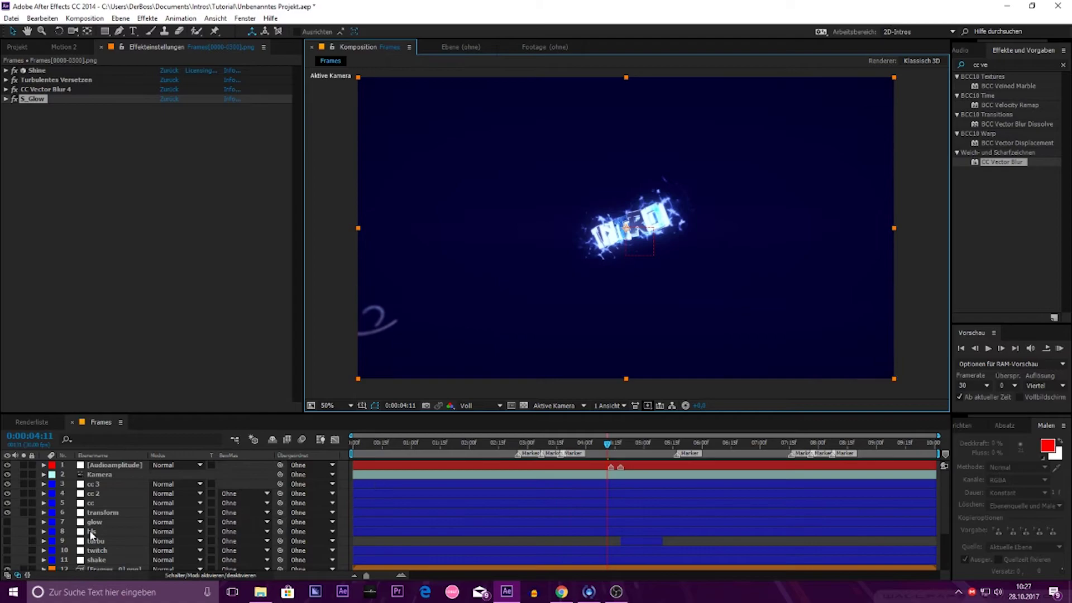
Step: Add an adjustment layer named rsmb above cc 3, then return the view to 100%
{"action": "left_click", "coordinate": [102, 481]}
{"action": "key", "text": "ctrl+alt+y"}
{"action": "key", "text": "Return"}
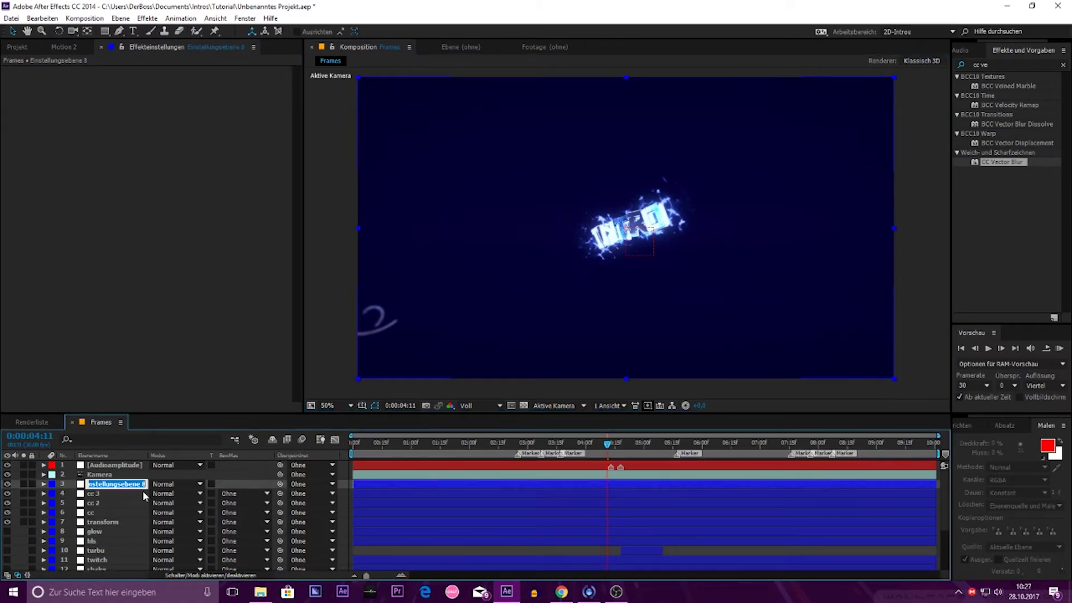
{"action": "type", "text": "rms"}
{"action": "key", "text": "Return"}
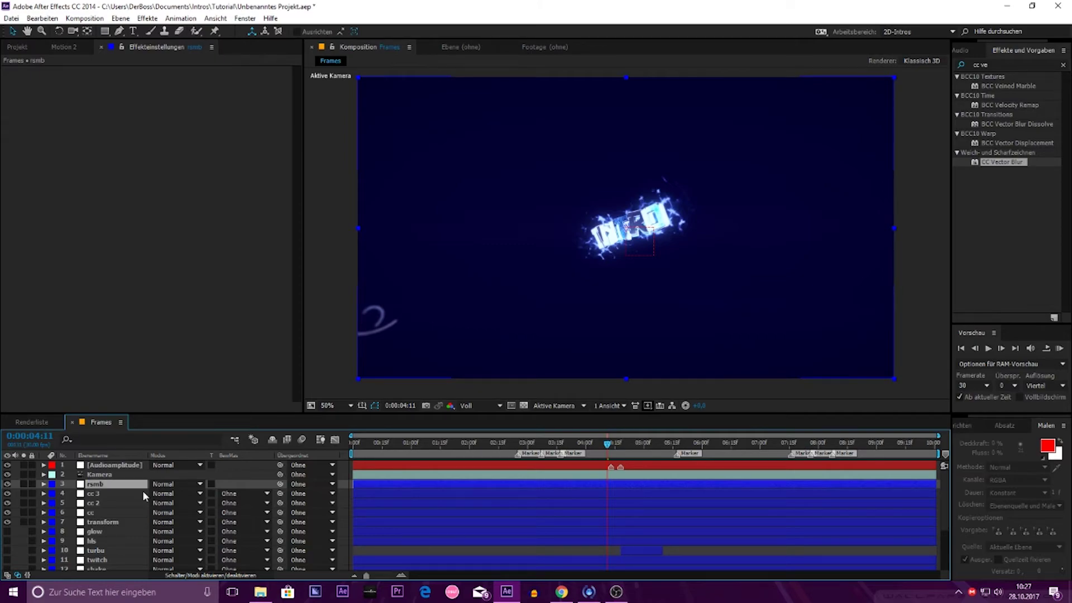
{"action": "scroll", "coordinate": [143, 490], "scroll_direction": "down", "scroll_amount": 2}
{"action": "scroll", "coordinate": [139, 494], "scroll_direction": "down", "scroll_amount": 3}
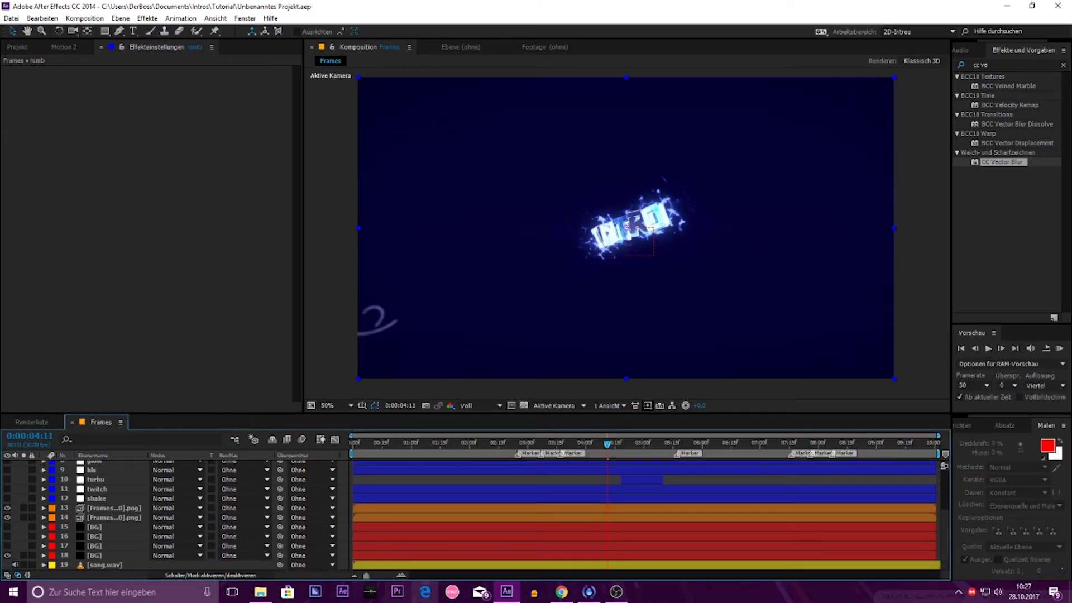
{"action": "key", "text": "period"}
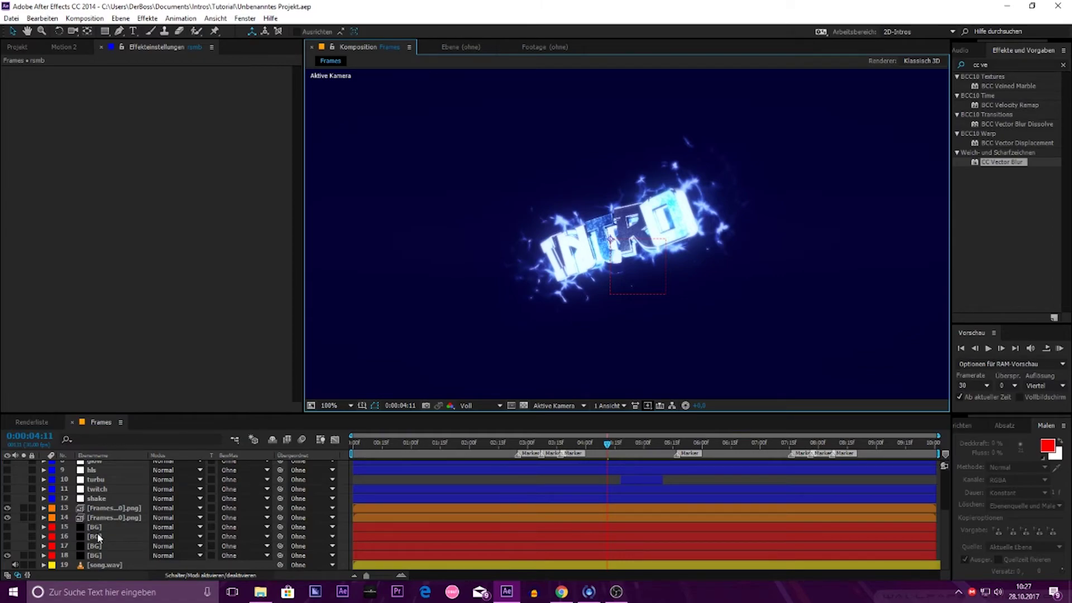
Step: Duplicate the BG solid into a new layer named Flare and save the project
{"action": "left_click", "coordinate": [139, 530]}
{"action": "key", "text": "ctrl+shift+y"}
{"action": "key", "text": "Escape"}
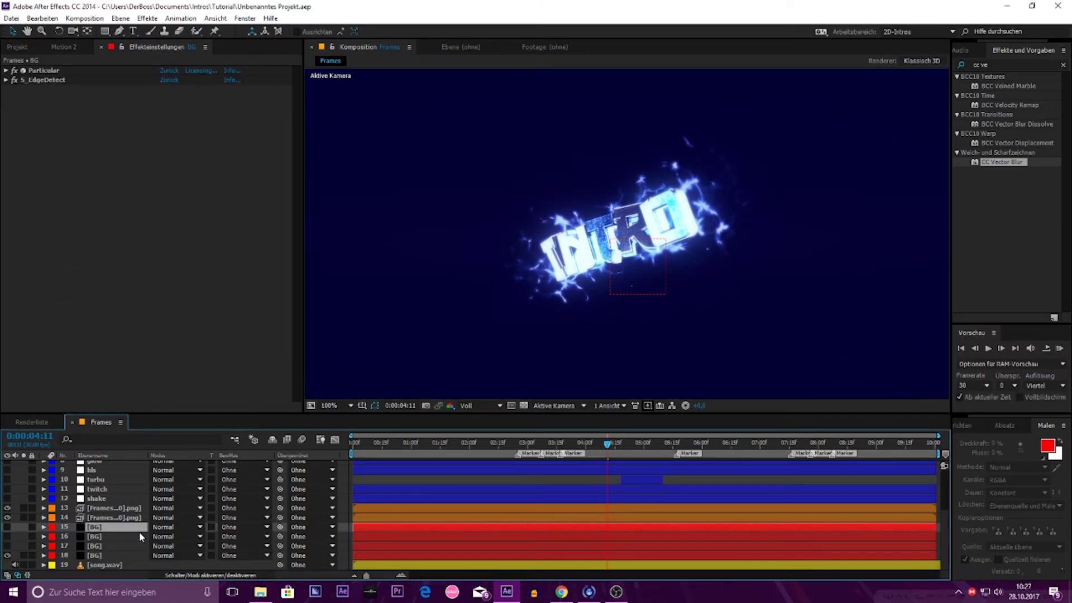
{"action": "left_click", "coordinate": [112, 555]}
{"action": "key", "text": "ctrl+d"}
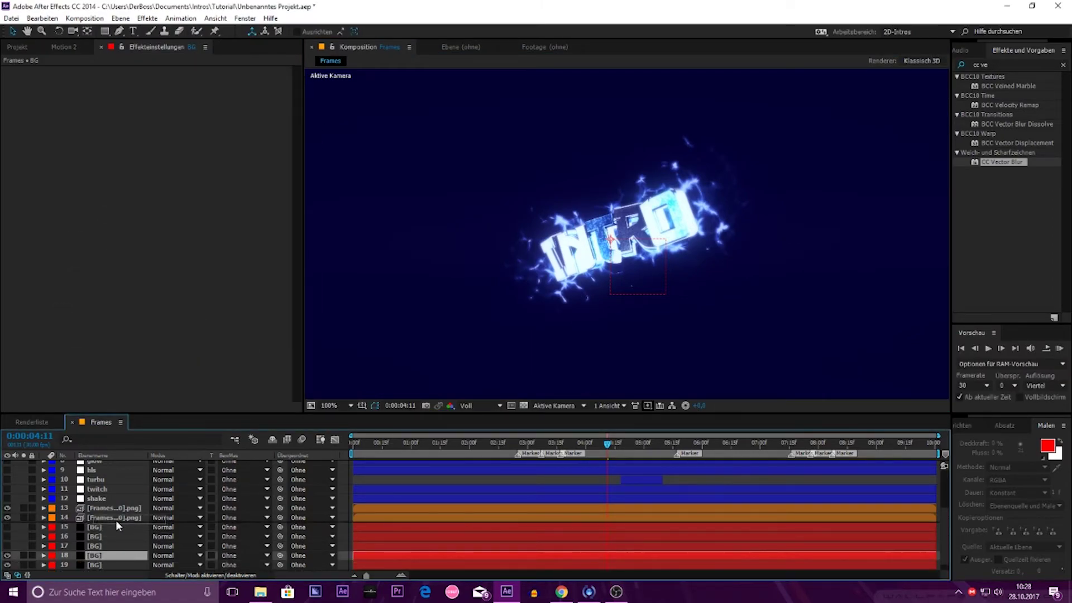
{"action": "left_click_drag", "start_coordinate": [112, 555], "coordinate": [114, 524]}
{"action": "key", "text": "Return"}
{"action": "type", "text": "Flare"}
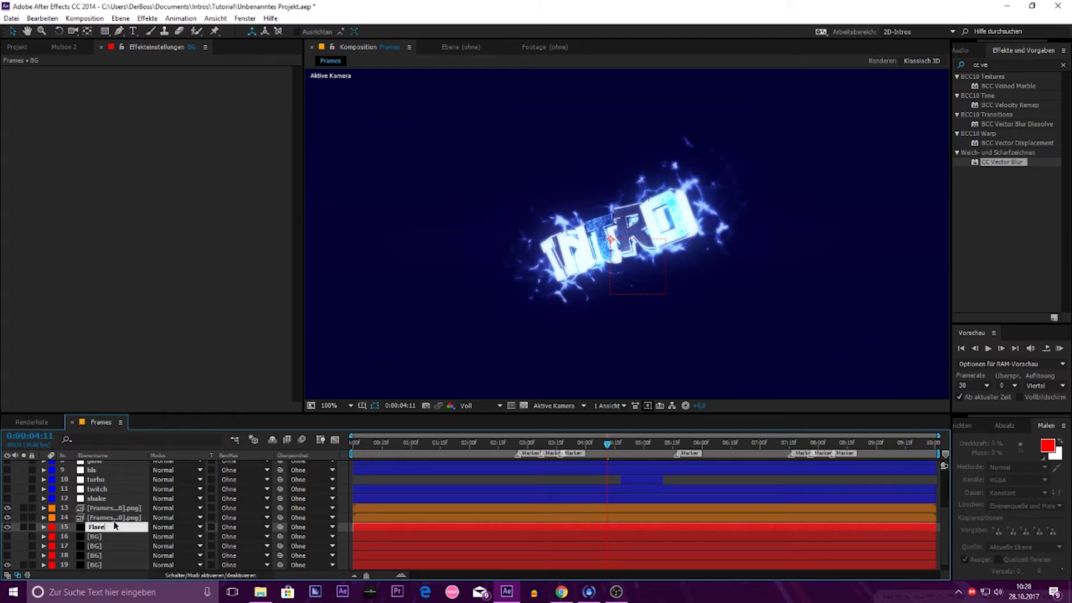
{"action": "key", "text": "Return"}
{"action": "key", "text": "ctrl+s"}
Step: Hide the cc 3, cc 2, cc and Flare layers, leaving INTRO on plain black
{"action": "scroll", "coordinate": [84, 491], "scroll_direction": "up", "scroll_amount": 3}
{"action": "scroll", "coordinate": [18, 500], "scroll_direction": "up", "scroll_amount": 1}
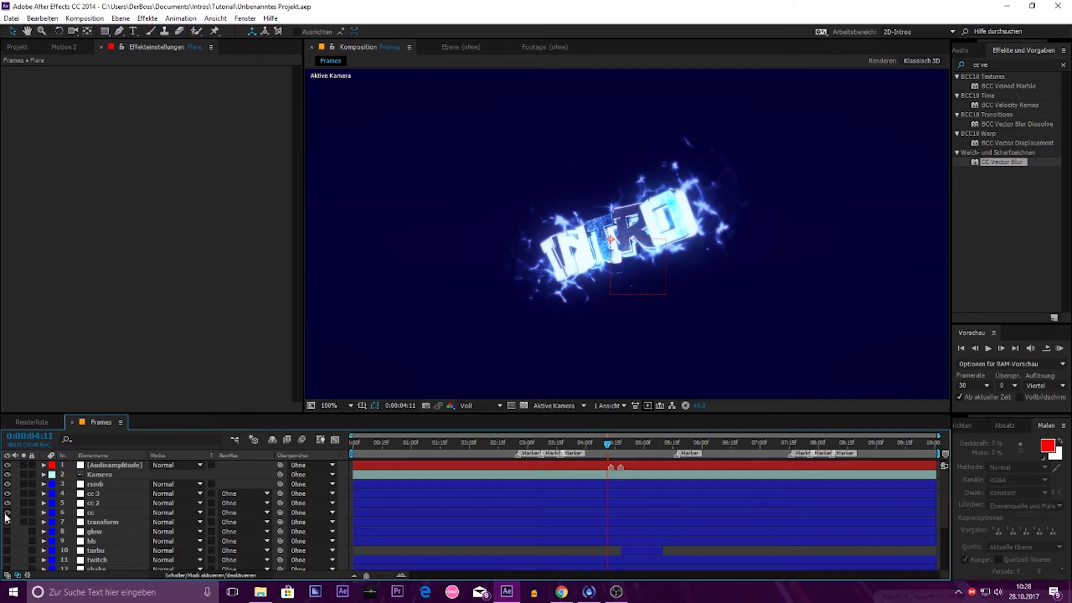
{"action": "left_click_drag", "start_coordinate": [6, 512], "coordinate": [7, 493]}
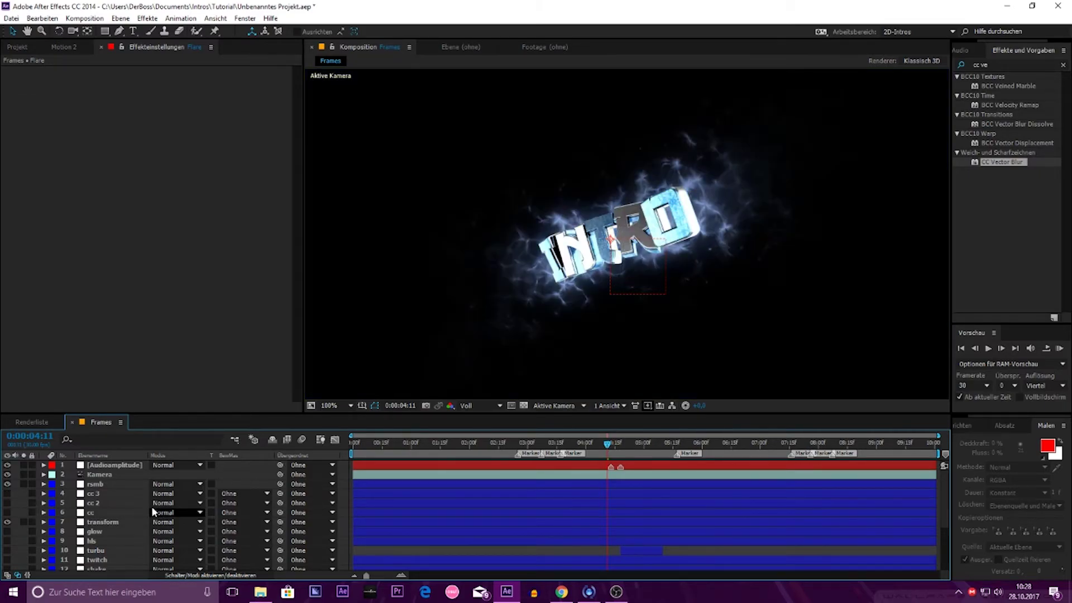
{"action": "key", "text": "ctrl+s"}
{"action": "mouse_move", "coordinate": [515, 326]}
{"action": "left_mouse_down"}
{"action": "mouse_move", "coordinate": [576, 242]}
{"action": "mouse_move", "coordinate": [567, 276]}
{"action": "left_mouse_up"}
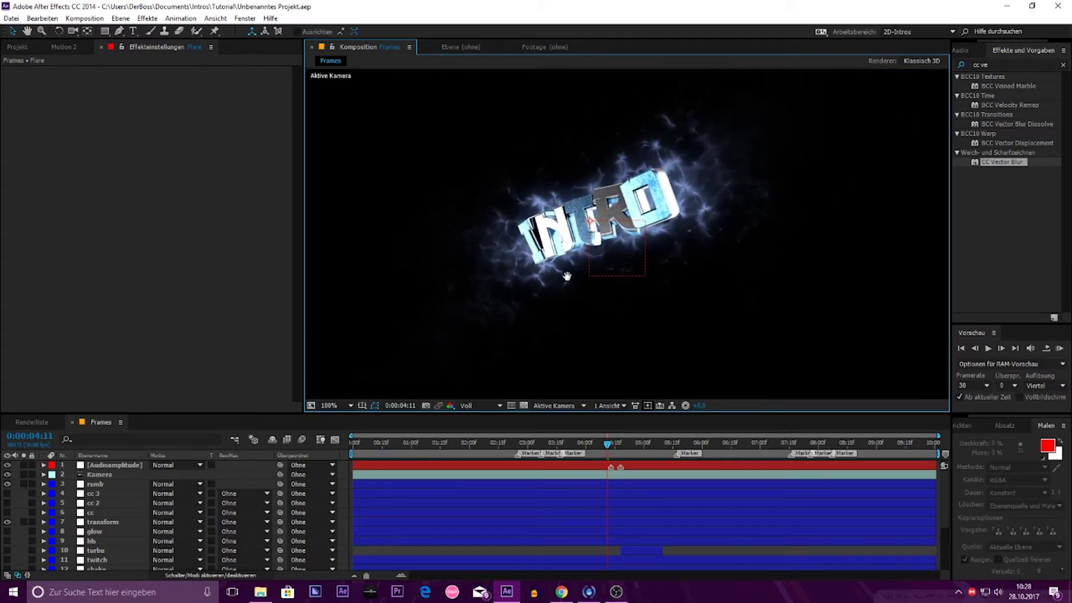
{"action": "scroll", "coordinate": [101, 540], "scroll_direction": "down", "scroll_amount": 2}
{"action": "scroll", "coordinate": [101, 540], "scroll_direction": "down", "scroll_amount": 3}
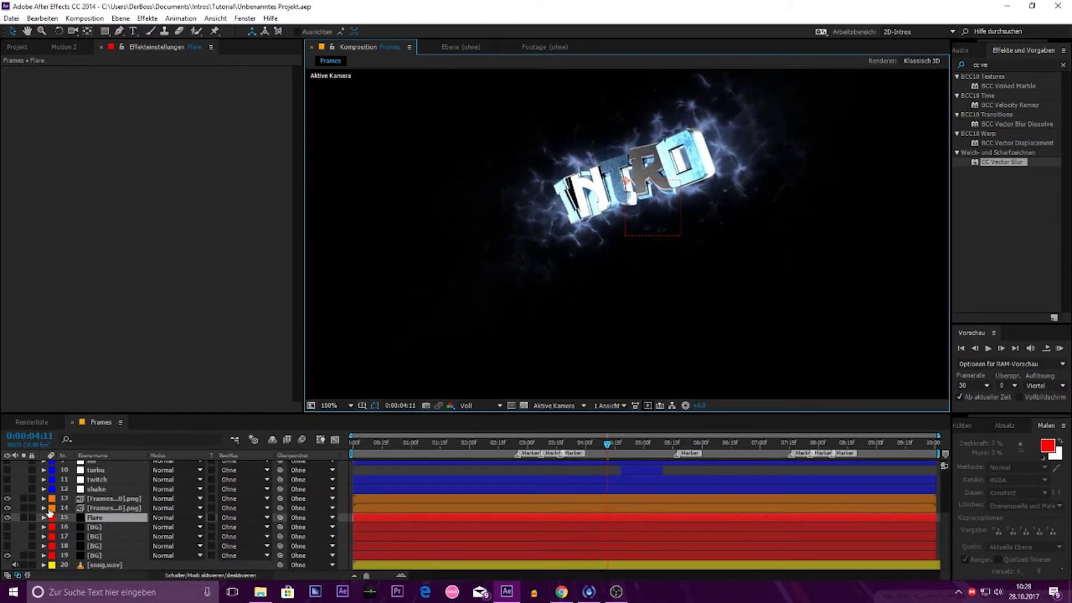
{"action": "left_click", "coordinate": [7, 518]}
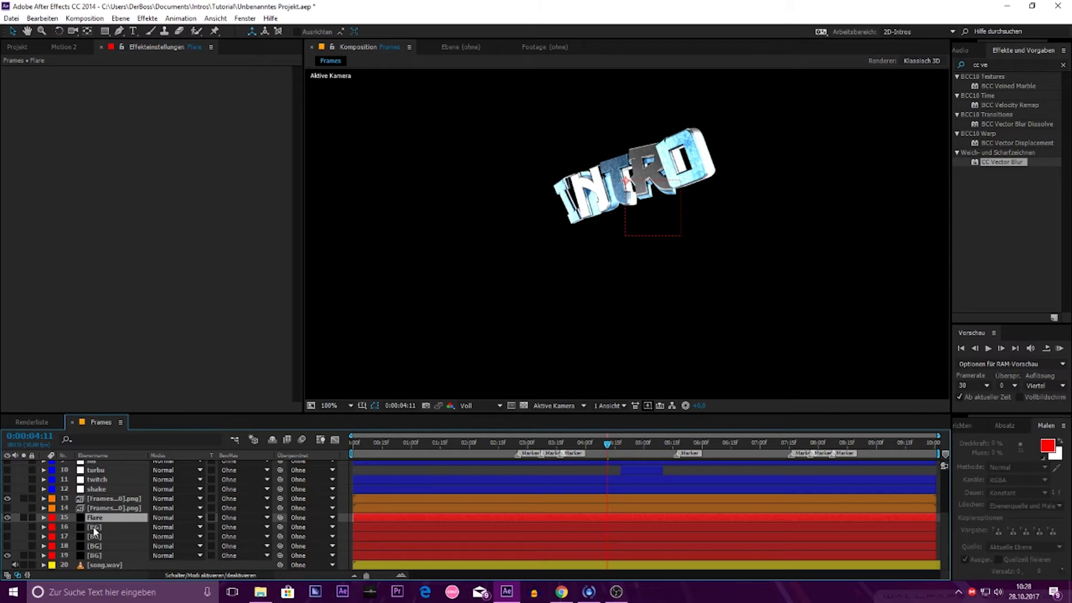
{"action": "left_click", "coordinate": [983, 65]}
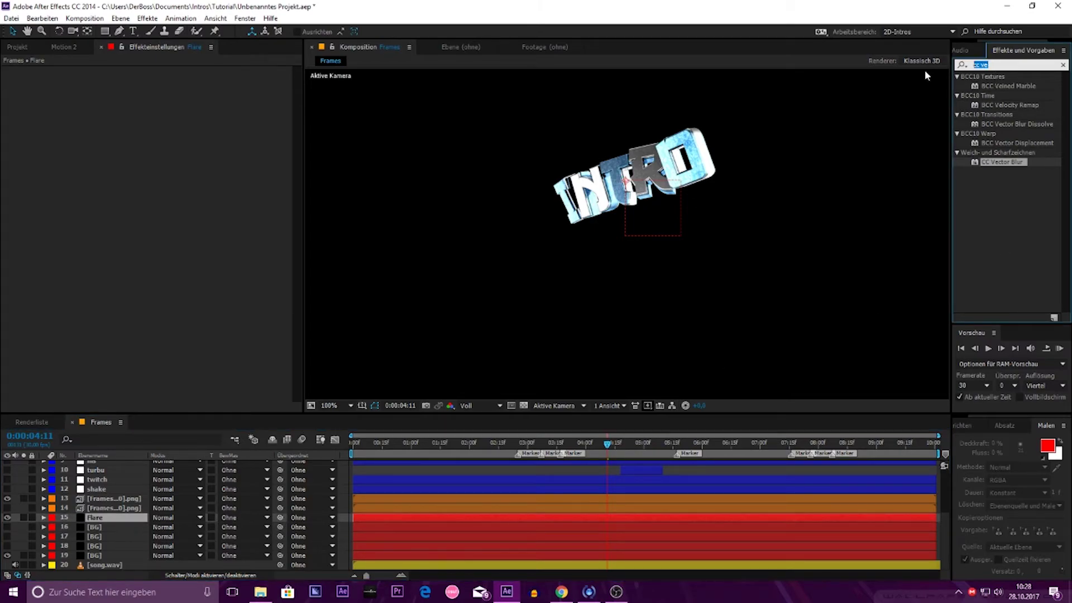
Step: Apply Optical Flares from an 'optical' search to the Flare layer and open its Options designer
{"action": "type", "text": "optical"}
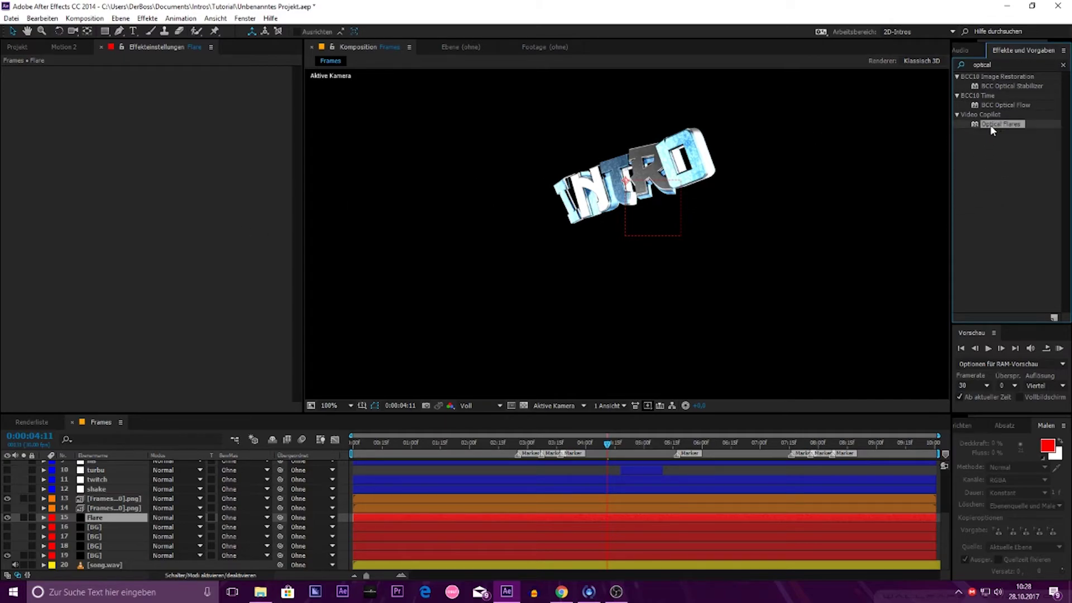
{"action": "left_click_drag", "start_coordinate": [997, 124], "coordinate": [218, 135]}
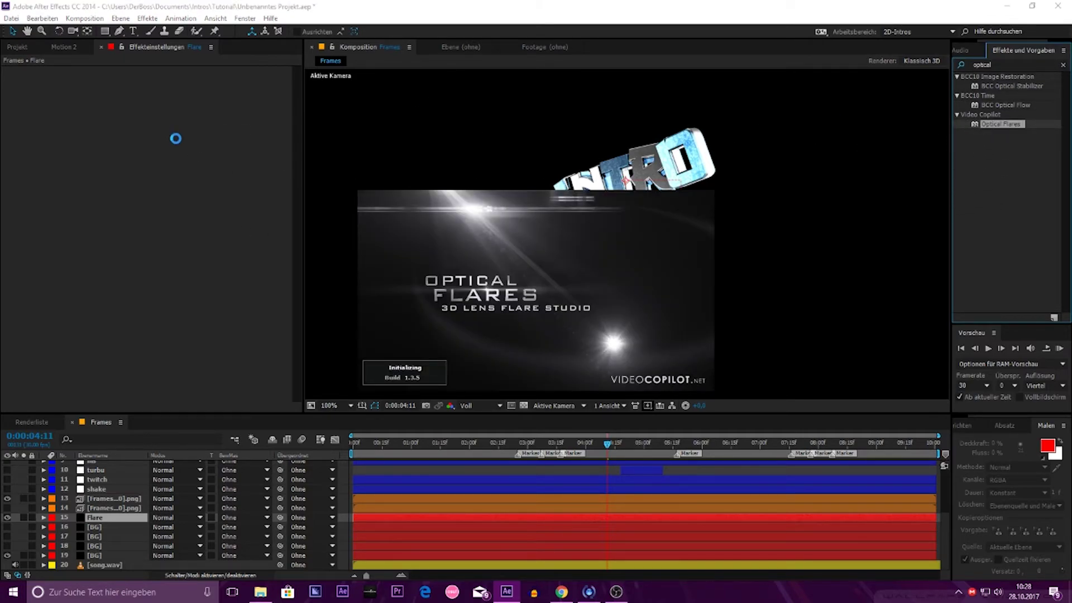
{"action": "scroll", "coordinate": [410, 178], "scroll_direction": "down", "scroll_amount": 2}
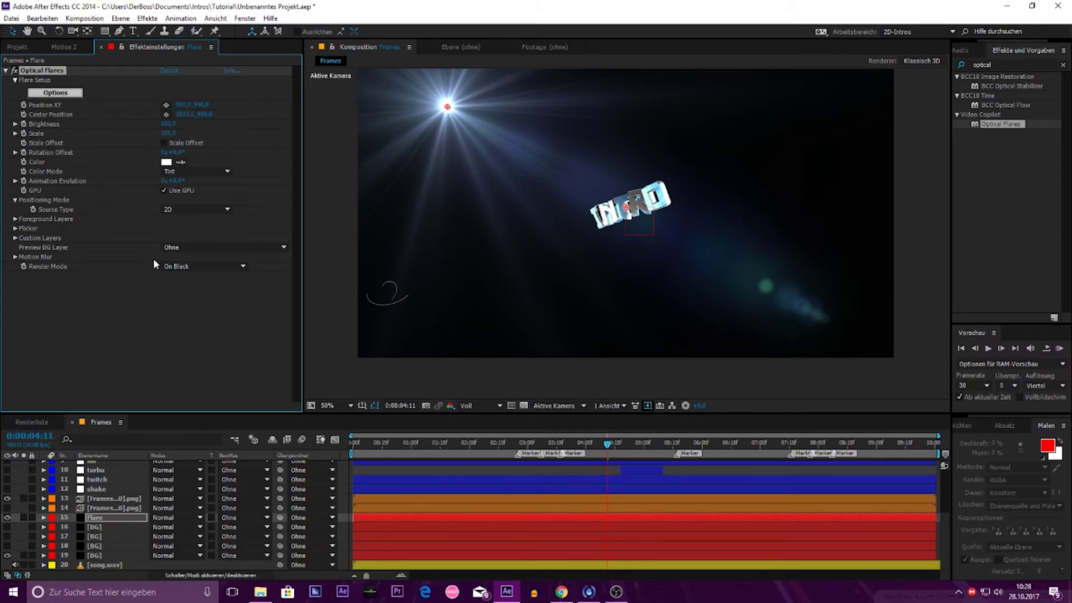
{"action": "left_click", "coordinate": [56, 92]}
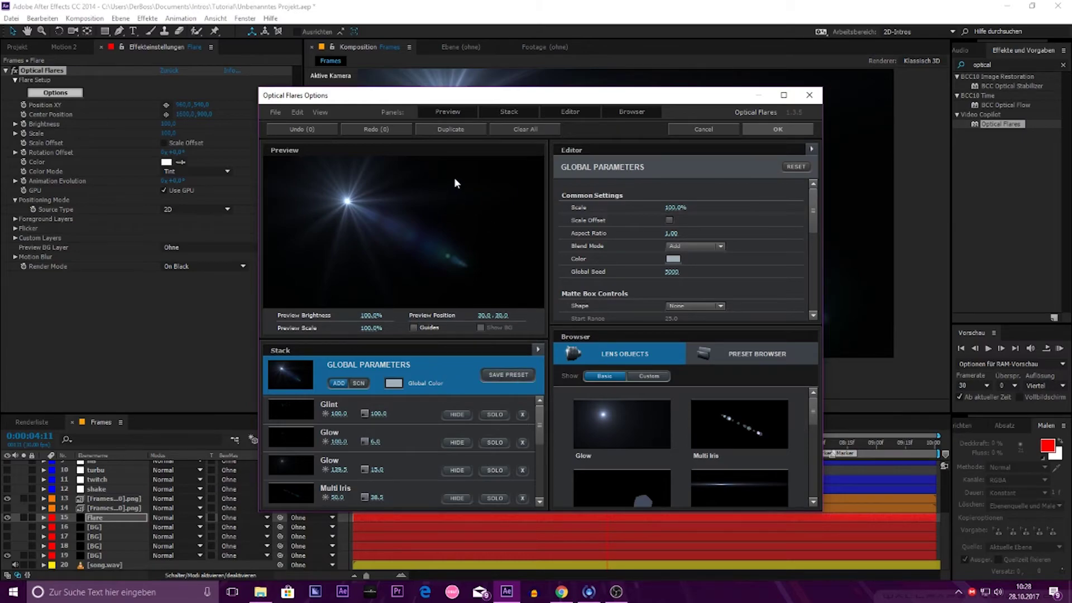
Step: Clear the default flare stack and add Glow, Streak and Iris elements
{"action": "left_click", "coordinate": [511, 128]}
{"action": "left_click", "coordinate": [508, 328]}
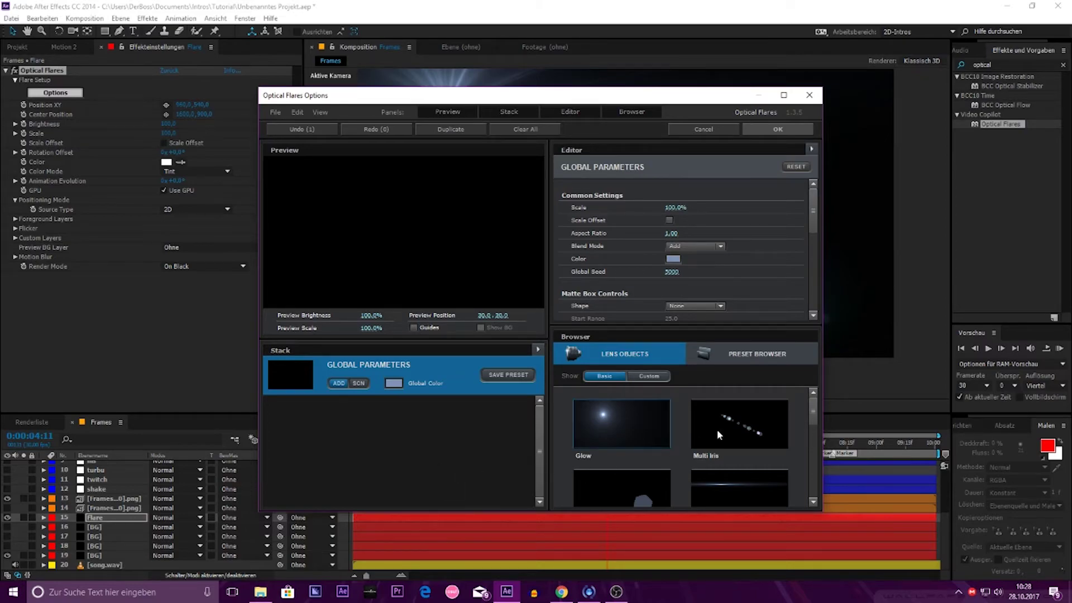
{"action": "mouse_move", "coordinate": [812, 409]}
{"action": "left_mouse_down"}
{"action": "mouse_move", "coordinate": [815, 474]}
{"action": "mouse_move", "coordinate": [819, 403]}
{"action": "left_mouse_up"}
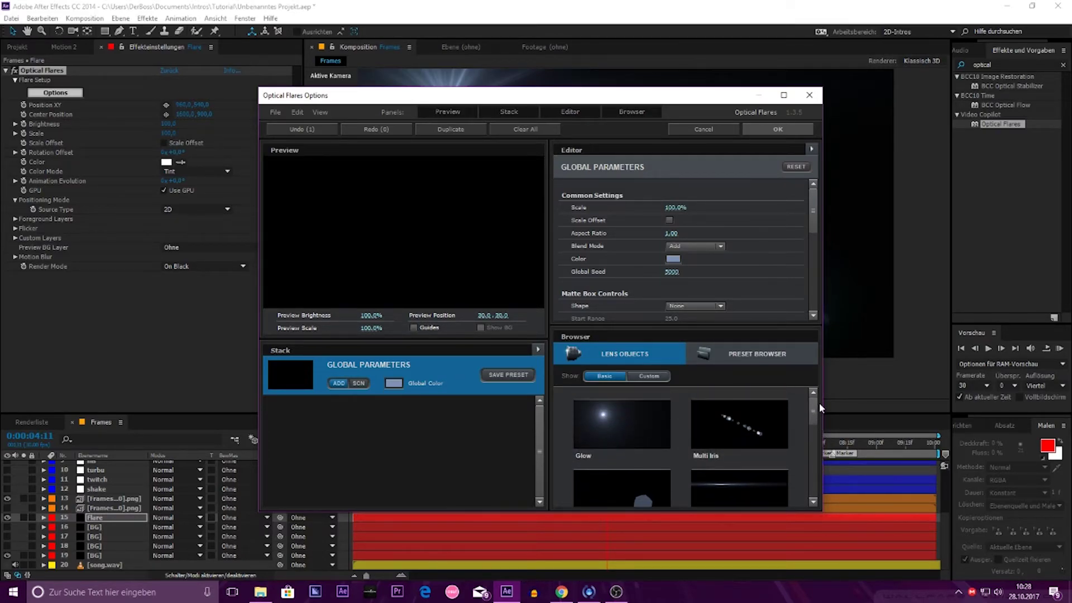
{"action": "left_click", "coordinate": [599, 438]}
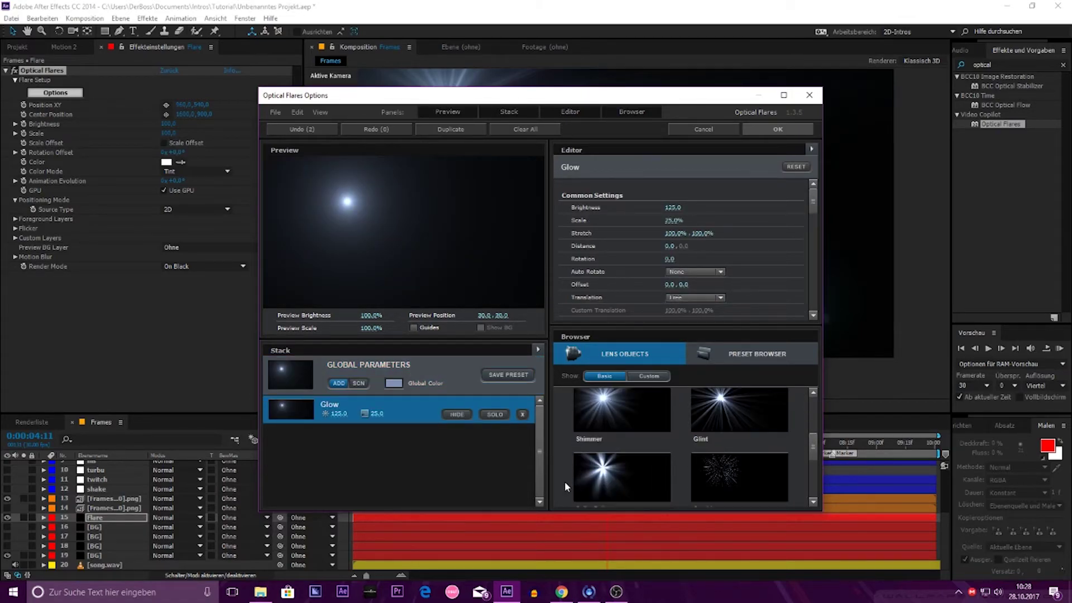
{"action": "left_click", "coordinate": [732, 487]}
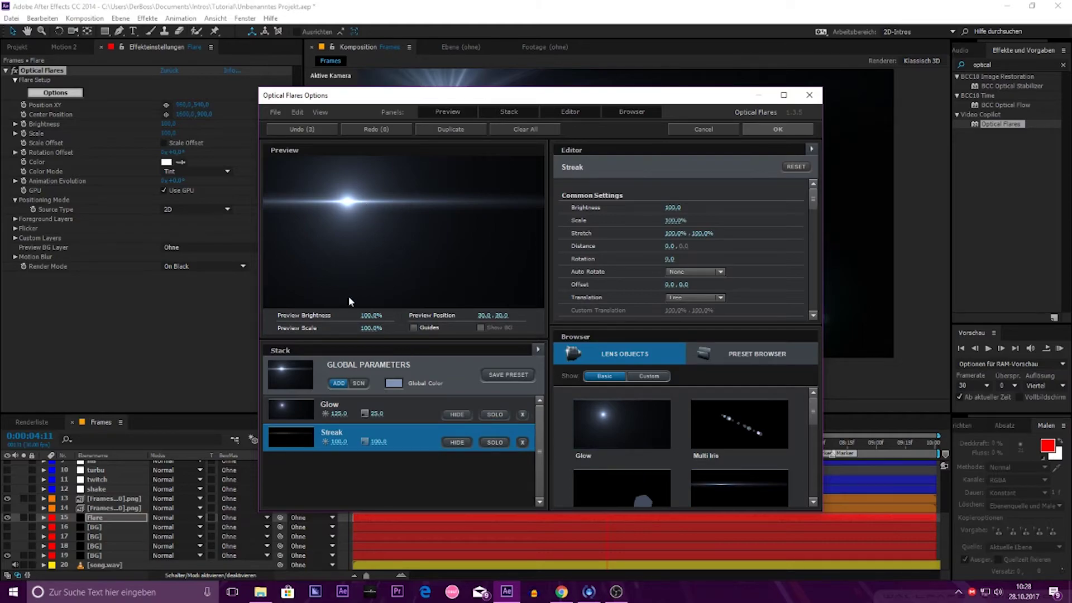
{"action": "scroll", "coordinate": [641, 477], "scroll_direction": "down", "scroll_amount": 2}
{"action": "left_click", "coordinate": [615, 418]}
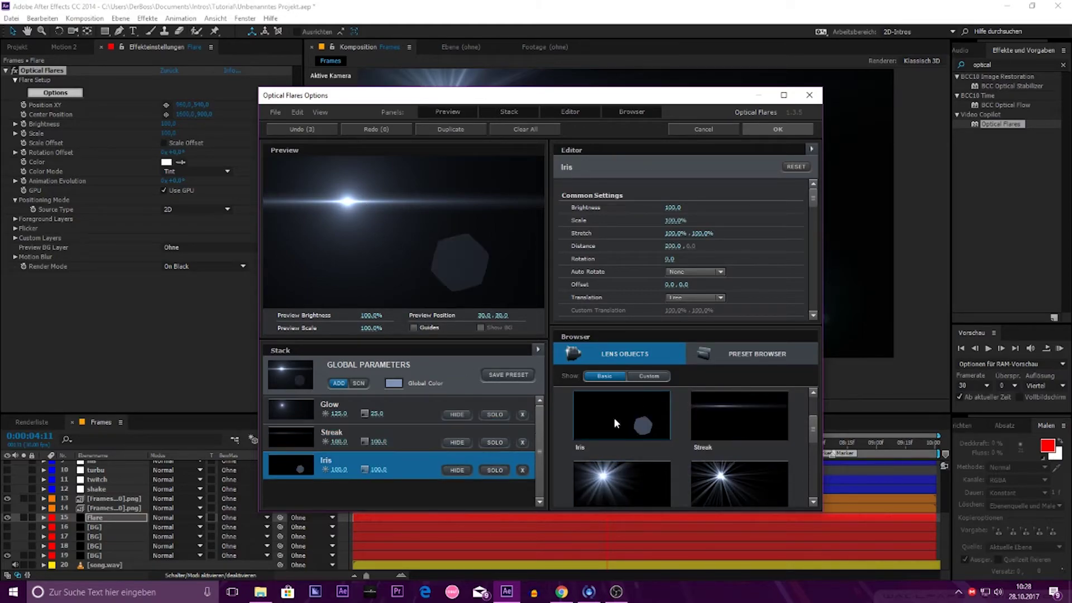
Step: Move the preview flare up-left and set Iris translation to Horizontal
{"action": "left_click_drag", "start_coordinate": [434, 260], "coordinate": [325, 186]}
{"action": "left_click", "coordinate": [706, 294]}
{"action": "left_click", "coordinate": [708, 312]}
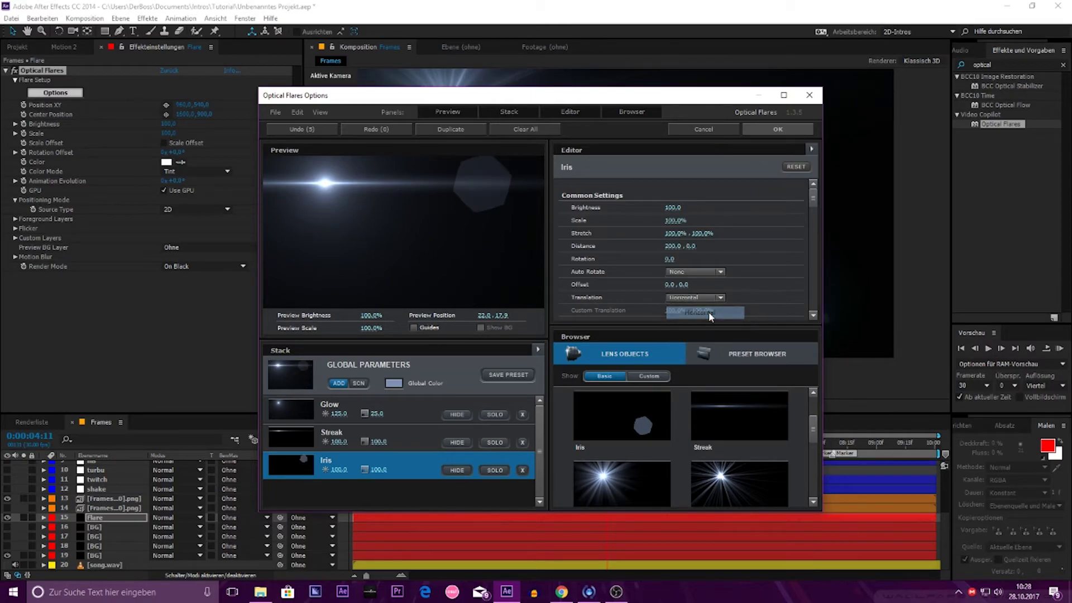
{"action": "left_click", "coordinate": [694, 296]}
Step: Set Iris translation to Custom at 85.5%, reposition the preview flare and rotate the iris
{"action": "left_click", "coordinate": [703, 352]}
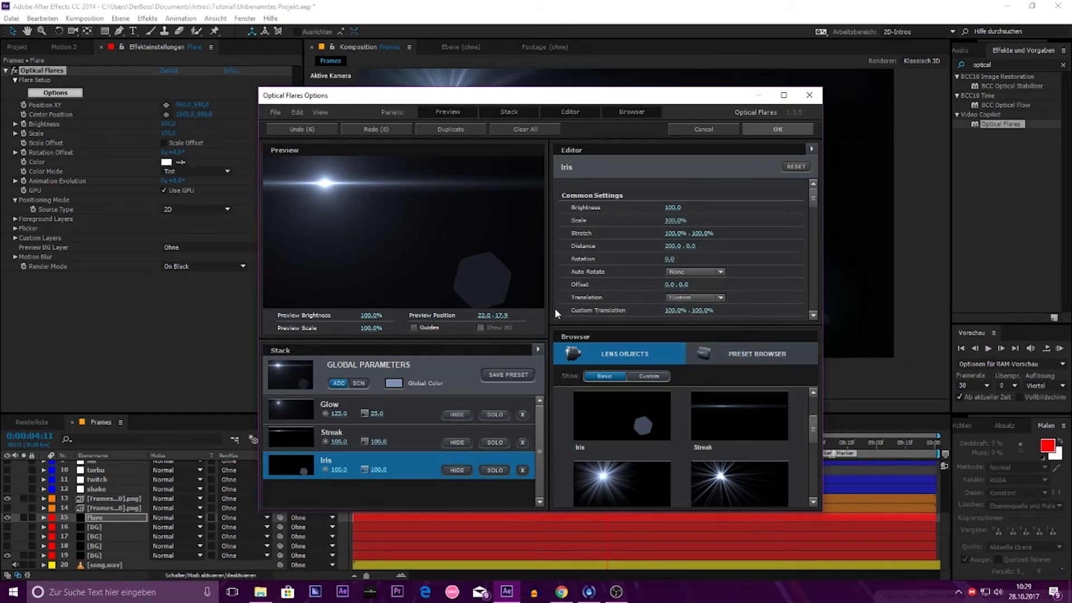
{"action": "left_click", "coordinate": [438, 259]}
{"action": "left_click_drag", "start_coordinate": [437, 256], "coordinate": [325, 199]}
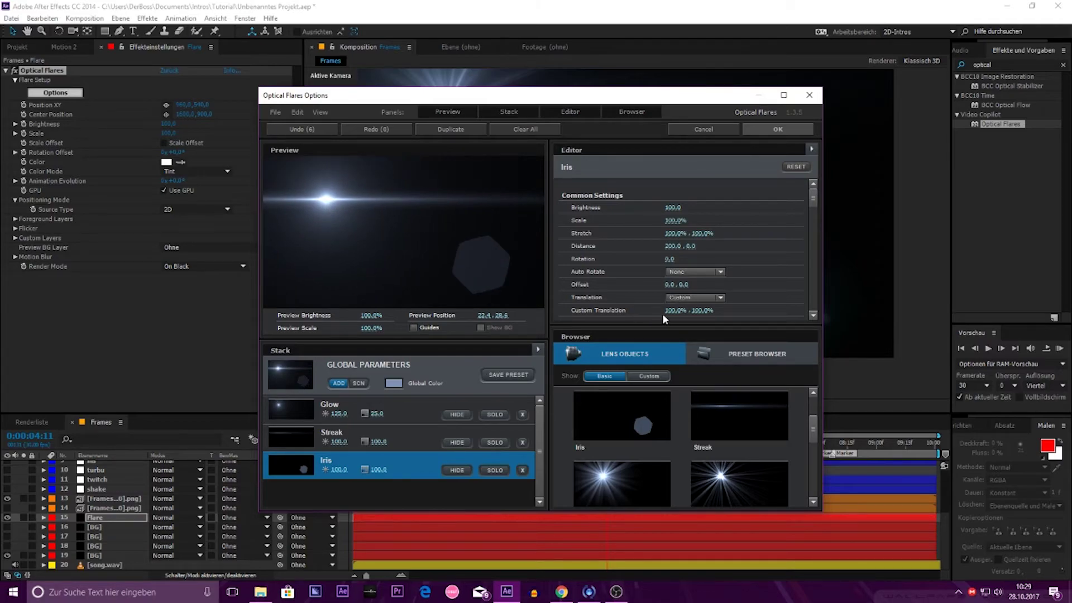
{"action": "mouse_move", "coordinate": [776, 310]}
{"action": "left_mouse_down"}
{"action": "mouse_move", "coordinate": [689, 317]}
{"action": "mouse_move", "coordinate": [375, 235]}
{"action": "left_mouse_up"}
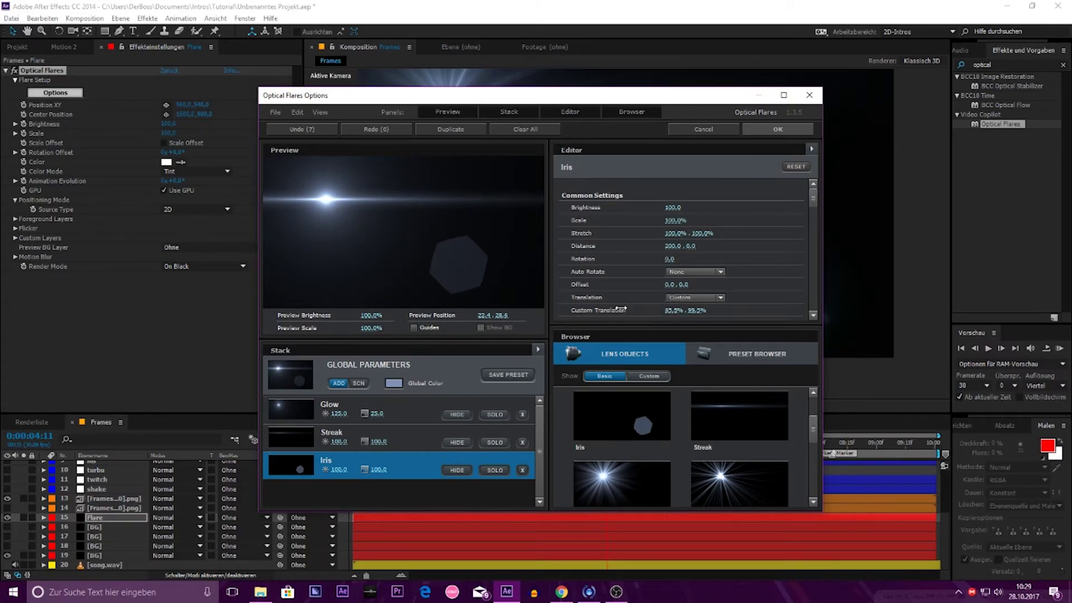
{"action": "left_click_drag", "start_coordinate": [325, 199], "coordinate": [314, 175]}
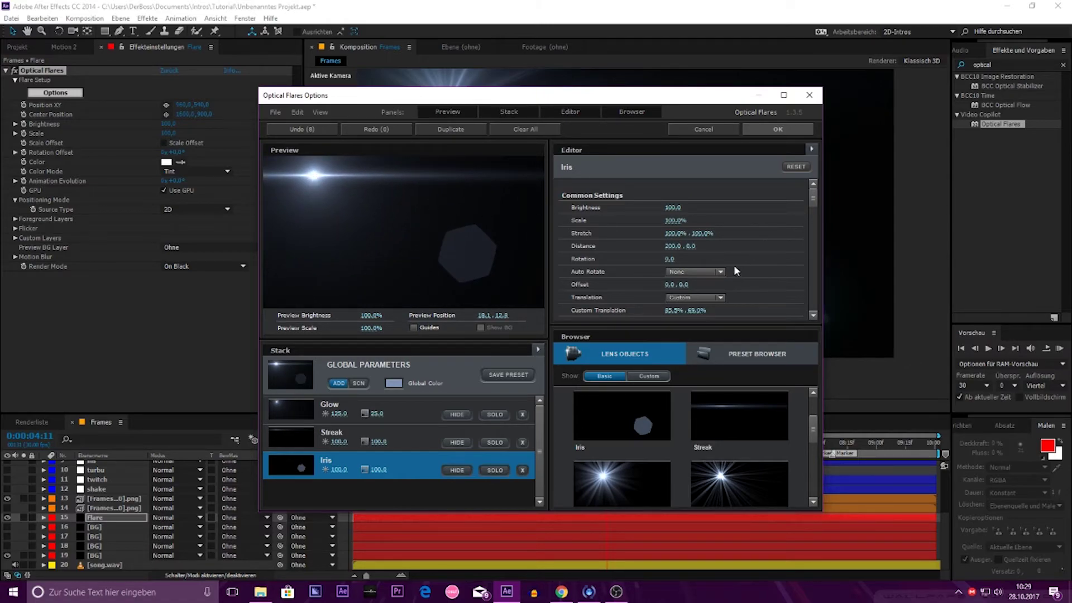
{"action": "left_click_drag", "start_coordinate": [671, 260], "coordinate": [739, 263]}
{"action": "left_click_drag", "start_coordinate": [684, 285], "coordinate": [737, 293]}
Step: Give the Iris a light blue color shift
{"action": "scroll", "coordinate": [737, 293], "scroll_direction": "down", "scroll_amount": 5}
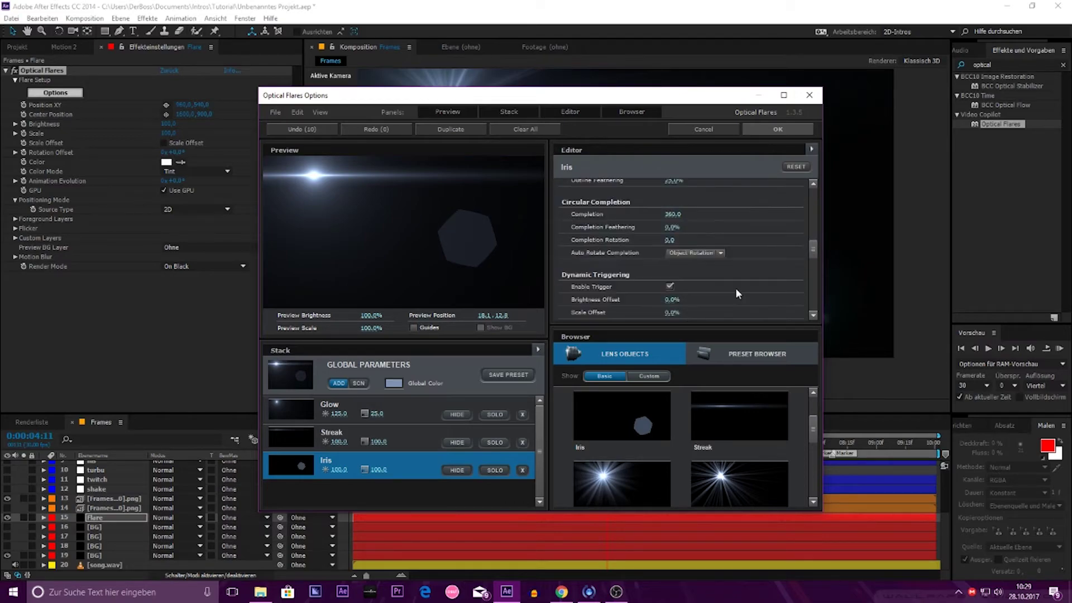
{"action": "scroll", "coordinate": [731, 296], "scroll_direction": "down", "scroll_amount": 3}
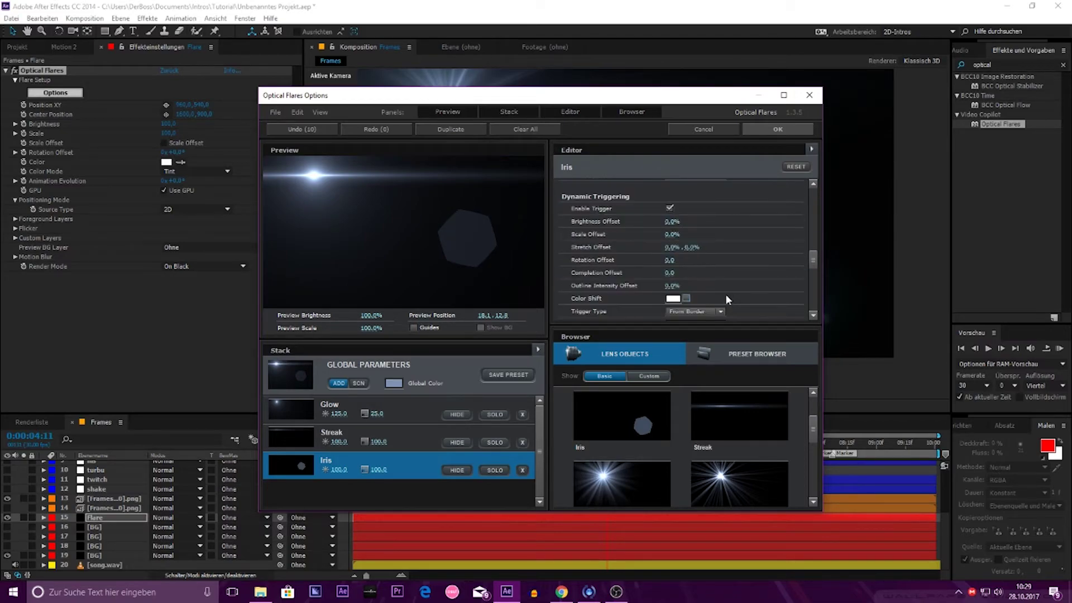
{"action": "left_click", "coordinate": [672, 300]}
{"action": "left_click", "coordinate": [608, 245]}
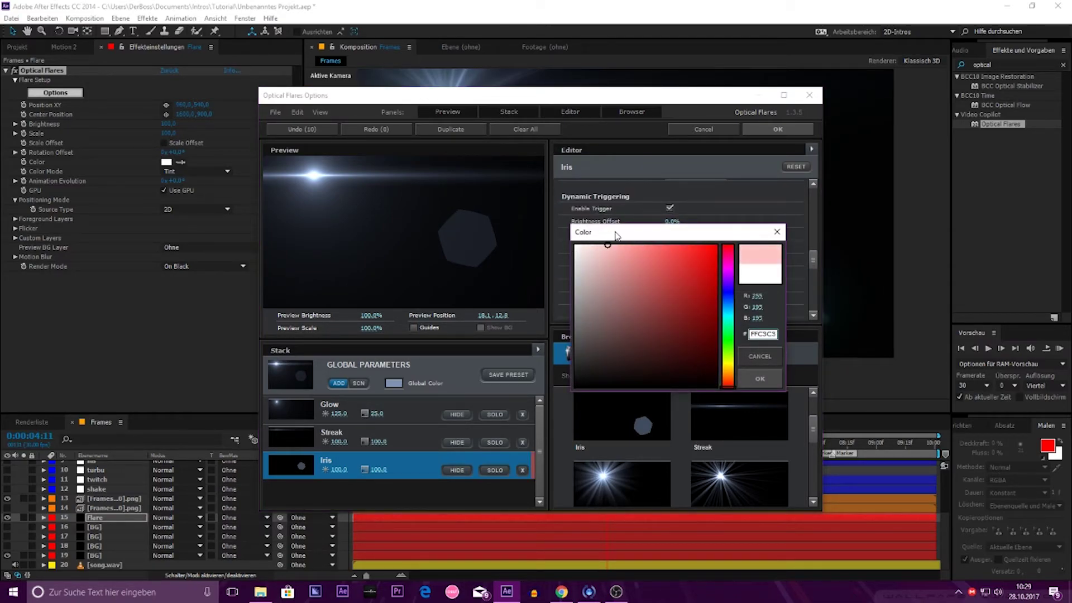
{"action": "left_click", "coordinate": [727, 309]}
{"action": "left_click", "coordinate": [746, 374]}
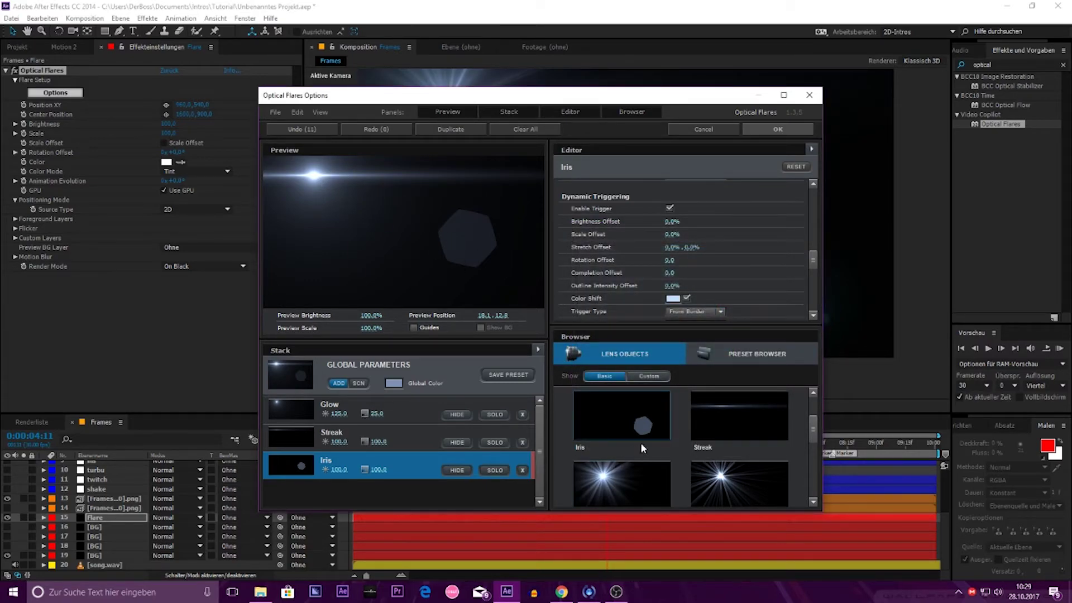
Step: Add a Sparkle element with Completion Feathering at 100%
{"action": "scroll", "coordinate": [751, 436], "scroll_direction": "down", "scroll_amount": 2}
{"action": "left_click", "coordinate": [742, 414]}
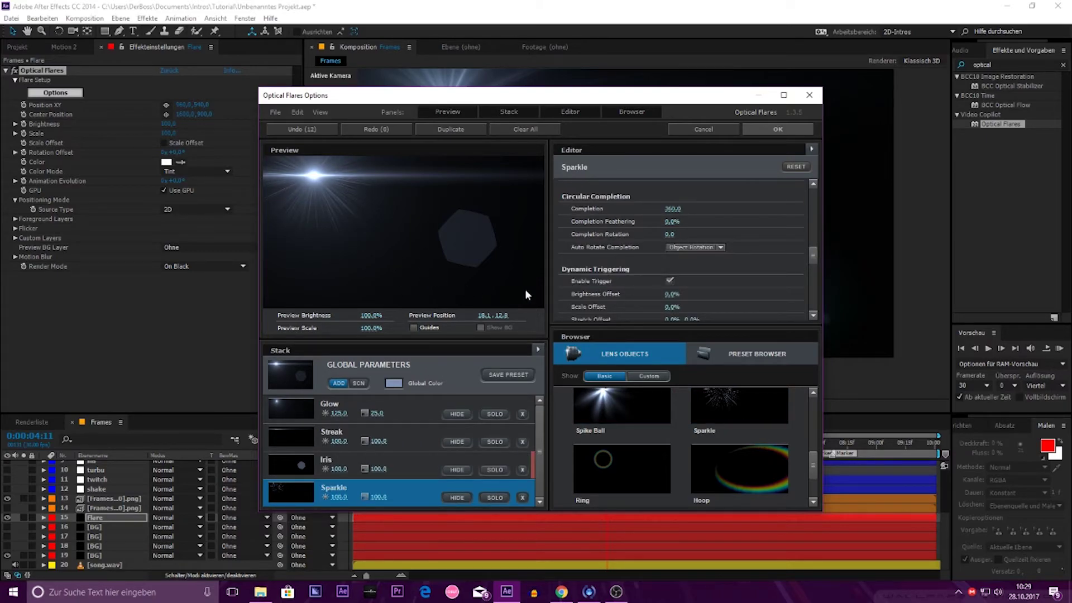
{"action": "left_click_drag", "start_coordinate": [673, 209], "coordinate": [581, 210]}
{"action": "left_click_drag", "start_coordinate": [396, 235], "coordinate": [752, 223]}
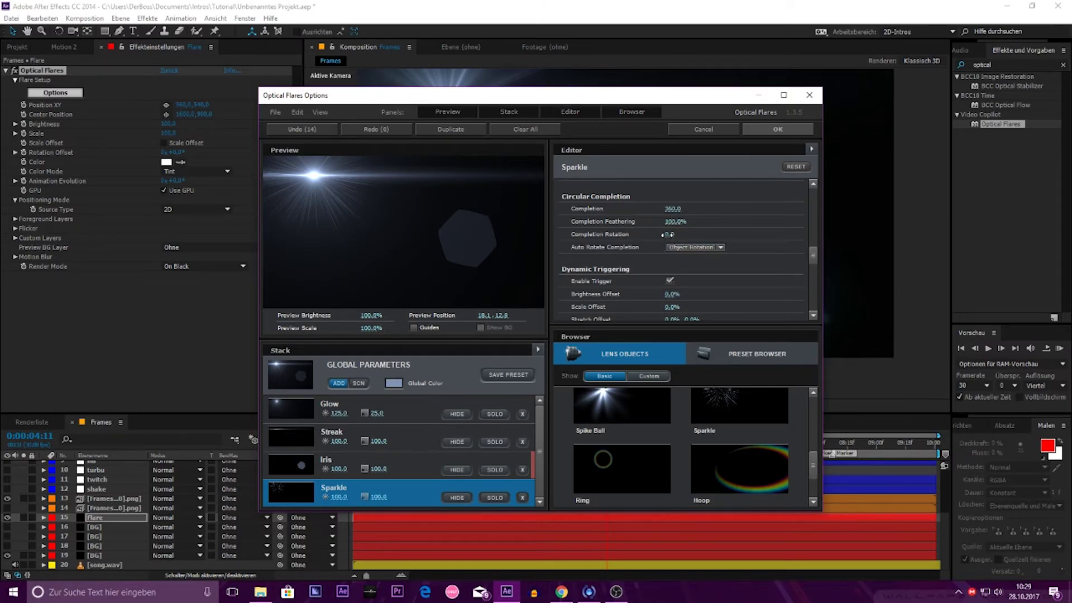
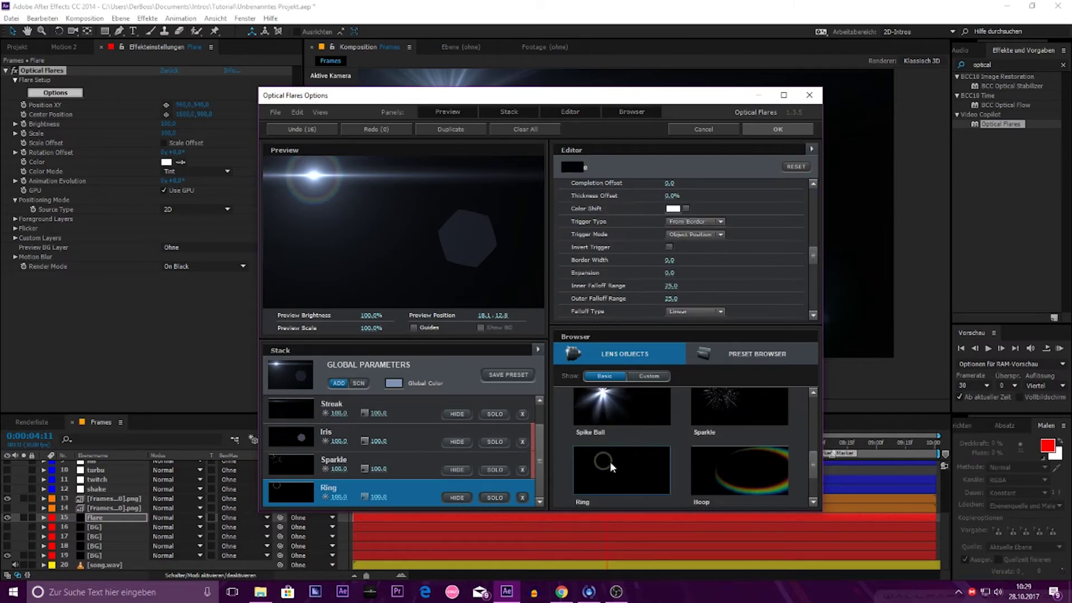
Step: Adjust the Ring's Brightness Offset in Optical Flares Options
{"action": "scroll", "coordinate": [687, 221], "scroll_direction": "up", "scroll_amount": 3}
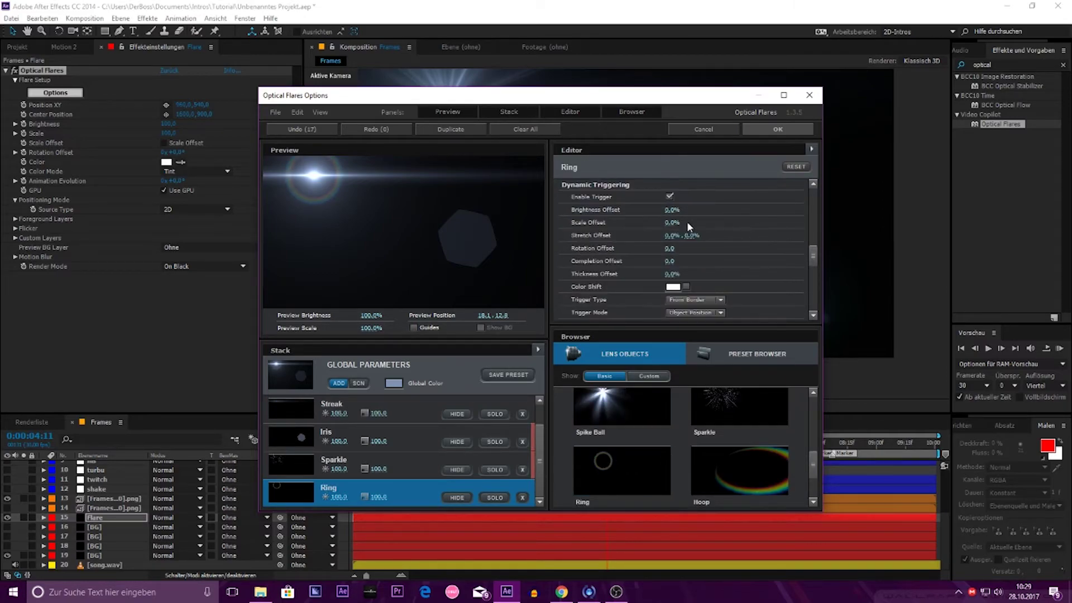
{"action": "mouse_move", "coordinate": [678, 210]}
{"action": "left_mouse_down"}
{"action": "mouse_move", "coordinate": [572, 211]}
{"action": "mouse_move", "coordinate": [753, 223]}
{"action": "left_mouse_up"}
{"action": "scroll", "coordinate": [752, 222], "scroll_direction": "up", "scroll_amount": 3}
{"action": "scroll", "coordinate": [678, 259], "scroll_direction": "down", "scroll_amount": 3}
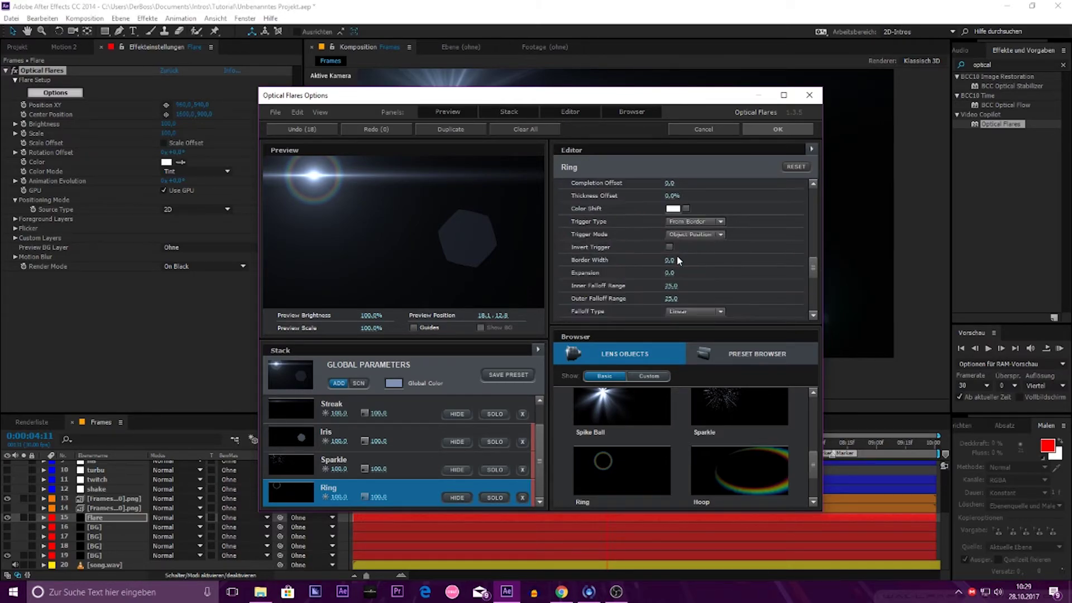
{"action": "scroll", "coordinate": [676, 252], "scroll_direction": "up", "scroll_amount": 2}
{"action": "scroll", "coordinate": [715, 271], "scroll_direction": "down", "scroll_amount": 3}
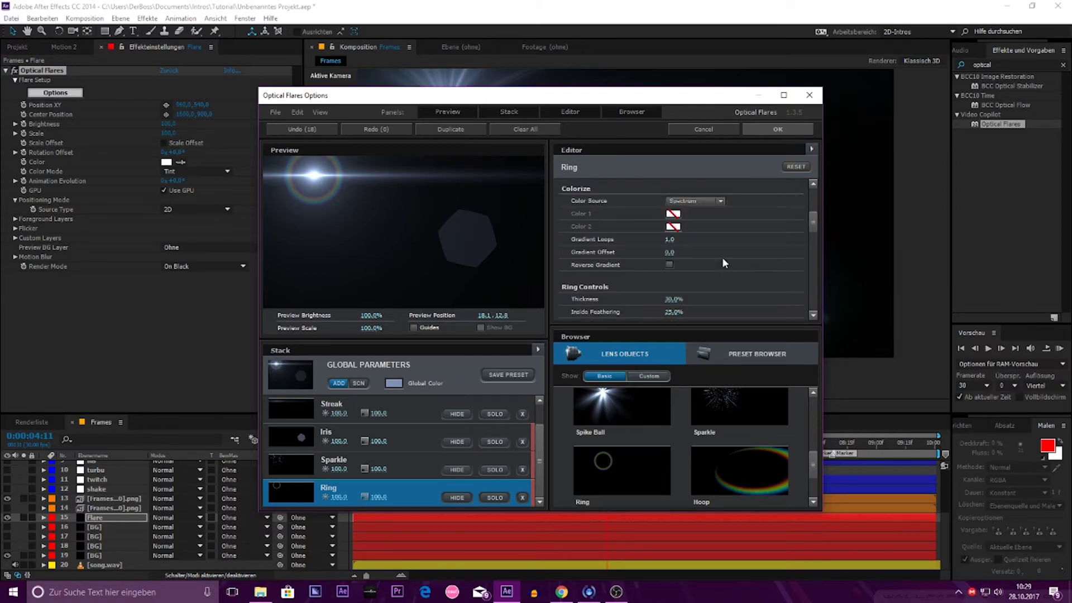
{"action": "scroll", "coordinate": [722, 246], "scroll_direction": "up", "scroll_amount": 3}
{"action": "scroll", "coordinate": [724, 250], "scroll_direction": "down", "scroll_amount": 2}
{"action": "scroll", "coordinate": [725, 253], "scroll_direction": "down", "scroll_amount": 1}
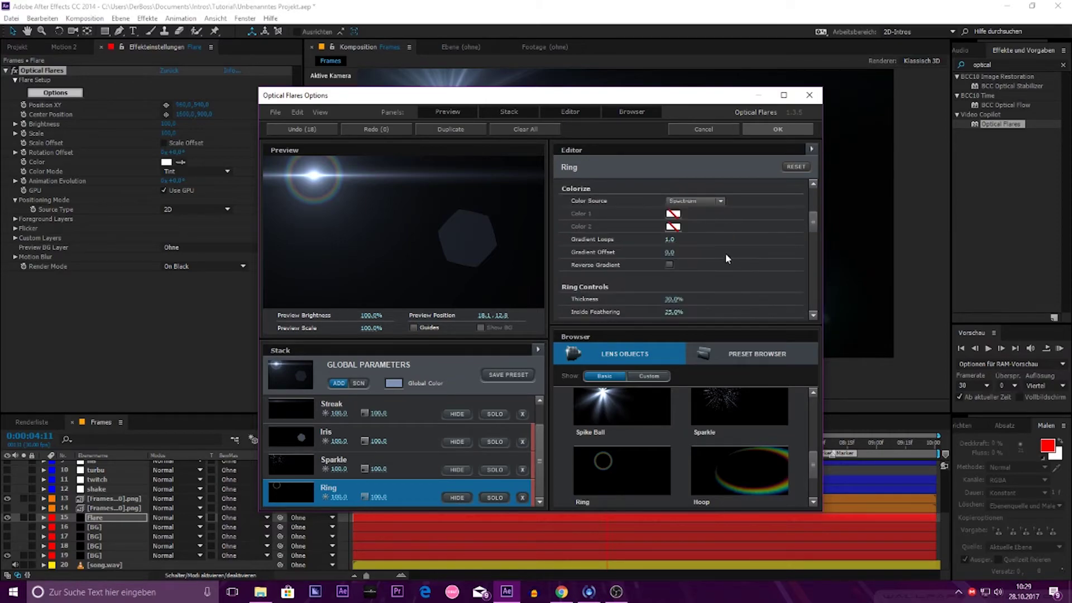
Step: Colour the Ring with a gradient from blue to purple (A200FF)
{"action": "left_click", "coordinate": [692, 201]}
{"action": "left_click", "coordinate": [698, 215]}
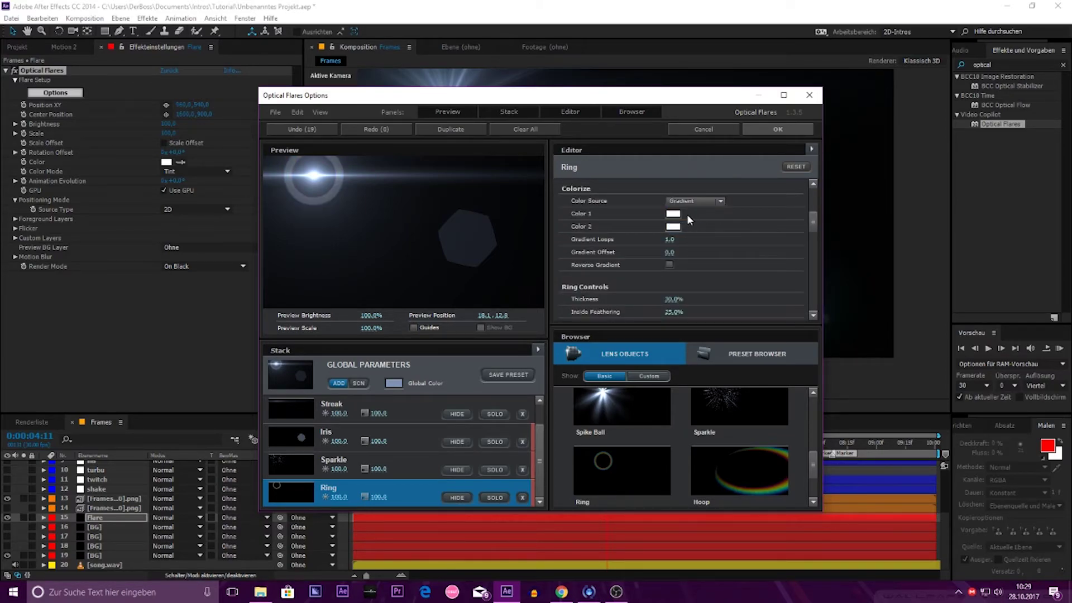
{"action": "left_click", "coordinate": [673, 213]}
{"action": "left_click", "coordinate": [727, 222]}
{"action": "left_click", "coordinate": [654, 207]}
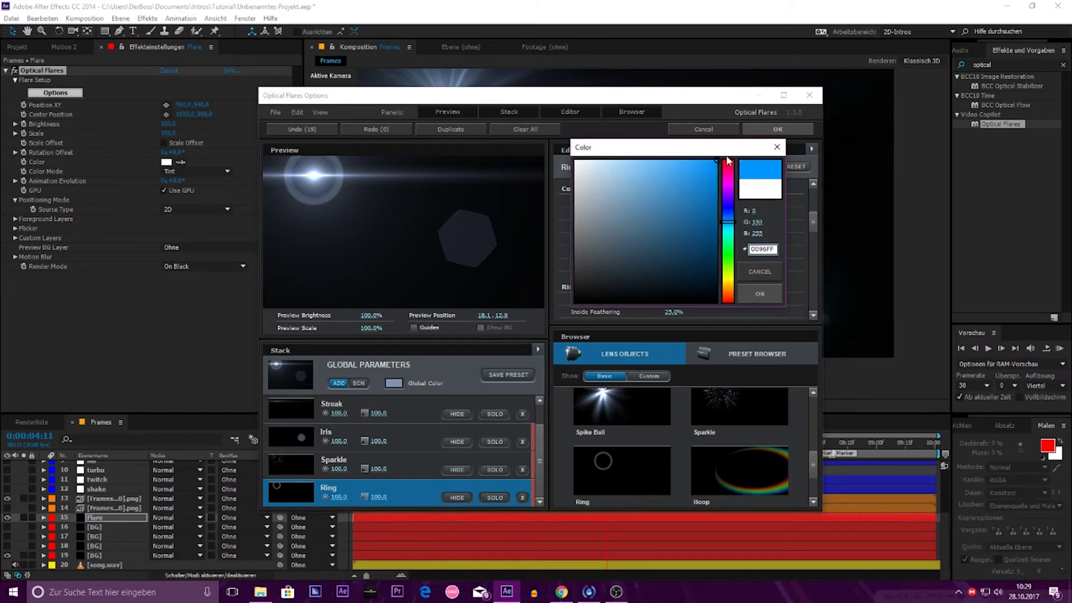
{"action": "left_click", "coordinate": [753, 296]}
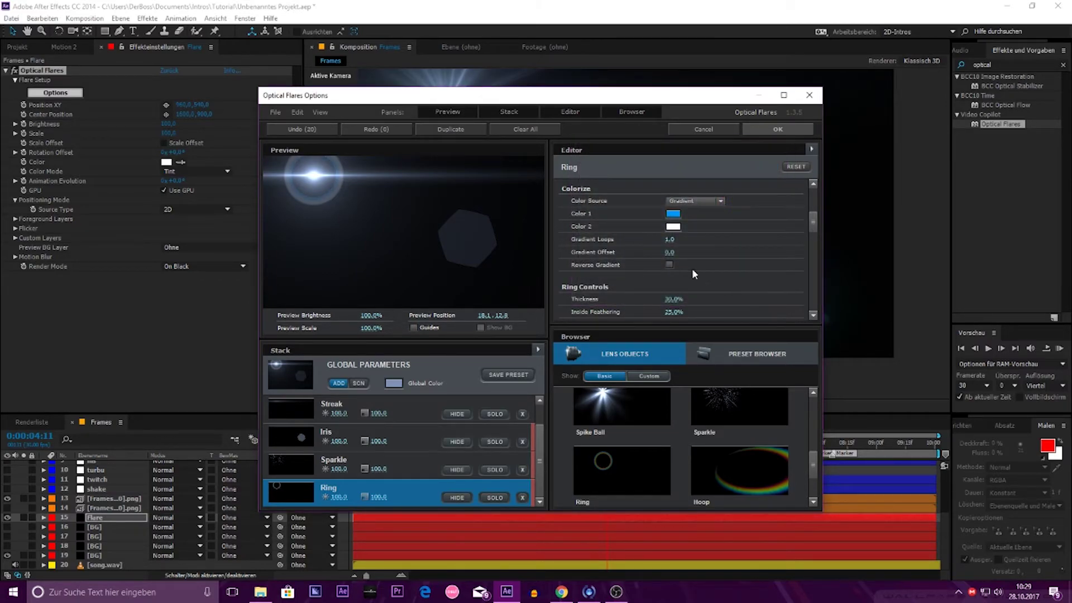
{"action": "left_click", "coordinate": [674, 227]}
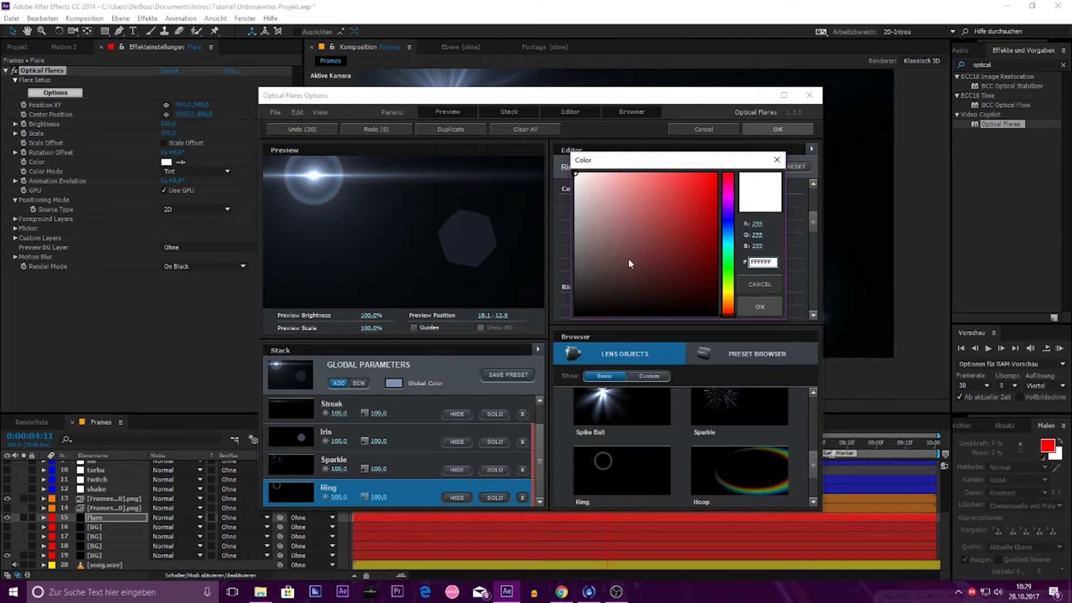
{"action": "left_click", "coordinate": [713, 174]}
{"action": "left_click_drag", "start_coordinate": [729, 268], "coordinate": [728, 205]}
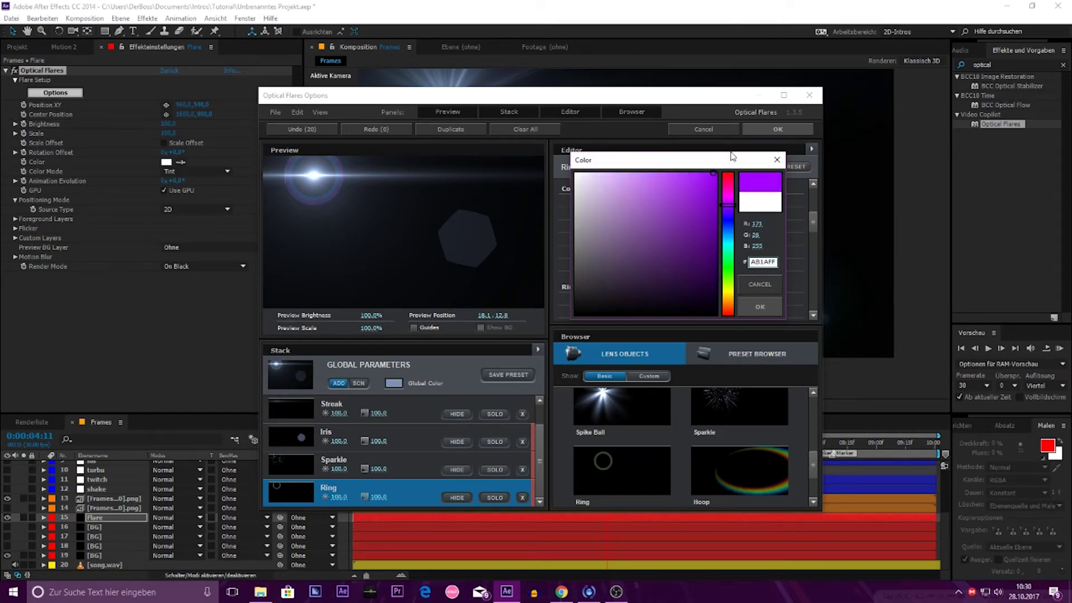
{"action": "left_click_drag", "start_coordinate": [733, 157], "coordinate": [753, 142]}
{"action": "left_click", "coordinate": [755, 308]}
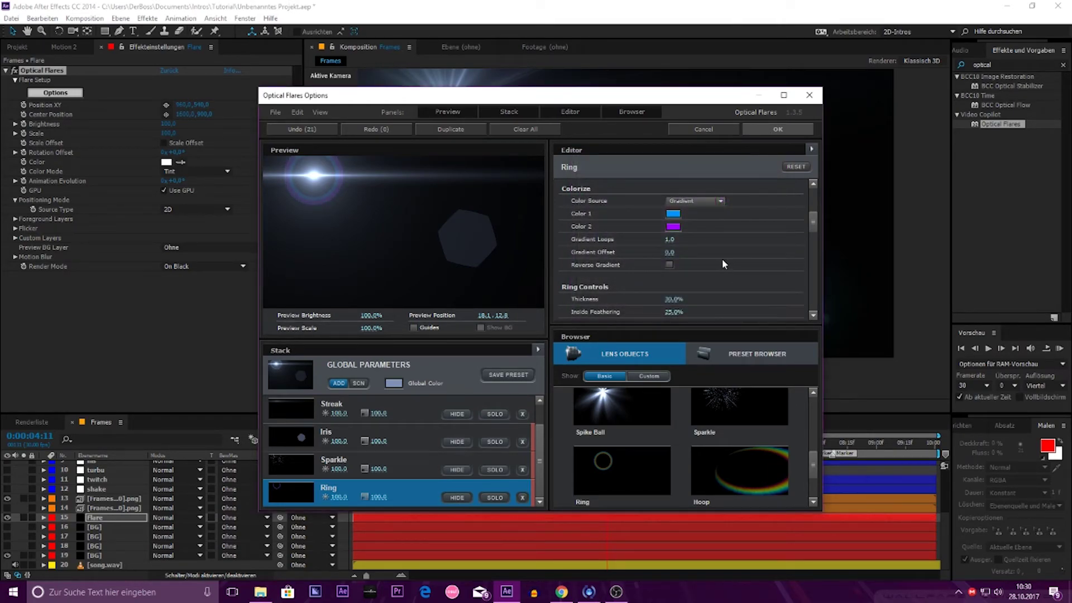
Step: Raise the Ring's Gradient Offset to 75.5 and apply the Optical Flares settings
{"action": "mouse_move", "coordinate": [668, 252]}
{"action": "left_mouse_down"}
{"action": "mouse_move", "coordinate": [716, 261]}
{"action": "mouse_move", "coordinate": [325, 256]}
{"action": "mouse_move", "coordinate": [753, 257]}
{"action": "mouse_move", "coordinate": [746, 265]}
{"action": "left_mouse_up"}
{"action": "left_click_drag", "start_coordinate": [314, 175], "coordinate": [475, 234]}
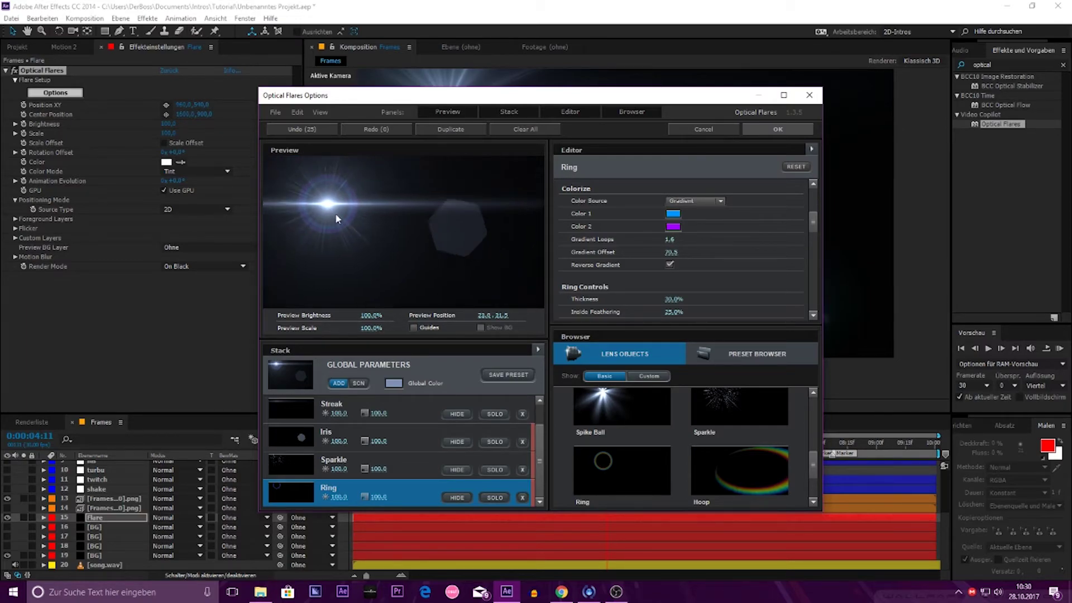
{"action": "left_click_drag", "start_coordinate": [479, 281], "coordinate": [324, 199]}
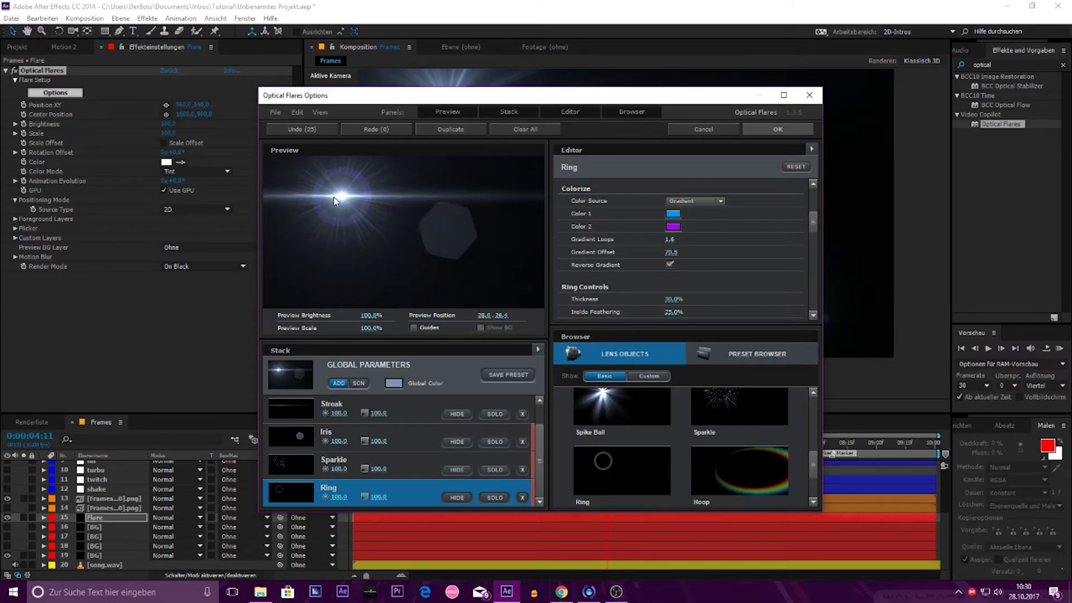
{"action": "left_click", "coordinate": [778, 134]}
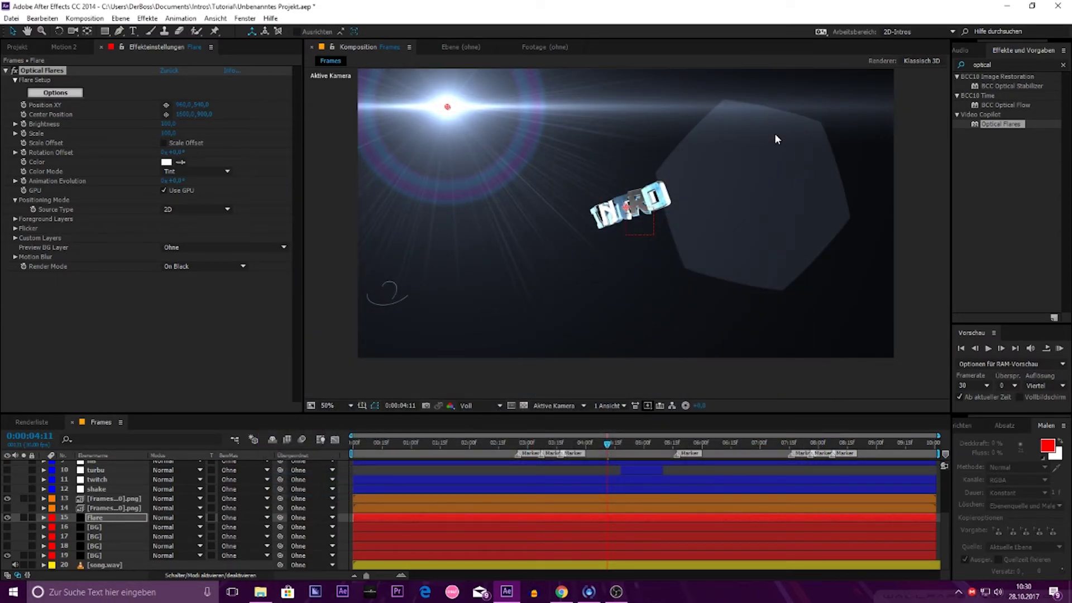
Step: Switch the flare's Positioning Mode source type to 3D and check it across frames
{"action": "key", "text": "comma"}
{"action": "key", "text": "comma"}
{"action": "key", "text": "comma"}
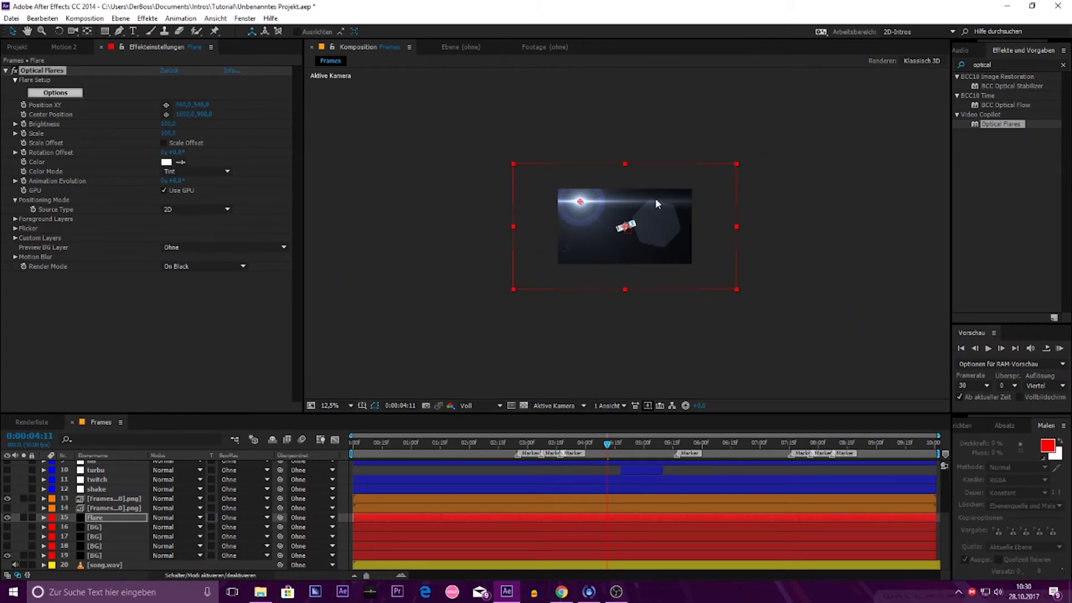
{"action": "scroll", "coordinate": [620, 215], "scroll_direction": "up", "scroll_amount": 1}
{"action": "scroll", "coordinate": [592, 223], "scroll_direction": "up", "scroll_amount": 1}
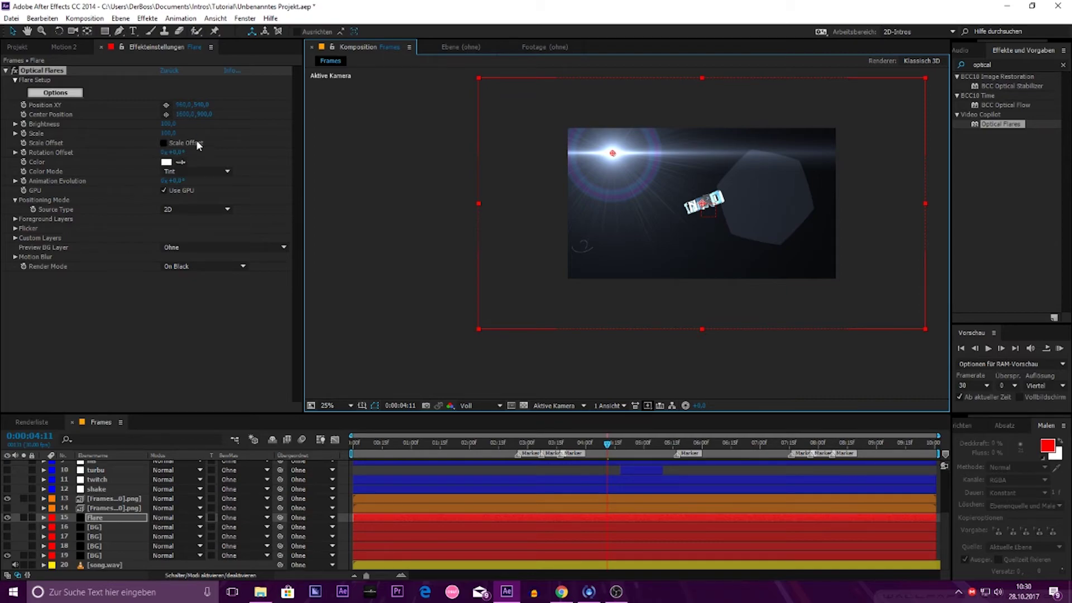
{"action": "left_click", "coordinate": [195, 209]}
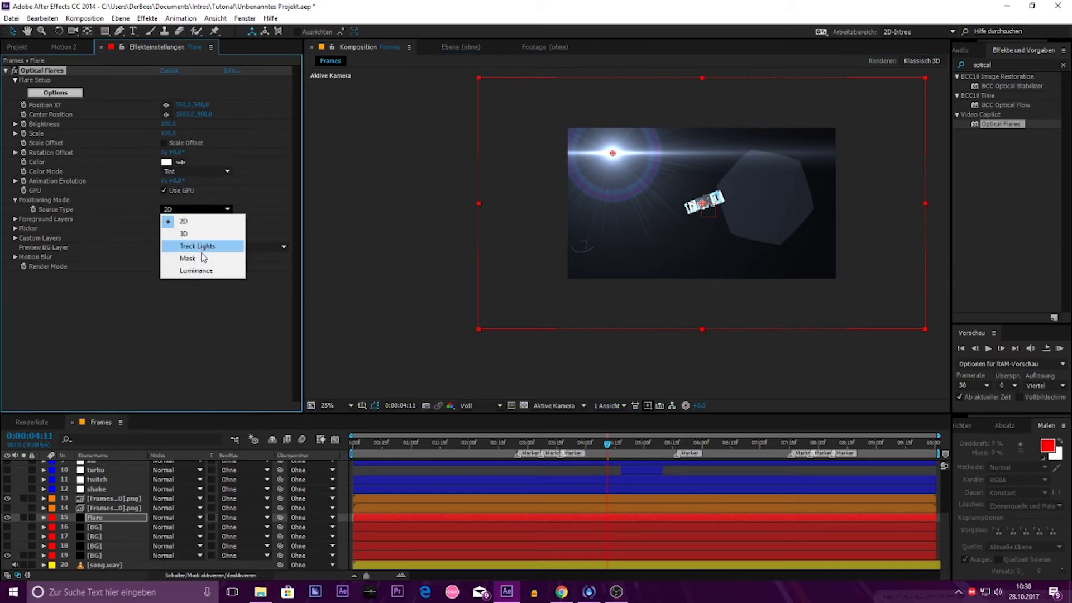
{"action": "left_click", "coordinate": [201, 231]}
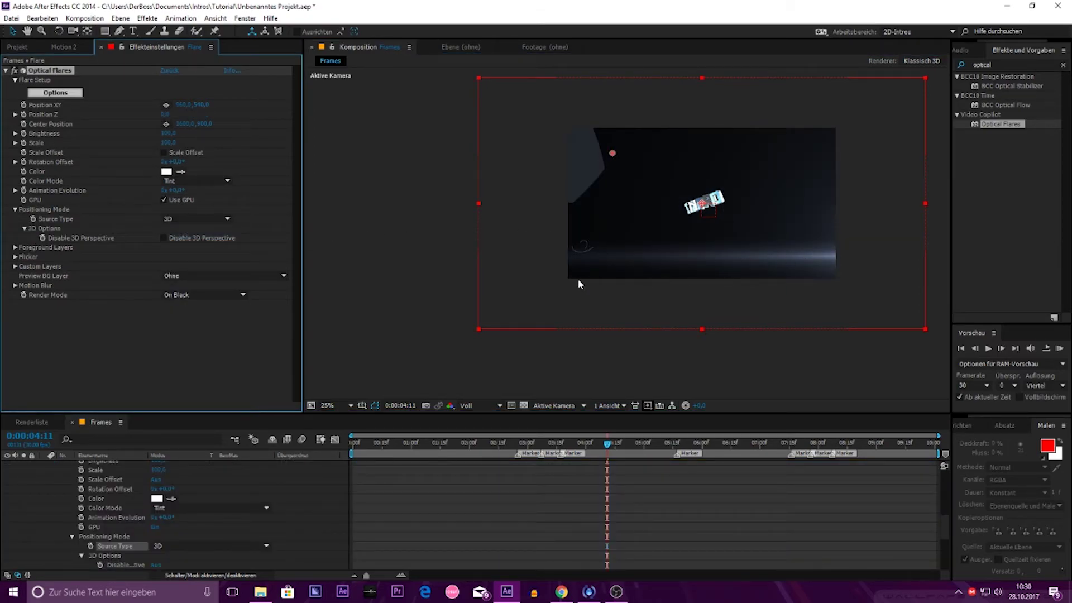
{"action": "left_click_drag", "start_coordinate": [505, 444], "coordinate": [581, 440]}
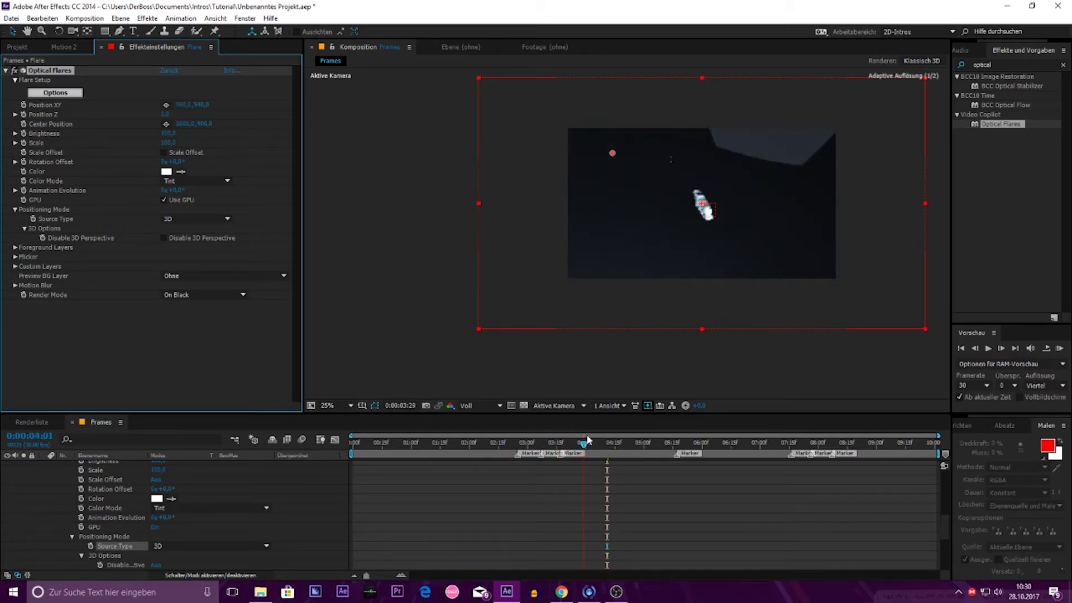
{"action": "mouse_move", "coordinate": [580, 439]}
{"action": "left_mouse_down"}
{"action": "mouse_move", "coordinate": [631, 436]}
{"action": "mouse_move", "coordinate": [618, 442]}
{"action": "left_mouse_up"}
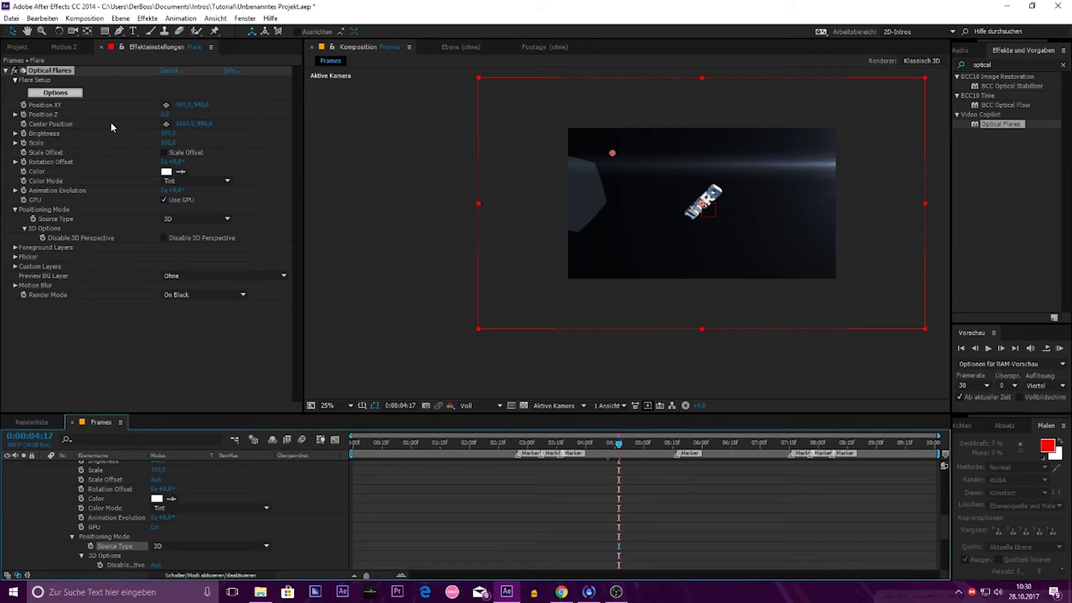
Step: Set the flare's Position Z to 1050 and check it around five seconds
{"action": "left_click_drag", "start_coordinate": [164, 115], "coordinate": [218, 110]}
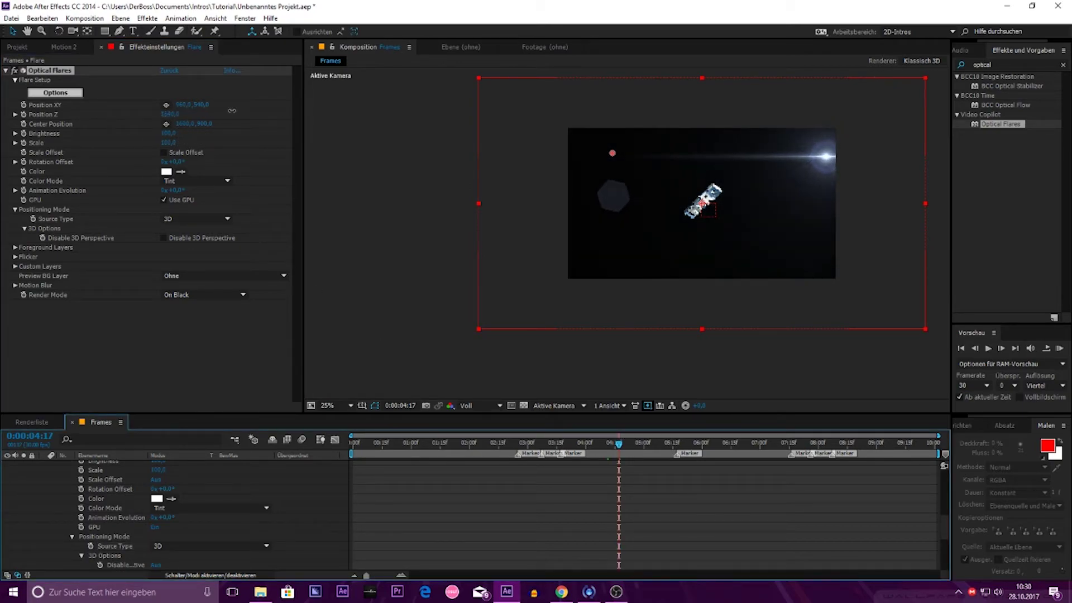
{"action": "left_click_drag", "start_coordinate": [619, 442], "coordinate": [822, 441]}
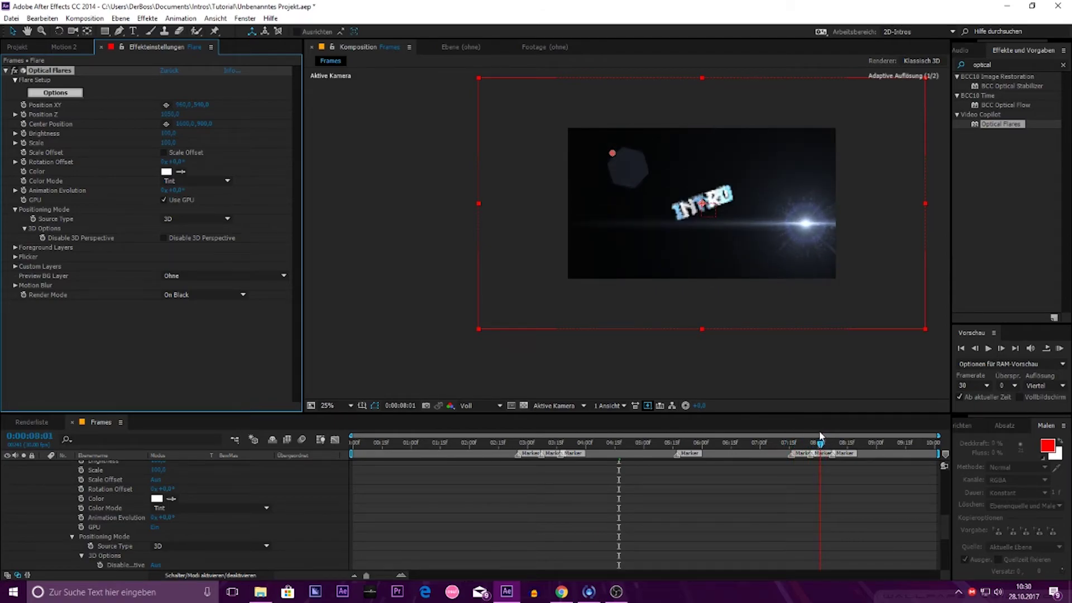
{"action": "left_click_drag", "start_coordinate": [822, 441], "coordinate": [817, 435]}
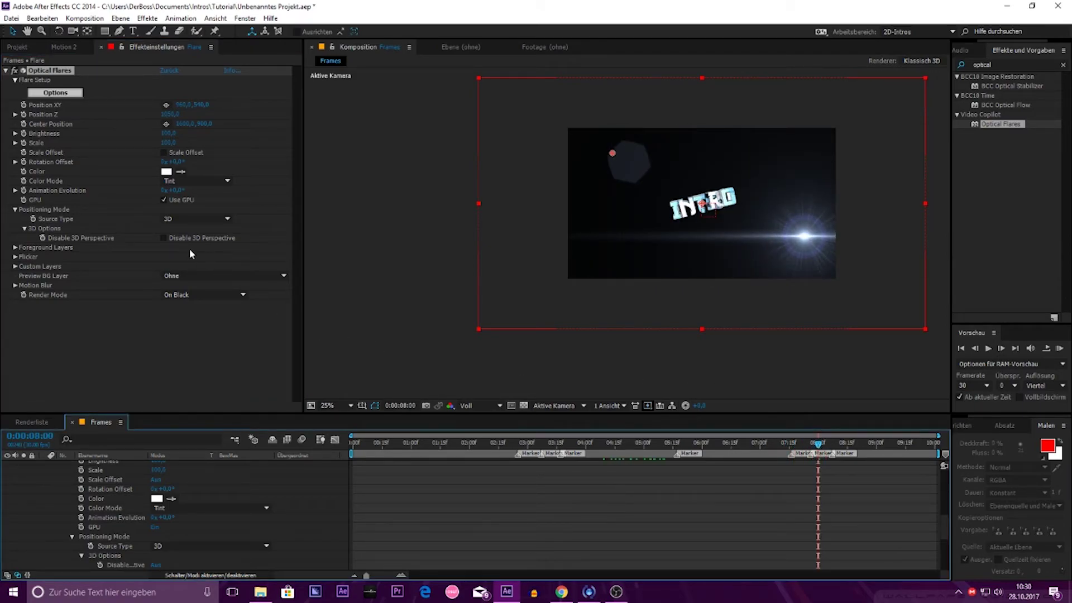
Step: Set the Optical Flares Render Mode to On Transparent
{"action": "left_click", "coordinate": [201, 294]}
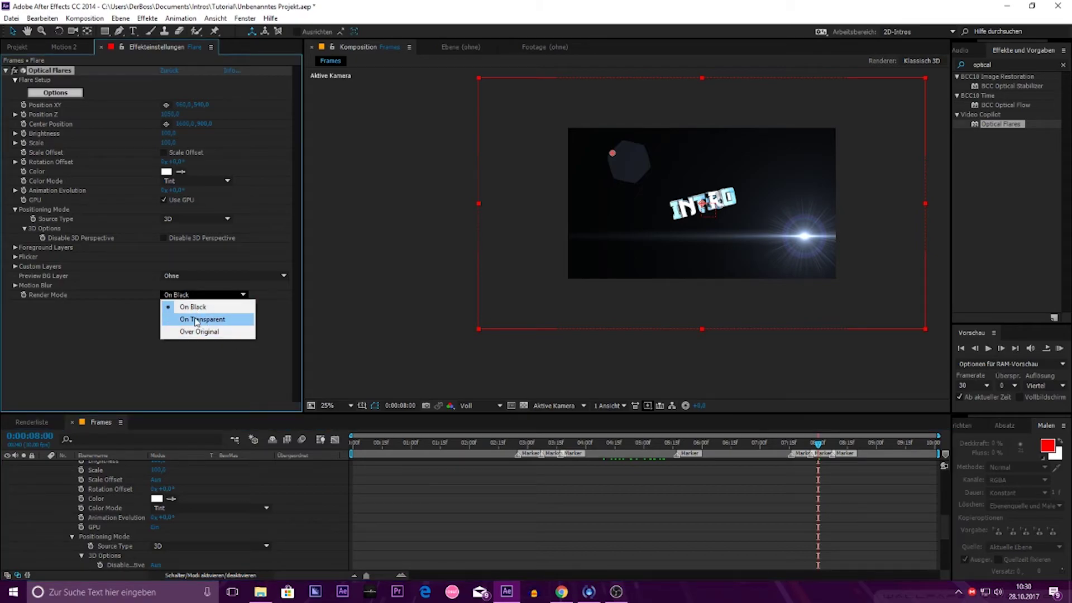
{"action": "left_click", "coordinate": [197, 319]}
{"action": "scroll", "coordinate": [752, 297], "scroll_direction": "up", "scroll_amount": 2}
{"action": "scroll", "coordinate": [536, 291], "scroll_direction": "down", "scroll_amount": 2}
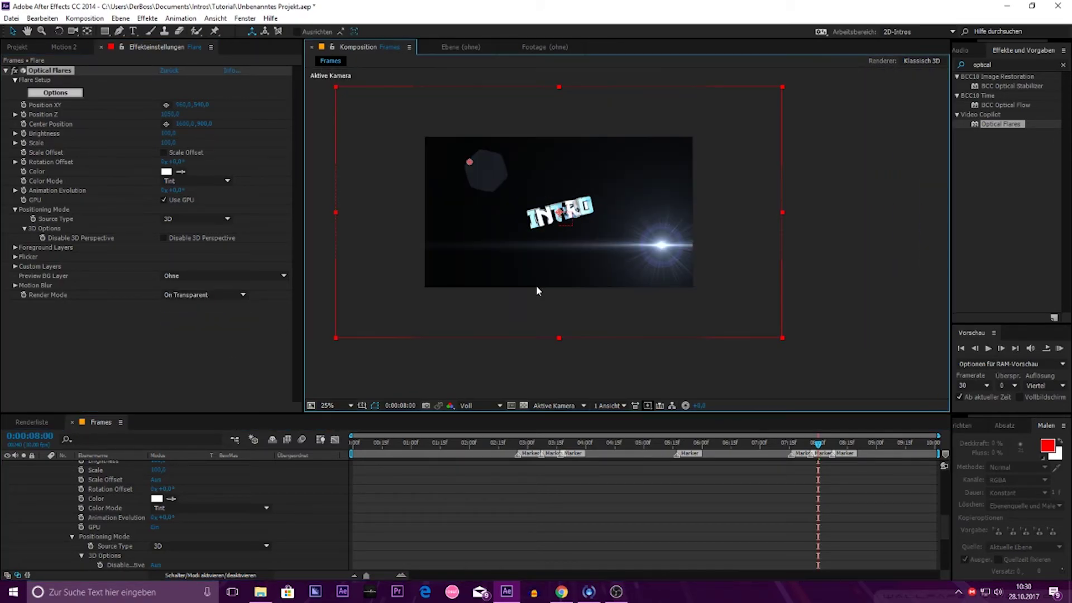
{"action": "scroll", "coordinate": [536, 286], "scroll_direction": "up", "scroll_amount": 2}
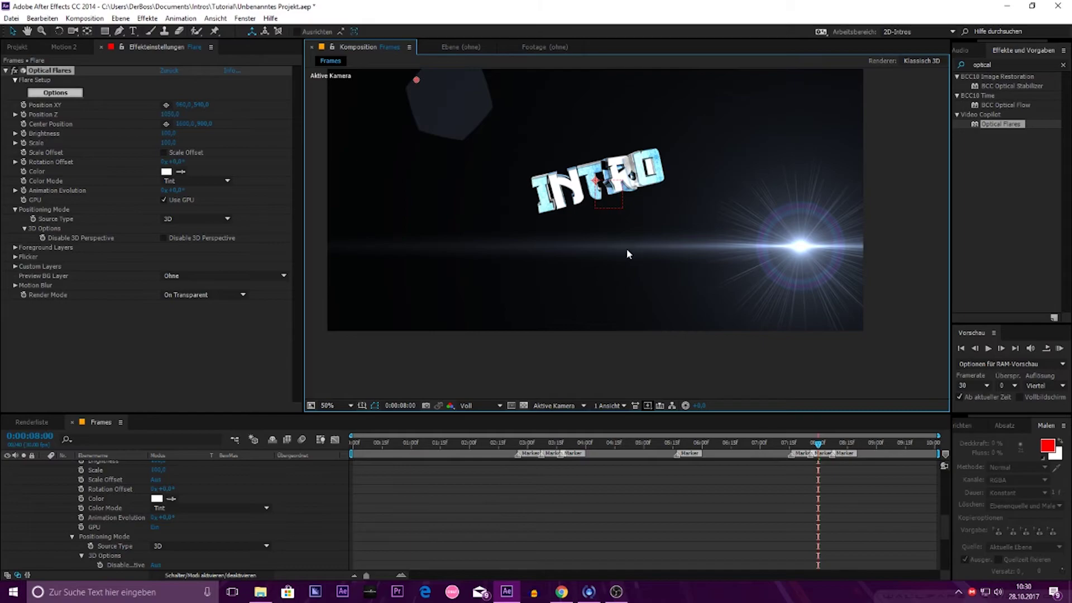
{"action": "scroll", "coordinate": [629, 254], "scroll_direction": "down", "scroll_amount": 2}
{"action": "scroll", "coordinate": [299, 530], "scroll_direction": "up", "scroll_amount": 1}
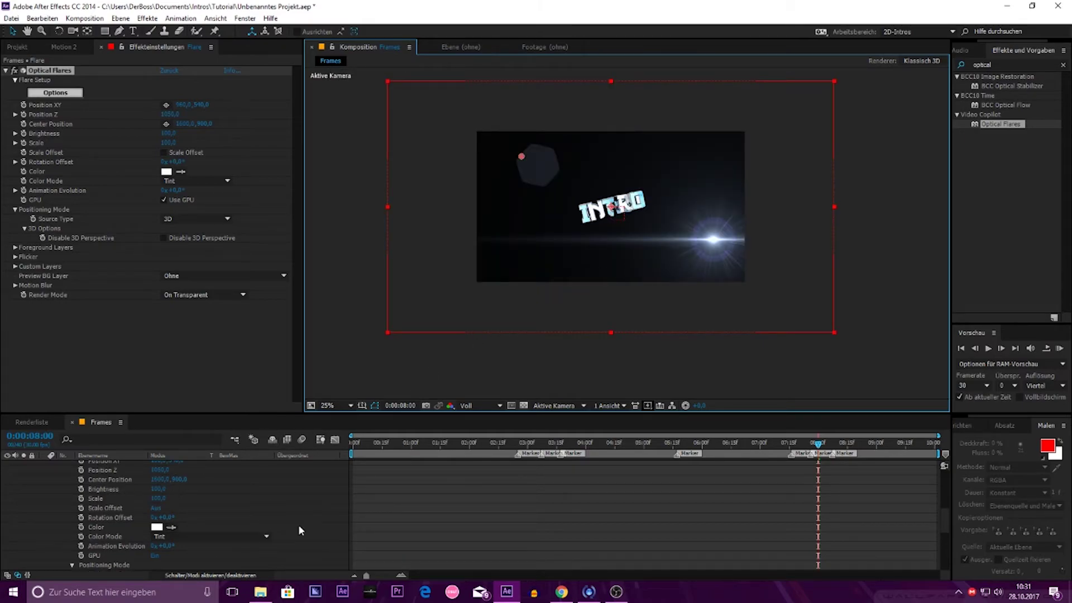
{"action": "scroll", "coordinate": [299, 528], "scroll_direction": "up", "scroll_amount": 5}
Step: Collapse the Flare layer and move the flare to the lower right of the INTRO text
{"action": "left_click", "coordinate": [44, 517]}
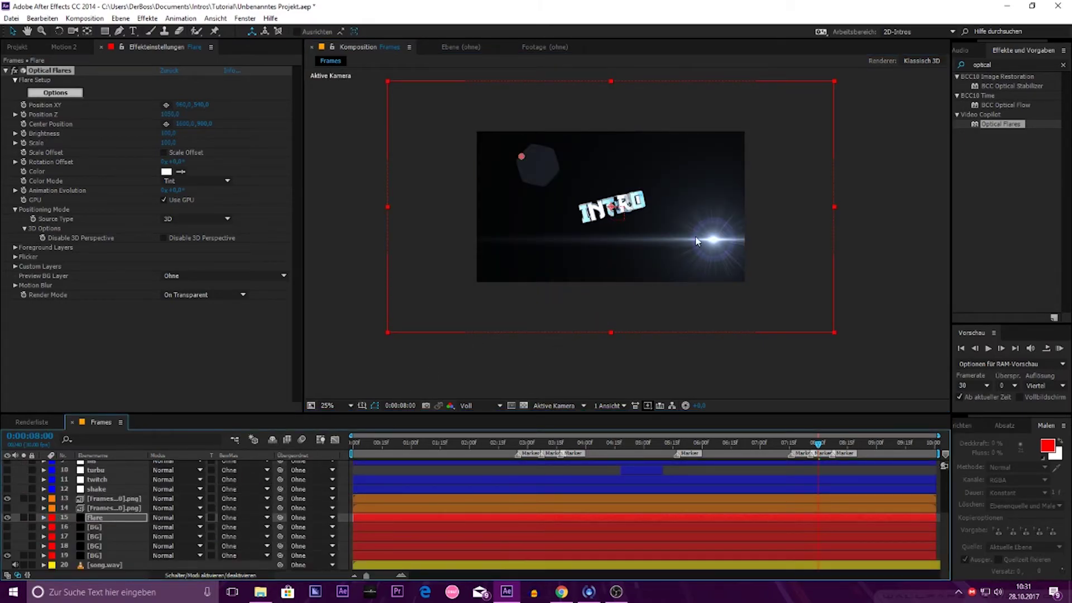
{"action": "scroll", "coordinate": [697, 241], "scroll_direction": "up", "scroll_amount": 2}
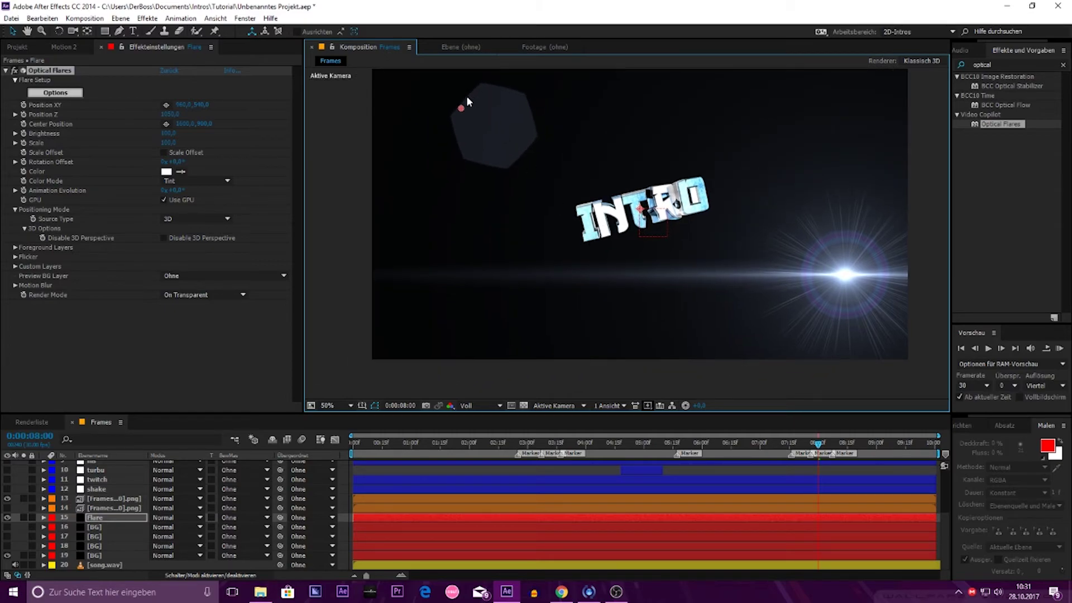
{"action": "mouse_move", "coordinate": [467, 98]}
{"action": "left_mouse_down"}
{"action": "mouse_move", "coordinate": [448, 111]}
{"action": "mouse_move", "coordinate": [442, 103]}
{"action": "left_mouse_up"}
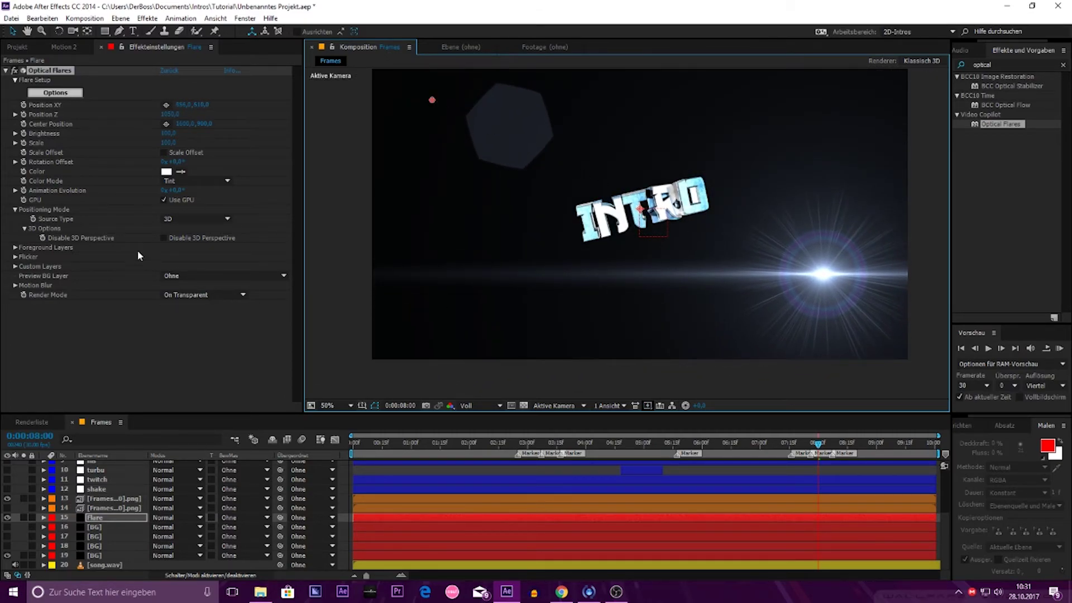
{"action": "scroll", "coordinate": [98, 491], "scroll_direction": "up", "scroll_amount": 3}
{"action": "scroll", "coordinate": [99, 491], "scroll_direction": "up", "scroll_amount": 2}
Step: Link the flare's Scale expression to the Audioamplitude slider by pick-whip
{"action": "left_click", "coordinate": [112, 465]}
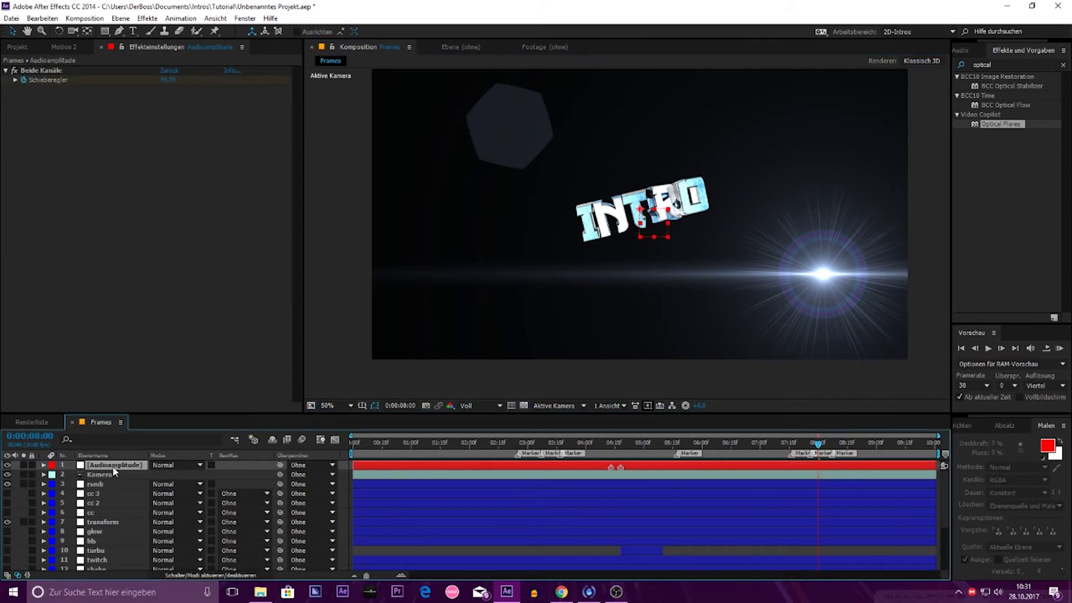
{"action": "scroll", "coordinate": [121, 534], "scroll_direction": "down", "scroll_amount": 3}
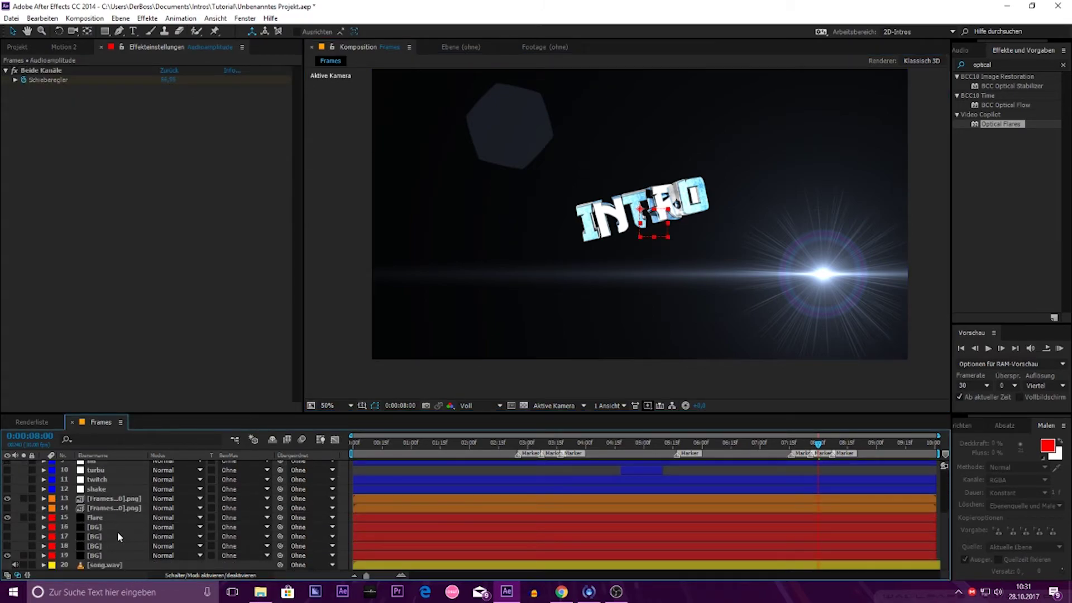
{"action": "left_click", "coordinate": [92, 518]}
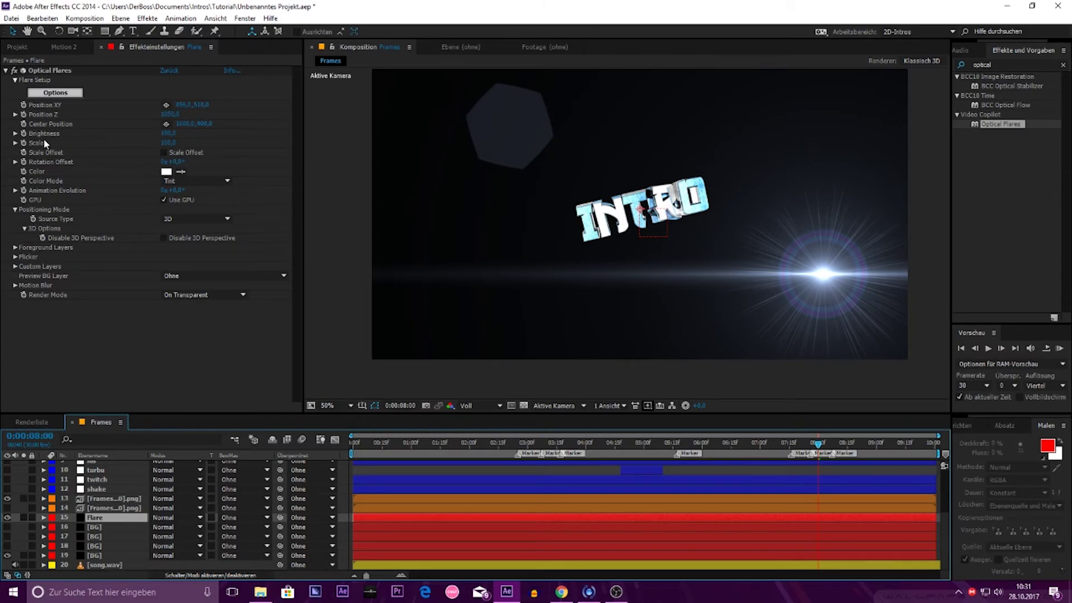
{"action": "left_click", "coordinate": [25, 143], "text": "alt"}
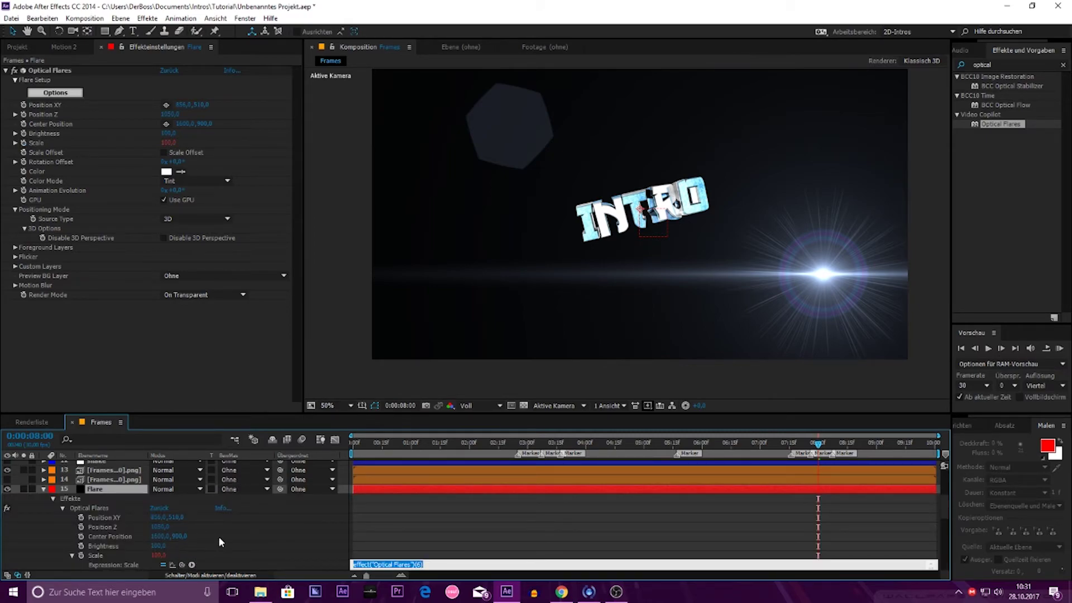
{"action": "scroll", "coordinate": [219, 536], "scroll_direction": "up", "scroll_amount": 5}
{"action": "left_click", "coordinate": [116, 465]}
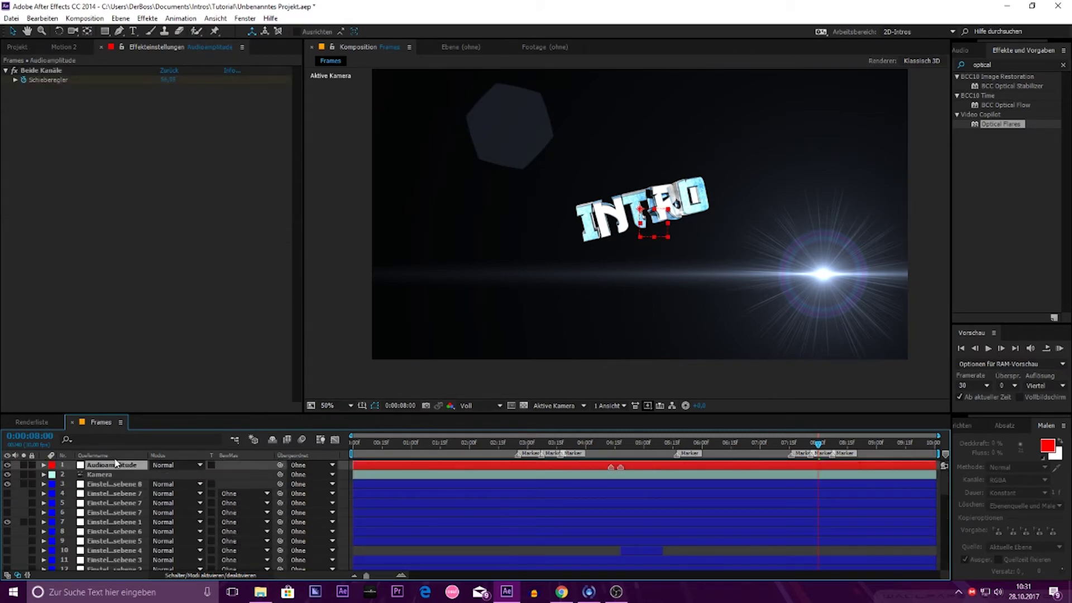
{"action": "left_click", "coordinate": [115, 456]}
{"action": "scroll", "coordinate": [155, 493], "scroll_direction": "down", "scroll_amount": 5}
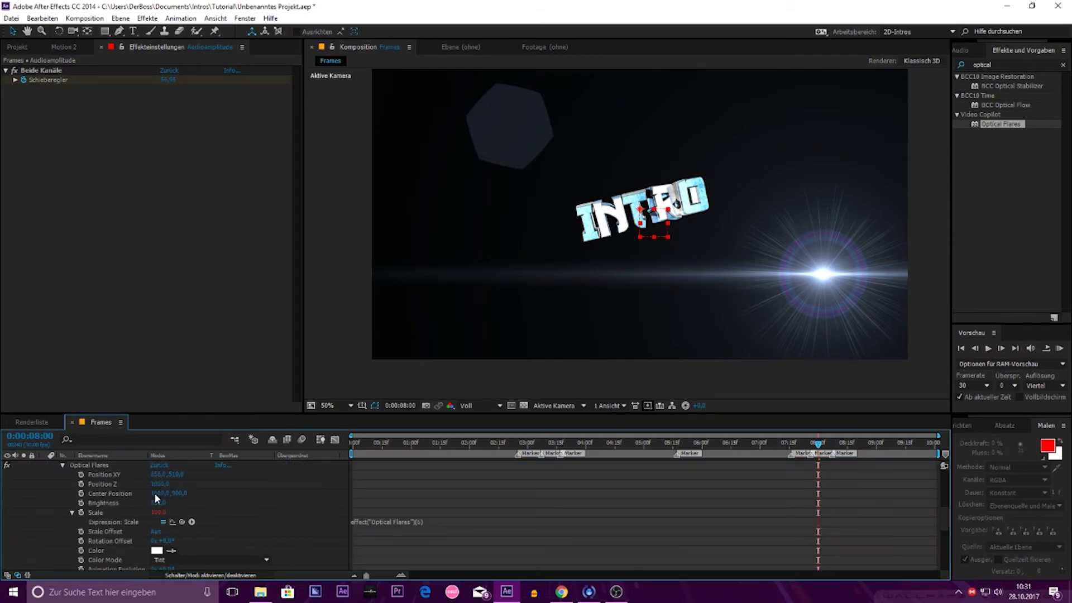
{"action": "mouse_move", "coordinate": [179, 551]}
{"action": "left_mouse_down"}
{"action": "mouse_move", "coordinate": [176, 461]}
{"action": "mouse_move", "coordinate": [115, 483]}
{"action": "left_mouse_up"}
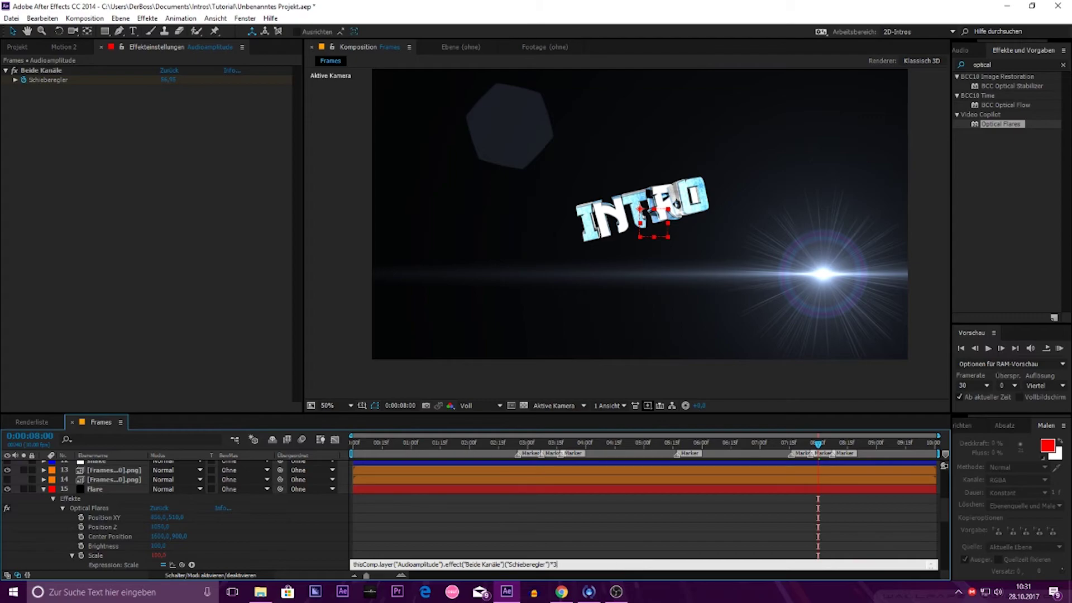
{"action": "left_click", "coordinate": [567, 528]}
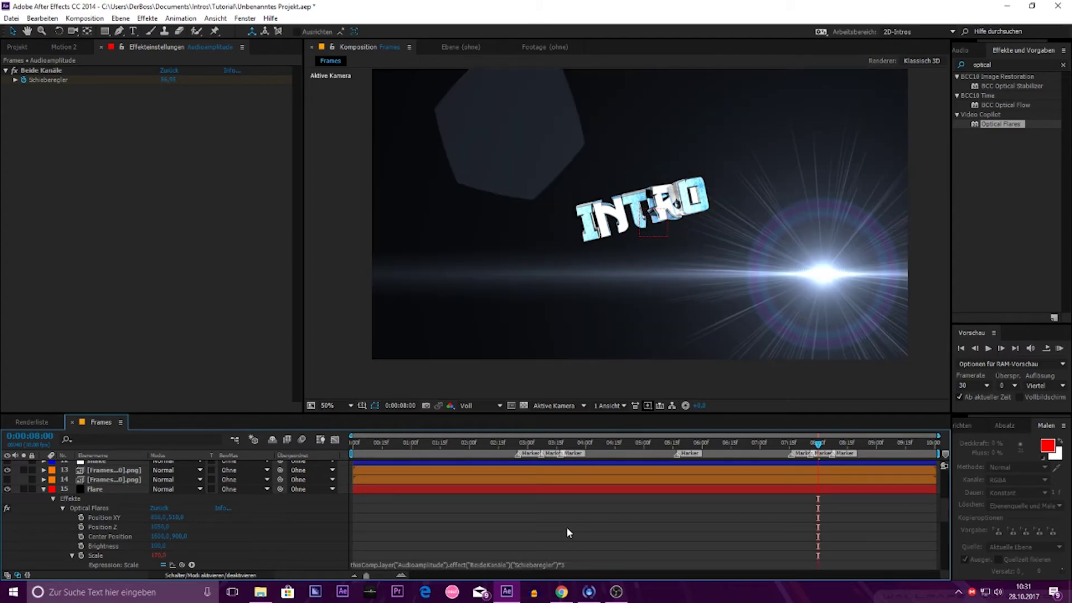
Step: Rewrite the Scale expression text so the slider value is multiplied by 1.5
{"action": "scroll", "coordinate": [653, 286], "scroll_direction": "up", "scroll_amount": 2}
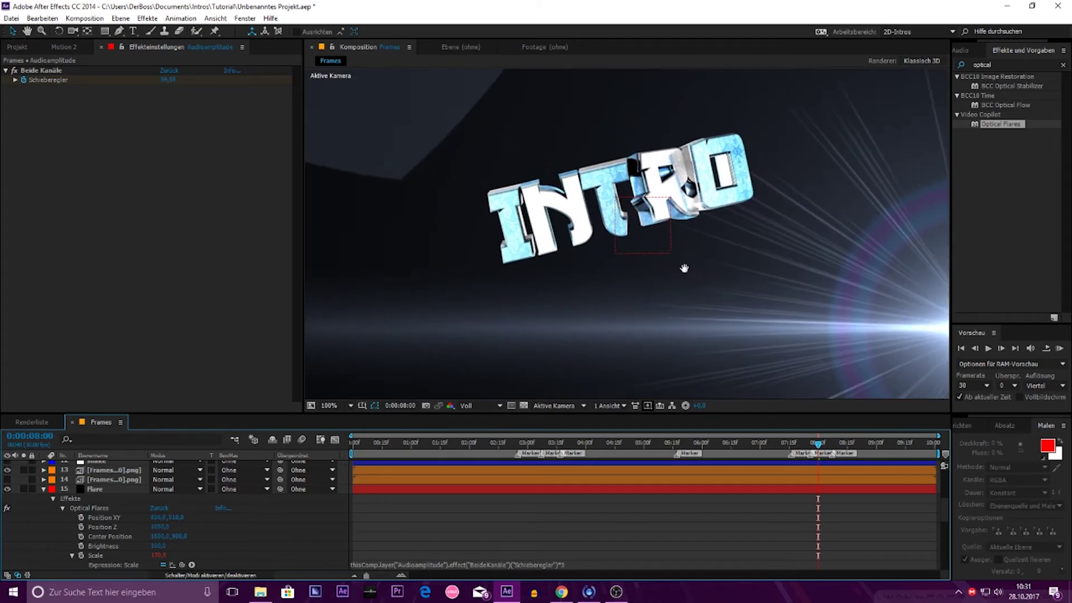
{"action": "scroll", "coordinate": [649, 285], "scroll_direction": "down", "scroll_amount": 1}
{"action": "scroll", "coordinate": [616, 282], "scroll_direction": "down", "scroll_amount": 1}
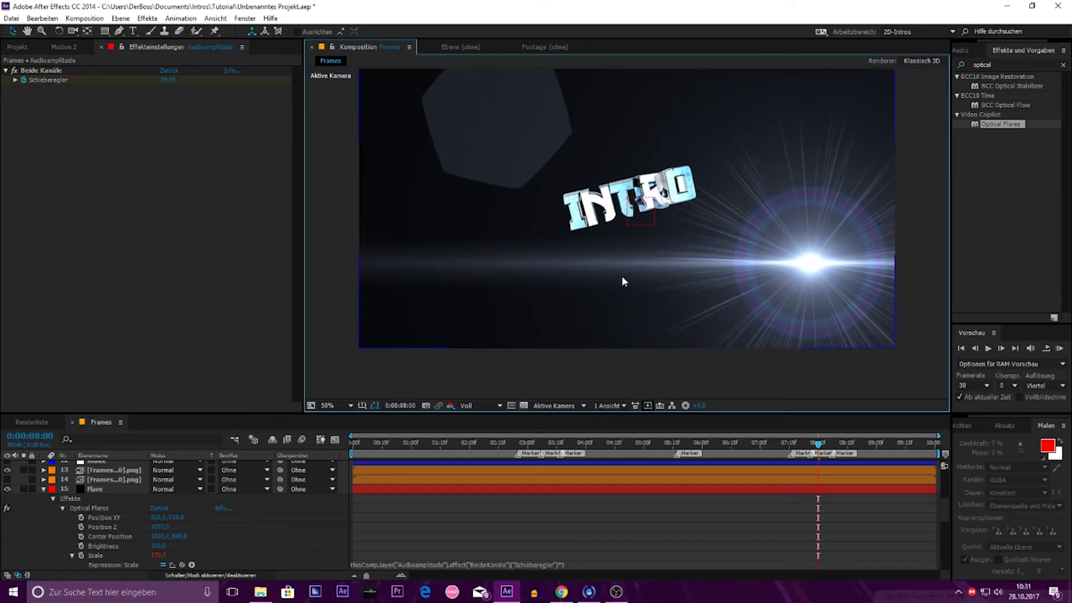
{"action": "left_click", "coordinate": [579, 564]}
{"action": "type", "text": "1,5"}
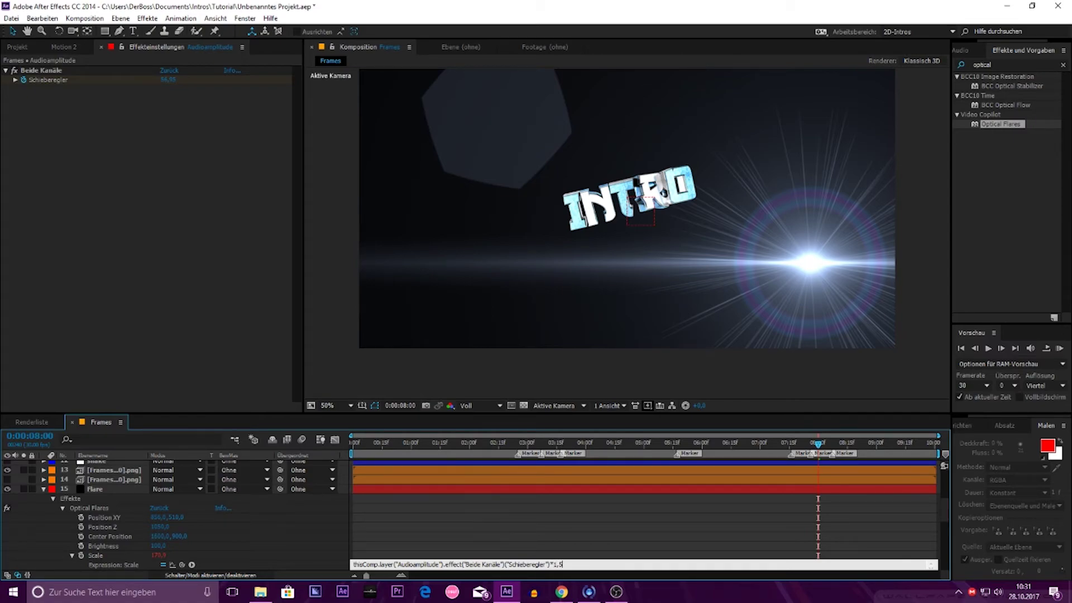
{"action": "left_click", "coordinate": [588, 542]}
{"action": "left_click", "coordinate": [584, 565]}
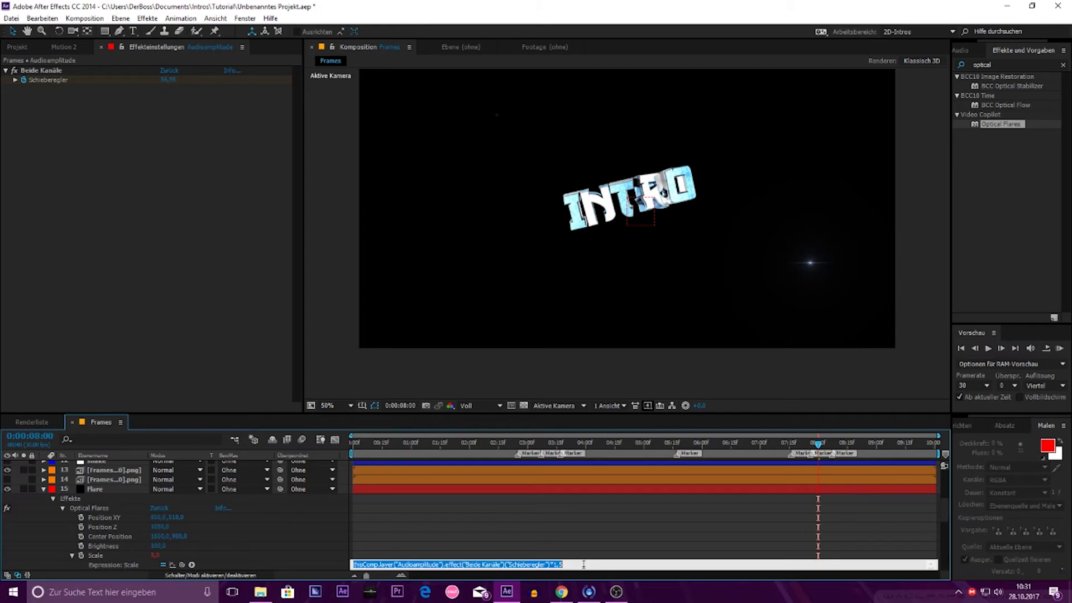
{"action": "left_click", "coordinate": [584, 565]}
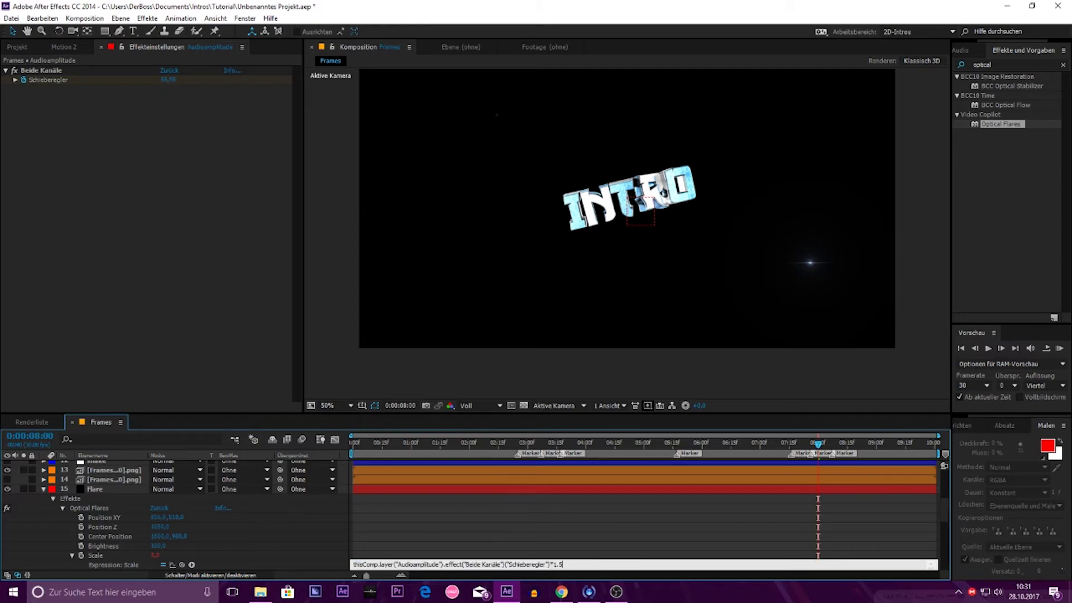
{"action": "key", "text": "ctrl+a"}
{"action": "key", "text": "BackSpace"}
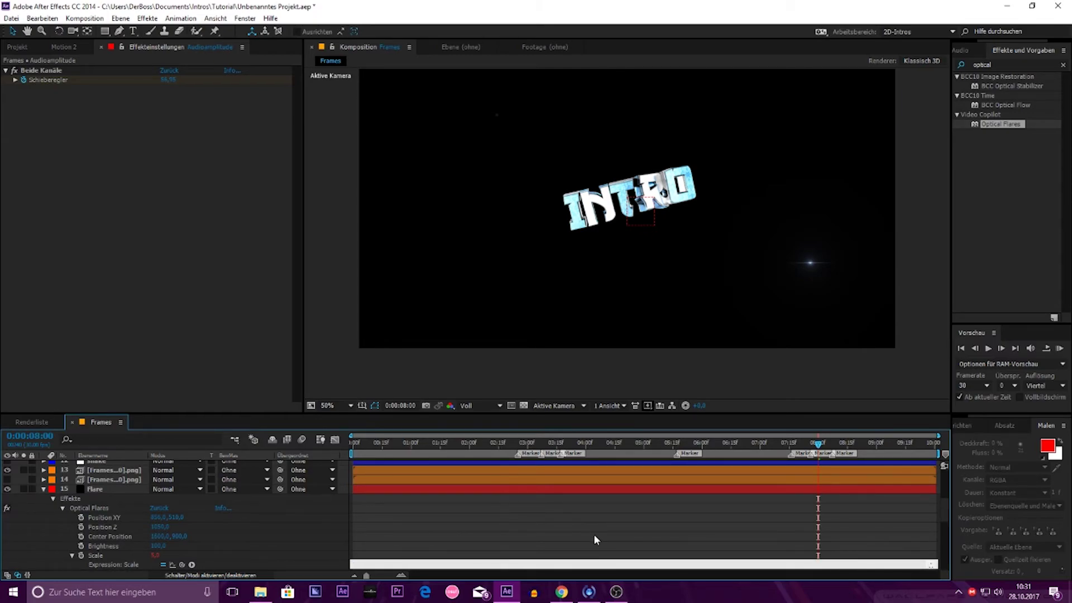
{"action": "type", "text": "thisComp.layer(\"Audioamplitude\").effect(\"Beide Kanäle\")(\"Schieberegler\")*1.5"}
Step: Drive the flare's Brightness by the Schieberegler amplitude slider times 1.5
{"action": "left_click", "coordinate": [595, 533]}
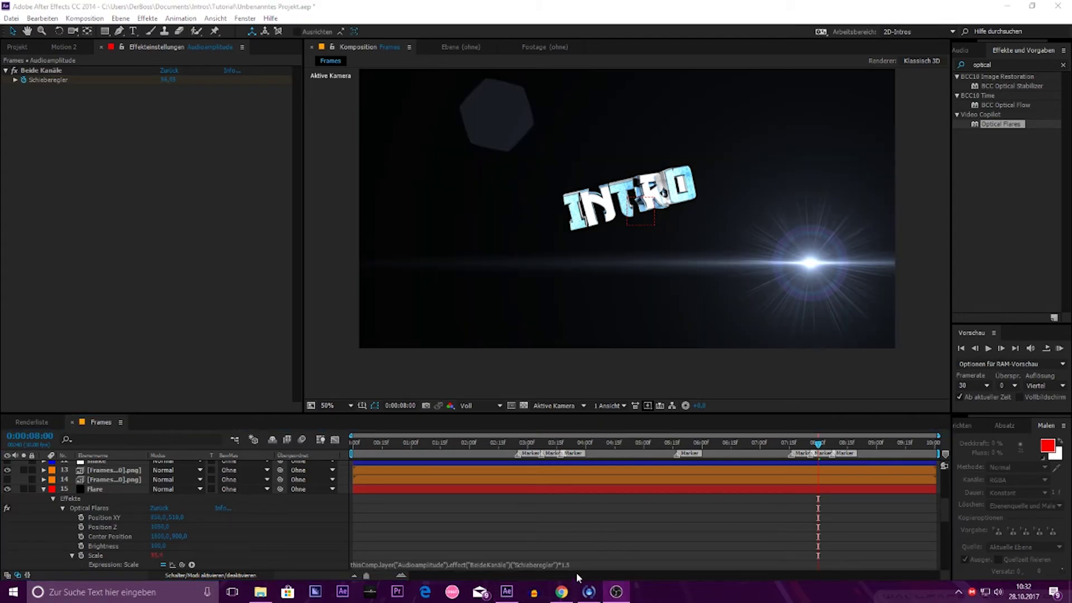
{"action": "left_click", "coordinate": [81, 547], "text": "alt"}
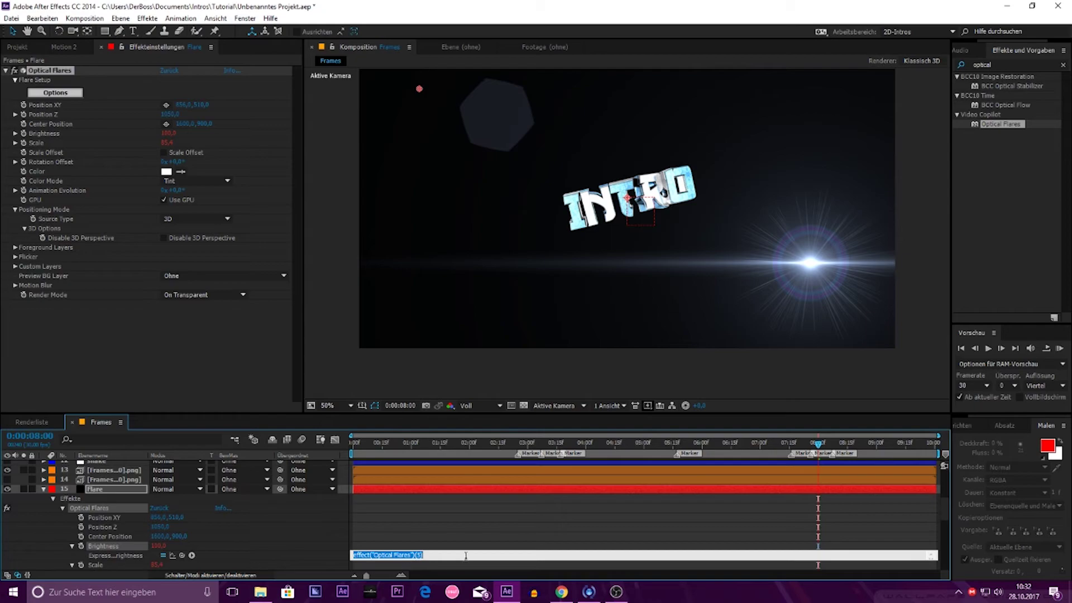
{"action": "left_click", "coordinate": [180, 554]}
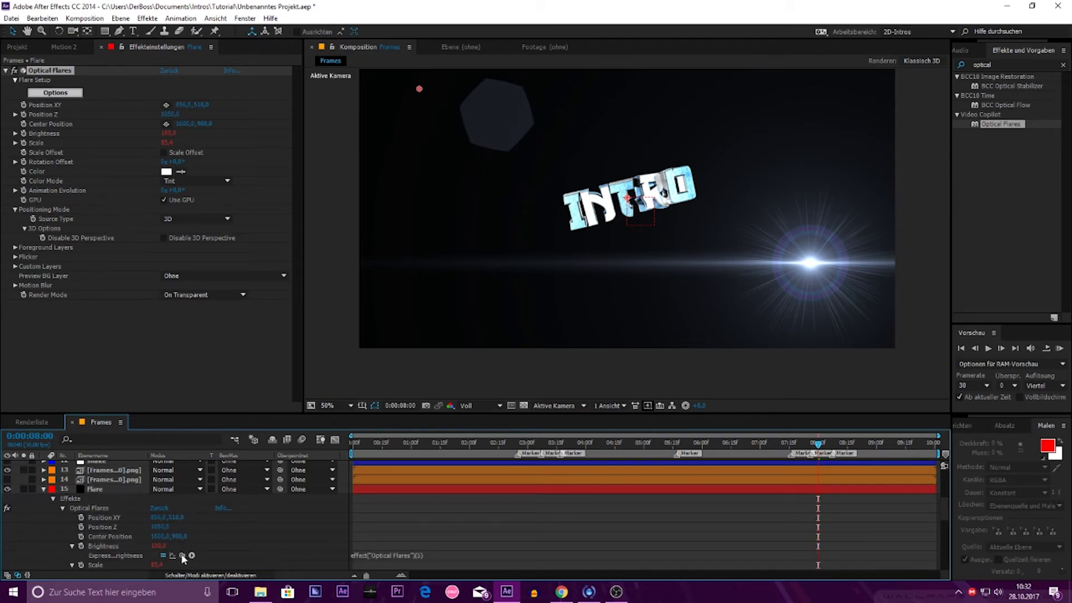
{"action": "scroll", "coordinate": [175, 467], "scroll_direction": "up", "scroll_amount": 3}
{"action": "scroll", "coordinate": [169, 459], "scroll_direction": "up", "scroll_amount": 3}
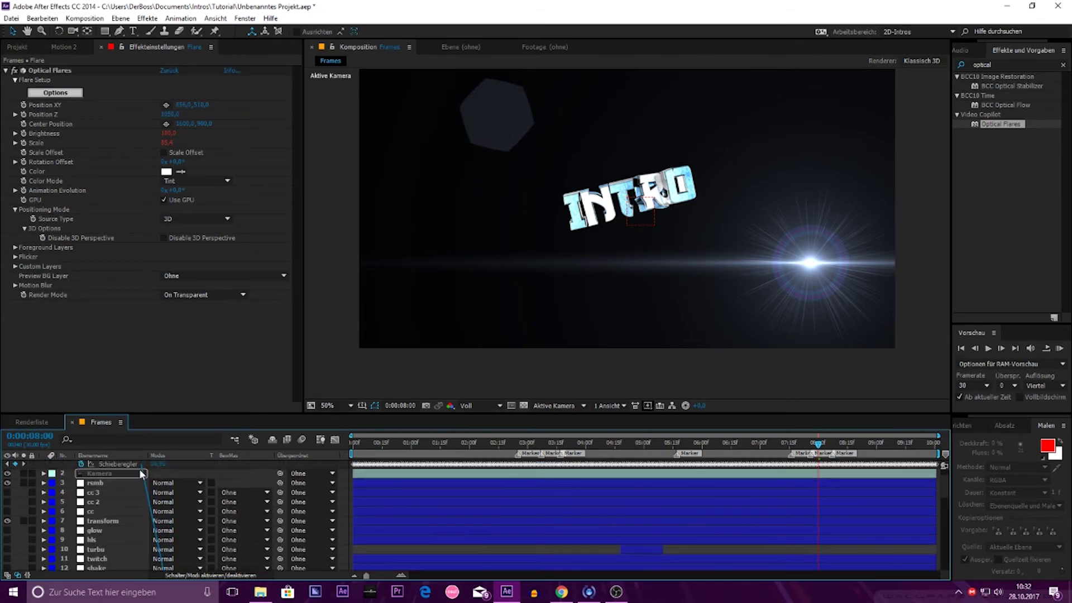
{"action": "scroll", "coordinate": [139, 468], "scroll_direction": "up", "scroll_amount": 3}
{"action": "left_click_drag", "start_coordinate": [117, 470], "coordinate": [118, 476]}
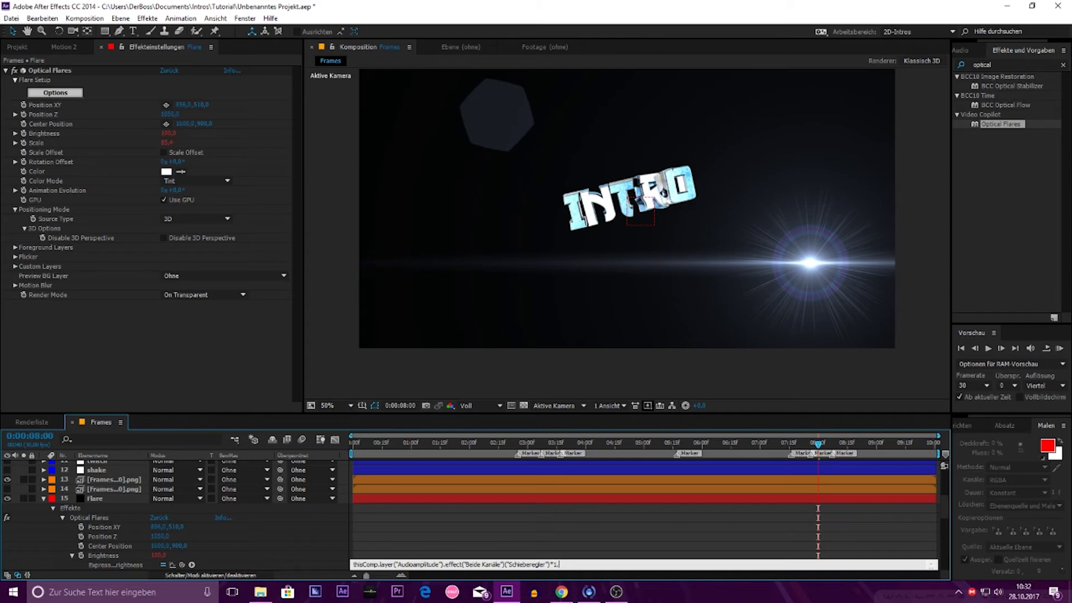
{"action": "type", "text": "5"}
{"action": "left_click", "coordinate": [586, 539]}
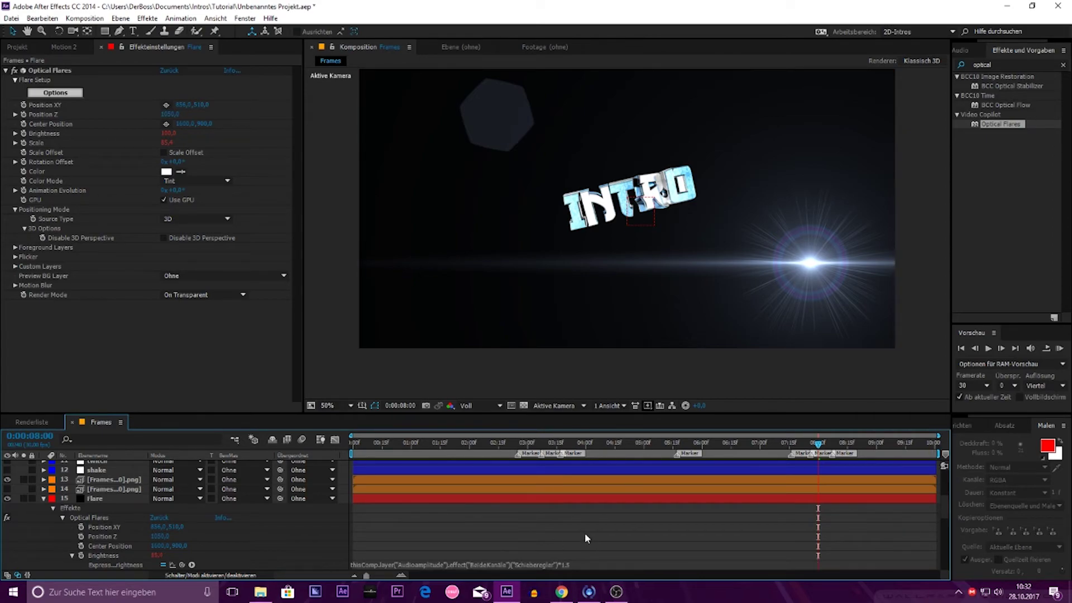
Step: Collapse the Flare layer and turn on the cc 3, cc 2 and cc layers
{"action": "left_click", "coordinate": [43, 499]}
{"action": "scroll", "coordinate": [45, 514], "scroll_direction": "up", "scroll_amount": 3}
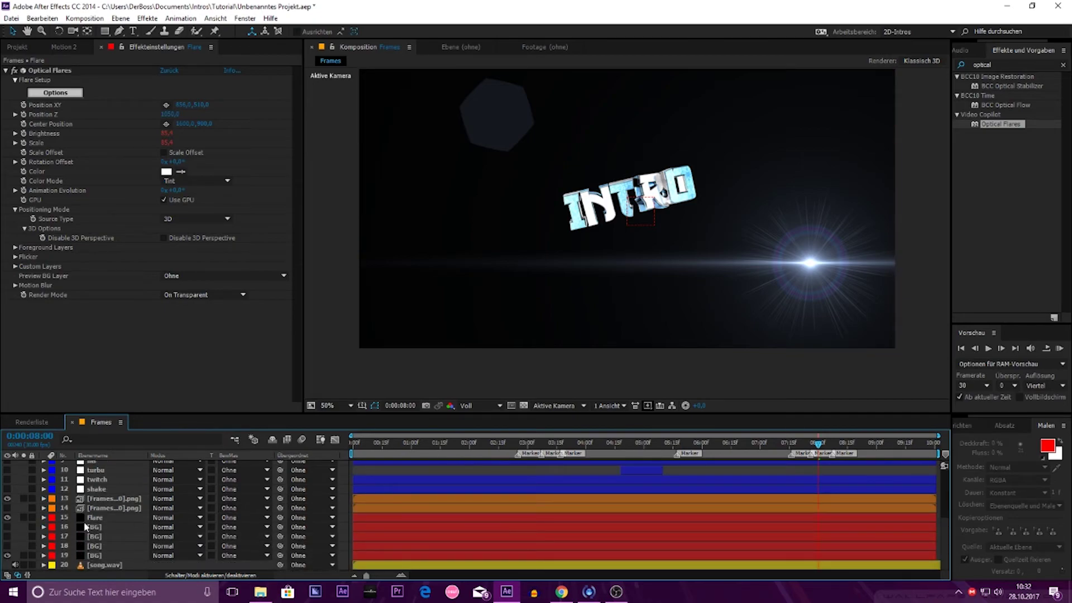
{"action": "scroll", "coordinate": [46, 526], "scroll_direction": "up", "scroll_amount": 3}
{"action": "left_click_drag", "start_coordinate": [7, 499], "coordinate": [7, 518]}
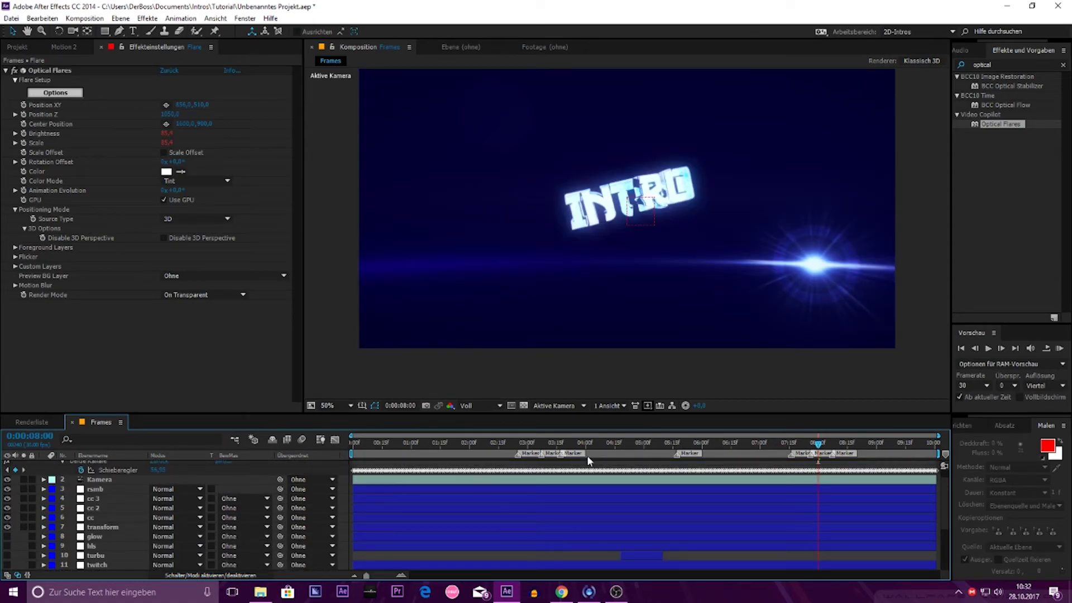
Step: Preview the animation from about 1 s, then again from 04:22
{"action": "left_click_drag", "start_coordinate": [607, 447], "coordinate": [433, 453]}
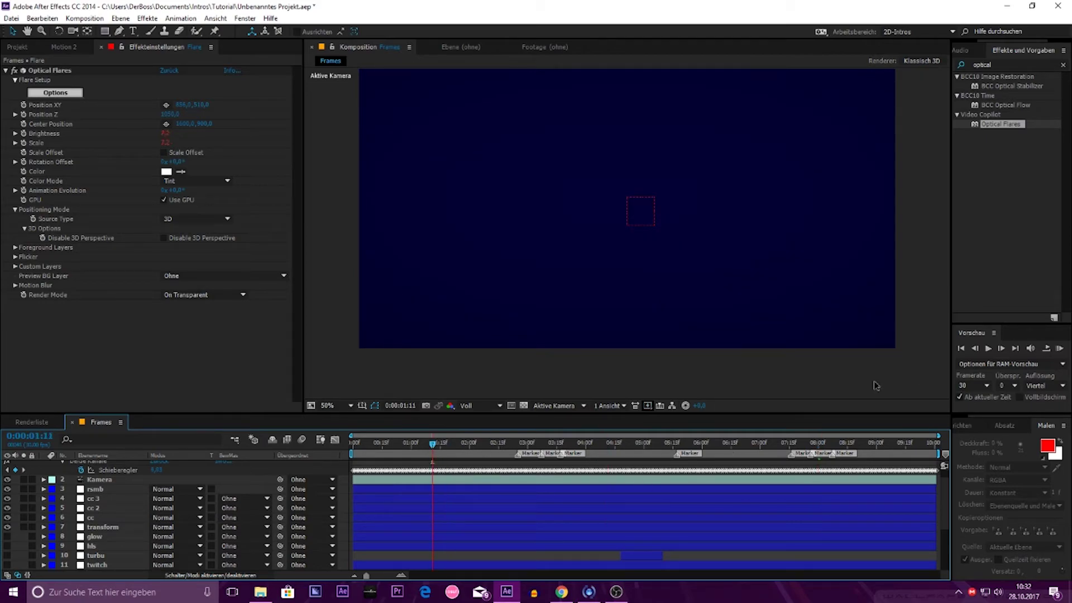
{"action": "left_click", "coordinate": [1058, 349]}
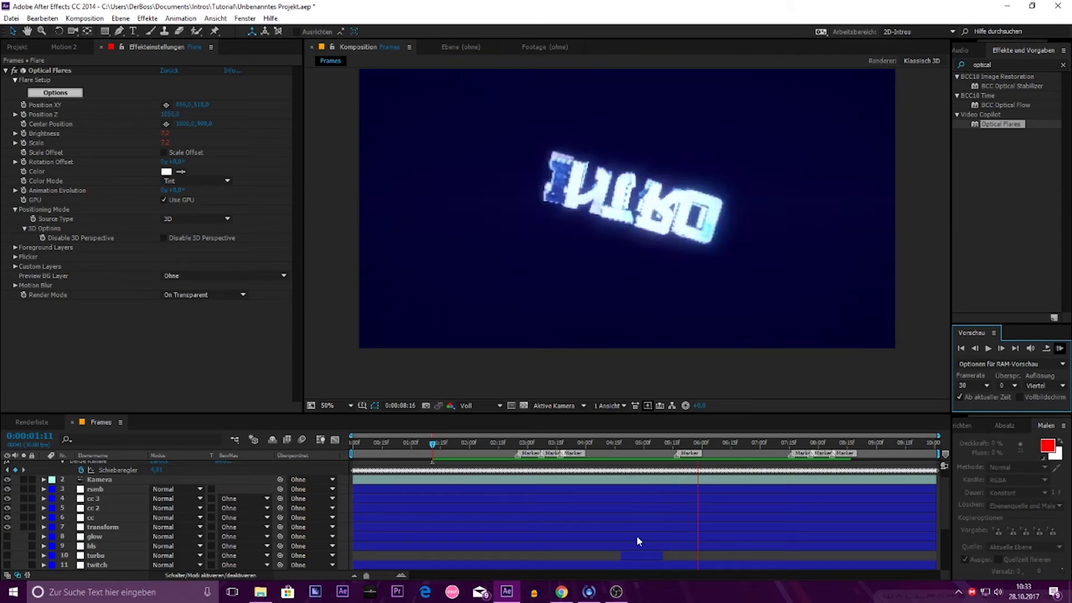
{"action": "key", "text": "space"}
{"action": "left_click", "coordinate": [628, 447]}
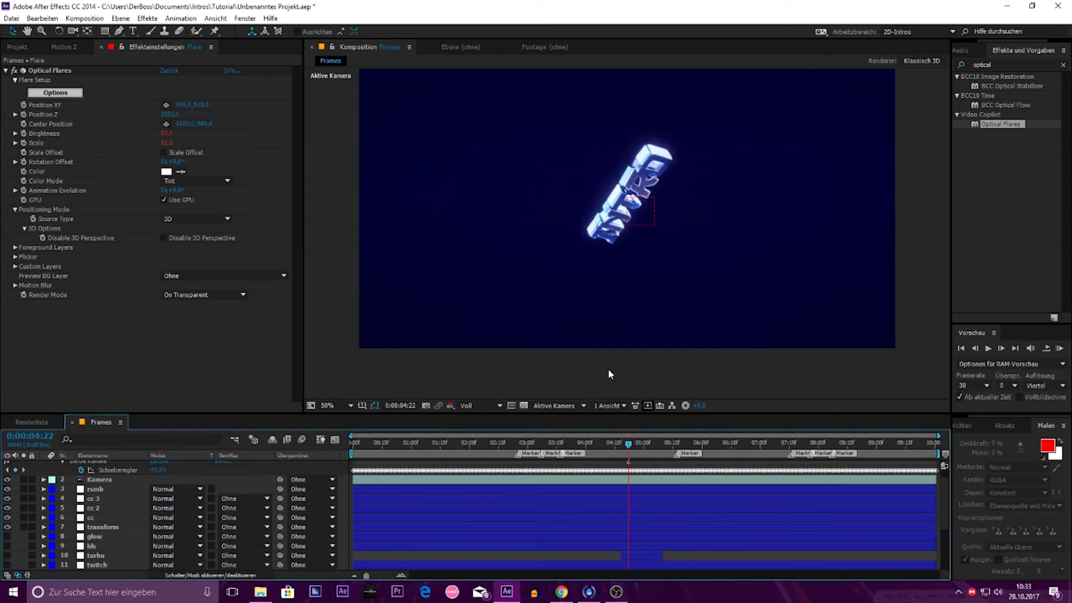
{"action": "scroll", "coordinate": [608, 369], "scroll_direction": "up", "scroll_amount": 2}
{"action": "left_click", "coordinate": [637, 446]}
{"action": "key", "text": "space"}
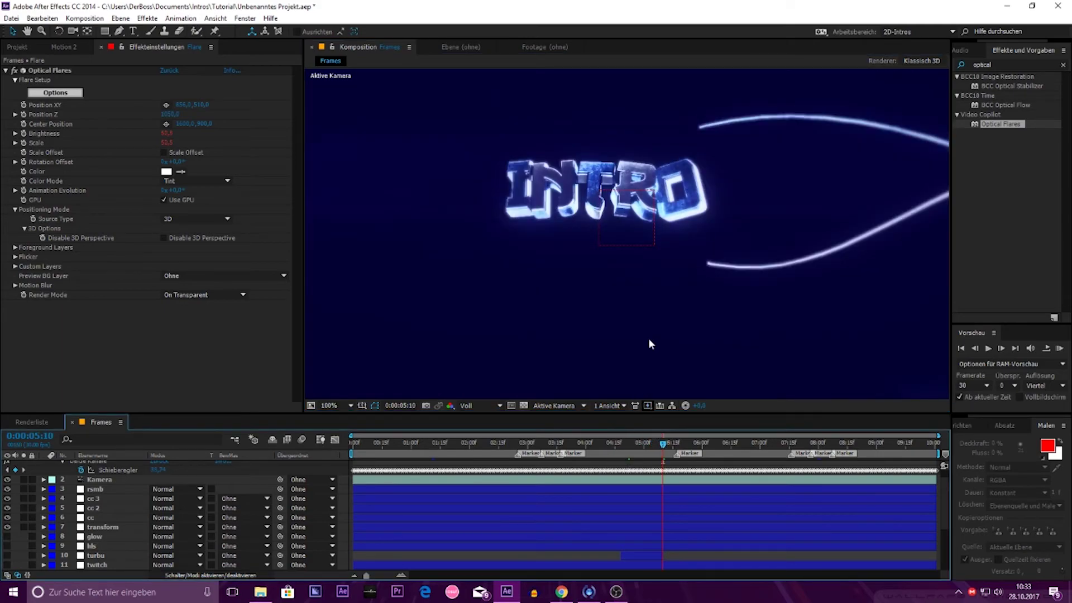
{"action": "key", "text": "space"}
Step: Set the viewer resolution to Viertel (quarter)
{"action": "left_click_drag", "start_coordinate": [729, 329], "coordinate": [722, 341]}
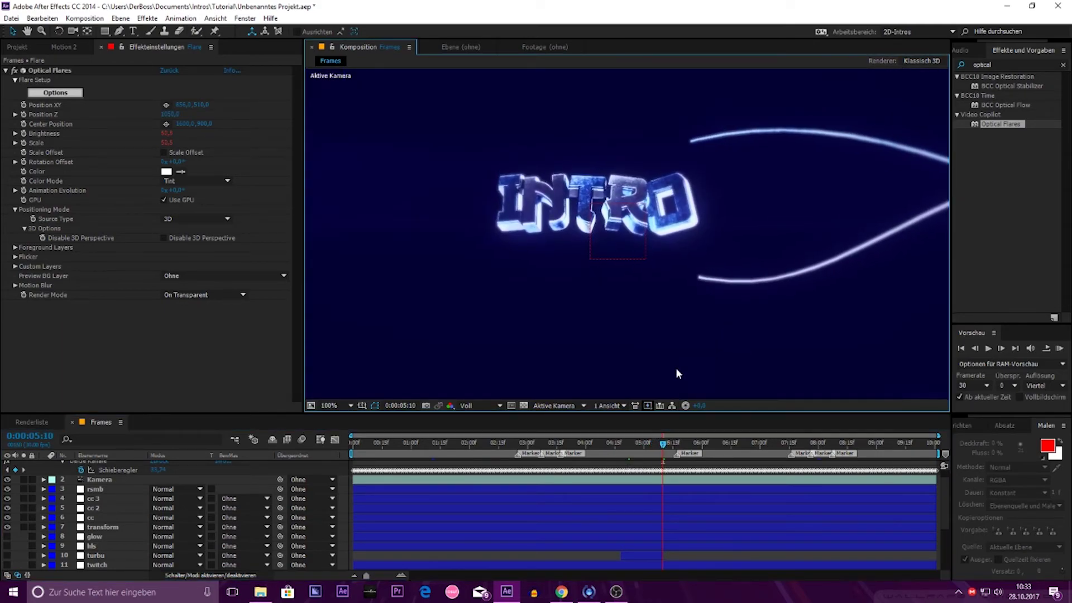
{"action": "left_click", "coordinate": [480, 406]}
{"action": "left_click", "coordinate": [480, 471]}
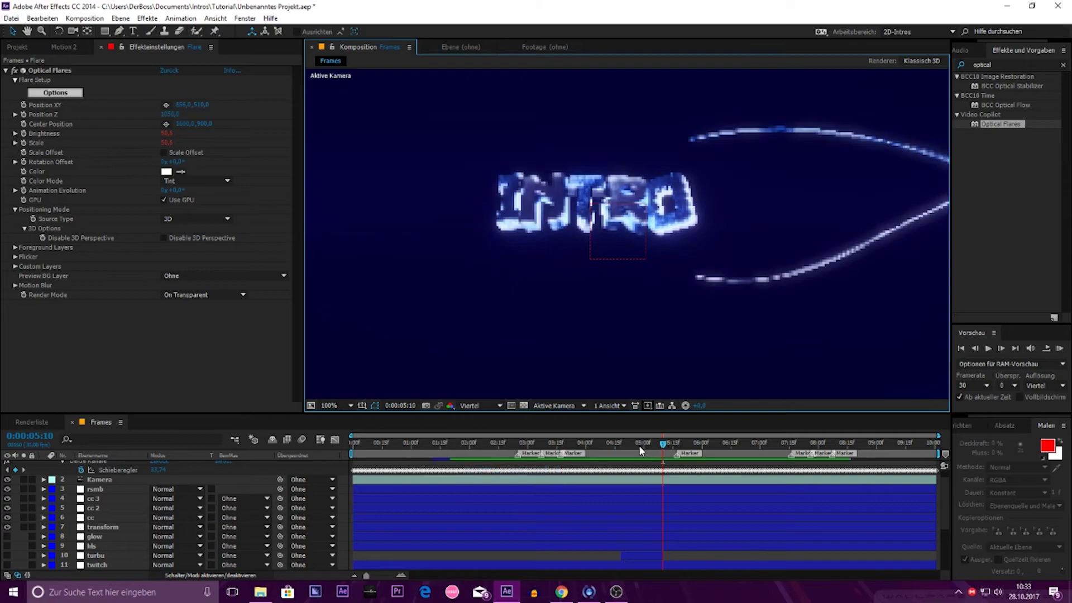
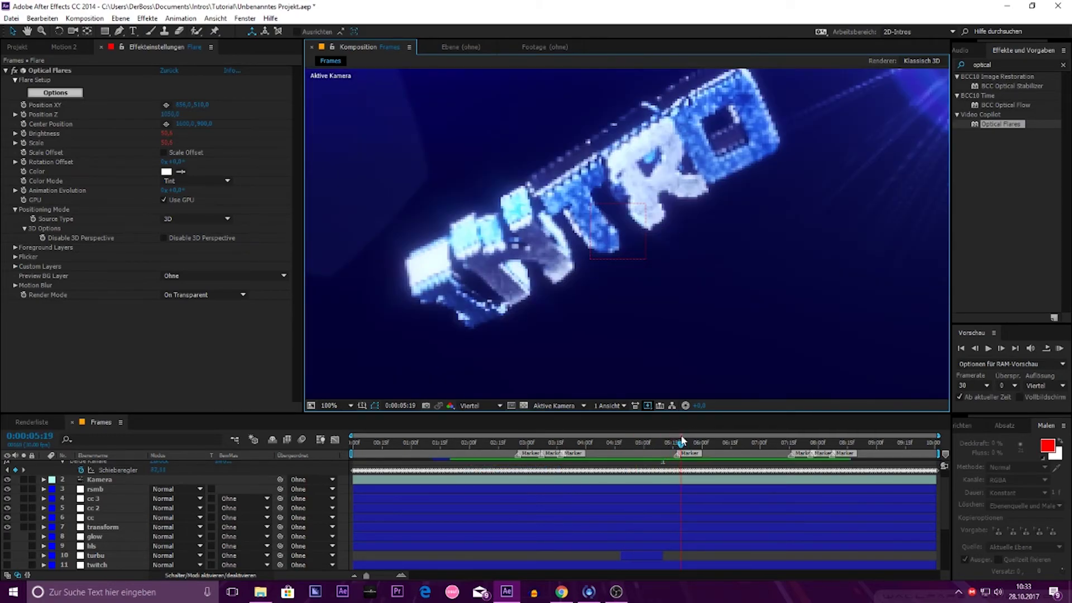
Step: Switch the viewer's preview resolution from Viertel to Voll (full resolution)
{"action": "scroll", "coordinate": [651, 311], "scroll_direction": "down", "scroll_amount": 2}
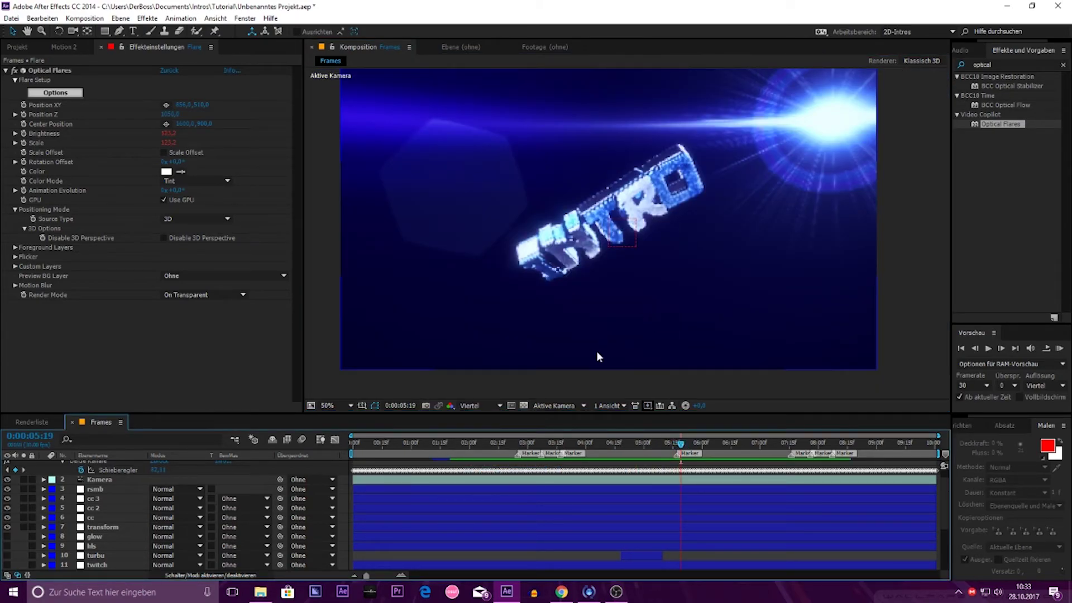
{"action": "left_click", "coordinate": [482, 407]}
{"action": "left_click", "coordinate": [484, 435]}
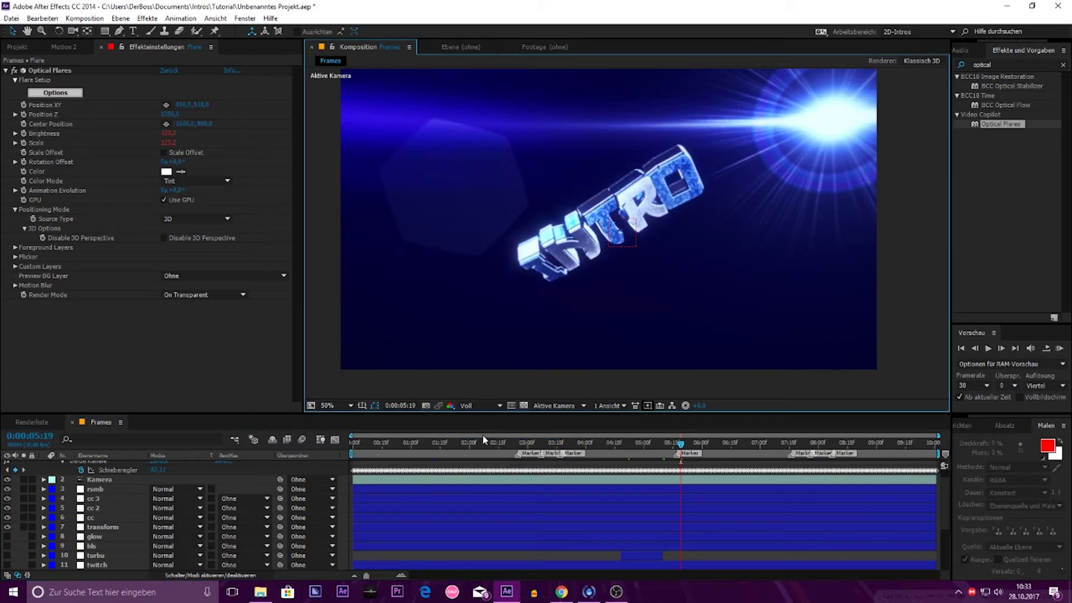
Step: Select the Flare layer in the timeline
{"action": "scroll", "coordinate": [94, 536], "scroll_direction": "down", "scroll_amount": 3}
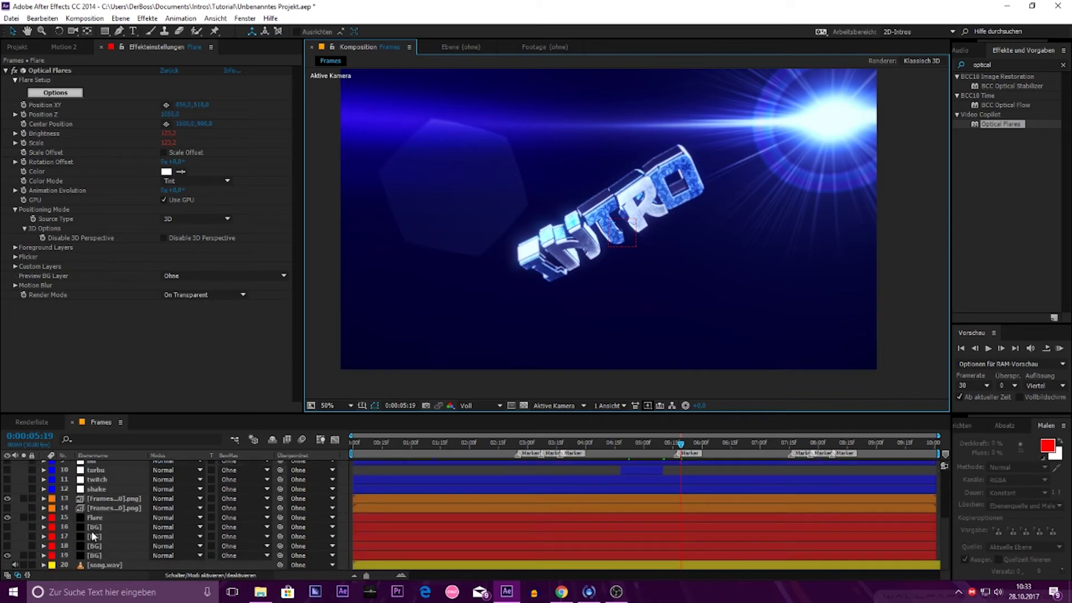
{"action": "left_click", "coordinate": [102, 526]}
{"action": "left_click", "coordinate": [80, 518]}
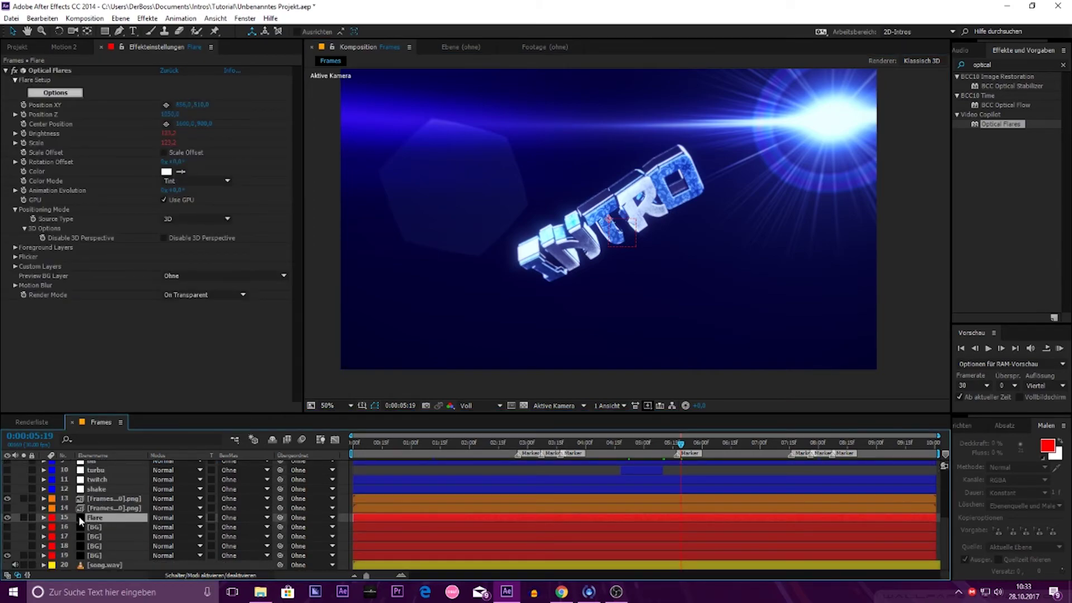
Step: Show the Flare layer's modified properties and change its Scale expression multiplier from *1.5 to *0.5
{"action": "key", "text": "u"}
{"action": "key", "text": "u"}
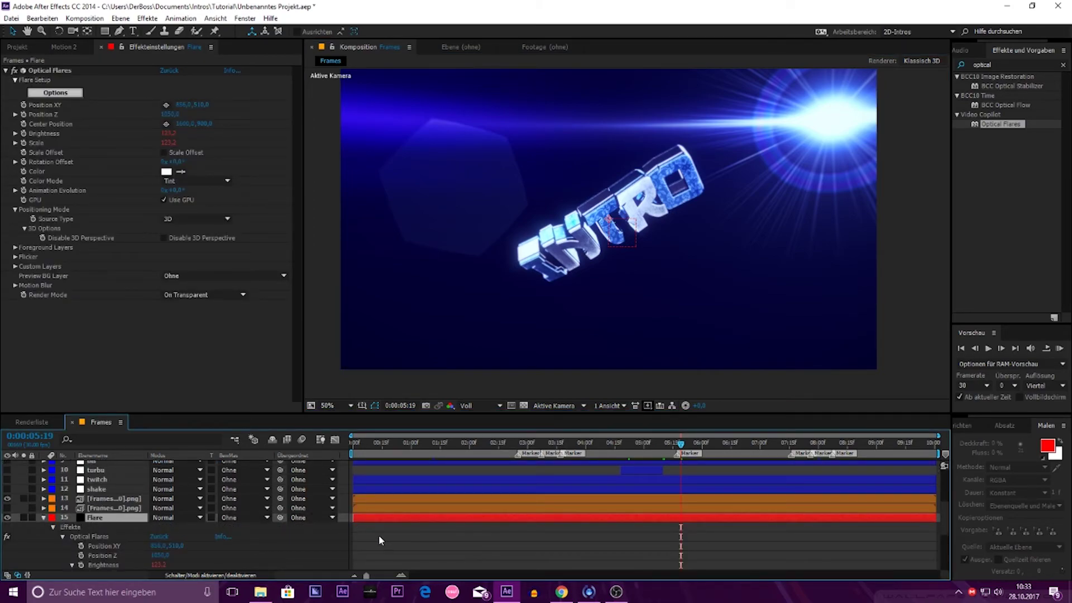
{"action": "scroll", "coordinate": [378, 535], "scroll_direction": "down", "scroll_amount": 3}
{"action": "scroll", "coordinate": [379, 534], "scroll_direction": "down", "scroll_amount": 2}
{"action": "left_click", "coordinate": [554, 539]}
{"action": "left_click", "coordinate": [587, 536]}
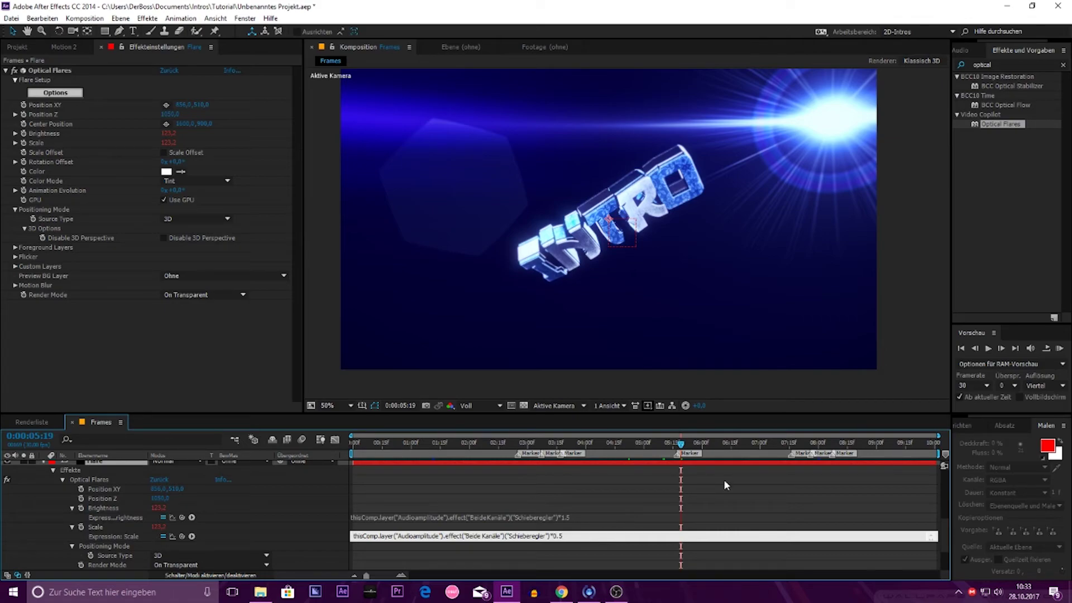
{"action": "left_click", "coordinate": [619, 486]}
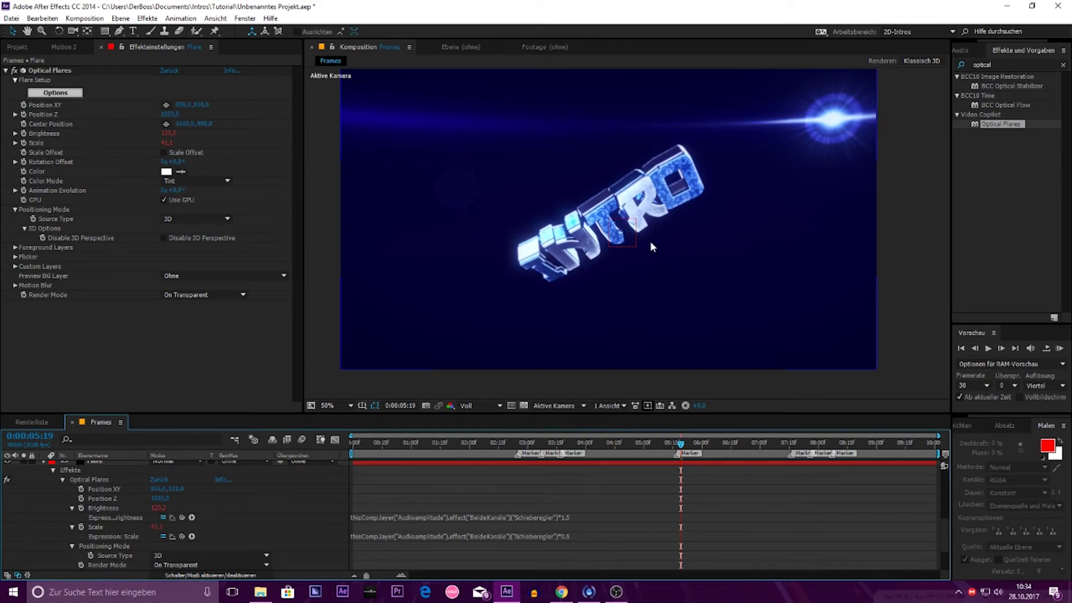
Step: Recentre the INTRO text in the viewer, collapse the Flare layer's effects and select the cc 3 layer
{"action": "scroll", "coordinate": [647, 278], "scroll_direction": "up", "scroll_amount": 2}
{"action": "left_click_drag", "start_coordinate": [647, 278], "coordinate": [649, 272]}
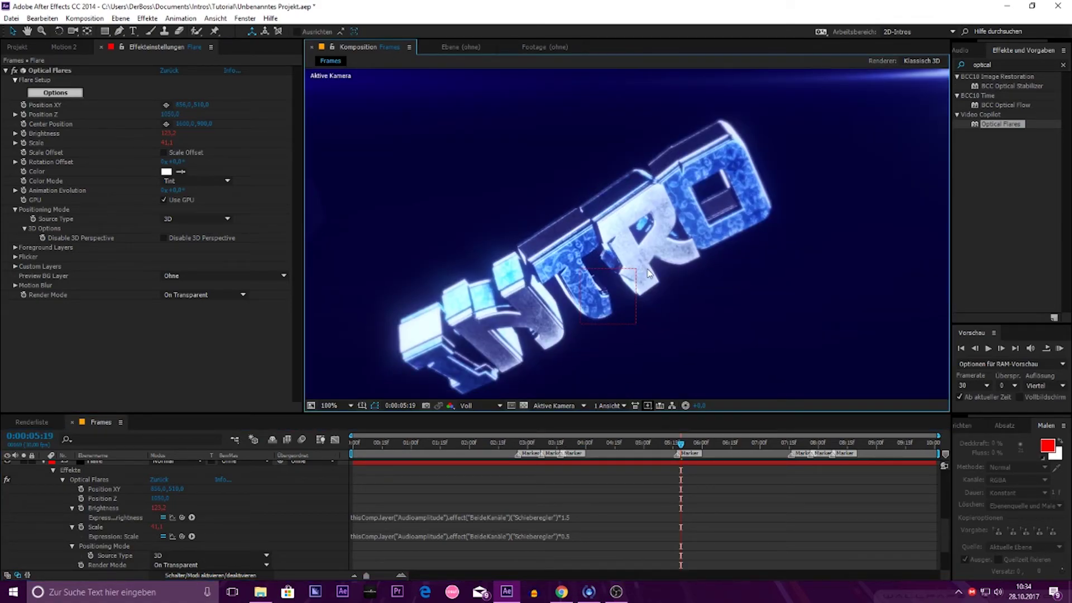
{"action": "scroll", "coordinate": [648, 274], "scroll_direction": "down", "scroll_amount": 2}
{"action": "scroll", "coordinate": [696, 283], "scroll_direction": "up", "scroll_amount": 2}
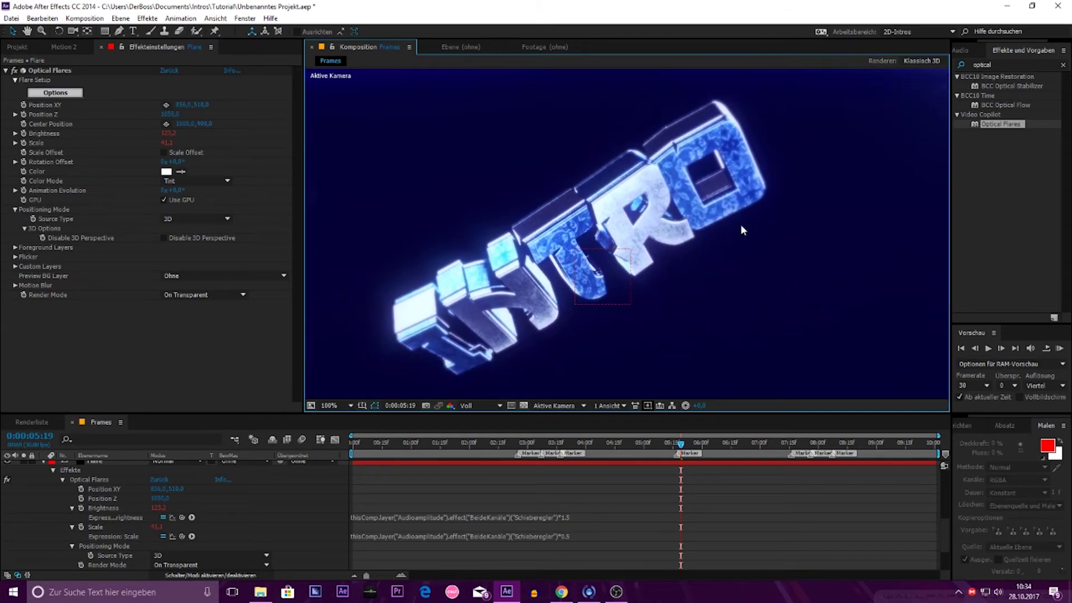
{"action": "scroll", "coordinate": [742, 229], "scroll_direction": "down", "scroll_amount": 2}
{"action": "scroll", "coordinate": [49, 476], "scroll_direction": "up", "scroll_amount": 3}
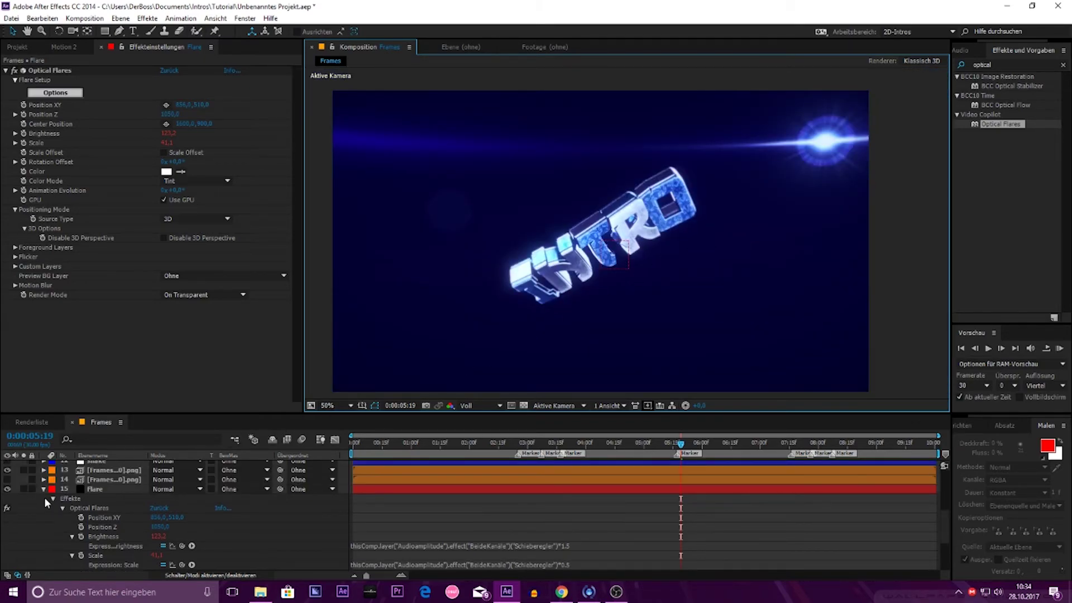
{"action": "left_click", "coordinate": [44, 489]}
{"action": "scroll", "coordinate": [139, 505], "scroll_direction": "up", "scroll_amount": 3}
{"action": "left_click", "coordinate": [108, 513]}
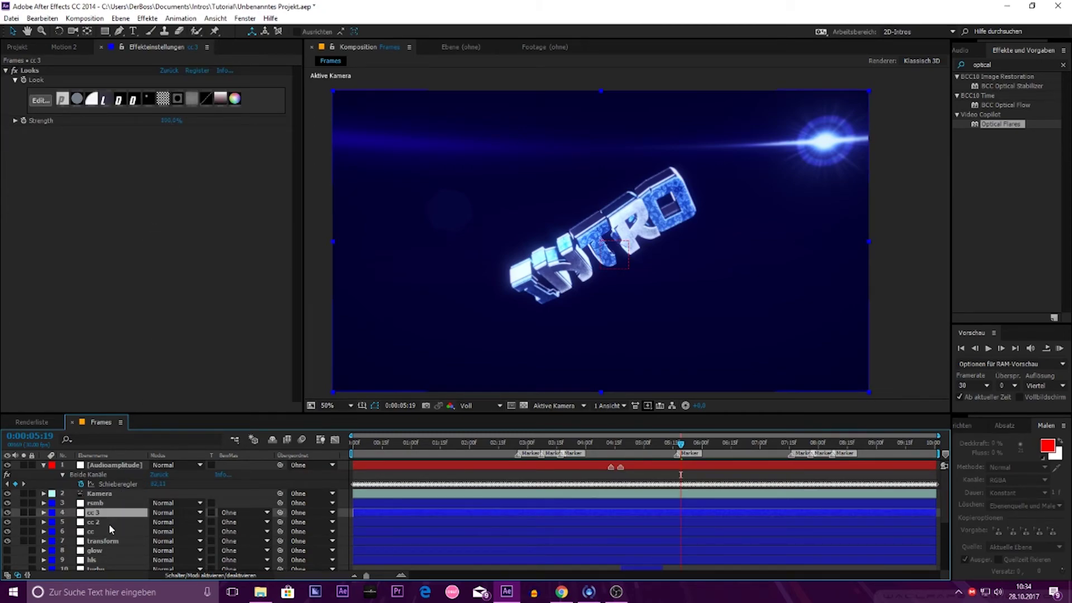
Step: In cc 2's Looks editor, set the Haze/Flare tint from blue to near-white and apply the look
{"action": "left_click", "coordinate": [109, 523]}
{"action": "left_click", "coordinate": [41, 101]}
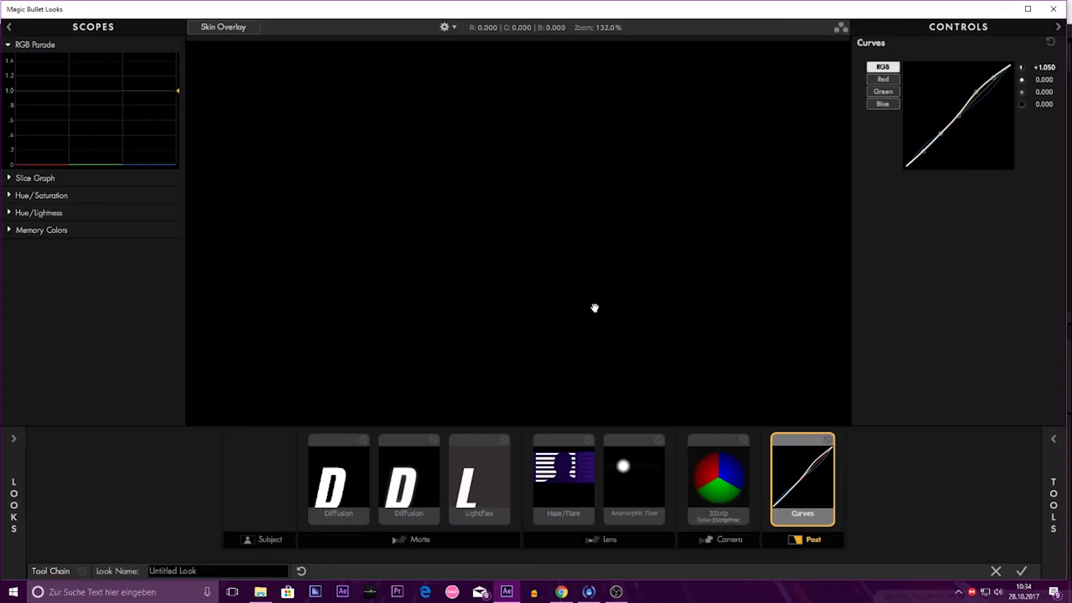
{"action": "left_click", "coordinate": [564, 480]}
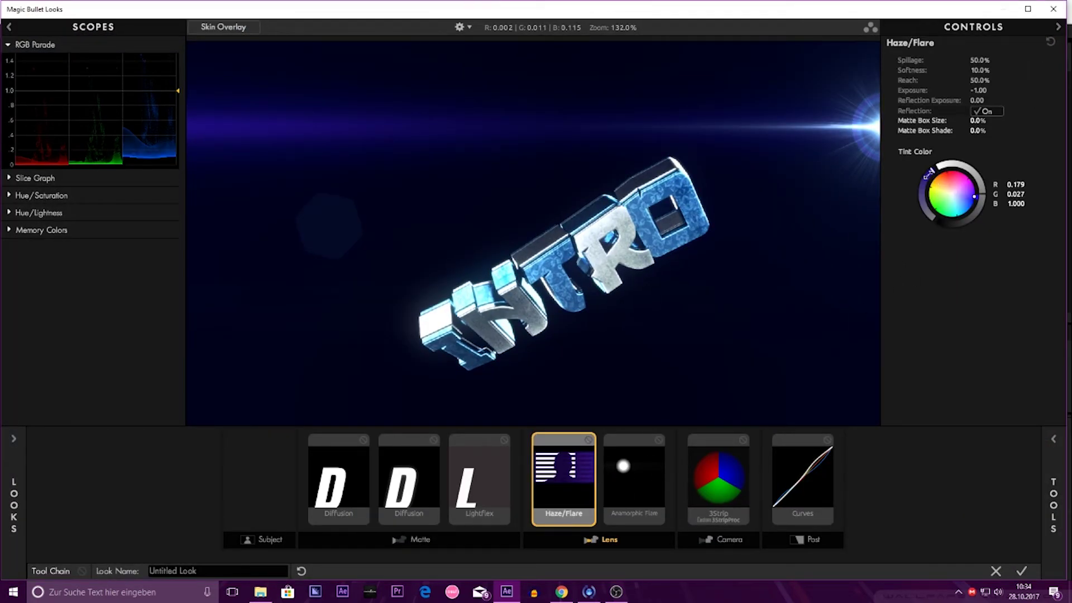
{"action": "left_click", "coordinate": [961, 194]}
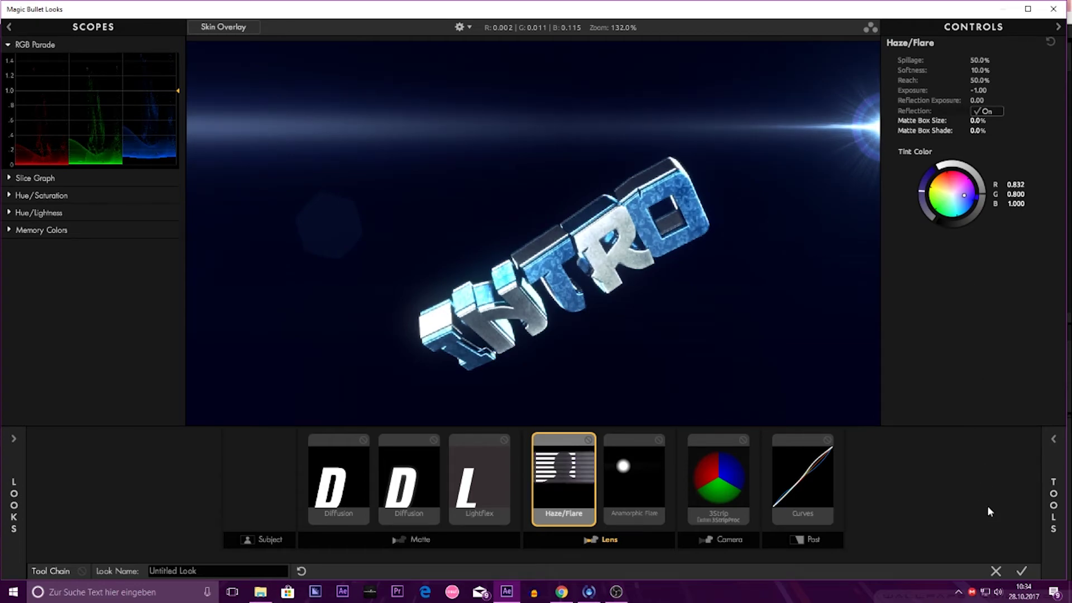
{"action": "left_click", "coordinate": [1021, 571]}
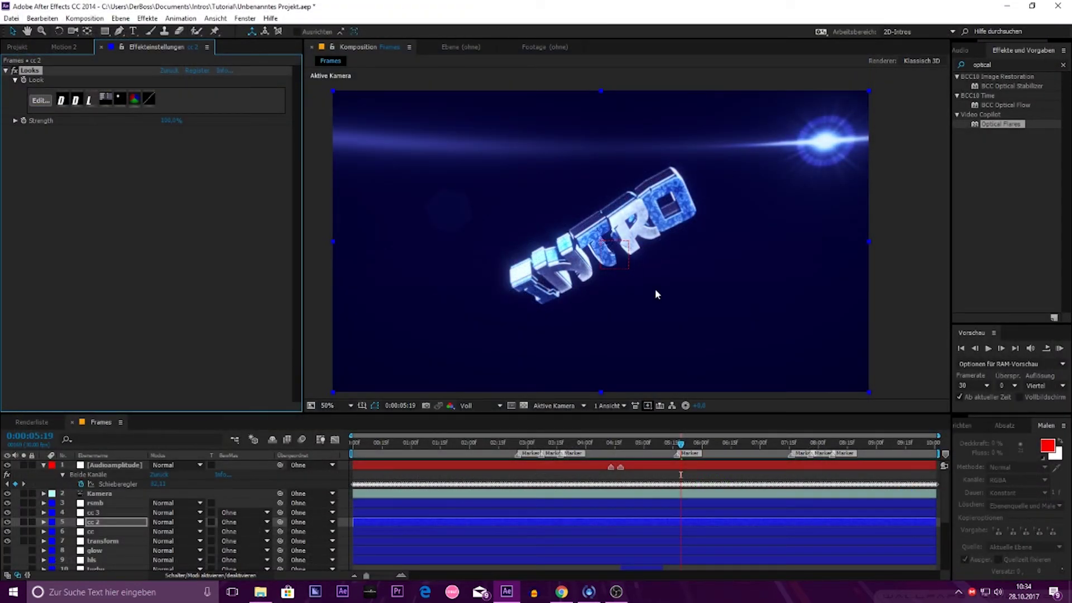
Step: Save the project and make BG particle layers 16–18 visible
{"action": "scroll", "coordinate": [631, 211], "scroll_direction": "up", "scroll_amount": 2}
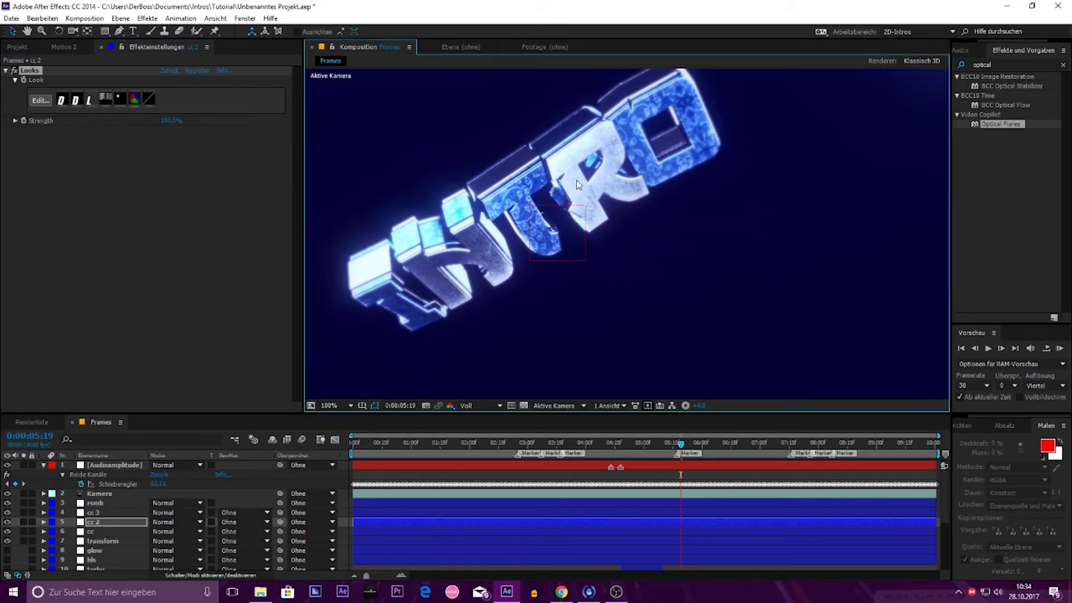
{"action": "key", "text": "ctrl+s"}
{"action": "scroll", "coordinate": [541, 290], "scroll_direction": "down", "scroll_amount": 2}
{"action": "left_click_drag", "start_coordinate": [551, 323], "coordinate": [617, 325]}
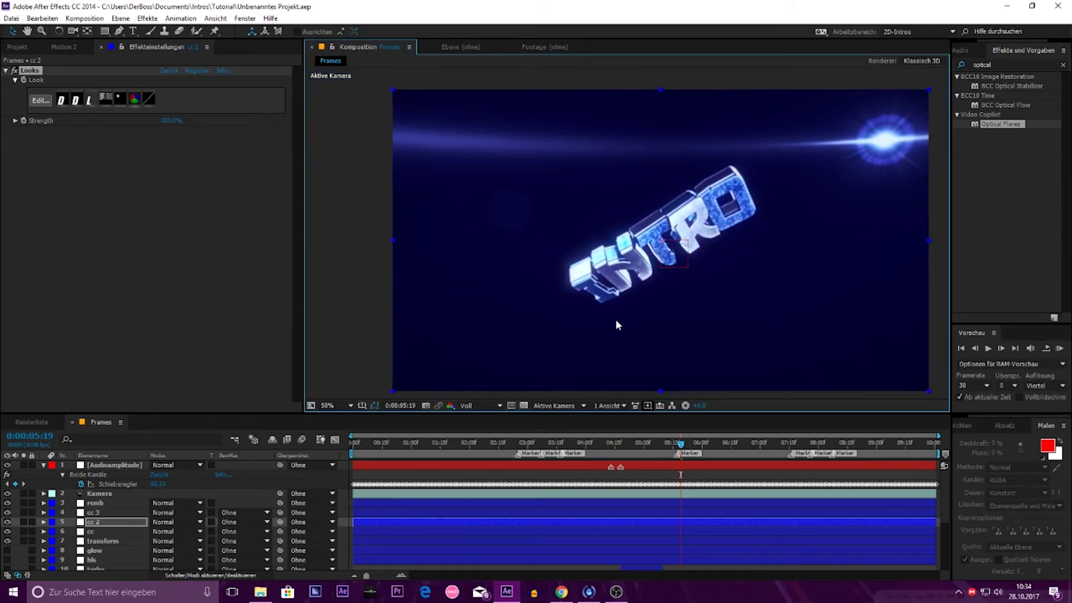
{"action": "scroll", "coordinate": [99, 533], "scroll_direction": "down", "scroll_amount": 3}
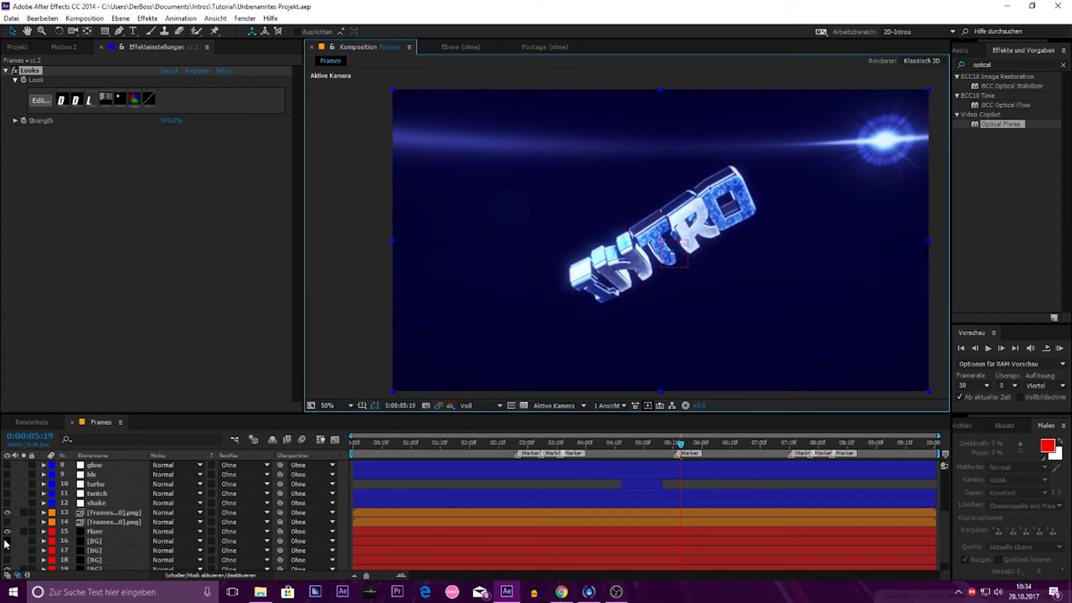
{"action": "left_click_drag", "start_coordinate": [6, 543], "coordinate": [6, 560]}
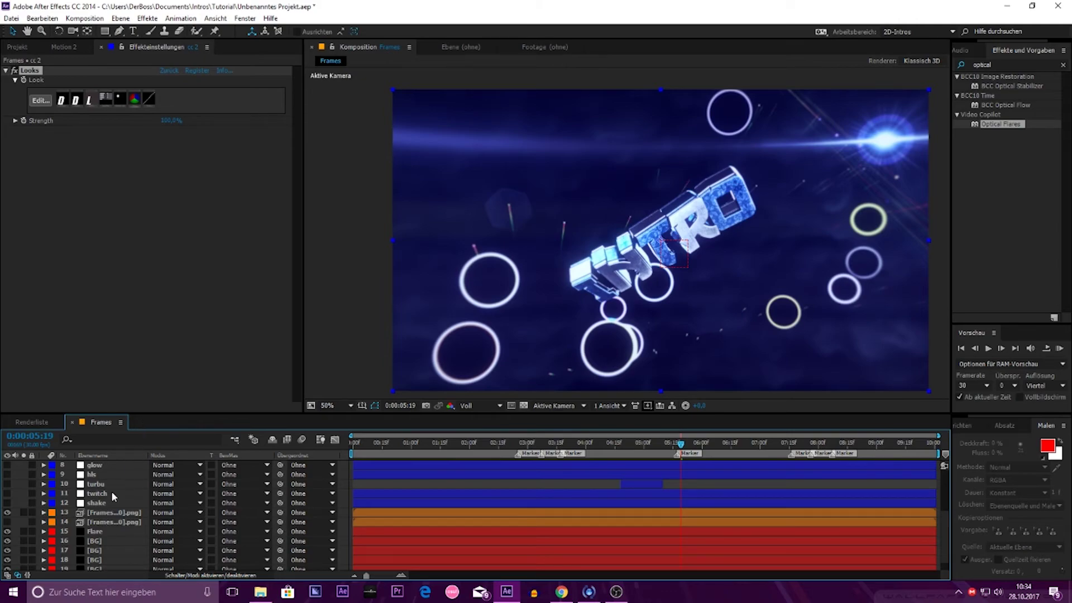
Step: Set BG layer 18's opacity (Deckkraft) to 50%
{"action": "scroll", "coordinate": [98, 544], "scroll_direction": "down", "scroll_amount": 1}
{"action": "left_click", "coordinate": [99, 546]}
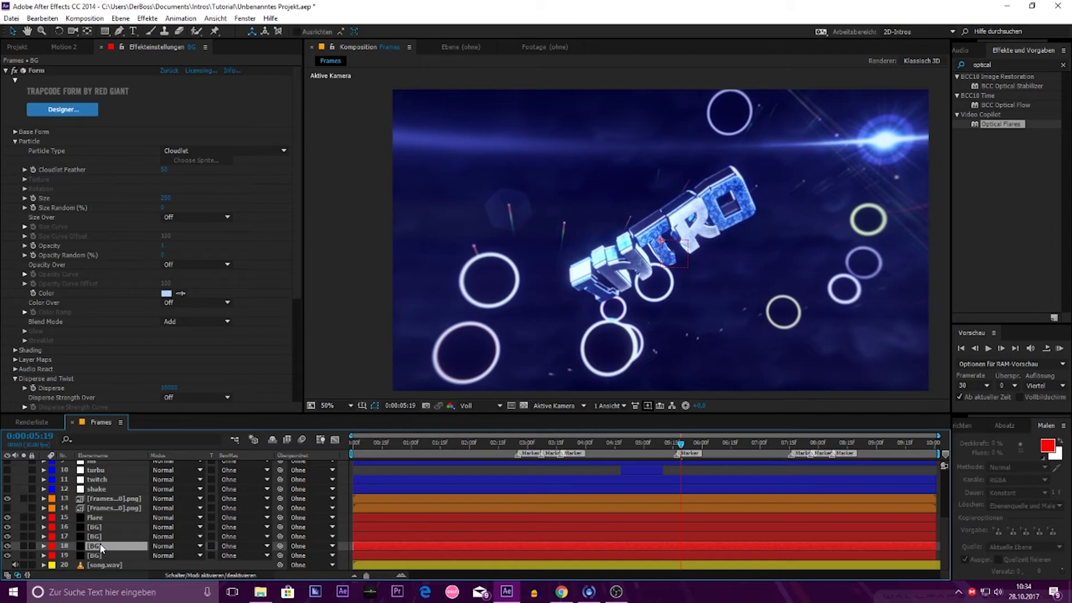
{"action": "key", "text": "t"}
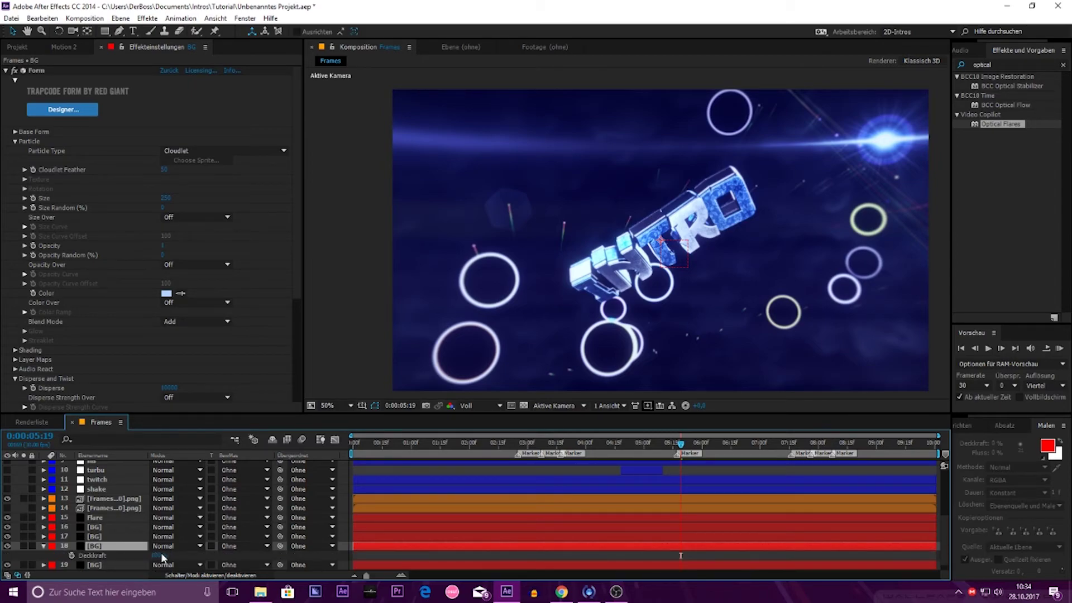
{"action": "left_click", "coordinate": [158, 556]}
{"action": "type", "text": "50"}
{"action": "key", "text": "Return"}
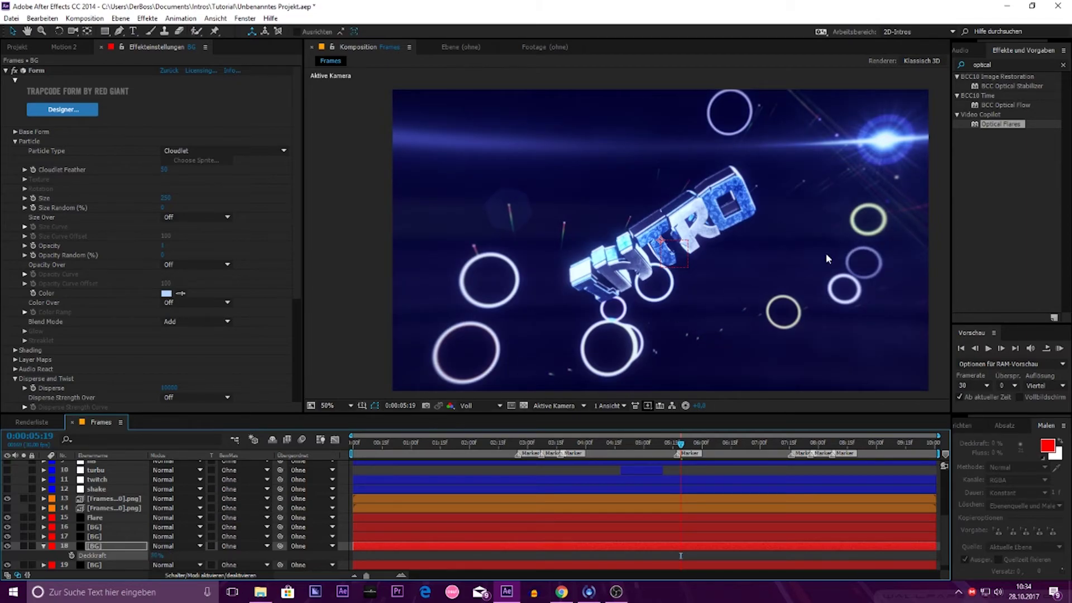
Step: Hide BG particle layers 16–18 again and select the Flare layer
{"action": "scroll", "coordinate": [739, 263], "scroll_direction": "up", "scroll_amount": 2}
{"action": "scroll", "coordinate": [733, 203], "scroll_direction": "down", "scroll_amount": 2}
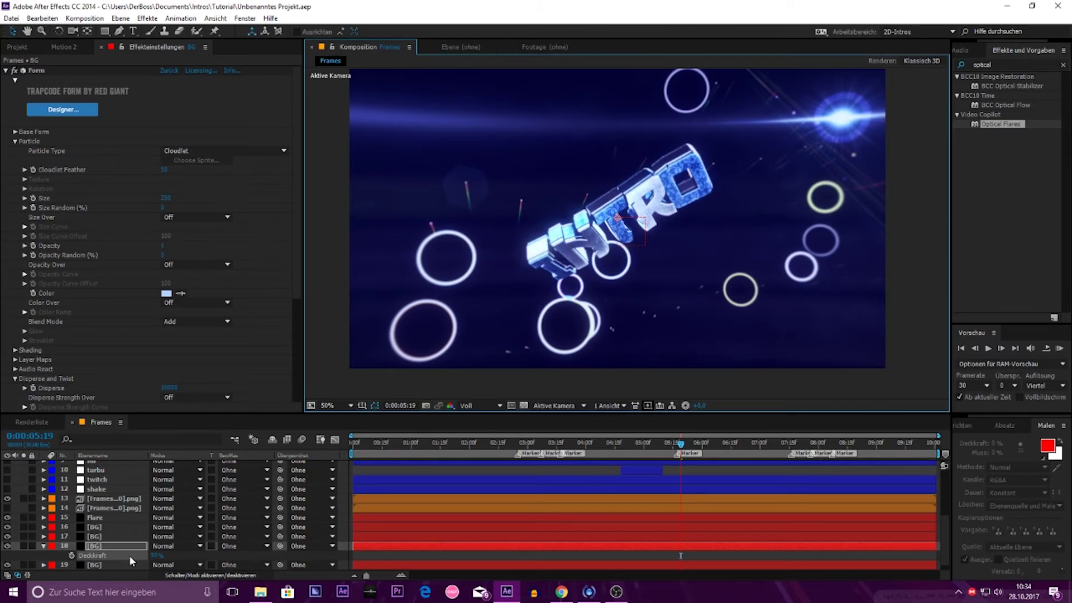
{"action": "left_click_drag", "start_coordinate": [8, 546], "coordinate": [7, 527]}
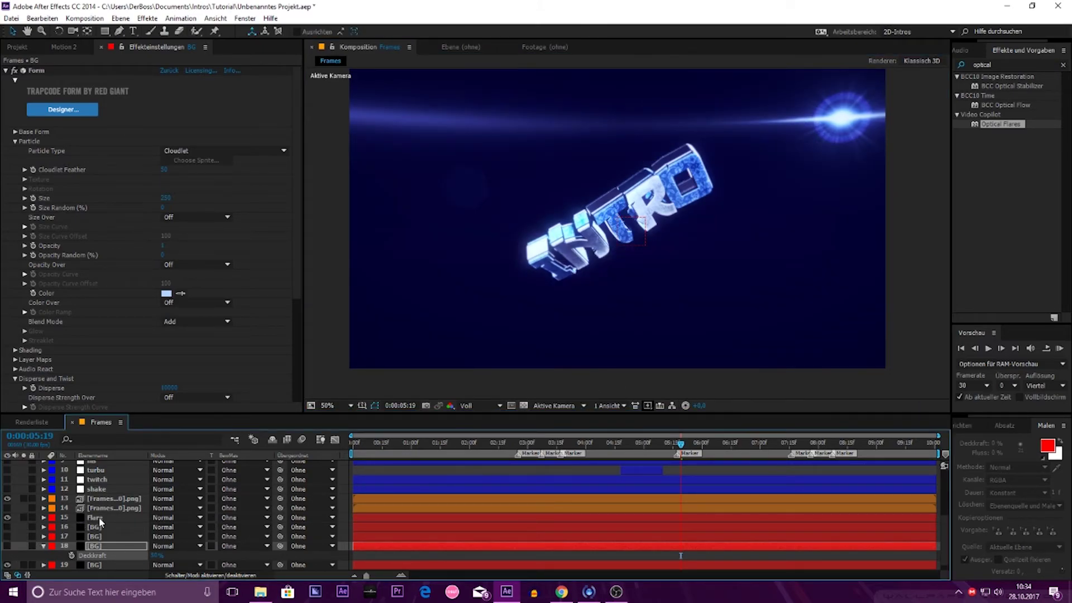
{"action": "left_click", "coordinate": [111, 517]}
Step: Create a 3200×1800 px black solid named 'Particle Shockwave' above the Flare layer
{"action": "key", "text": "ctrl+y"}
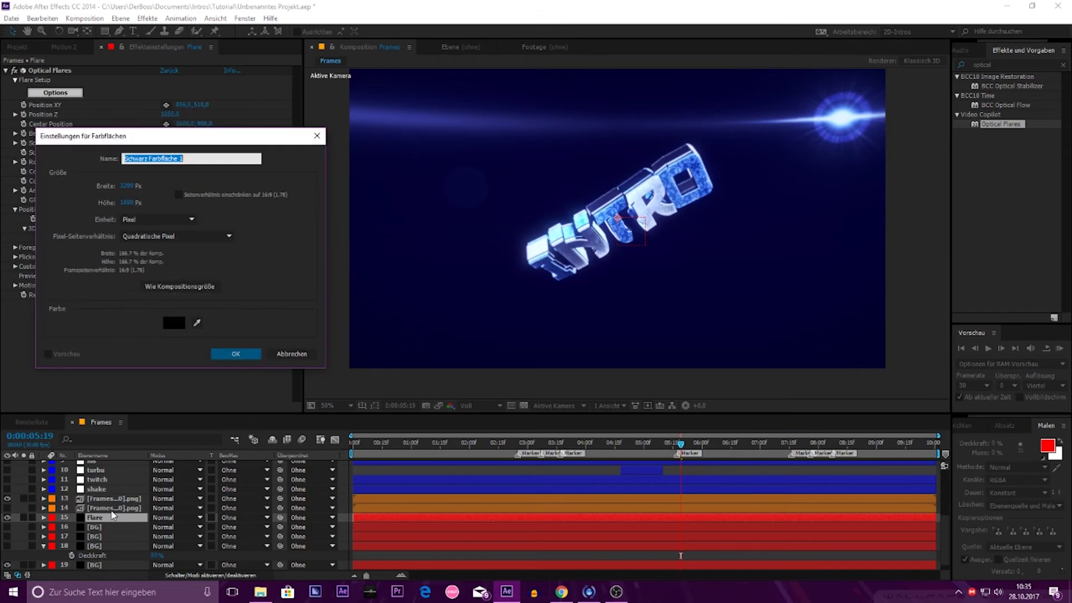
{"action": "type", "text": "Particle Shockwave"}
{"action": "key", "text": "Return"}
{"action": "scroll", "coordinate": [584, 254], "scroll_direction": "up", "scroll_amount": 1}
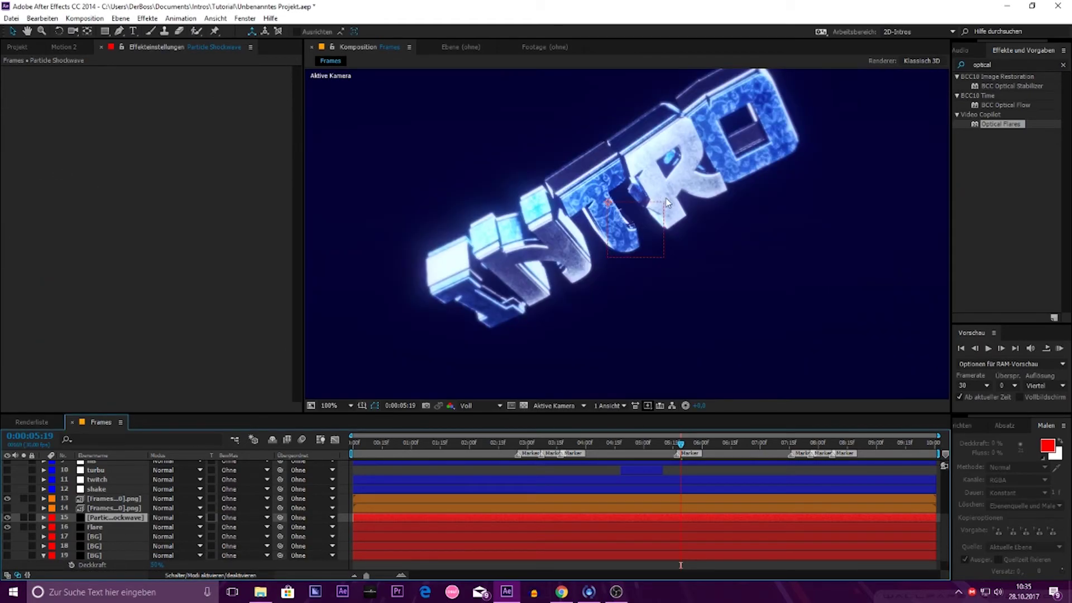
{"action": "scroll", "coordinate": [583, 254], "scroll_direction": "down", "scroll_amount": 1}
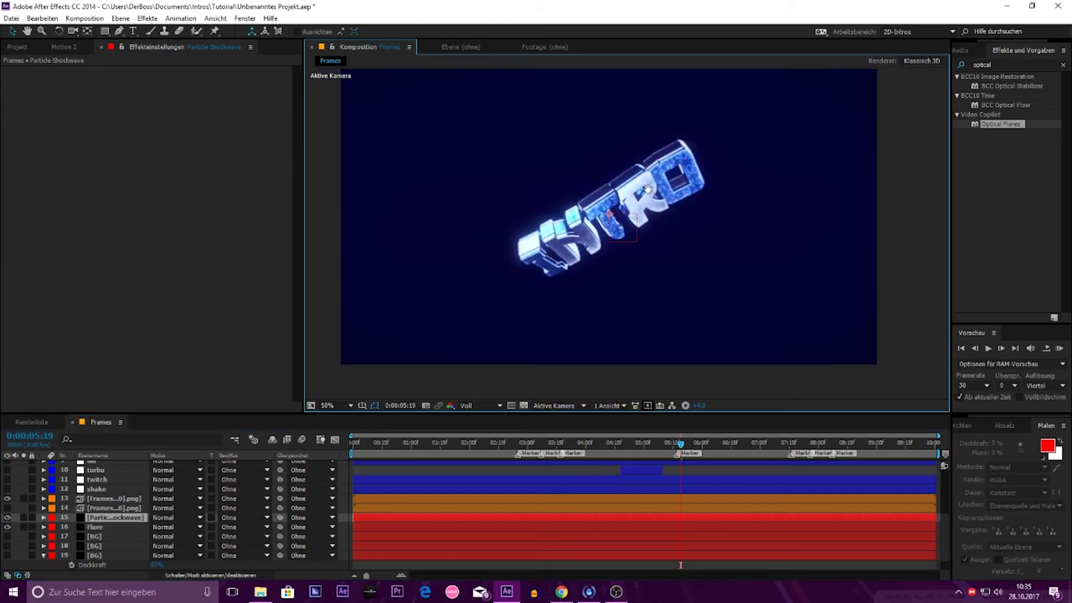
Step: Search Effects & Presets for 'Particular' and apply it to the Particle Shockwave layer
{"action": "left_click", "coordinate": [987, 63]}
{"action": "type", "text": "Particuo"}
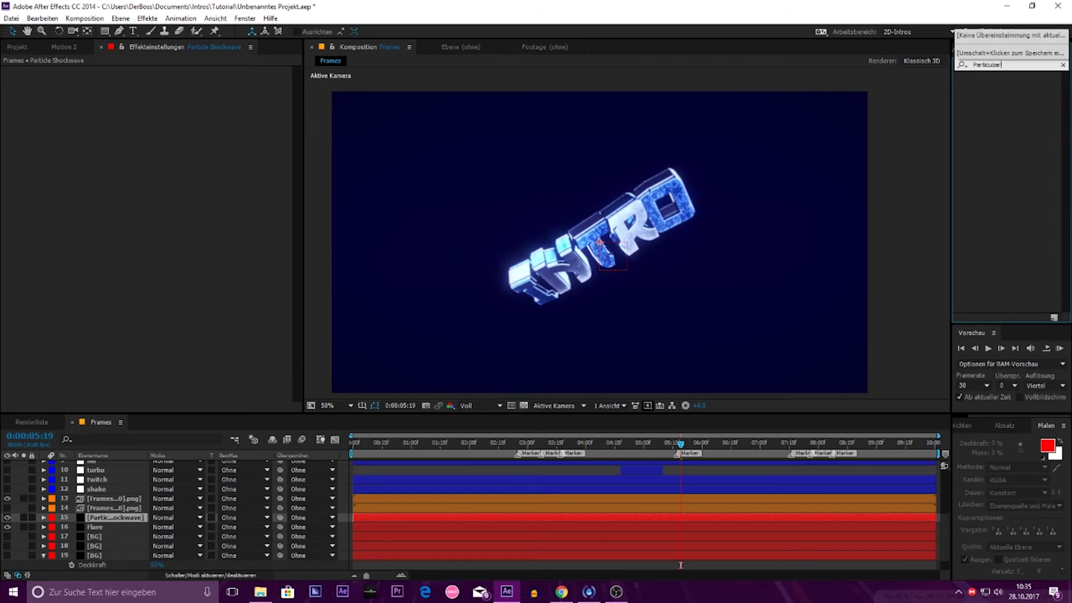
{"action": "key", "text": "BackSpace"}
{"action": "type", "text": "lar"}
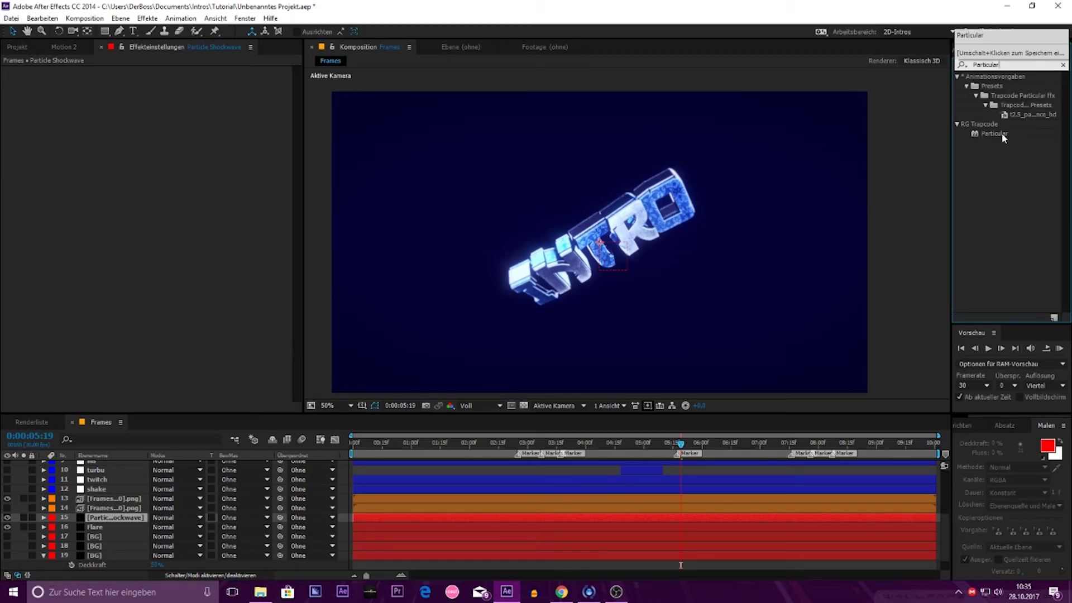
{"action": "mouse_move", "coordinate": [994, 134]}
{"action": "left_mouse_down"}
{"action": "mouse_move", "coordinate": [184, 397]}
{"action": "mouse_move", "coordinate": [197, 381]}
{"action": "left_mouse_up"}
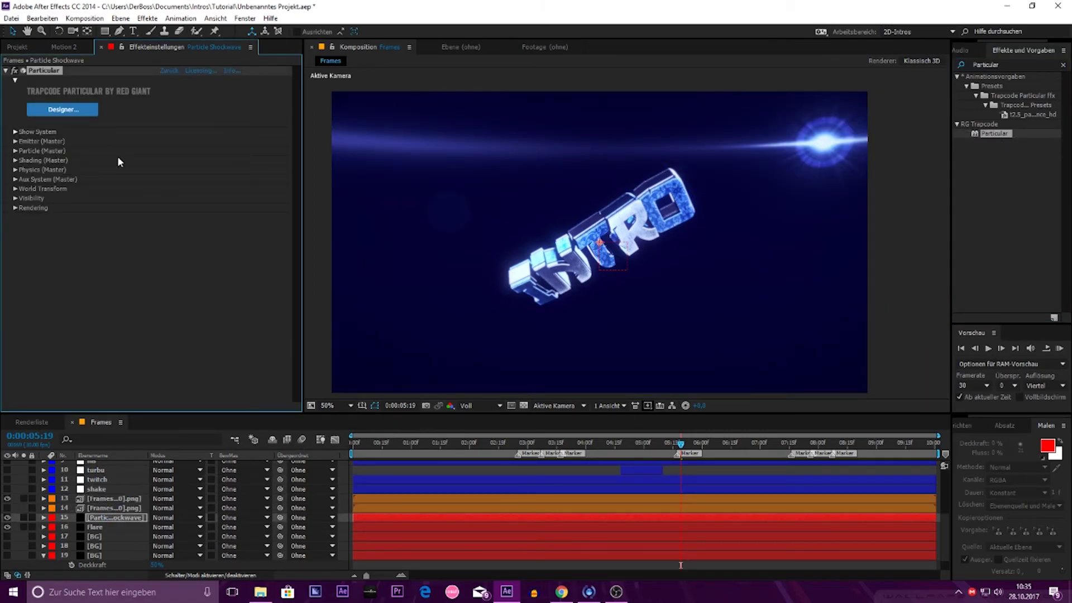
Step: Set Particular's Emitter Position X to 0, keep Point emitter type, and set Emitter Behavior to Explode
{"action": "left_click", "coordinate": [15, 142]}
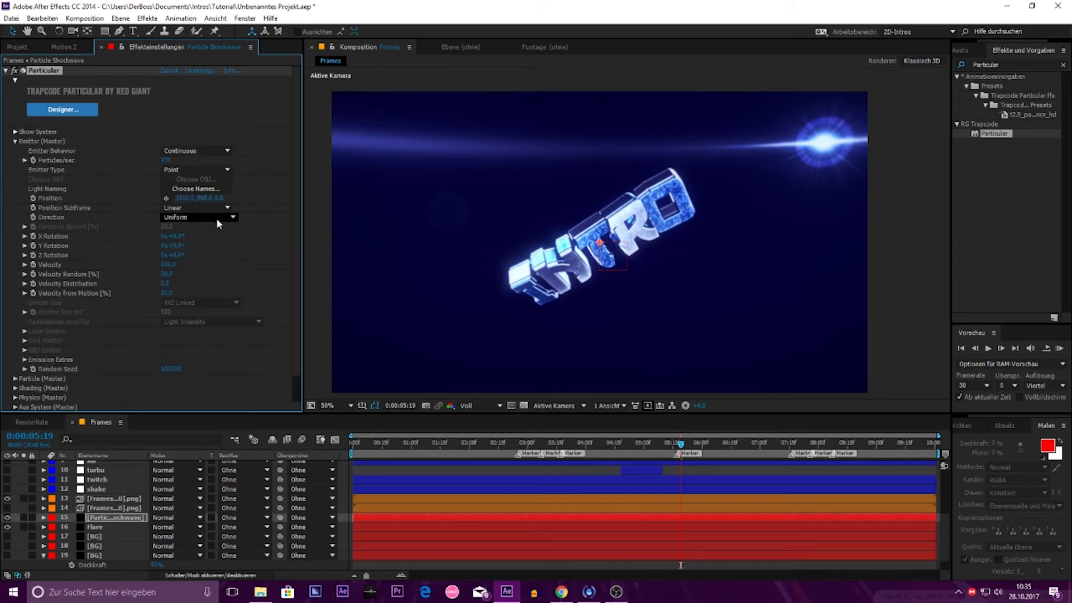
{"action": "left_click", "coordinate": [186, 198]}
{"action": "type", "text": "0"}
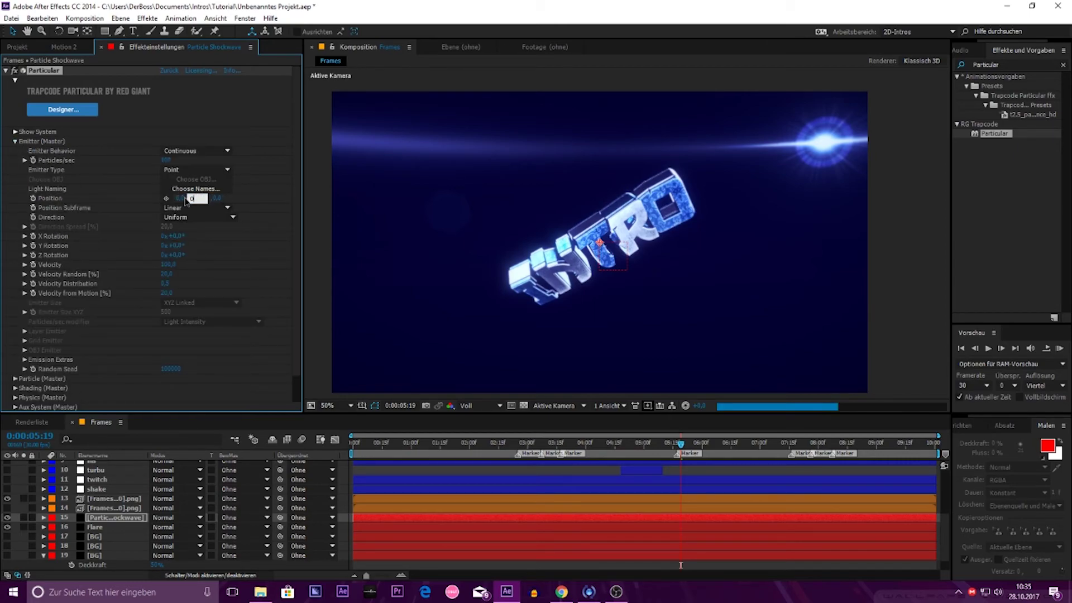
{"action": "key", "text": "Return"}
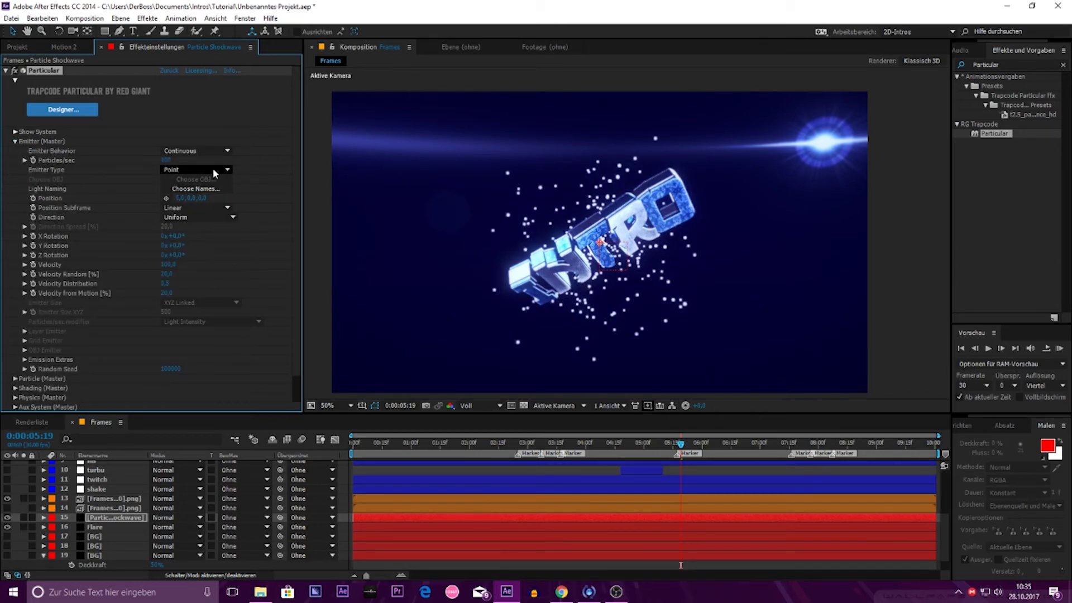
{"action": "left_click", "coordinate": [210, 171]}
{"action": "left_click", "coordinate": [207, 181]}
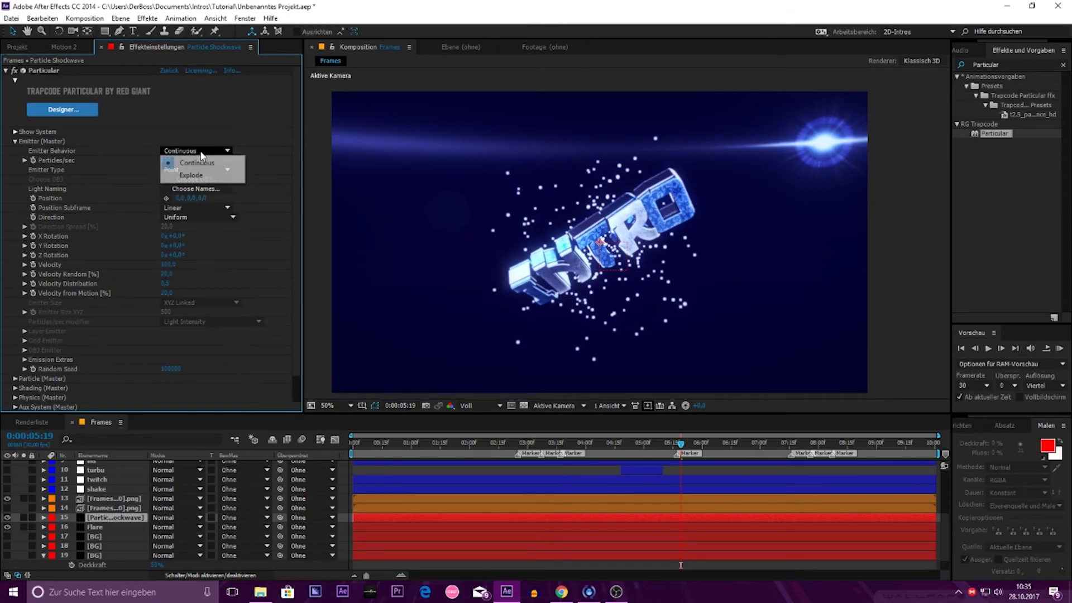
{"action": "left_click", "coordinate": [196, 151]}
{"action": "left_click", "coordinate": [193, 167]}
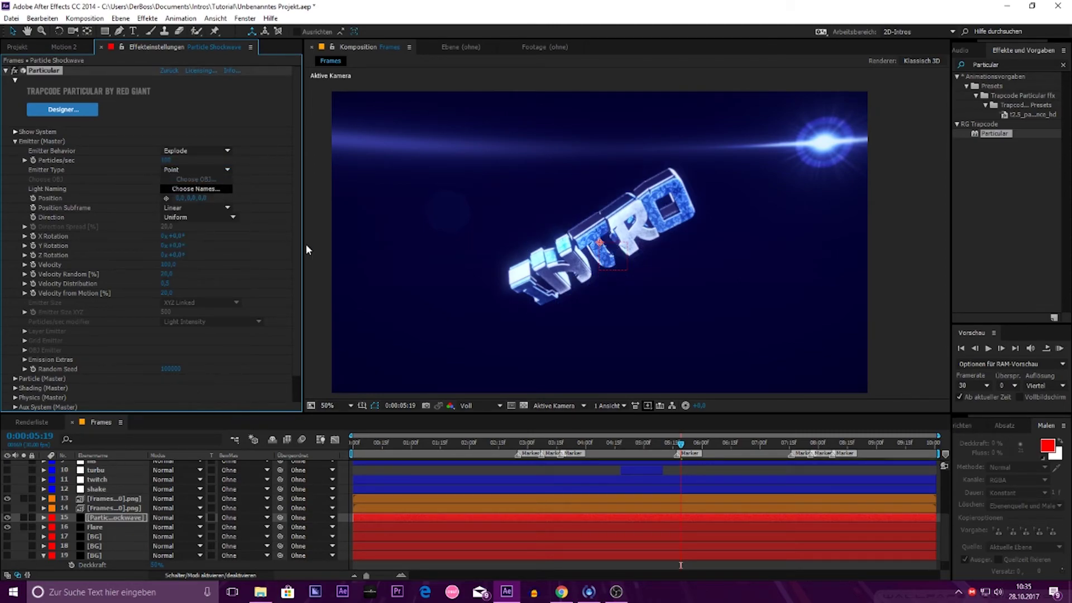
Step: Try trimming and sliding the Particle Shockwave layer toward 3:17, then undo those timing changes
{"action": "left_click_drag", "start_coordinate": [569, 523], "coordinate": [676, 521]}
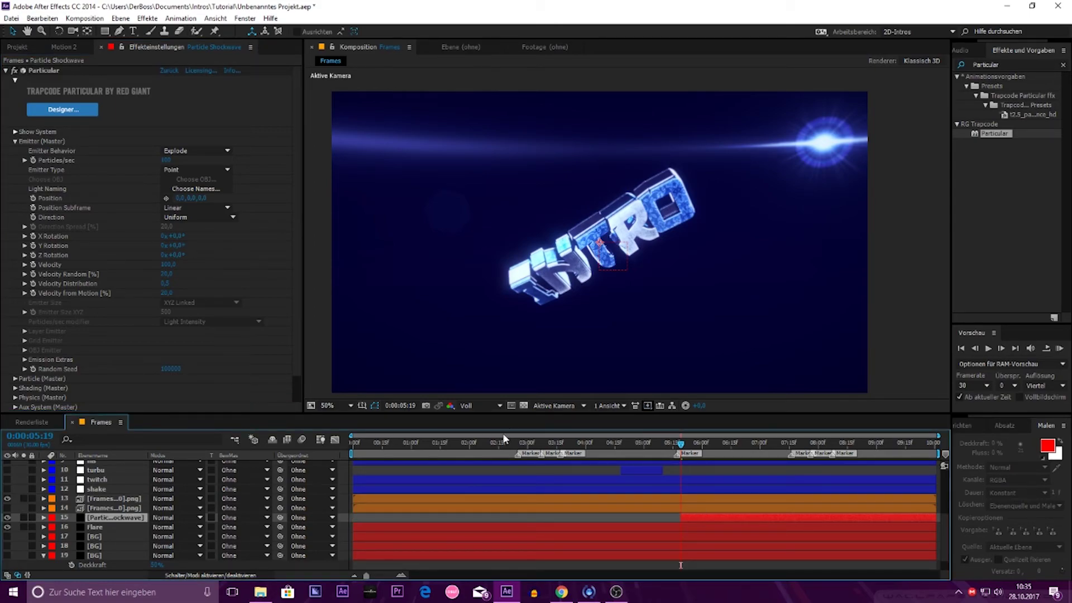
{"action": "left_click", "coordinate": [561, 444]}
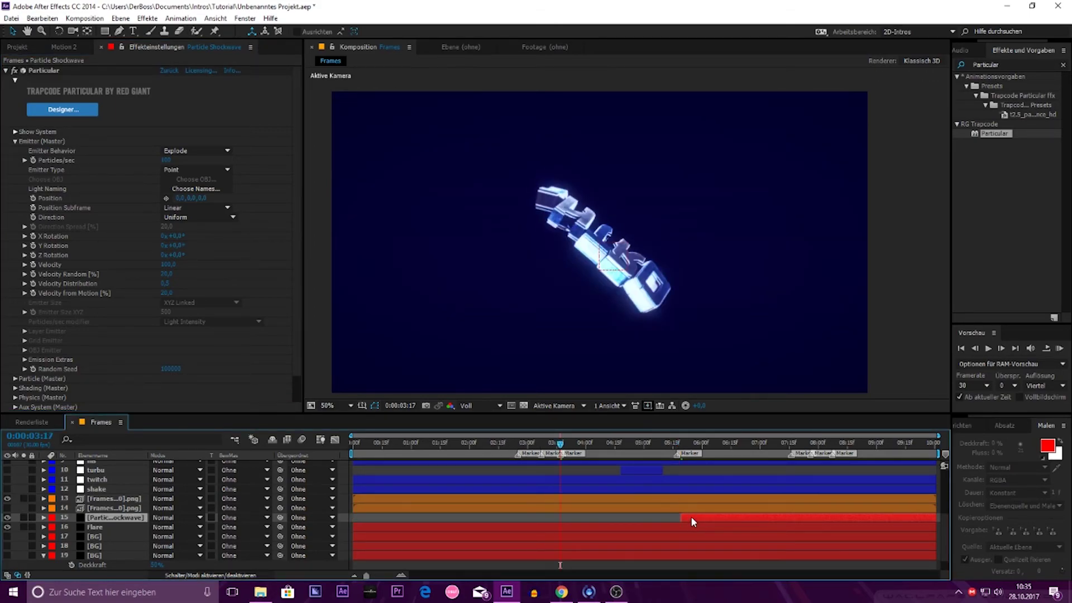
{"action": "left_click_drag", "start_coordinate": [691, 518], "coordinate": [568, 529]}
{"action": "mouse_move", "coordinate": [561, 444]}
{"action": "left_mouse_down"}
{"action": "mouse_move", "coordinate": [579, 445]}
{"action": "mouse_move", "coordinate": [561, 445]}
{"action": "left_mouse_up"}
{"action": "left_click_drag", "start_coordinate": [577, 525], "coordinate": [574, 521]}
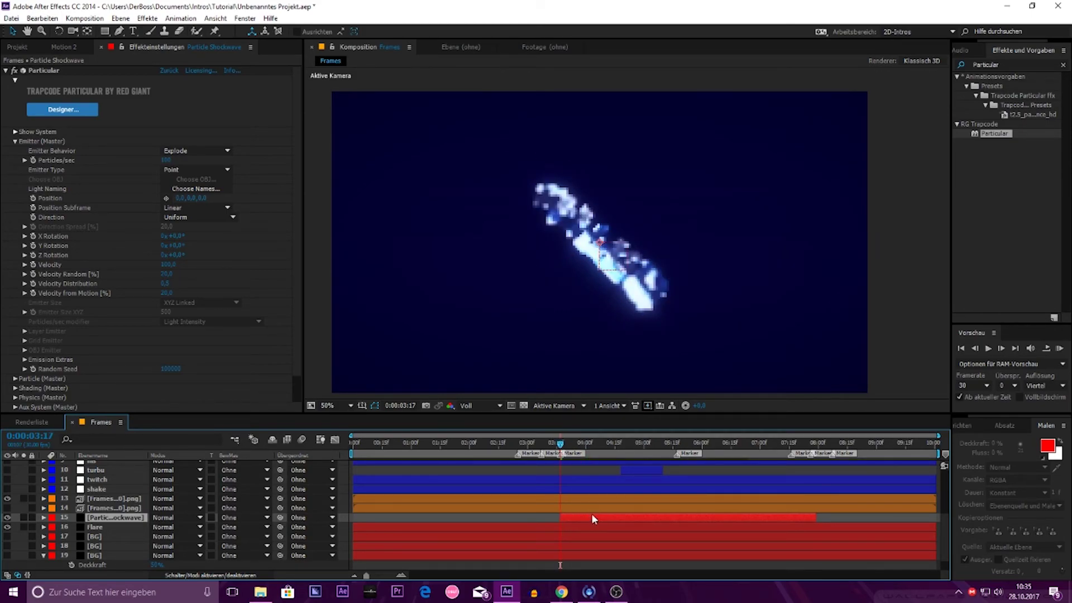
{"action": "key", "text": "ctrl+z"}
{"action": "key", "text": "space"}
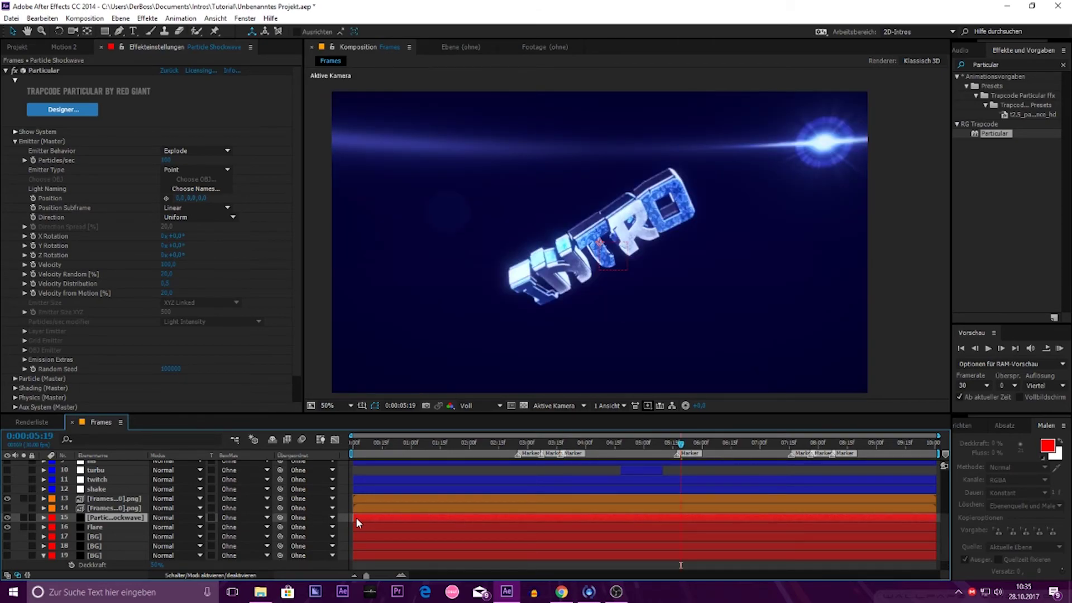
Step: Slide the Particle Shockwave layer to start around 0:00:03:17 and scrub to 4:12 to preview the burst
{"action": "left_click_drag", "start_coordinate": [438, 520], "coordinate": [629, 521]}
{"action": "left_click", "coordinate": [560, 444]}
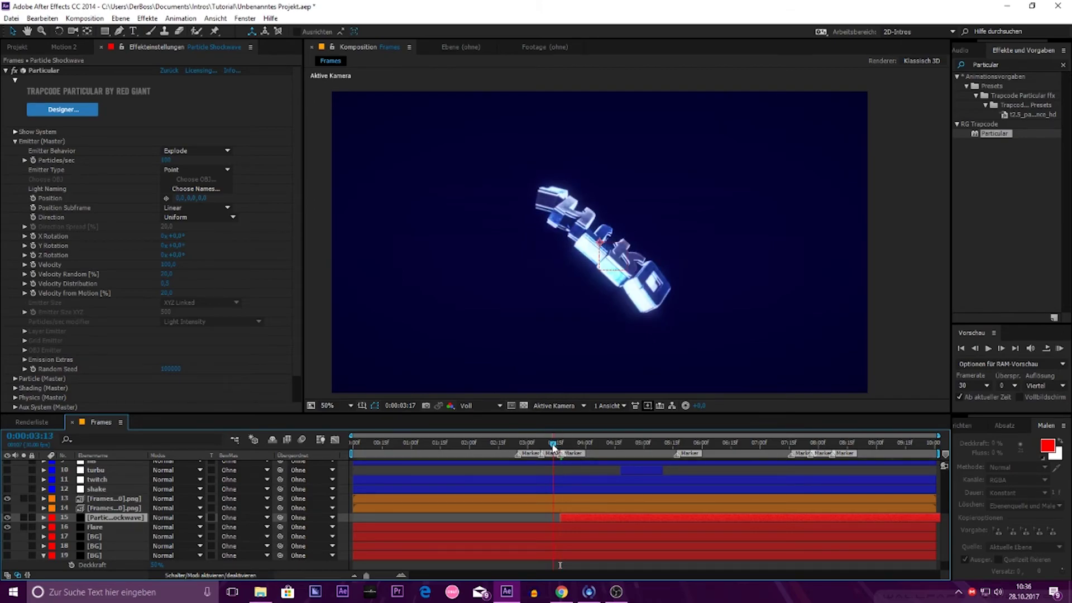
{"action": "left_click_drag", "start_coordinate": [560, 447], "coordinate": [608, 443]}
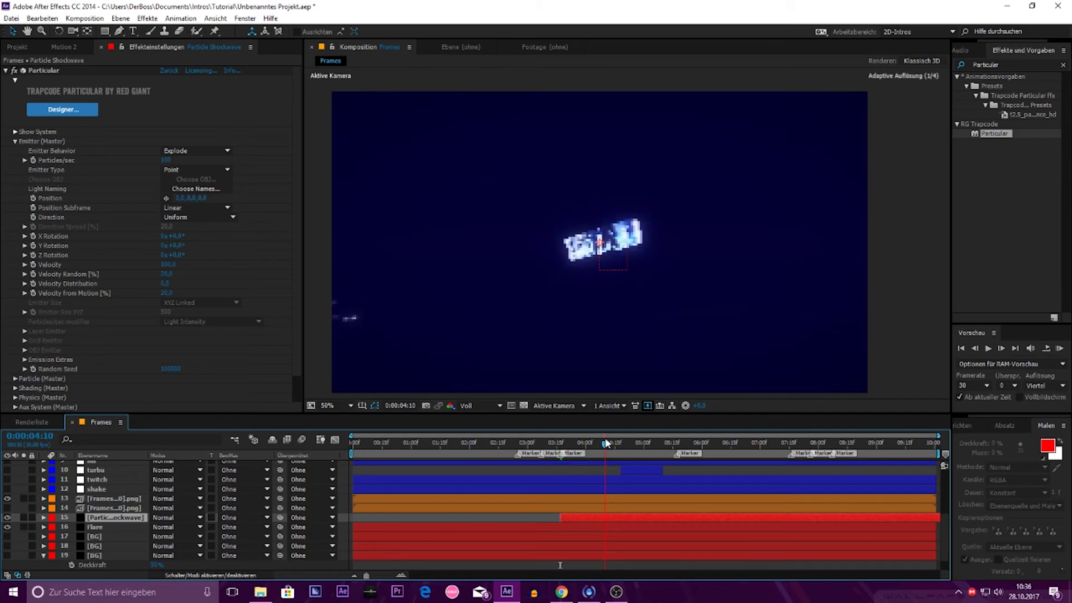
{"action": "left_click_drag", "start_coordinate": [607, 442], "coordinate": [609, 443]}
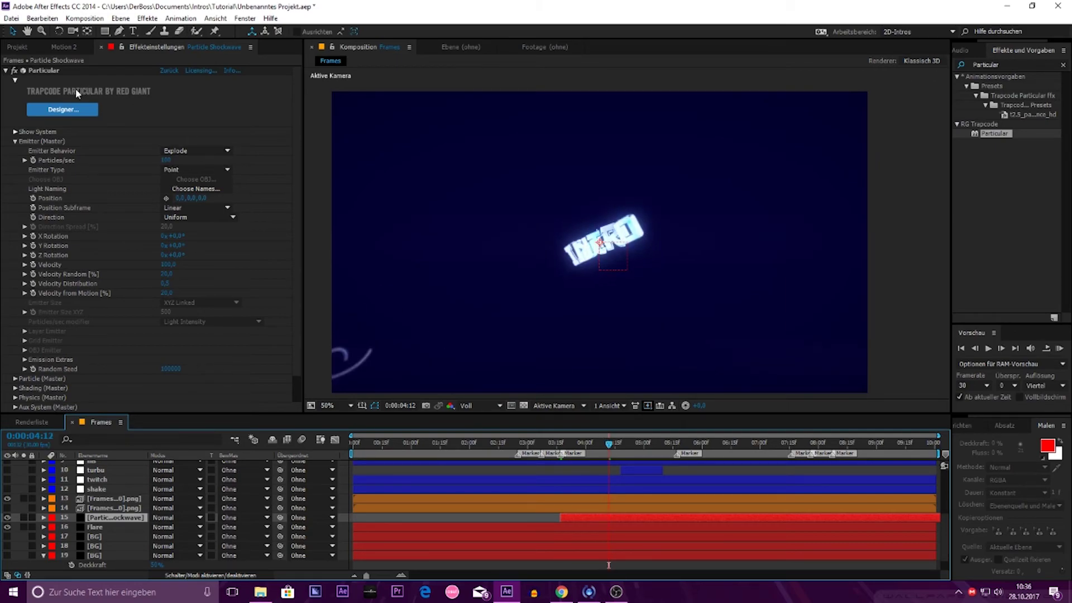
Step: Delete Particular from the shockwave layer and apply it again
{"action": "left_click", "coordinate": [45, 70]}
{"action": "key", "text": "Delete"}
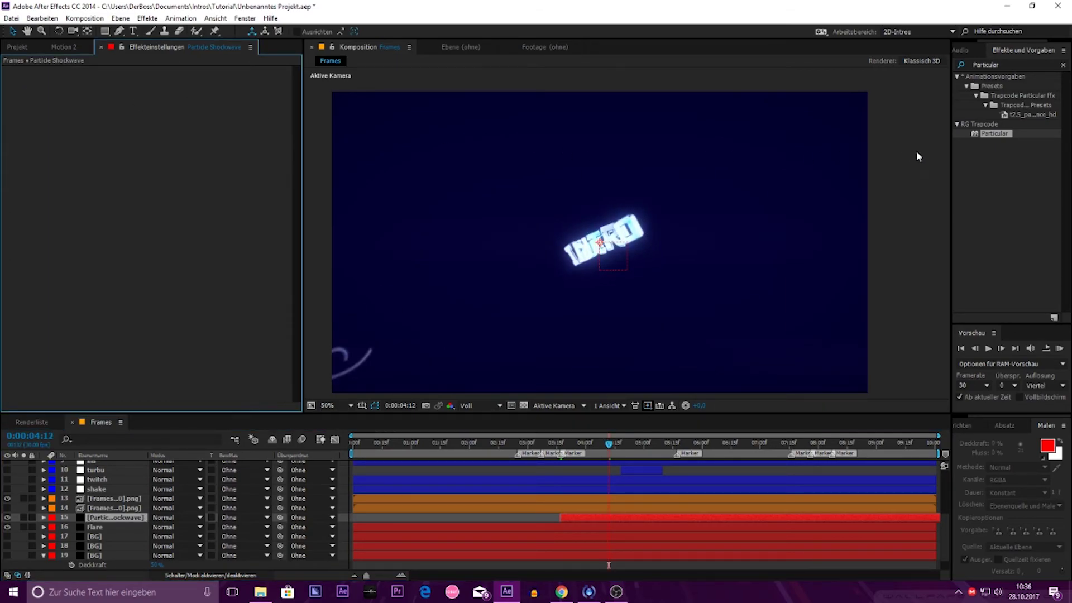
{"action": "left_click_drag", "start_coordinate": [994, 138], "coordinate": [160, 207]}
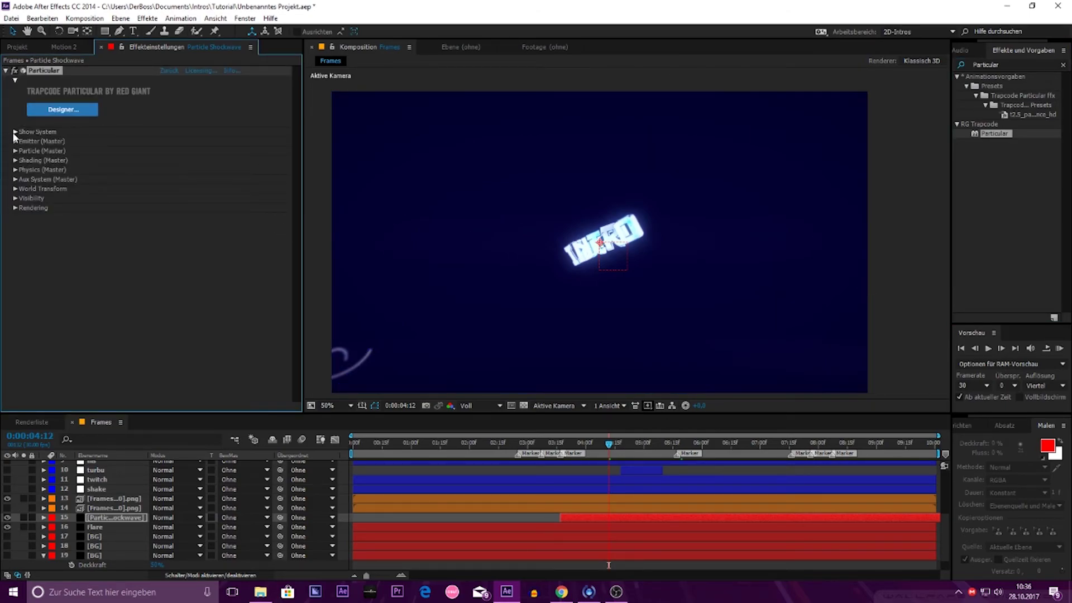
Step: Set Particular's Emitter Position X and Y to 0 and Emitter Behavior to Explode
{"action": "left_click", "coordinate": [16, 141]}
{"action": "left_click", "coordinate": [186, 198]}
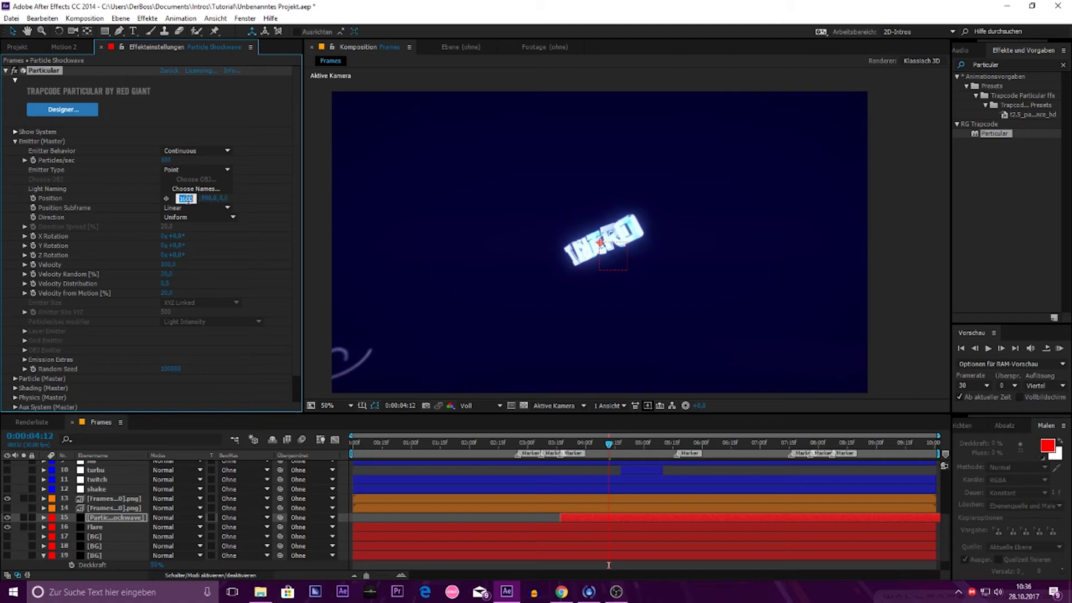
{"action": "type", "text": "0"}
{"action": "key", "text": "Tab"}
{"action": "type", "text": "0"}
{"action": "key", "text": "Tab"}
{"action": "key", "text": "Return"}
{"action": "left_click", "coordinate": [196, 150]}
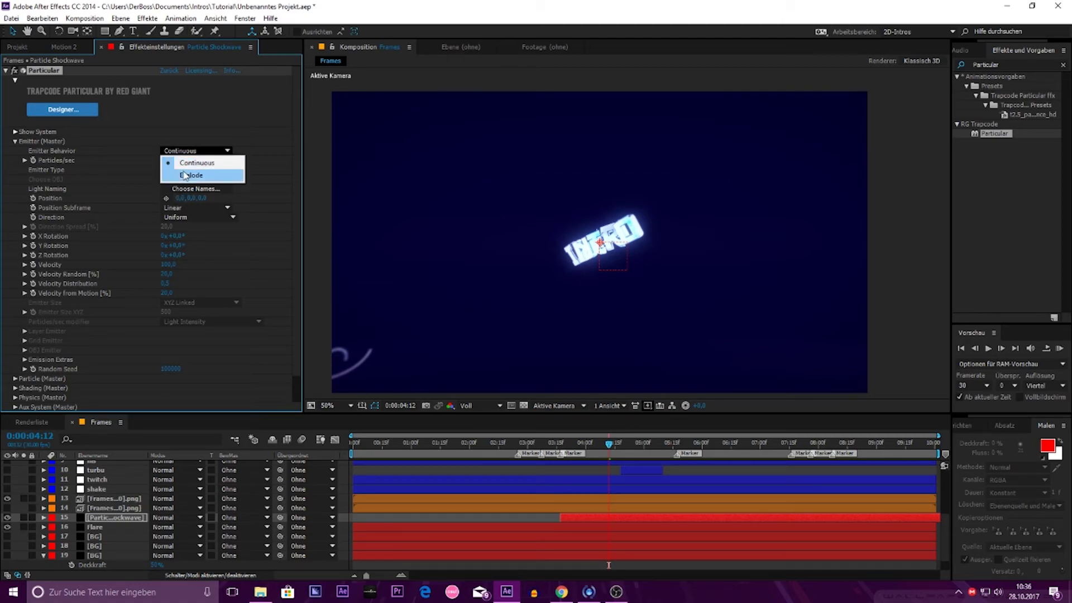
{"action": "left_click", "coordinate": [184, 175]}
Step: Raise Particles/sec well above 100 and inspect the burst at 100% viewer zoom
{"action": "left_click_drag", "start_coordinate": [563, 445], "coordinate": [586, 444]}
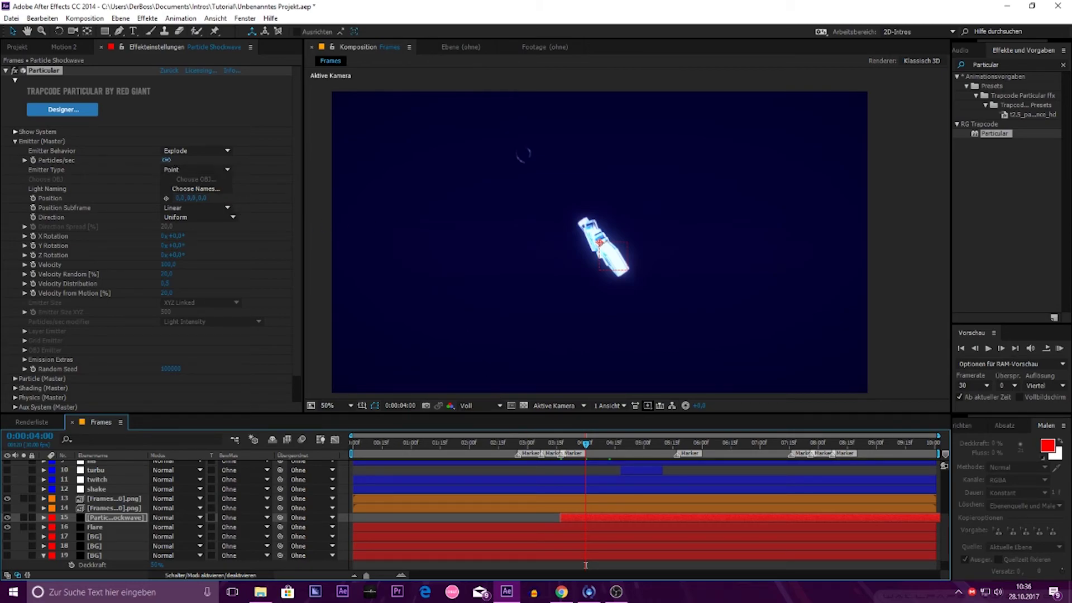
{"action": "left_click_drag", "start_coordinate": [166, 160], "coordinate": [419, 166]}
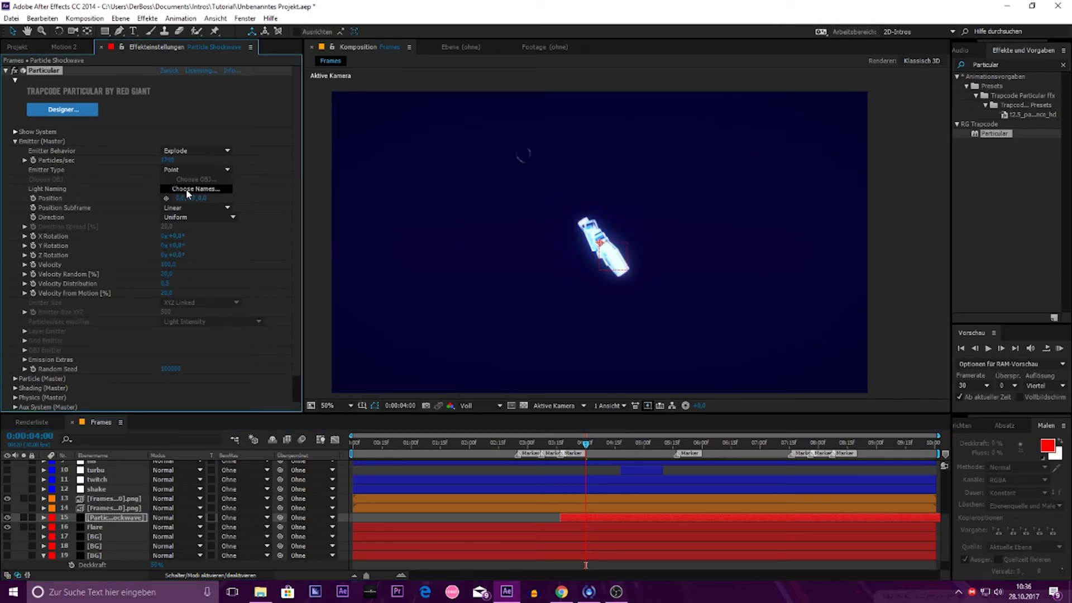
{"action": "left_click_drag", "start_coordinate": [168, 160], "coordinate": [787, 177]}
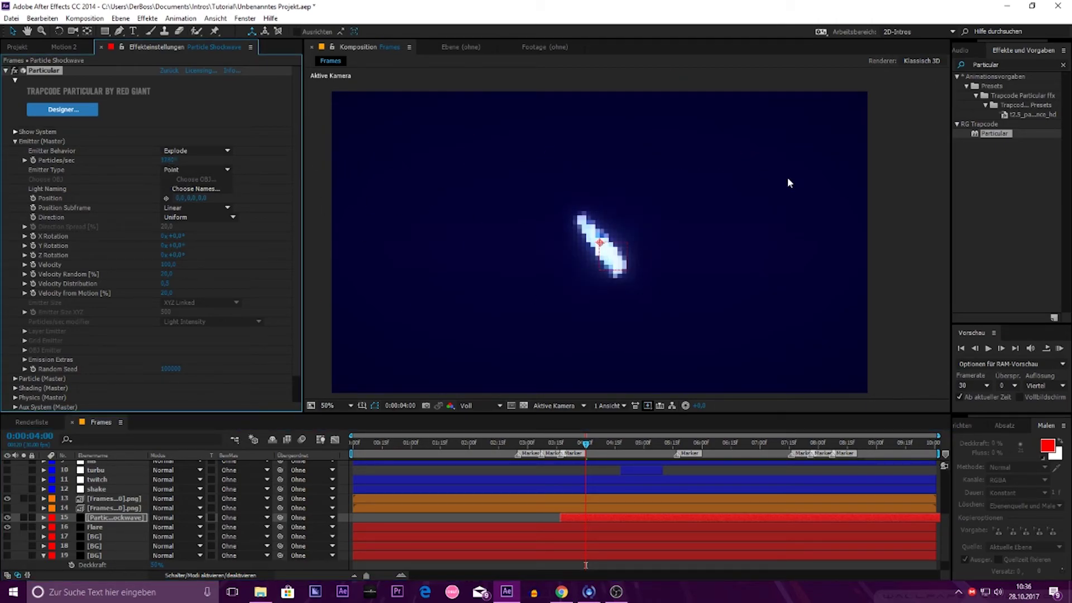
{"action": "key", "text": "period"}
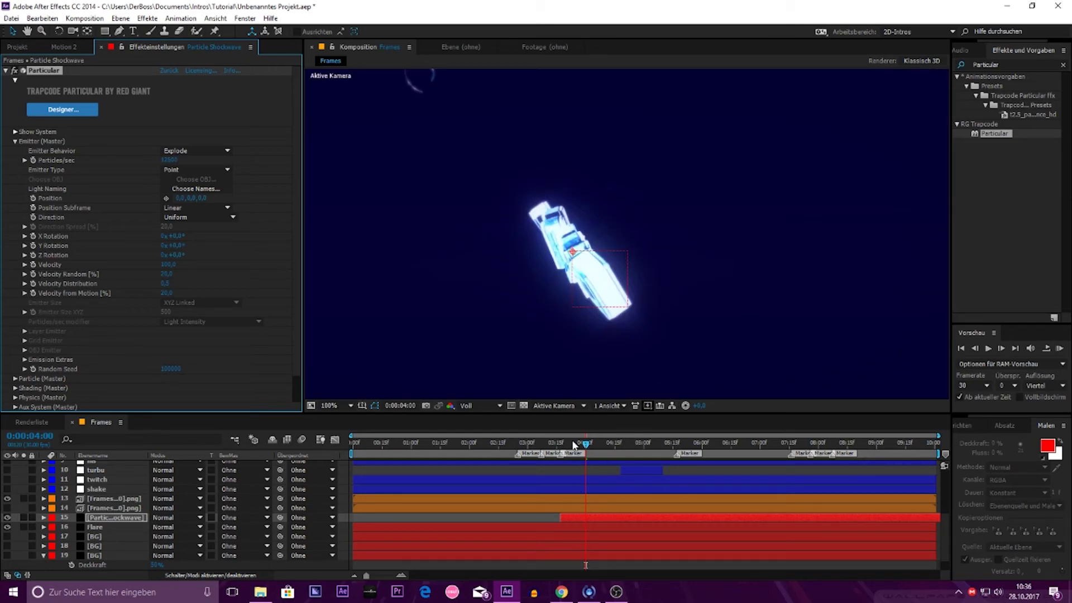
{"action": "left_click_drag", "start_coordinate": [586, 441], "coordinate": [627, 441]}
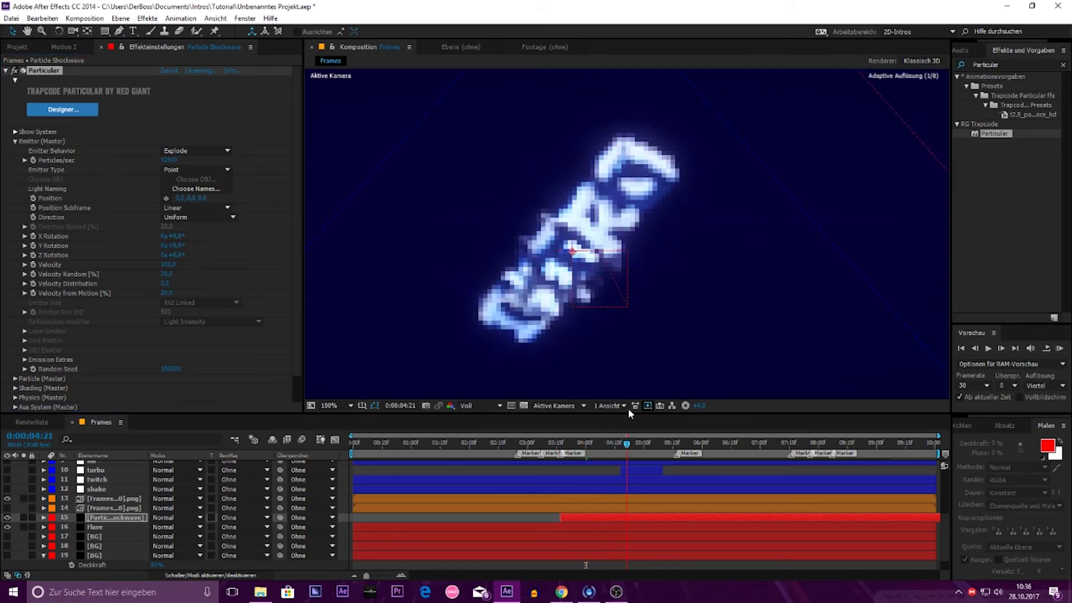
{"action": "key", "text": "comma"}
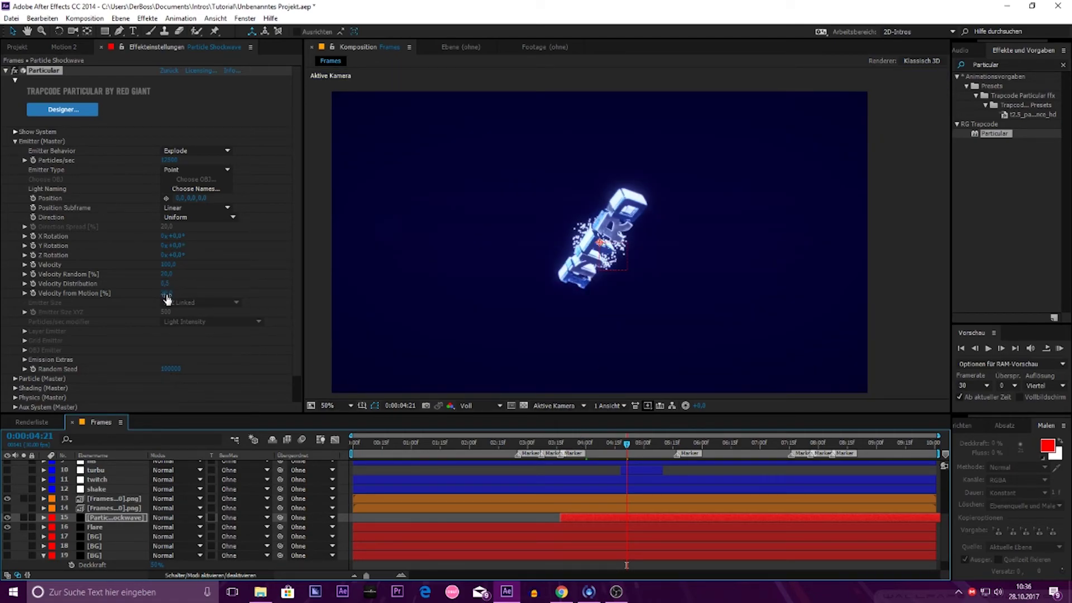
Step: Set Emitter Velocity from Motion to 120 and Velocity to 1000, then play the burst from about 4 seconds
{"action": "left_click_drag", "start_coordinate": [166, 296], "coordinate": [220, 289]}
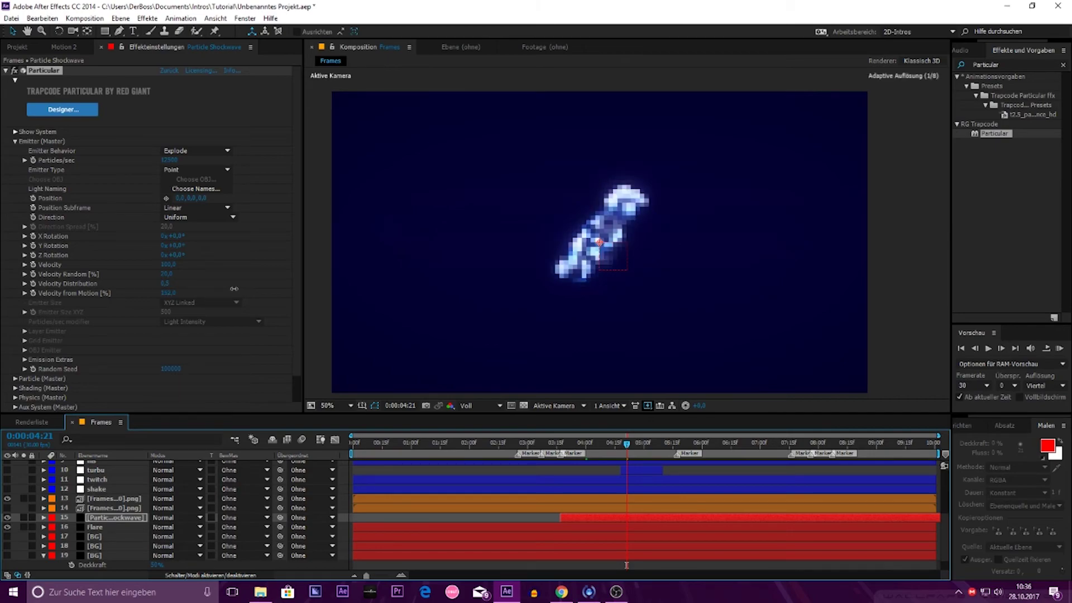
{"action": "left_click", "coordinate": [168, 264]}
{"action": "type", "text": "300"}
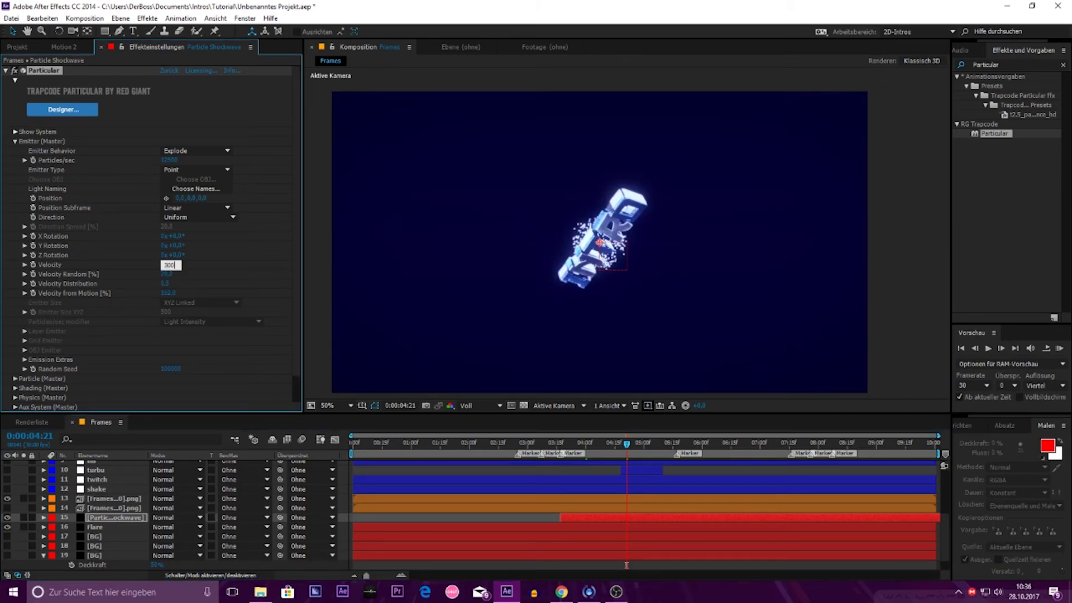
{"action": "key", "text": "Return"}
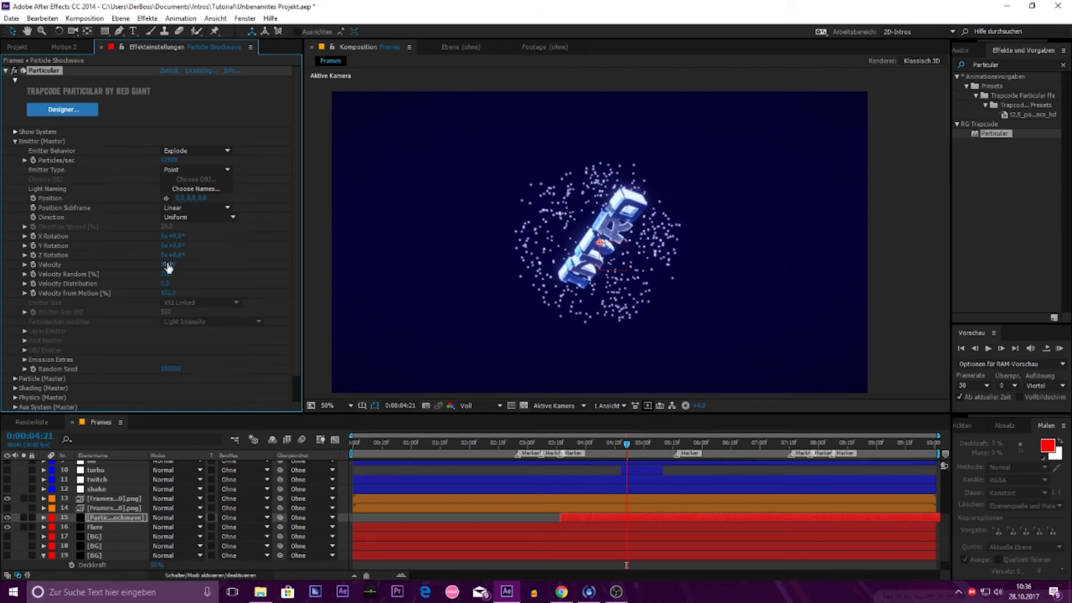
{"action": "left_click", "coordinate": [169, 266]}
{"action": "type", "text": "1000"}
{"action": "key", "text": "Return"}
{"action": "left_click_drag", "start_coordinate": [563, 444], "coordinate": [592, 443]}
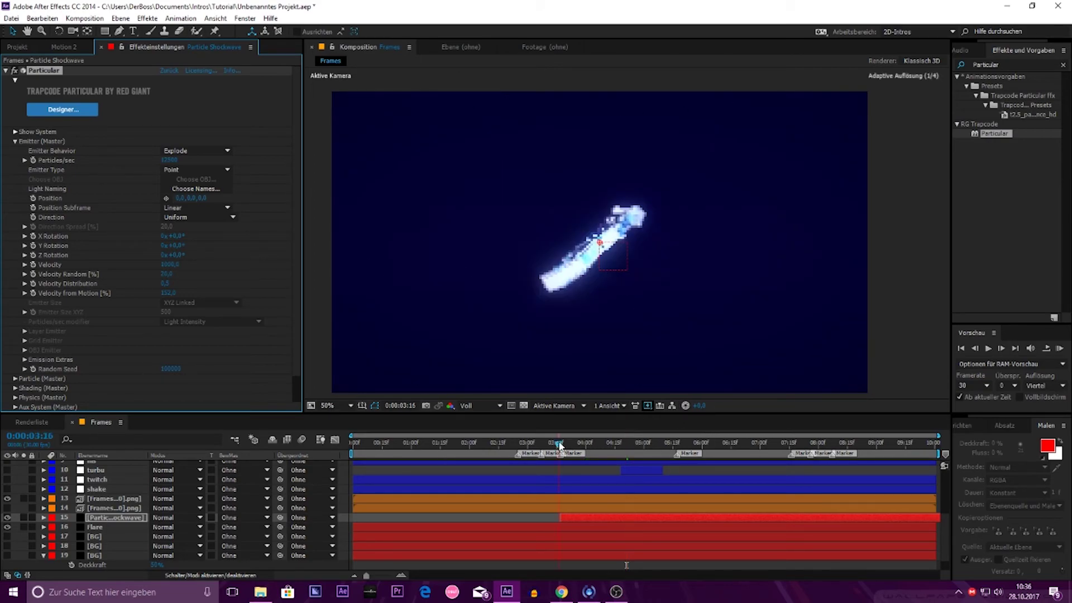
{"action": "key", "text": "space"}
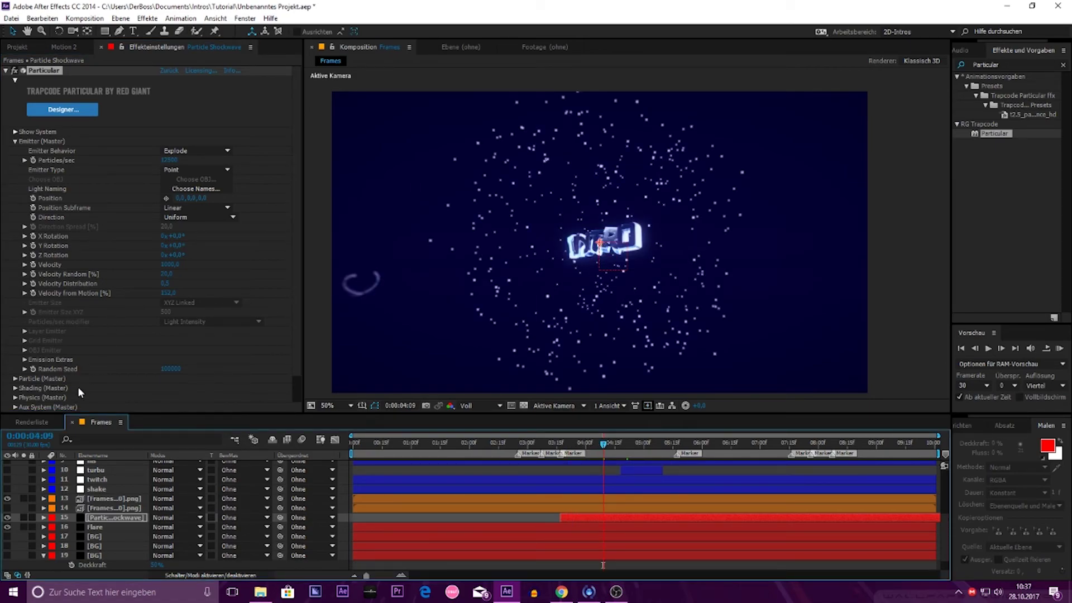
Step: Raise Physics Gravity to 2040 and RAM-preview the burst from 0:00:03:17
{"action": "scroll", "coordinate": [178, 396], "scroll_direction": "down", "scroll_amount": 1}
{"action": "left_click", "coordinate": [15, 368]}
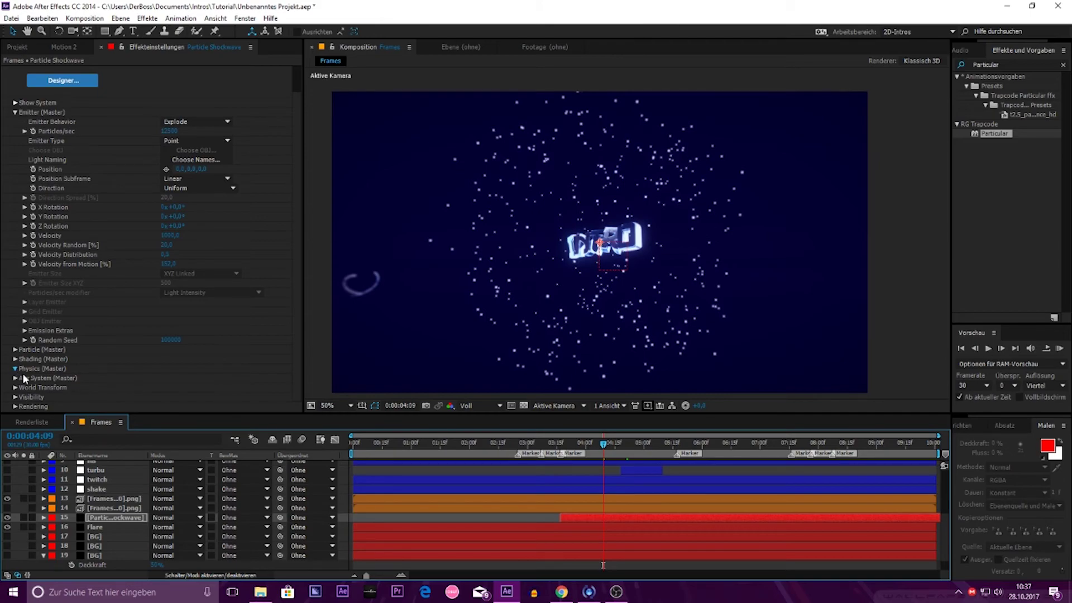
{"action": "scroll", "coordinate": [631, 223], "scroll_direction": "up", "scroll_amount": 2}
{"action": "scroll", "coordinate": [631, 219], "scroll_direction": "down", "scroll_amount": 2}
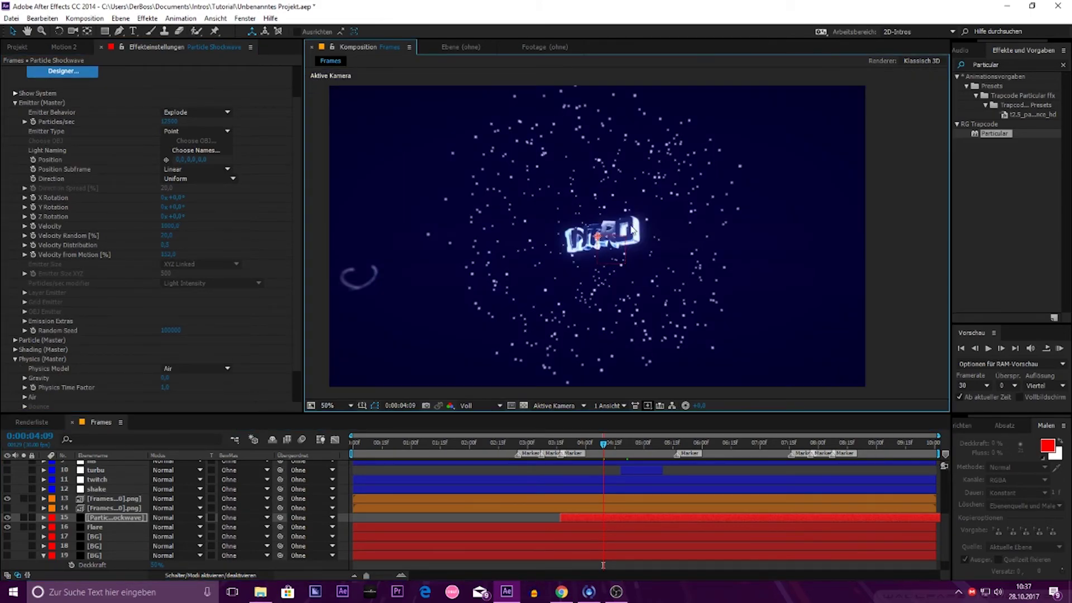
{"action": "mouse_move", "coordinate": [165, 380]}
{"action": "left_mouse_down"}
{"action": "mouse_move", "coordinate": [279, 368]}
{"action": "mouse_move", "coordinate": [231, 384]}
{"action": "left_mouse_up"}
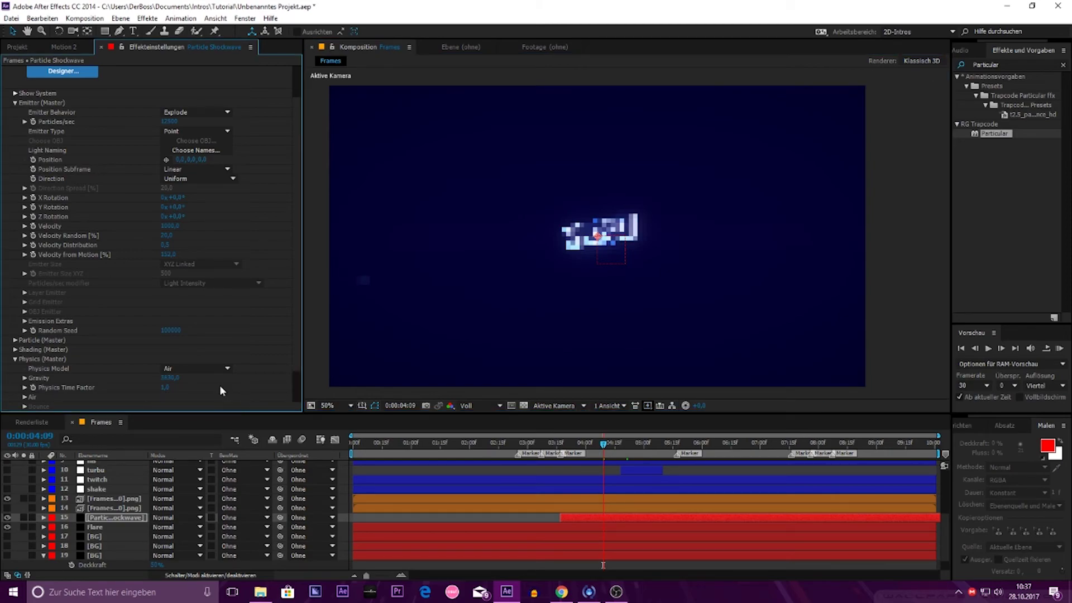
{"action": "left_click", "coordinate": [590, 444]}
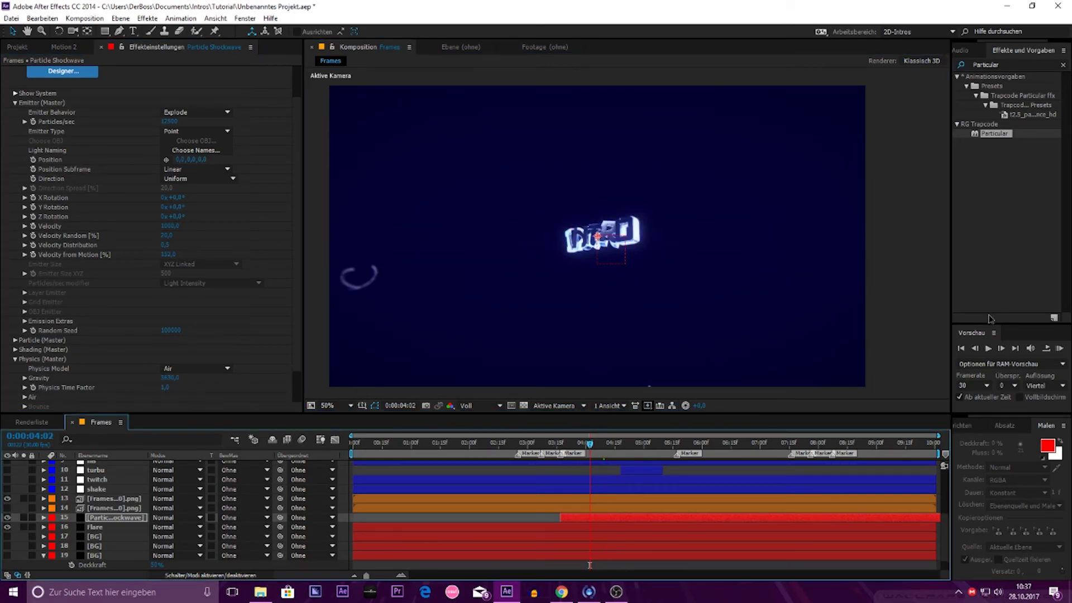
{"action": "left_click", "coordinate": [560, 444]}
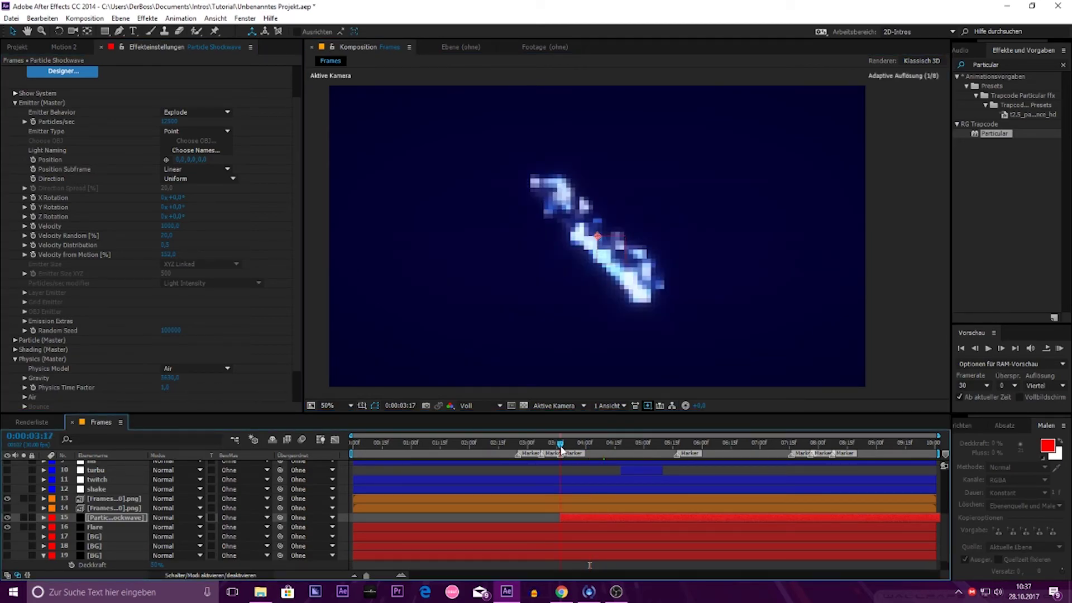
{"action": "left_click", "coordinate": [1058, 349]}
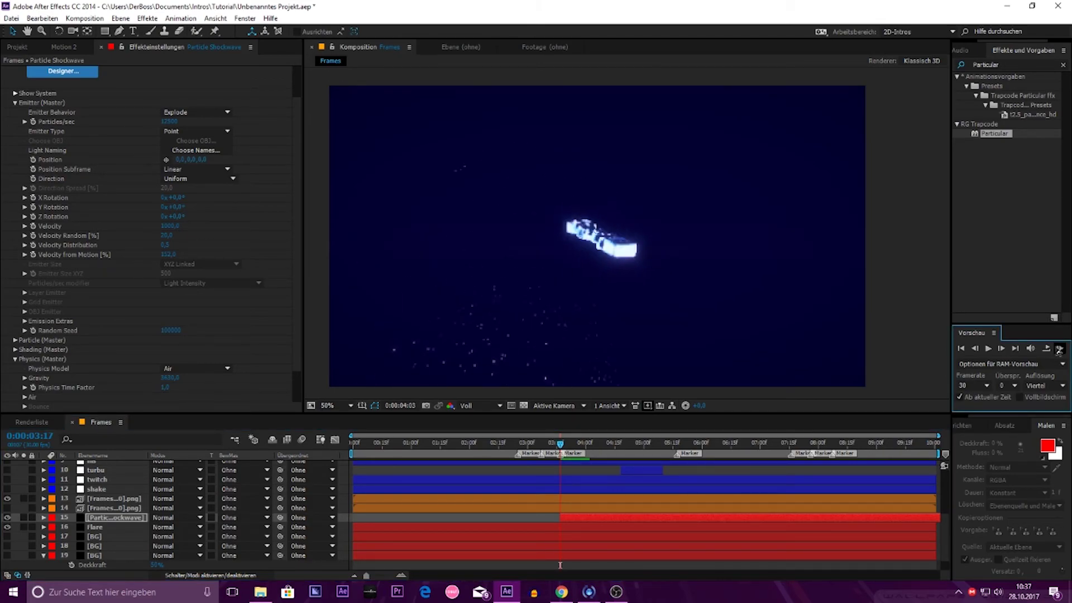
{"action": "left_click", "coordinate": [574, 458]}
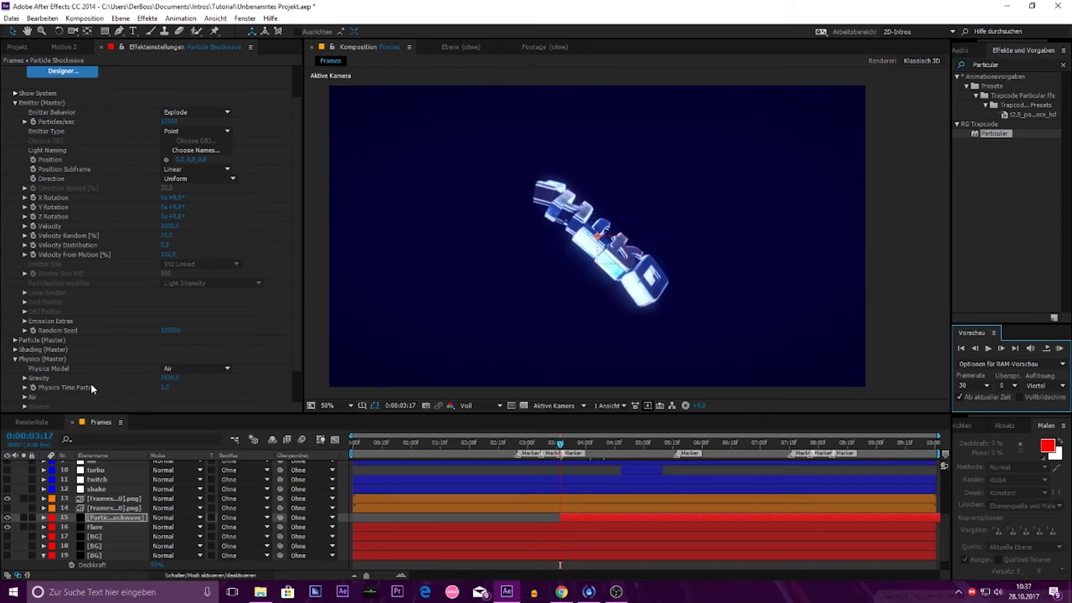
Step: Set the Aux System to emit Continuously and move to 0:00:03:29
{"action": "left_click", "coordinate": [16, 360]}
{"action": "left_click", "coordinate": [15, 379]}
{"action": "scroll", "coordinate": [85, 398], "scroll_direction": "down", "scroll_amount": 5}
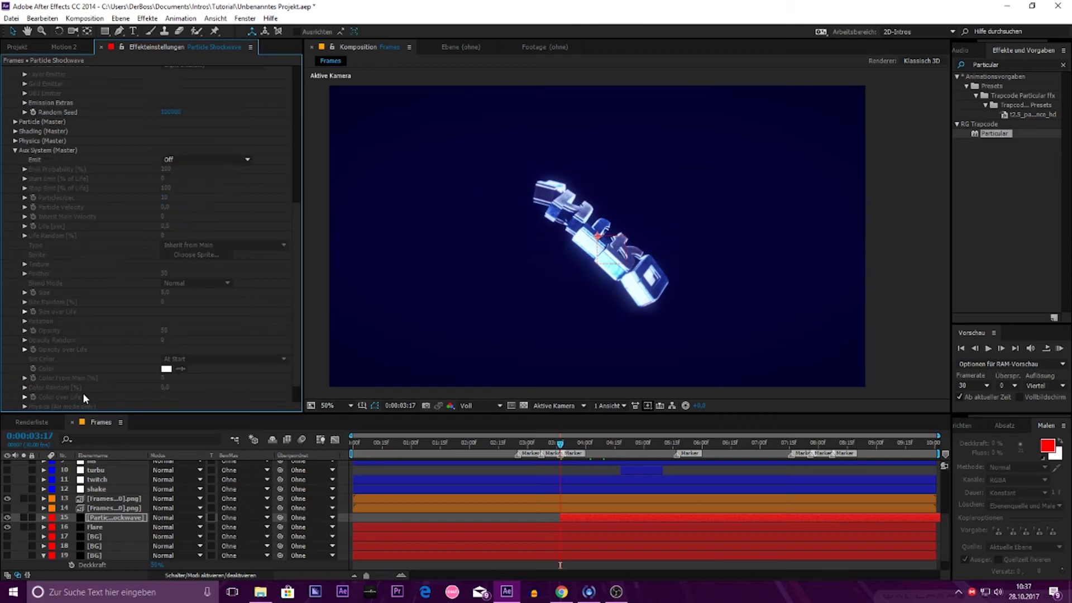
{"action": "left_click", "coordinate": [179, 160]}
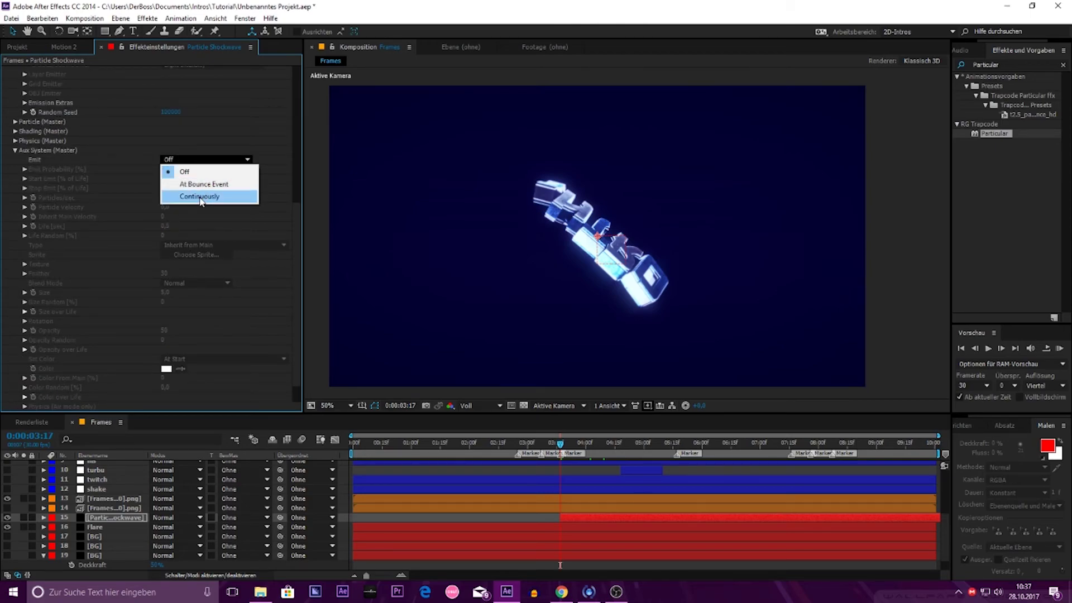
{"action": "left_click", "coordinate": [185, 184]}
{"action": "left_click_drag", "start_coordinate": [566, 451], "coordinate": [585, 445]}
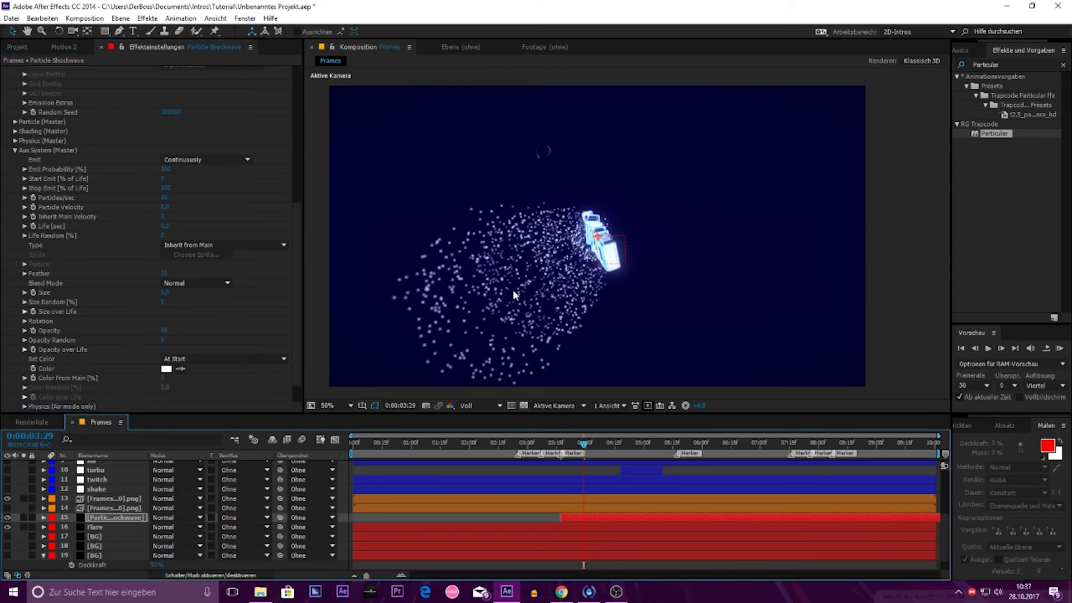
Step: Lower the main Emitter Particles/sec value
{"action": "scroll", "coordinate": [435, 246], "scroll_direction": "up", "scroll_amount": 2}
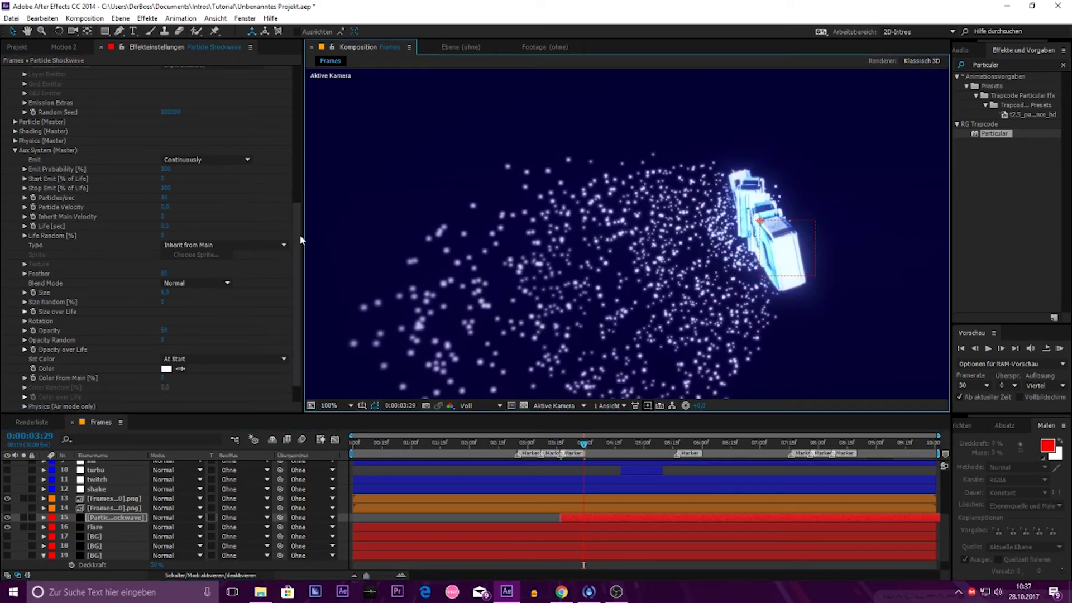
{"action": "scroll", "coordinate": [300, 235], "scroll_direction": "up", "scroll_amount": 5}
{"action": "left_click", "coordinate": [168, 135]}
{"action": "type", "text": "400"}
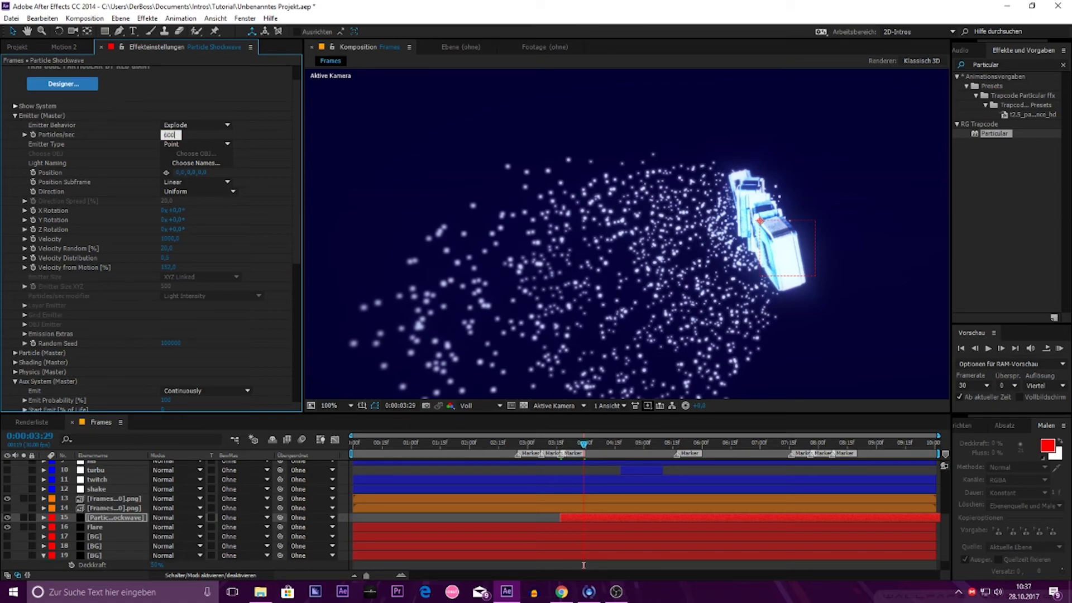
{"action": "key", "text": "Return"}
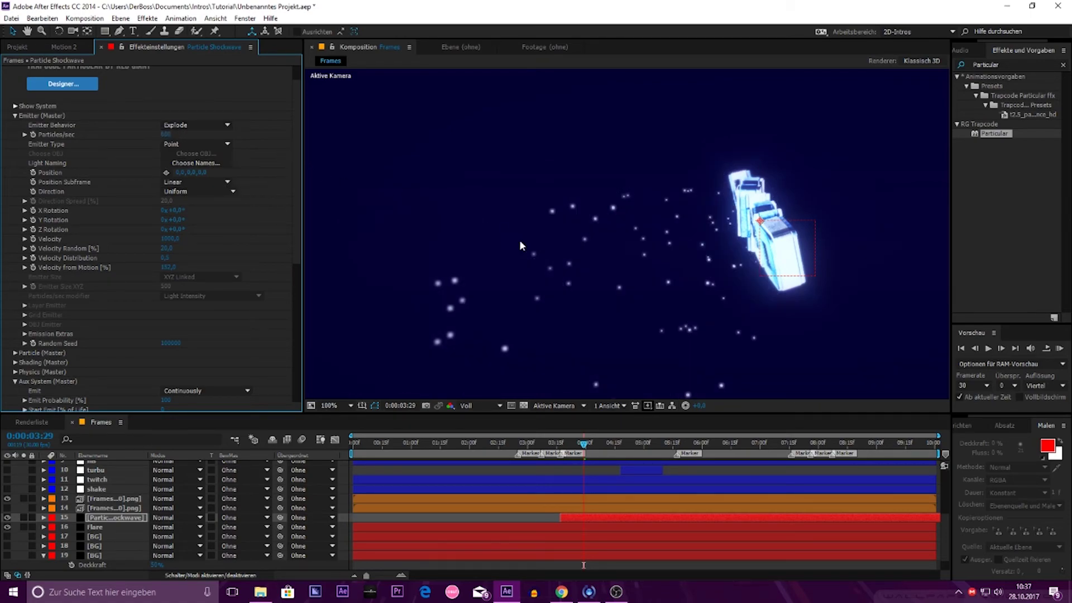
Step: Set the Aux Particles/sec to 400
{"action": "scroll", "coordinate": [299, 256], "scroll_direction": "down", "scroll_amount": 8}
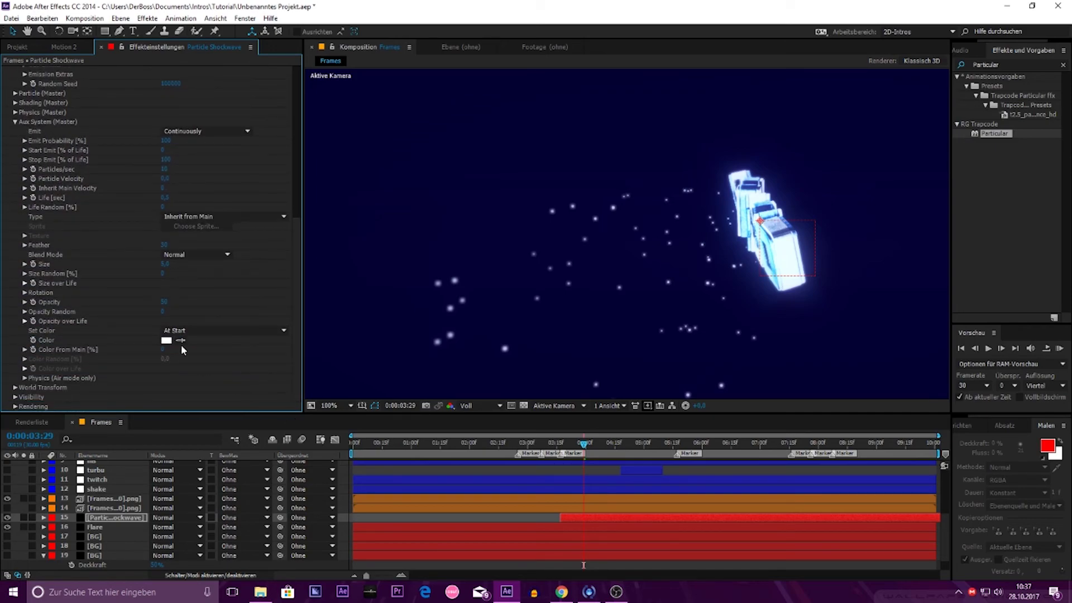
{"action": "left_click", "coordinate": [167, 171]}
{"action": "key", "text": "Return"}
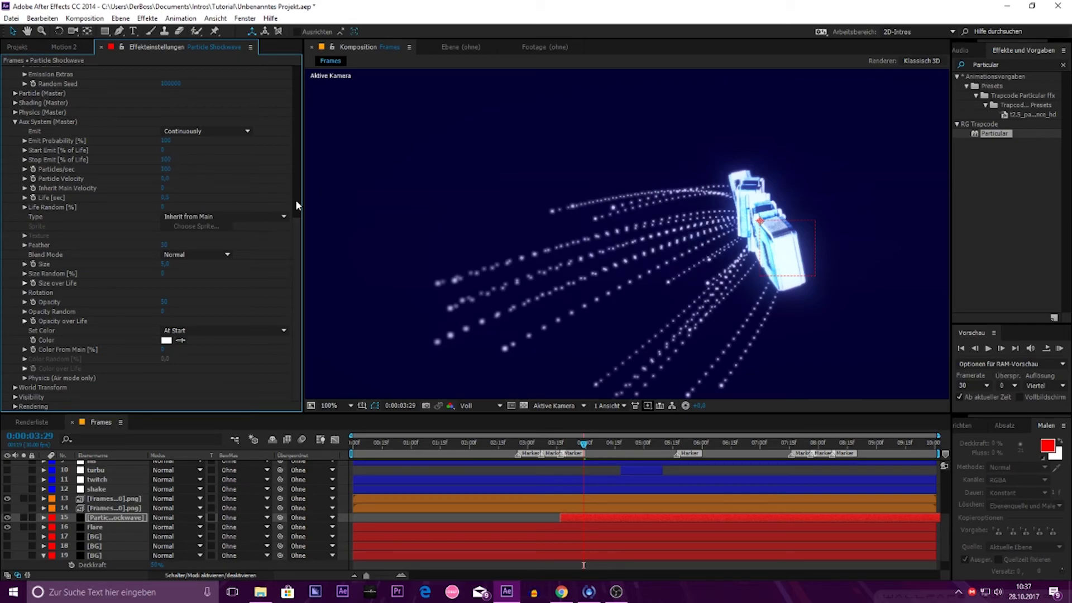
{"action": "left_click", "coordinate": [167, 170]}
{"action": "type", "text": "400"}
{"action": "key", "text": "Return"}
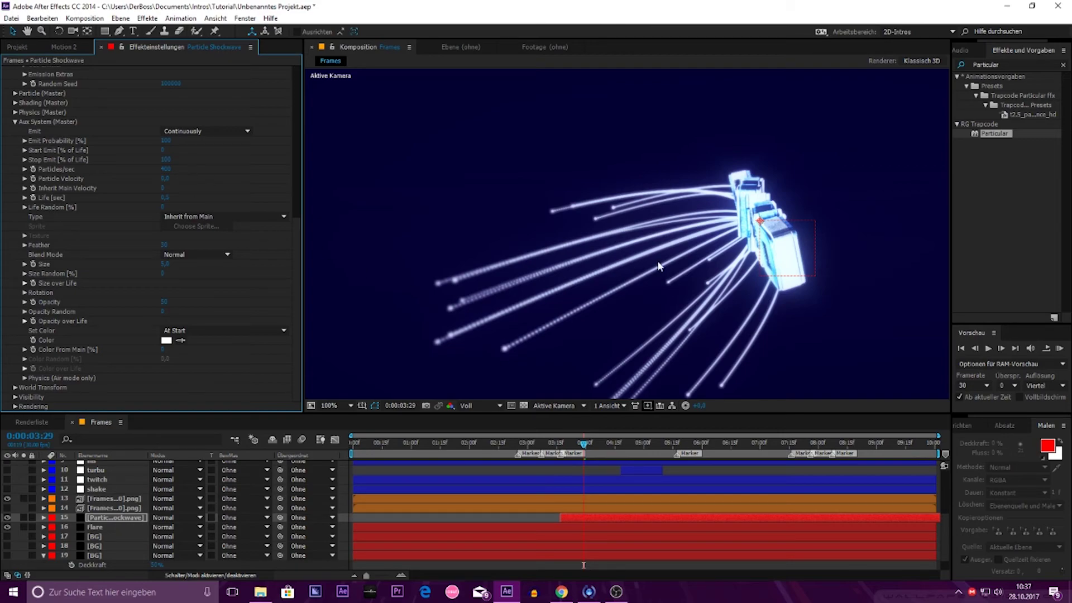
{"action": "scroll", "coordinate": [620, 245], "scroll_direction": "down", "scroll_amount": 2}
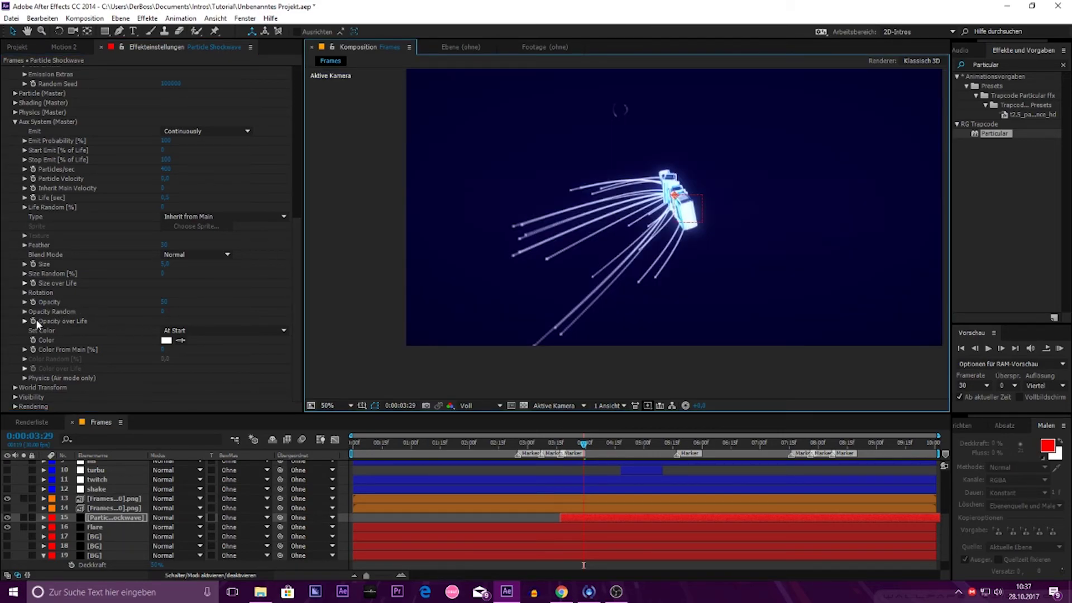
Step: Give aux particles a fading-out Opacity over Life preset and the Cloudlet particle type
{"action": "left_click", "coordinate": [25, 321]}
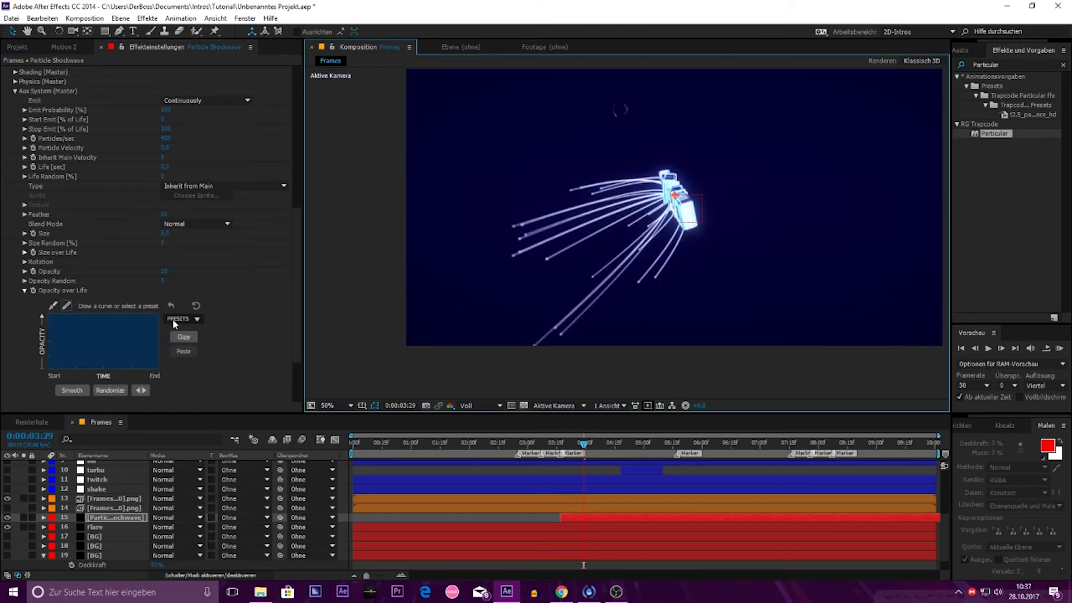
{"action": "left_click", "coordinate": [183, 353]}
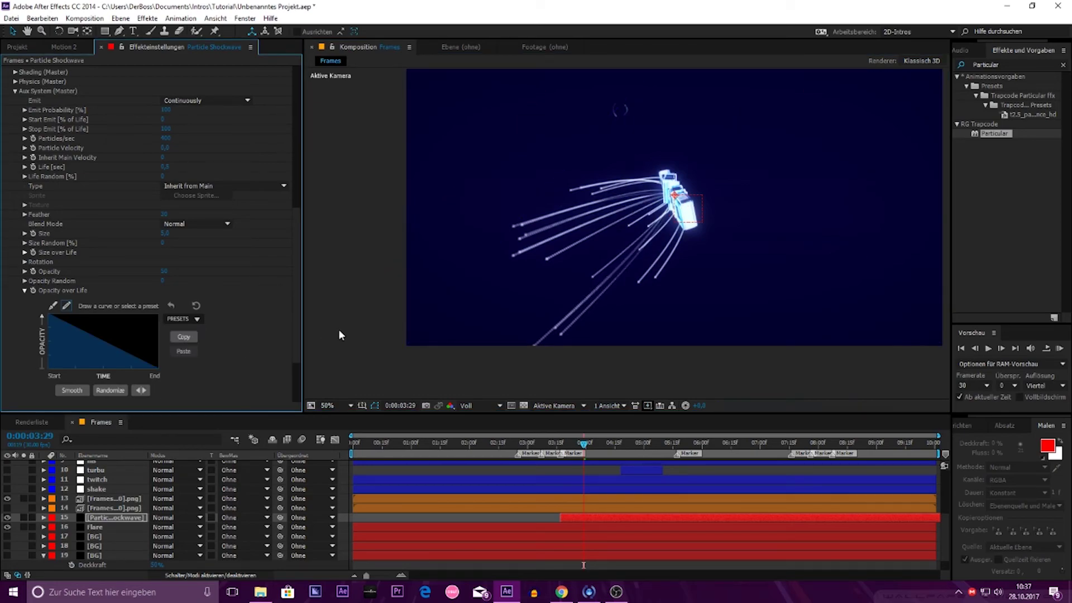
{"action": "scroll", "coordinate": [594, 266], "scroll_direction": "up", "scroll_amount": 2}
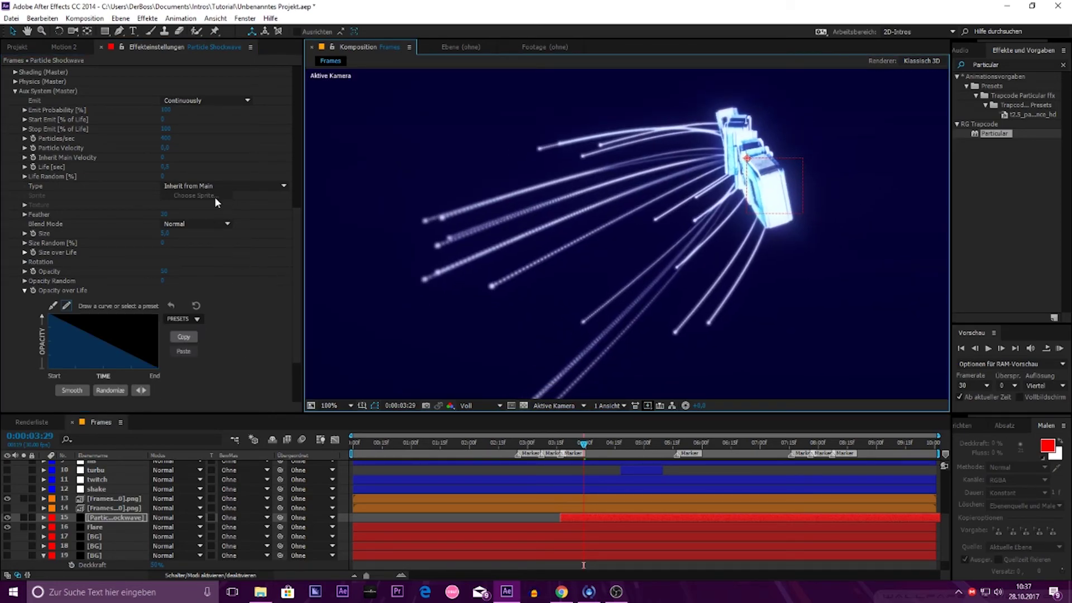
{"action": "left_click", "coordinate": [203, 186]}
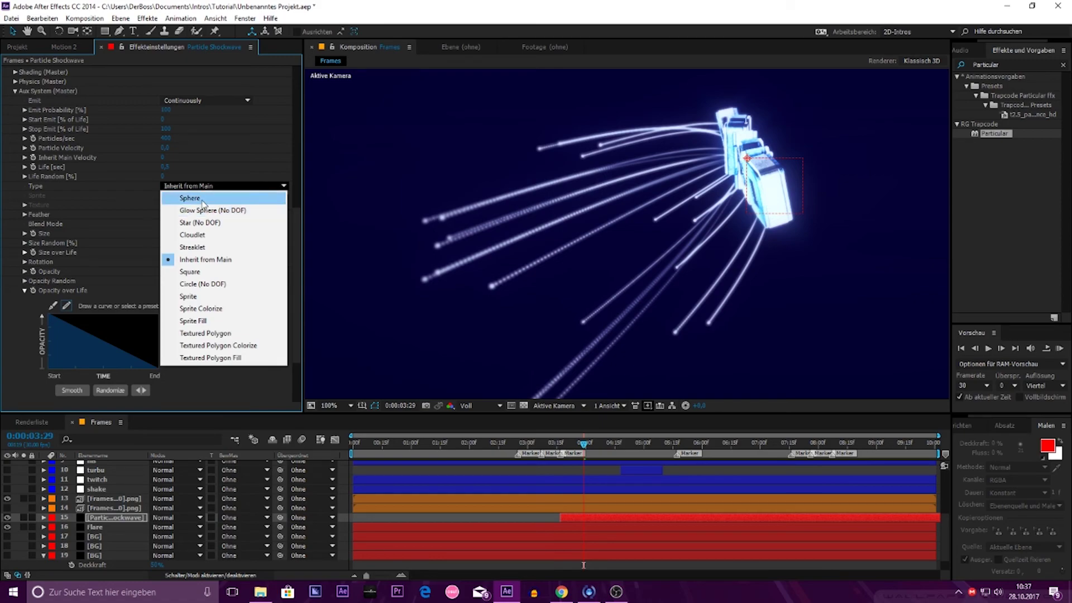
{"action": "left_click", "coordinate": [211, 234]}
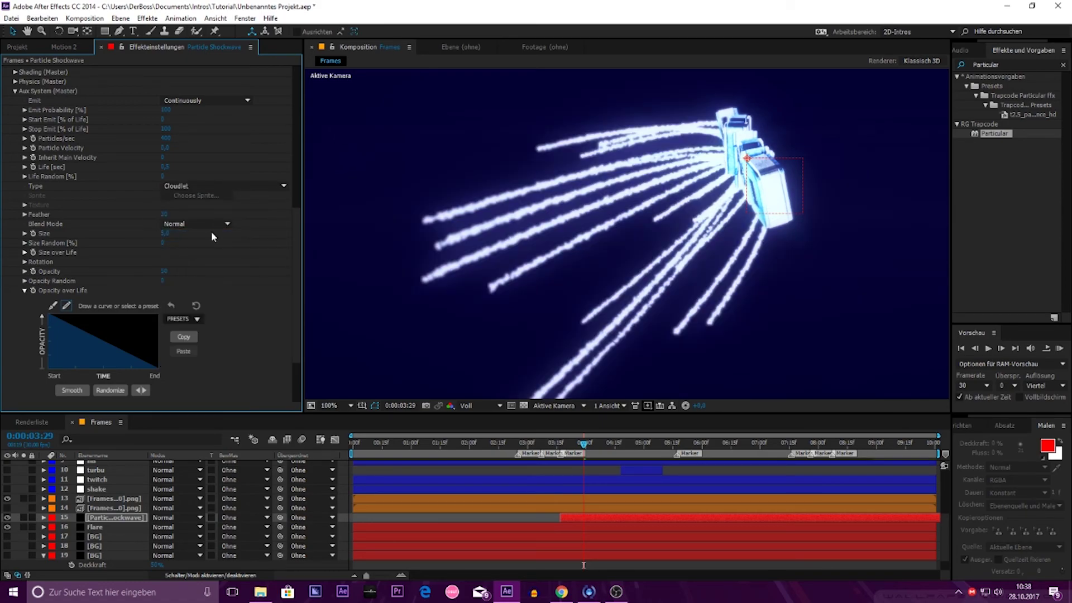
{"action": "left_click_drag", "start_coordinate": [294, 274], "coordinate": [294, 229]}
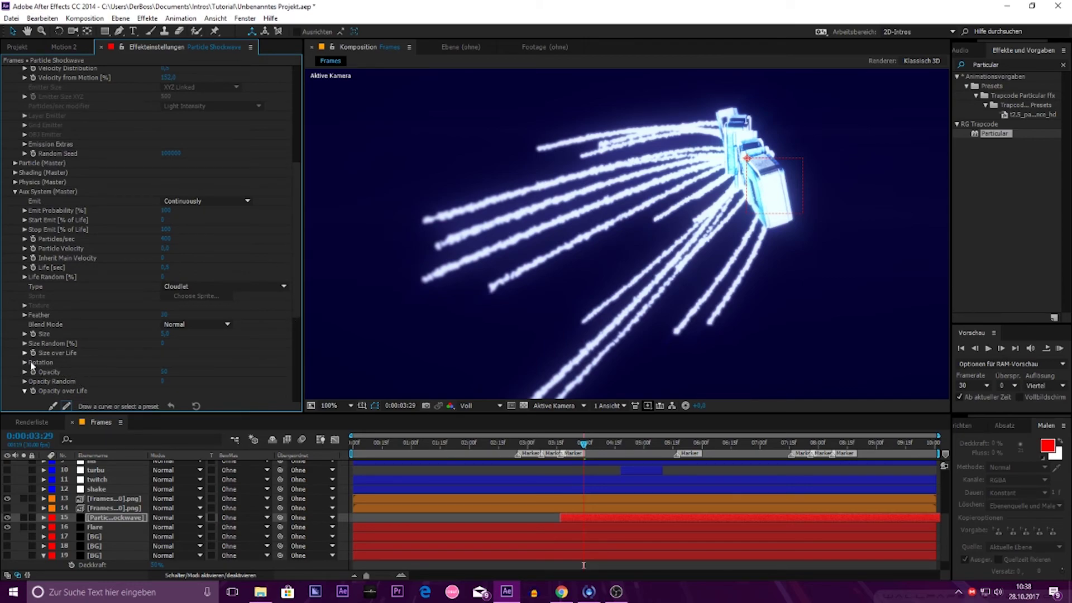
{"action": "scroll", "coordinate": [222, 364], "scroll_direction": "down", "scroll_amount": 2}
{"action": "scroll", "coordinate": [208, 367], "scroll_direction": "down", "scroll_amount": 2}
Step: Set the aux trail colour to light blue A2BFFF
{"action": "left_click", "coordinate": [167, 350]}
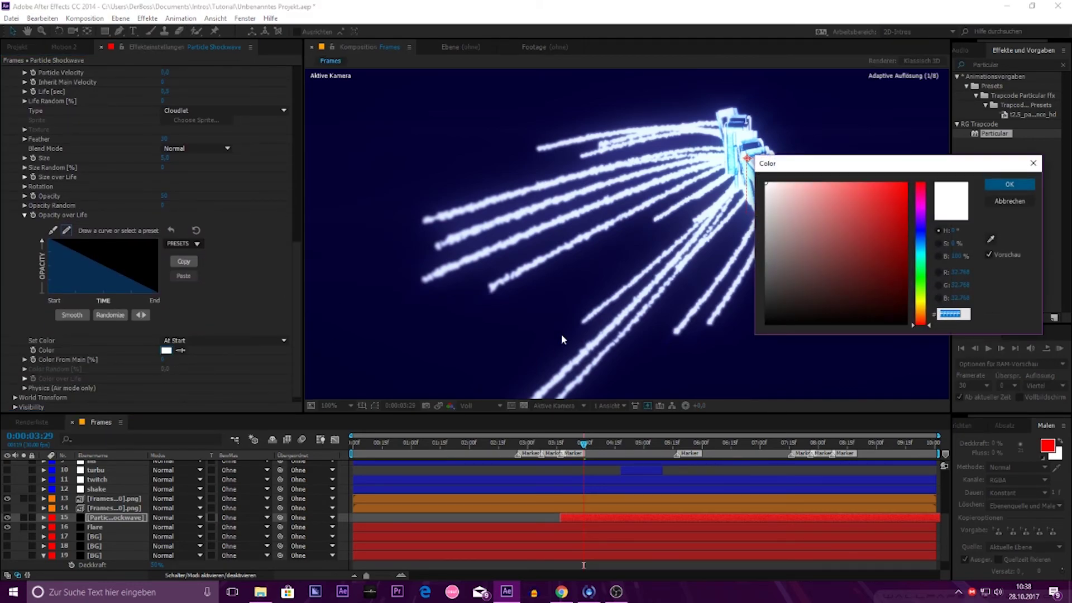
{"action": "left_click", "coordinate": [919, 242]}
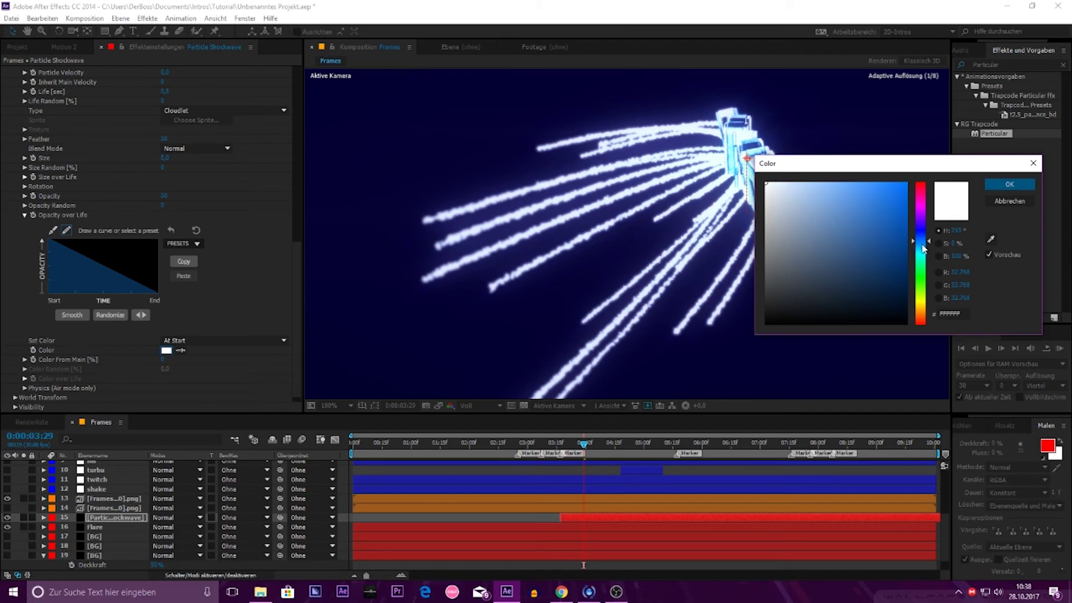
{"action": "left_click", "coordinate": [817, 182]}
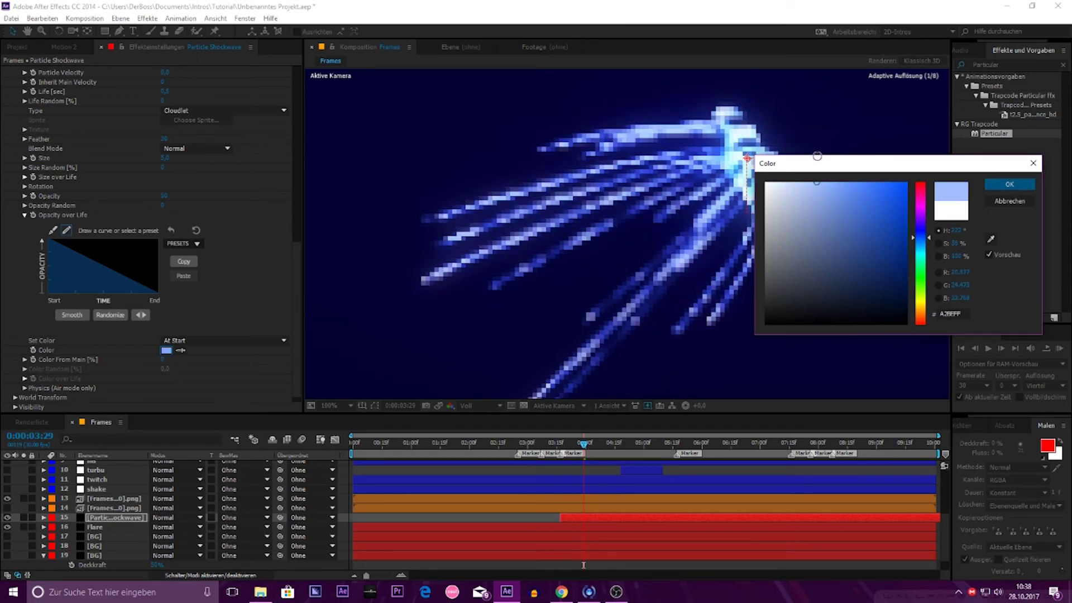
{"action": "left_click", "coordinate": [1010, 184]}
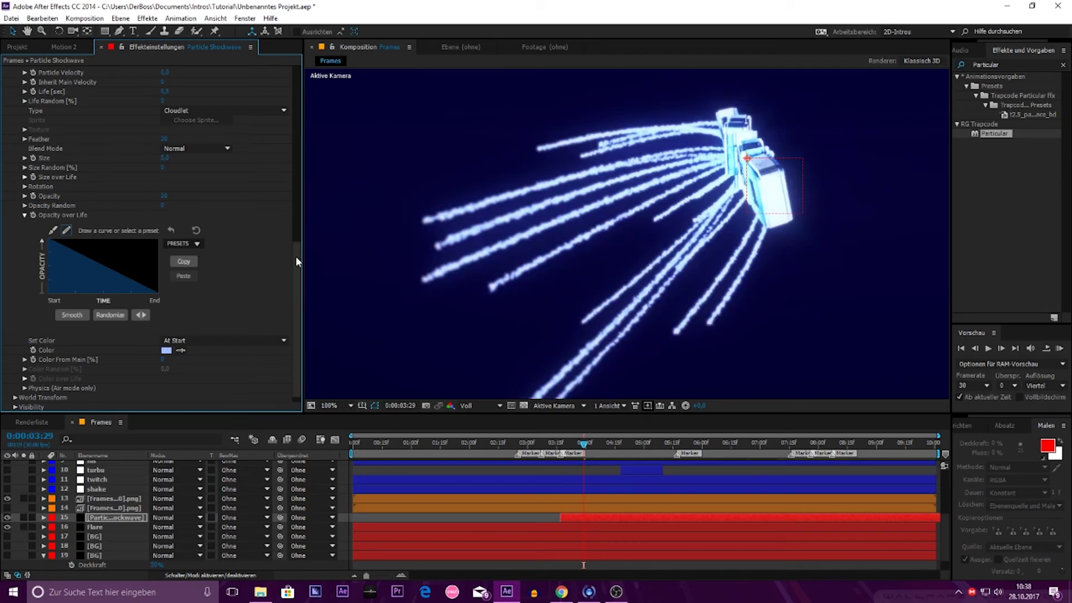
{"action": "left_click_drag", "start_coordinate": [296, 256], "coordinate": [298, 187]}
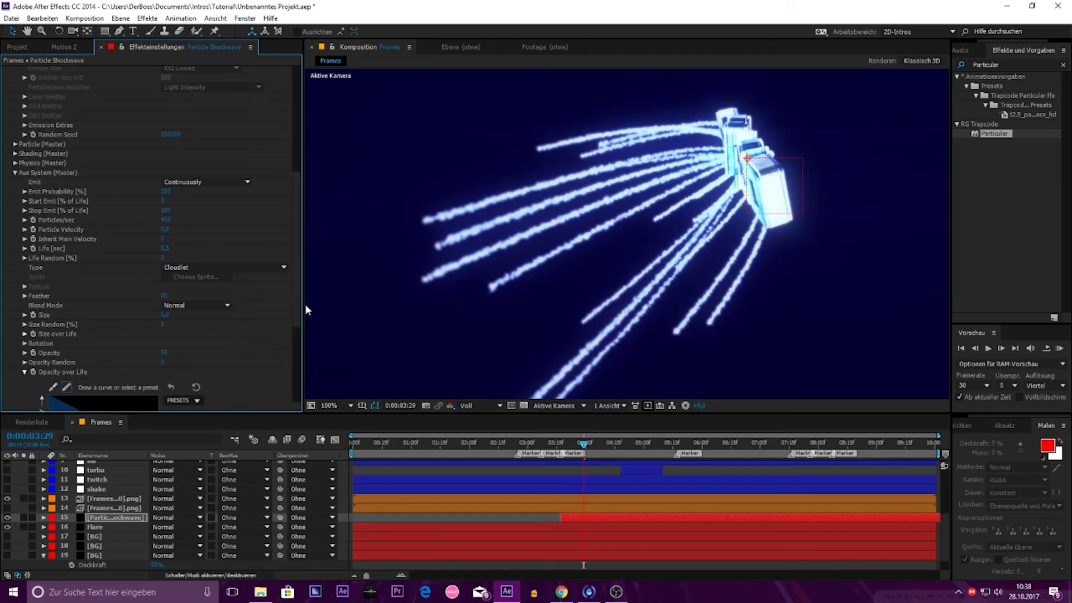
{"action": "scroll", "coordinate": [187, 385], "scroll_direction": "down", "scroll_amount": 5}
{"action": "left_click", "coordinate": [167, 366]}
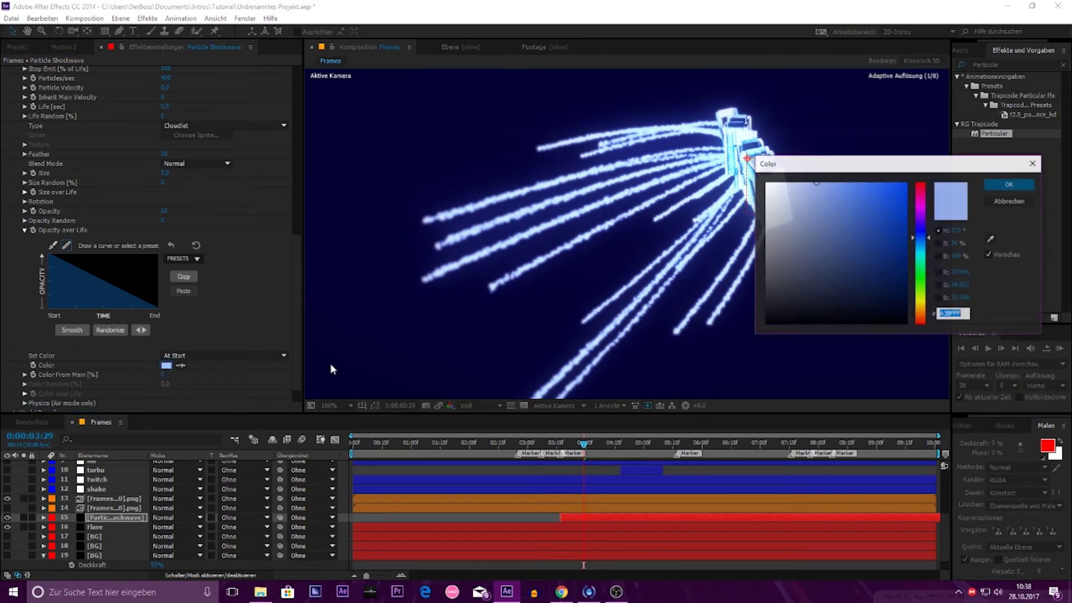
{"action": "left_click", "coordinate": [1016, 186]}
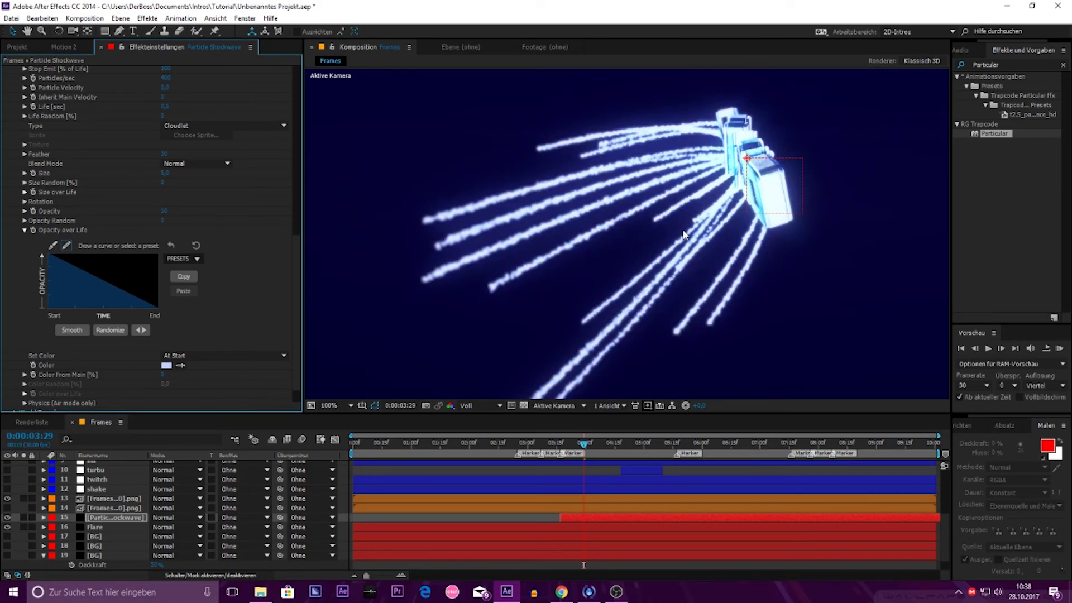
{"action": "scroll", "coordinate": [667, 251], "scroll_direction": "up", "scroll_amount": 1}
{"action": "scroll", "coordinate": [626, 244], "scroll_direction": "down", "scroll_amount": 3}
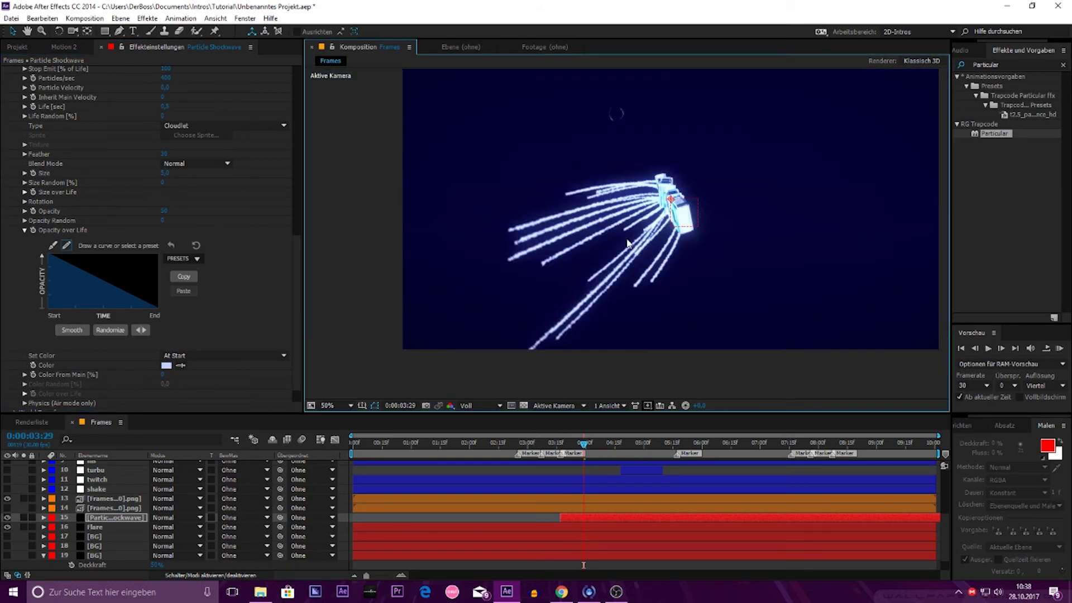
Step: Set the aux particles' Life [sec] to 0,1, checking the trails at 0:00:04:07
{"action": "left_click_drag", "start_coordinate": [584, 444], "coordinate": [601, 445]}
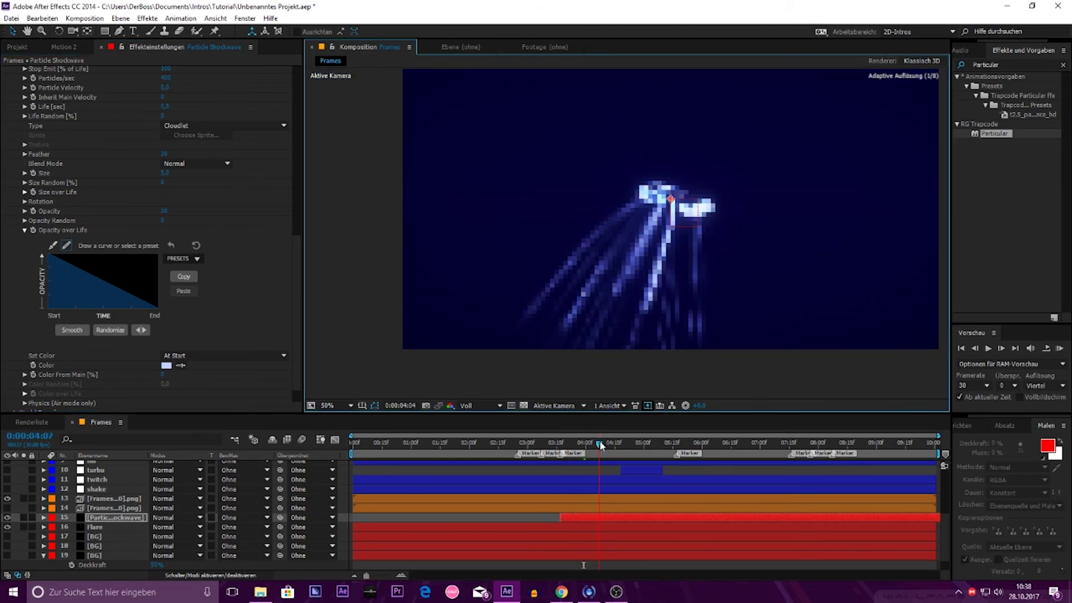
{"action": "scroll", "coordinate": [599, 295], "scroll_direction": "up", "scroll_amount": 2}
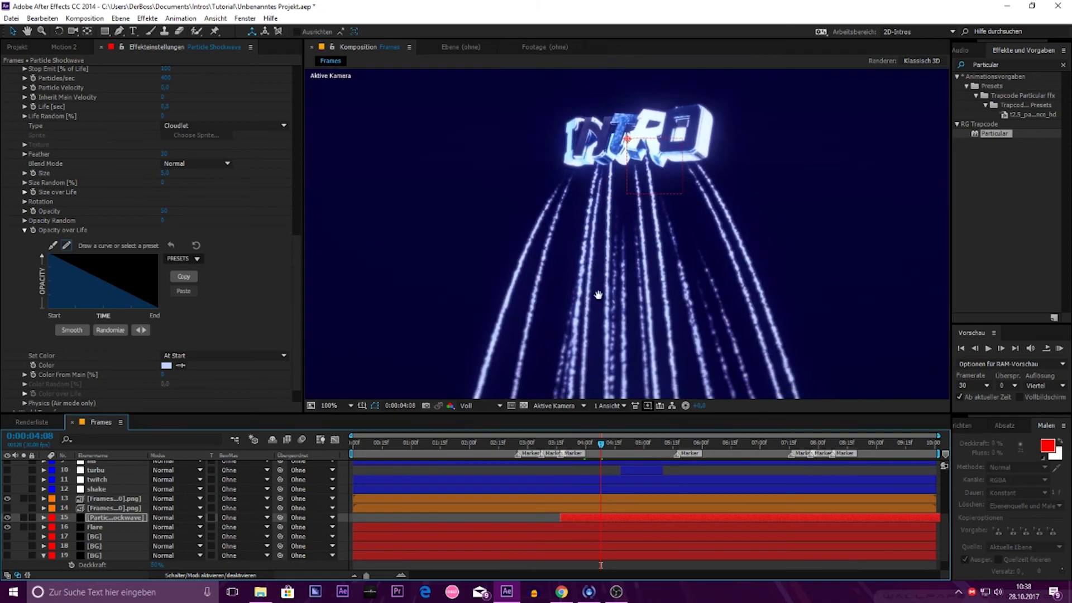
{"action": "left_click_drag", "start_coordinate": [599, 295], "coordinate": [505, 246]}
{"action": "scroll", "coordinate": [515, 258], "scroll_direction": "down", "scroll_amount": 2}
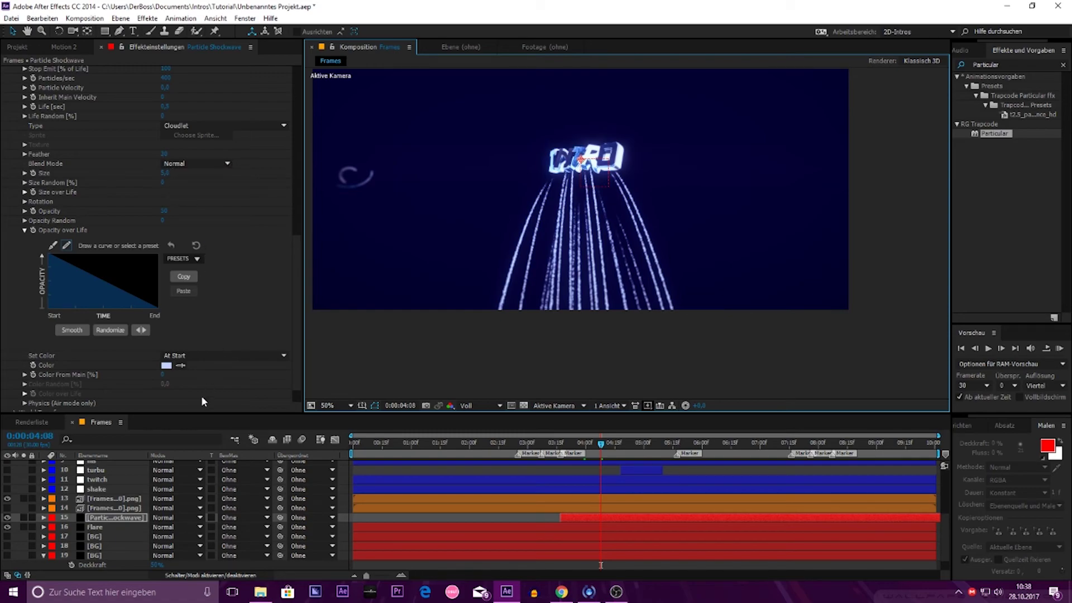
{"action": "scroll", "coordinate": [178, 388], "scroll_direction": "down", "scroll_amount": 1}
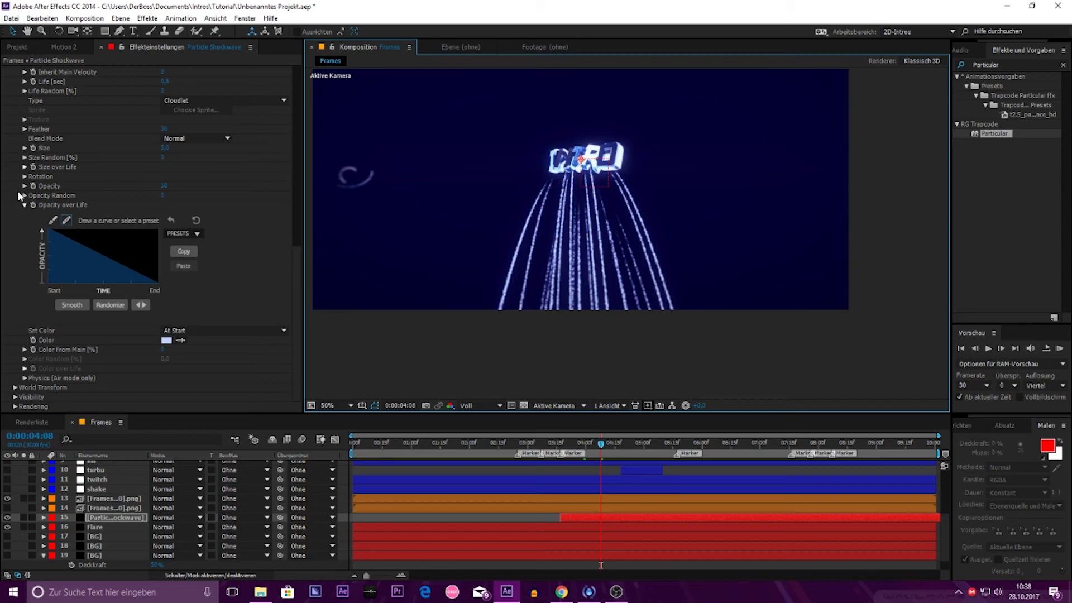
{"action": "scroll", "coordinate": [7, 177], "scroll_direction": "up", "scroll_amount": 1}
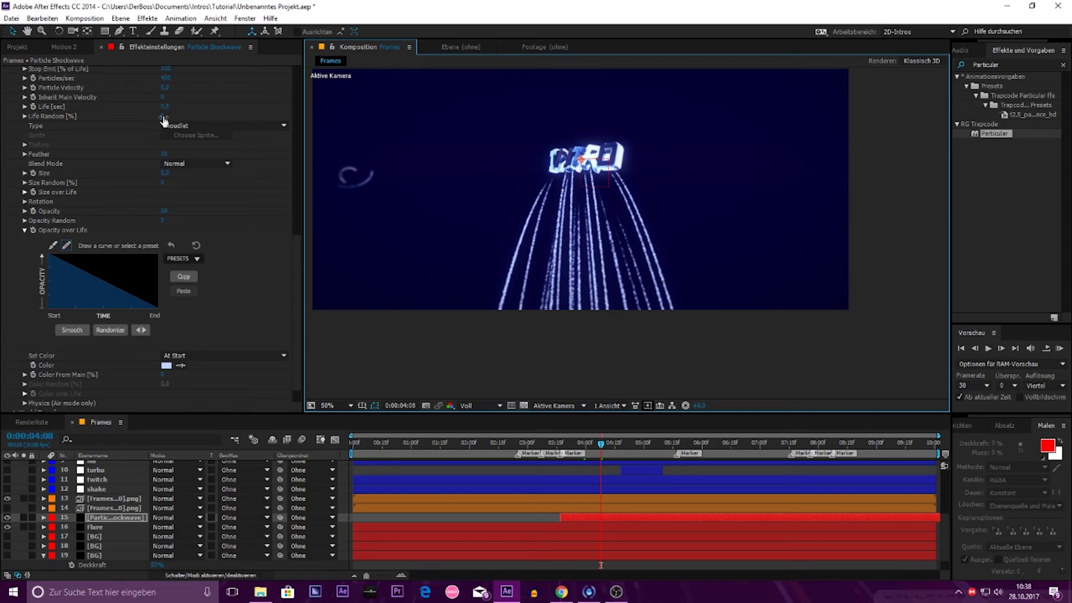
{"action": "left_click", "coordinate": [166, 107]}
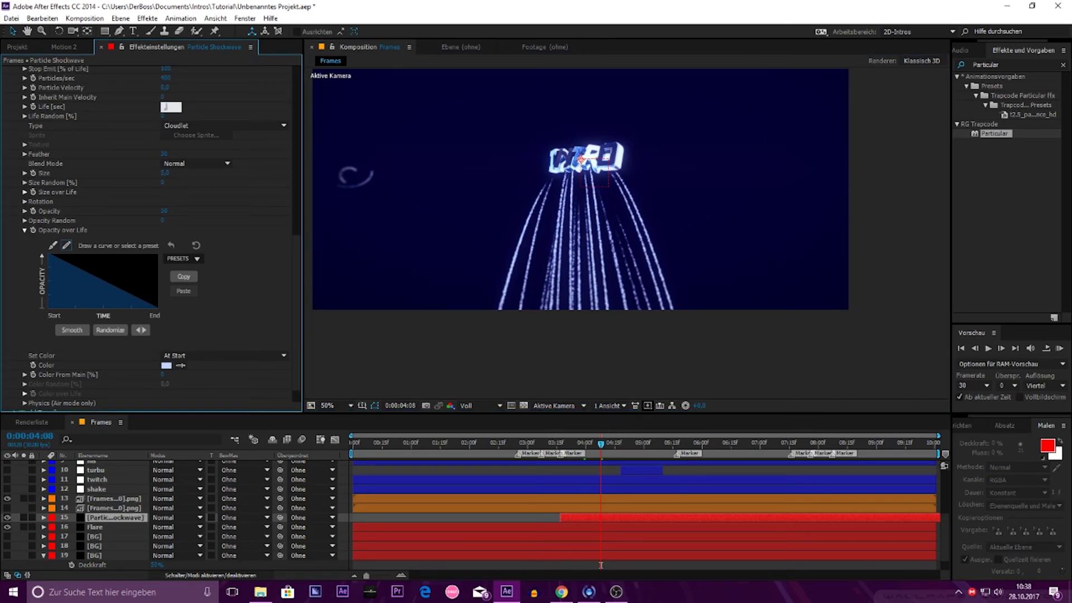
{"action": "key", "text": "Return"}
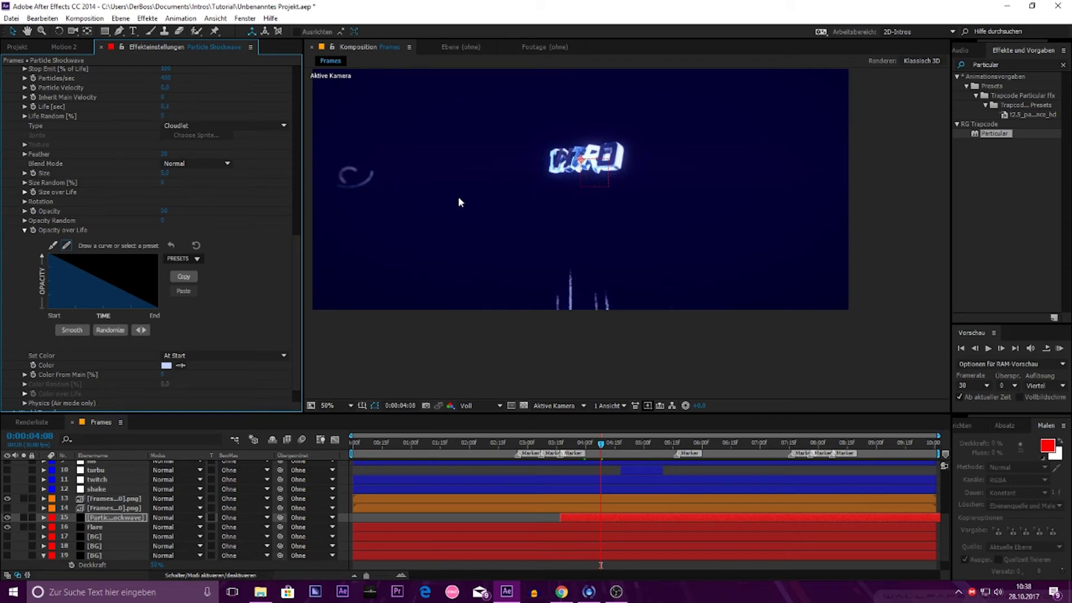
Step: RAM-preview the burst from 0:00:03:14
{"action": "left_click", "coordinate": [555, 454]}
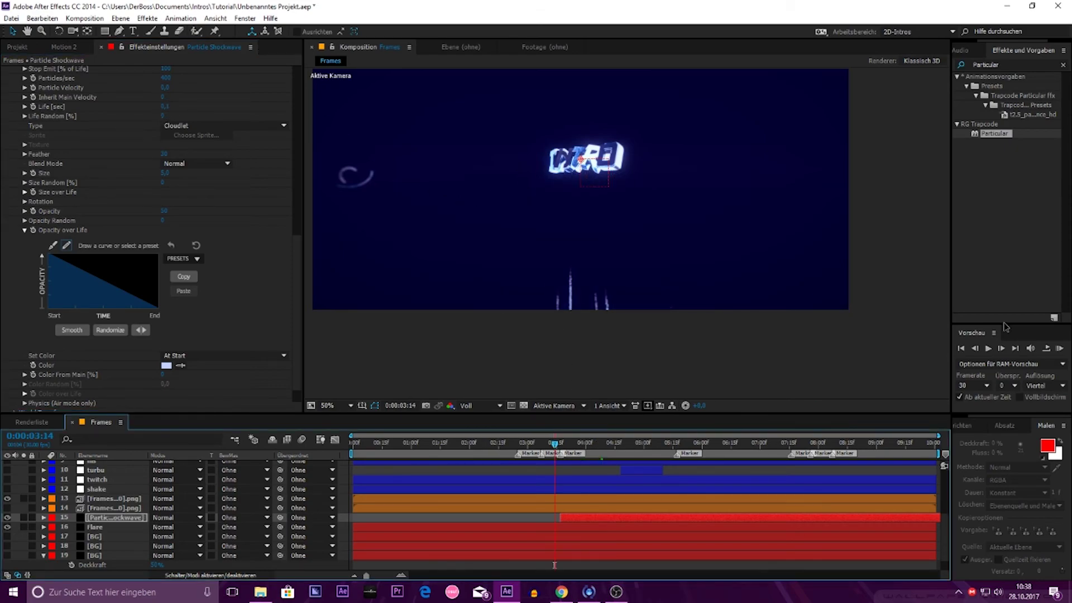
{"action": "left_click", "coordinate": [1059, 349]}
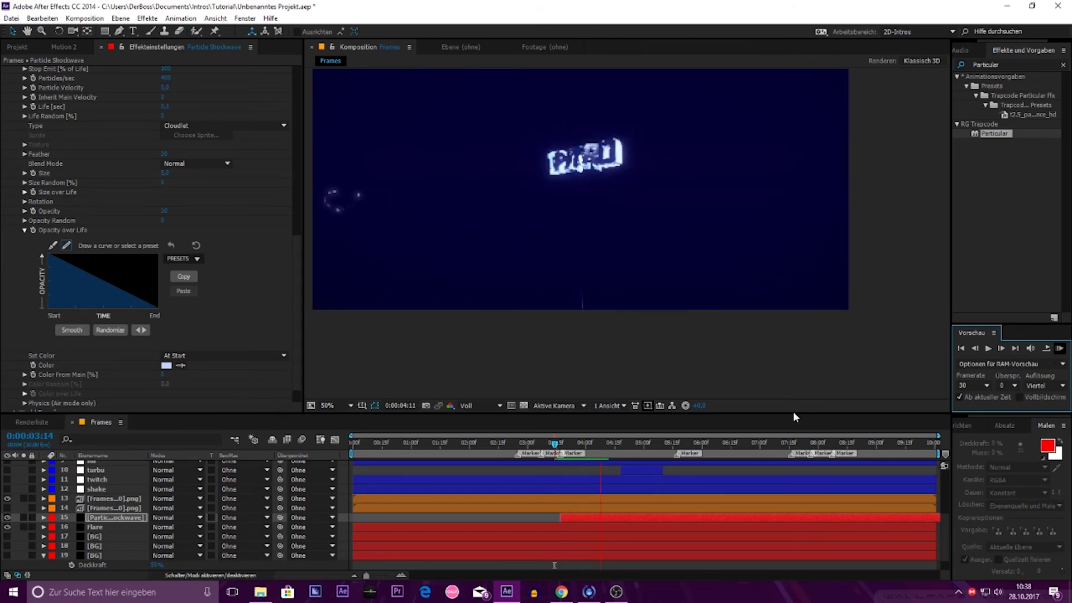
{"action": "left_click", "coordinate": [567, 463]}
{"action": "scroll", "coordinate": [249, 274], "scroll_direction": "up", "scroll_amount": 1}
{"action": "scroll", "coordinate": [249, 275], "scroll_direction": "up", "scroll_amount": 2}
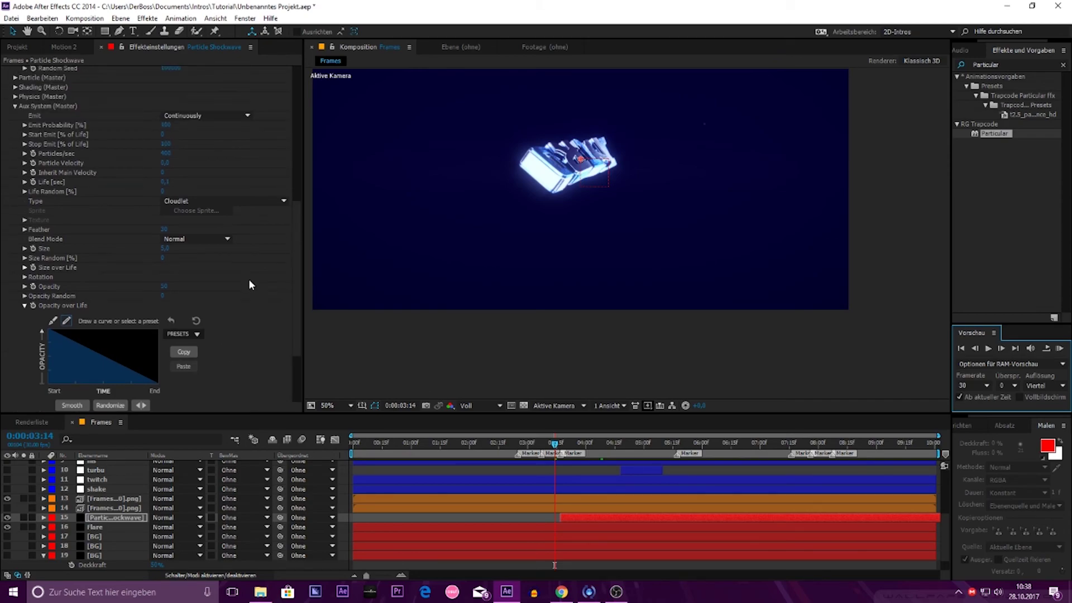
{"action": "scroll", "coordinate": [240, 309], "scroll_direction": "down", "scroll_amount": 4}
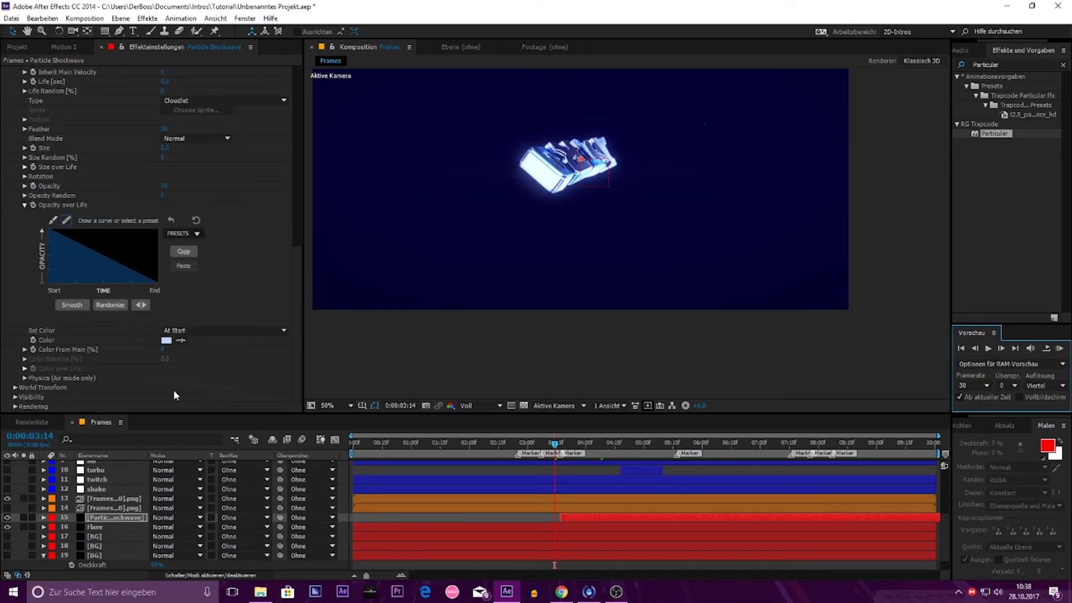
{"action": "scroll", "coordinate": [220, 391], "scroll_direction": "up", "scroll_amount": 2}
{"action": "scroll", "coordinate": [232, 392], "scroll_direction": "up", "scroll_amount": 2}
{"action": "scroll", "coordinate": [239, 370], "scroll_direction": "up", "scroll_amount": 2}
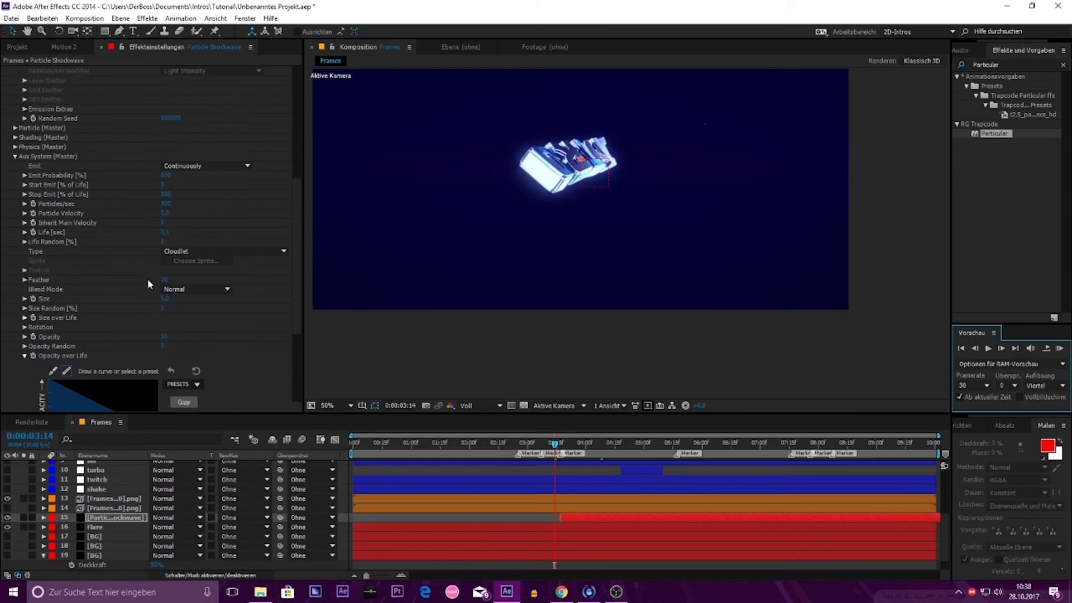
Step: Raise Physics (Master) Gravity to 2500 and preview the burst
{"action": "left_click", "coordinate": [16, 146]}
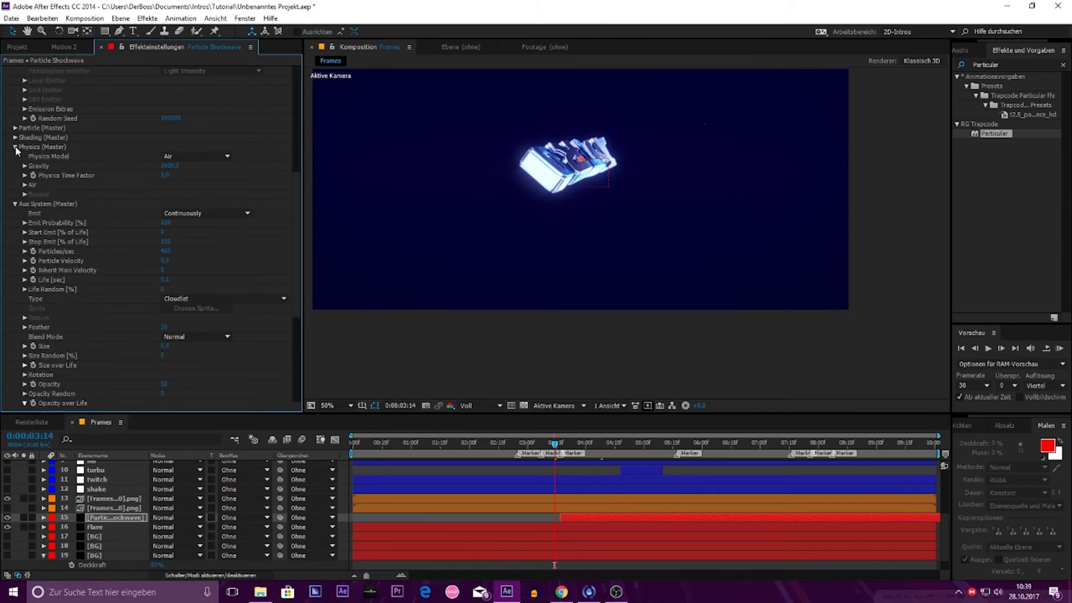
{"action": "left_click", "coordinate": [170, 166]}
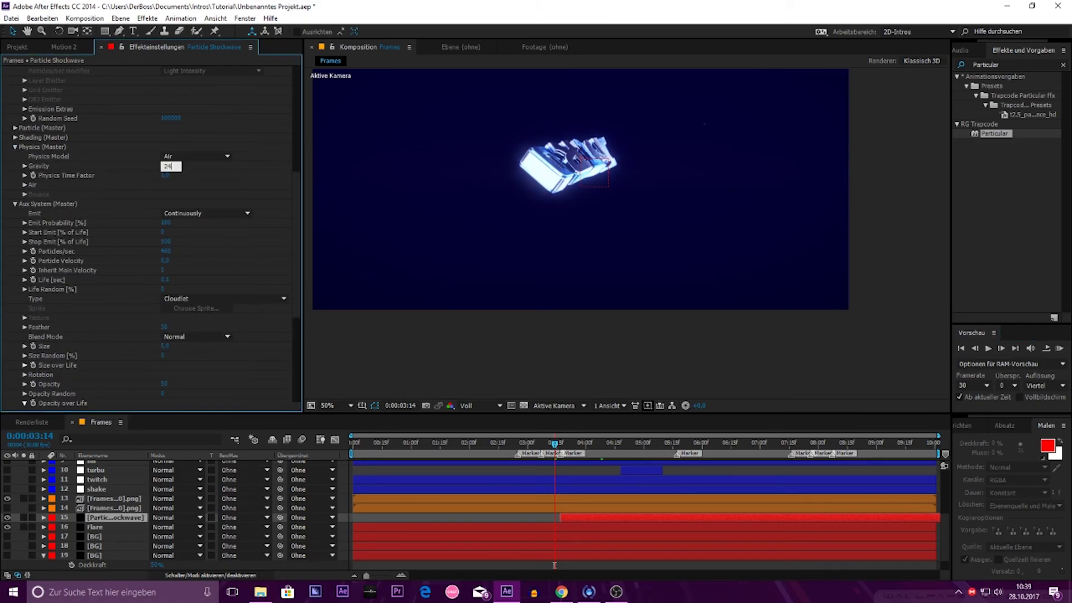
{"action": "key", "text": "Return"}
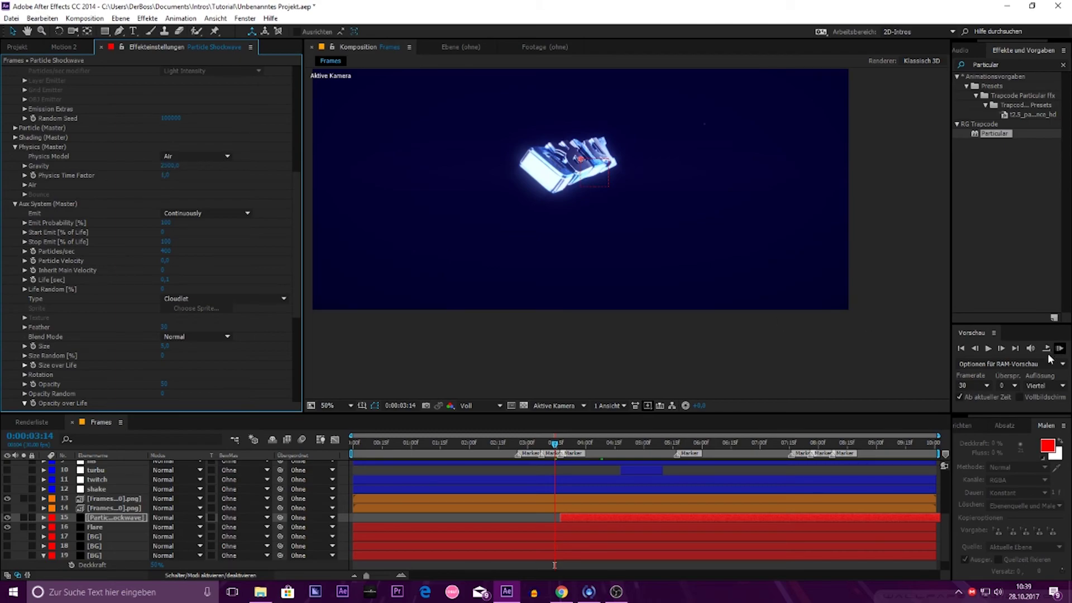
{"action": "left_click", "coordinate": [1060, 349]}
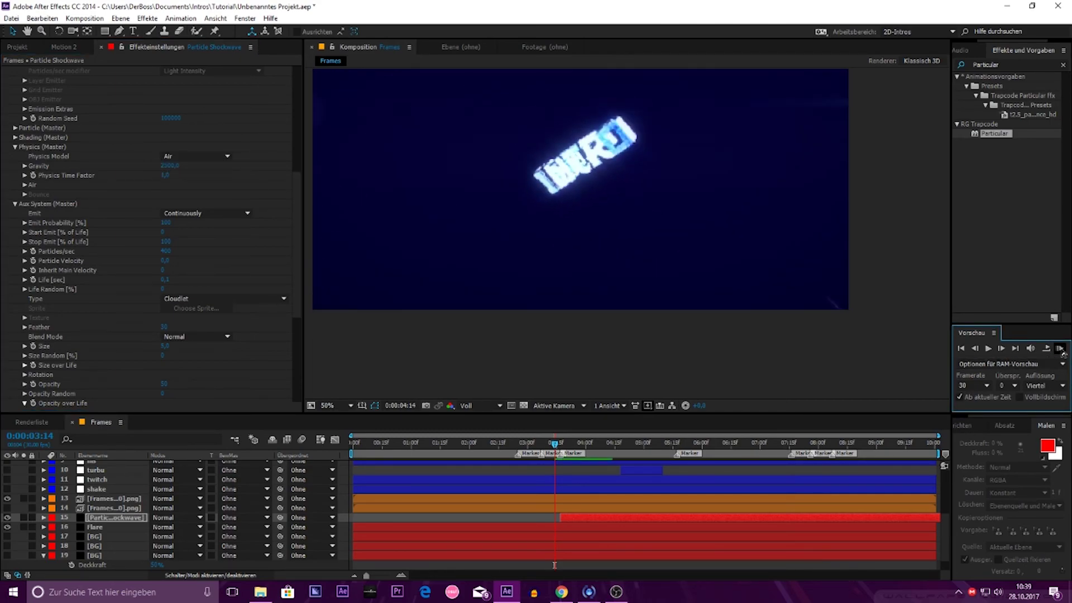
{"action": "left_click", "coordinate": [622, 481]}
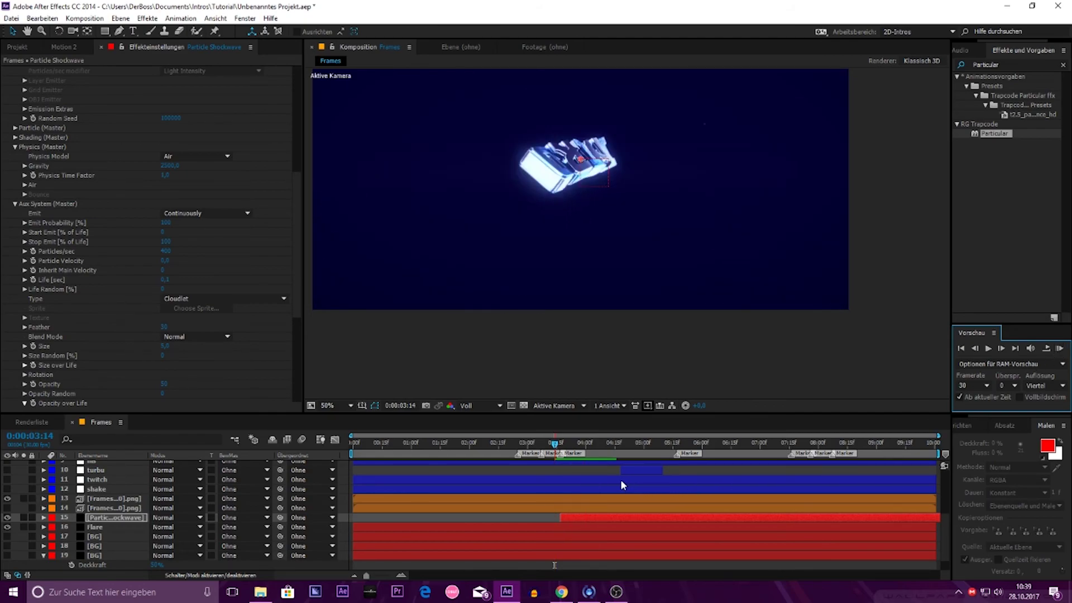
Step: Change the emitter Particles/sec and preview the burst from 0:00:03:14
{"action": "left_click", "coordinate": [605, 453]}
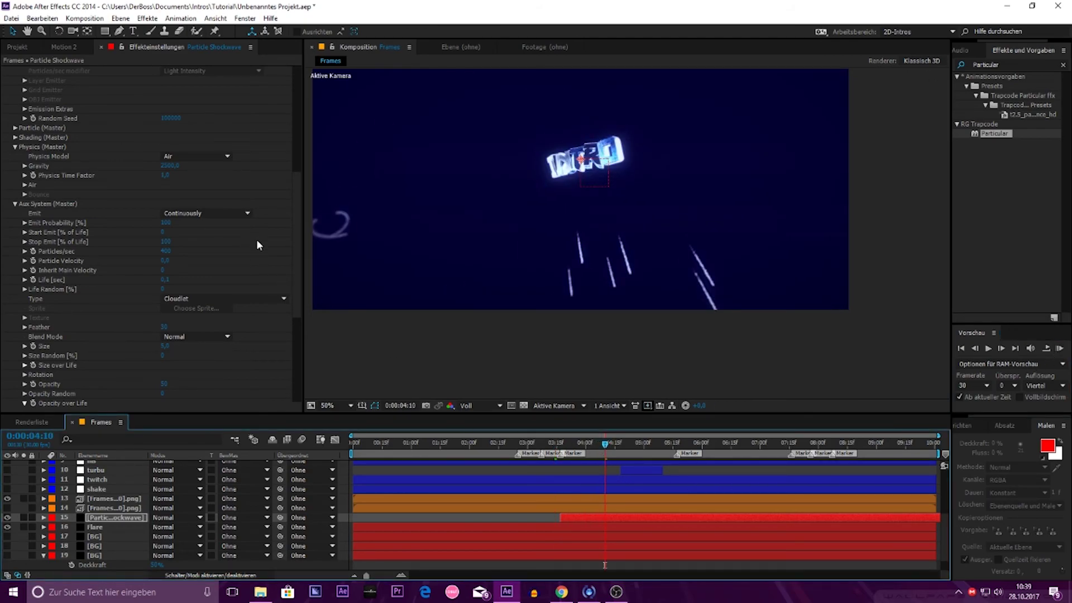
{"action": "left_click_drag", "start_coordinate": [297, 245], "coordinate": [263, 108]}
{"action": "left_click", "coordinate": [170, 161]}
{"action": "type", "text": "800"}
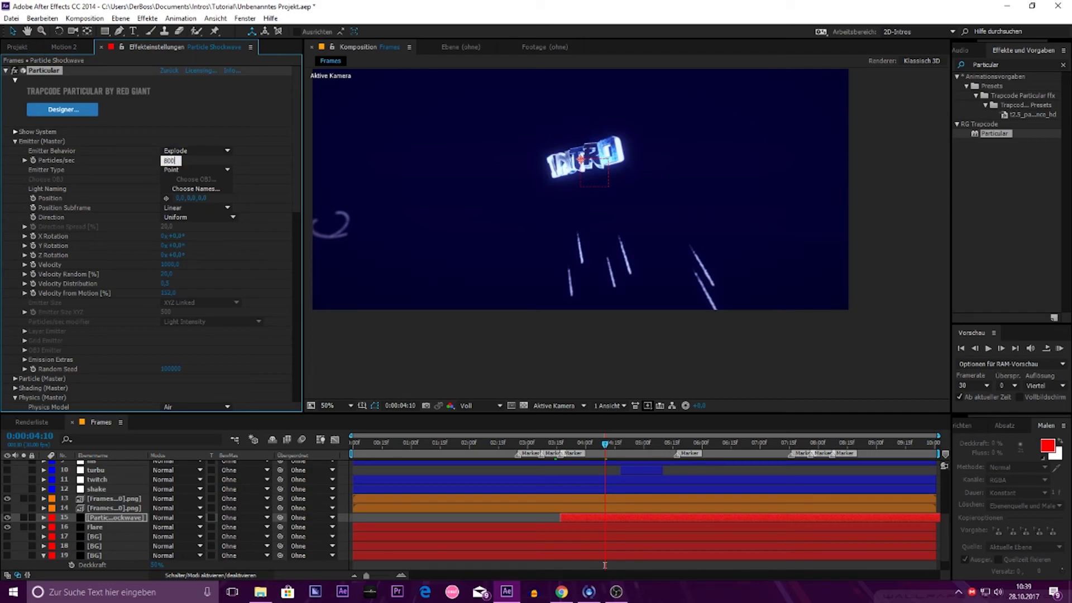
{"action": "key", "text": "Return"}
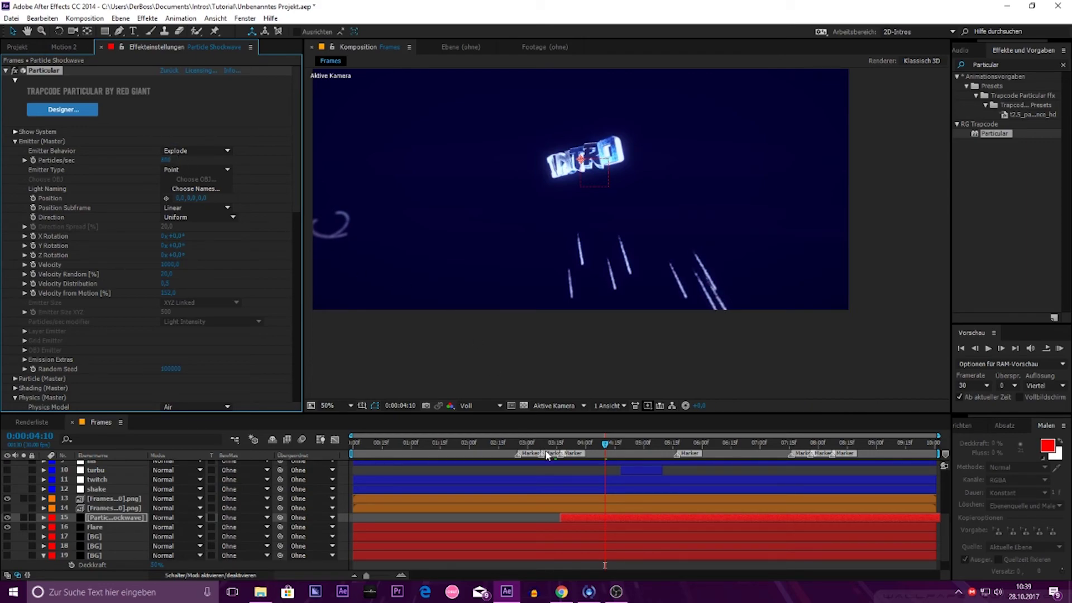
{"action": "left_click", "coordinate": [555, 450]}
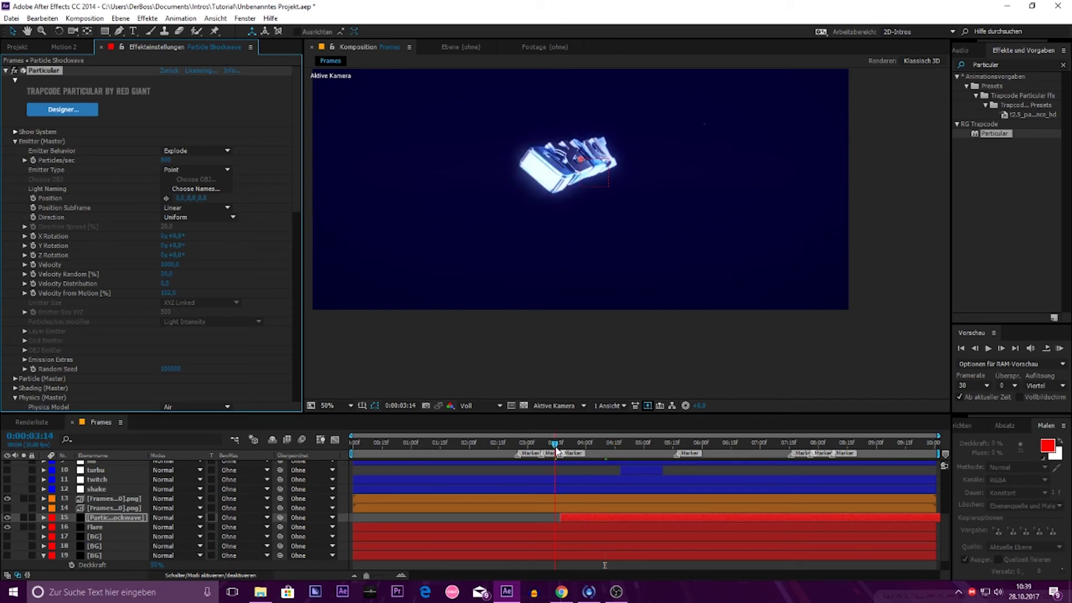
{"action": "left_click", "coordinate": [1057, 351]}
{"action": "left_click", "coordinate": [1057, 351]}
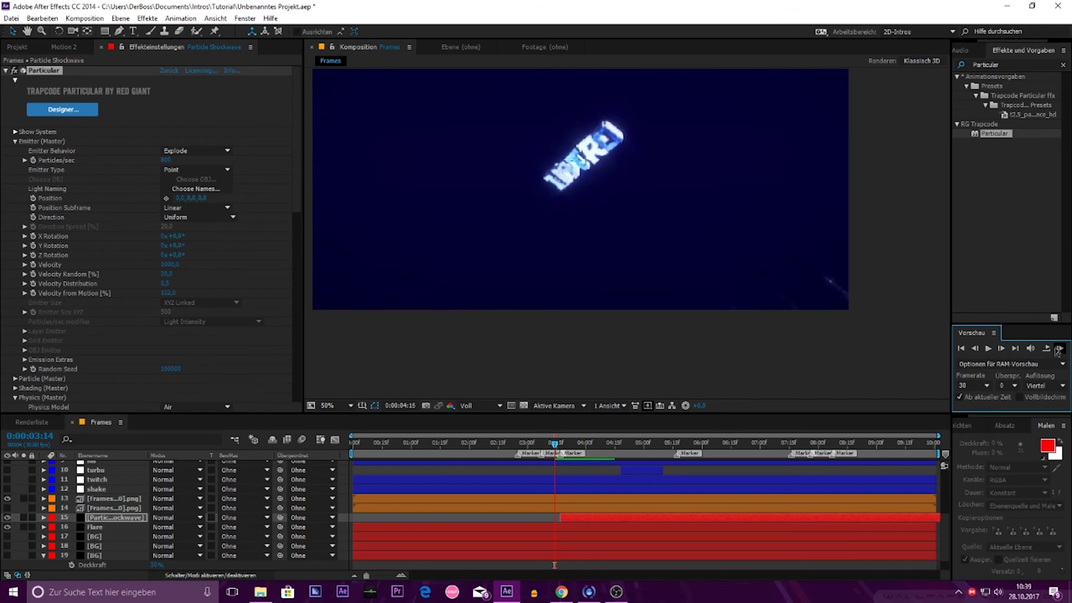
{"action": "key", "text": "space"}
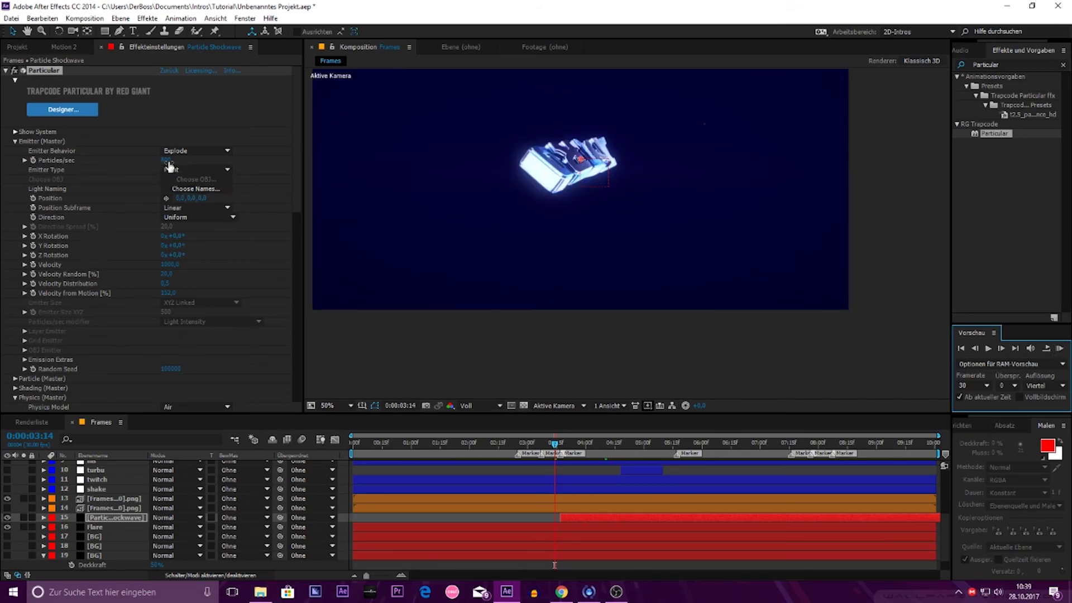
Step: Raise emitter Particles/sec to 2400 and preview the denser burst
{"action": "left_click_drag", "start_coordinate": [259, 161], "coordinate": [550, 470]}
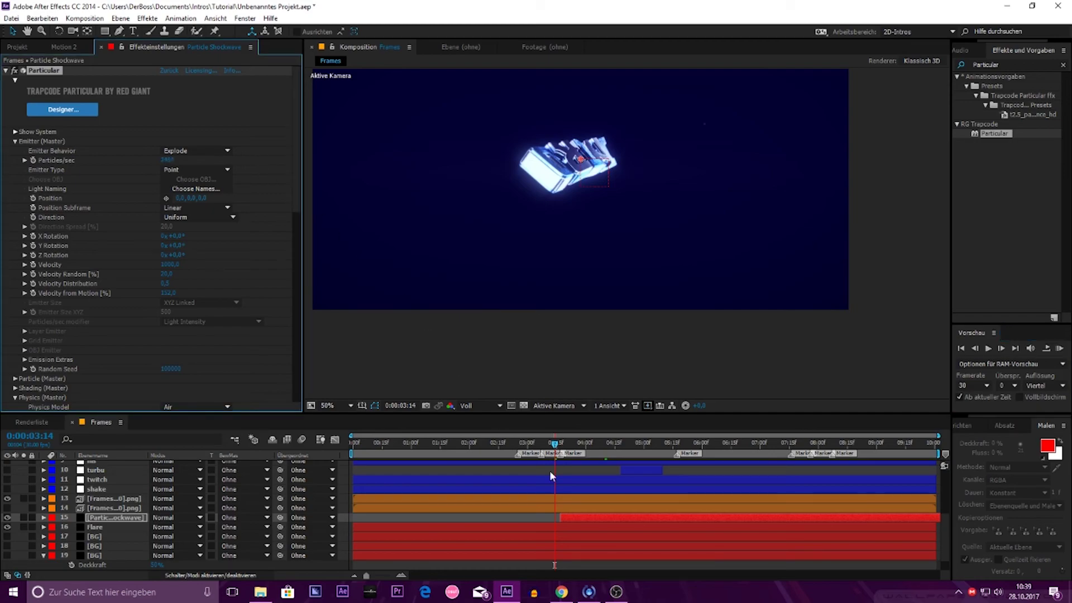
{"action": "left_click", "coordinate": [1060, 347]}
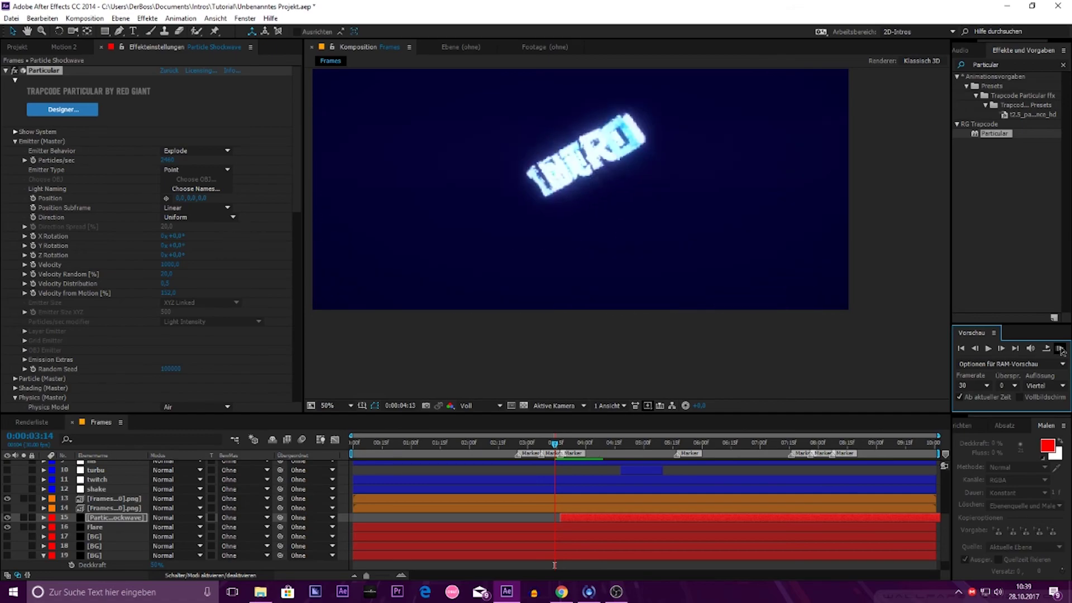
{"action": "key", "text": "space"}
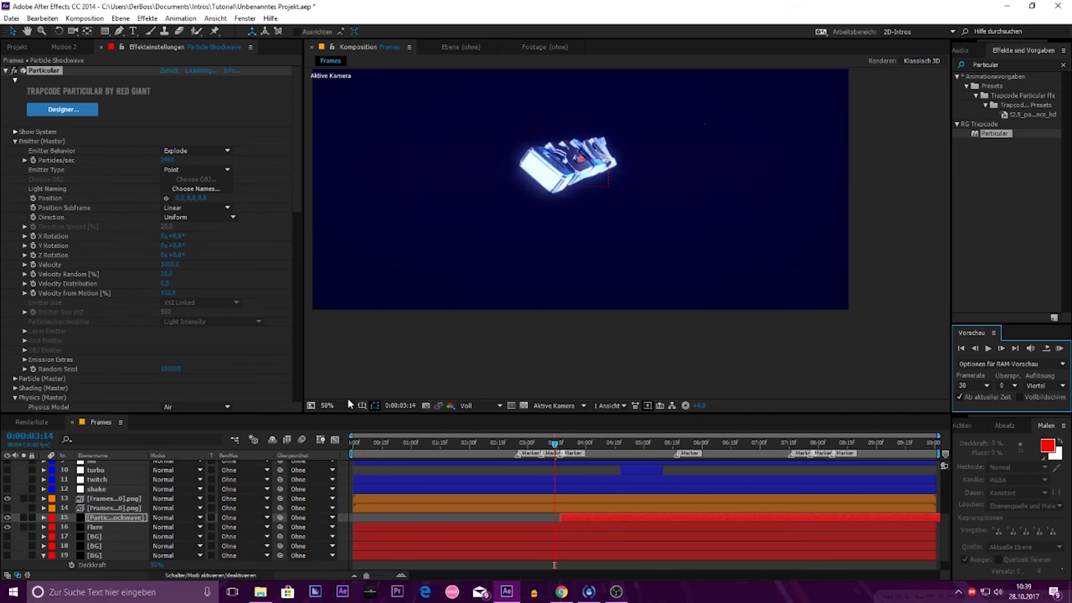
{"action": "scroll", "coordinate": [246, 377], "scroll_direction": "down", "scroll_amount": 5}
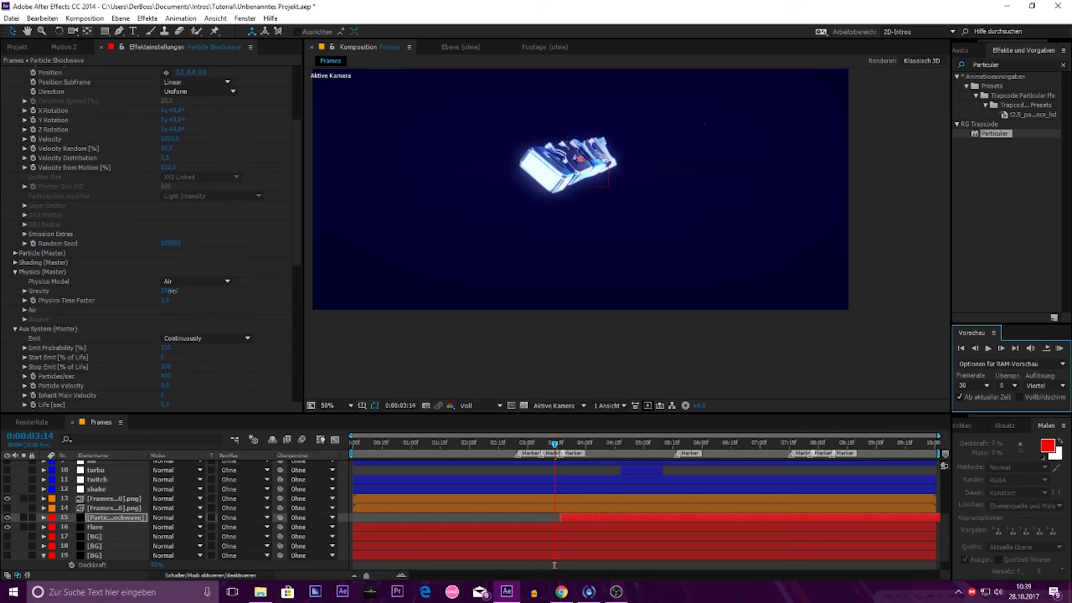
Step: Set Physics Gravity to 700 and preview the shockwave
{"action": "left_click", "coordinate": [222, 309]}
{"action": "left_click", "coordinate": [177, 292]}
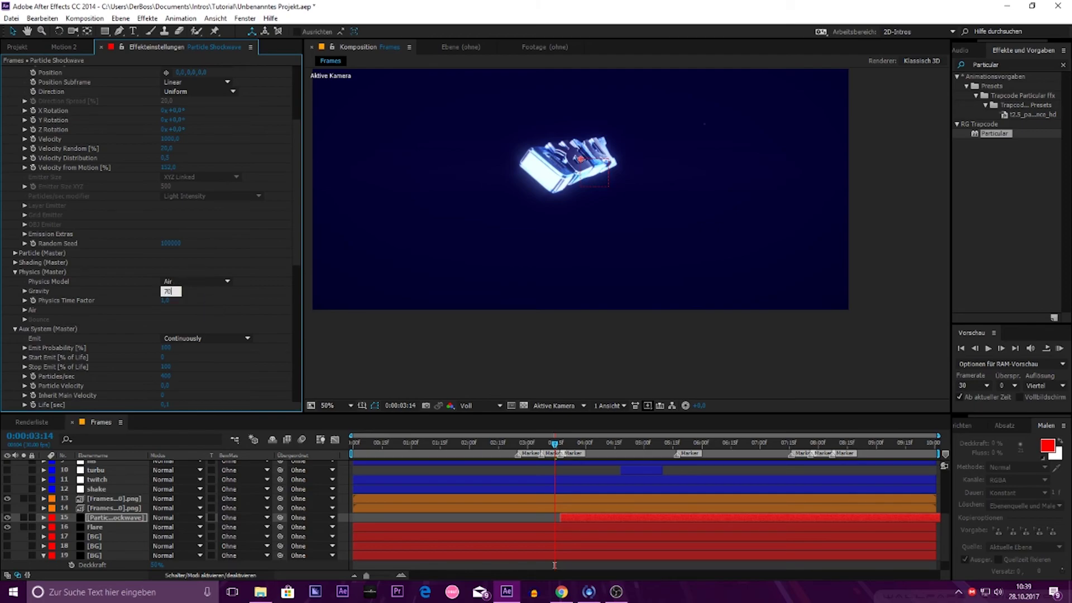
{"action": "type", "text": "0,0"}
{"action": "key", "text": "Return"}
{"action": "left_click", "coordinate": [1059, 348]}
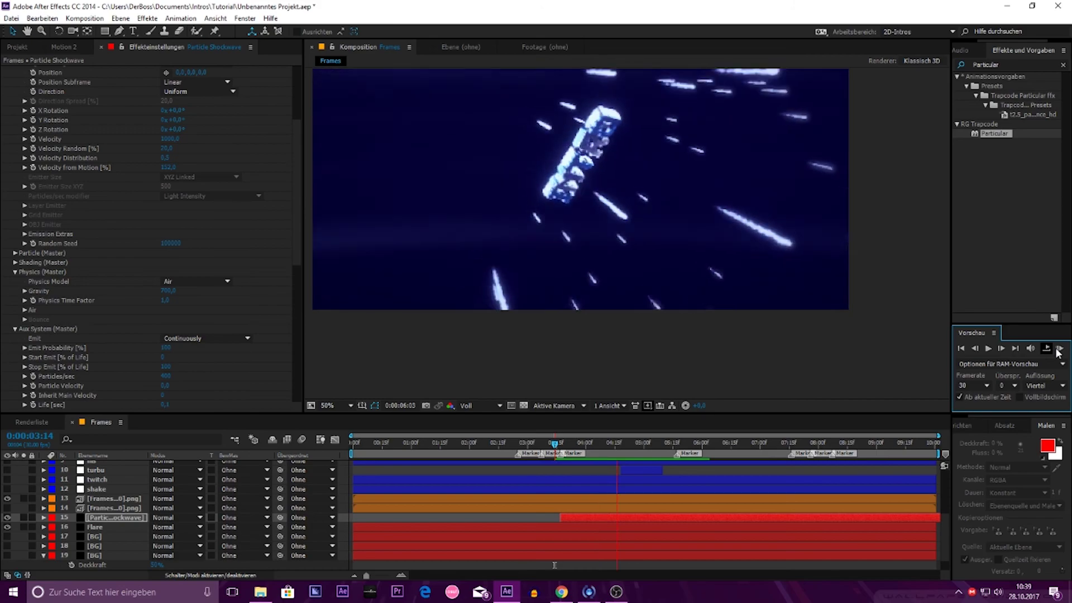
{"action": "key", "text": "space"}
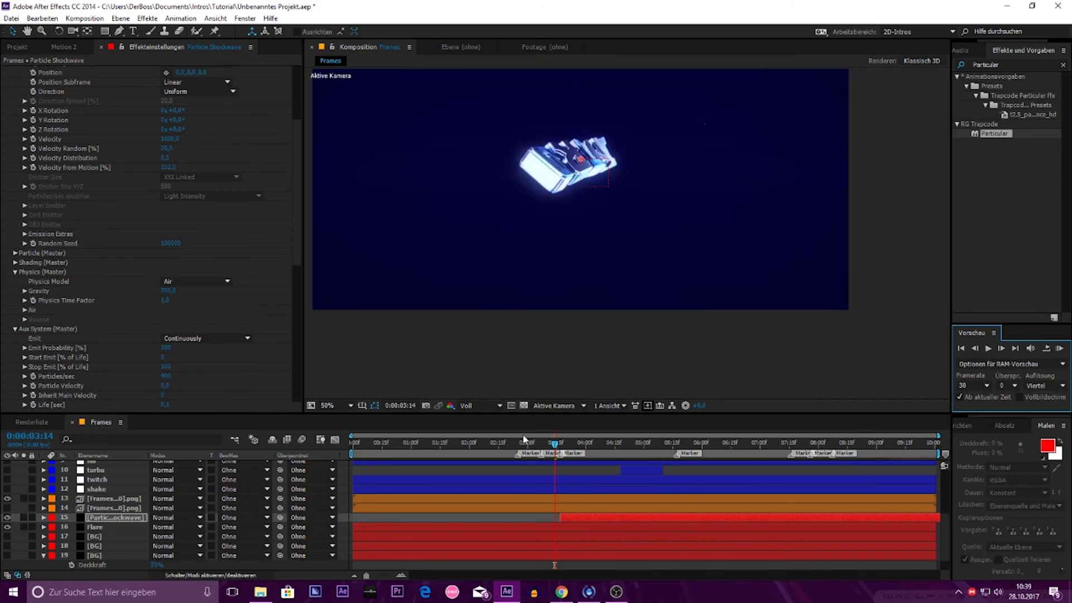
Step: Try an Emitter Velocity of 3000 and preview the faster burst
{"action": "left_click_drag", "start_coordinate": [296, 205], "coordinate": [293, 176]}
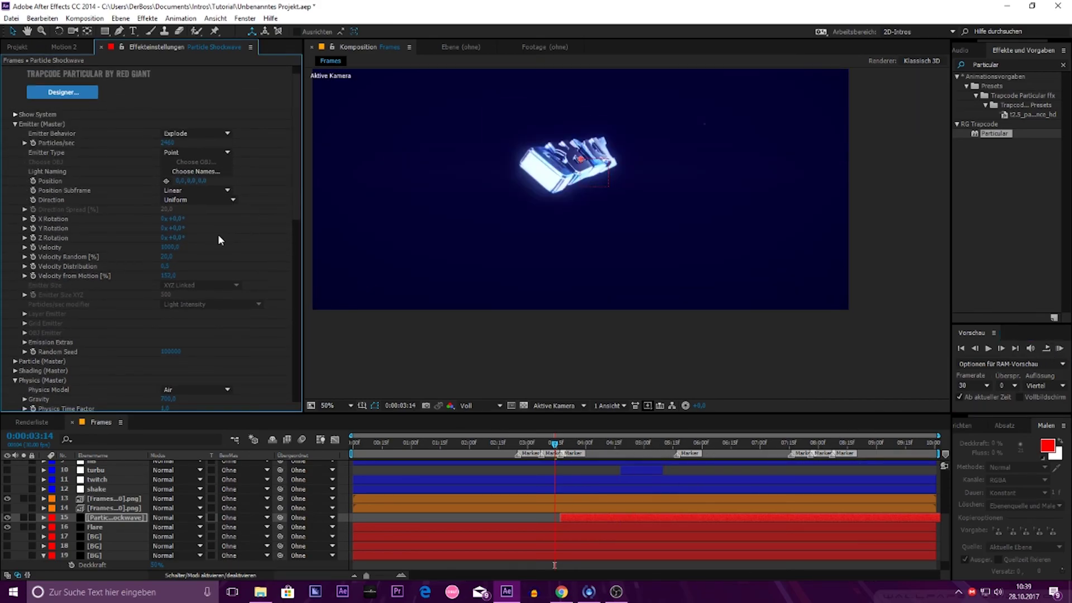
{"action": "left_click", "coordinate": [169, 247]}
{"action": "type", "text": "3000"}
{"action": "left_click", "coordinate": [1059, 349]}
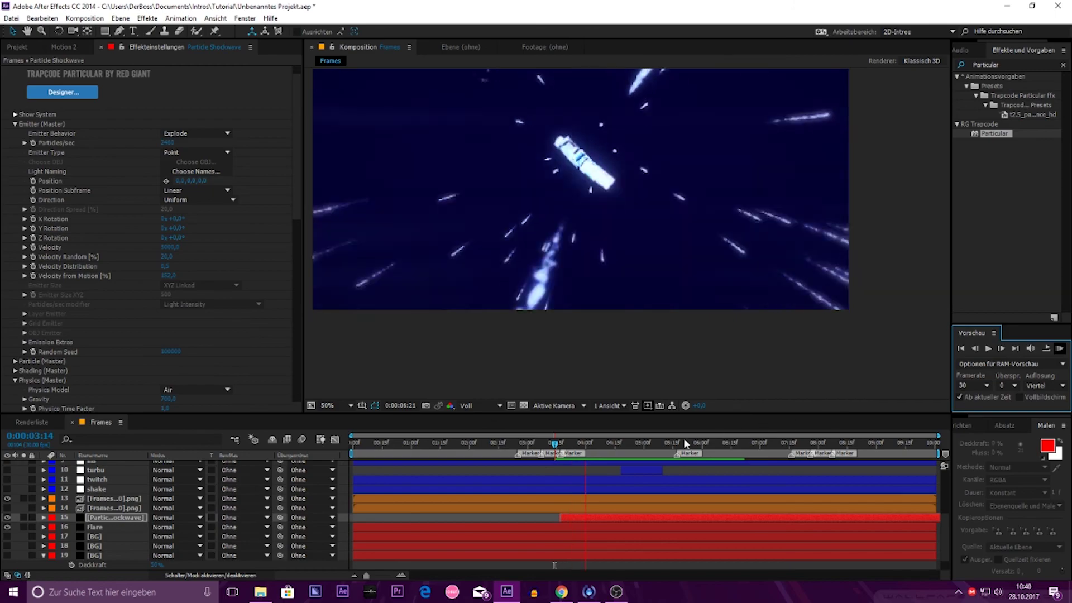
{"action": "key", "text": "space"}
Step: Set Velocity to 2000, preview, and hold at 0:00:04:11 centred on the INTRO logo
{"action": "left_click", "coordinate": [170, 247]}
{"action": "type", "text": "2000"}
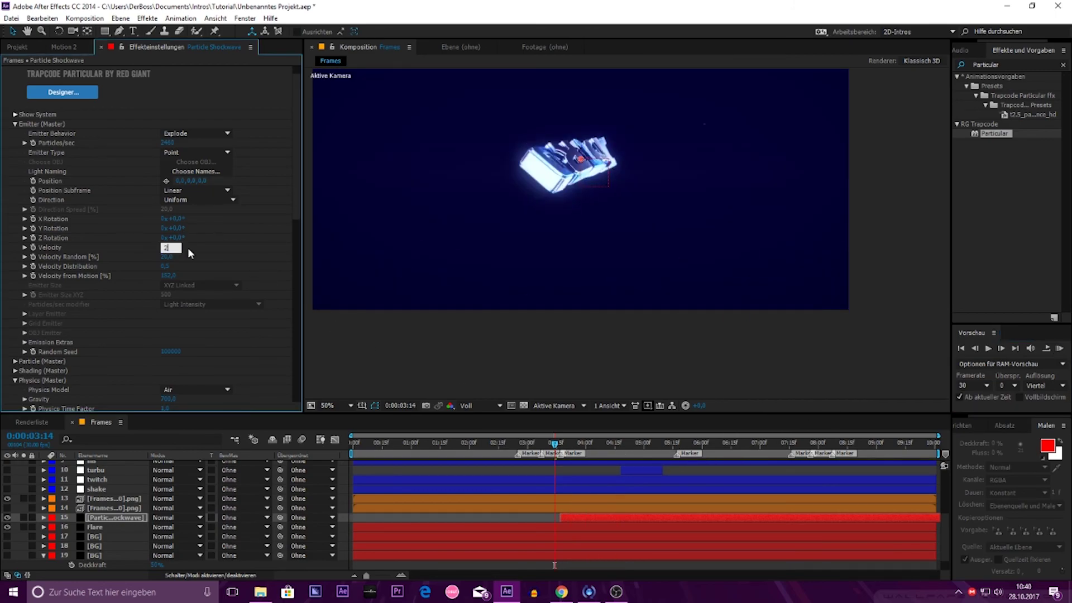
{"action": "key", "text": "Return"}
{"action": "left_click", "coordinate": [1060, 349]}
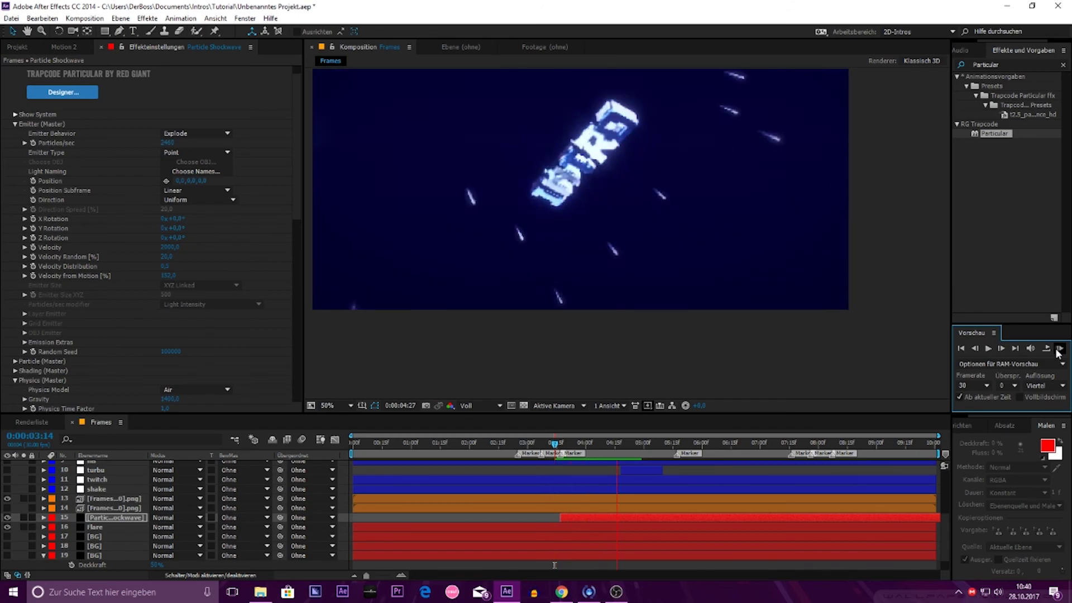
{"action": "left_click", "coordinate": [1059, 350]}
{"action": "left_click", "coordinate": [1059, 351]}
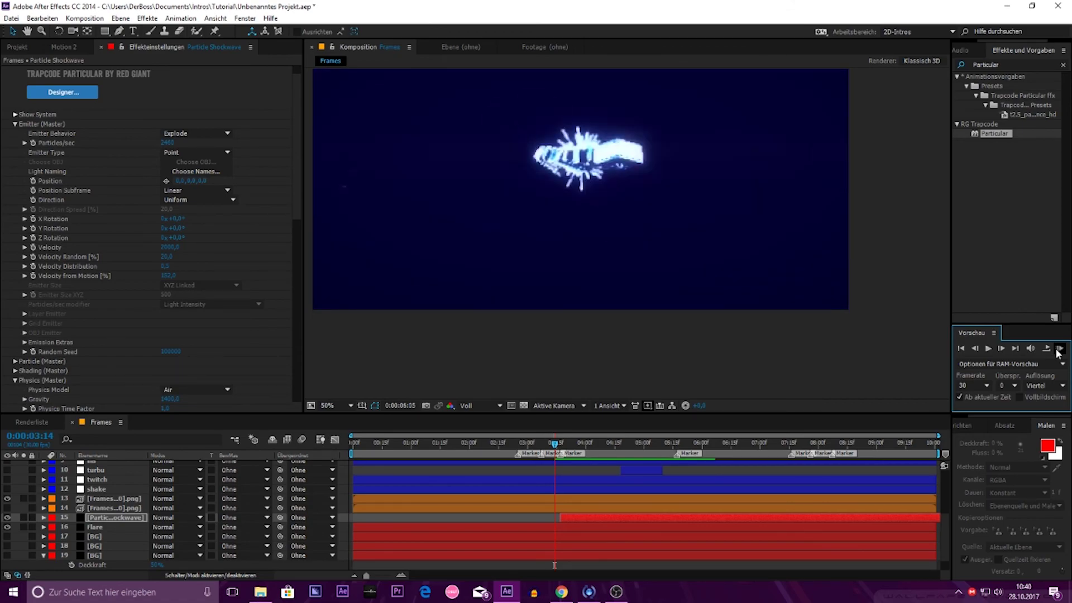
{"action": "left_click", "coordinate": [617, 500]}
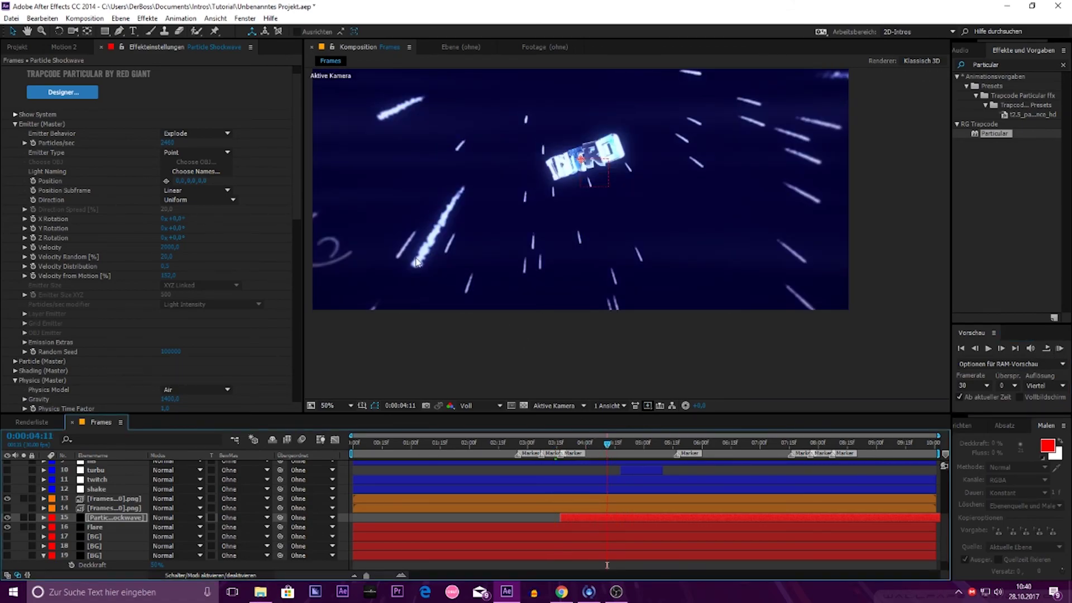
{"action": "scroll", "coordinate": [397, 270], "scroll_direction": "up", "scroll_amount": 2}
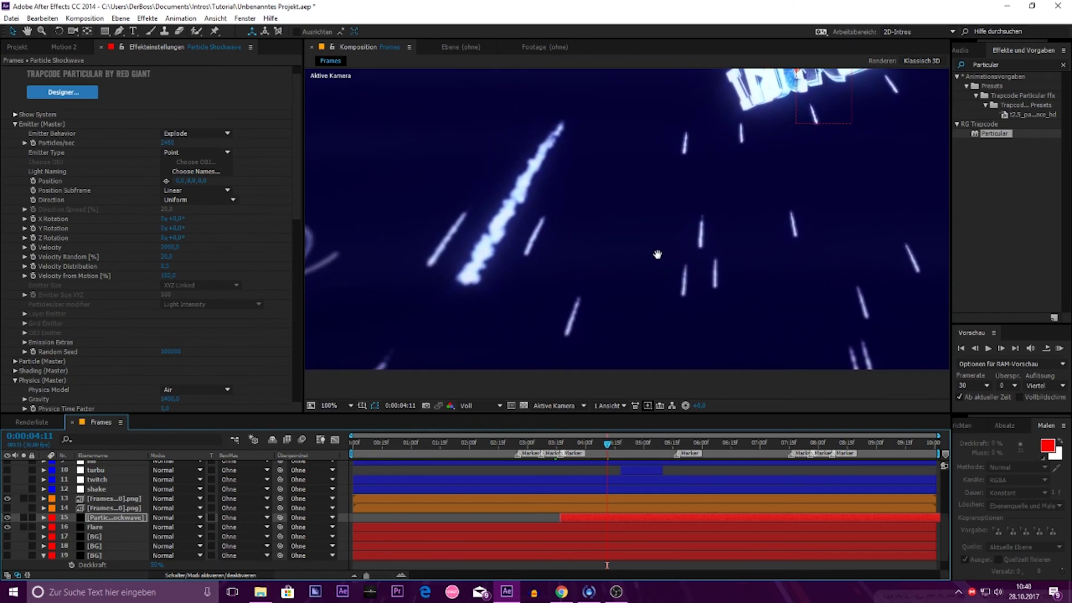
{"action": "scroll", "coordinate": [495, 265], "scroll_direction": "down", "scroll_amount": 2}
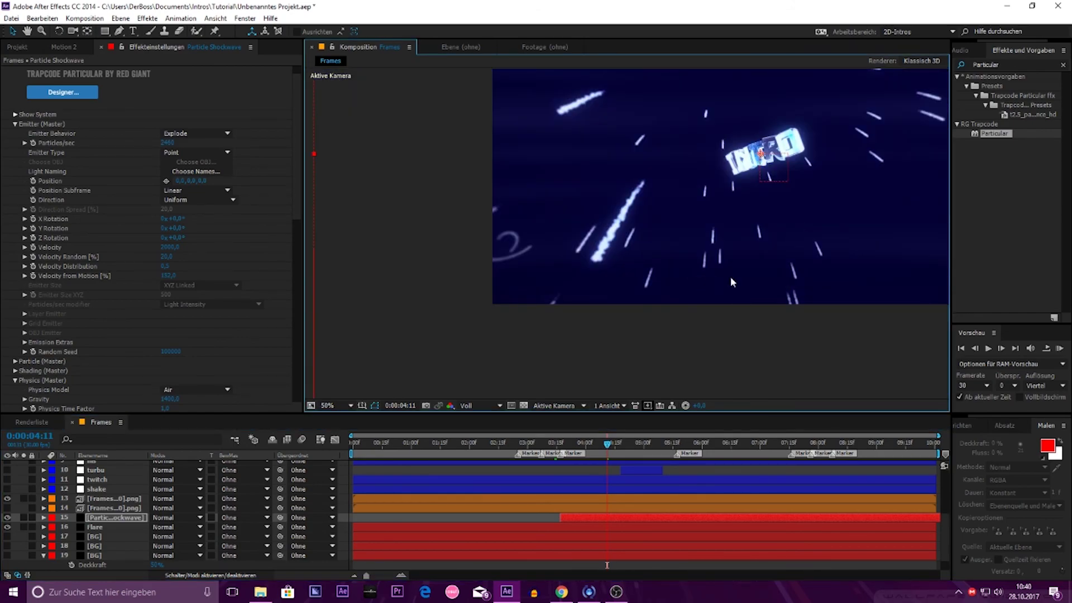
{"action": "mouse_move", "coordinate": [730, 276]}
{"action": "left_mouse_down"}
{"action": "mouse_move", "coordinate": [622, 304]}
{"action": "mouse_move", "coordinate": [688, 329]}
{"action": "left_mouse_up"}
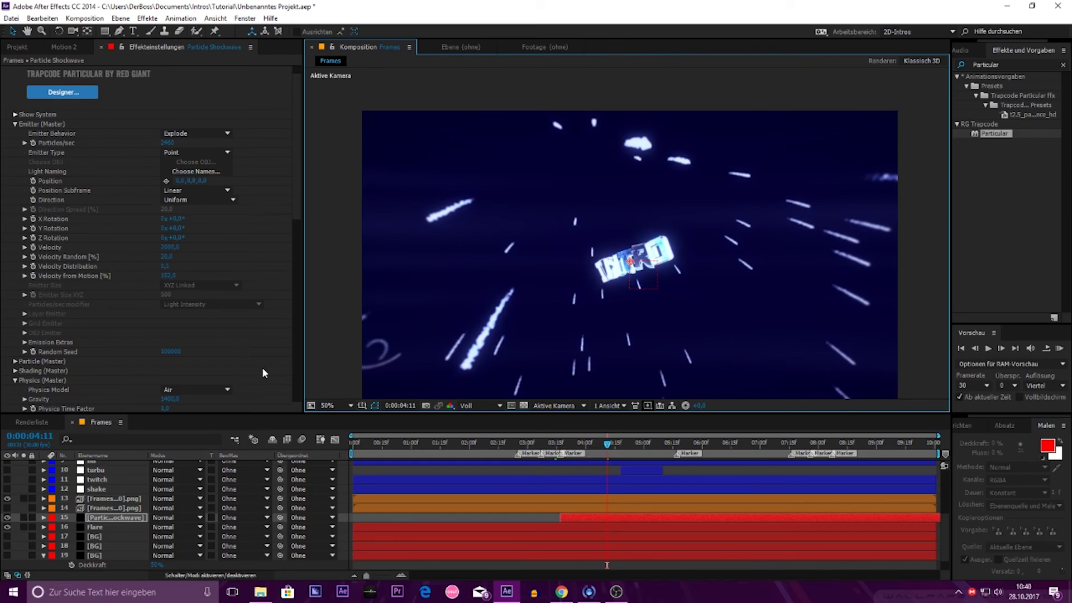
{"action": "scroll", "coordinate": [263, 369], "scroll_direction": "down", "scroll_amount": 4}
Step: Collapse the Aux System, Physics and Particular effect settings
{"action": "left_click", "coordinate": [16, 338]}
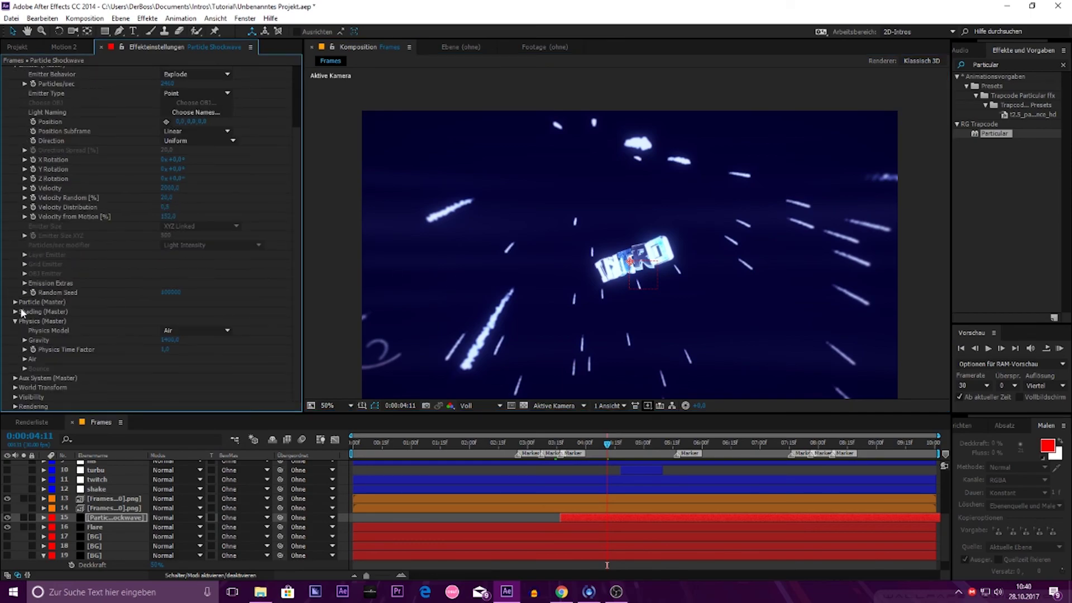
{"action": "left_click", "coordinate": [15, 322]}
{"action": "scroll", "coordinate": [16, 322], "scroll_direction": "up", "scroll_amount": 3}
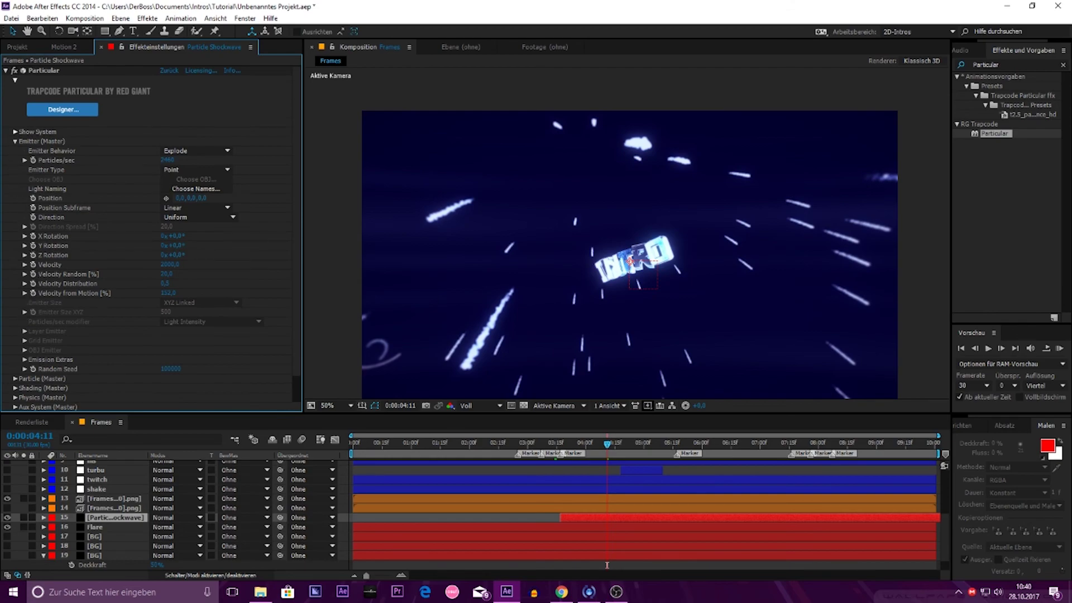
{"action": "left_click", "coordinate": [6, 71]}
{"action": "scroll", "coordinate": [106, 504], "scroll_direction": "up", "scroll_amount": 5}
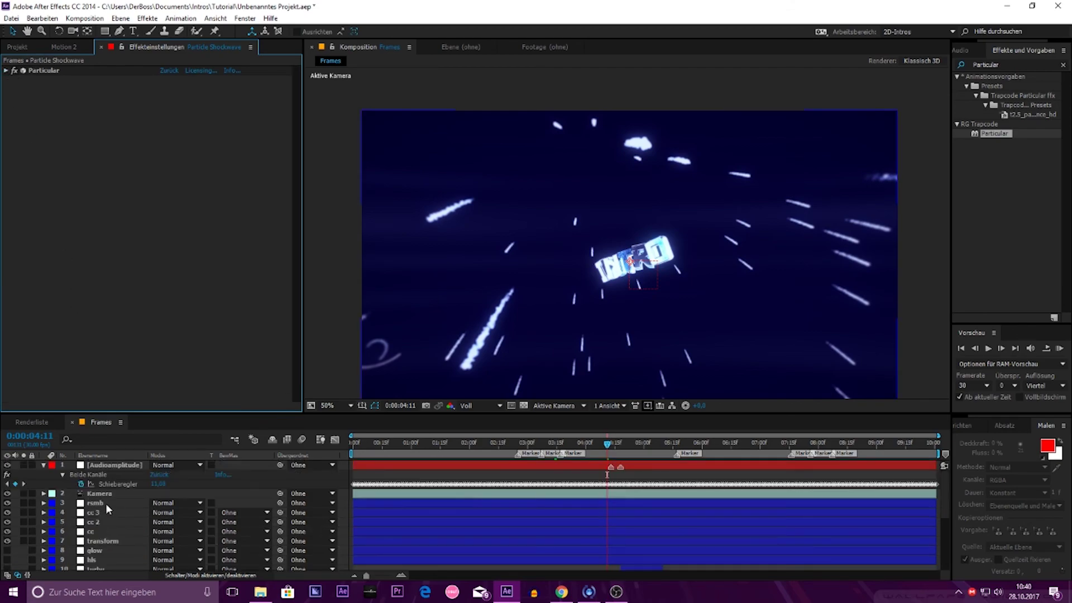
Step: Add a black solid named Fade above rsmb with a 100% opacity keyframe at the start
{"action": "left_click", "coordinate": [104, 503]}
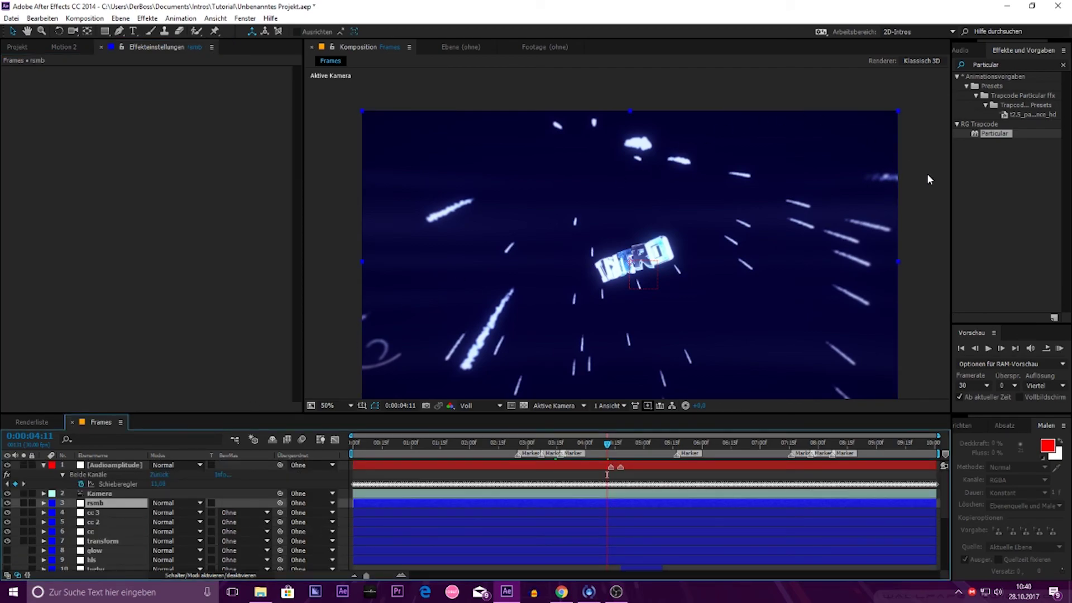
{"action": "key", "text": "ctrl+y"}
{"action": "type", "text": "F"}
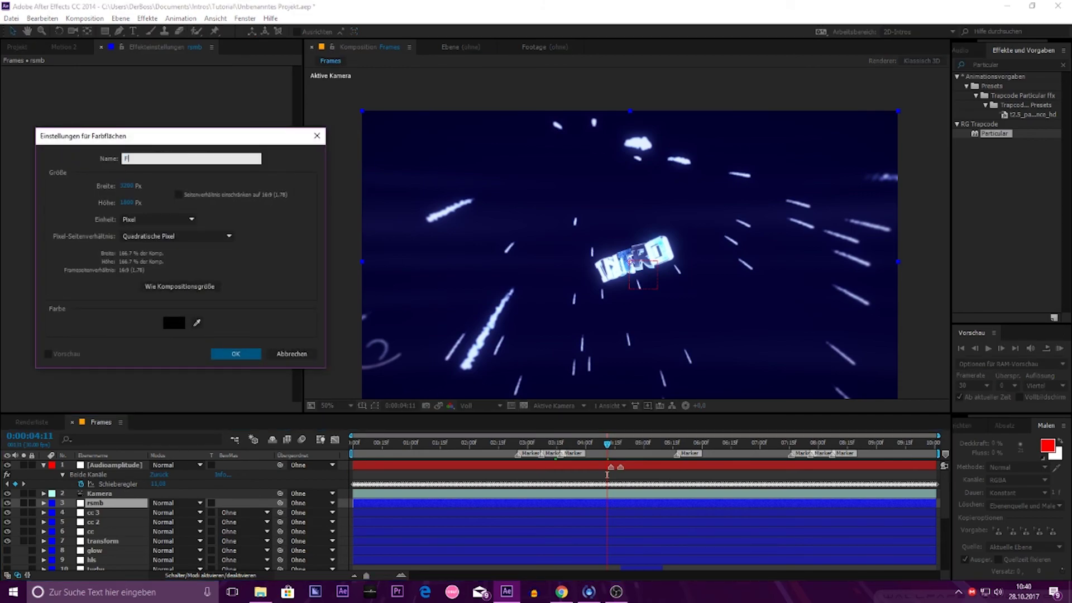
{"action": "type", "text": "ade"}
{"action": "key", "text": "Return"}
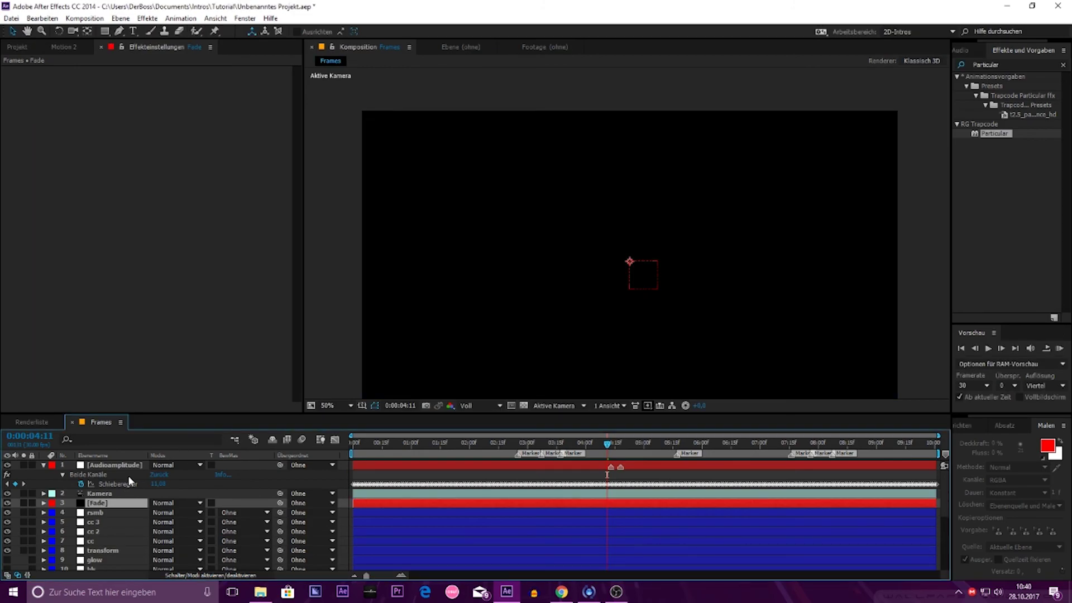
{"action": "key", "text": "t"}
{"action": "key", "text": "Home"}
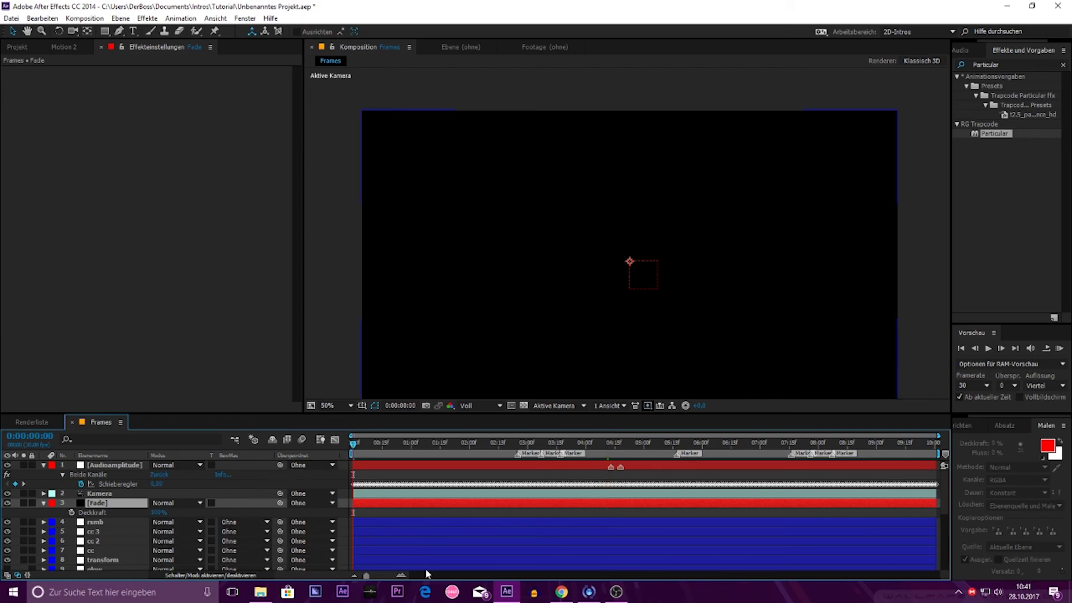
{"action": "left_click", "coordinate": [1001, 349]}
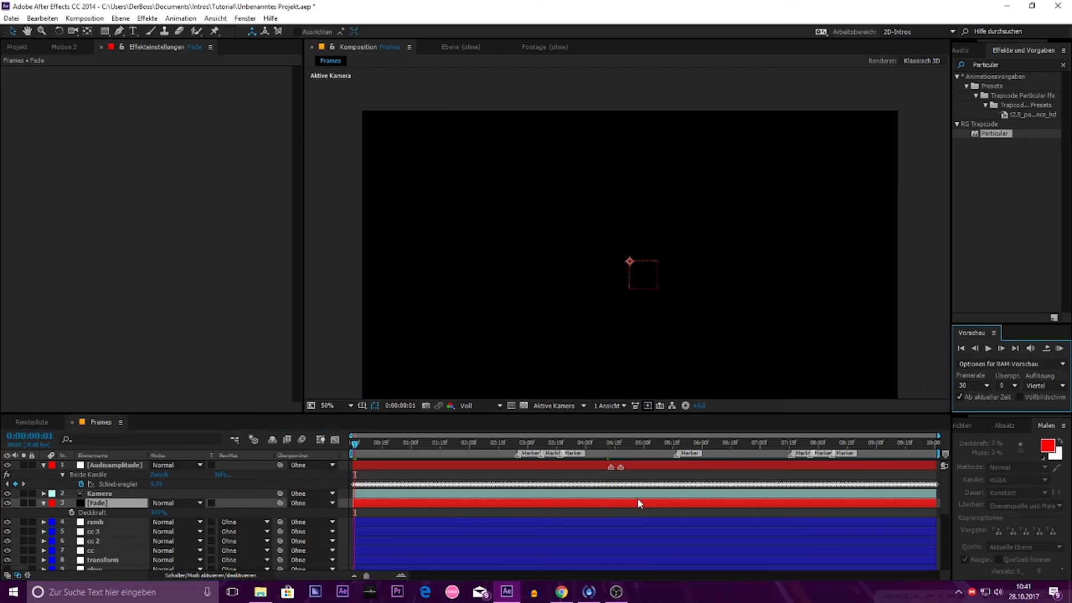
{"action": "left_click", "coordinate": [72, 514]}
{"action": "left_click", "coordinate": [425, 444]}
Step: Keyframe Fade opacity to 0% at 0:00:01:20, hold 0% at 0:00:08:05, and return to 100% at 0:00:08:07
{"action": "left_click_drag", "start_coordinate": [435, 451], "coordinate": [450, 445]}
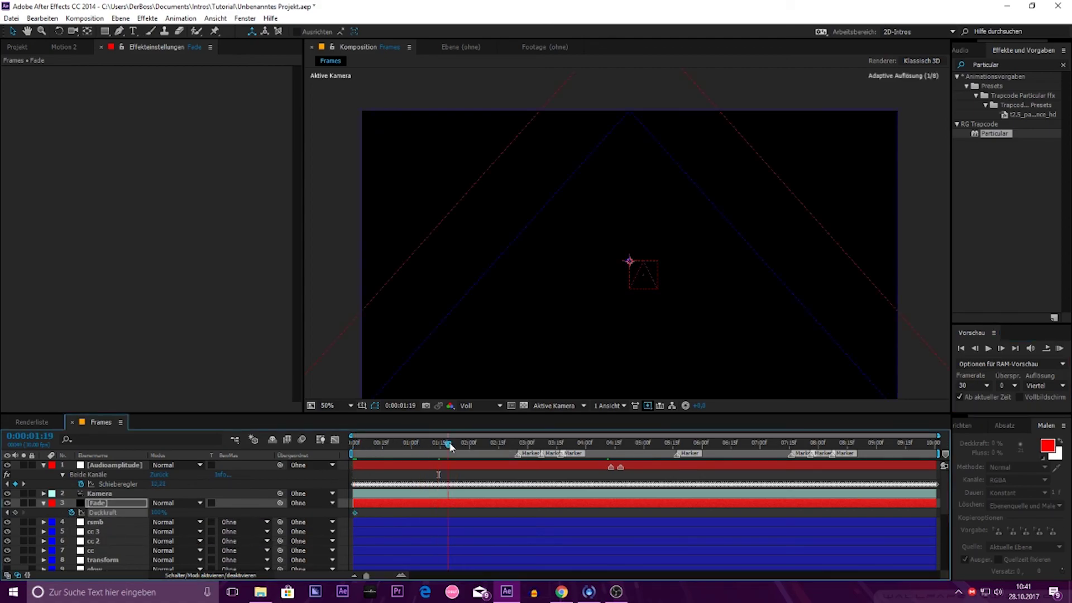
{"action": "left_click_drag", "start_coordinate": [156, 513], "coordinate": [146, 514]}
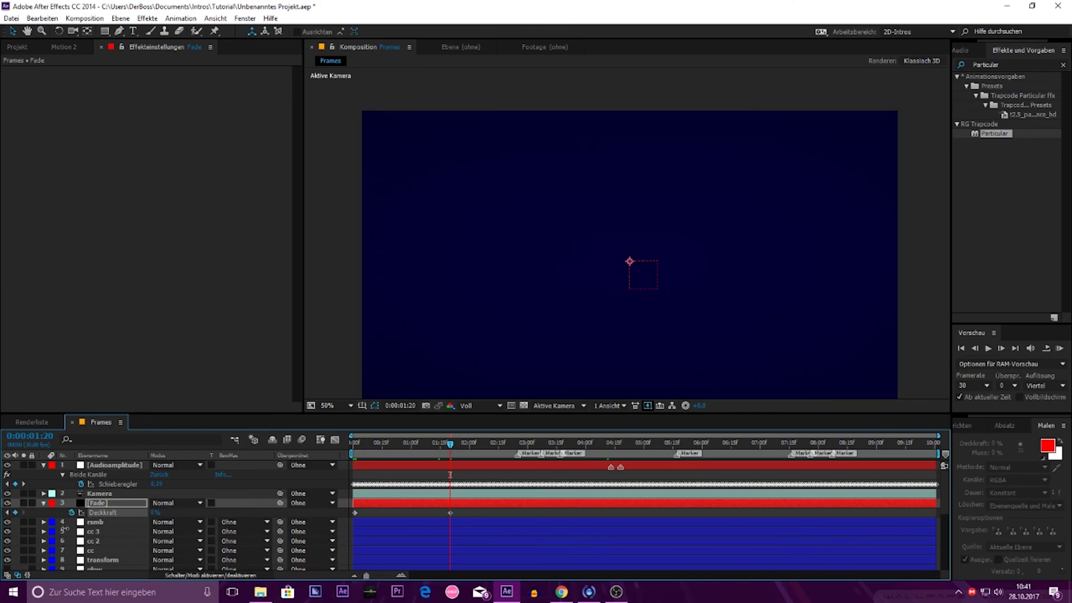
{"action": "left_click", "coordinate": [833, 452]}
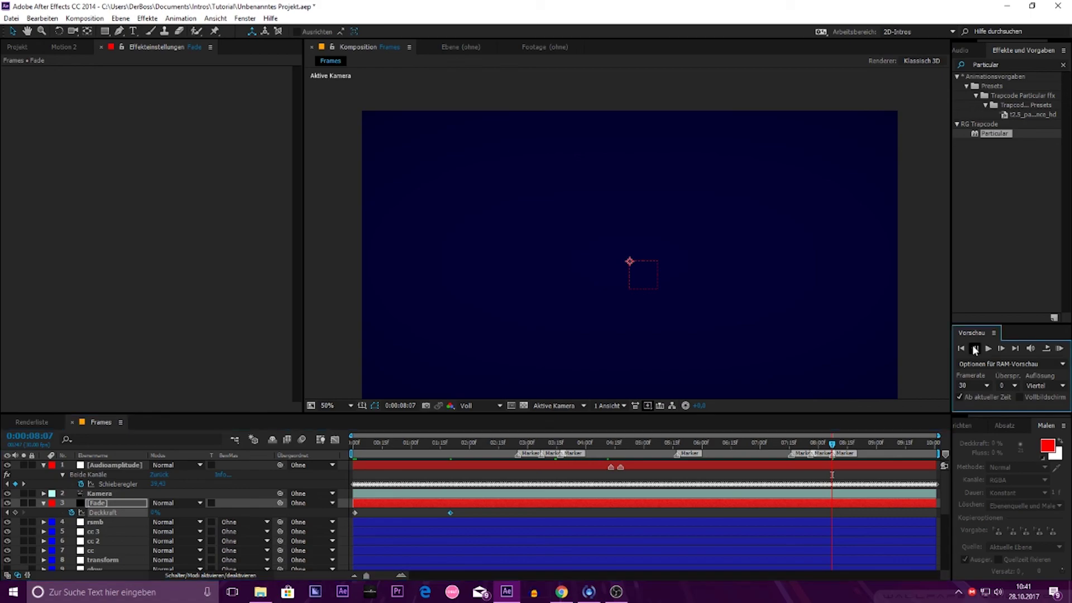
{"action": "left_click", "coordinate": [975, 349]}
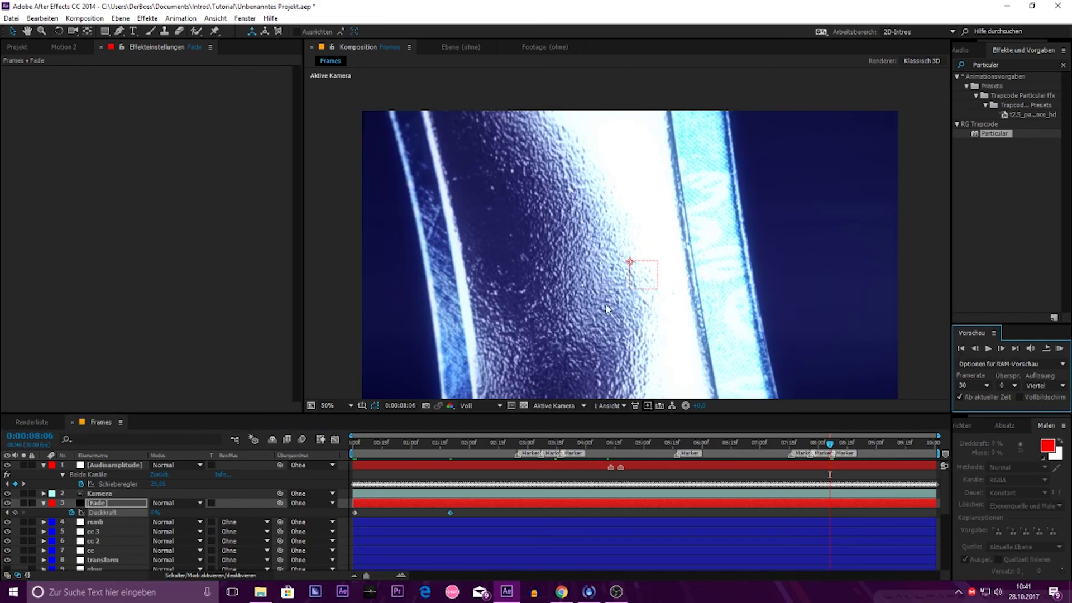
{"action": "left_click", "coordinate": [972, 349]}
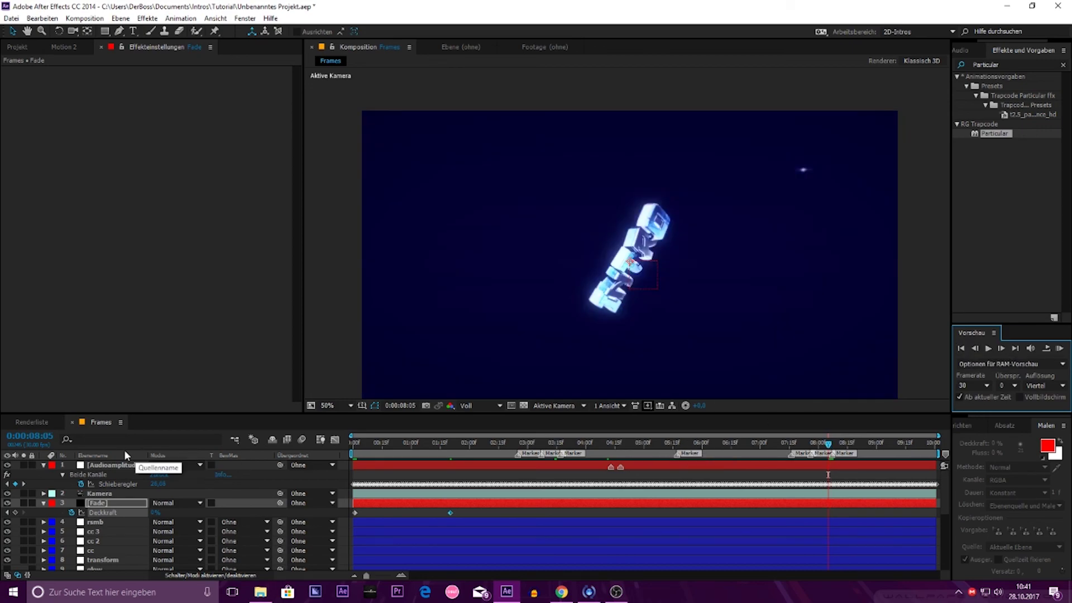
{"action": "left_click", "coordinate": [15, 513]}
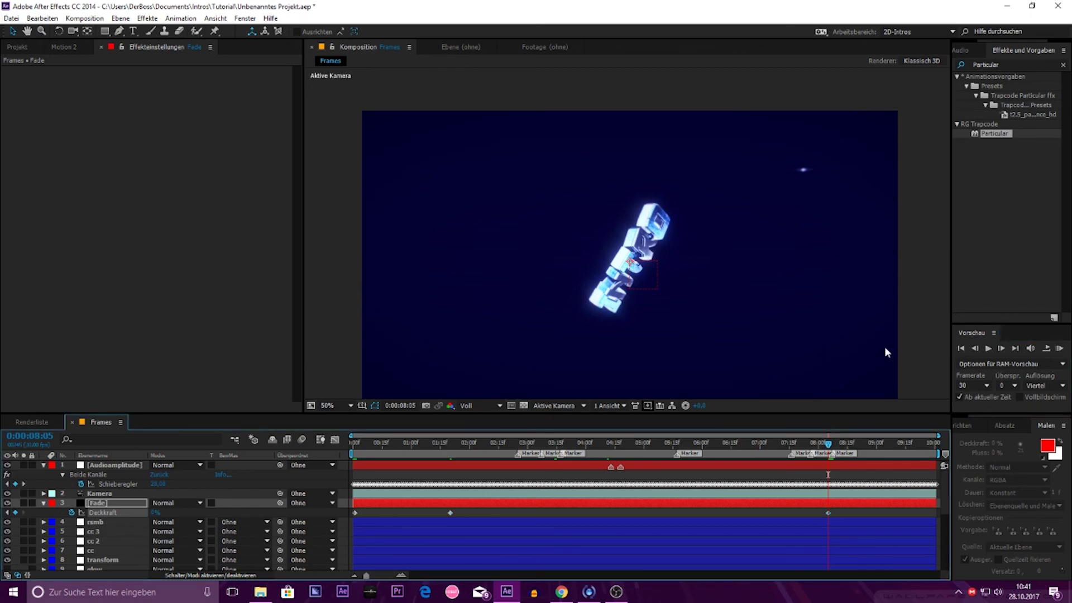
{"action": "left_click", "coordinate": [1001, 348]}
{"action": "left_click", "coordinate": [1001, 348]}
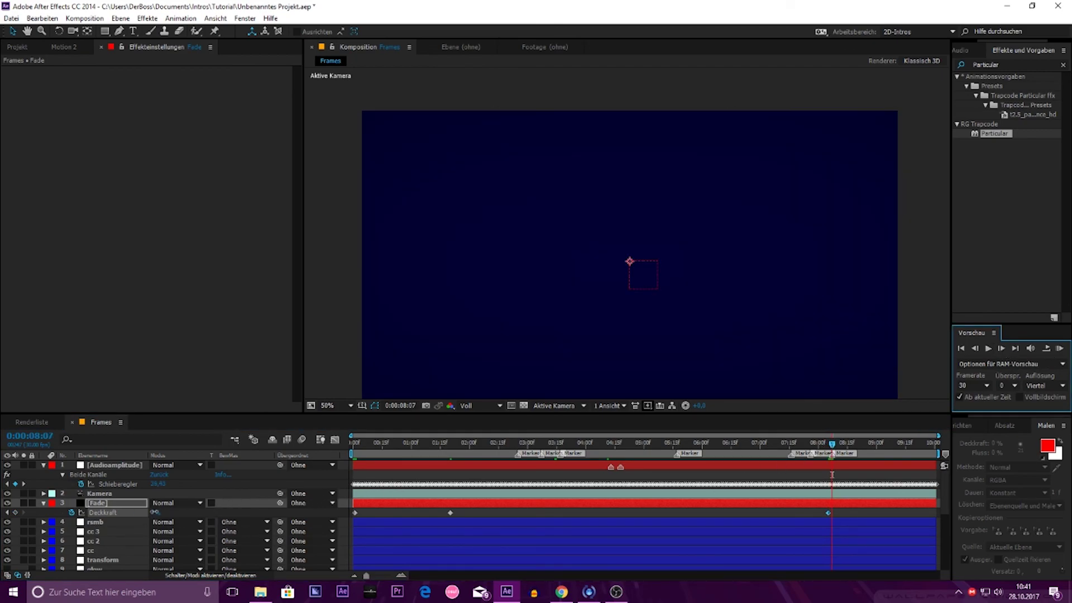
{"action": "mouse_move", "coordinate": [155, 512]}
{"action": "left_mouse_down"}
{"action": "mouse_move", "coordinate": [832, 450]}
{"action": "mouse_move", "coordinate": [516, 450]}
{"action": "mouse_move", "coordinate": [312, 475]}
{"action": "left_mouse_up"}
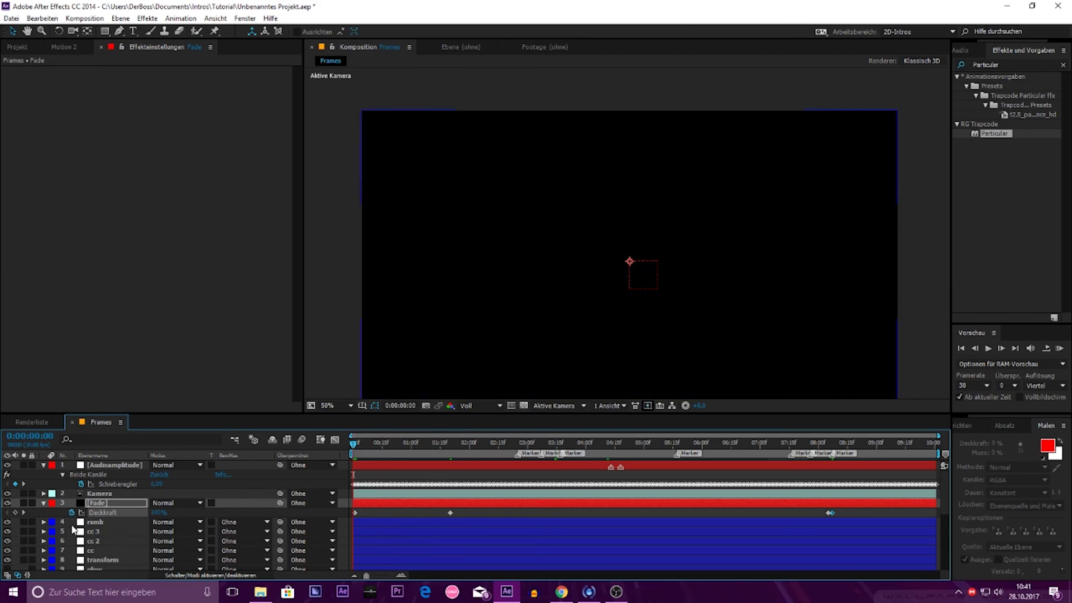
Step: Create a new adjustment layer named bb directly above the rsmb layer
{"action": "left_click", "coordinate": [43, 503]}
{"action": "scroll", "coordinate": [78, 518], "scroll_direction": "down", "scroll_amount": 5}
{"action": "scroll", "coordinate": [78, 519], "scroll_direction": "up", "scroll_amount": 4}
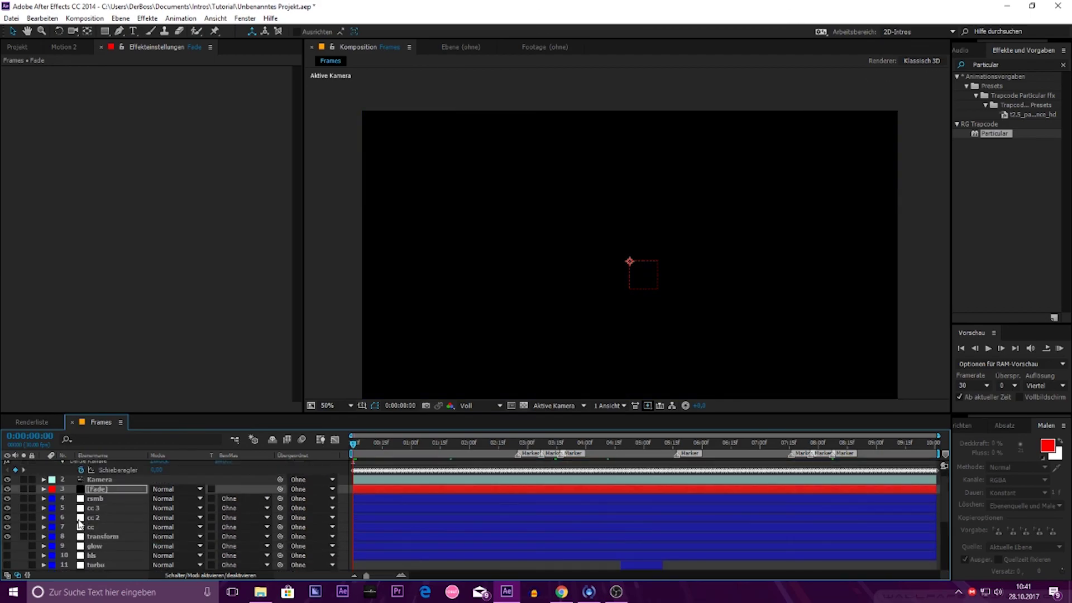
{"action": "left_click", "coordinate": [104, 500]}
{"action": "key", "text": "ctrl+d"}
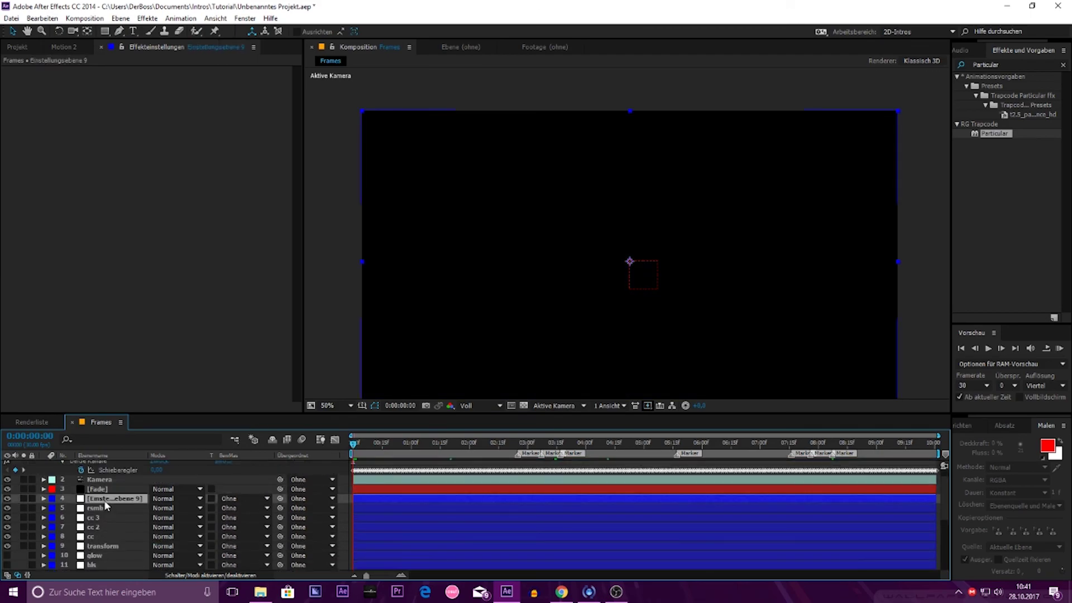
{"action": "key", "text": "Return"}
{"action": "type", "text": "bb"}
{"action": "key", "text": "Return"}
Step: Apply Motion Tile to the bb layer with an output height of 75
{"action": "left_click", "coordinate": [1005, 65]}
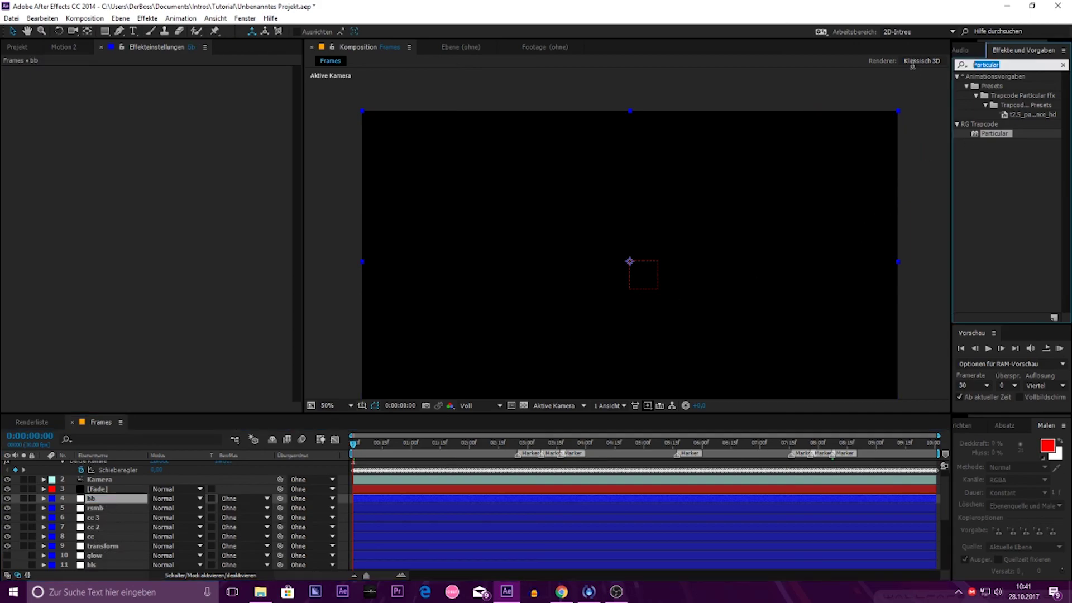
{"action": "type", "text": "Motion"}
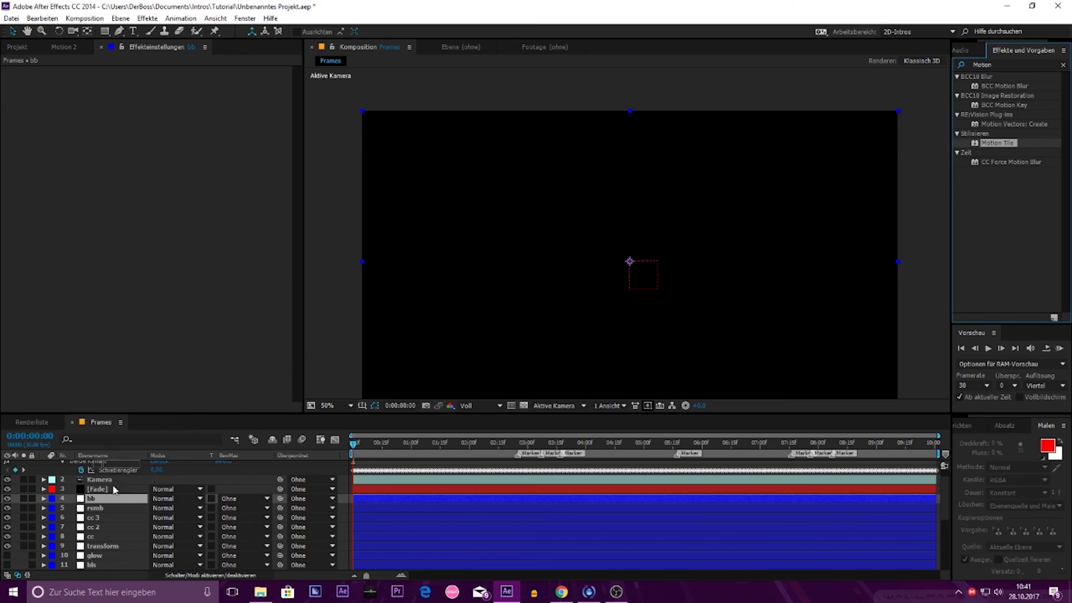
{"action": "left_click_drag", "start_coordinate": [998, 143], "coordinate": [106, 498]}
{"action": "left_click", "coordinate": [168, 116]}
{"action": "type", "text": "645"}
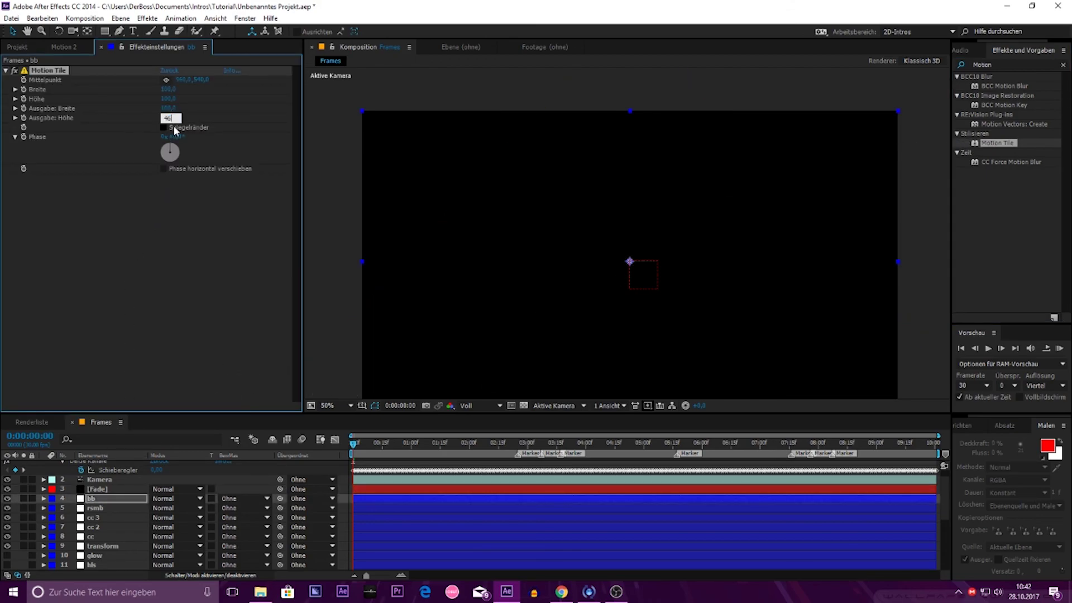
{"action": "key", "text": "BackSpace"}
{"action": "key", "text": "BackSpace"}
{"action": "type", "text": "75"}
{"action": "key", "text": "Return"}
{"action": "left_click", "coordinate": [121, 508]}
Step: Apply RSMB to the rsmb layer with blur amount 0.70 and motion sensitivity 65
{"action": "double_click", "coordinate": [983, 64]}
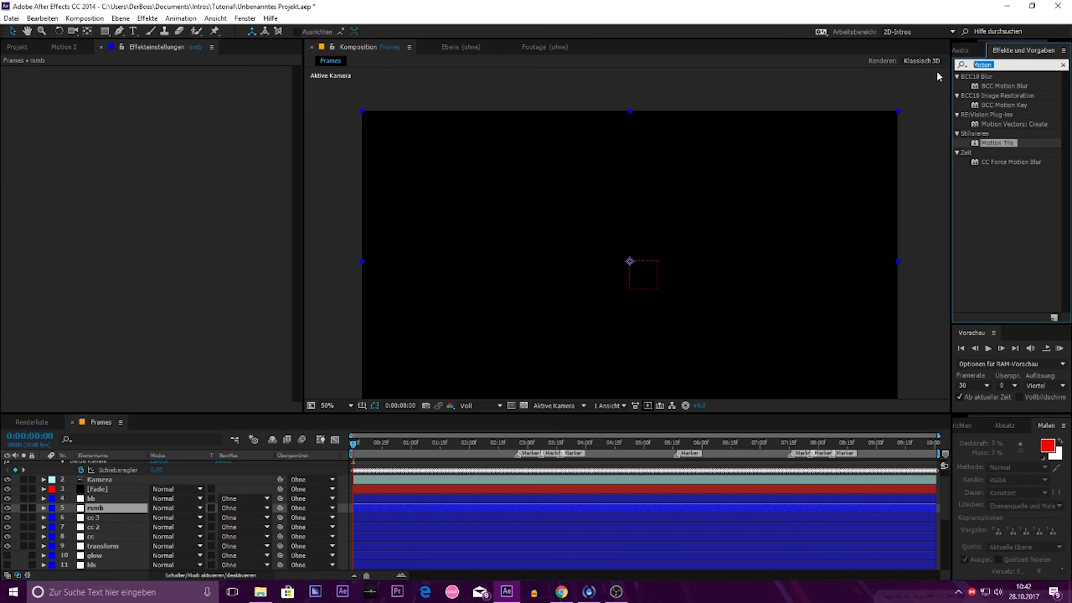
{"action": "type", "text": "rsmb"}
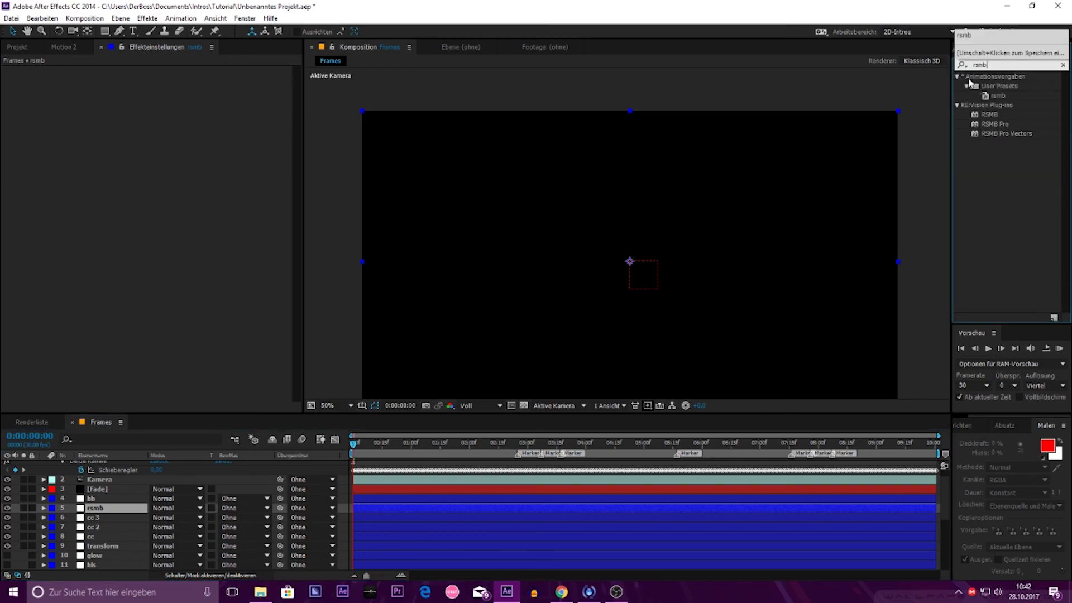
{"action": "left_click_drag", "start_coordinate": [987, 117], "coordinate": [221, 155]}
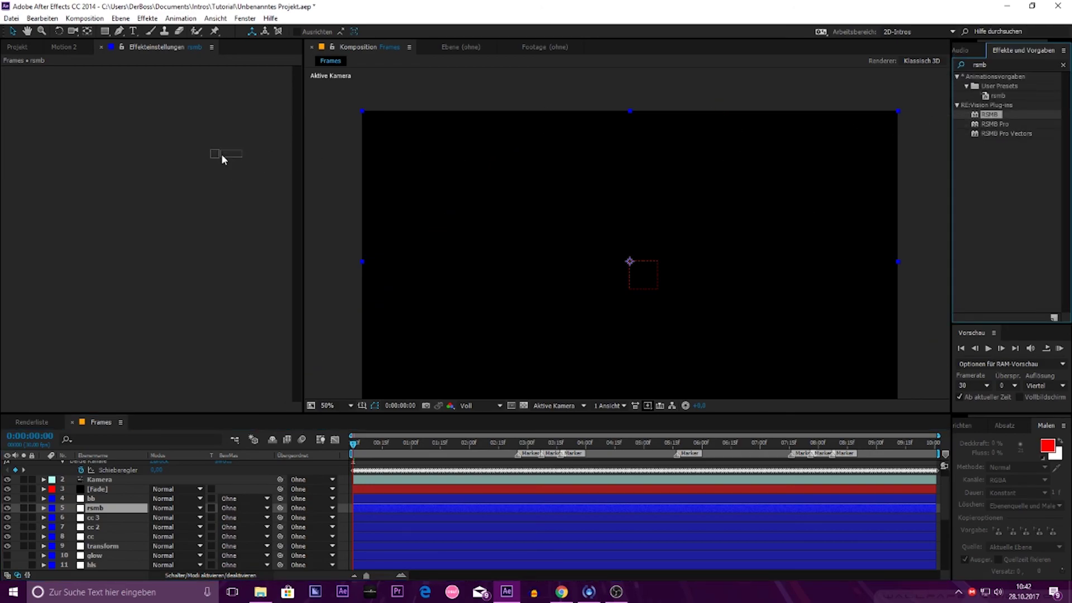
{"action": "left_click_drag", "start_coordinate": [140, 197], "coordinate": [141, 199]}
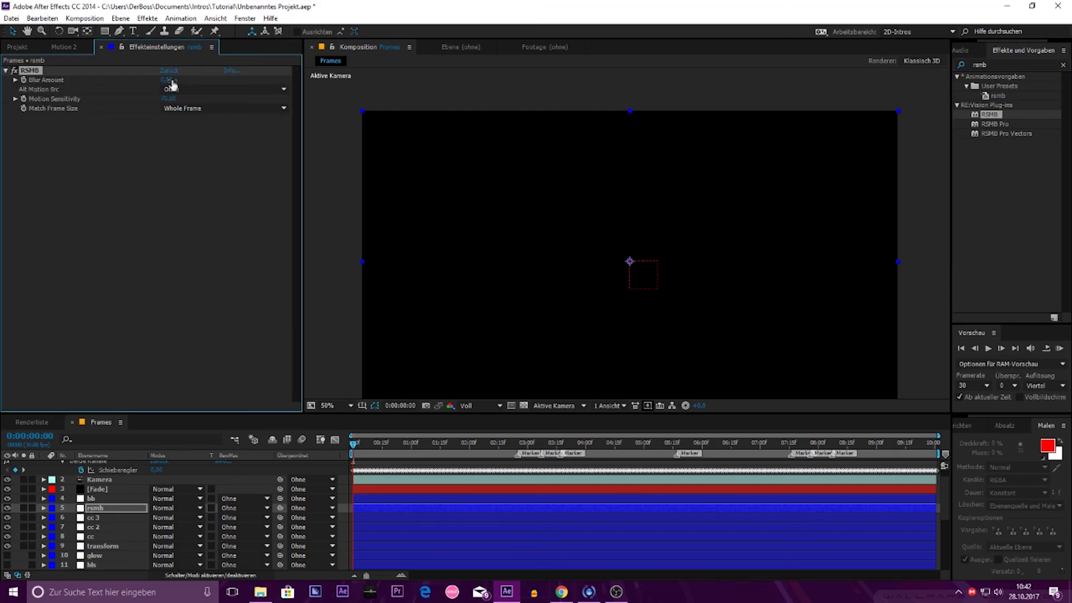
{"action": "type", "text": "0,7"}
{"action": "key", "text": "Return"}
{"action": "left_click", "coordinate": [167, 99]}
{"action": "type", "text": "65"}
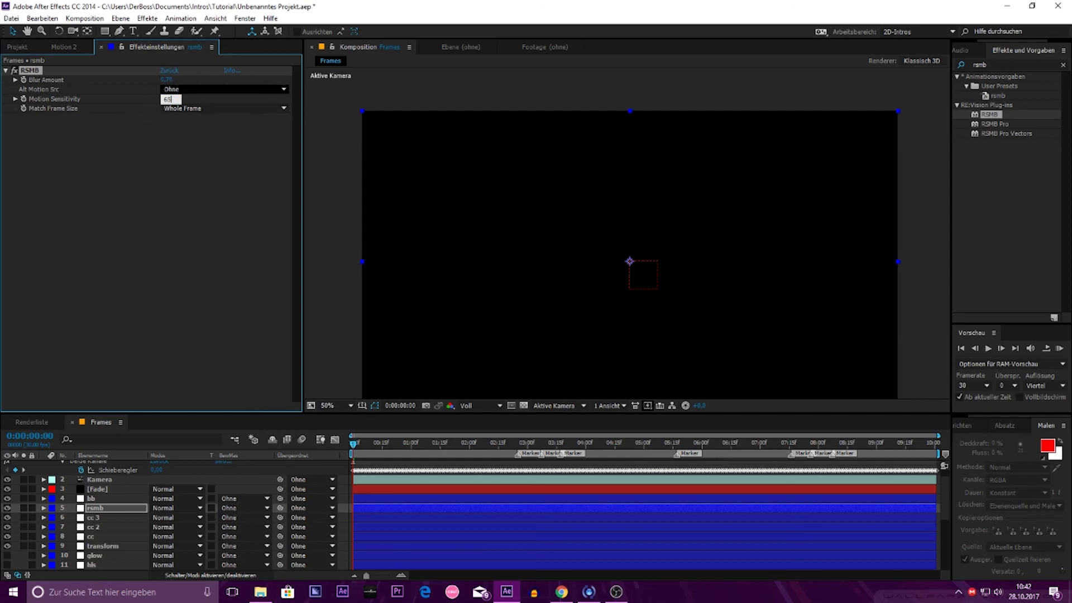
{"action": "key", "text": "Return"}
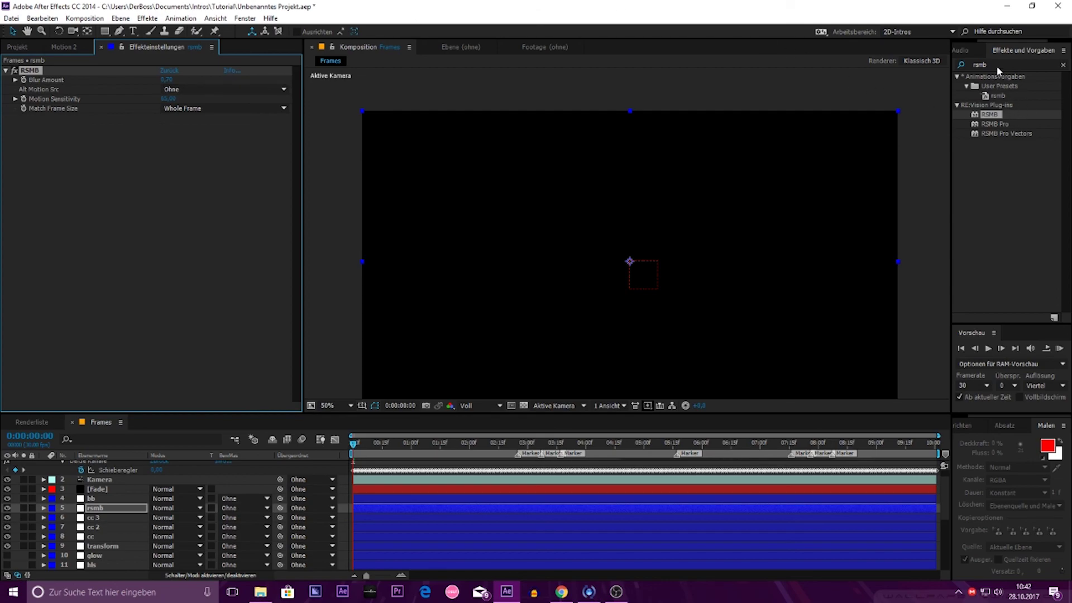
Step: Add a Motion Tile effect to the rsmb layer as well
{"action": "left_click", "coordinate": [997, 66]}
{"action": "type", "text": "moti"}
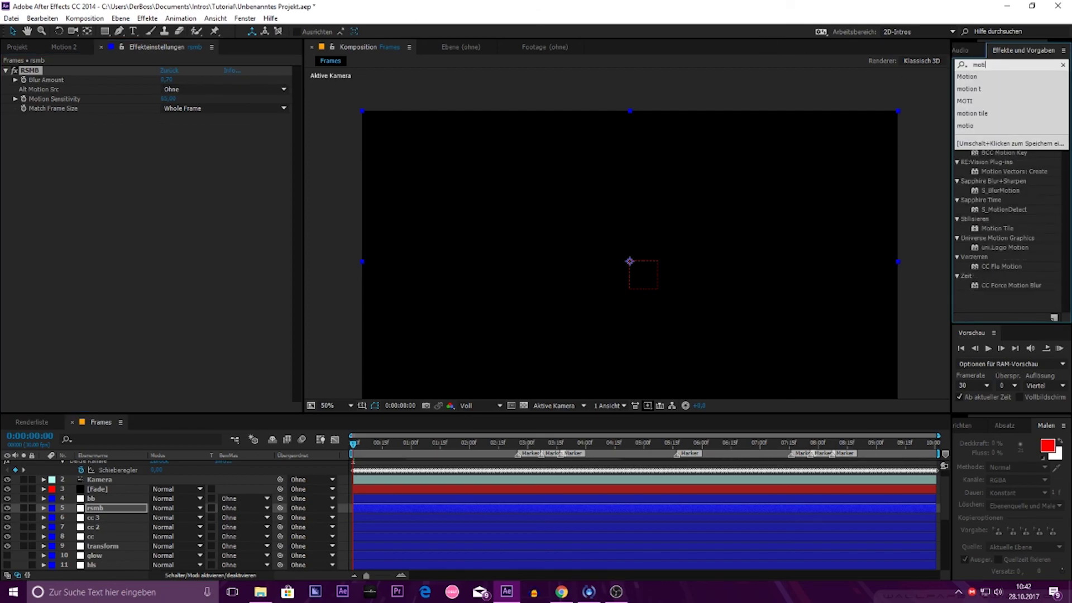
{"action": "type", "text": "on"}
{"action": "left_click_drag", "start_coordinate": [997, 143], "coordinate": [922, 155]}
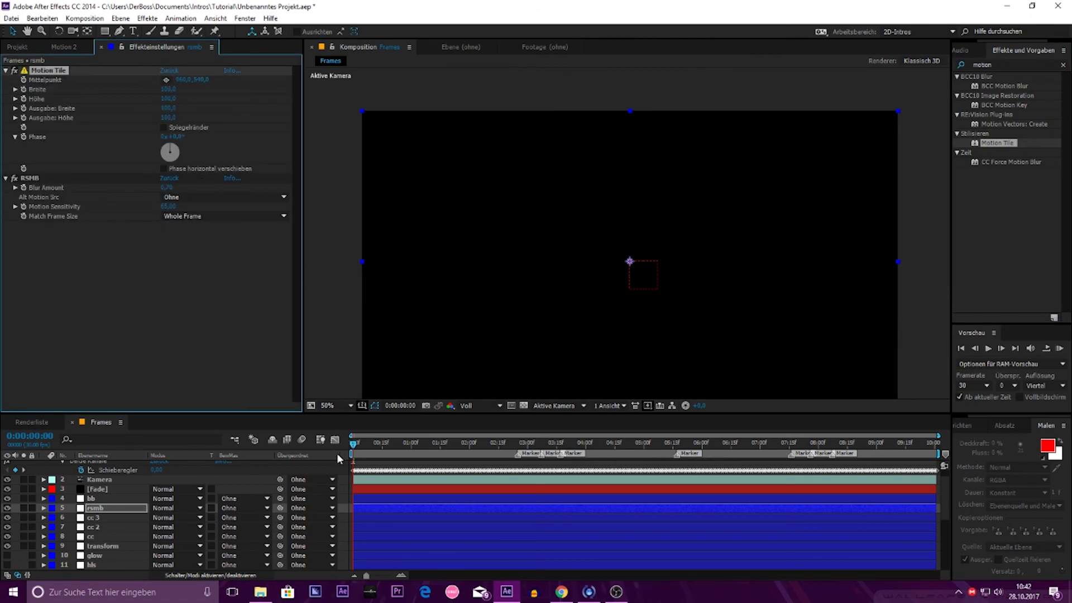
{"action": "left_click", "coordinate": [97, 498]}
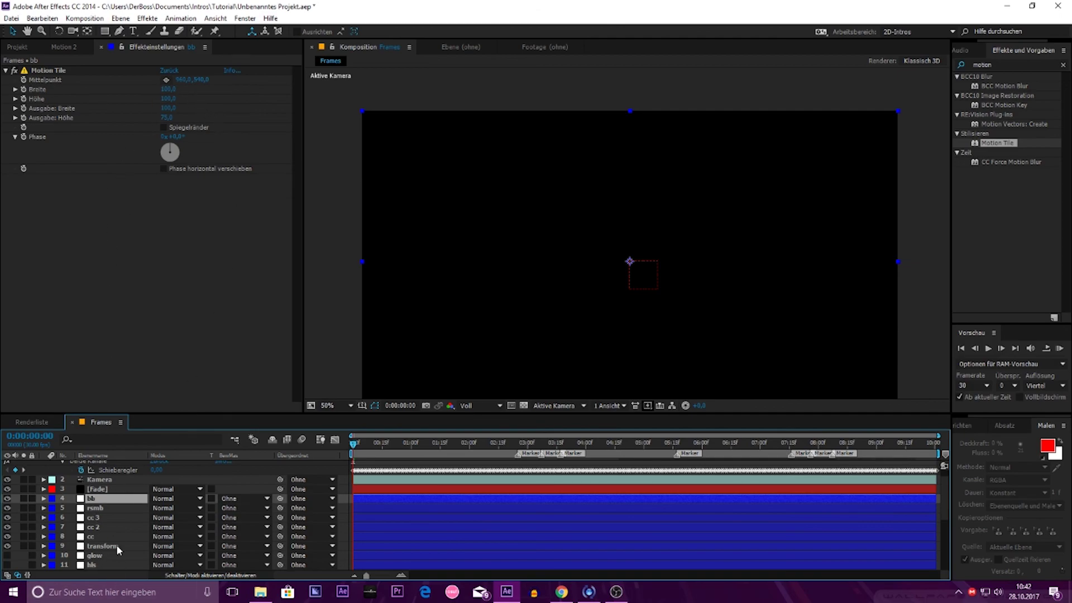
Step: Turn visibility back on for the three BG layers and the glow through shake layers
{"action": "left_click", "coordinate": [104, 509]}
{"action": "left_click", "coordinate": [112, 489]}
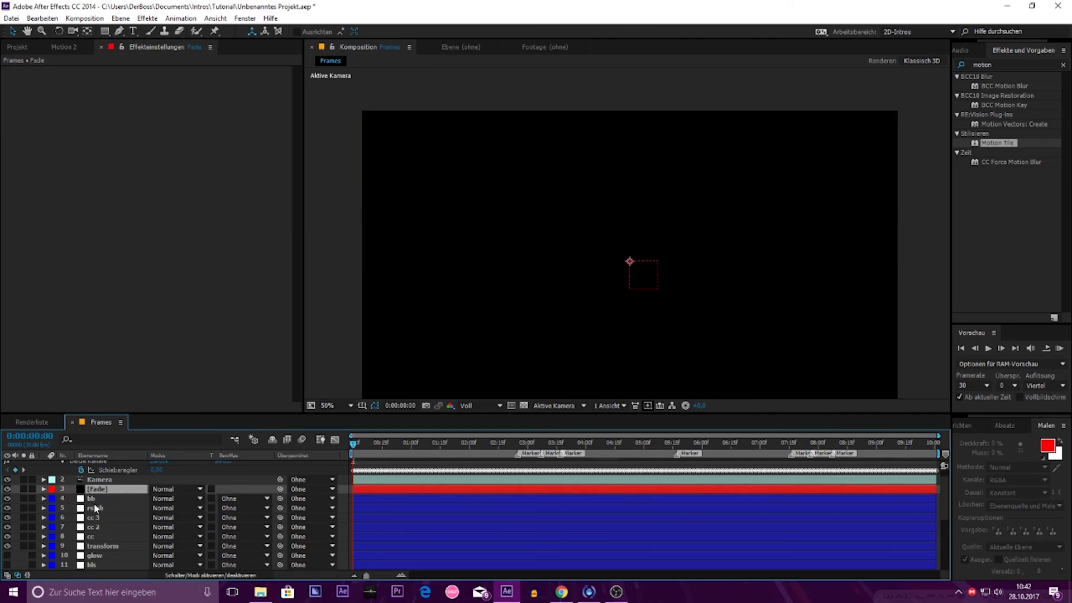
{"action": "scroll", "coordinate": [94, 504], "scroll_direction": "up", "scroll_amount": 2}
{"action": "left_click", "coordinate": [43, 465]}
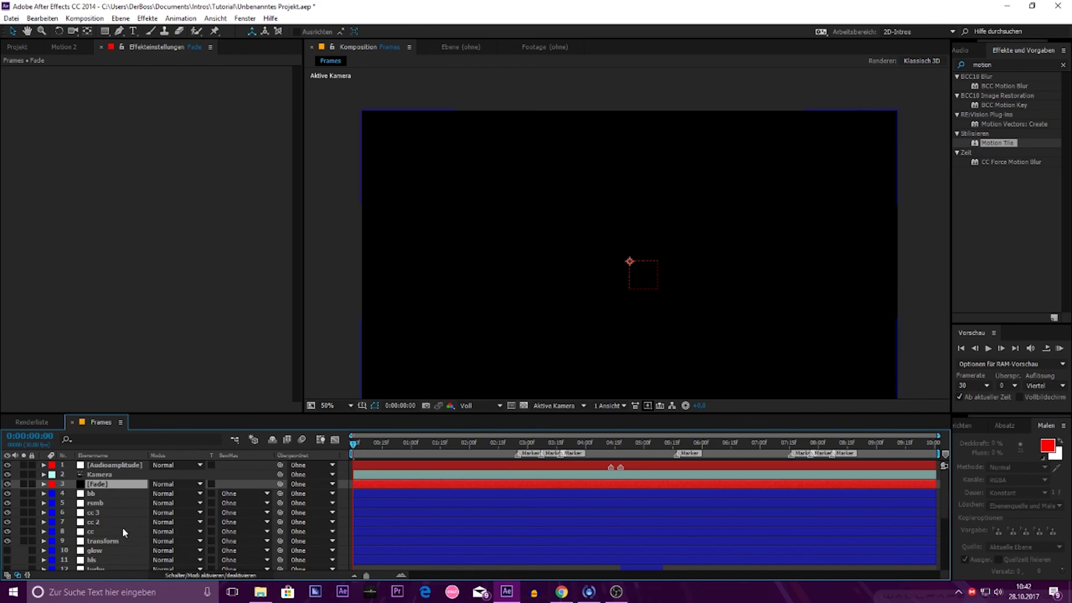
{"action": "scroll", "coordinate": [122, 528], "scroll_direction": "down", "scroll_amount": 5}
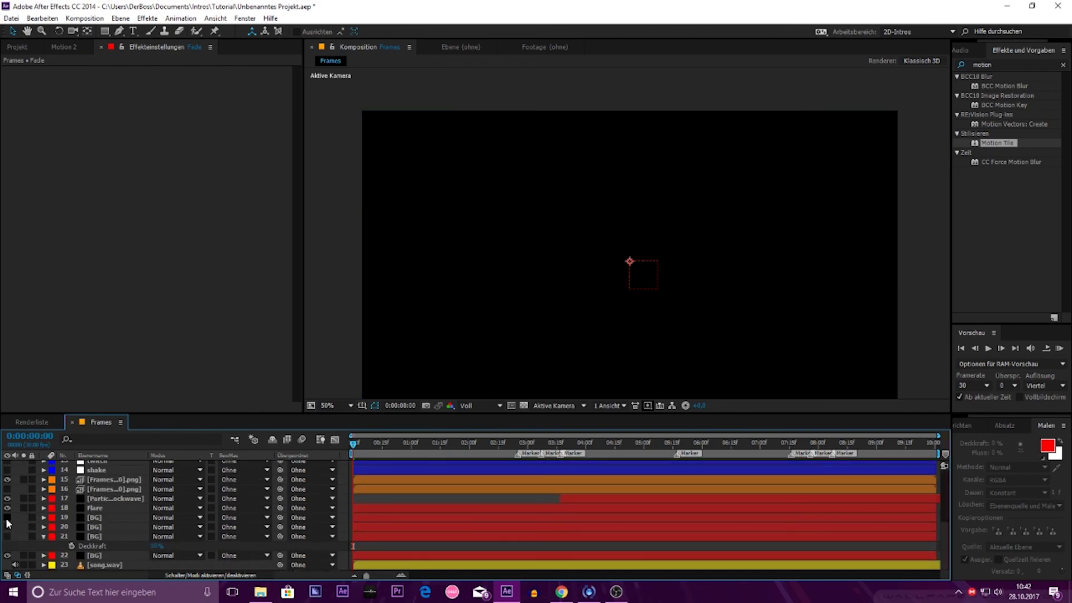
{"action": "left_click_drag", "start_coordinate": [7, 519], "coordinate": [7, 537]}
{"action": "scroll", "coordinate": [109, 544], "scroll_direction": "up", "scroll_amount": 1}
{"action": "scroll", "coordinate": [109, 546], "scroll_direction": "up", "scroll_amount": 1}
{"action": "scroll", "coordinate": [109, 547], "scroll_direction": "up", "scroll_amount": 1}
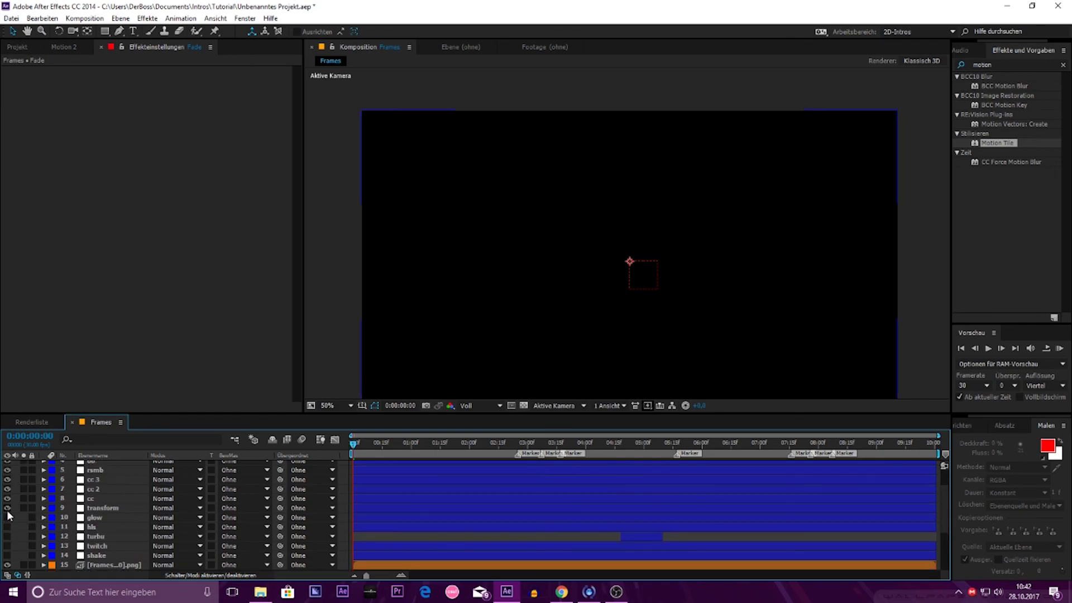
{"action": "left_click_drag", "start_coordinate": [7, 517], "coordinate": [6, 556]}
Step: Save the project and select the Frames composition in the Project panel
{"action": "key", "text": "ctrl+s"}
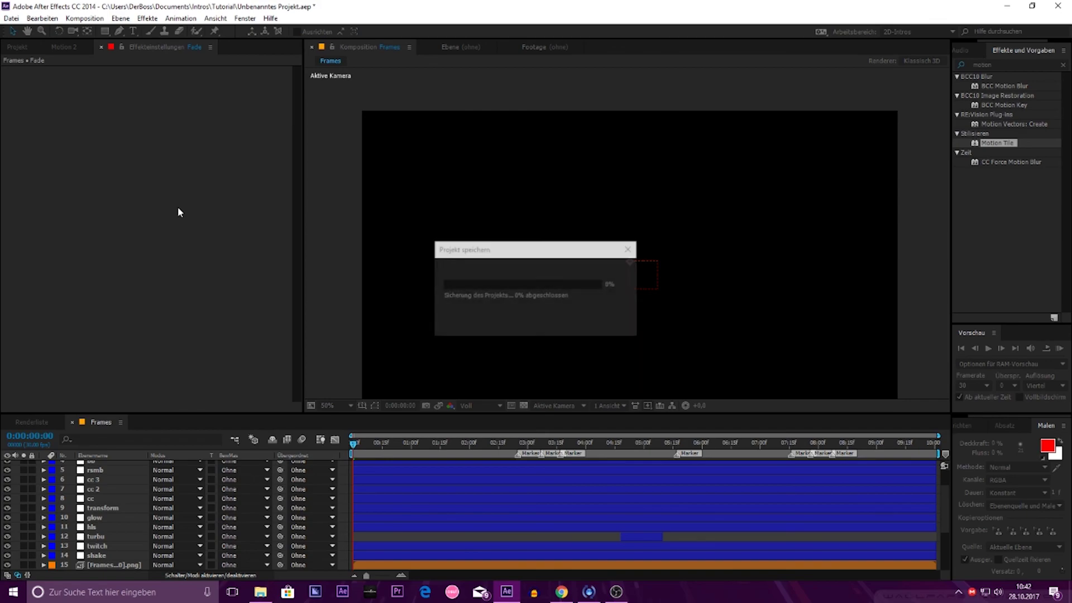
{"action": "left_click", "coordinate": [15, 47]}
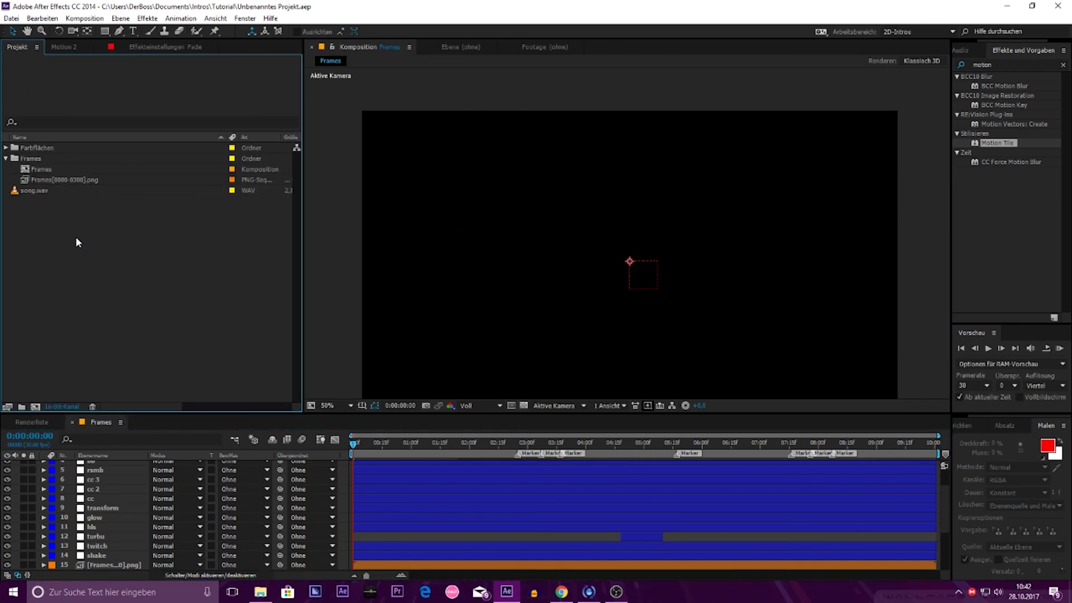
{"action": "left_click", "coordinate": [46, 168]}
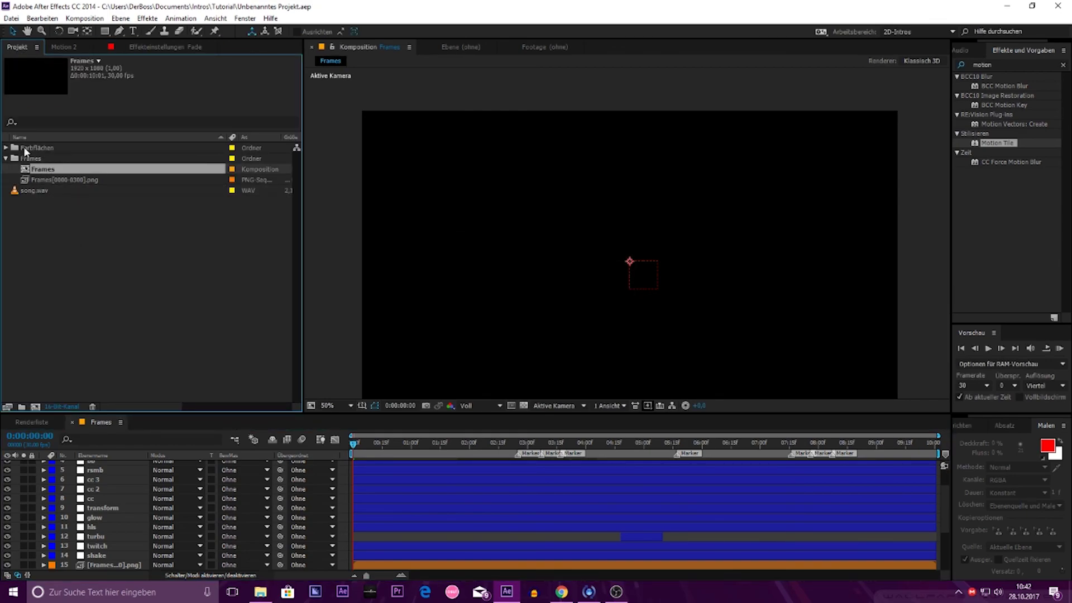
{"action": "left_click", "coordinate": [12, 18]}
Step: Add Frames to the render queue with QuickTime H.264 output at quality 100
{"action": "mouse_move", "coordinate": [51, 187]}
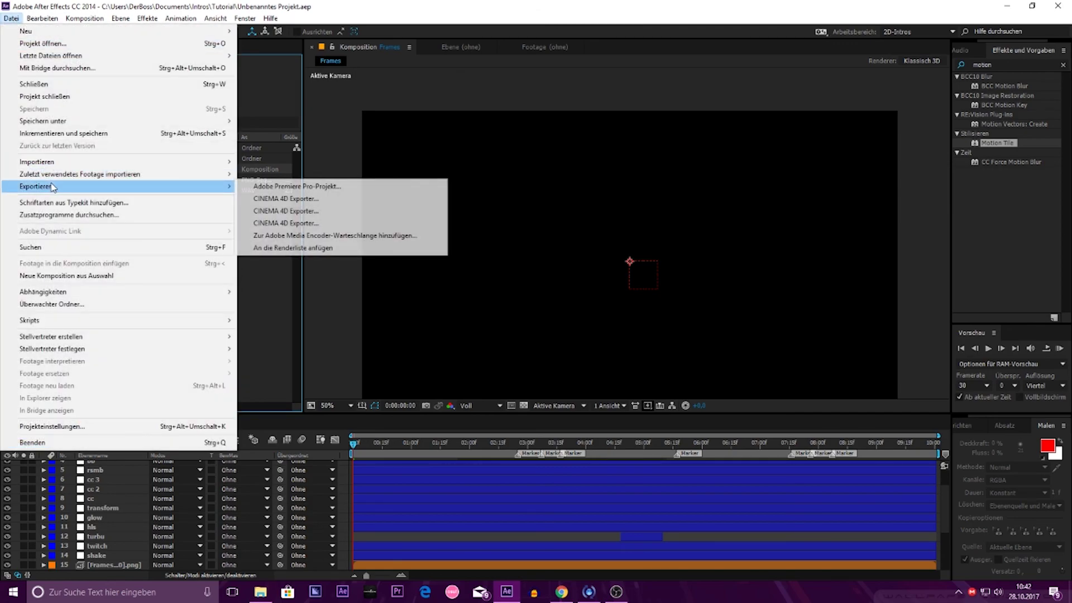
{"action": "left_click", "coordinate": [316, 248]}
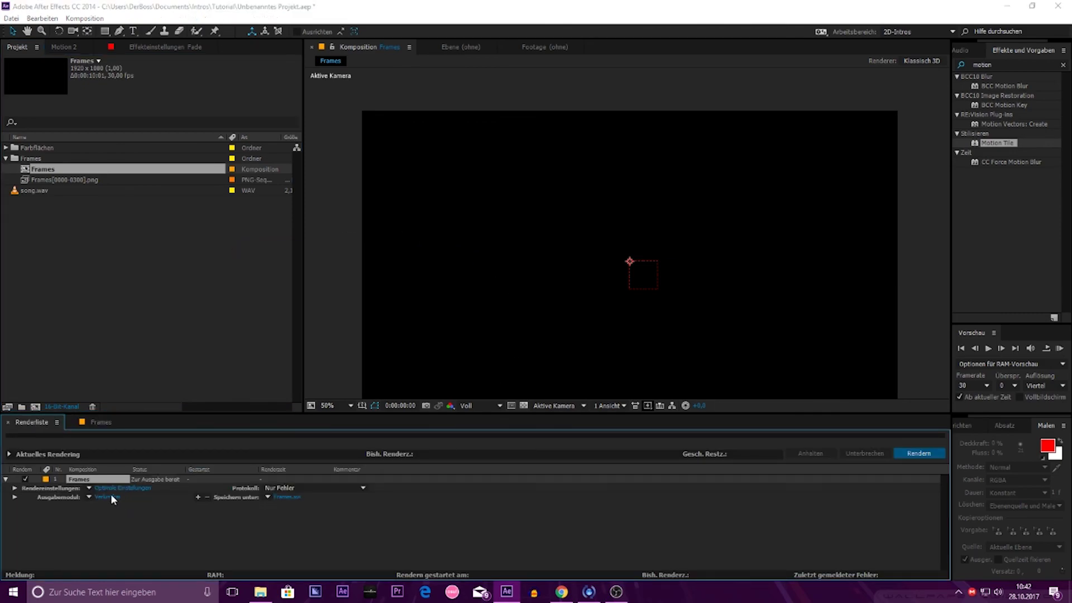
{"action": "left_click", "coordinate": [109, 497]}
{"action": "left_click", "coordinate": [522, 160]}
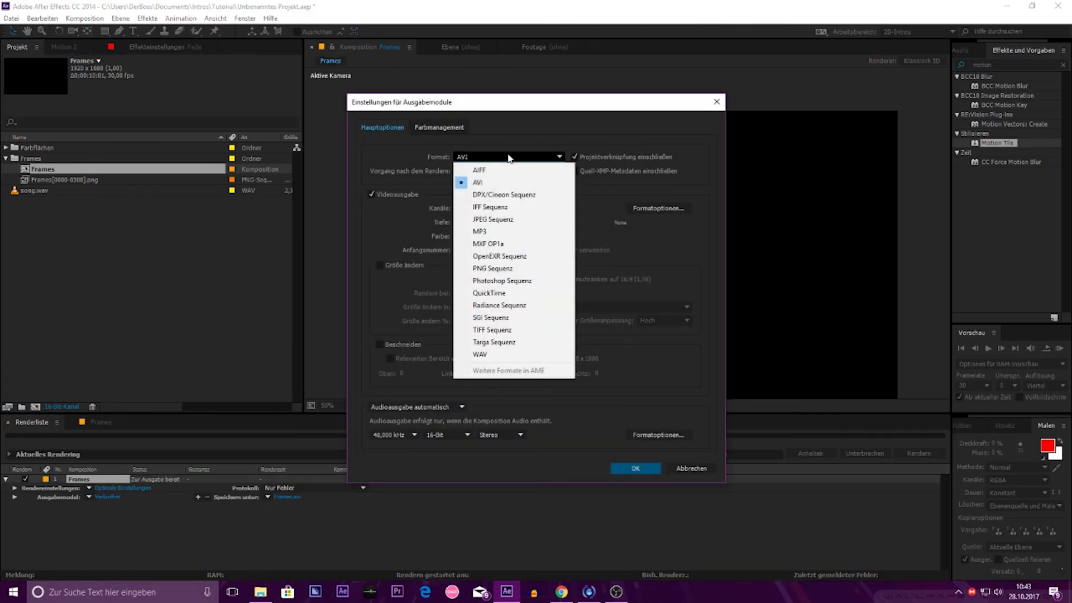
{"action": "left_click", "coordinate": [515, 294]}
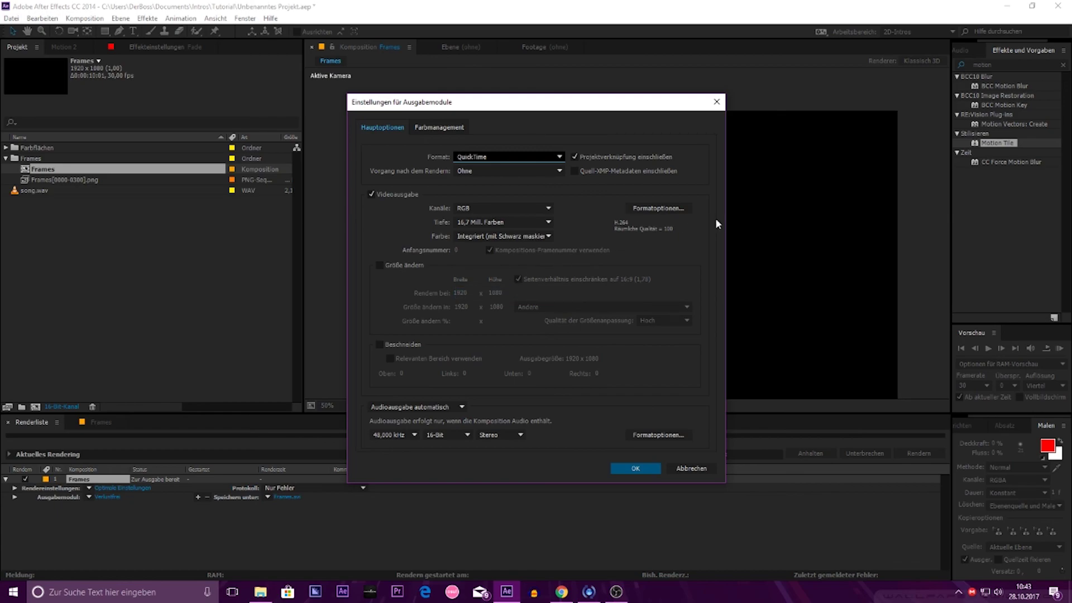
{"action": "left_click", "coordinate": [659, 208]}
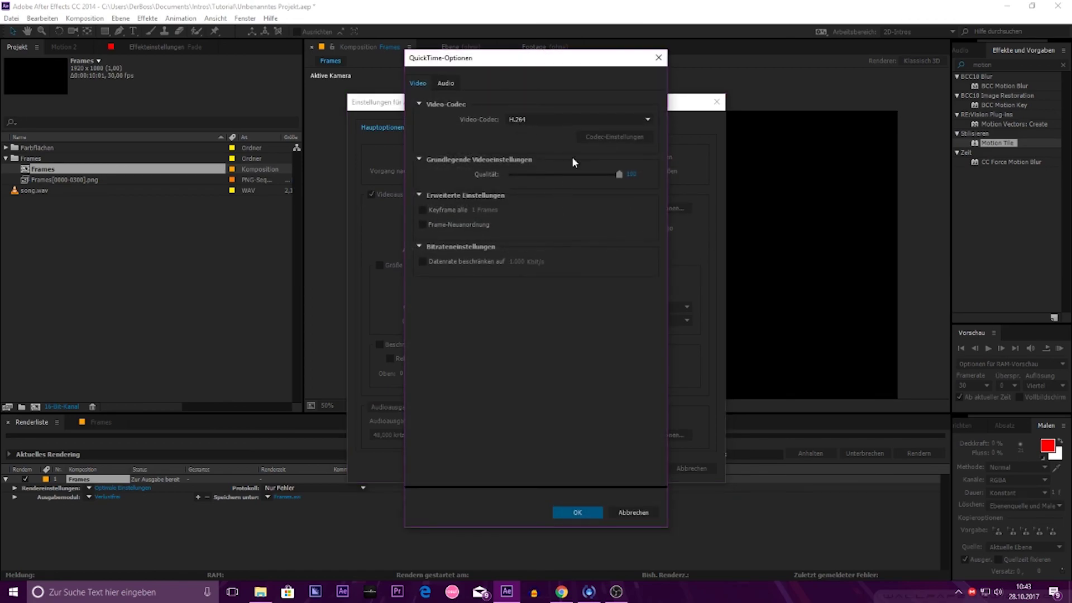
{"action": "left_click", "coordinate": [530, 121]}
{"action": "left_click", "coordinate": [564, 379]}
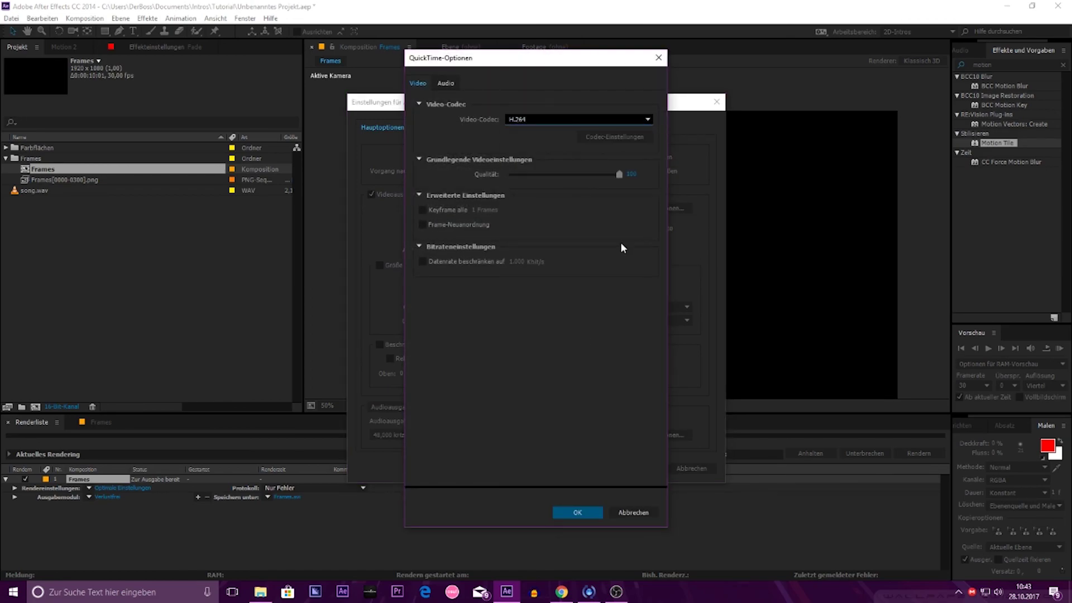
{"action": "left_click", "coordinate": [581, 517]}
{"action": "left_click", "coordinate": [570, 514]}
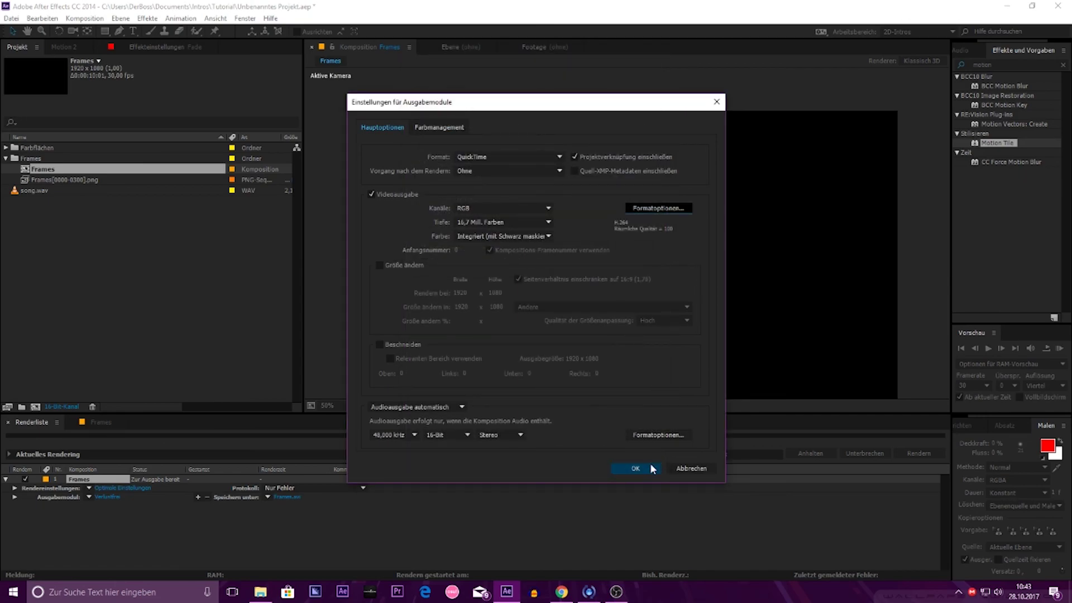
{"action": "left_click", "coordinate": [636, 469]}
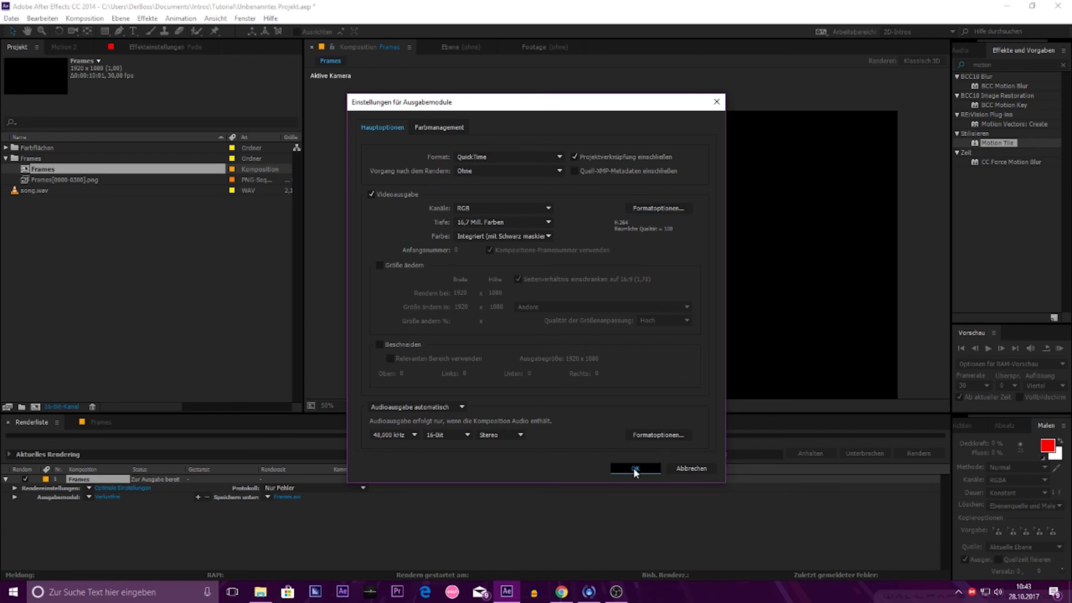
Step: Set the render output to Frames.mov in the Tutorial folder
{"action": "left_click", "coordinate": [290, 497]}
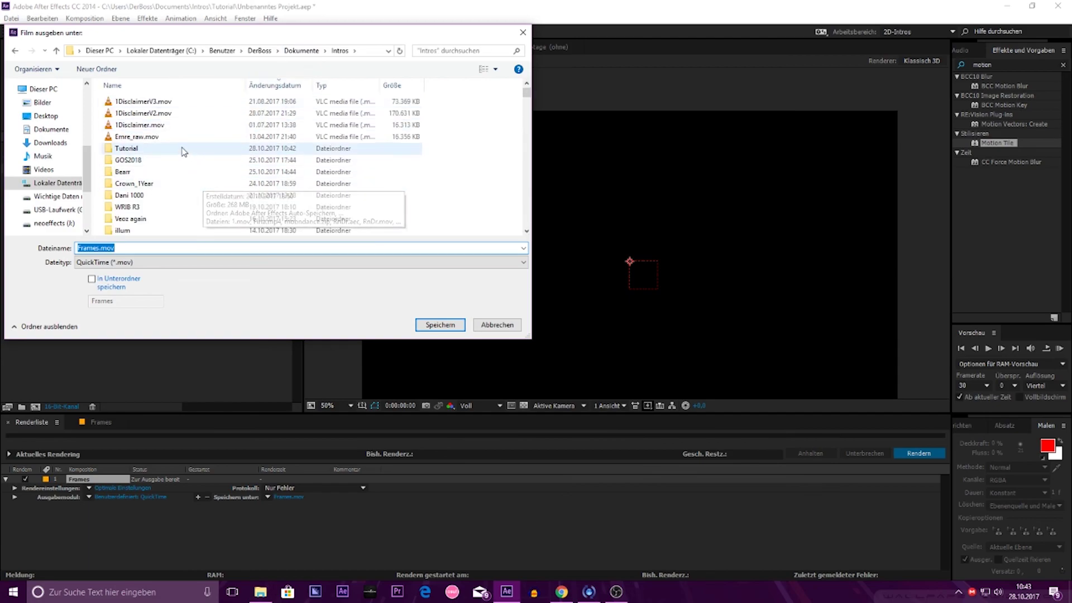
{"action": "double_click", "coordinate": [182, 148]}
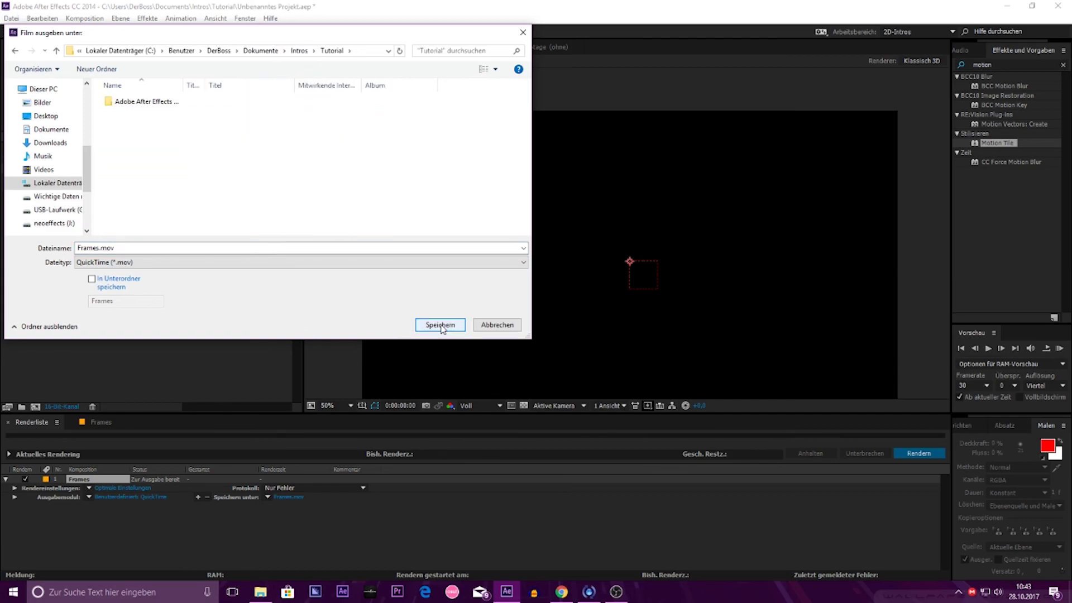
{"action": "left_click", "coordinate": [440, 325]}
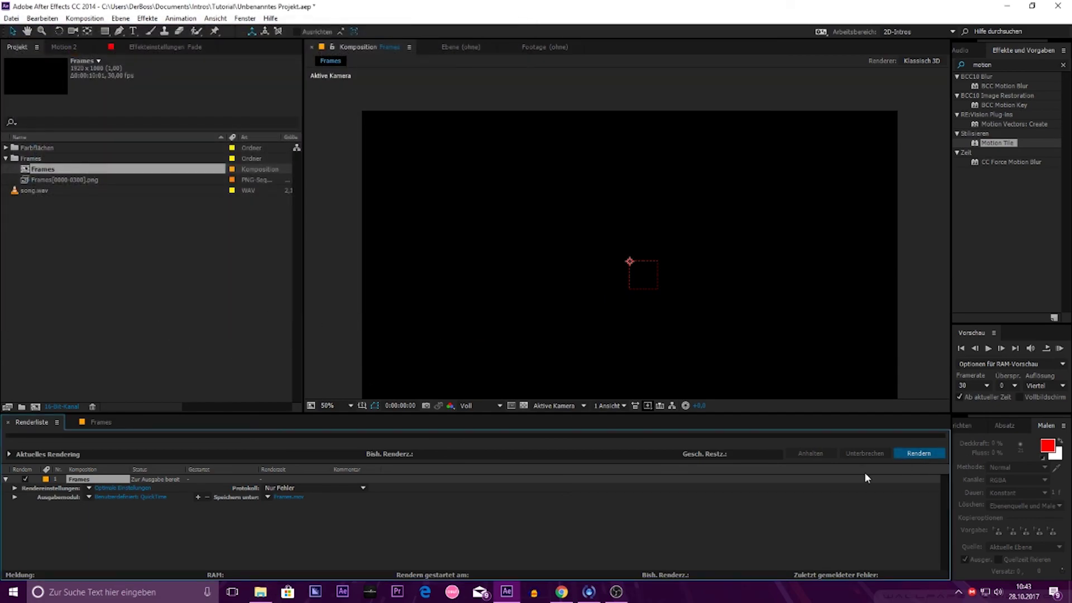